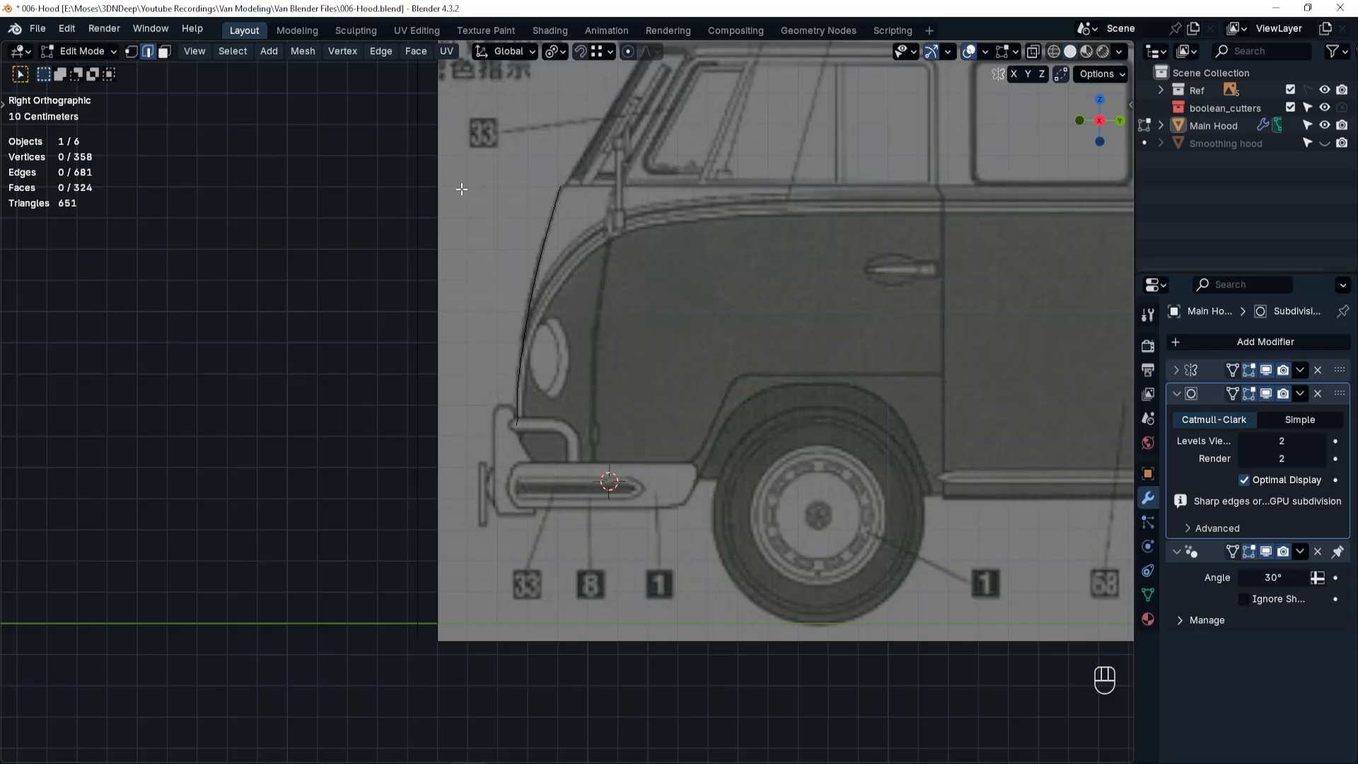
Reveal all hidden hood geometry and select the vertical edge loop along its rear side in wireframe display.
left_click_drag(462, 145, 580, 477)
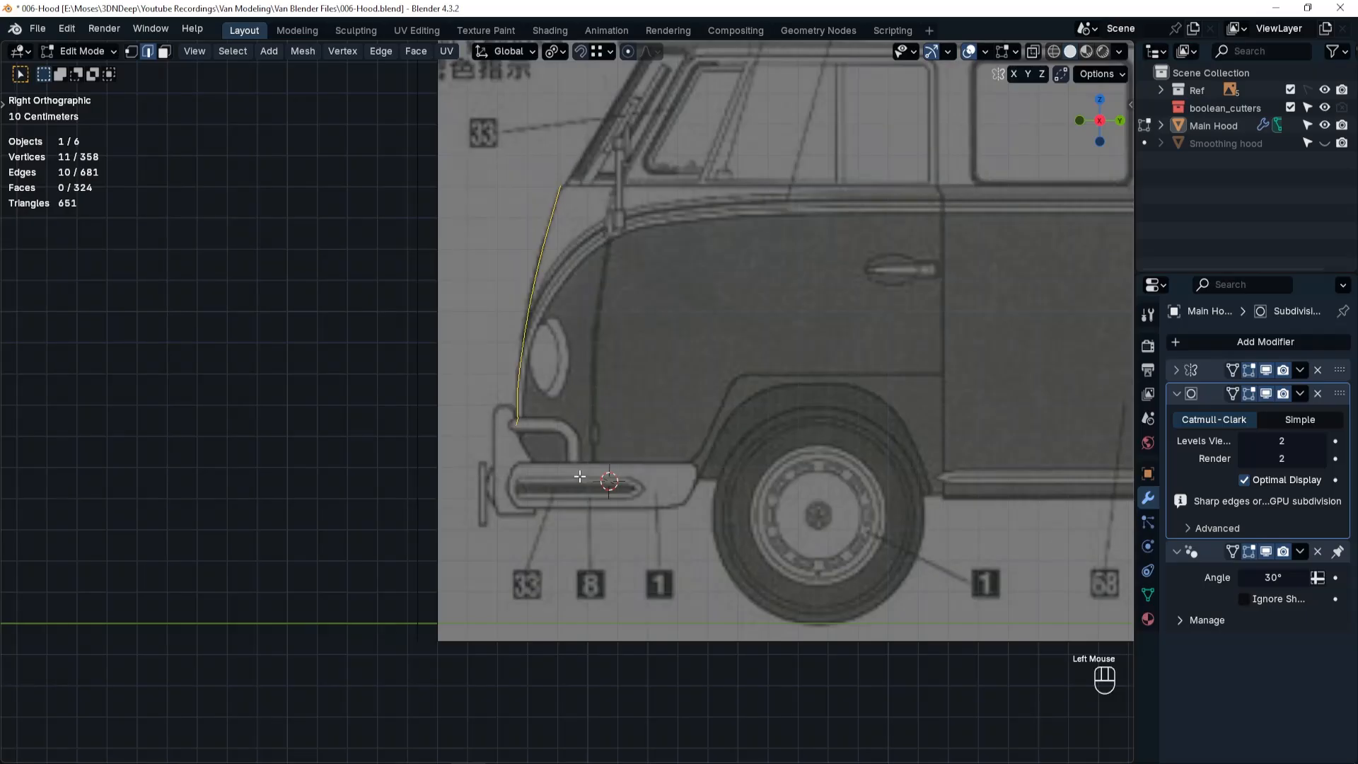
key("alt+h")
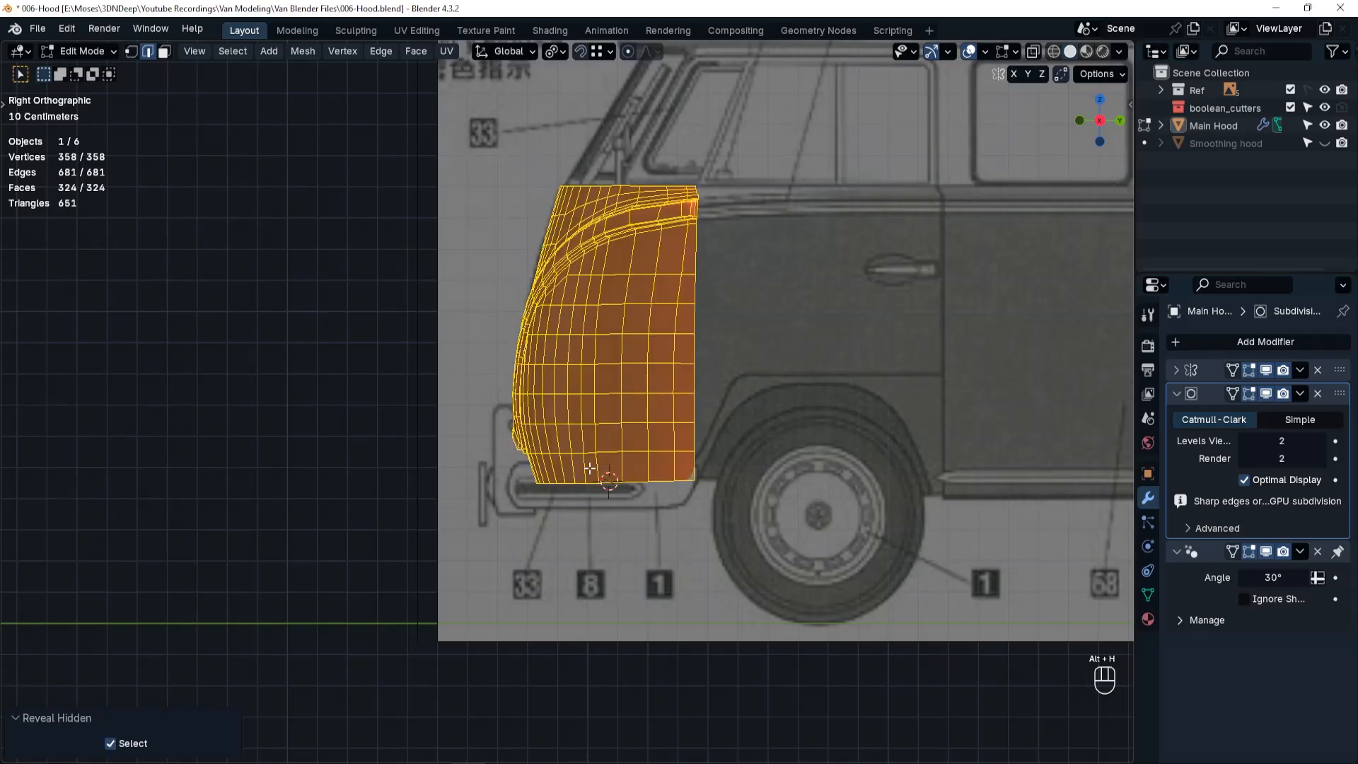
left_click(694, 248)
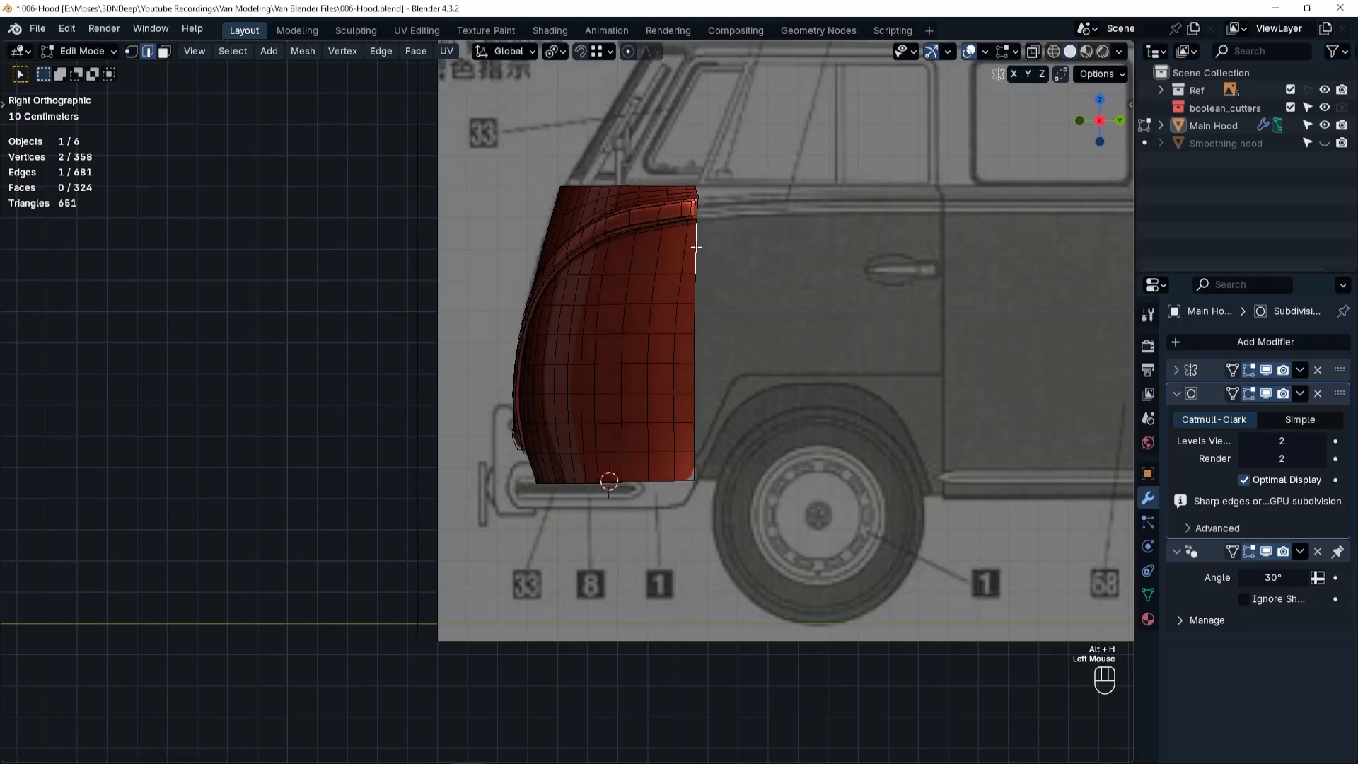
left_click(696, 247, "alt")
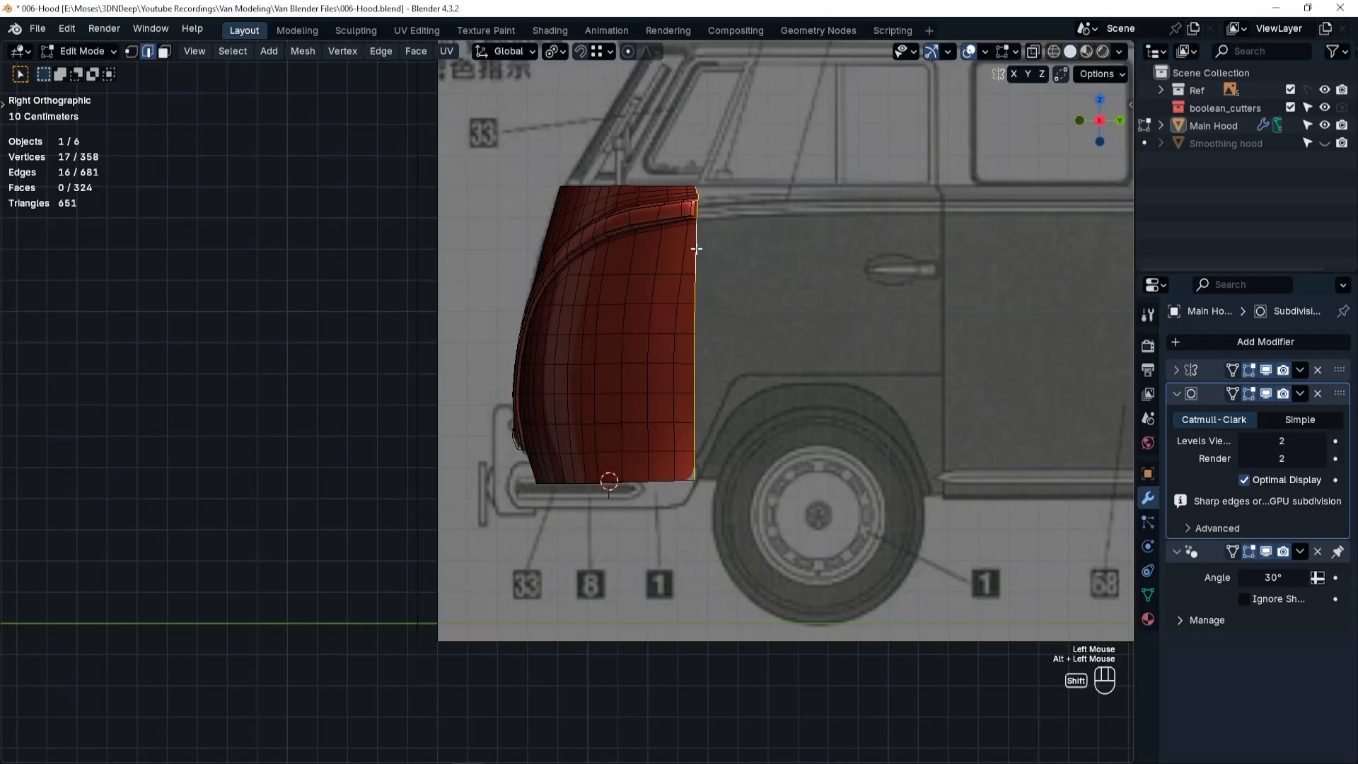
key("shift+z")
scroll(696, 250, "up", 4, "alt")
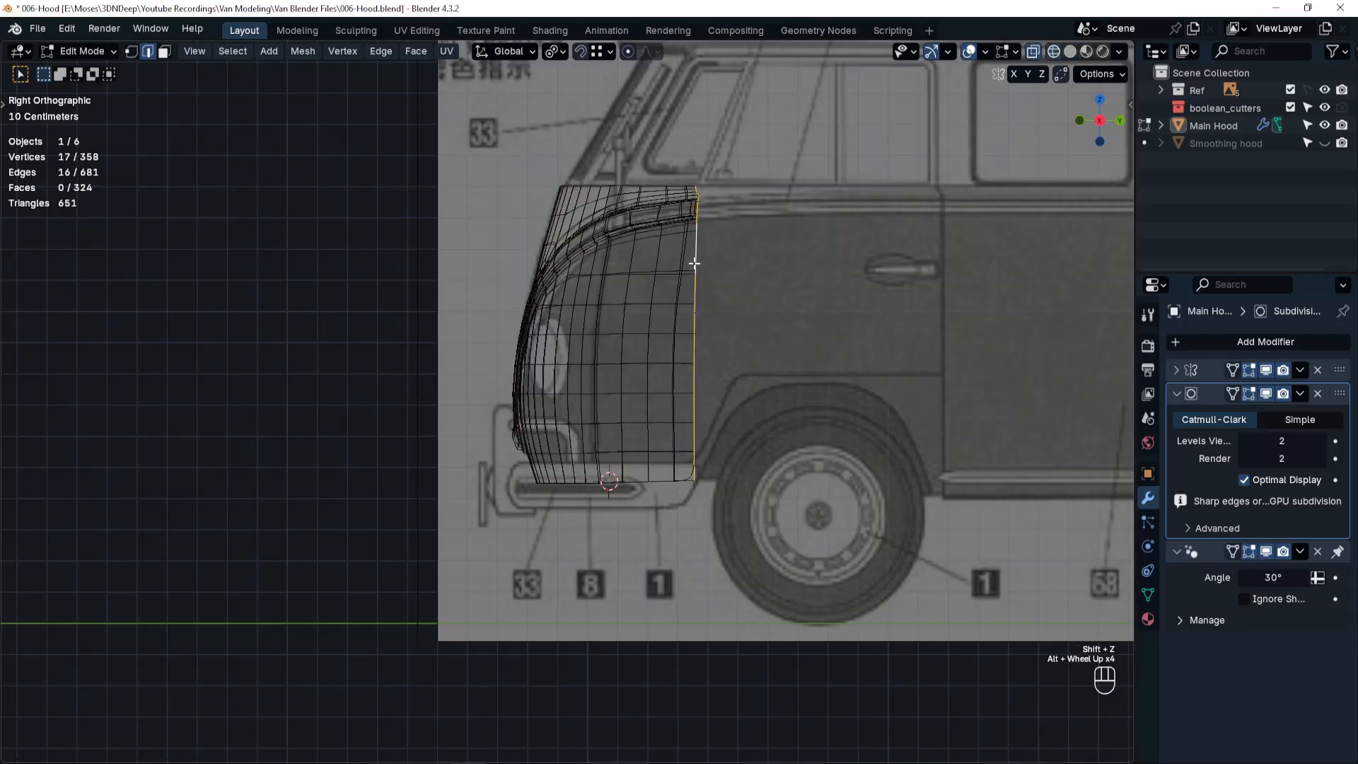
middle_click_drag(695, 248, 755, 273, "ctrl")
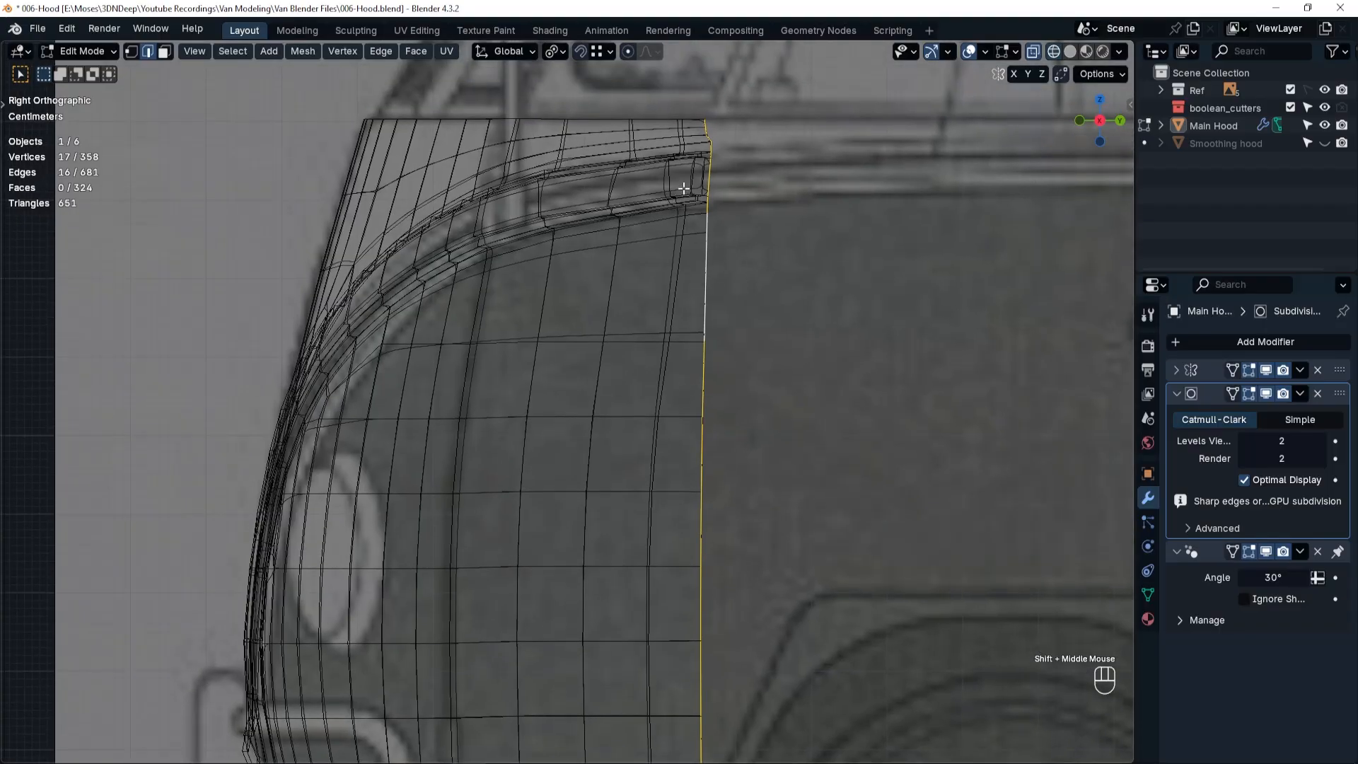
Add one centred vertical loop cut through the last face column at the hood's rear edge.
key("ctrl+r")
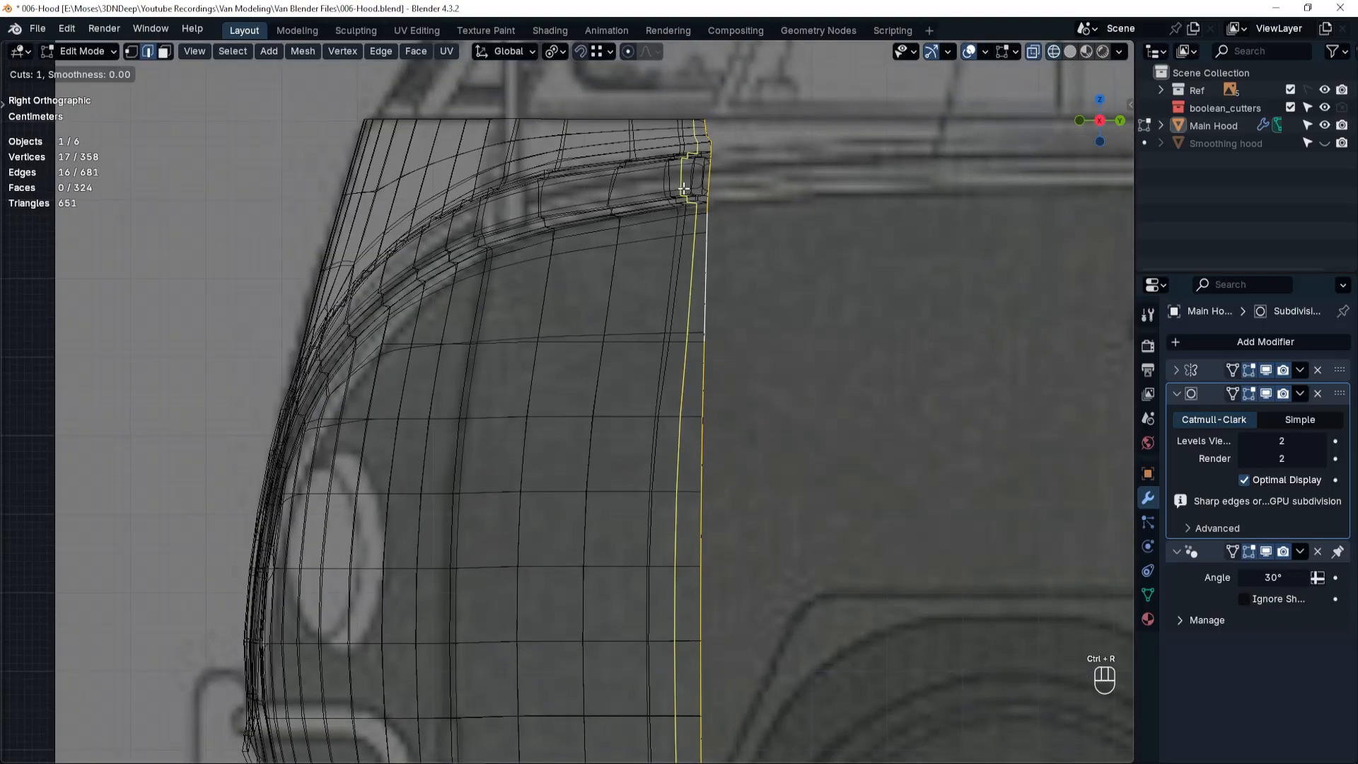
left_click(683, 189)
right_click(696, 205)
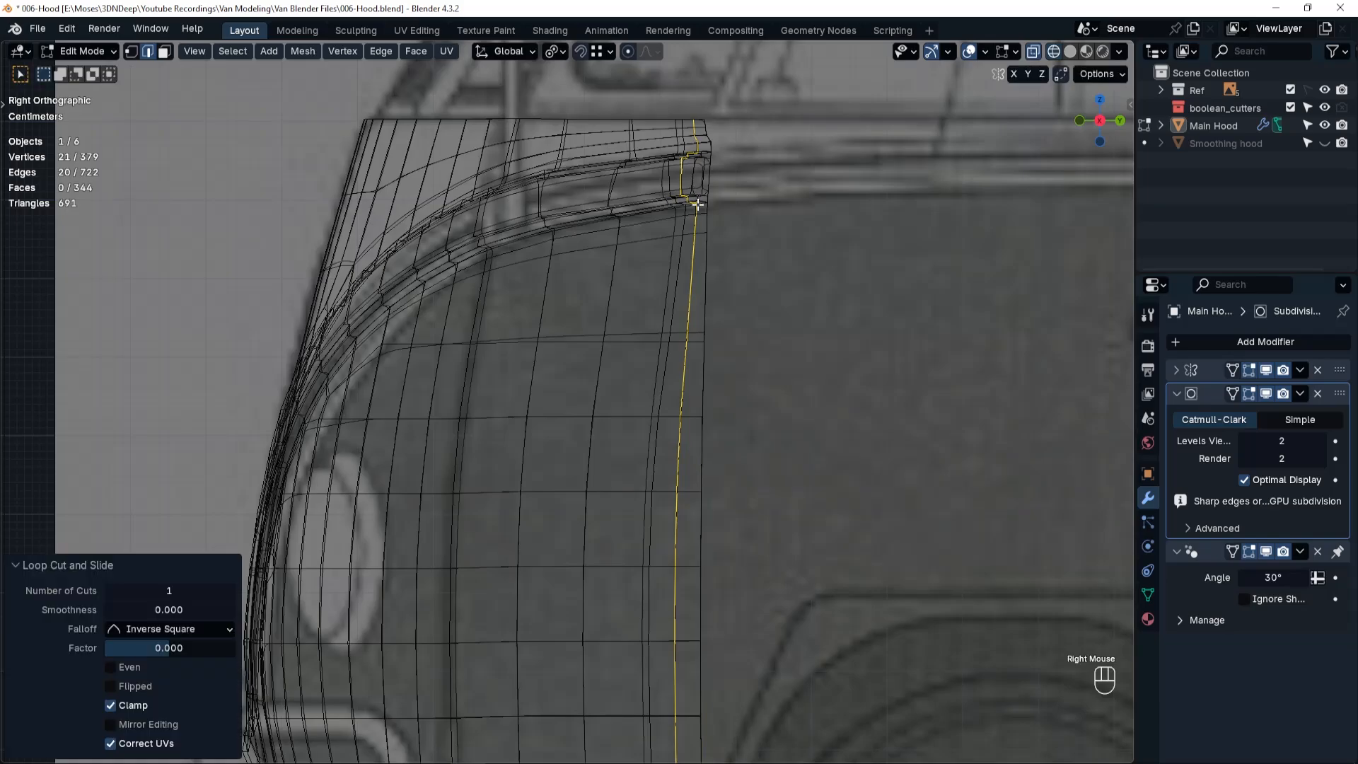
Delete the narrow face strip behind the new loop cut, including its inner faces at the trim.
key("Tab")
left_click(813, 205)
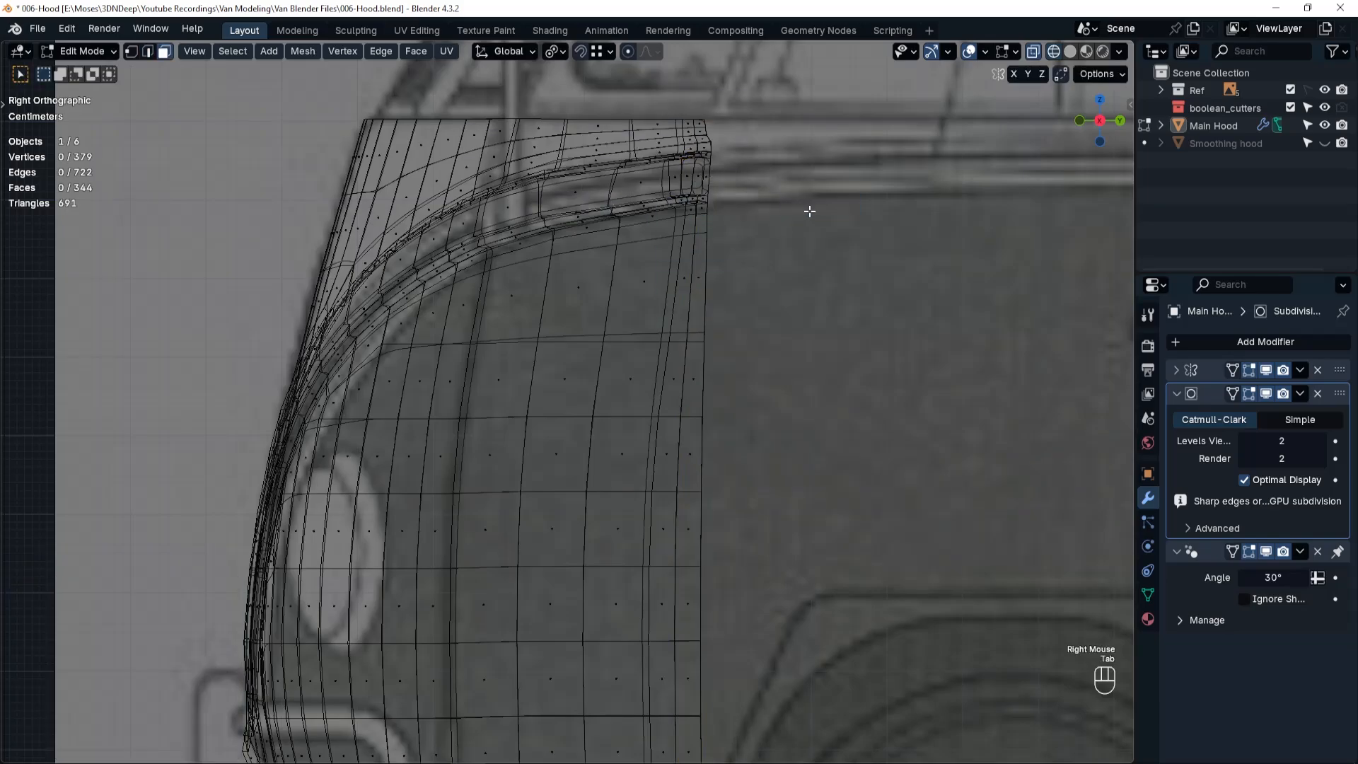
left_click(711, 183, "alt")
key("x")
left_click(657, 233)
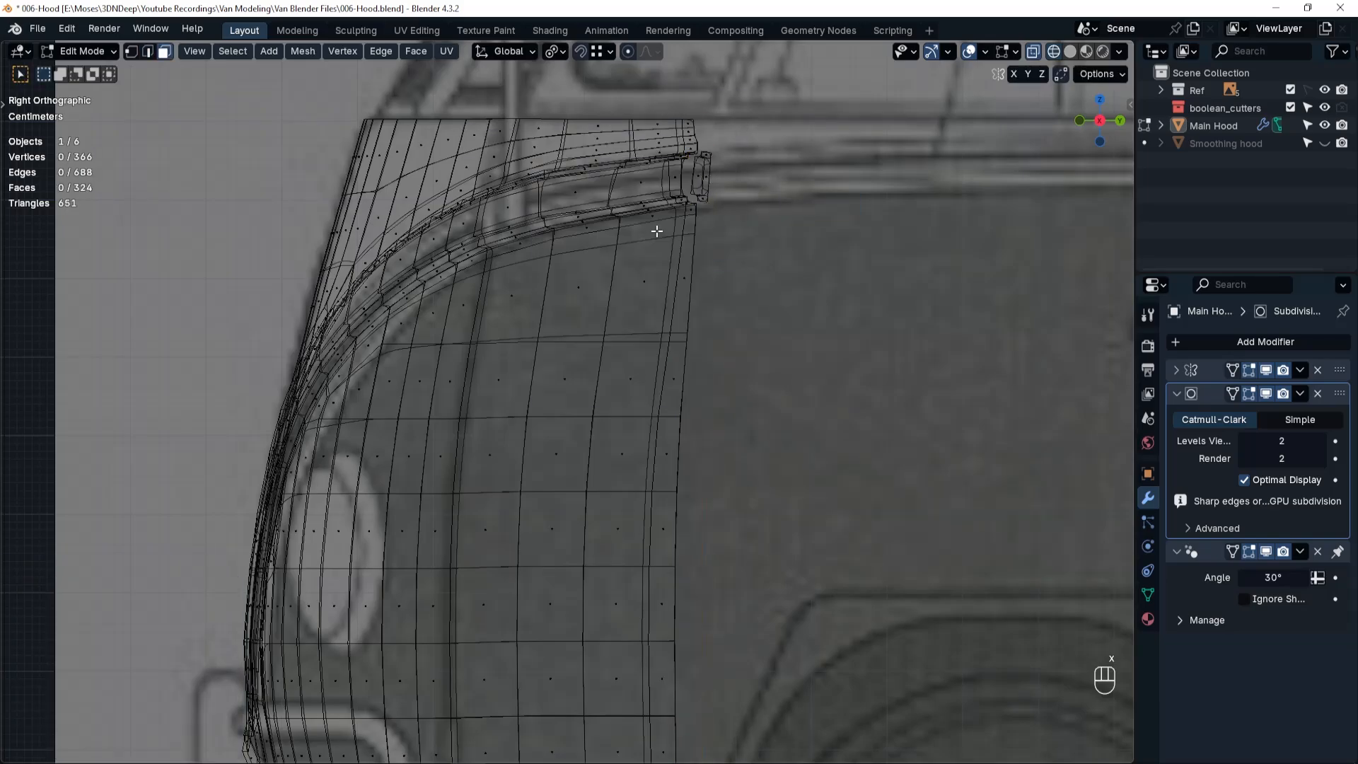
Select the hood's new rear edge loop and extrude it about 0.065 m backwards along Y.
key("Tab")
left_click(709, 270)
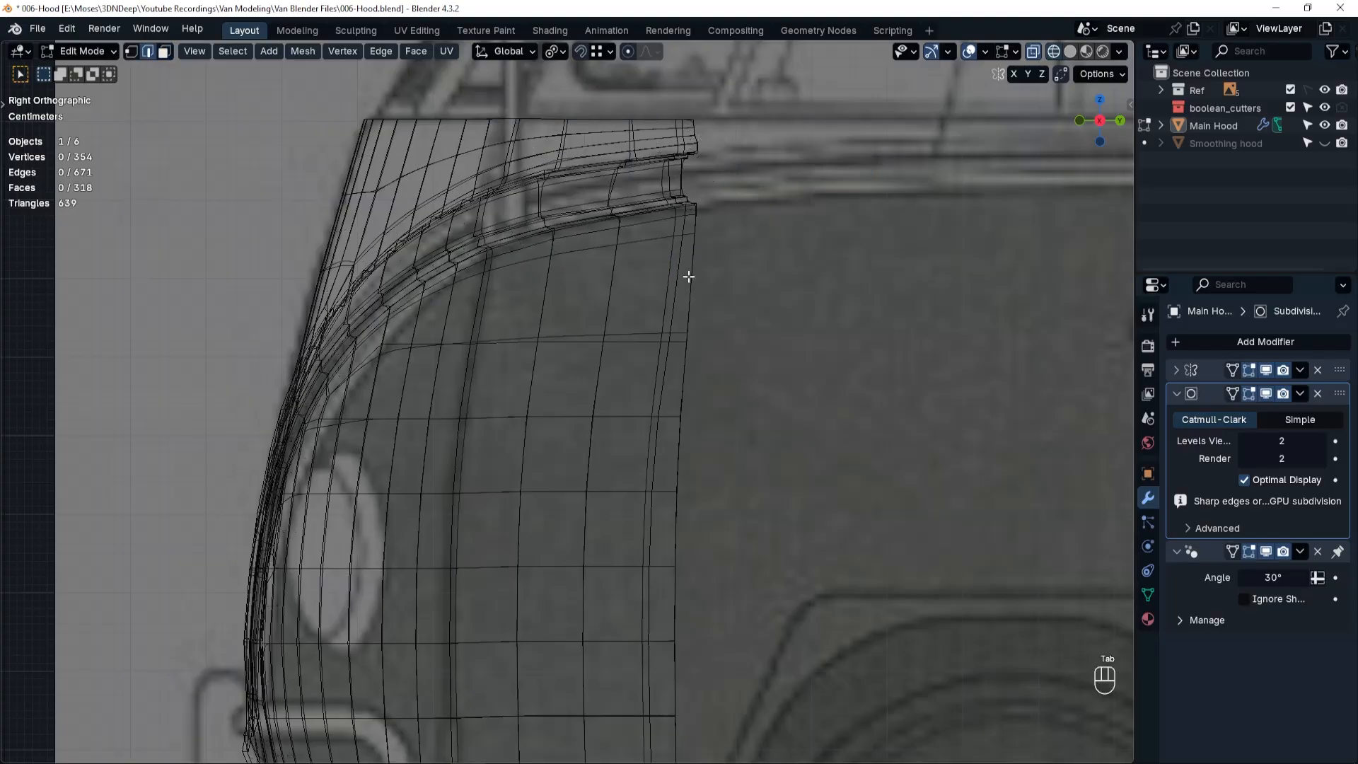
left_click(691, 271, "alt")
scroll(728, 268, "down", 2)
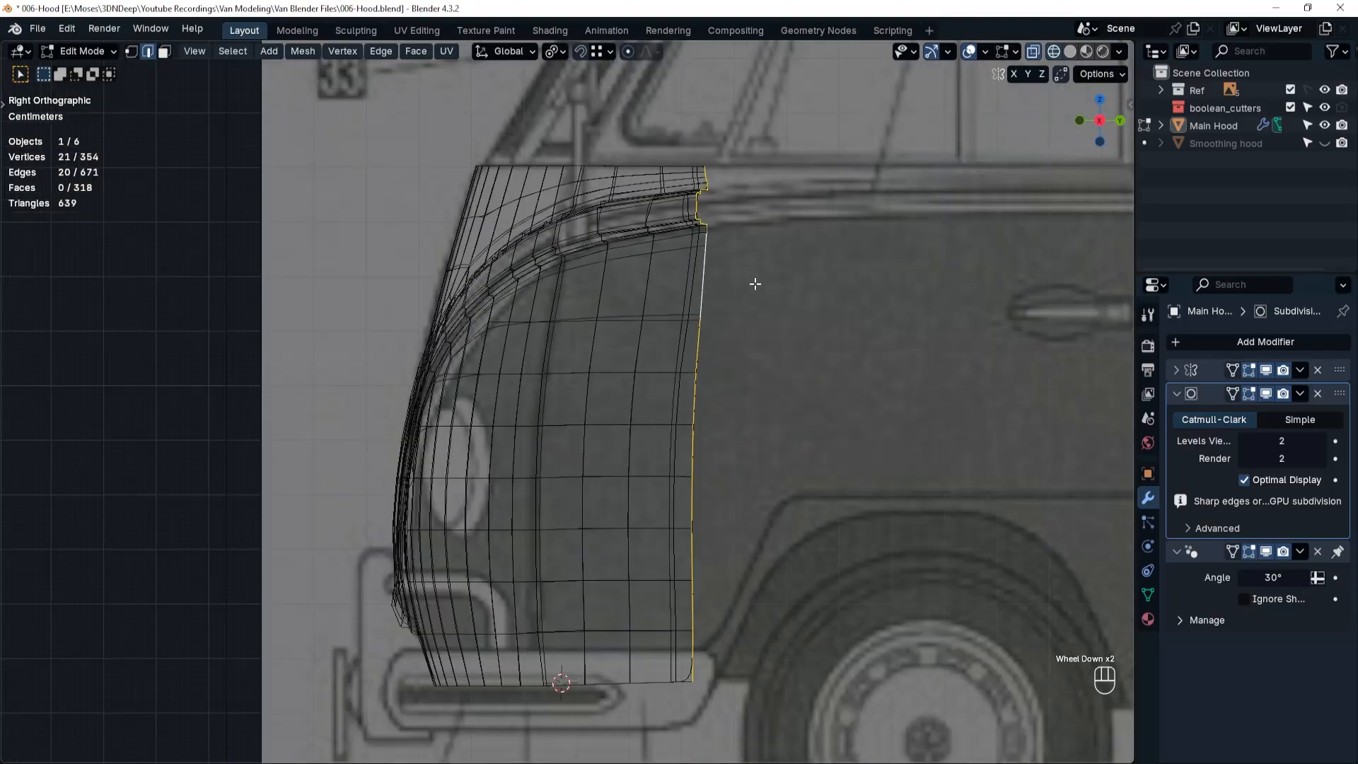
middle_click_drag(759, 283, 718, 281, "shift")
key("e")
key("y")
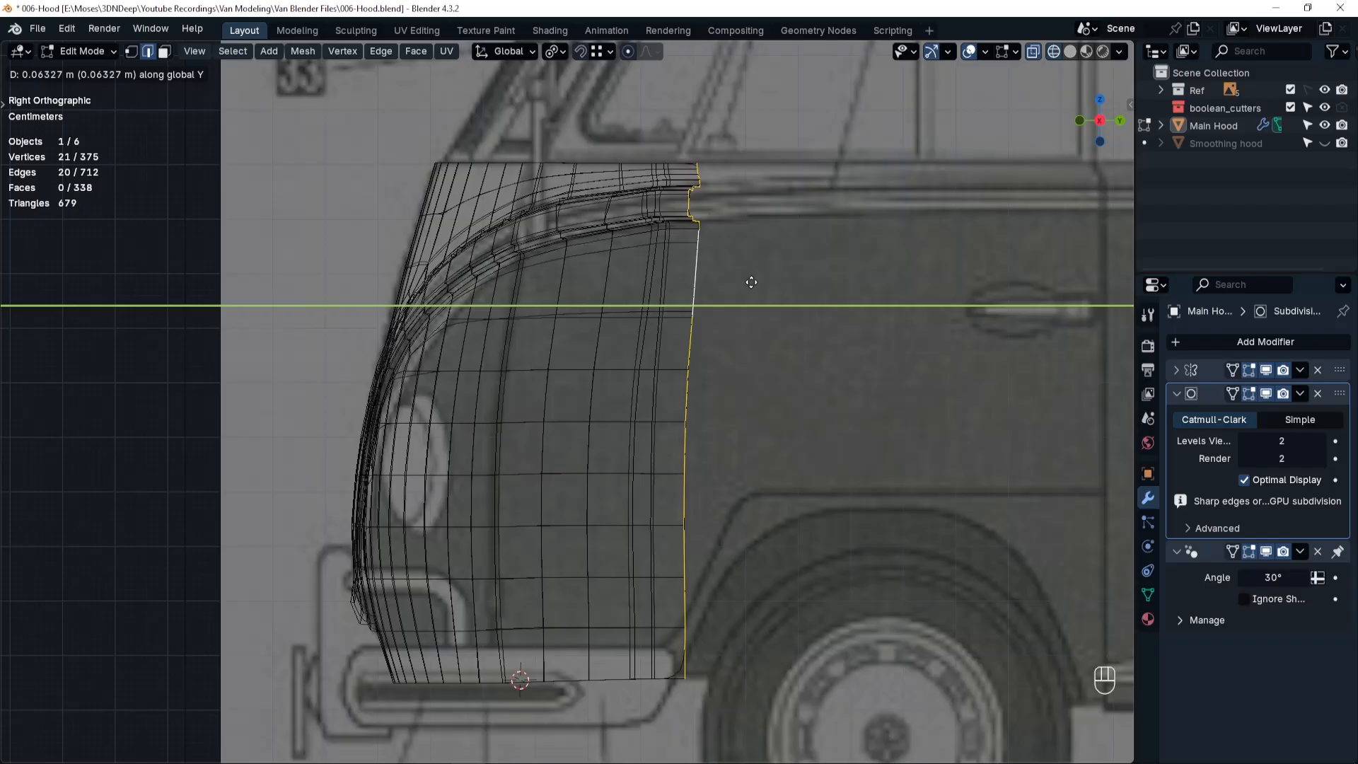
left_click(752, 282)
In top view, shift the extruded rear edge about 0.015 m outwards along X to follow the blueprint outline.
key("grave")
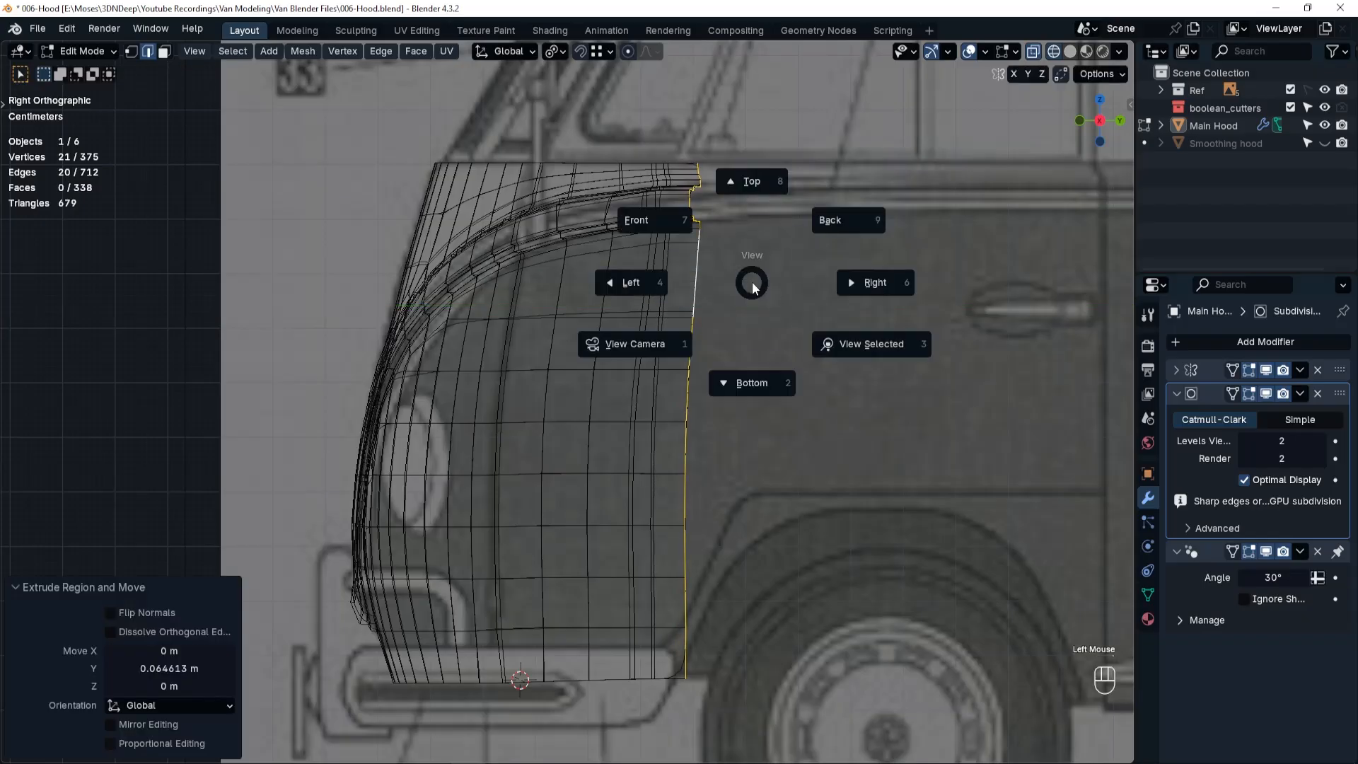
left_click(757, 188)
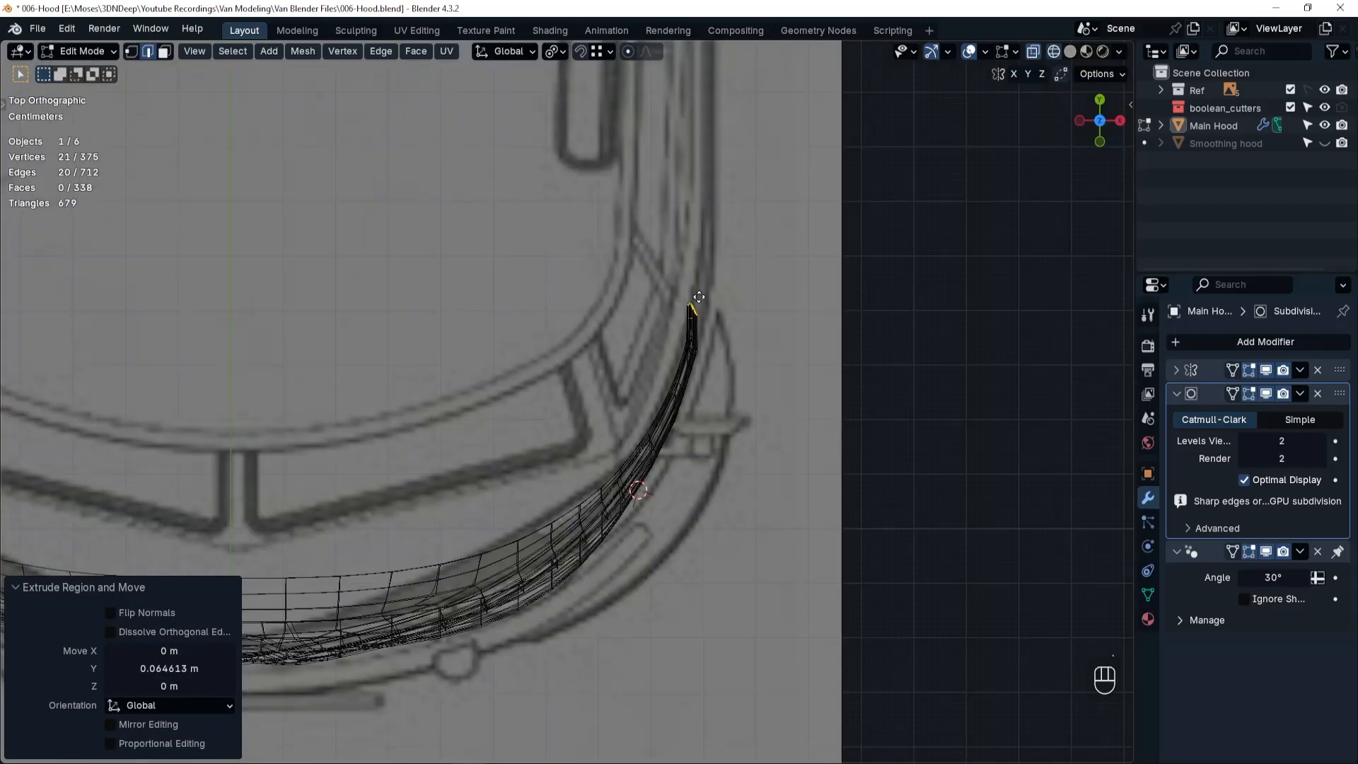
key("g")
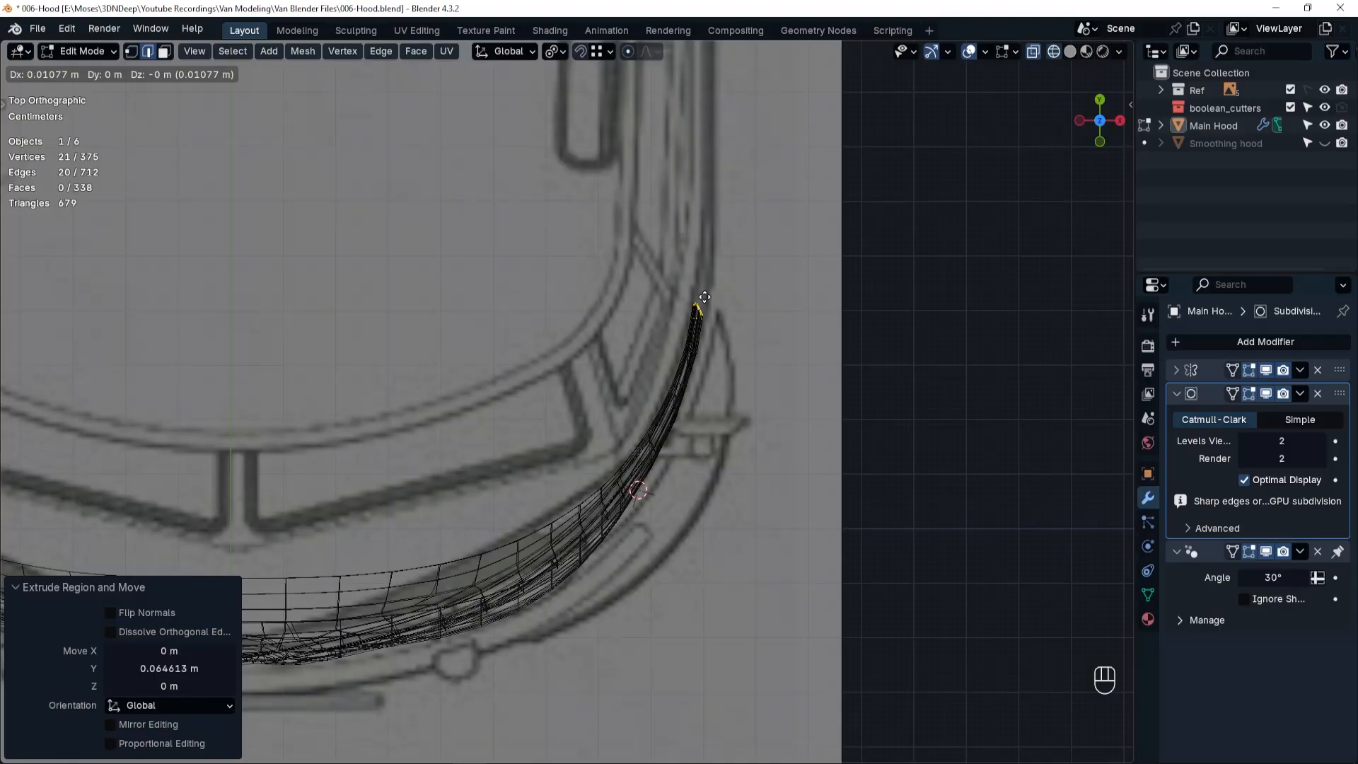
left_click(707, 297)
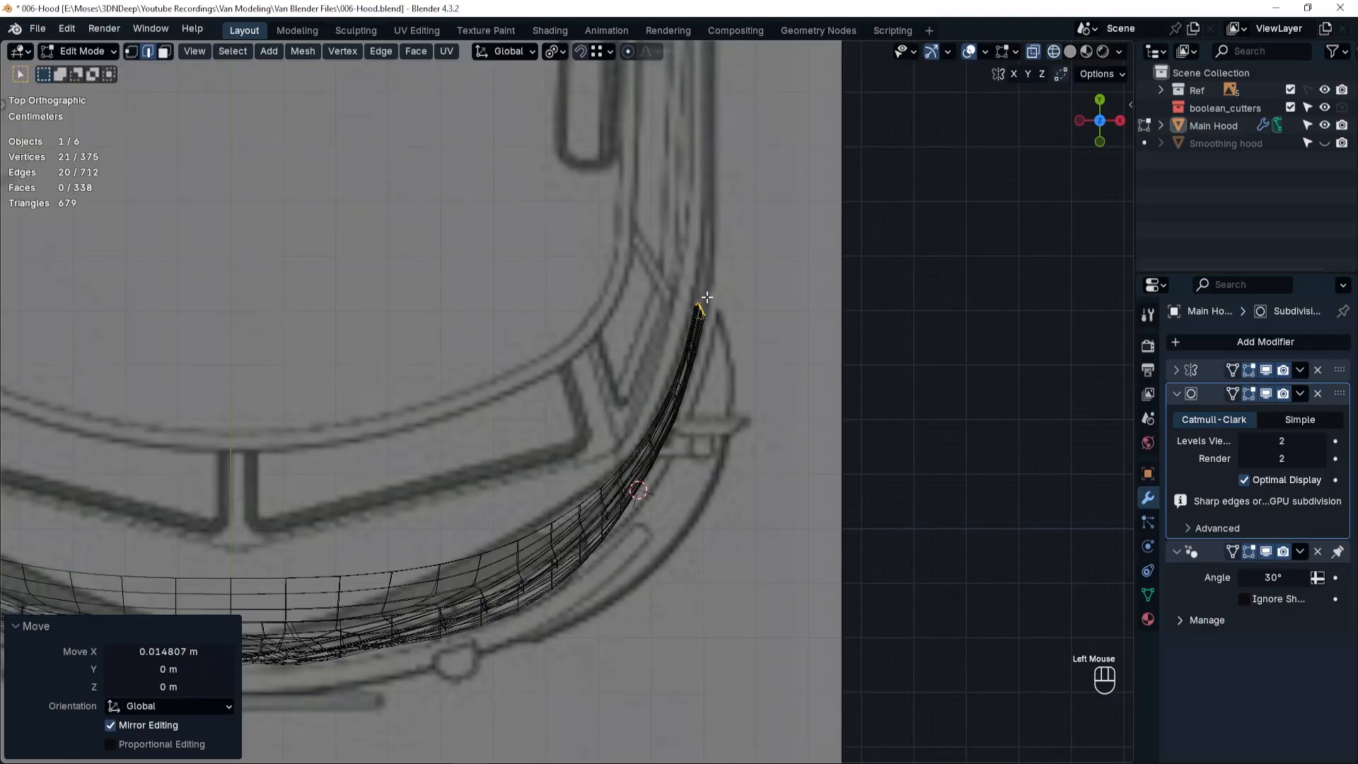
In the right side view, extrude the rear edge loop about 0.082 m further back along Y.
key("grave")
left_click(819, 304)
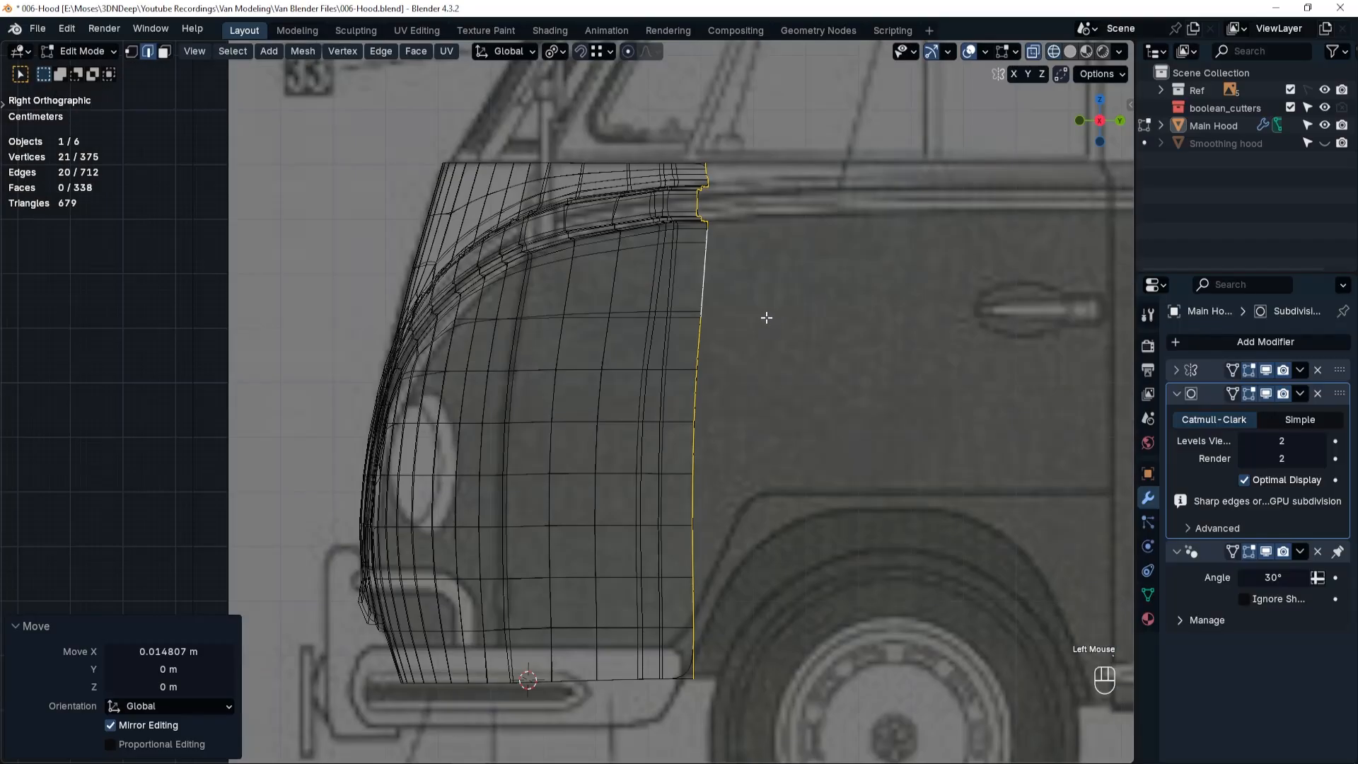
key("e")
key("y")
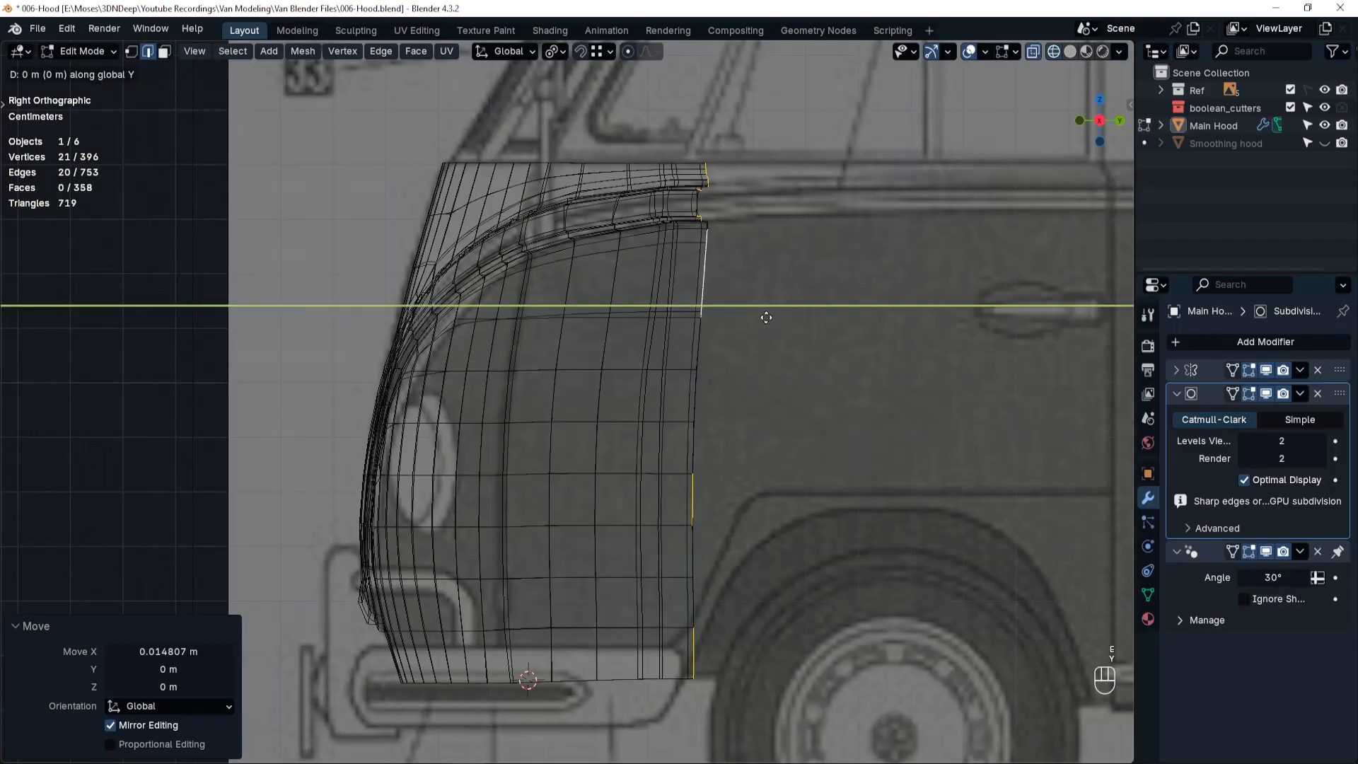
left_click(807, 320)
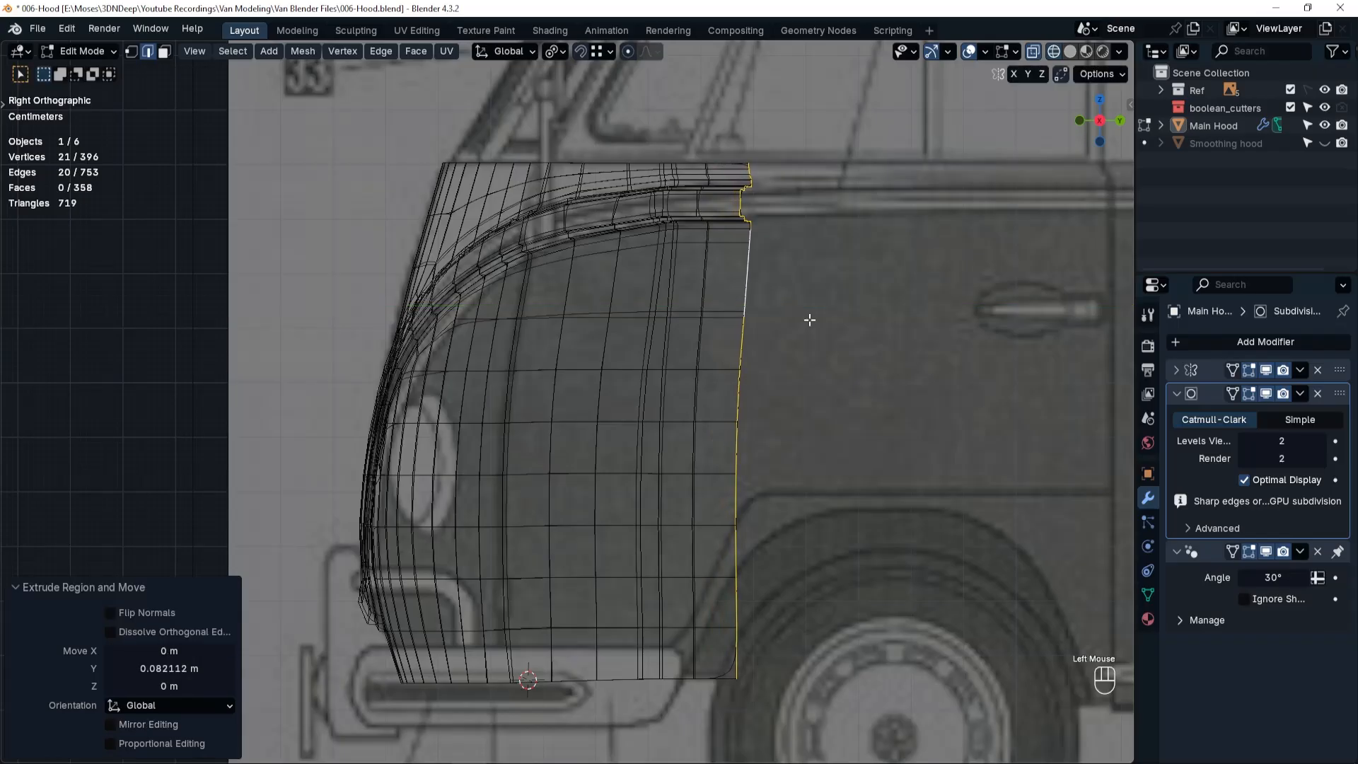
Extrude the rear edge about 0.60 m along Y to the door's rear line and return to Object Mode.
scroll(895, 387, "up", 4)
key("grave")
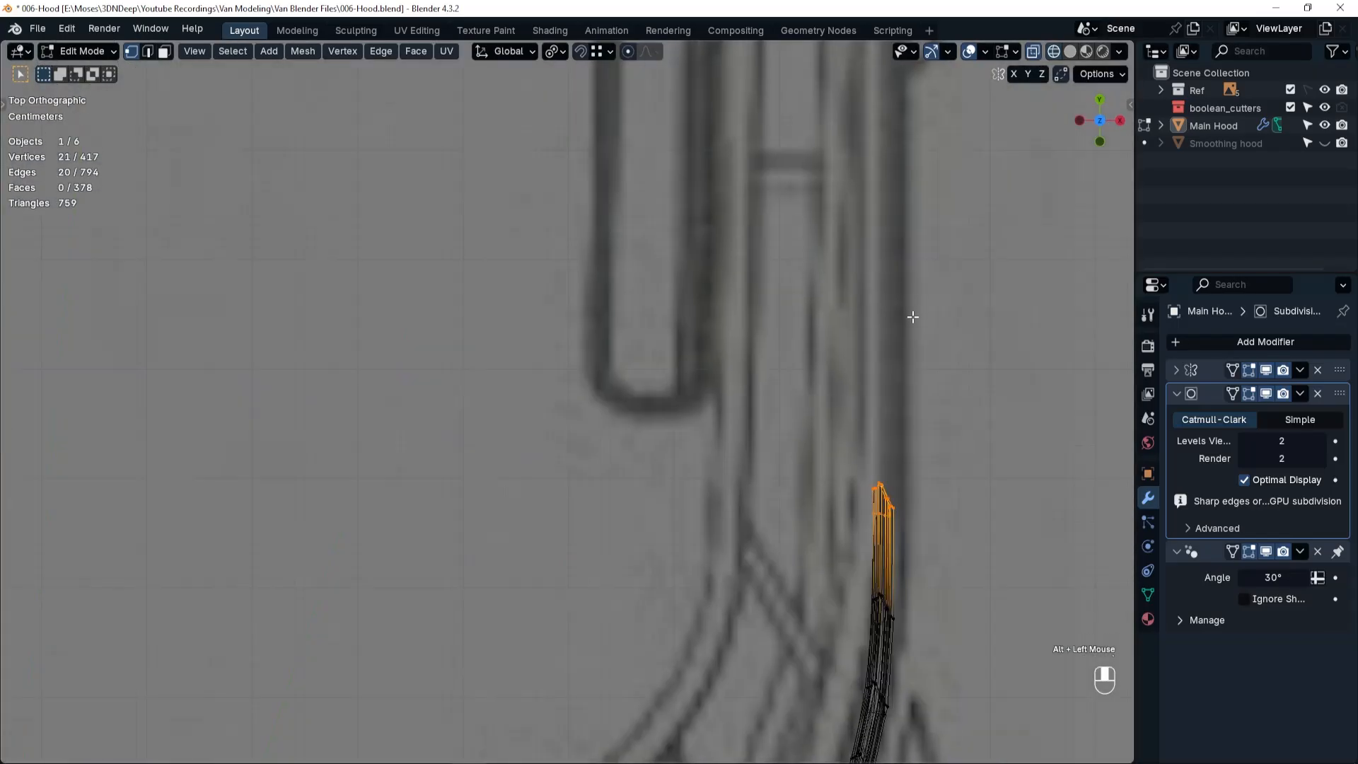
middle_click_drag(902, 472, 833, 438, "shift")
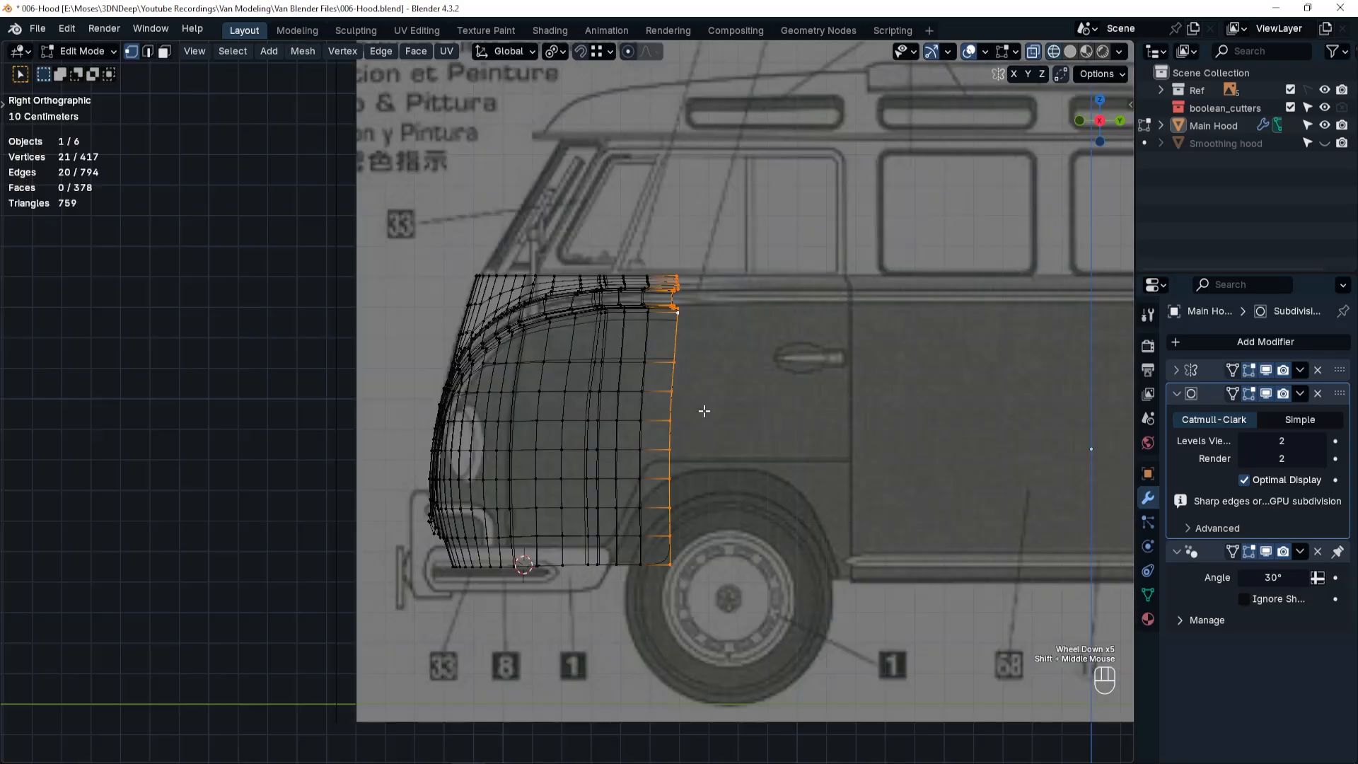
key("e")
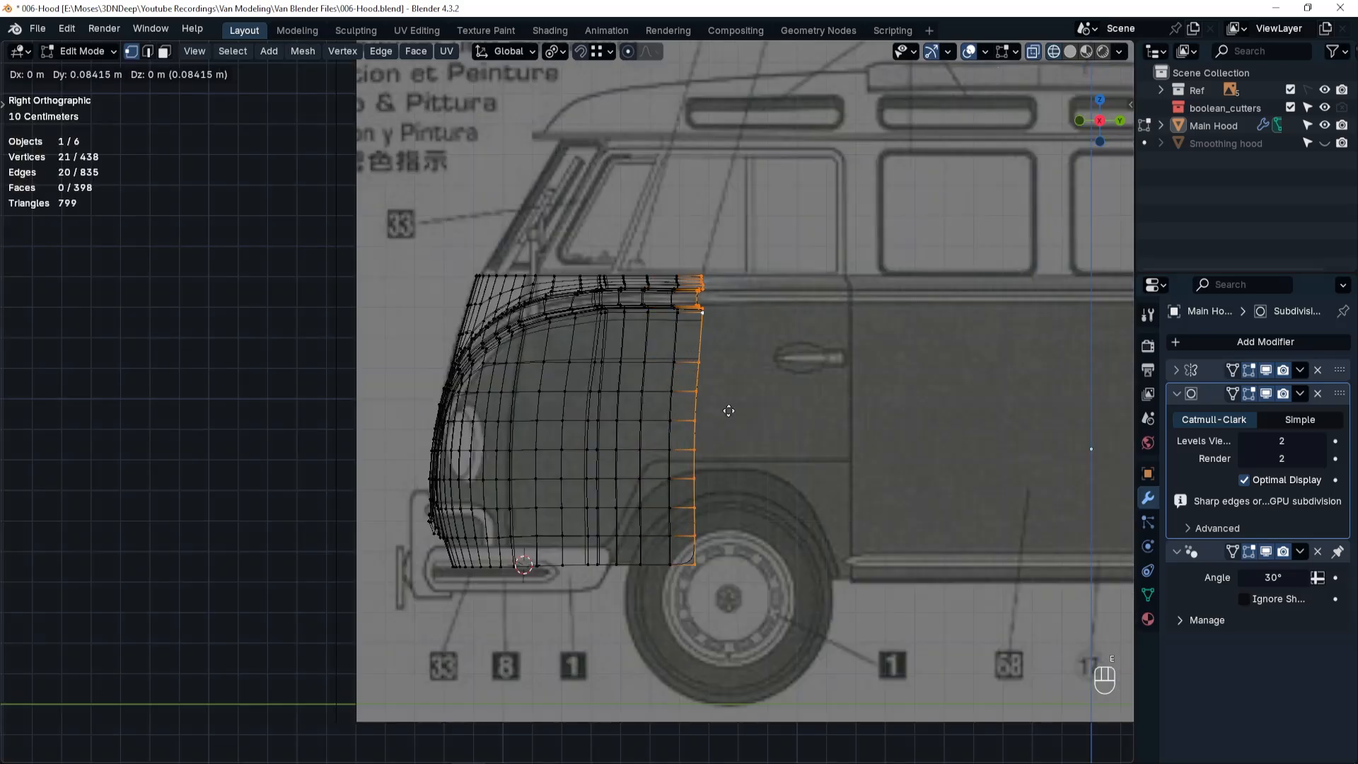
key("y")
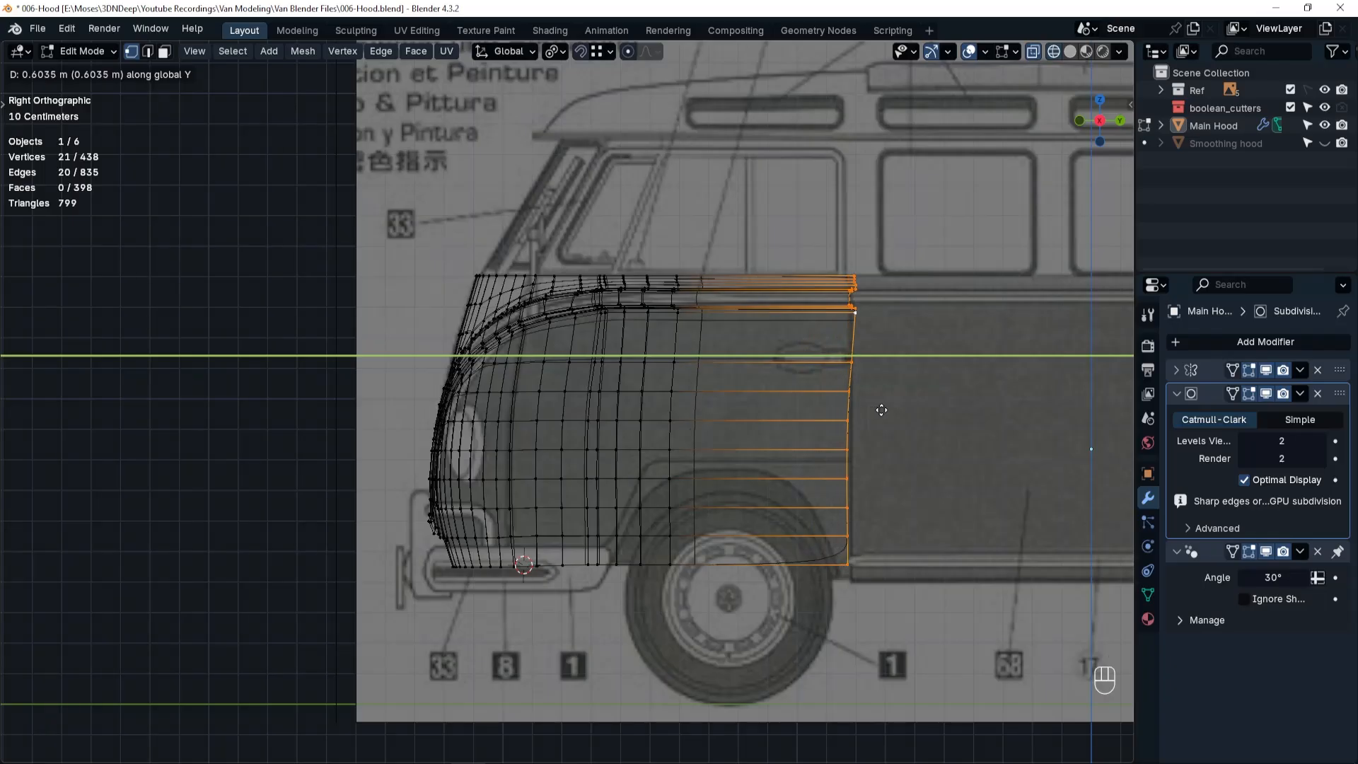
left_click(881, 411)
key("Tab")
middle_click_drag(771, 444, 665, 331)
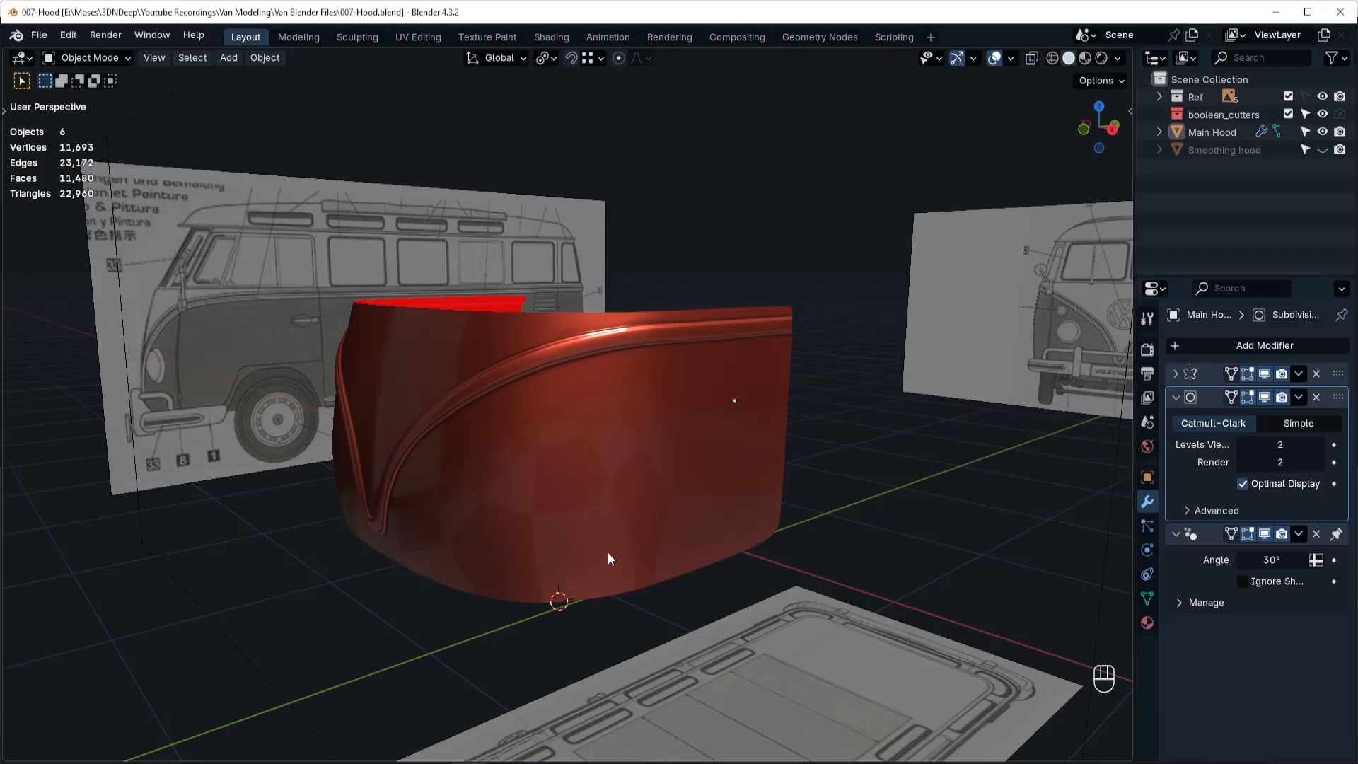
Open the Main Hood mesh for face editing in right-side wireframe view, with the subdivision modifier's viewport display turned off.
key("grave")
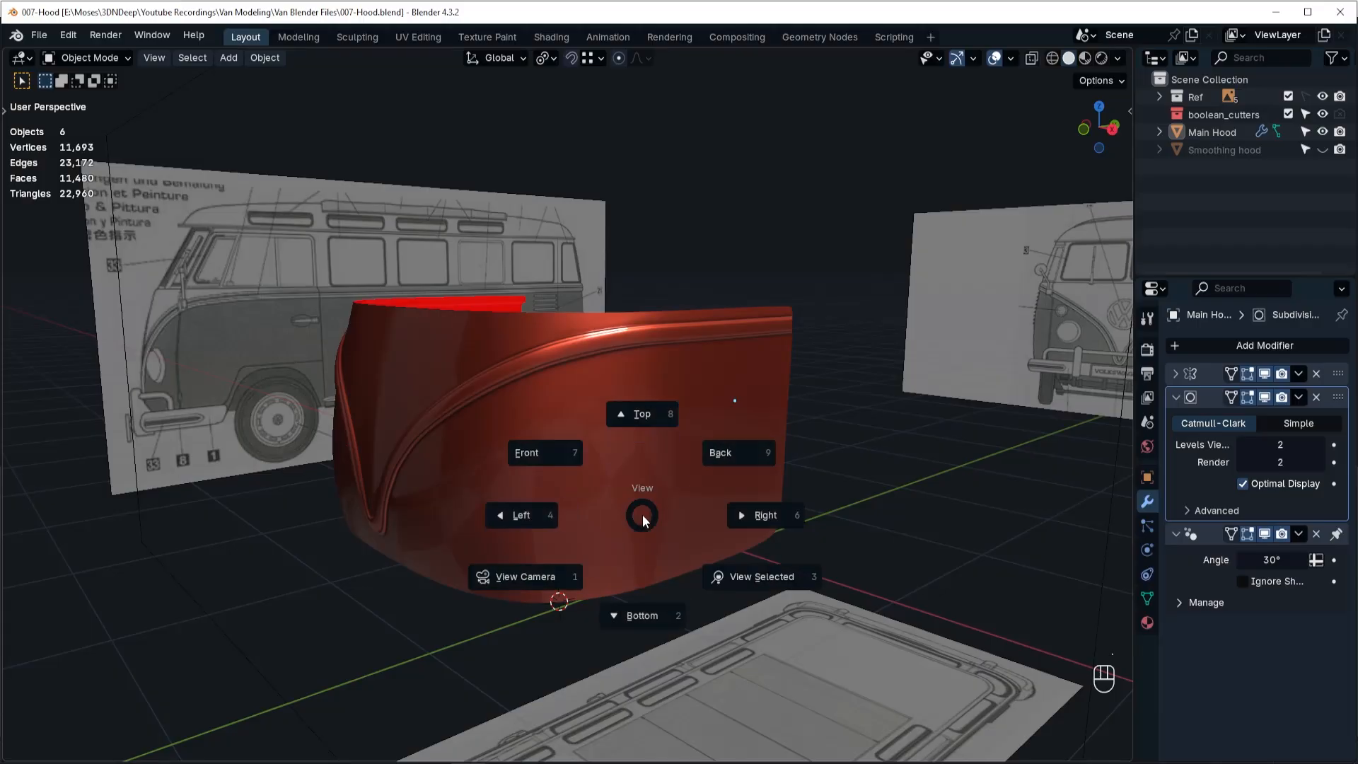
left_click(748, 521)
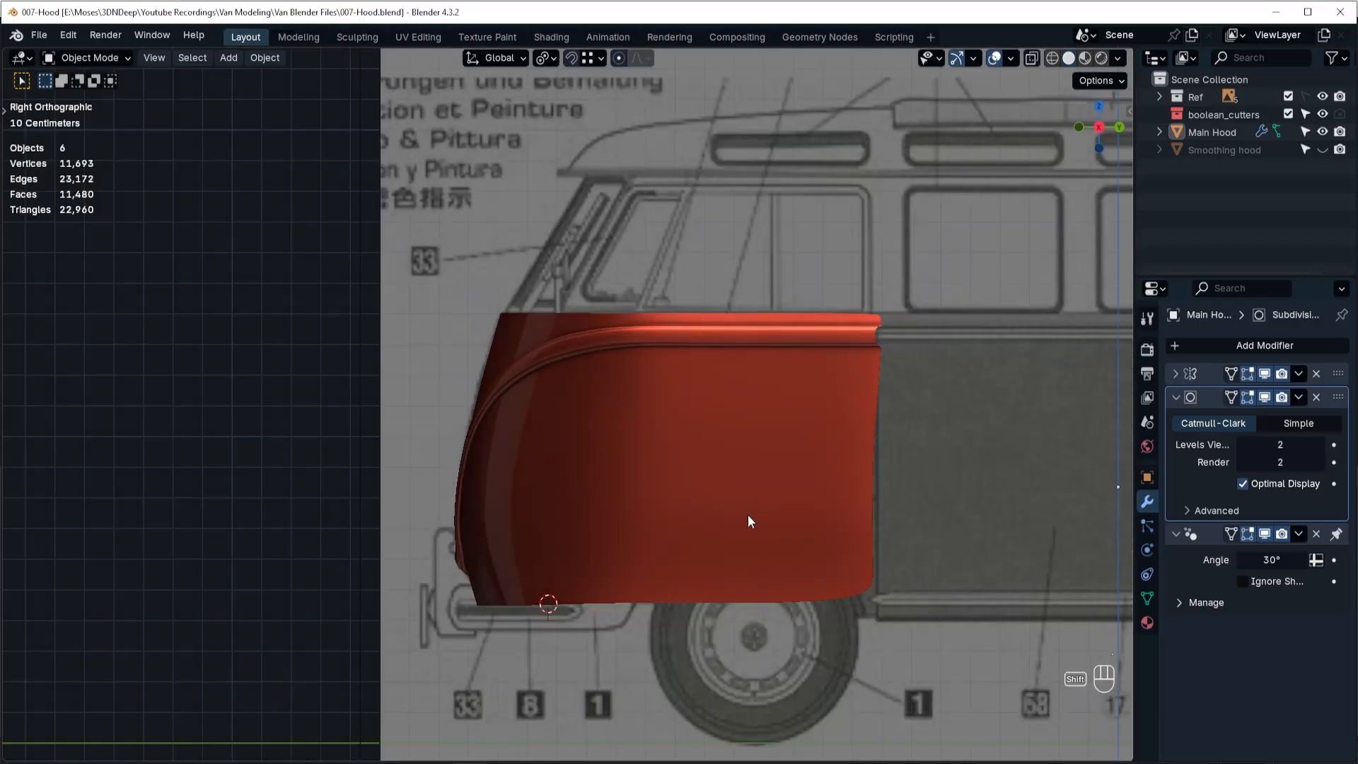
key("shift+z")
key("Tab")
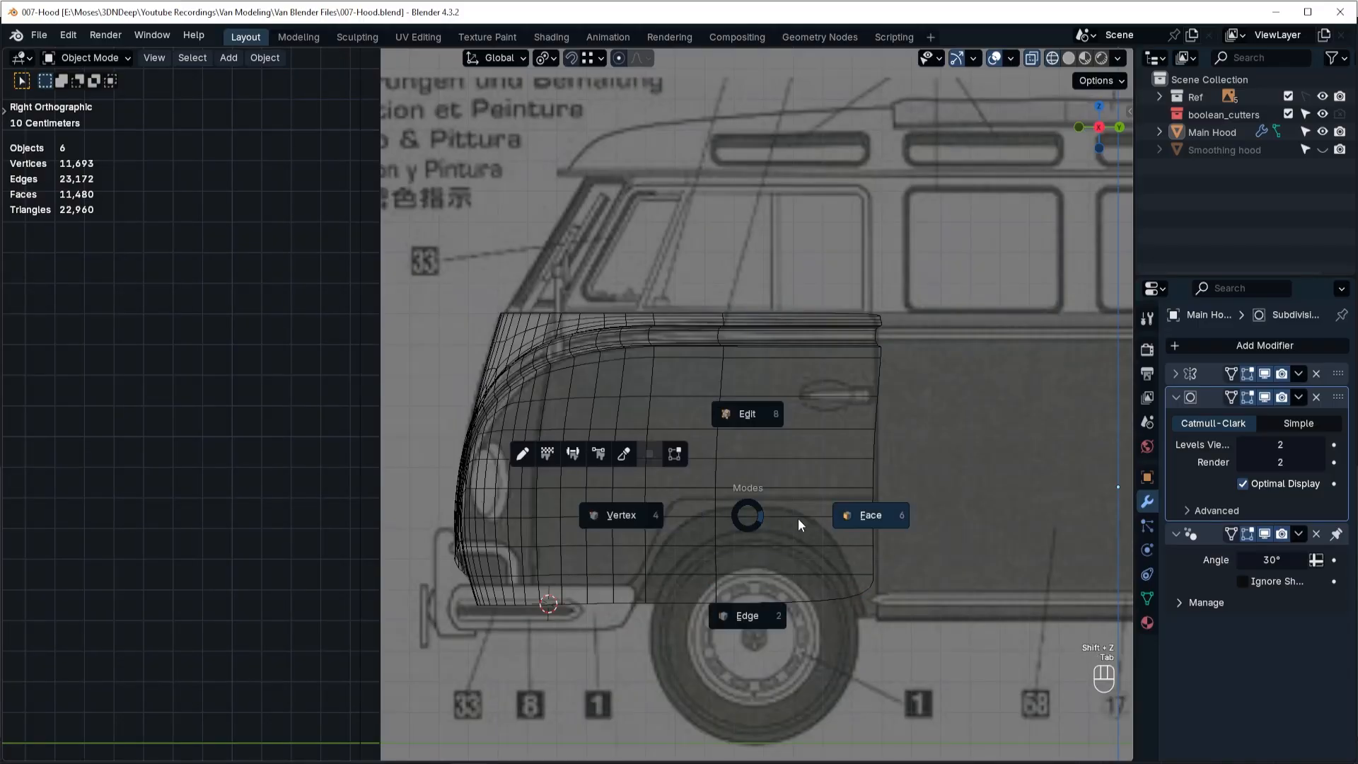
left_click(851, 516)
left_click(1231, 397)
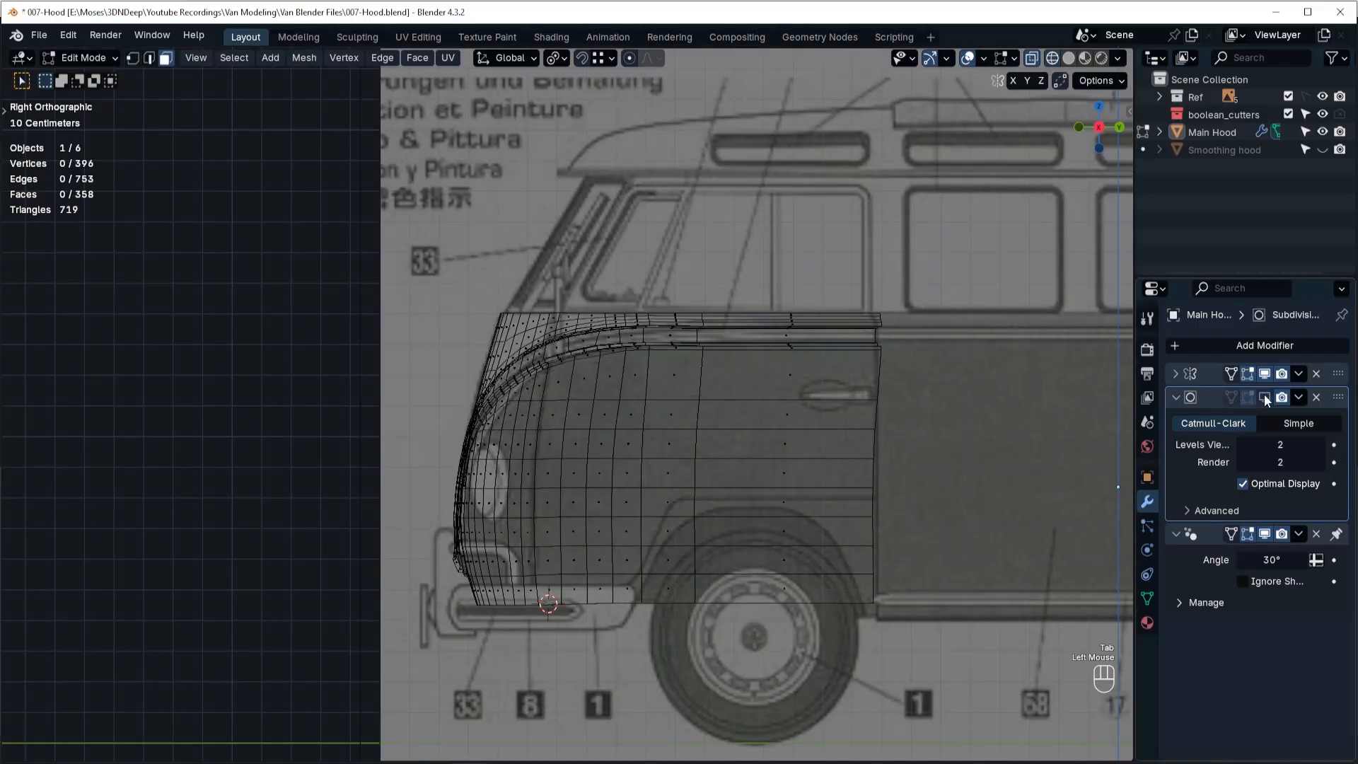
Select the vertical edge loop in front of the wide rear face column and slide it forward by a factor of -0.329.
left_click(696, 417, "alt")
key("Tab")
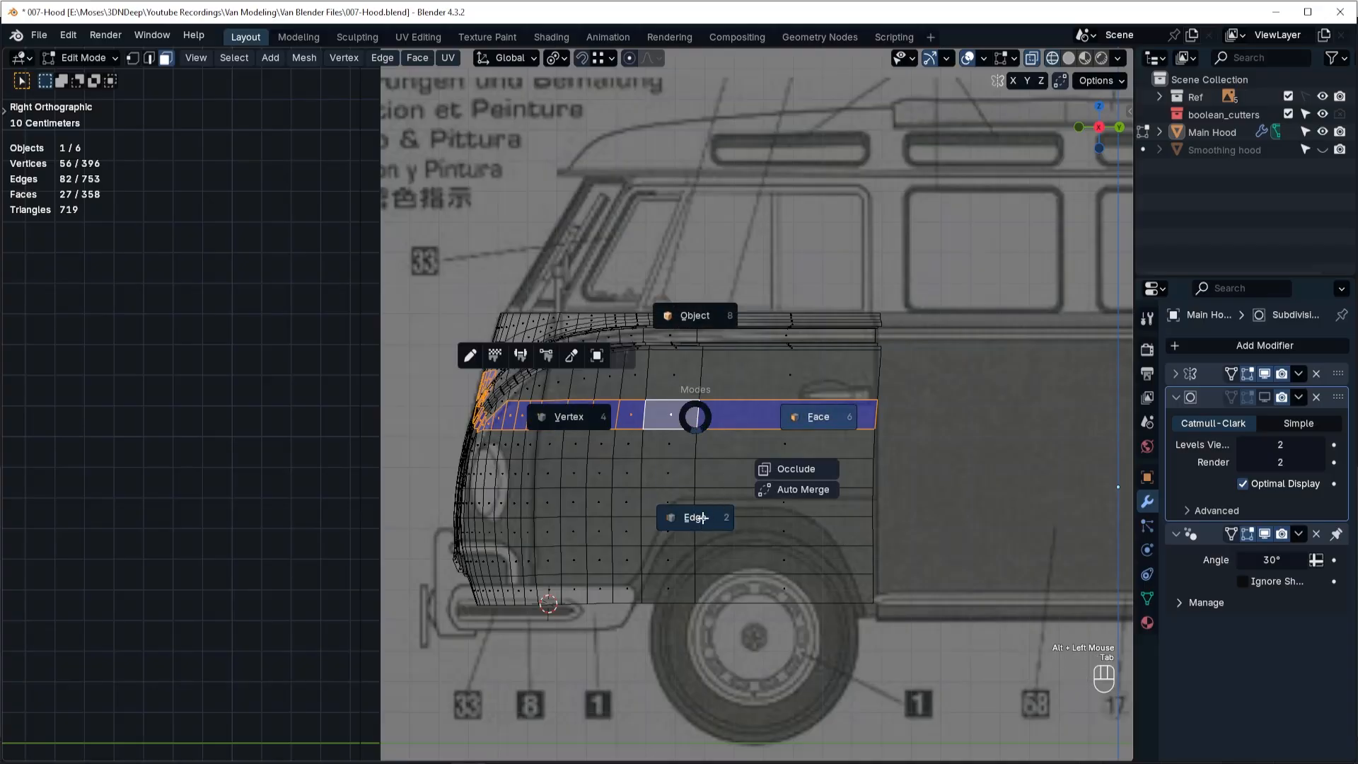
left_click(701, 416)
left_click(699, 418, "alt")
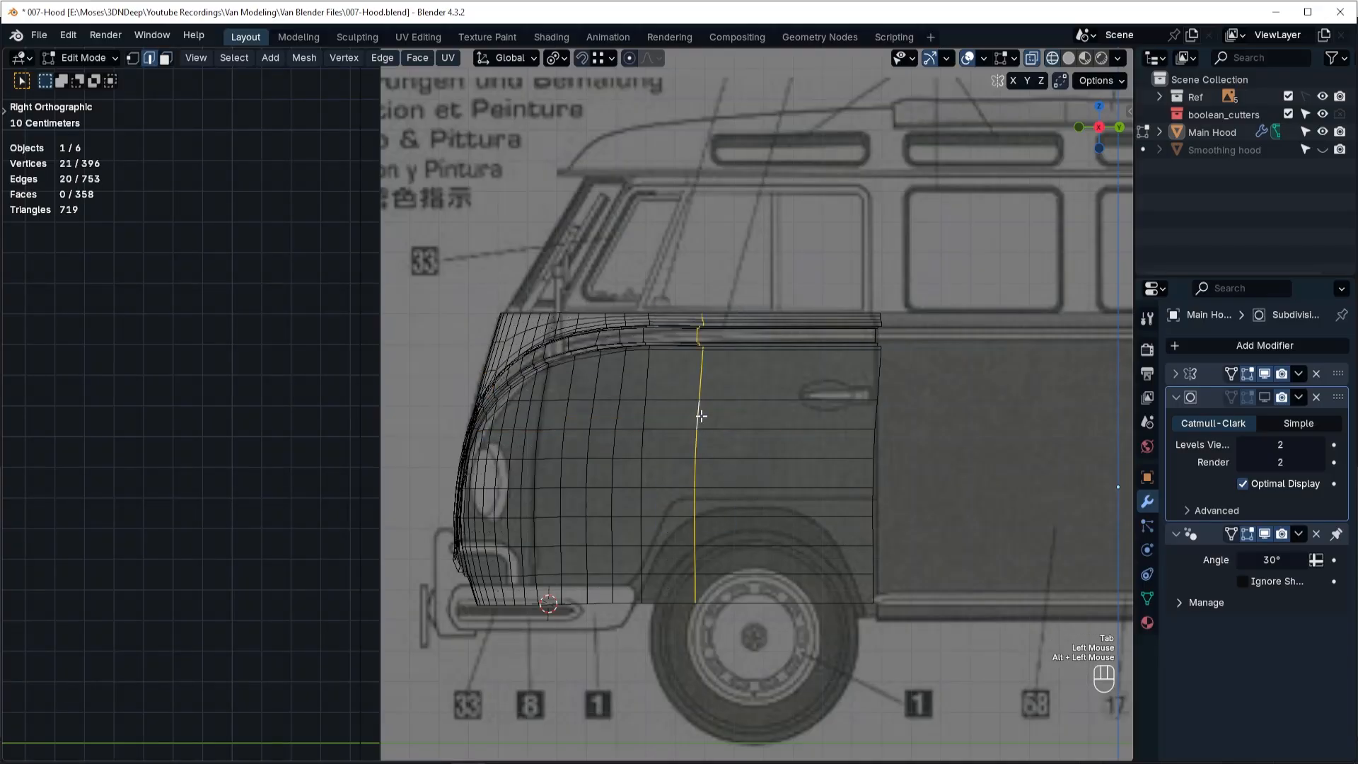
key("g")
key("g")
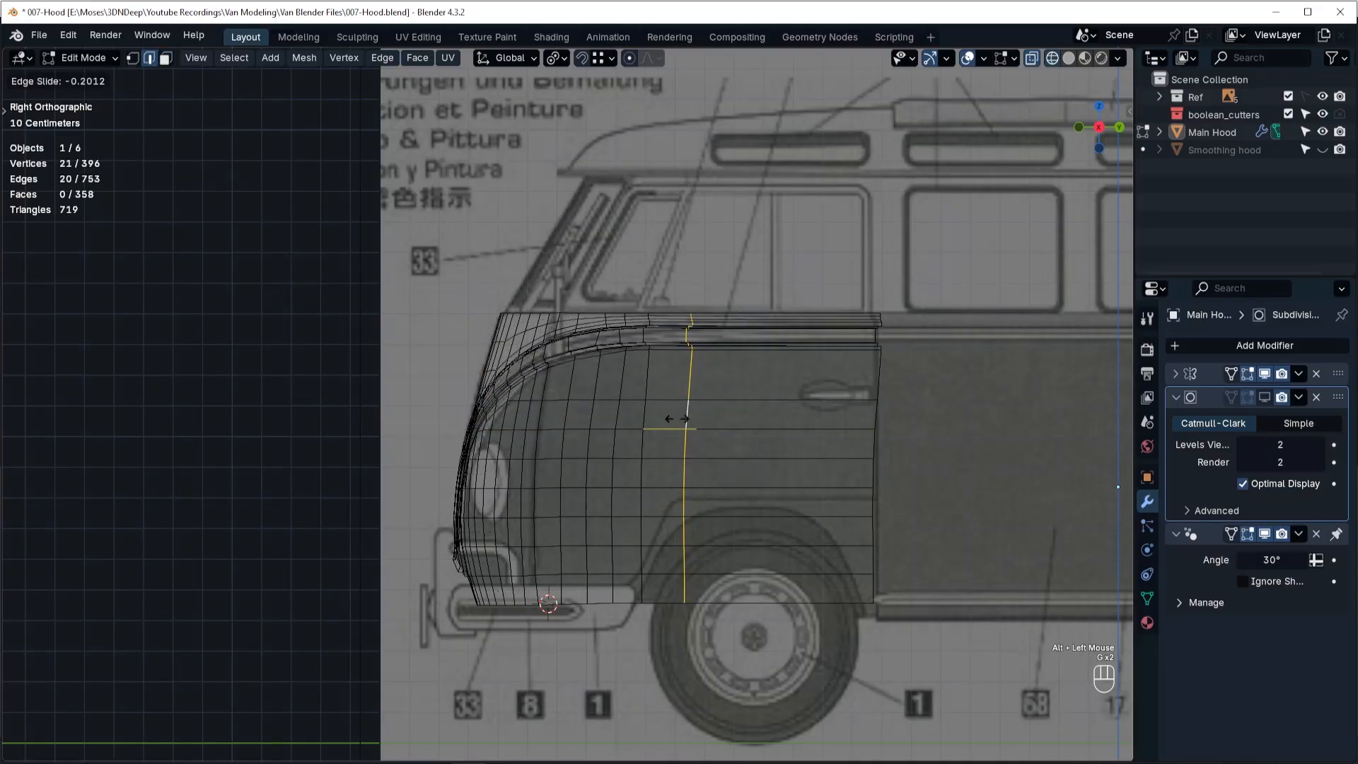
left_click(668, 419)
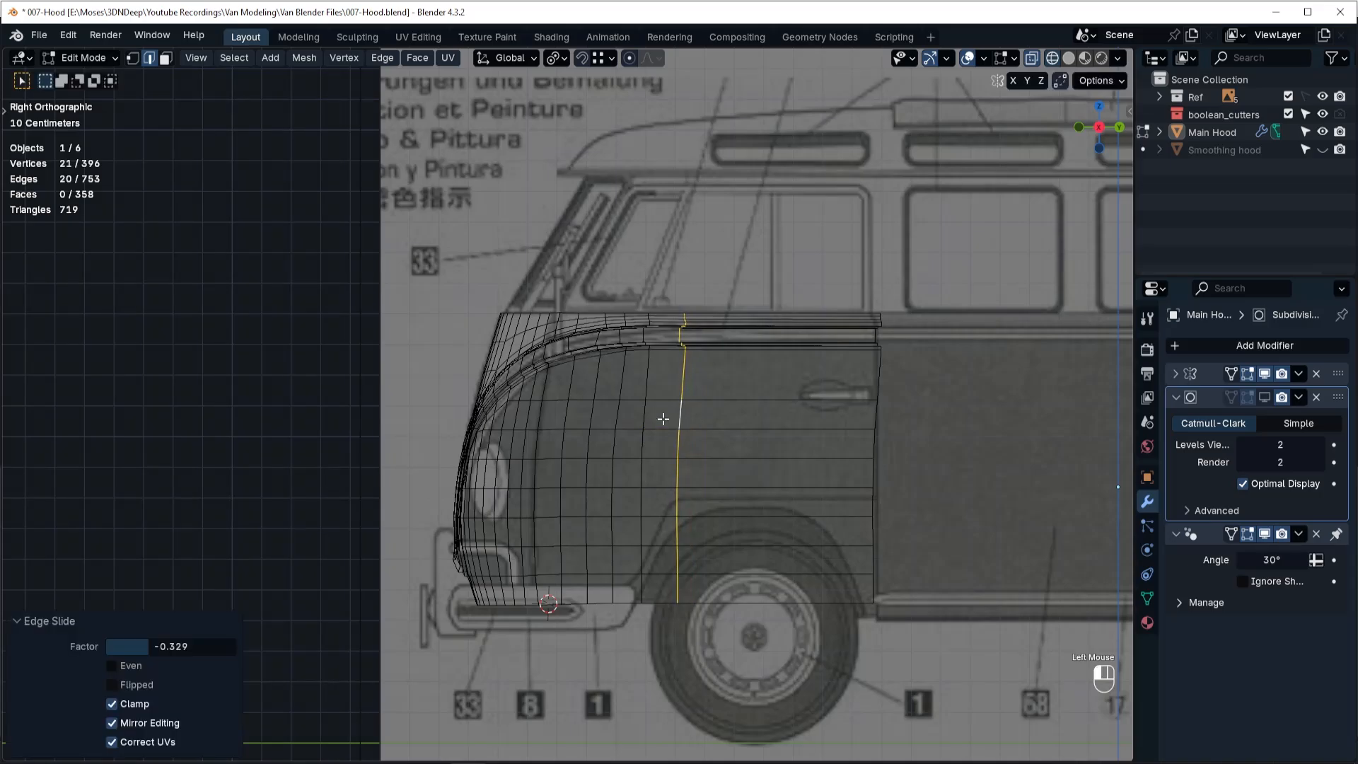
Add four vertical loop cuts across the wide rear face column, slid by a factor of about 0.036.
key("ctrl+r")
scroll(777, 425, "up", 2)
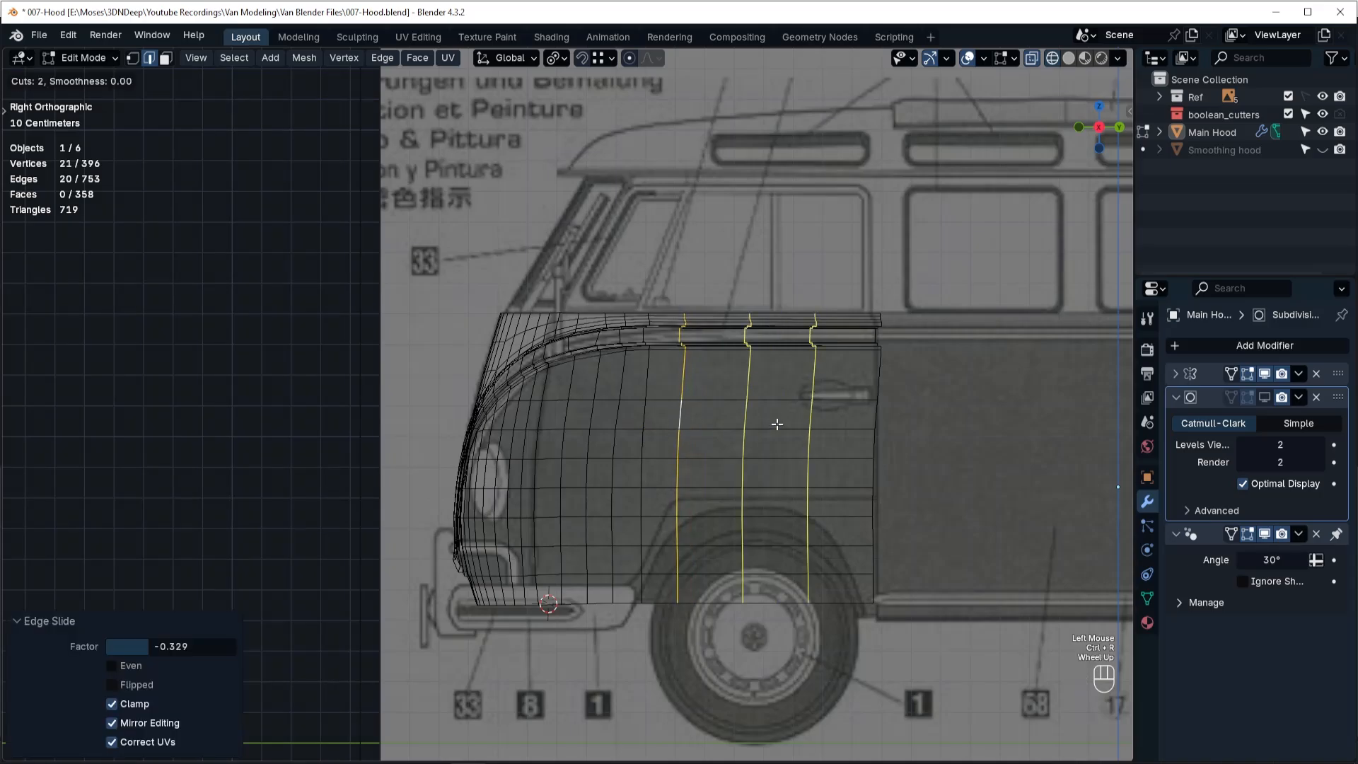
scroll(777, 425, "up", 1)
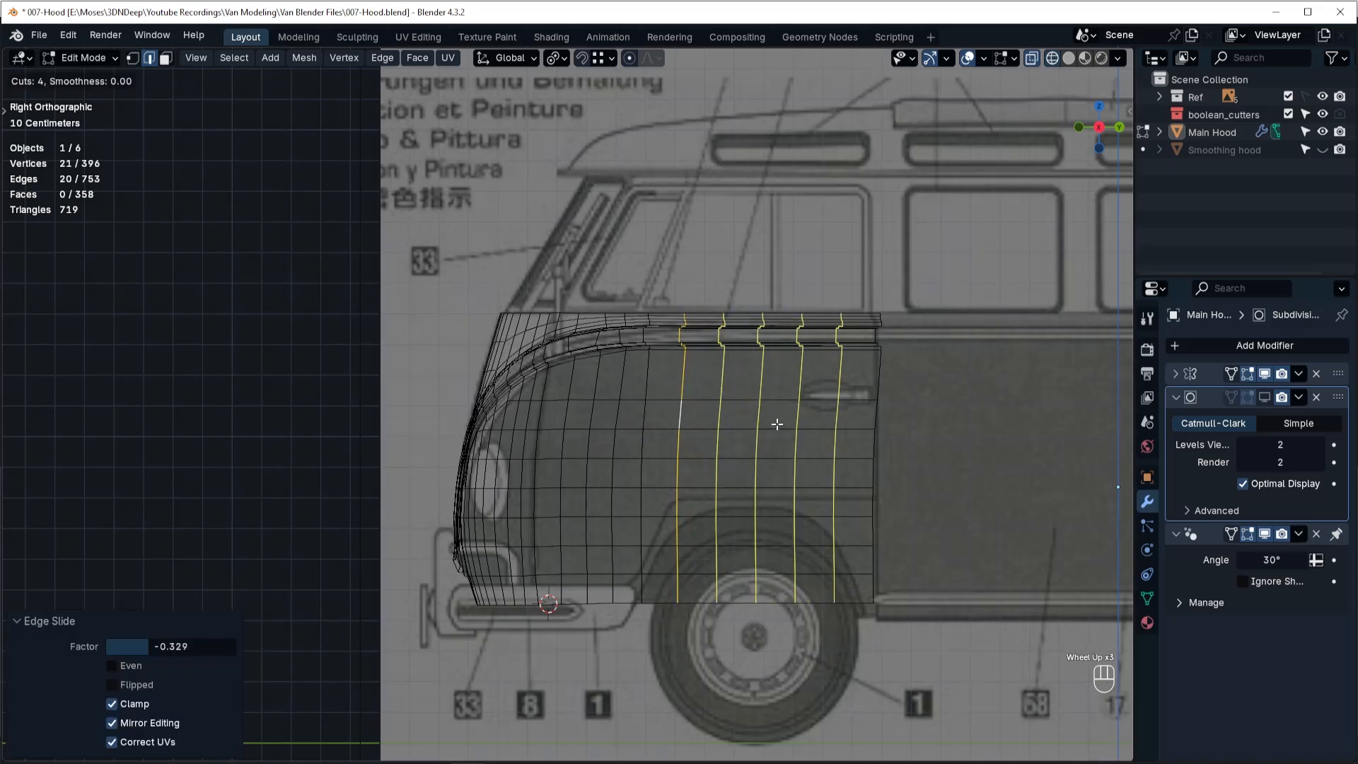
left_click(777, 424)
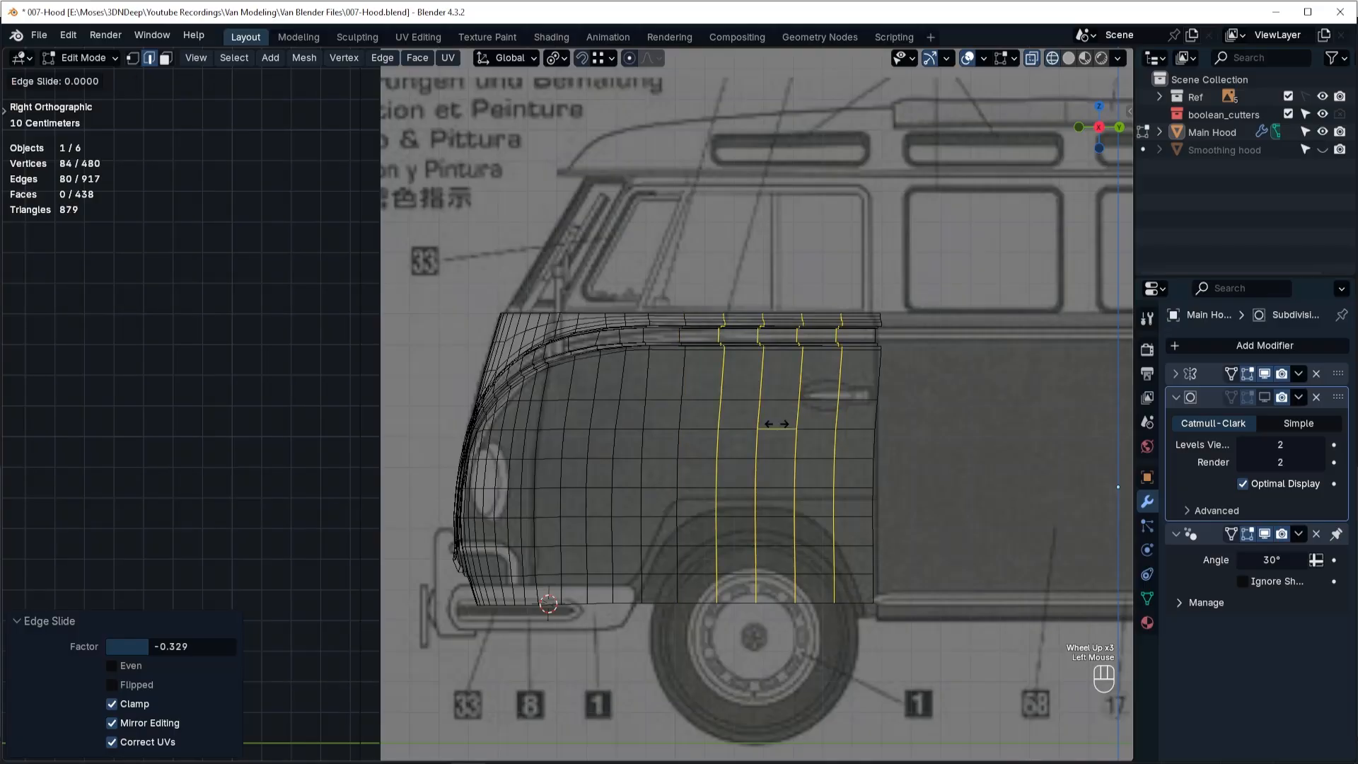
left_click(776, 424)
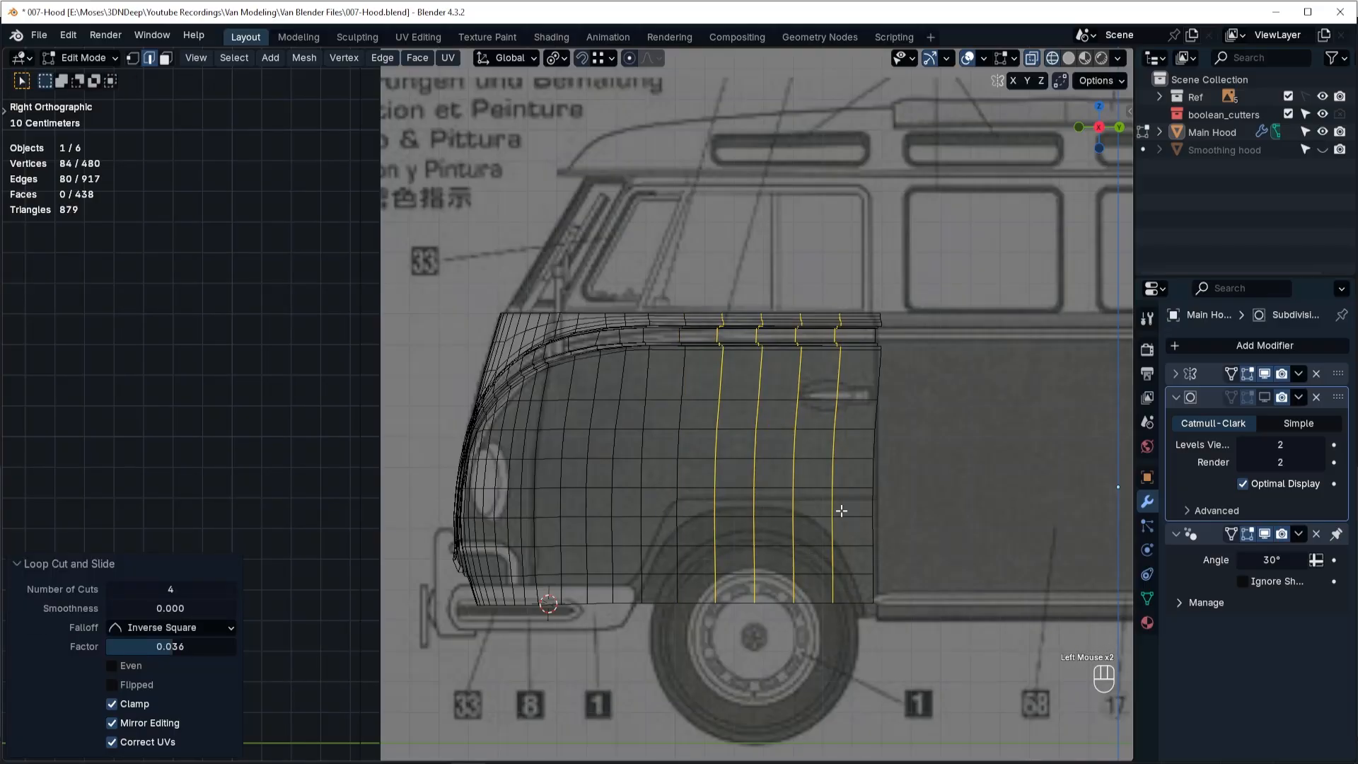
In vertex mode, slide the rearmost new loop's bottom vertex back by about 0.733 and move the one above onto the wheel arch.
middle_click_drag(734, 561, 722, 397, "ctrl")
key("Tab")
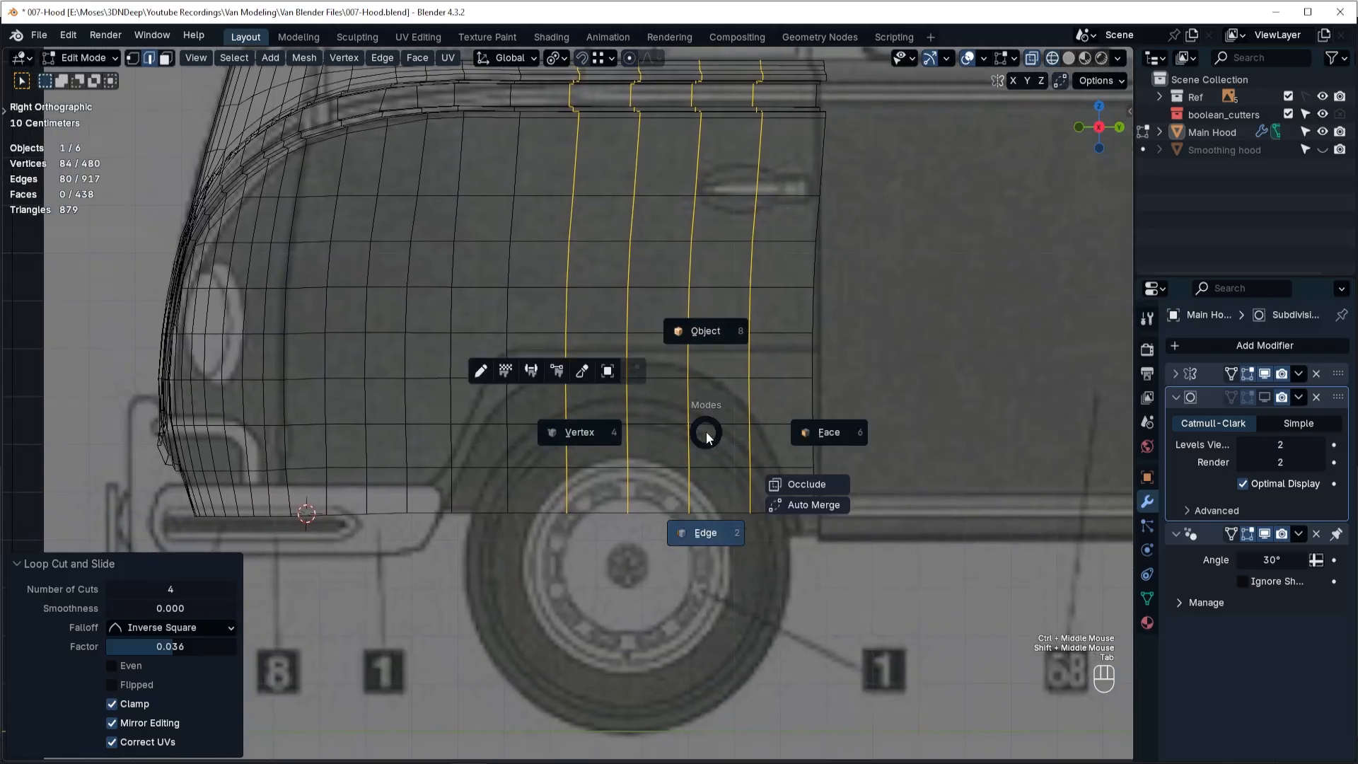
left_click(559, 431)
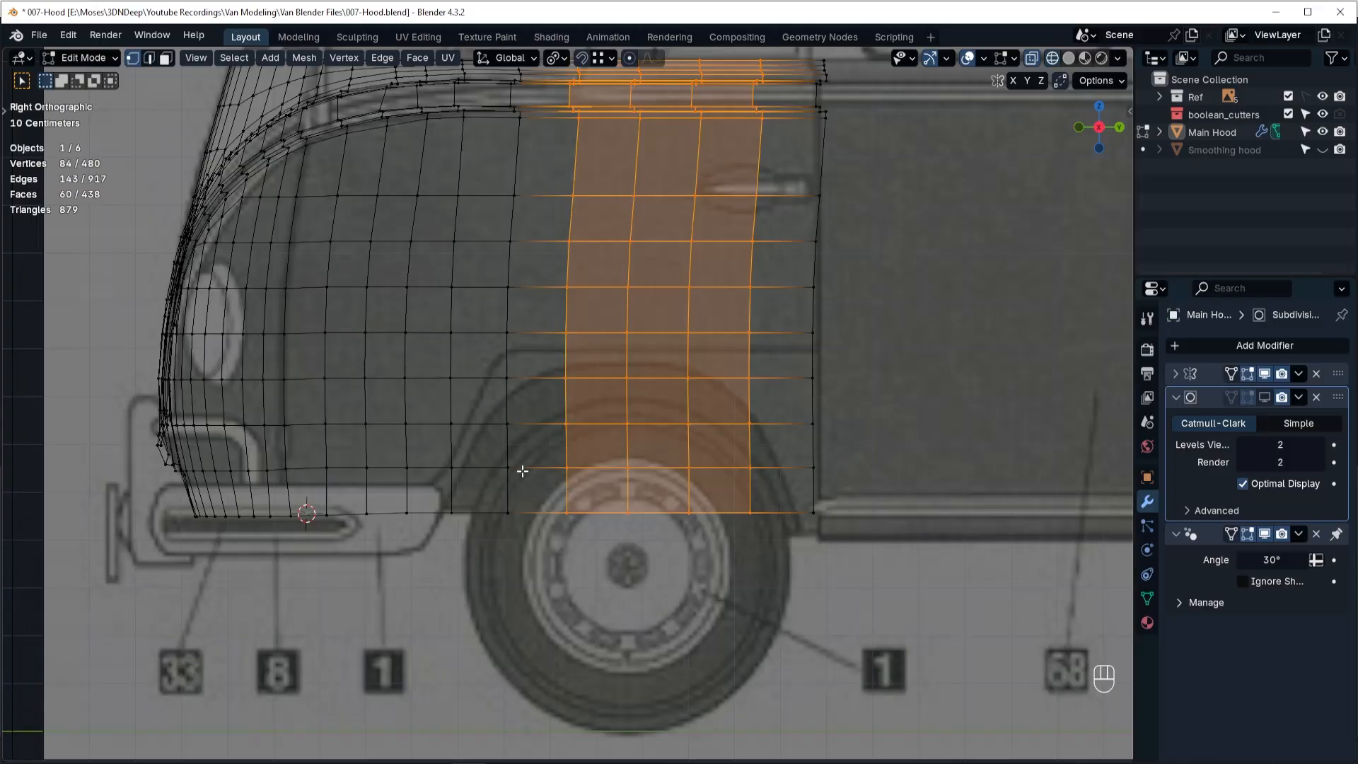
left_click(451, 517)
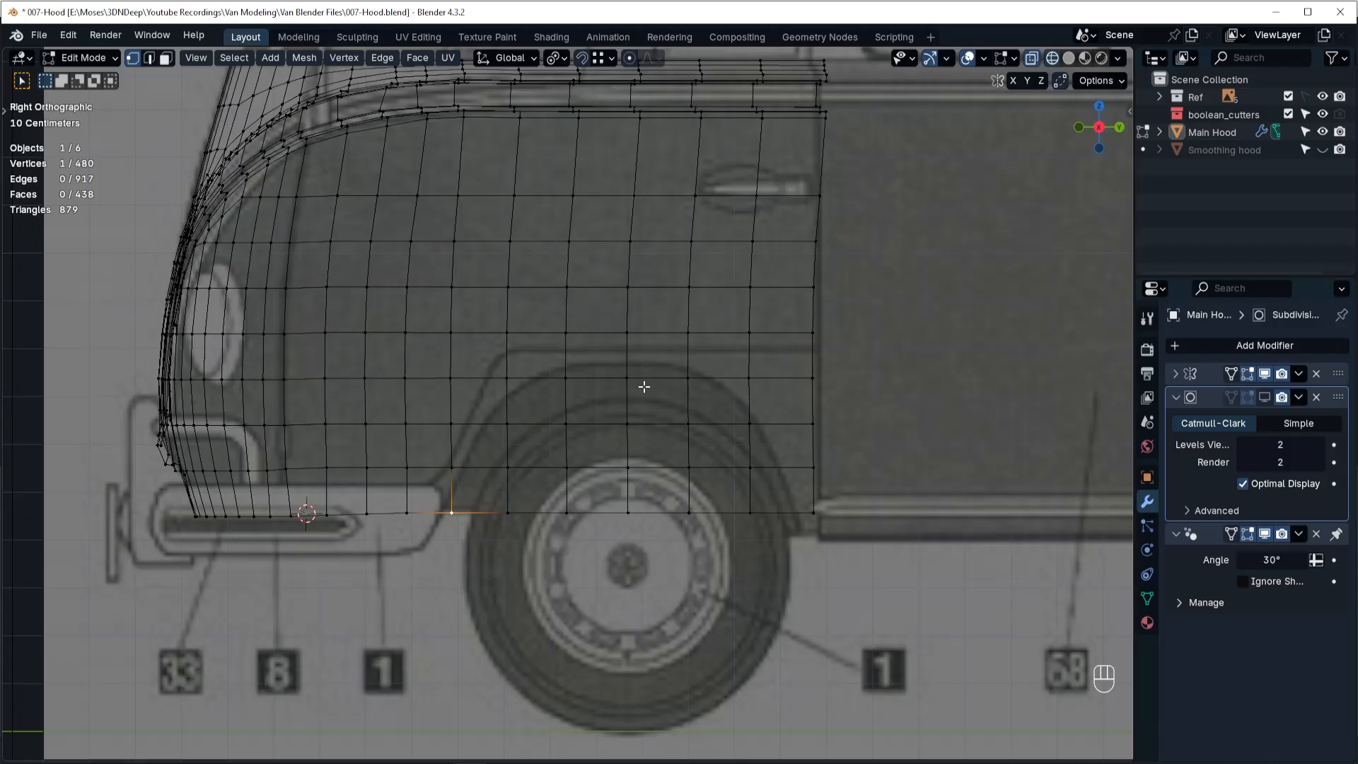
left_click(749, 529)
key("g")
key("g")
left_click(807, 543)
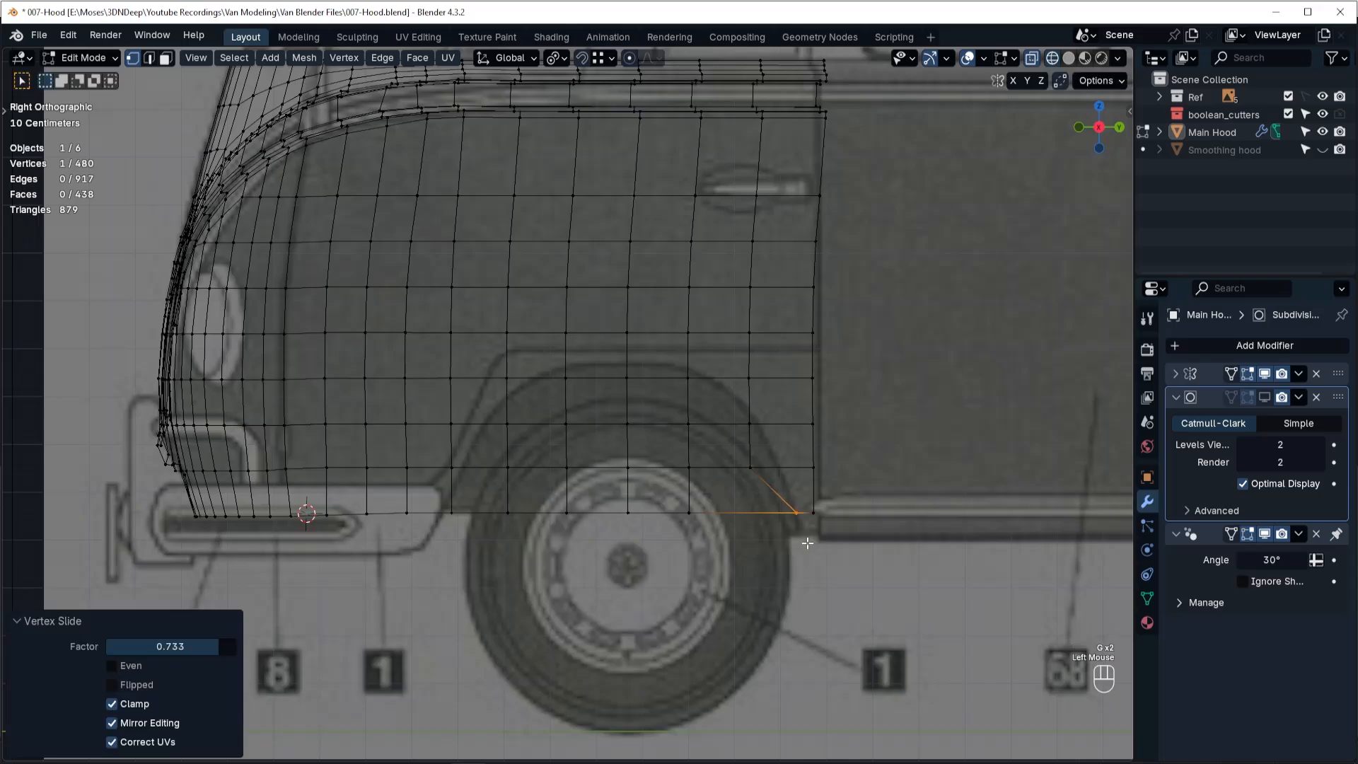
key("g")
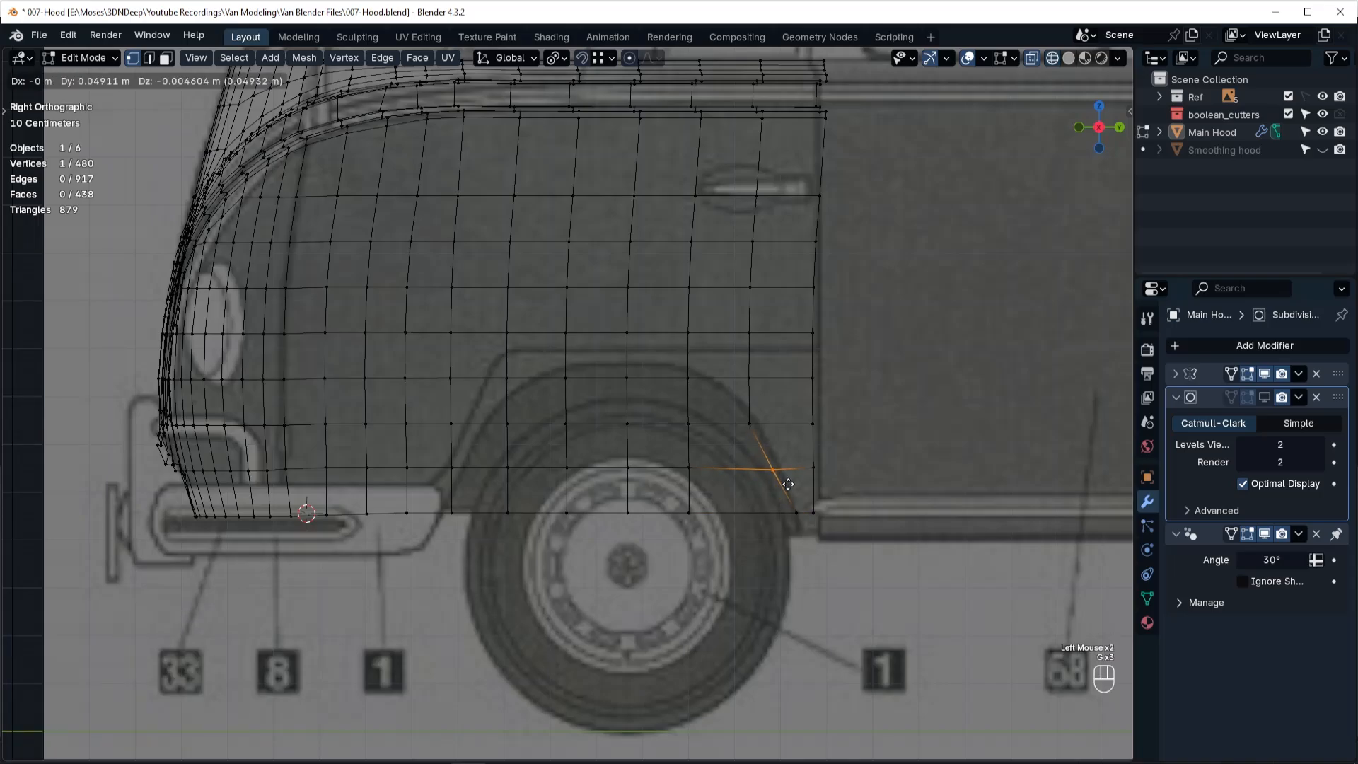
left_click(794, 481)
Slide the third vertex up the arch's rear side by about 0.144 and move the fourth about -0.026 m in Y and -0.031 m in Z.
left_click(735, 416)
key("g")
key("g")
left_click(771, 438)
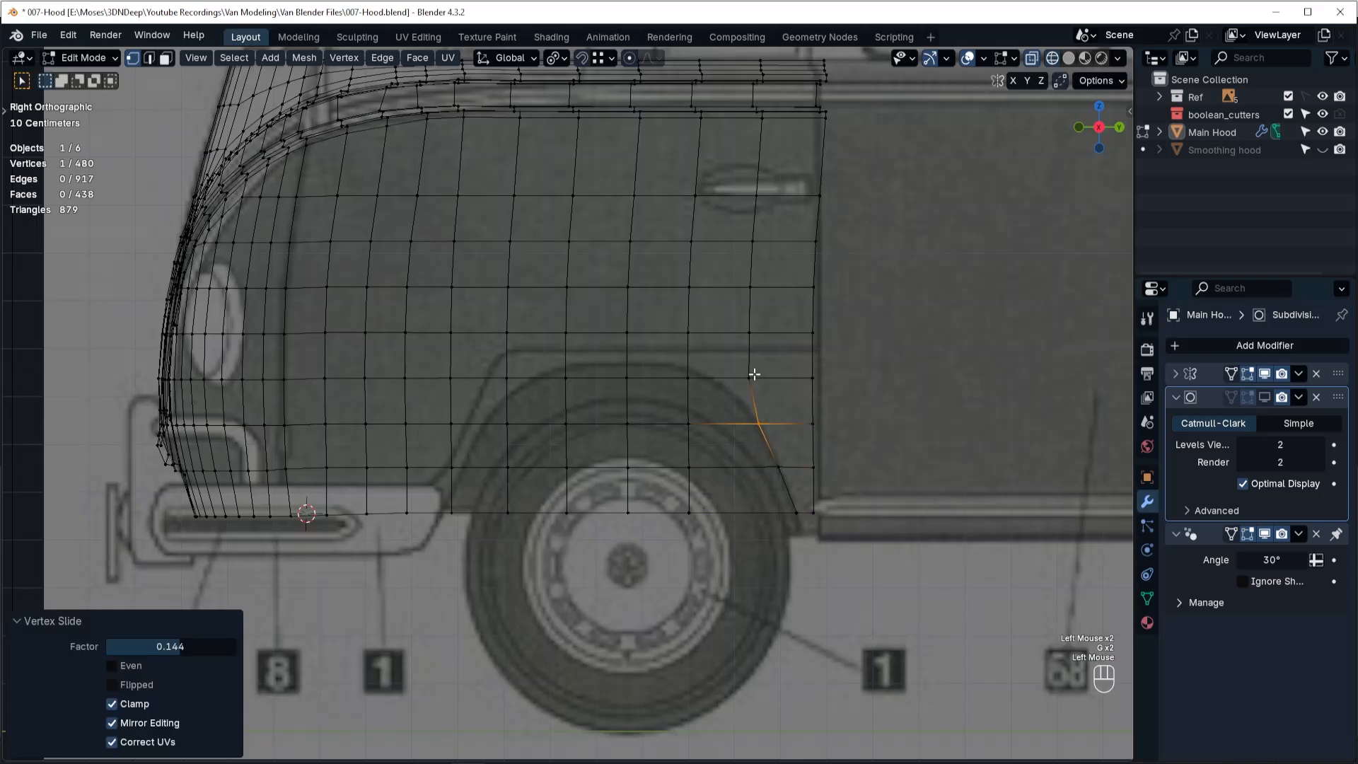
left_click(755, 379)
key("g")
left_click(754, 422)
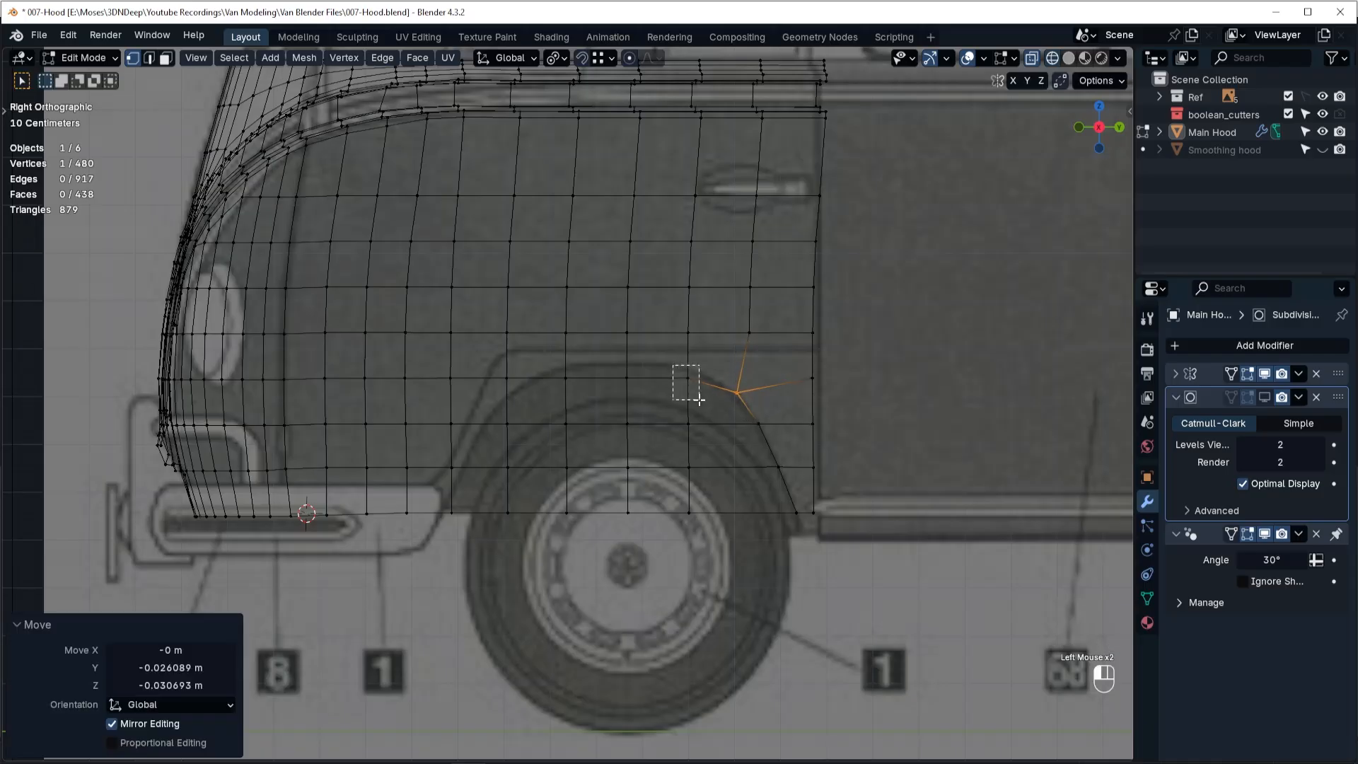
Raise the vertex behind the arch's peak about 0.018 m in Z and slide the peak vertex up onto the arch line.
left_click(697, 373)
key("g")
left_click(707, 375)
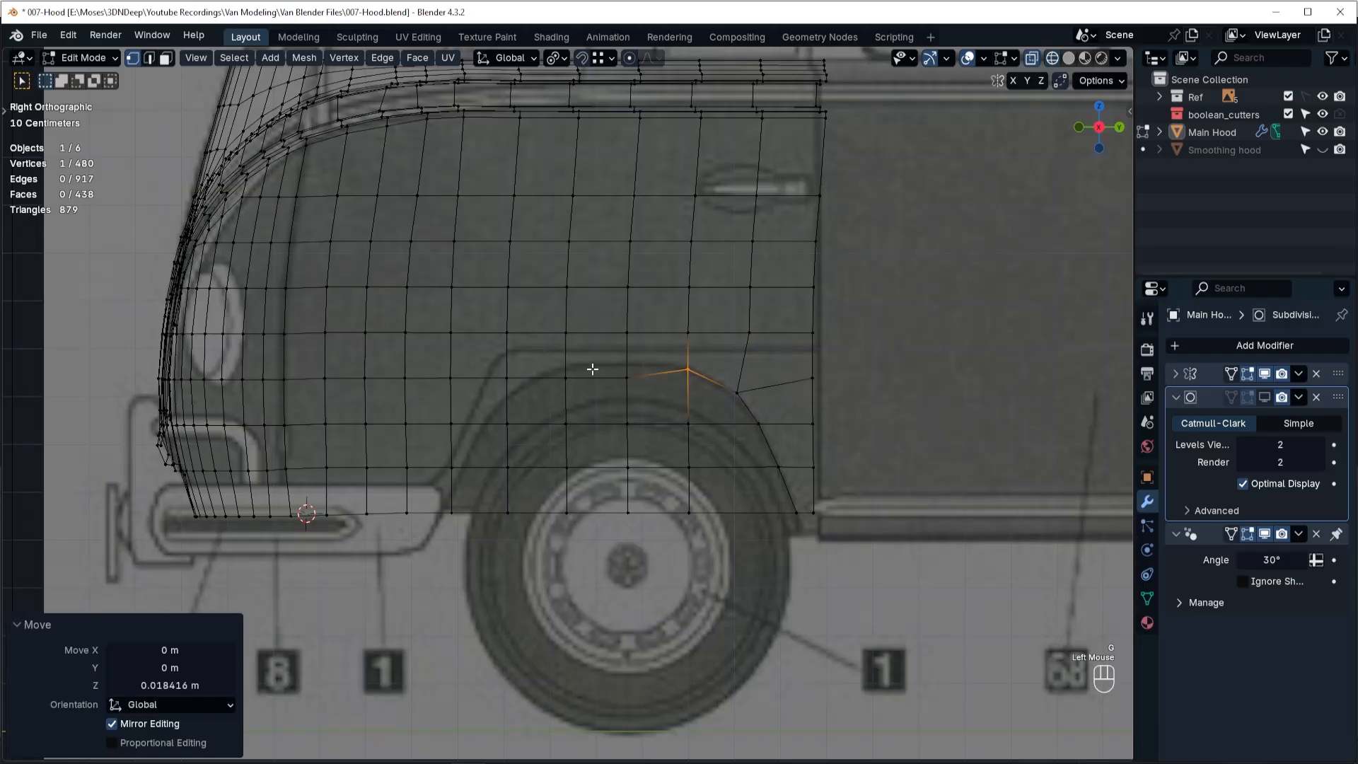
left_click(628, 377)
key("g")
key("g")
left_click(630, 380)
Slide the vertex ahead of the arch's peak up onto the line and the front shoulder vertex down by about 0.365.
left_click(566, 377)
key("g")
key("g")
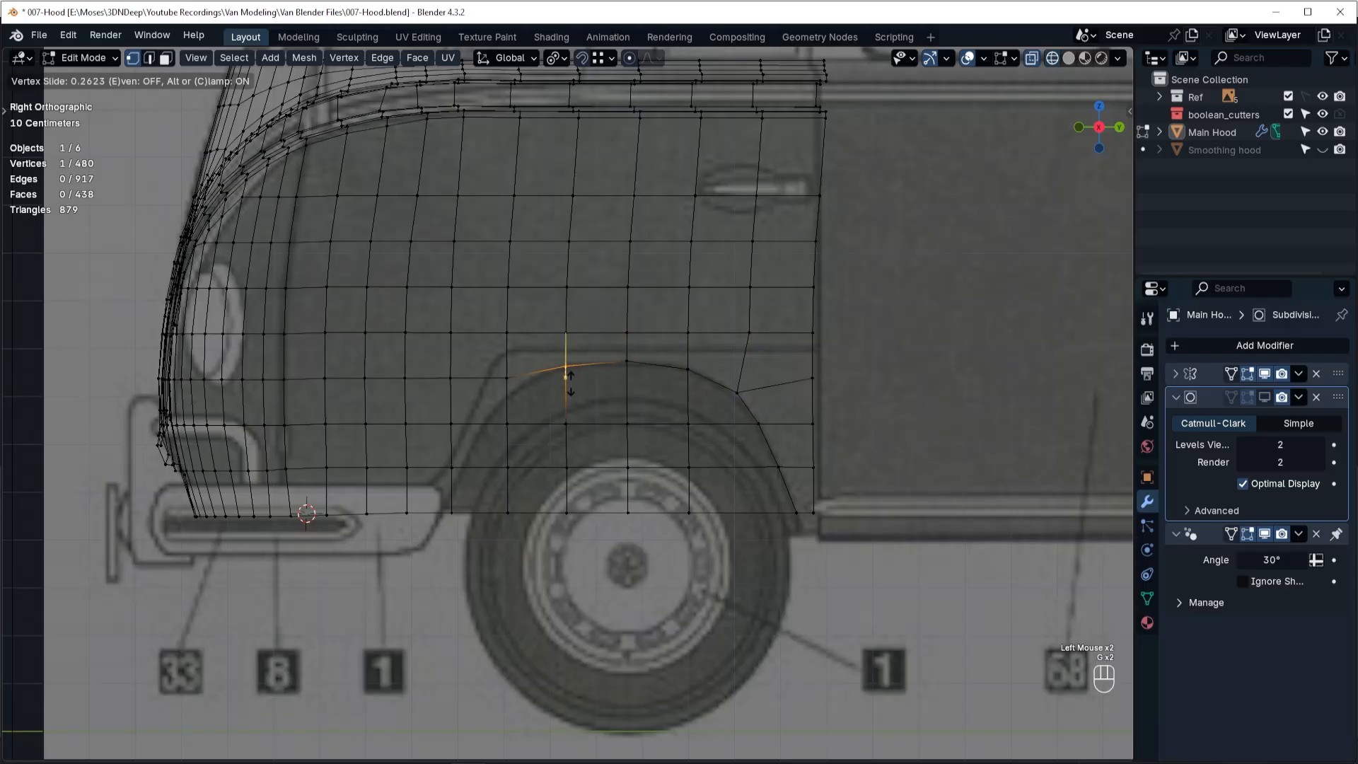
left_click(567, 365)
left_click(507, 378)
key("g")
key("g")
left_click(520, 403)
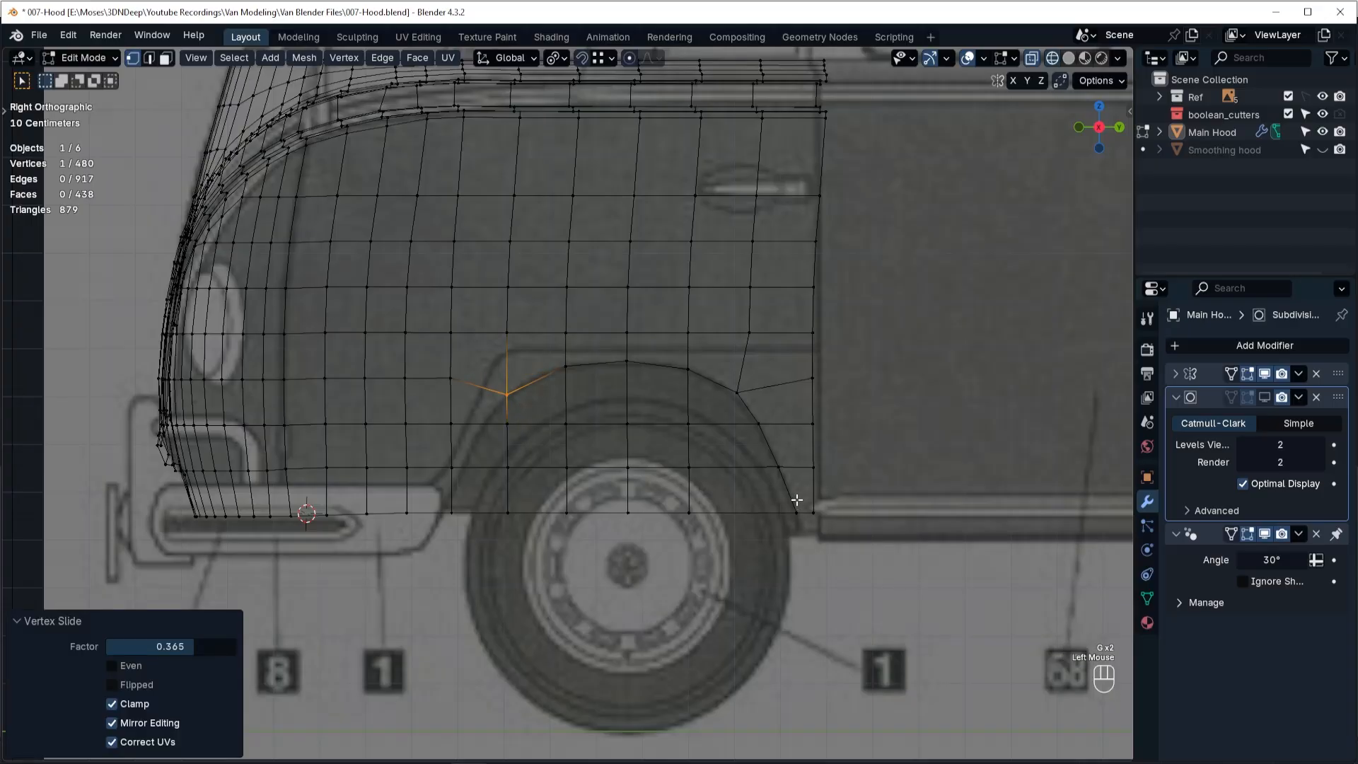
Slide the vertex below the front shoulder forward onto the arch, and the bottom vertex ahead of the arch forward by about 0.238.
left_click(487, 425)
key("g")
key("g")
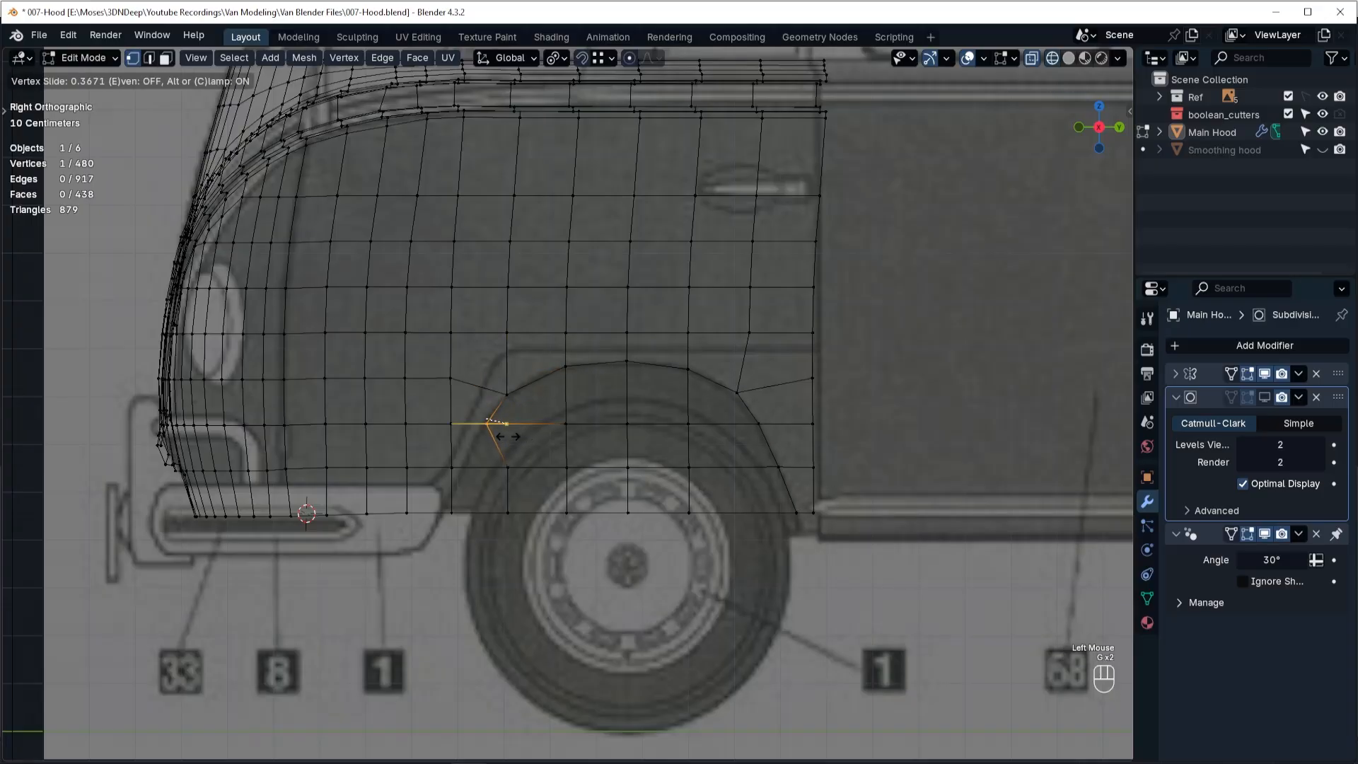
left_click(505, 438)
left_click(452, 514)
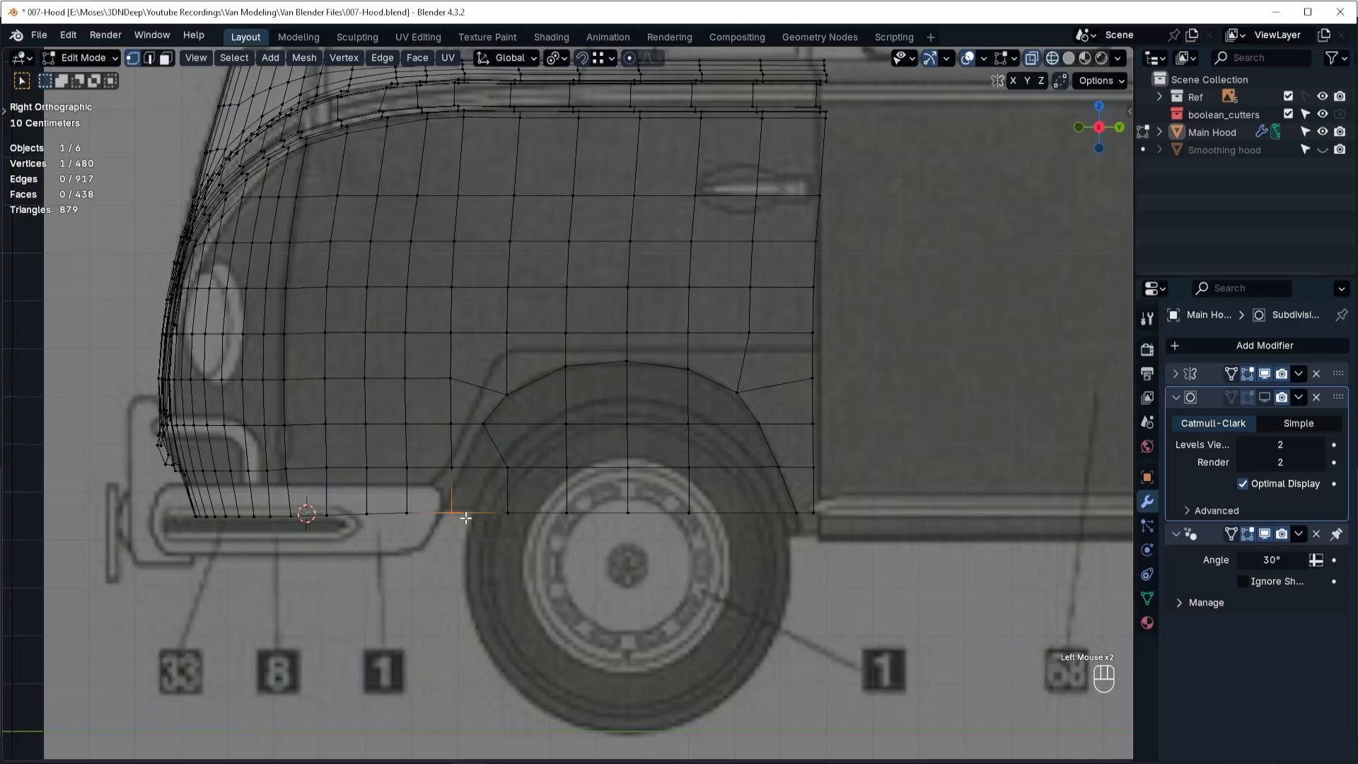
key("g")
key("g")
left_click(446, 517)
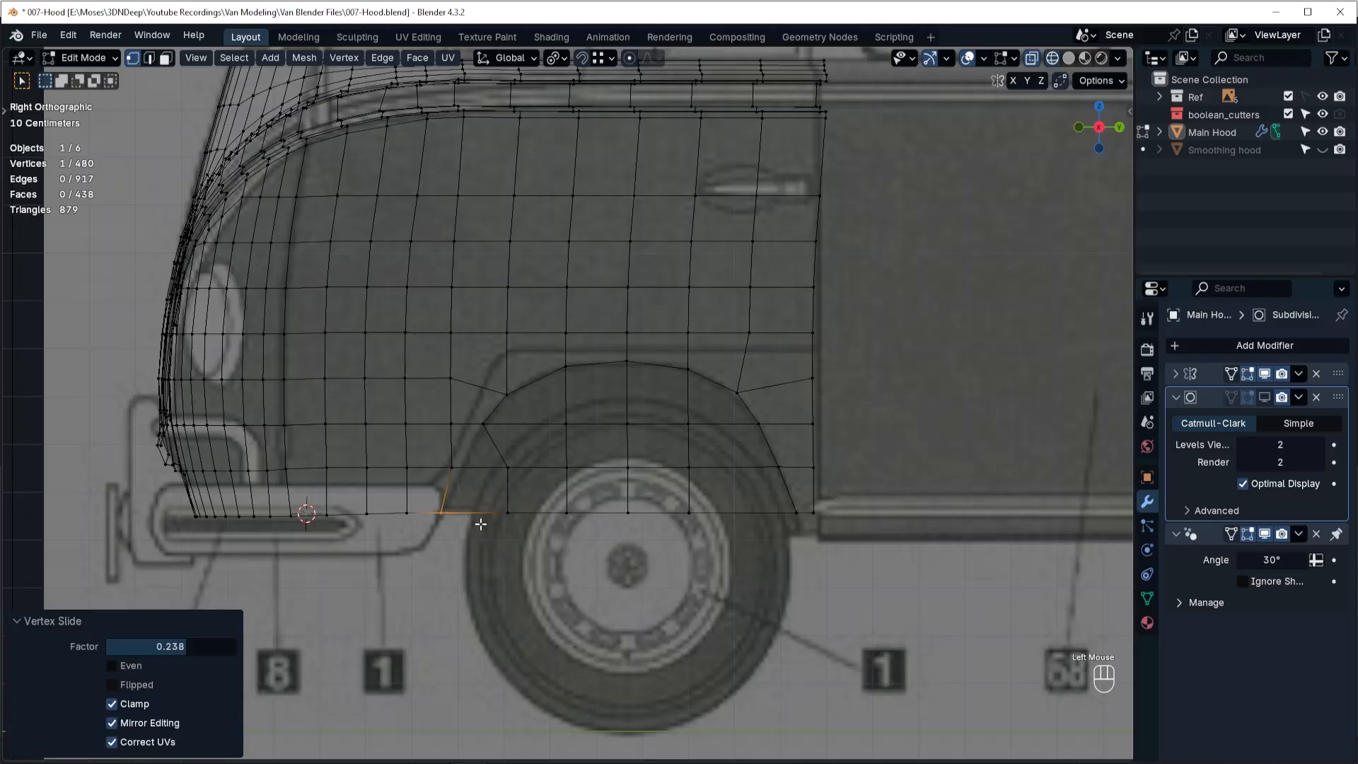
Slide the arch's two lowest front vertices forward onto the blueprint line, the bottom one by about 0.894.
left_click(506, 467)
key("g")
key("g")
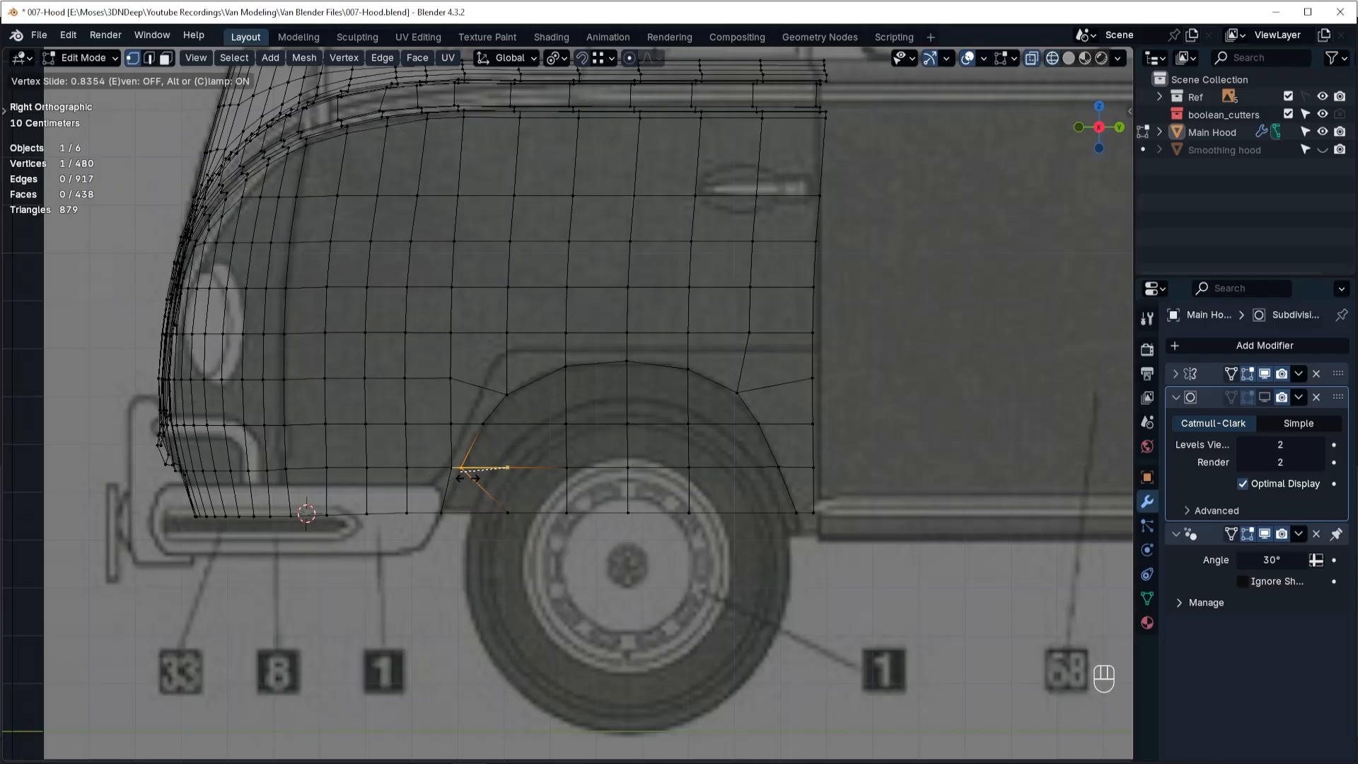
left_click(461, 474)
left_click(507, 512)
key("g")
Slide the three lowest vertices of the loop ahead of the arch onto the fender line, the uppermost by about 0.378.
key("g")
left_click(467, 527)
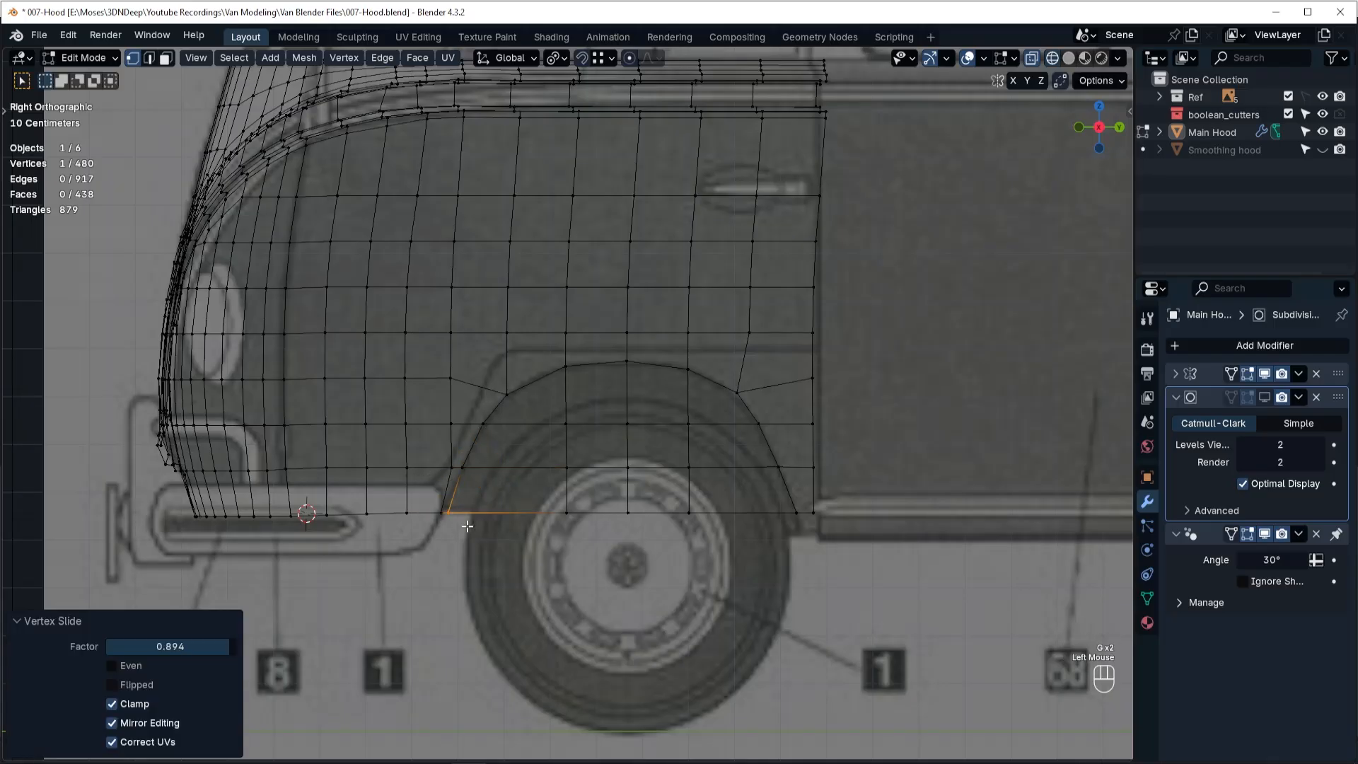
left_click(439, 517)
key("g")
key("g")
left_click(434, 527)
left_click(455, 472)
key("g")
key("g")
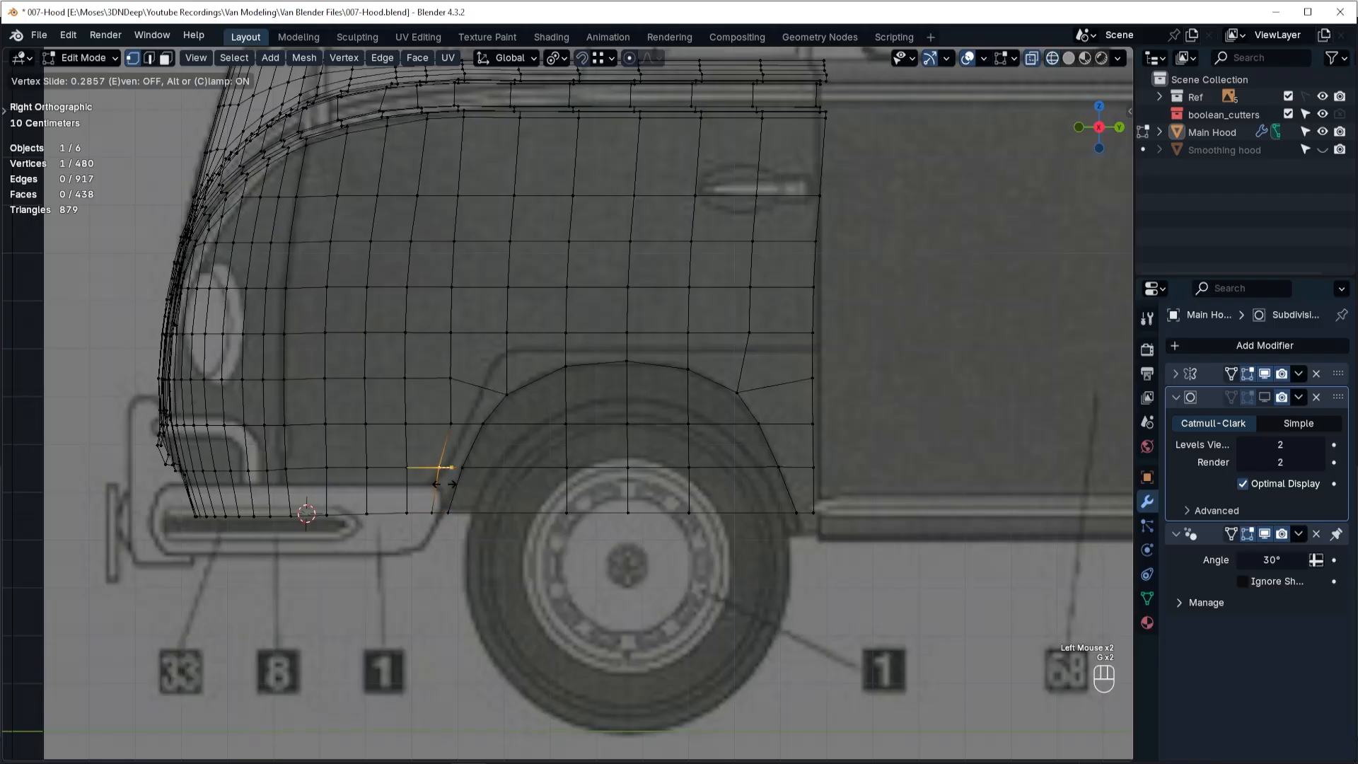
left_click(444, 479)
left_click(458, 438)
key("g")
key("g")
left_click(468, 443)
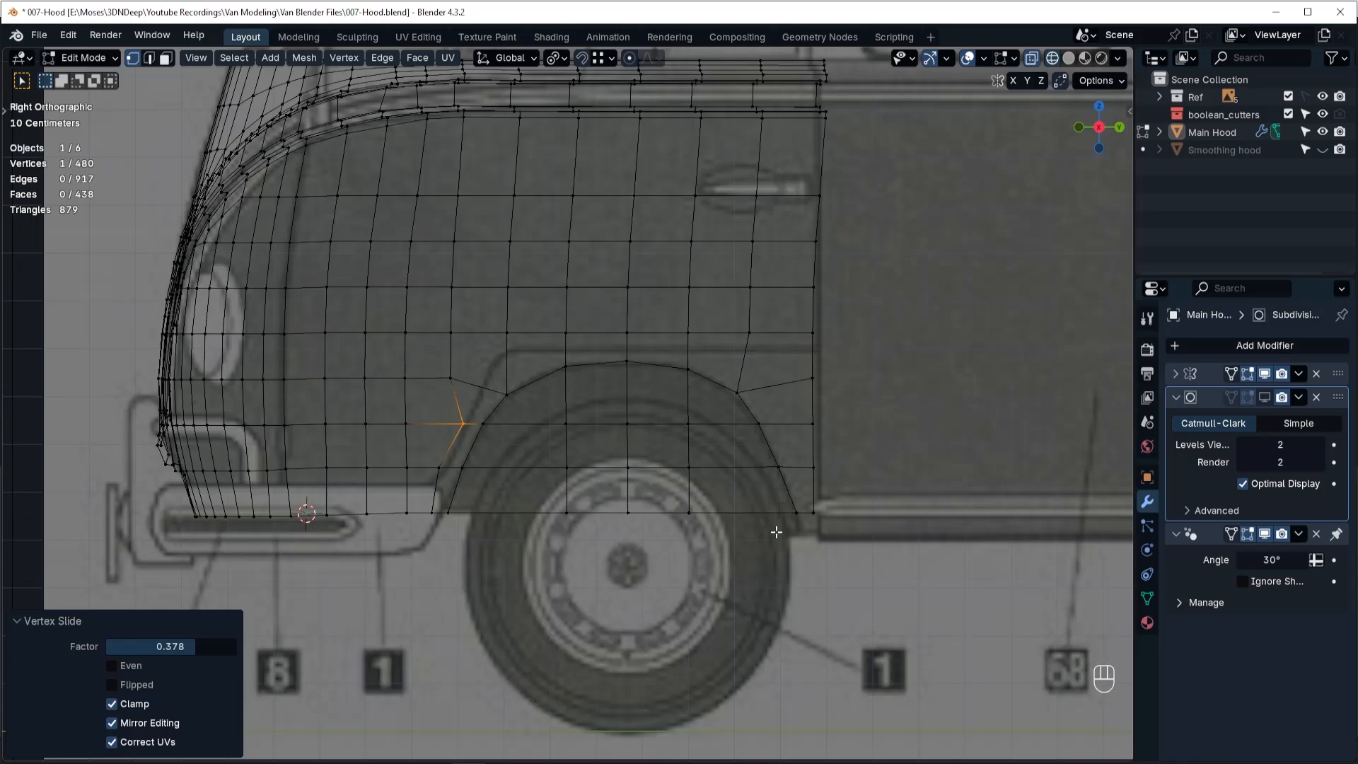
Select the block of faces inside the wheel arch in face mode and delete them.
key("Tab")
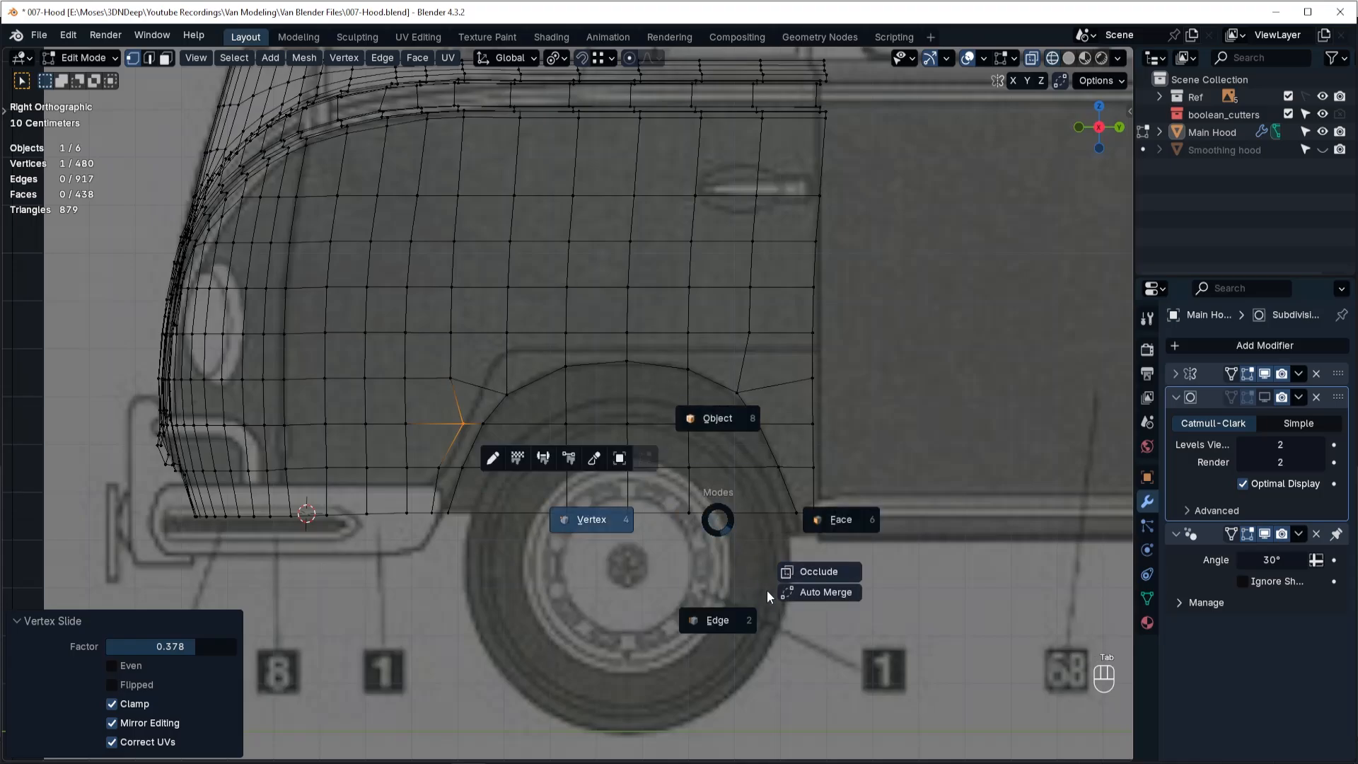
left_click(835, 529)
left_click(507, 493)
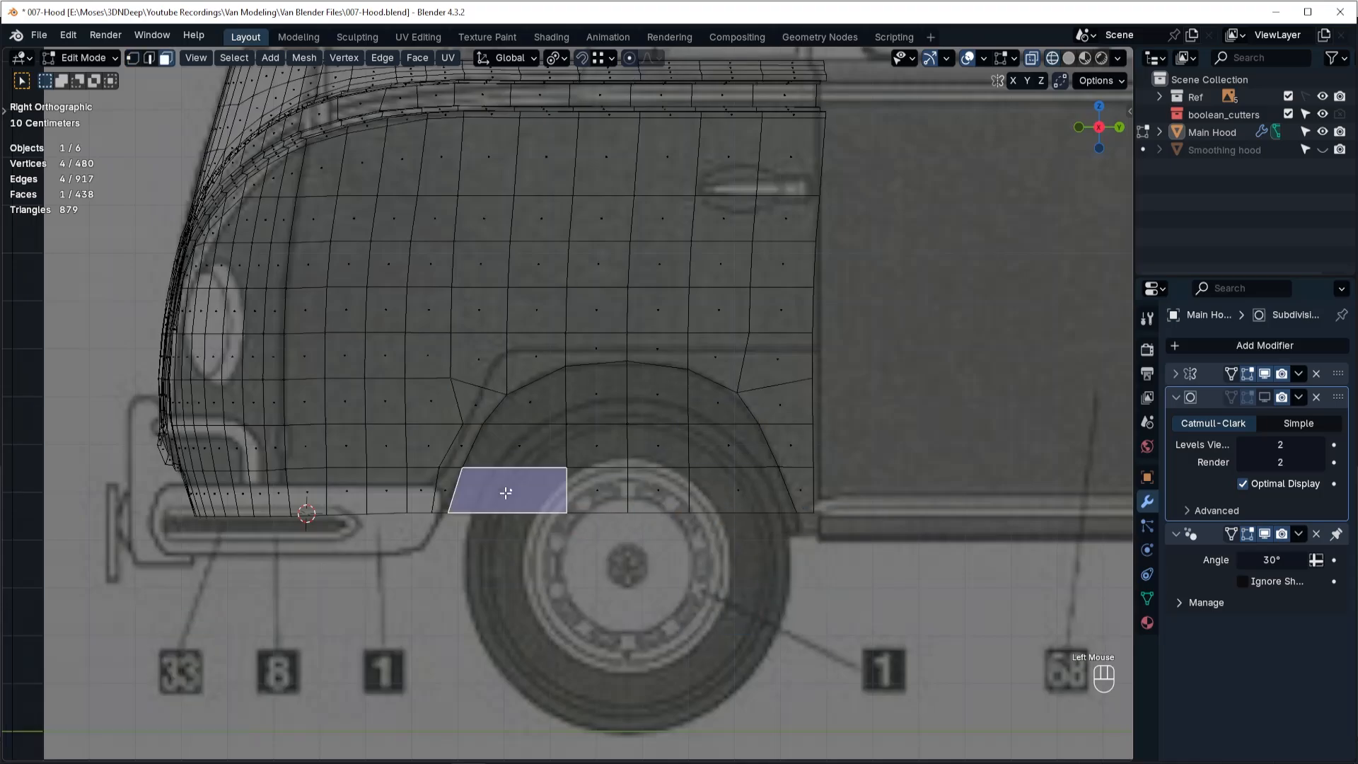
left_click(722, 399, "ctrl+shift")
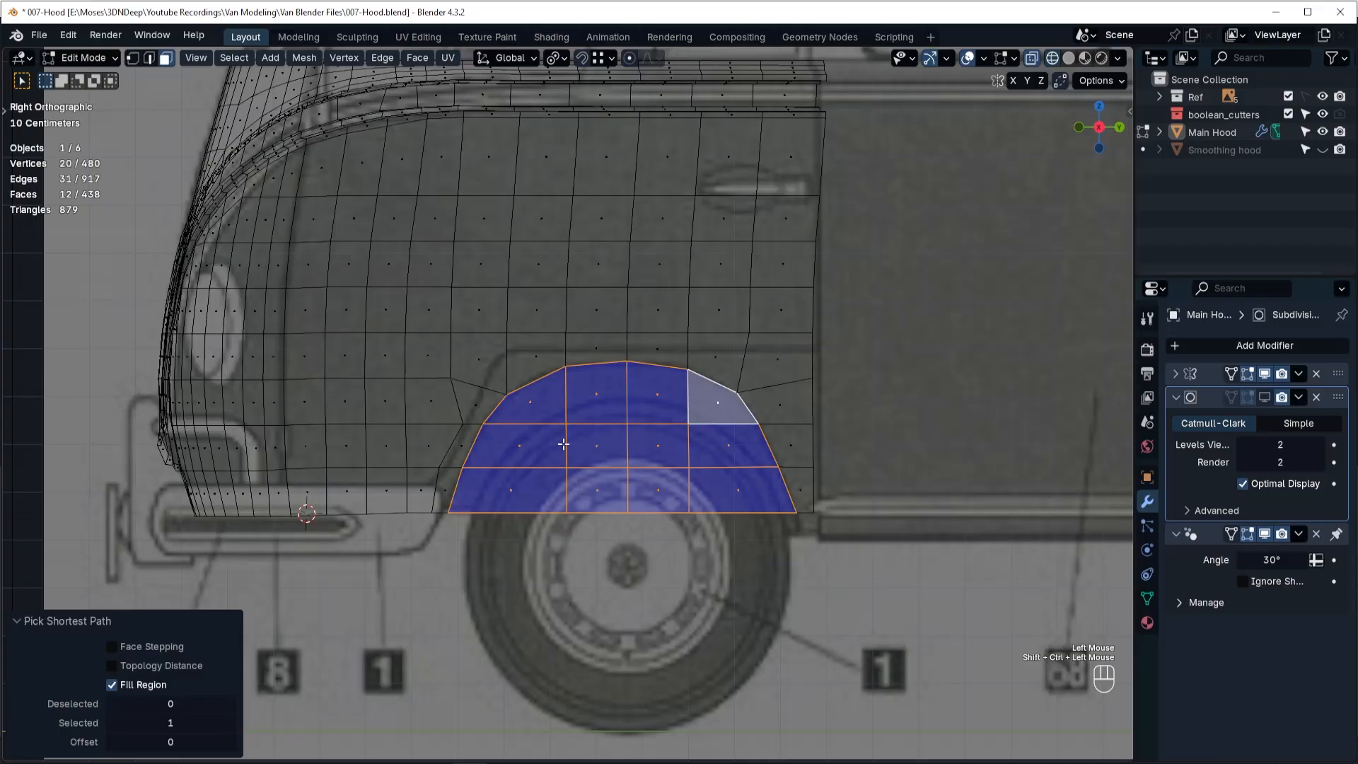
key("x")
left_click(701, 451)
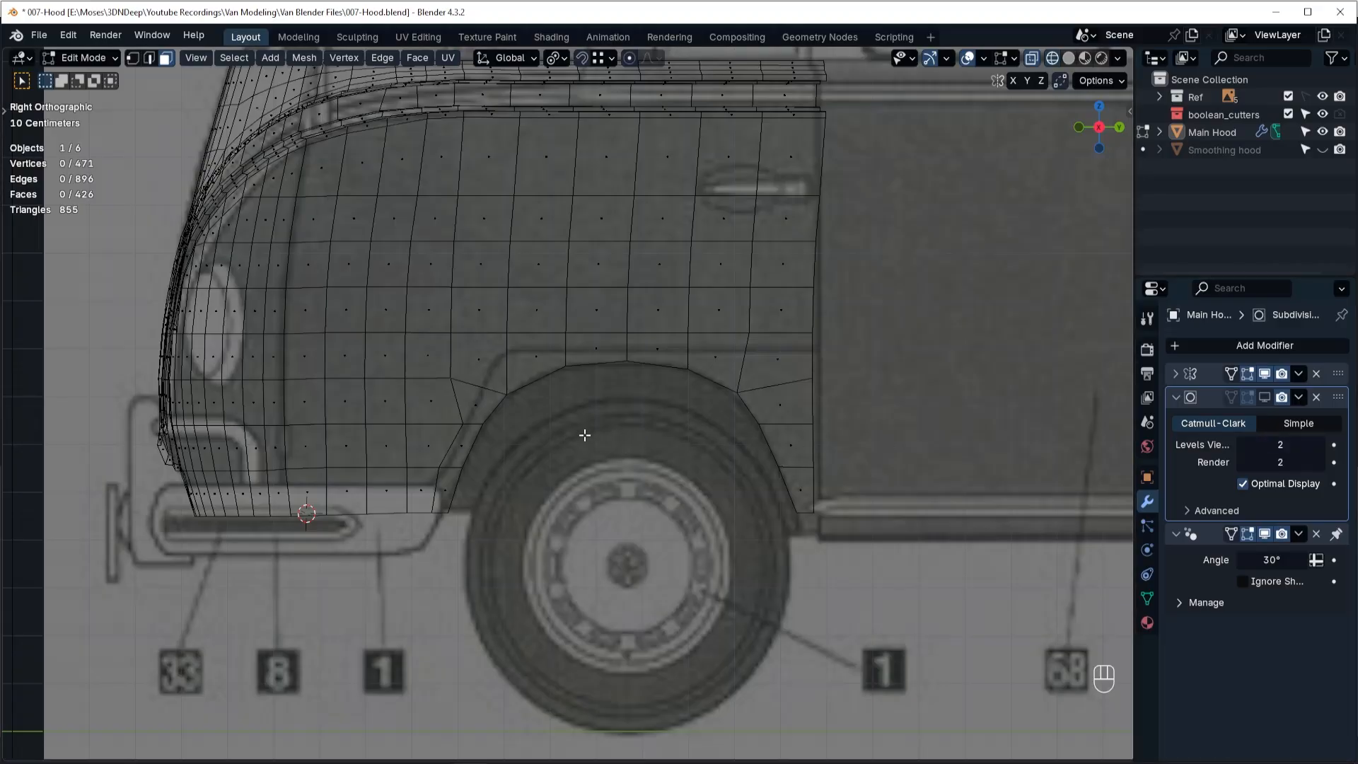
Return to Object Mode with solid shading, turn on the subdivision modifier's viewport display and inspect the wheel arch in perspective.
key("Tab")
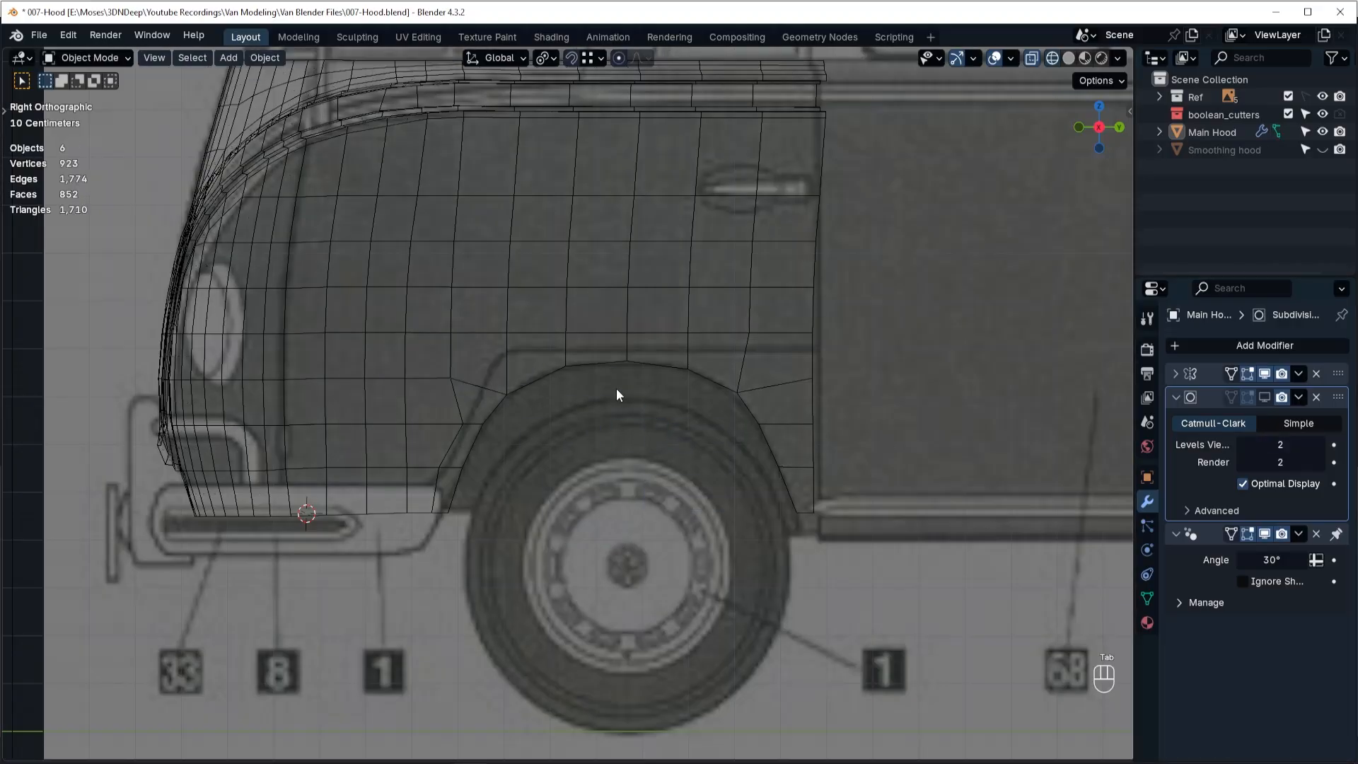
key("shift+z")
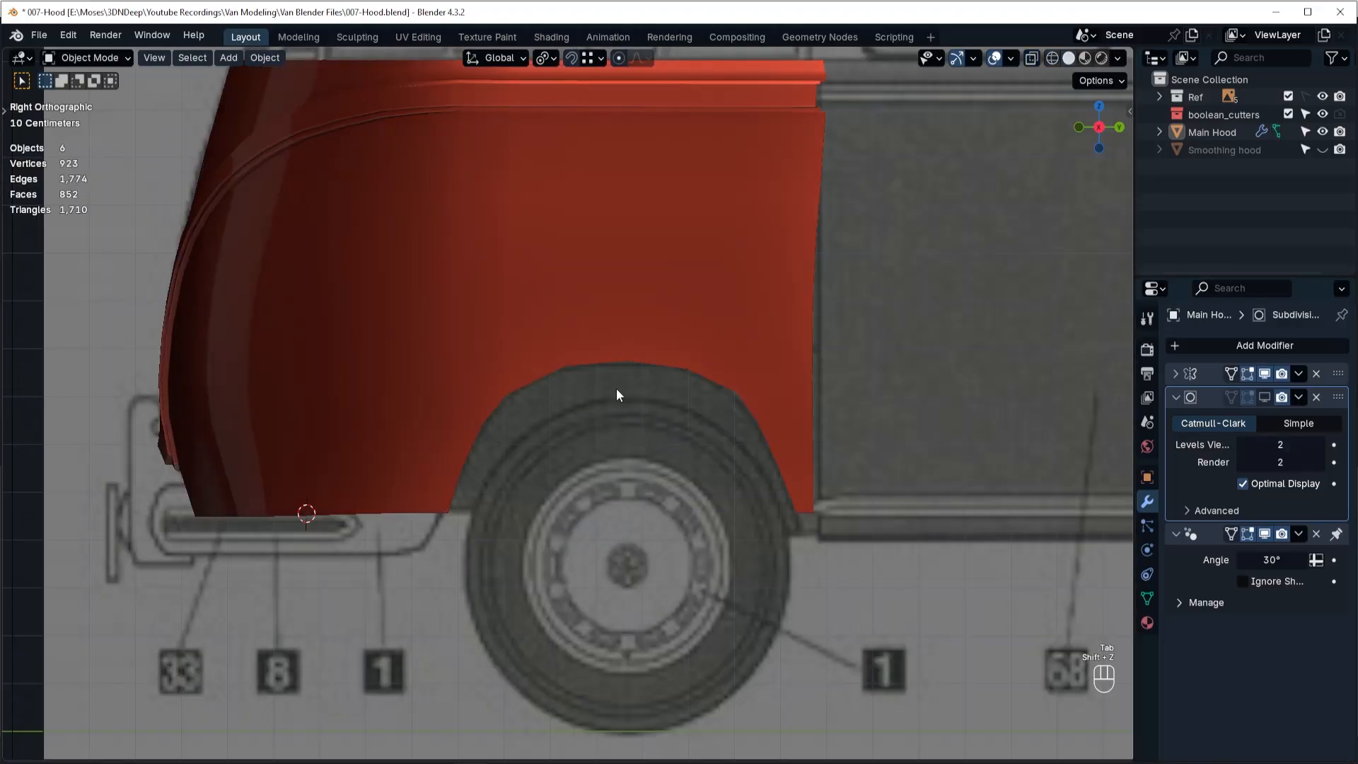
left_click(1265, 397)
middle_click_drag(670, 444, 444, 472)
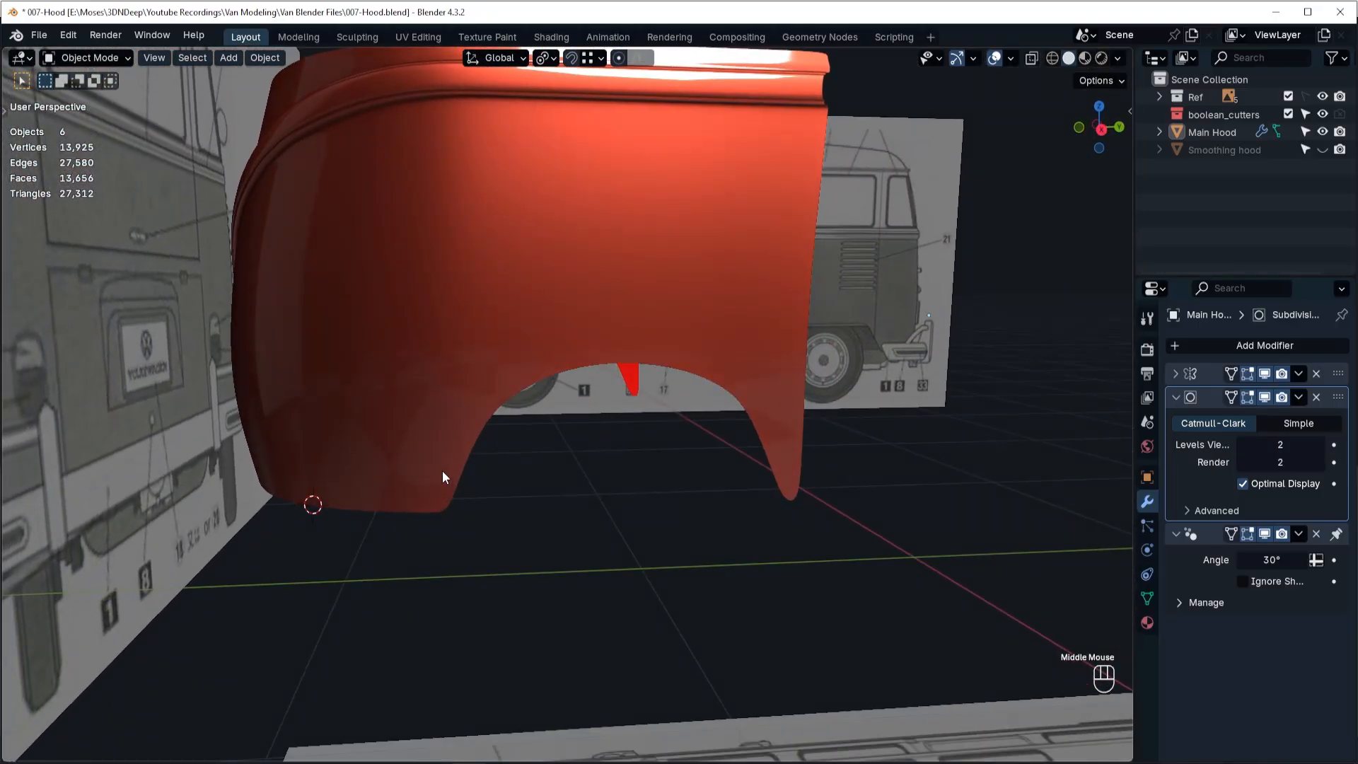
Open the mesh for face editing in right-side wireframe view, with the subdivision modifier's Edit Mode display turned off.
key("Tab")
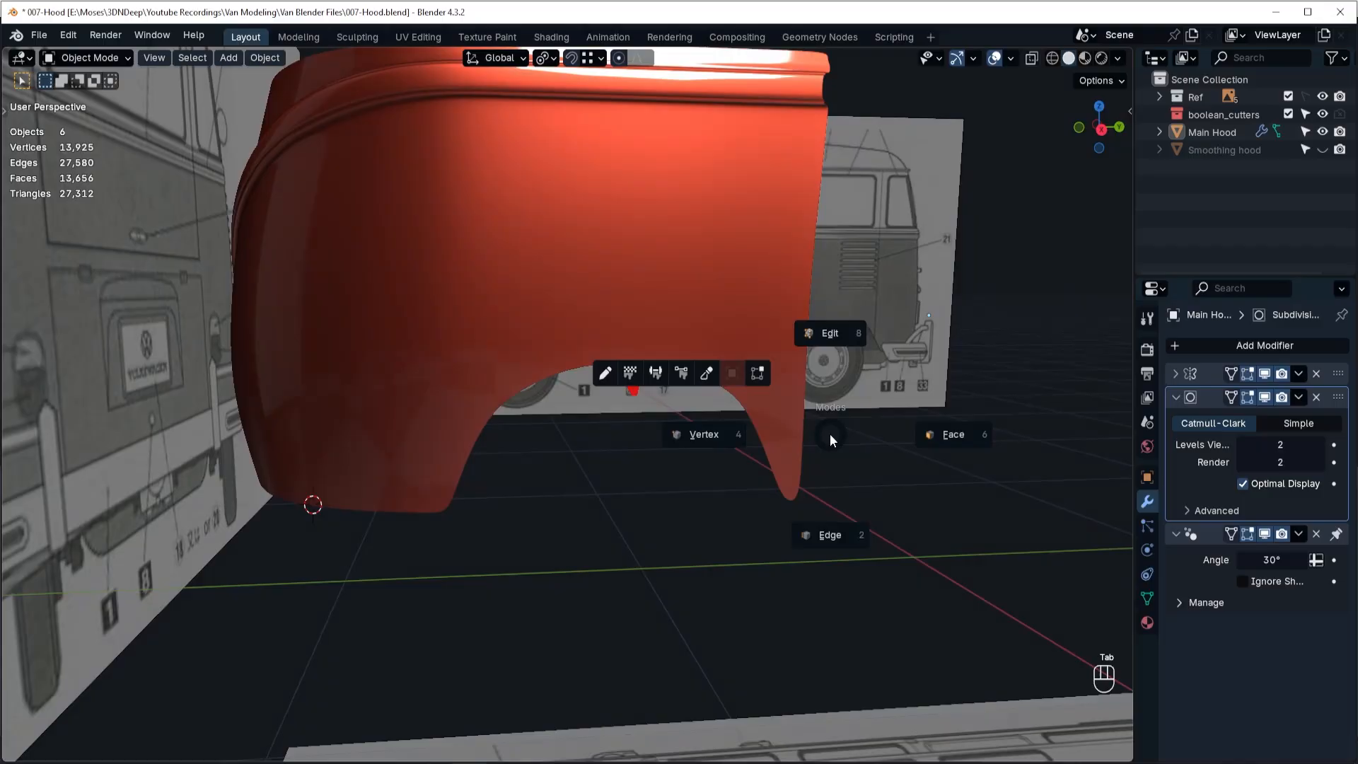
left_click(922, 439)
key("grave")
left_click(934, 438)
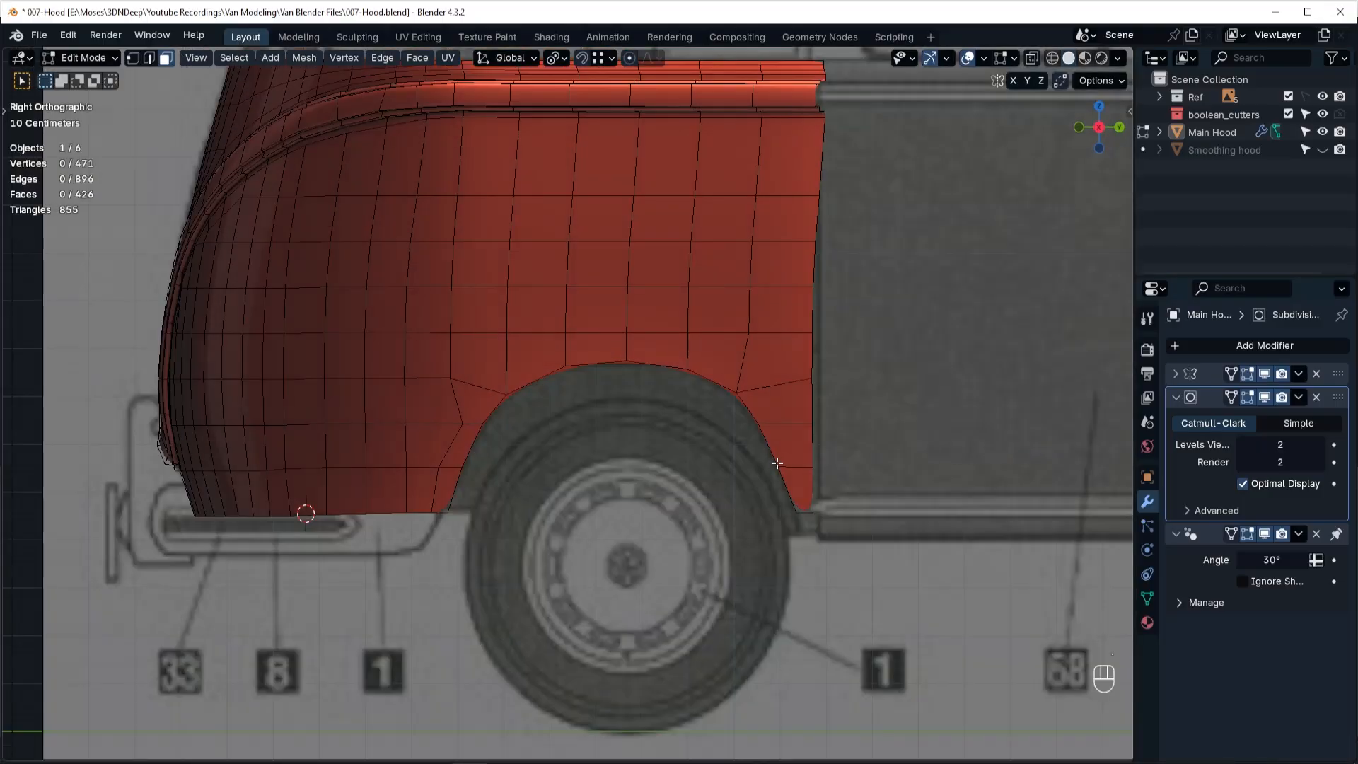
key("shift+z")
scroll(515, 440, "up", 1)
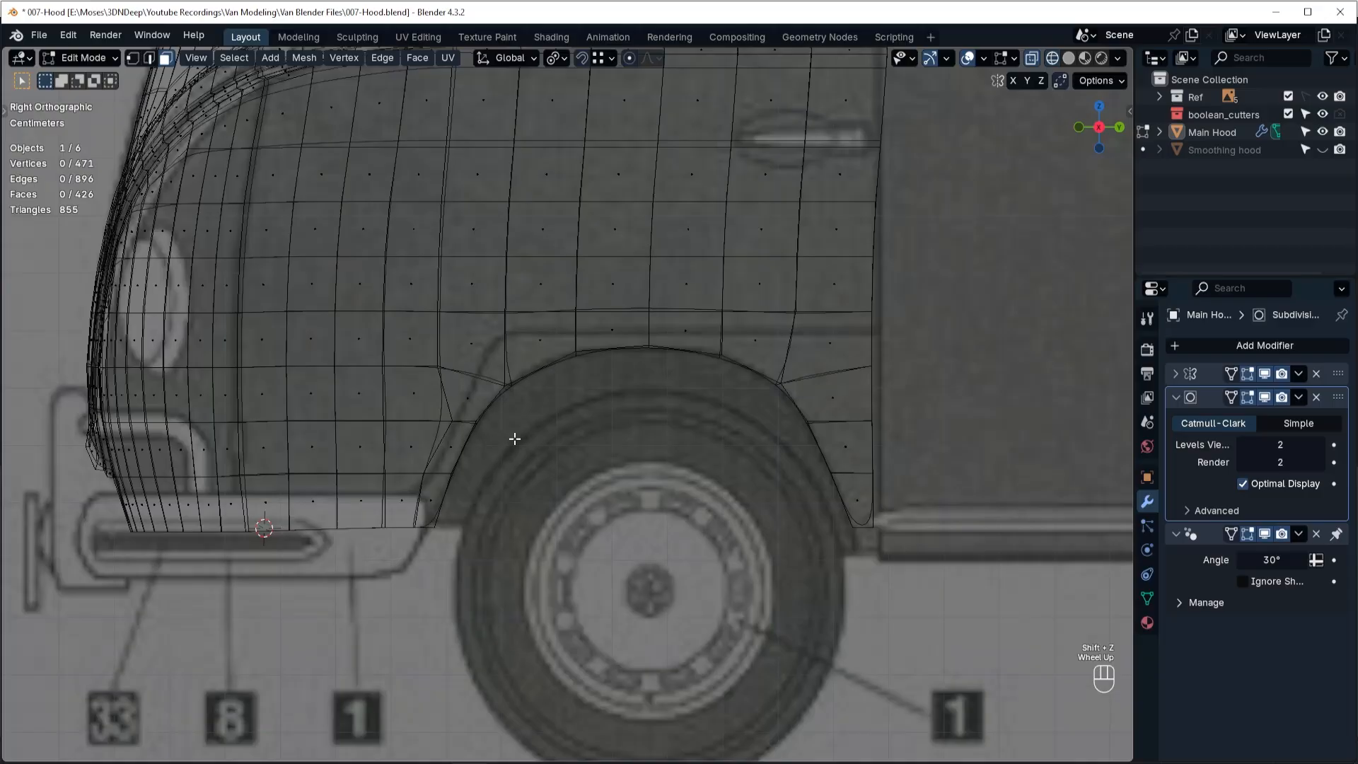
scroll(515, 440, "up", 1)
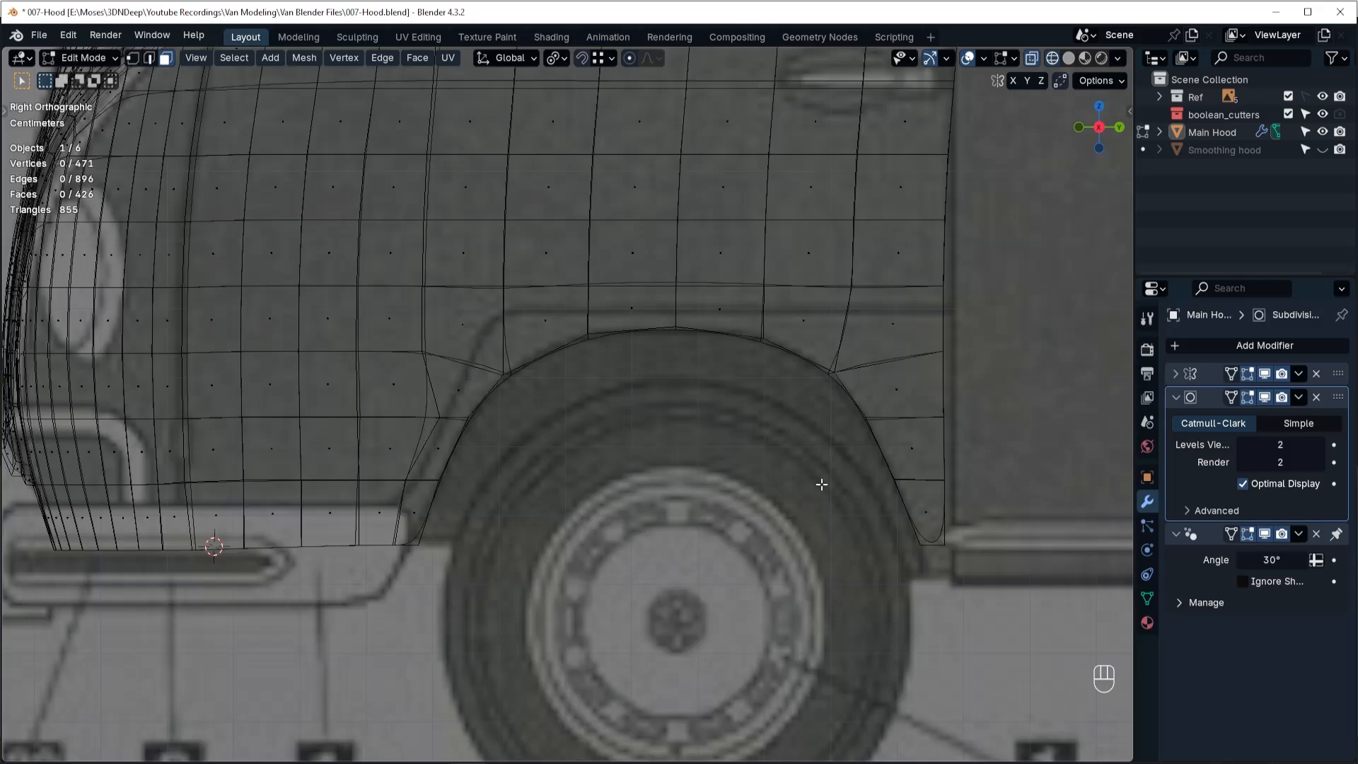
left_click(1248, 397)
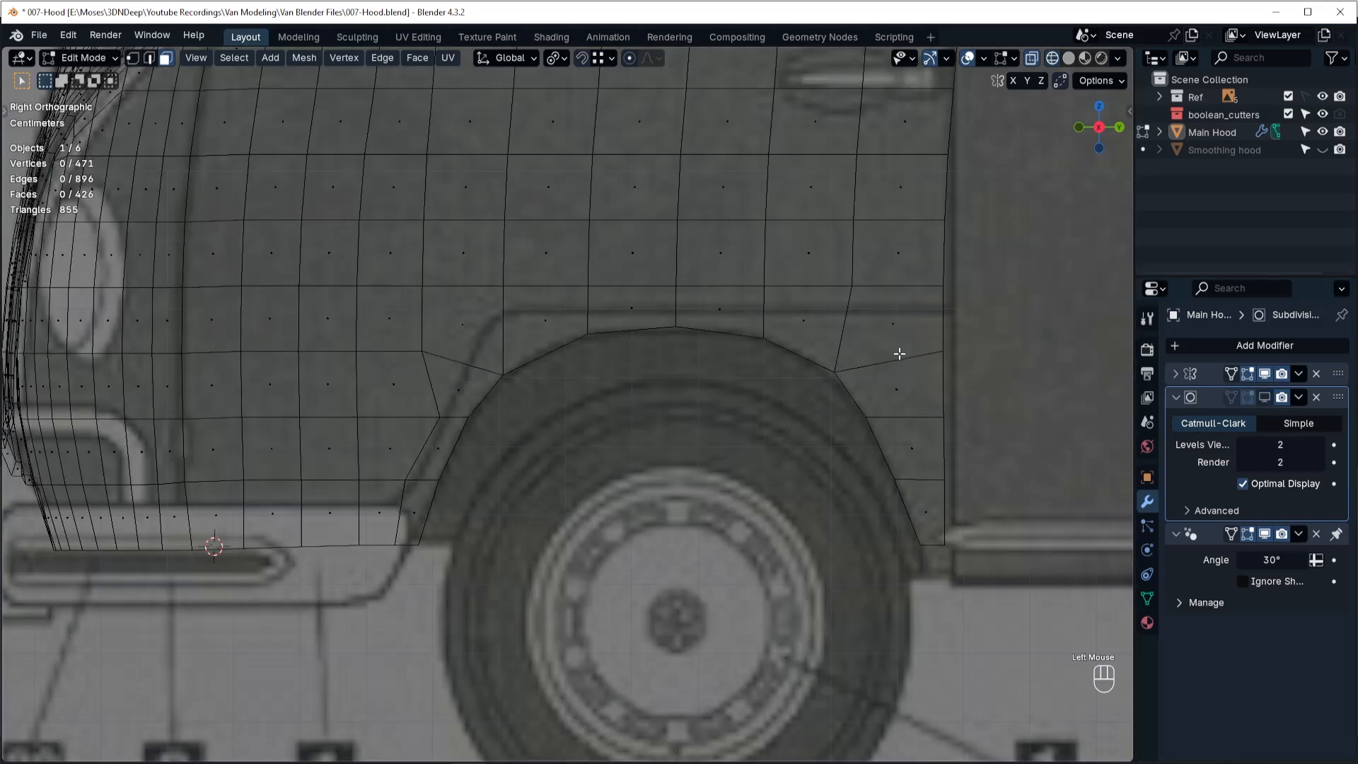
Knife-cut the side mesh along the blueprint's fender line from the door edge to the corner above the arch, down to the loop vertex.
key("k")
left_click(943, 315)
left_click(503, 311)
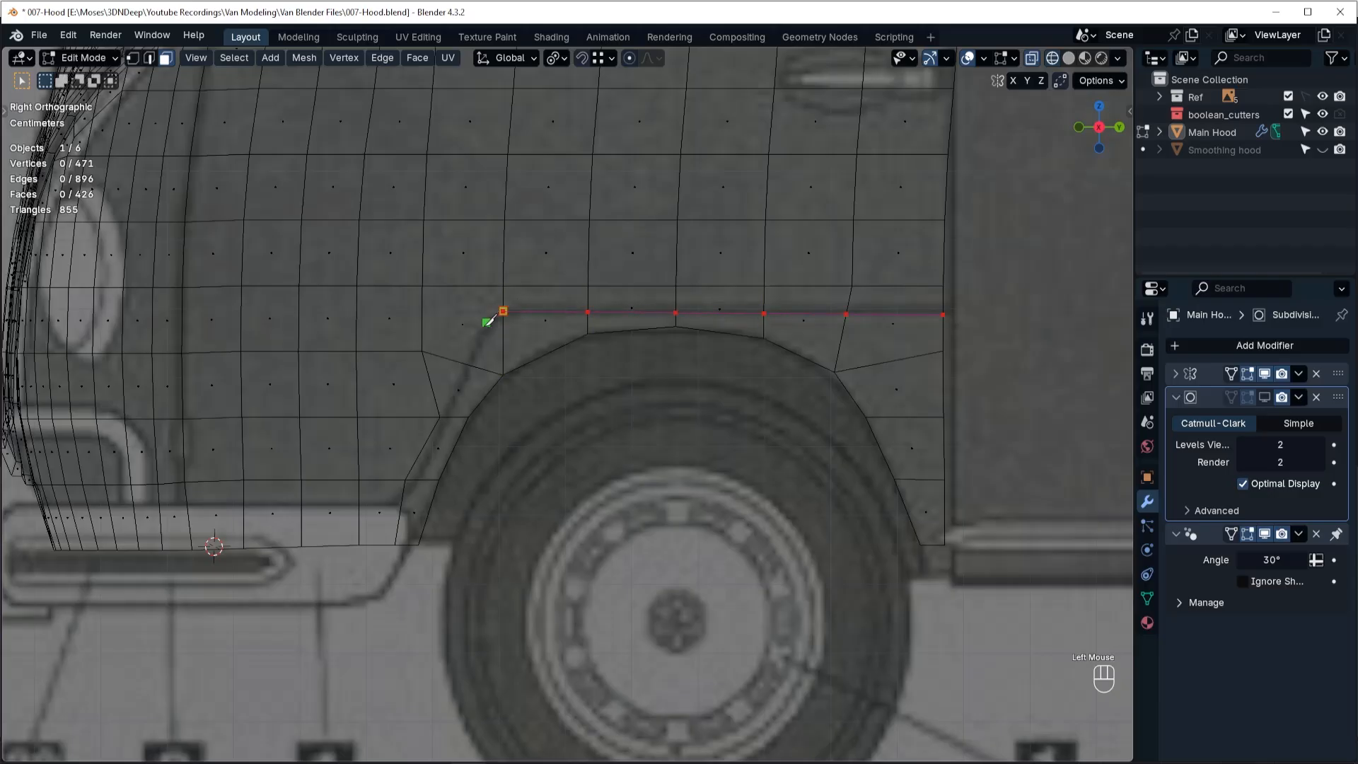
left_click(440, 417)
right_click(405, 431)
right_click(415, 448)
key("space")
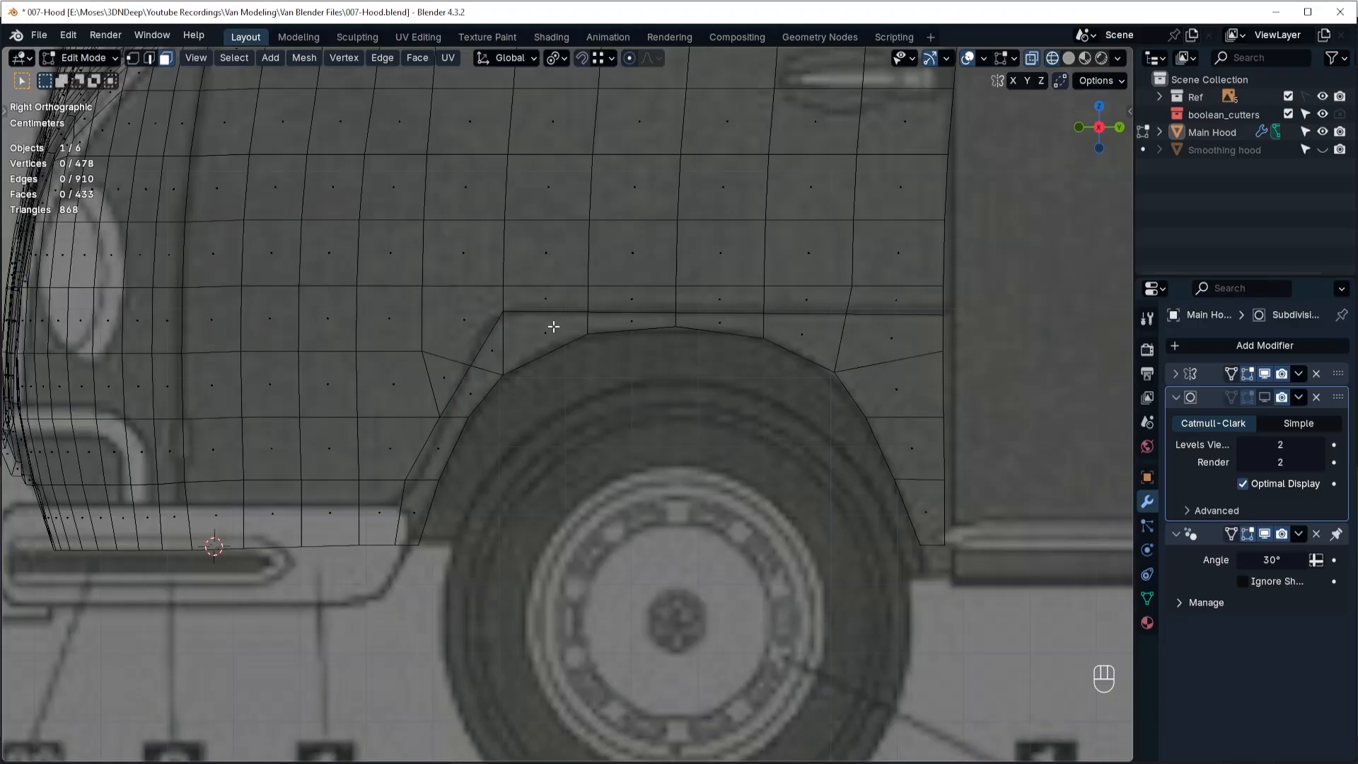
Knife-cut a diagonal edge from the fender-line corner to the nearest grid vertex ahead of the arch.
left_click(479, 367)
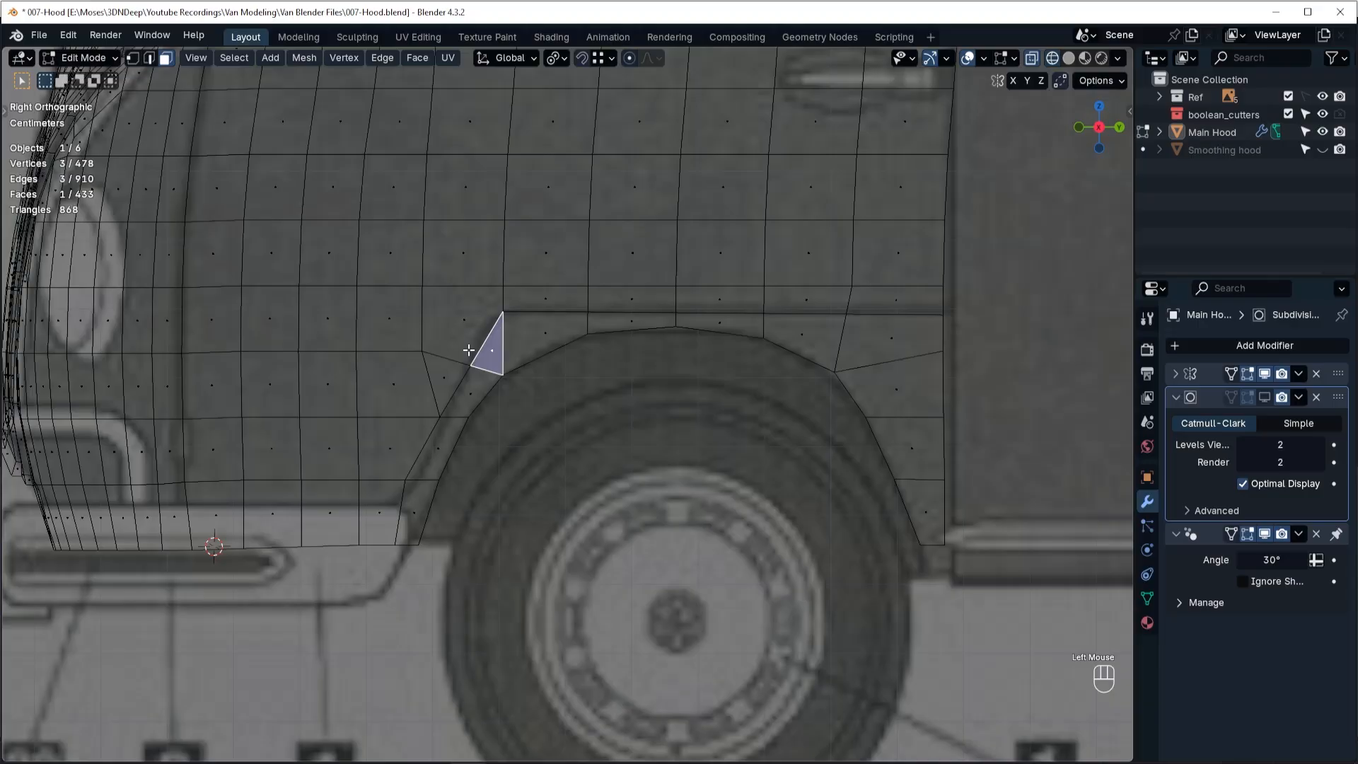
left_click(503, 309)
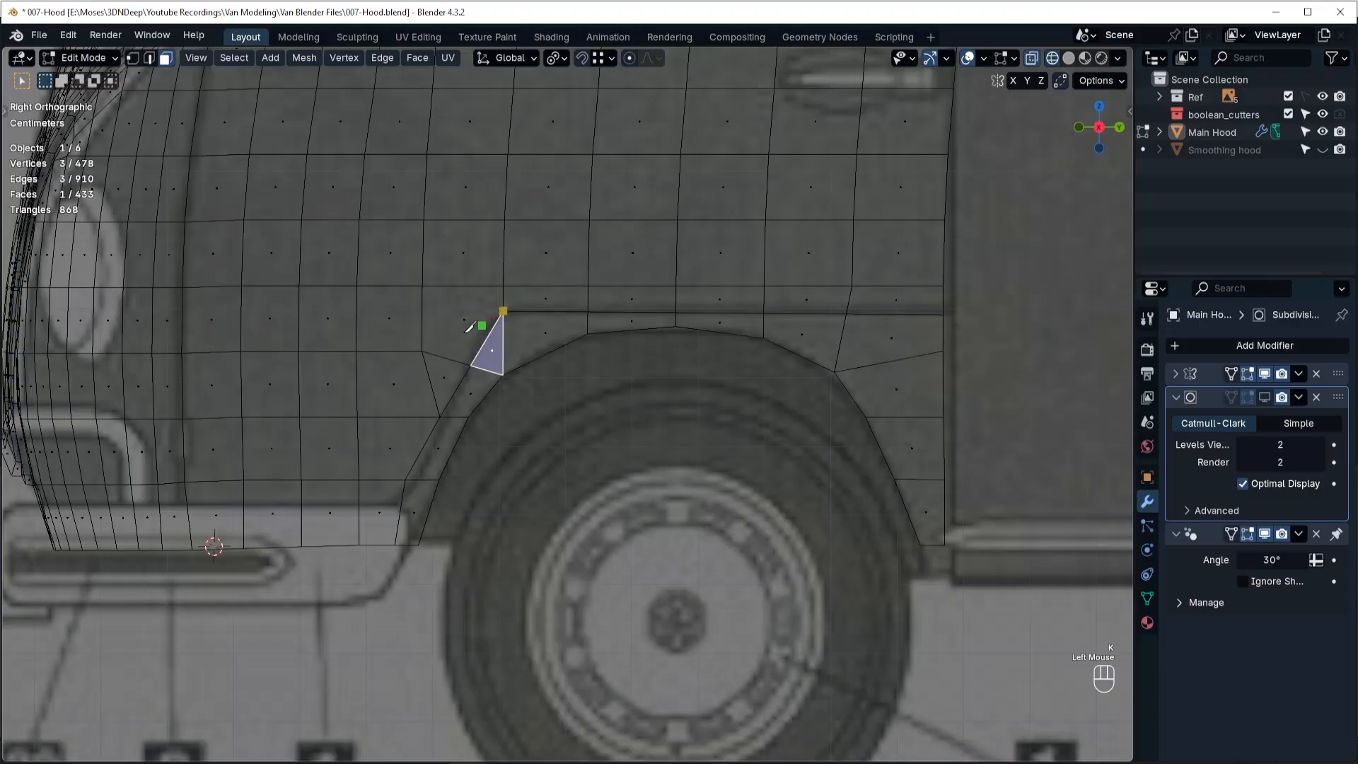
left_click(422, 351)
key("space")
left_click(447, 365)
Dissolve, in edge mode, the short edge bordering the new triangle and the fender-line edge just below the corner.
key("Tab")
left_click(443, 460)
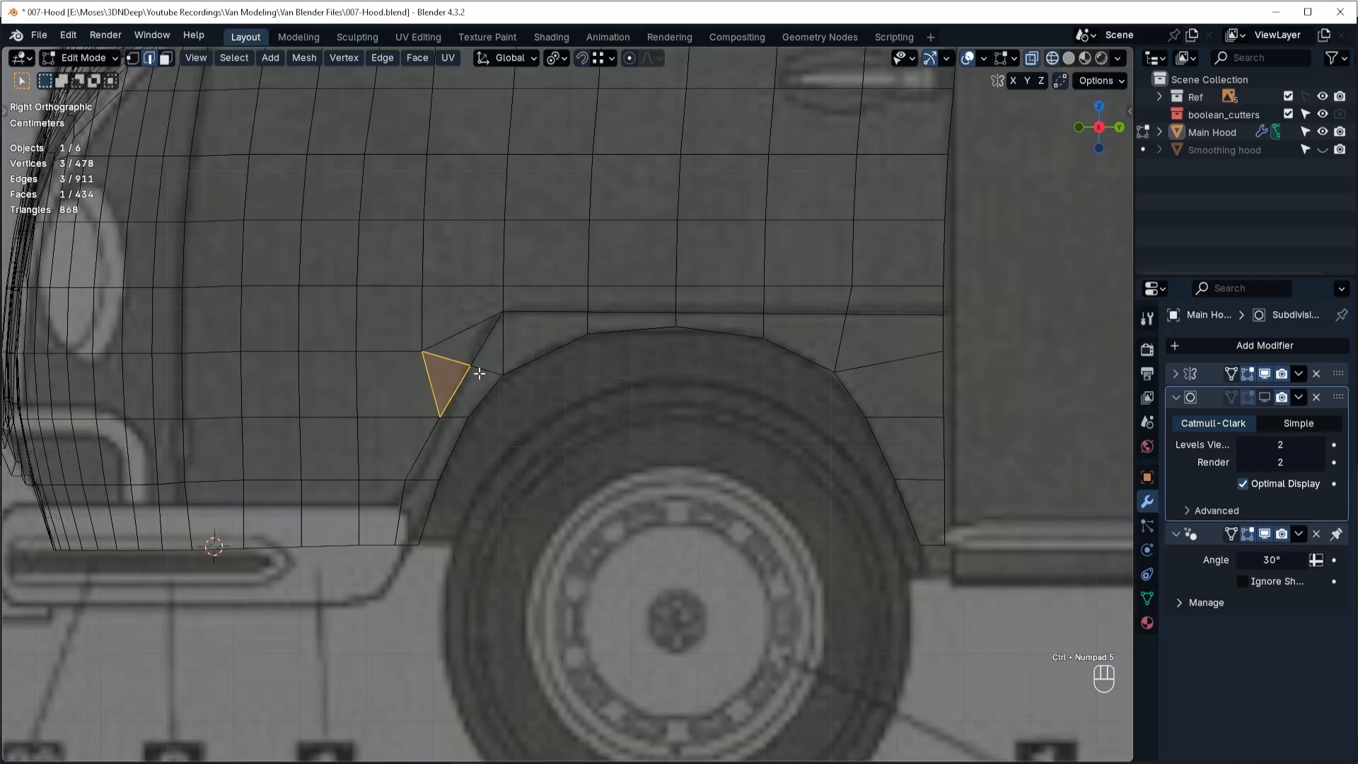
key("ctrl+KP_5")
left_click(474, 476)
left_click(461, 361)
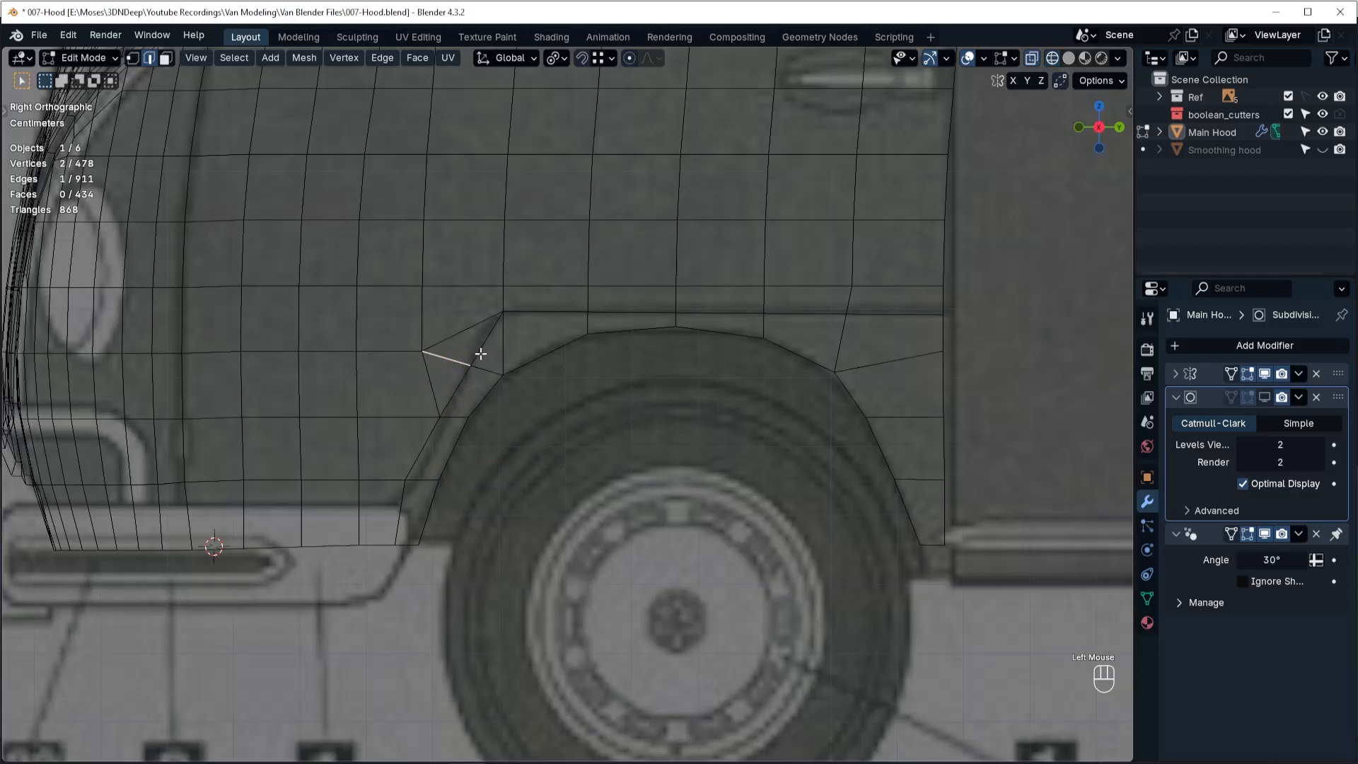
key("ctrl+x")
left_click(479, 354)
key("ctrl+x")
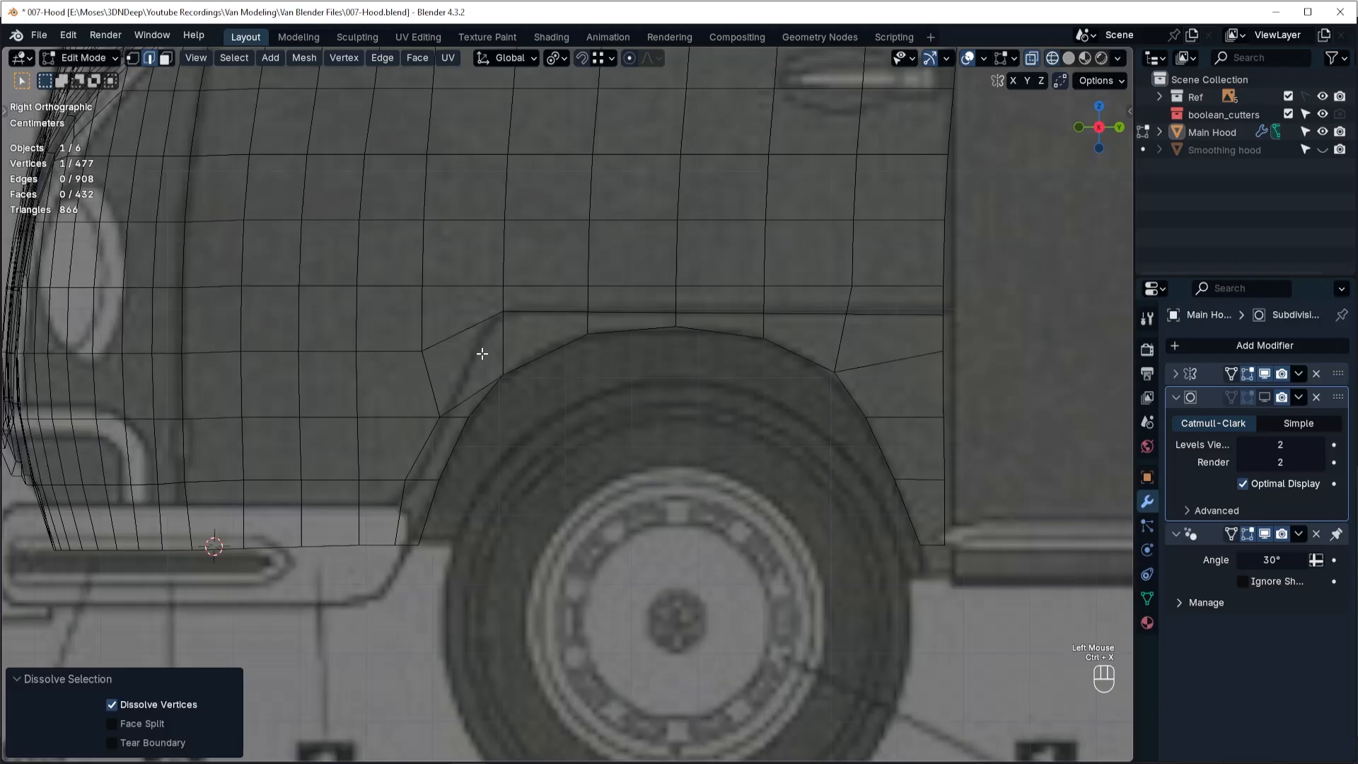
Move the grid vertex beside the corner onto the fender line, about 0.070 m in Y and -0.011 m in Z, and merge the adjacent vertex.
key("ctrl+Tab")
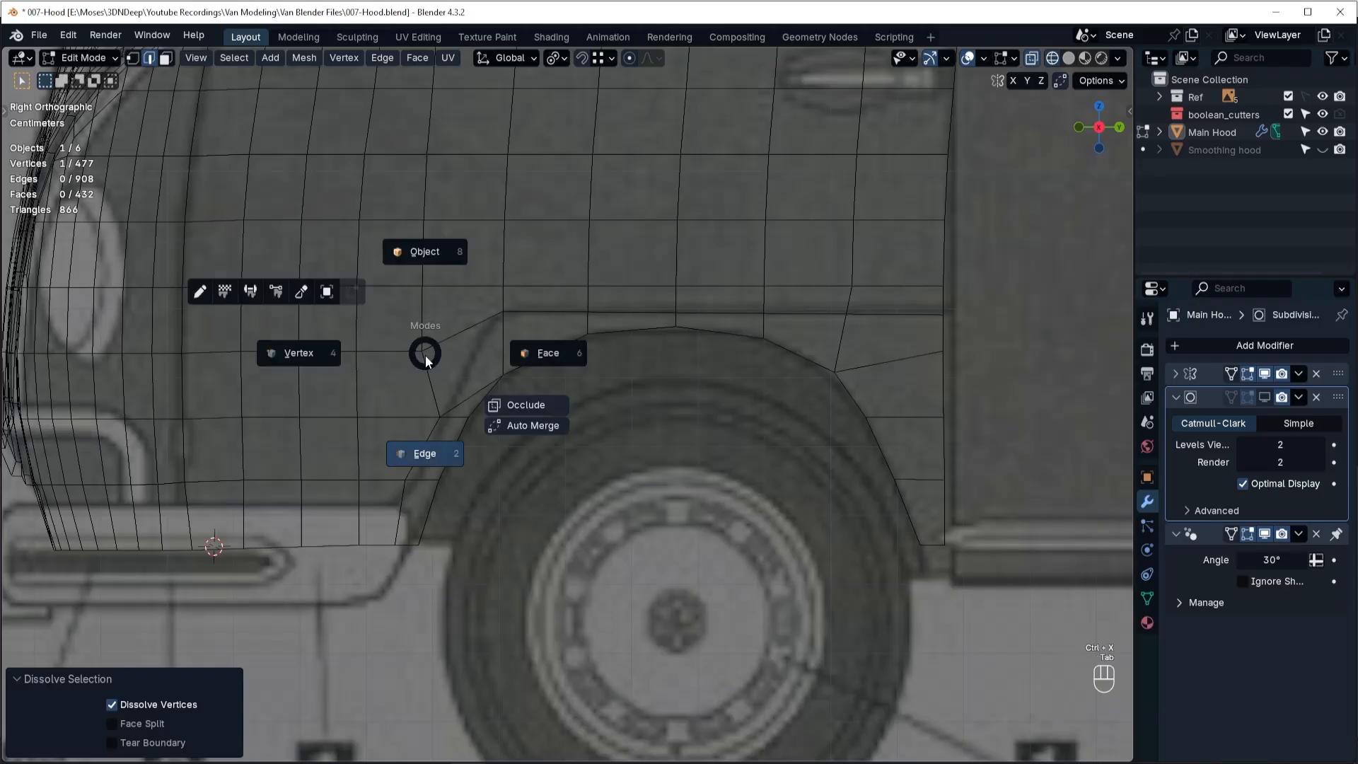
left_click(329, 357)
left_click(422, 351)
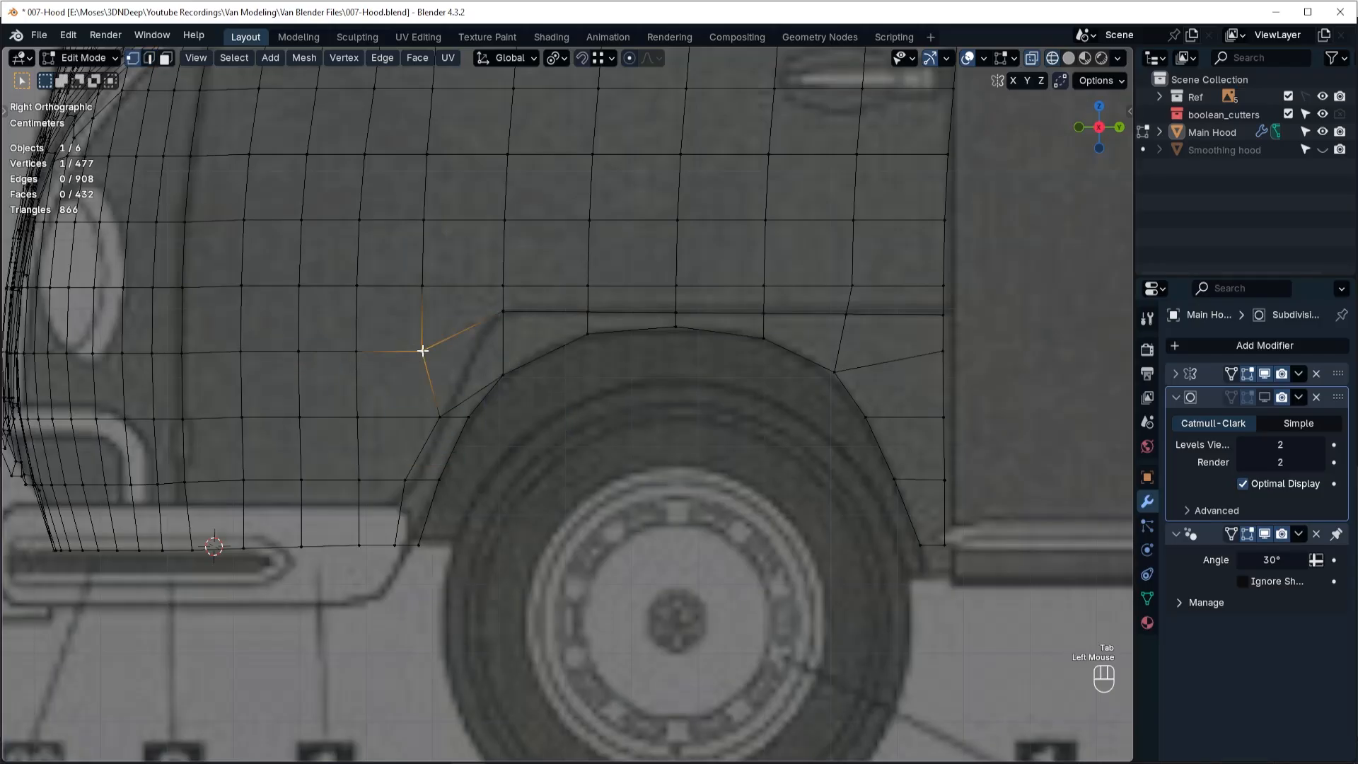
key("g")
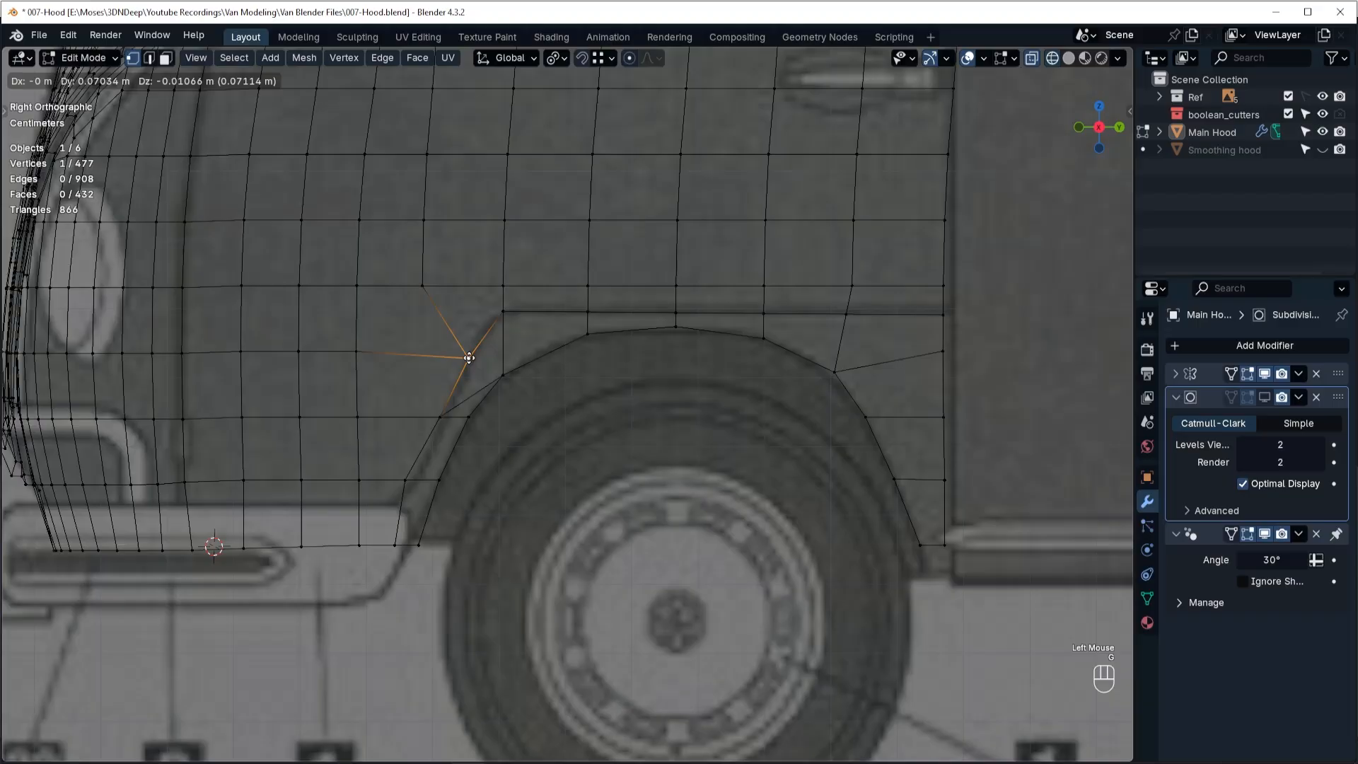
left_click(469, 358)
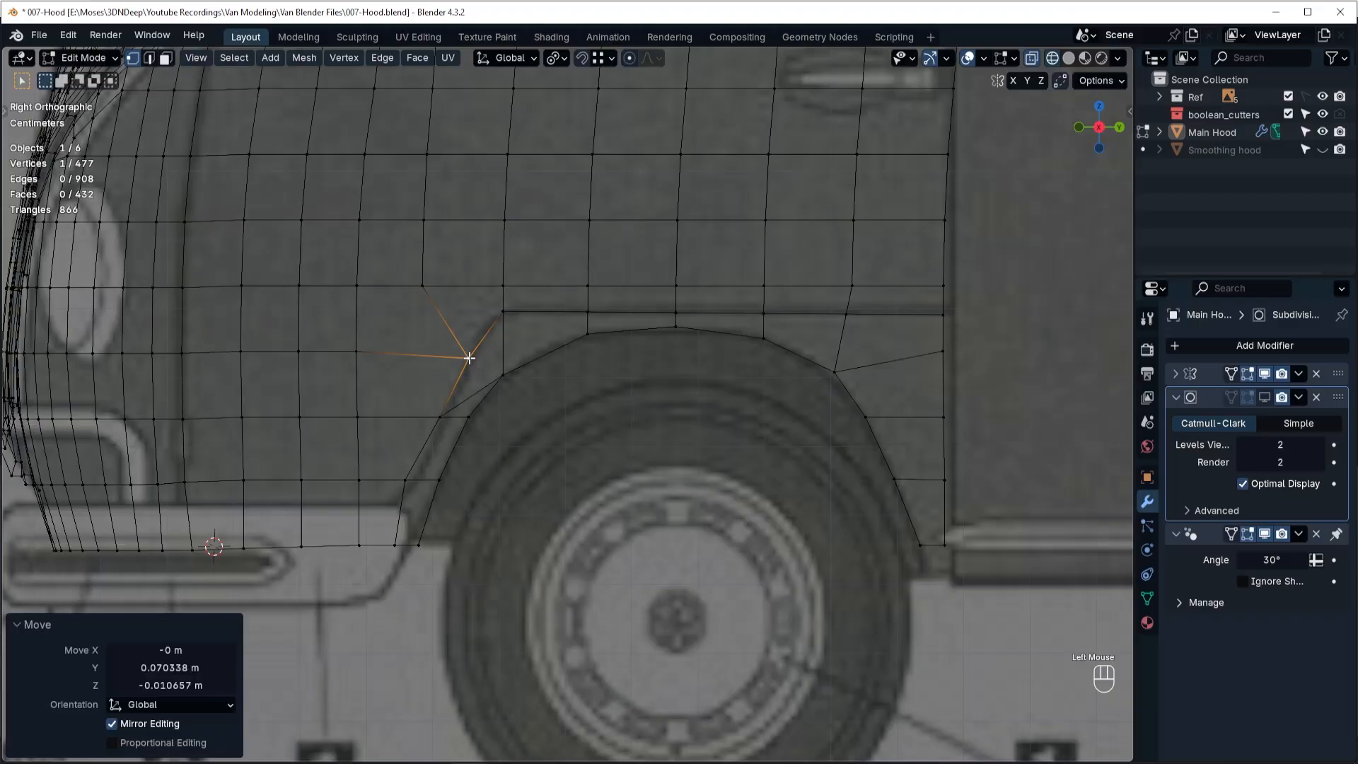
double_click(479, 392)
Select the panel outline from the door edge along the fender line, lower edge and front loop up to the rim, and bevel it 0.00311 m.
left_click(1043, 359)
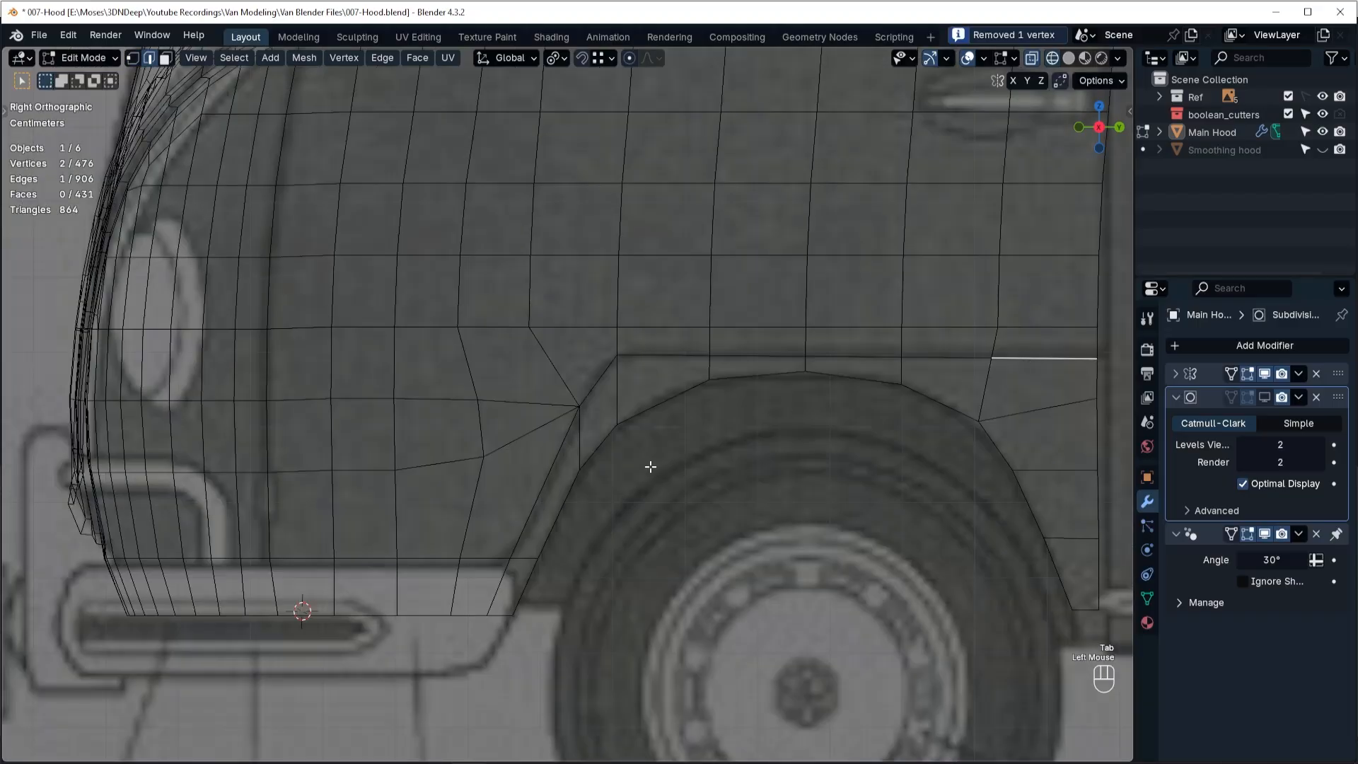
left_click(545, 482, "ctrl")
left_click(476, 557, "ctrl")
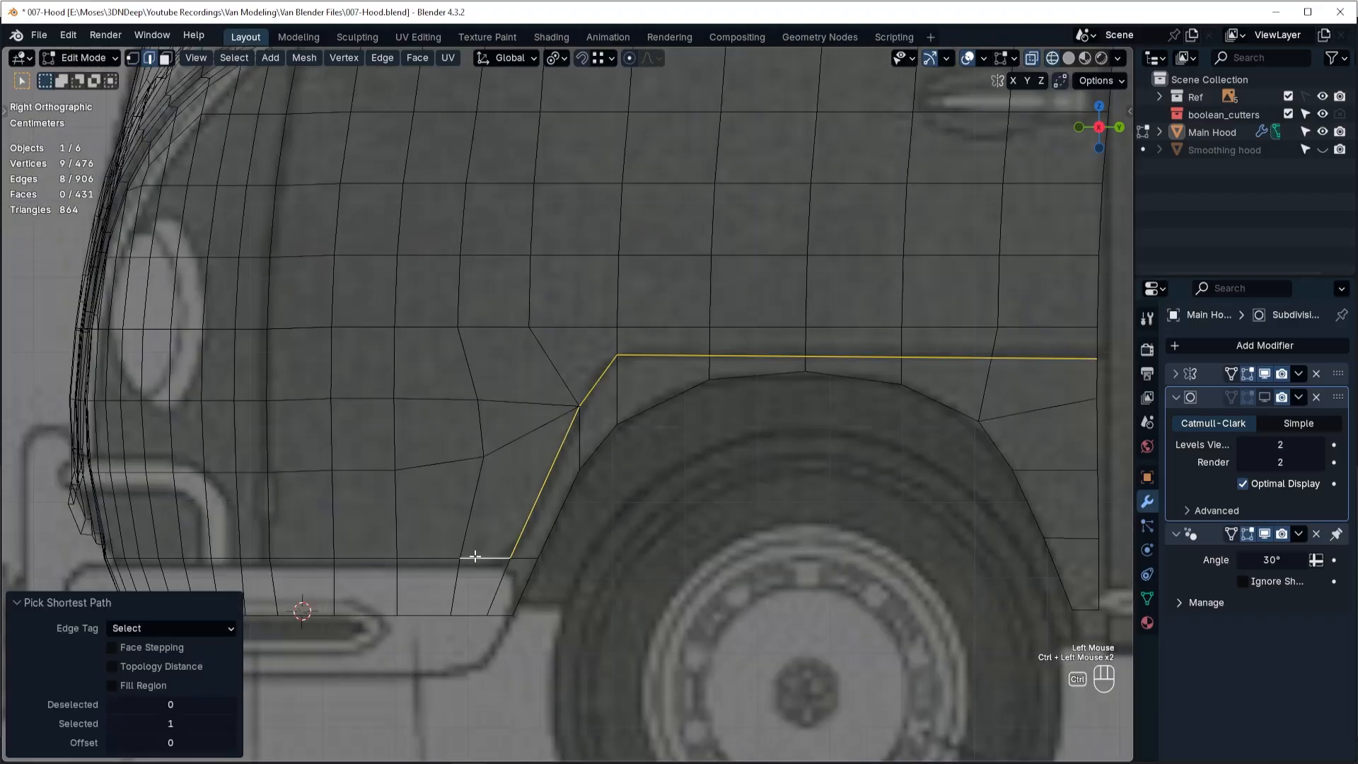
left_click(275, 557, "ctrl")
left_click(266, 474, "ctrl")
middle_click_drag(537, 229, 651, 614, "shift")
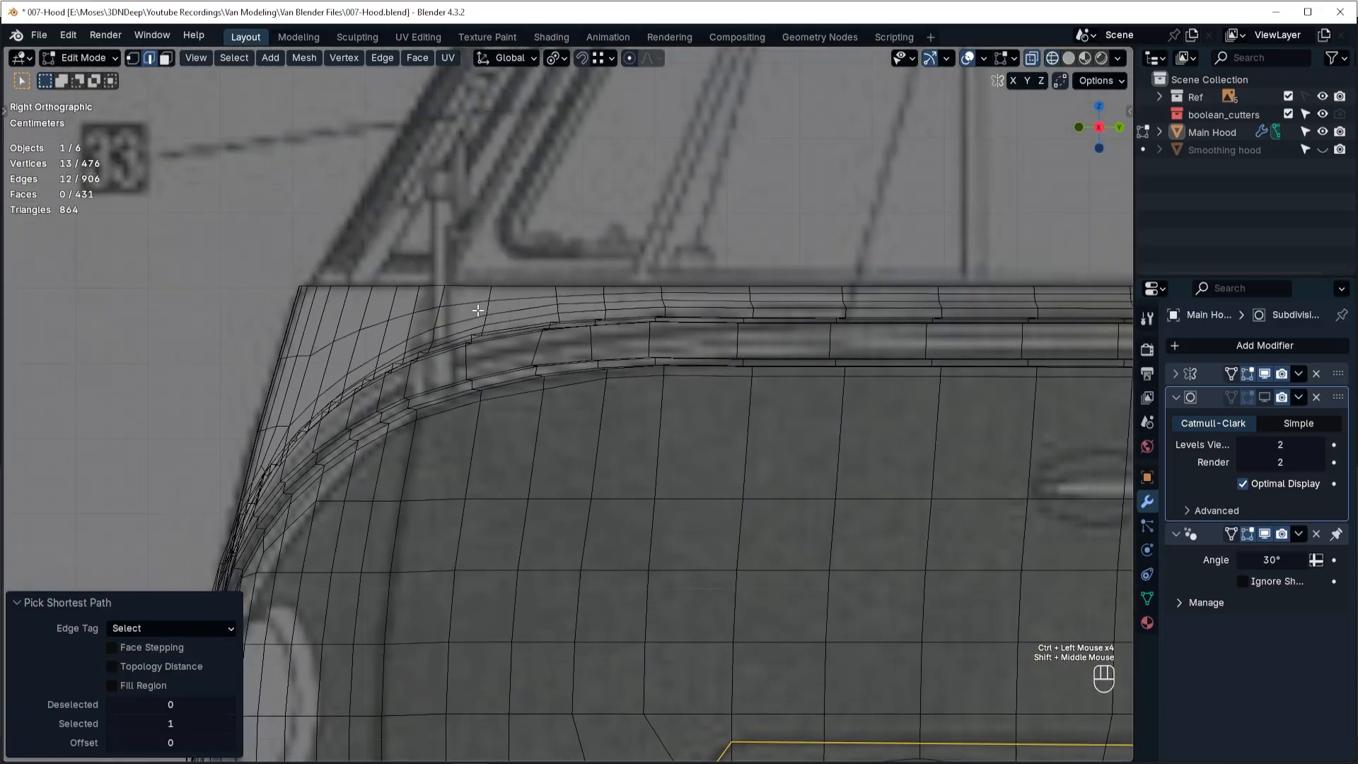
left_click(445, 297, "ctrl")
middle_click_drag(743, 403, 616, 106, "shift")
scroll(673, 206, "down", 2)
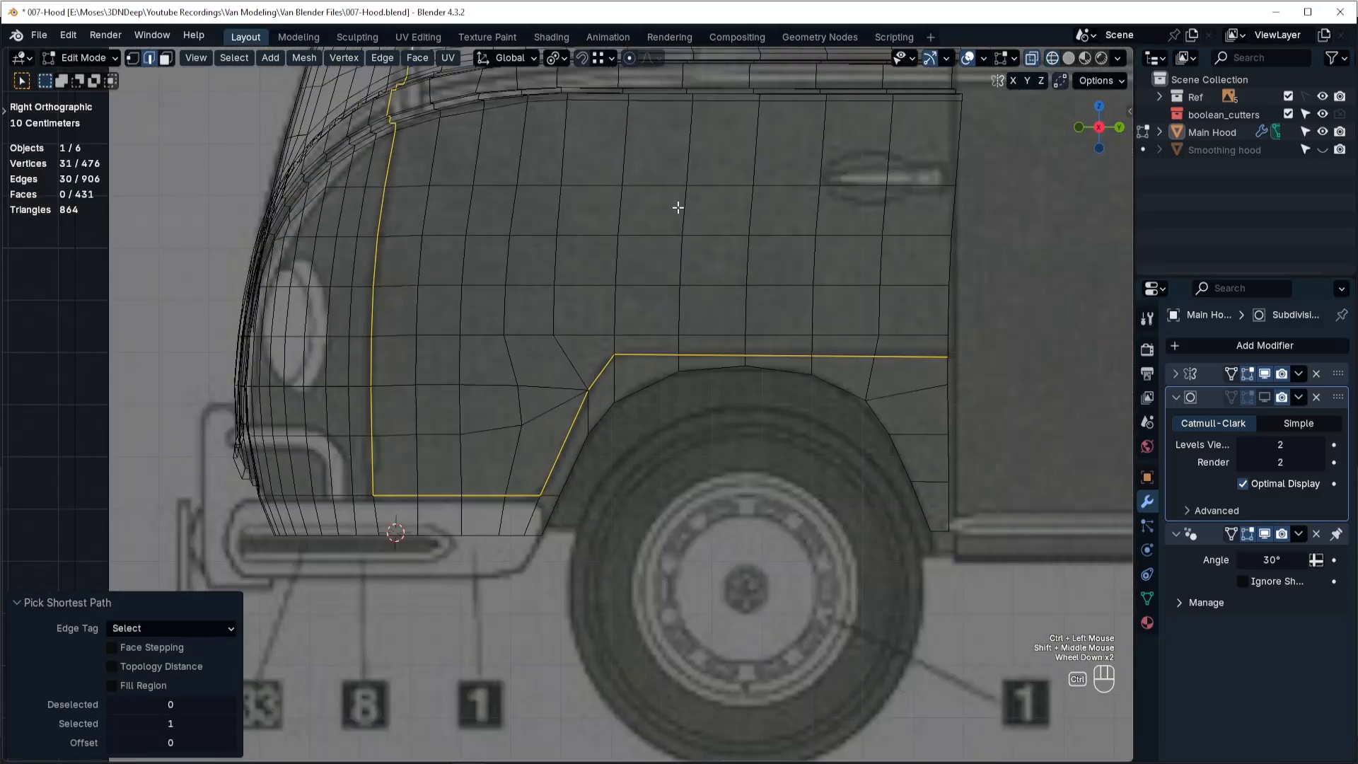
key("ctrl+b")
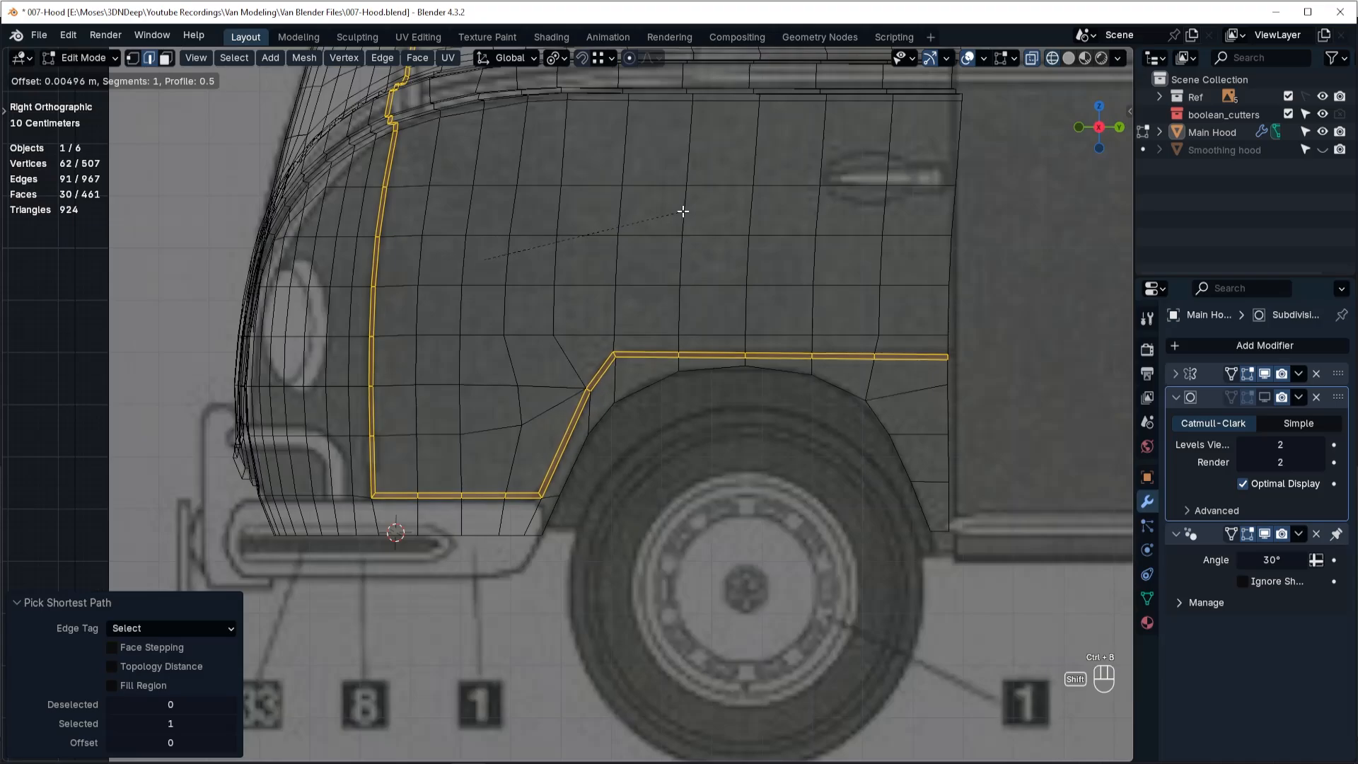
left_click(673, 210, "shift")
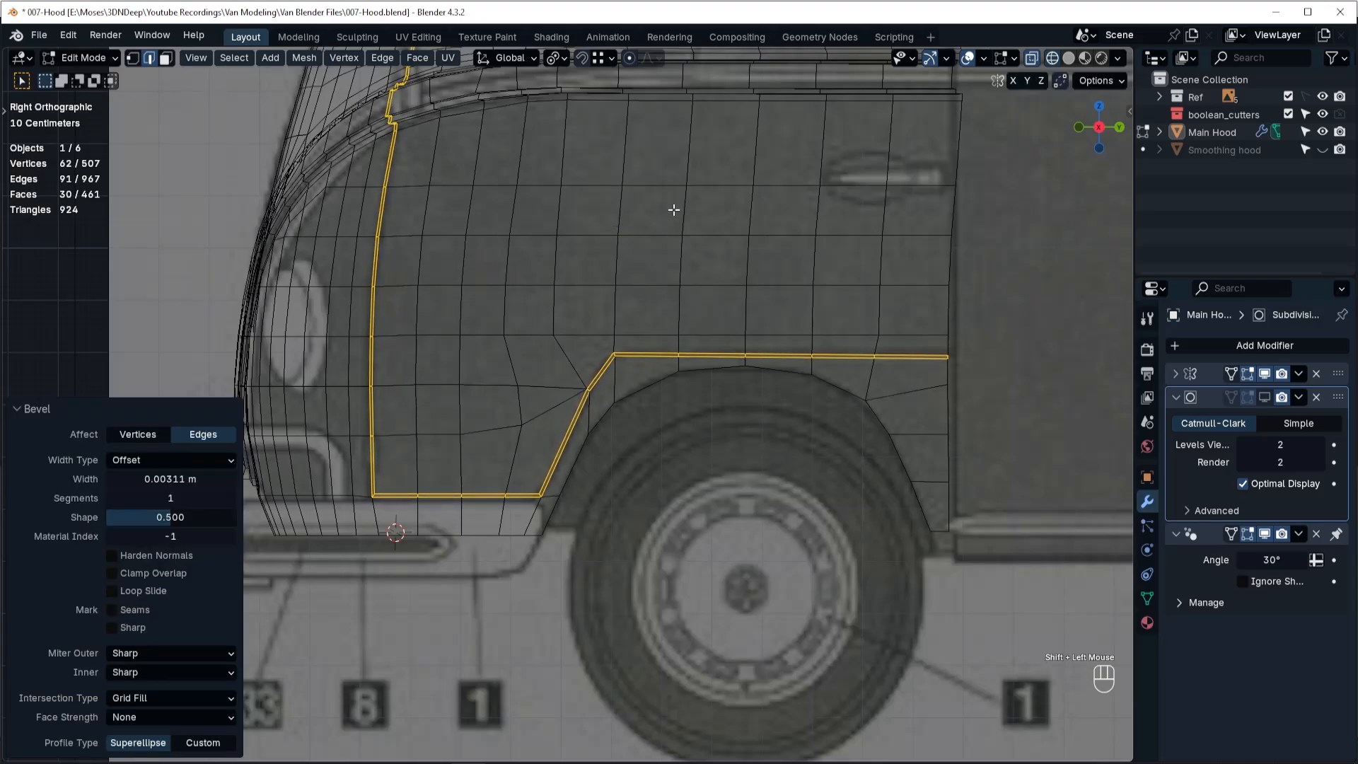
Extrude the beveled panel-line strip in place with zero movement.
middle_click_drag(622, 446, 656, 448)
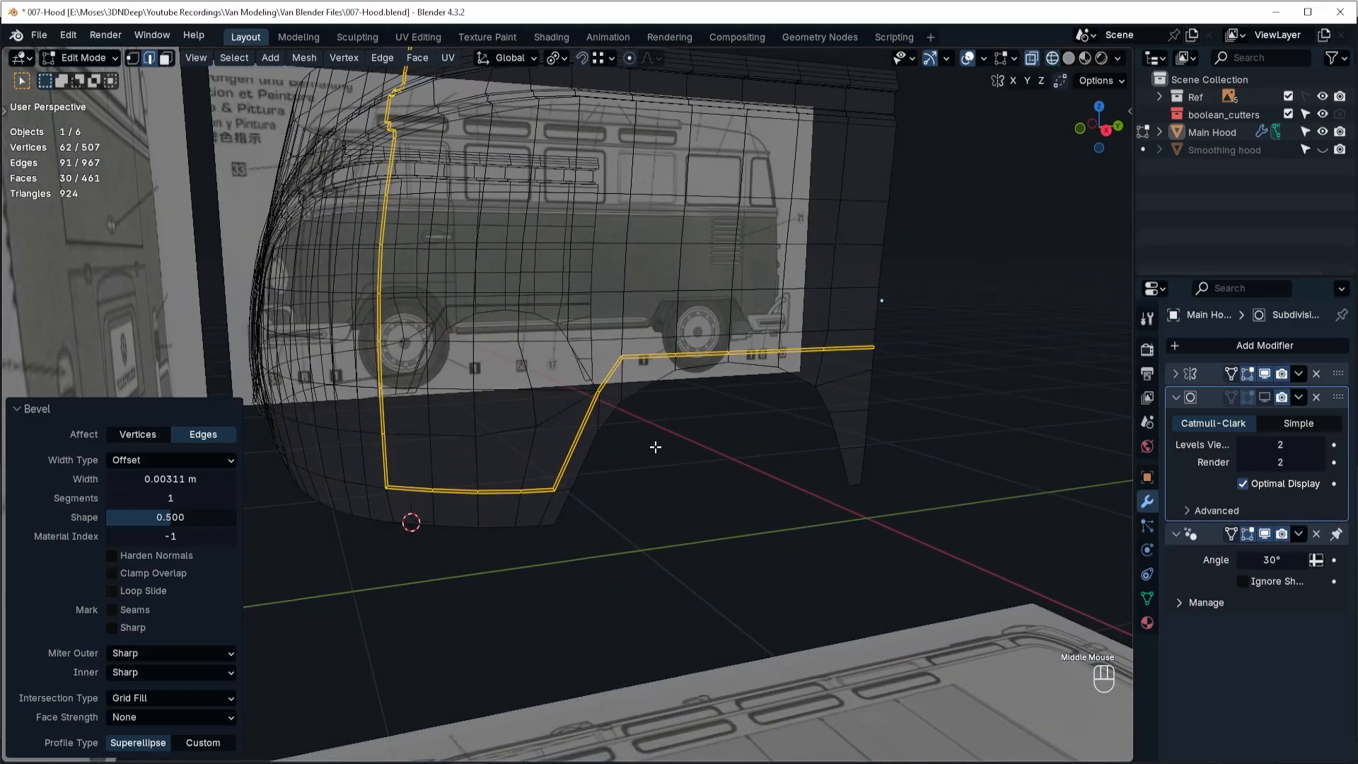
key("e")
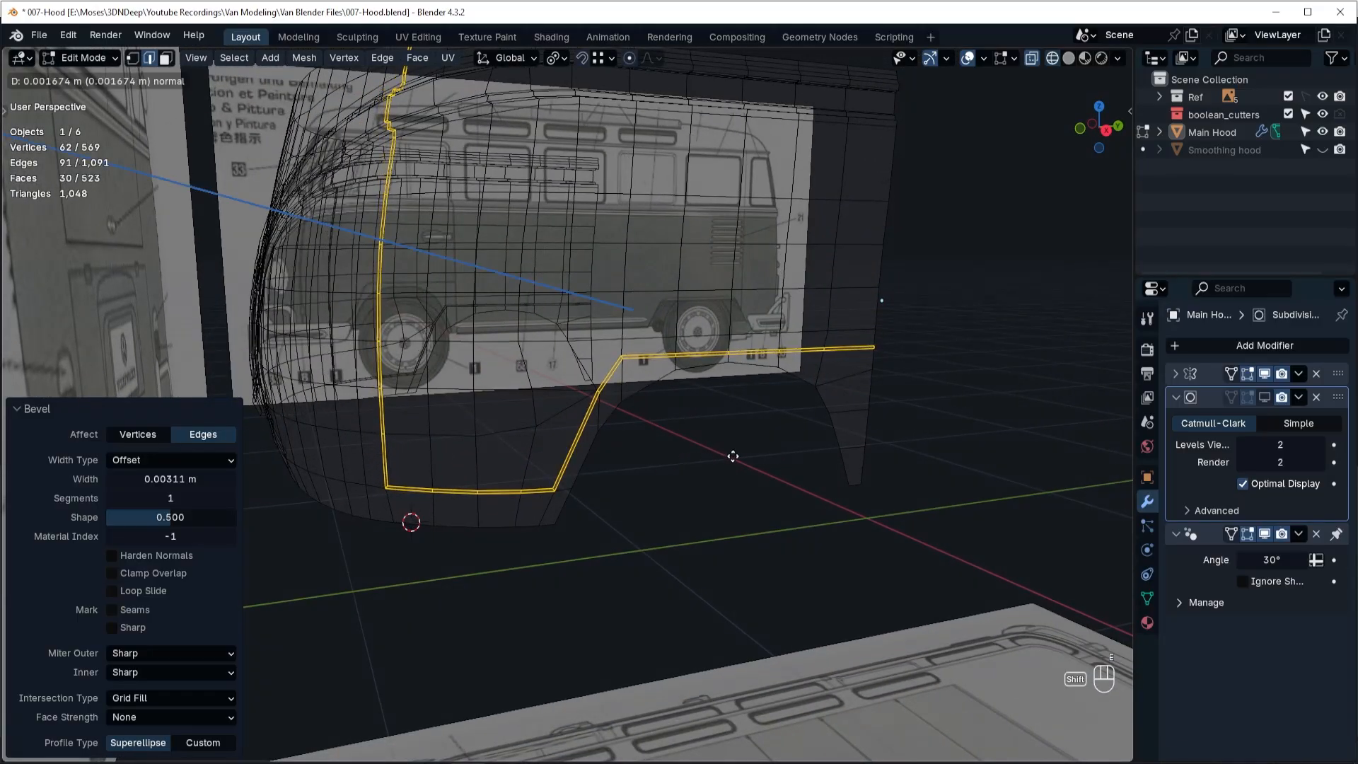
right_click(746, 453, "shift")
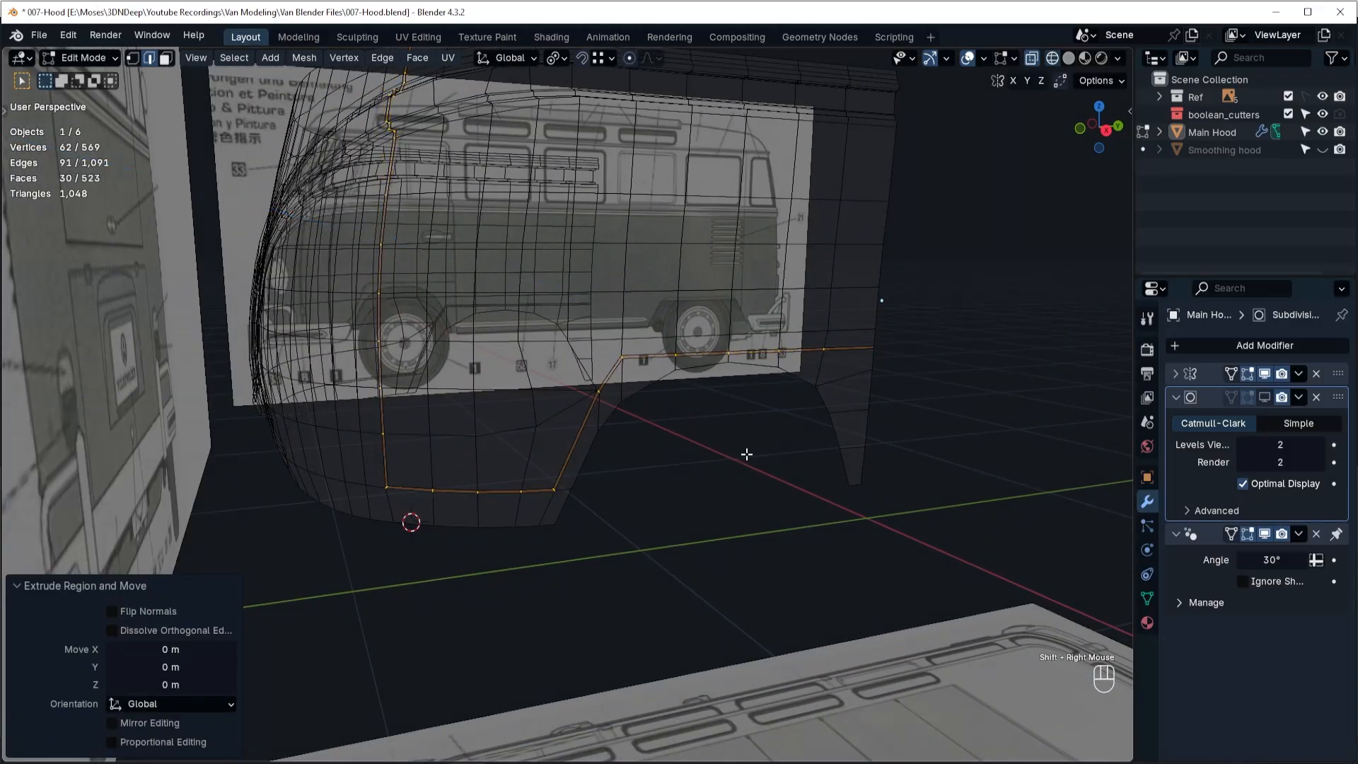
Try shrinking the extruded strip inward by 0.00828 m, inspect the groove near the arch and undo the offset.
key("alt+s")
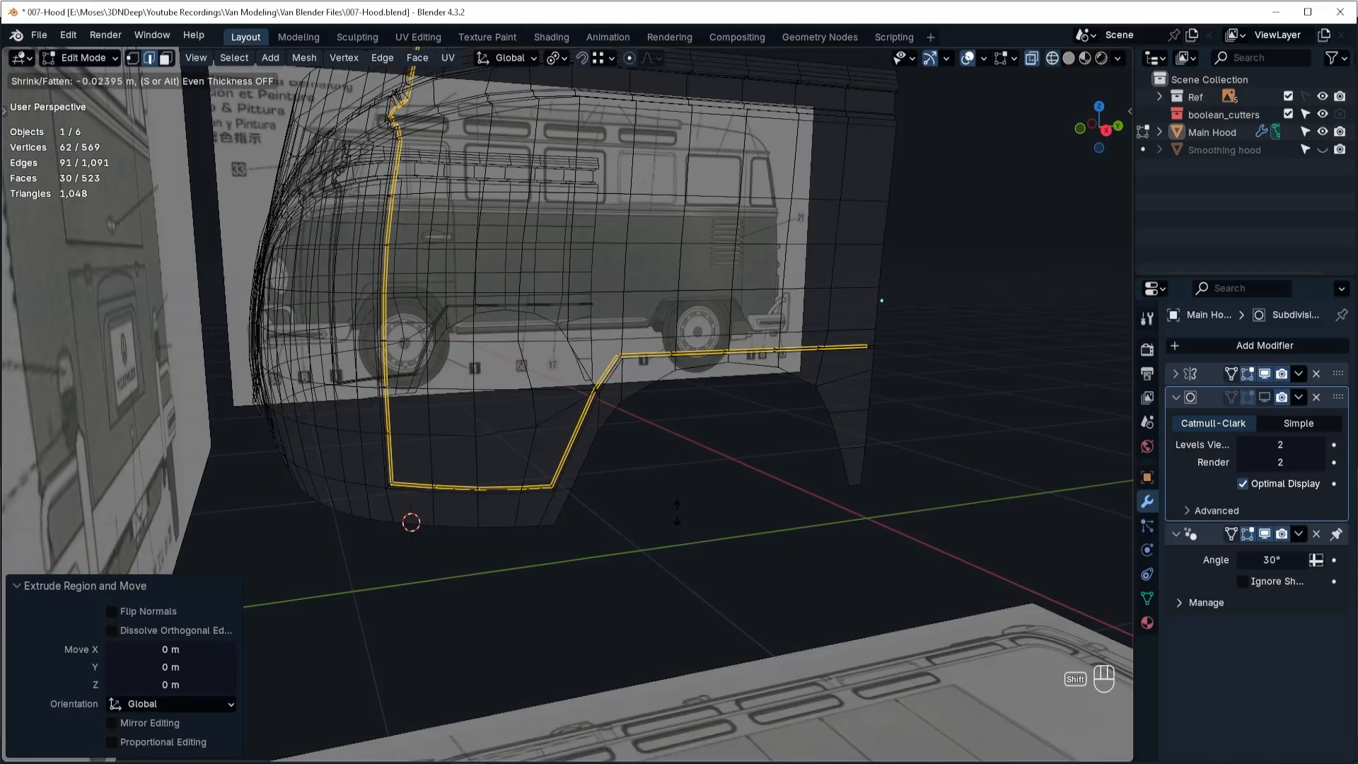
left_click(627, 413, "shift")
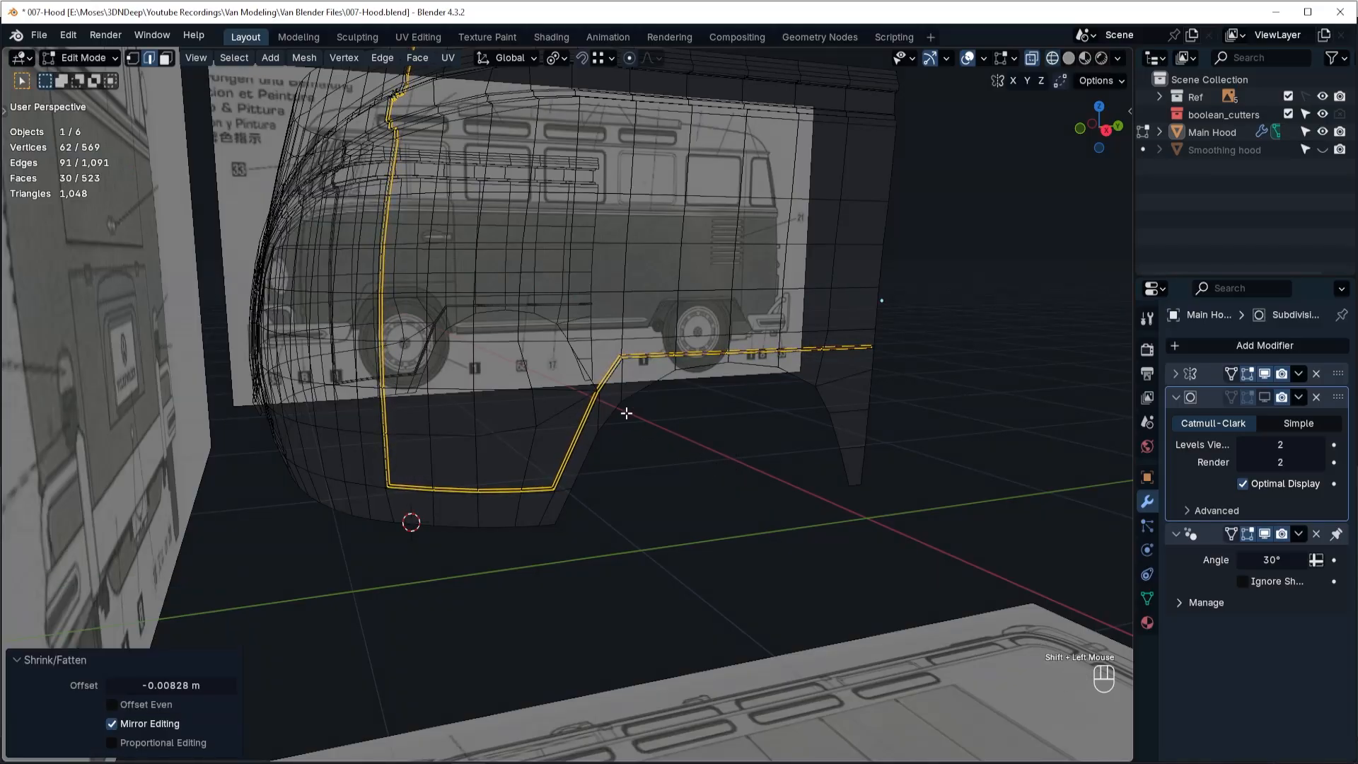
scroll(623, 407, "up", 4)
middle_click_drag(616, 400, 699, 409)
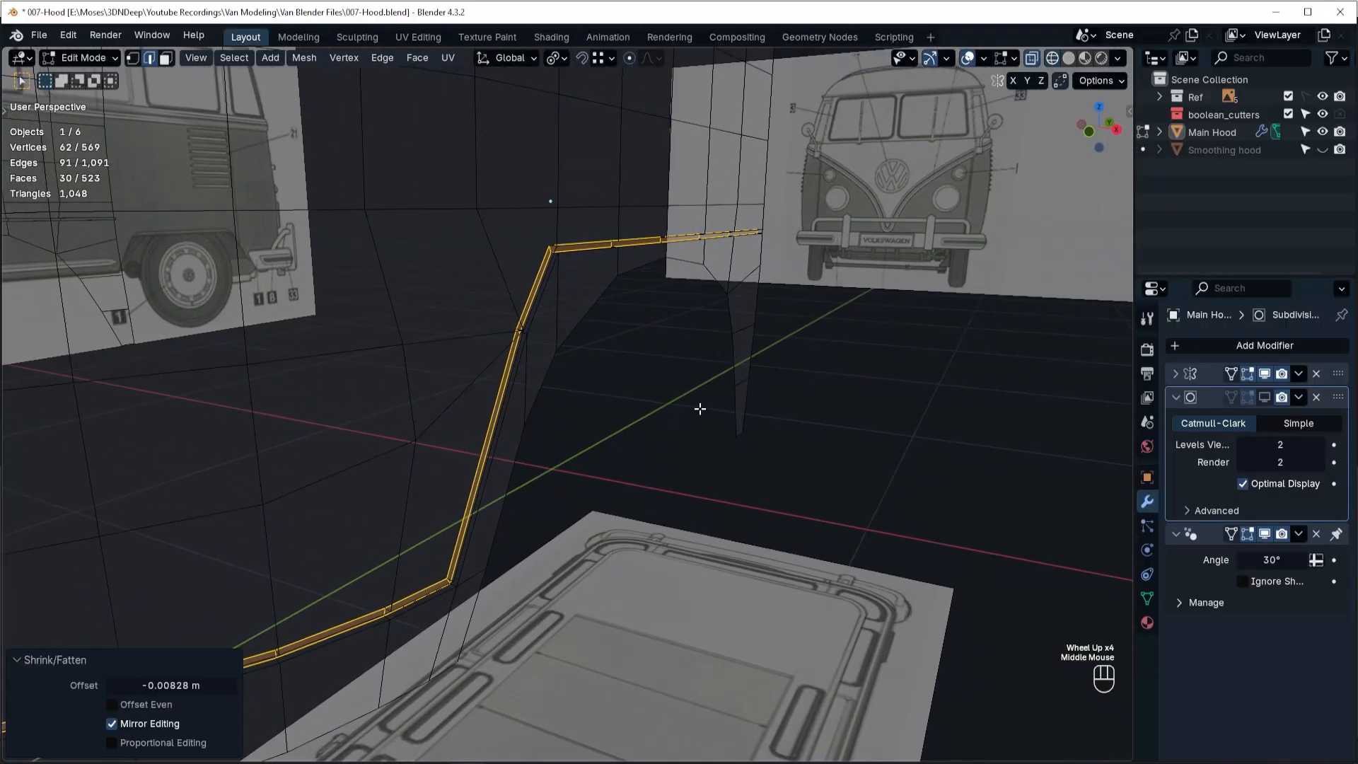
key("ctrl+z")
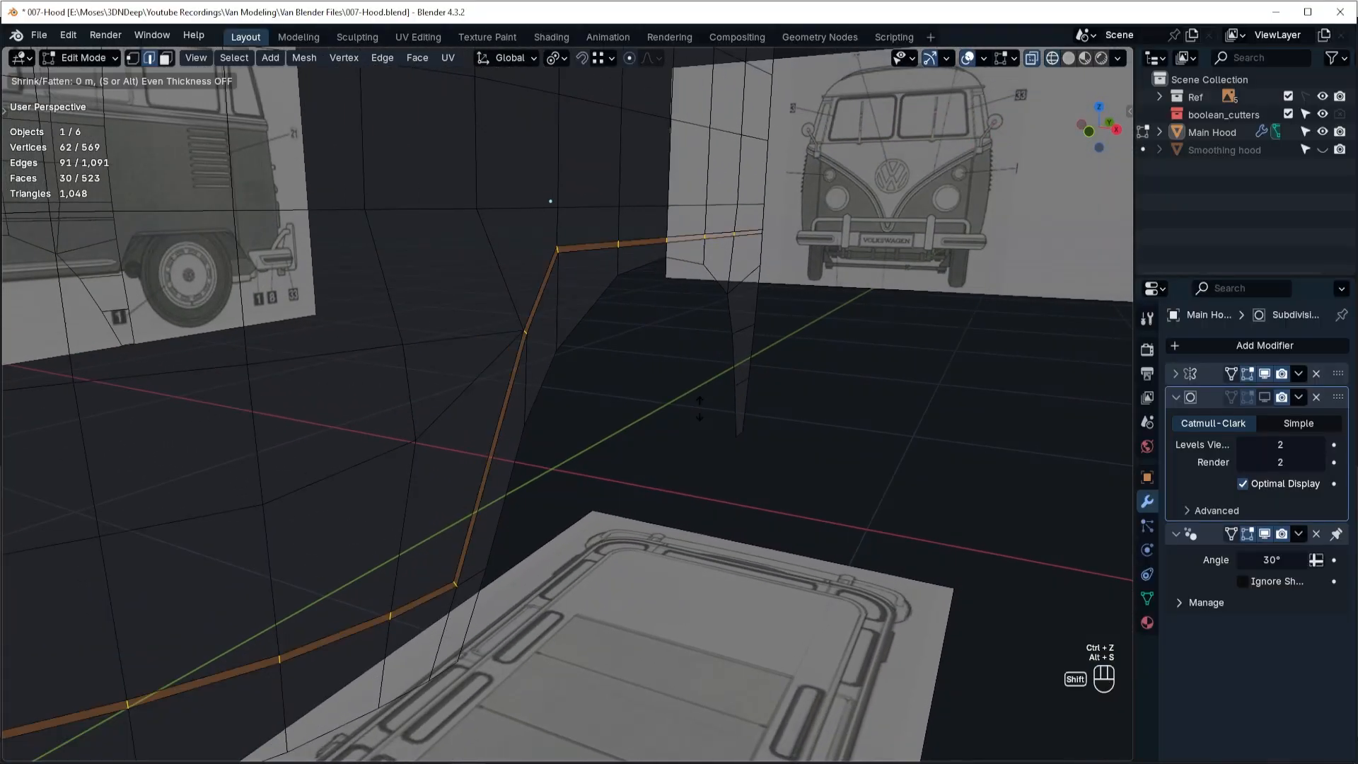
Shrink the extruded strip inward along its normals by 0.00319 m and check the groove from inside.
key("alt+s")
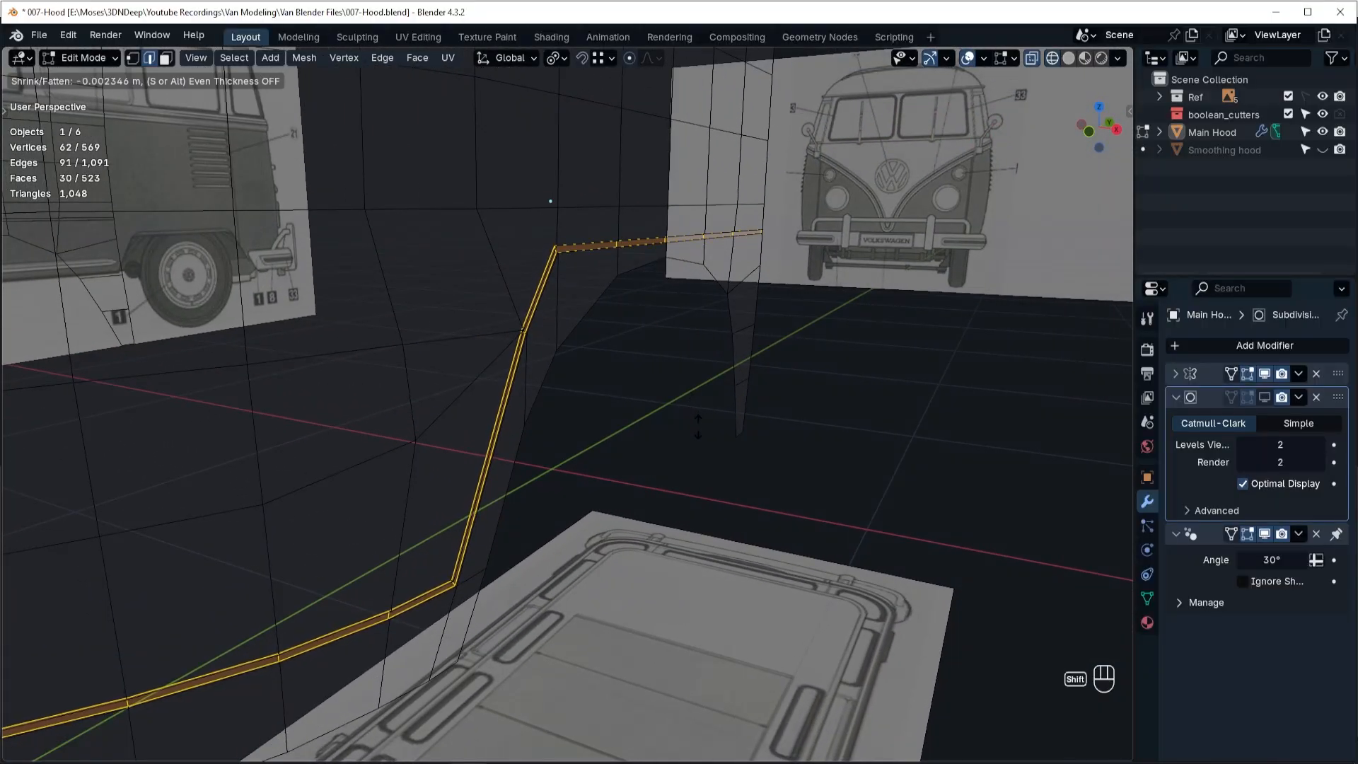
left_click(700, 433, "shift")
middle_click_drag(701, 433, 618, 358)
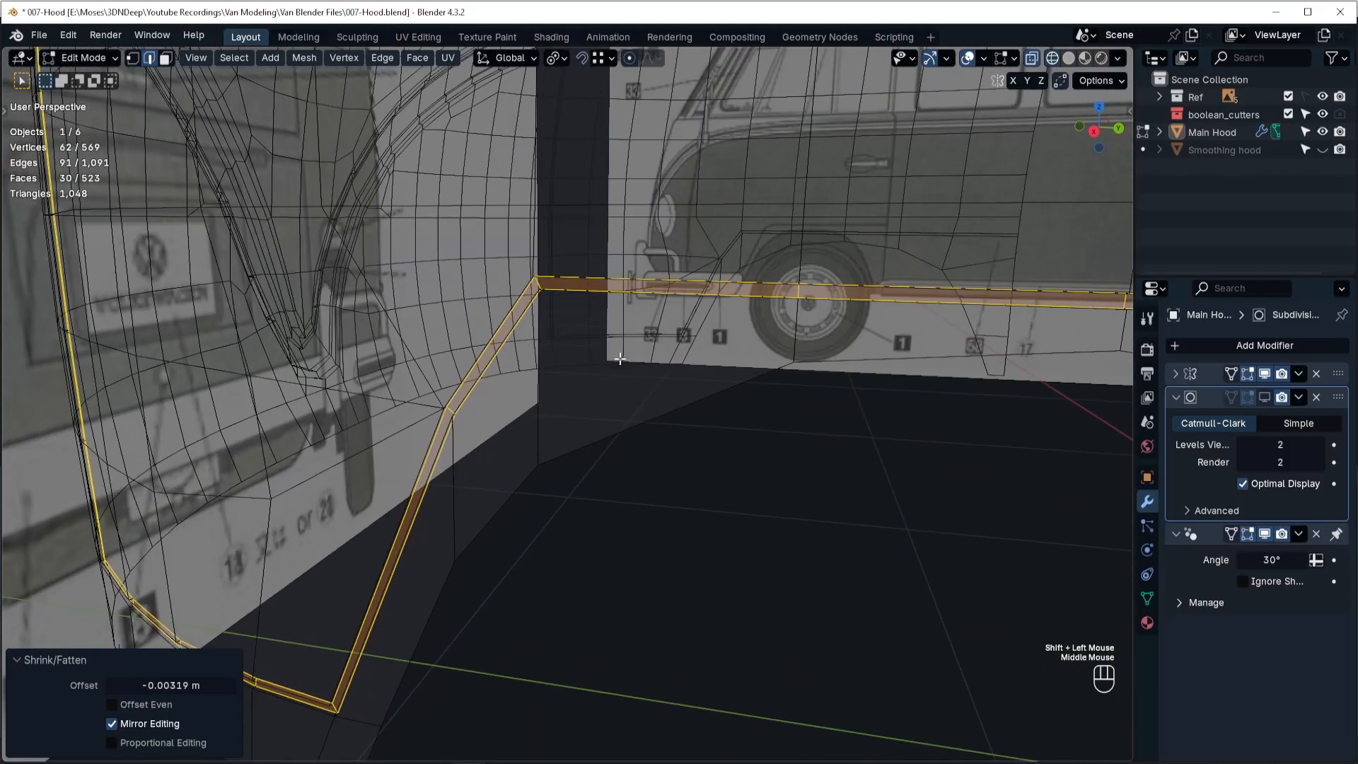
Delete the small end-cap face of the groove at the door edge, using face mode with solid shading.
scroll(819, 401, "down", 3)
middle_click_drag(818, 400, 519, 424, "shift")
key("Tab")
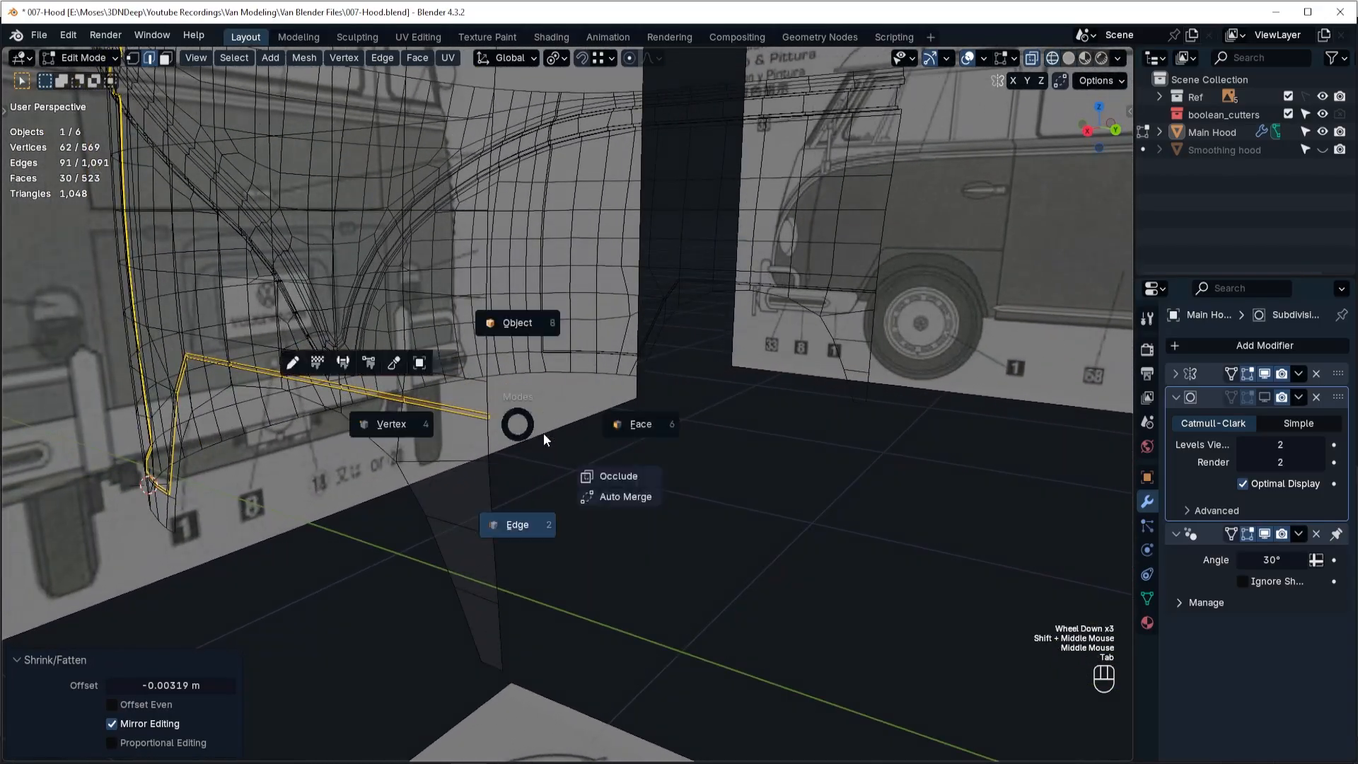
key("shift+z")
scroll(493, 429, "up", 2)
scroll(494, 429, "up", 1)
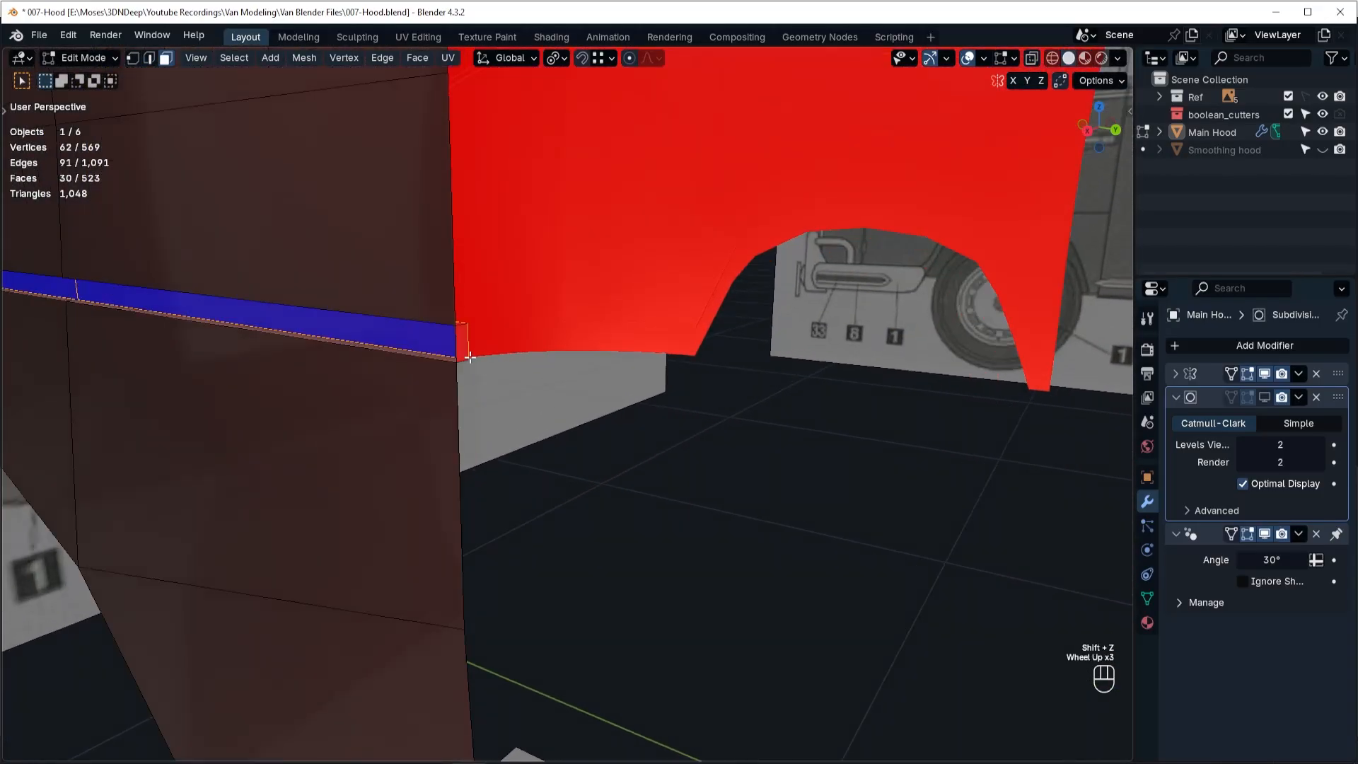
left_click(463, 343)
key("x")
left_click(471, 341)
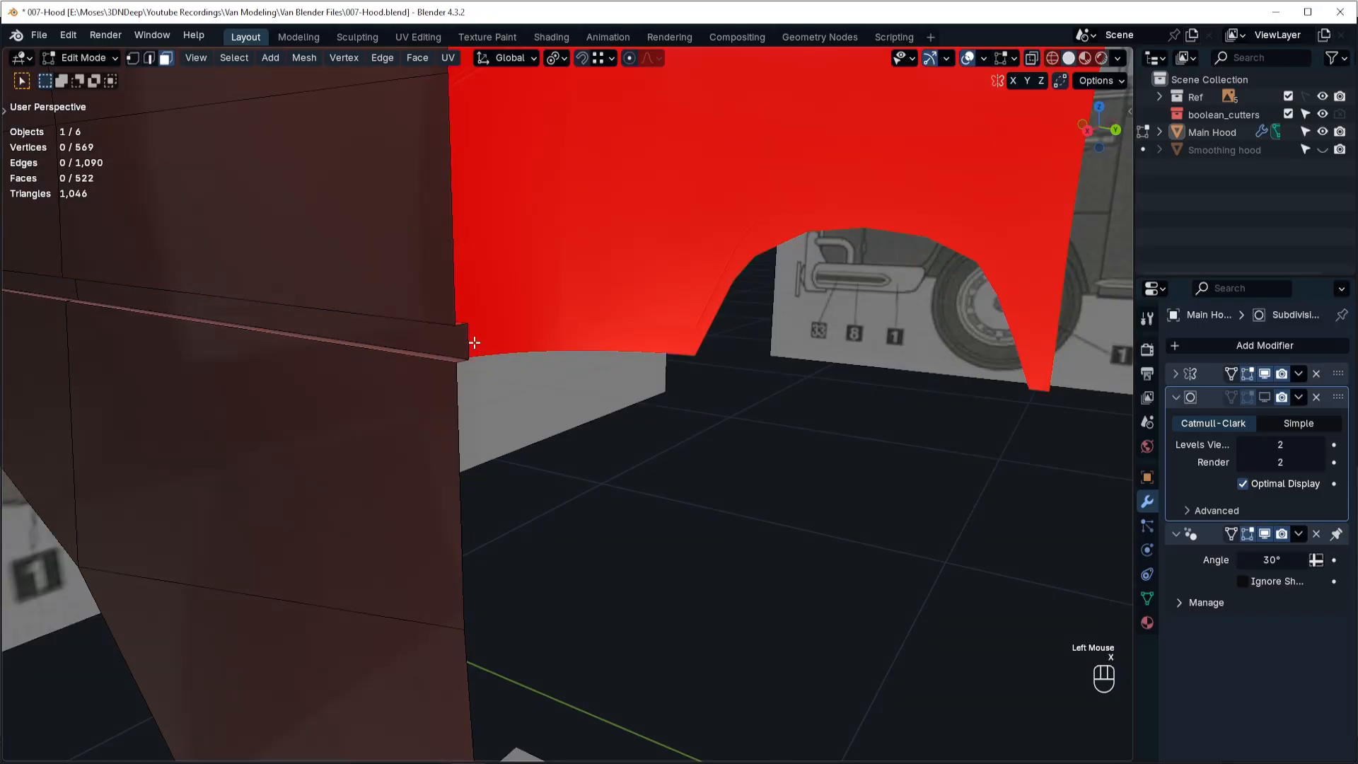
Delete the small end-cap face of the groove at the hood's upper rim.
scroll(481, 346, "down", 4)
middle_click_drag(307, 189, 506, 223)
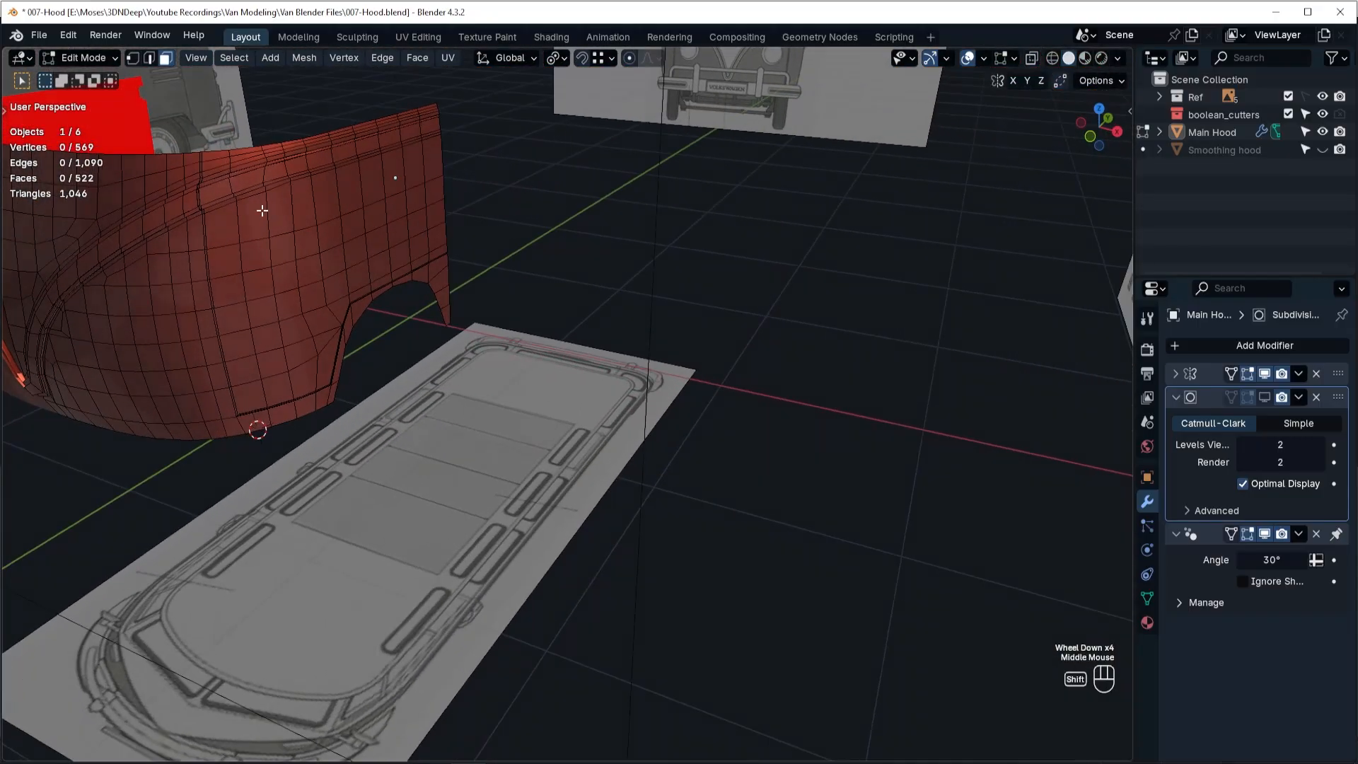
middle_click_drag(261, 209, 422, 246, "shift")
scroll(379, 246, "down", 5)
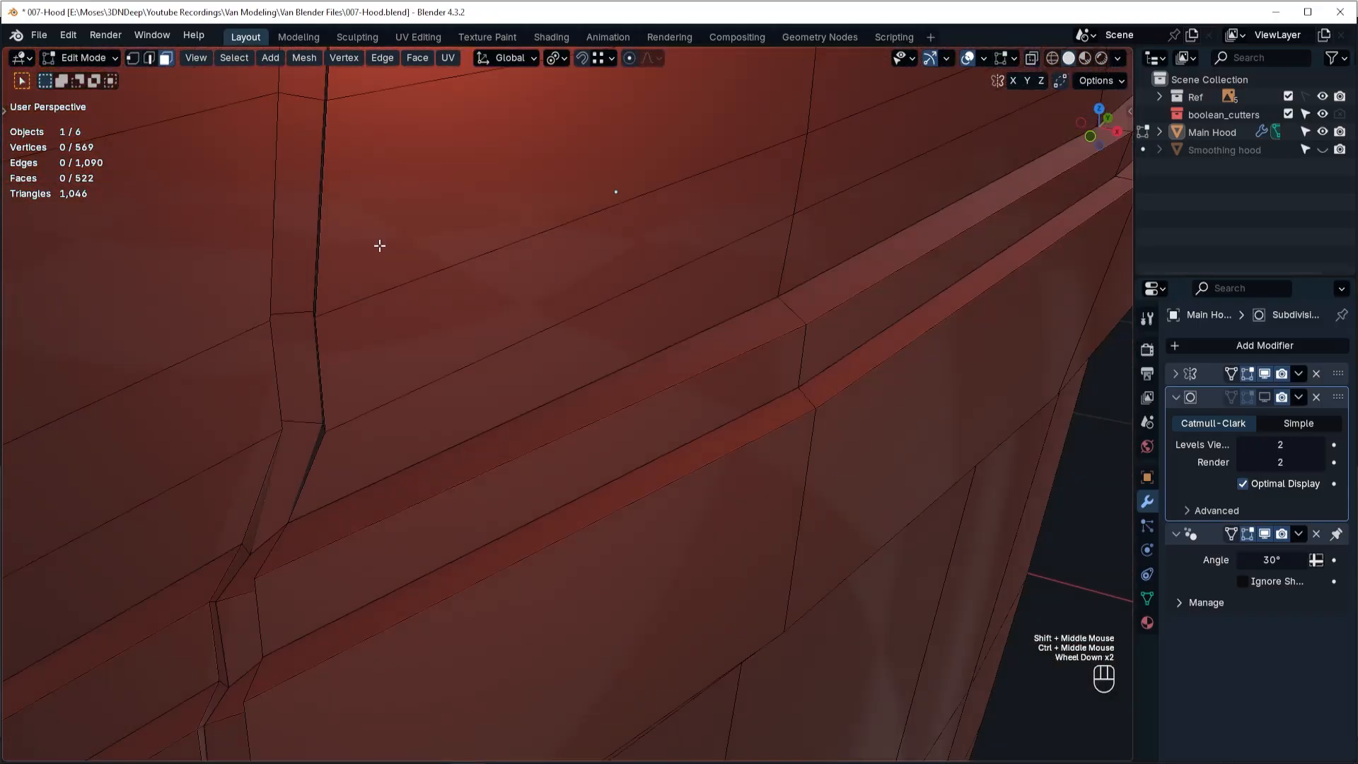
scroll(453, 395, "down", 1, "shift")
middle_click_drag(373, 203, 448, 363, "shift")
left_click(450, 362)
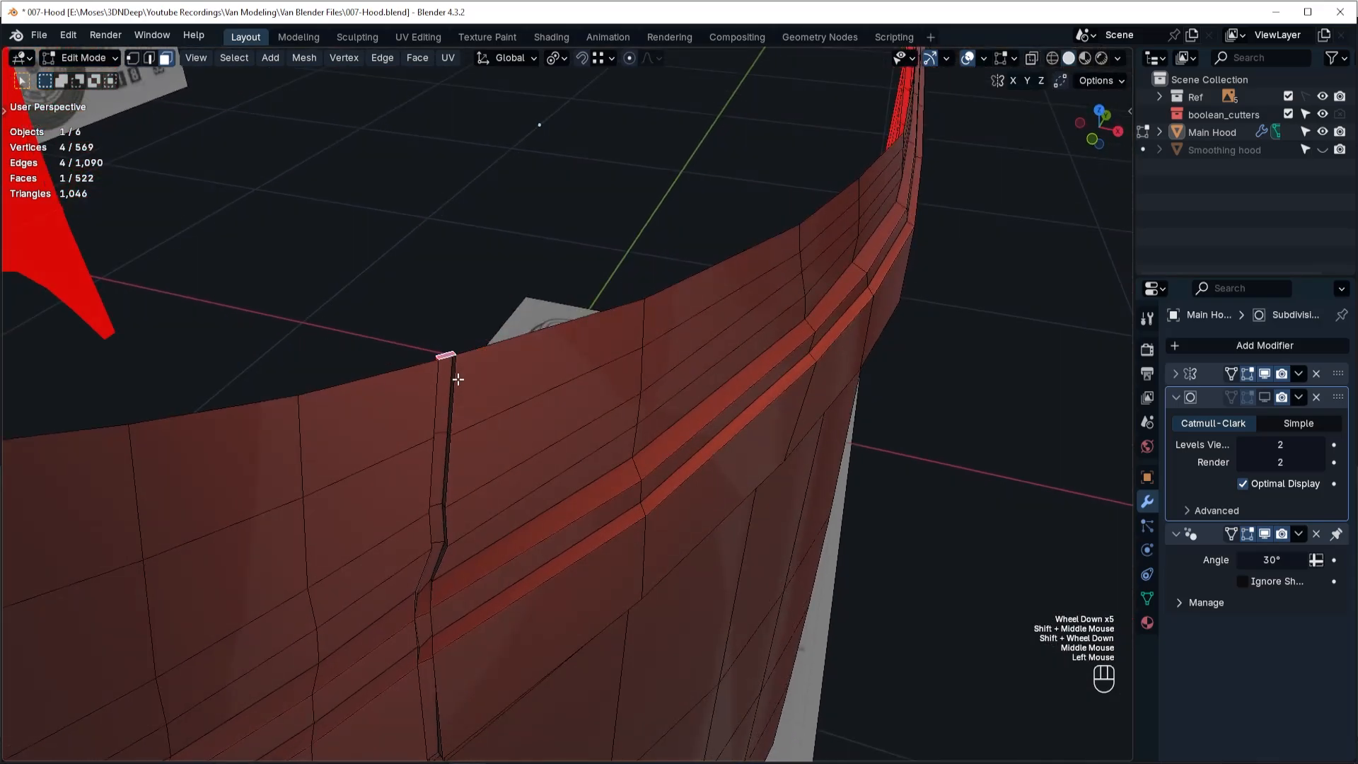
key("x")
left_click(475, 397)
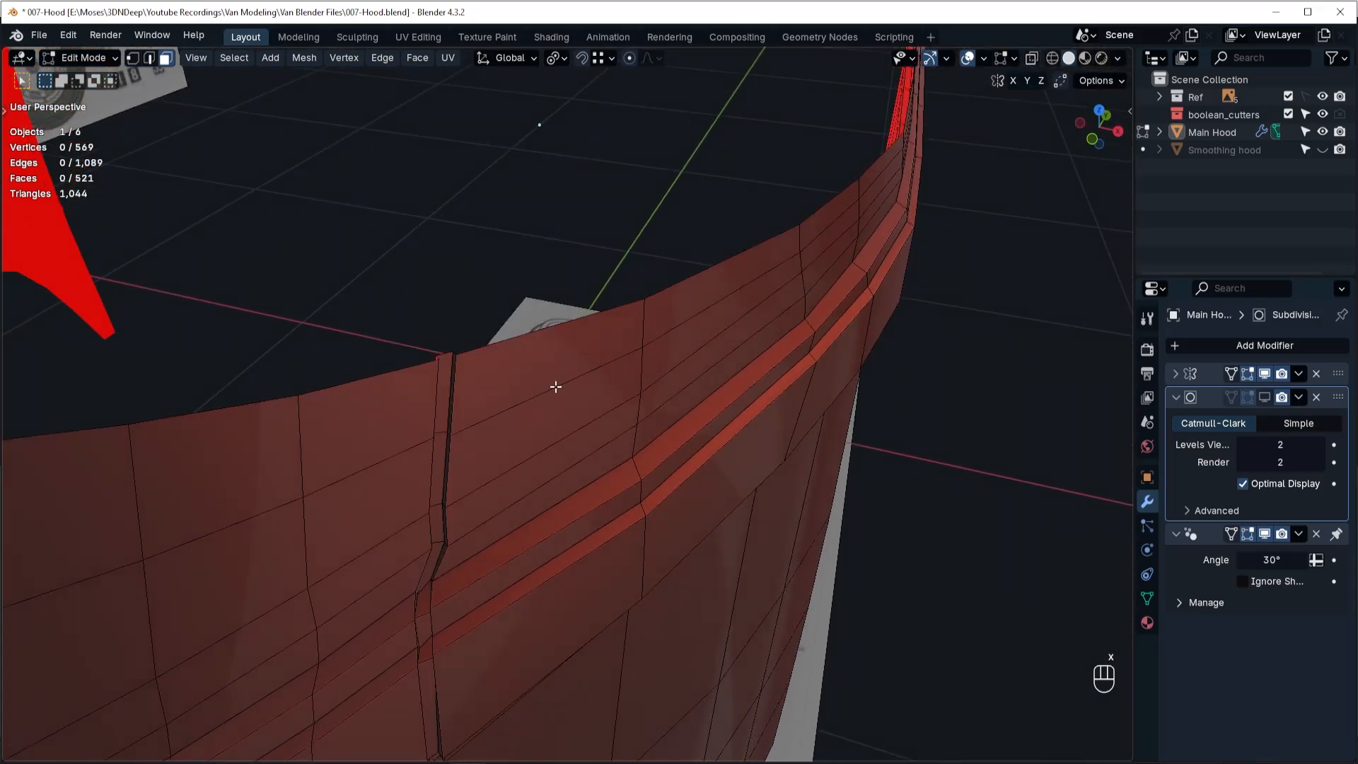
Return to Object Mode, turn on the subdivision modifier's viewport display and inspect the smoothed panel groove.
scroll(555, 385, "down", 4)
key("Tab")
left_click(559, 292)
scroll(690, 472, "down", 3)
middle_click_drag(691, 473, 617, 320)
left_click(1265, 397)
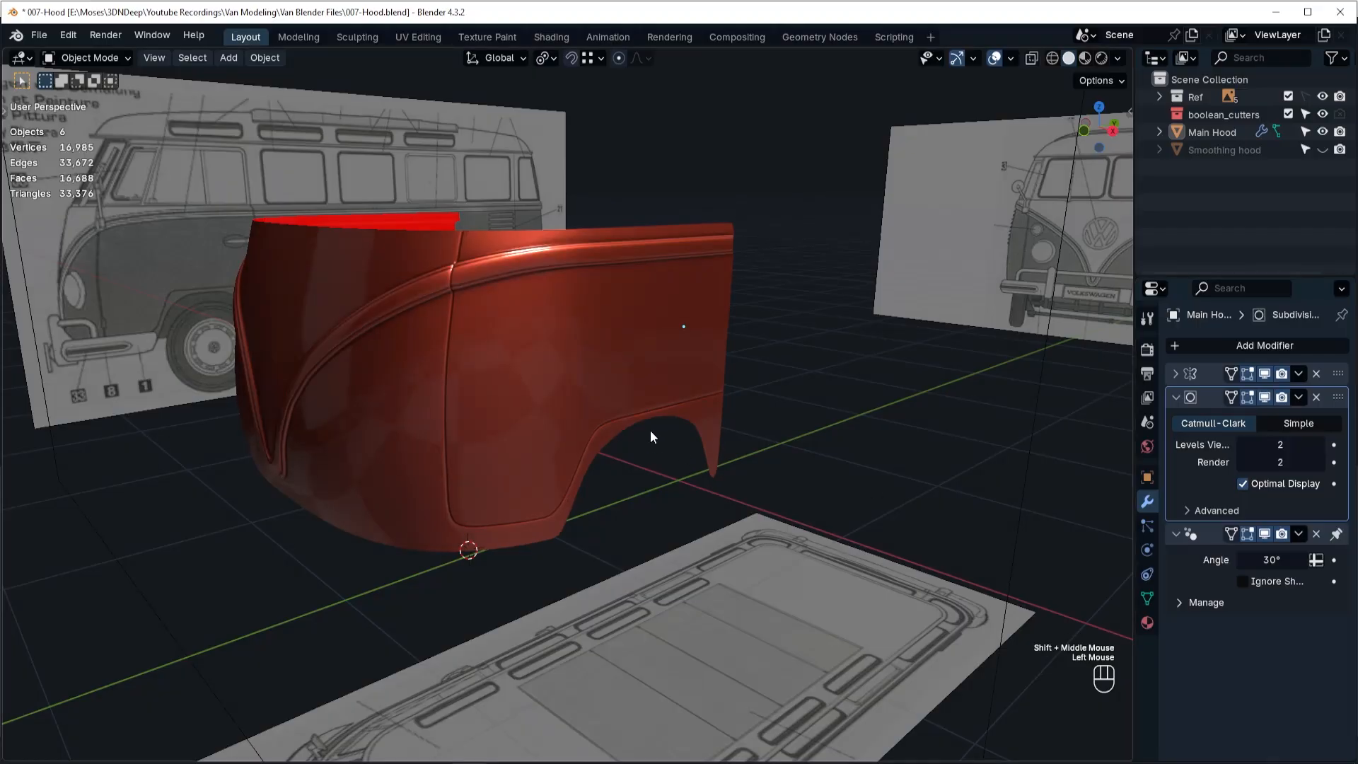
middle_click_drag(651, 430, 617, 414)
key("Tab")
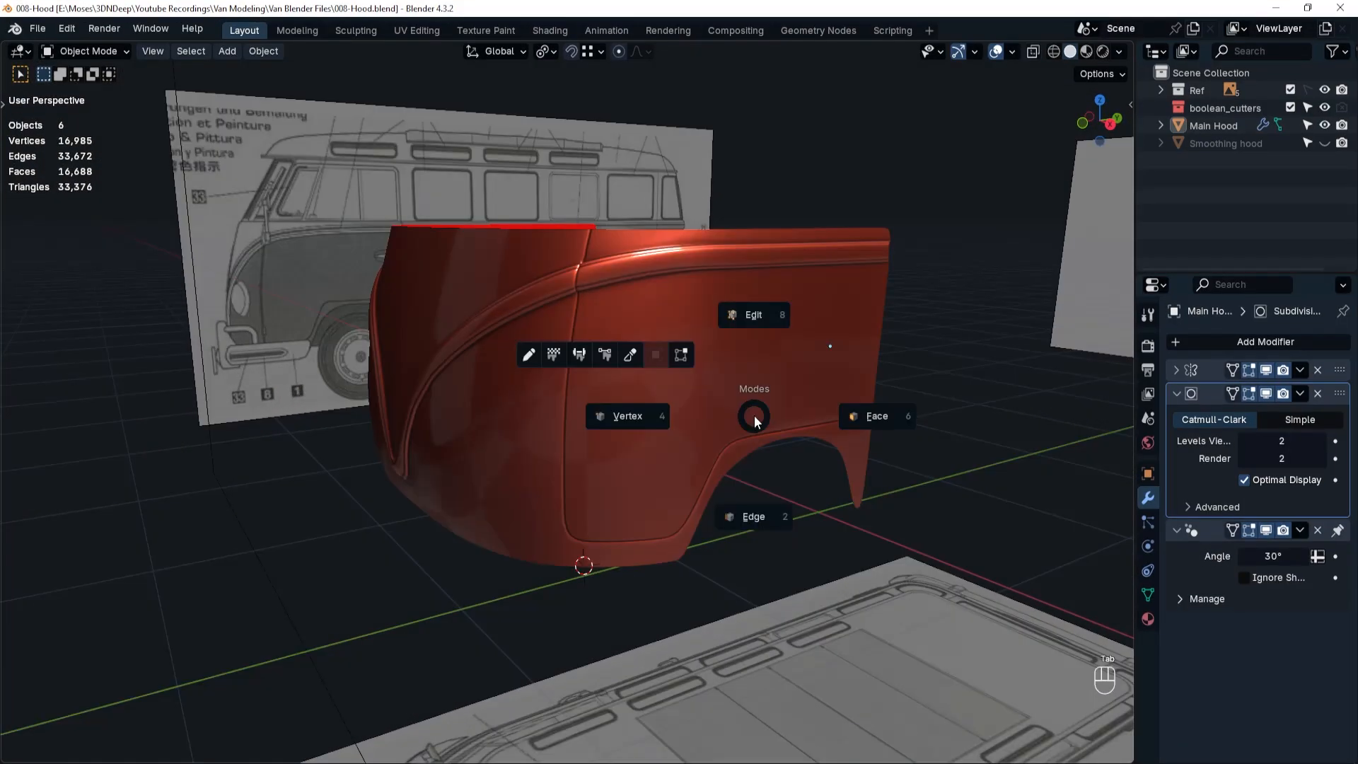
Flatten the hood's rear door-edge loop by scaling it to 0 along Y, using the right view in wireframe.
key("Escape")
key("grave")
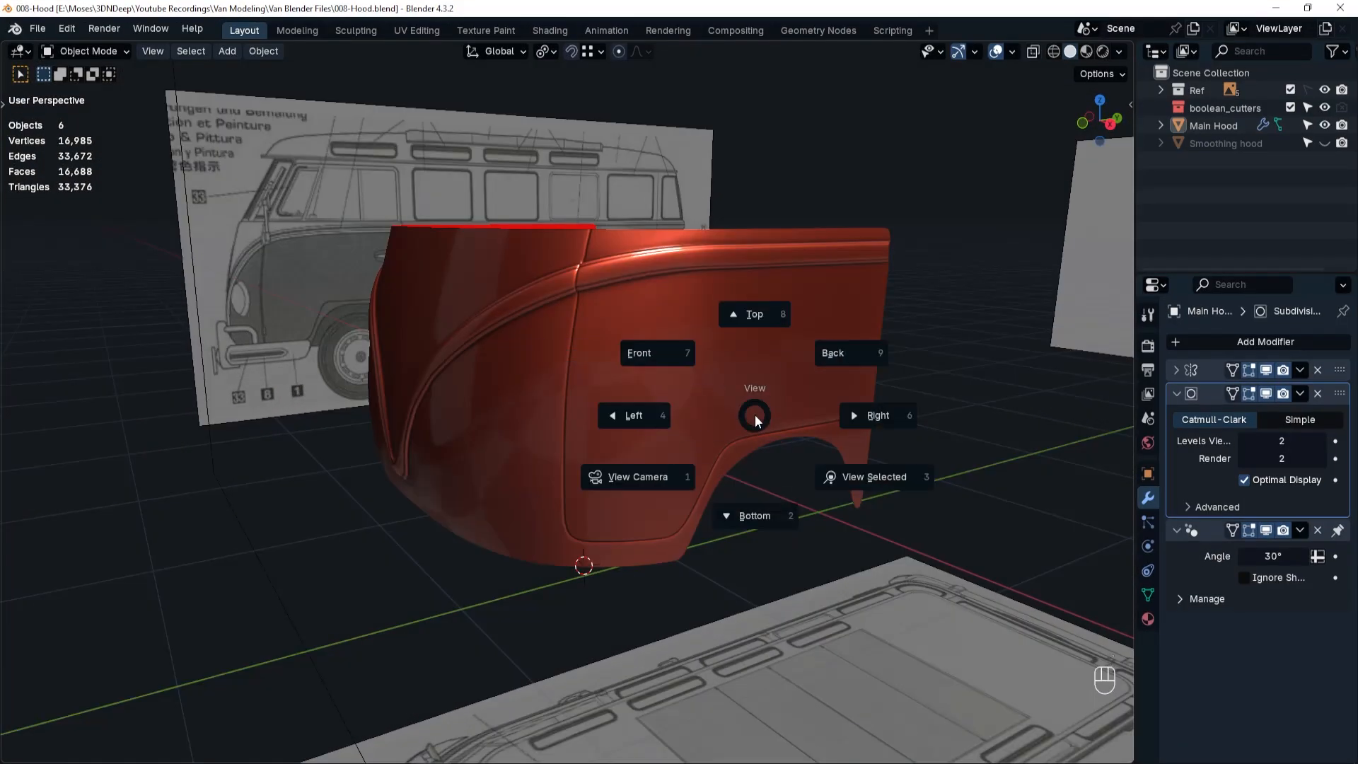
left_click(864, 417)
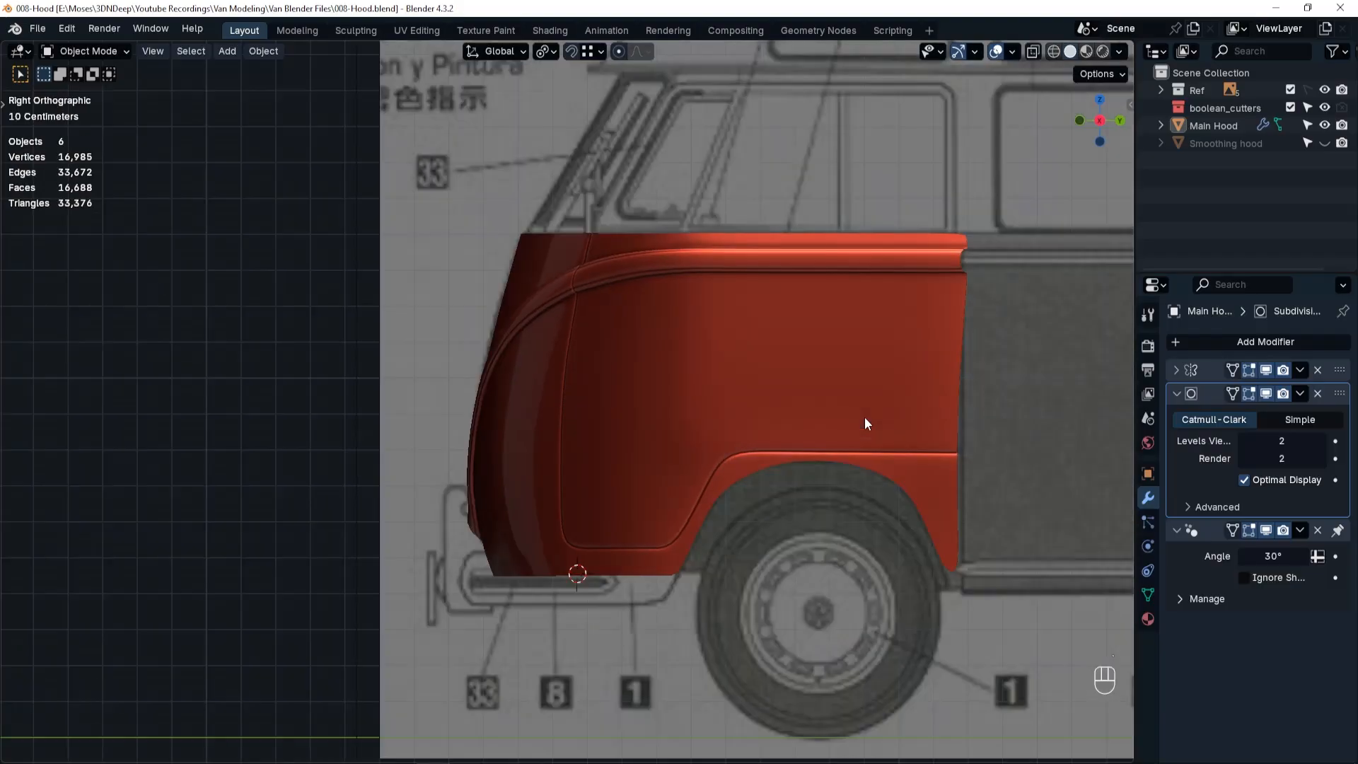
key("shift+z")
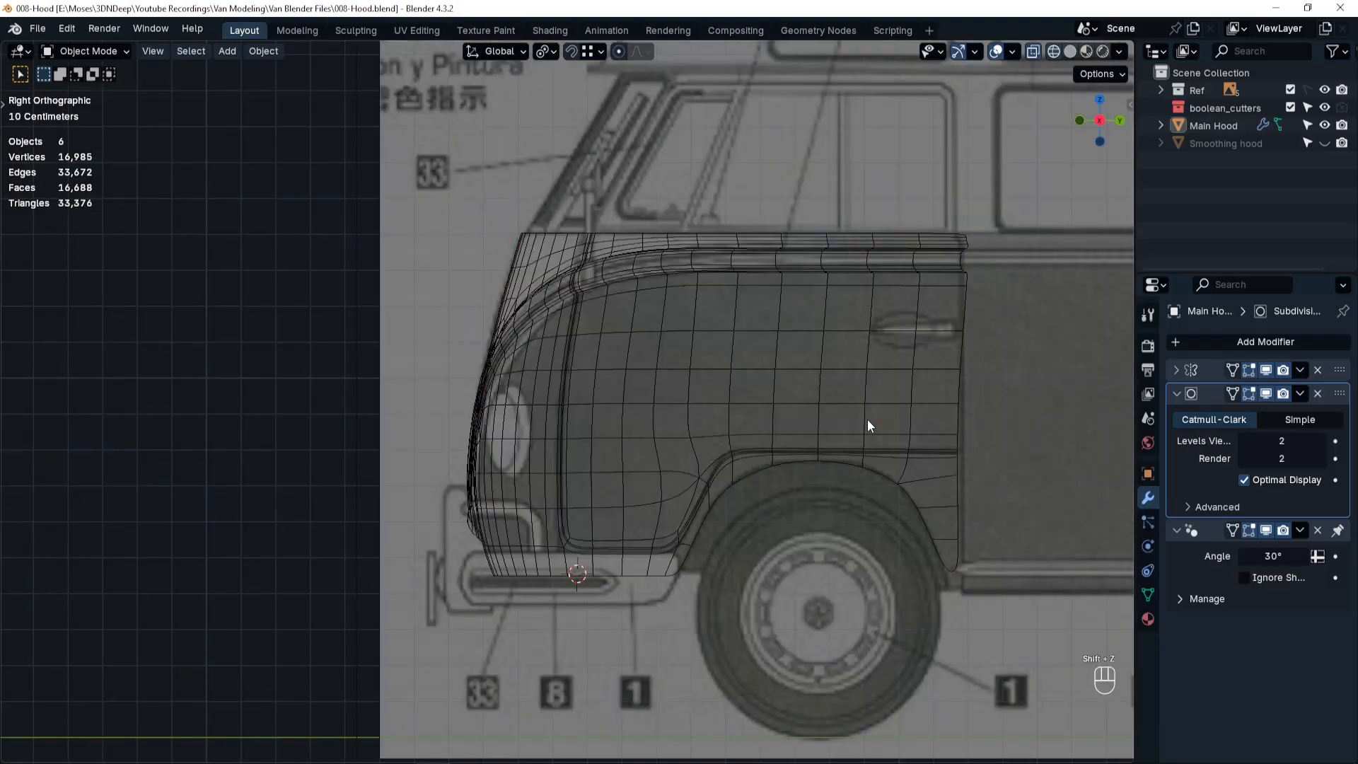
key("Tab")
left_click(889, 520)
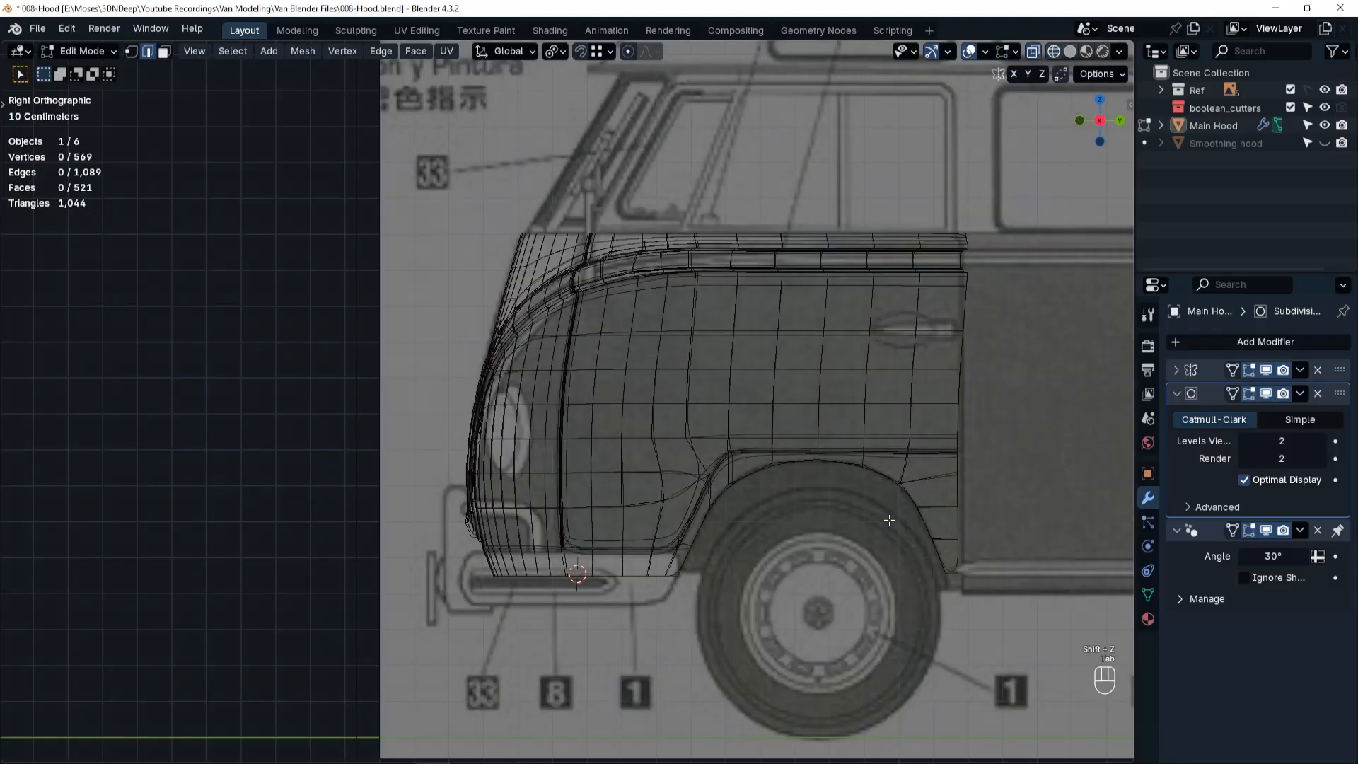
left_click(957, 492, "alt")
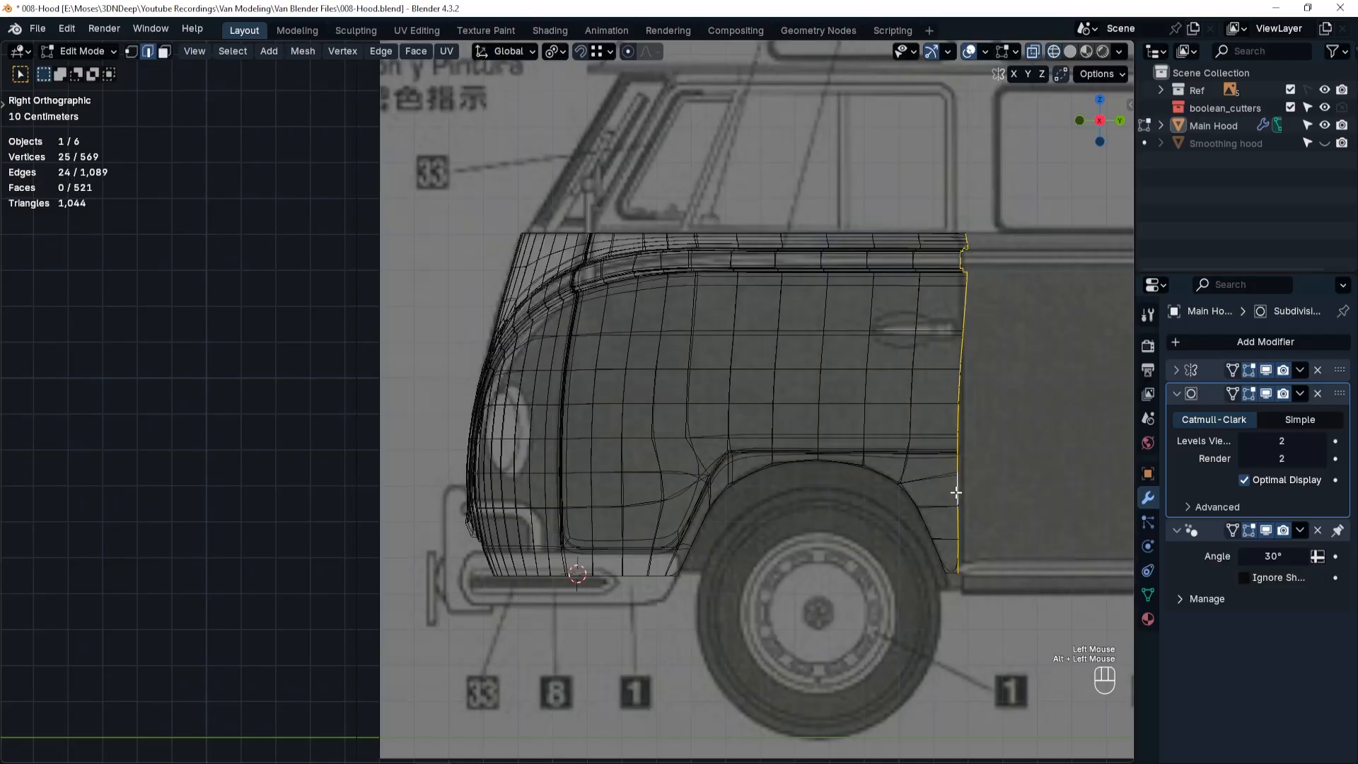
key("s")
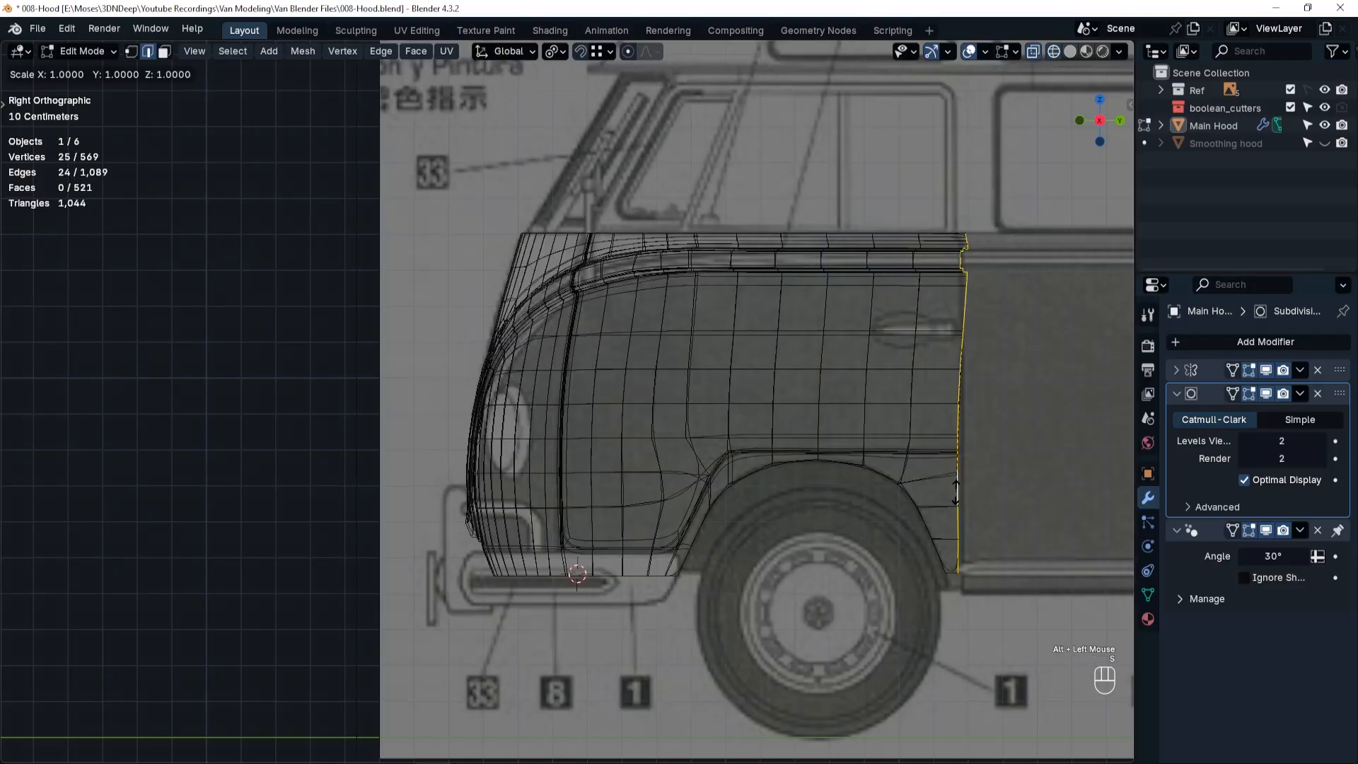
key("y")
key("KP_0")
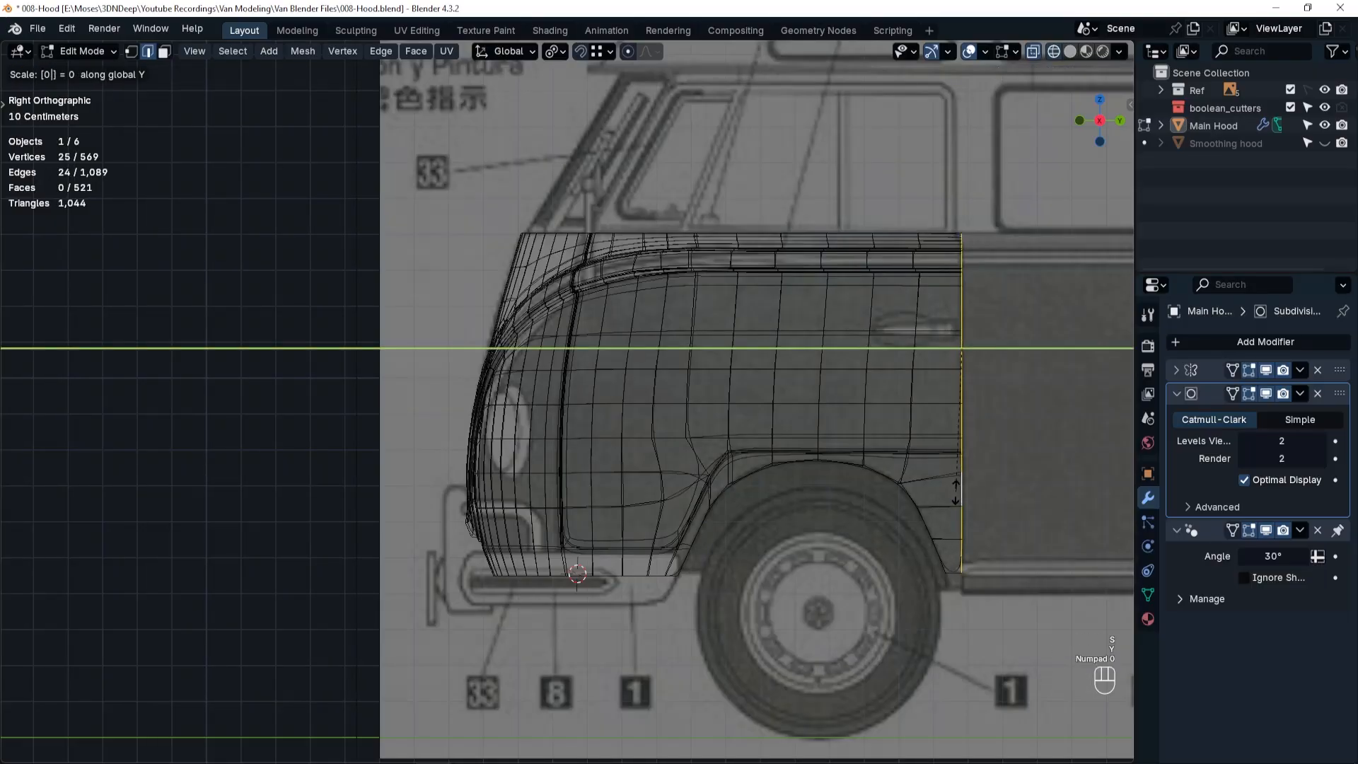
key("Return")
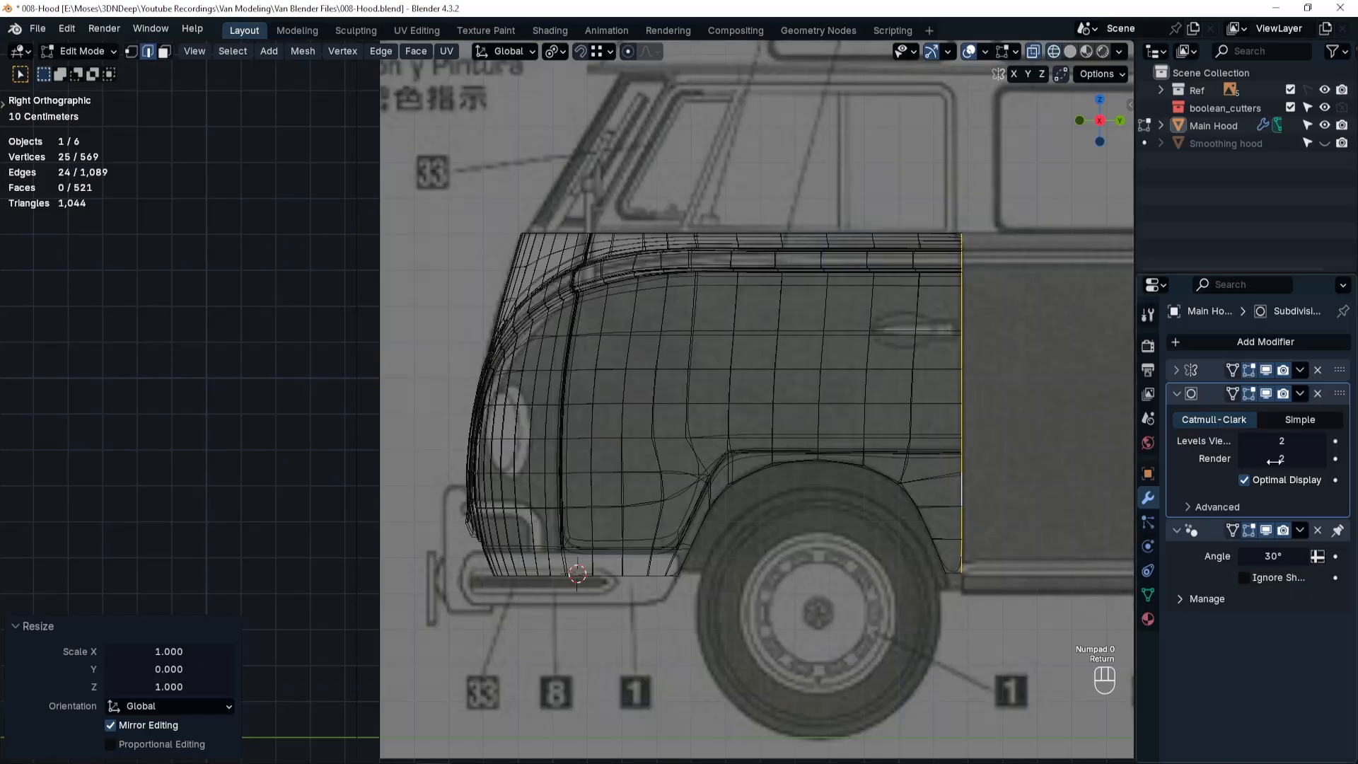
With the subdivision display off, extrude the short bottom edge behind the wheel arch about 0.043 m down along Z.
left_click(1266, 394)
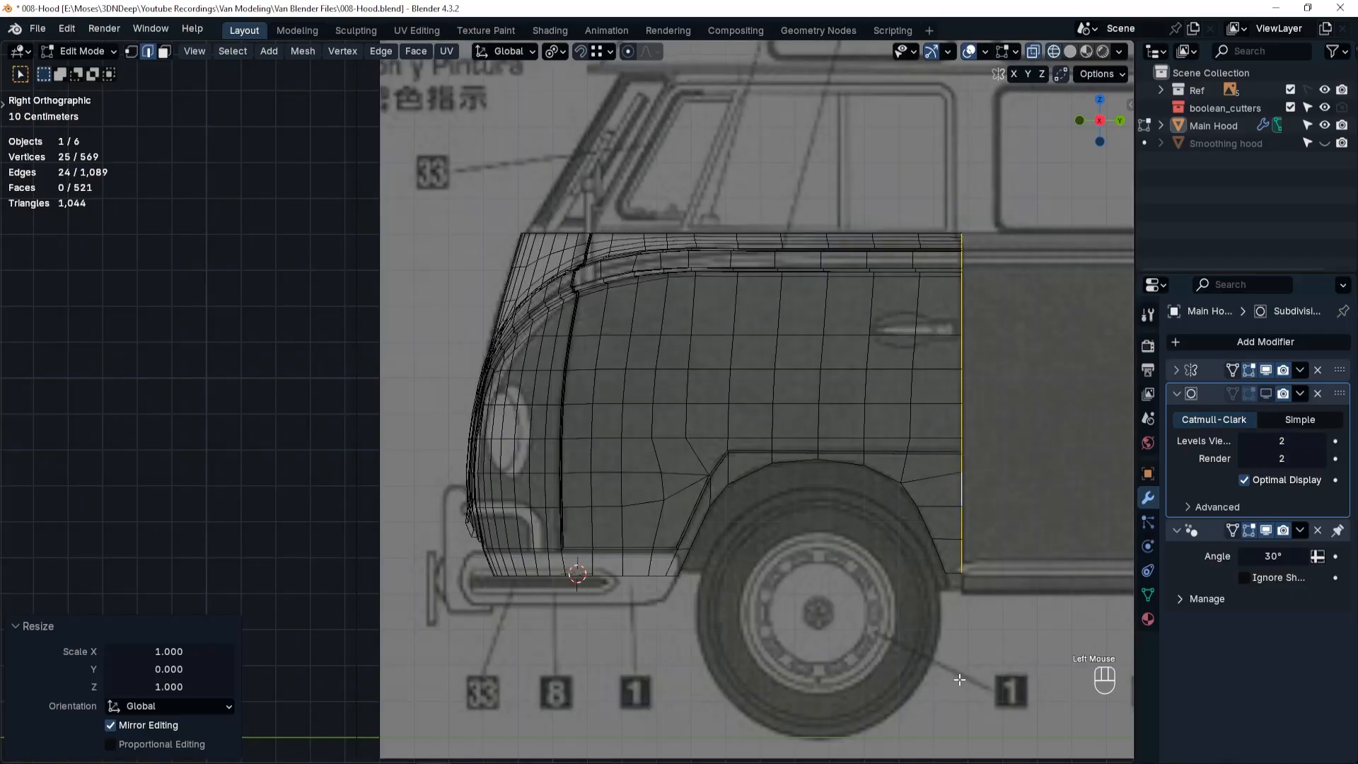
left_click(954, 572)
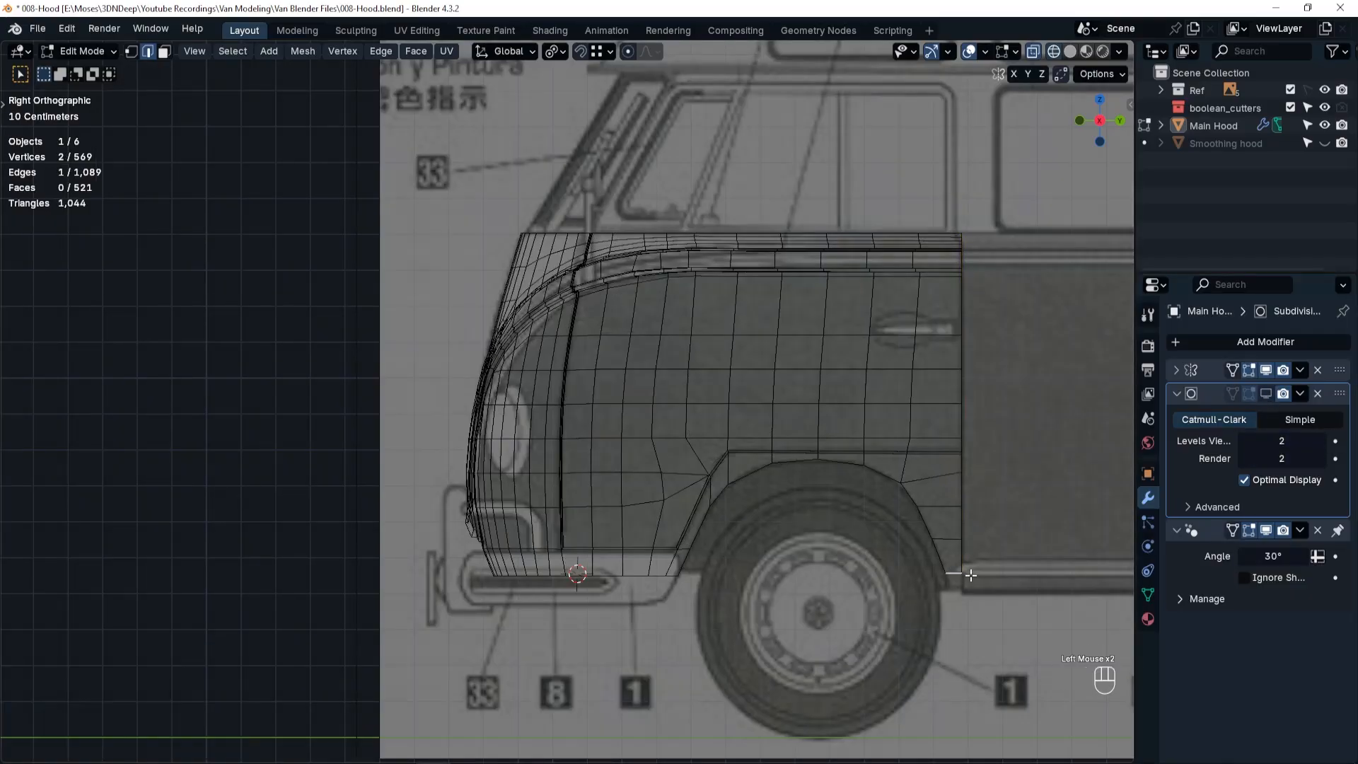
middle_click_drag(970, 575, 810, 455, "ctrl")
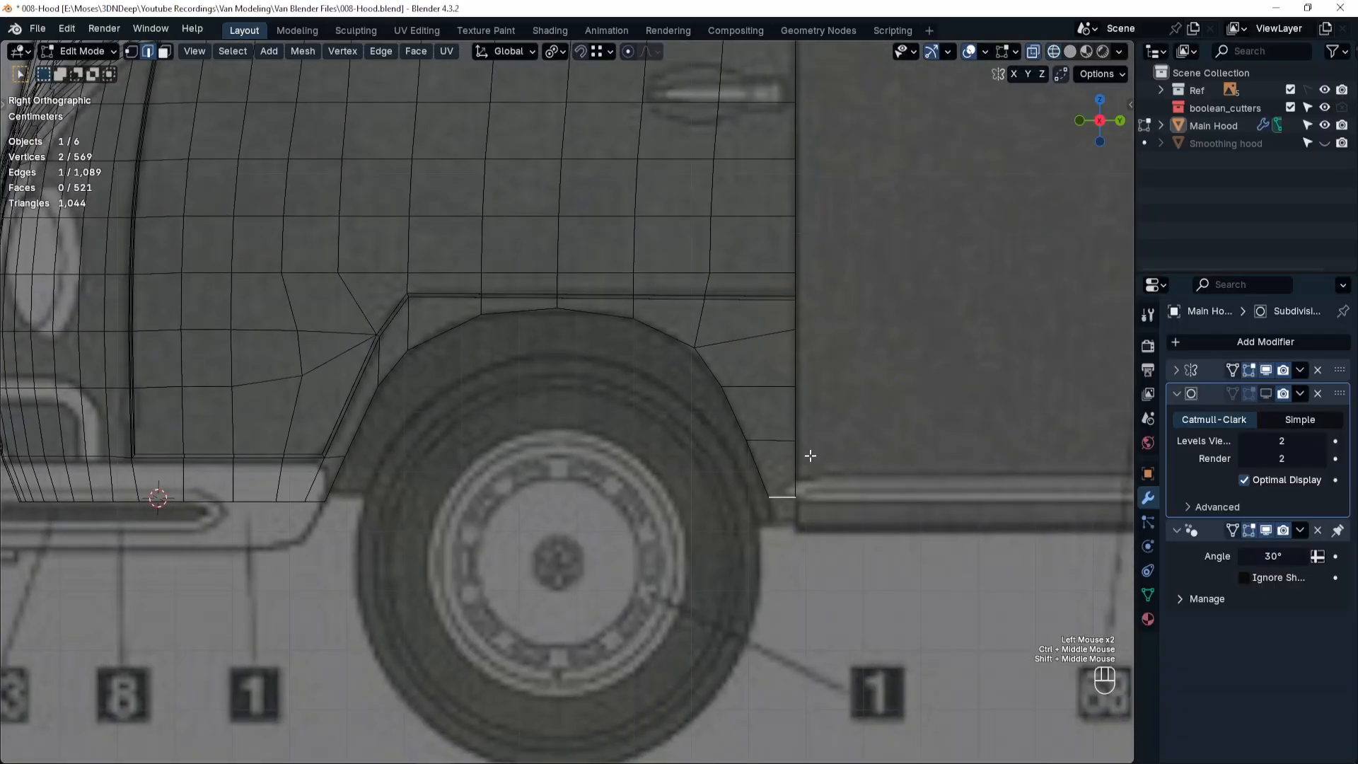
key("e")
key("z")
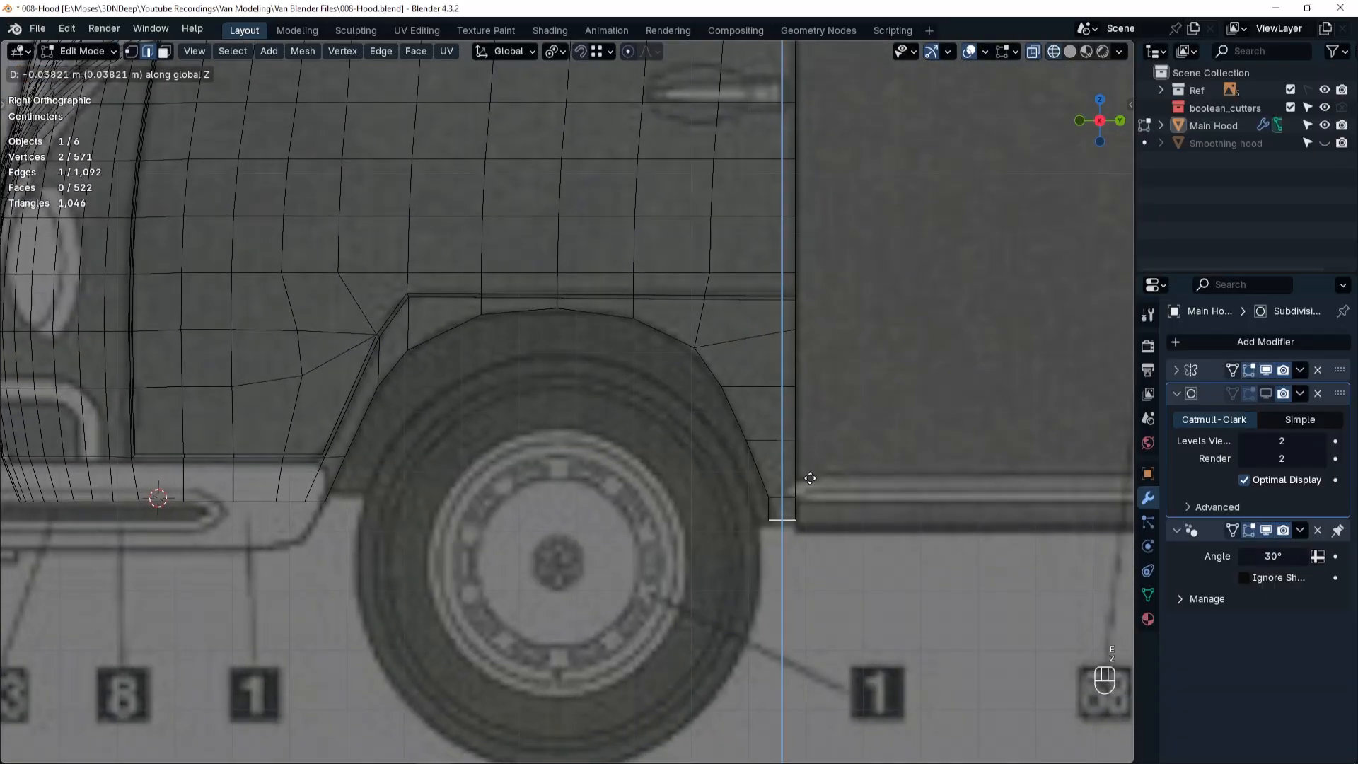
left_click(813, 481)
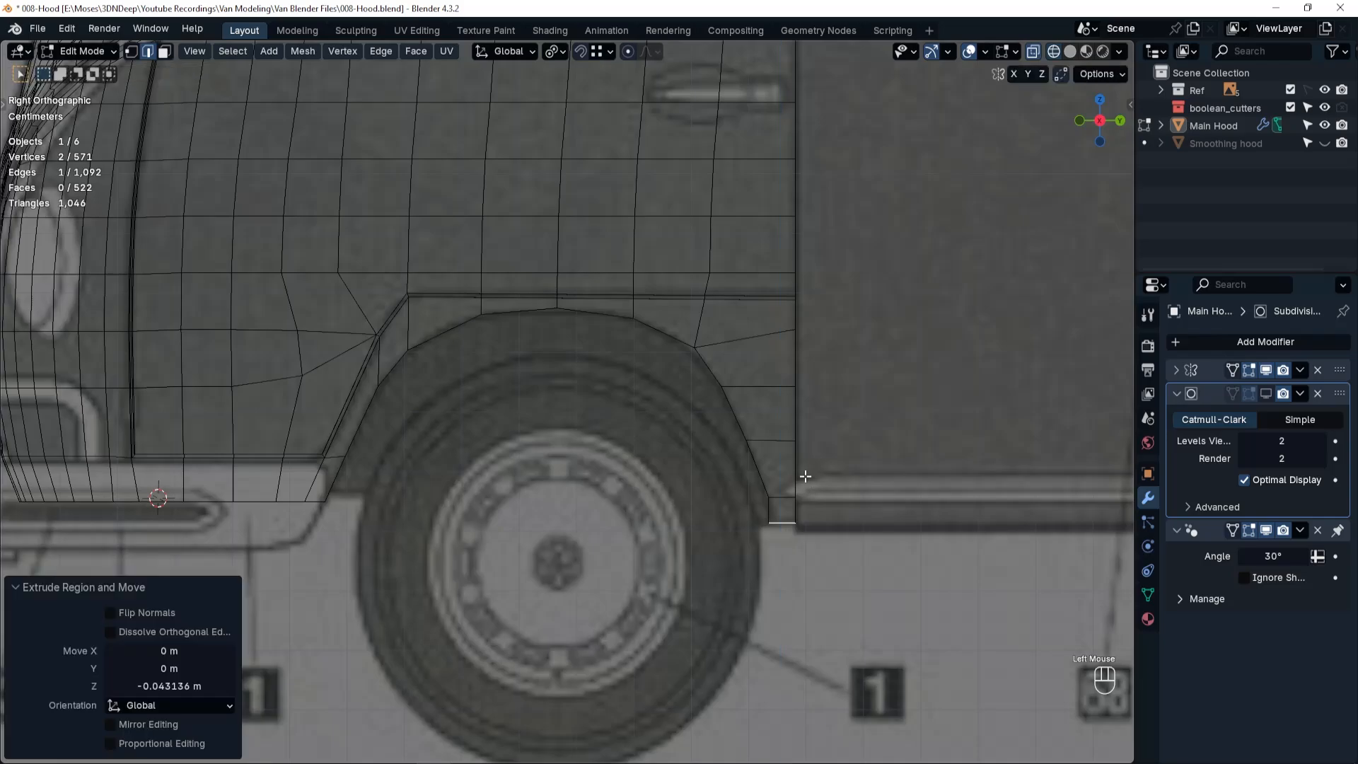
Extrude the complete rear door-edge loop inward along X by about 0.018 m to form a thin return flange.
scroll(777, 422, "down", 1)
middle_click_drag(778, 399, 762, 545, "shift")
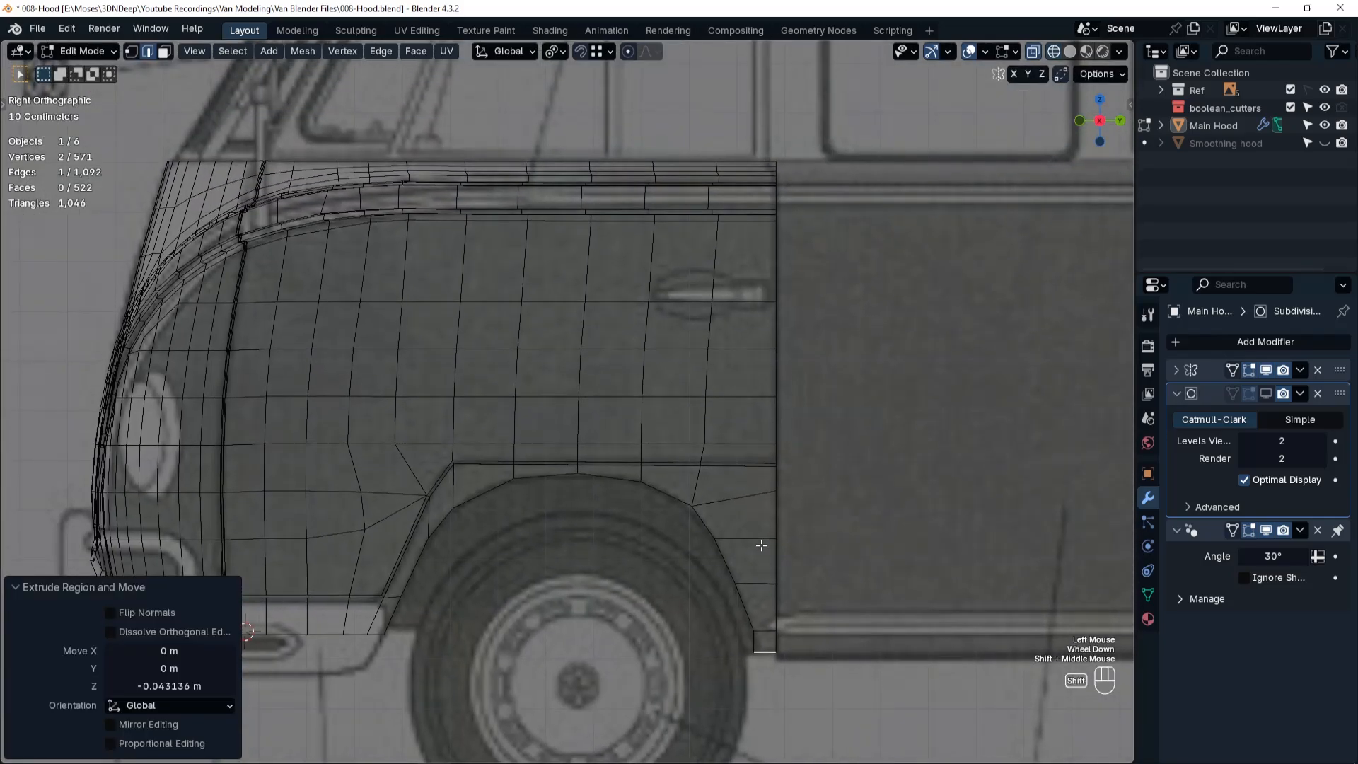
left_click(776, 378, "alt")
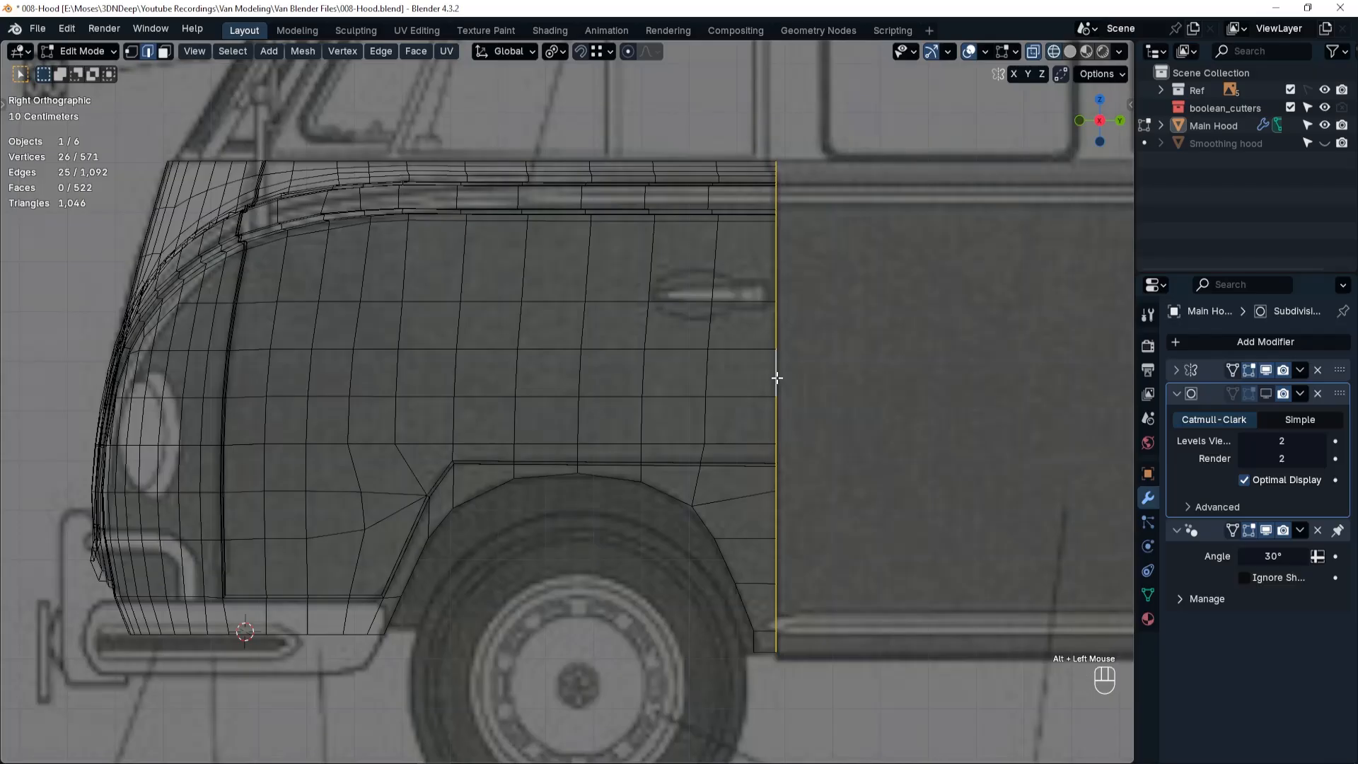
middle_click_drag(777, 376, 761, 382)
key("shift+z")
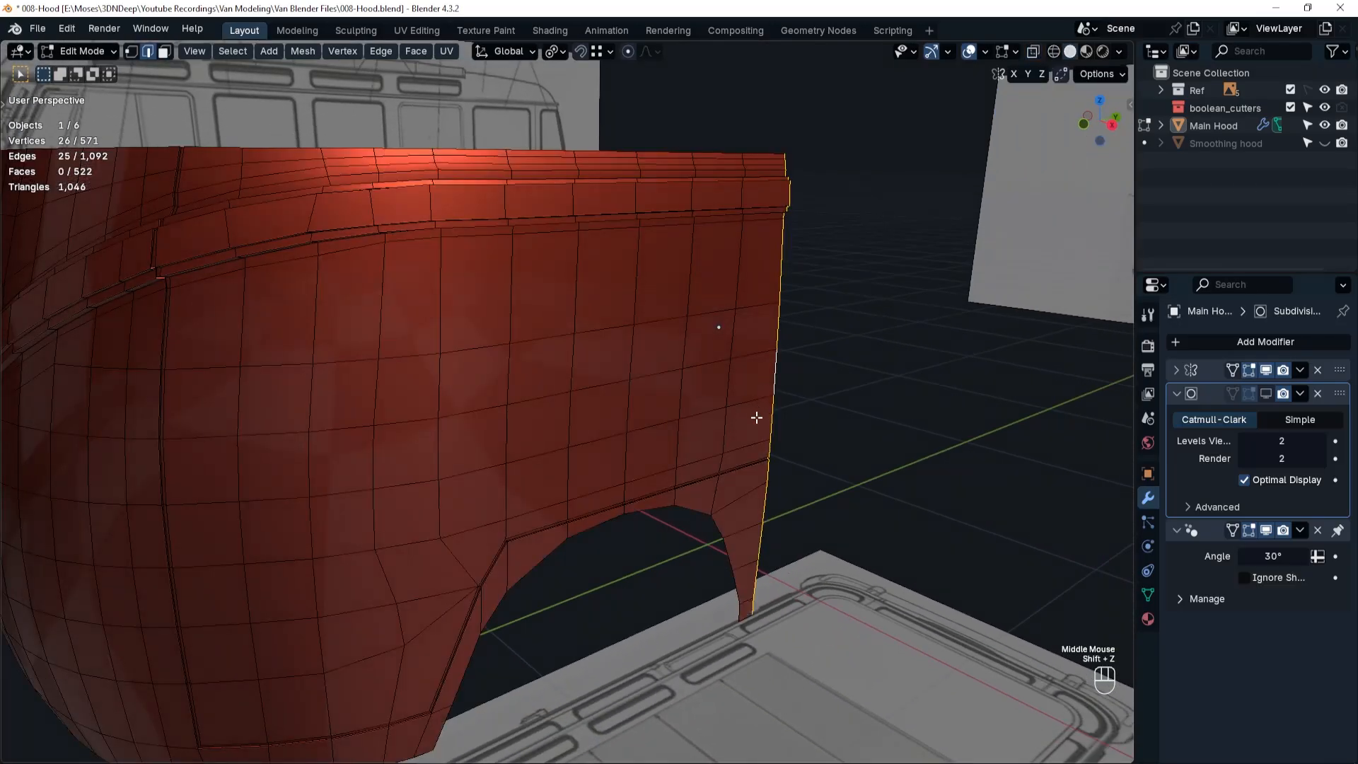
middle_click_drag(737, 412, 690, 400)
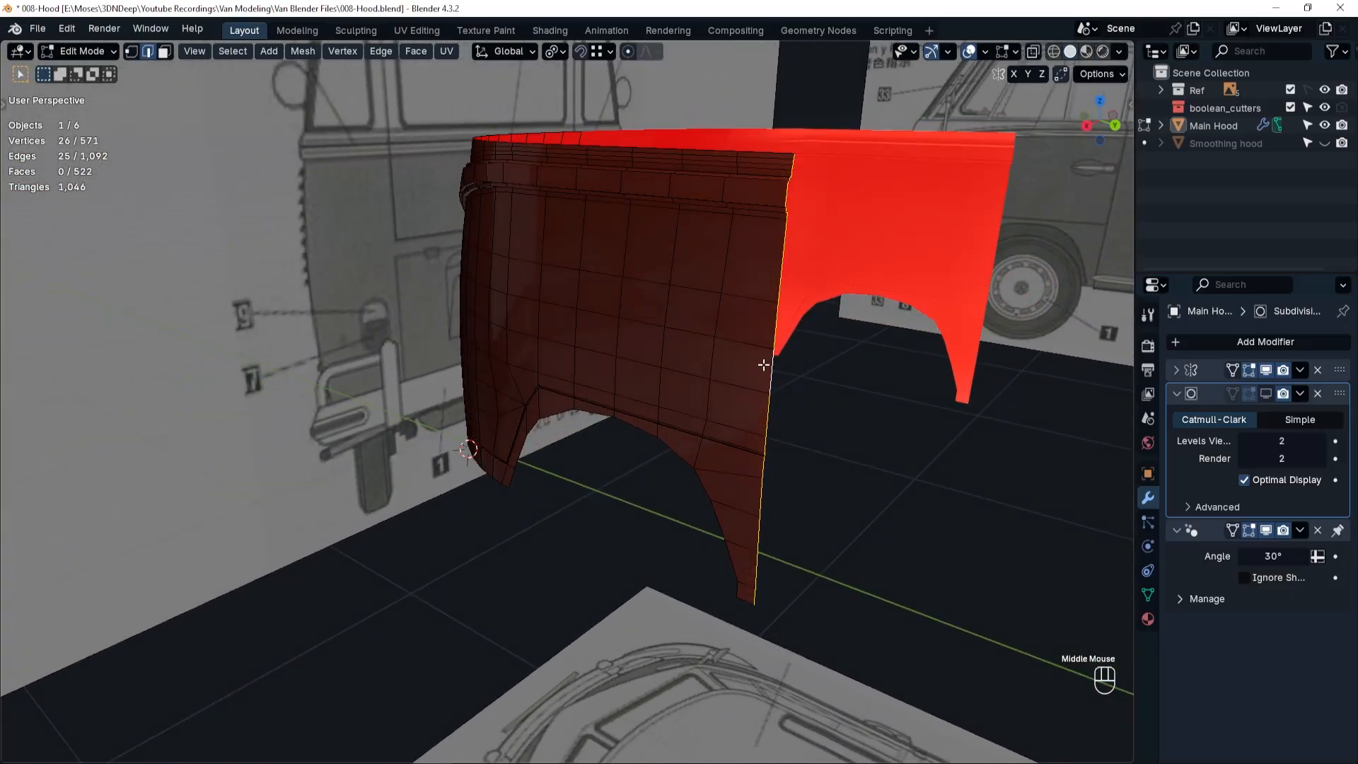
key("e")
key("x")
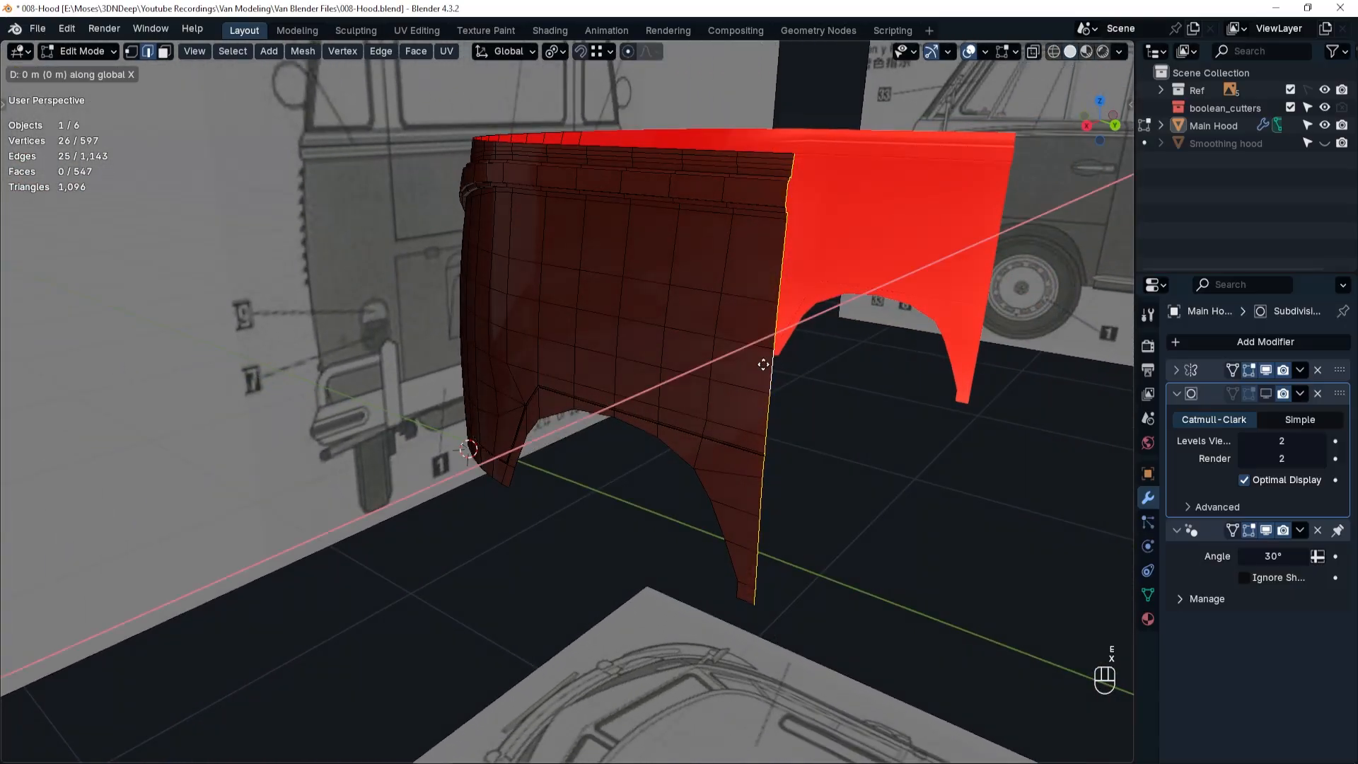
left_click(802, 355, "shift")
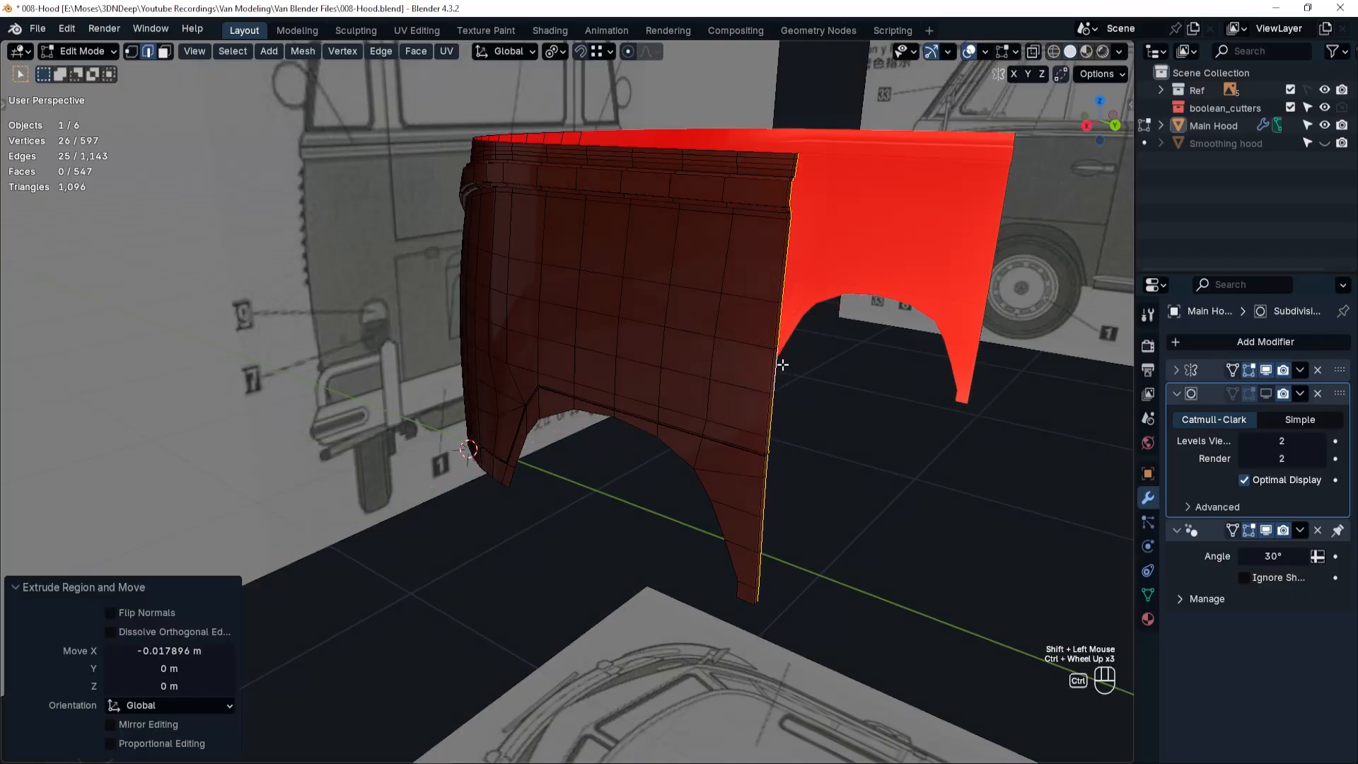
Turn the subdivision display back on and add one loop cut along the new flange, slid to a factor of -0.098.
scroll(780, 366, "up", 3, "ctrl")
middle_click_drag(779, 365, 716, 464, "ctrl")
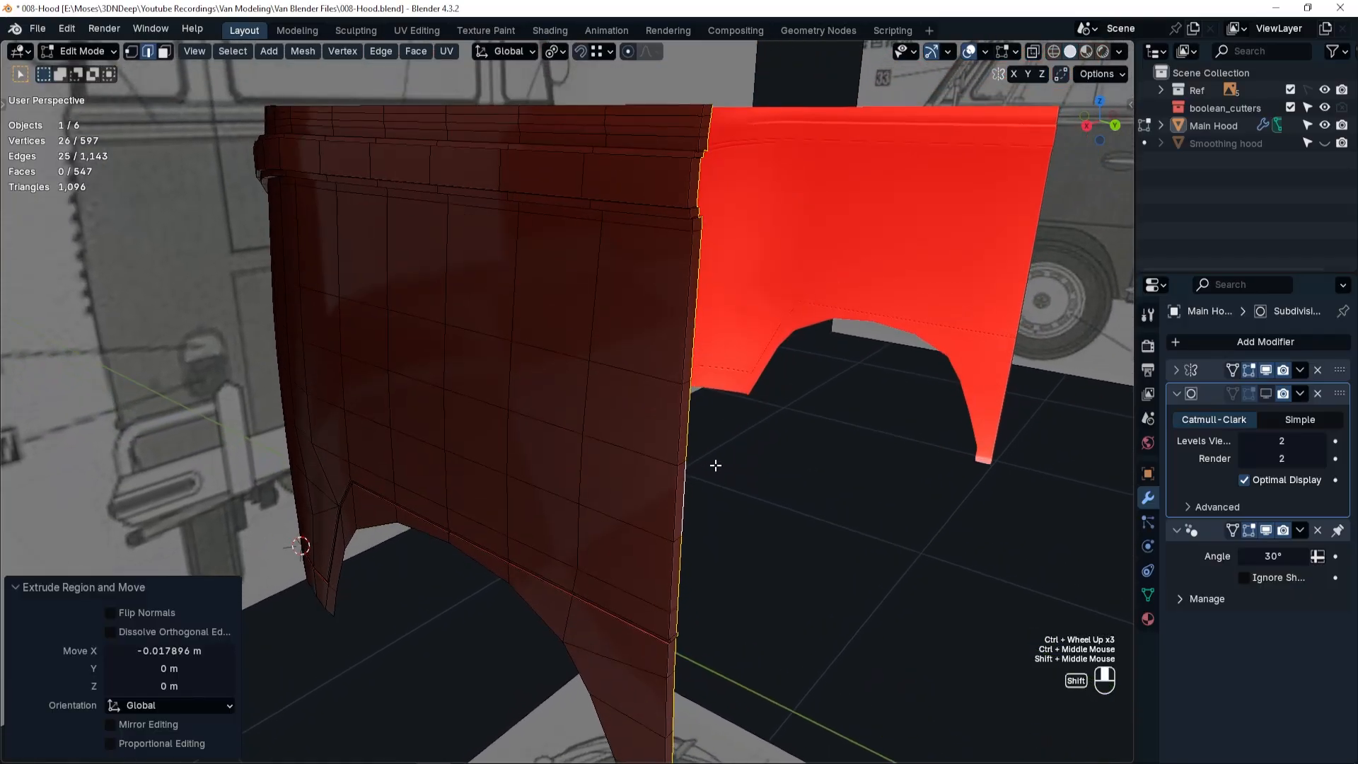
left_click(1267, 394)
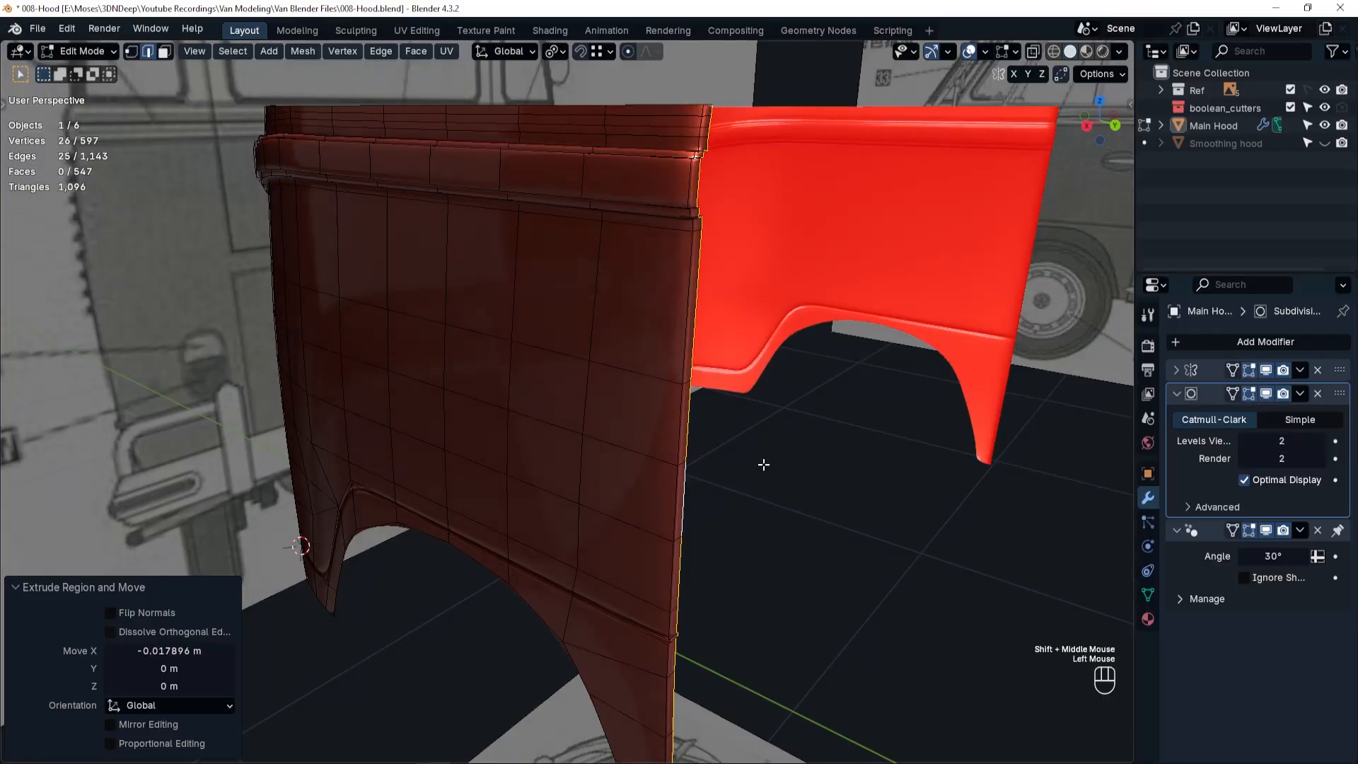
scroll(690, 435, "up", 2)
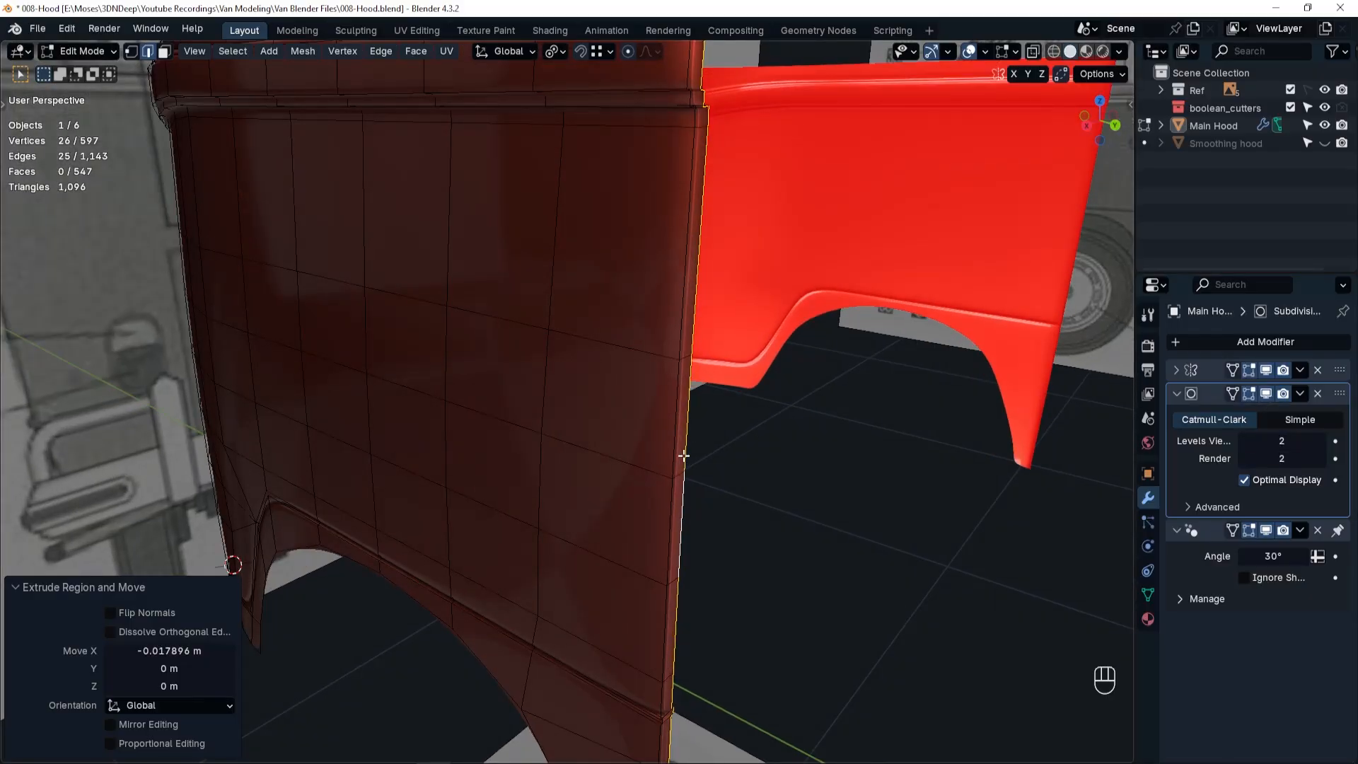
key("ctrl")
key("ctrl+r")
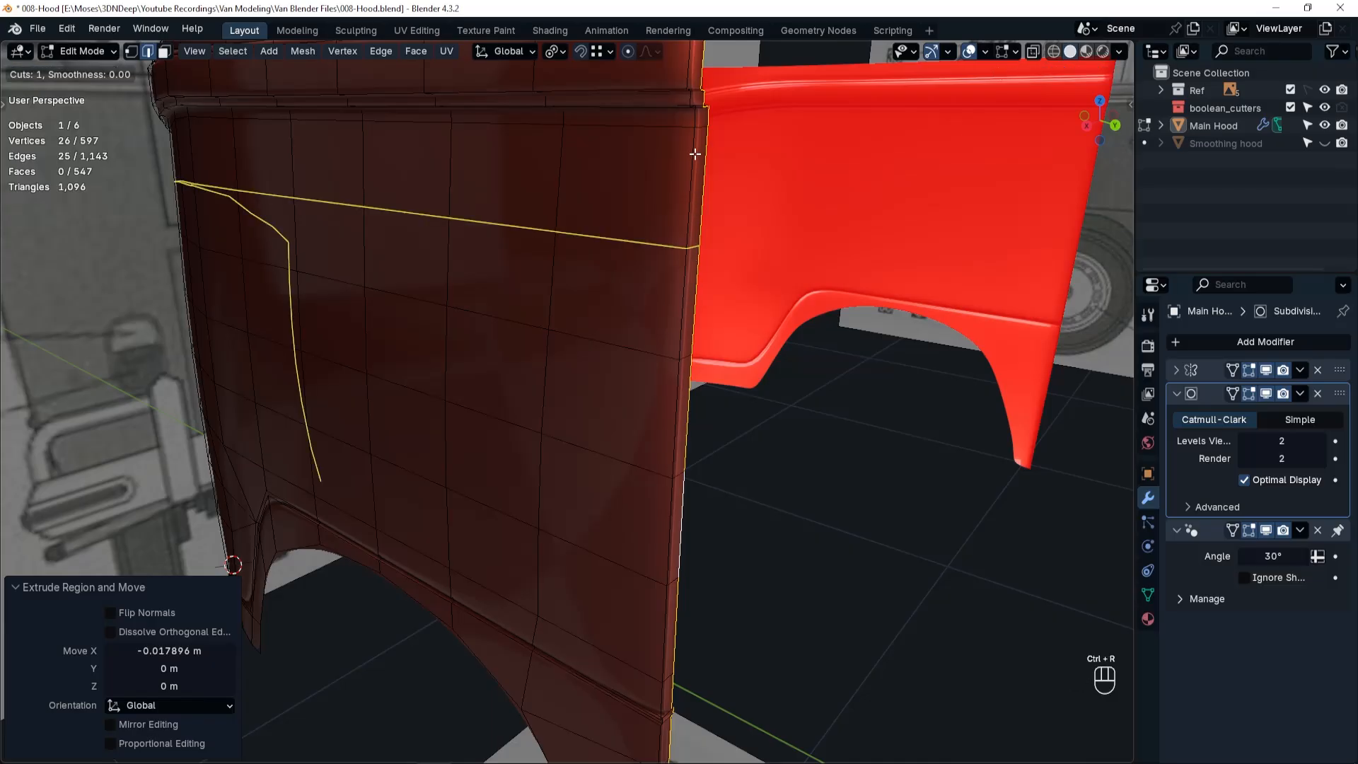
left_click(698, 108)
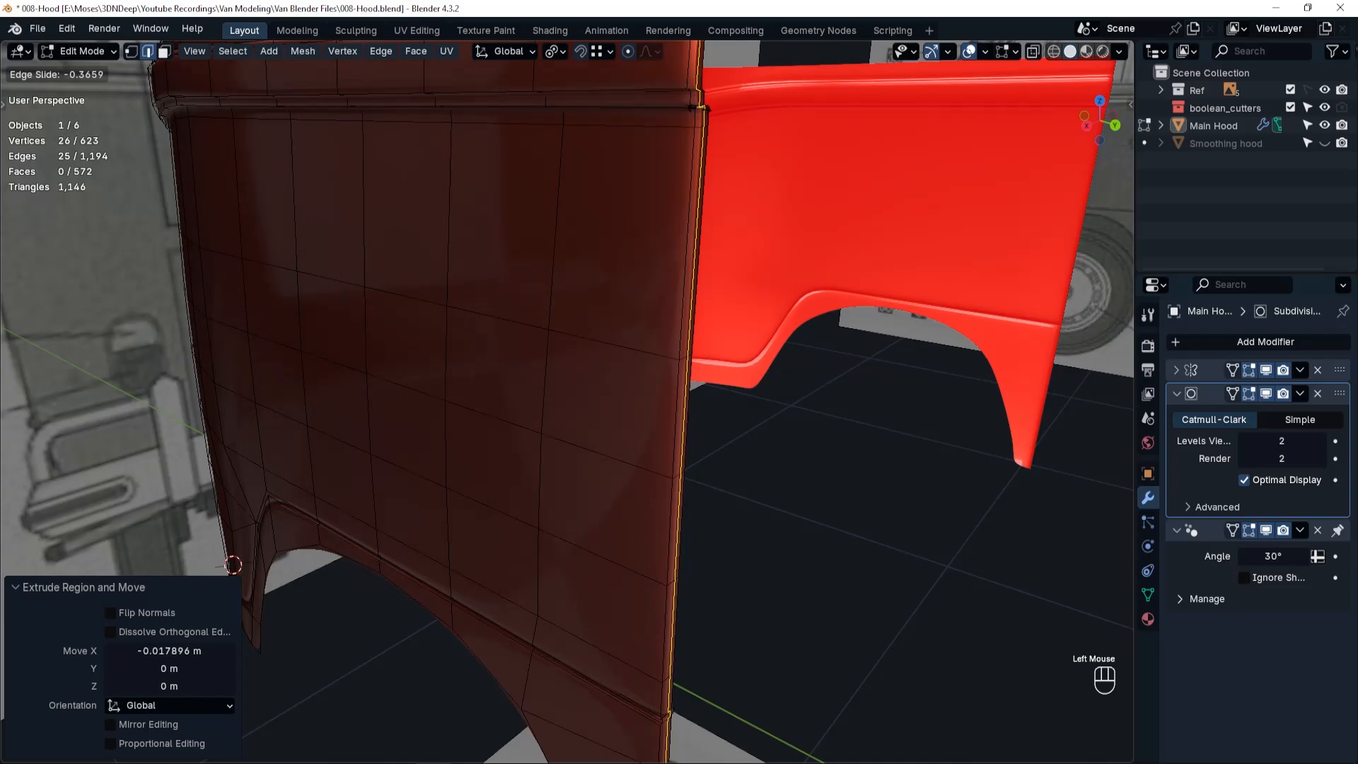
left_click(694, 110)
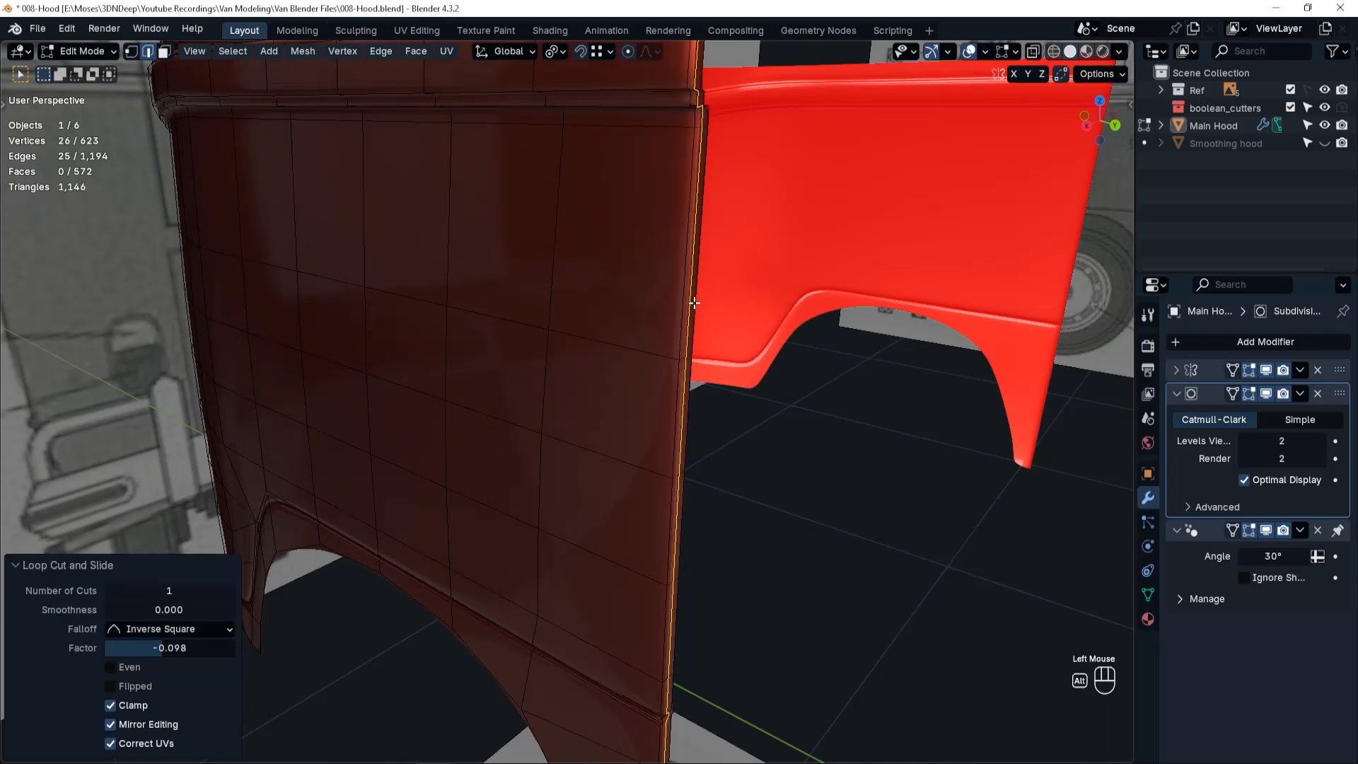
Examine the flange around the groove's end and compare the door seam with the side blueprint, hiding Main Hood temporarily.
left_click(690, 425, "alt")
middle_click_drag(679, 569, 480, 398, "shift")
scroll(646, 479, "up", 2, "ctrl")
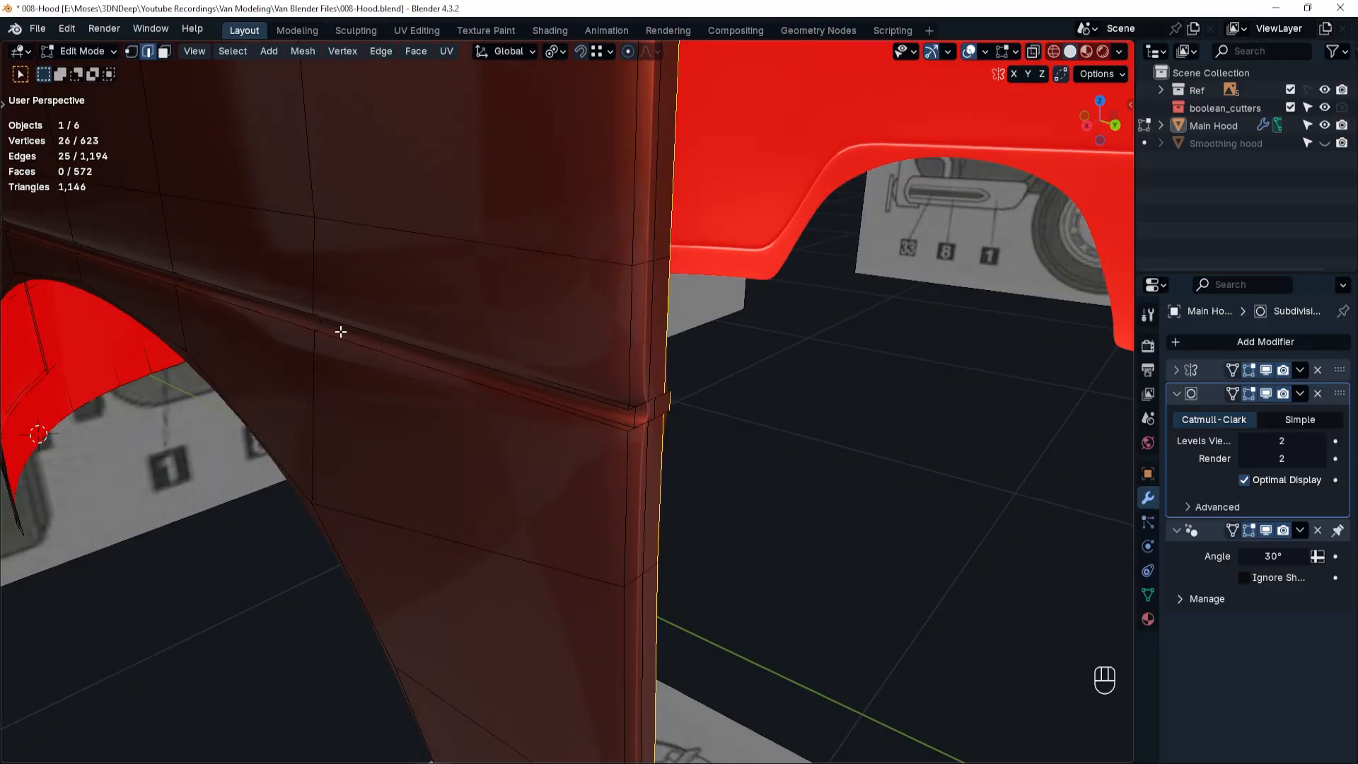
key("grave")
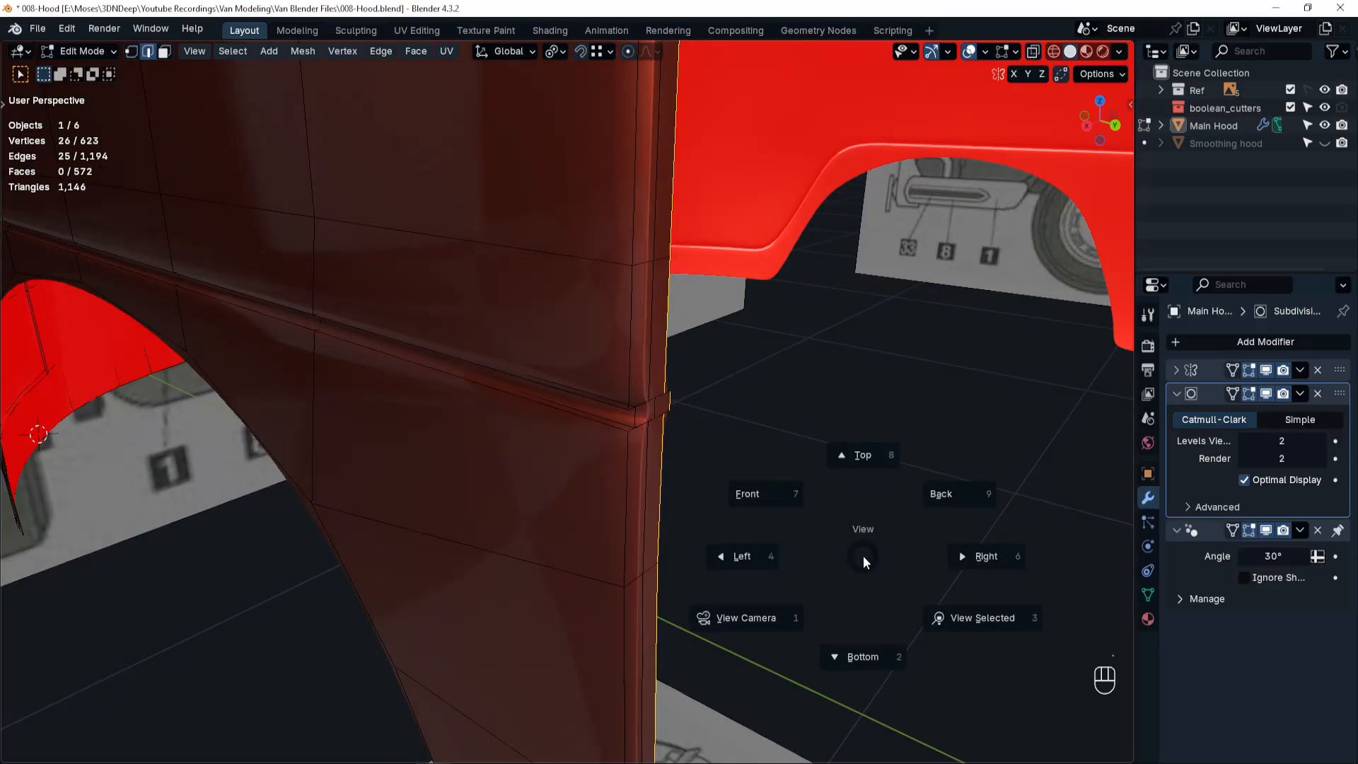
left_click(960, 557)
key("shift+z")
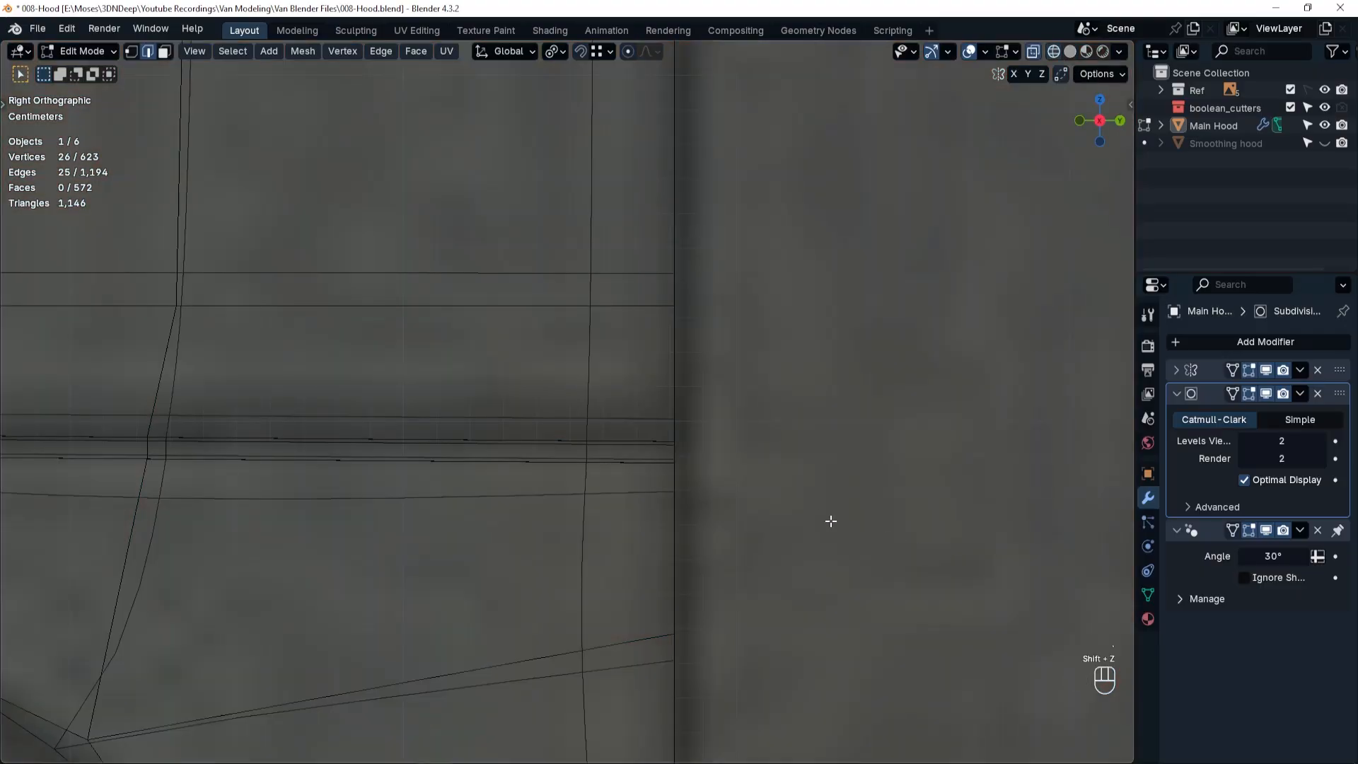
scroll(820, 518, "down", 3)
scroll(820, 518, "down", 5)
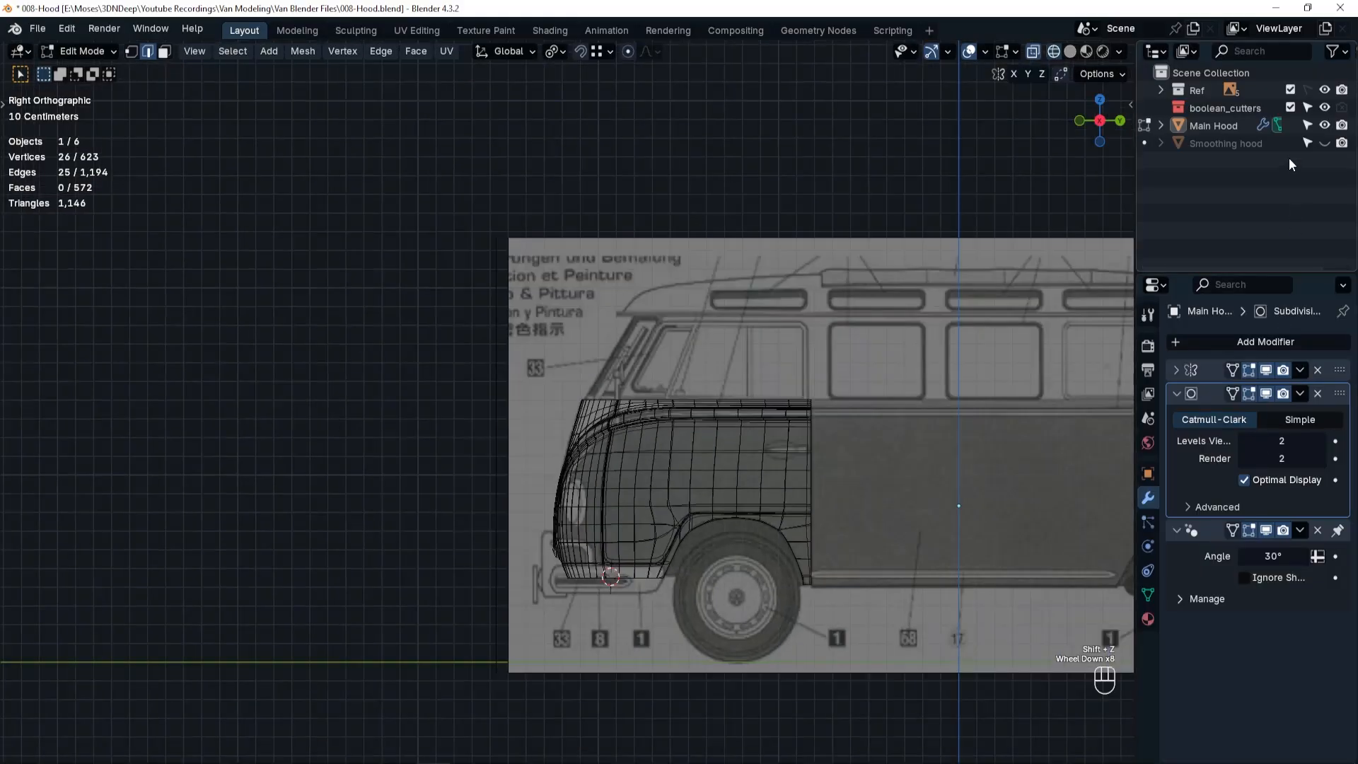
left_click(1325, 125)
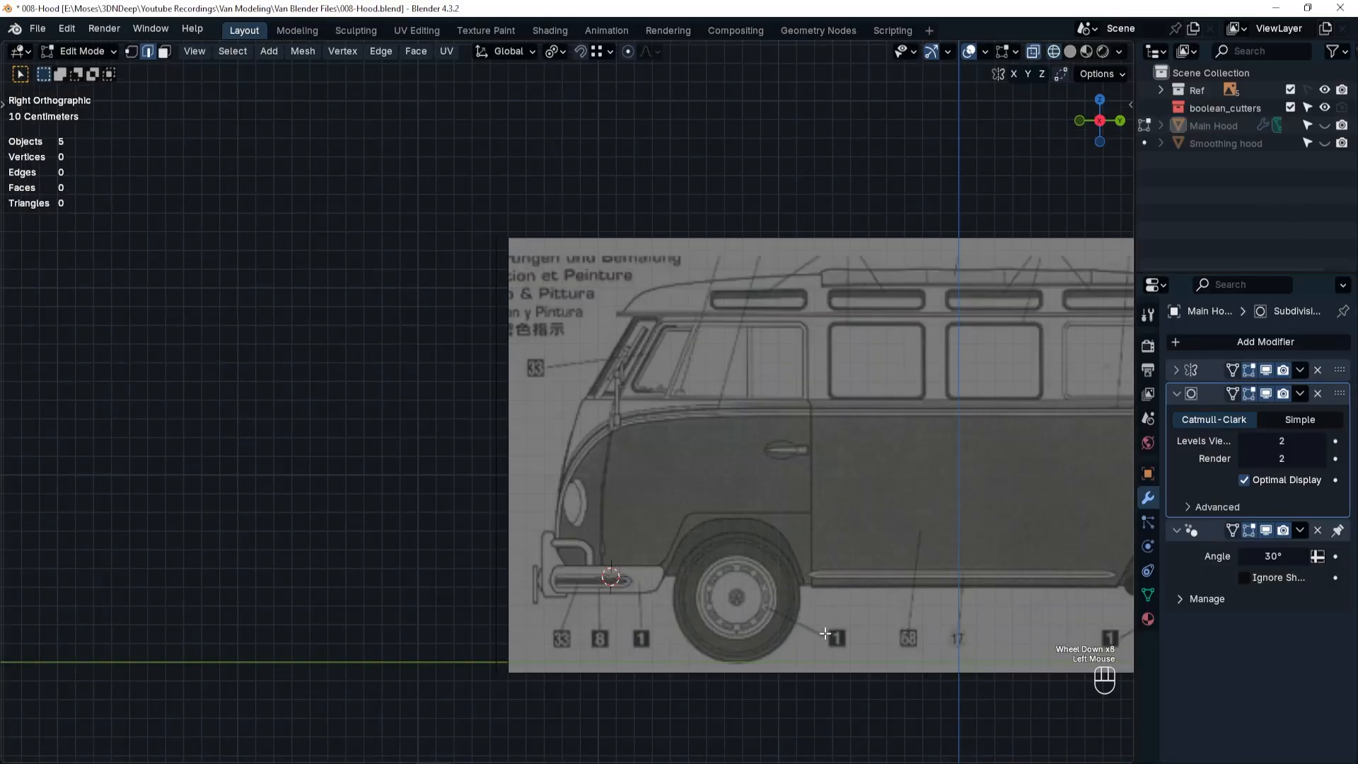
middle_click_drag(817, 593, 740, 590, "shift")
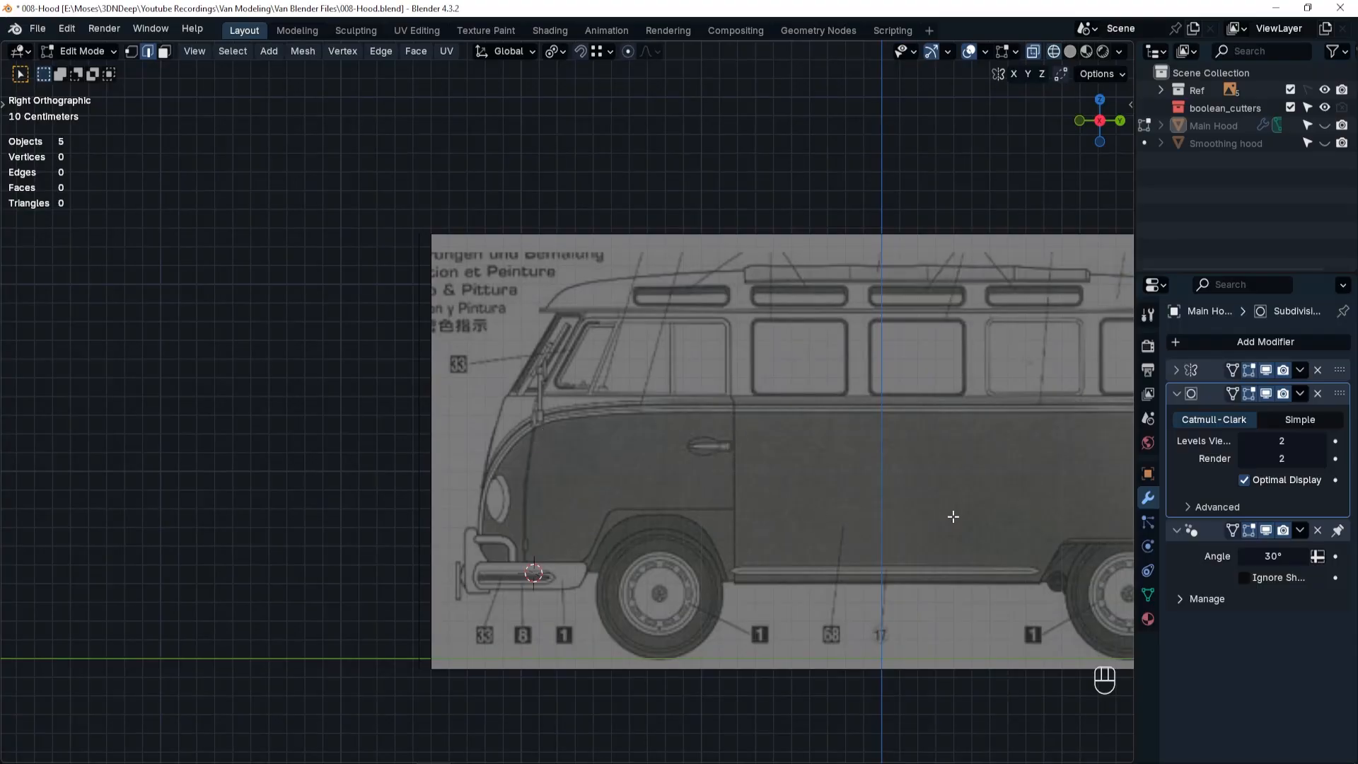
left_click(1325, 126)
In vertex mode, merge the upper protruding vertex of the door-edge flange at the groove's end into its neighbour using At Last.
mouse_move(673, 479)
middle_mouse_down()
mouse_move(683, 517)
mouse_move(778, 410)
mouse_move(719, 471)
mouse_move(664, 479)
middle_mouse_up()
key("shift+z")
scroll(728, 431, "up", 4)
middle_click_drag(794, 452, 625, 443, "shift")
middle_click_drag(680, 548, 707, 527, "ctrl")
key("Tab")
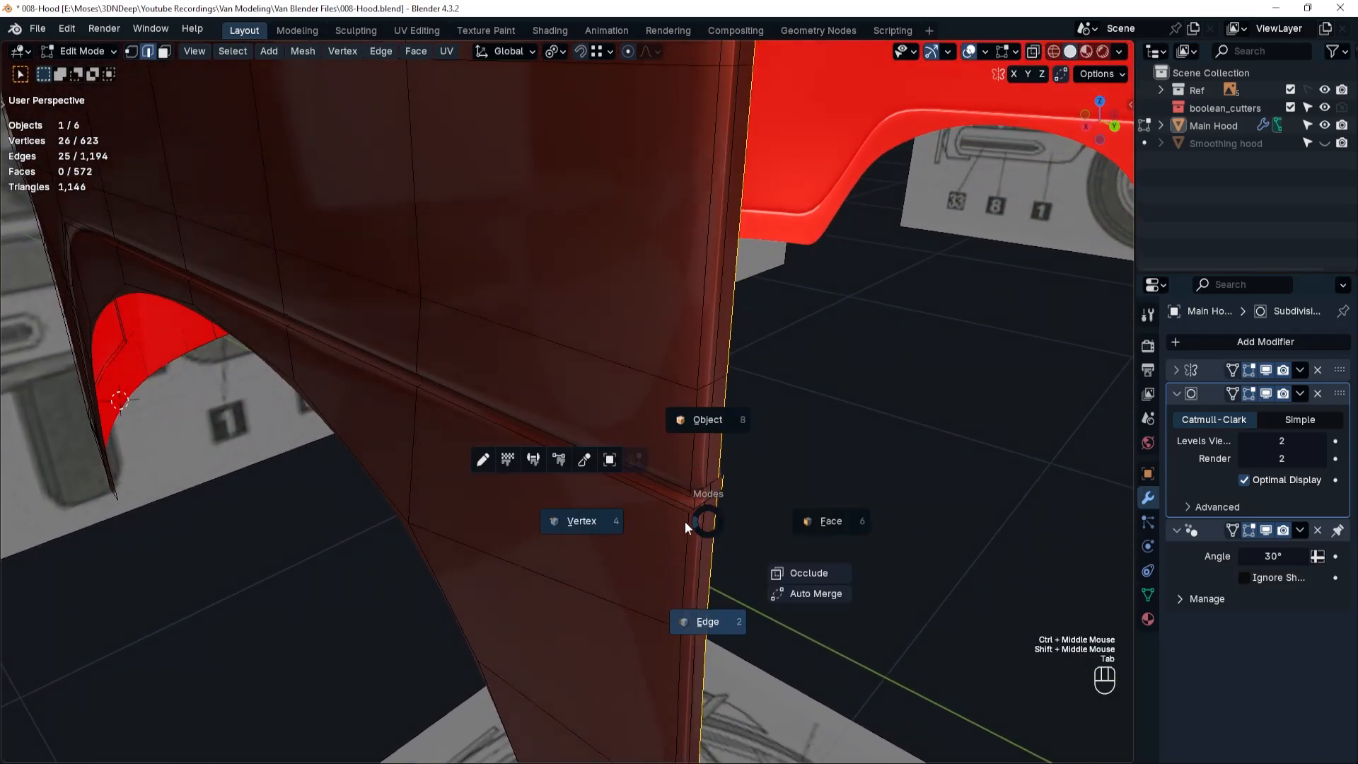
left_click(595, 527)
scroll(716, 491, "up", 5)
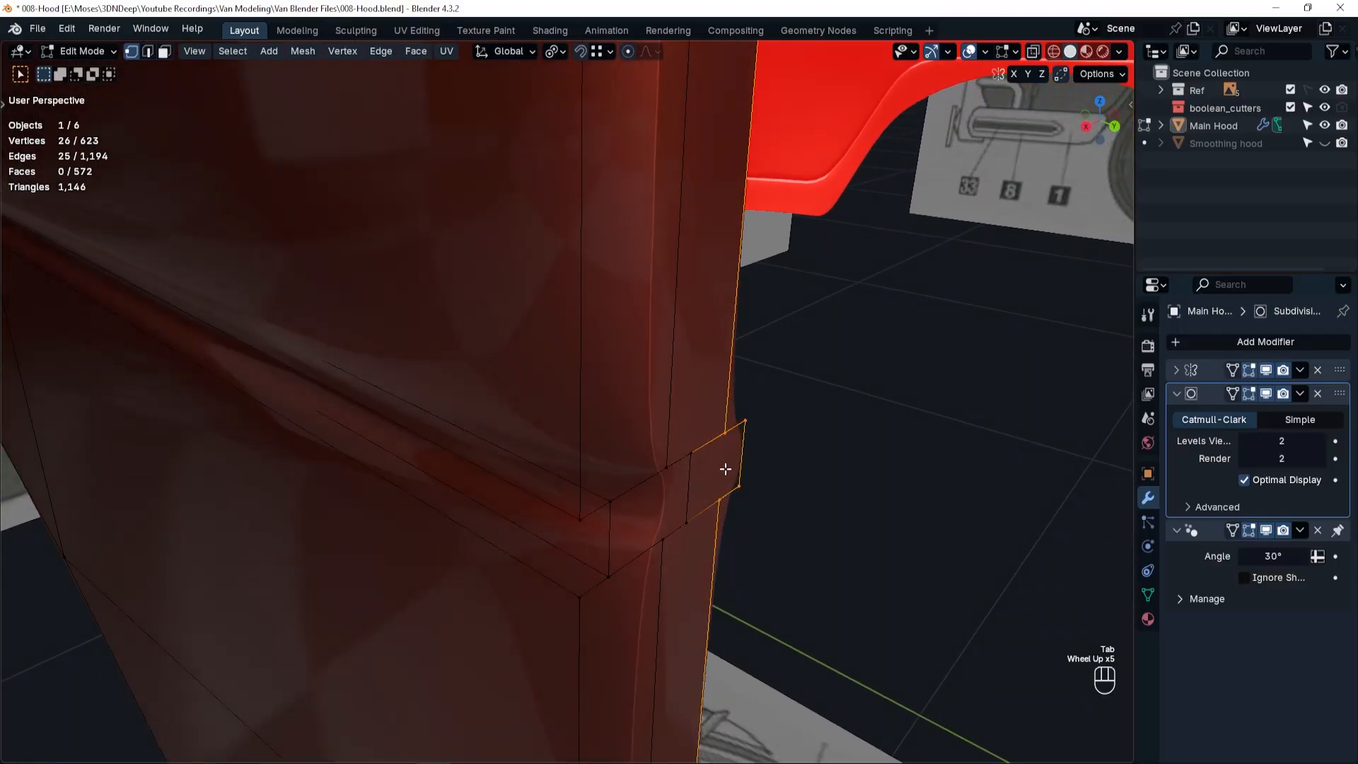
left_click(743, 422)
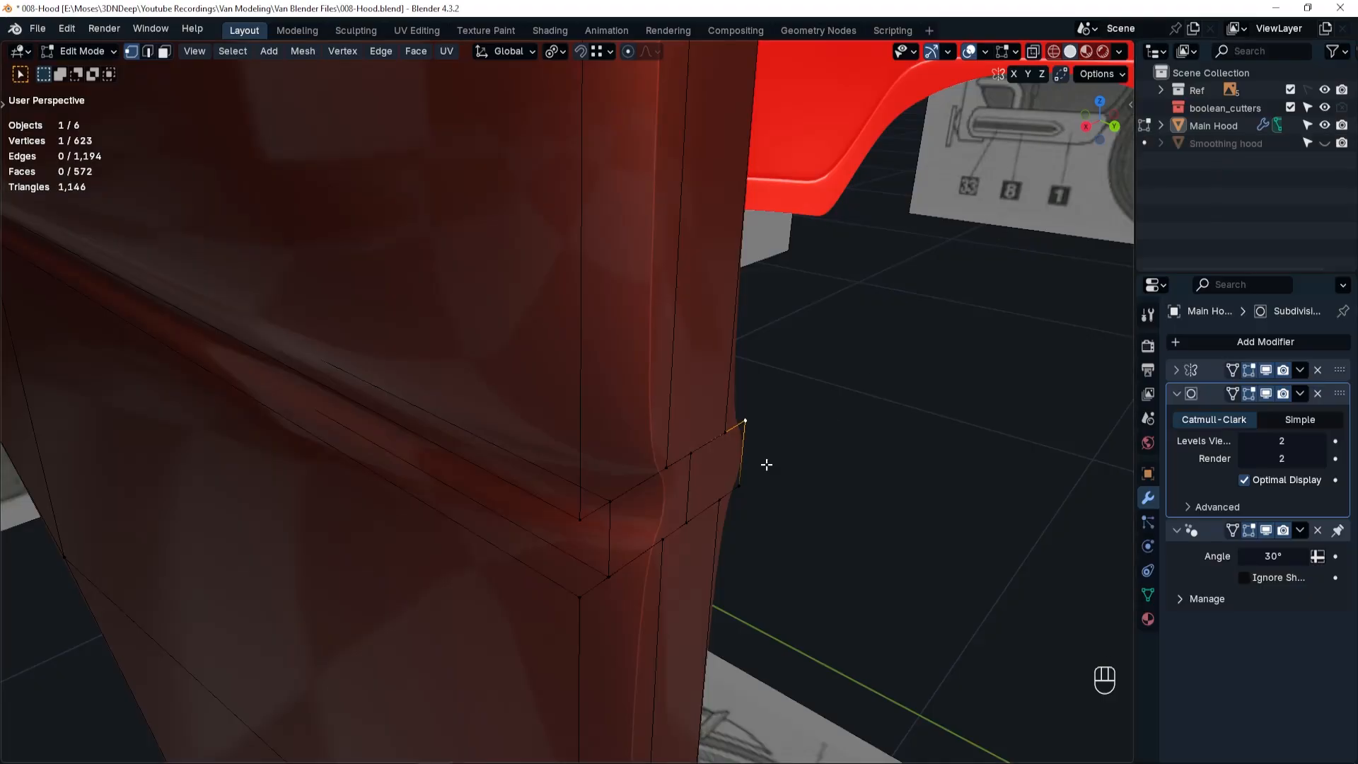
left_click(726, 431, "shift")
key("m")
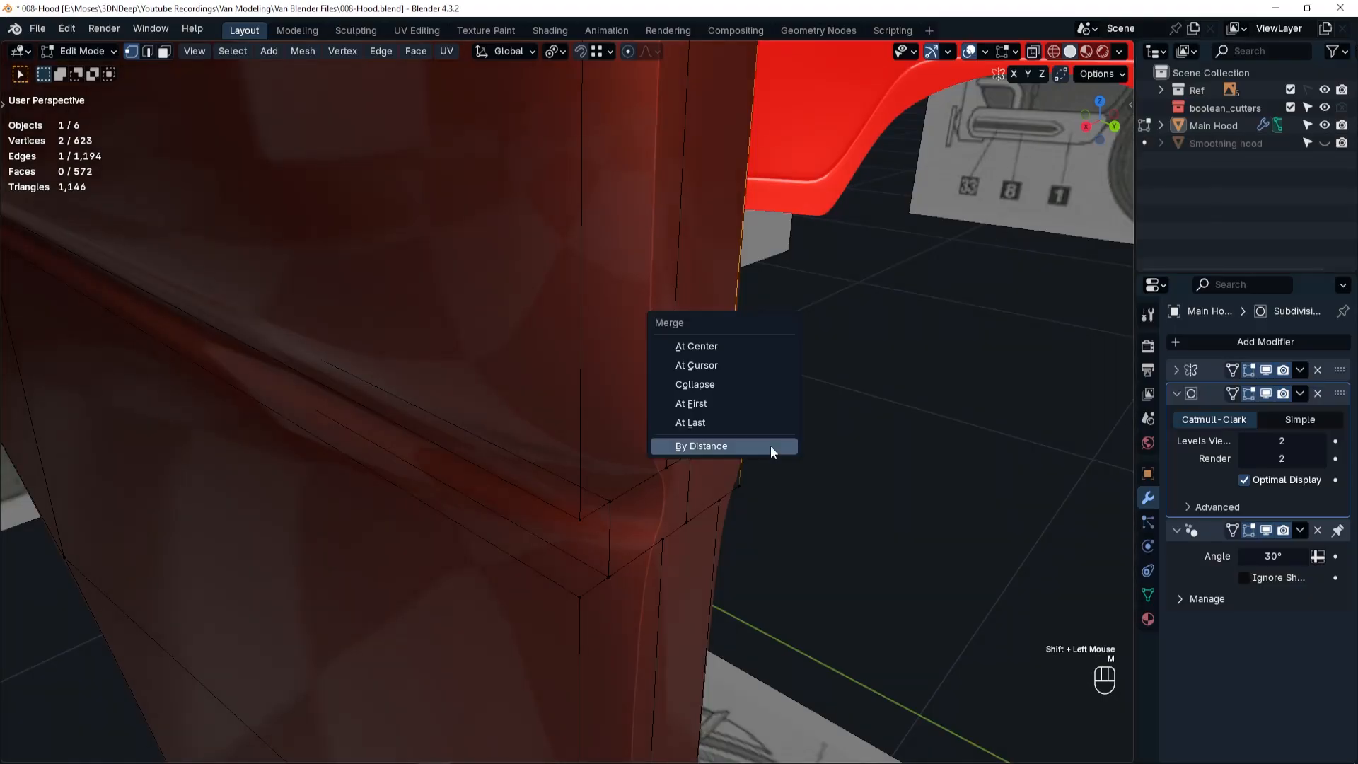
left_click(720, 423)
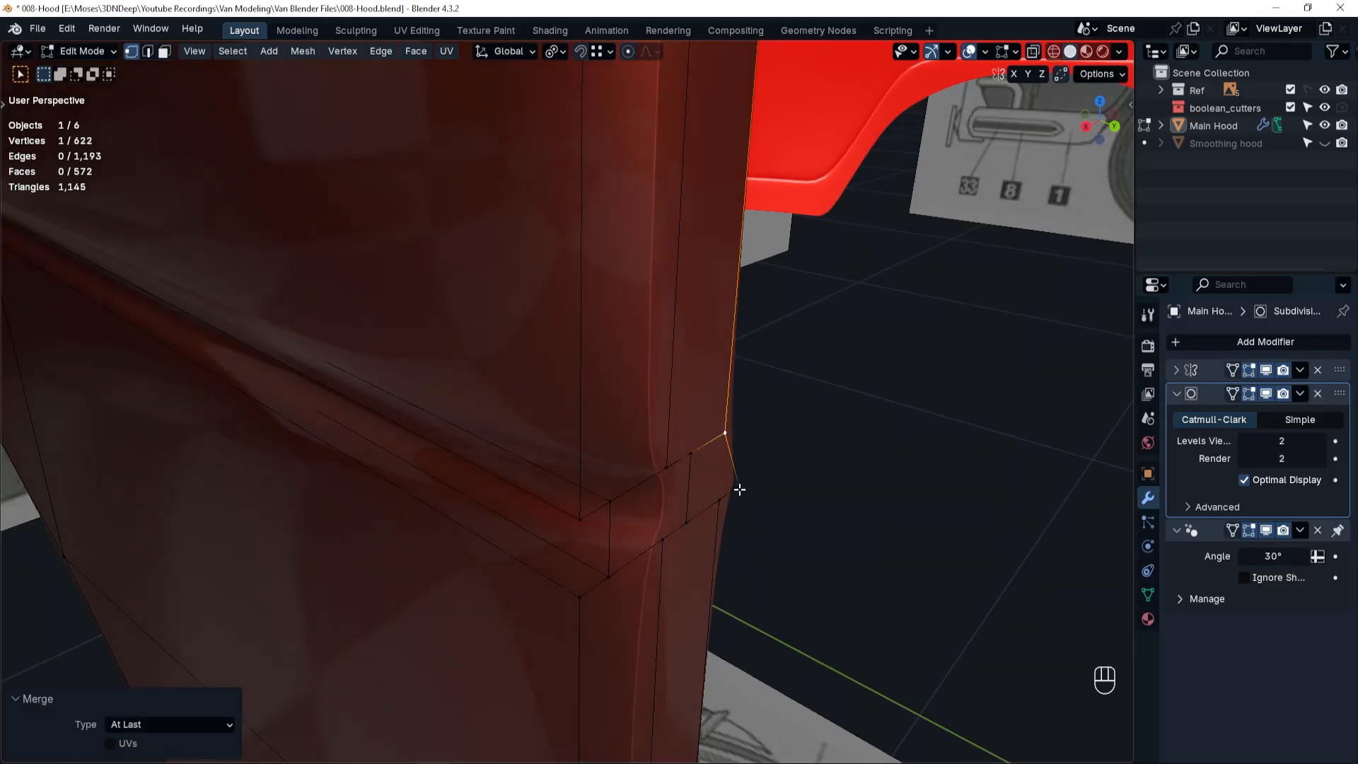
Merge the lower protruding flange vertex at the groove's end into the adjacent vertex using At Last.
left_click(739, 489)
left_click(722, 495, "shift")
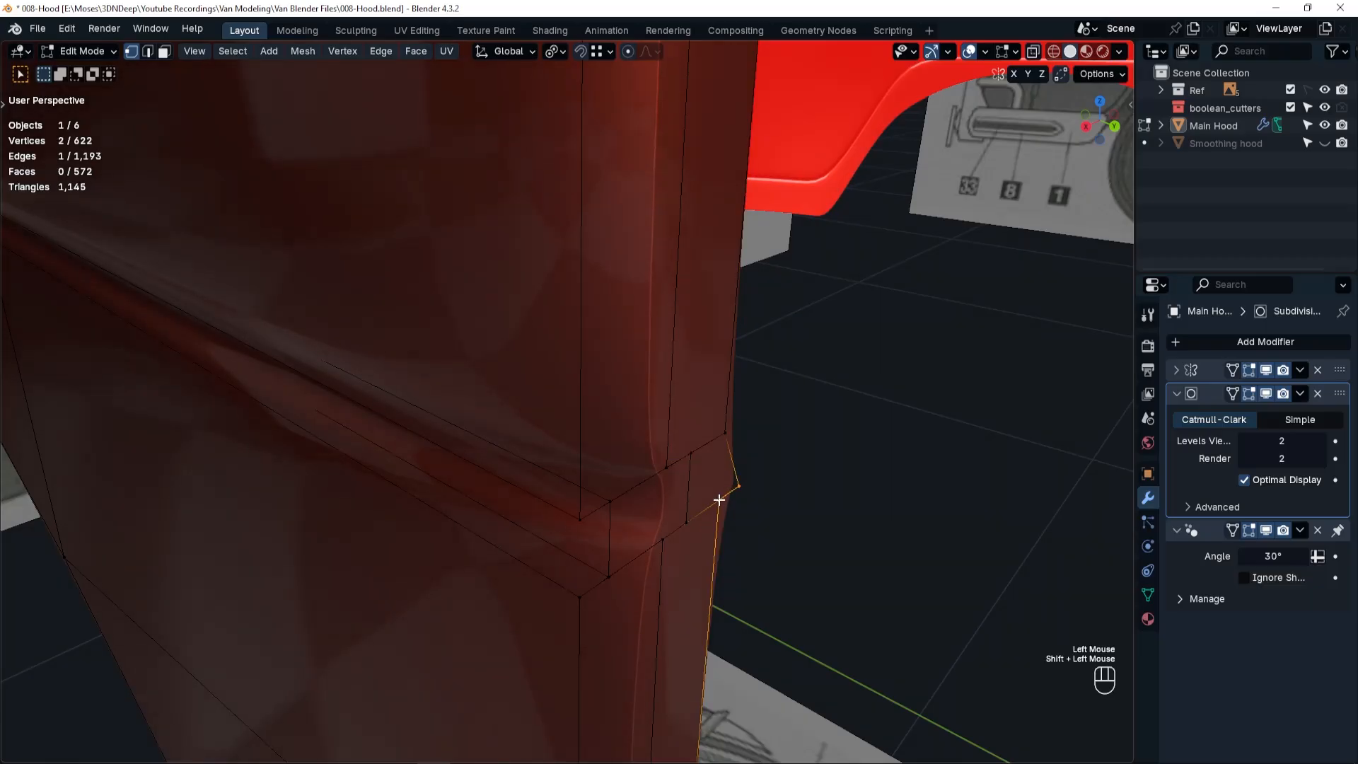
key("m")
left_click(719, 499)
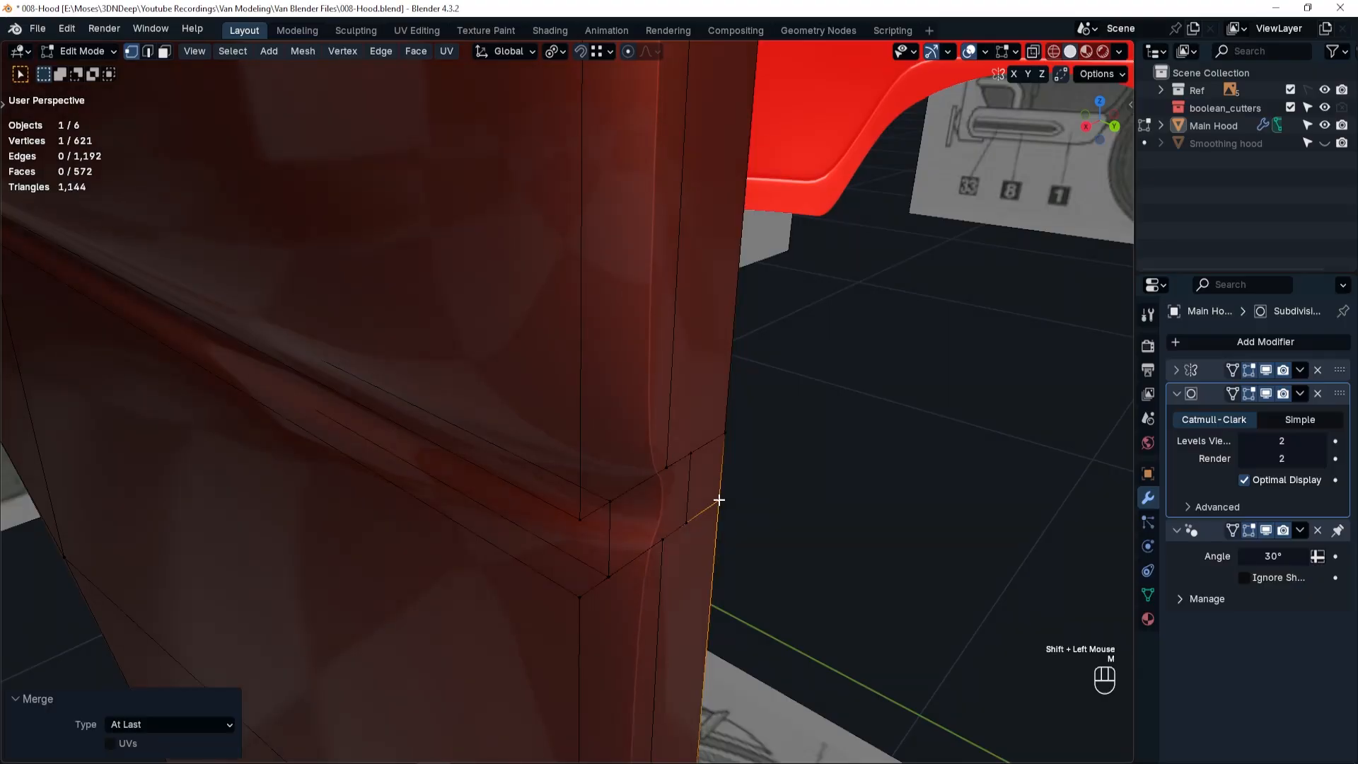
scroll(726, 542, "down", 3)
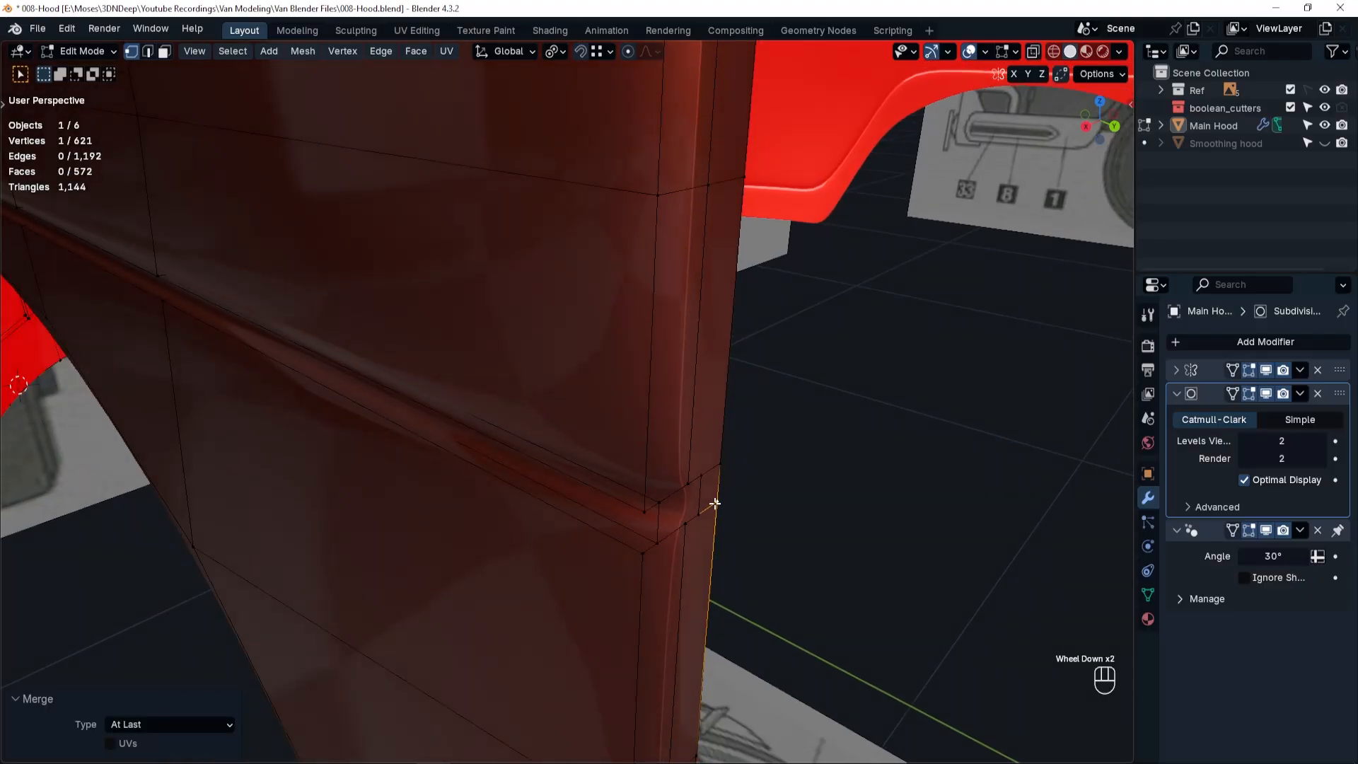
In edge mode, select the flange's full inner edge loop and extrude it rearward along Y by about 0.0047 m.
key("Tab")
left_click(736, 600)
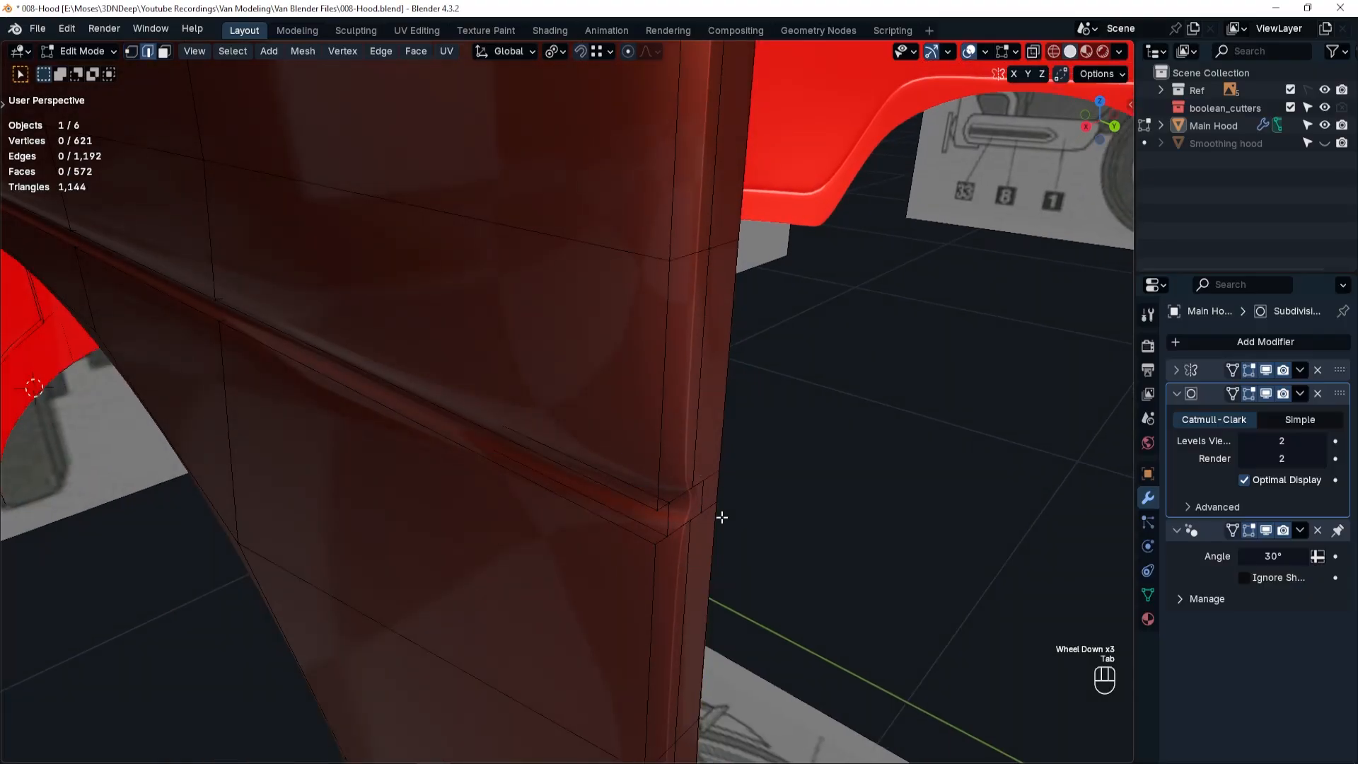
left_click(719, 449, "alt")
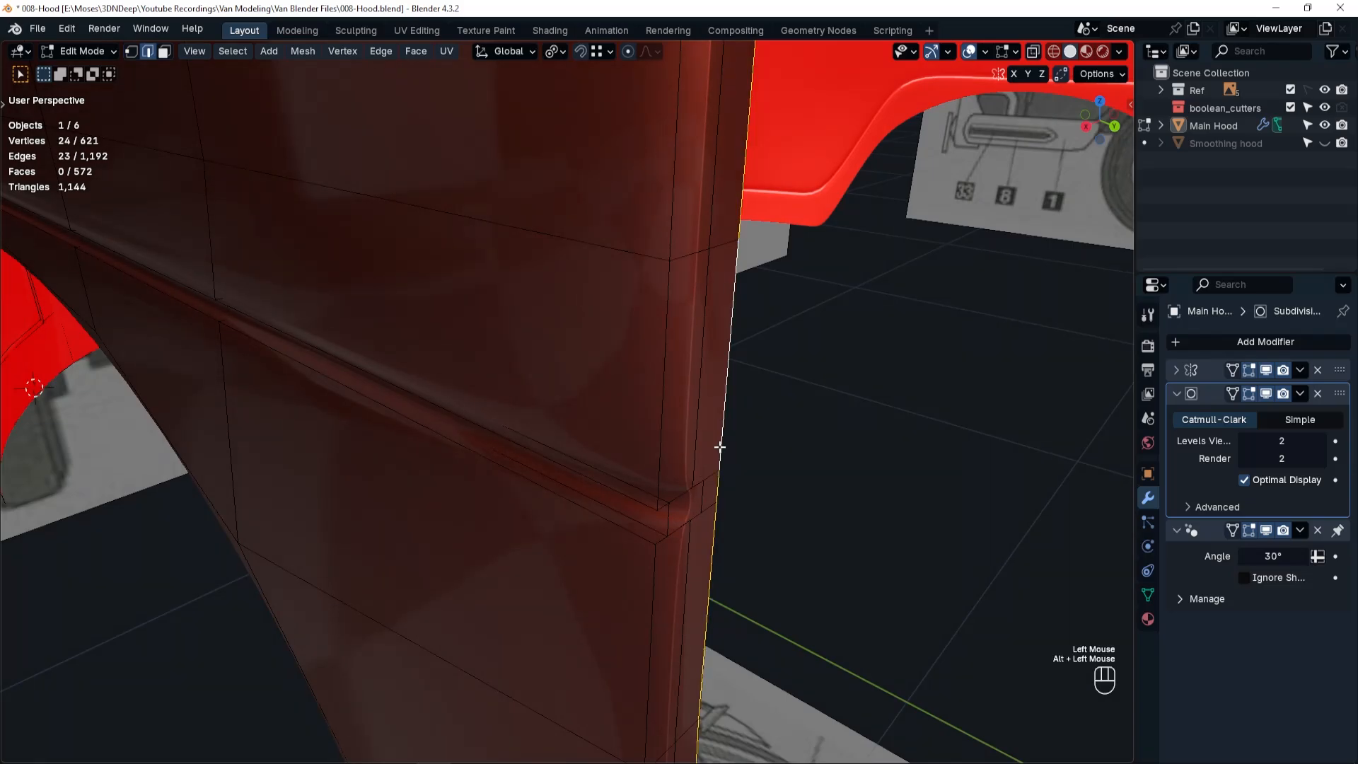
key("e")
key("y")
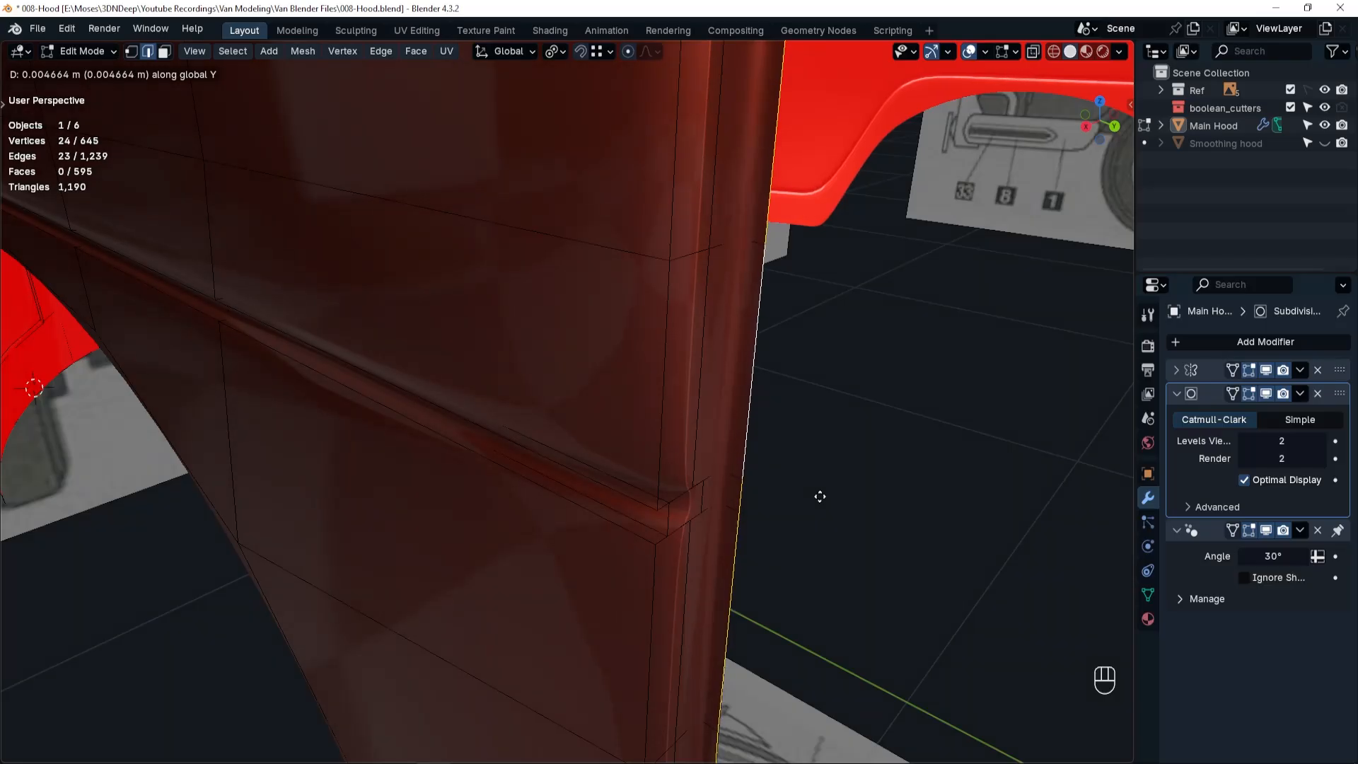
left_click(820, 497)
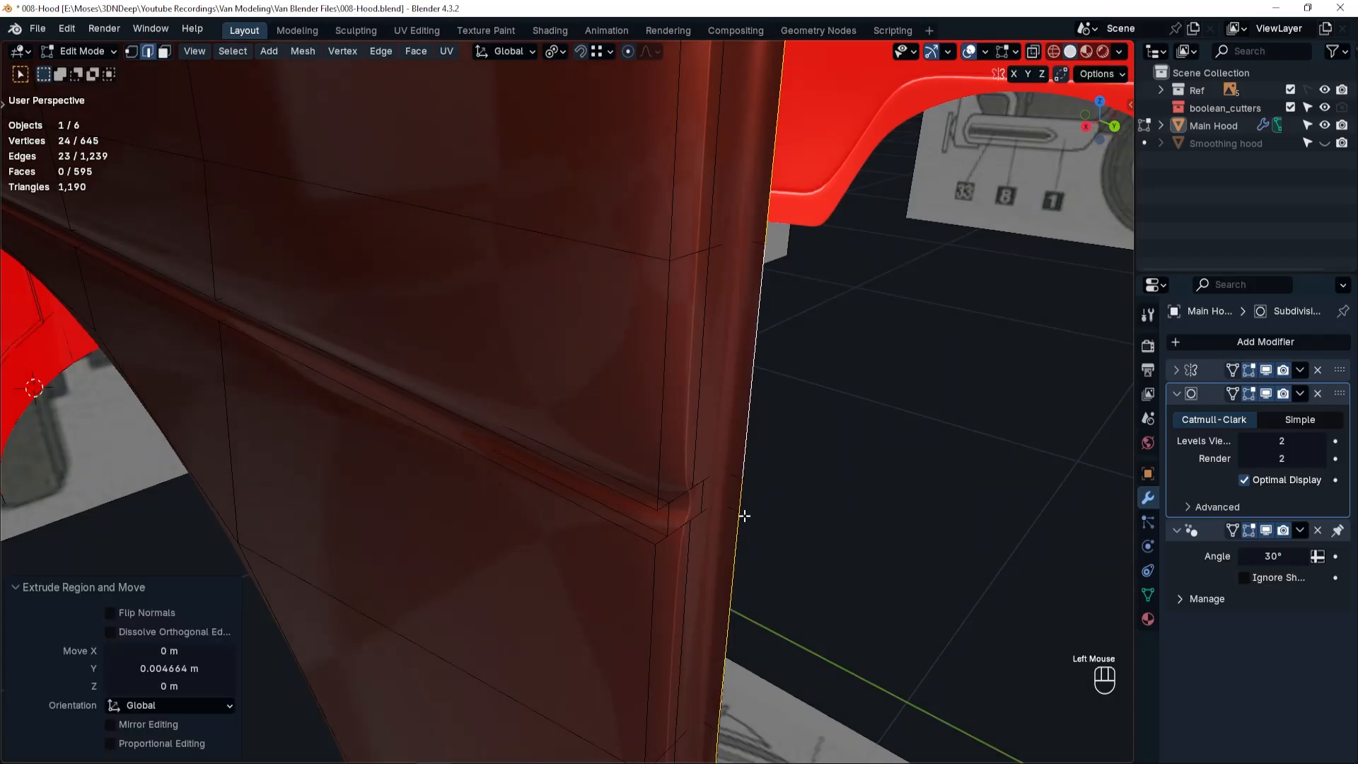
Extrude the selected seam edge loop back outward along X by about 0.0074 m.
key("e")
key("x")
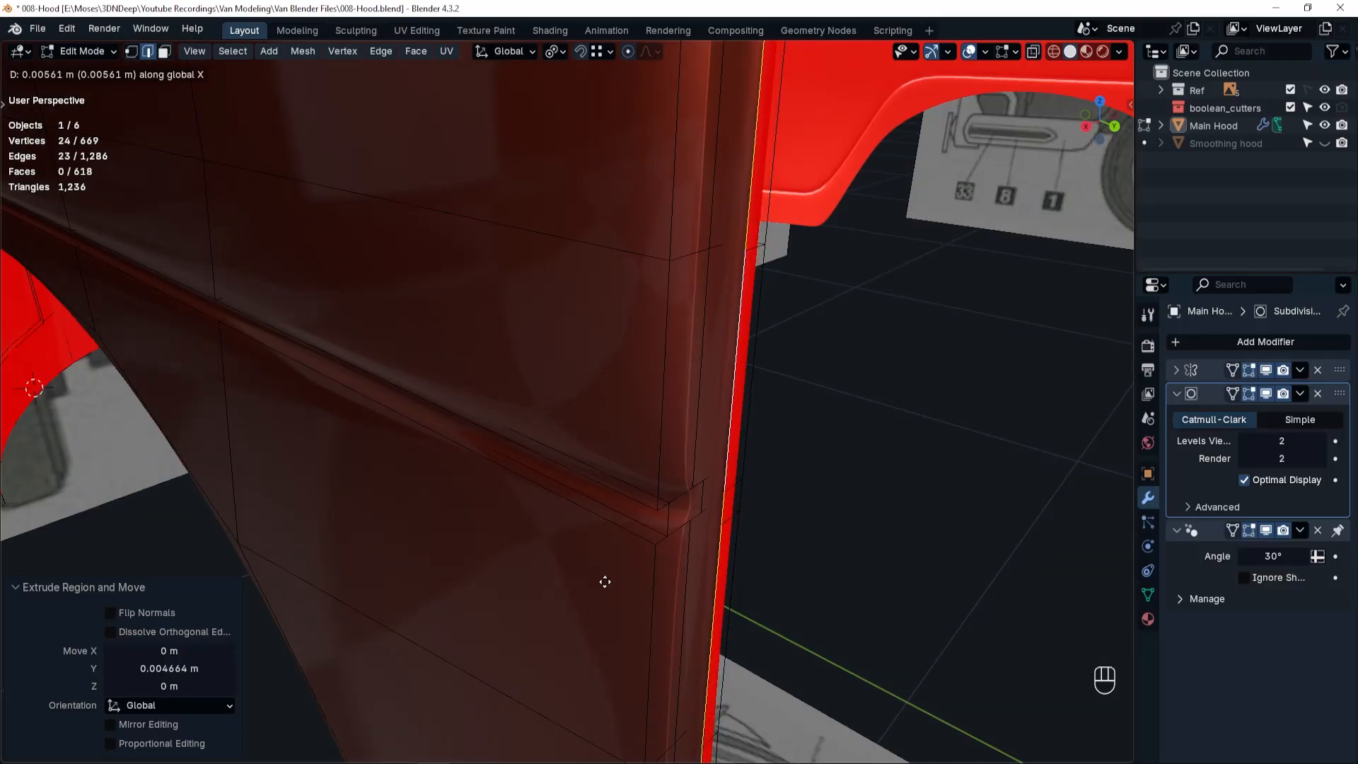
left_click(564, 598)
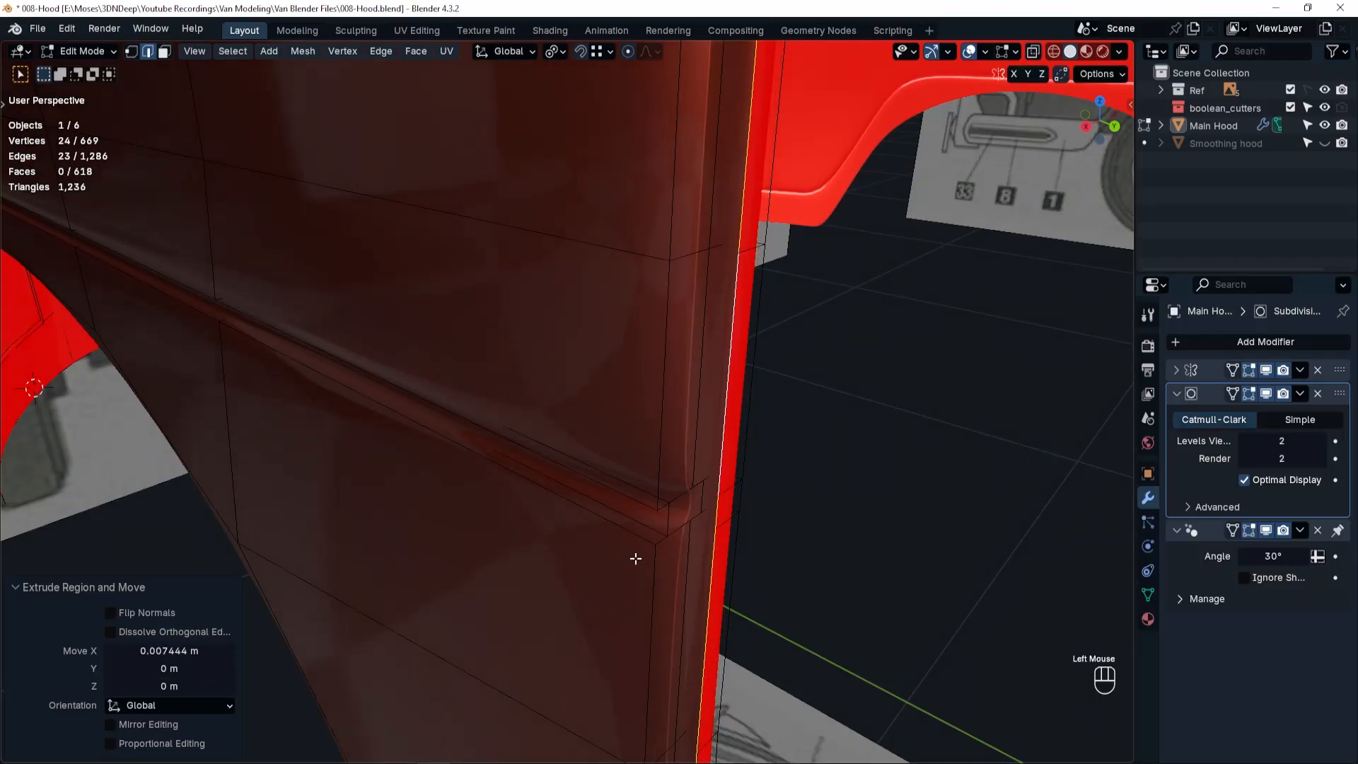
In top view, move the newly extruded edge loop outward along X by about 0.034 m.
scroll(637, 561, "down", 2)
middle_click_drag(636, 561, 804, 507)
scroll(778, 492, "down", 1)
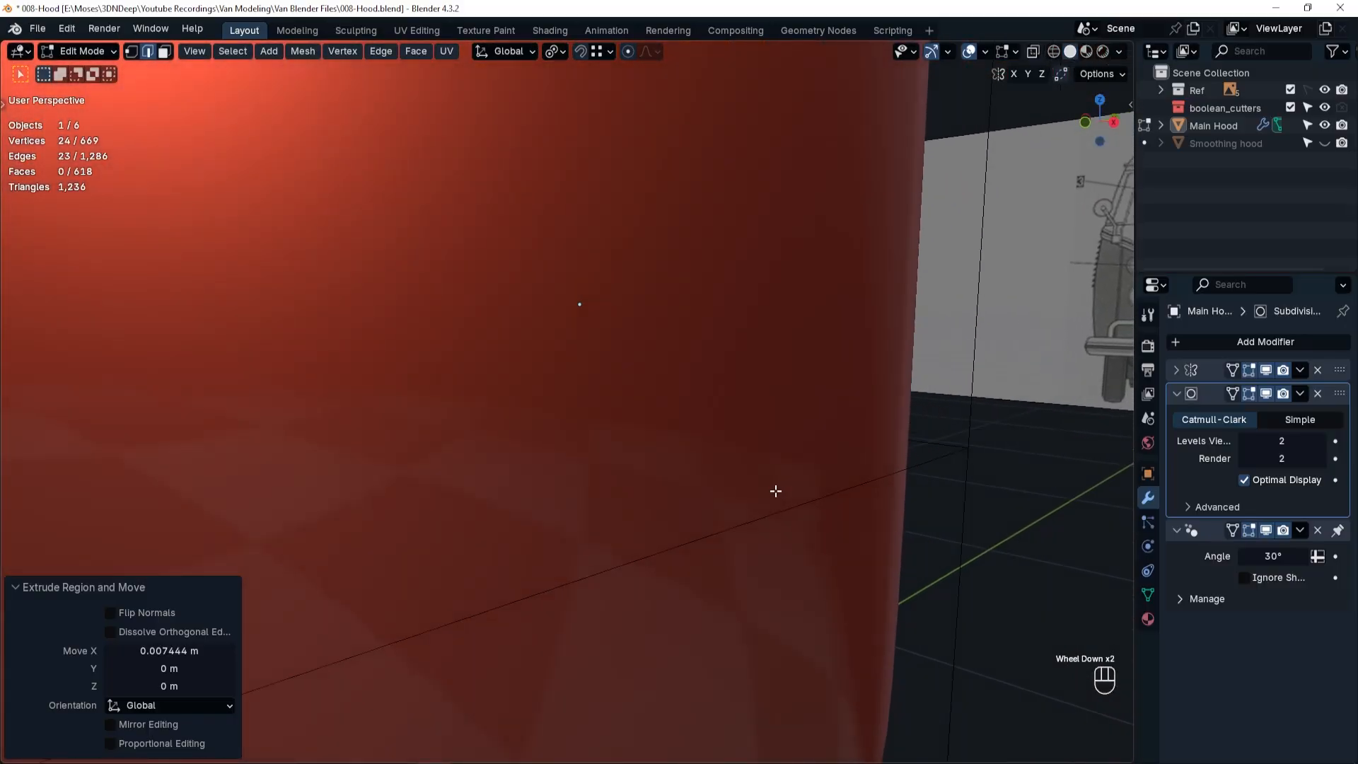
key("grave")
left_click(768, 393)
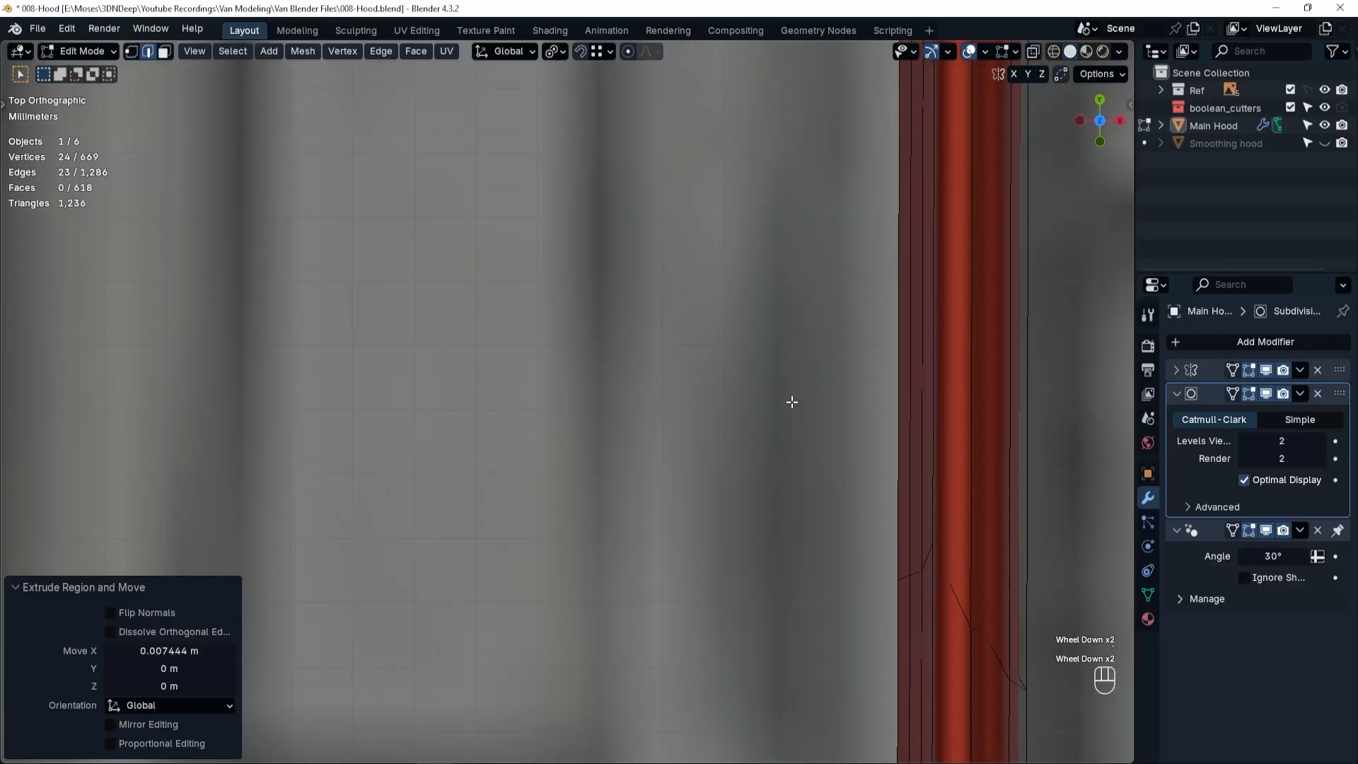
scroll(792, 402, "down", 4)
middle_click_drag(808, 370, 525, 212, "shift")
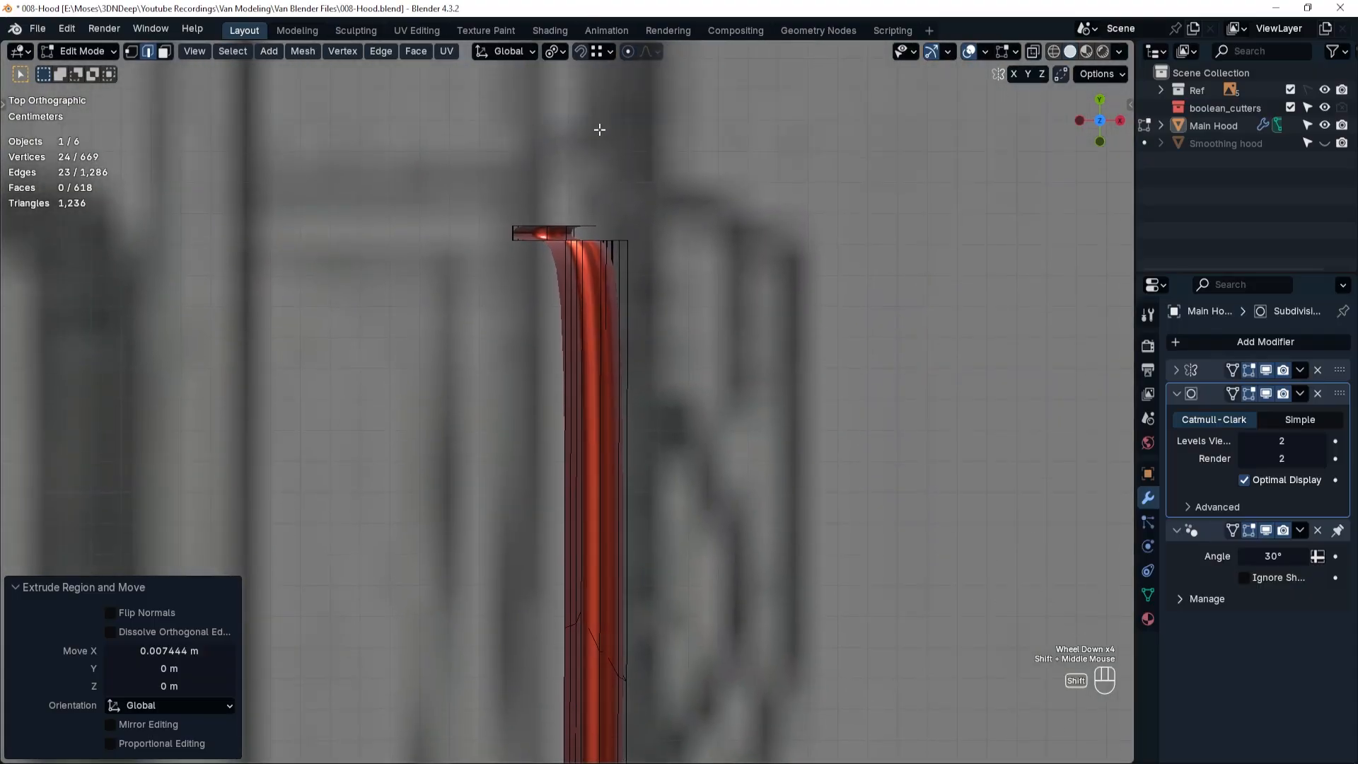
middle_click_drag(600, 130, 604, 327, "shift")
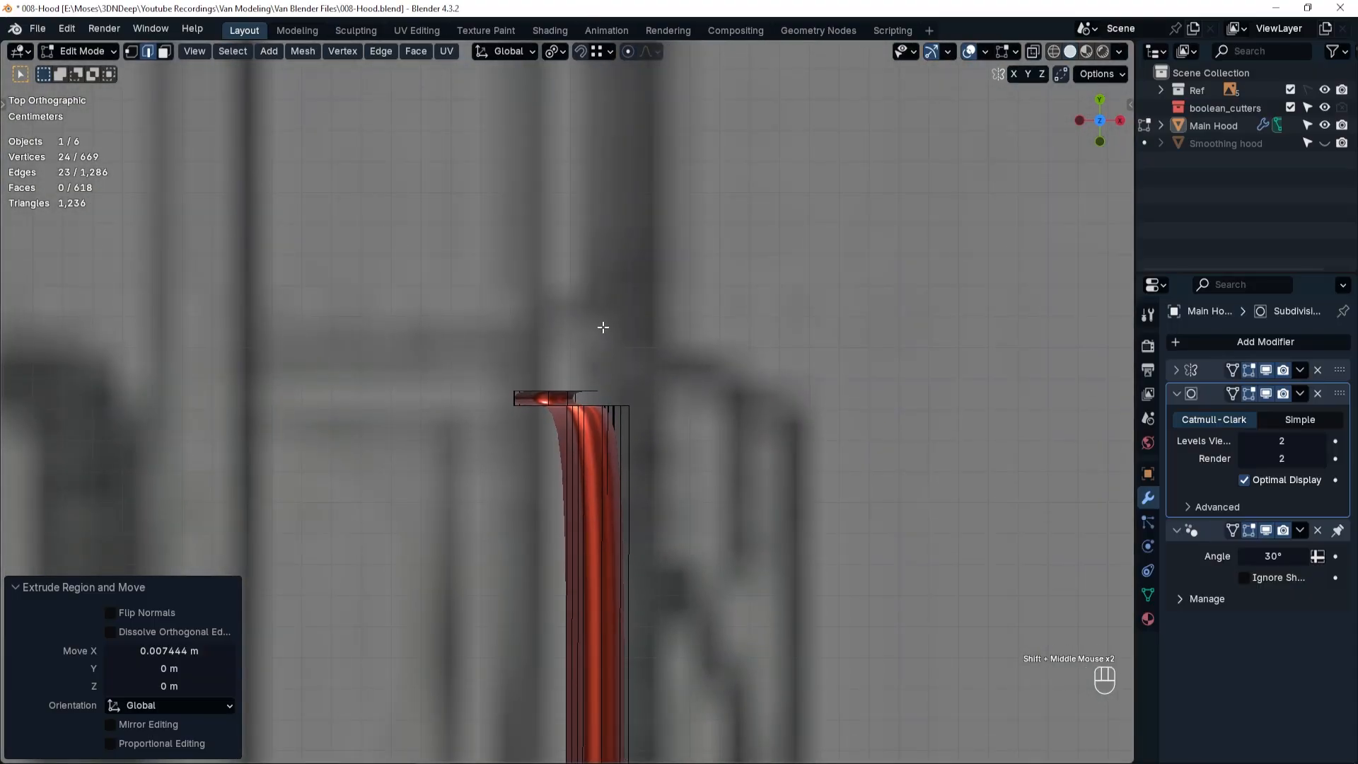
key("g")
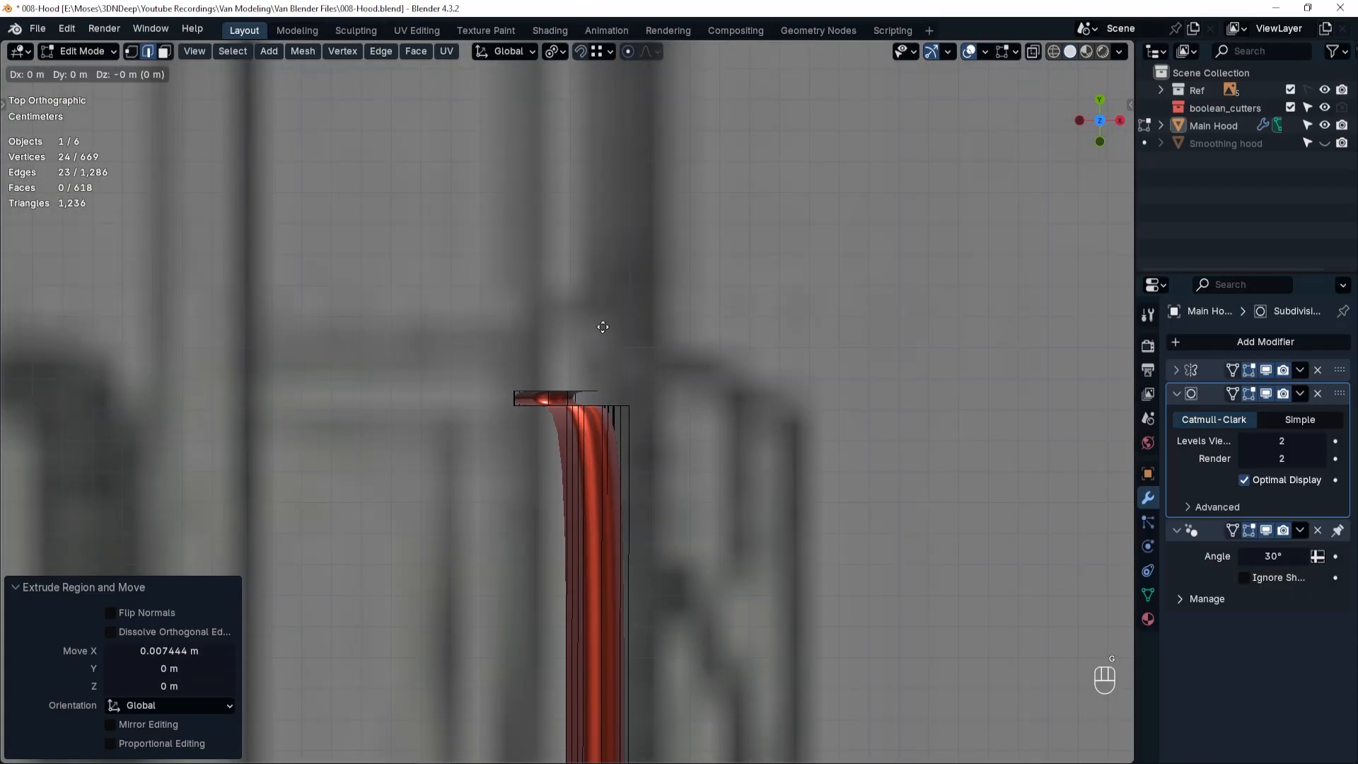
key("x")
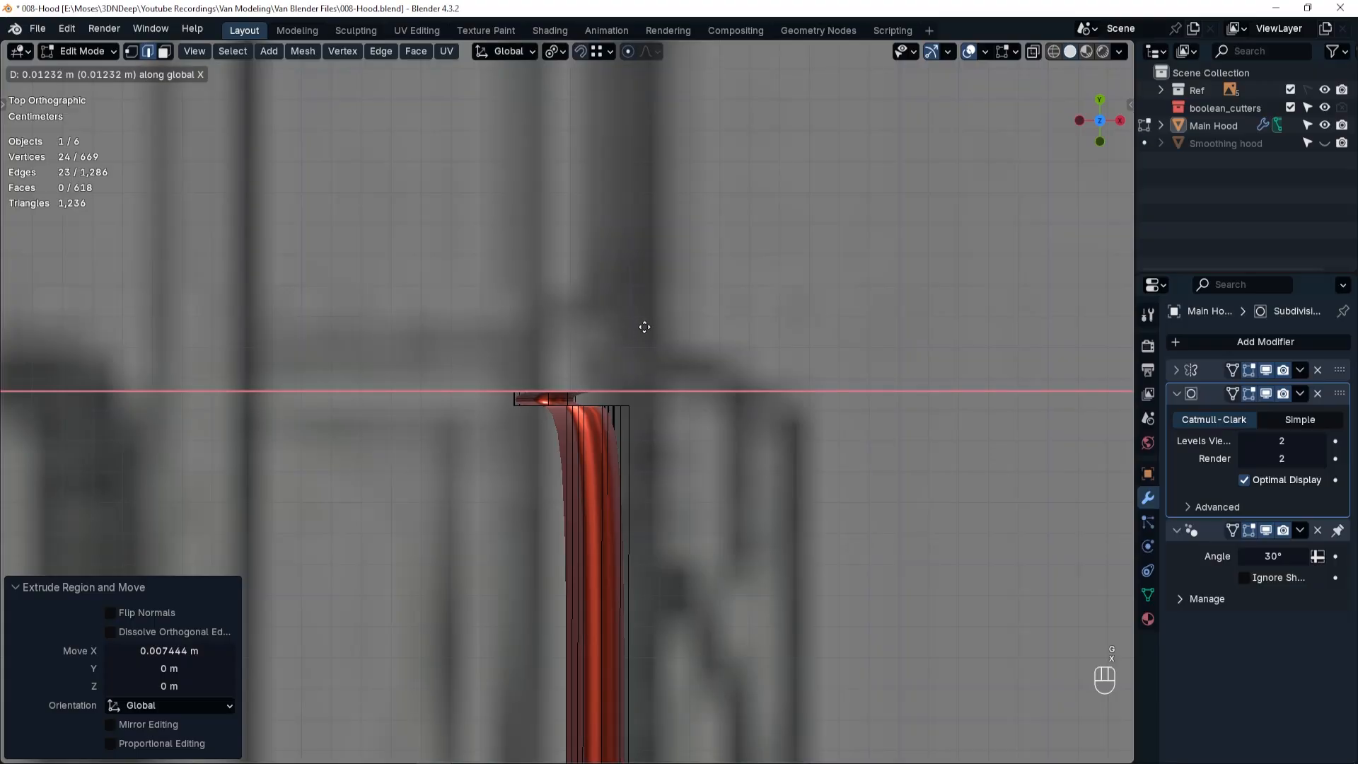
left_click(703, 330)
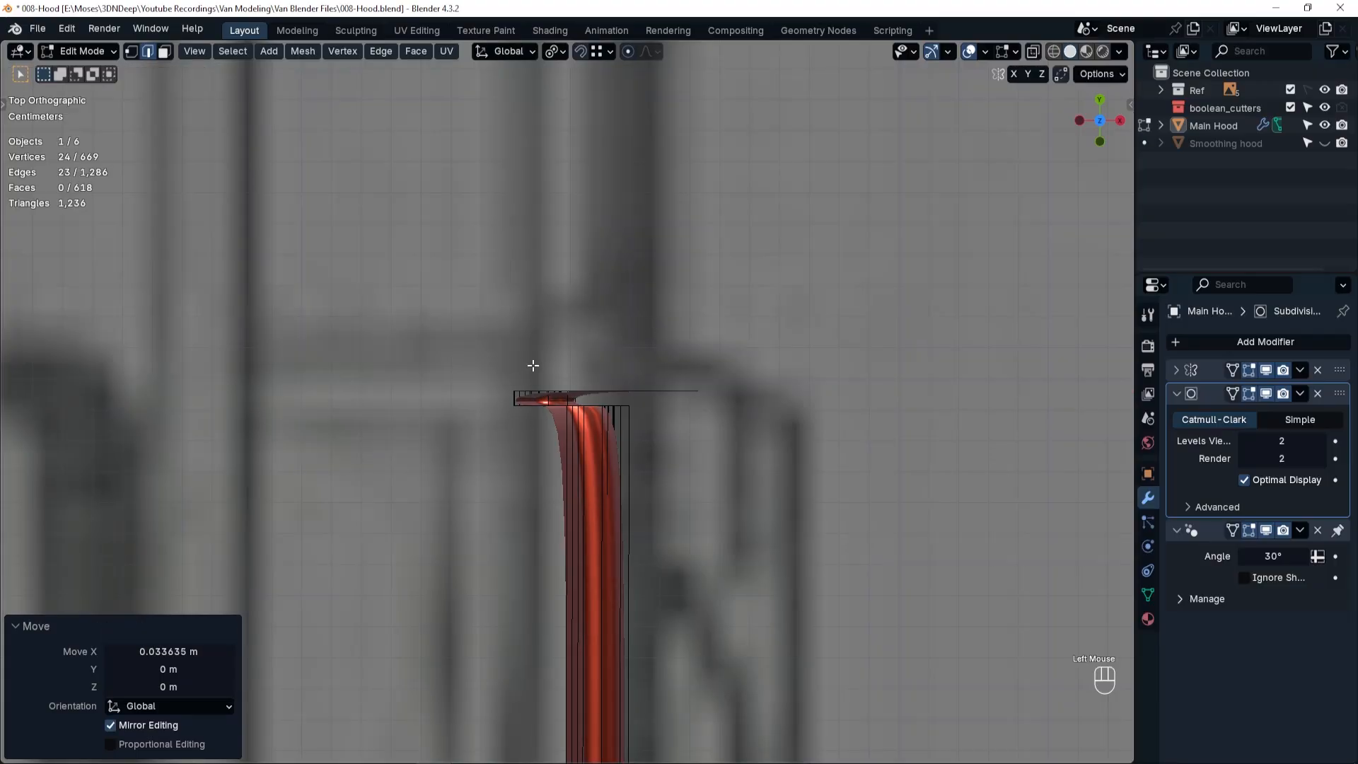
Move the outer seam edge loop back inward along X by about 0.025 m to line up with the door panel.
middle_click_drag(646, 518, 386, 425)
scroll(542, 342, "down", 4)
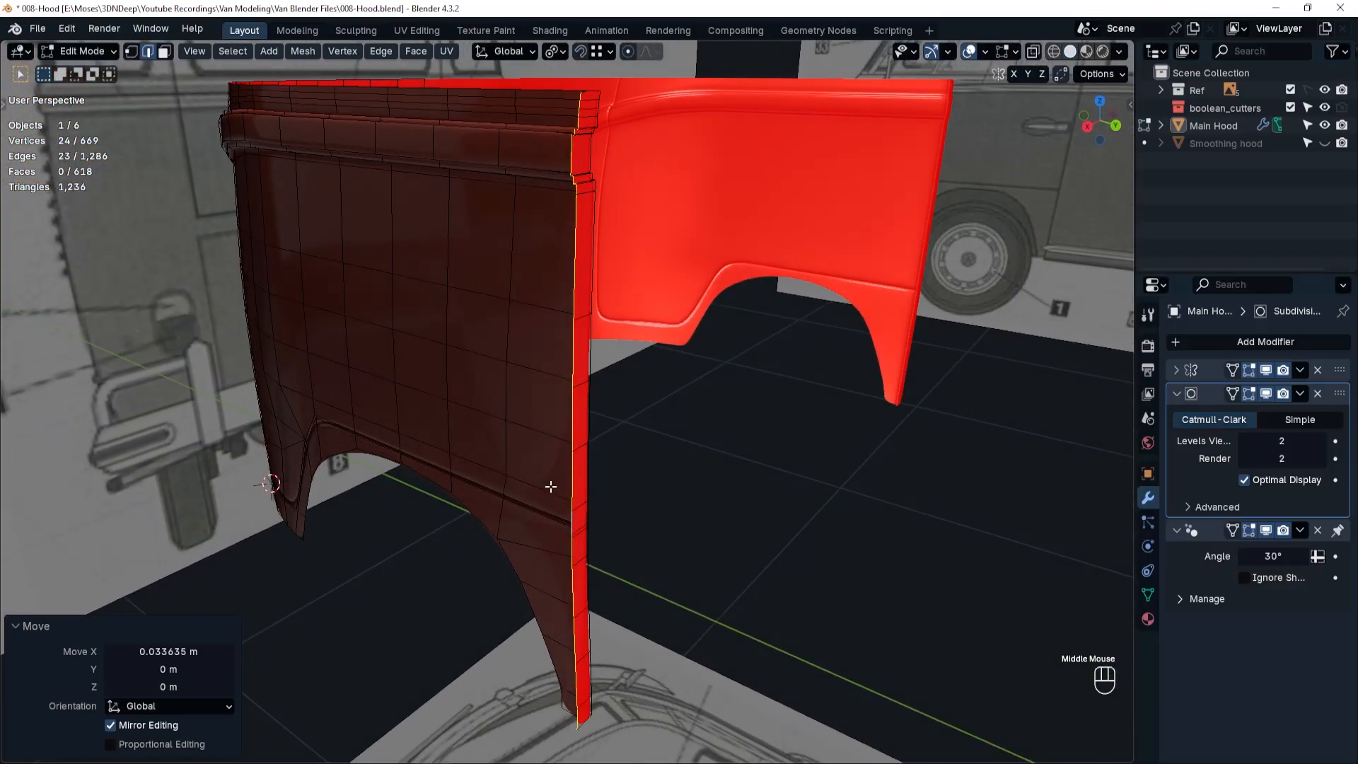
key("g")
key("x")
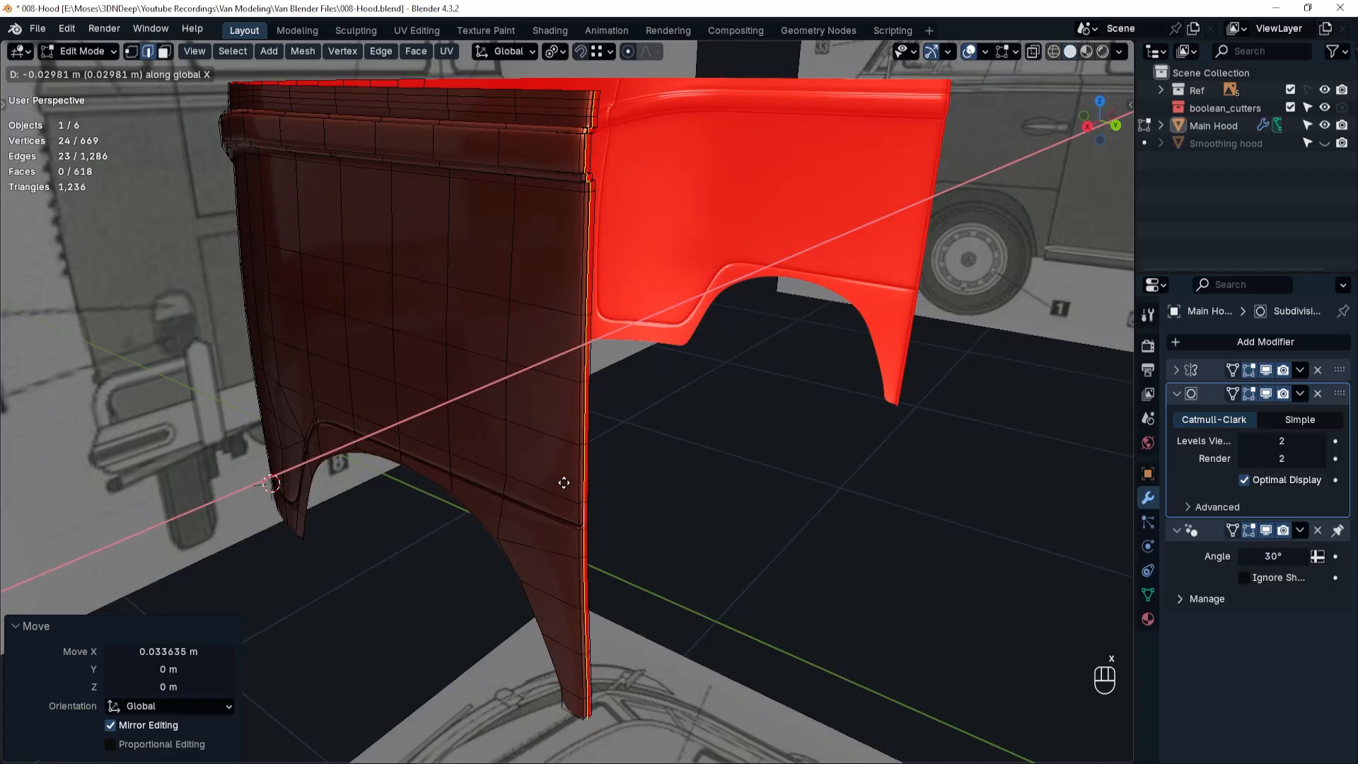
left_click(563, 482)
Extrude the aligned edge loop rearward along Y by about 0.18 m to start the body panel behind the door seam.
middle_click_drag(556, 482, 652, 503)
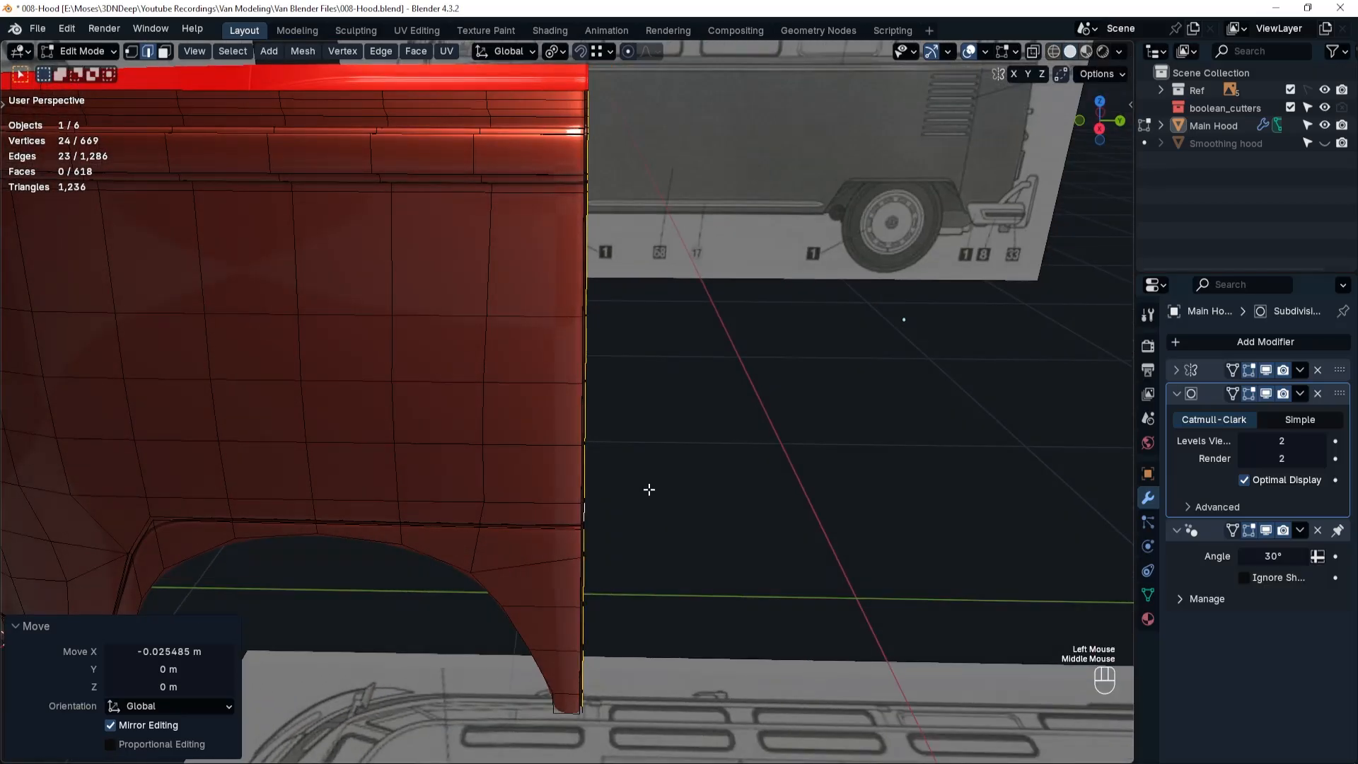
key("e")
key("y")
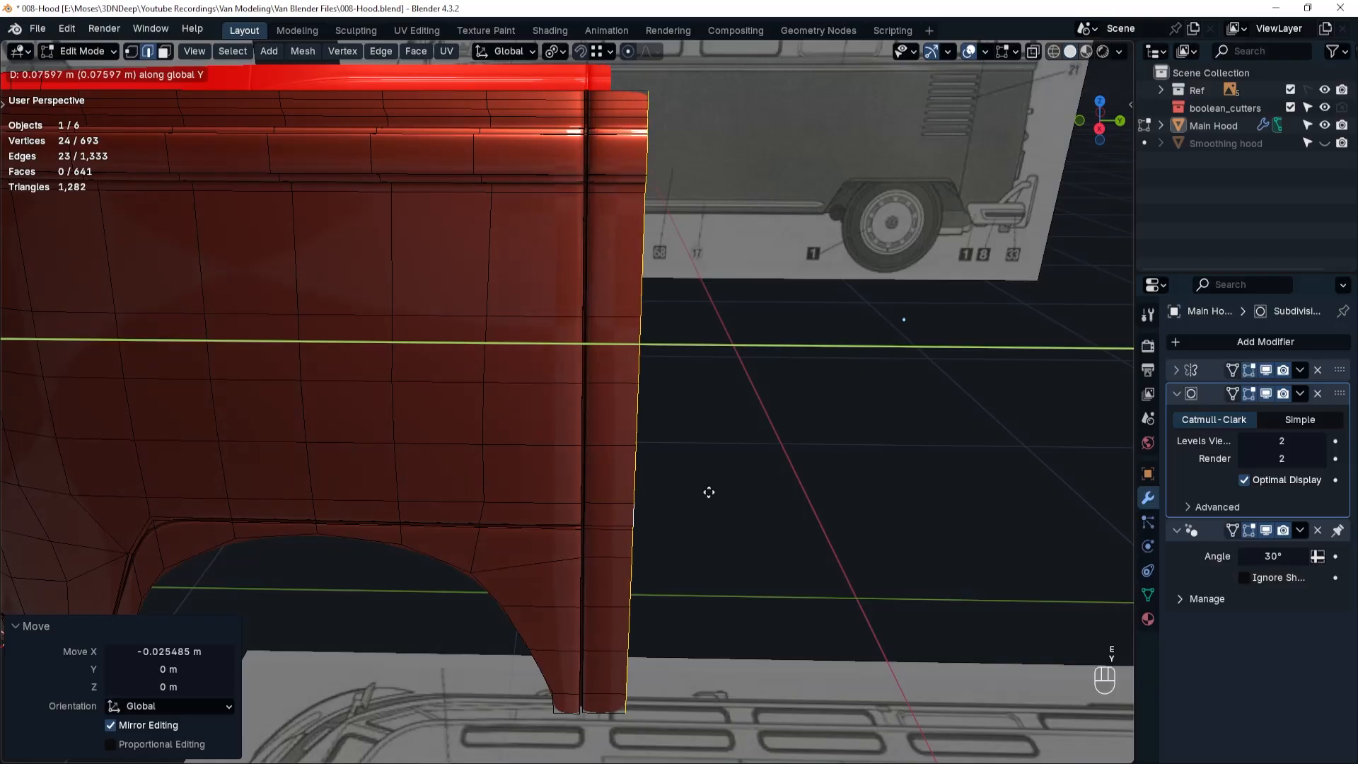
left_click(779, 494)
In Object Mode, examine the shading of the door seam from the groove's end up to the upper trim.
middle_click_drag(592, 573, 635, 553)
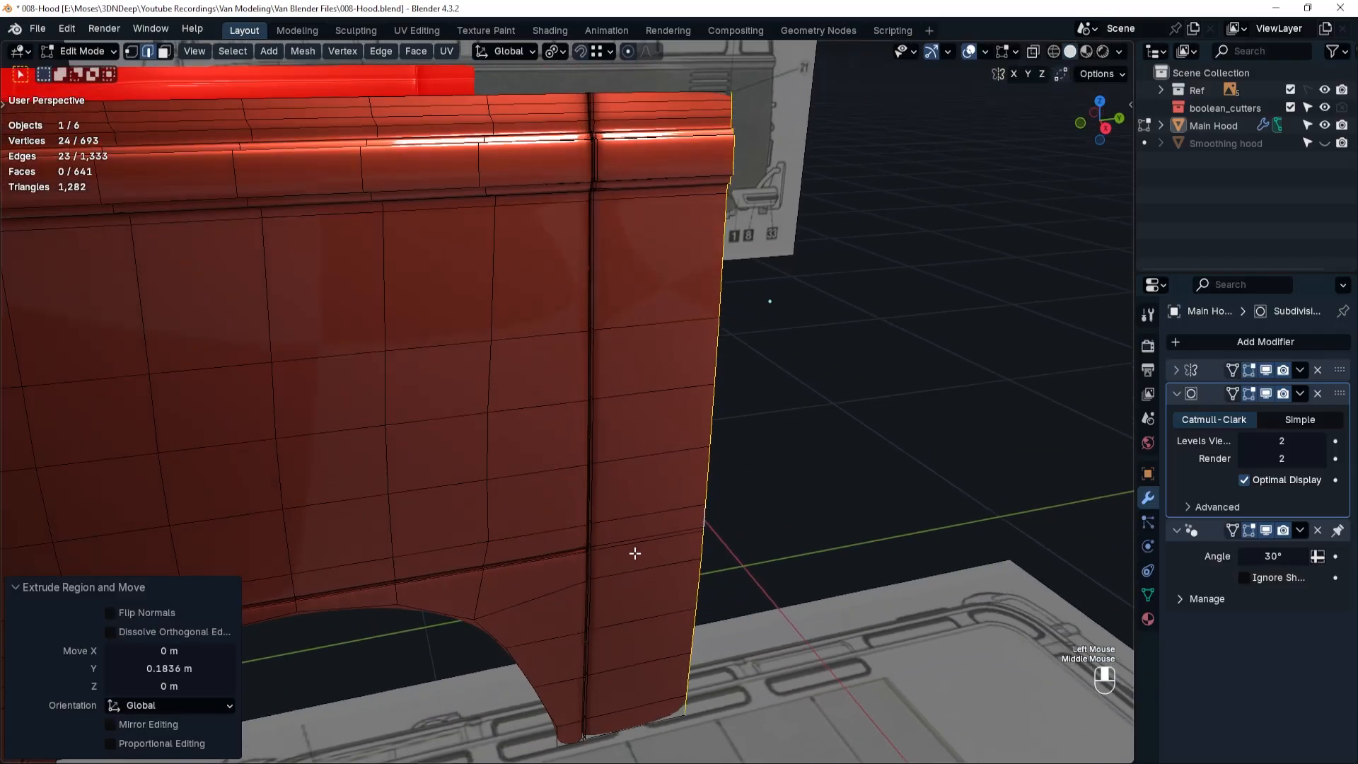
scroll(616, 540, "up", 4)
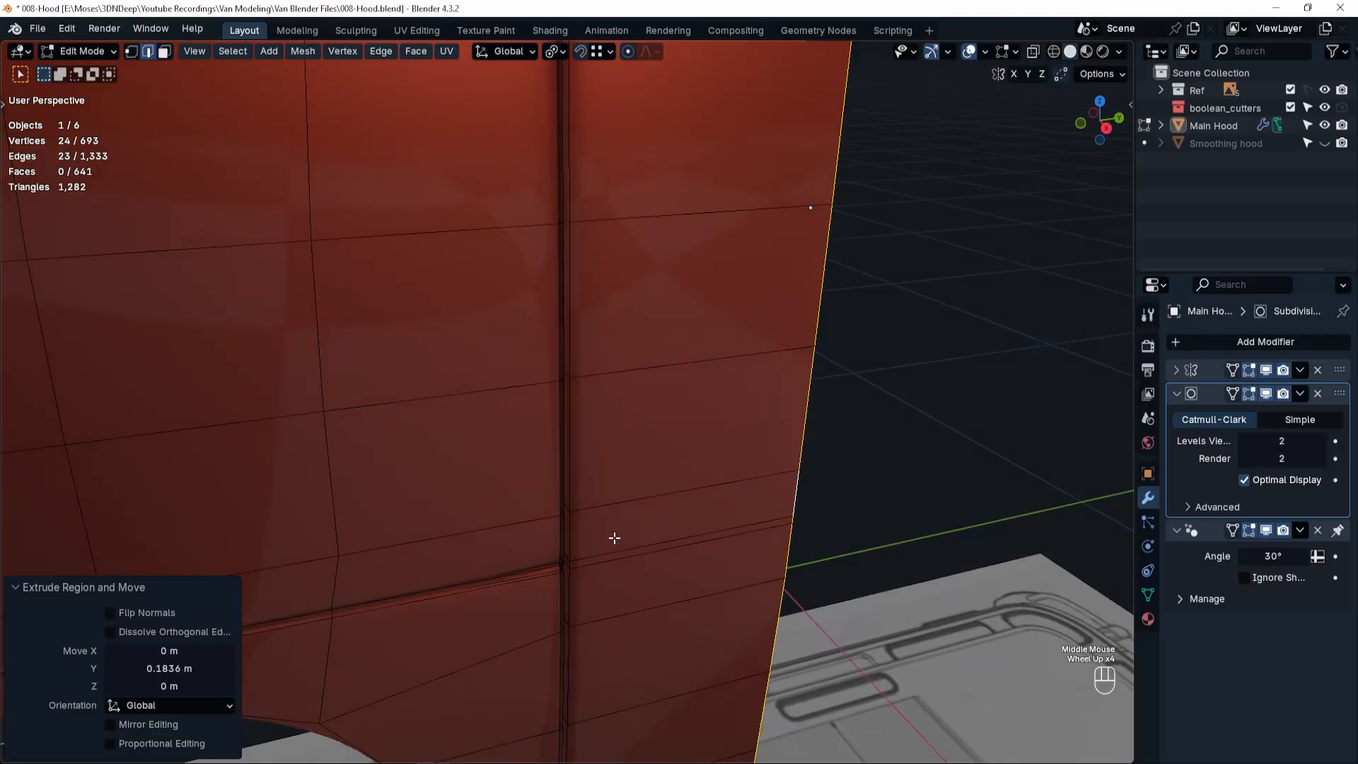
key("Tab")
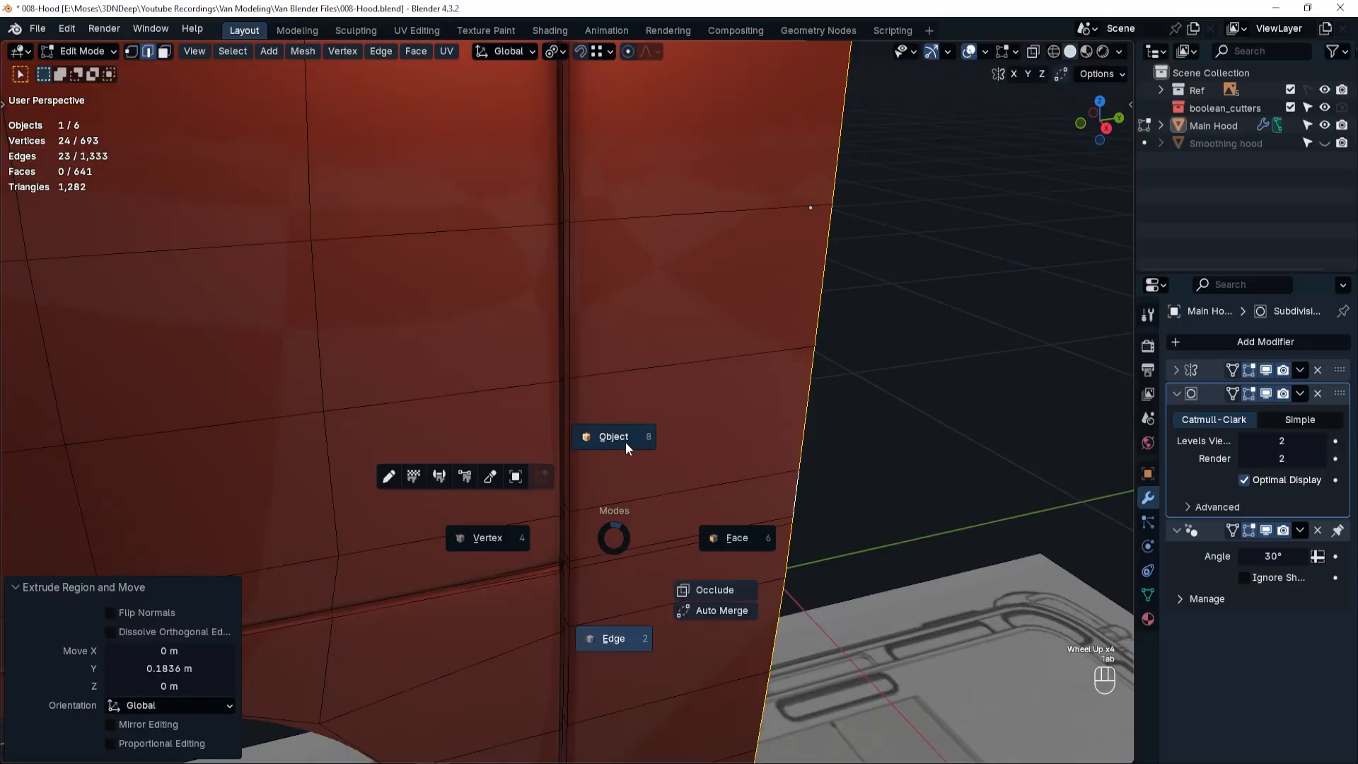
left_click(626, 444)
scroll(584, 546, "down", 2)
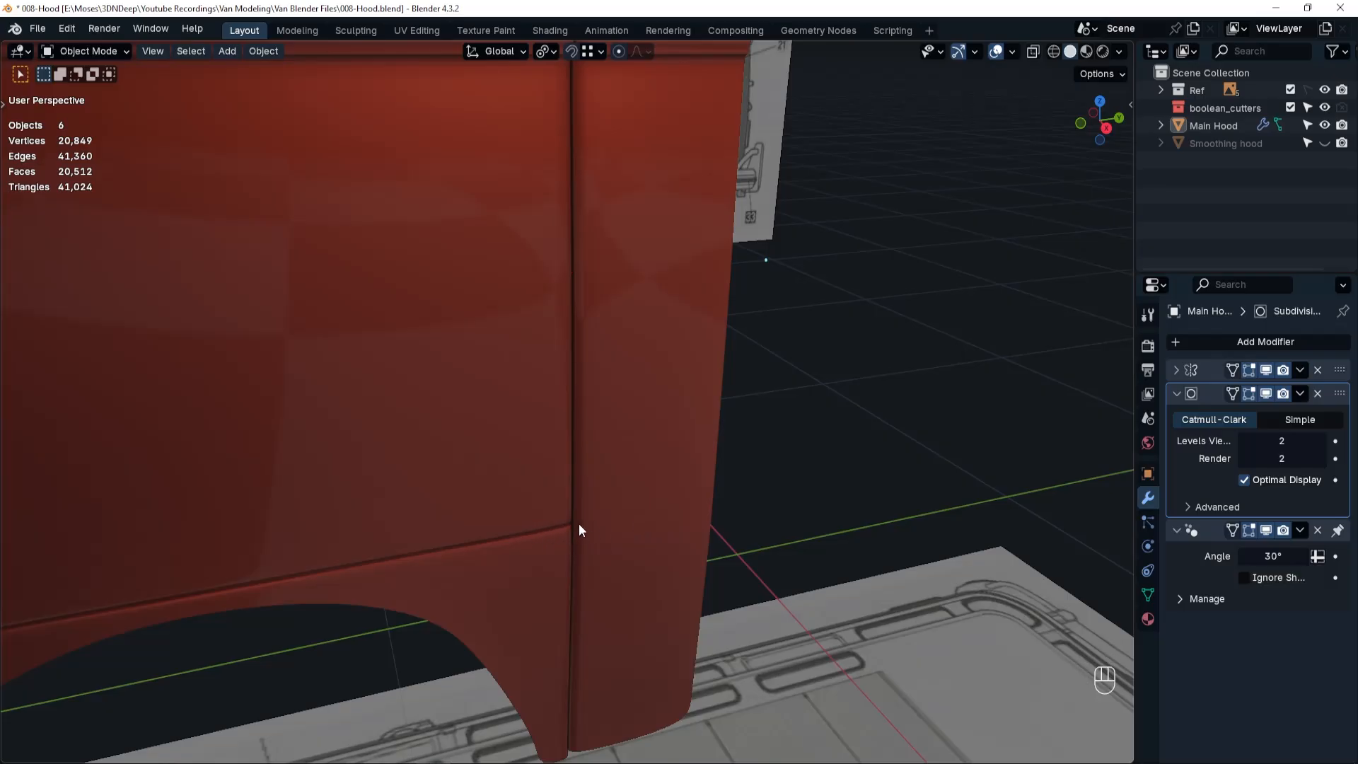
scroll(567, 515, "up", 5)
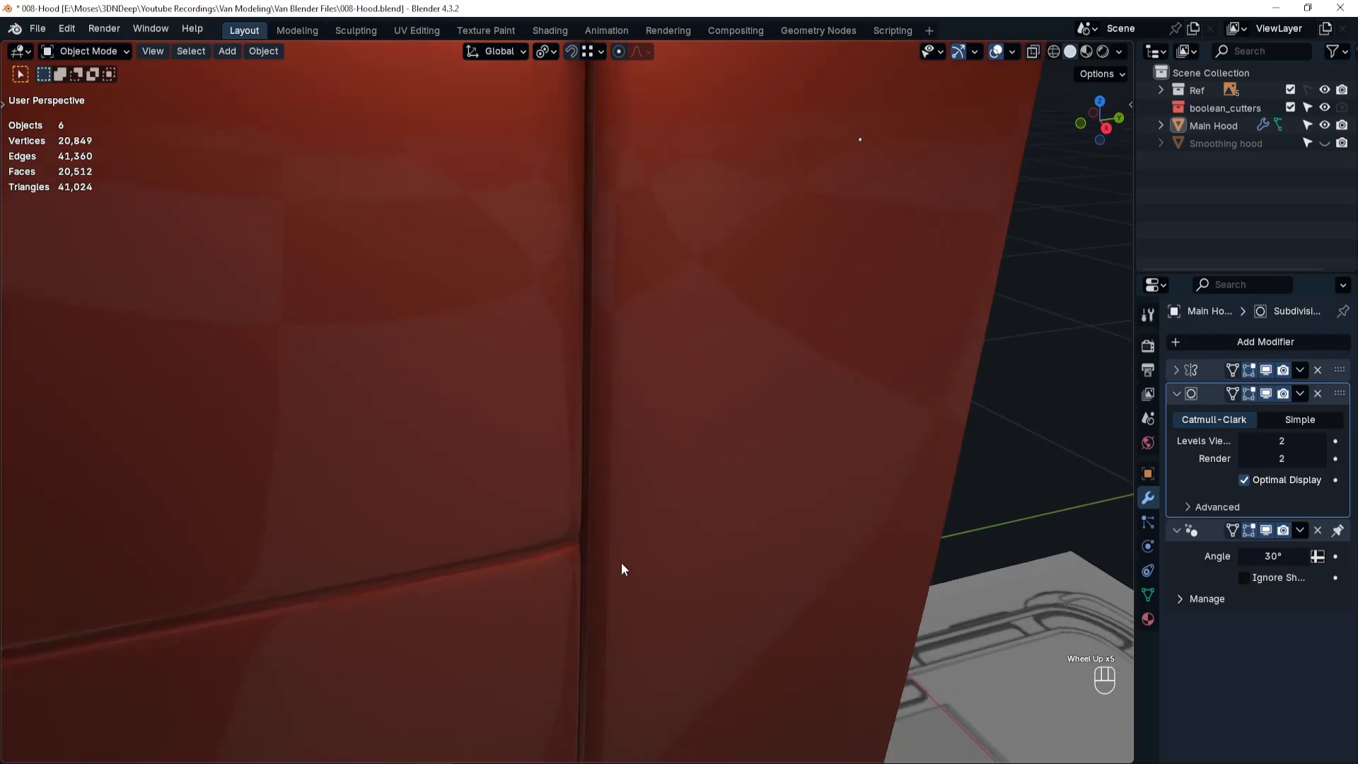
mouse_move(622, 562)
middle_mouse_down()
mouse_move(597, 525)
mouse_move(537, 543)
mouse_move(550, 537)
middle_mouse_up()
scroll(585, 470, "down", 5)
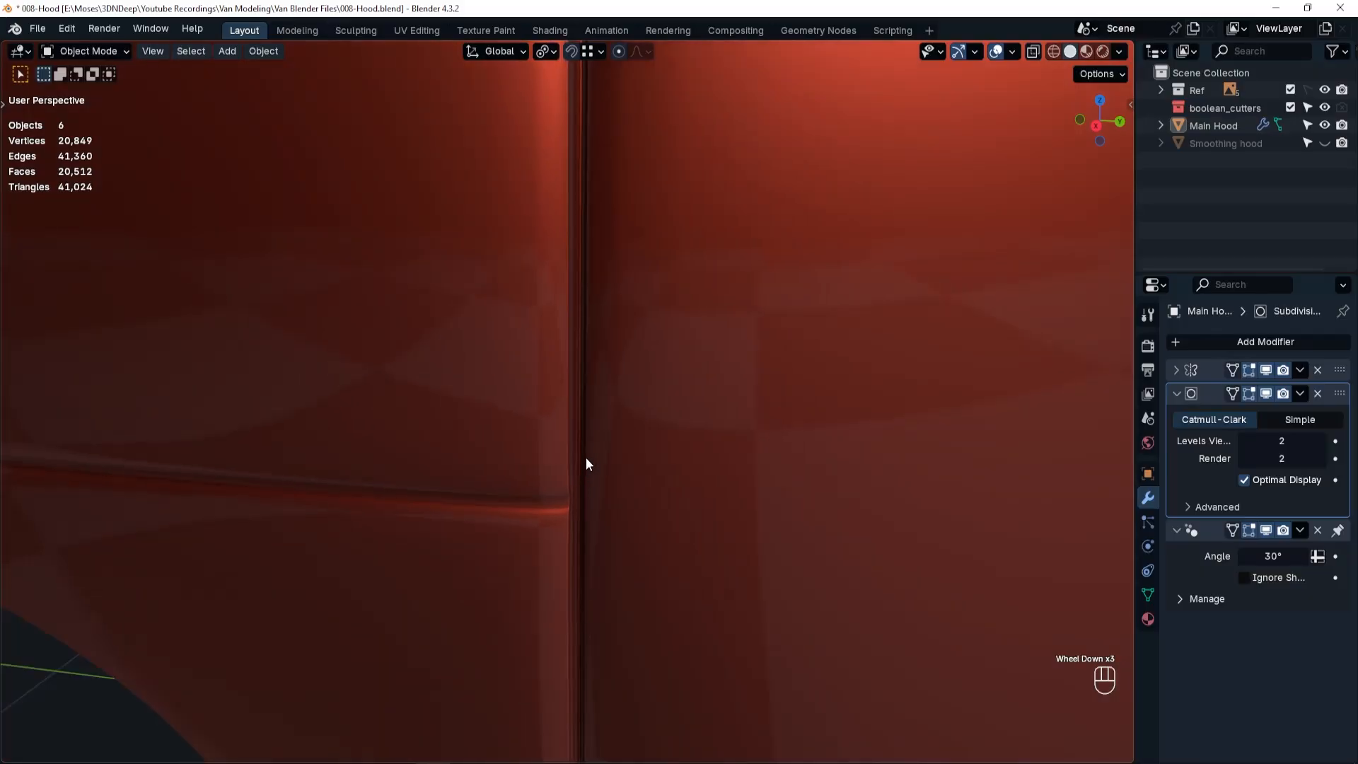
scroll(593, 426, "down", 2)
middle_click_drag(604, 333, 620, 403, "shift")
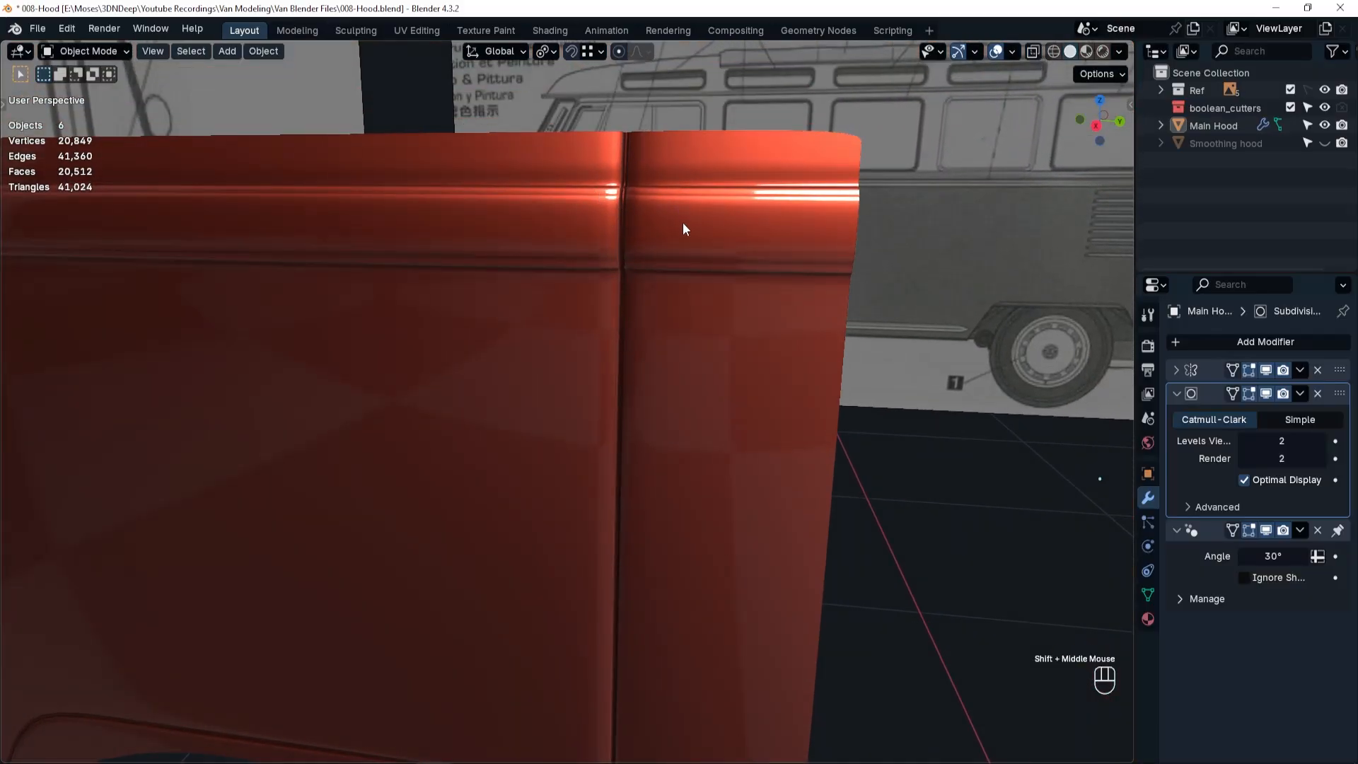
middle_click_drag(577, 224, 634, 259)
With the subdivision display off, select the face loop at the base of the door seam and move it outward along X by about 0.0105 m.
key("Tab")
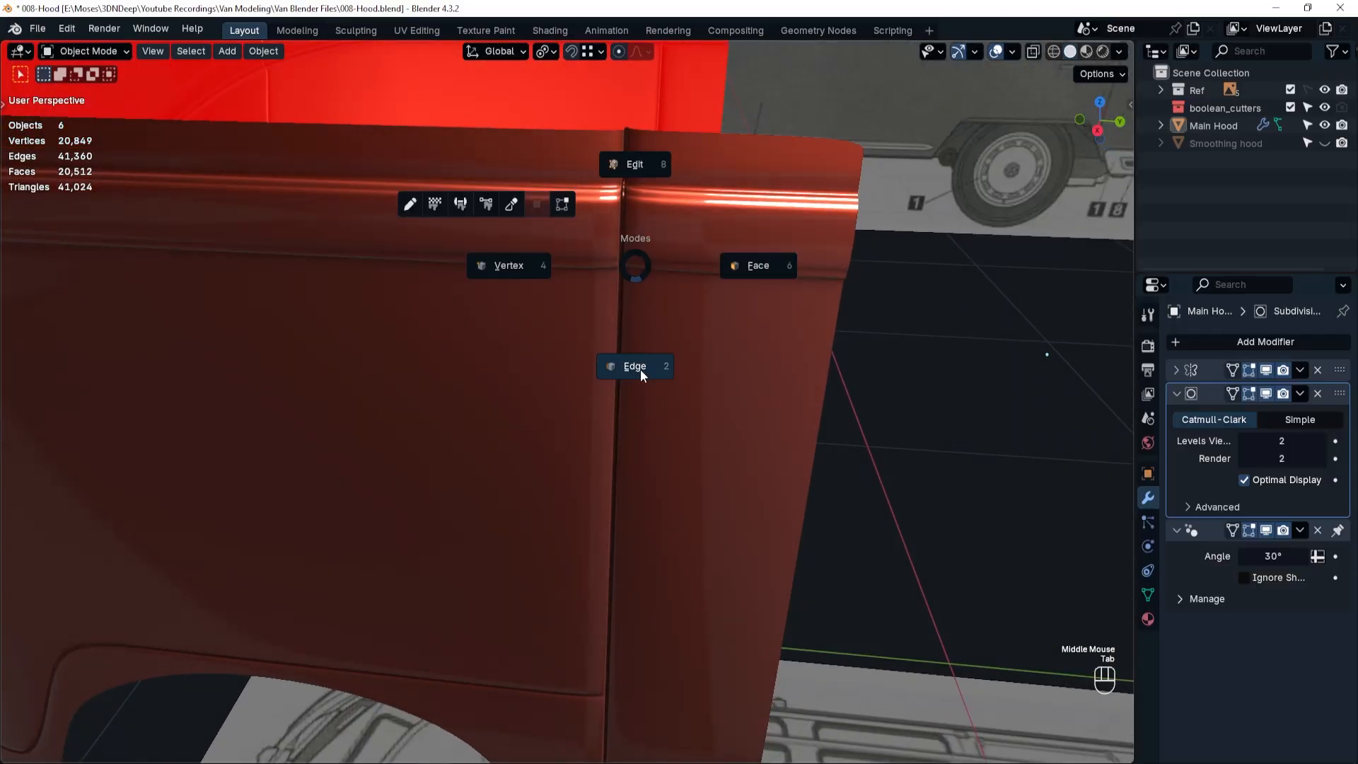
left_click(754, 266)
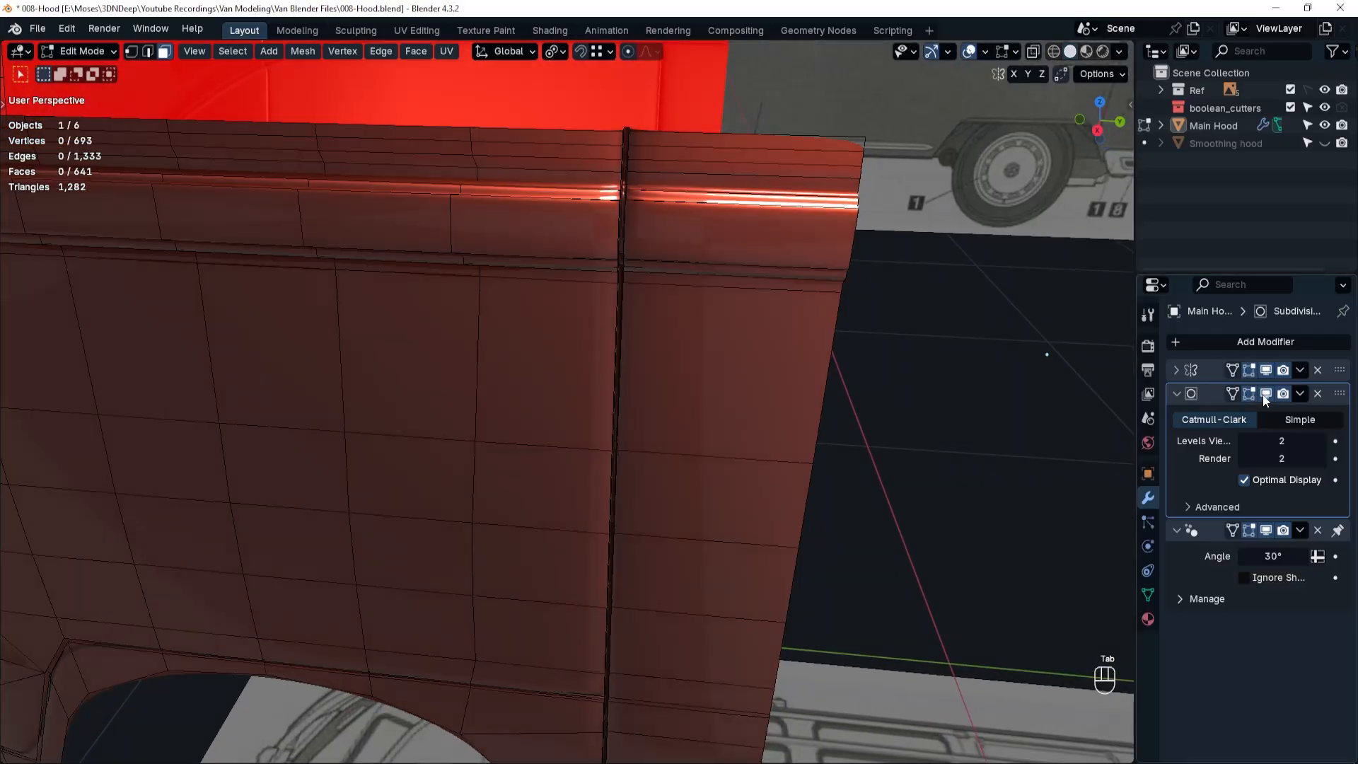
left_click(1266, 396)
left_click(620, 275)
left_click(620, 275, "alt")
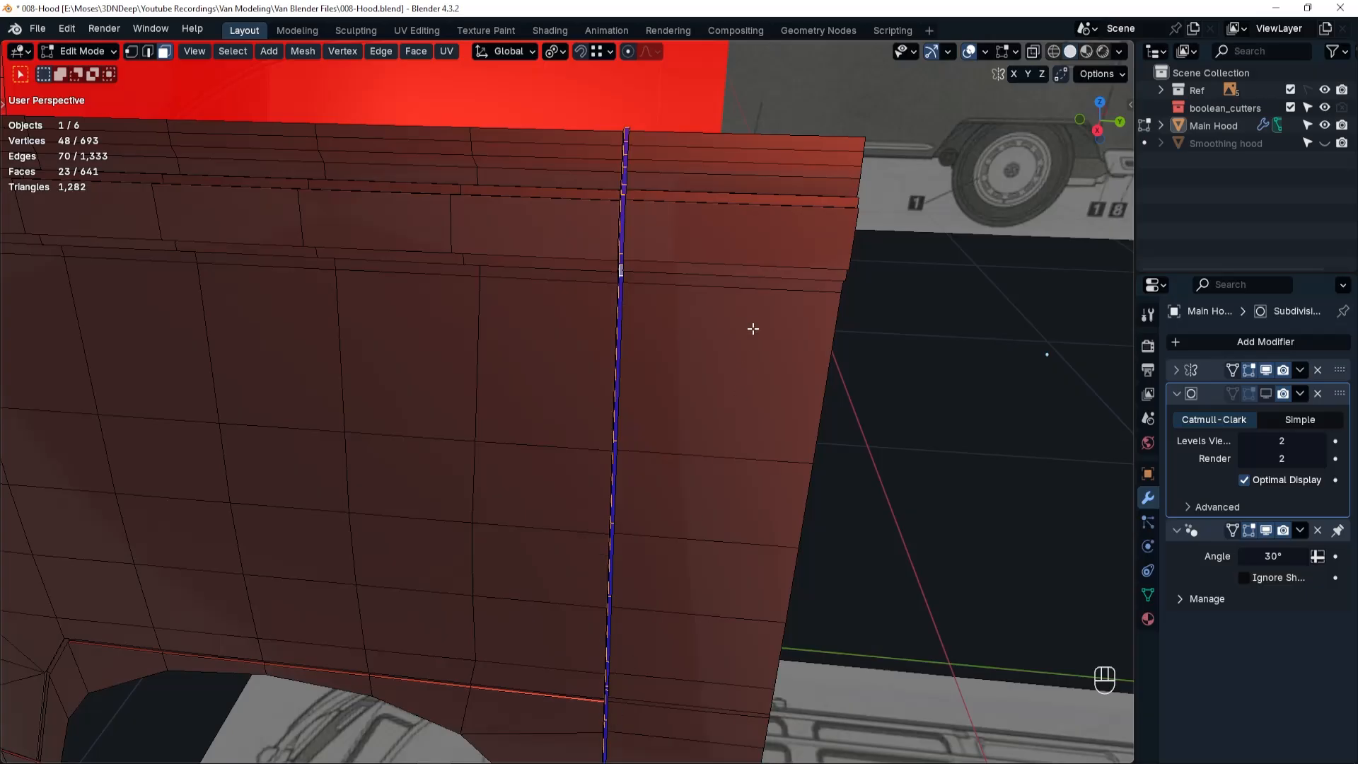
middle_click_drag(753, 329, 776, 370)
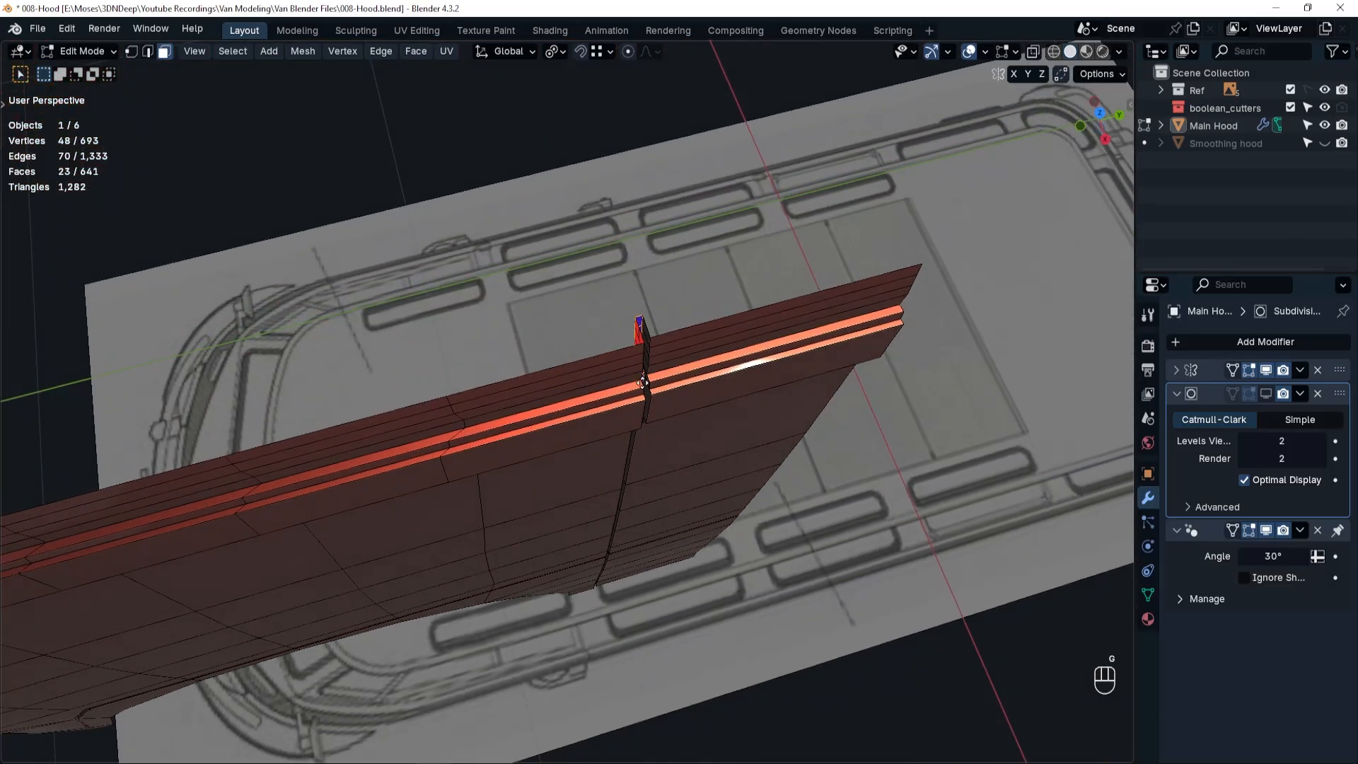
key("g")
key("x")
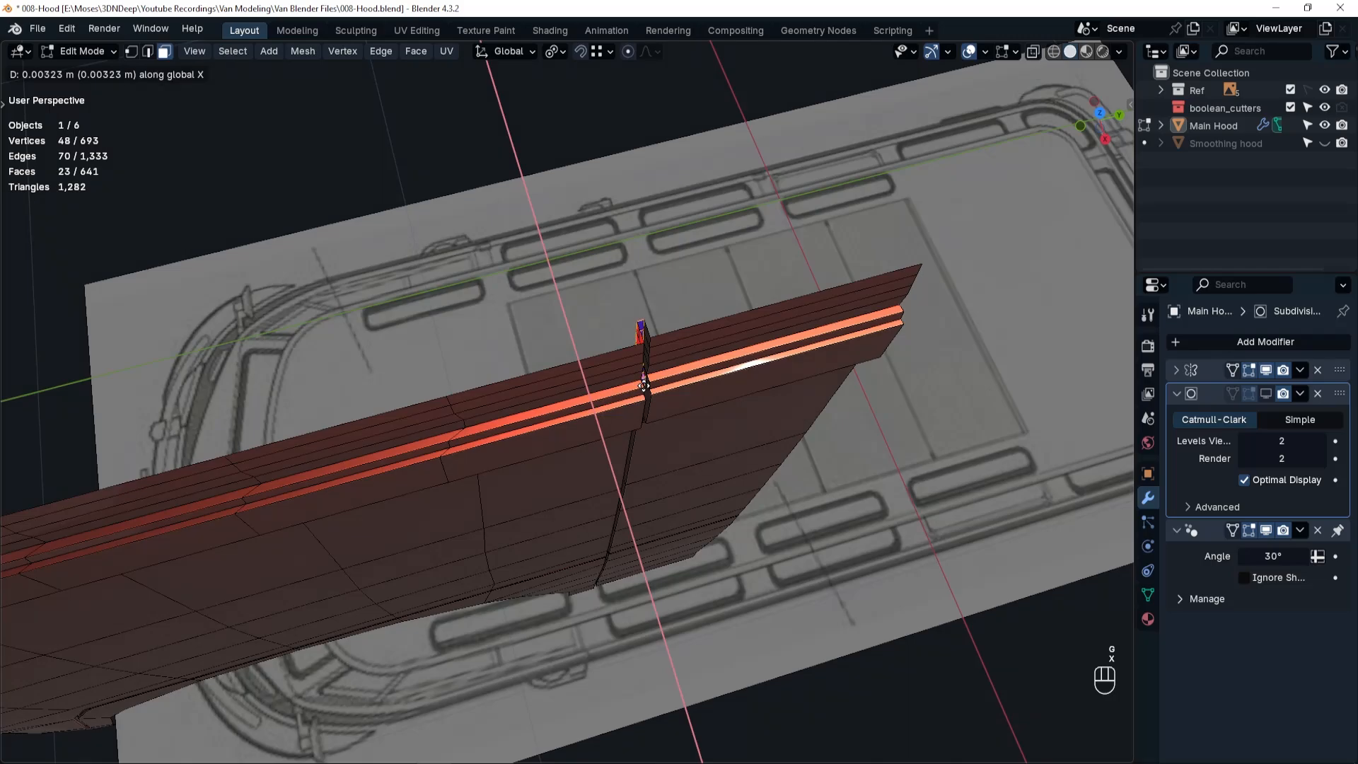
key("shift")
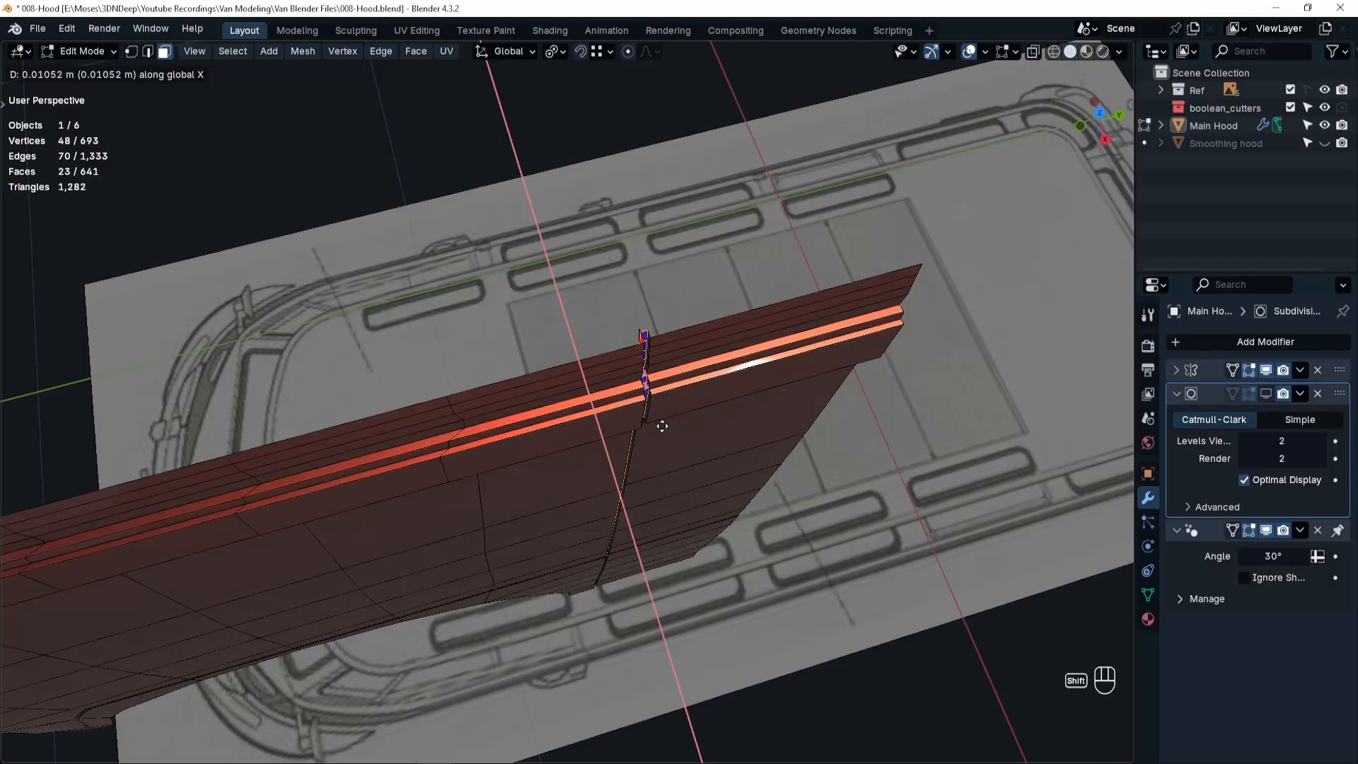
left_click(662, 426, "shift")
Move the door-side edge loop inside the seam outward along X by about 0.004 m and turn the subdivision display back on.
middle_click_drag(662, 426, 388, 291, "ctrl")
key("Tab")
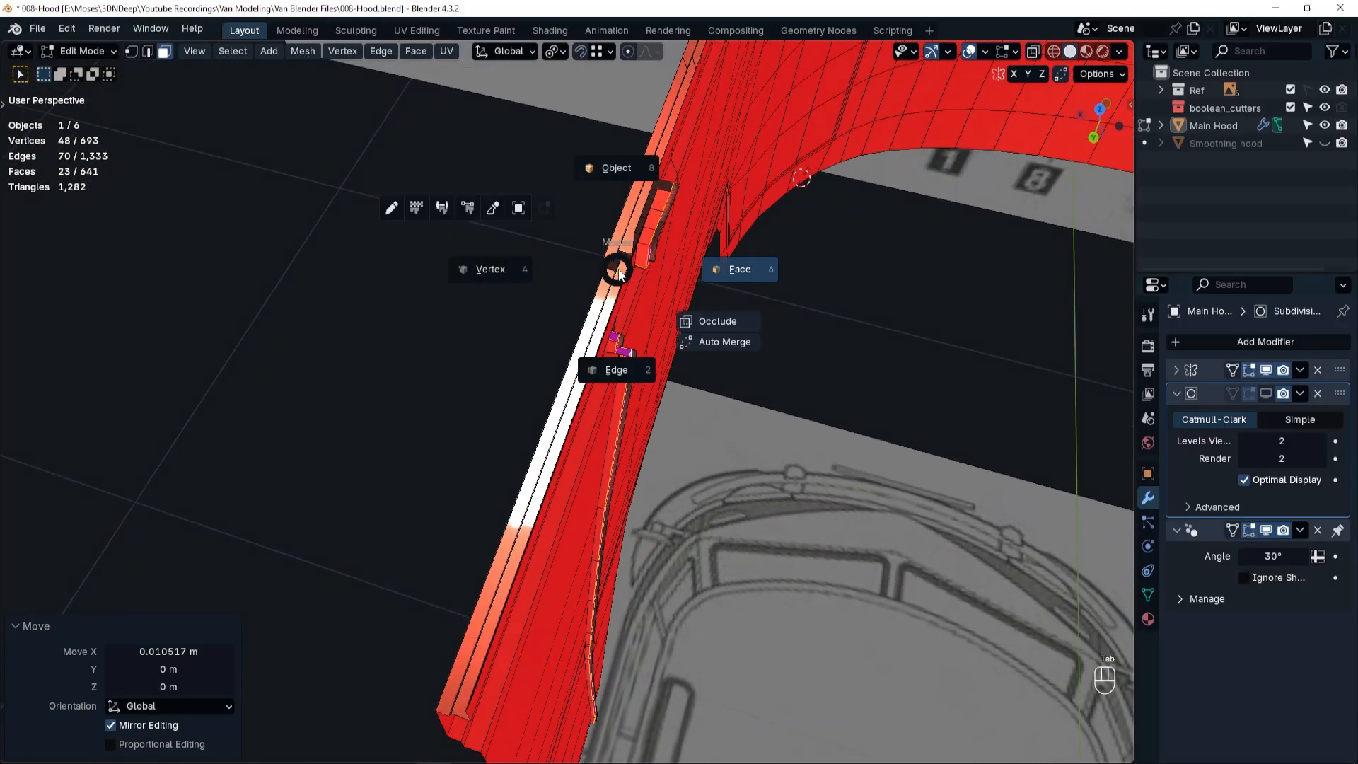
left_click(634, 369)
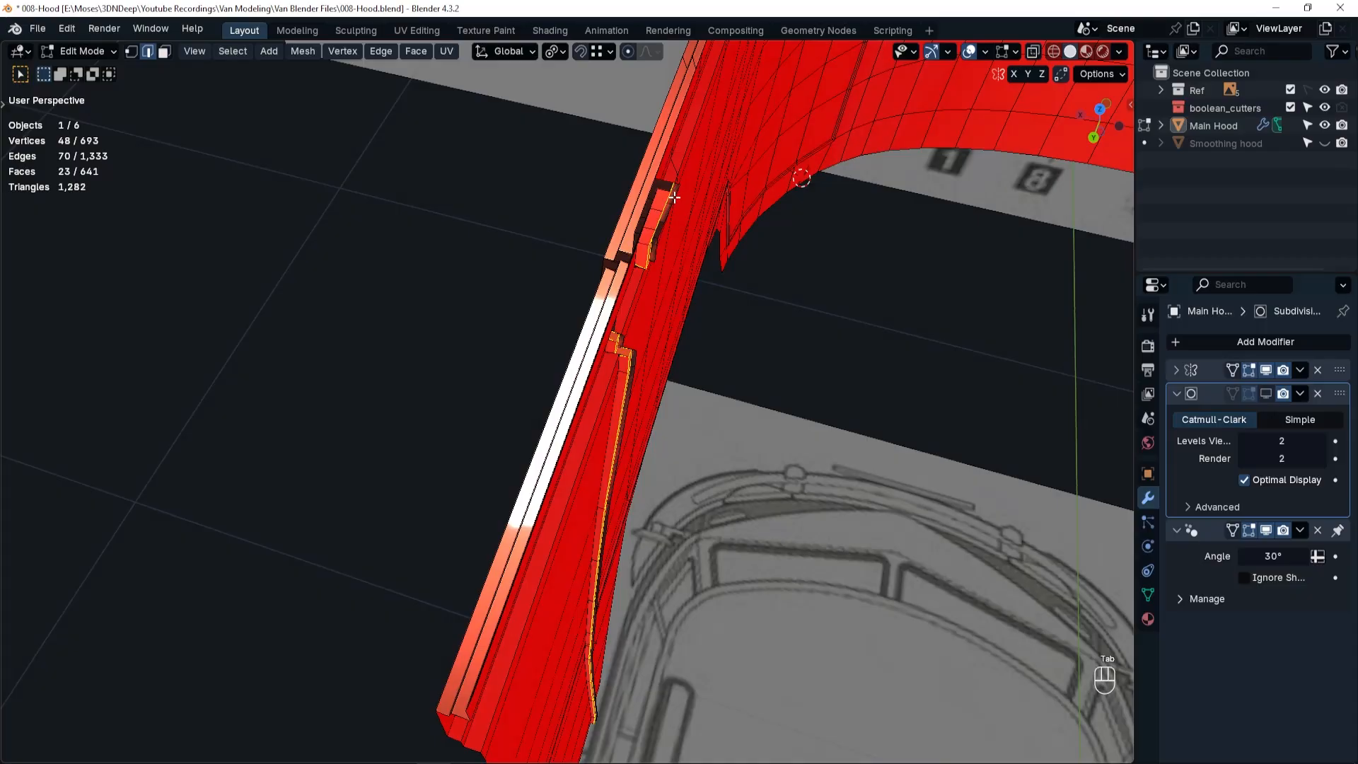
middle_click_drag(669, 233, 681, 210)
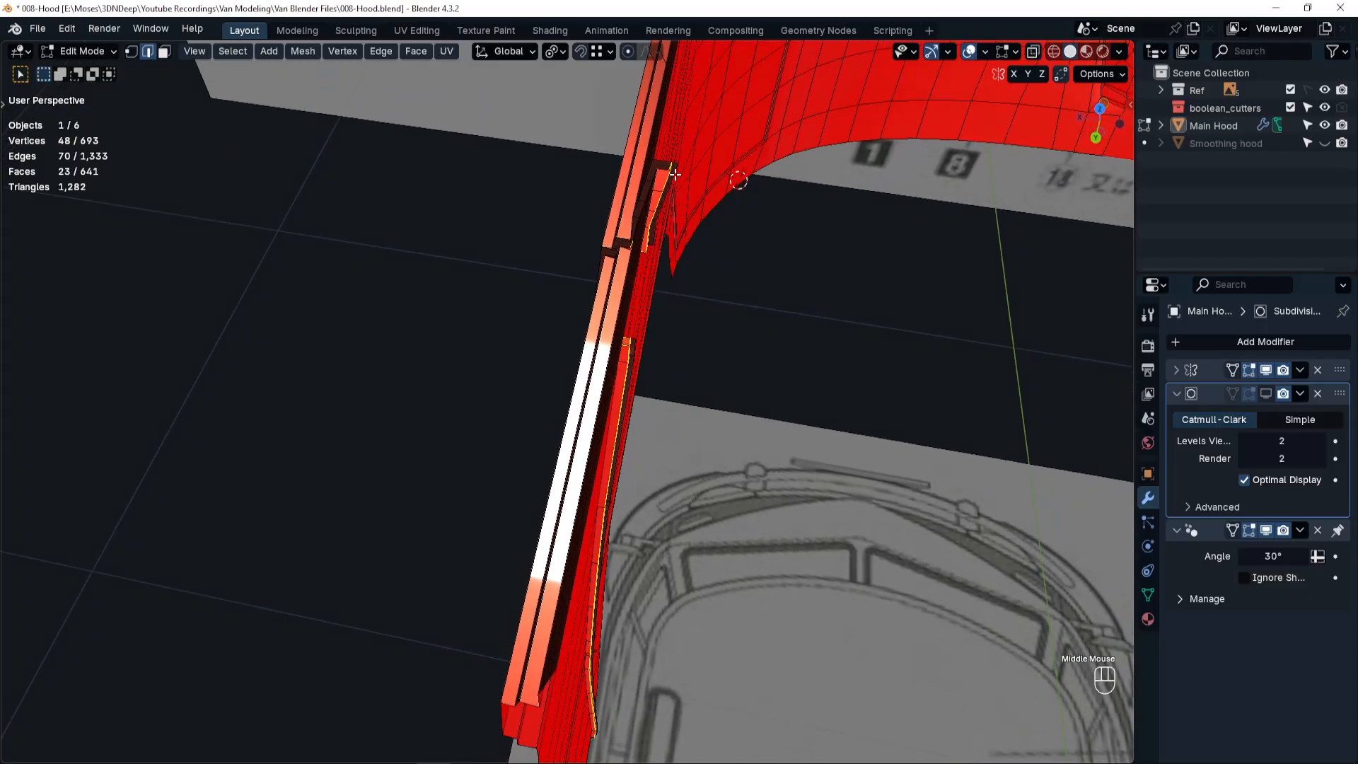
left_click(676, 175)
left_click(676, 175, "alt")
middle_click_drag(668, 297, 788, 273)
key("g")
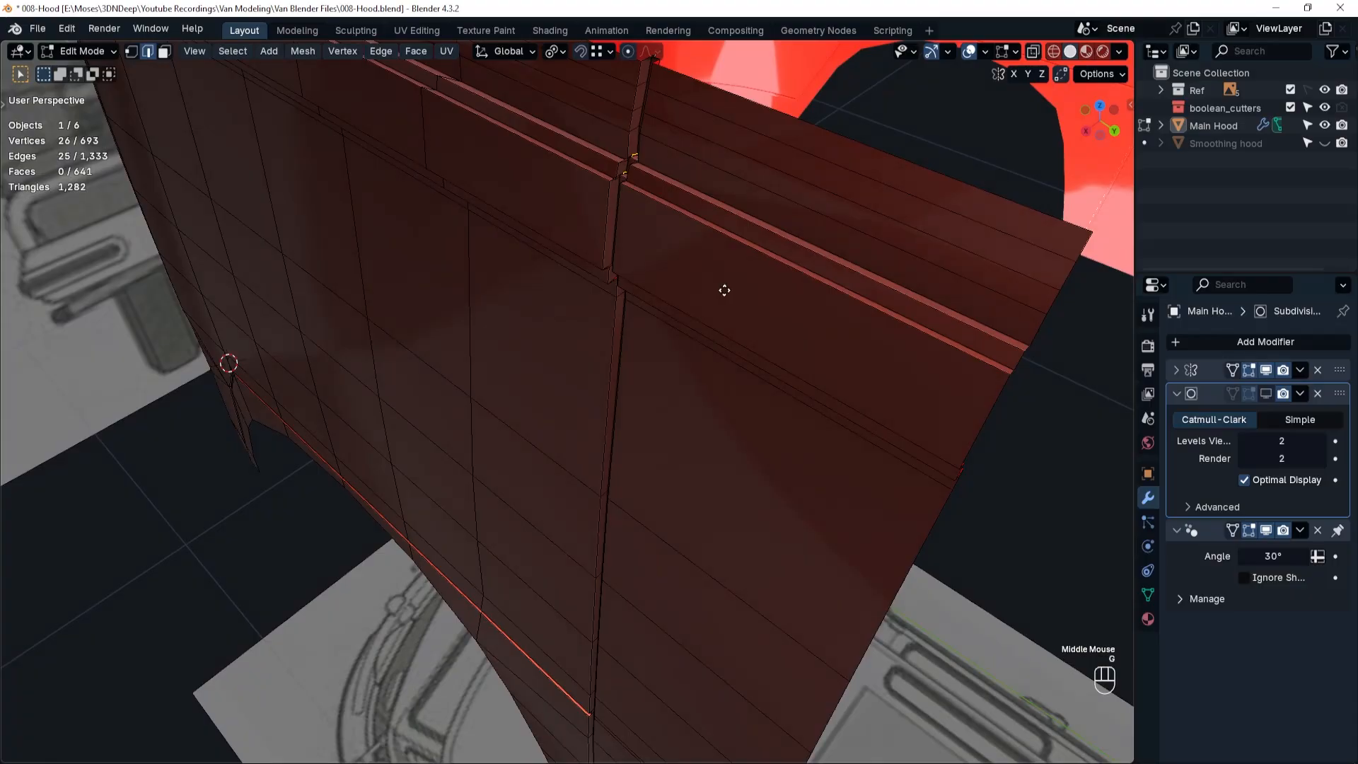
key("x")
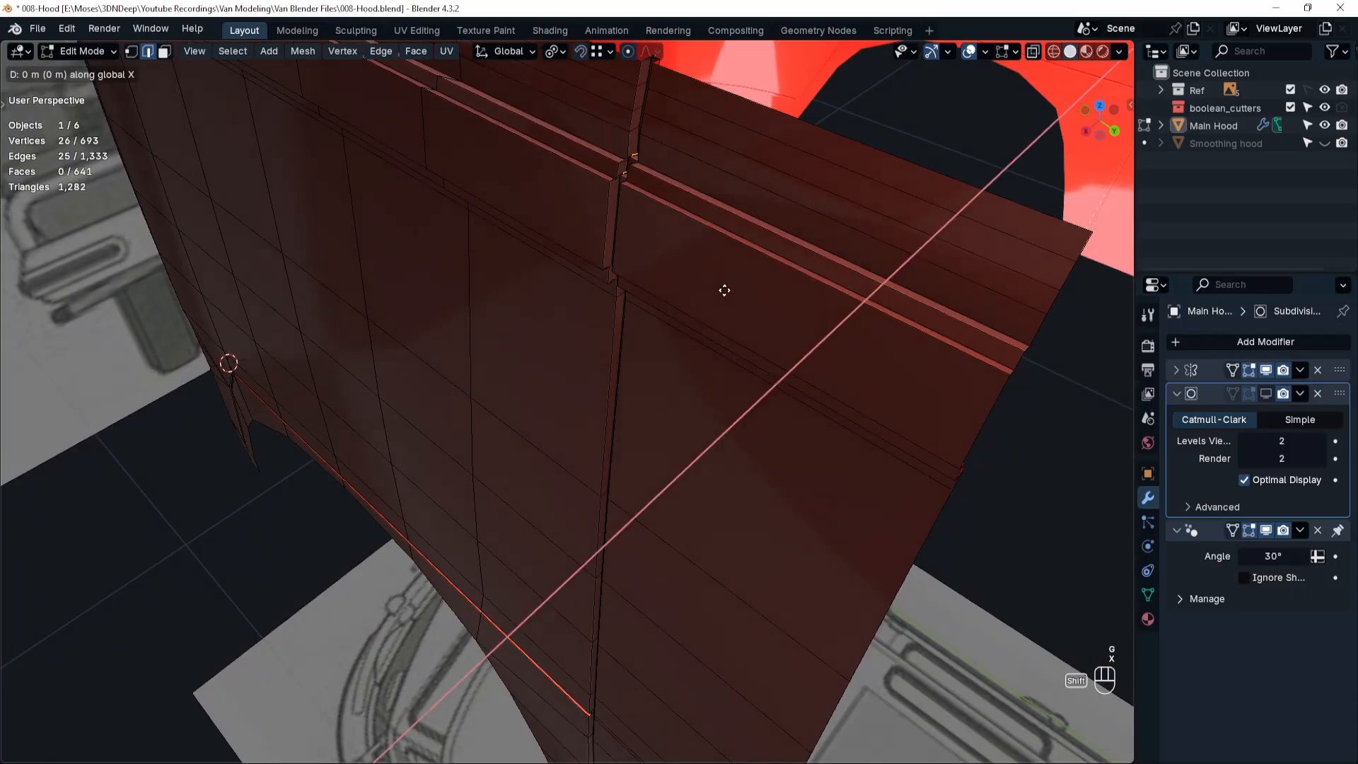
left_click(675, 306, "shift")
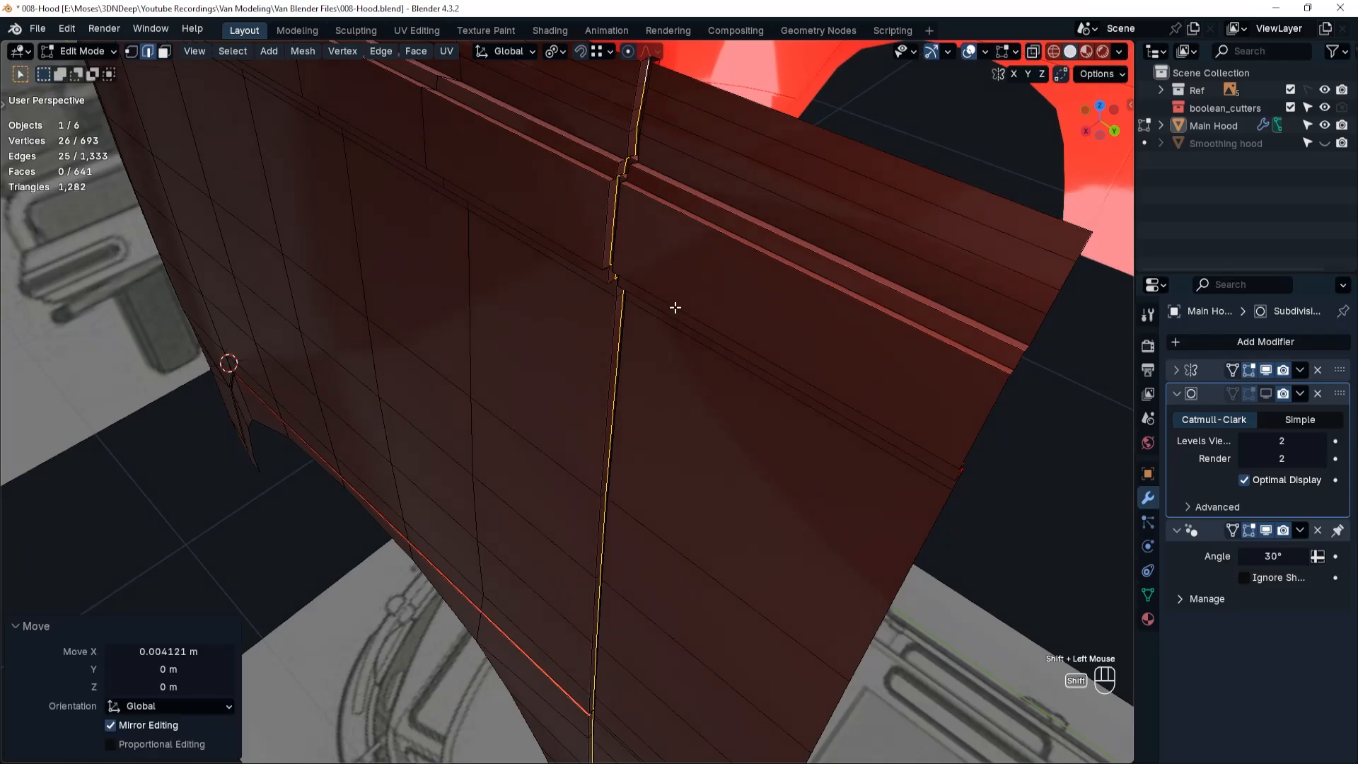
left_click(1267, 394)
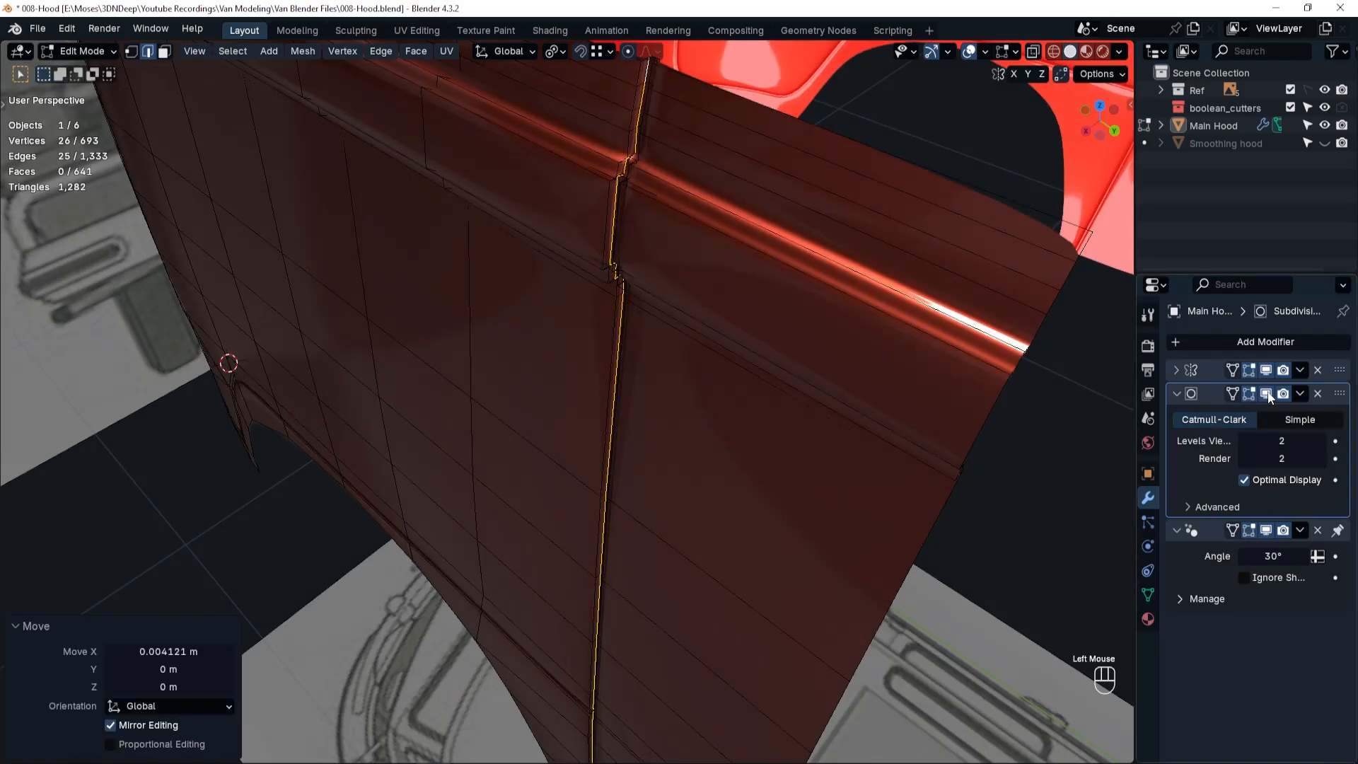
Edge-slide the support loop on the door side of the seam away from the gap by a factor of about -0.076.
middle_click_drag(577, 292, 630, 213)
left_click(627, 206, "alt")
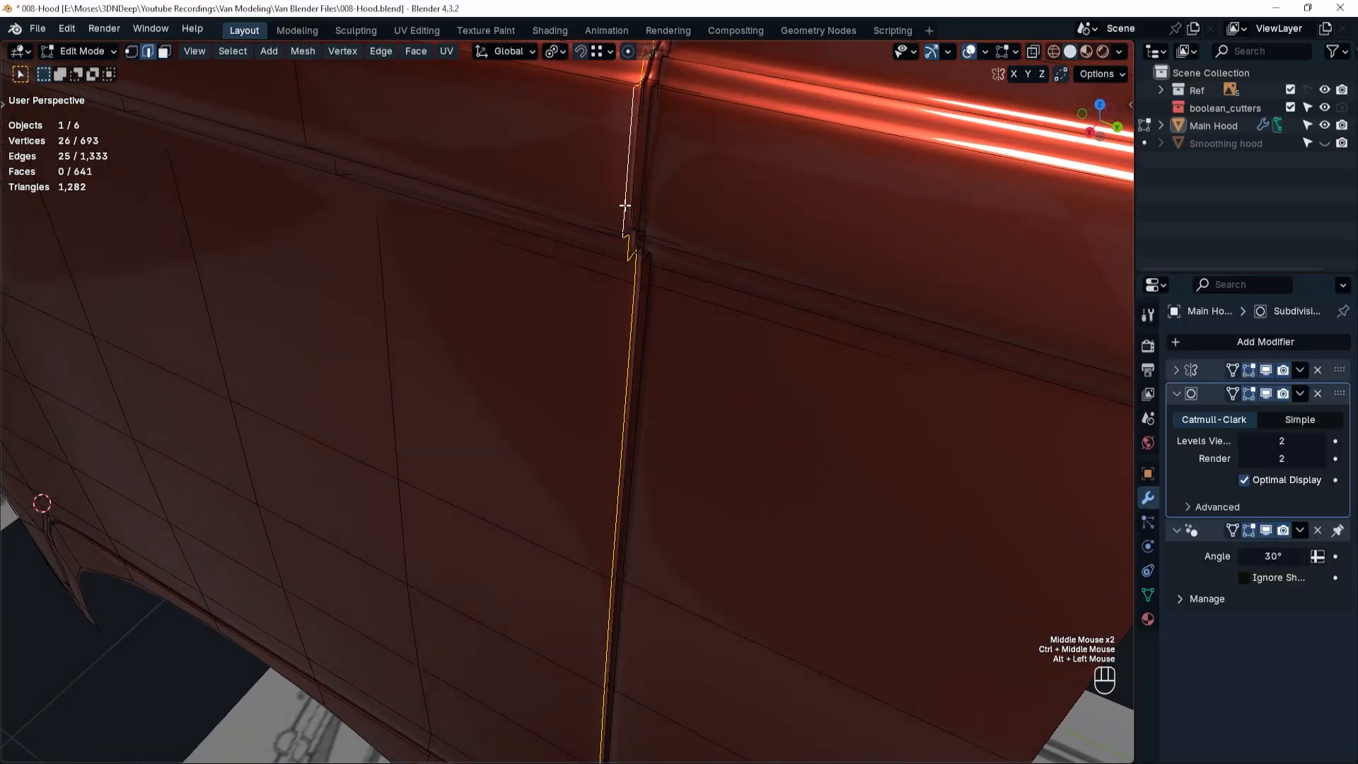
middle_click_drag(630, 267, 641, 267)
key("g")
key("g")
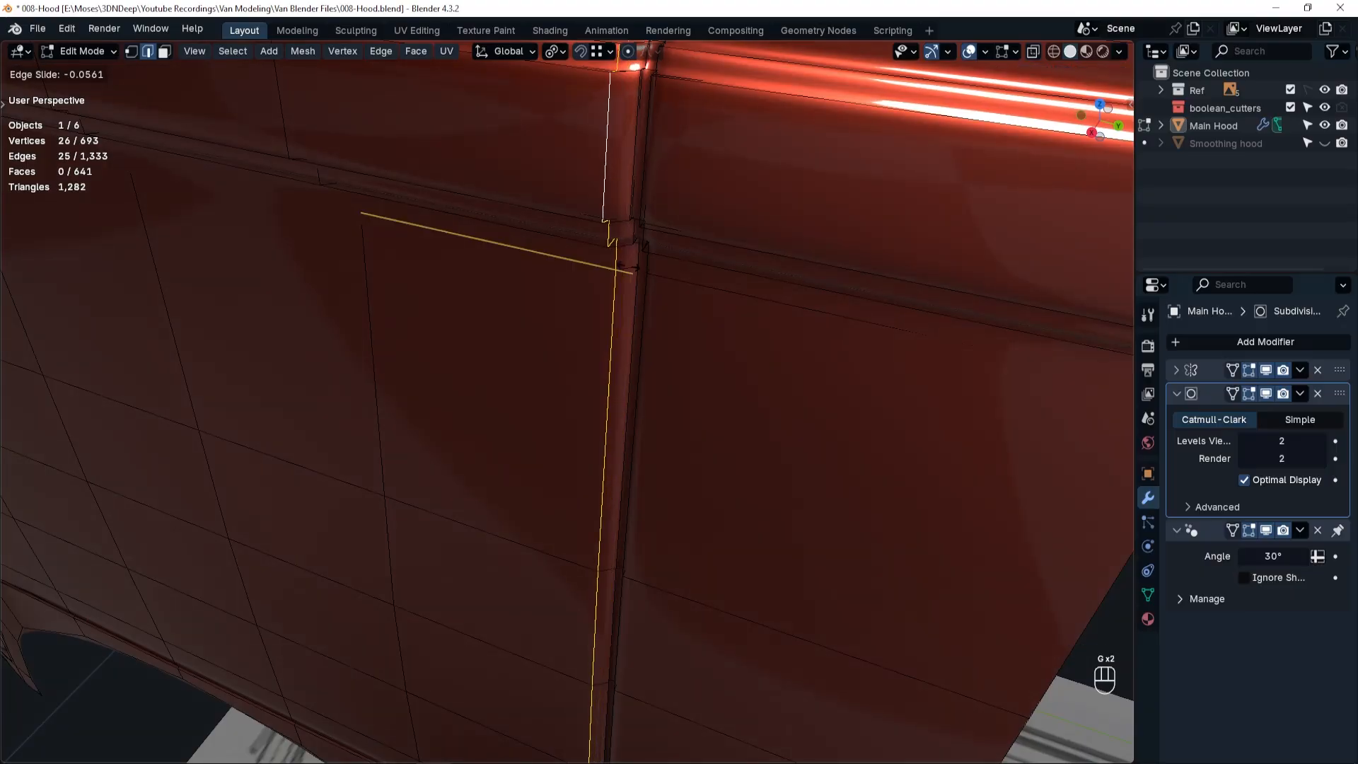
left_click(622, 267)
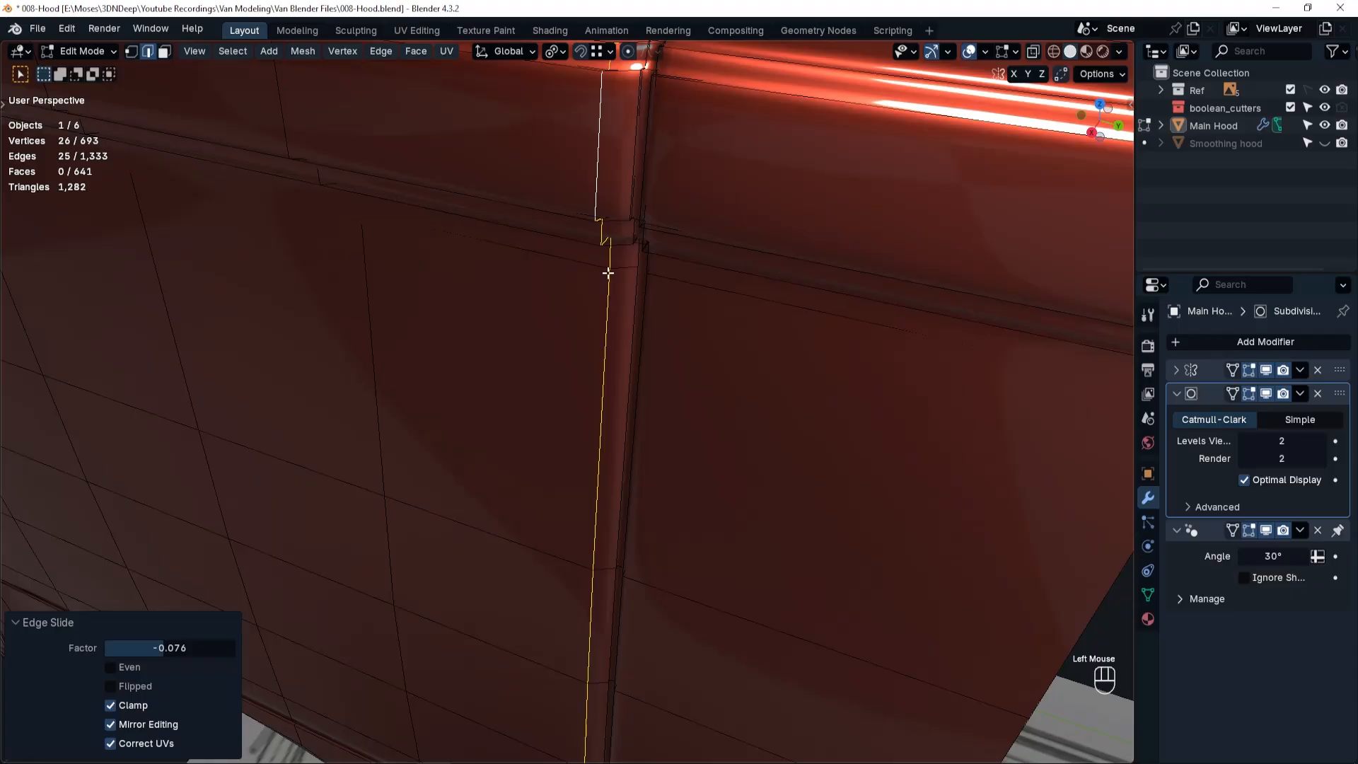
Slide the same door-side support loop back toward the seam by a factor of about 0.216.
key("g")
key("g")
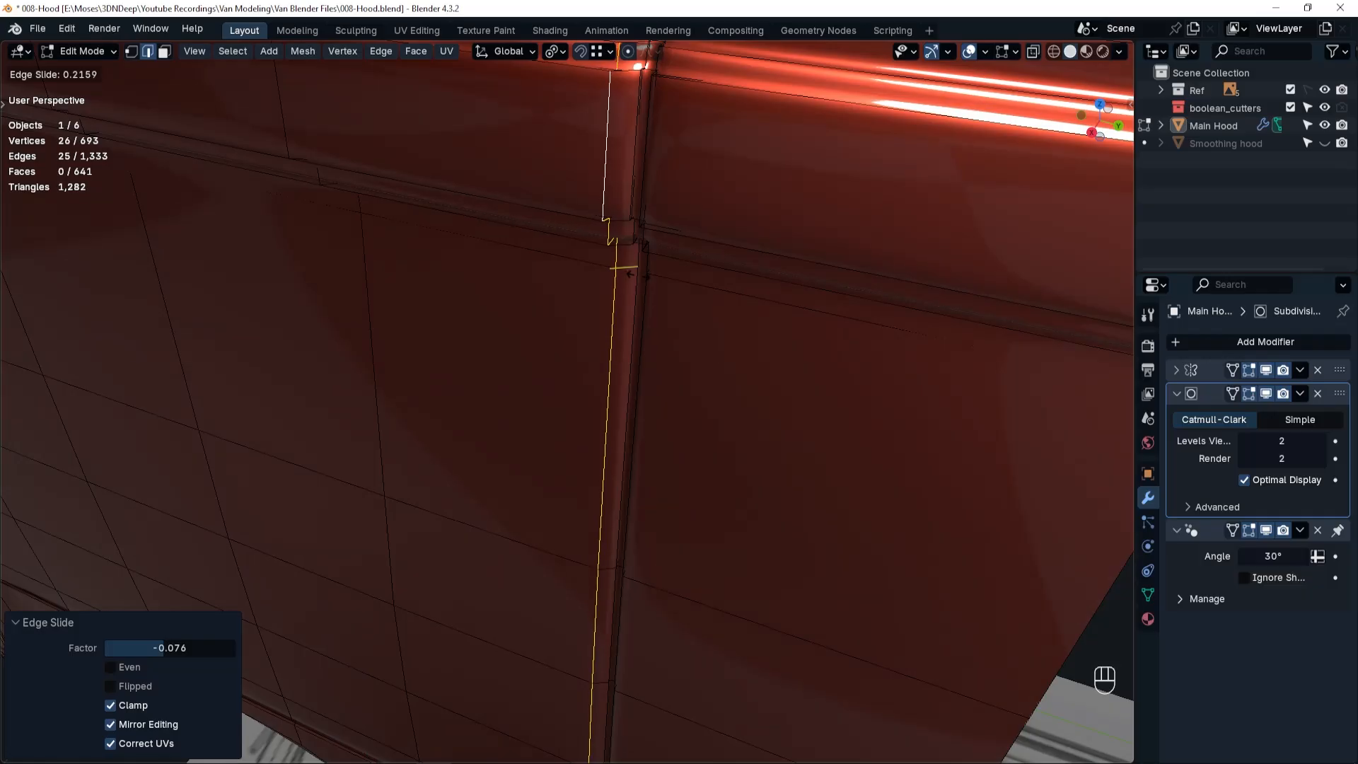
left_click(630, 273)
In Object Mode, examine the door seam's shading, its junction with the panel groove, and the whole hood side against the blueprints.
scroll(646, 321, "down", 2)
middle_click_drag(646, 321, 740, 291)
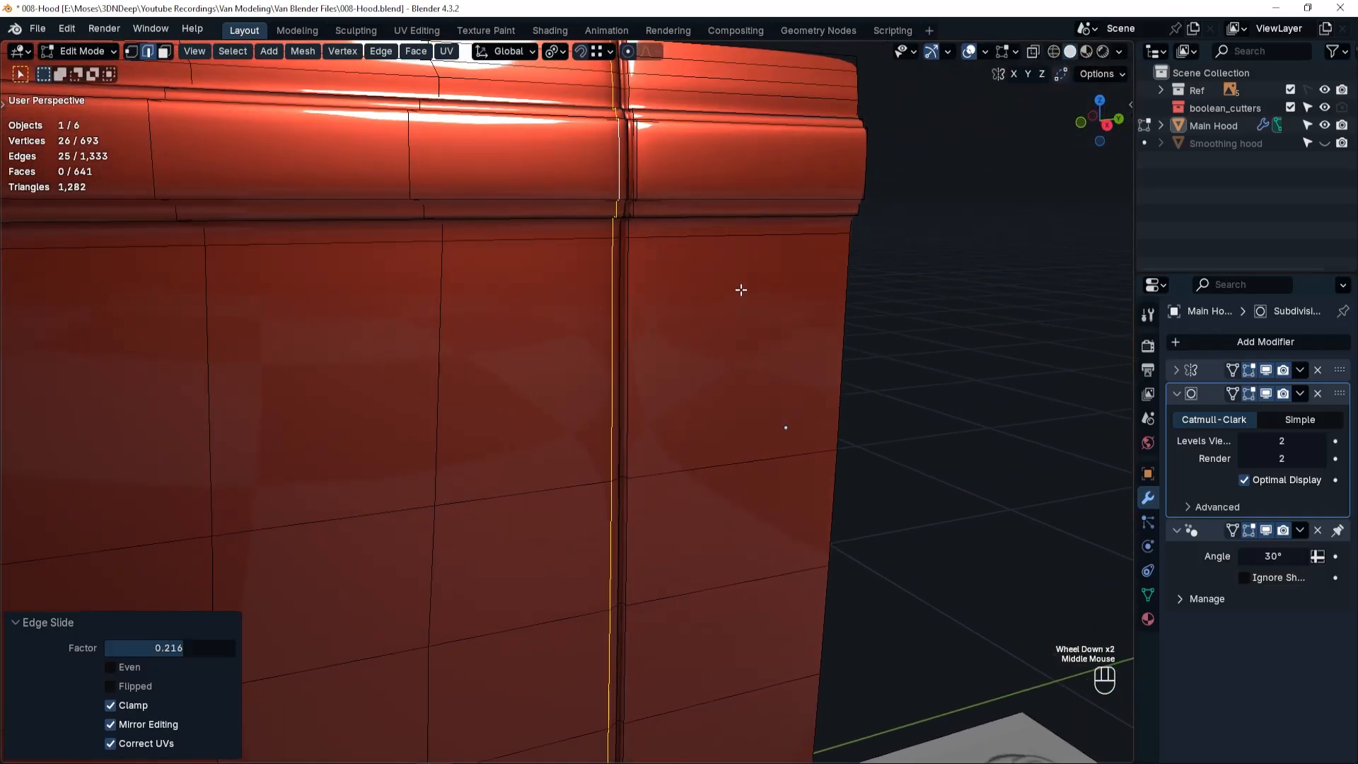
key("Tab")
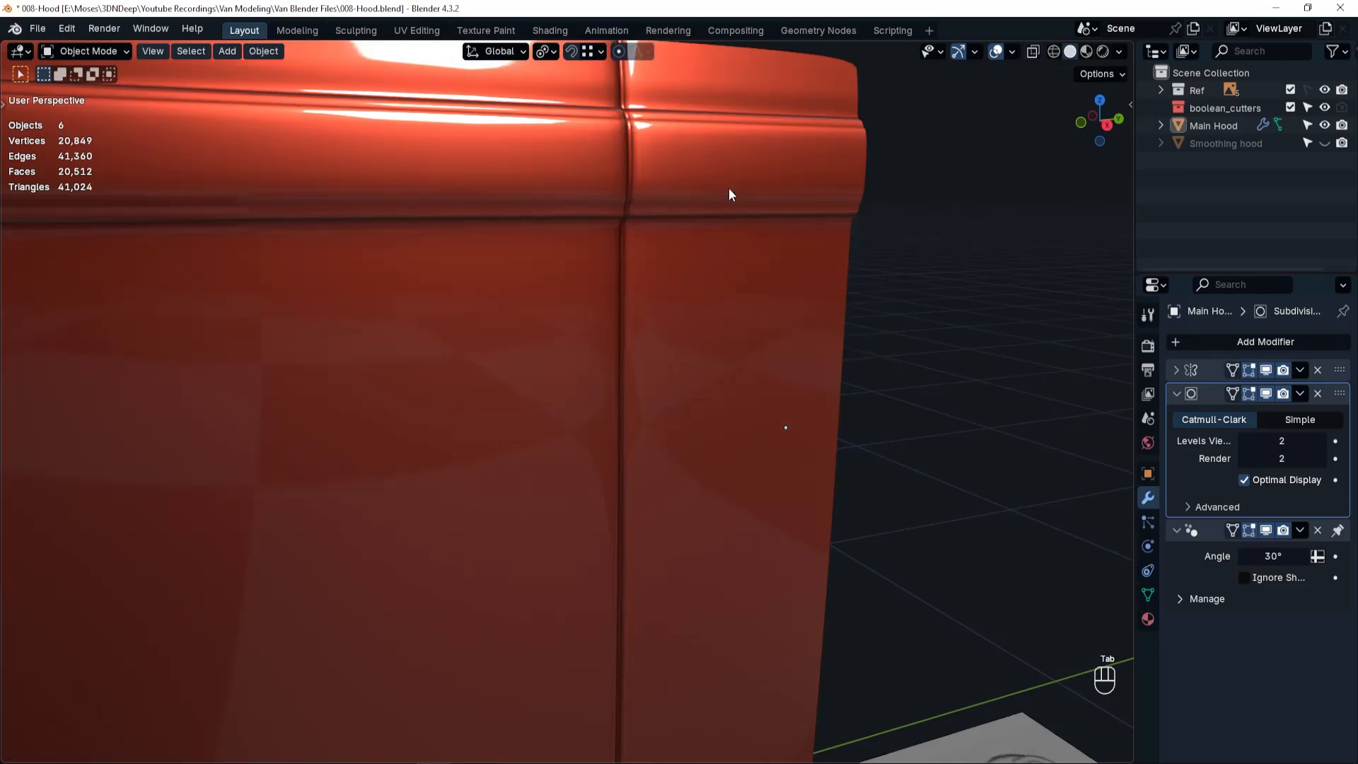
scroll(690, 290, "down", 2, "shift")
middle_click_drag(652, 460, 652, 279, "shift")
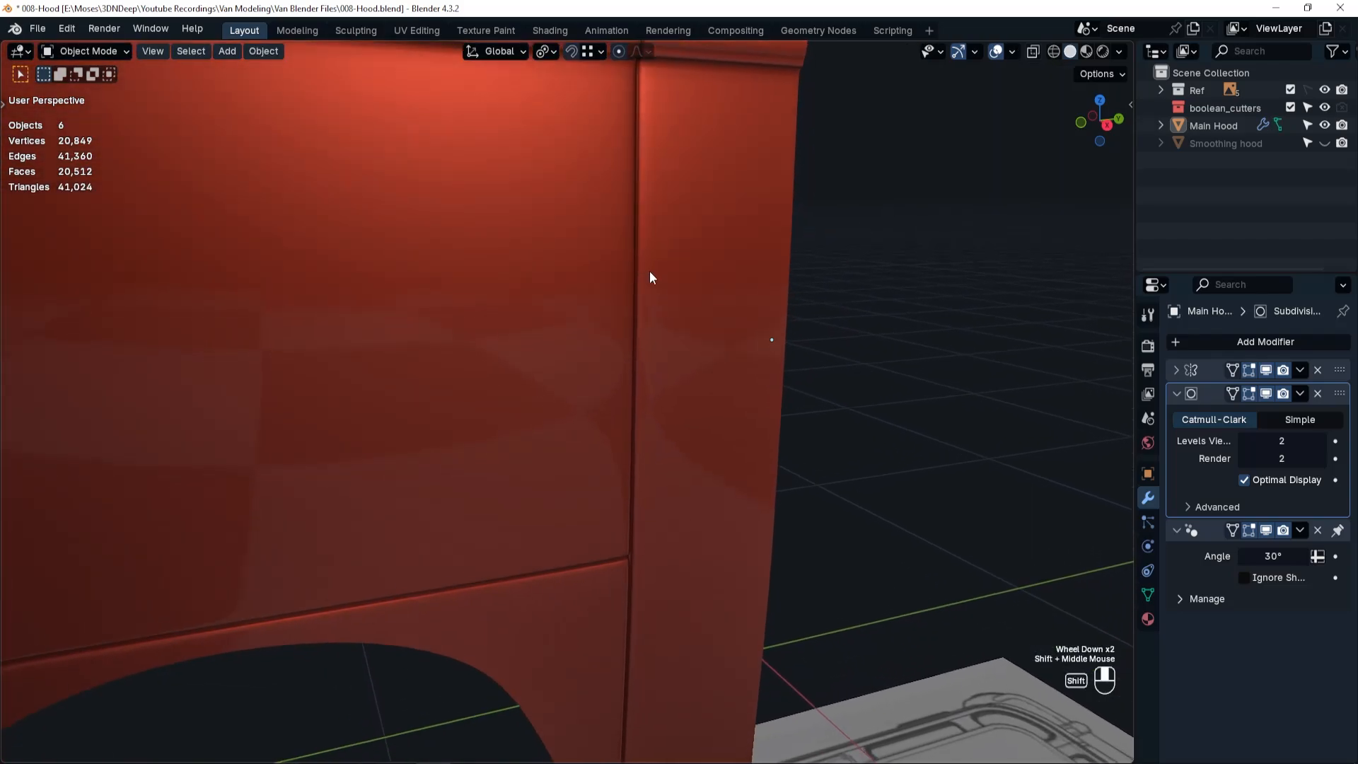
middle_click_drag(630, 563, 733, 408, "ctrl")
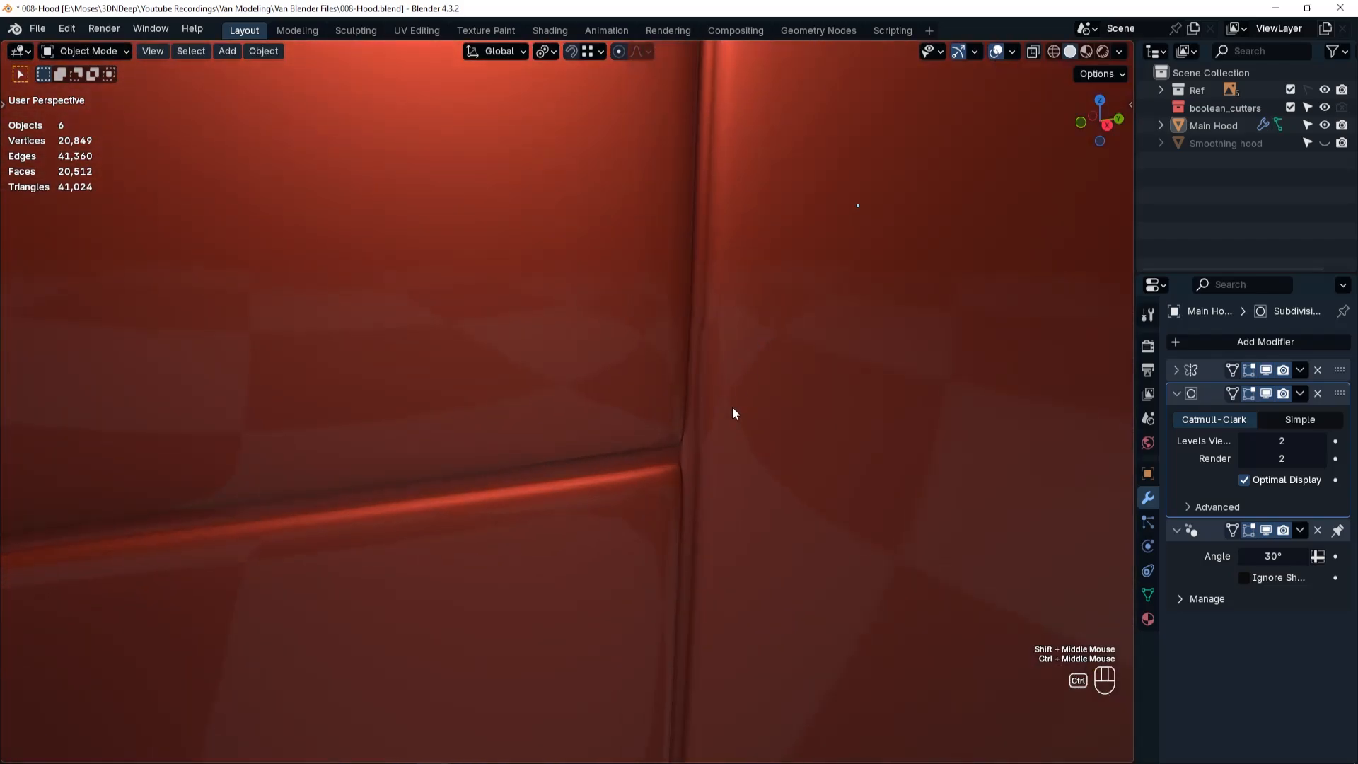
scroll(685, 443, "down", 2)
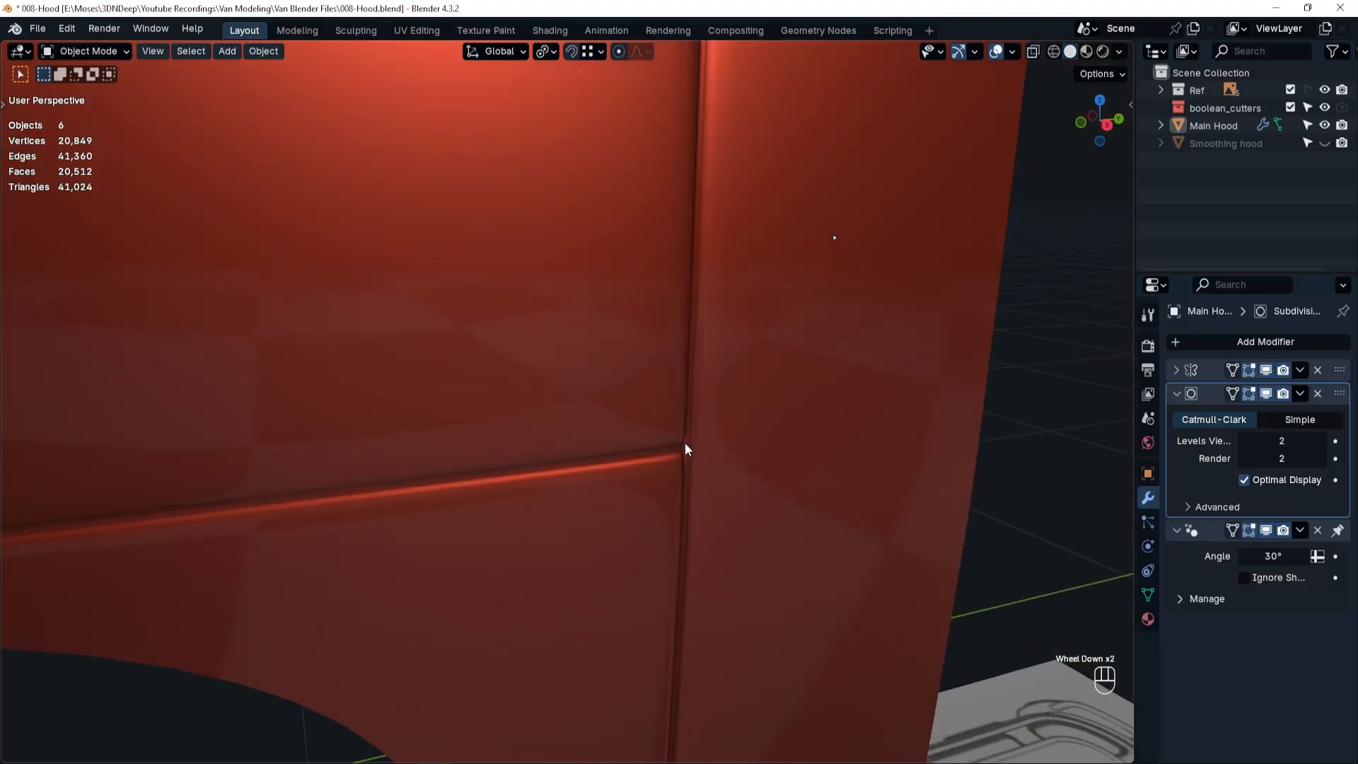
scroll(685, 444, "up", 5)
middle_click_drag(683, 461, 697, 430)
scroll(674, 435, "down", 6)
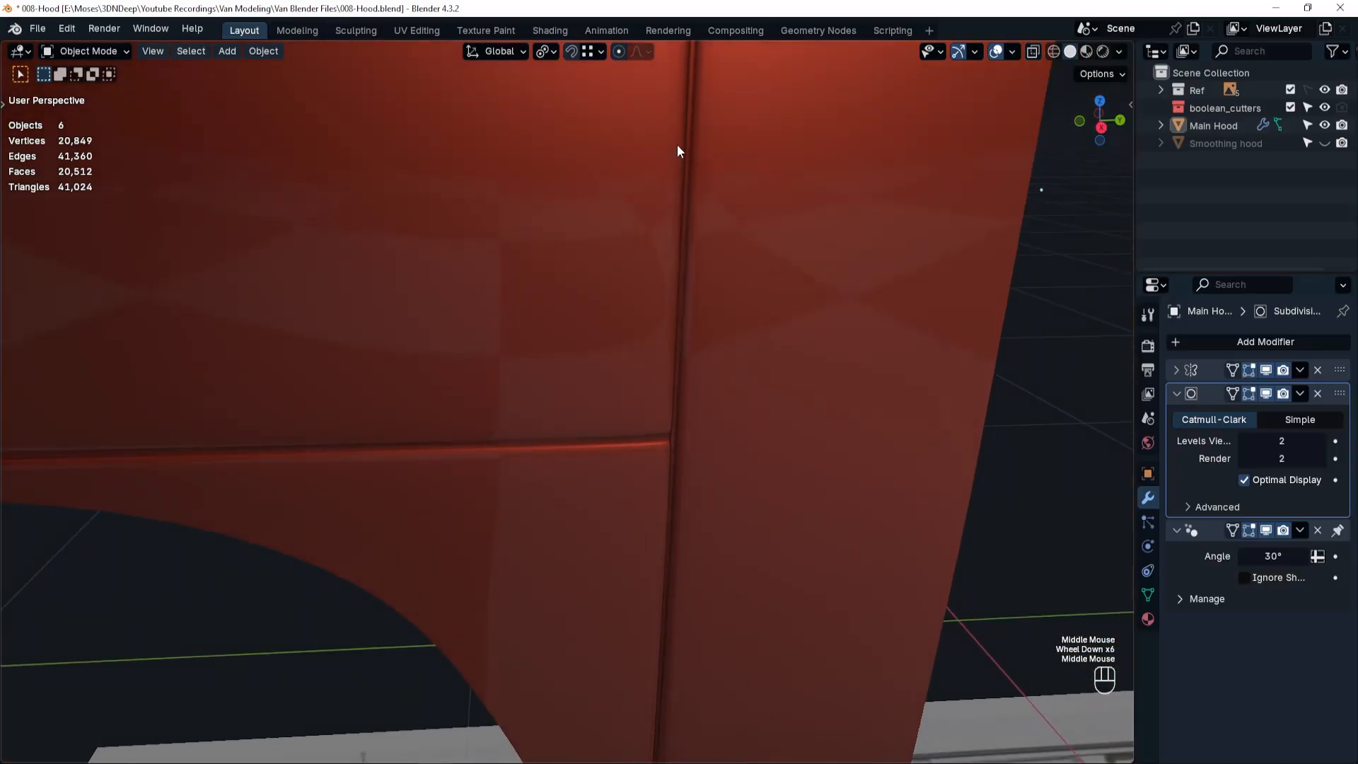
scroll(688, 436, "down", 5)
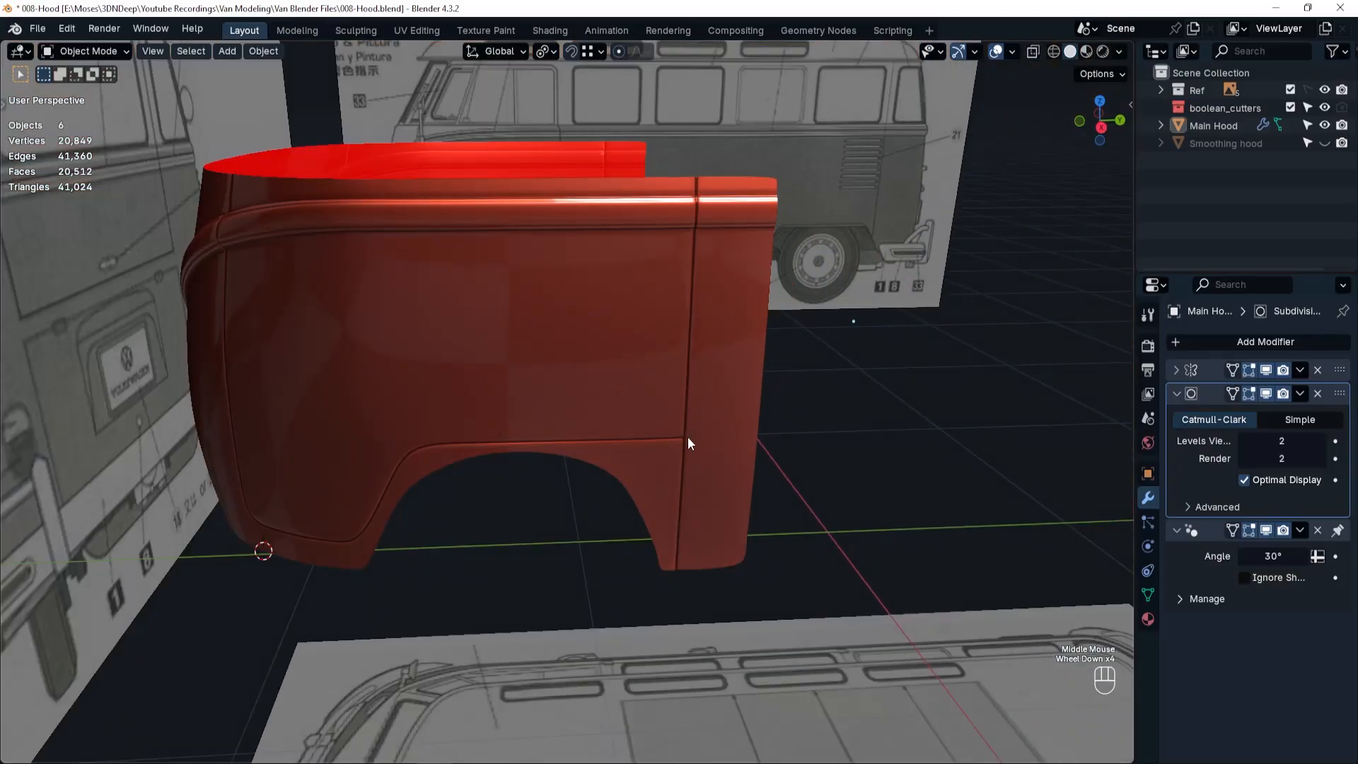
middle_click_drag(706, 402, 698, 476, "shift")
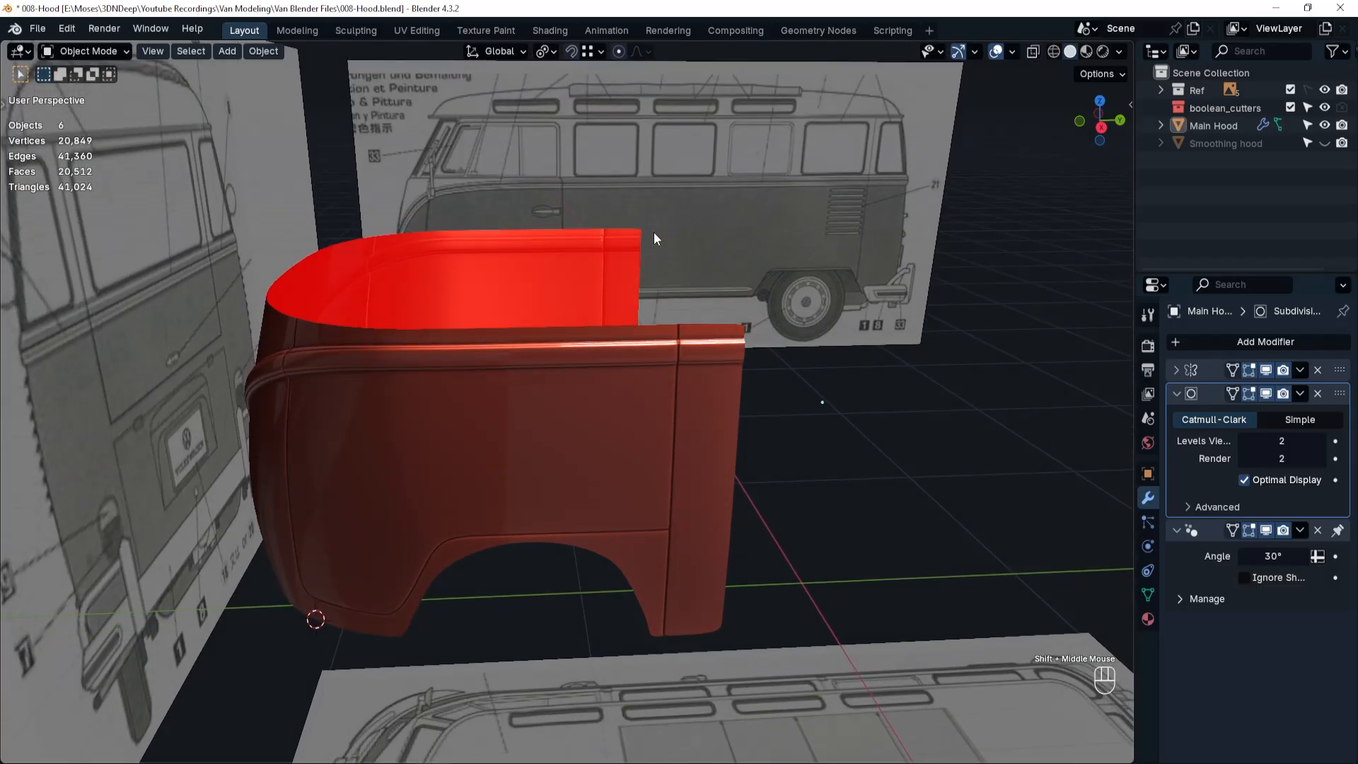
middle_click(660, 485)
scroll(685, 458, "up", 4)
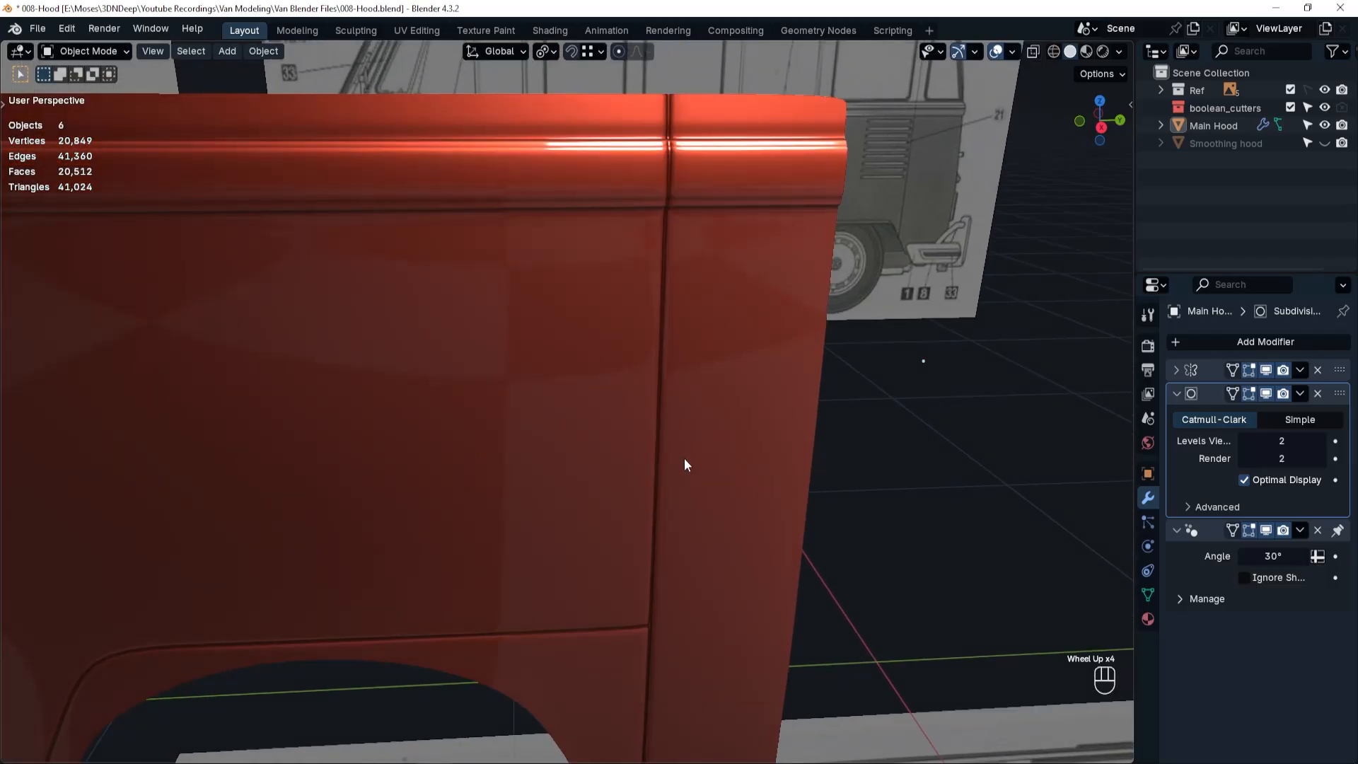
middle_click_drag(667, 473, 631, 495)
scroll(683, 389, "up", 4)
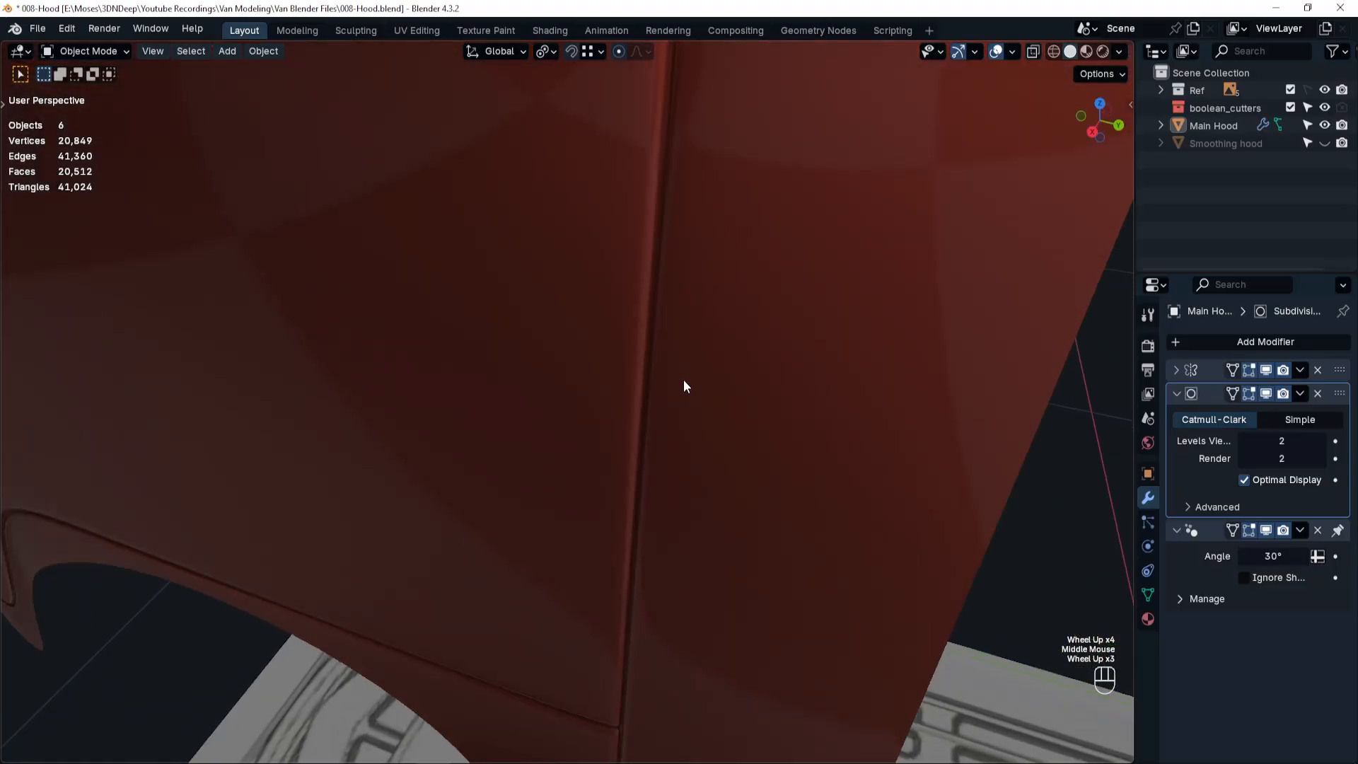
With the subdivision display off, slide the edge loop along the seam's door-side corner toward the door panel by a factor of 0.2.
key("Tab")
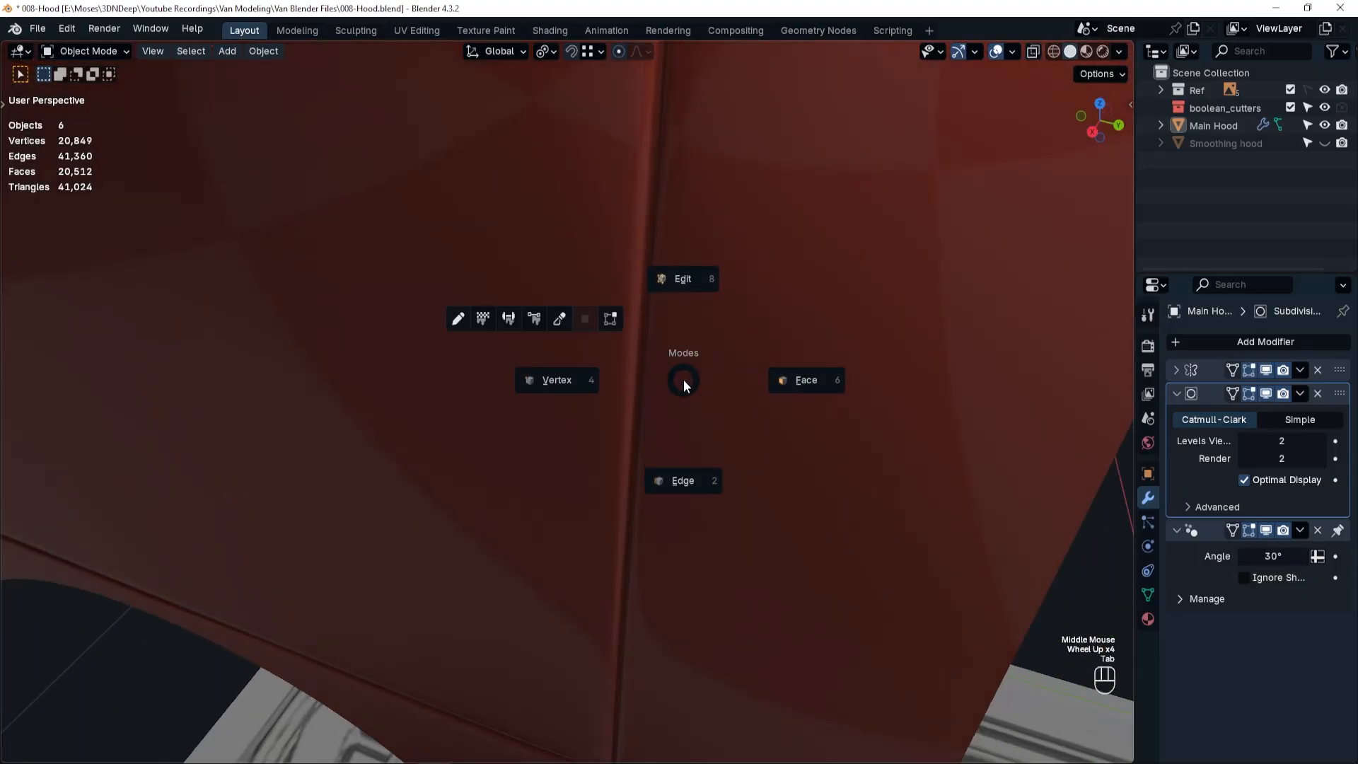
left_click(683, 479)
left_click(635, 385, "alt")
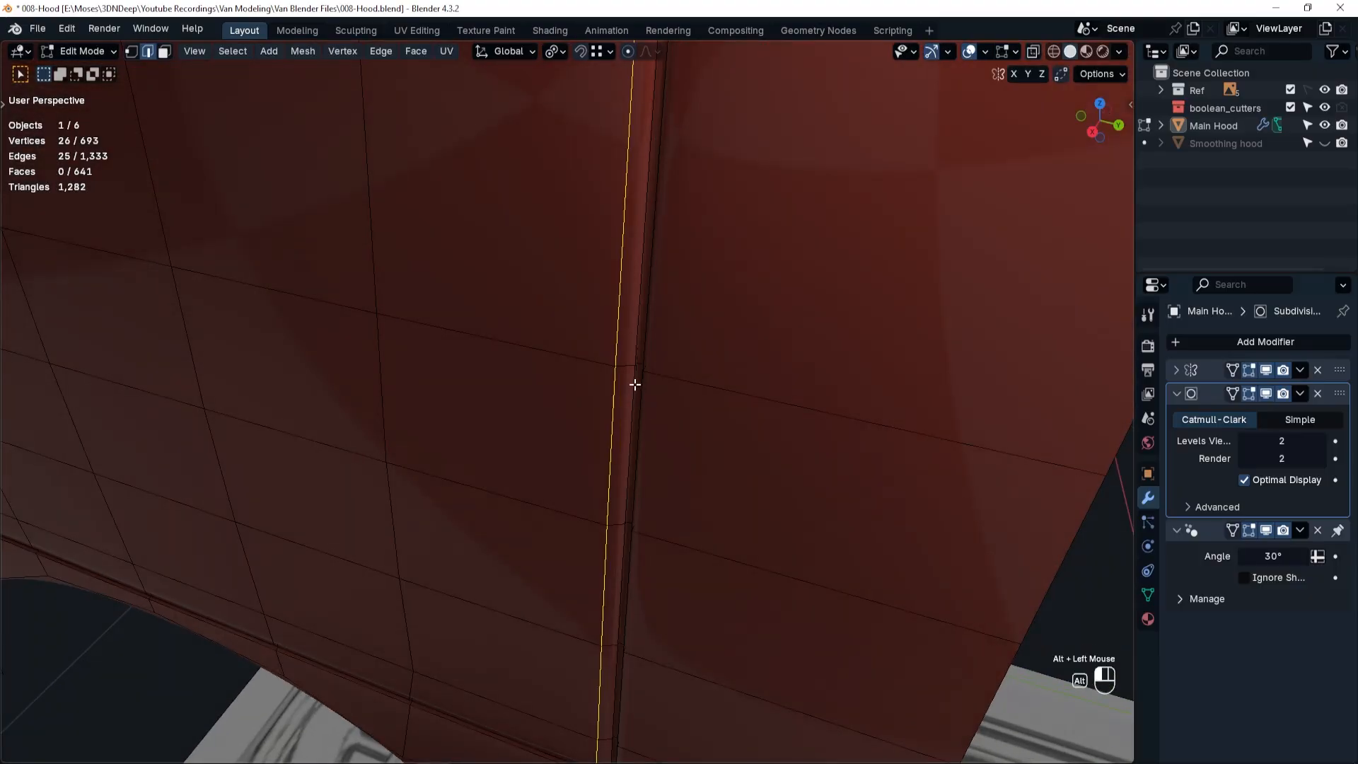
left_click(635, 385, "alt")
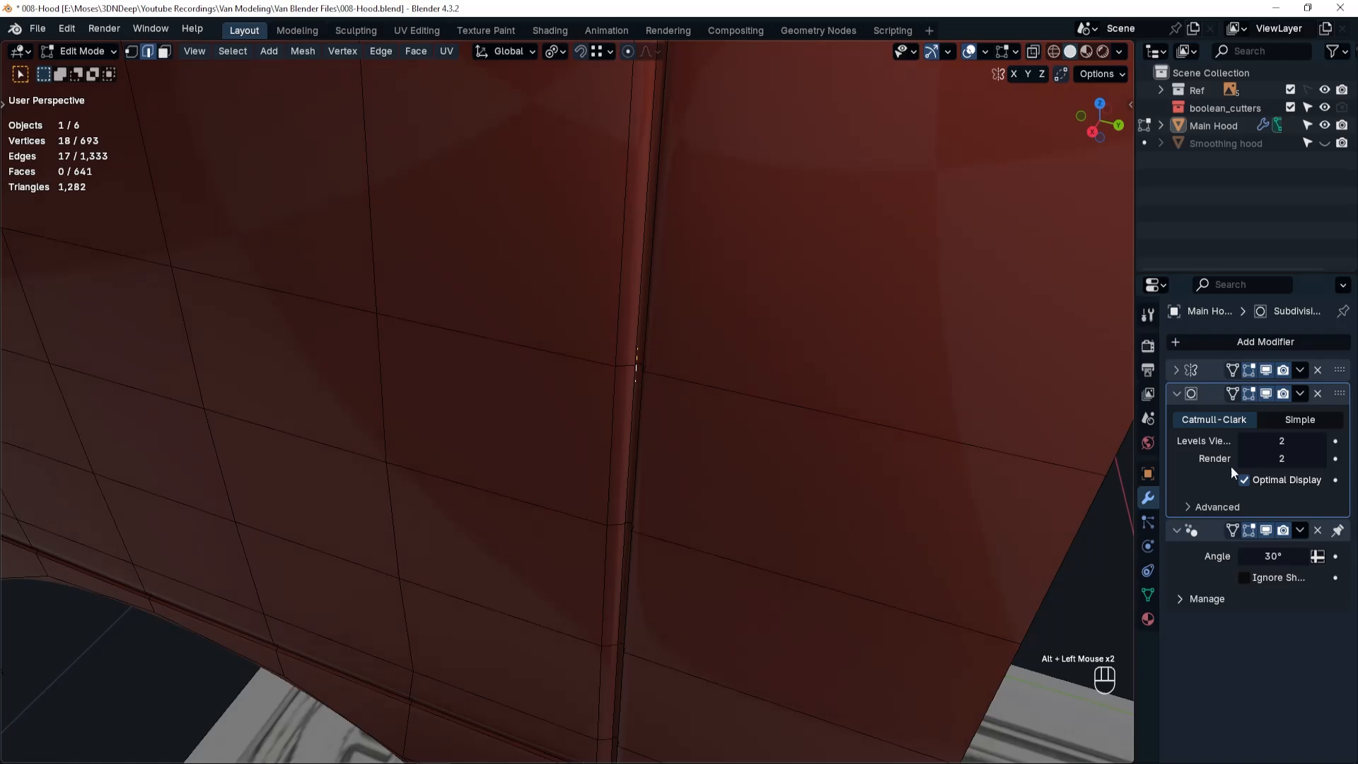
left_click(1266, 393)
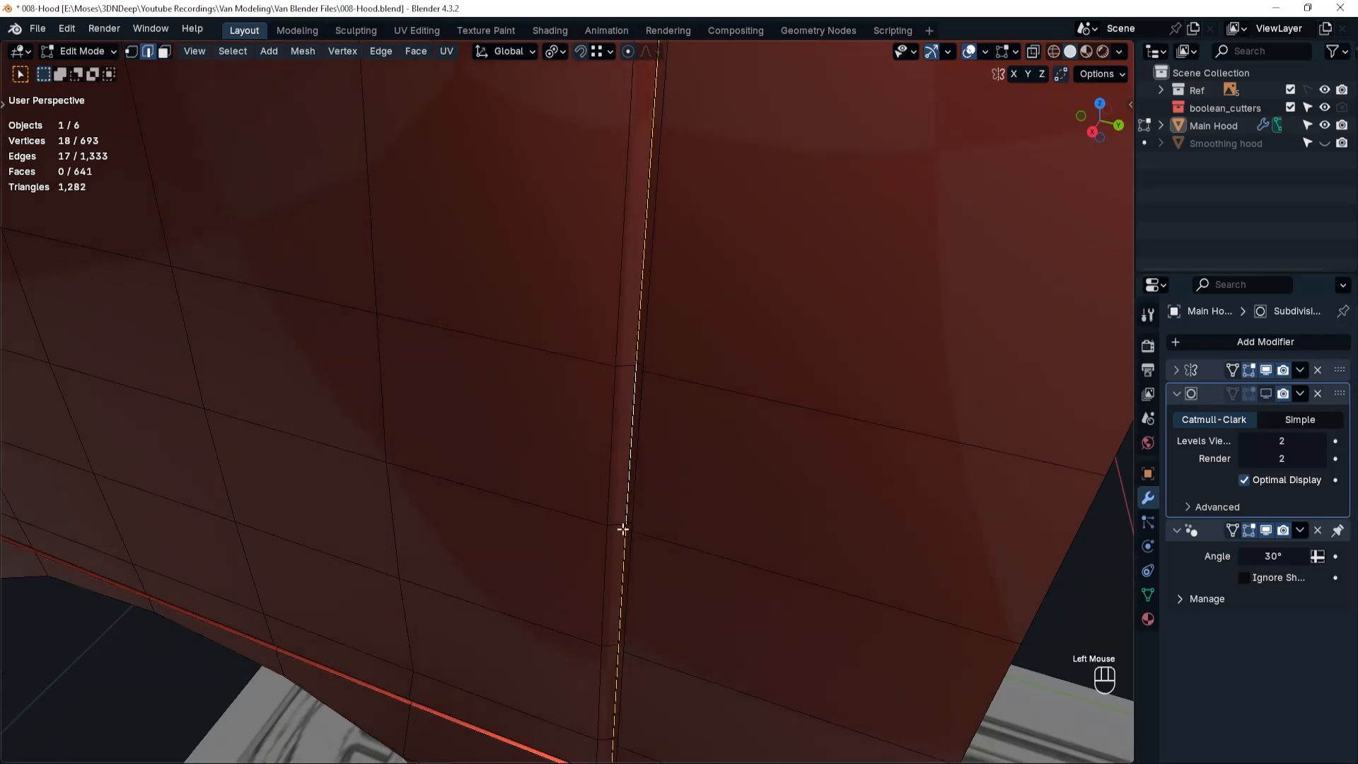
scroll(622, 529, "up", 4)
scroll(628, 522, "up", 3)
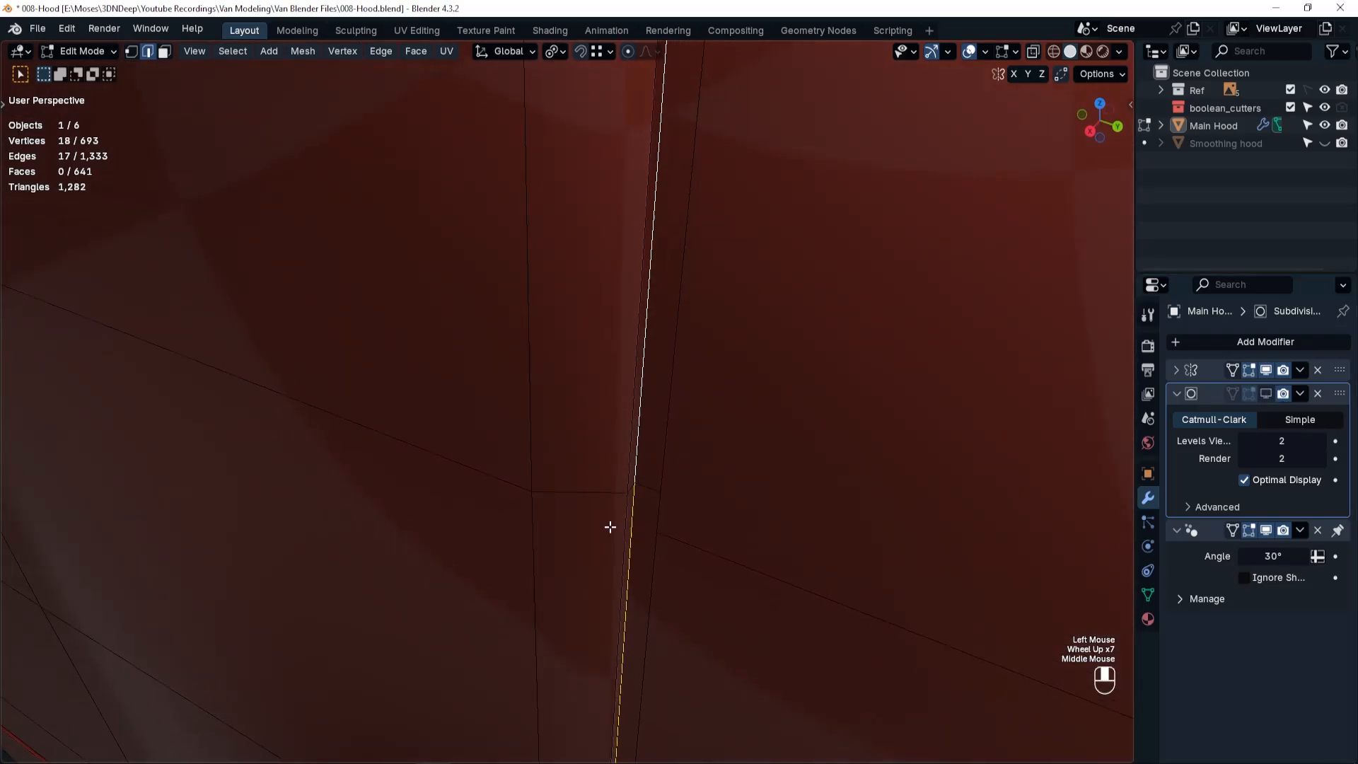
middle_click_drag(609, 527, 604, 528)
left_click(622, 484, "alt")
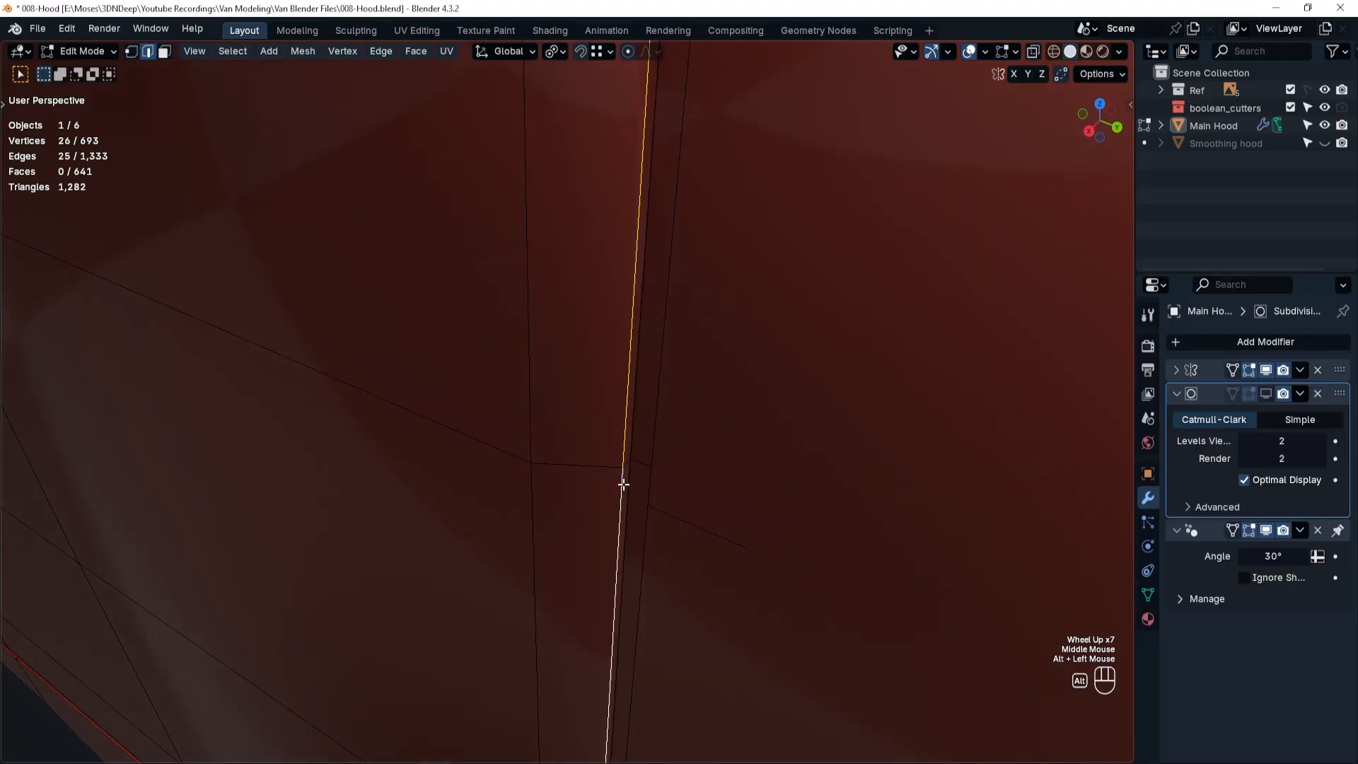
key("g")
key("g")
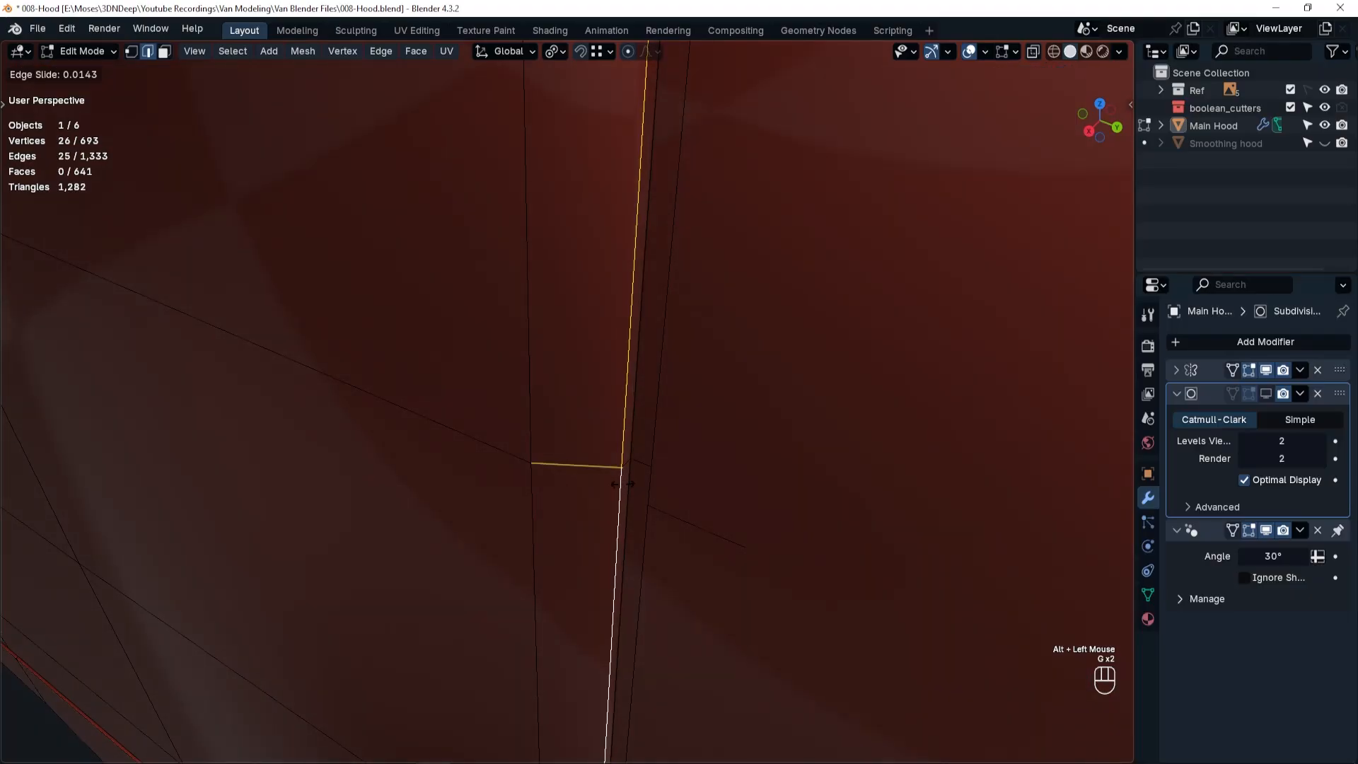
left_click(613, 484)
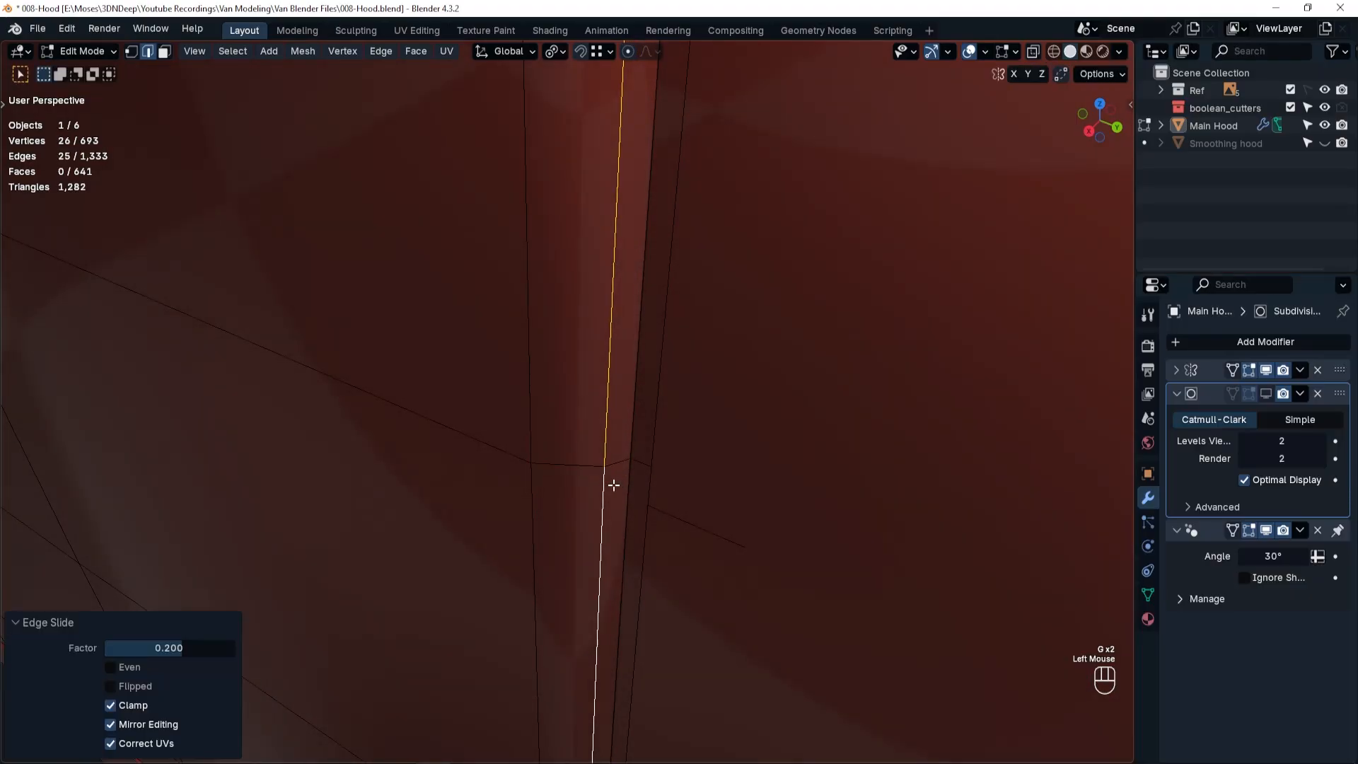
With the subdivision display on, examine in Object Mode the door seam's shading, its junction with the wheel-arch groove, and the whole body side.
left_click(1266, 393)
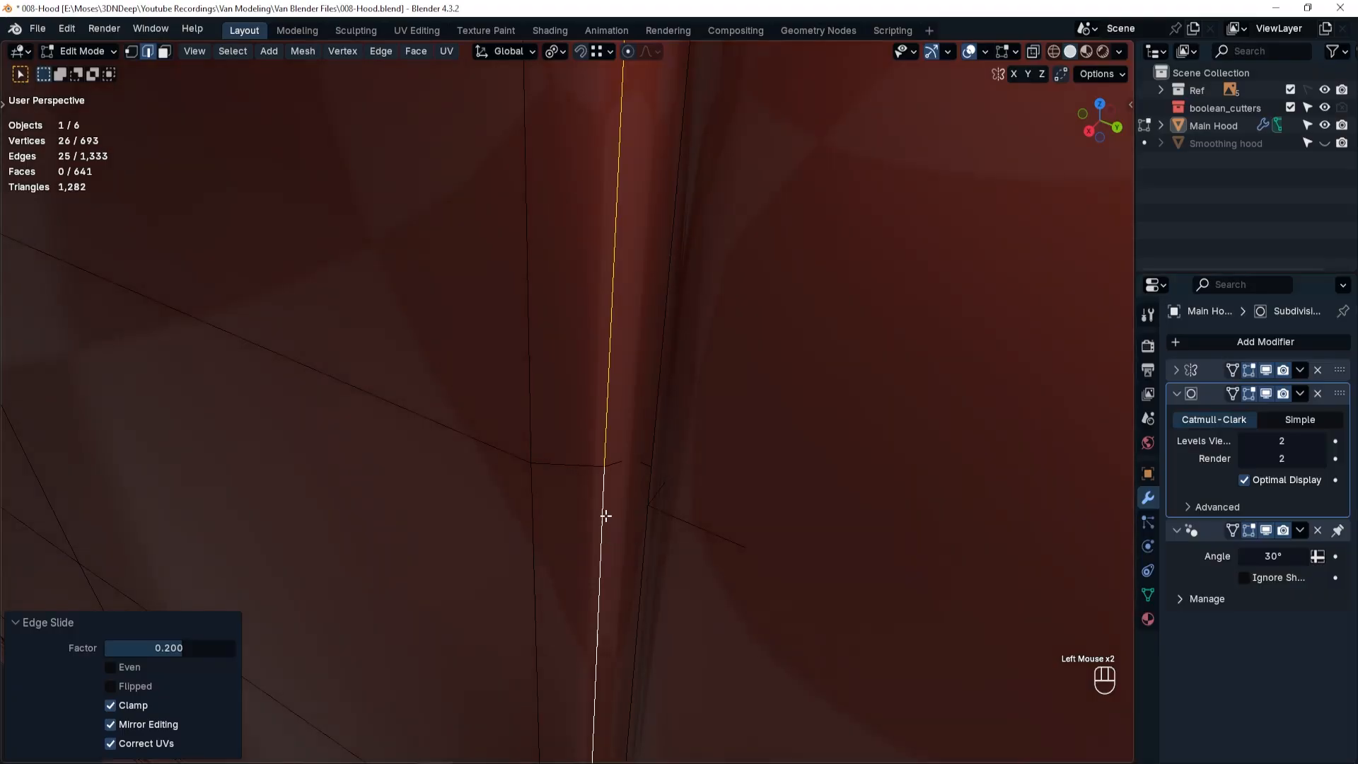
middle_click_drag(606, 515, 683, 481)
scroll(685, 478, "down", 4)
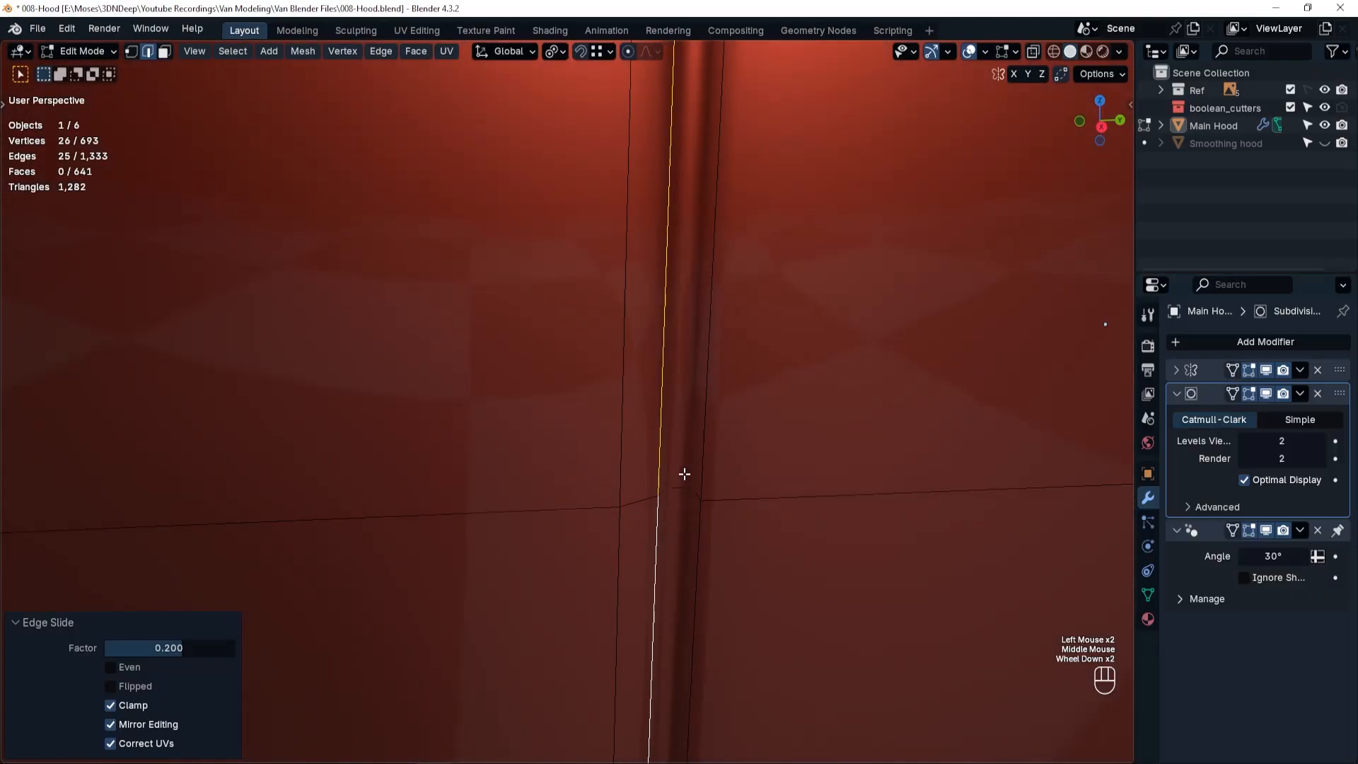
scroll(680, 547, "down", 5)
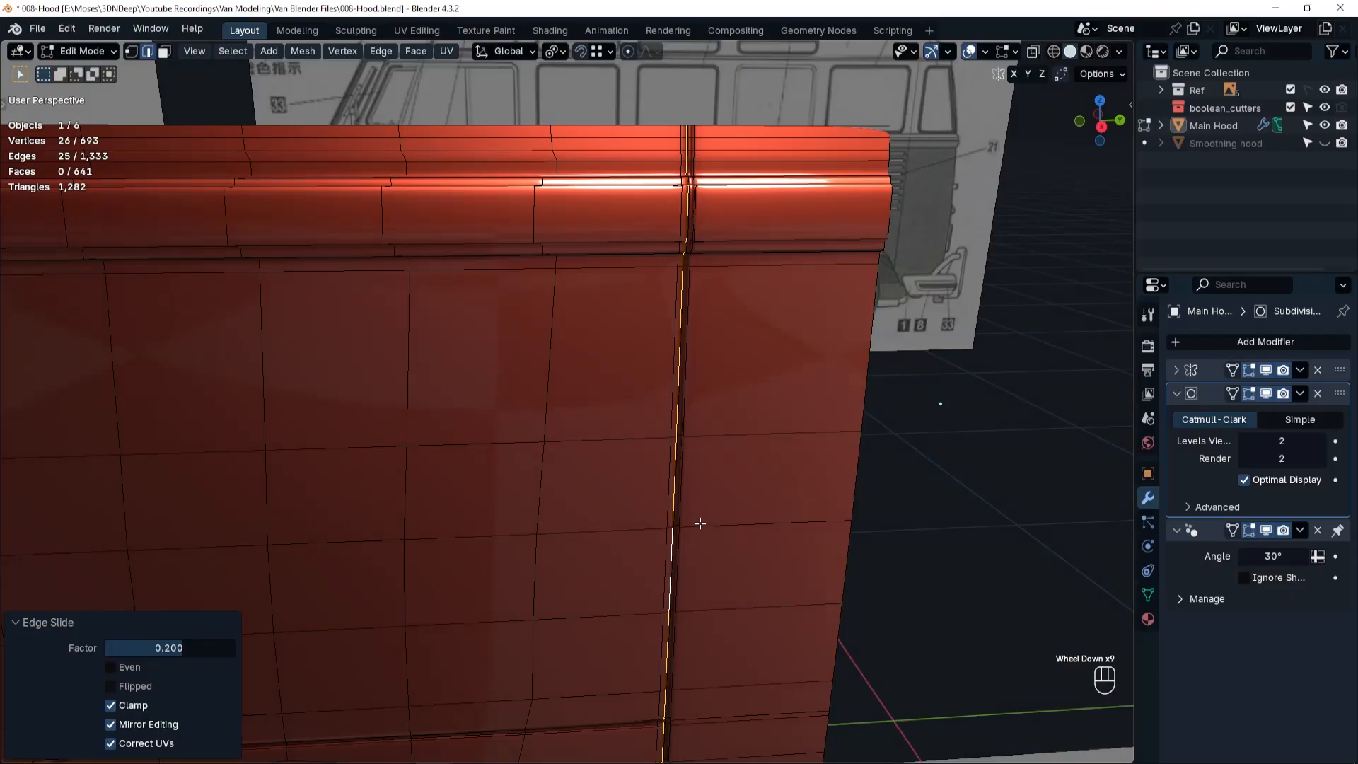
middle_click_drag(703, 509, 723, 465, "shift")
key("Tab")
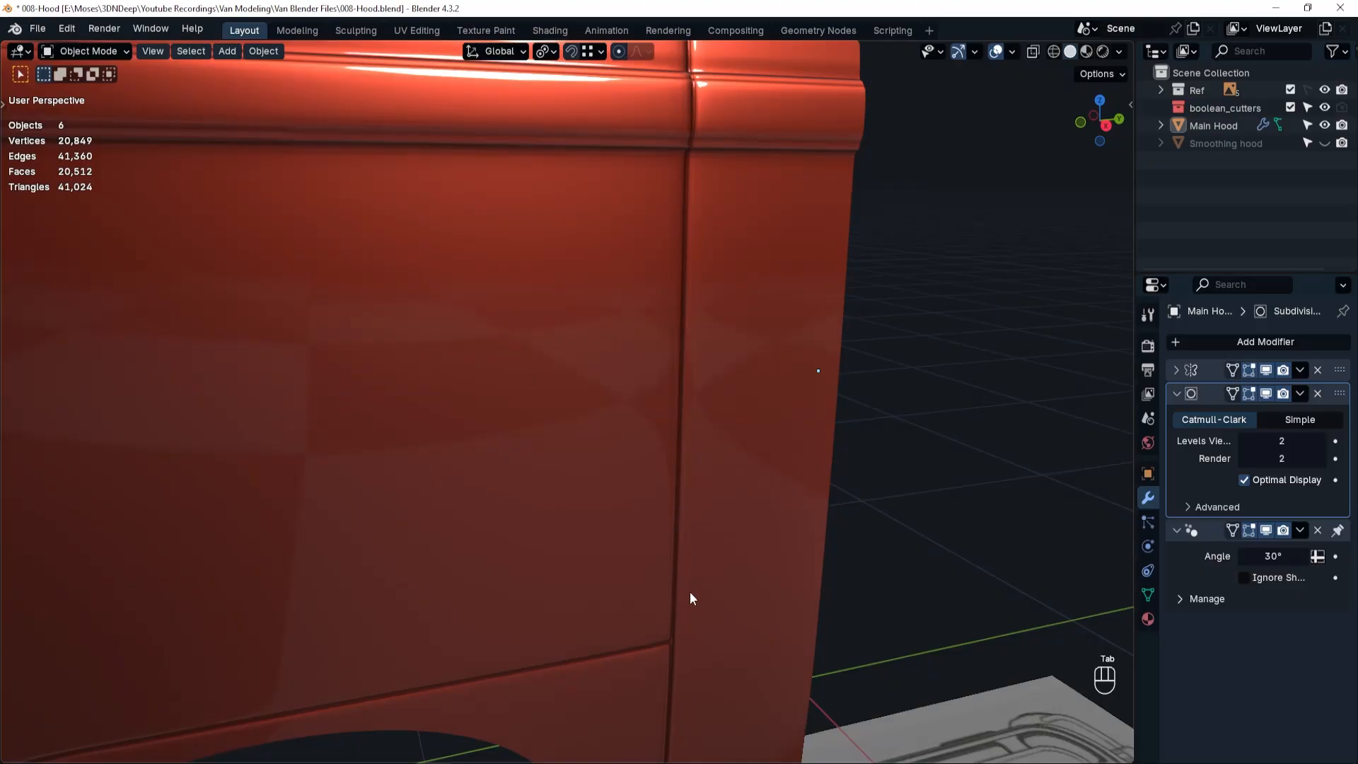
mouse_move(690, 593)
middle_mouse_down("ctrl")
mouse_move(673, 599)
mouse_move(722, 484)
mouse_move(715, 591)
middle_mouse_up("ctrl")
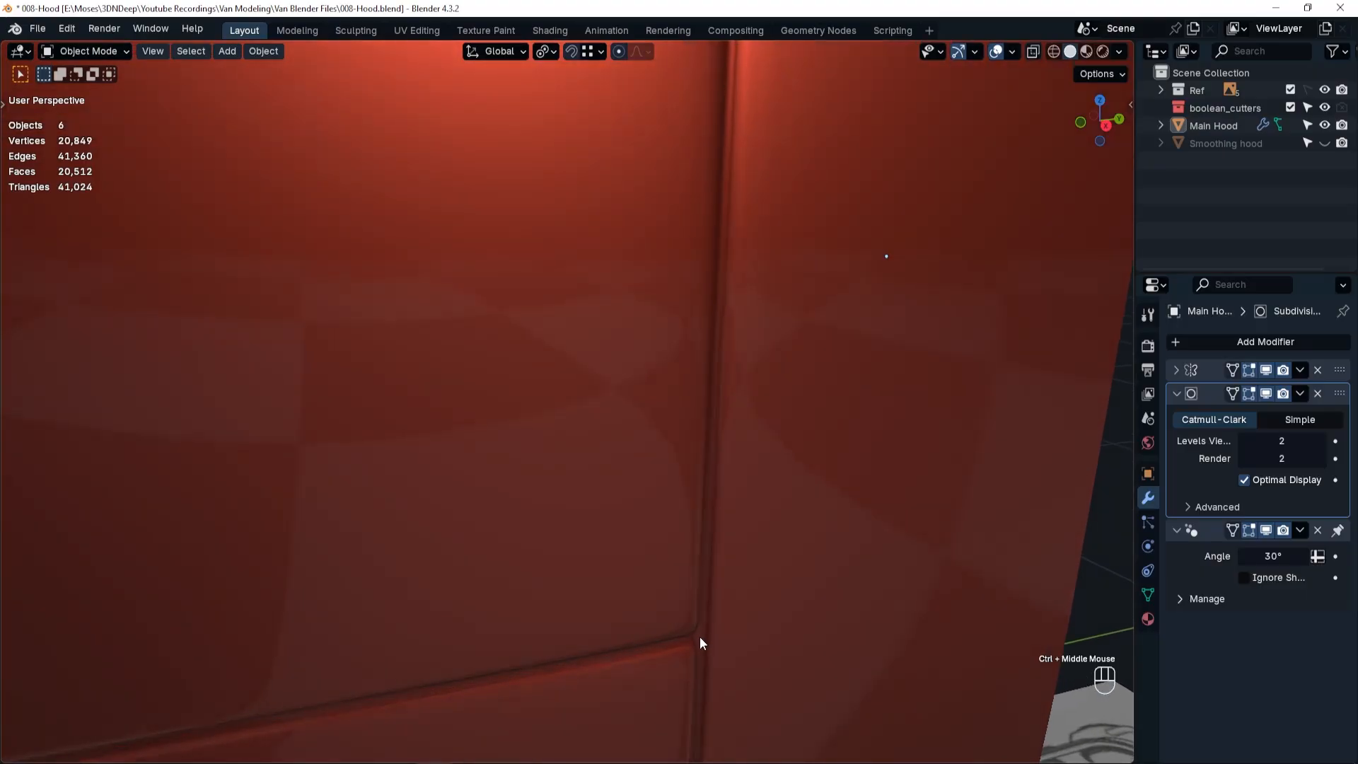
middle_click_drag(699, 637, 665, 660, "ctrl")
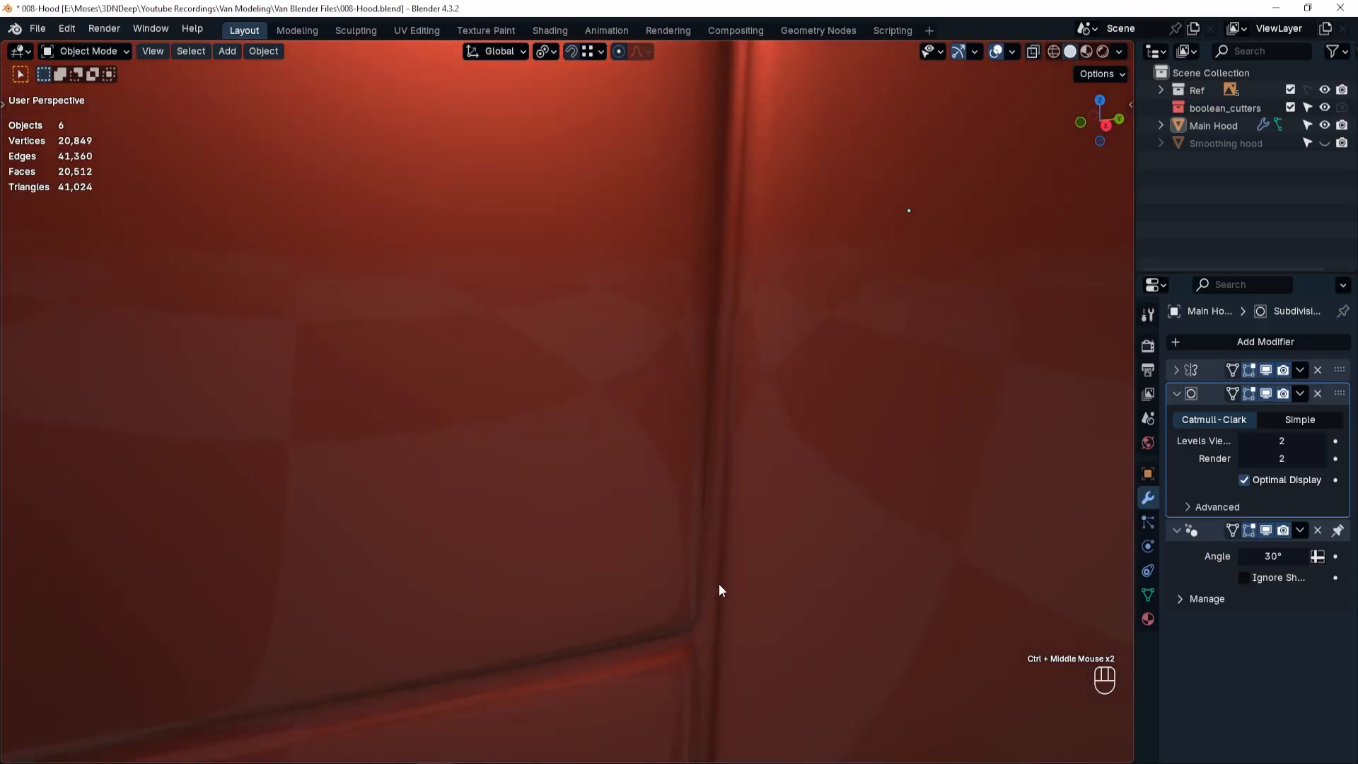
scroll(719, 581, "down", 9)
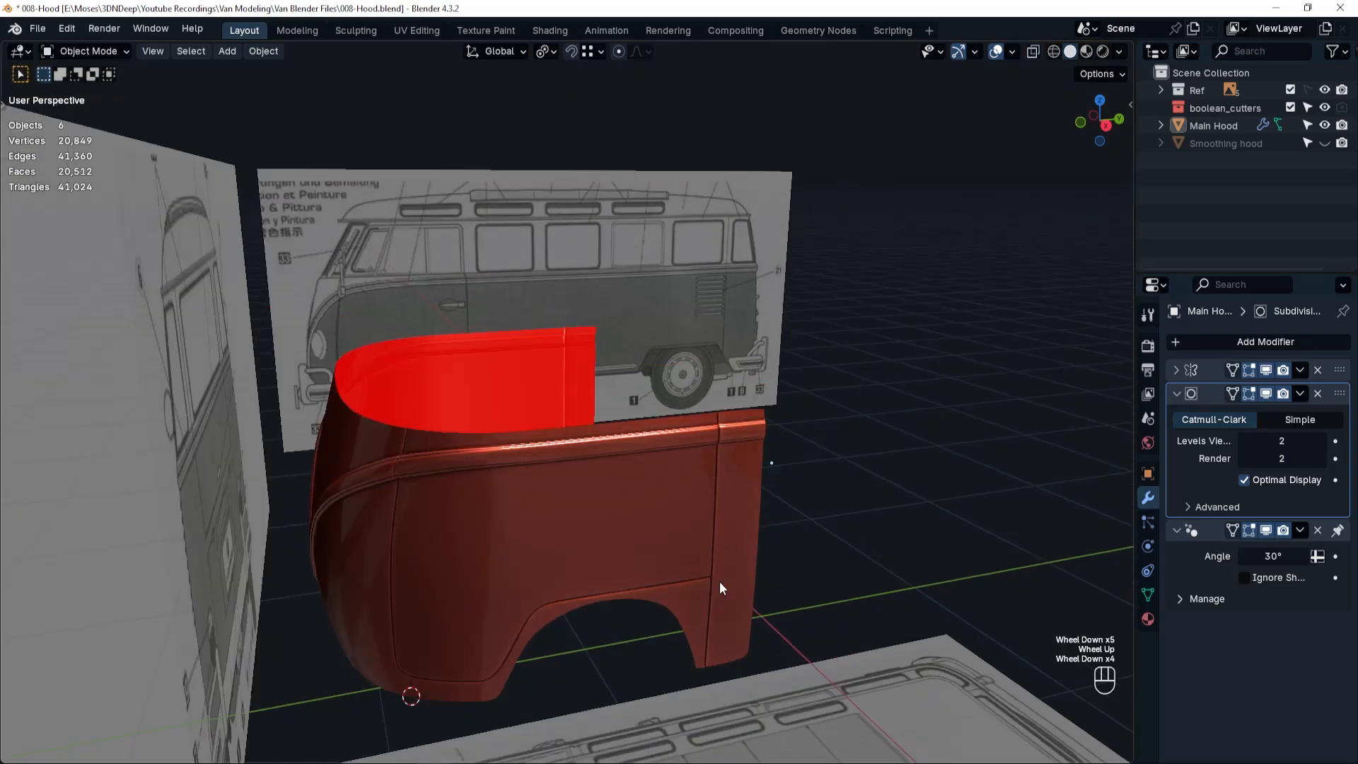
scroll(720, 582, "down", 2)
middle_click_drag(719, 582, 555, 543)
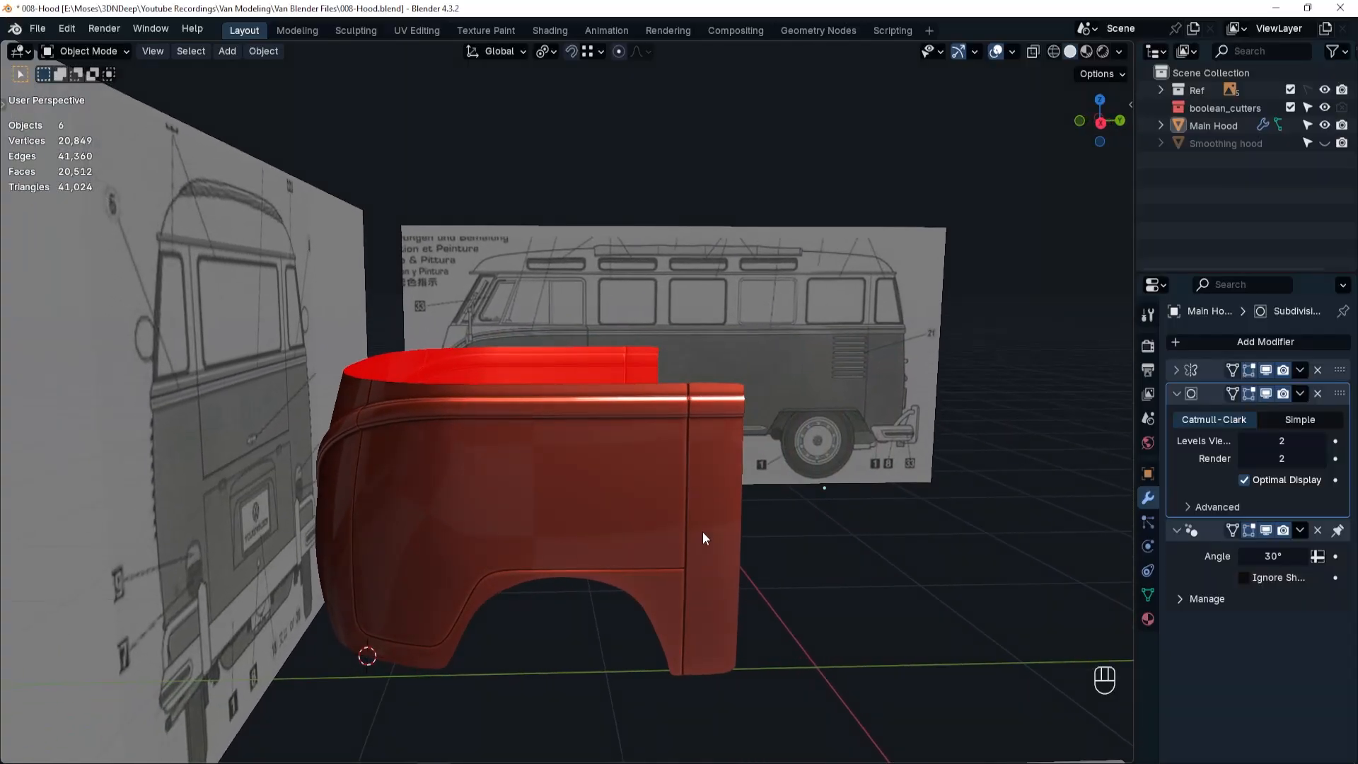
In right-view wireframe with subdivision display off, extrude the bottom edge behind the door seam about 0.015 m down along Z to the blueprint's sill.
key("grave")
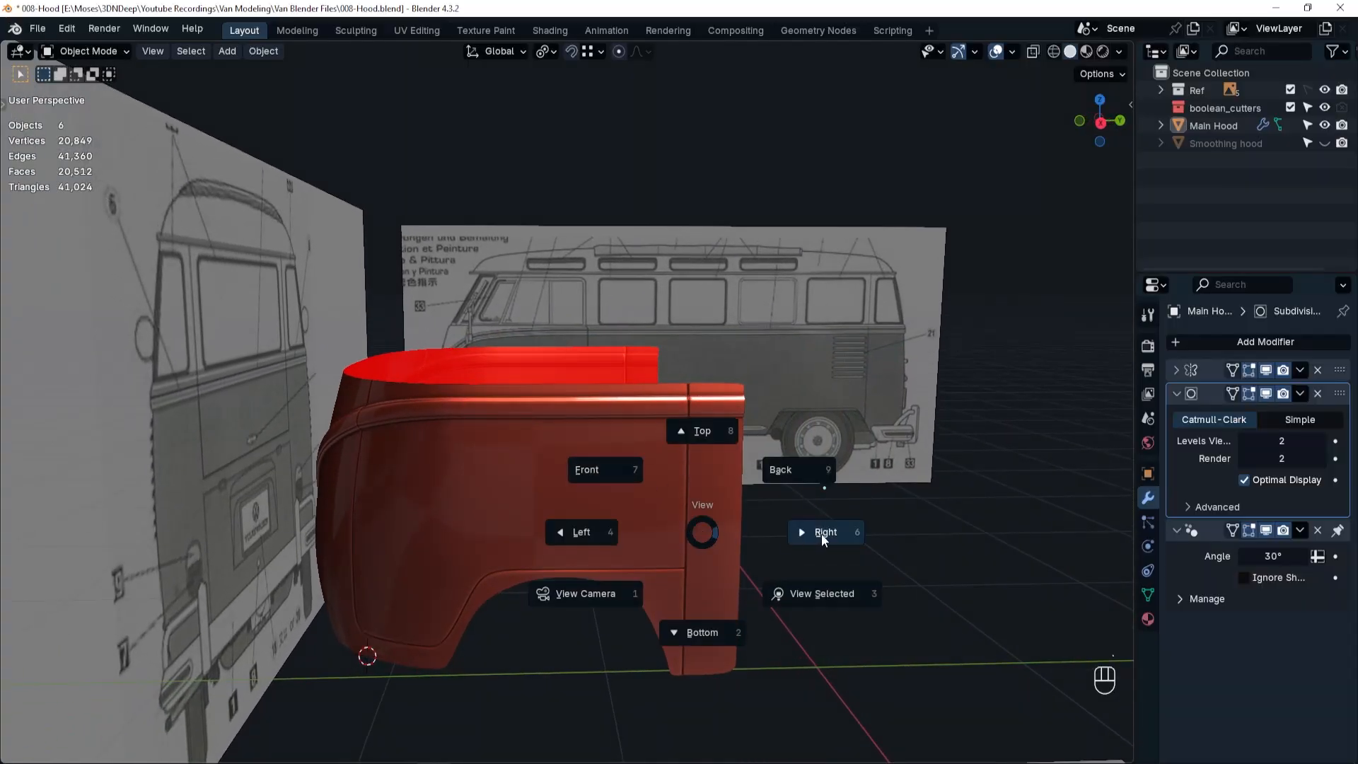
left_click(822, 533)
key("shift+z")
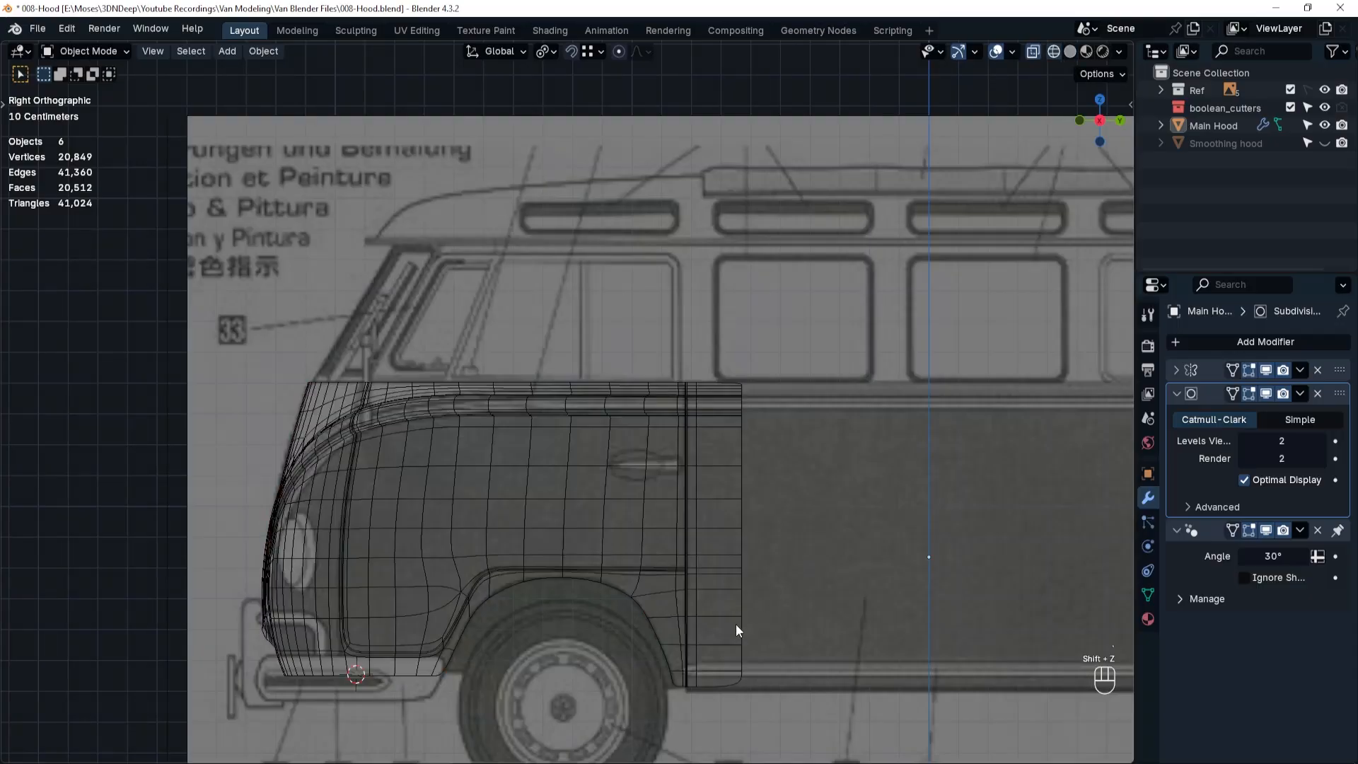
middle_click_drag(742, 630, 707, 562, "shift")
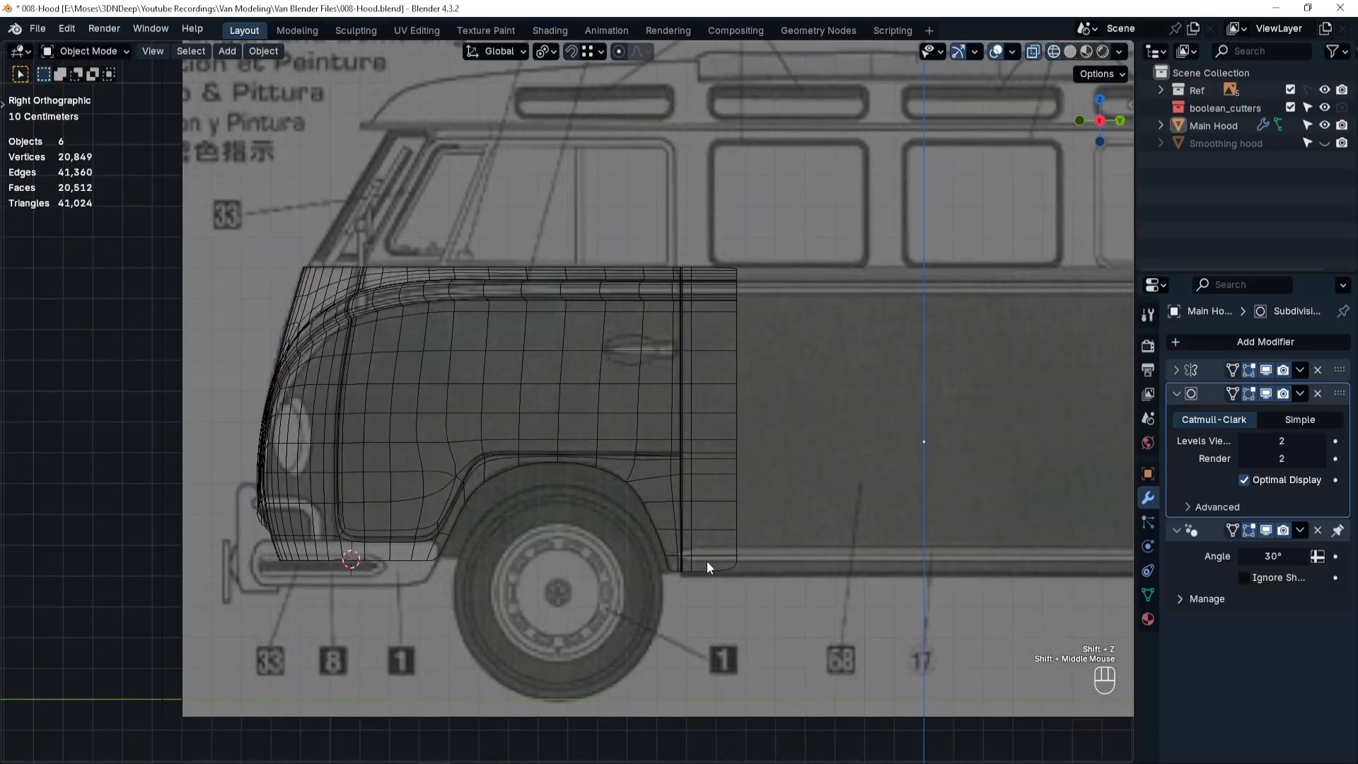
scroll(706, 560, "up", 4)
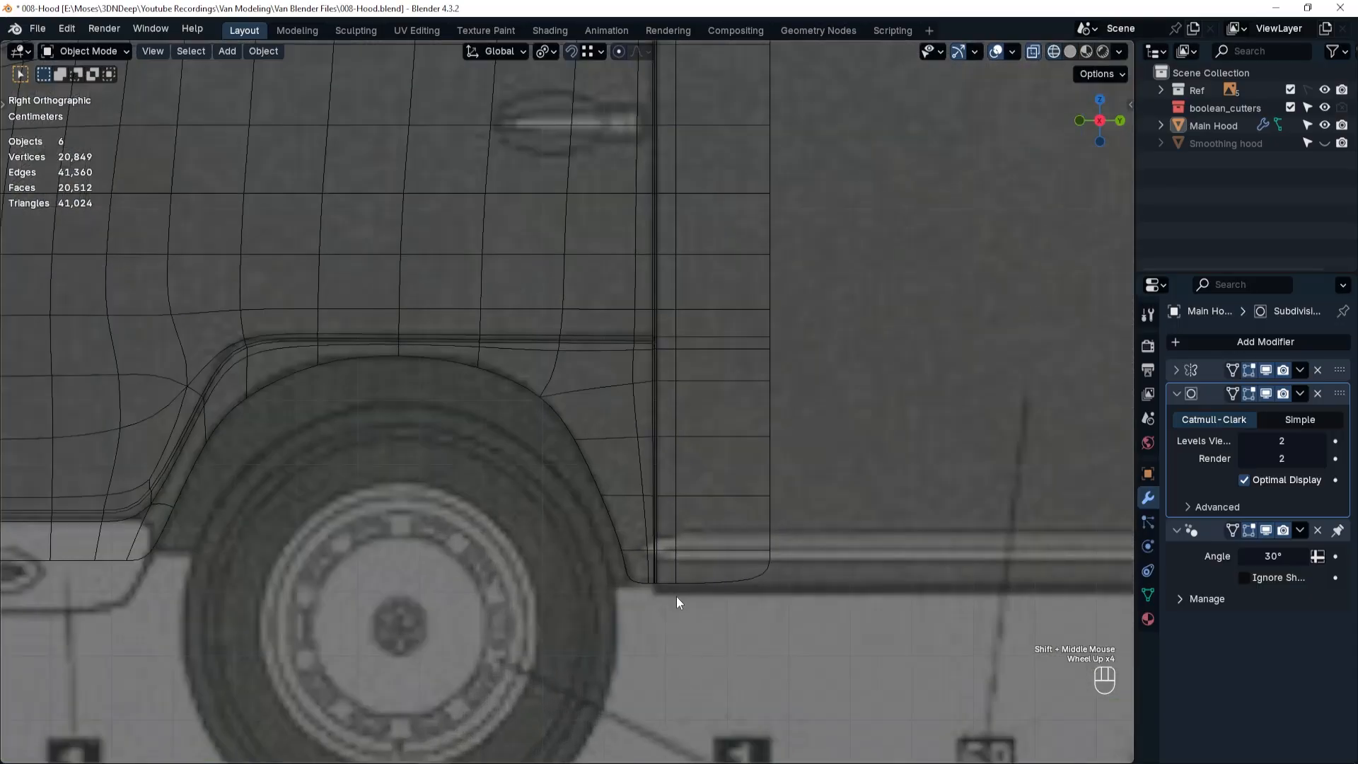
key("Tab")
left_click(667, 695)
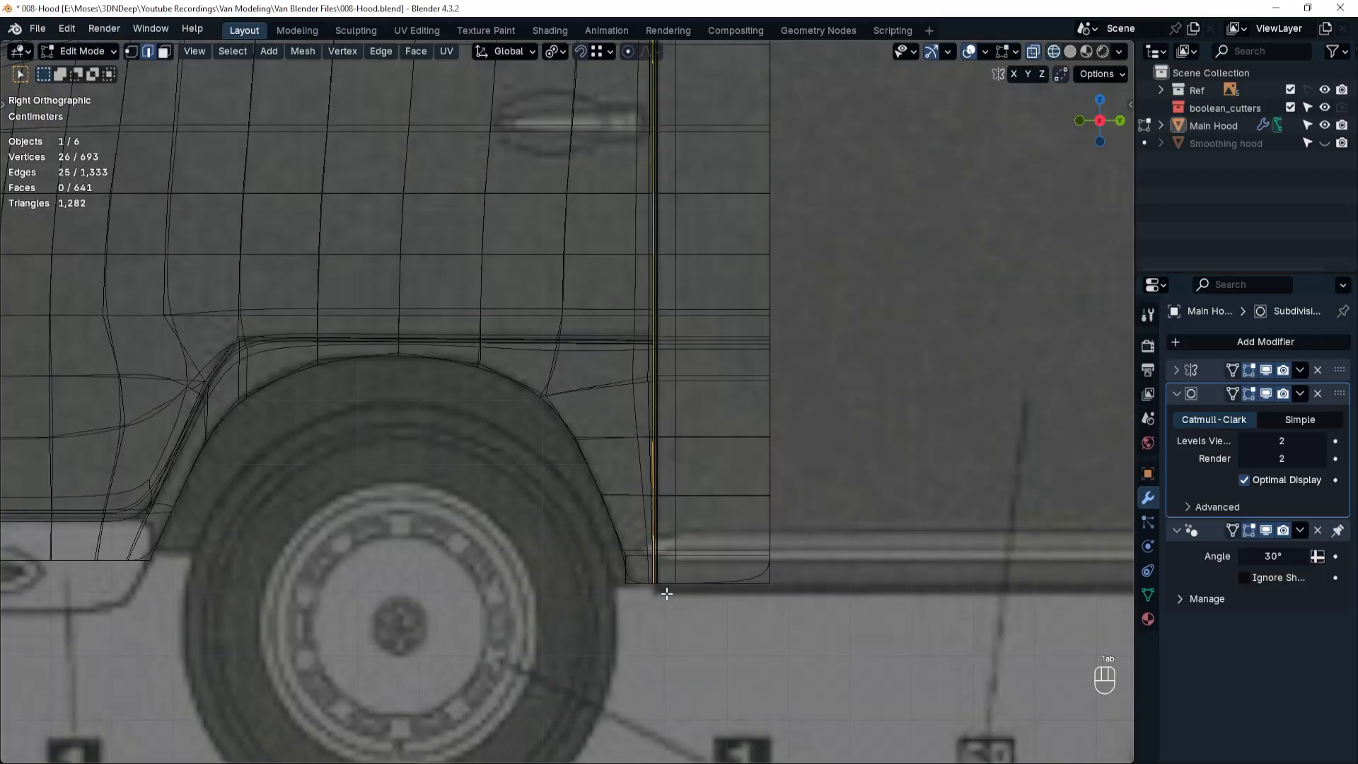
left_click(667, 586)
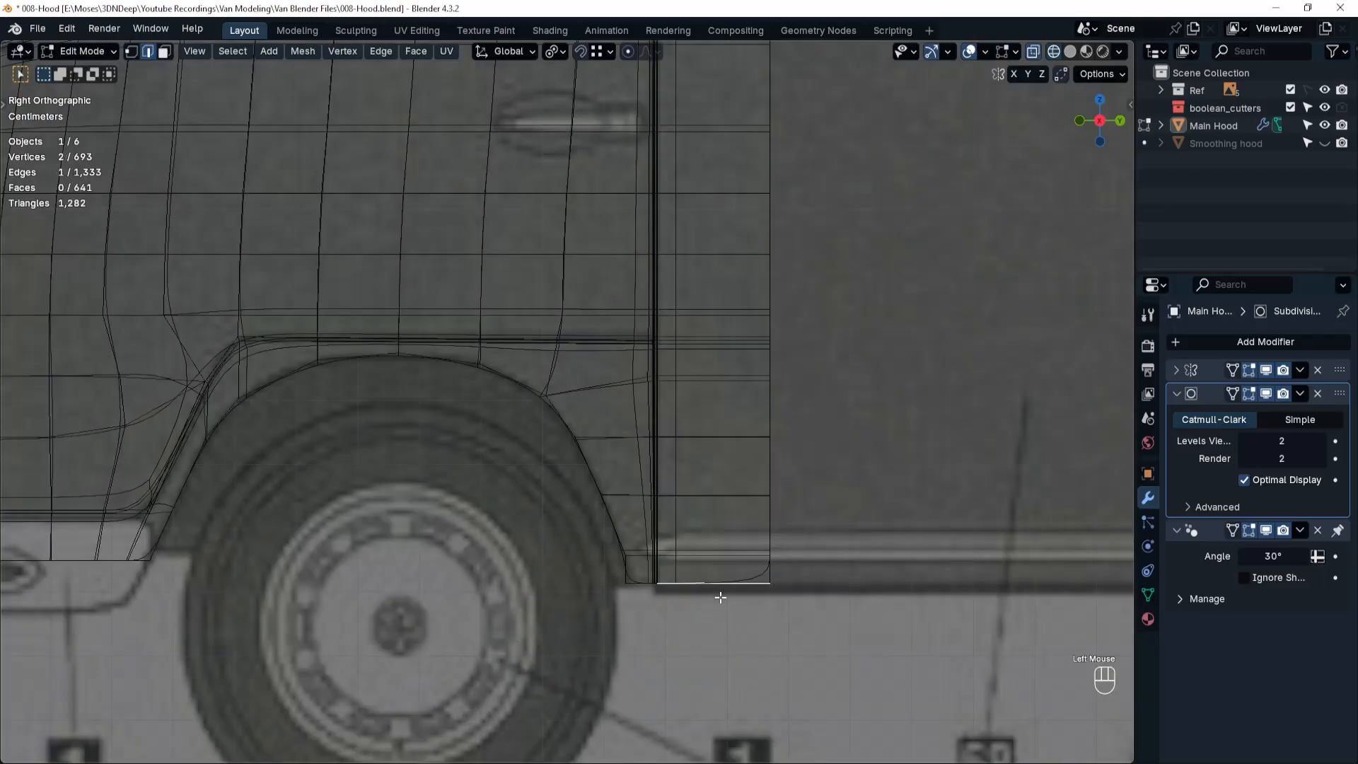
left_click(1268, 393)
key("e")
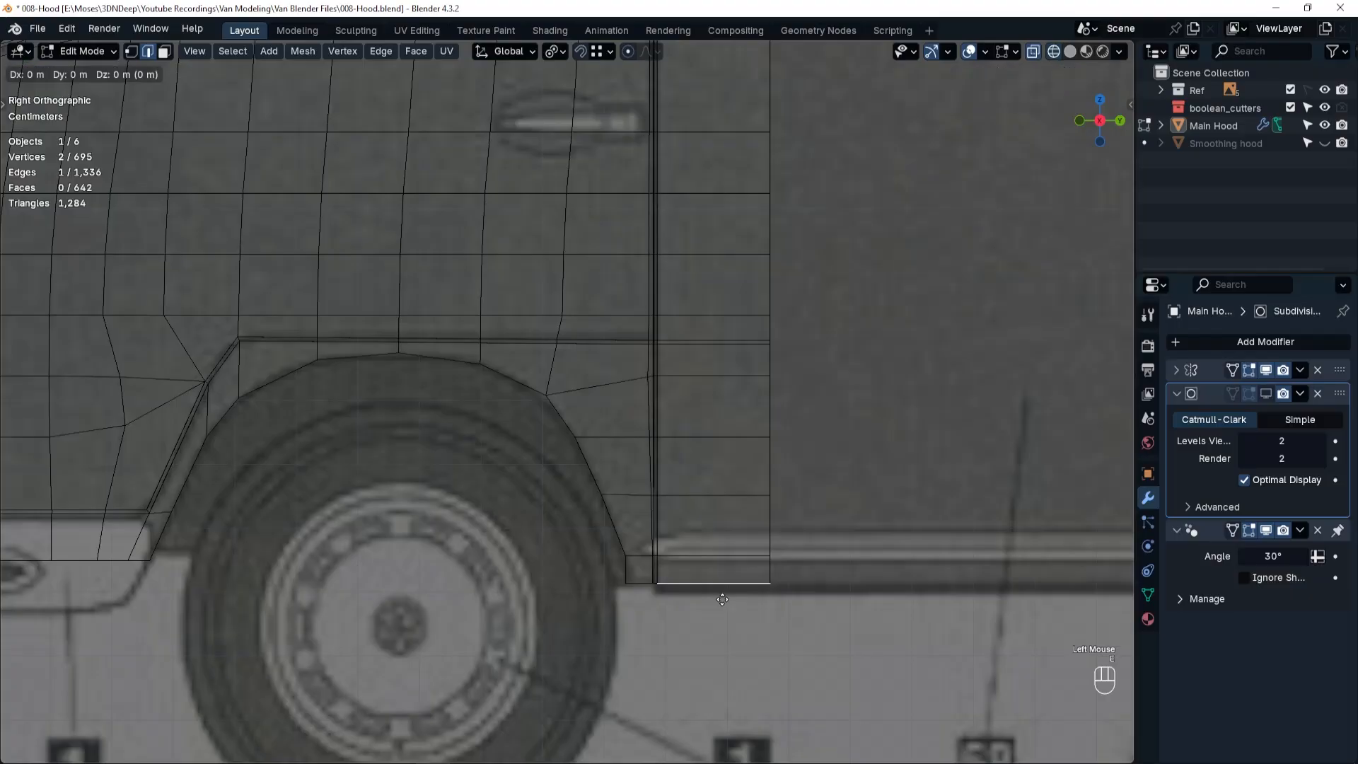
key("z")
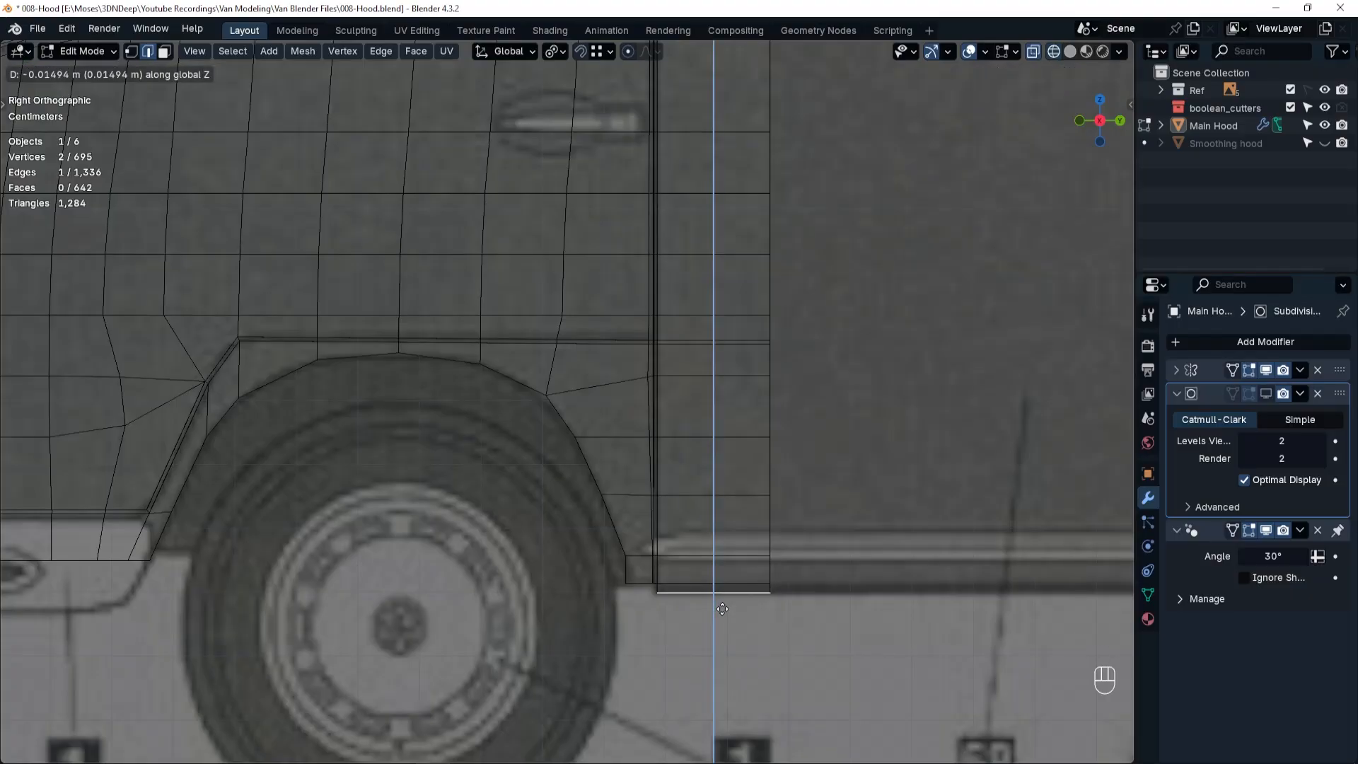
left_click(723, 609)
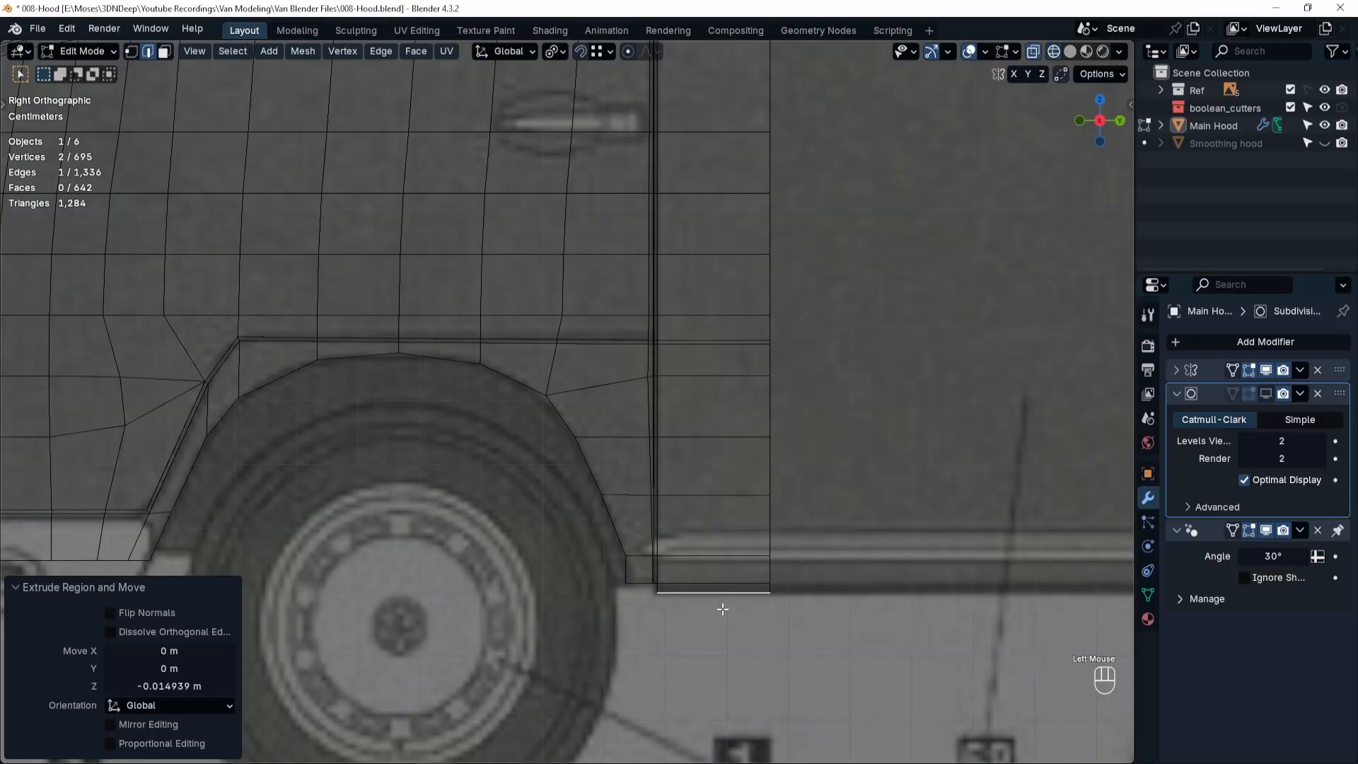
Extrude the vertical rear edge loop of the side panel about 2.44 m along Y toward the back of the van.
left_click(770, 530, "alt")
scroll(785, 523, "down", 4)
middle_click_drag(783, 521, 464, 549, "shift")
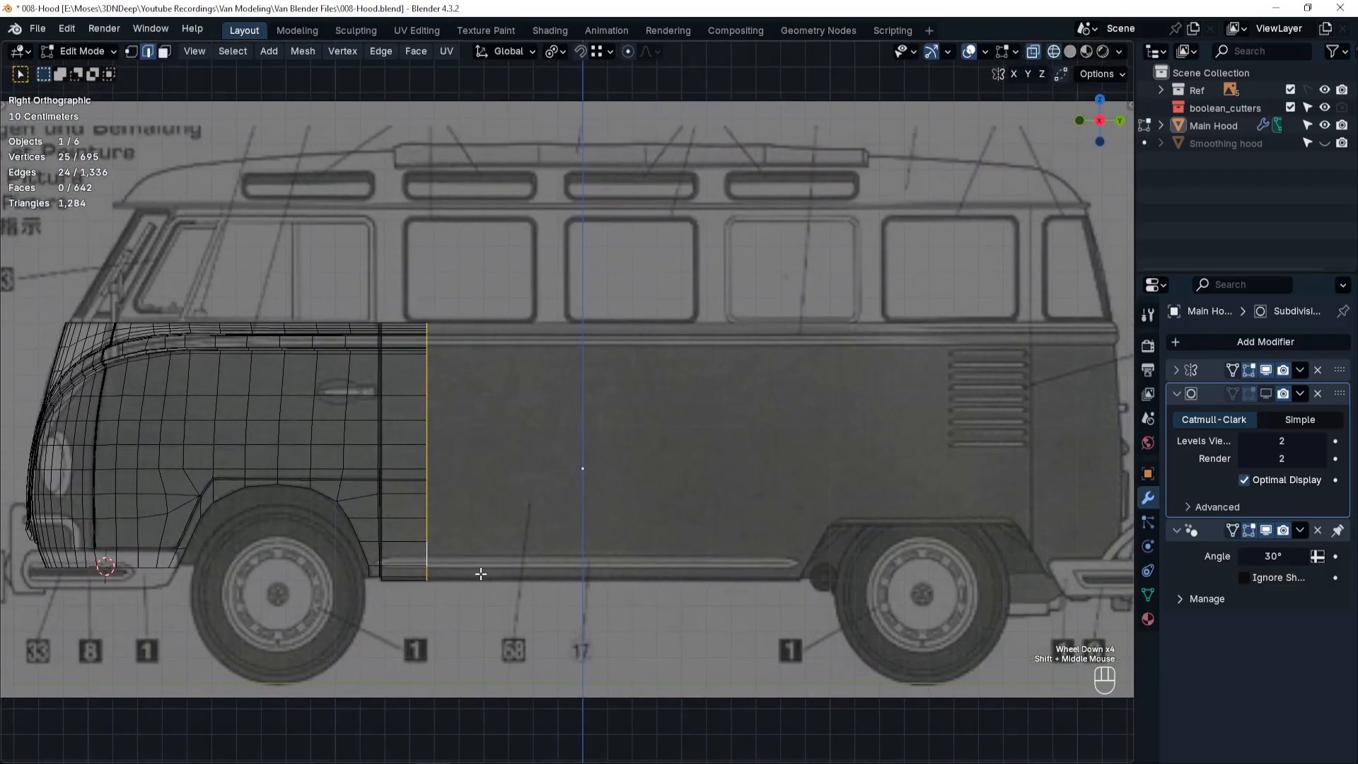
key("e")
key("y")
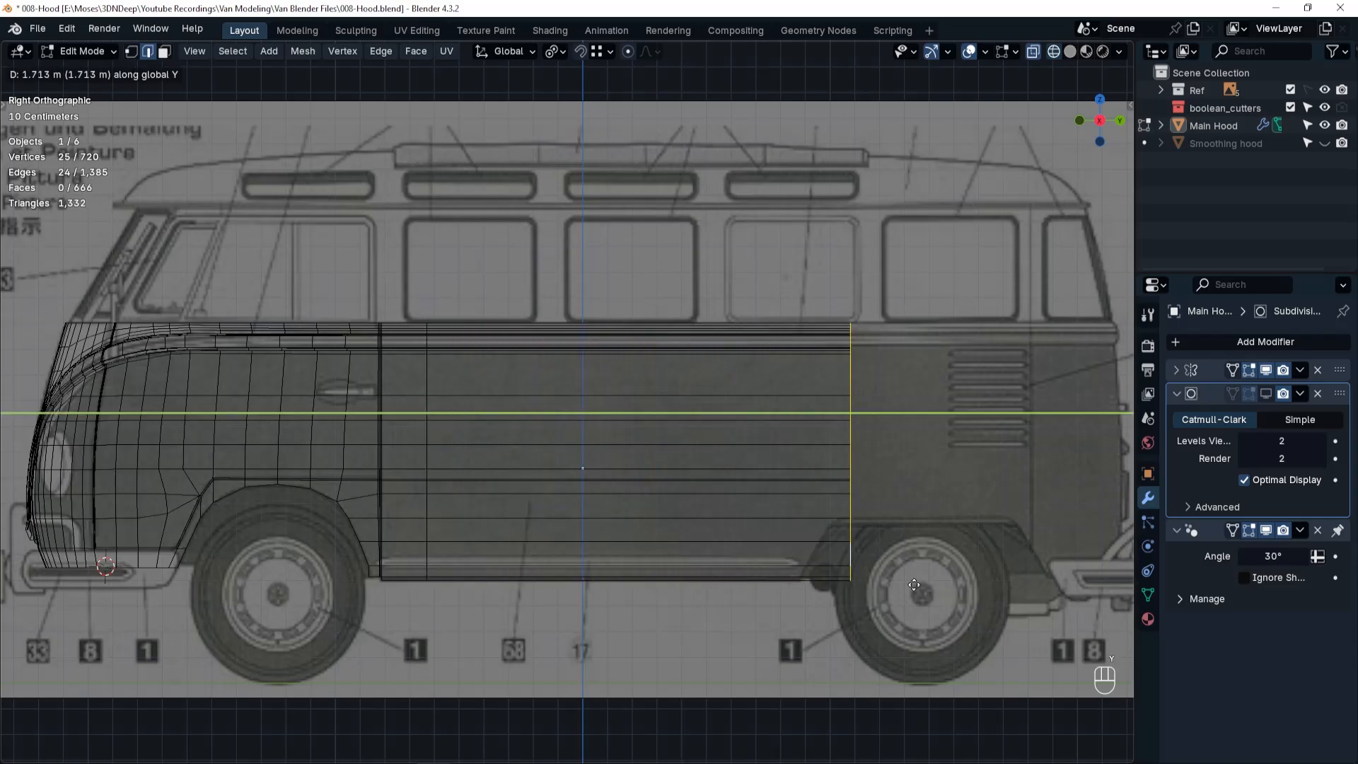
left_click(1086, 585)
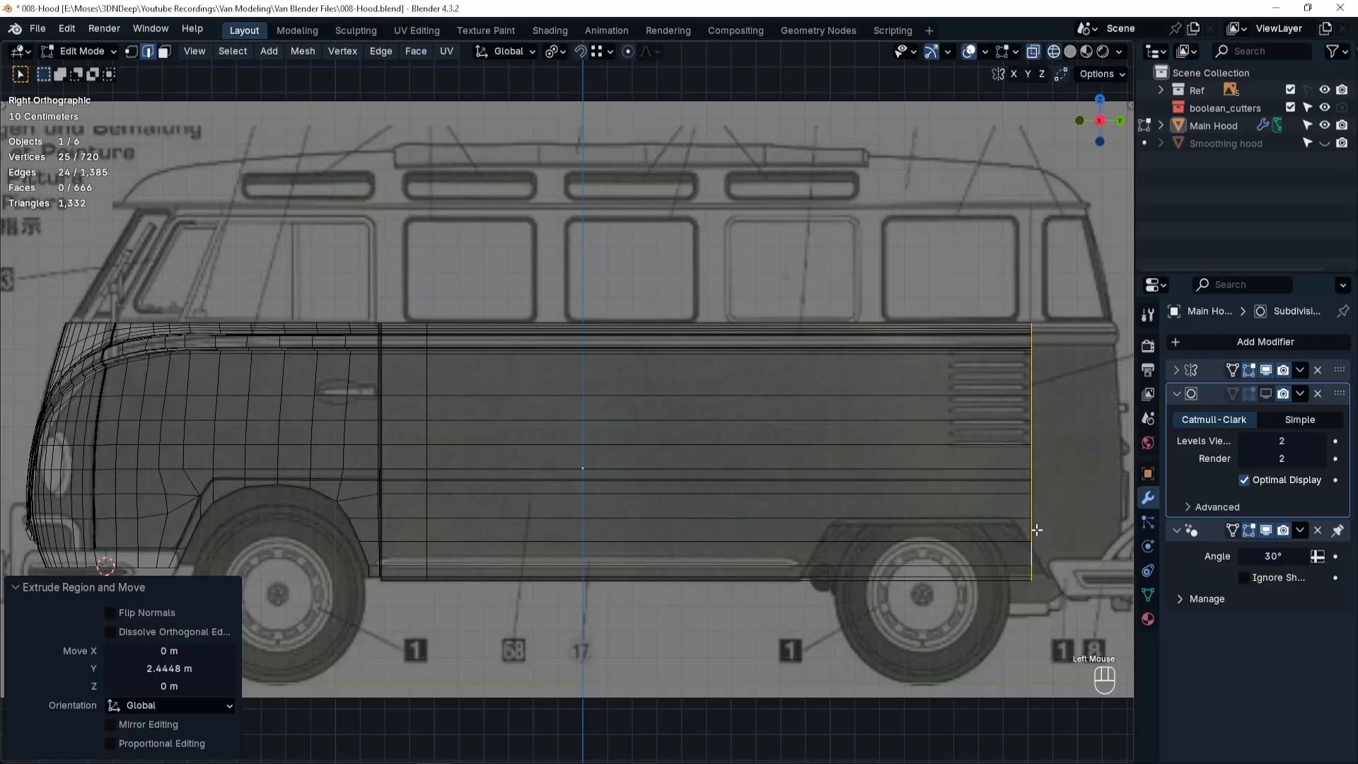
Move the extruded rear edge loop about 0.074 m further back along Y.
key("g")
key("y")
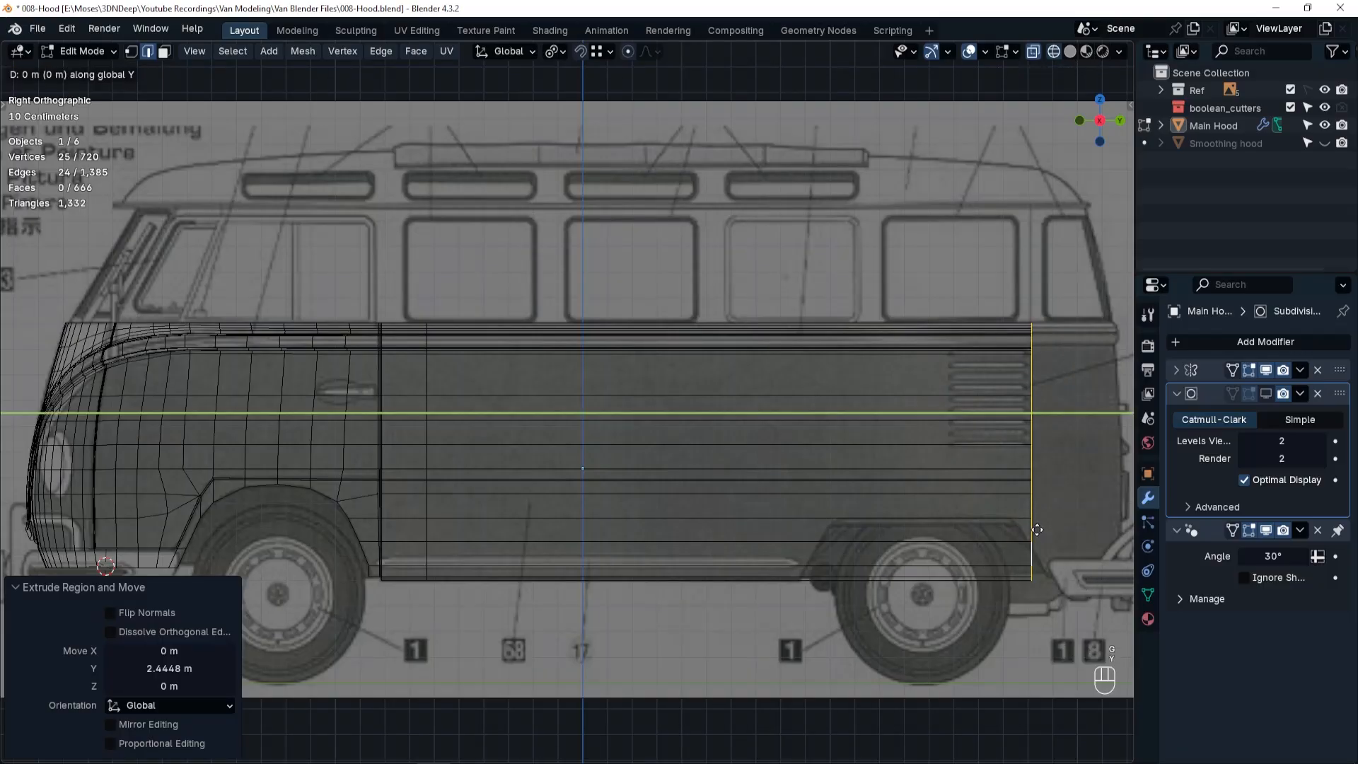
left_click(1055, 530)
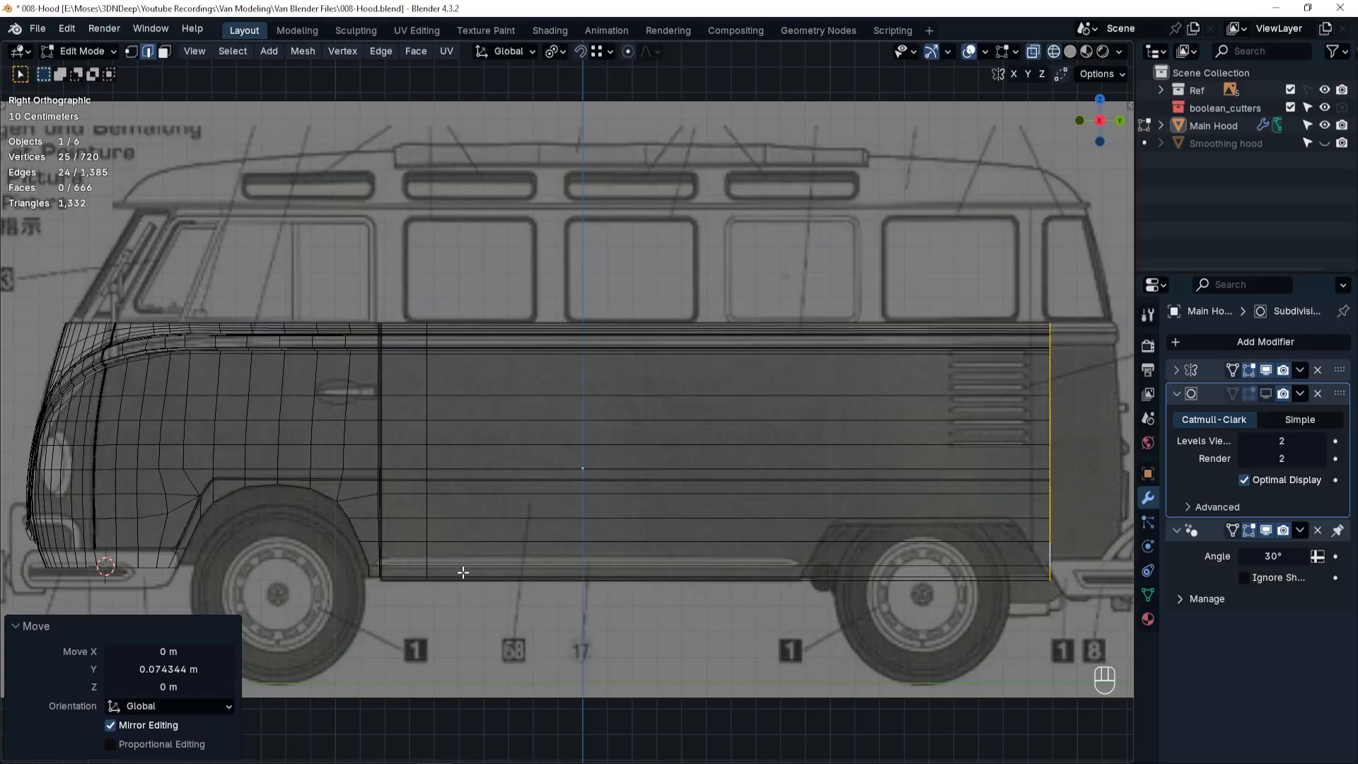
Add 15 evenly spaced vertical loop cuts across the extruded side panel, keeping the slide factor at 0.
key("ctrl+r")
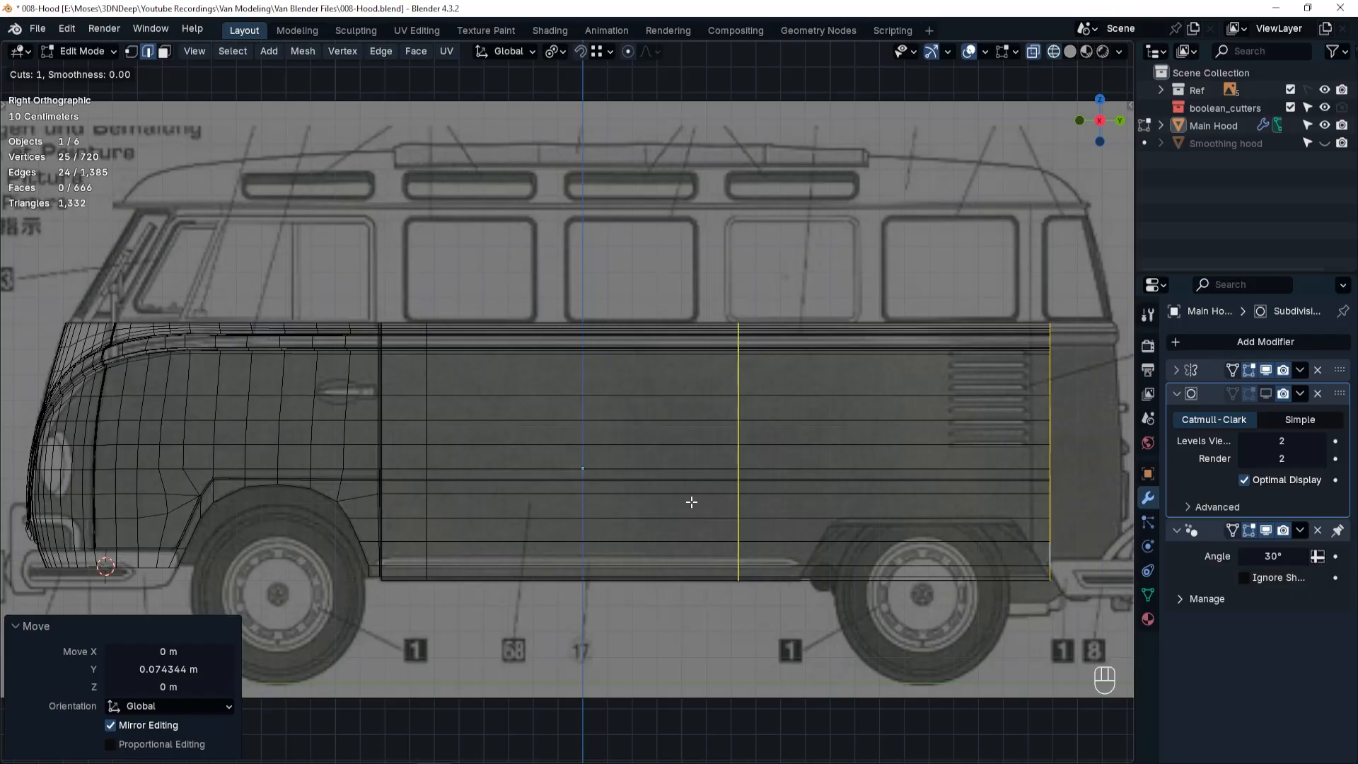
scroll(708, 462, "up", 6)
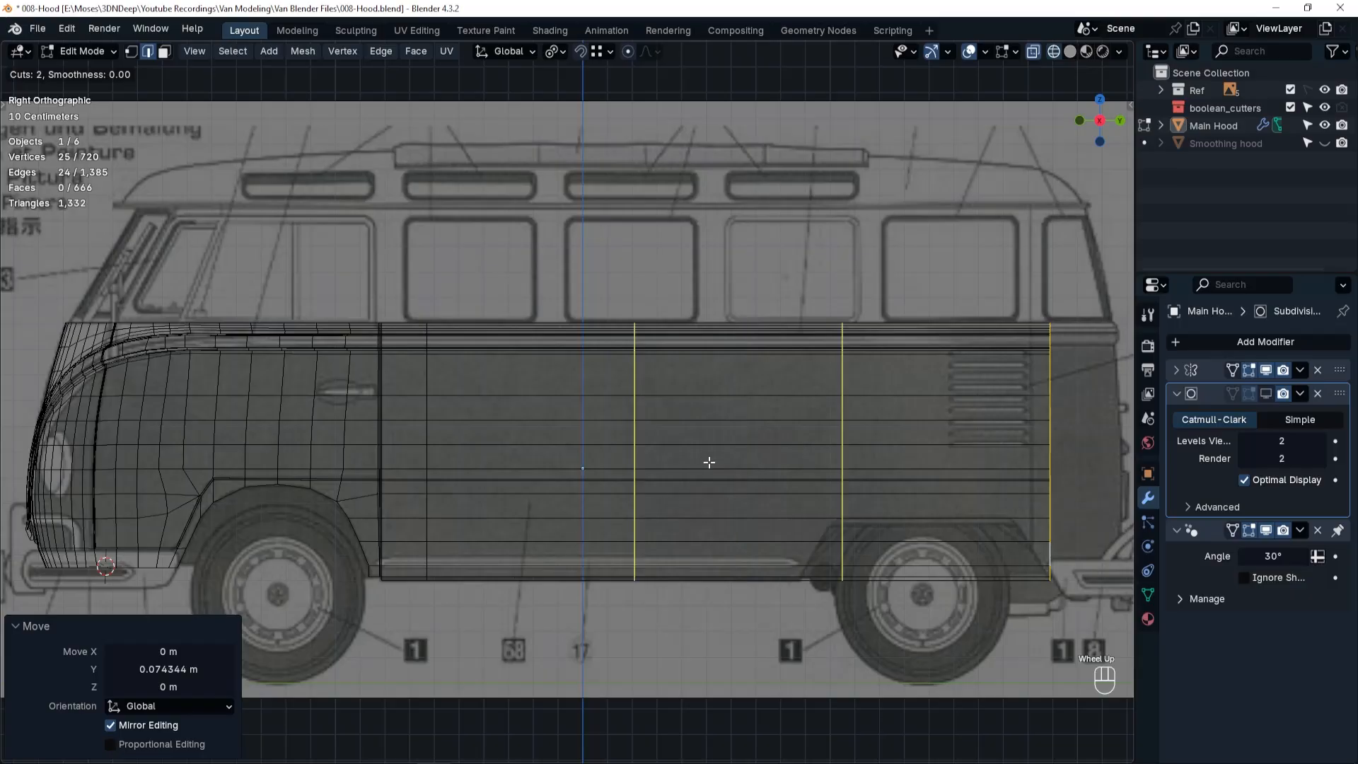
scroll(709, 463, "up", 8)
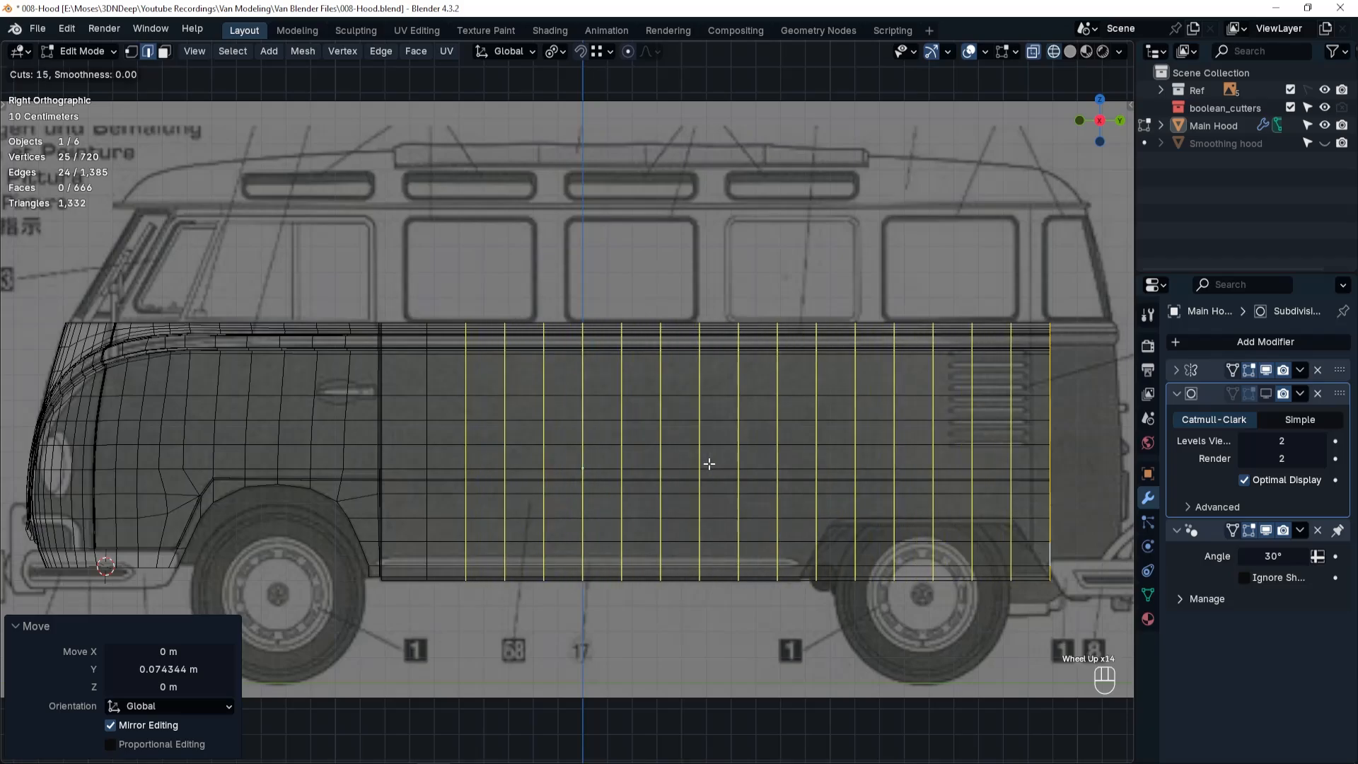
left_click(709, 463)
right_click(716, 459)
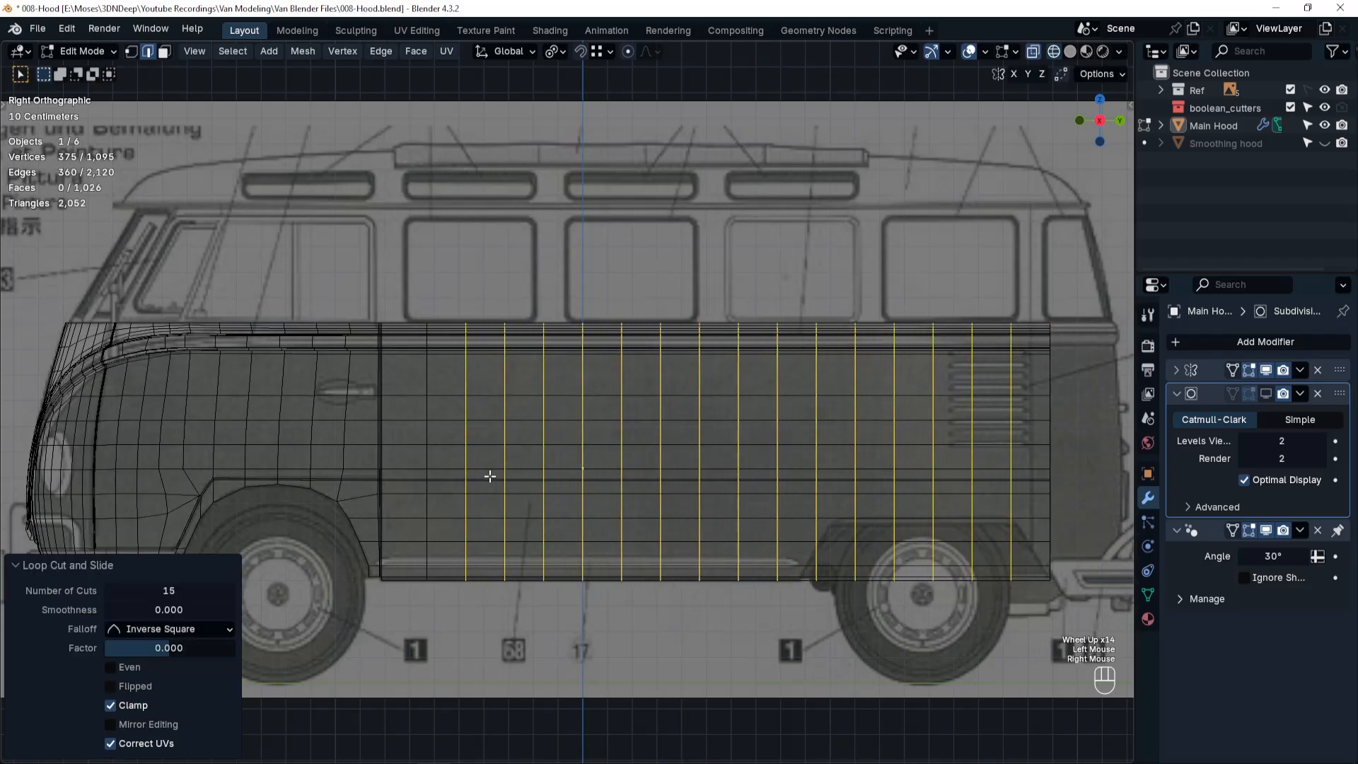
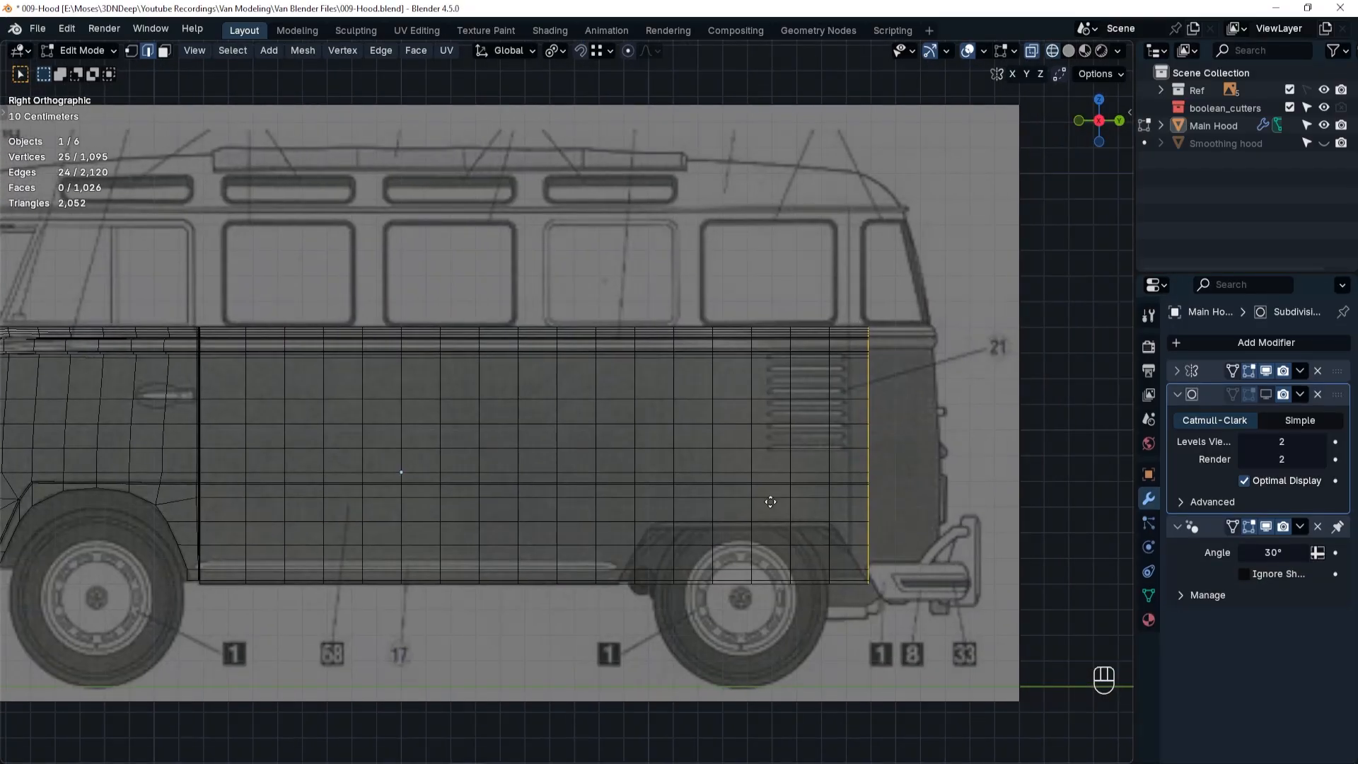
Extrude the side panel's rear edge loop about 0.169 m further back along Y.
key("e")
key("y")
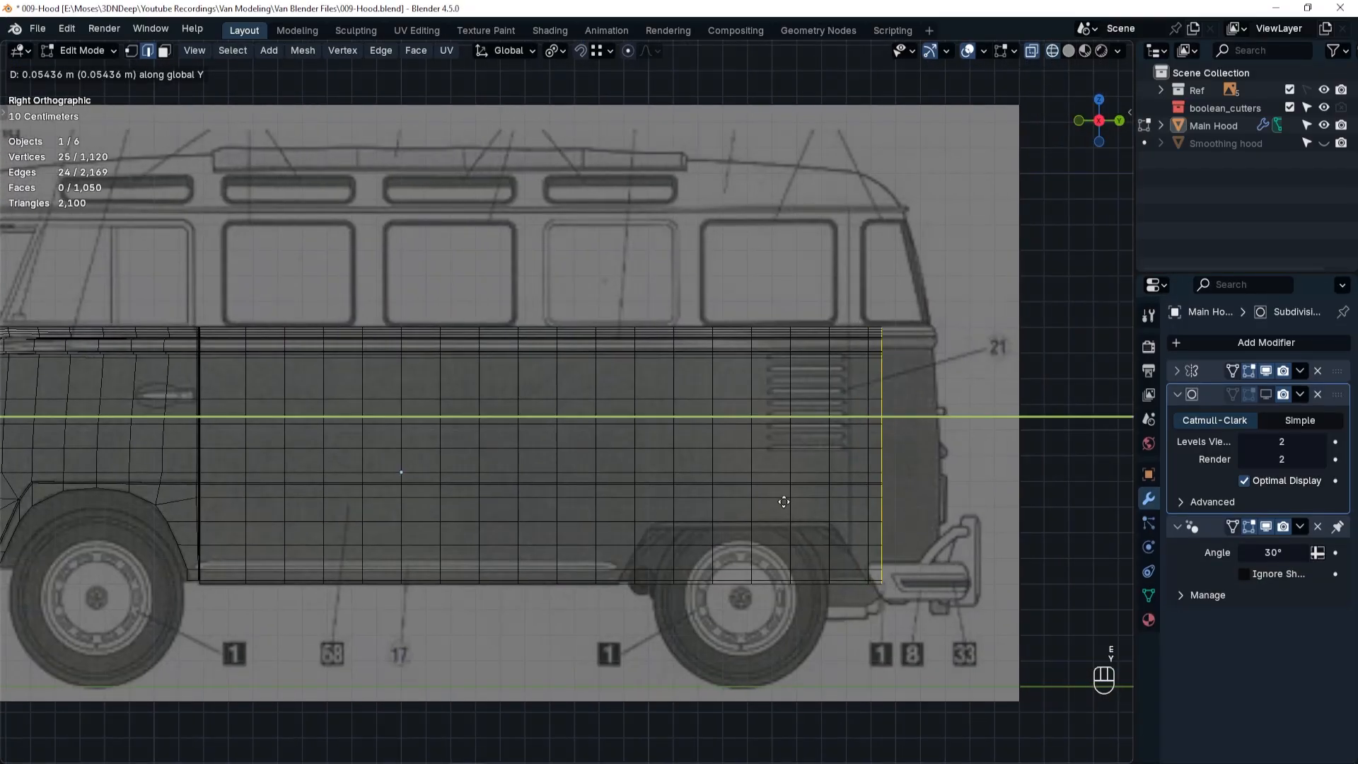
left_click(896, 501)
In quad view, adjust the rear edge loop along Y to the start of the corner curve in the top blueprint.
key("shift+ctrl+q")
key("ctrl+alt+q")
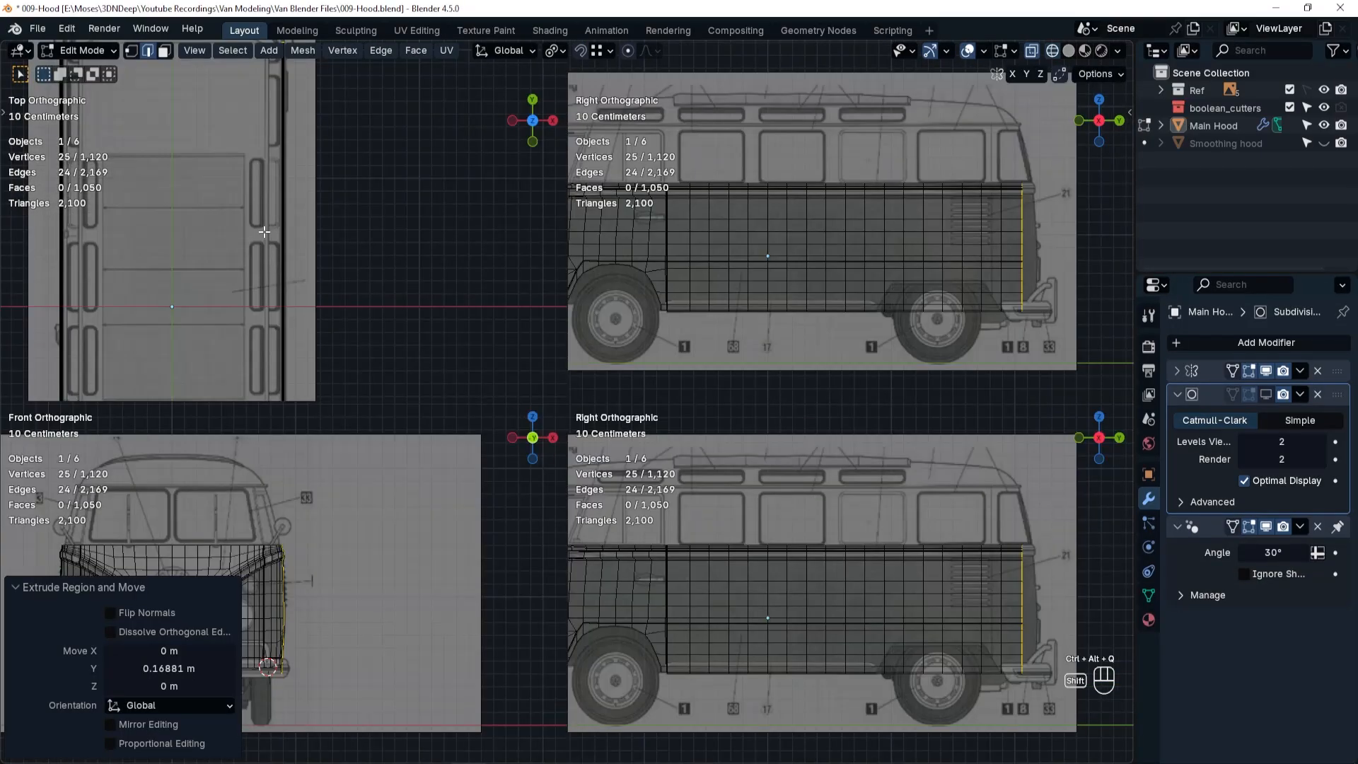
middle_click_drag(264, 232, 402, 326, "shift")
middle_click_drag(401, 326, 398, 286, "ctrl")
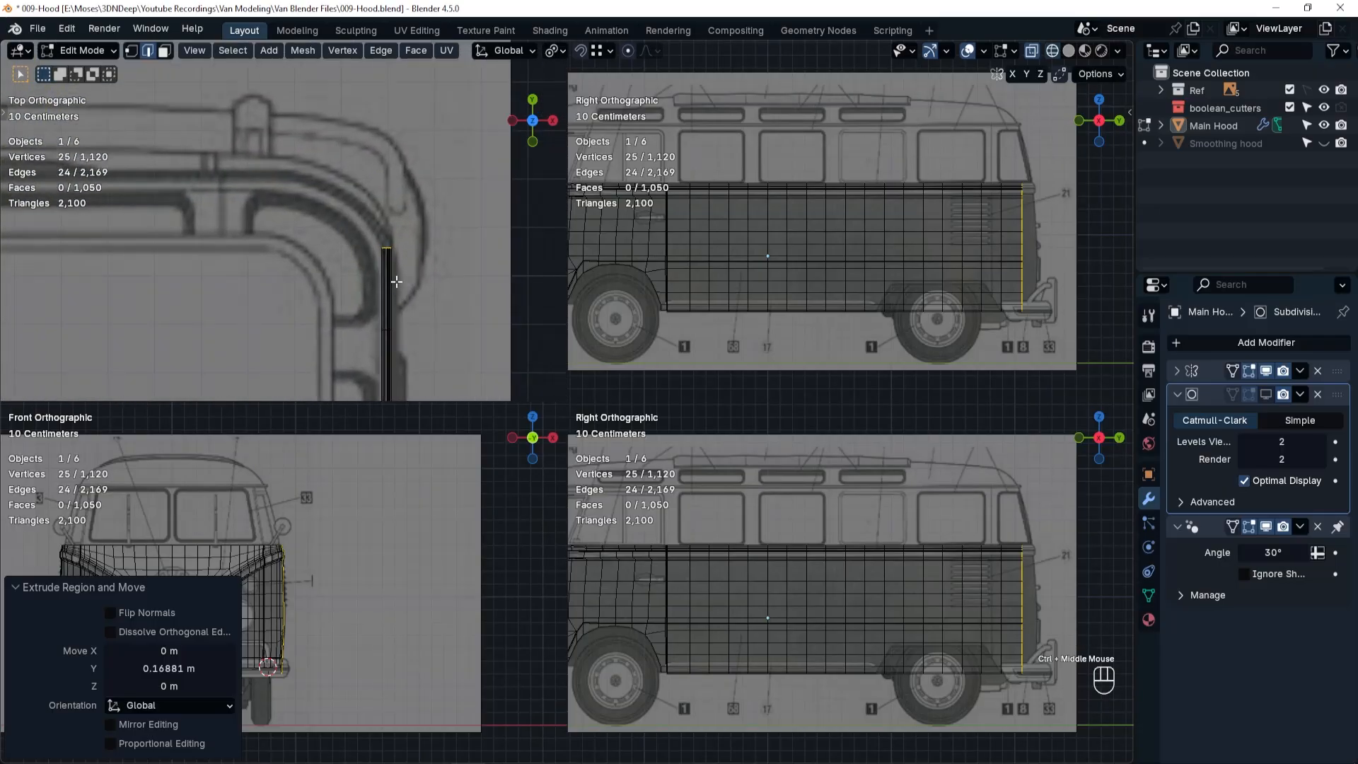
key("g")
key("y")
left_click(397, 267)
Extrude the rear edge loop about 0.067 m along Y, then shift it about 0.023 m inward and rotate it to start the rear corner.
key("e")
left_click(388, 219)
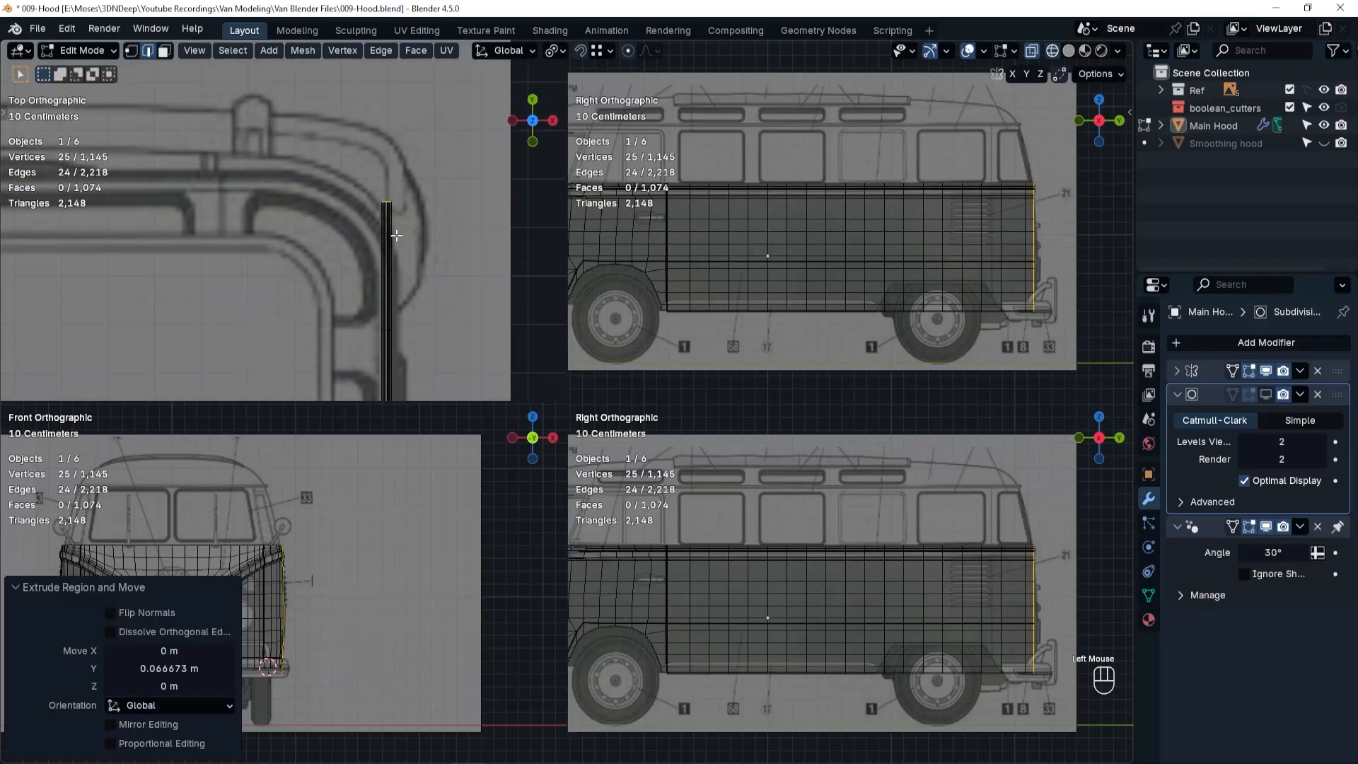
key("g")
left_click(382, 228)
key("r")
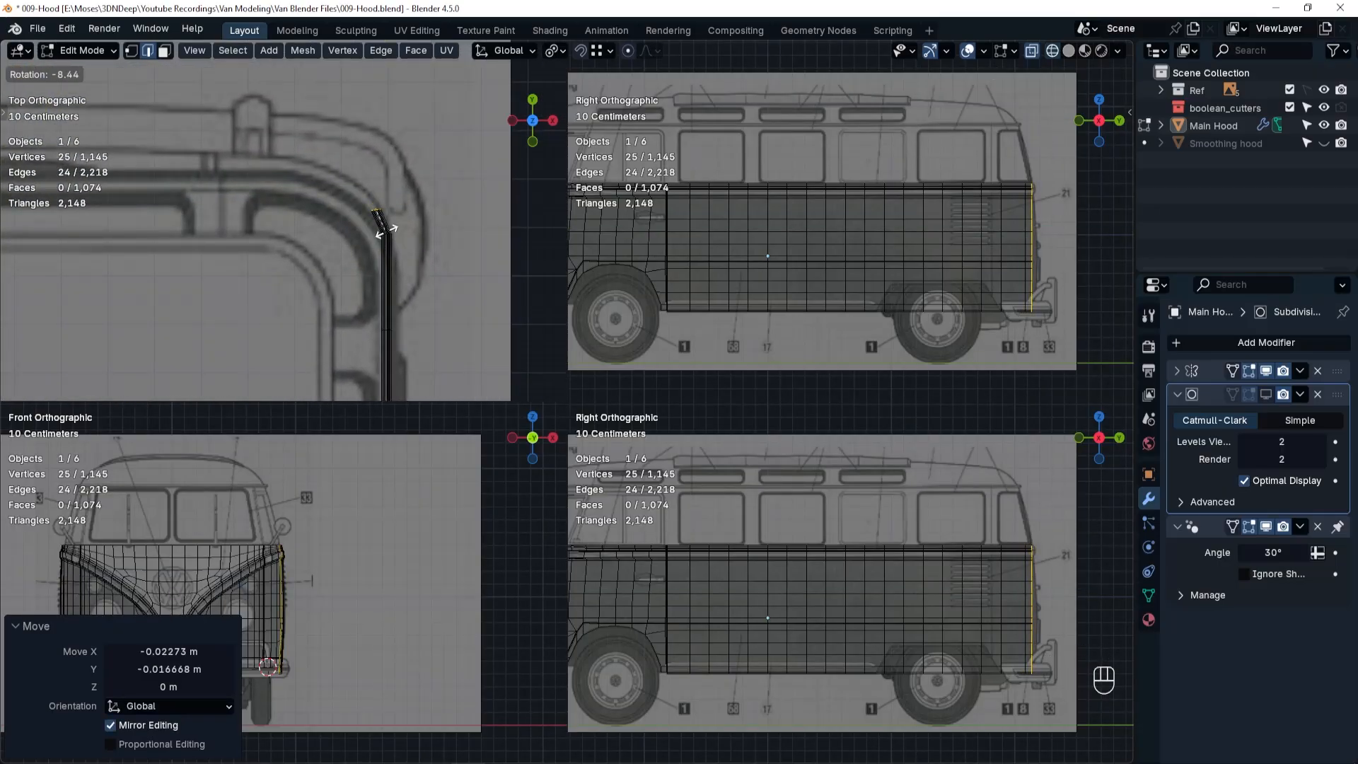
left_click(376, 221)
Extrude the rear edge loop twice around the corner, about 0.036 m and 0.045 m inward along X, rotating each section to the blueprint curve.
key("e")
left_click(372, 246)
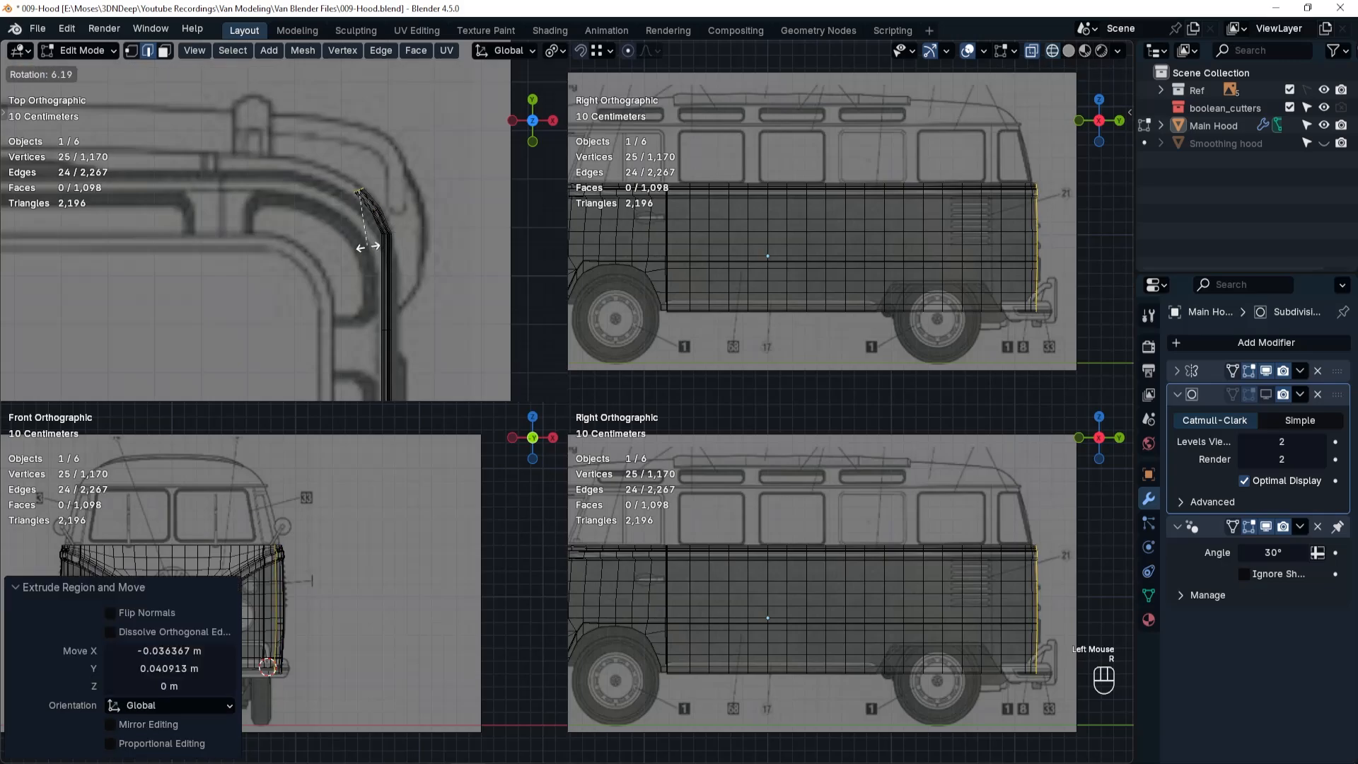
key("r")
left_click(359, 246)
key("e")
left_click(359, 246)
key("r")
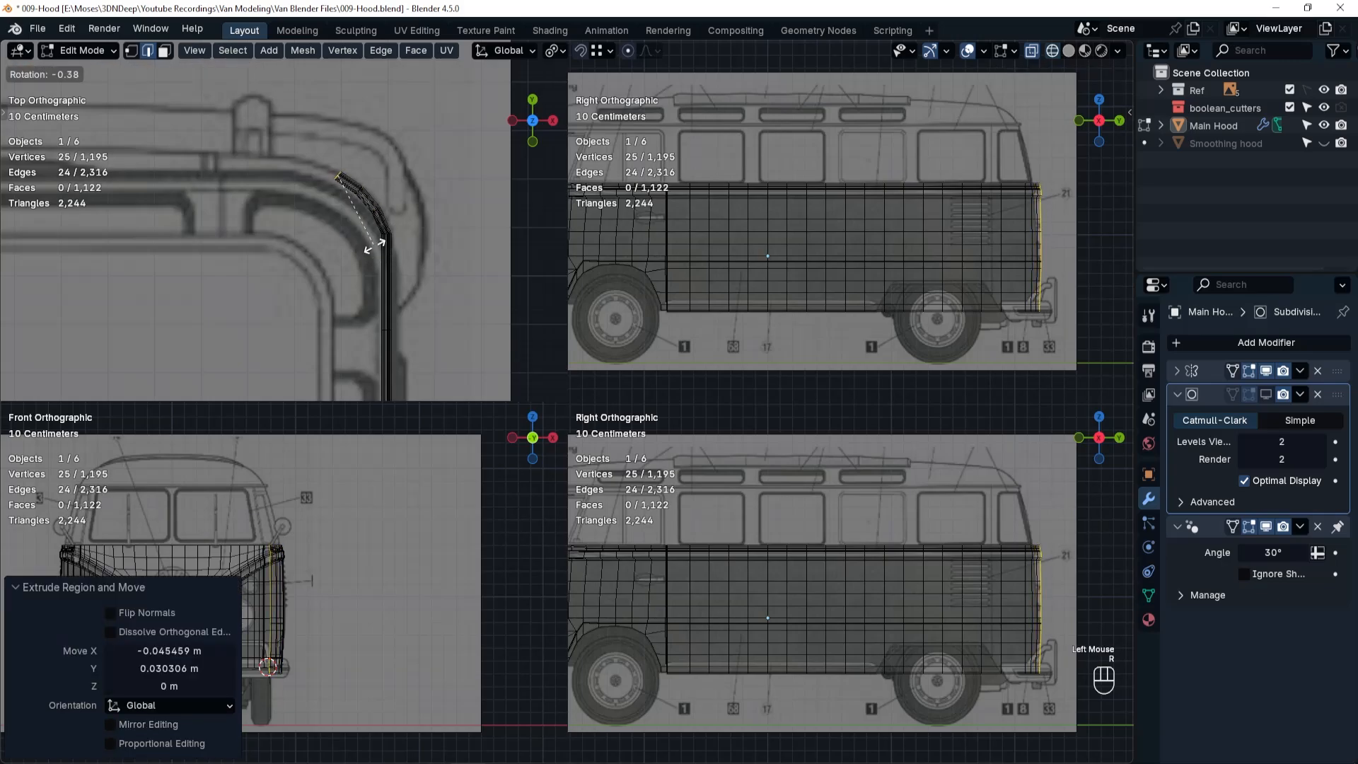
left_click(367, 246)
Complete the rear corner with two more extrusions, the first about 0.052 m inward along X, rotating the edge loop to follow the top blueprint.
key("e")
left_click(367, 246)
key("r")
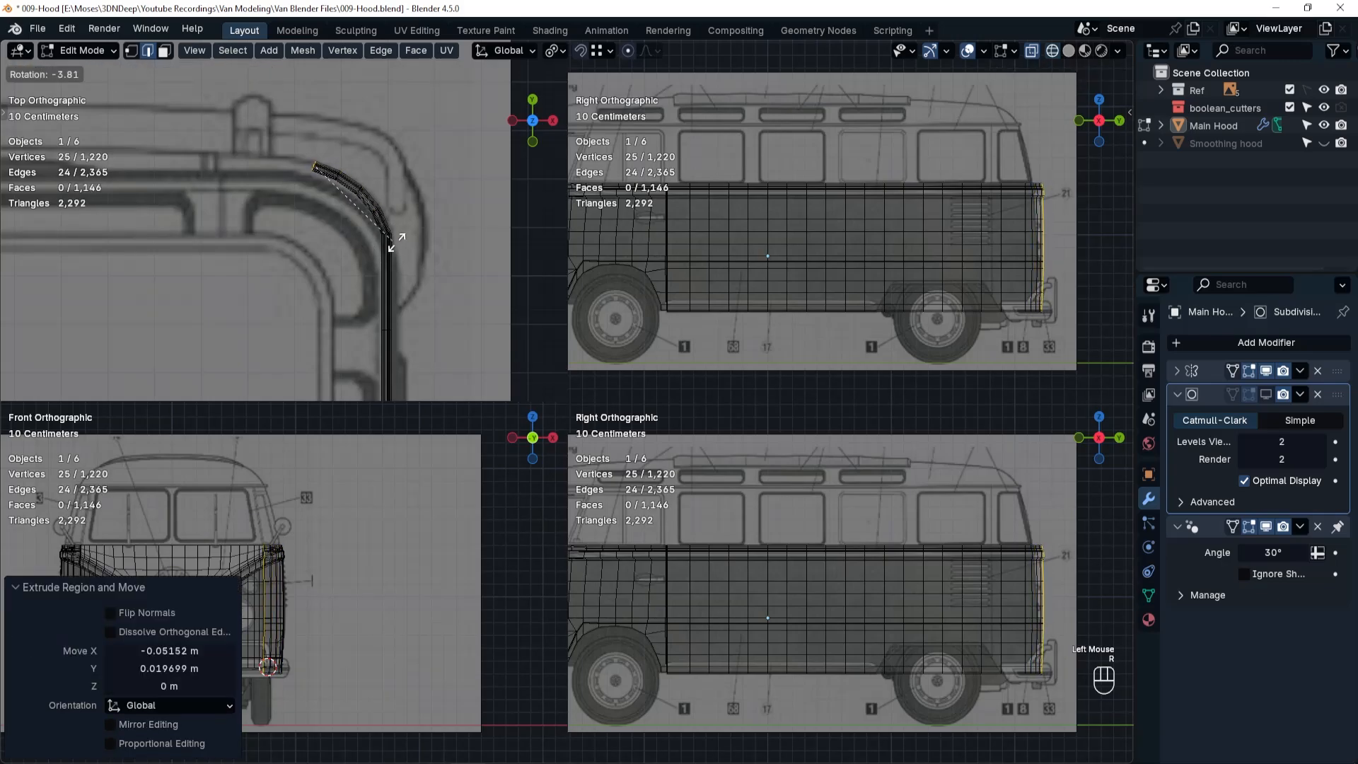
left_click(406, 242)
key("e")
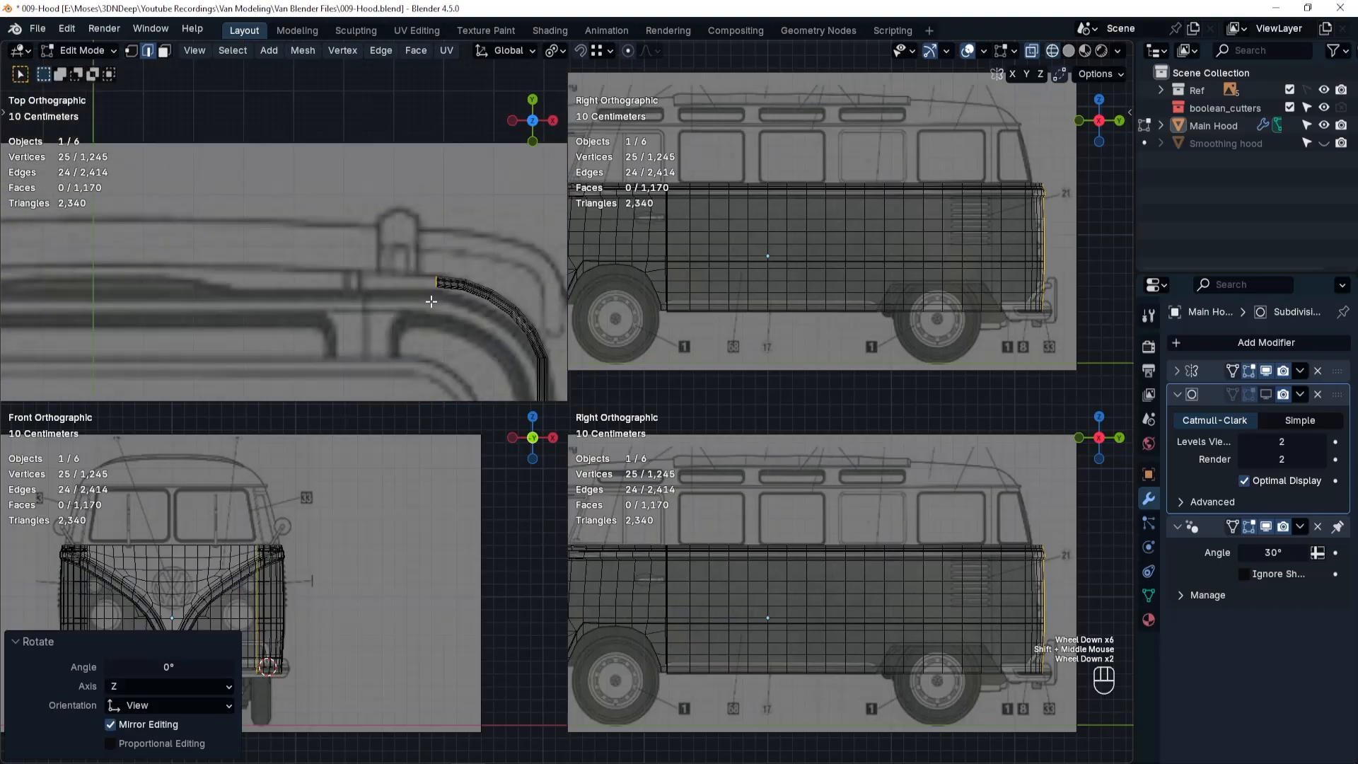
scroll(430, 301, "down", 1)
middle_click_drag(431, 302, 494, 303, "shift")
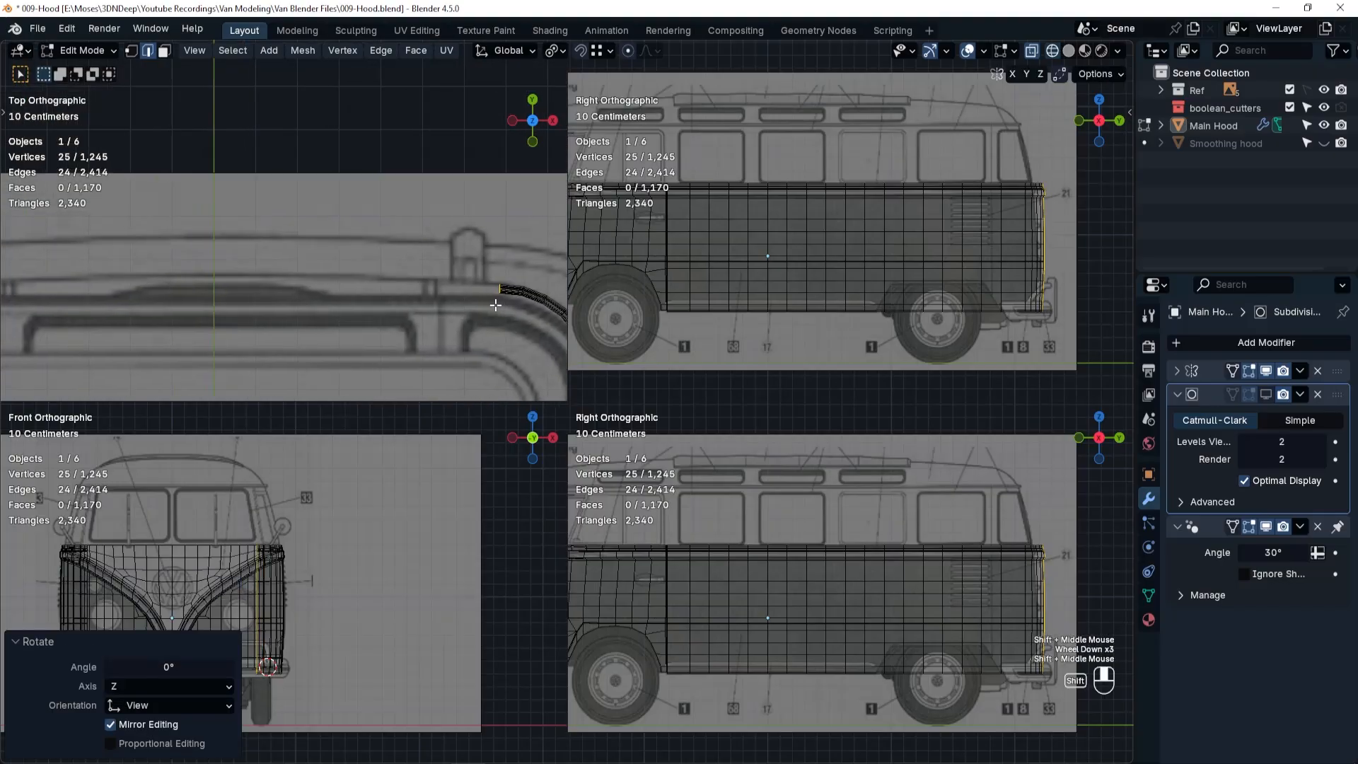
Extrude the edge loop about 0.69 m inward along X to meet the mirrored half at the van's centerline.
key("e")
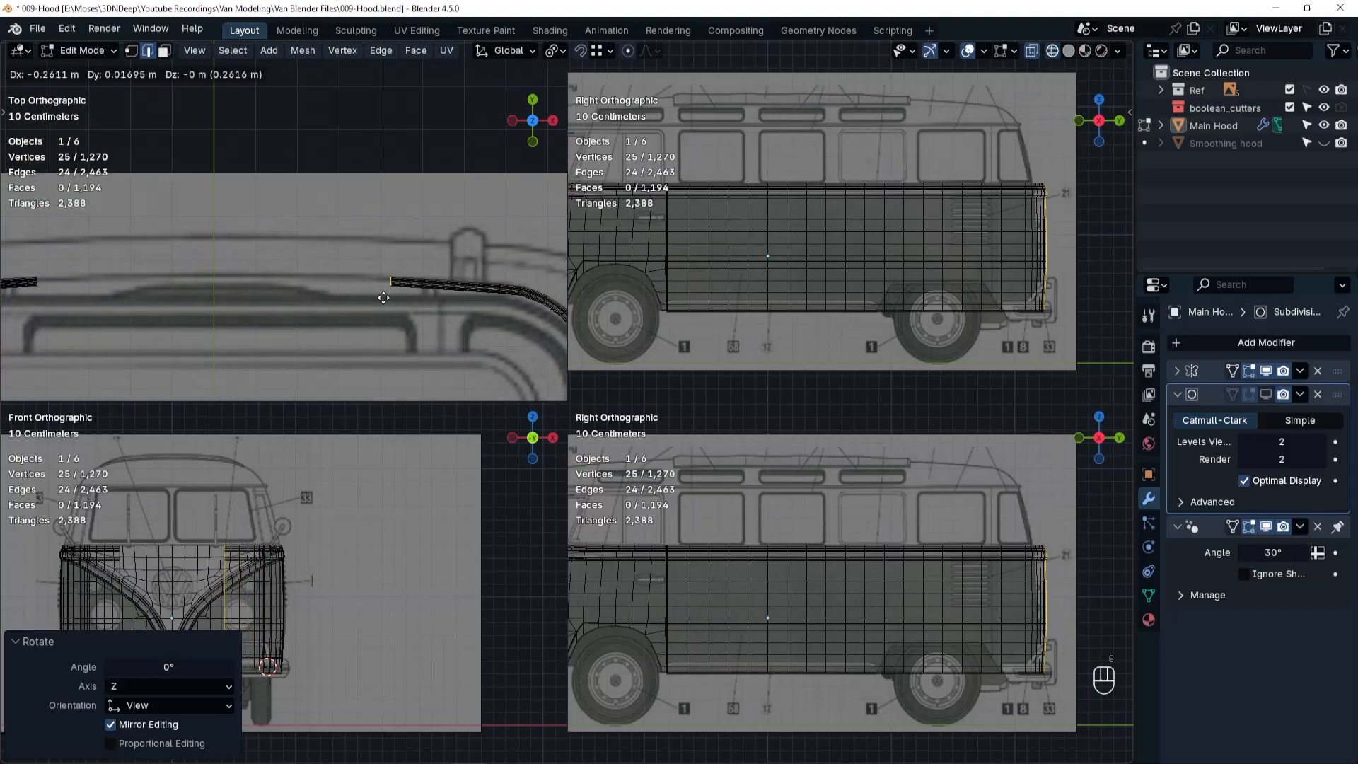
key("x")
left_click(205, 297)
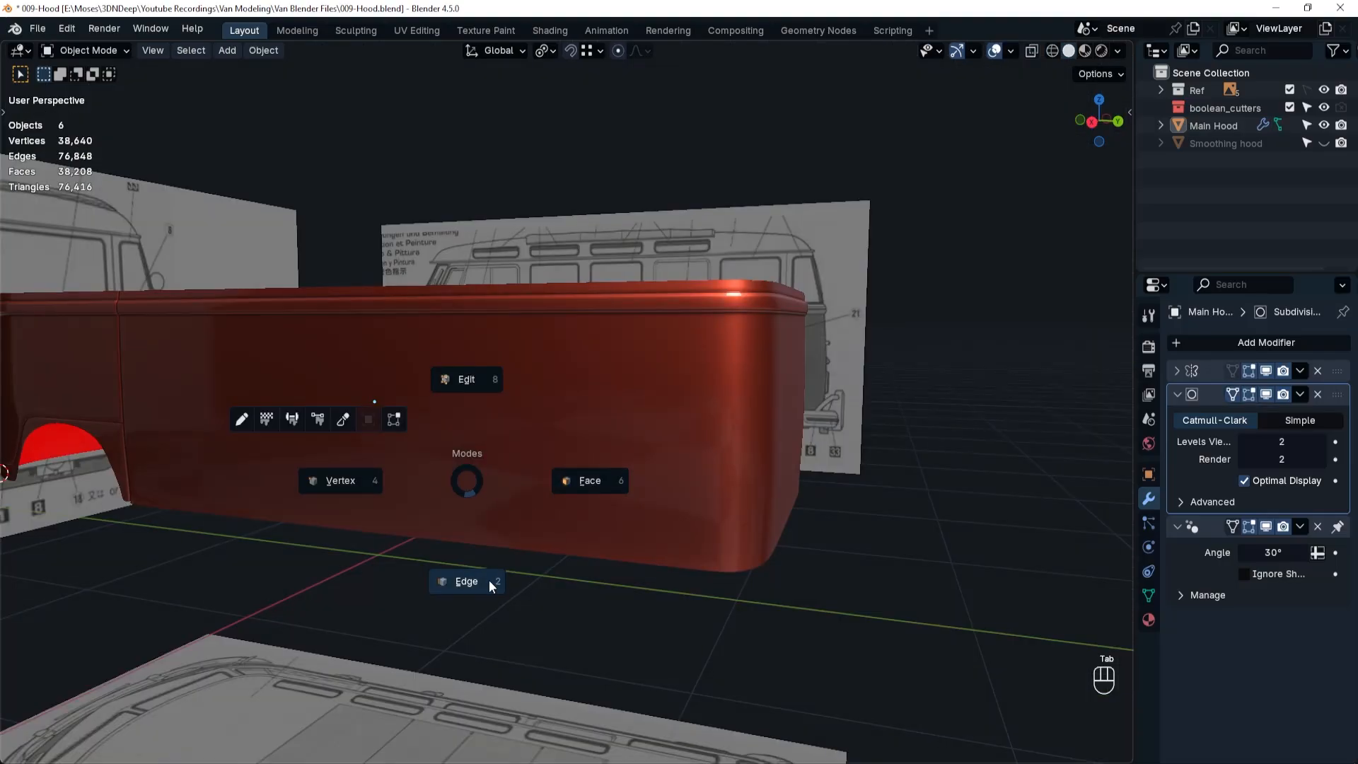
In the full perspective view, dissolve the horizontal edge loop across the lower side and rear panels, and return to Object Mode.
left_click(491, 585)
left_click(655, 461, "alt")
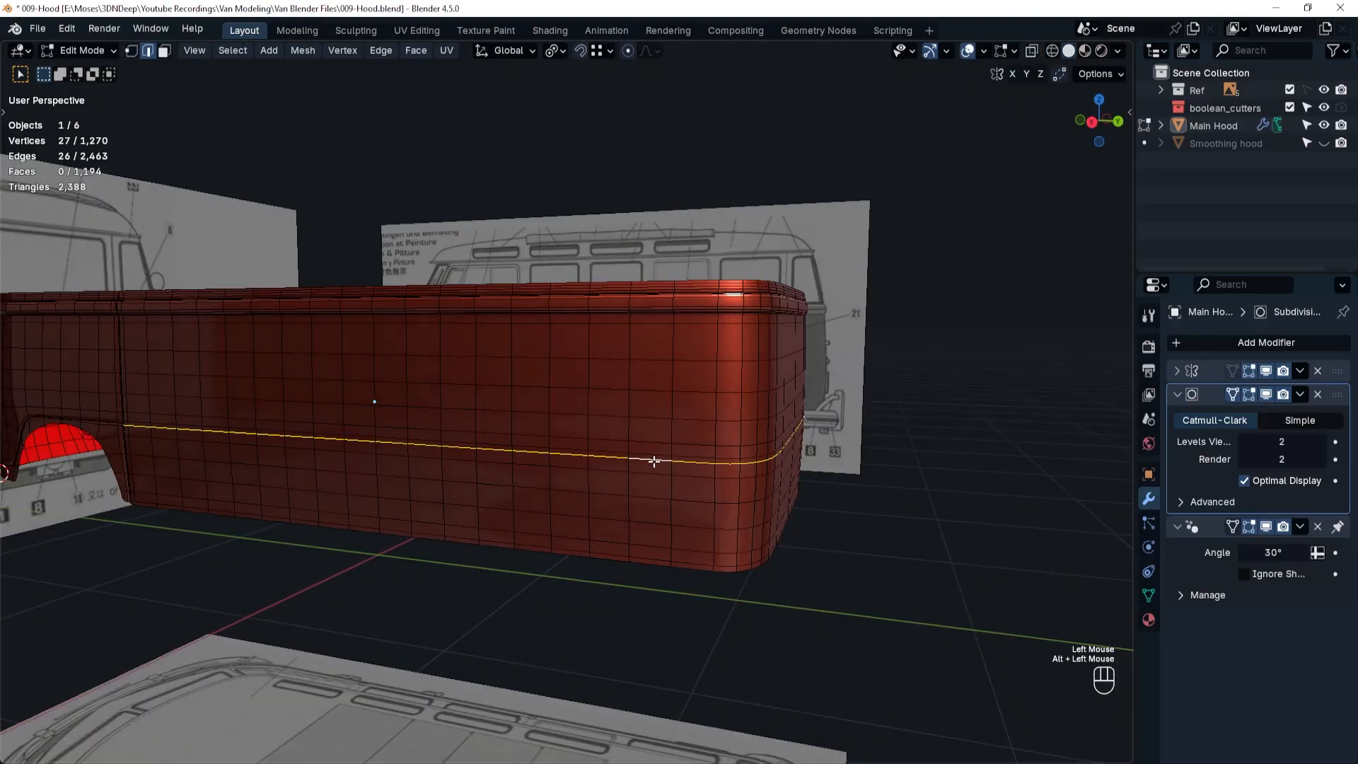
scroll(131, 436, "up", 5)
middle_click_drag(127, 427, 532, 390, "shift")
scroll(391, 481, "up", 4)
key("ctrl+x")
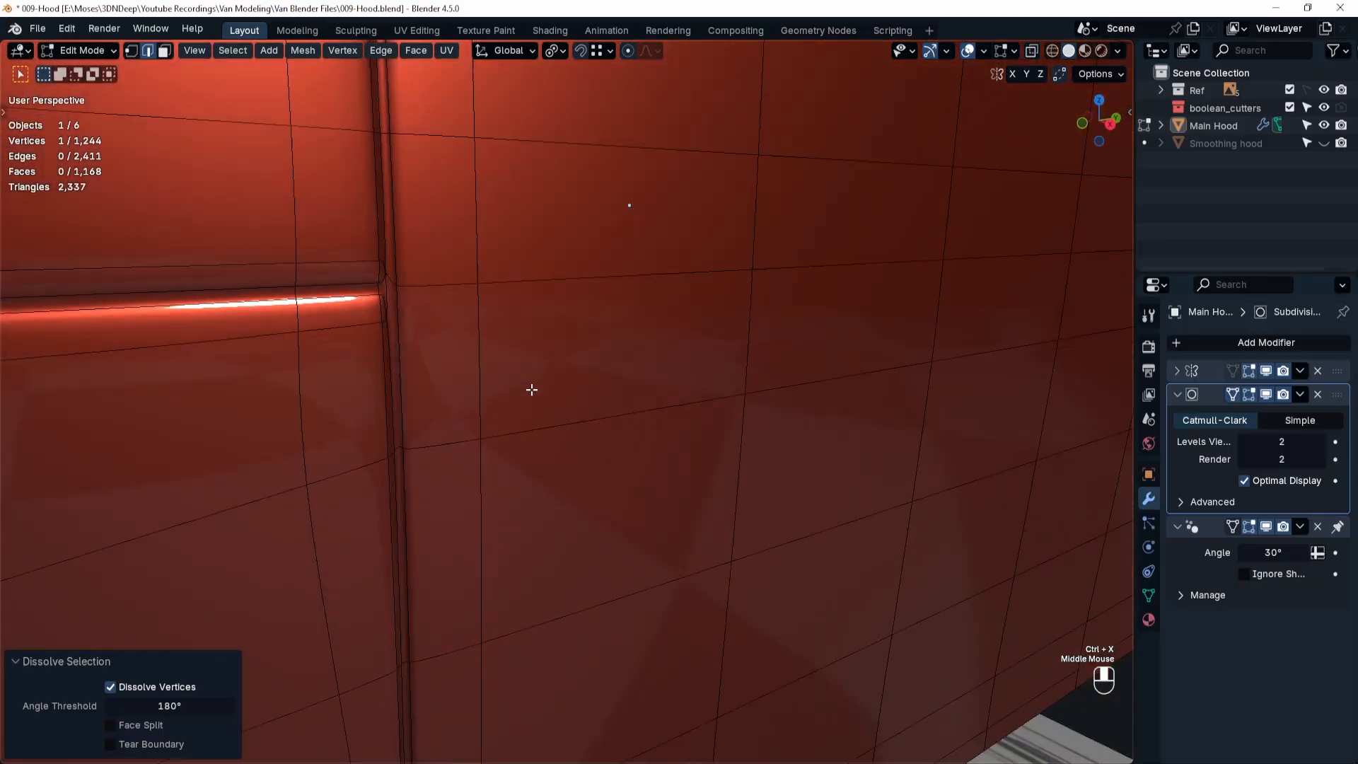
scroll(545, 388, "down", 3, "alt")
scroll(545, 389, "down", 7)
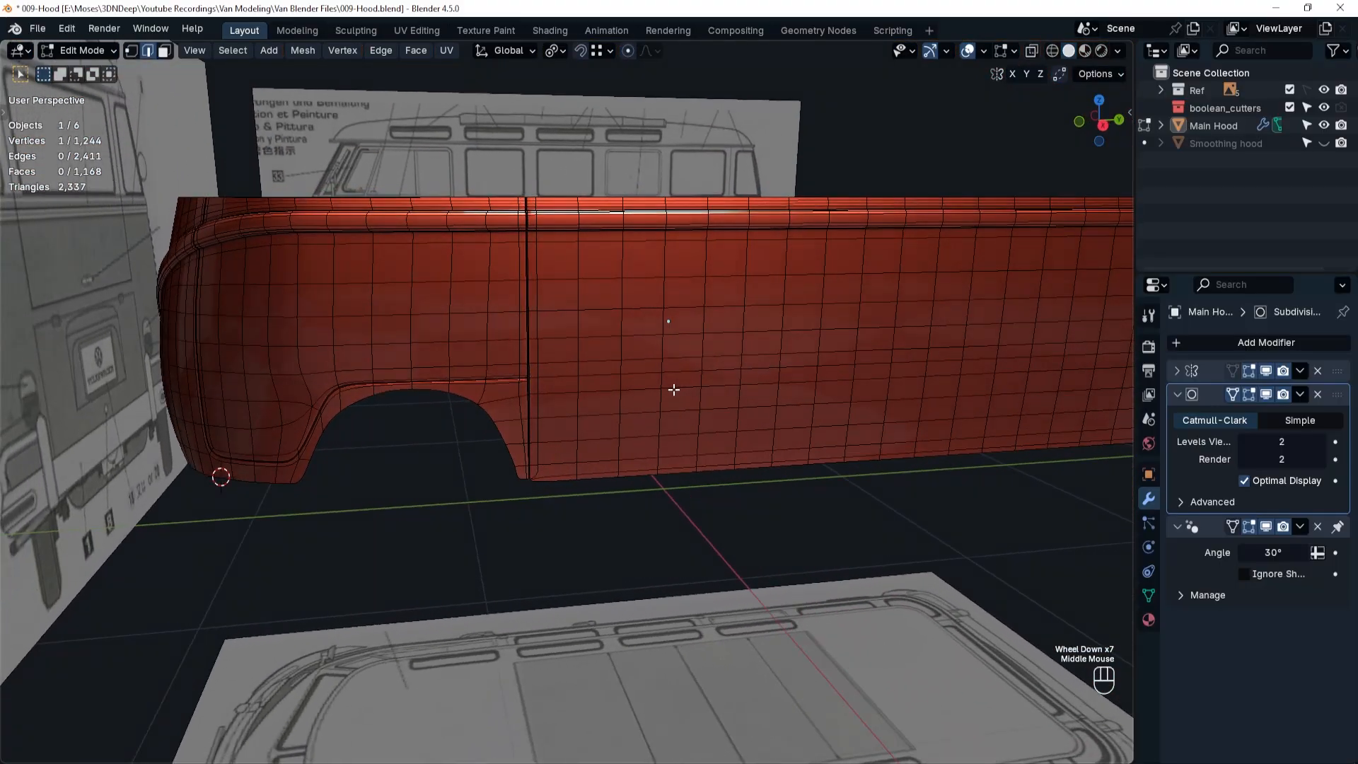
key("shift+ctrl+w")
key("Tab")
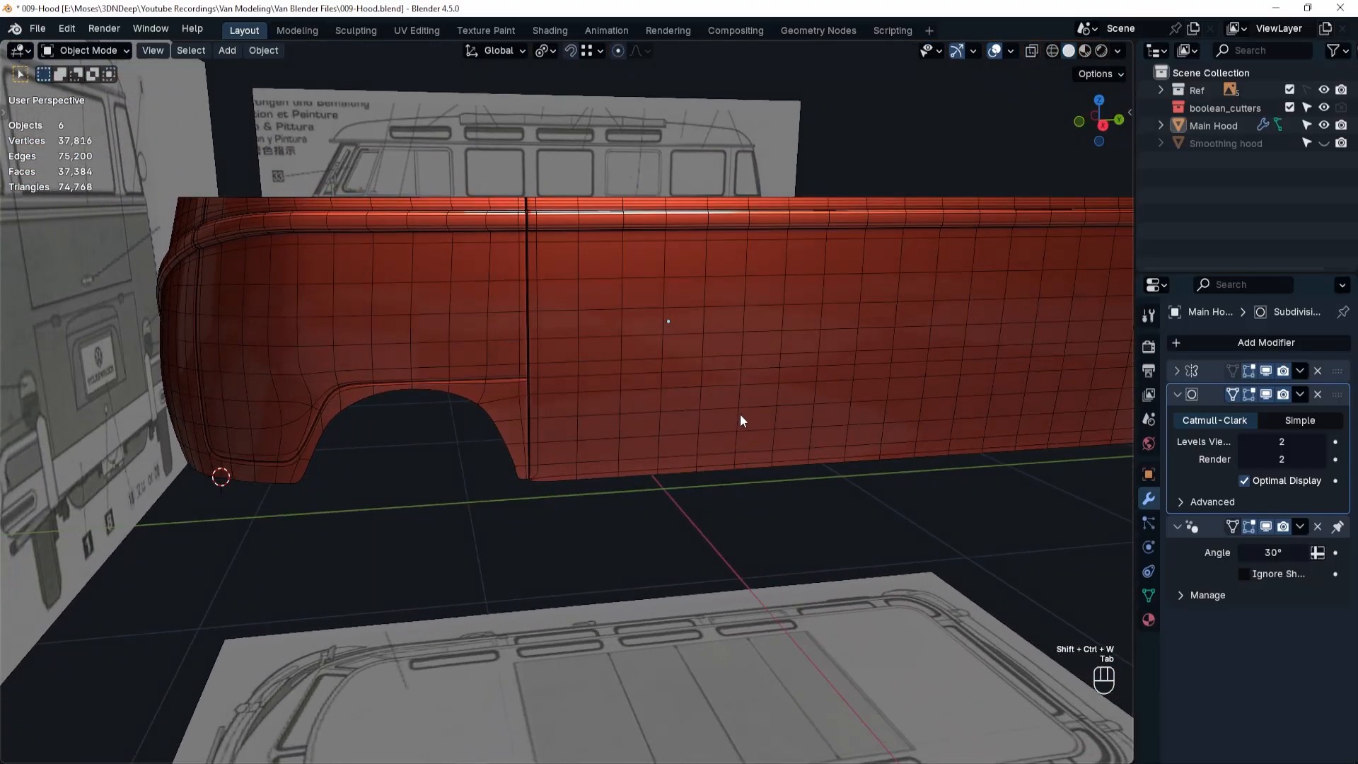
middle_click_drag(740, 413, 772, 406, "shift")
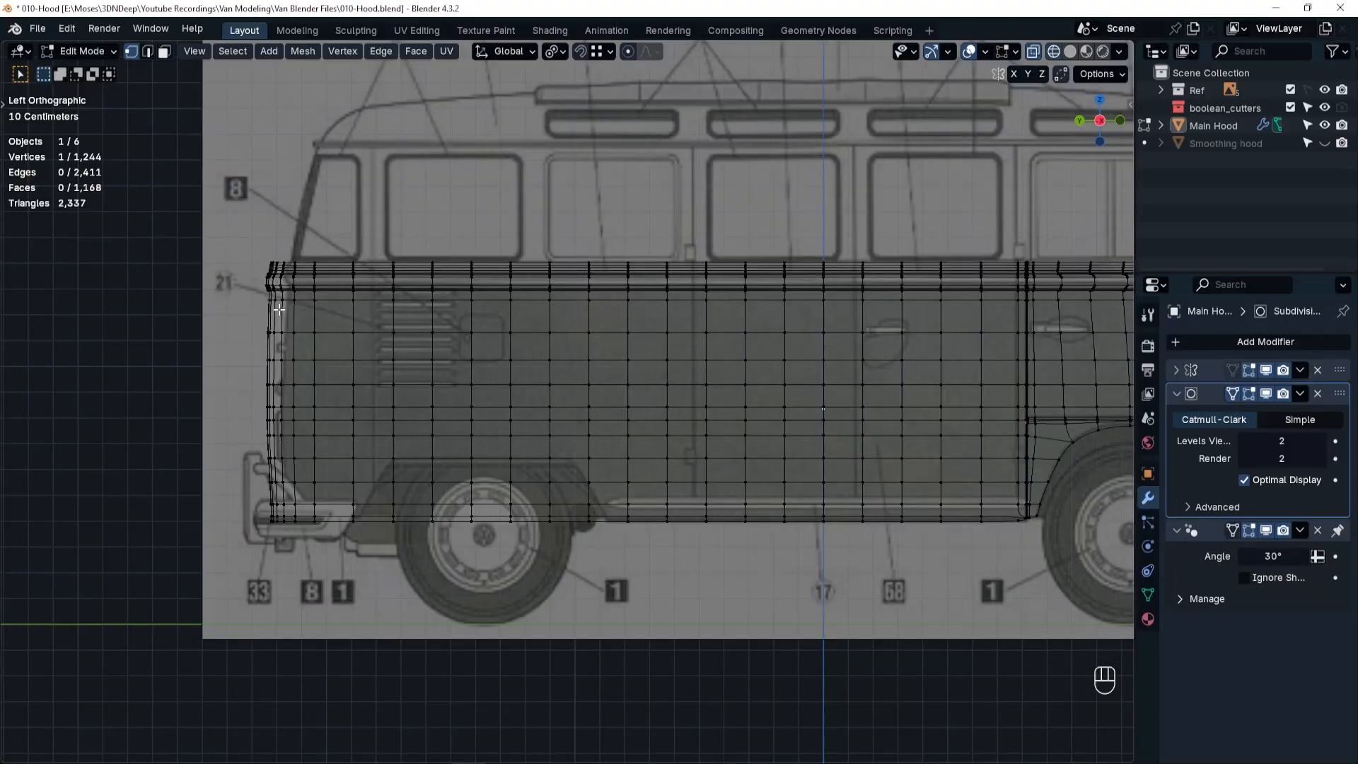
In left-view wireframe, move all the rear corner and back panel vertices about 0.054 m forward along Y.
left_click_drag(222, 247, 331, 556)
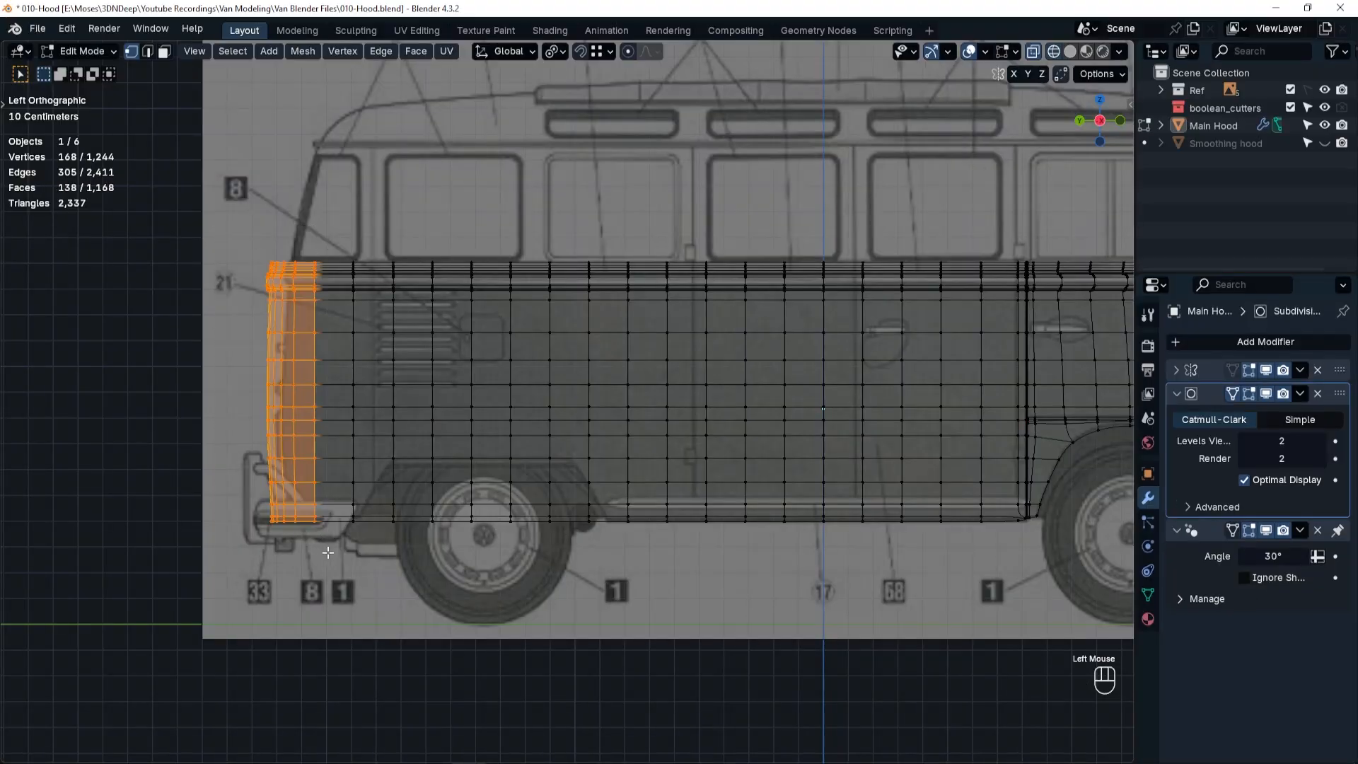
key("g")
key("y")
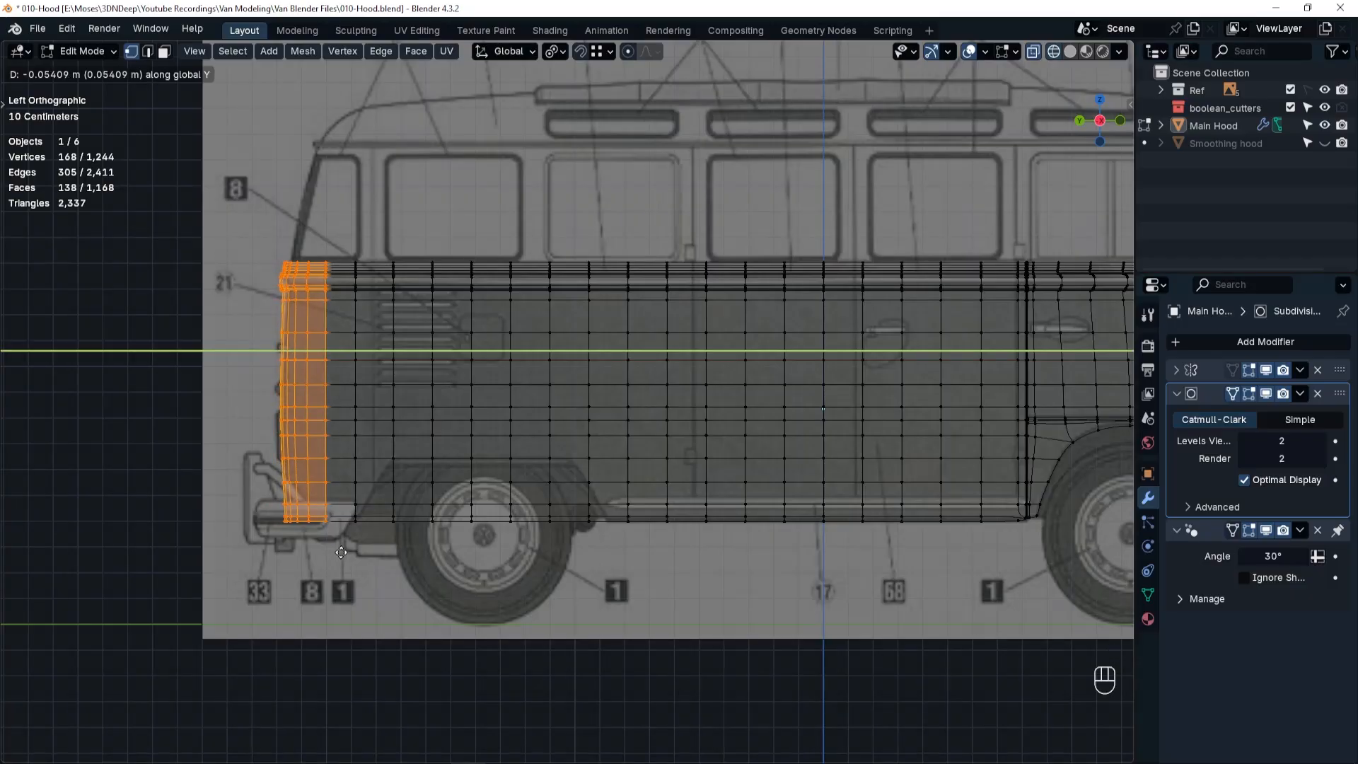
left_click(341, 552)
Move the upper rows of rear corner vertices about 0.007 m forward along Y to match the blueprint's slope.
scroll(324, 415, "up", 4)
middle_click_drag(313, 375, 515, 546, "shift")
middle_click_drag(371, 223, 362, 150, "shift")
left_click_drag(362, 150, 534, 367)
key("g")
key("y")
left_click(542, 369)
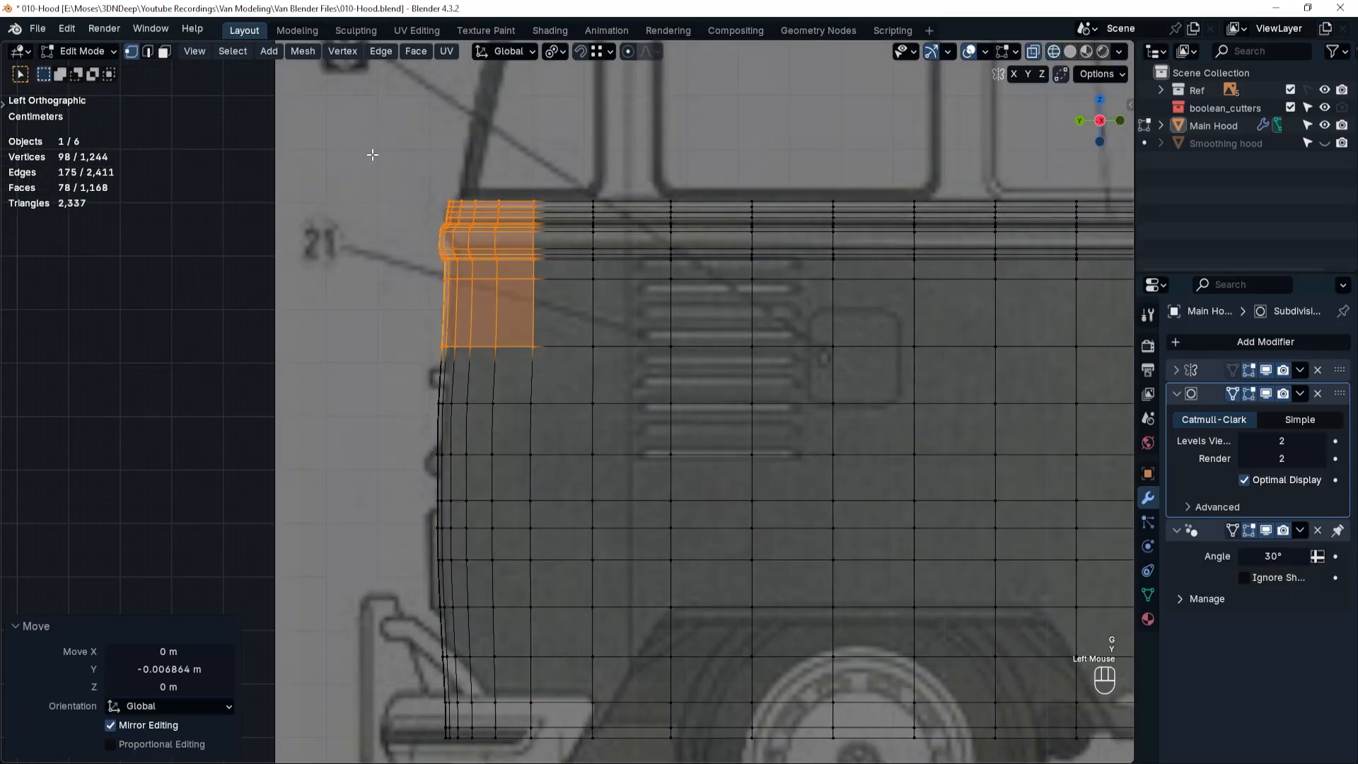
Move the topmost rear corner rows, around the belt line, slightly further forward along Y.
left_click_drag(373, 154, 559, 304)
key("g")
key("y")
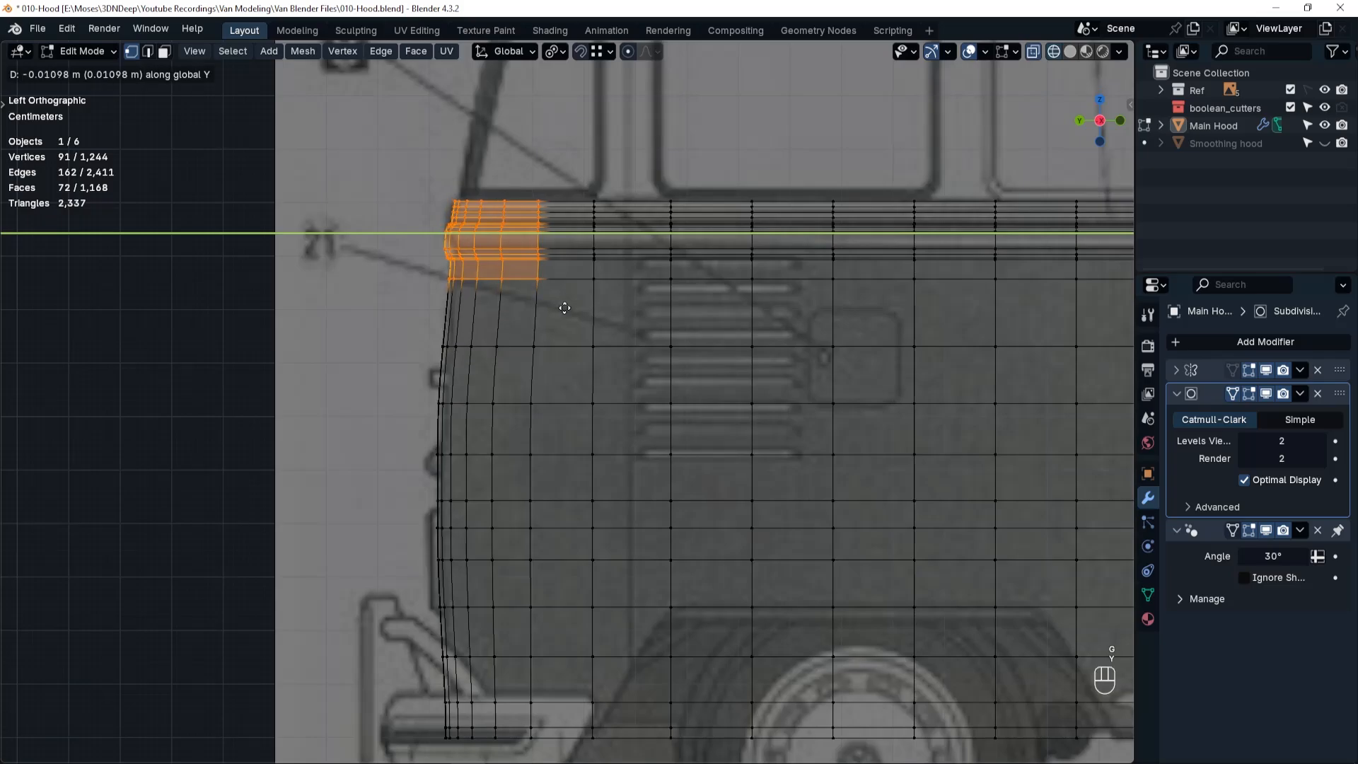
left_click(552, 310)
Move the single row of rear corner vertices beneath the upper rows about 0.003 m forward along Y.
left_click_drag(406, 382, 540, 428)
key("g")
key("y")
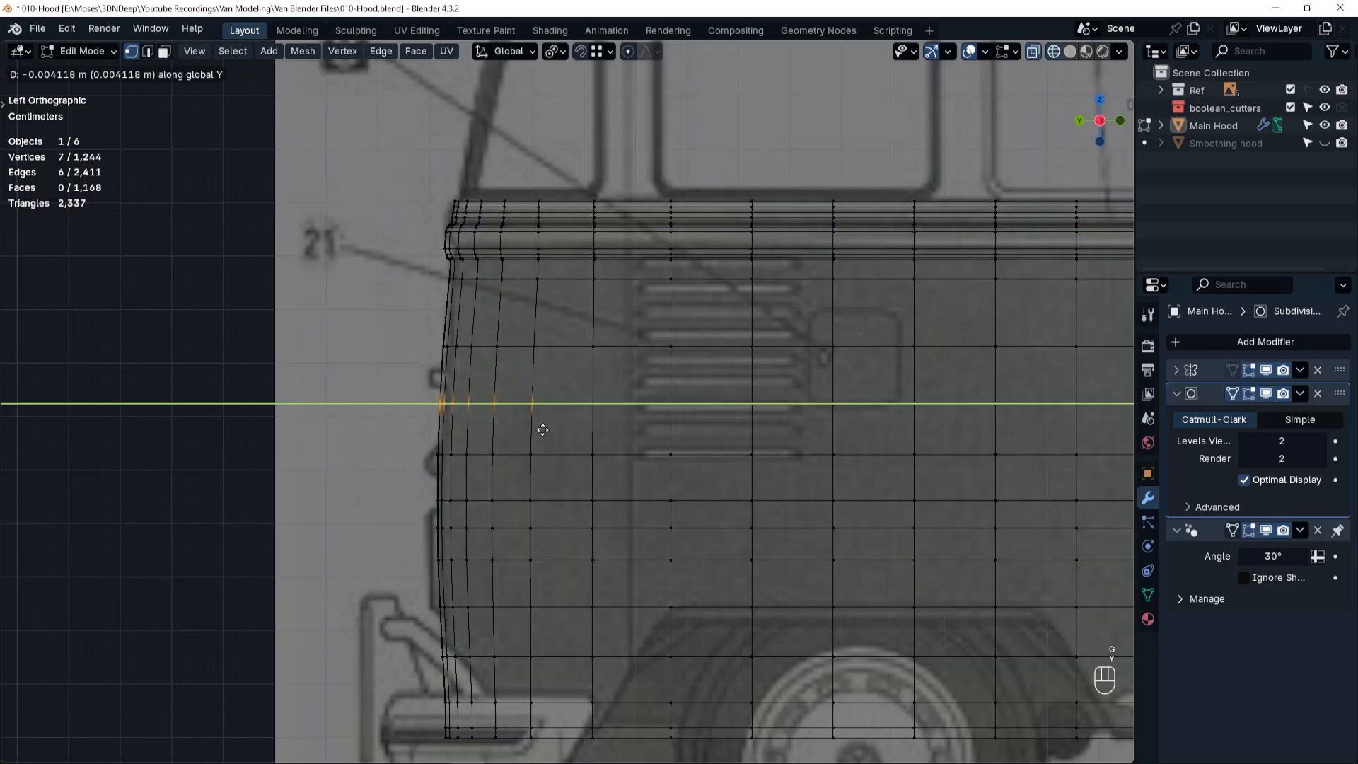
left_click(540, 424)
Switch to edge selection in solid shading and select the body's entire top boundary edge loop.
scroll(540, 424, "down", 4)
middle_click_drag(791, 496, 371, 486, "shift")
key("Tab")
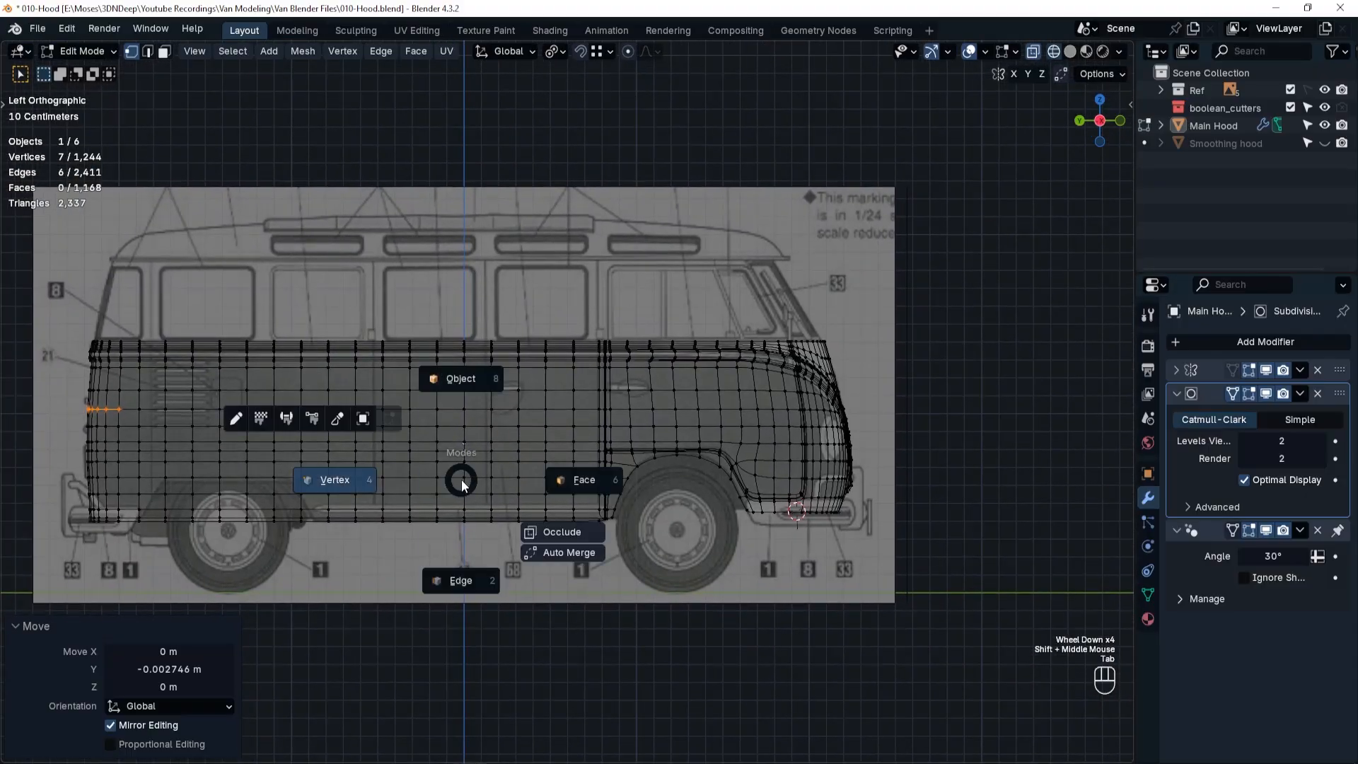
left_click(462, 584)
scroll(534, 342, "up", 2)
middle_click_drag(533, 342, 476, 545)
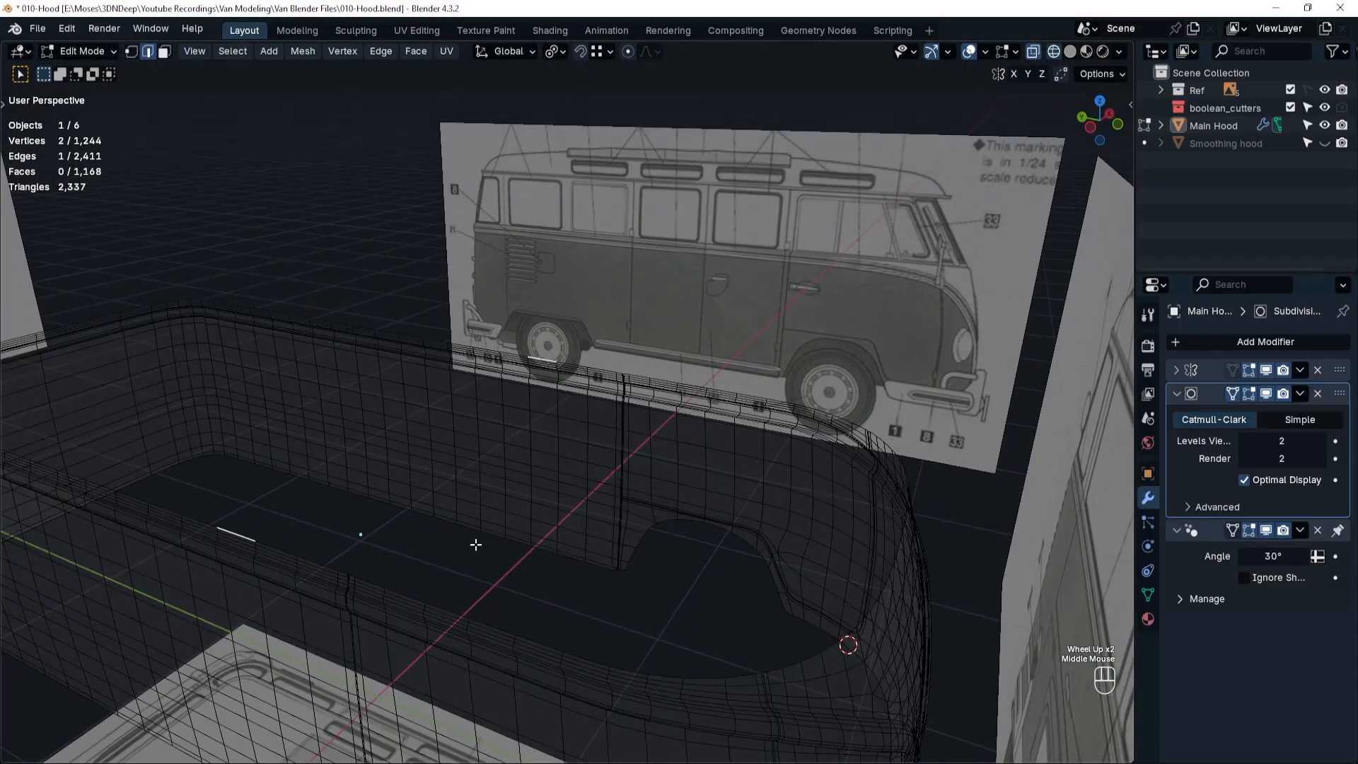
middle_click_drag(590, 612, 663, 393, "shift")
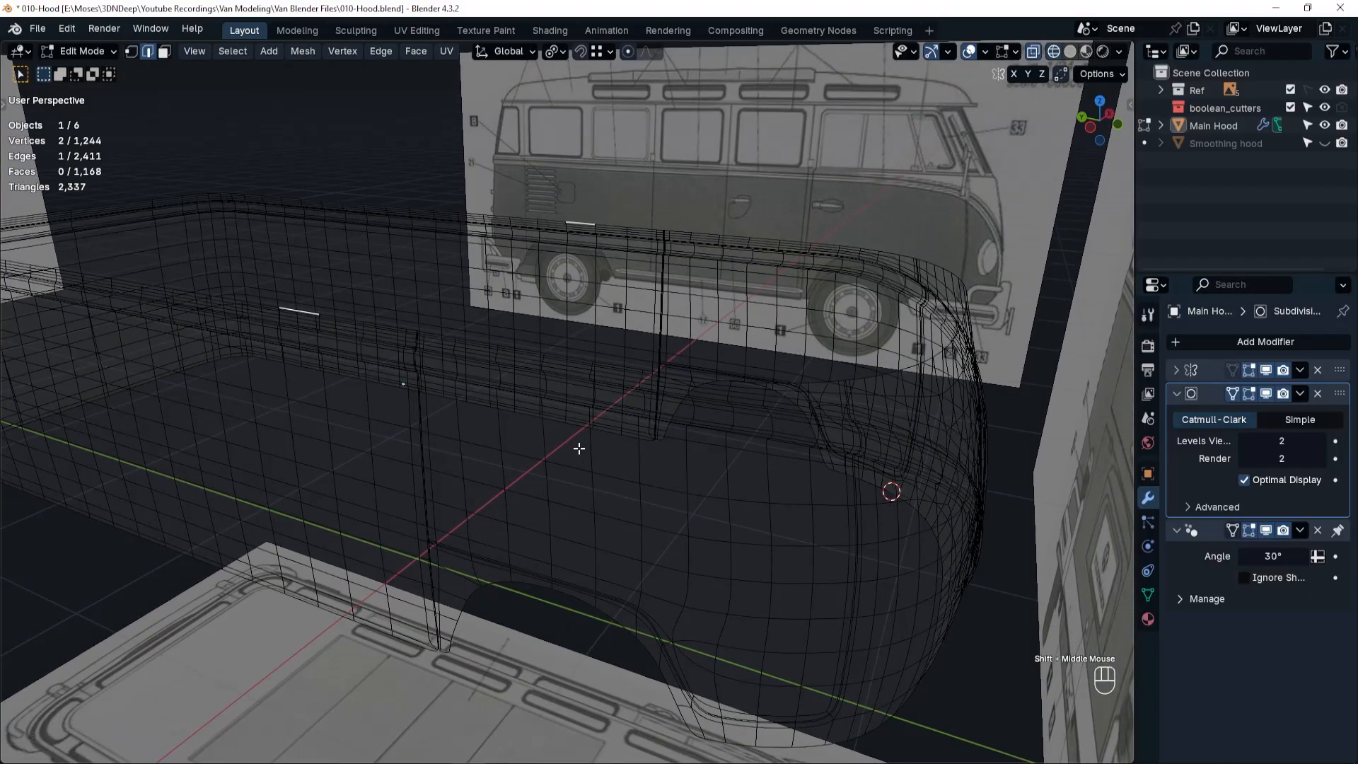
key("shift+z")
left_click(624, 367, "alt")
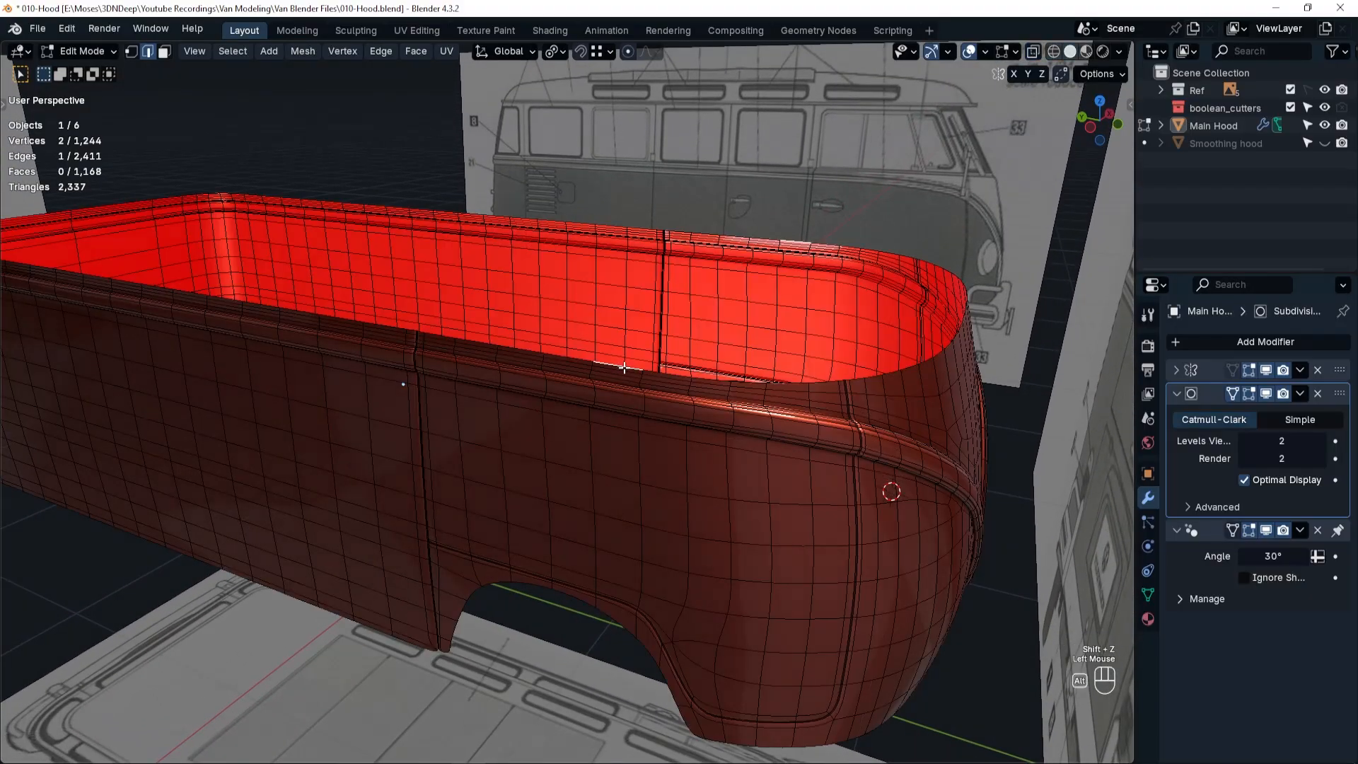
left_click(624, 367, "alt")
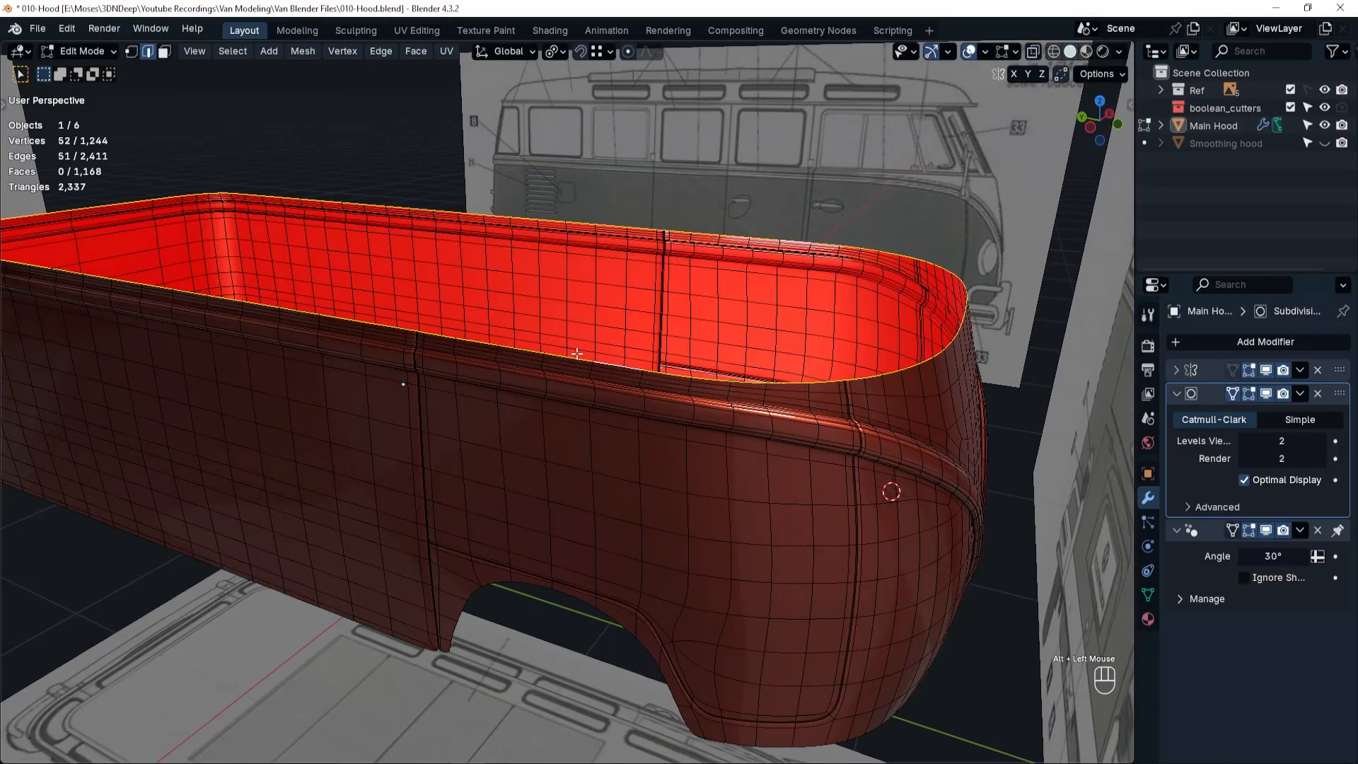
In left-view wireframe, duplicate the top boundary loop in place and separate the copy into its own object.
key("grave")
left_click(460, 364)
scroll(460, 365, "down", 2)
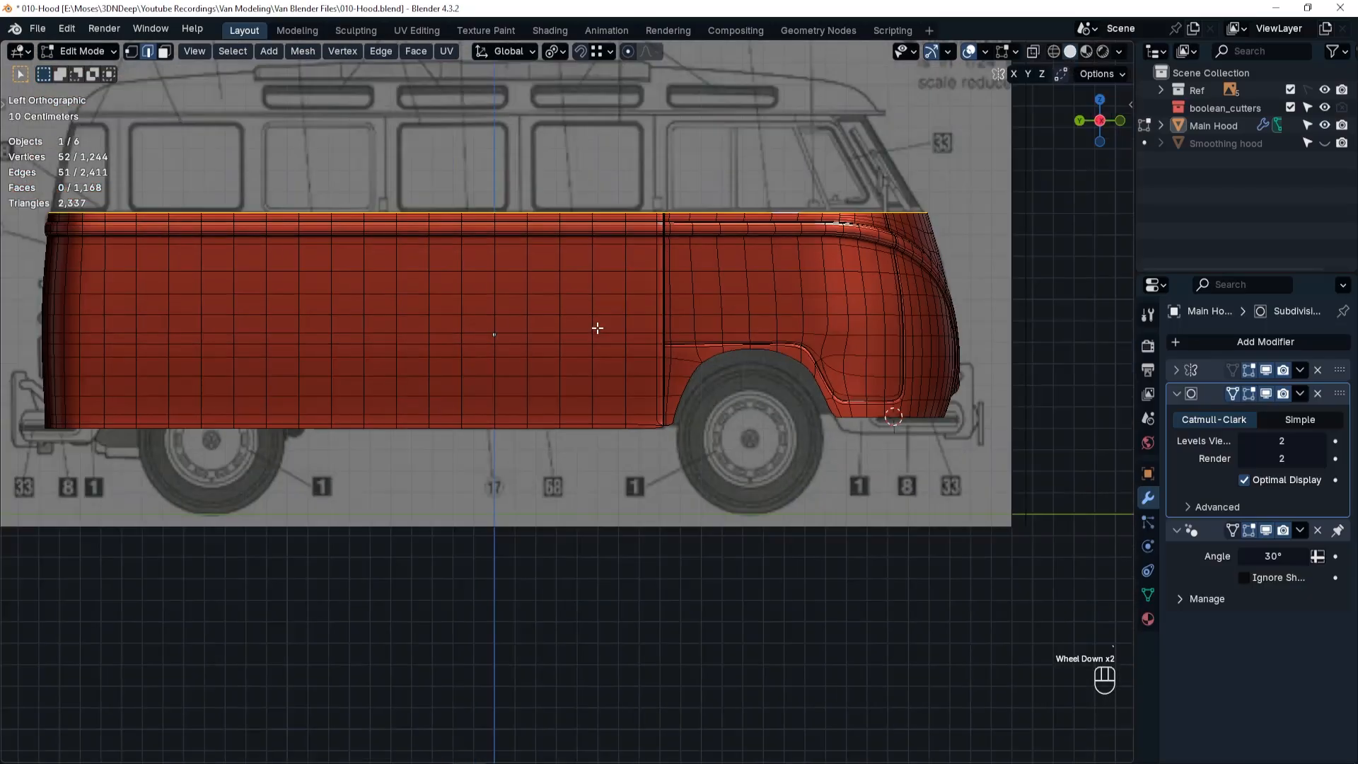
middle_click_drag(597, 325, 640, 440, "shift")
key("shift+z")
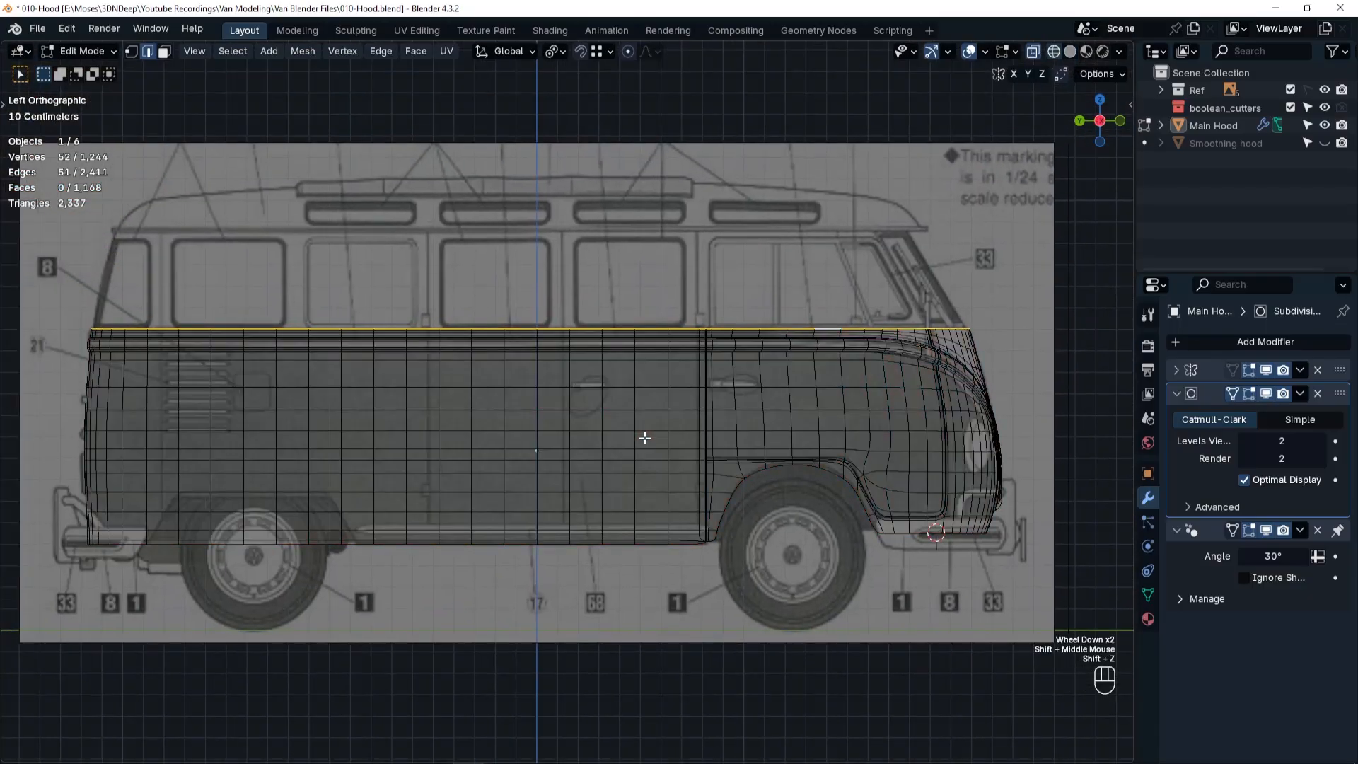
key("shift+d")
right_click(685, 355)
key("p")
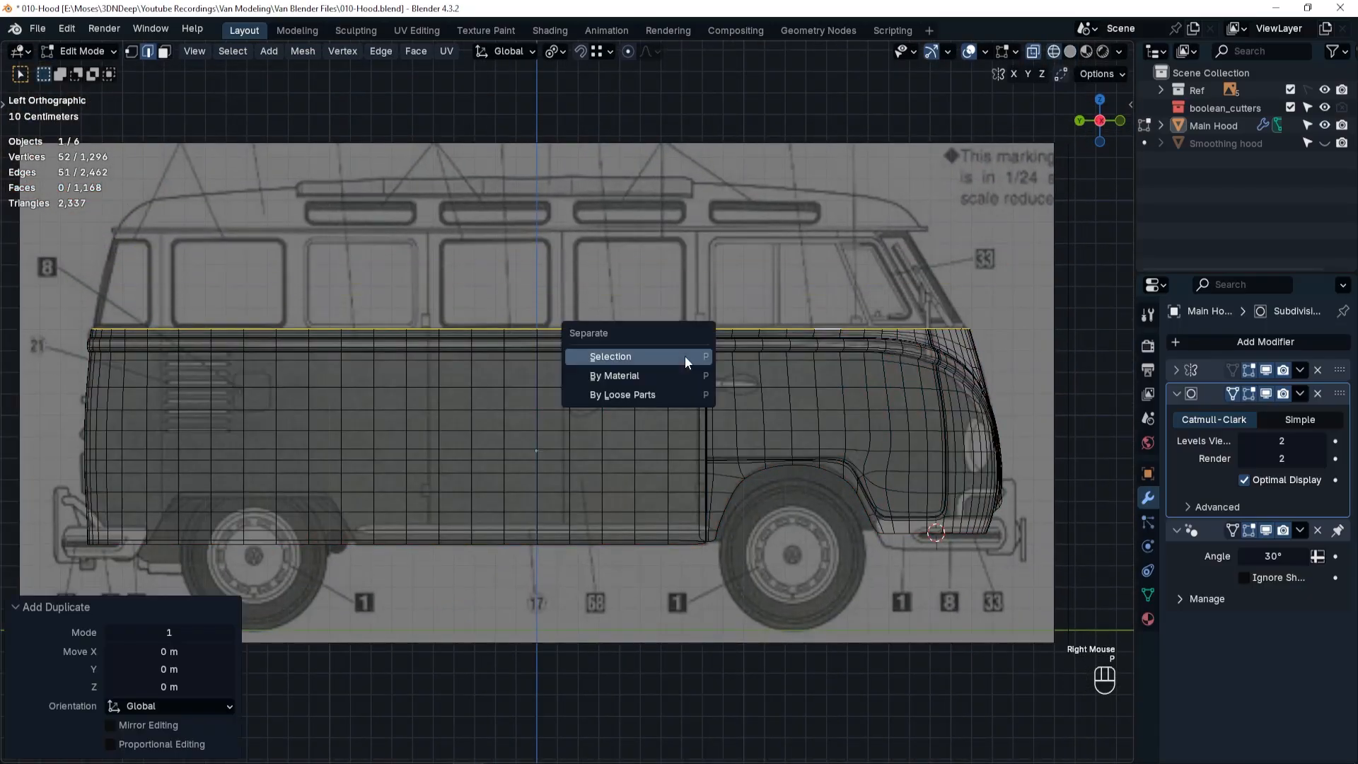
left_click(685, 355)
Edit the separated loop object and extrude all its vertices about 0.468 m up along Z to the blueprint's roof line.
key("Tab")
left_click(685, 239)
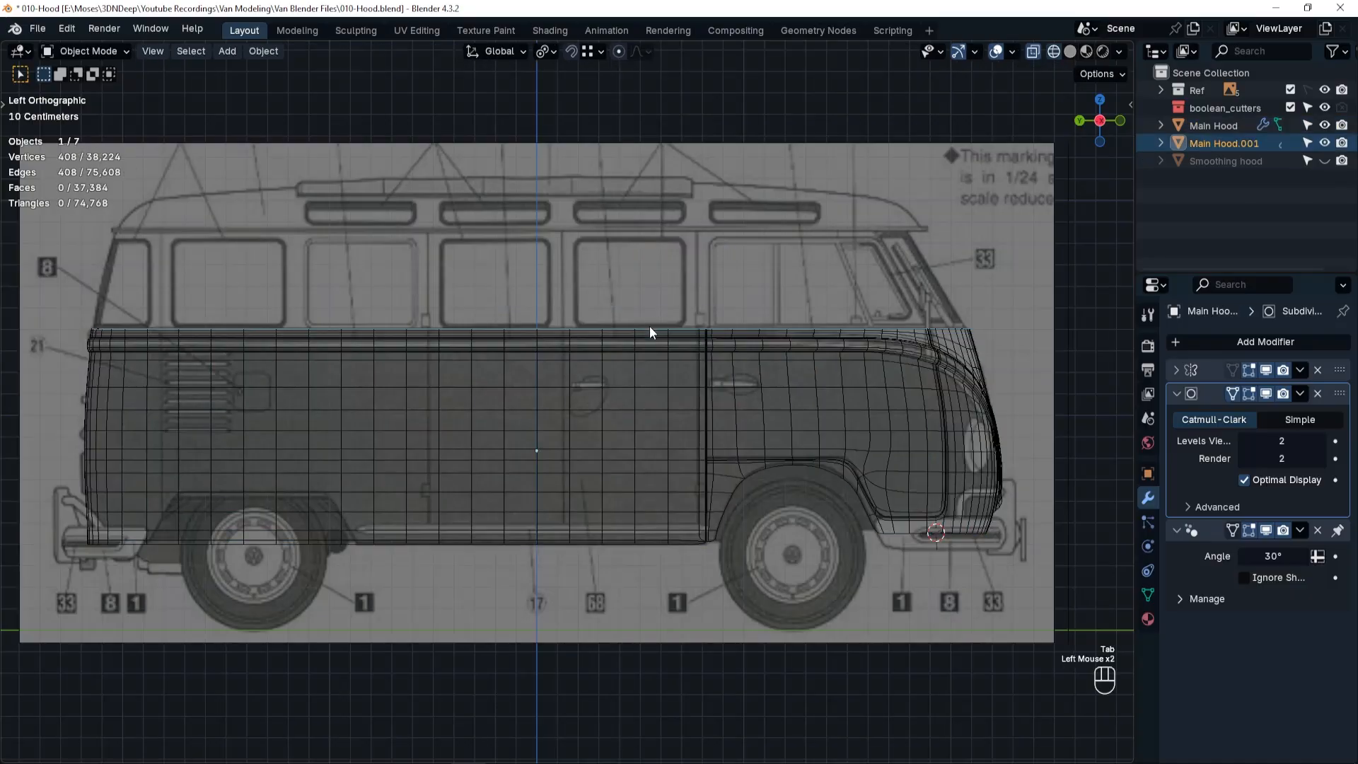
key("Tab")
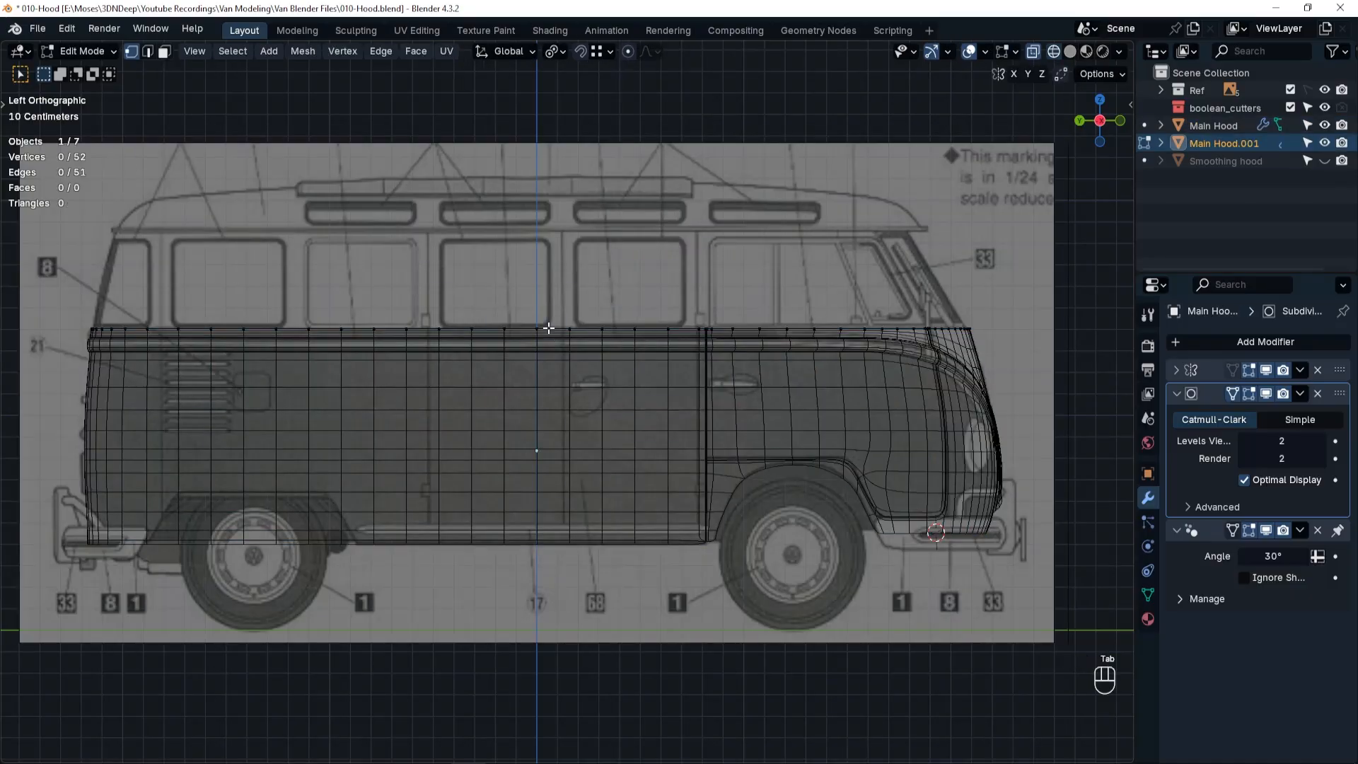
key("a")
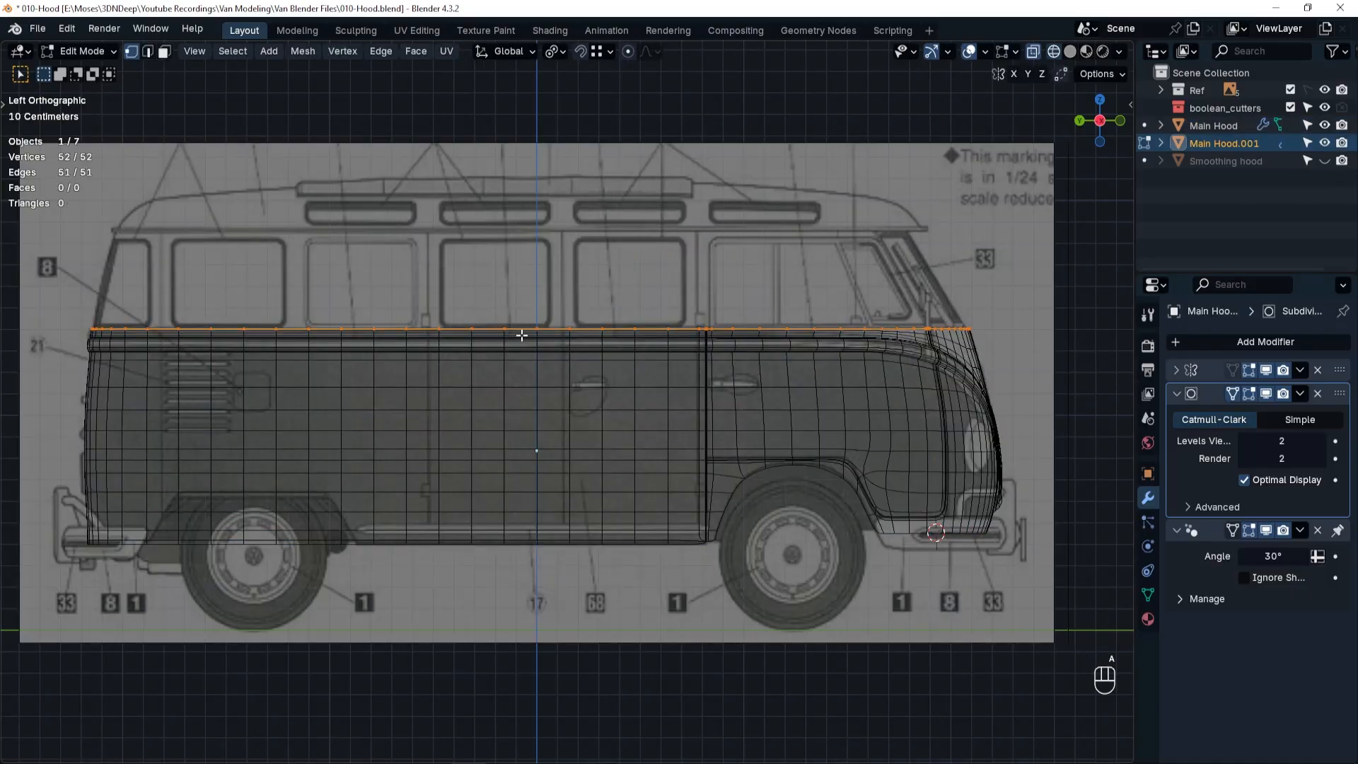
key("e")
key("z")
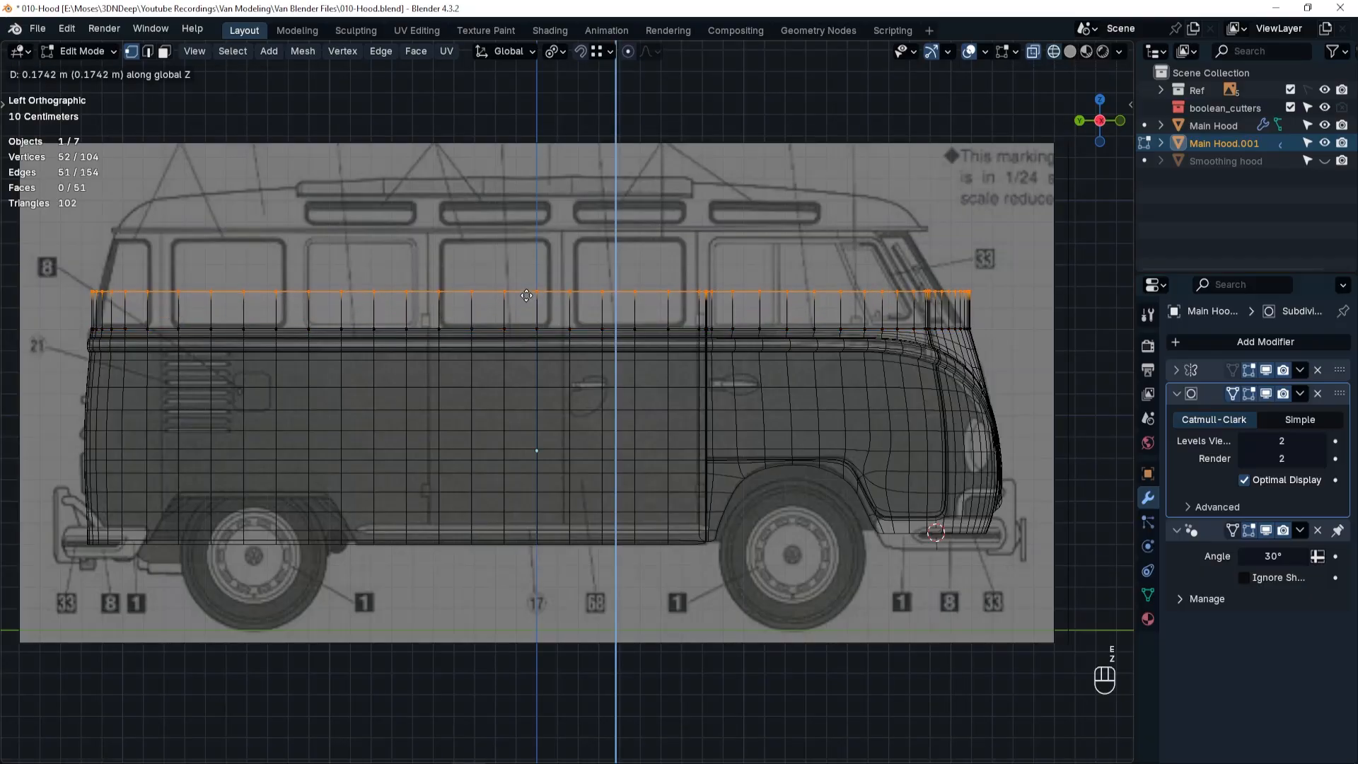
left_click(691, 233)
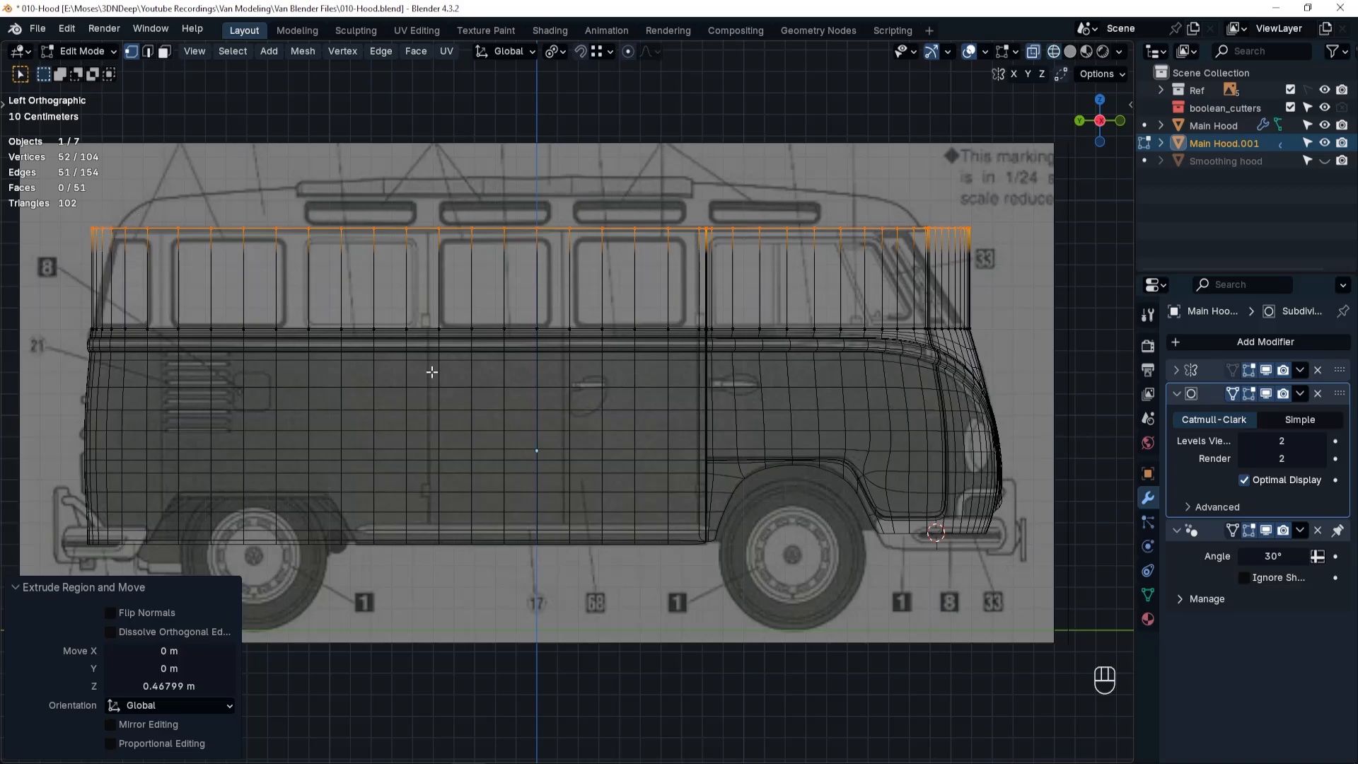
Set the pivot point to Active Element and scale the upper section's rear top vertices to about 0.583 along Y to follow the blueprint's slope.
middle_click_drag(143, 310, 495, 339, "ctrl")
middle_click_drag(495, 340, 438, 184, "ctrl")
left_click_drag(381, 156, 461, 224)
left_click_drag(562, 271, 562, 272)
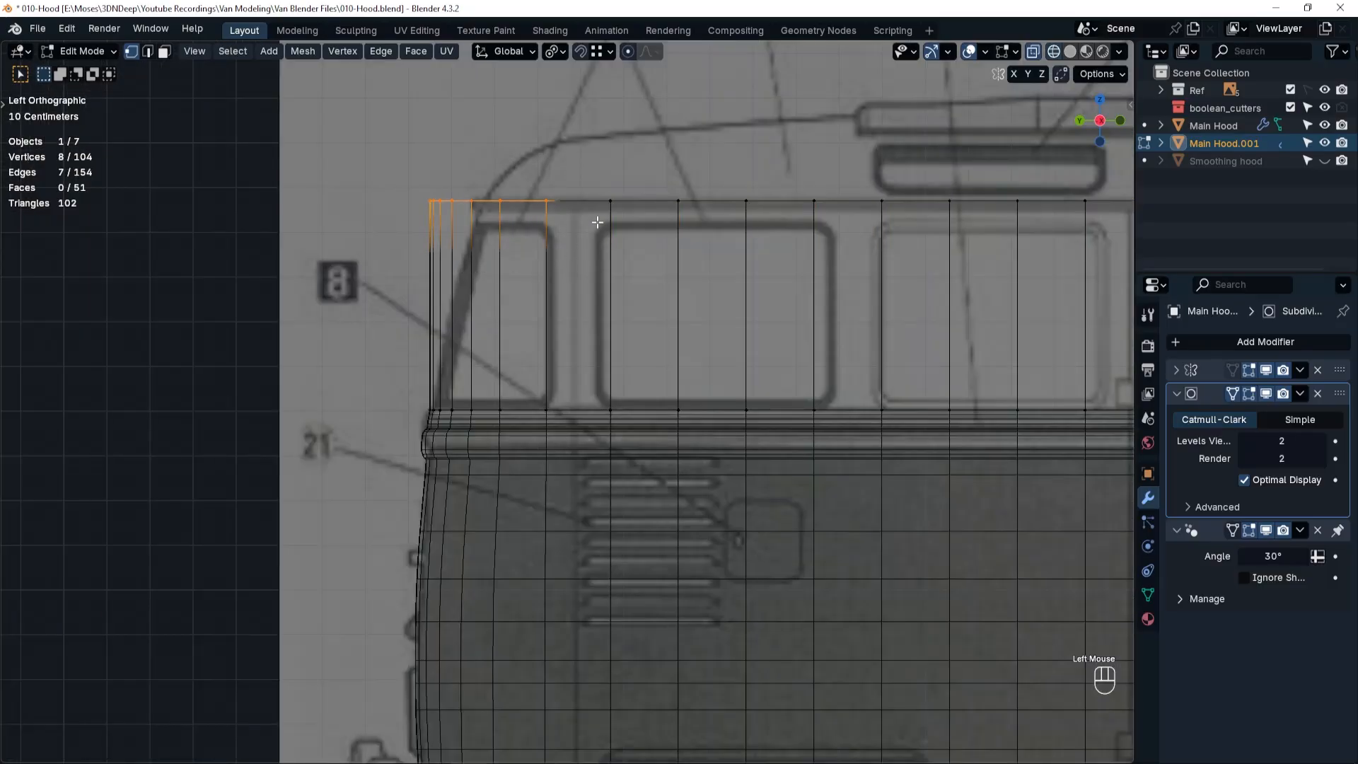
left_click(559, 51)
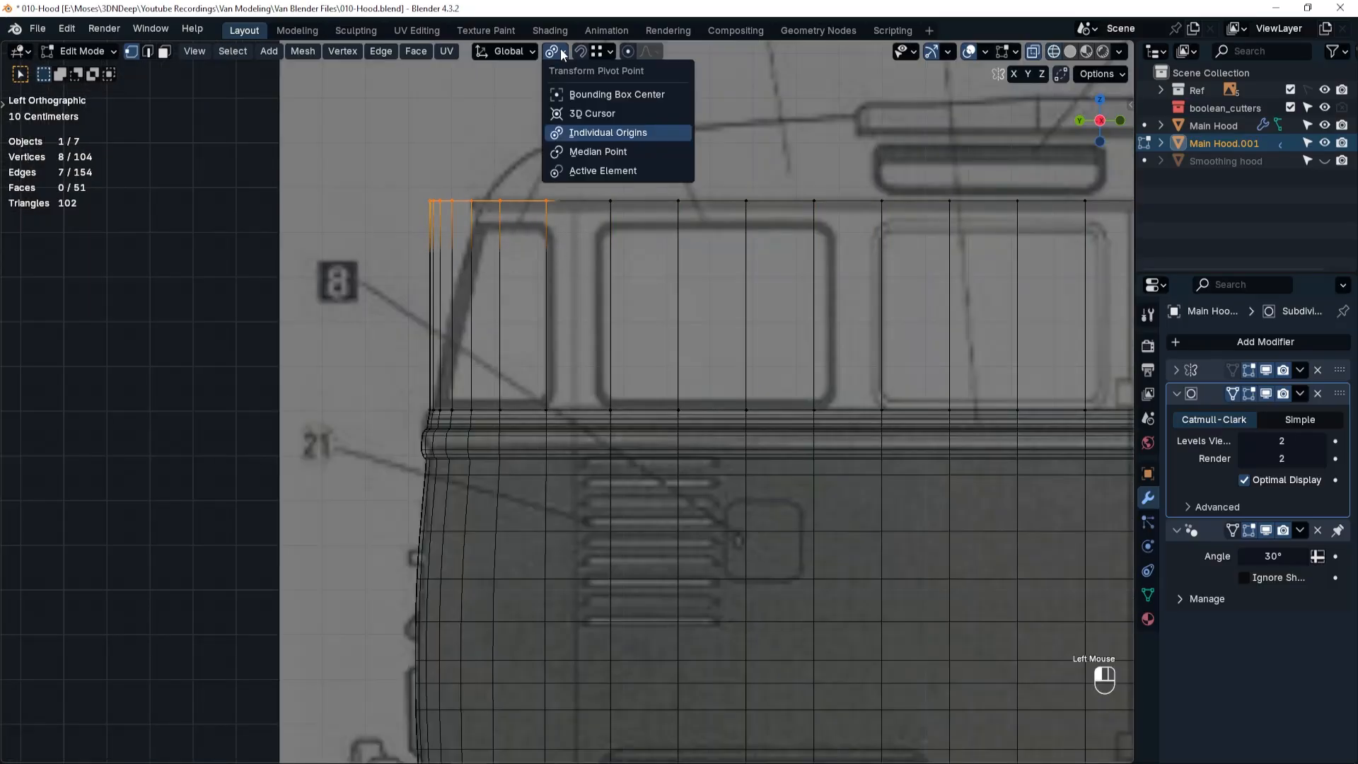
left_click(609, 170)
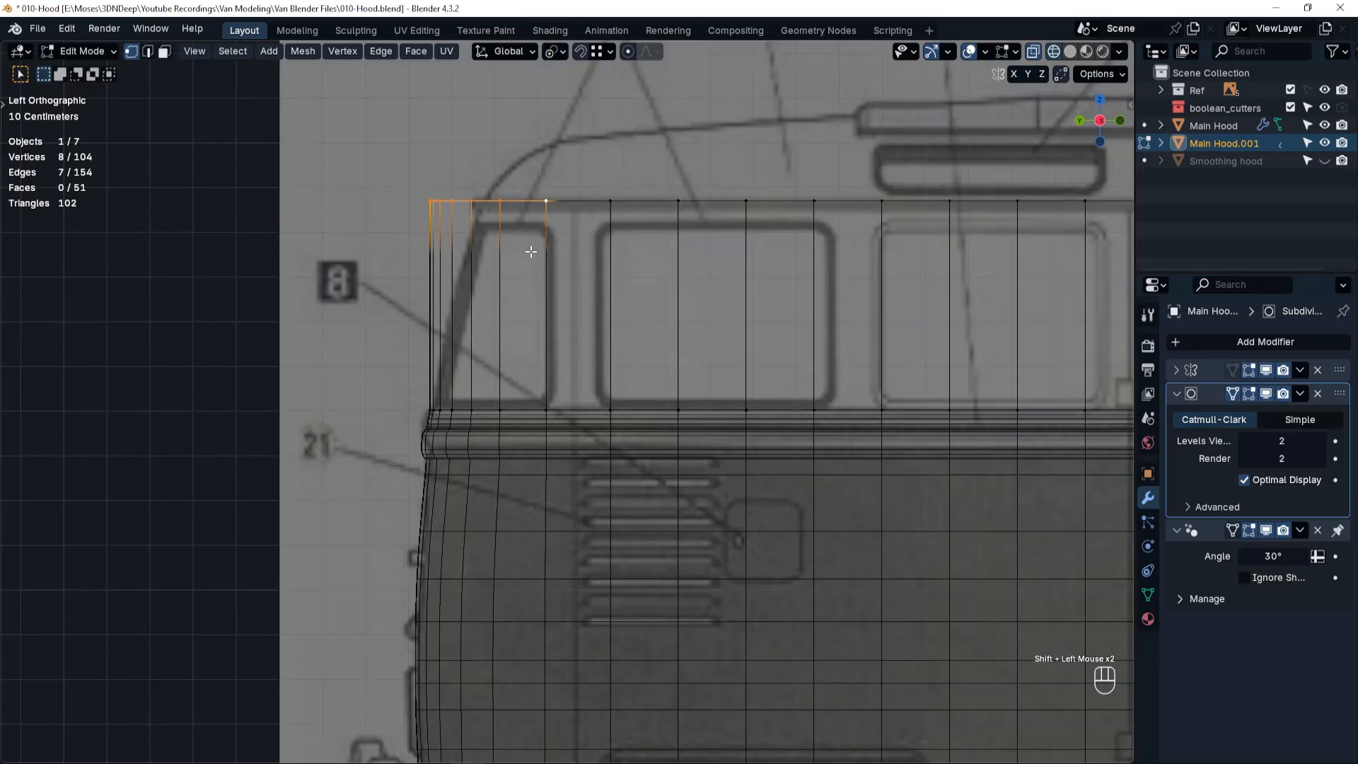
key("s")
key("y")
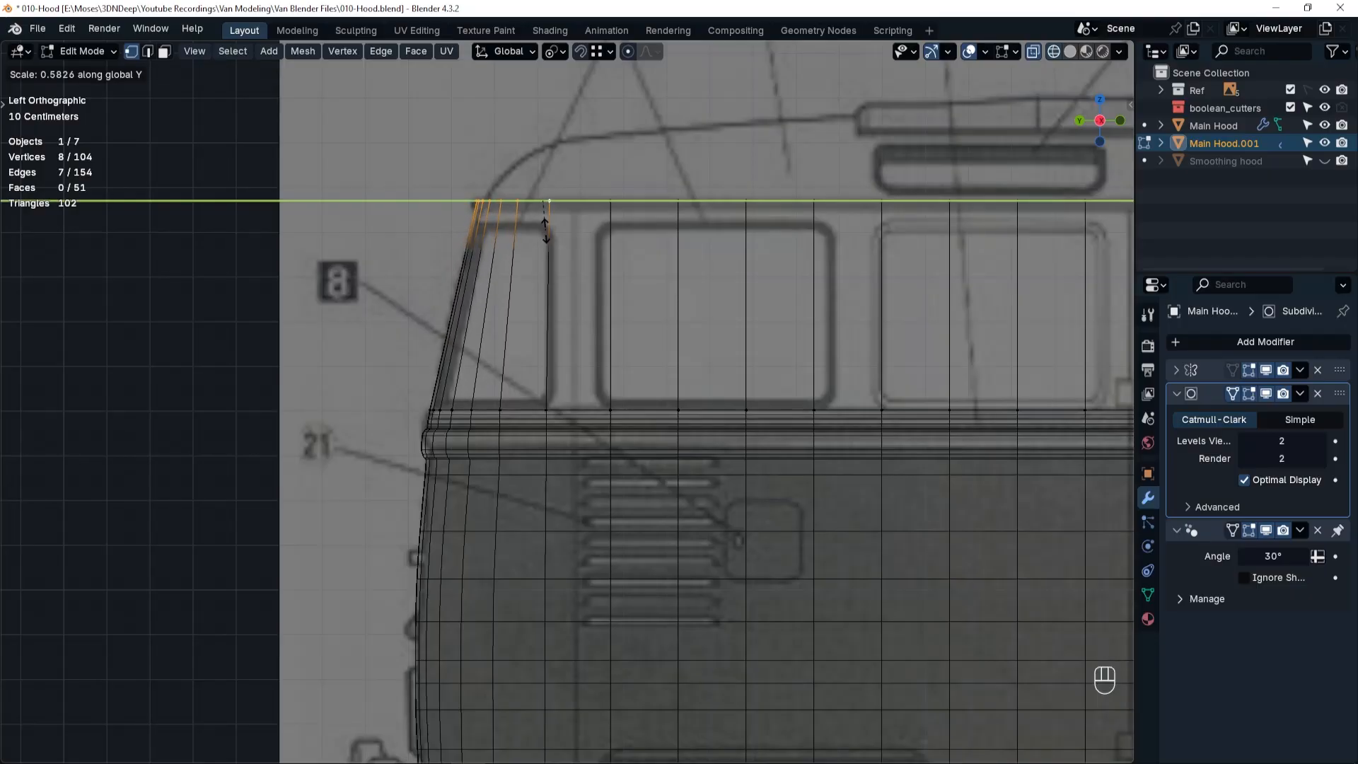
left_click(545, 231)
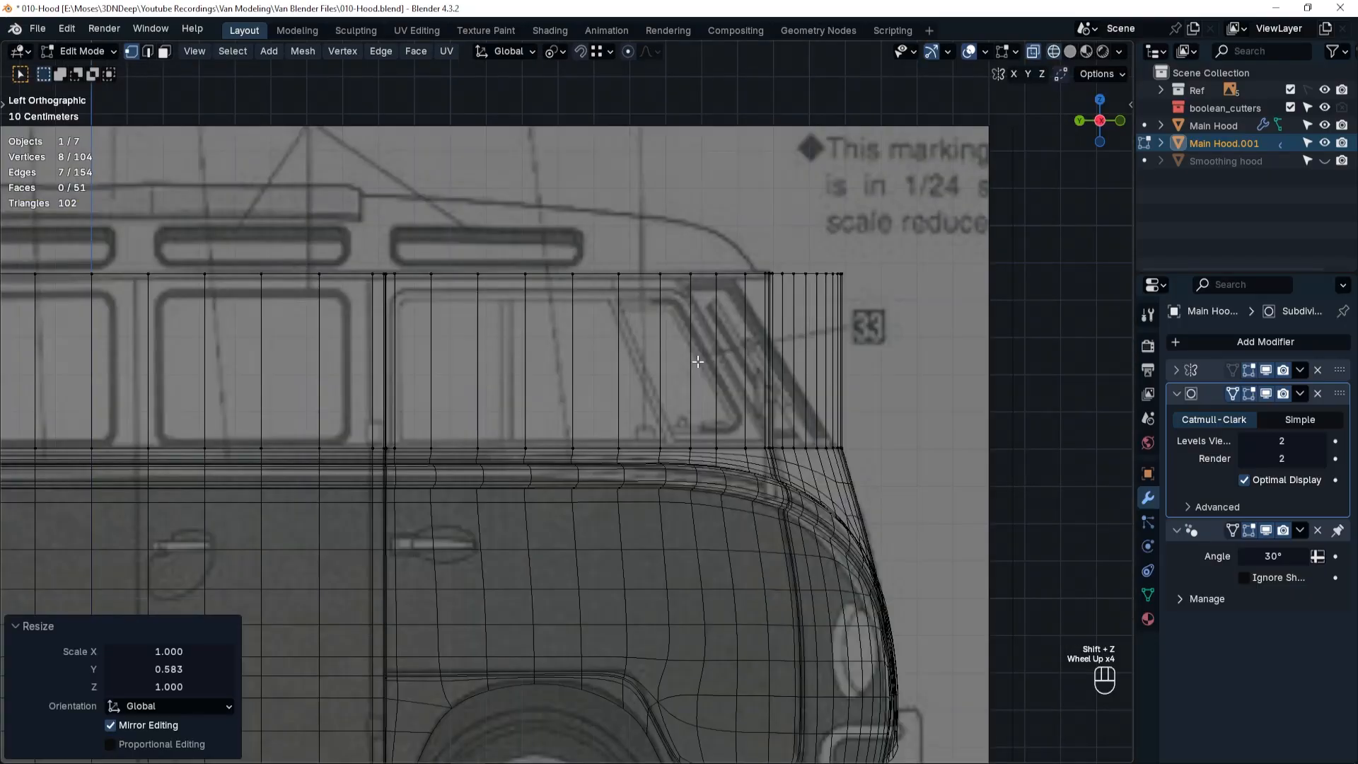
Scale the upper section's front top vertices to about 0.386 along Y to match the slanted windshield in the blueprint.
left_click_drag(723, 290, 885, 309)
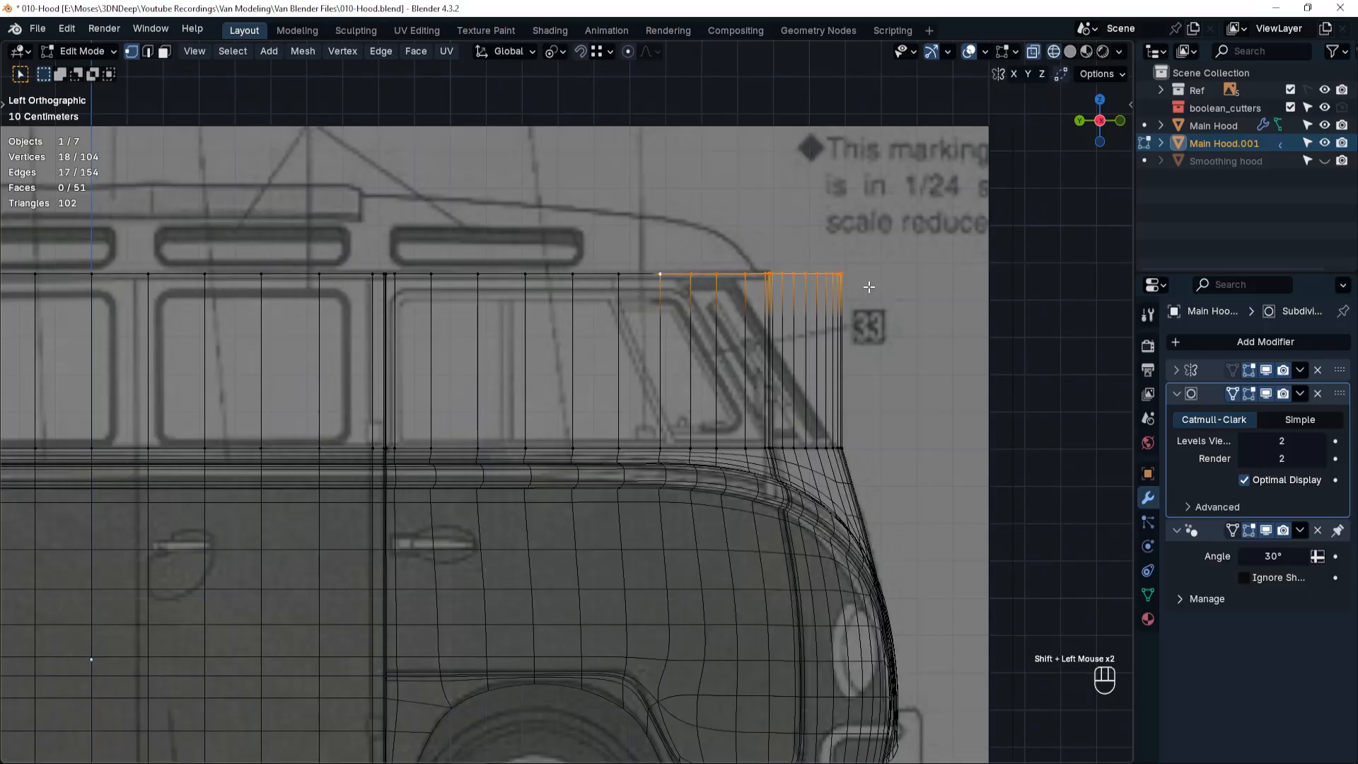
key("s")
key("x")
key("y")
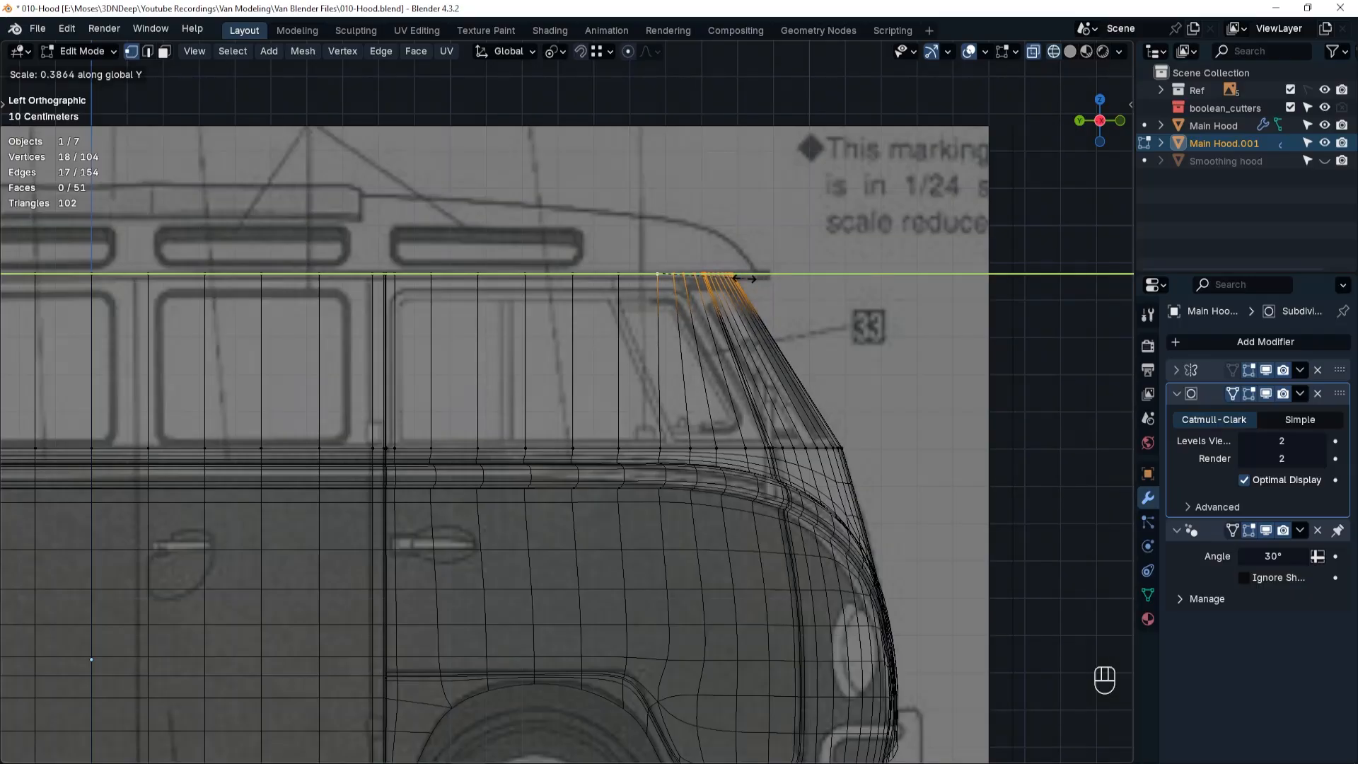
left_click(744, 278)
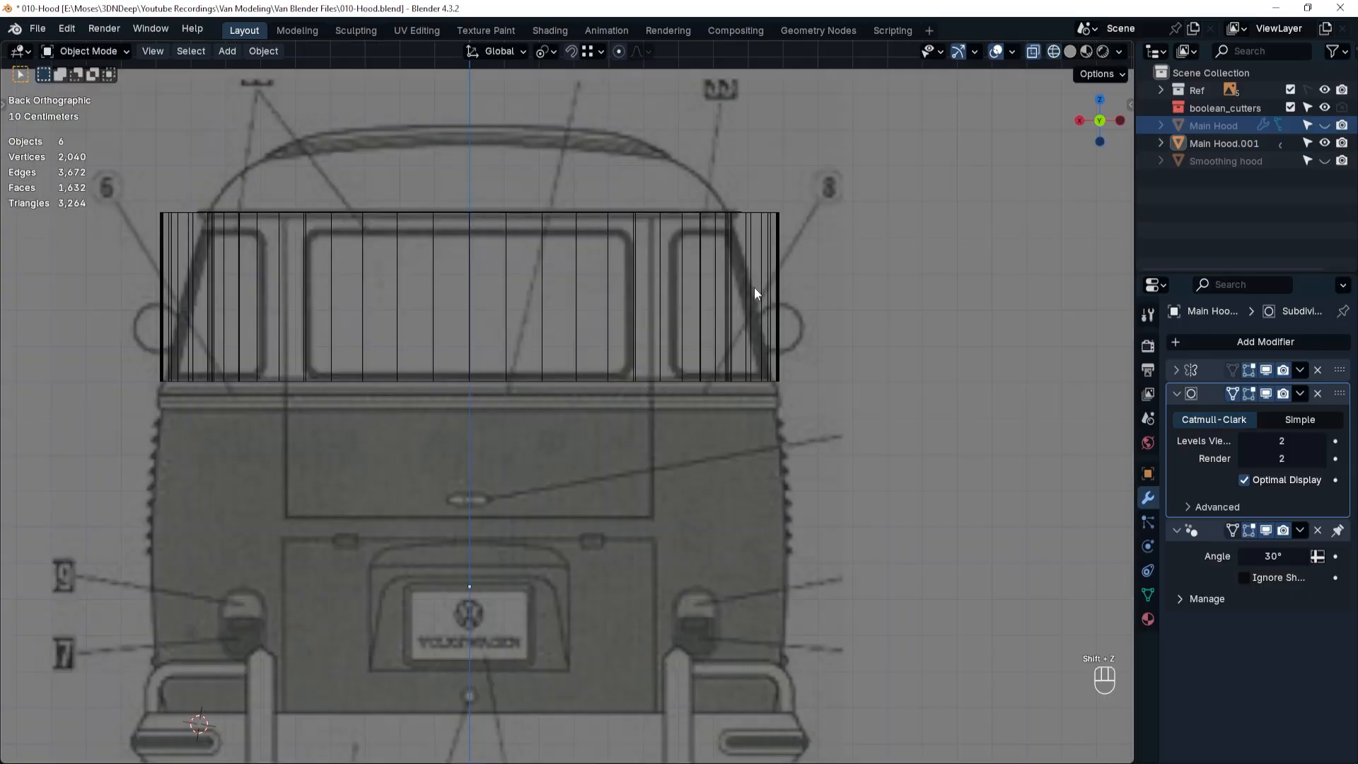
In back view, scale the top vertices of both sides inward to about 0.567 along X to match the blueprint's side slope.
key("Tab")
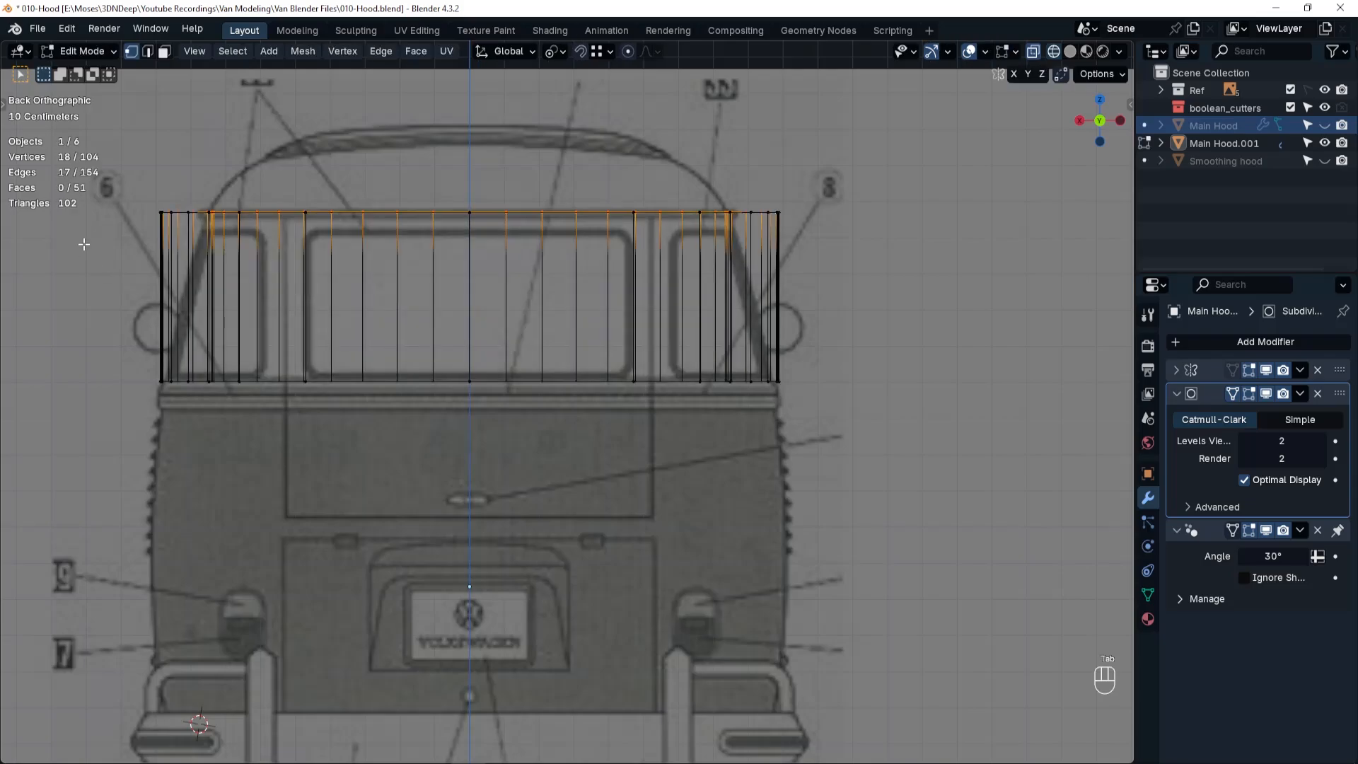
left_click_drag(211, 251, 262, 258)
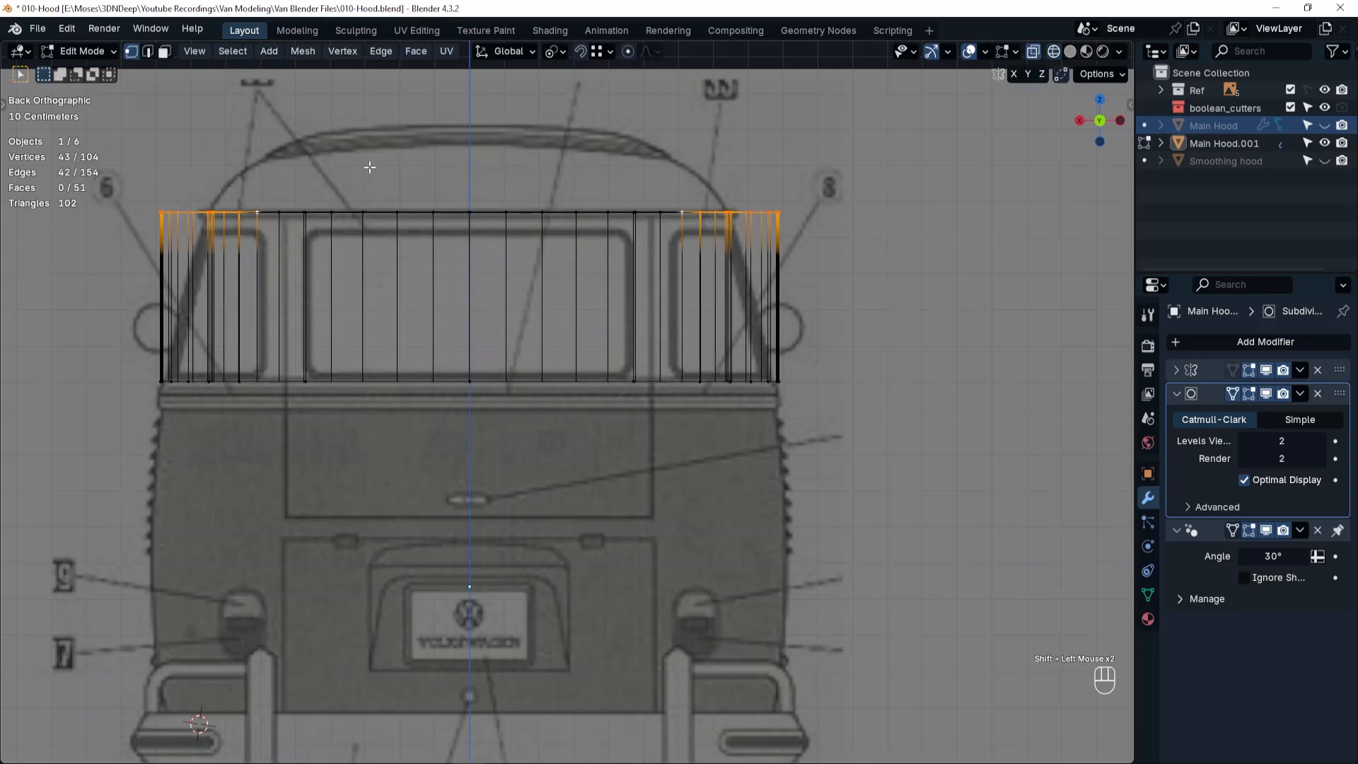
key("s")
key("y")
key("x")
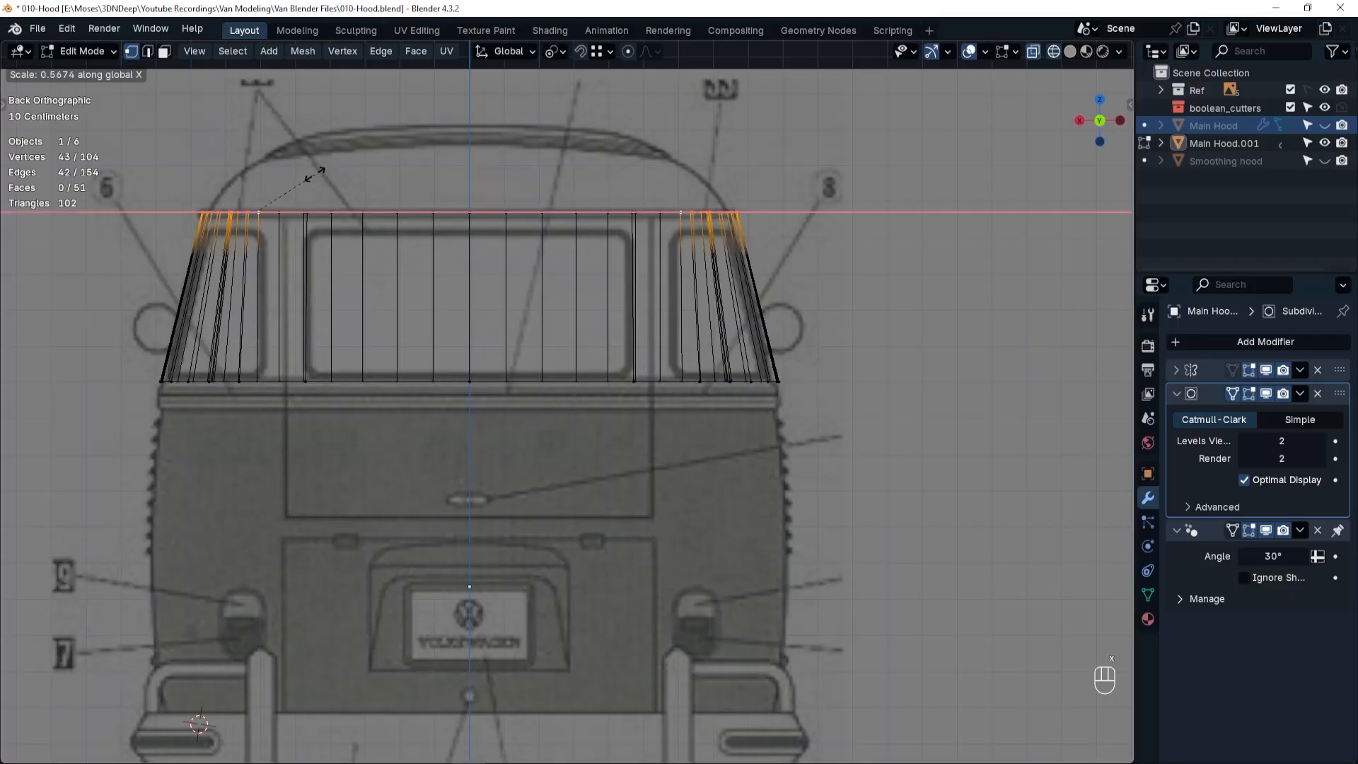
In top view, switch to edge selection and select the upper section's entire top edge loop.
key("Tab")
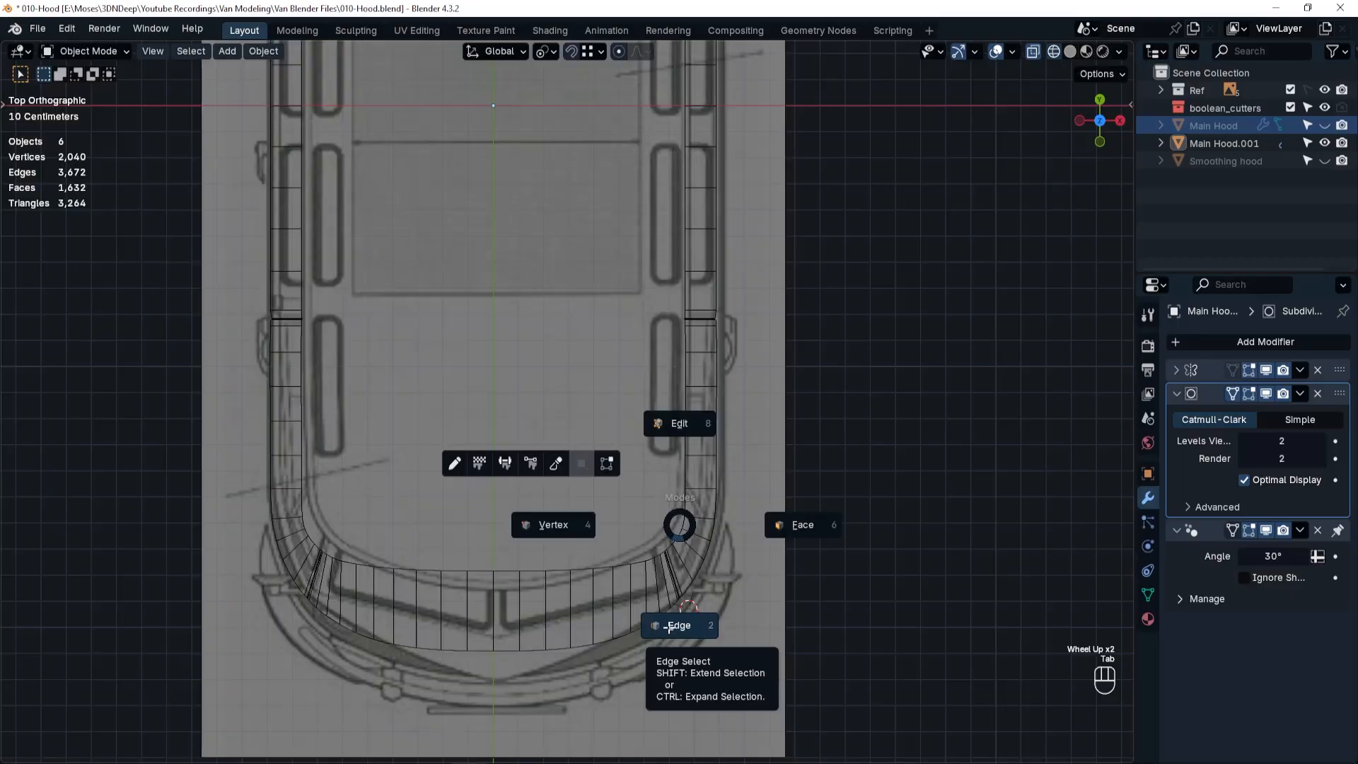
left_click(669, 628)
left_click(682, 524, "alt")
left_click(682, 524, "alt")
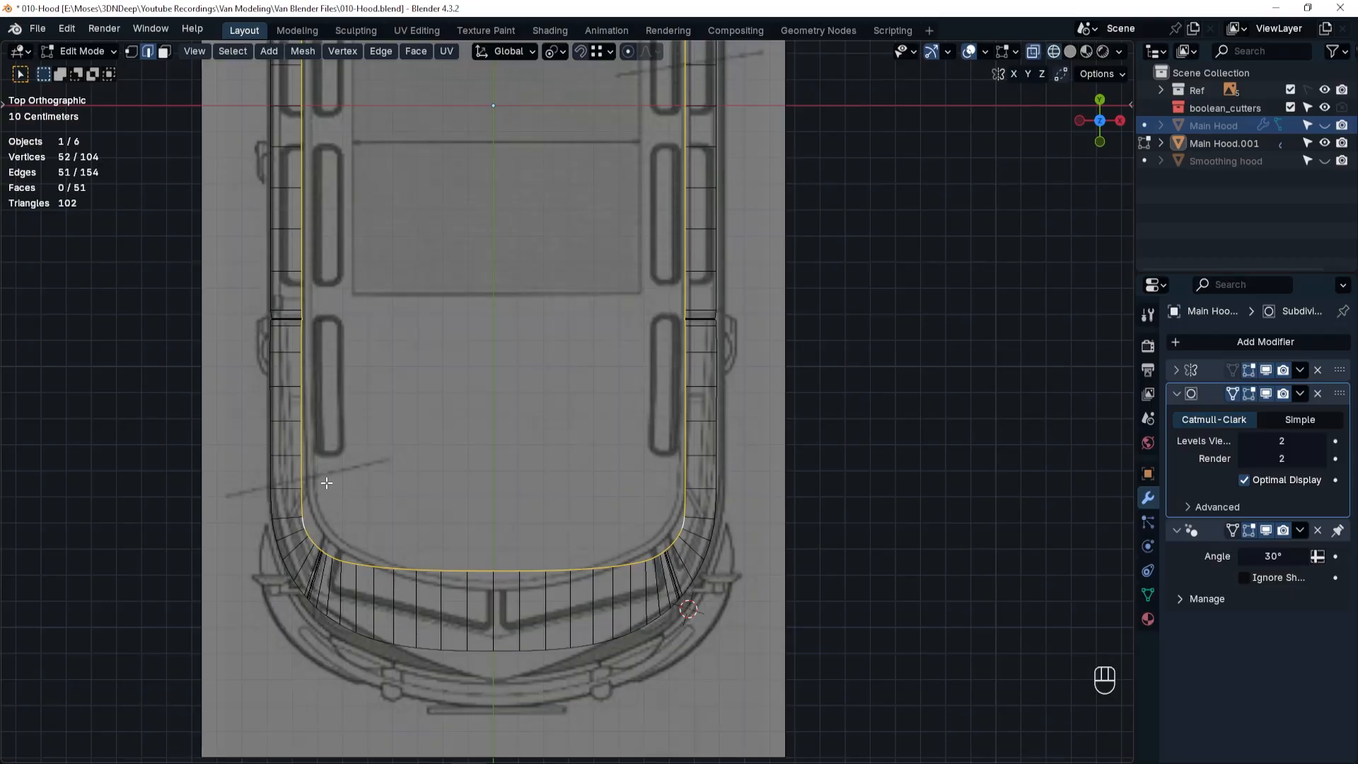
middle_click_drag(640, 273, 673, 763, "shift")
middle_click_drag(663, 159, 663, 196, "shift")
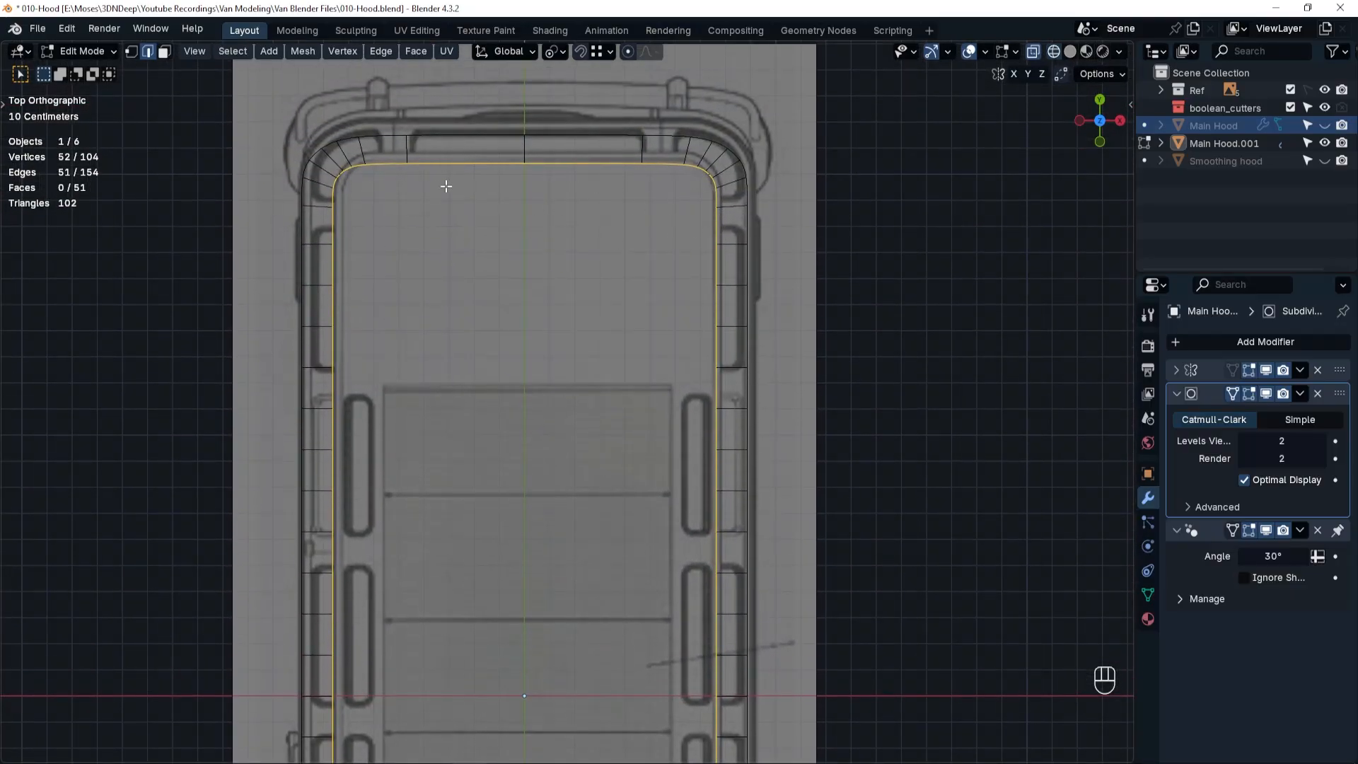
Switch to vertex selection and move the rear top vertices about 0.034 m toward the rear along Y.
key("Tab")
left_click(268, 191)
left_click_drag(716, 220, 716, 219)
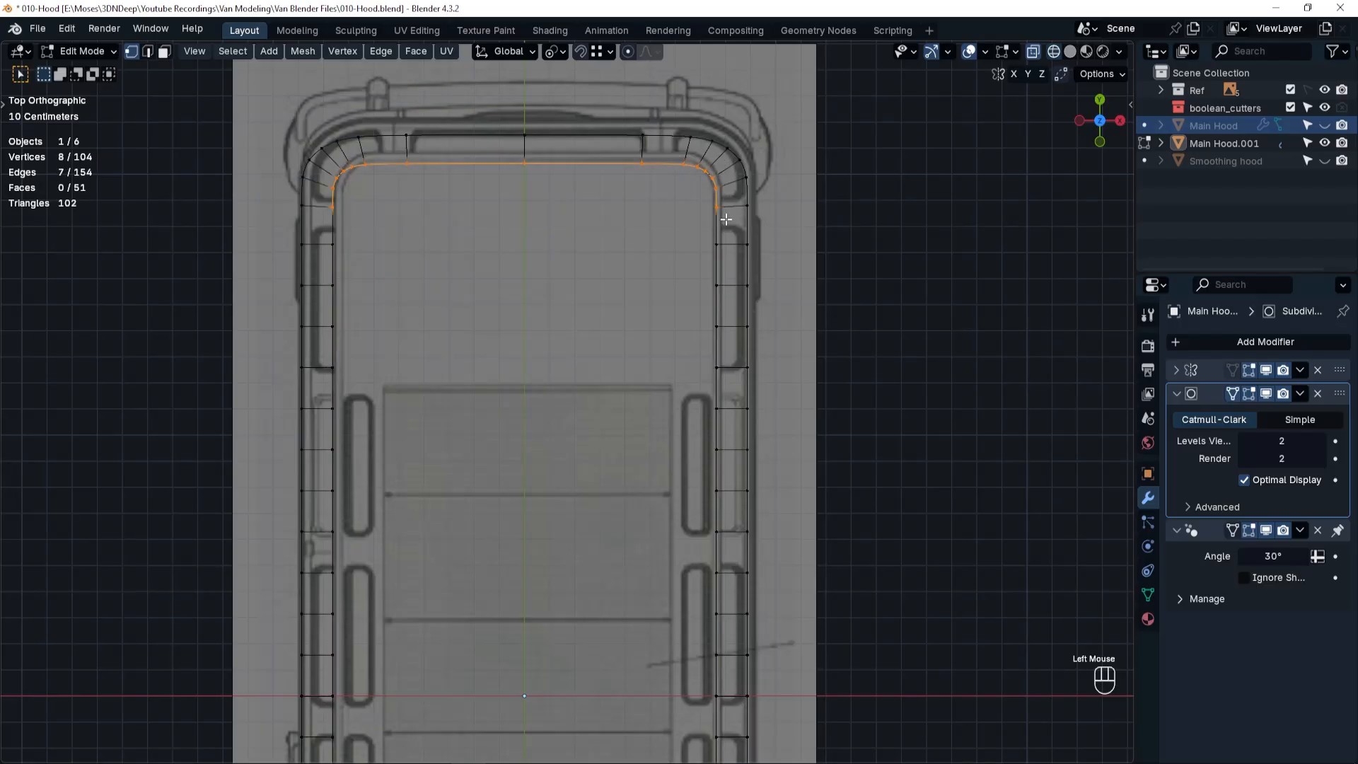
key("g")
key("y")
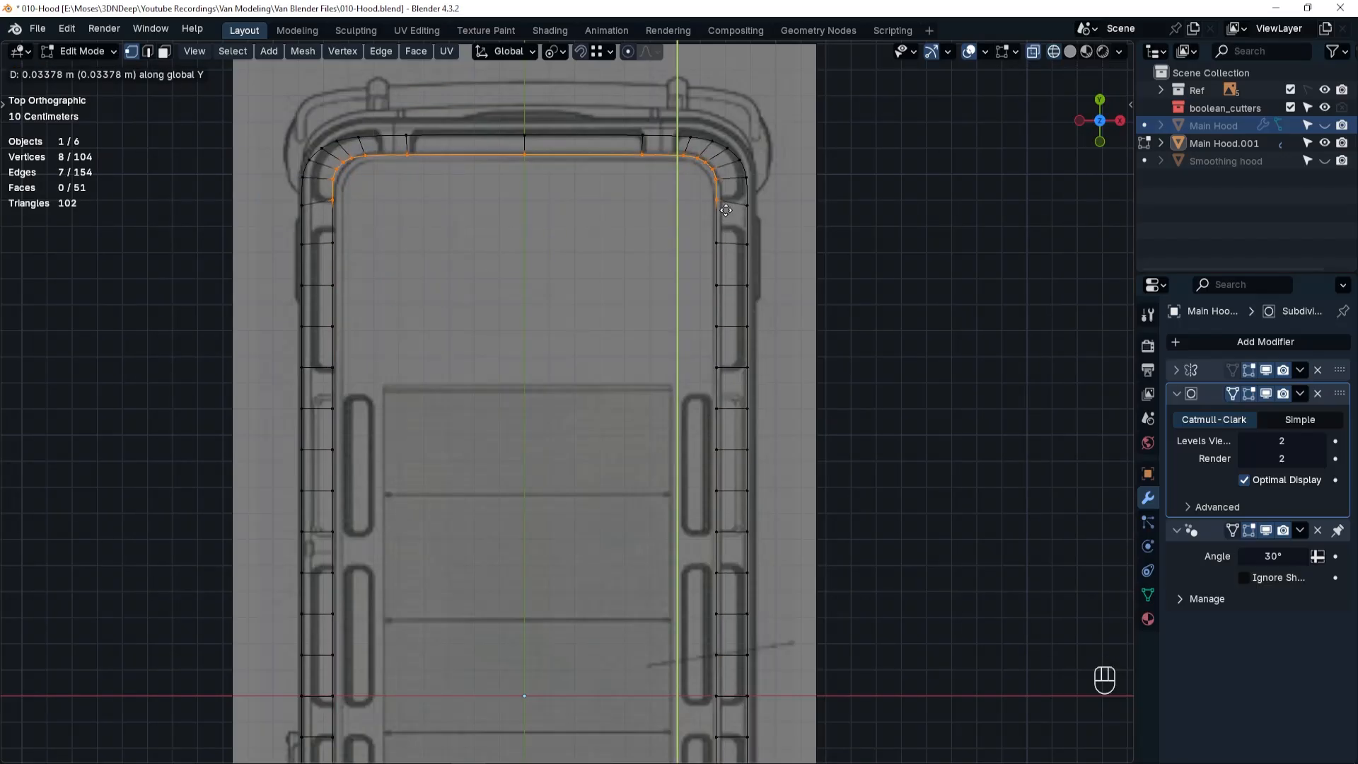
left_click(726, 210)
Move the first three top vertices of the front corner inward one by one to round it along the blueprint's roof outline.
middle_click_drag(588, 409, 629, 67, "shift")
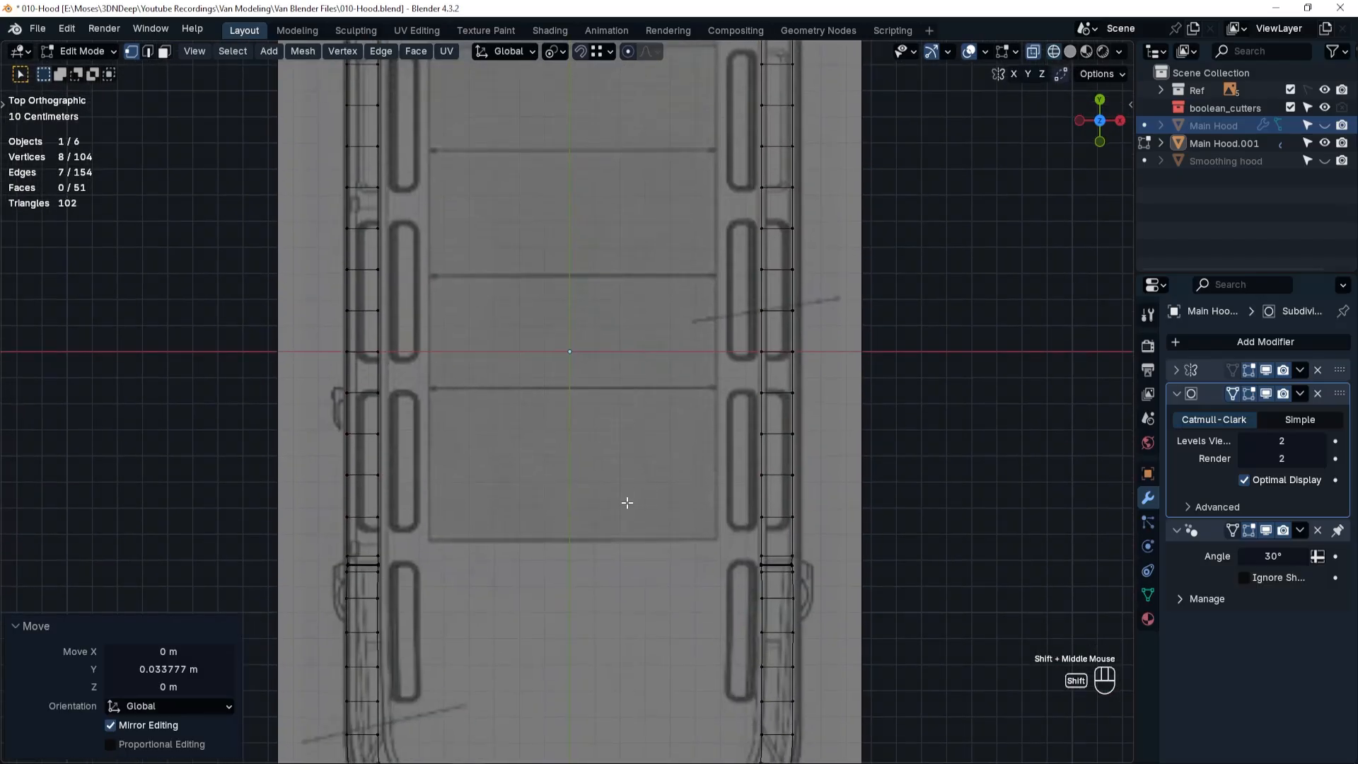
middle_click_drag(627, 503, 649, 239, "shift")
middle_click_drag(537, 573, 536, 529, "shift")
left_click(788, 454)
scroll(789, 453, "up", 2)
key("g")
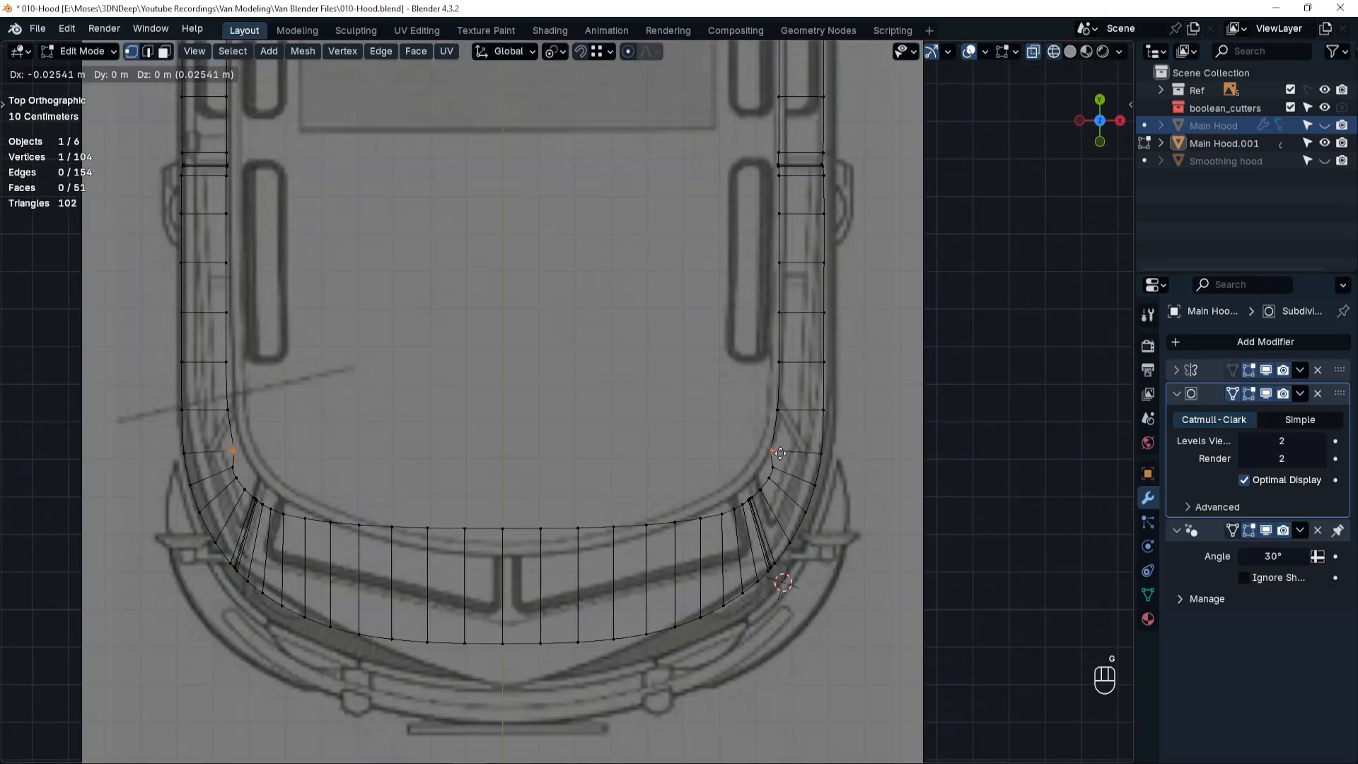
left_click(780, 453)
left_click(777, 469)
key("g")
left_click(766, 466)
left_click(772, 479)
key("g")
left_click(762, 475)
Move the cluster of four vertices at the front corner seam and the adjacent vertex inward onto the blueprint's roof curve.
left_click(754, 486)
left_click_drag(744, 492, 755, 505)
key("g")
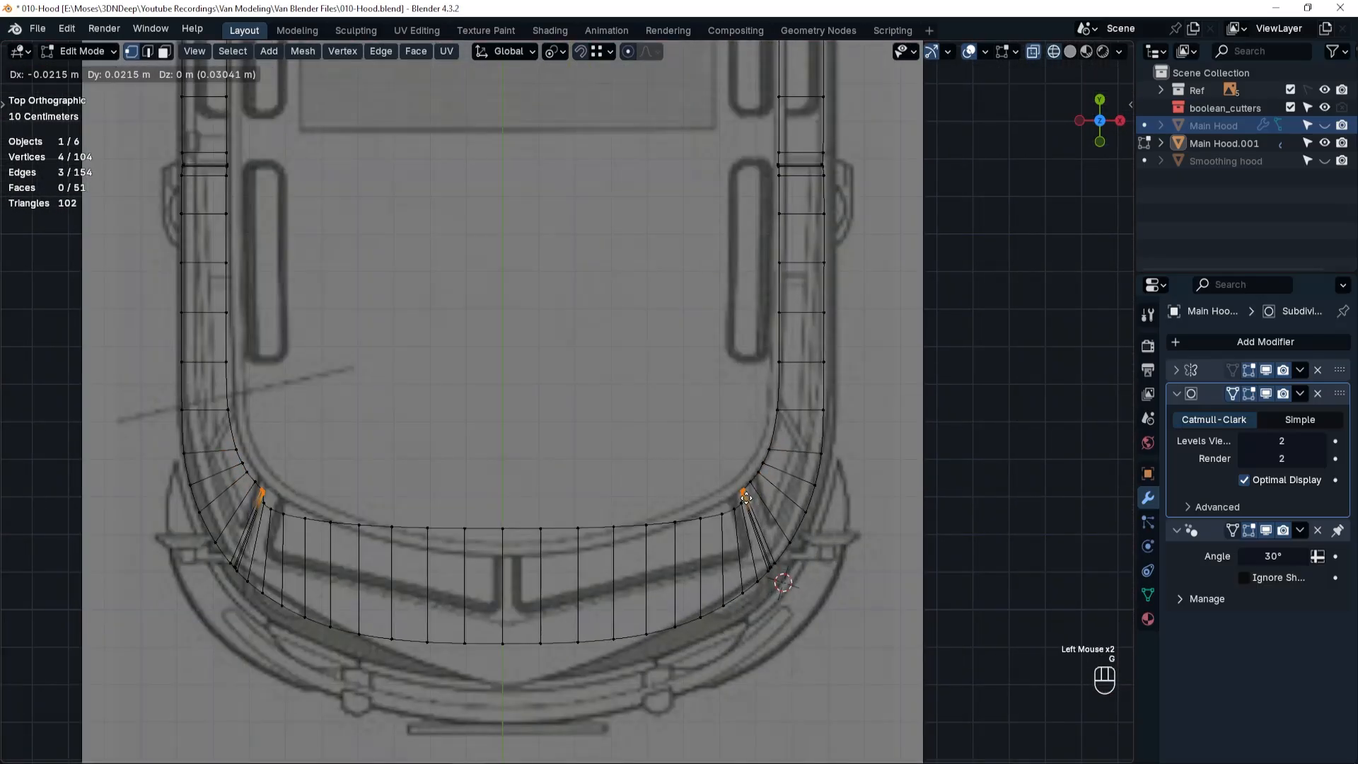
left_click(749, 500)
scroll(739, 517, "up", 6)
left_click(752, 479)
key("g")
left_click(732, 453)
Reposition the two top vertices on the windshield side of the corner seam so the corner flows into the front edge.
left_click(707, 475)
left_click(694, 503)
key("g")
left_click(679, 477)
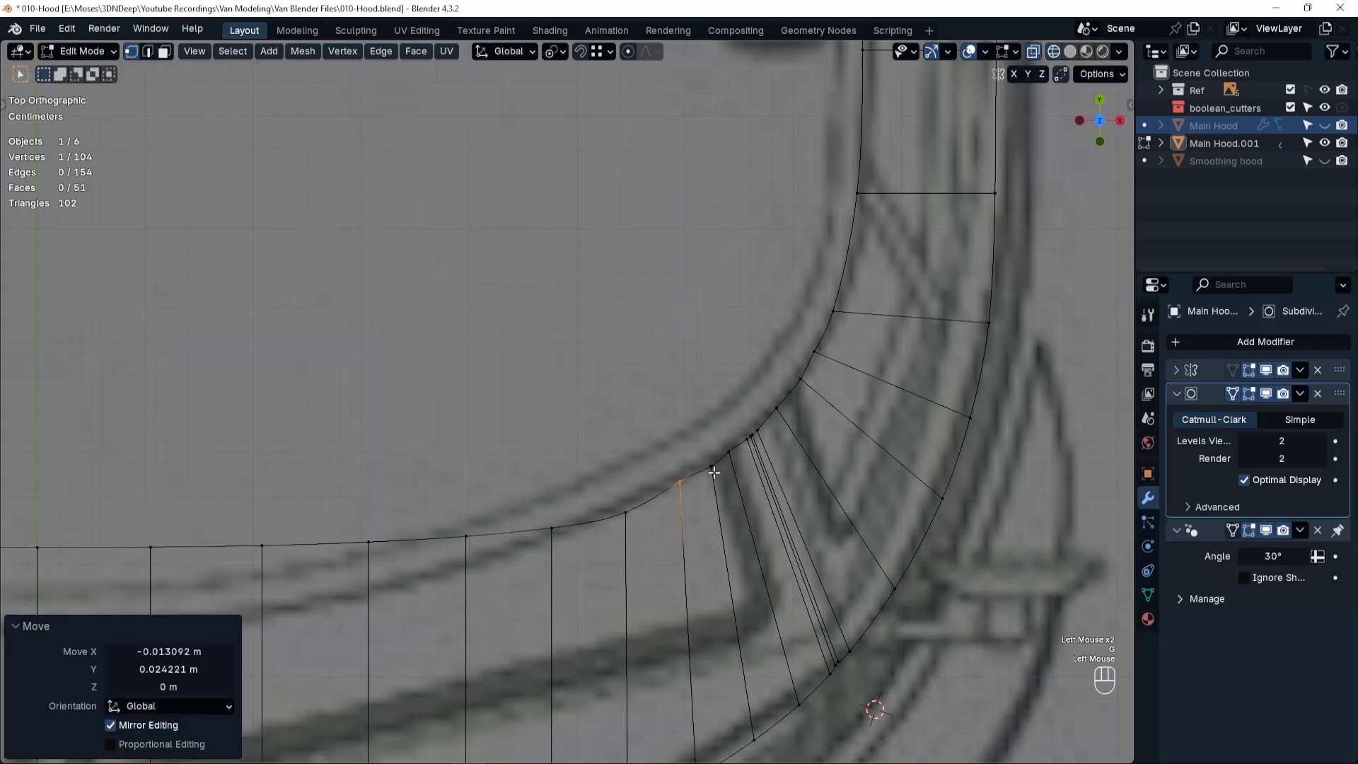
left_click(691, 512)
left_click(642, 542)
key("g")
left_click(641, 534)
Fine-tune the clustered seam vertices and their neighbours on the front corner to smooth the top curve.
left_click_drag(738, 422, 765, 448)
key("g")
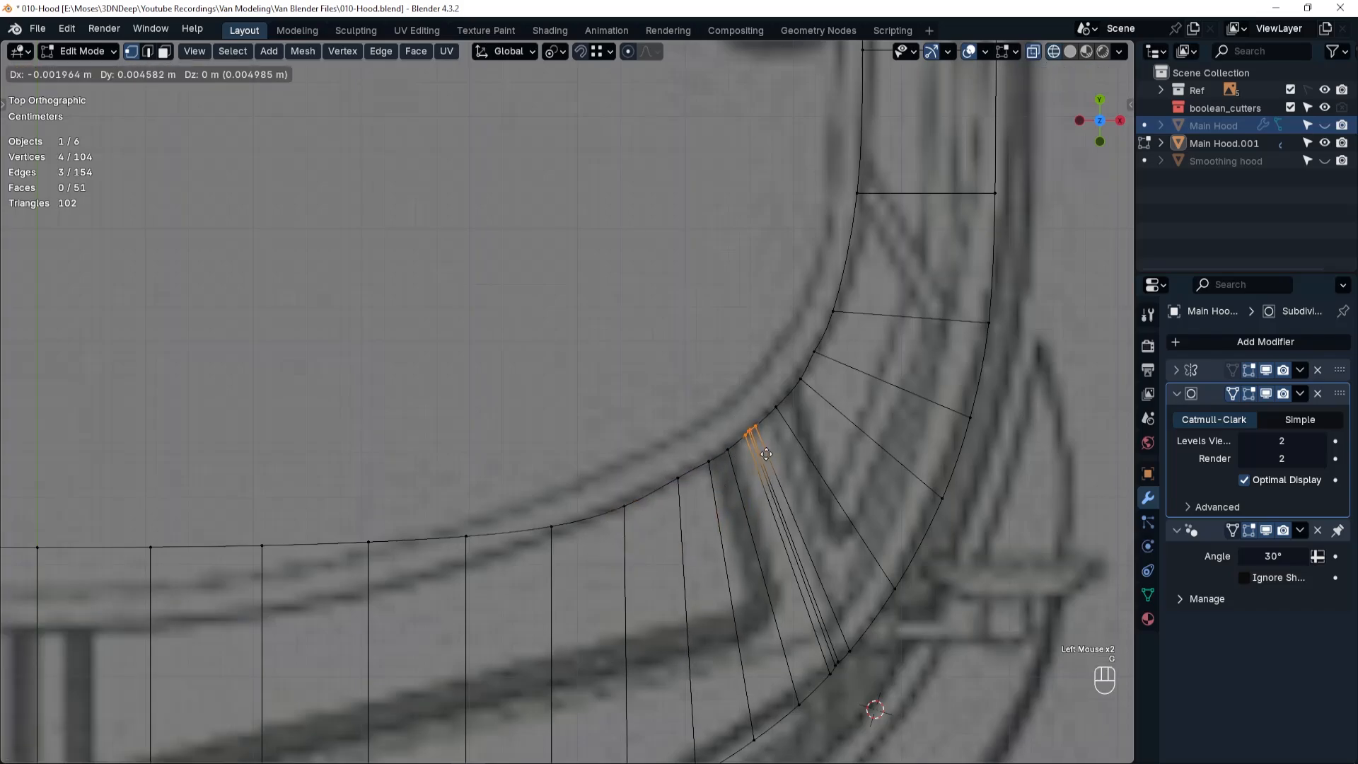
left_click(762, 445)
key("g")
left_click_drag(805, 339, 811, 394)
key("g")
left_click_drag(668, 463, 689, 502)
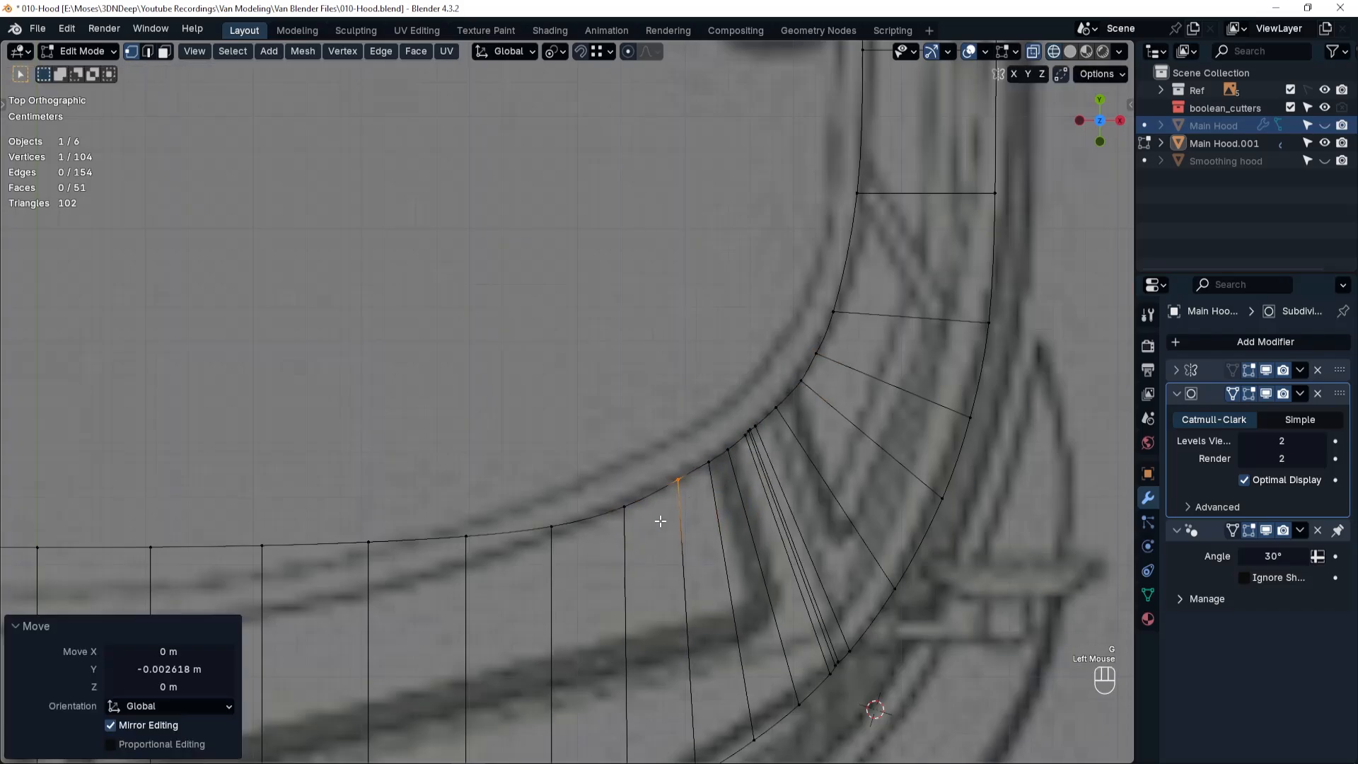
Move the next two top vertices above the windshield forward to continue the curved roof outline toward the center.
middle_click_drag(660, 516, 774, 416, "shift")
key("g")
key("y")
left_click(809, 469)
left_click_drag(703, 445, 720, 470)
key("g")
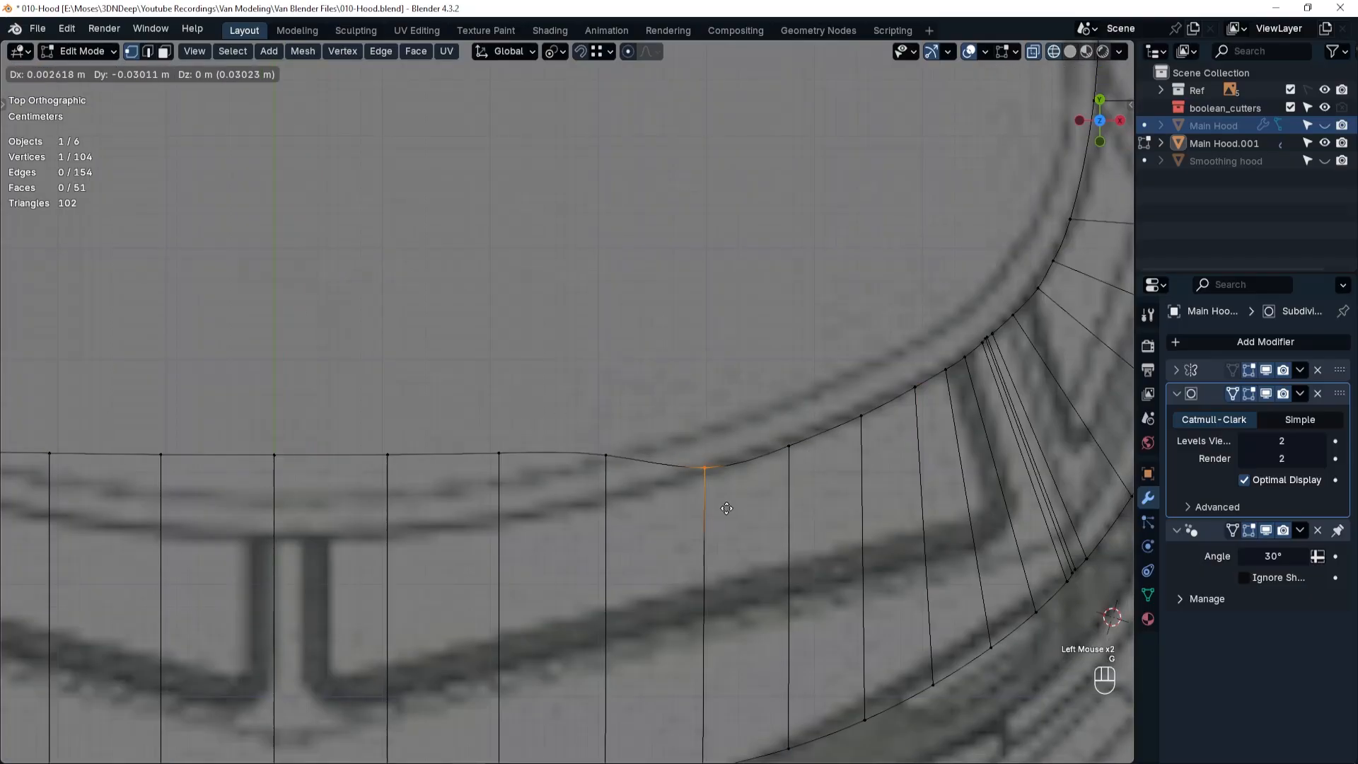
left_click(725, 507)
Move the following two windshield top vertices forward along Y onto the curve, the one nearer the center by about 0.069 m.
left_click_drag(586, 426, 622, 473)
key("g")
key("y")
left_click(624, 526)
left_click_drag(480, 432, 523, 484)
key("g")
key("y")
left_click(528, 560)
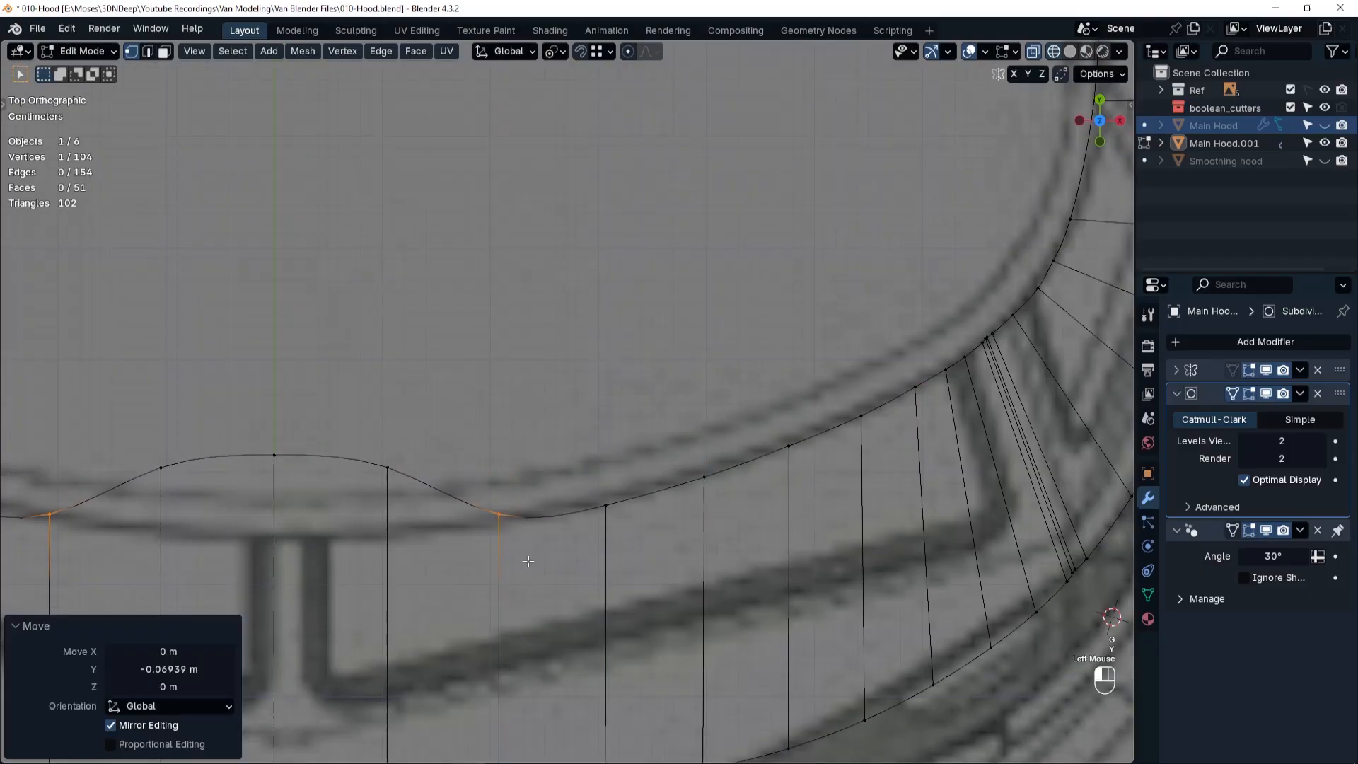
Move the last off-center windshield top vertex and the center vertex forward along Y to complete the rounded front edge.
left_click_drag(368, 437, 414, 488)
key("g")
key("y")
left_click(416, 578)
middle_click_drag(396, 552, 718, 507, "shift")
left_click_drag(555, 394, 617, 460)
key("g")
key("y")
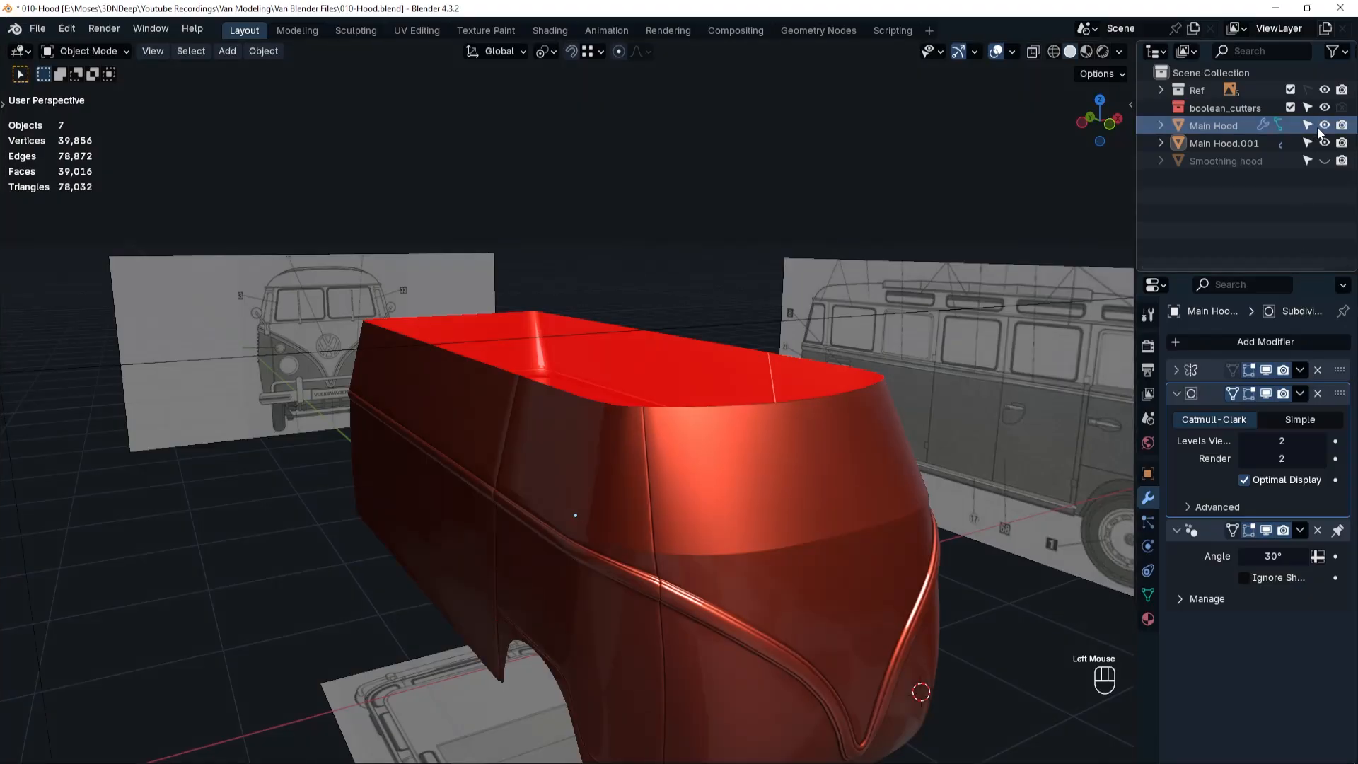
left_click(621, 566)
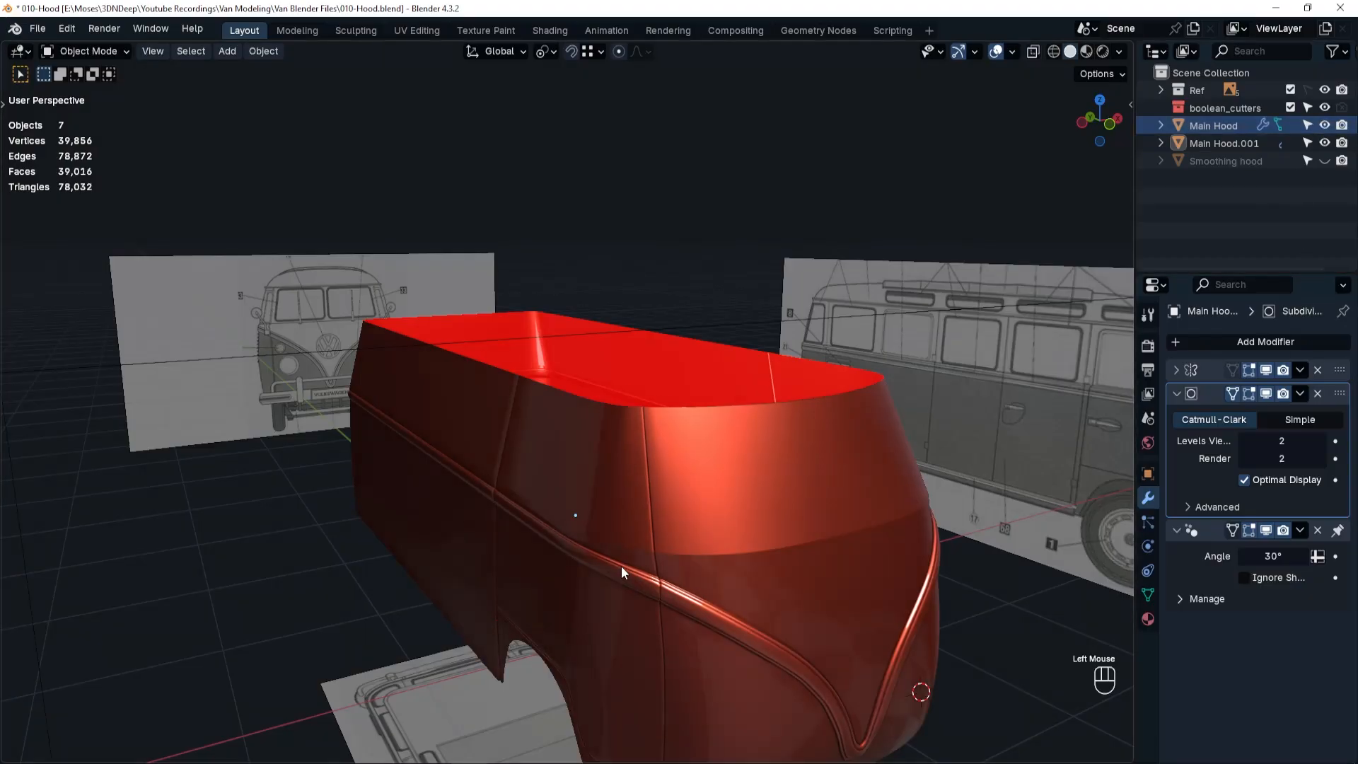
Examine the upper section and lower body in perspective, temporarily lifting each to check that they are separate objects.
scroll(610, 553, "down", 1)
middle_click_drag(609, 553, 930, 605)
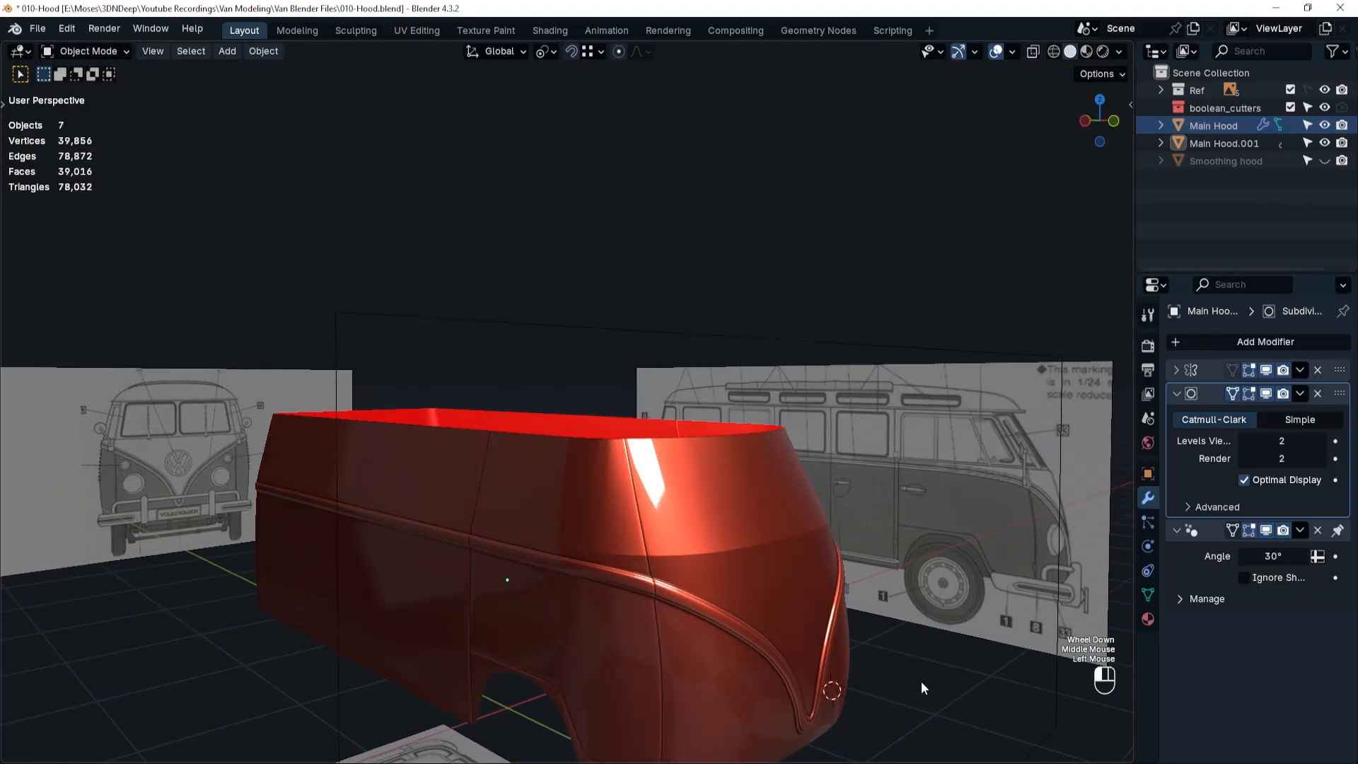
middle_click_drag(921, 682, 597, 508)
left_click(804, 443)
key("g")
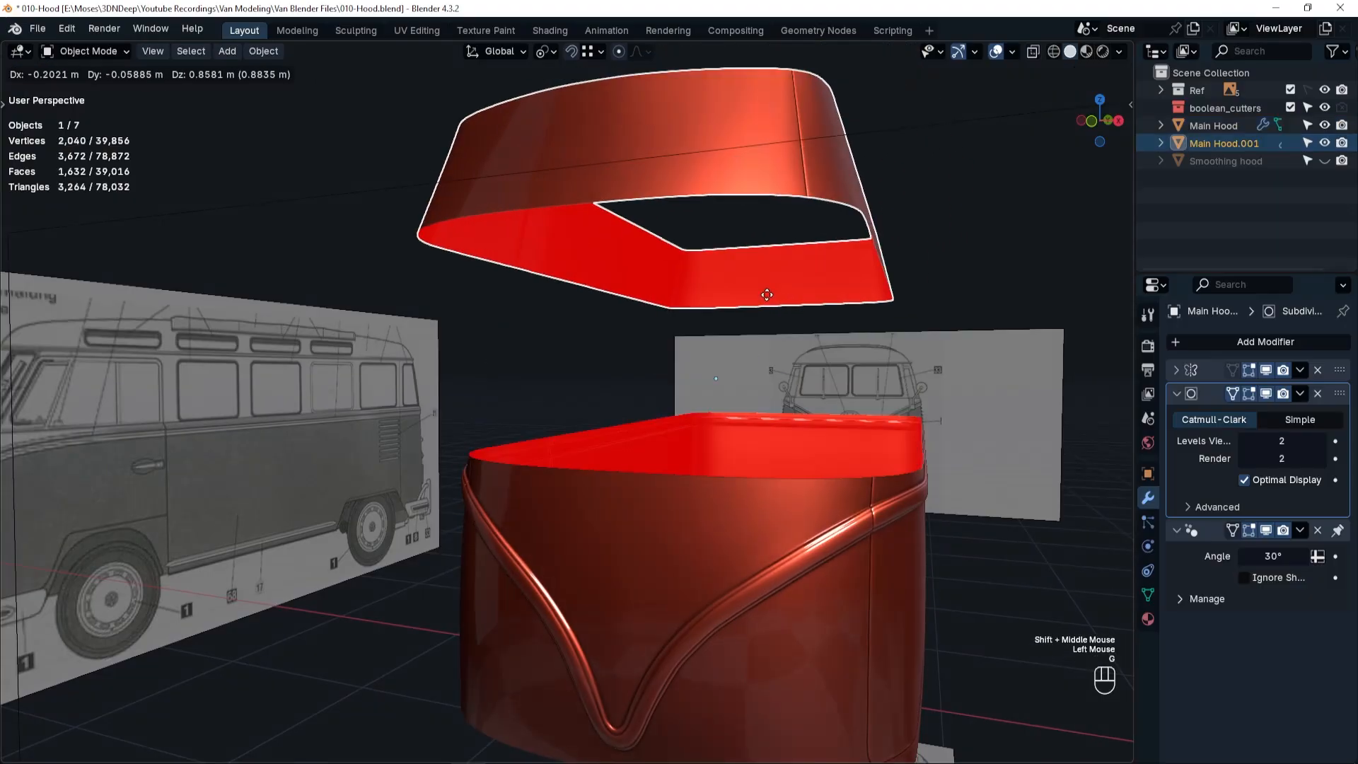
right_click(794, 319)
left_click(834, 623)
key("g")
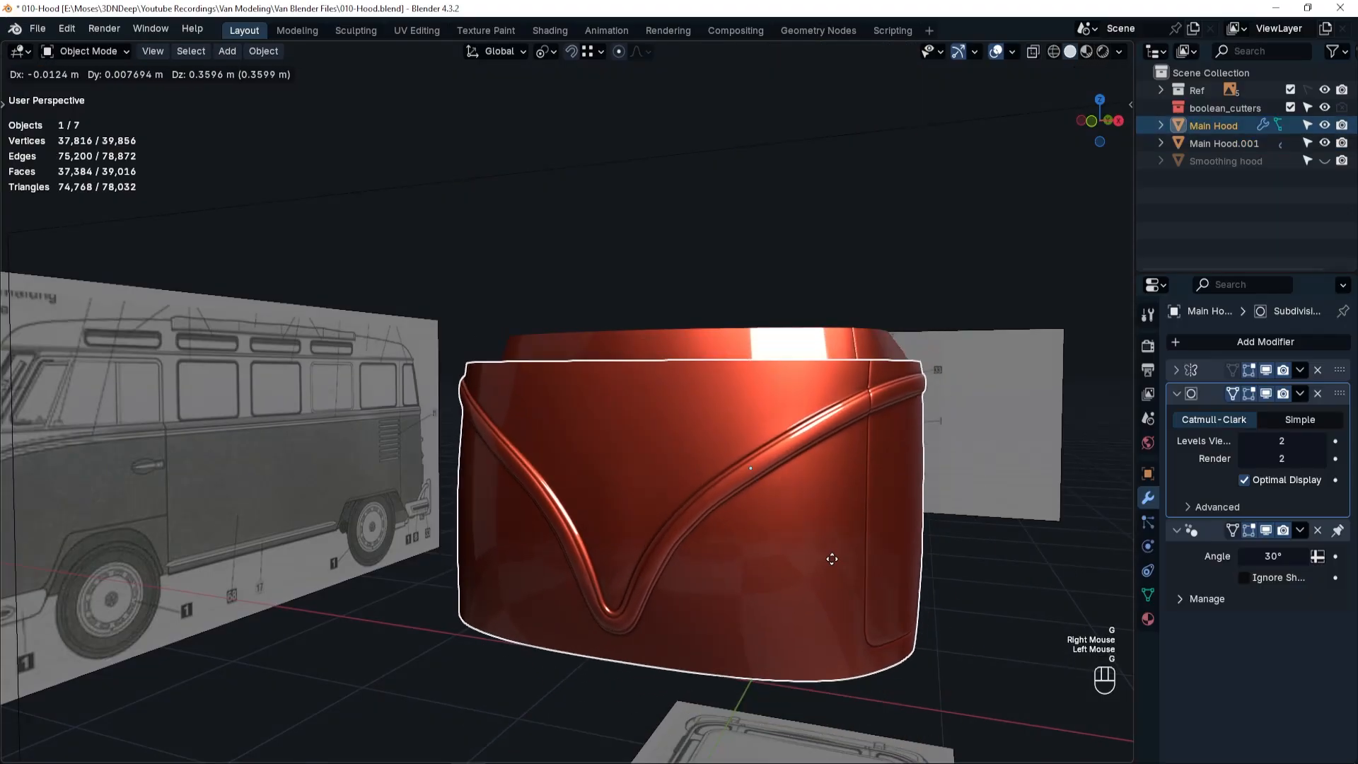
right_click(881, 570)
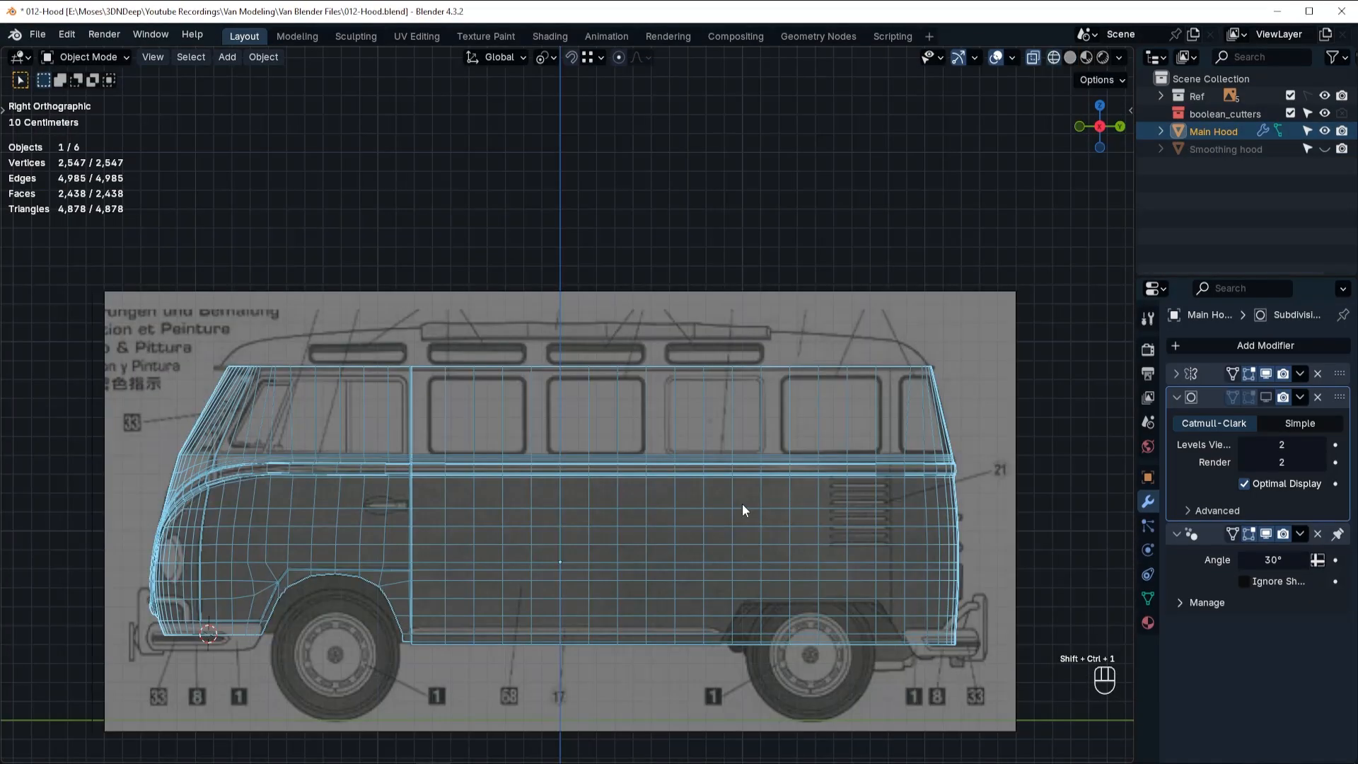
Add two horizontal loop cuts to the window section, at factor -0.831 near its upper edge and about 0.88 near its lower edge.
scroll(948, 439, "up", 4)
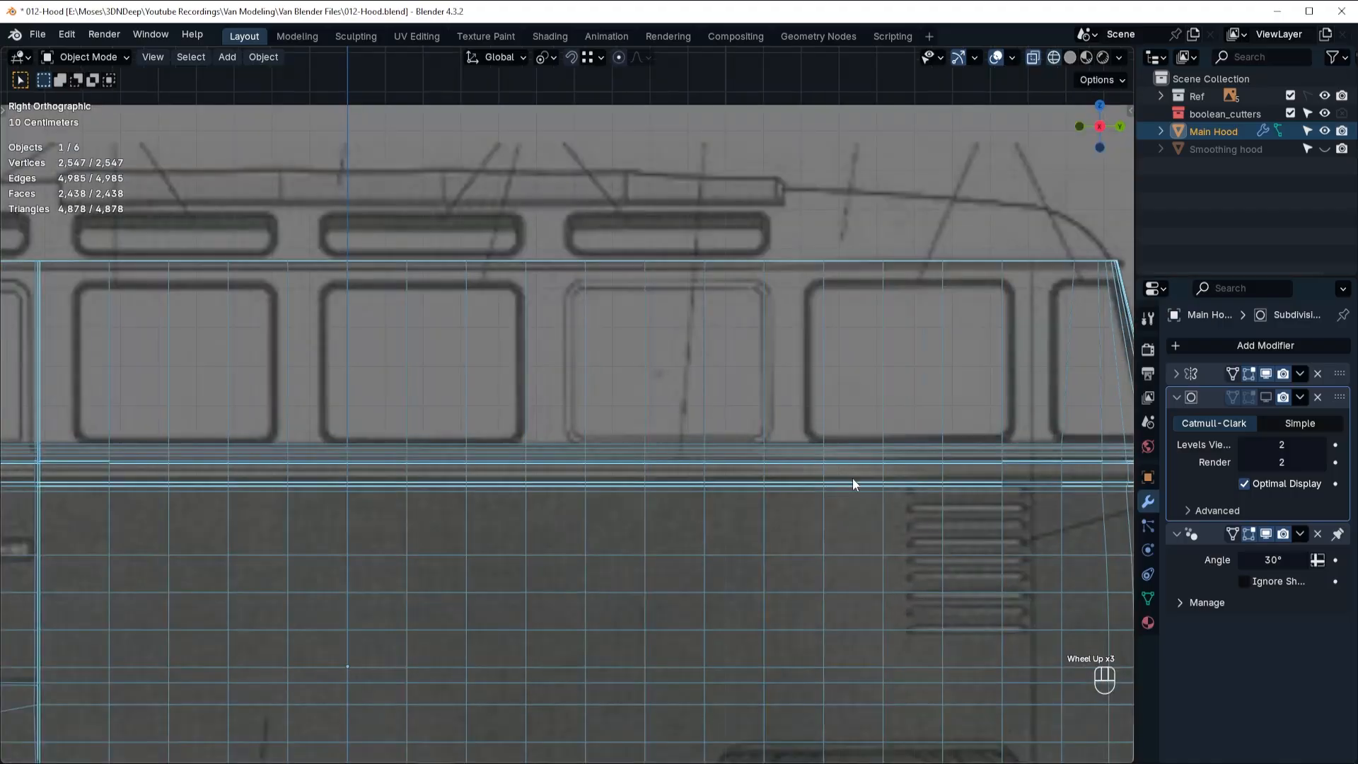
key("Tab")
key("ctrl+r")
left_click(902, 445)
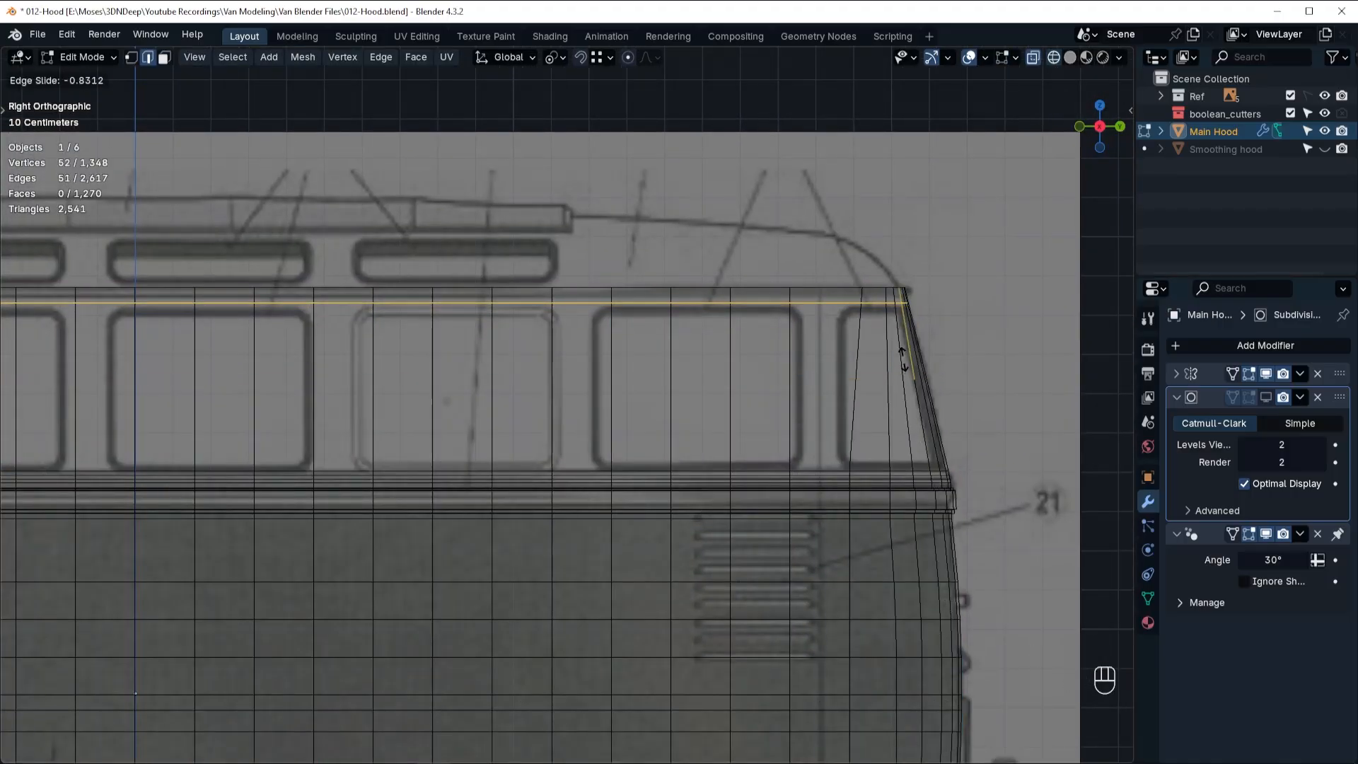
left_click(903, 358)
key("ctrl+r")
left_click(852, 393)
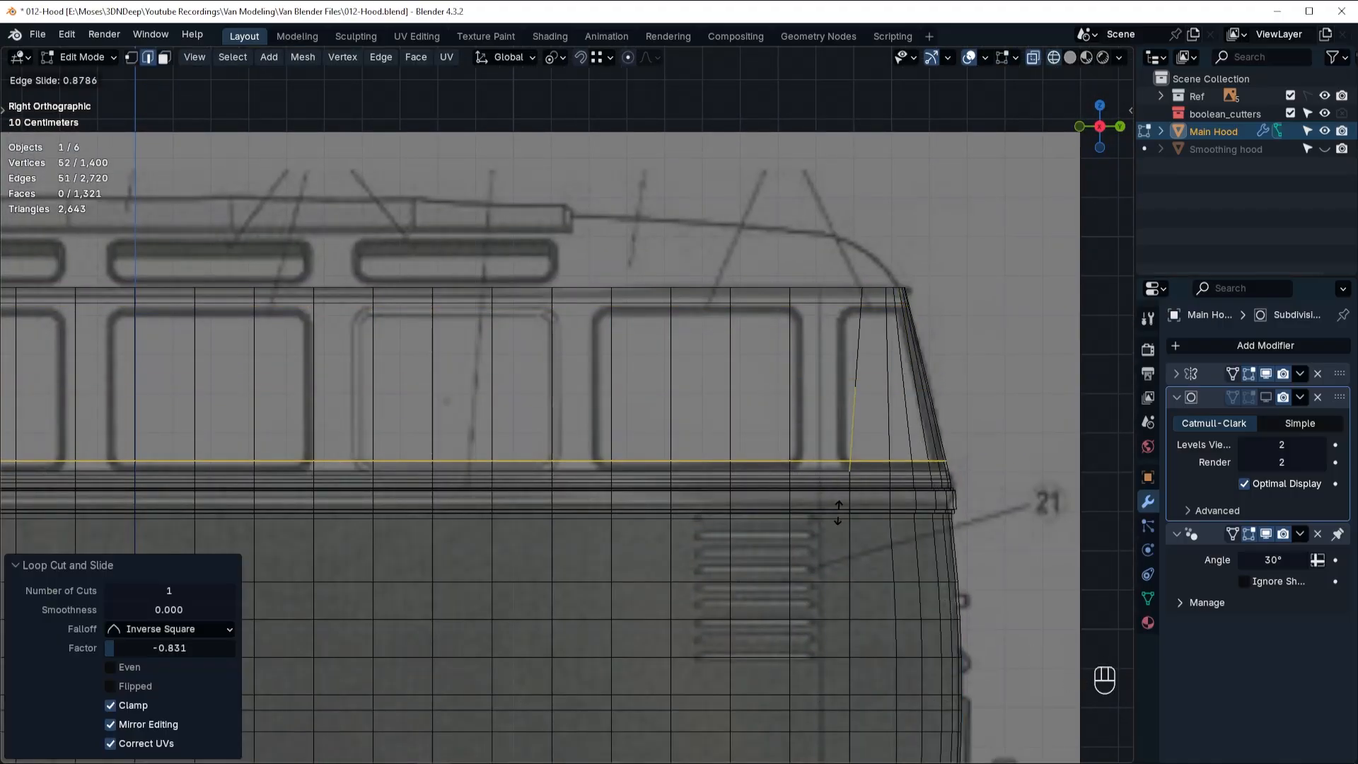
left_click(838, 512)
Slide the two vertical edge loops beside the rearmost full side window onto its rear and front borders.
left_click(790, 373, "alt")
key("g")
key("g")
left_click(803, 374)
left_click(610, 401, "alt")
key("g")
key("g")
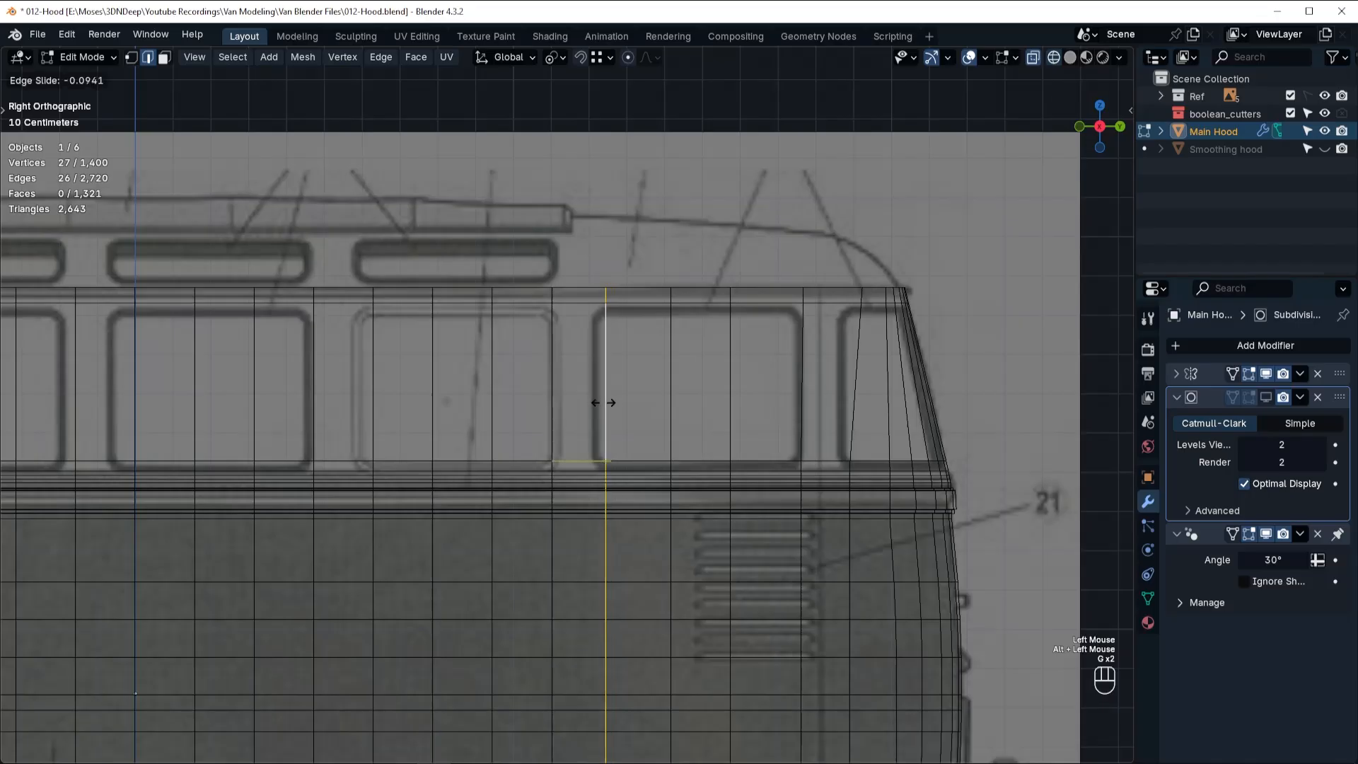
Slide the vertical edge loops at the second full side window from the rear onto its borders, the rear one by factor 0.155.
left_click(555, 418)
key("g")
key("g")
left_click(559, 418)
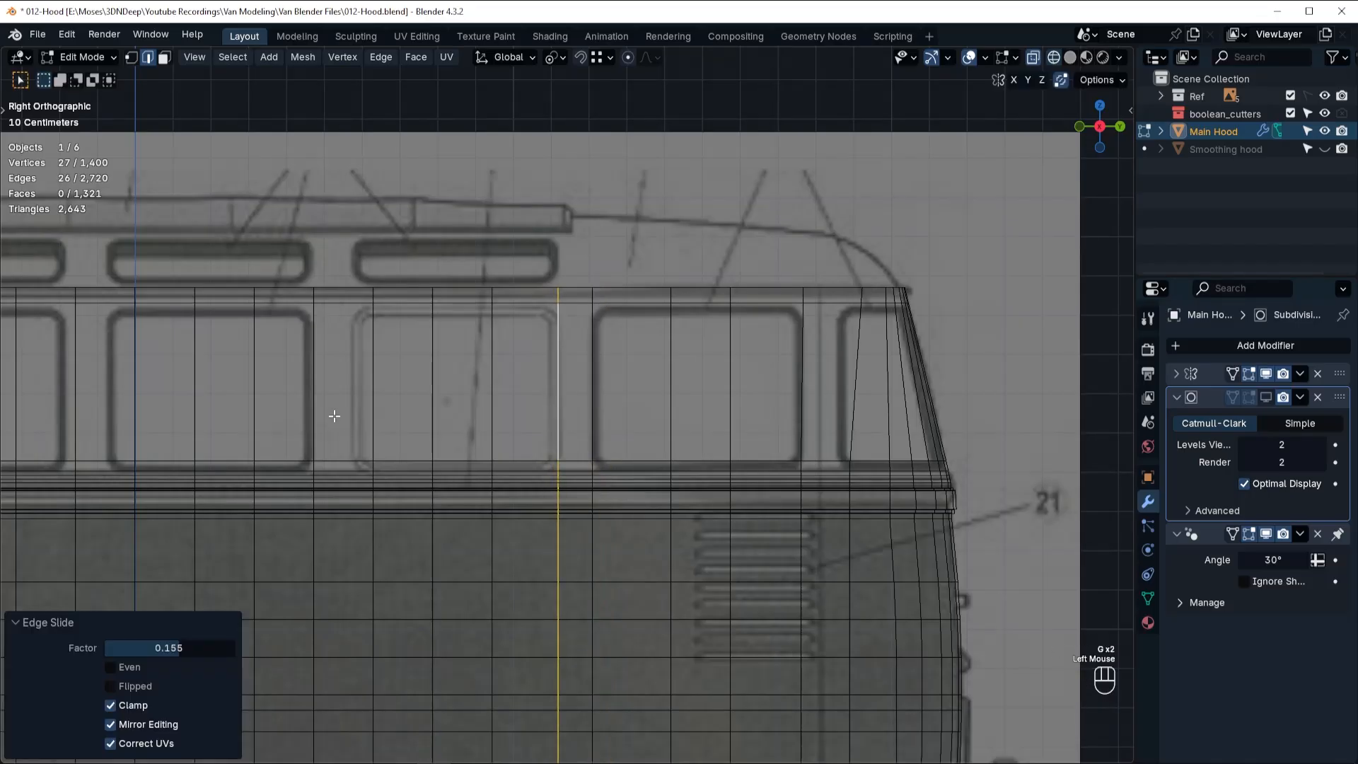
left_click(372, 390, "alt")
key("g")
key("g")
left_click(352, 388)
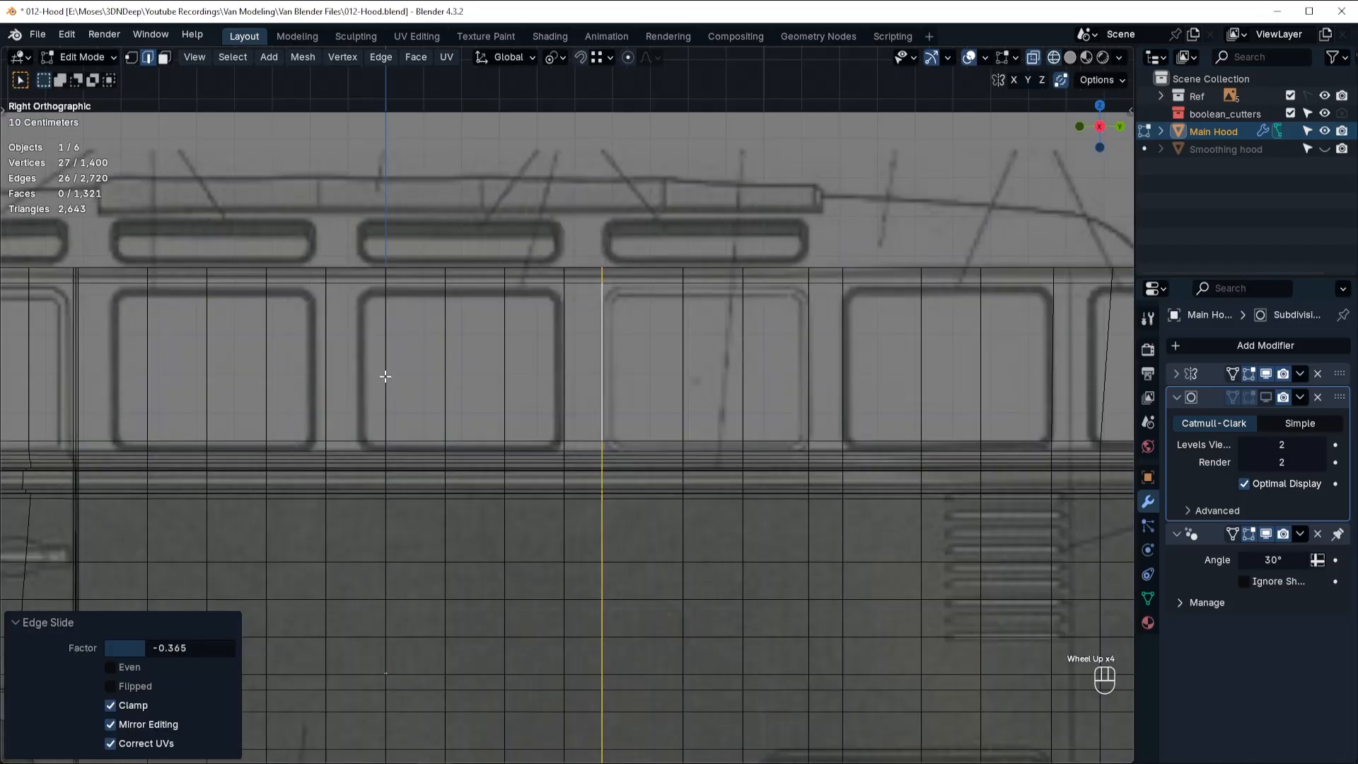
Slide vertical edge loops onto the third-from-rear full side window's front border and, by factor -0.169, onto the fourth window's rear border.
left_click(385, 377, "alt")
key("g")
key("g")
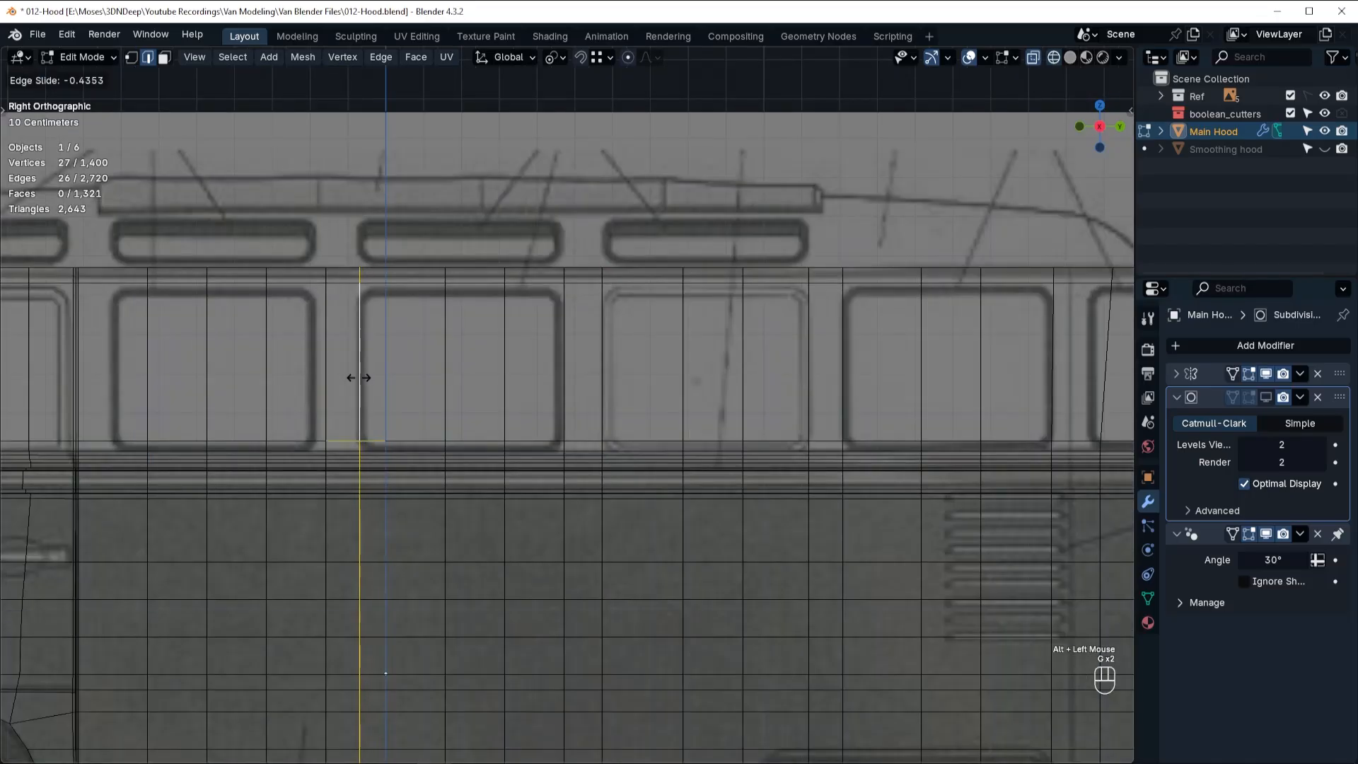
left_click(355, 377)
left_click(326, 399, "alt")
key("g")
key("g")
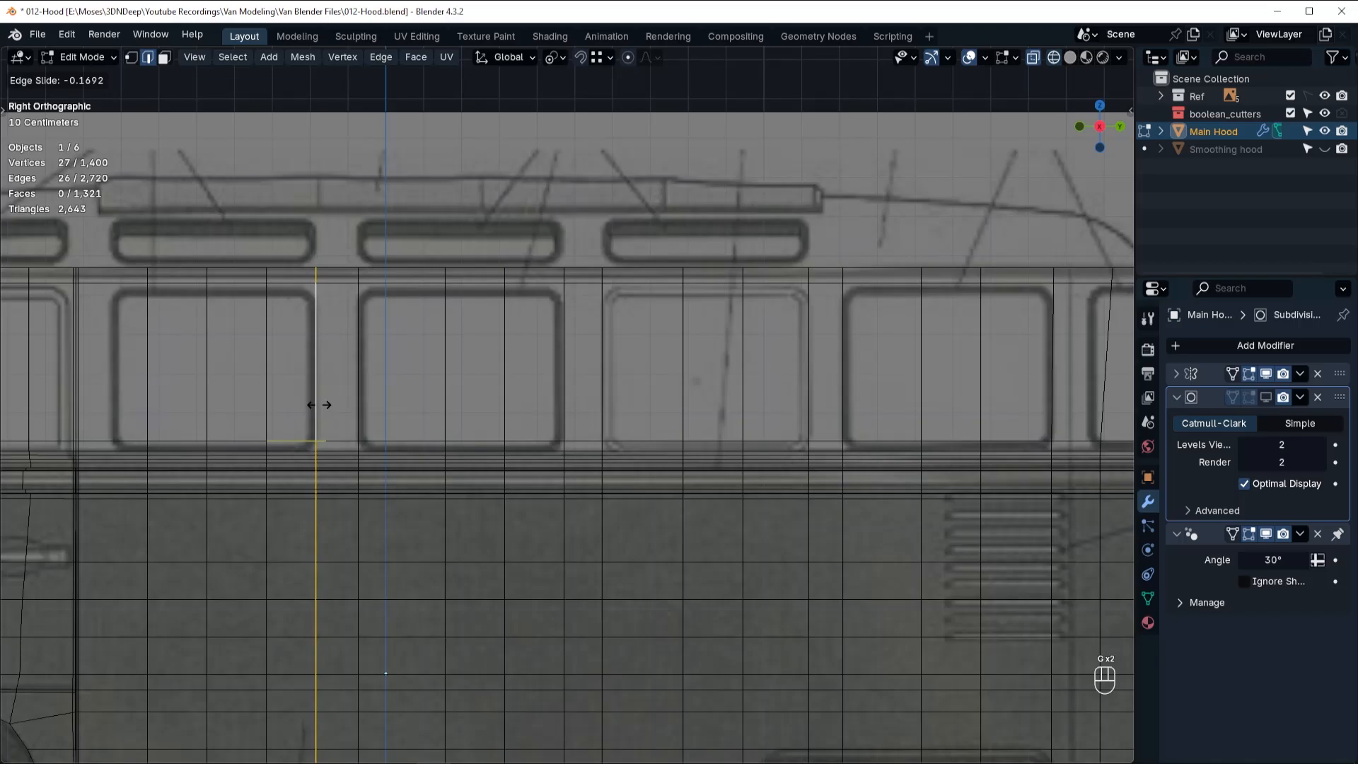
left_click(318, 405)
Add one centred vertical loop cut at the front border of the frontmost full side window.
middle_click_drag(254, 402, 613, 406, "shift")
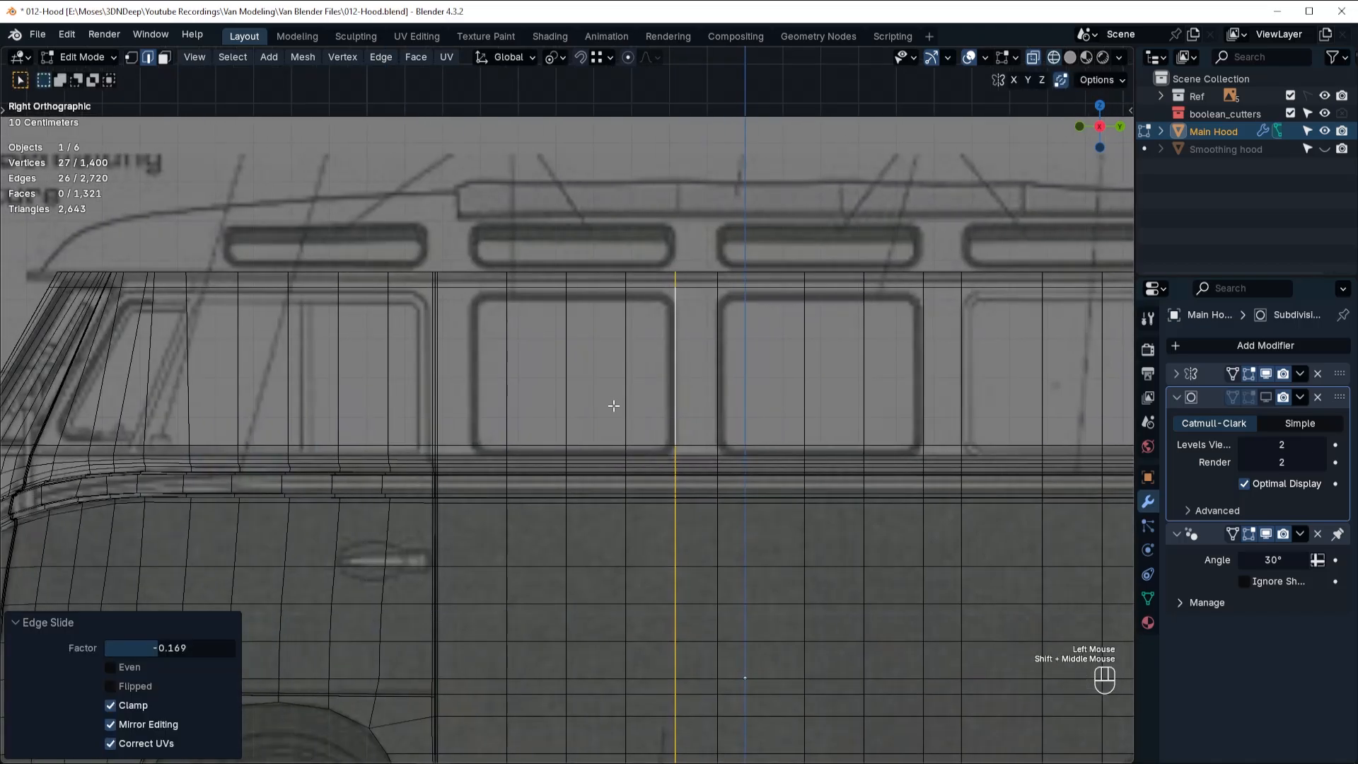
key("ctrl+r")
left_click(487, 418)
right_click(488, 412)
Add a horizontal loop cut near the windows' upper border, and slide the lower horizontal loop by factor 0.342 toward their lower border.
middle_click_drag(861, 360, 453, 409, "shift")
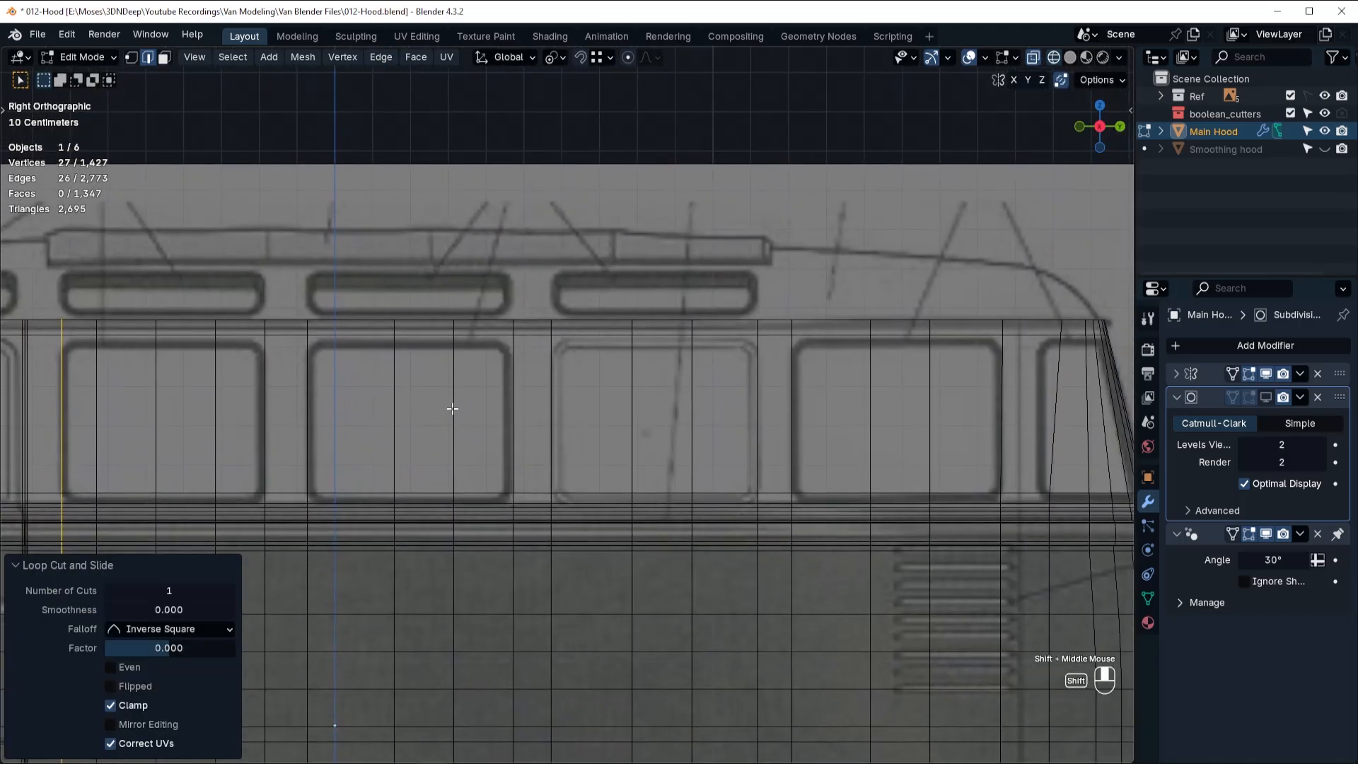
key("ctrl+r")
left_click(927, 342)
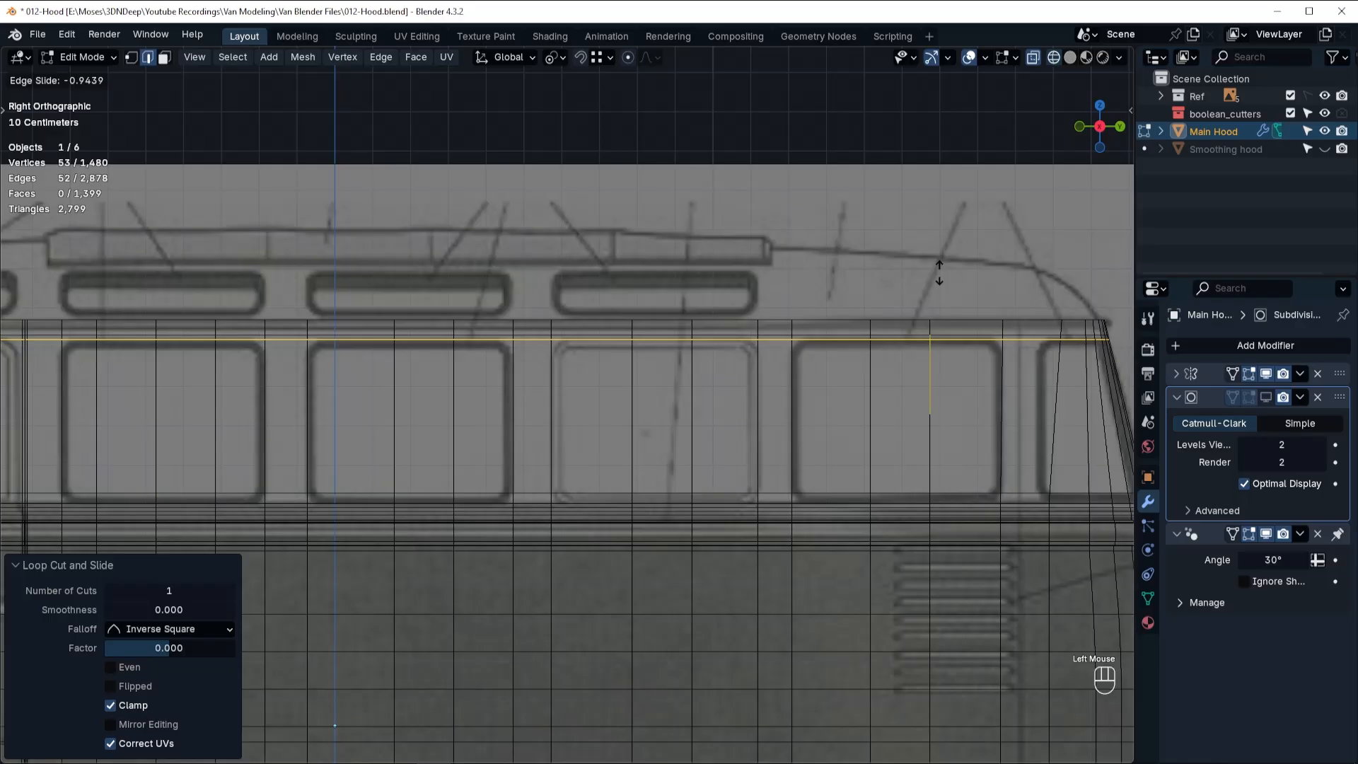
left_click(889, 435)
key("g")
key("g")
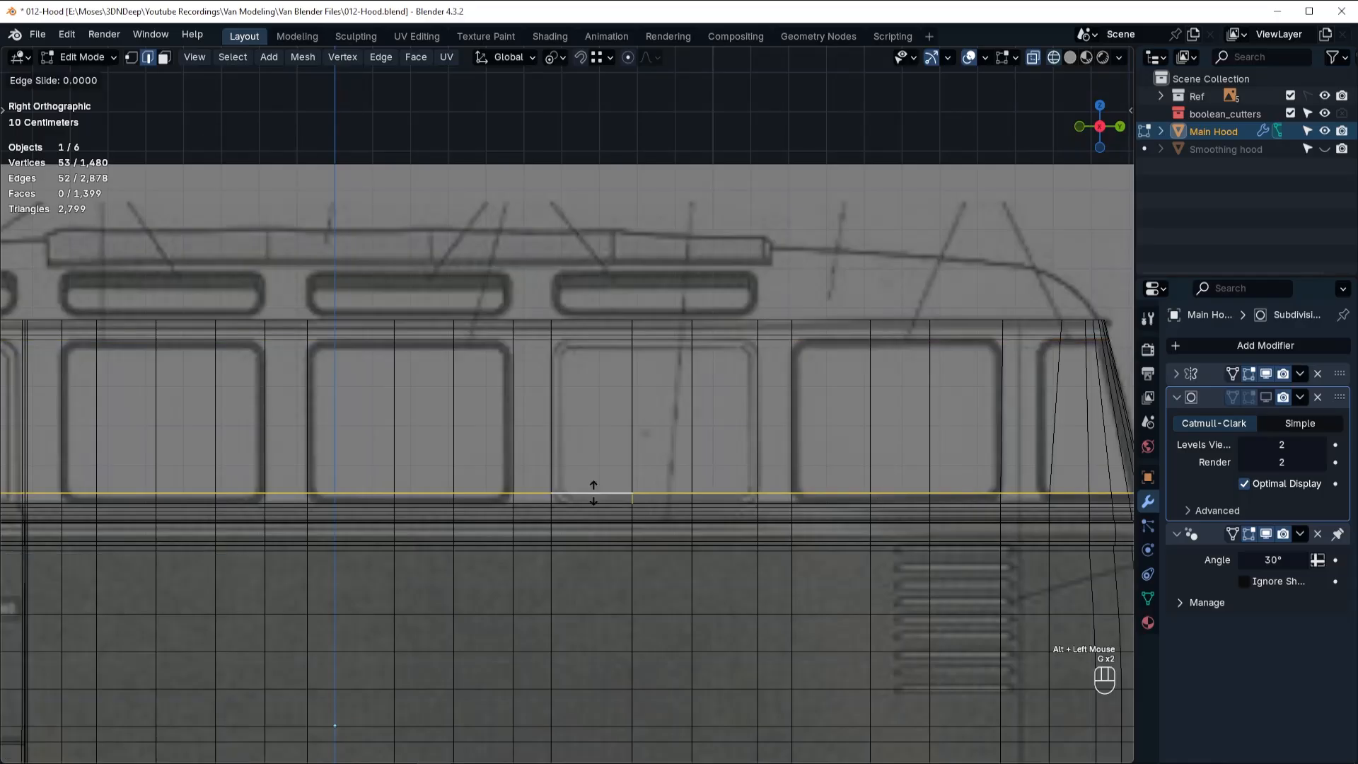
left_click(588, 521)
Add vertical loop cuts just inside the rearmost full side window, at factor -0.804 by its rear border and another by its front border.
middle_click_drag(976, 516, 762, 394, "shift")
key("ctrl+r")
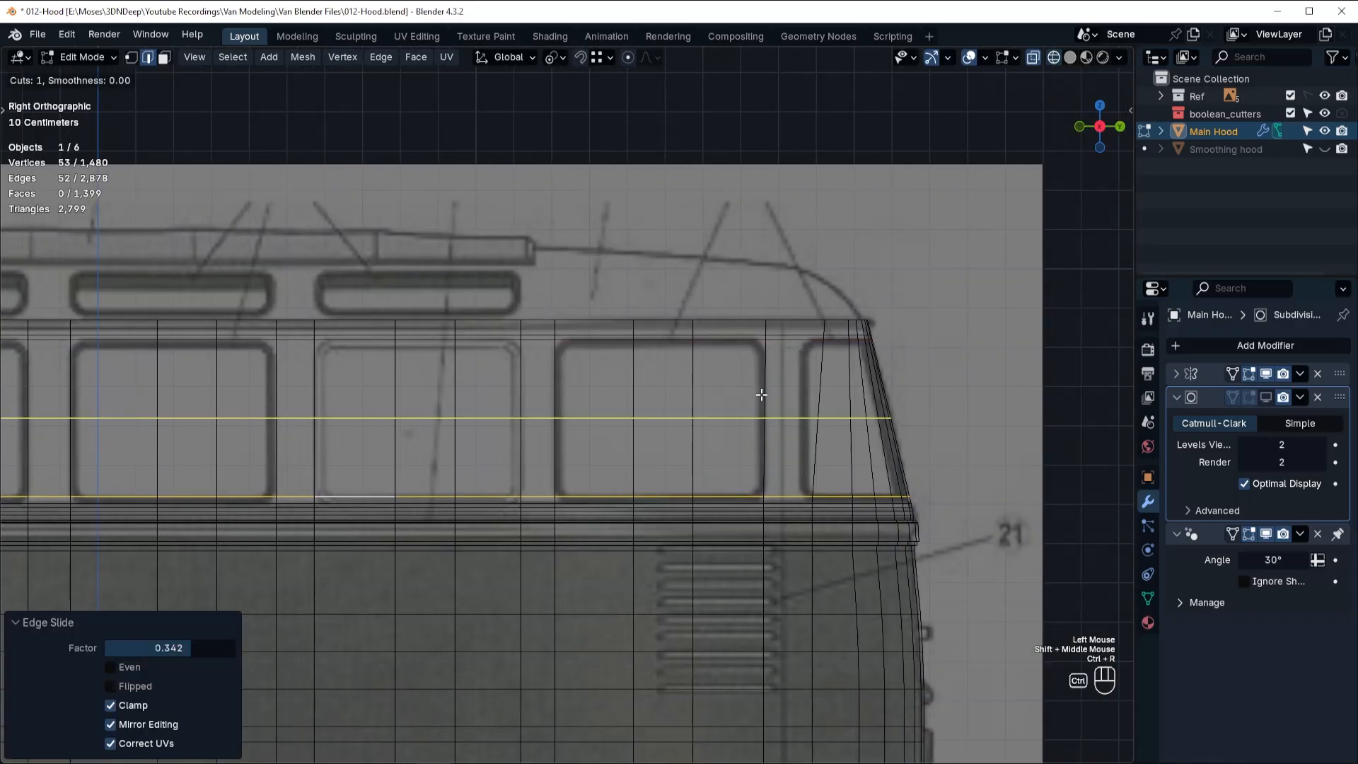
left_click(752, 334)
left_click(786, 331)
key("ctrl+r")
left_click(570, 337)
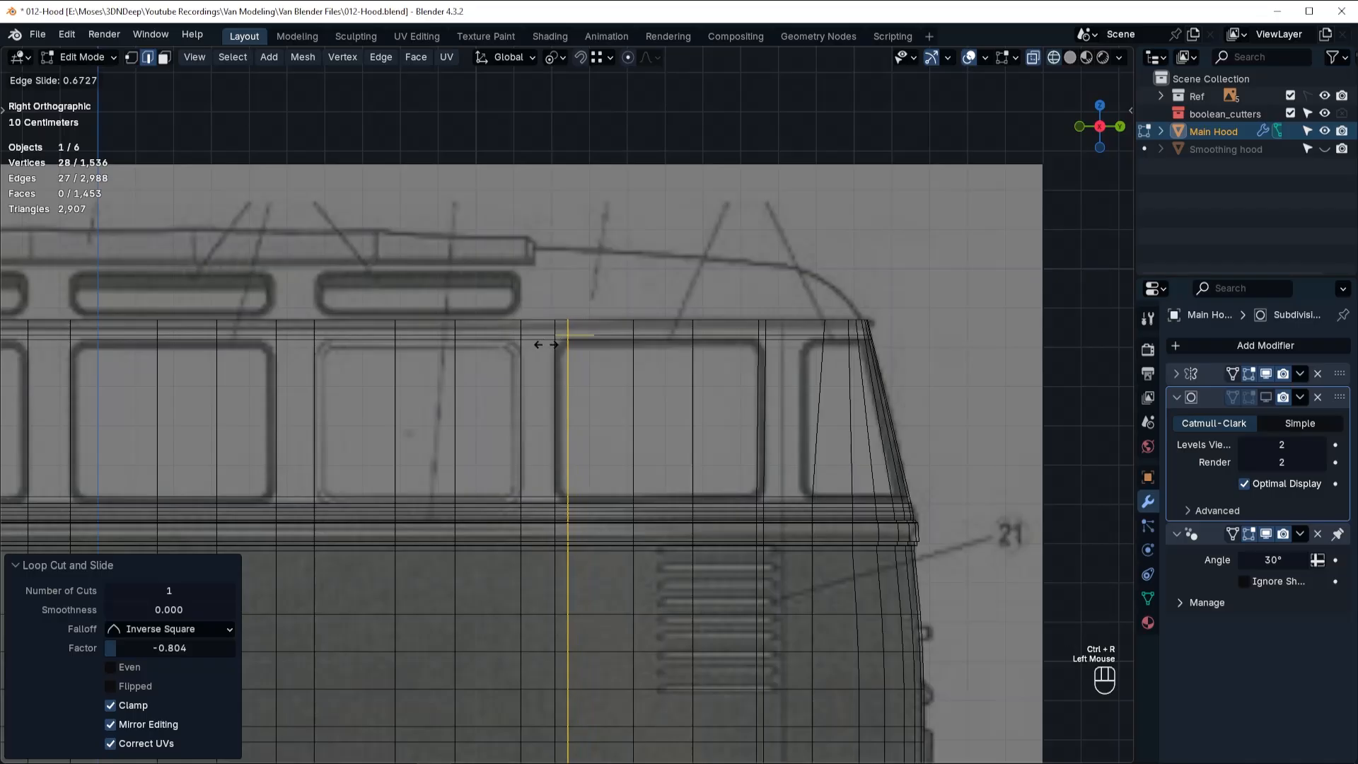
left_click(482, 433)
Add vertical loop cuts inside the second full side window from the rear, at factor -0.761 near its rear border and 0.789 near its front.
key("ctrl+r")
left_click(502, 333)
left_click(526, 329)
key("ctrl+r")
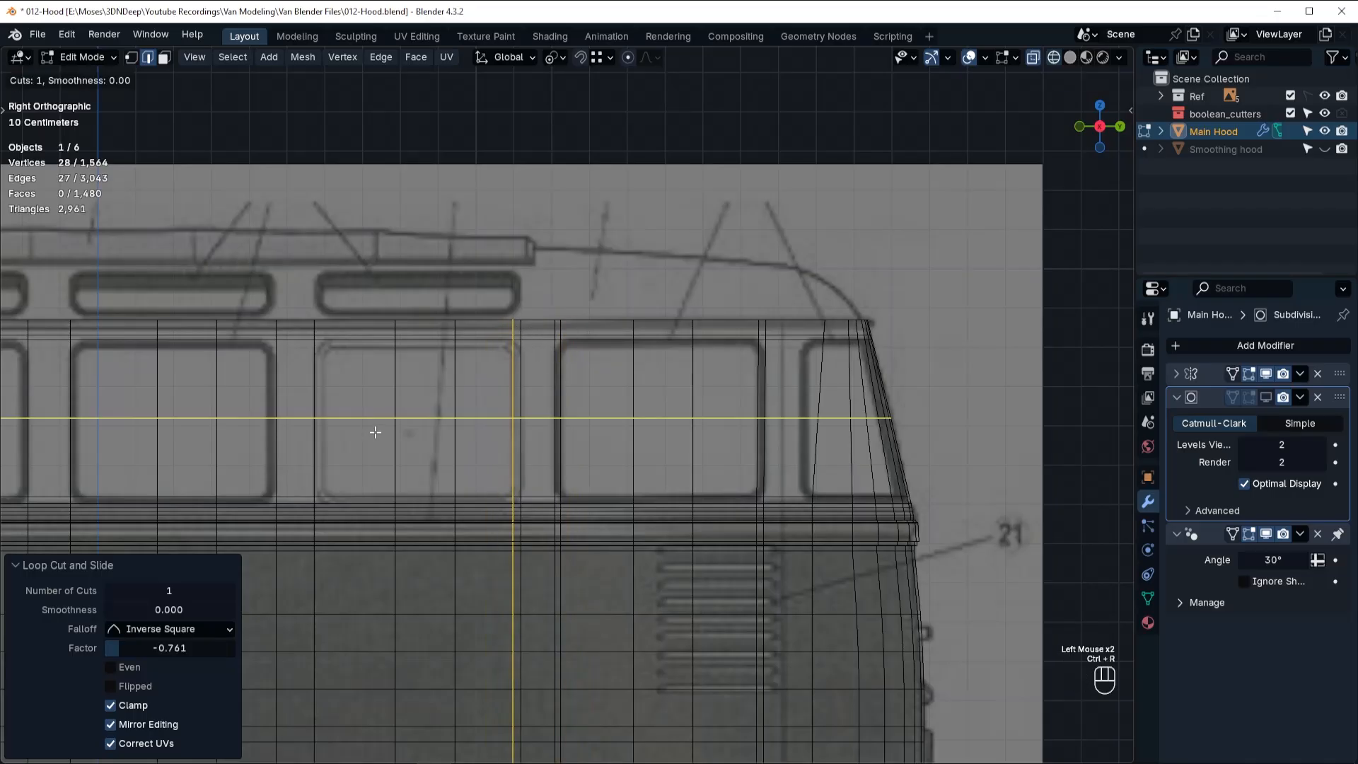
left_click(345, 341)
left_click(314, 340)
Add vertical loop cuts inside the third full side window from the rear, at factor -0.714 near its rear border and about 0.82 near its front.
middle_click_drag(264, 467, 420, 467, "shift")
key("ctrl+r")
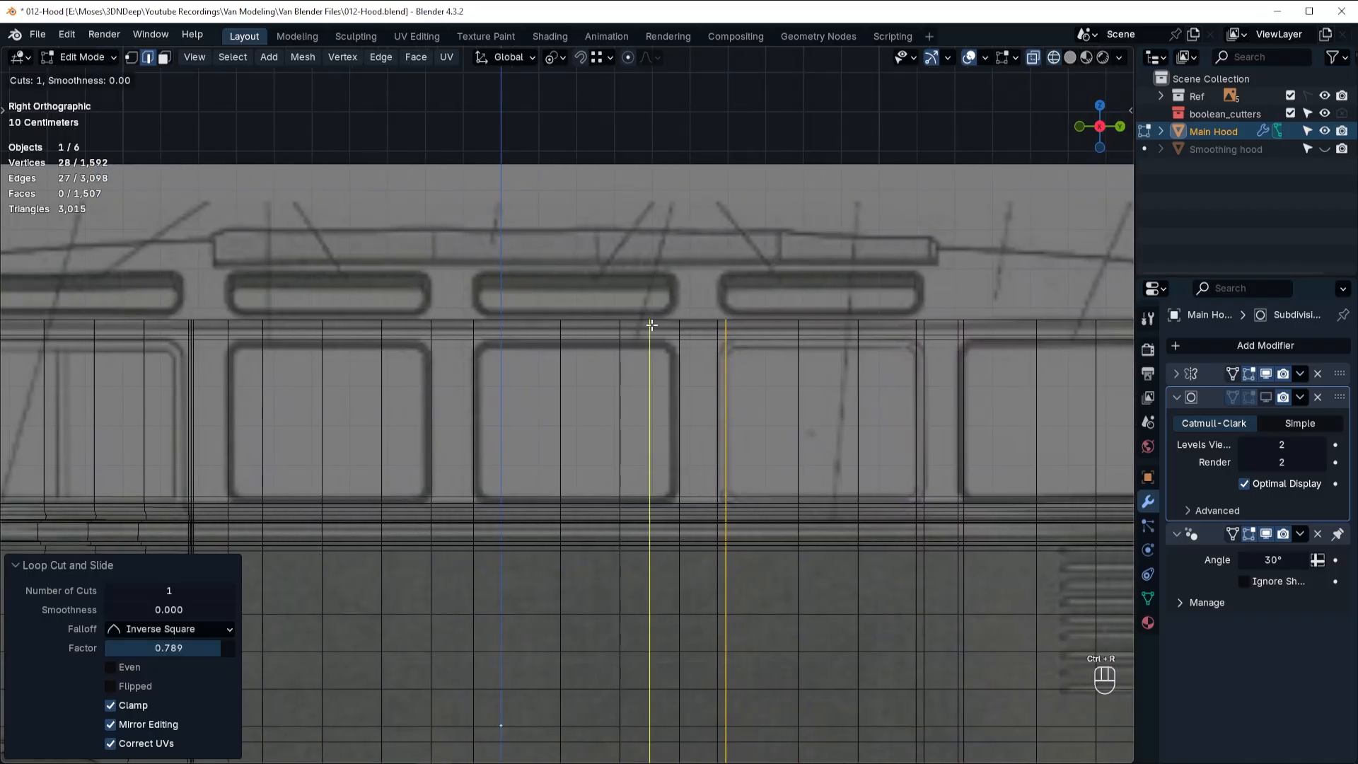
left_click(648, 326)
left_click(672, 327)
key("ctrl+r")
left_click(495, 440)
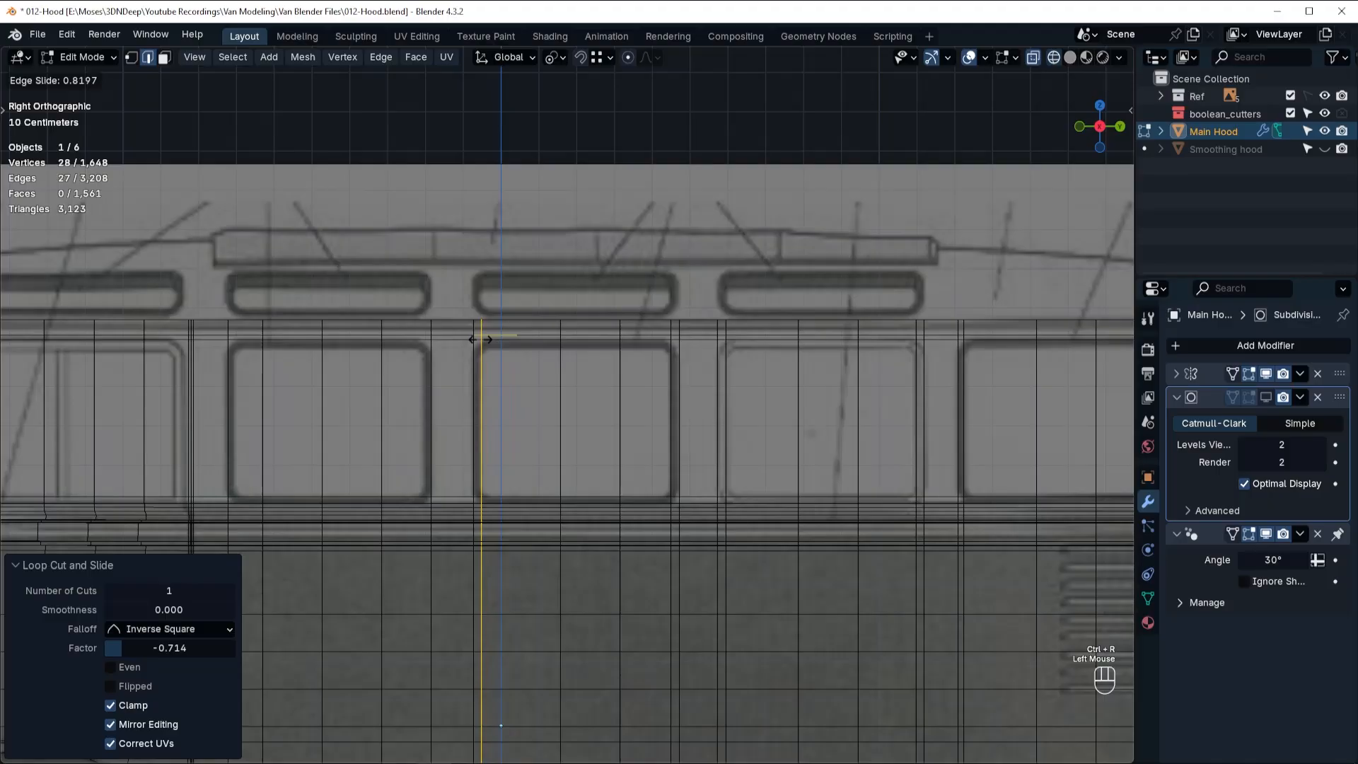
left_click(481, 438)
Add vertical loop cuts inside the frontmost full side window, at factor -0.676 near its rear border and 0.583 near its front.
key("ctrl+r")
left_click(397, 416)
left_click(420, 336)
middle_click_drag(420, 336, 808, 336, "shift")
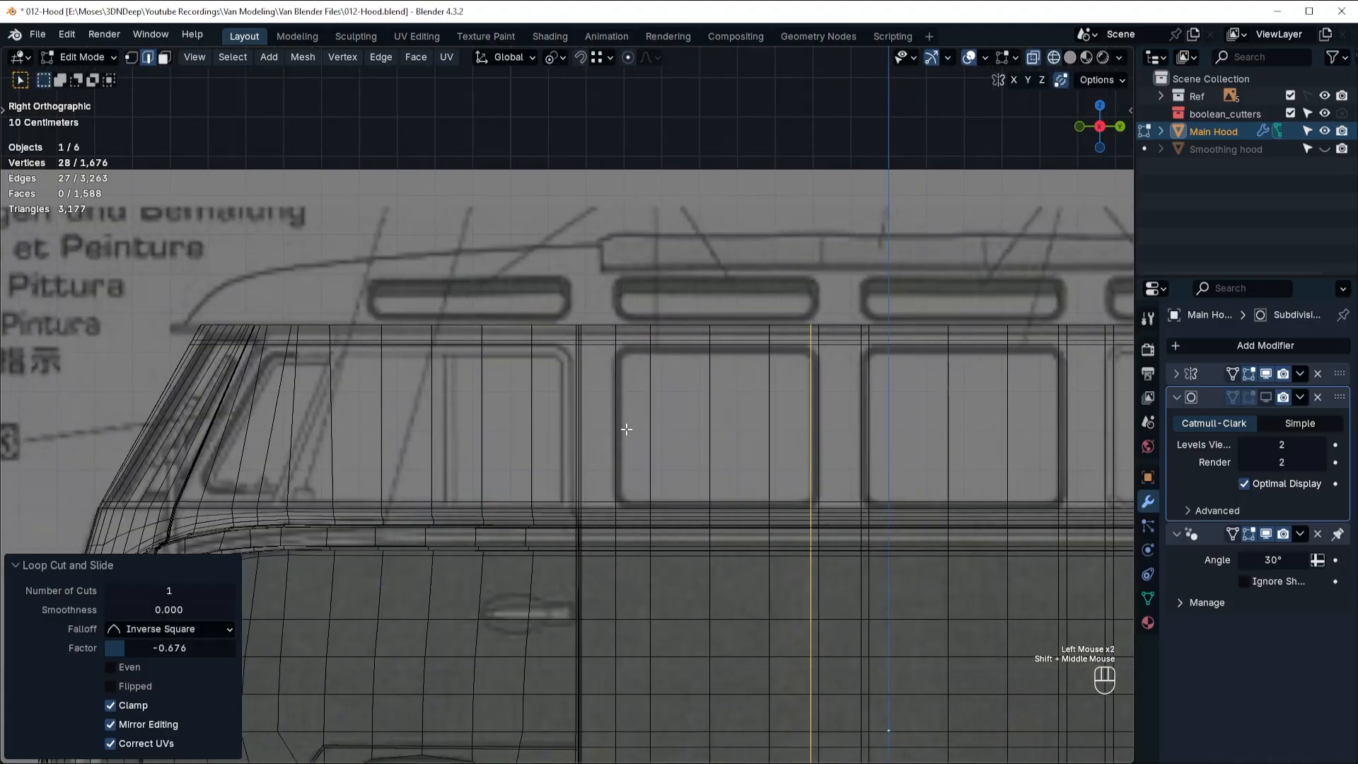
key("ctrl+r")
left_click(623, 345)
left_click(626, 345)
Add two evenly spaced horizontal loop cuts around the middle of the window section, at factor 0.
scroll(806, 465, "down", 2)
middle_click_drag(807, 465, 546, 512, "shift")
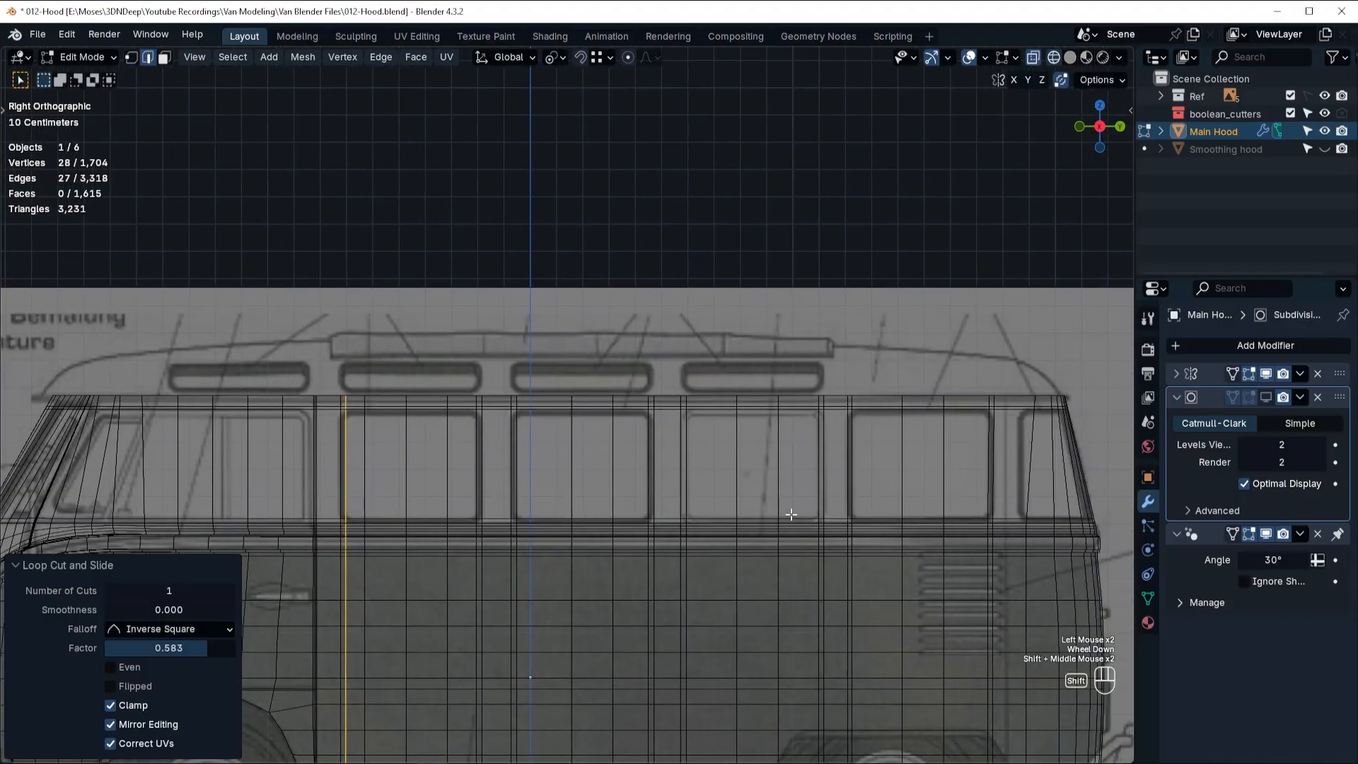
key("ctrl+r")
scroll(1035, 487, "up", 1)
left_click(1035, 487)
right_click(1035, 486)
Switch to face selection and select the nine faces filling the rearmost full side window.
key("Tab")
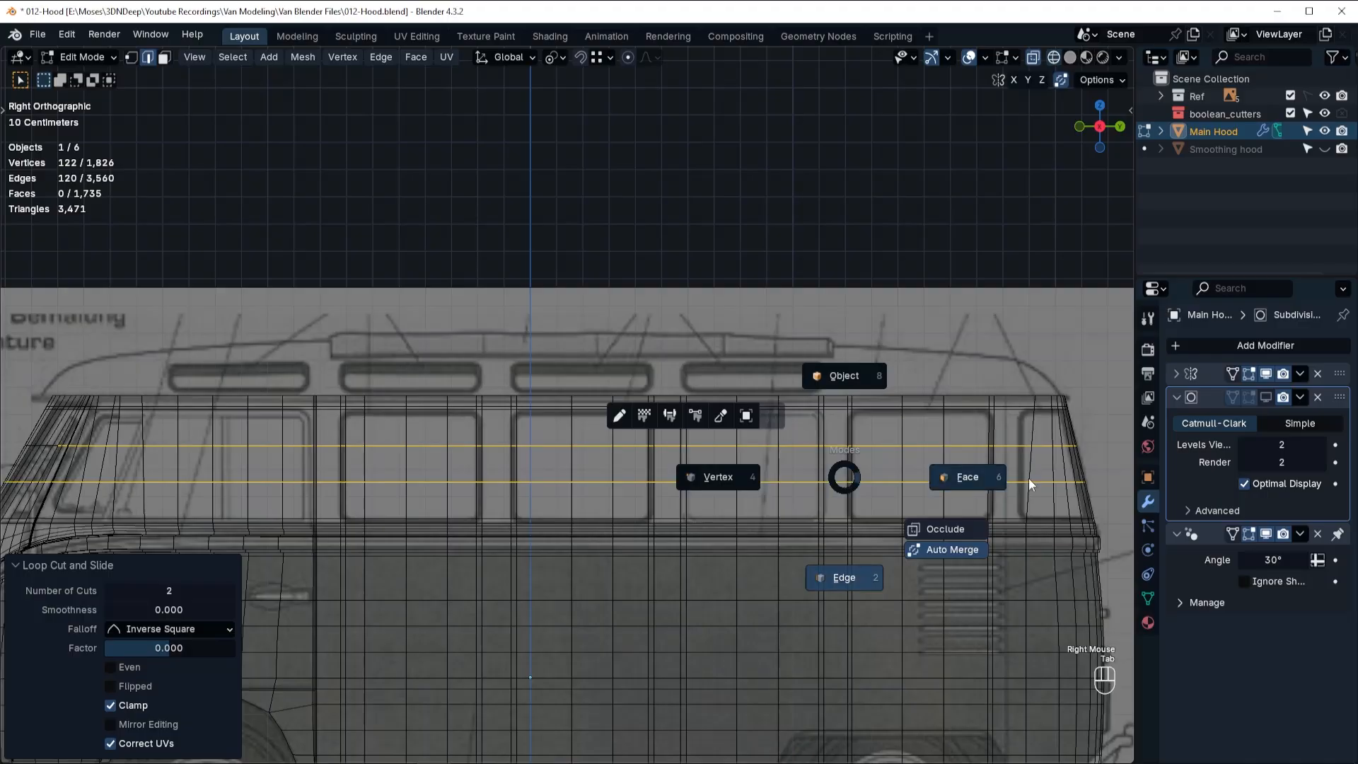
left_click(981, 491)
left_click(881, 434)
left_click(965, 495, "ctrl+shift")
Try deleting the rearmost window's nine faces and selecting those of the next window, and undo back to the first face selection.
key("x")
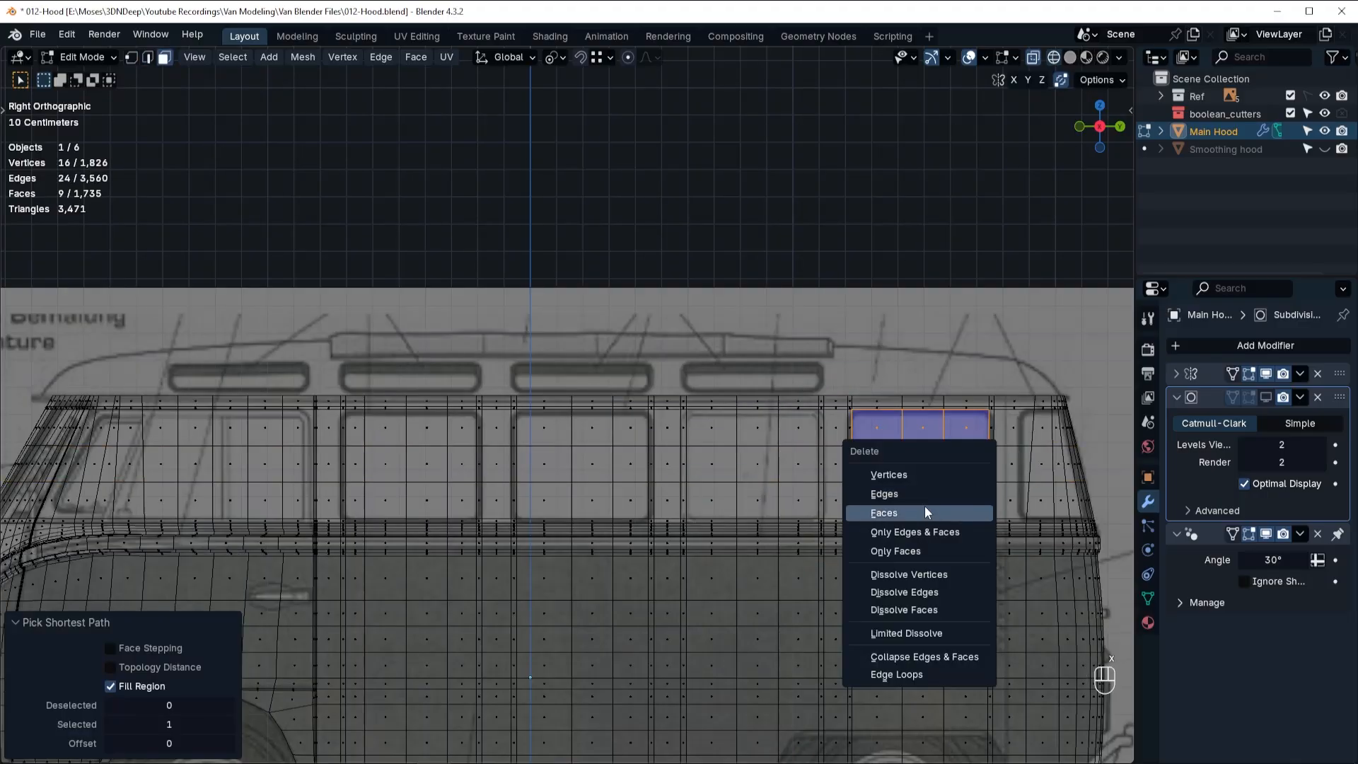
left_click(941, 512)
left_click(741, 438)
left_click(798, 506, "ctrl+shift")
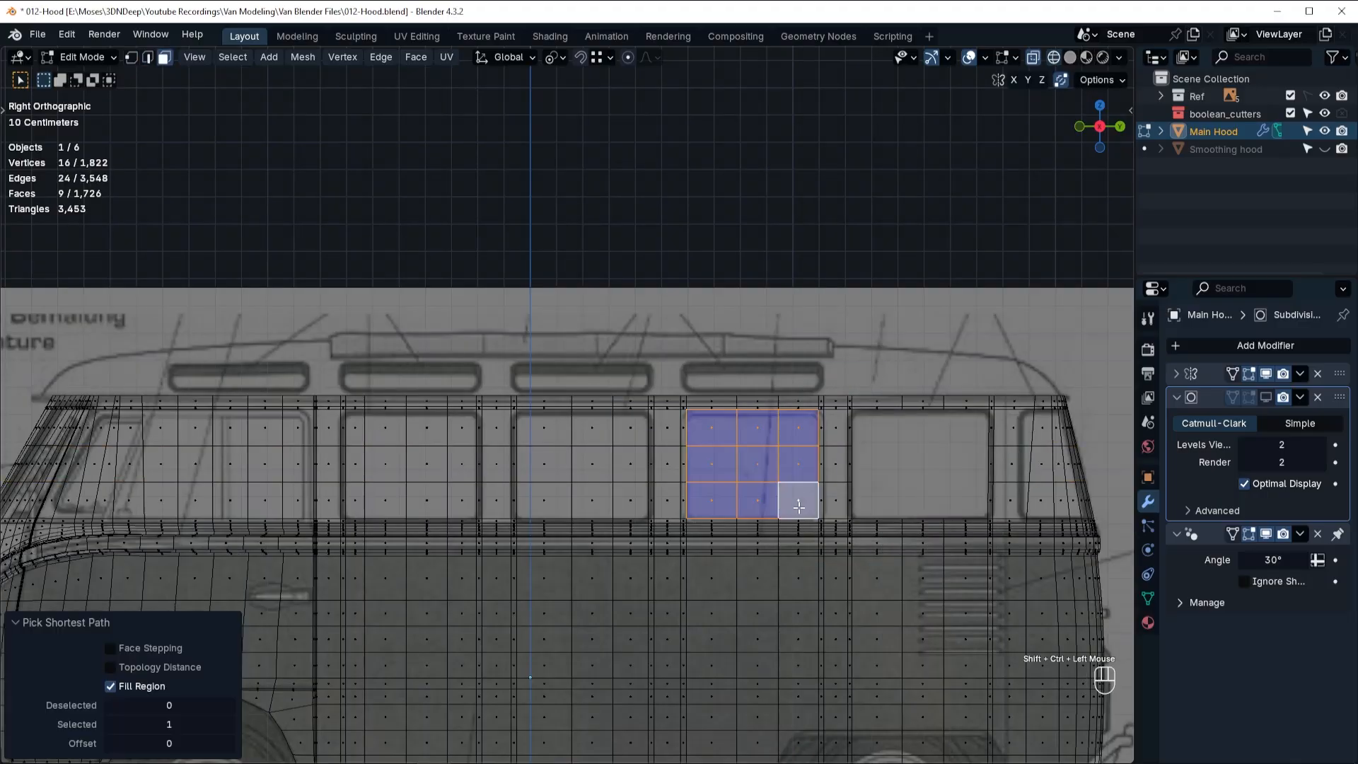
key("ctrl+z")
key("ctrl+z")
key("ctrl+z")
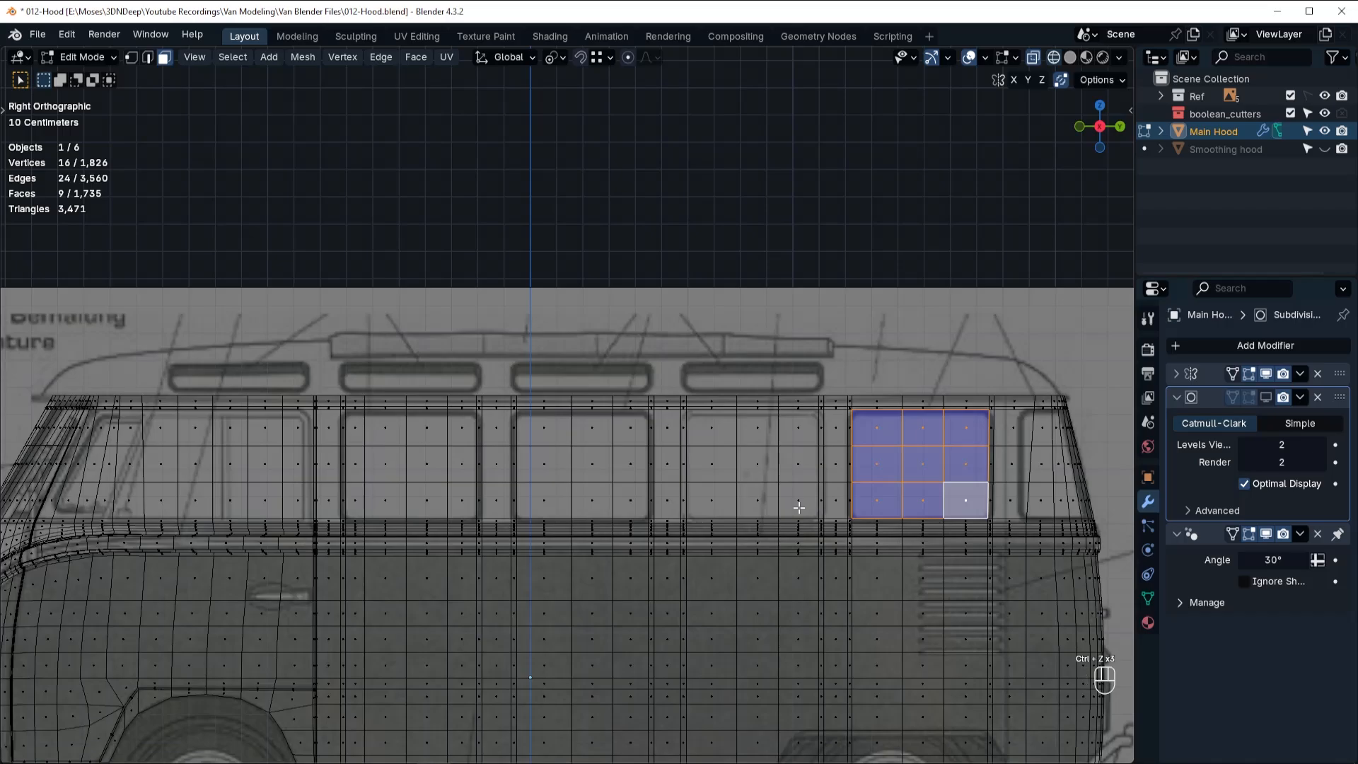
Separate the selected rearmost window faces into their own object and rename it W1.
key("p")
left_click(799, 506)
key("Tab")
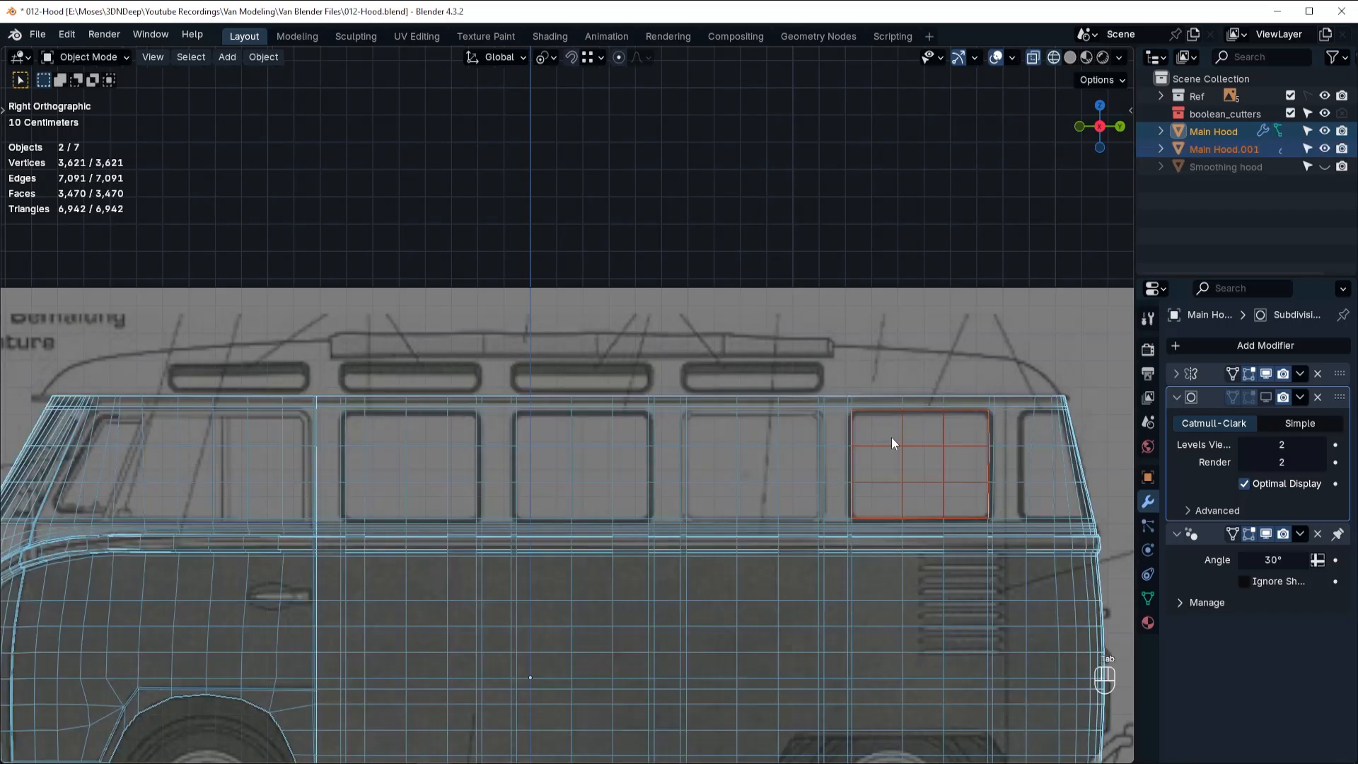
left_click(894, 446)
double_click(1238, 150)
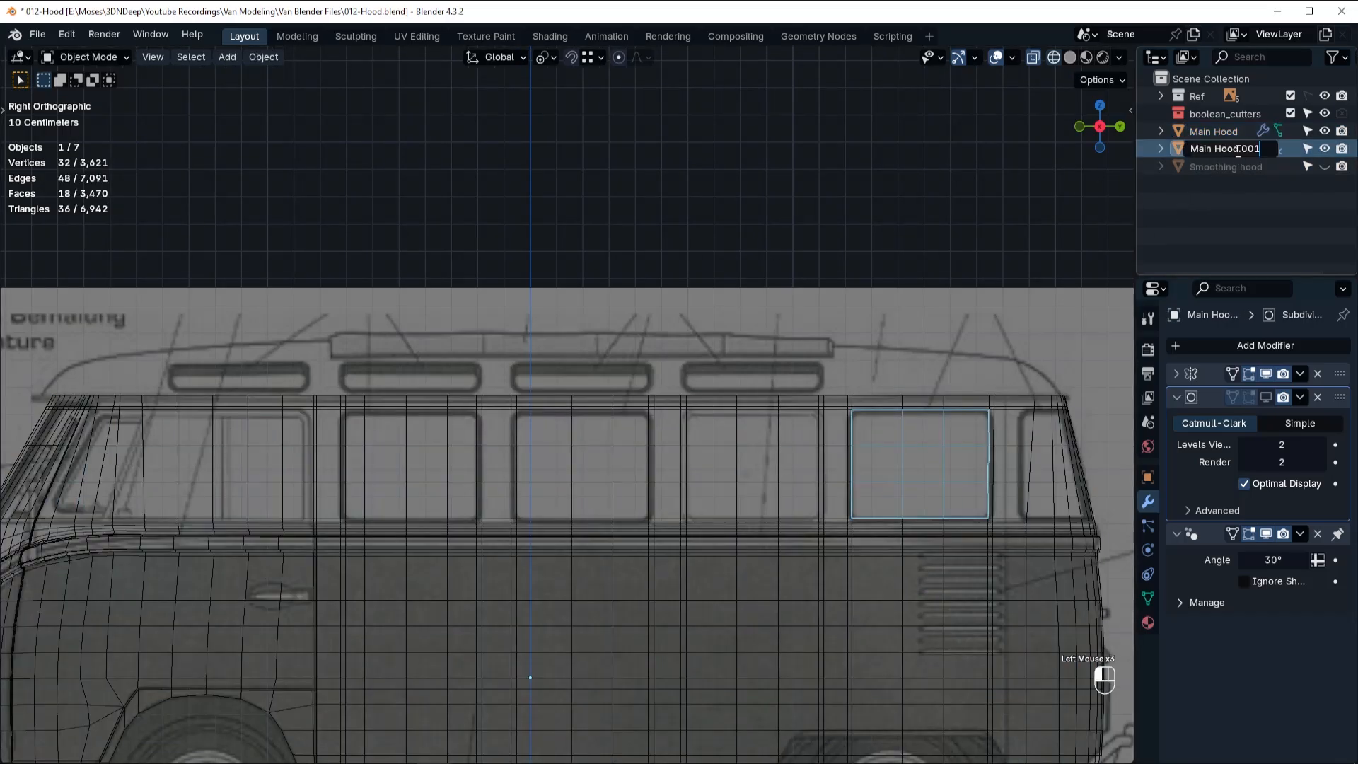
type("W1")
key("Return")
Separate the nine faces of the second full side window from the rear into a new object and rename it W2.
left_click(758, 455)
key("Tab")
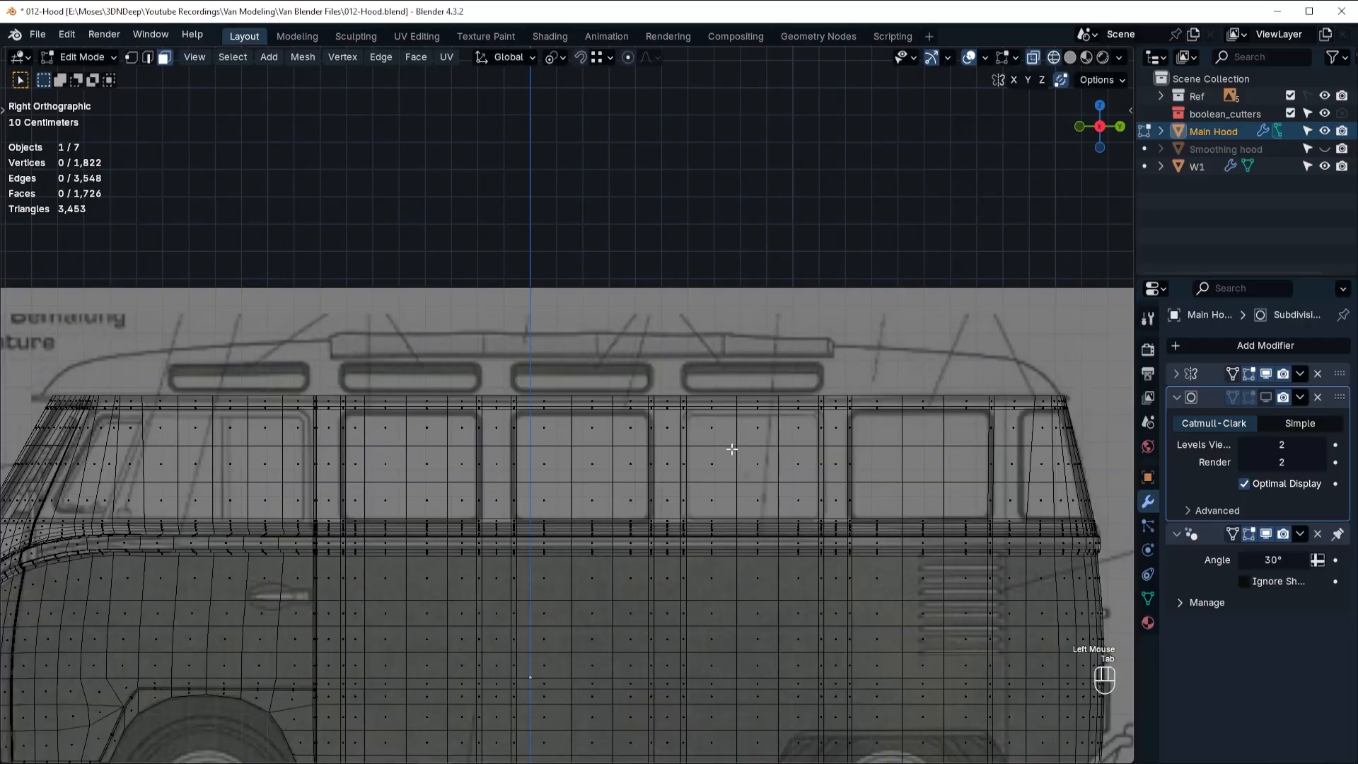
left_click(711, 429)
left_click(800, 504, "ctrl+shift")
key("p")
left_click(800, 503)
key("Tab")
left_click(791, 449)
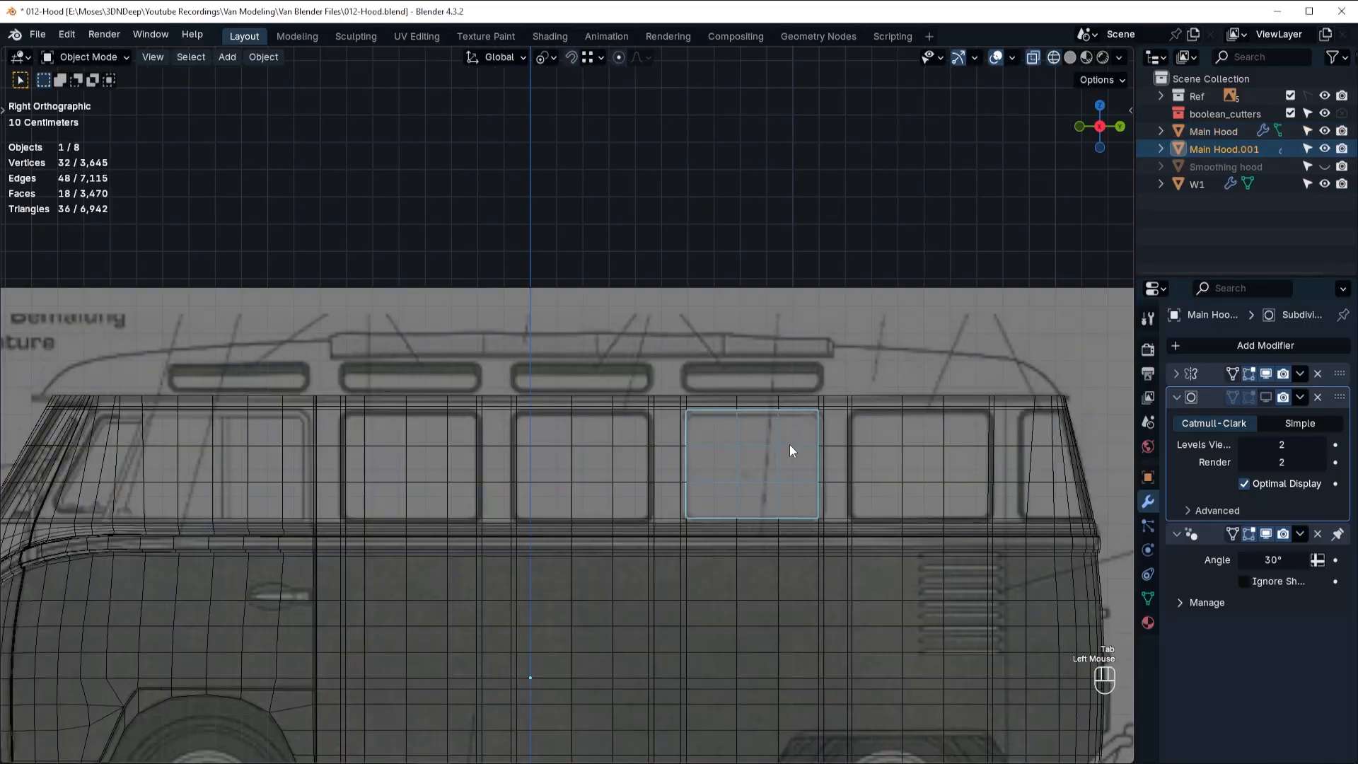
double_click(1212, 148)
type("W2")
key("Return")
Separate the nine faces of the third full side window from the rear into a new object and rename it W3.
left_click(577, 456)
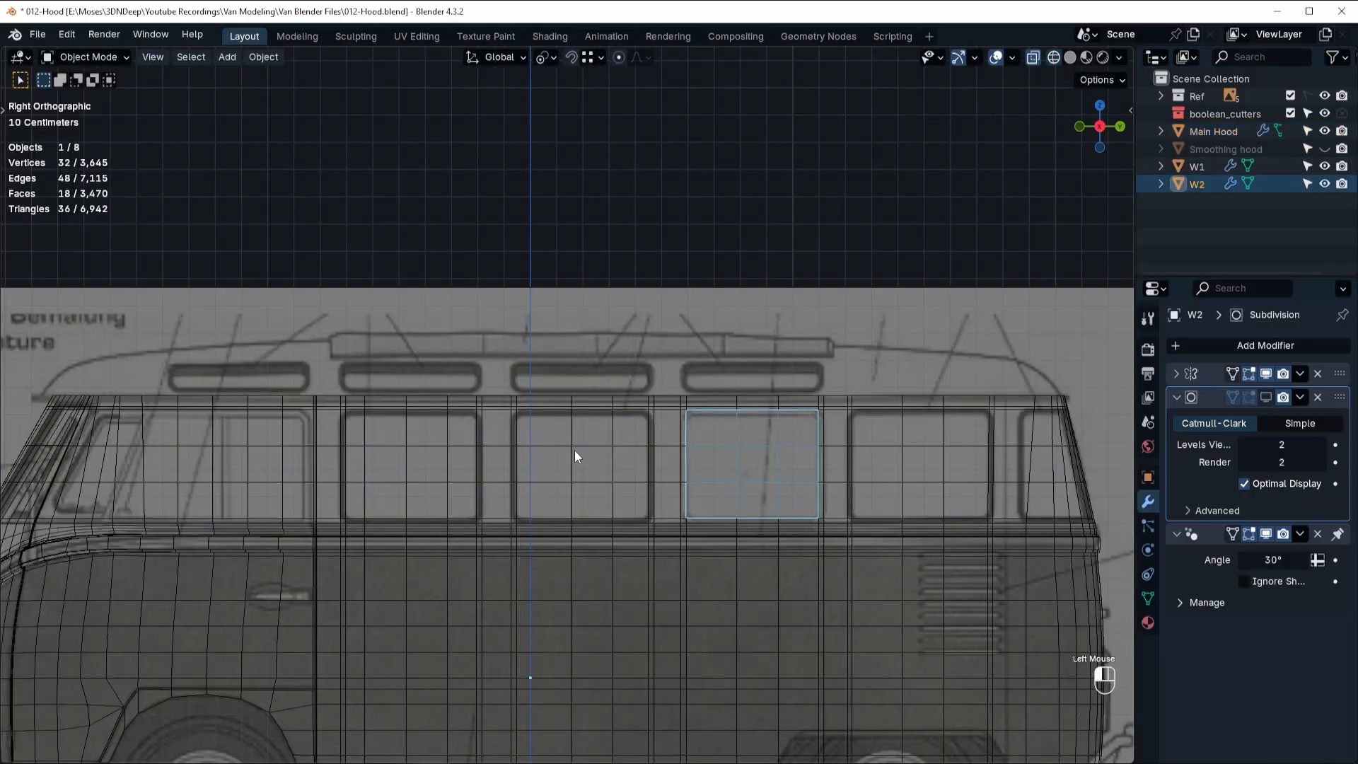
key("Tab")
left_click(544, 427)
left_click(629, 502, "ctrl+shift")
key("p")
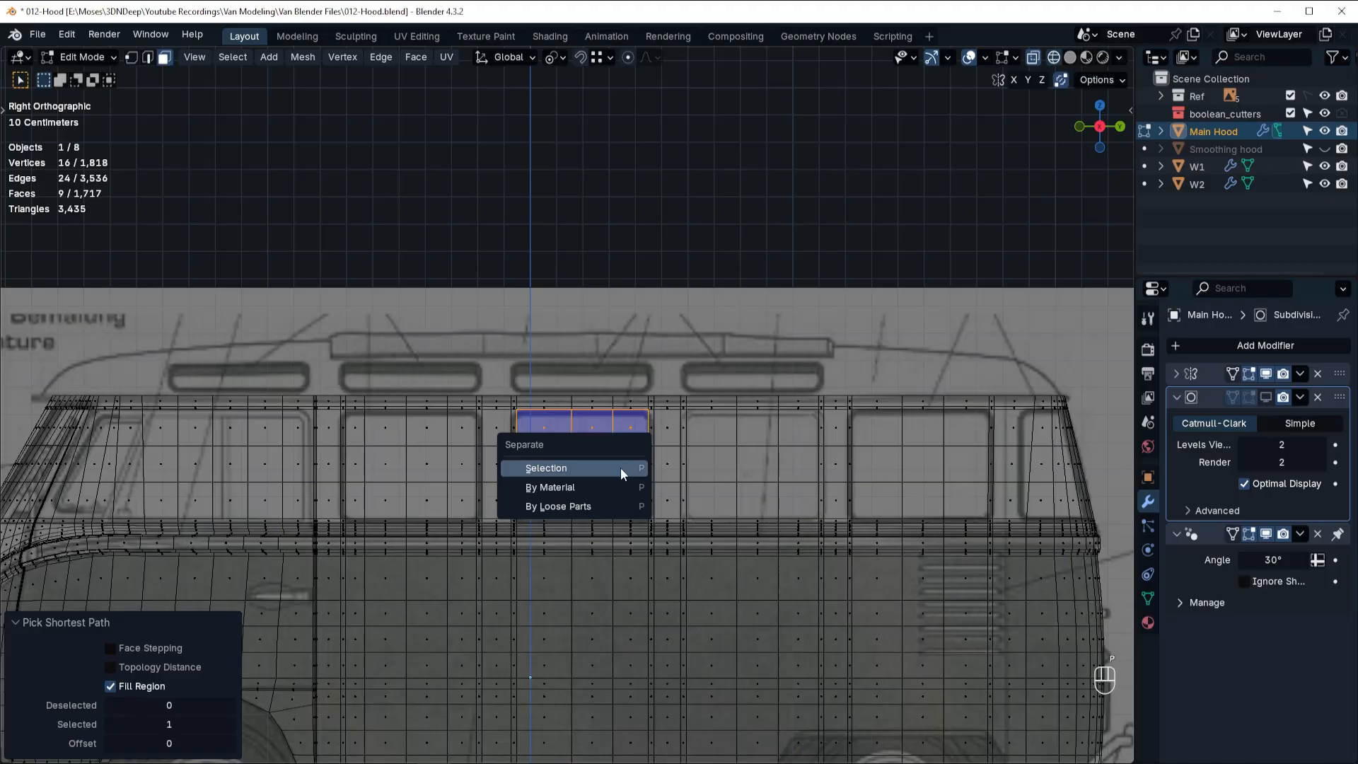
left_click(622, 467)
key("Tab")
left_click(619, 444)
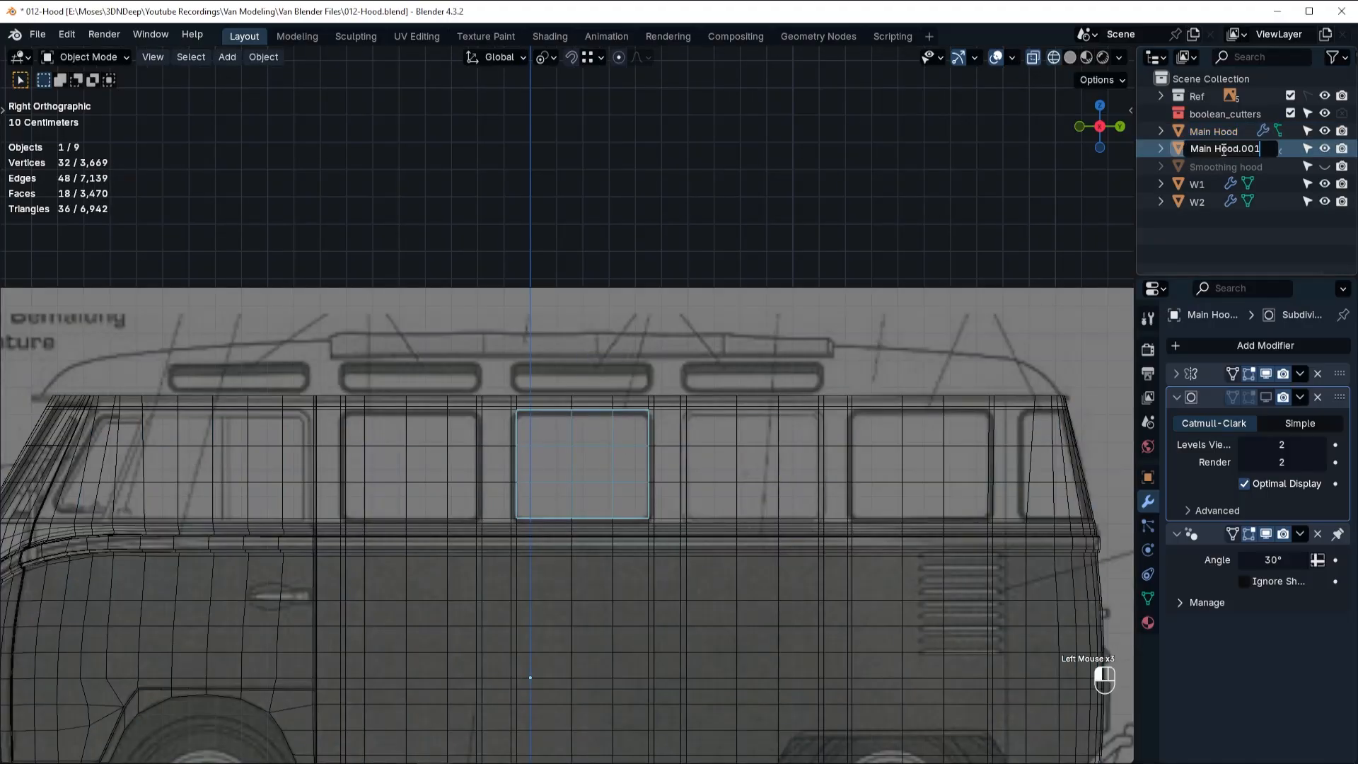
key("Return")
Separate the faces of the frontmost full side window into a new object and rename it W4.
left_click(401, 469)
key("Tab")
left_click(356, 427)
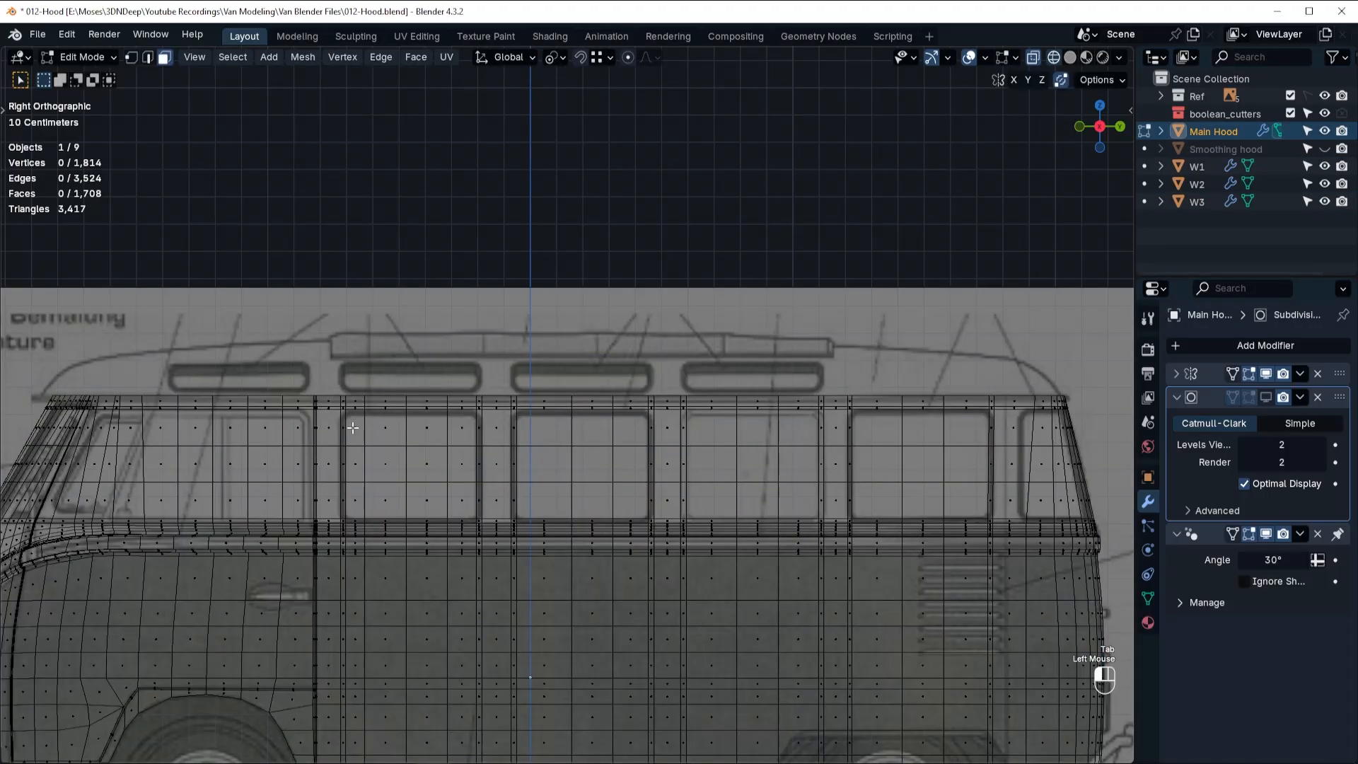
left_click(465, 504, "ctrl+shift")
key("p")
left_click(466, 504)
key("Tab")
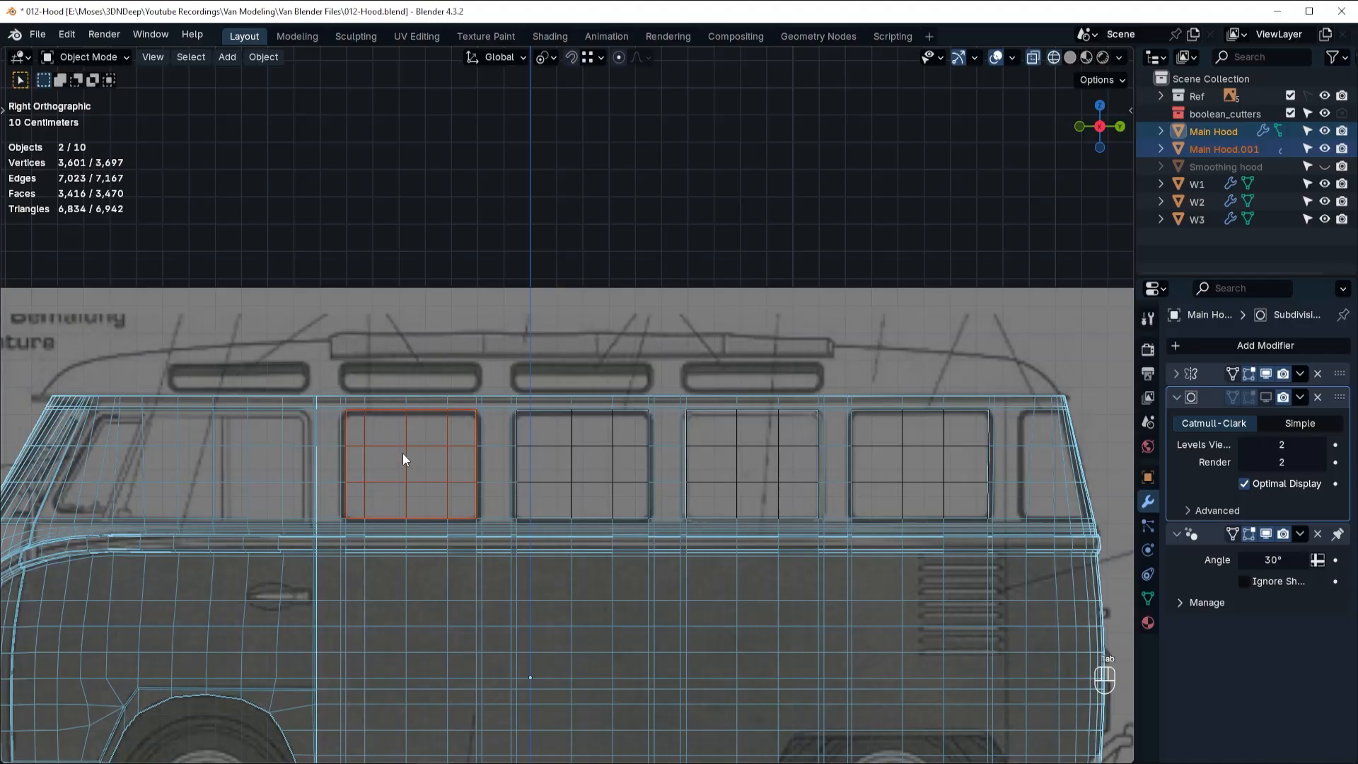
left_click(403, 455)
double_click(1216, 149, "shift")
key("Return")
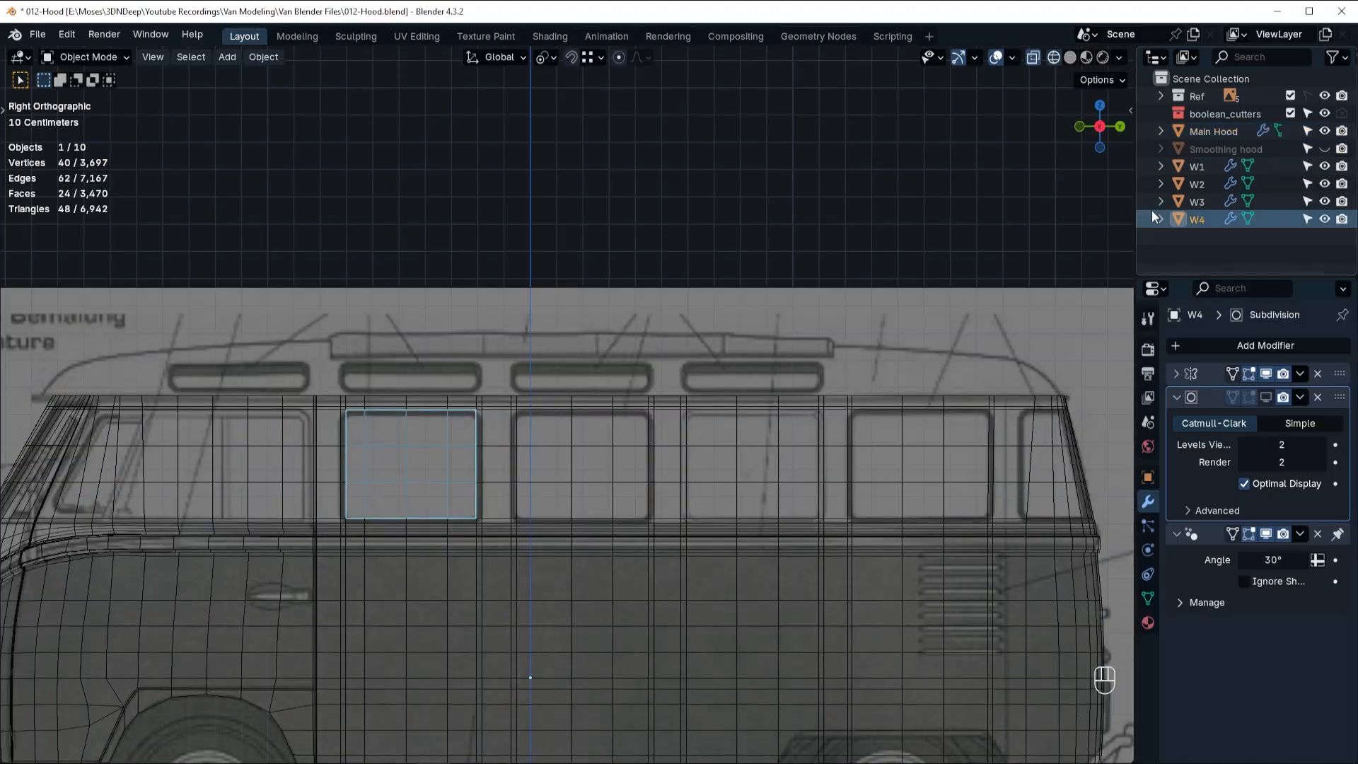
Hide W1 to W4 and, in solid shading, turn on the viewport display of Main Hood's Subdivision modifier.
left_click_drag(1325, 167, 1326, 220)
scroll(525, 488, "down", 1)
middle_click_drag(636, 521, 1249, 408)
key("shift+z")
left_click(687, 532)
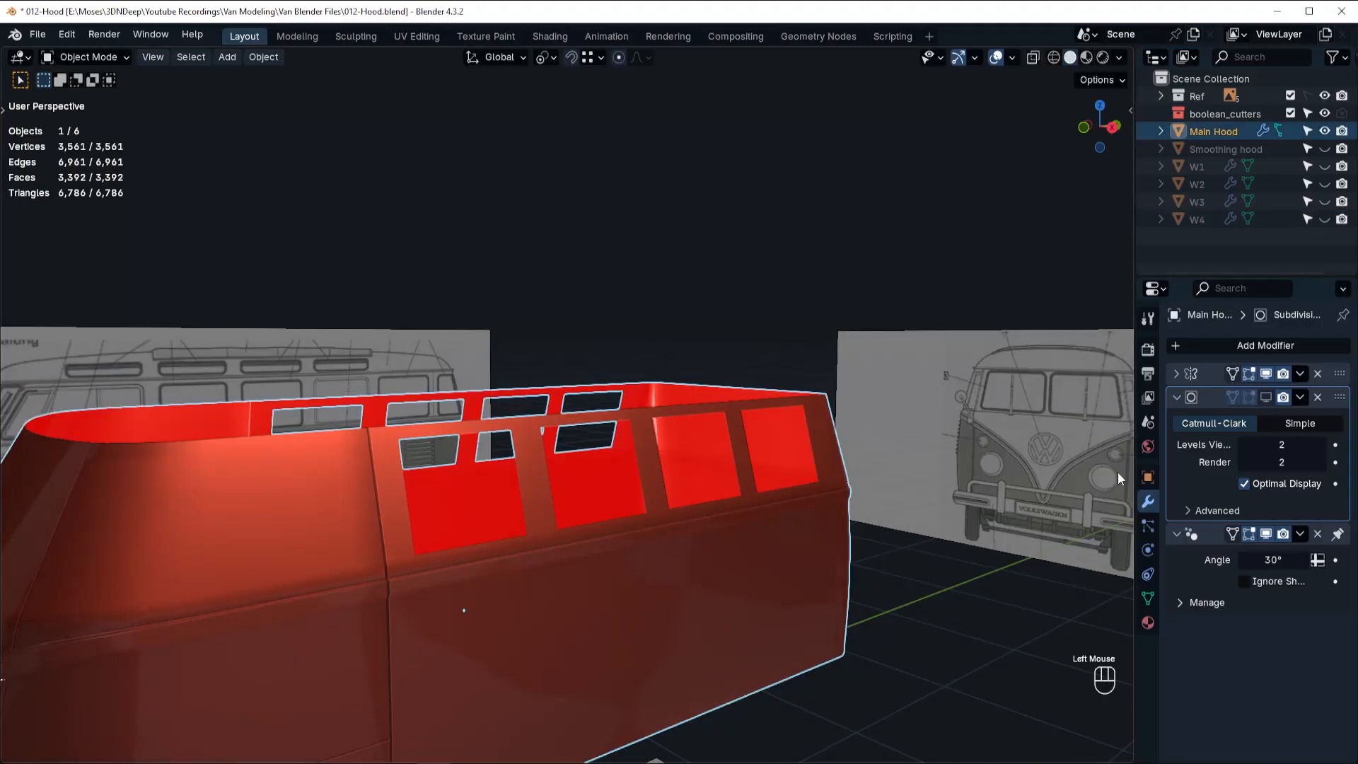
left_click(1267, 396)
scroll(597, 589, "up", 1)
mouse_move(610, 556)
middle_mouse_down()
mouse_move(616, 532)
mouse_move(579, 530)
mouse_move(609, 538)
middle_mouse_up()
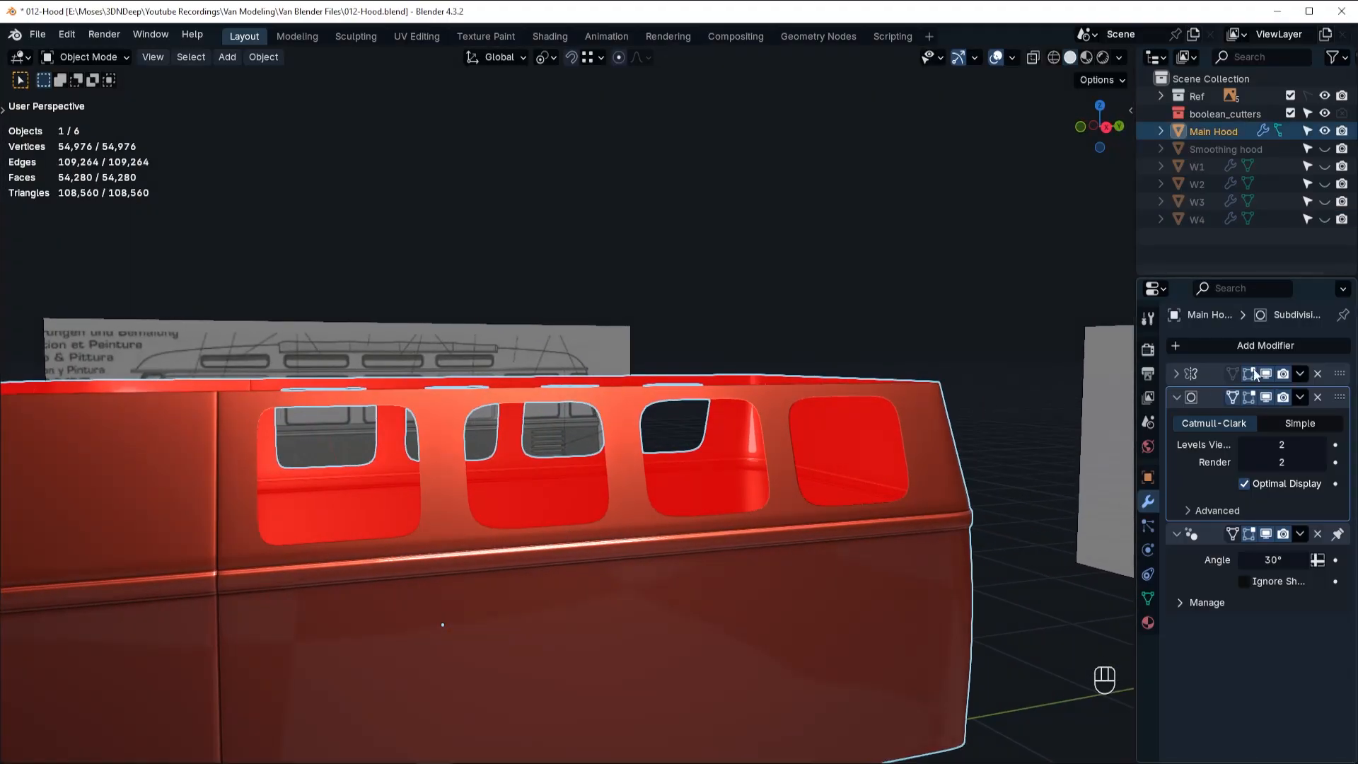
Add a Solidify modifier to Main Hood, adjust its thickness, and enable Even Thickness.
left_click(1259, 345)
left_click(1024, 556)
middle_click_drag(713, 553, 781, 583)
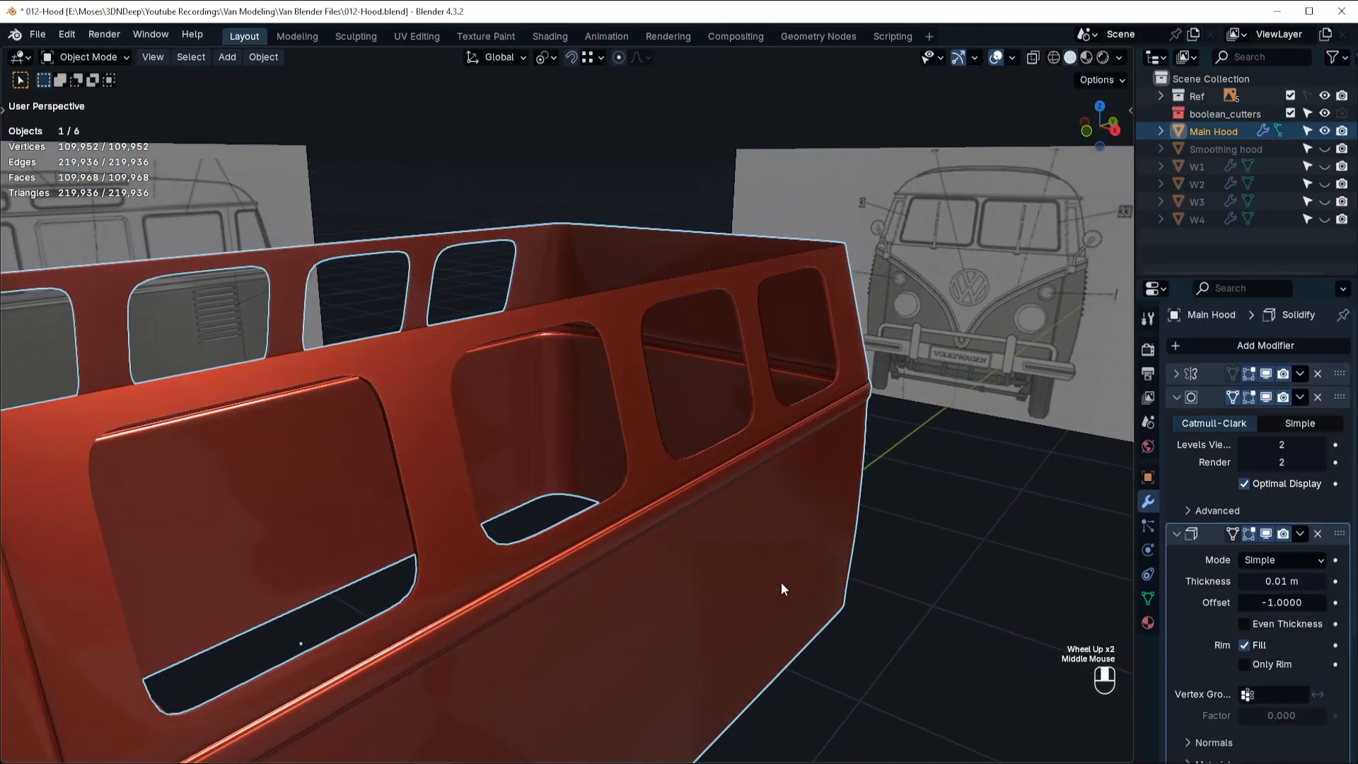
scroll(781, 583, "up", 2)
left_click_drag(1282, 581, 1322, 581, "shift")
left_click(1244, 624)
middle_click_drag(623, 474, 703, 468)
scroll(640, 484, "down", 3)
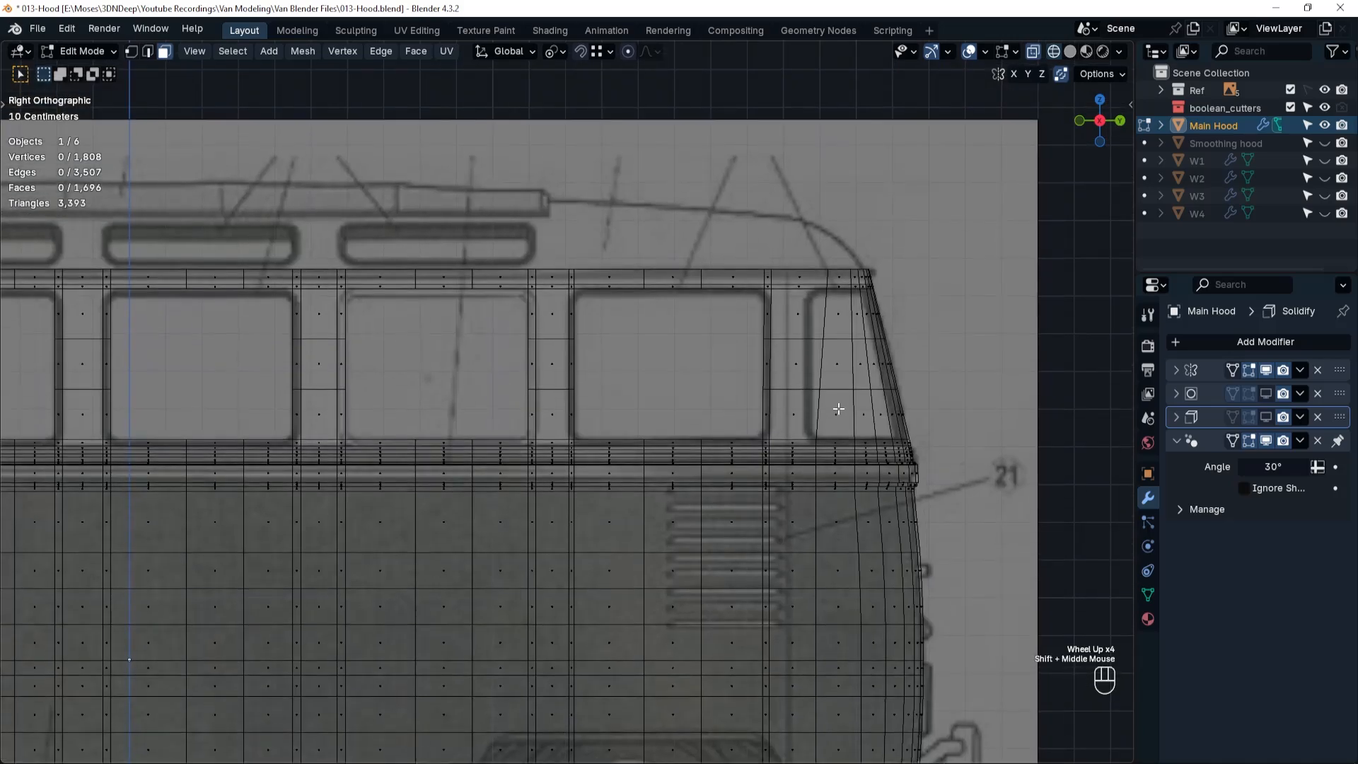
Straighten the slanted vertical edge loop near the rear corner by scaling it to 0 on Y, and slide it to the corner window's front border.
key("2")
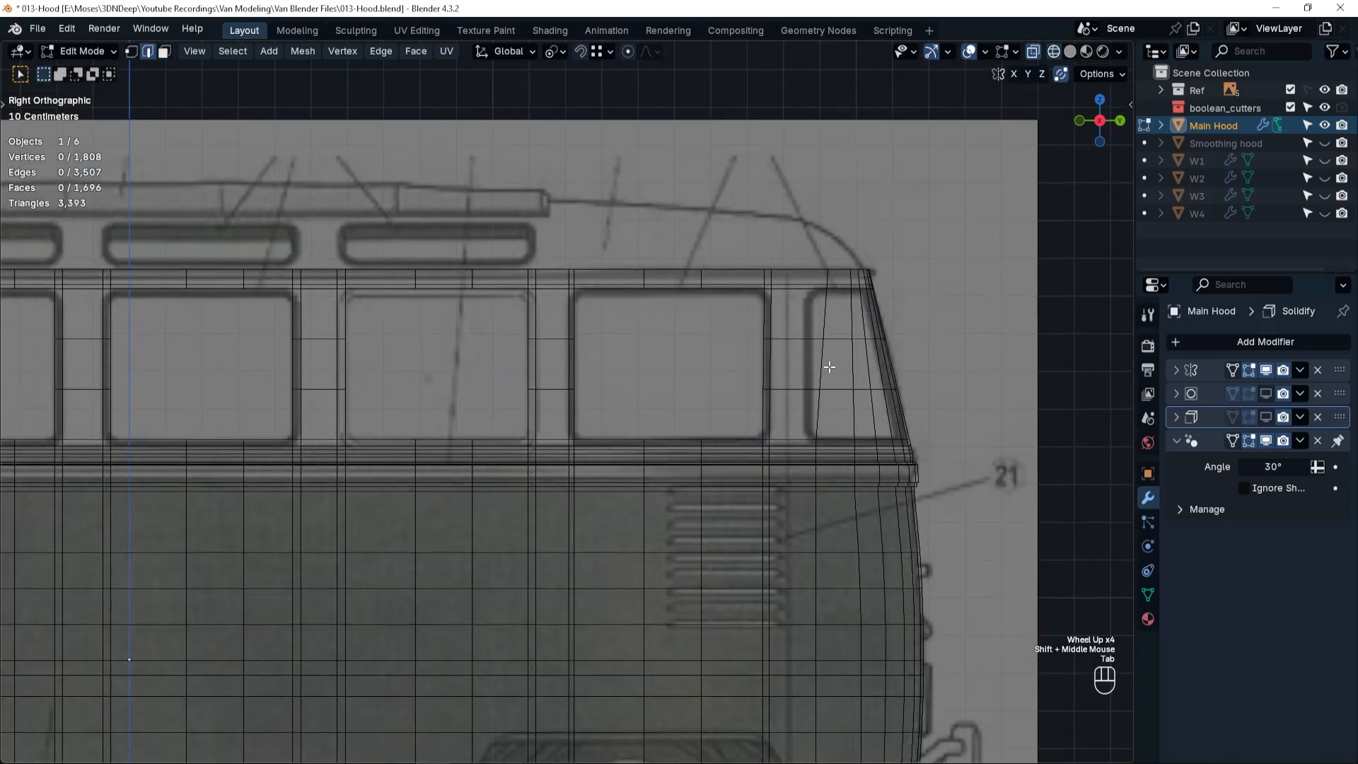
left_click(823, 361, "alt")
key("s")
key("y")
key("KP_0")
key("Return")
key("ctrl+r")
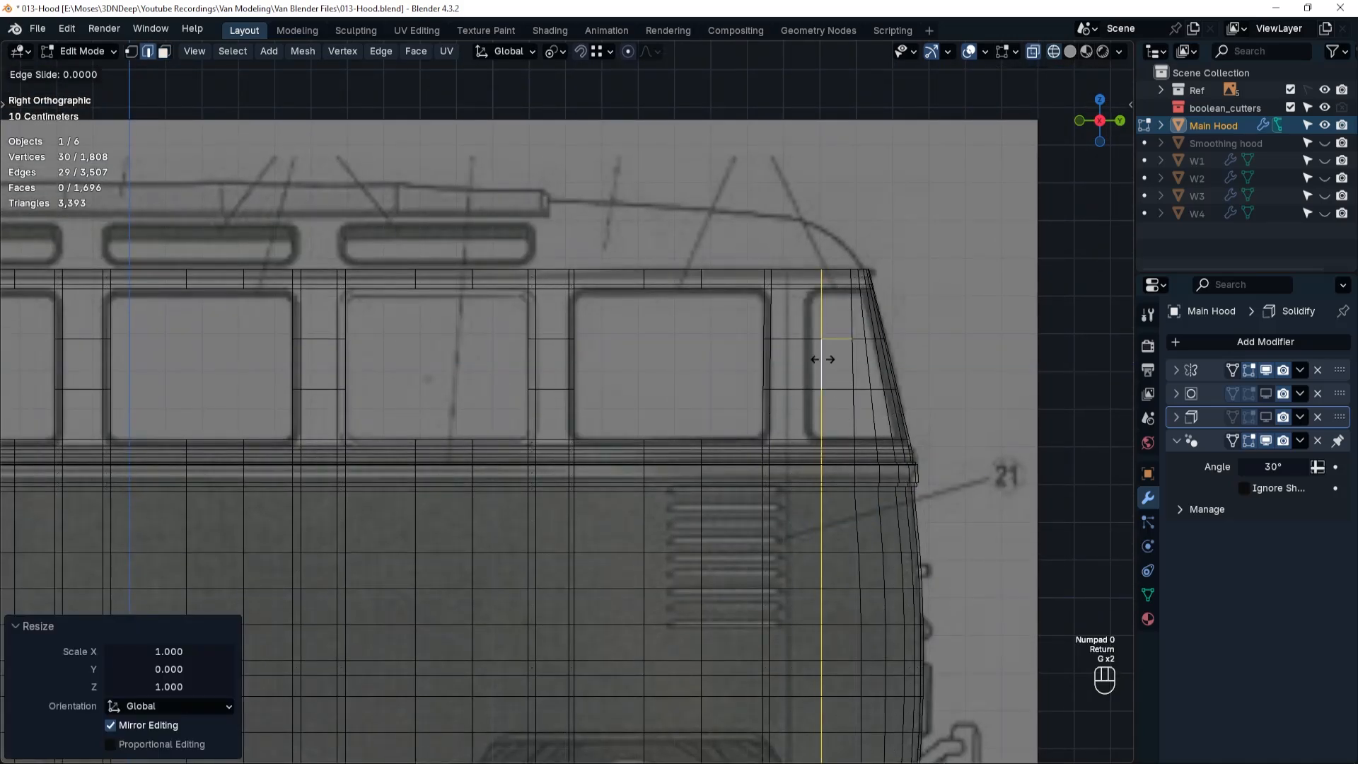
left_click_drag(818, 358, 814, 357)
Add another vertical loop cut beside the rear corner window's front border and flatten it by scaling to 0 on Y.
key("ctrl+r")
key("s")
key("y")
key("KP_0")
key("Return")
Select the faces of the rear corner window and separate them from Main Hood into a new object.
key("3")
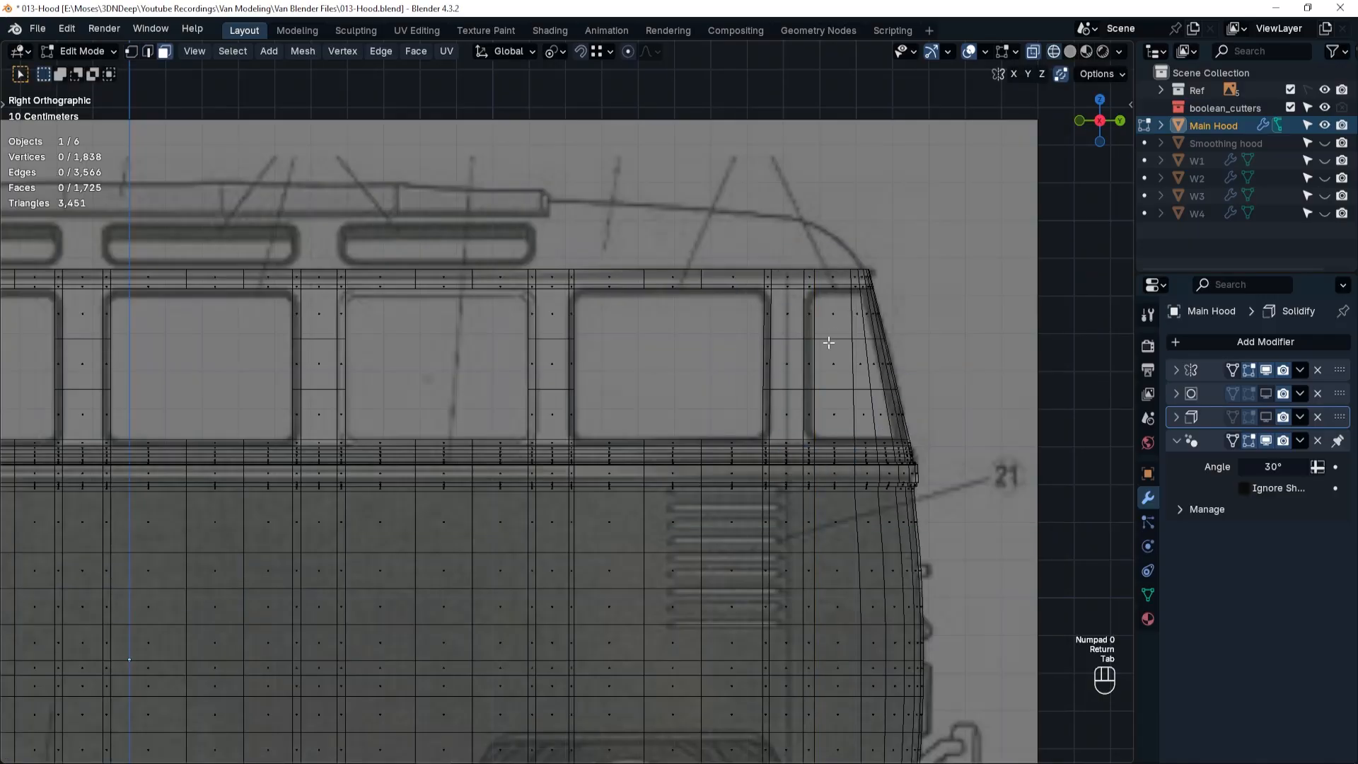
left_click_drag(829, 306, 917, 427)
middle_click_drag(927, 434, 777, 488)
key("shift+z")
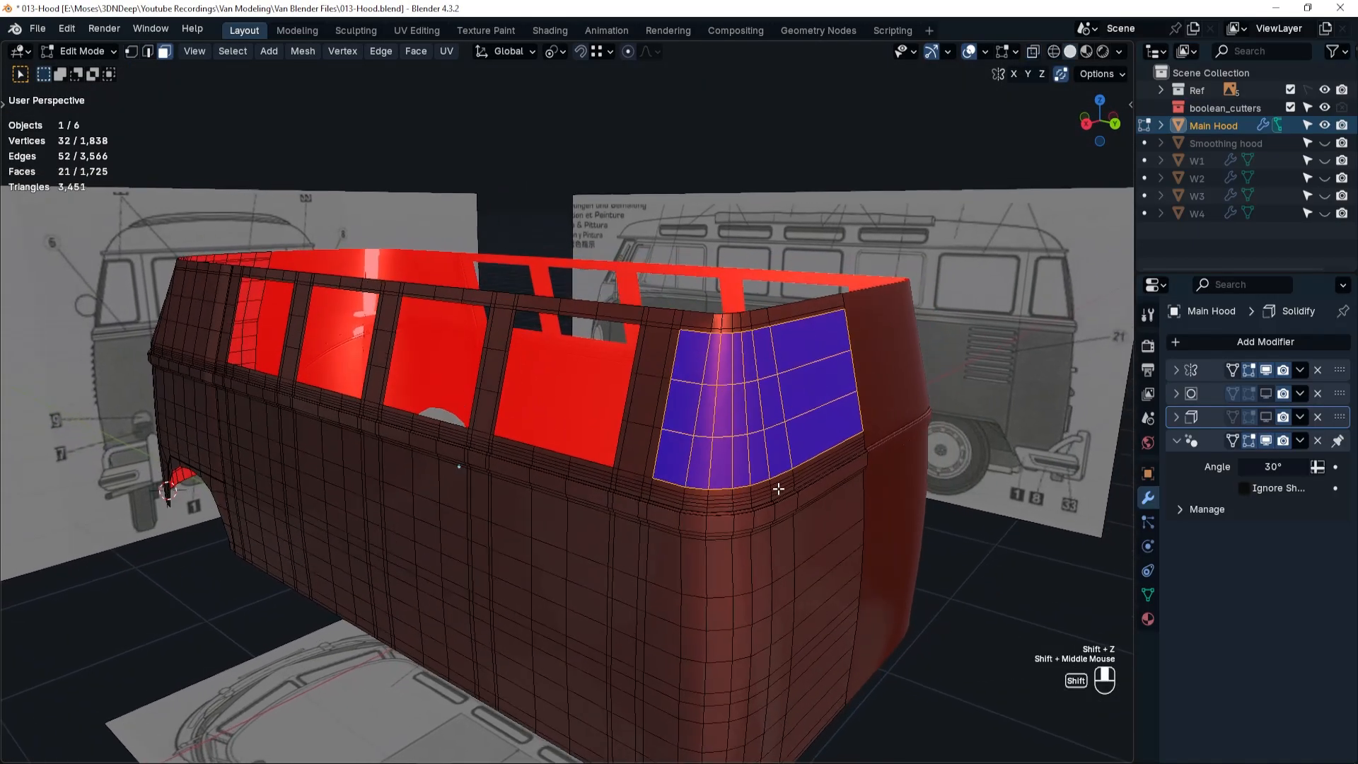
key("p")
left_click(777, 488)
key("ctrl+Tab")
left_click(782, 389)
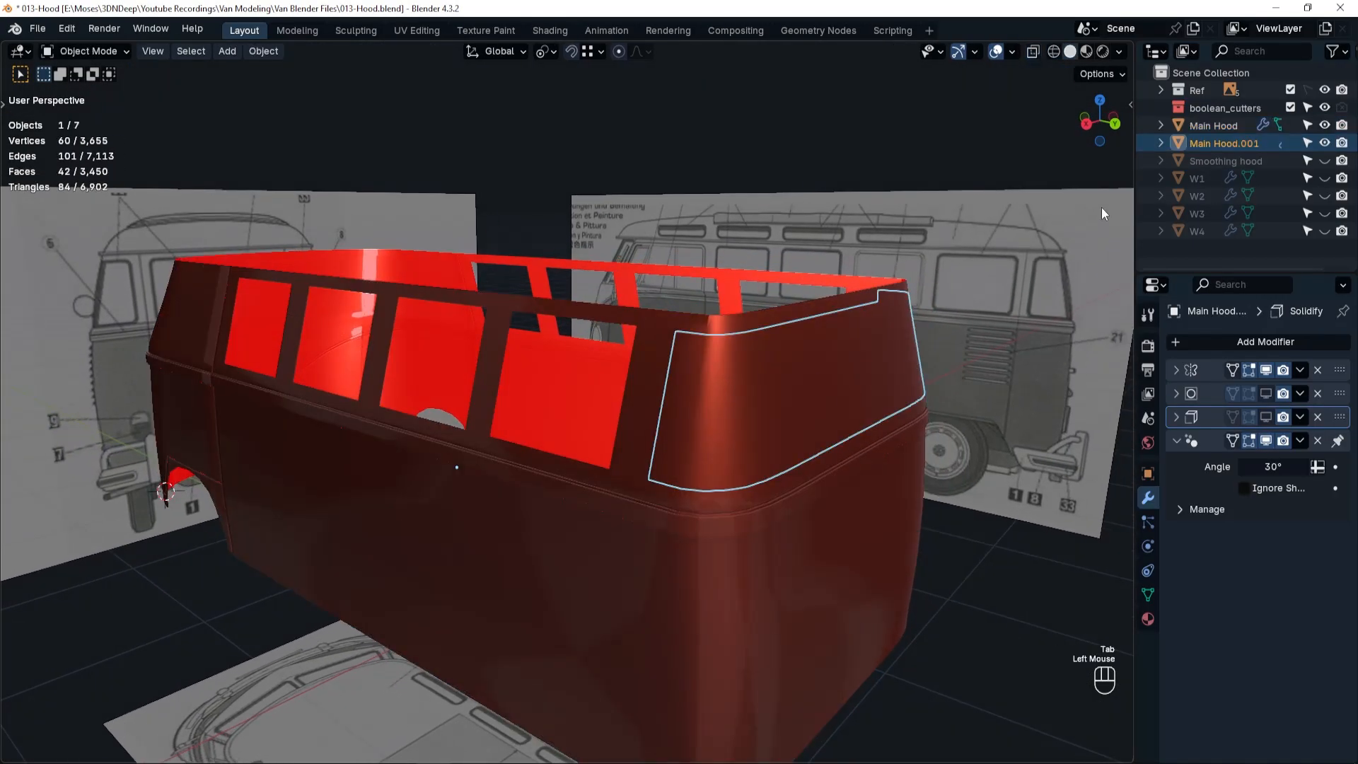
Rename the separated rear corner window object to WB and hide it in the viewport.
left_click(1231, 144)
key("Return")
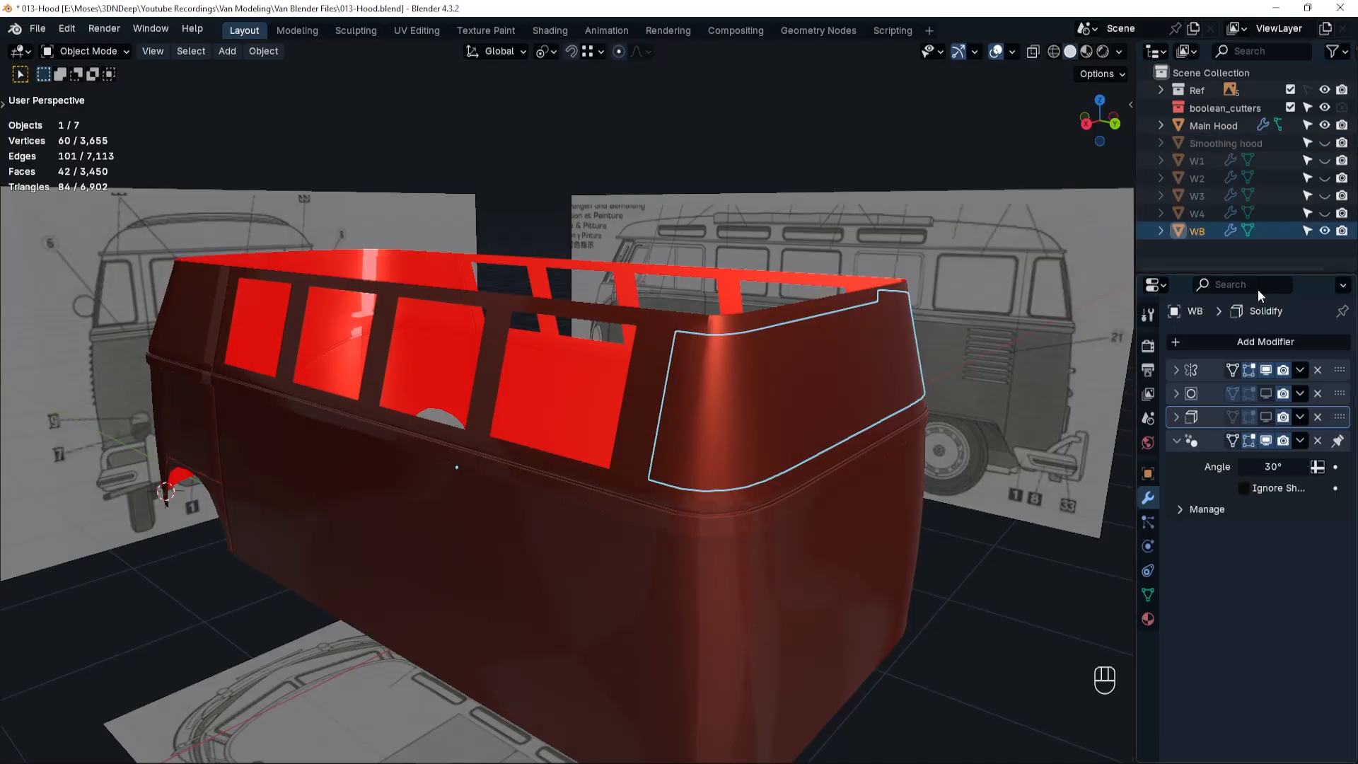
left_click(1325, 231)
Show the Subdivision and Solidify modifiers on Main Hood and inspect the window openings around the rear corner.
left_click(897, 460)
left_click(1266, 415)
left_click(1266, 395)
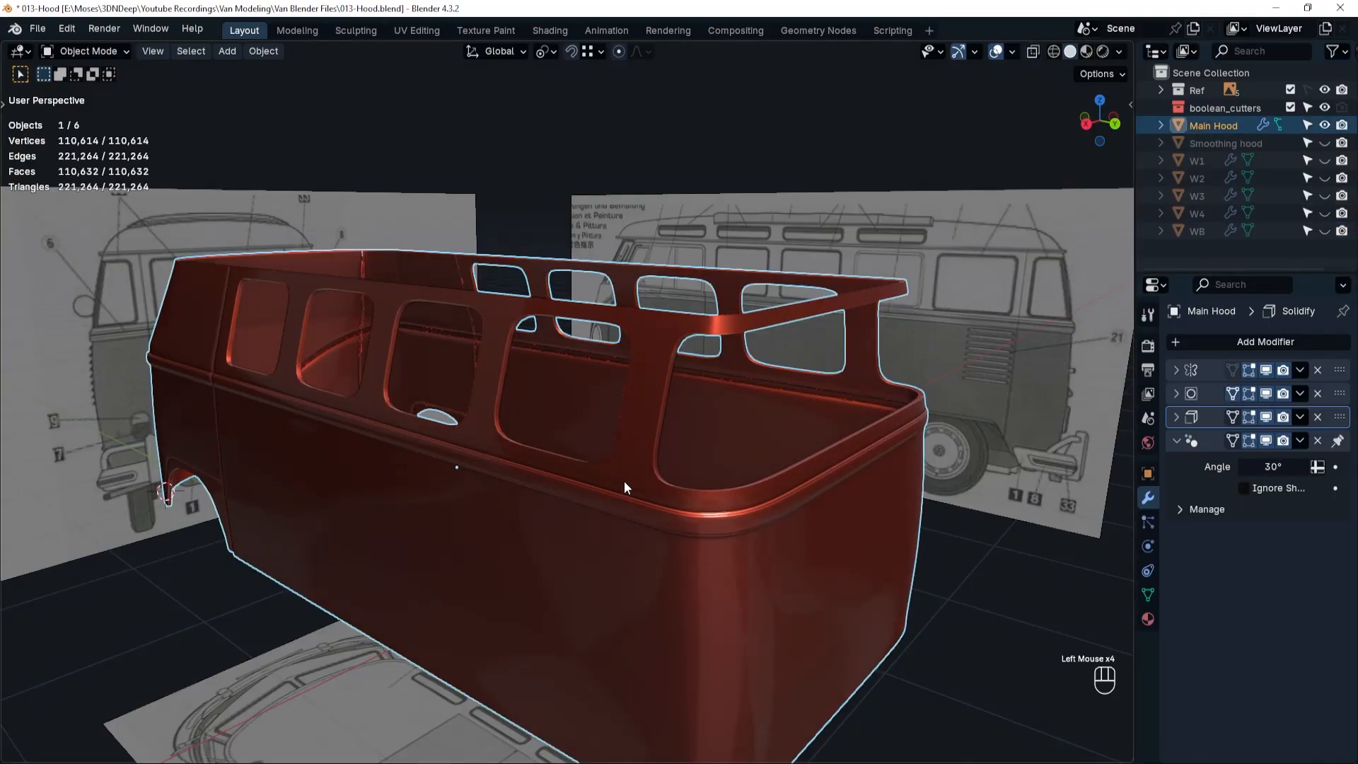
middle_click_drag(628, 486, 689, 483)
middle_click_drag(860, 541, 818, 508, "shift")
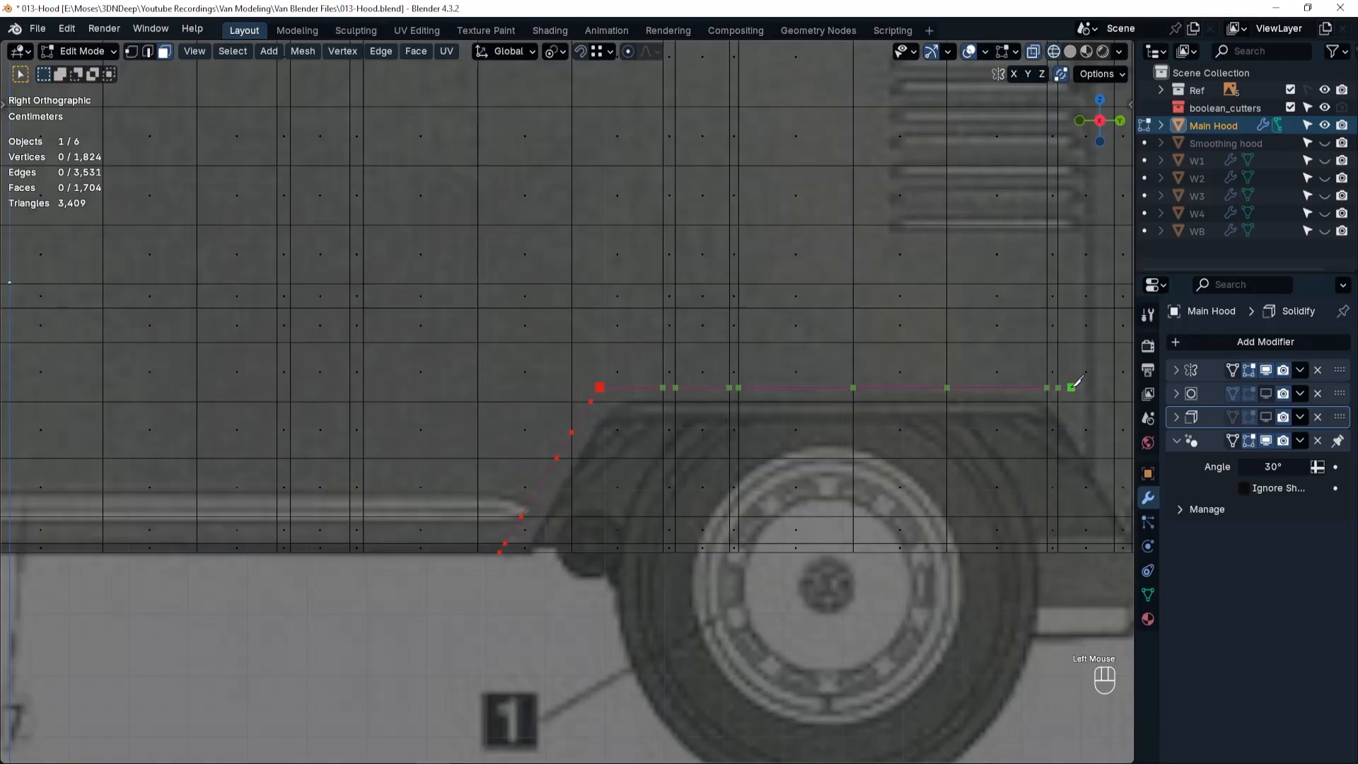
Trace the trapezoidal rear wheel arch outline into Main Hood's side with the Knife tool, following the blueprint.
middle_click_drag(1071, 386, 642, 387, "shift")
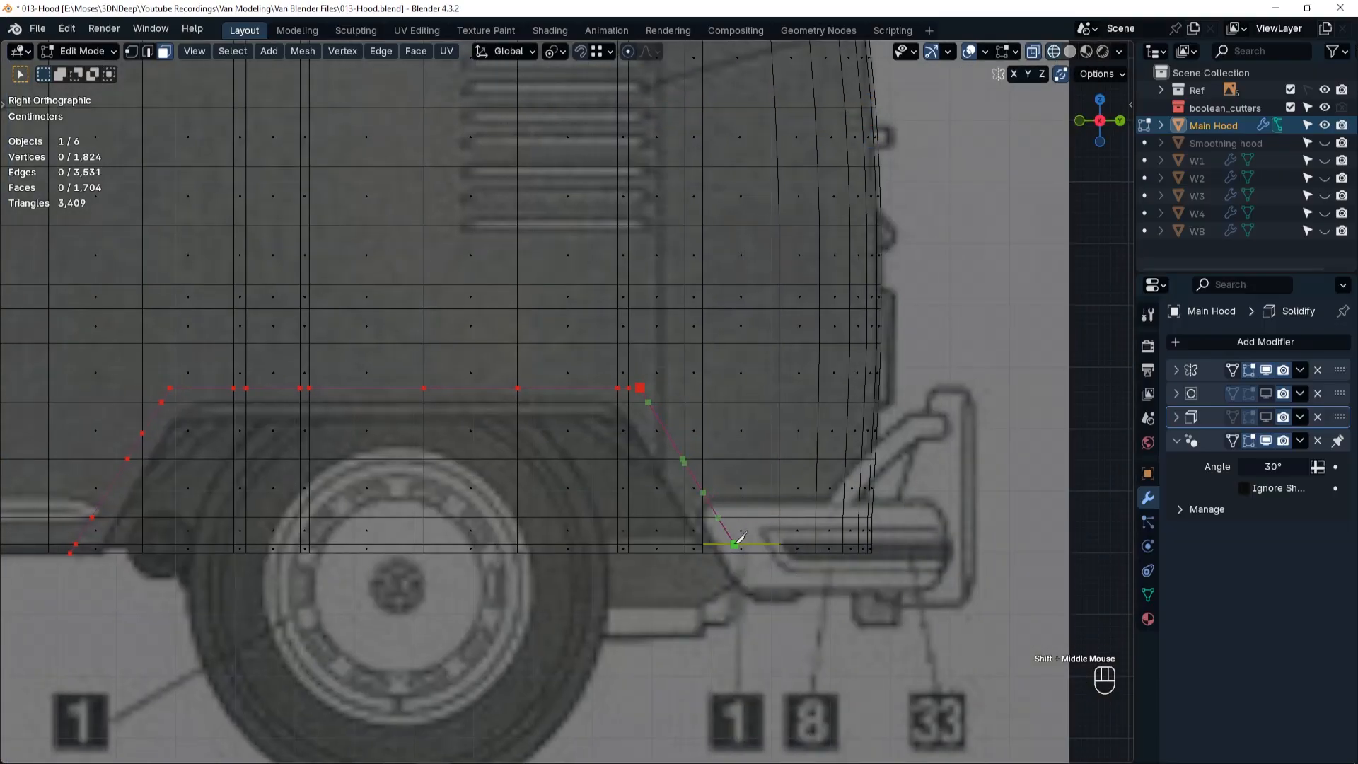
middle_click_drag(735, 553, 902, 598, "shift")
key("Tab")
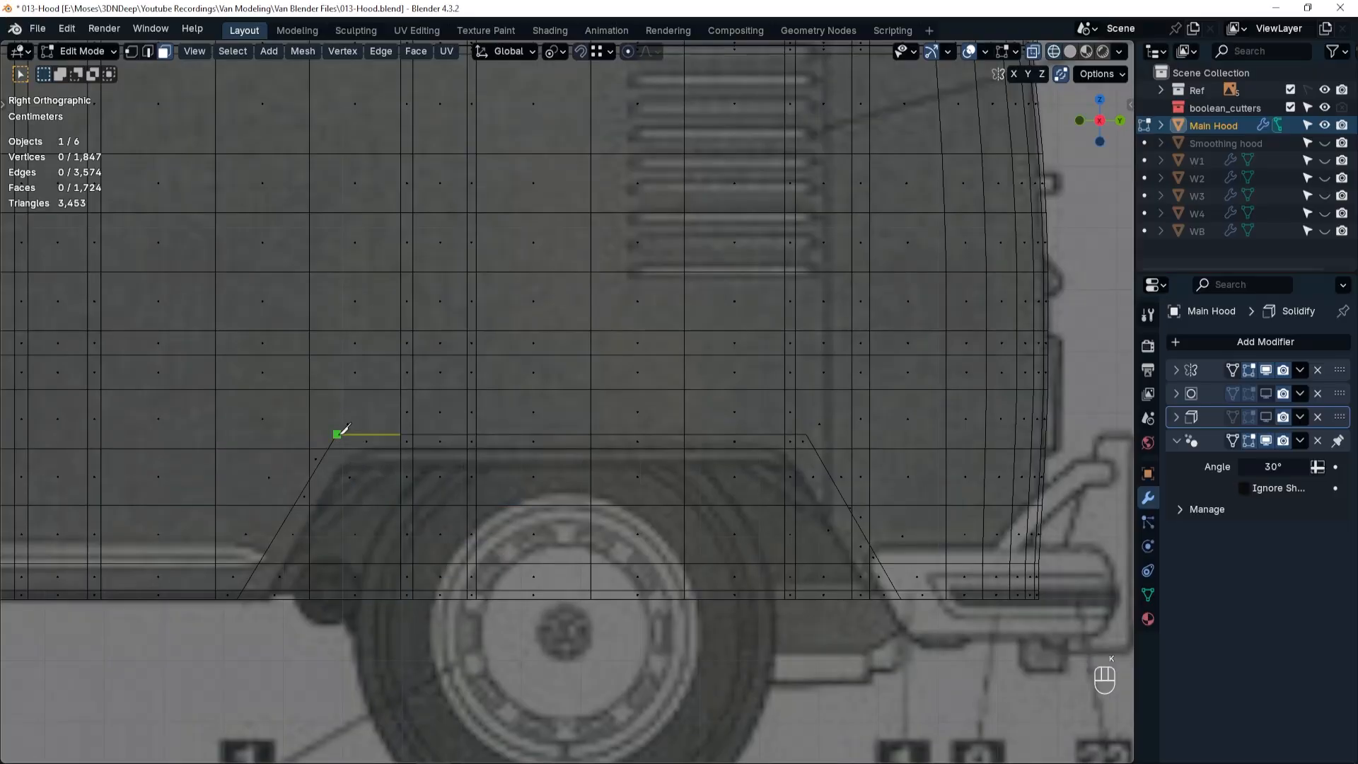
Knife-cut an edge joining the wheel arch's upper front corner to the nearest grid vertex above it.
left_click(339, 433)
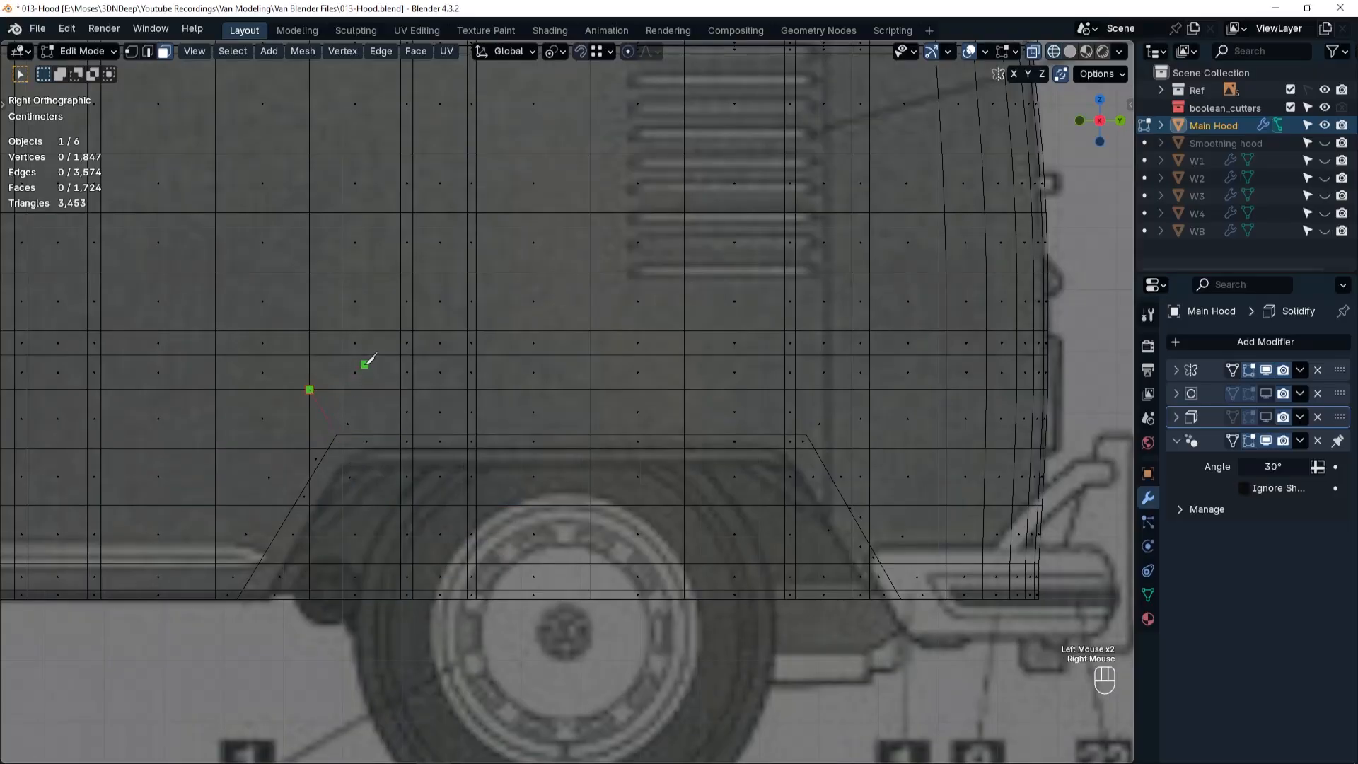
key("space")
key("k")
double_click(811, 432)
key("space")
Select all faces inside the rear wheel arch outline and merge them into one with Limited Dissolve.
key("Tab")
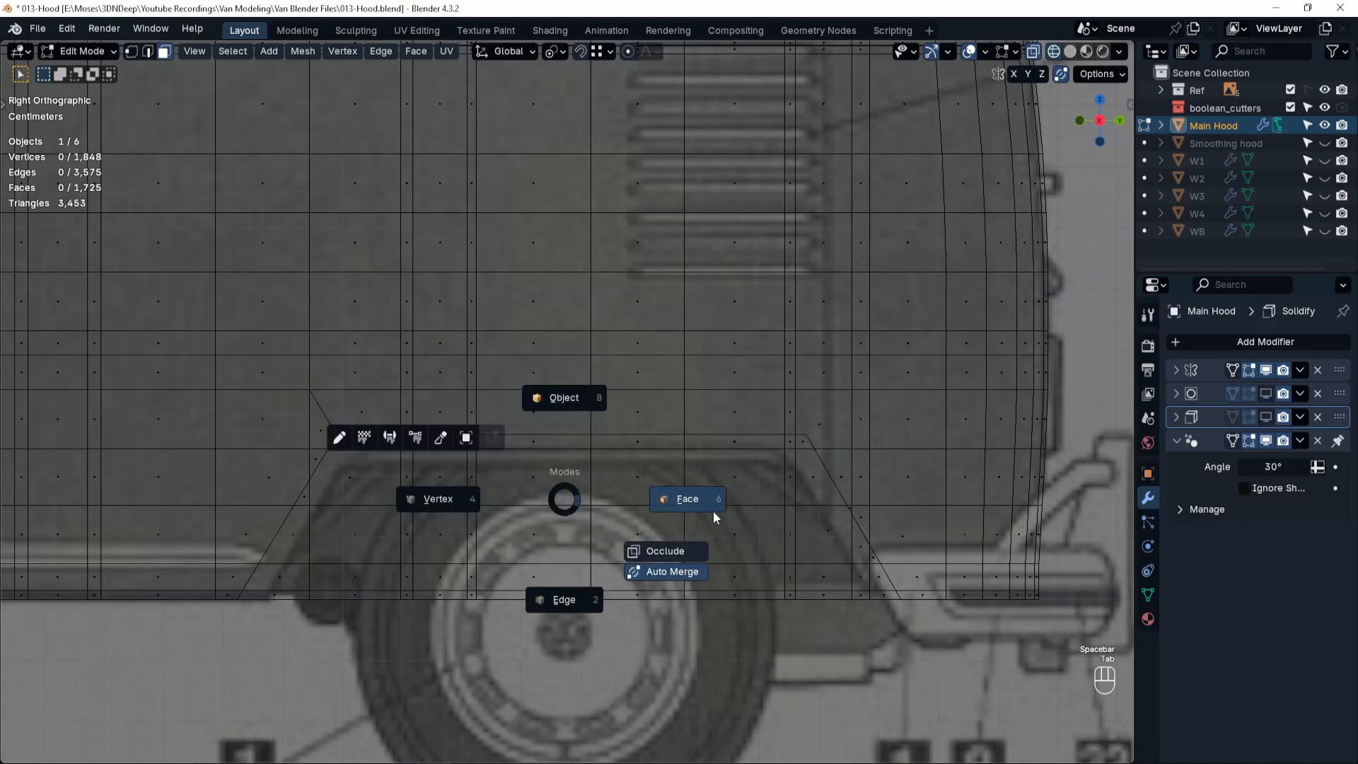
left_click(712, 515)
key("w")
key("w")
key("w")
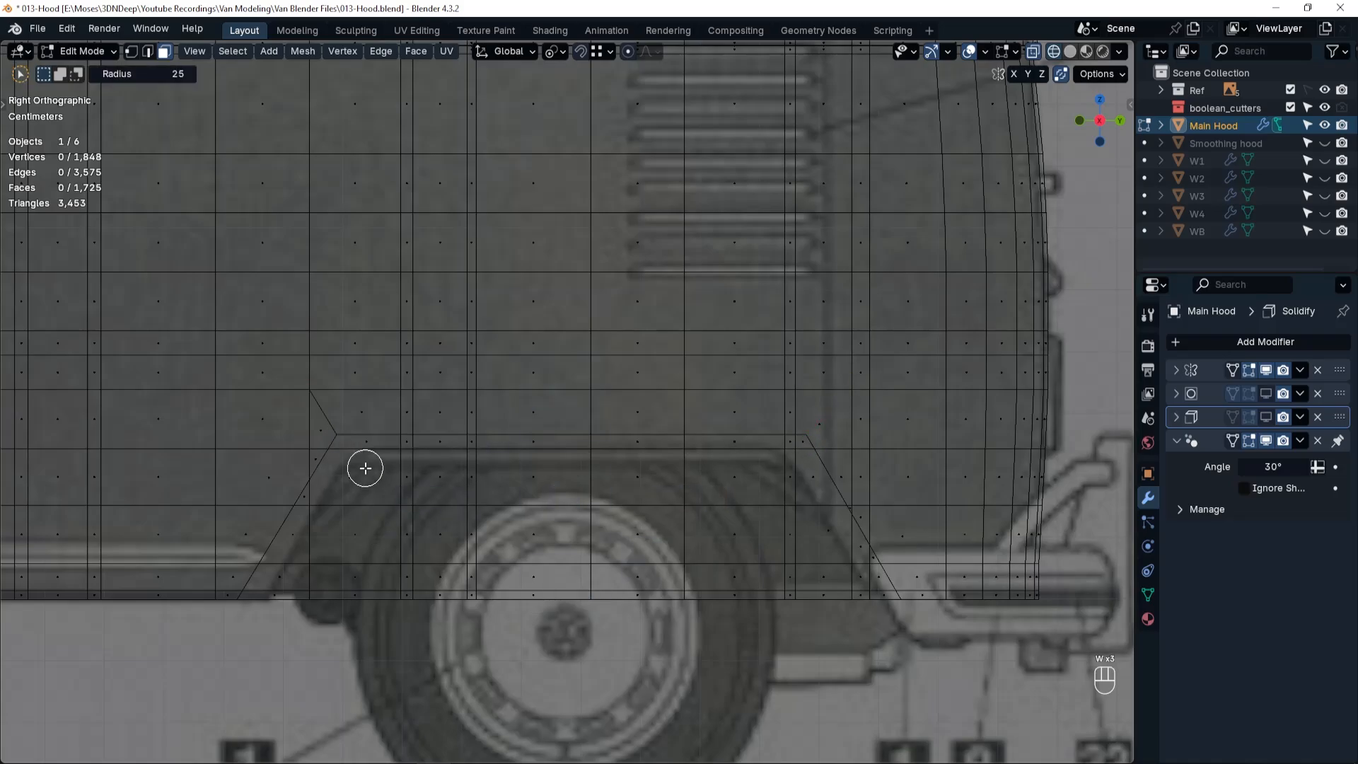
mouse_move(363, 467)
left_mouse_down()
mouse_move(306, 518)
mouse_move(317, 510)
mouse_move(283, 580)
mouse_move(873, 594)
mouse_move(791, 472)
mouse_move(794, 449)
mouse_move(819, 523)
mouse_move(861, 571)
mouse_move(799, 571)
mouse_move(741, 473)
mouse_move(380, 501)
mouse_move(681, 549)
mouse_move(782, 467)
mouse_move(673, 452)
mouse_move(412, 456)
left_mouse_up()
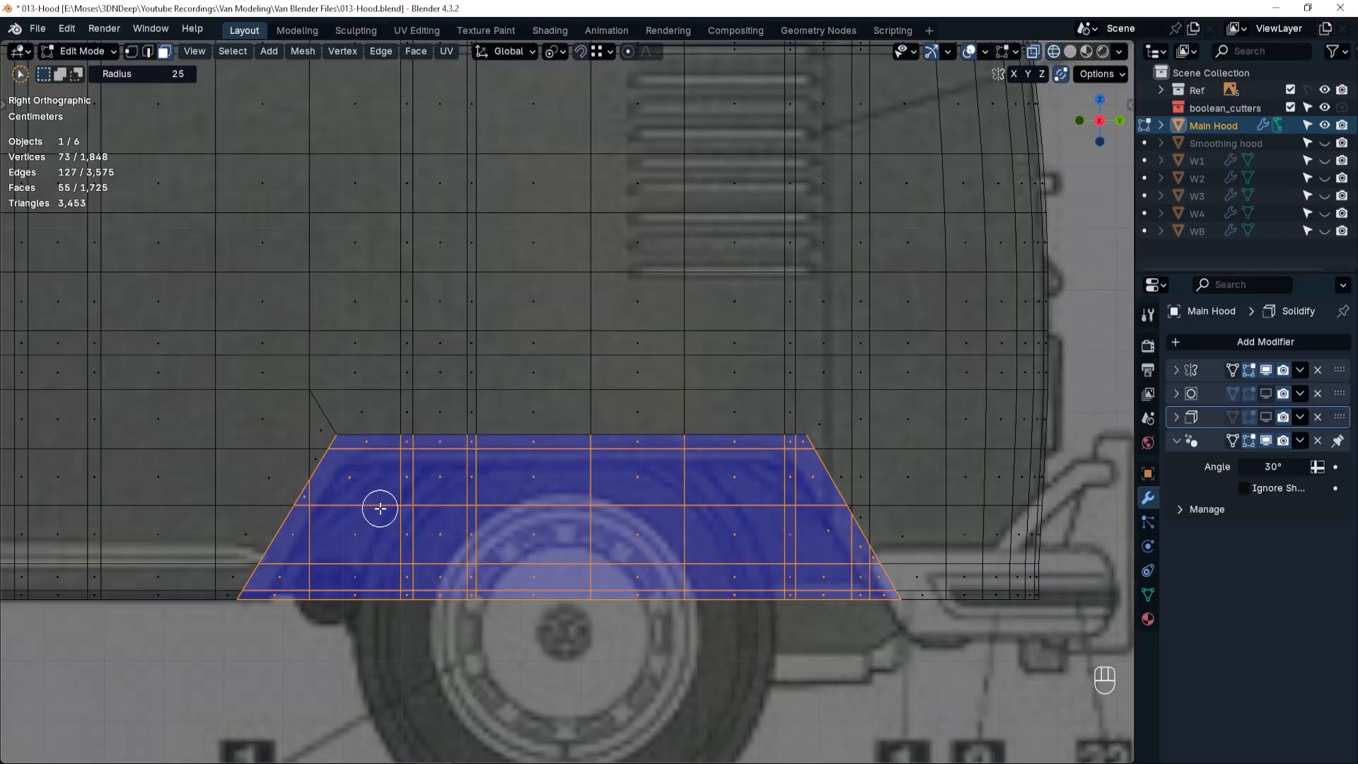
key("Escape")
key("x")
left_click(686, 604)
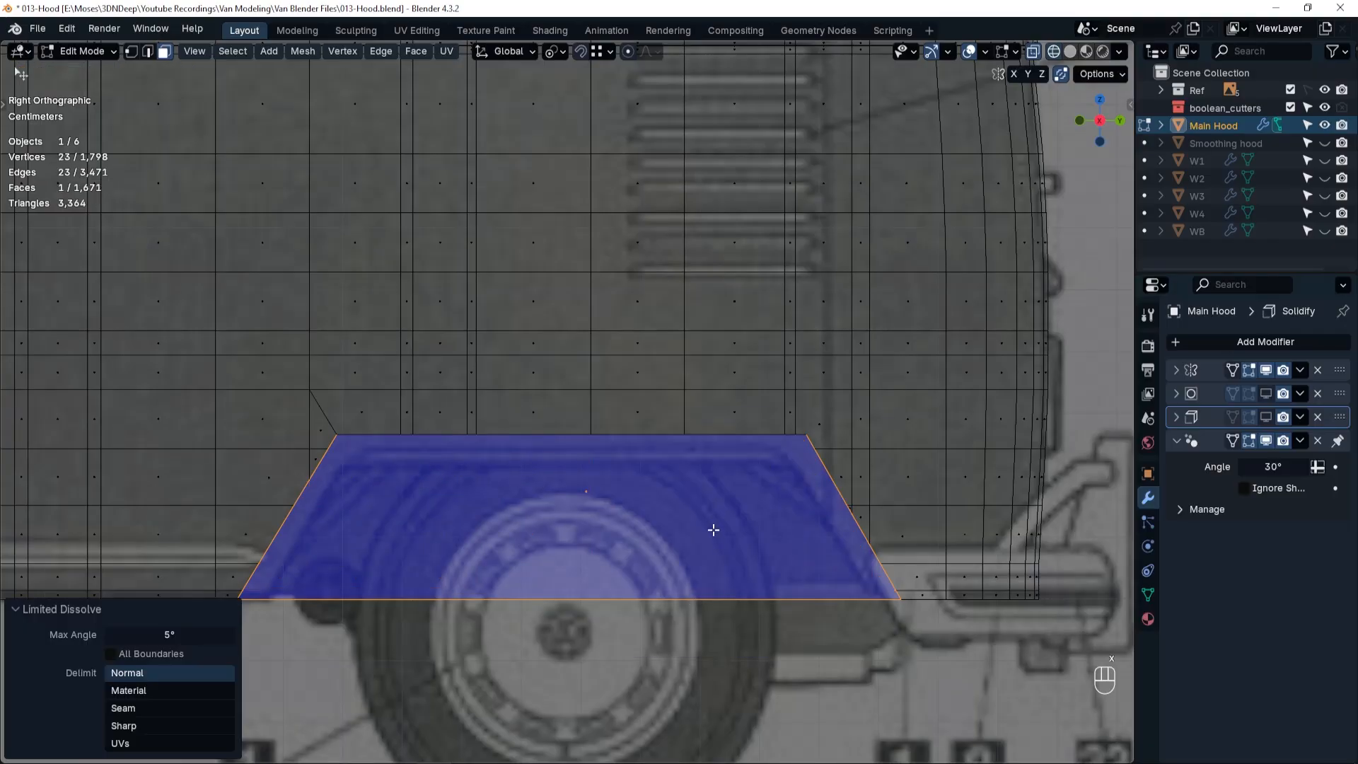
Inset the merged wheel arch face by 0.01259 m with Boundary off, and delete the inner face.
left_click(648, 517)
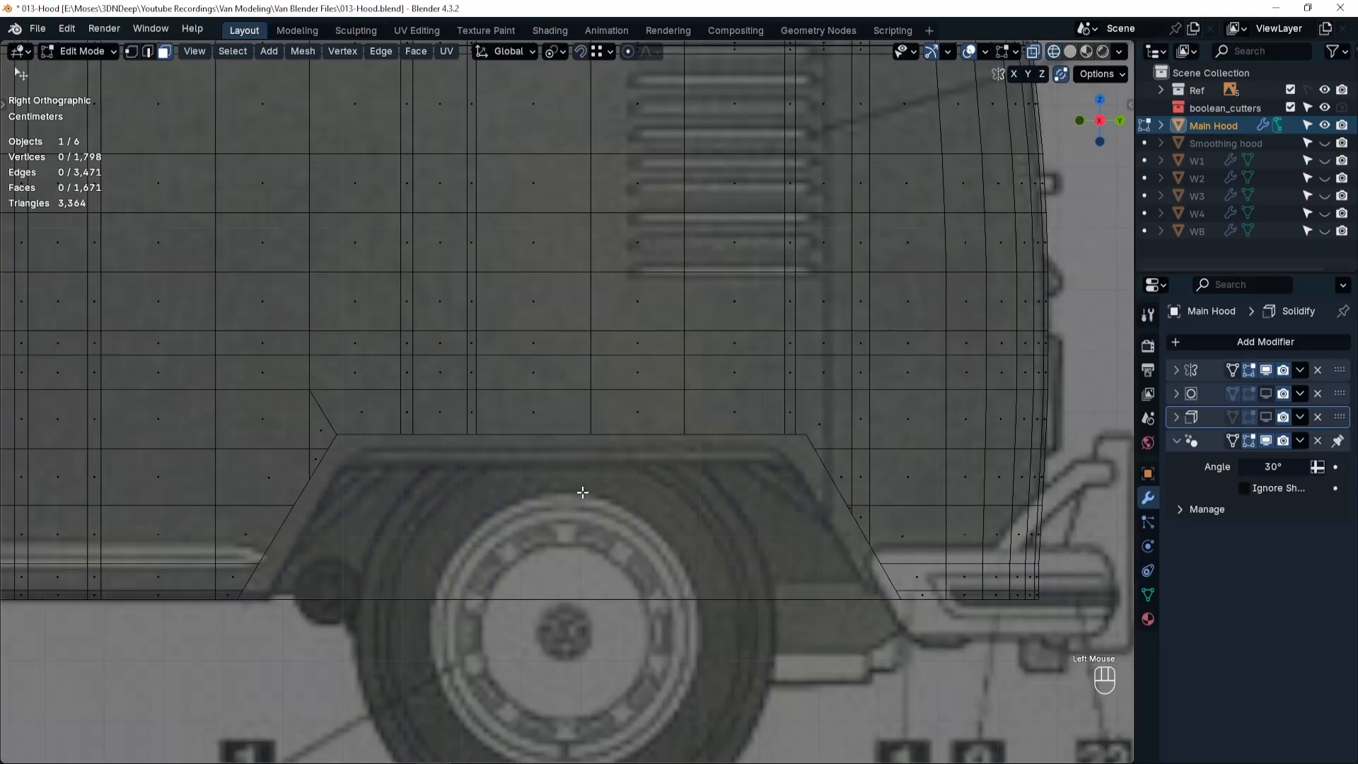
left_click(583, 492)
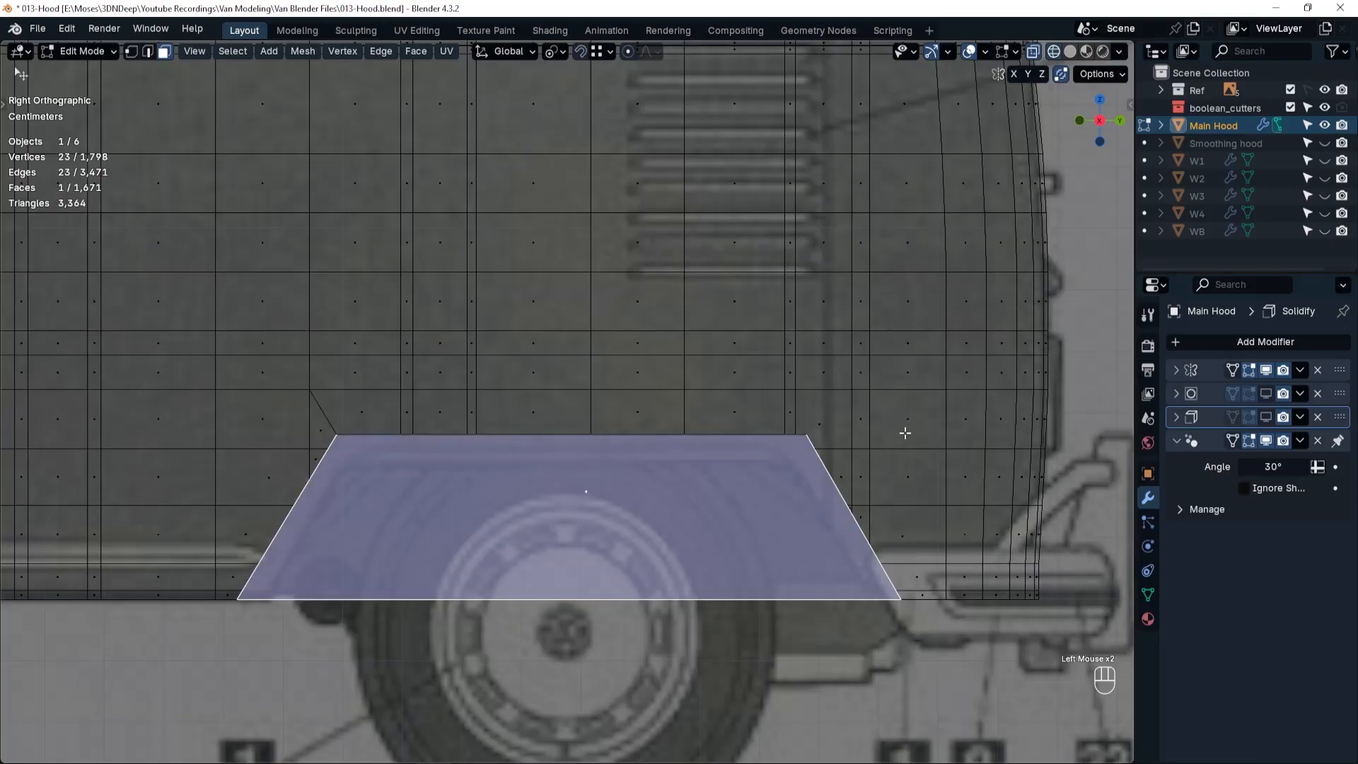
key("i")
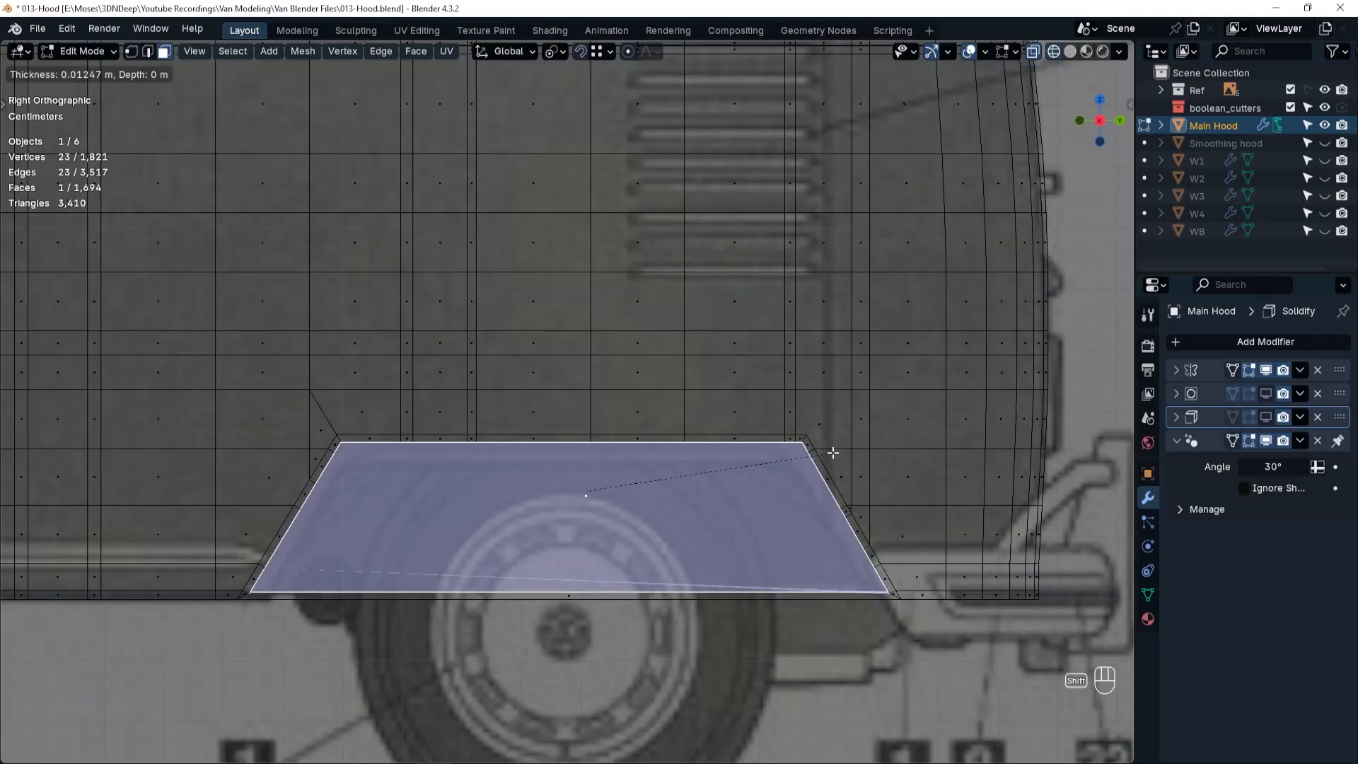
left_click(834, 453, "shift")
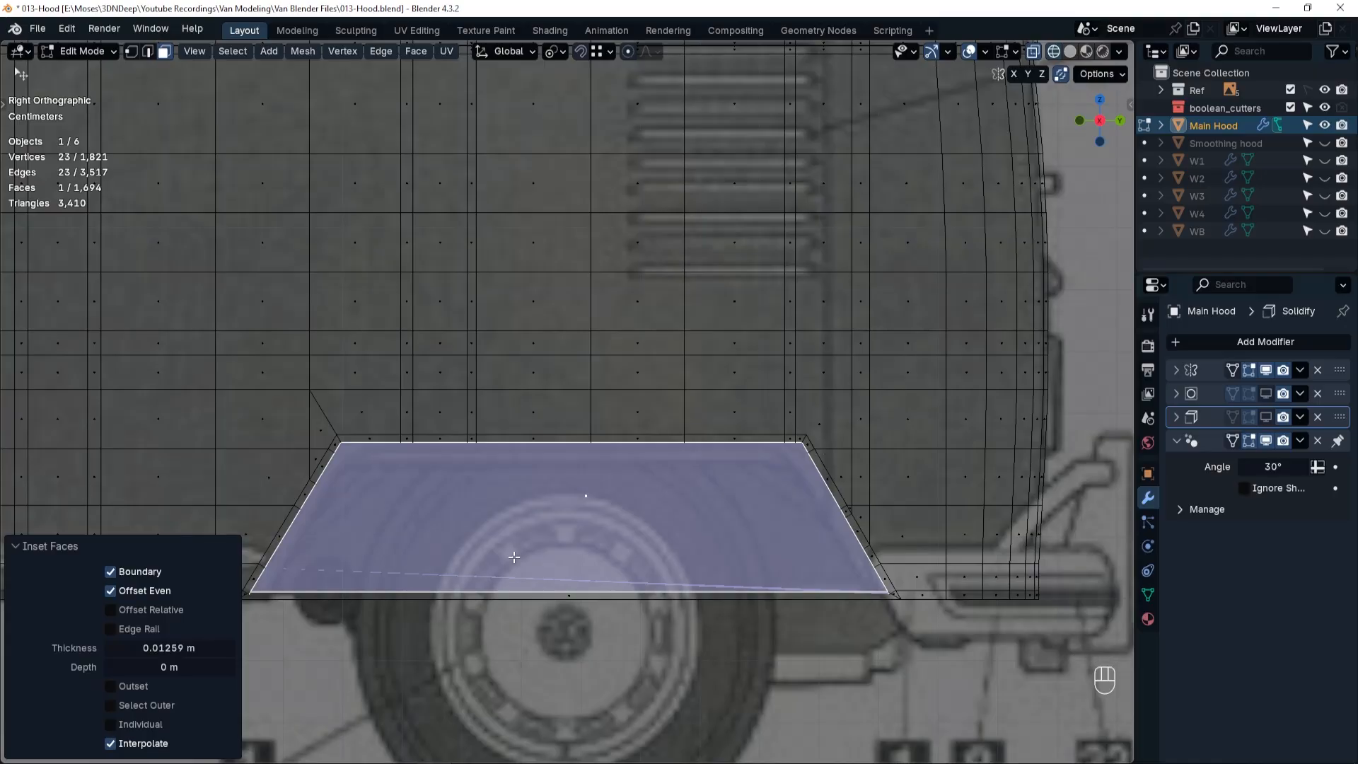
left_click(111, 573)
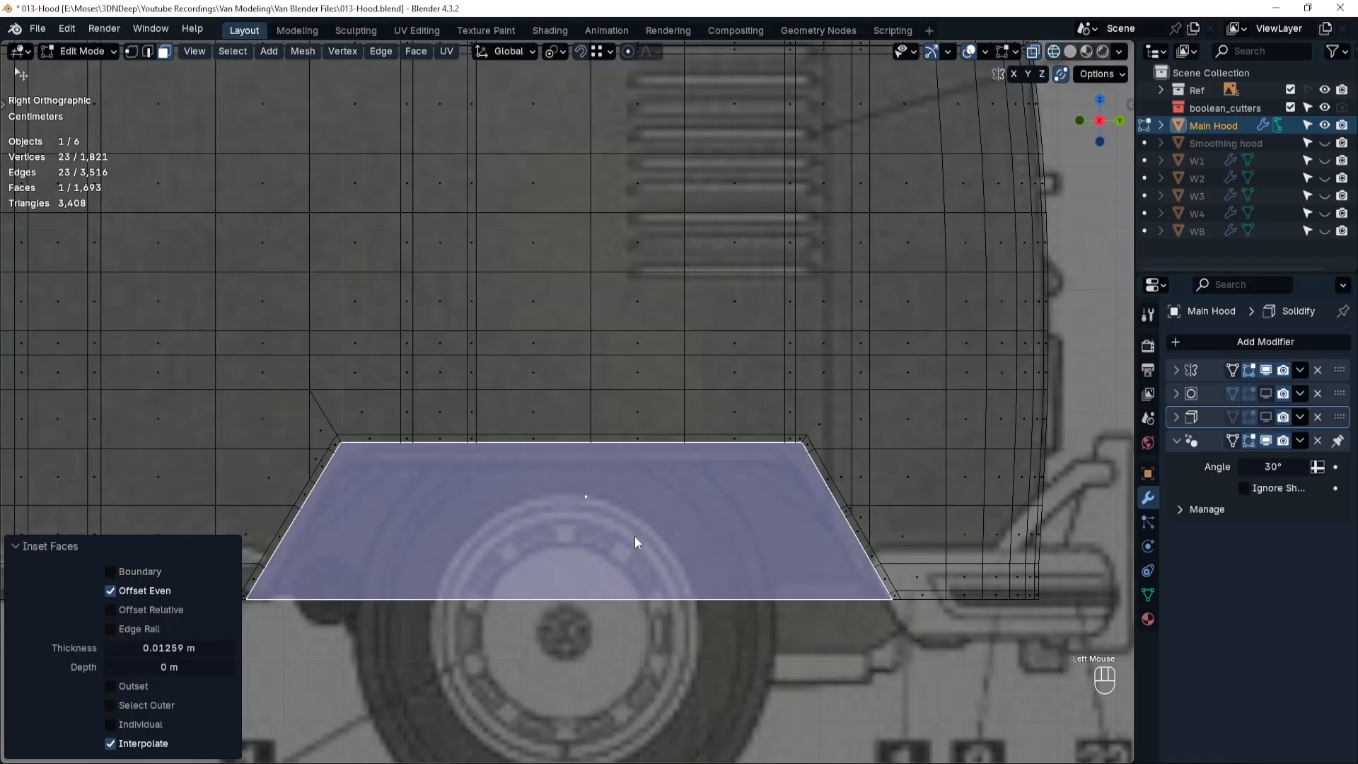
key("x")
left_click(571, 417)
Slide the surplus vertices beside the arch's upper front corner onto the border's corner vertices to merge them.
scroll(324, 483, "up", 1)
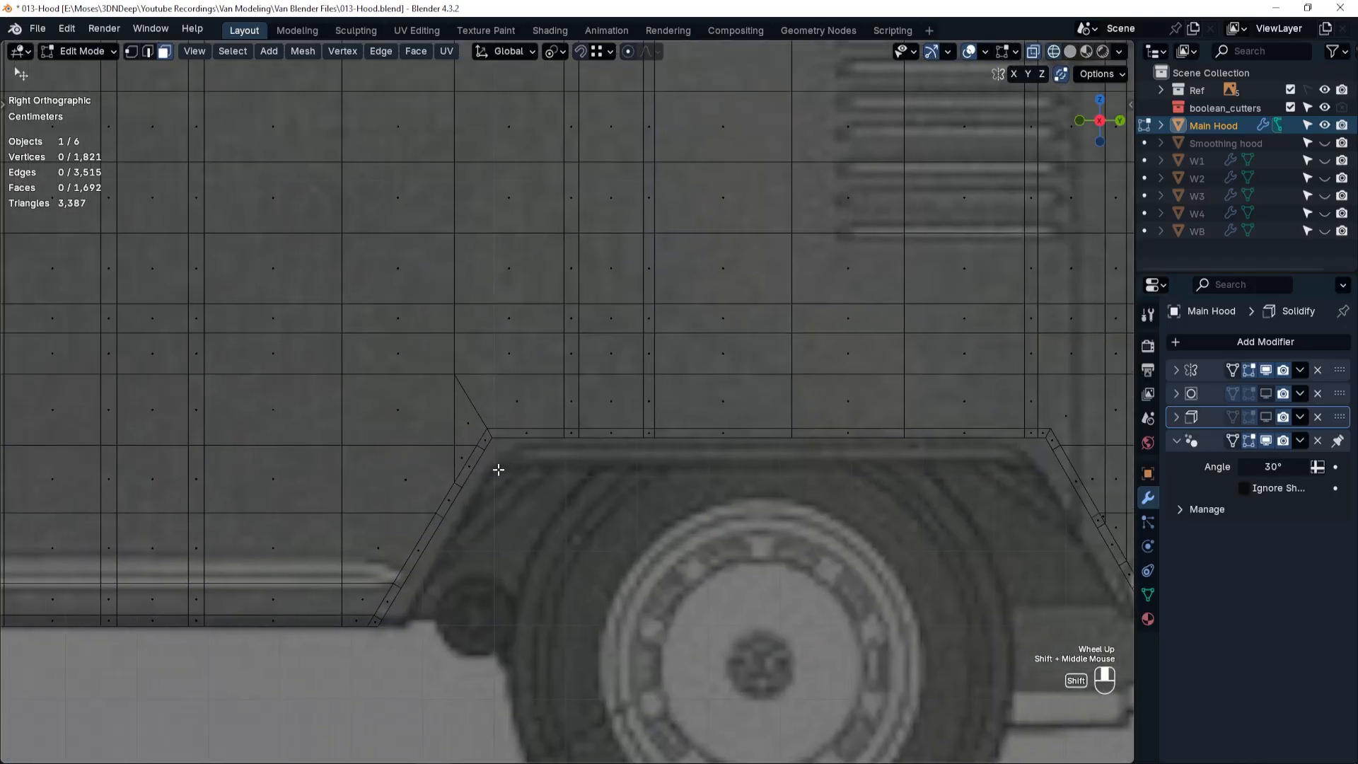
key("ctrl+Tab")
left_click(392, 481)
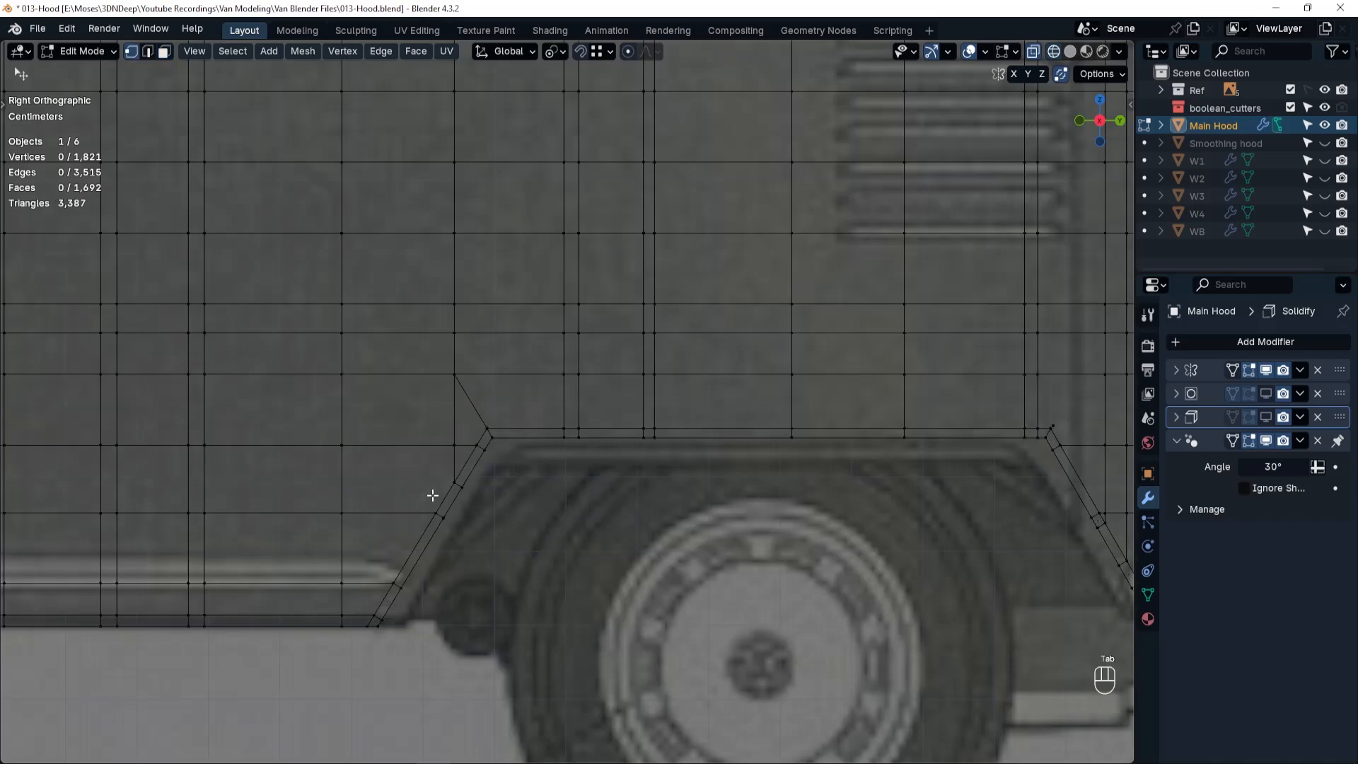
left_click(454, 446)
key("g")
key("g")
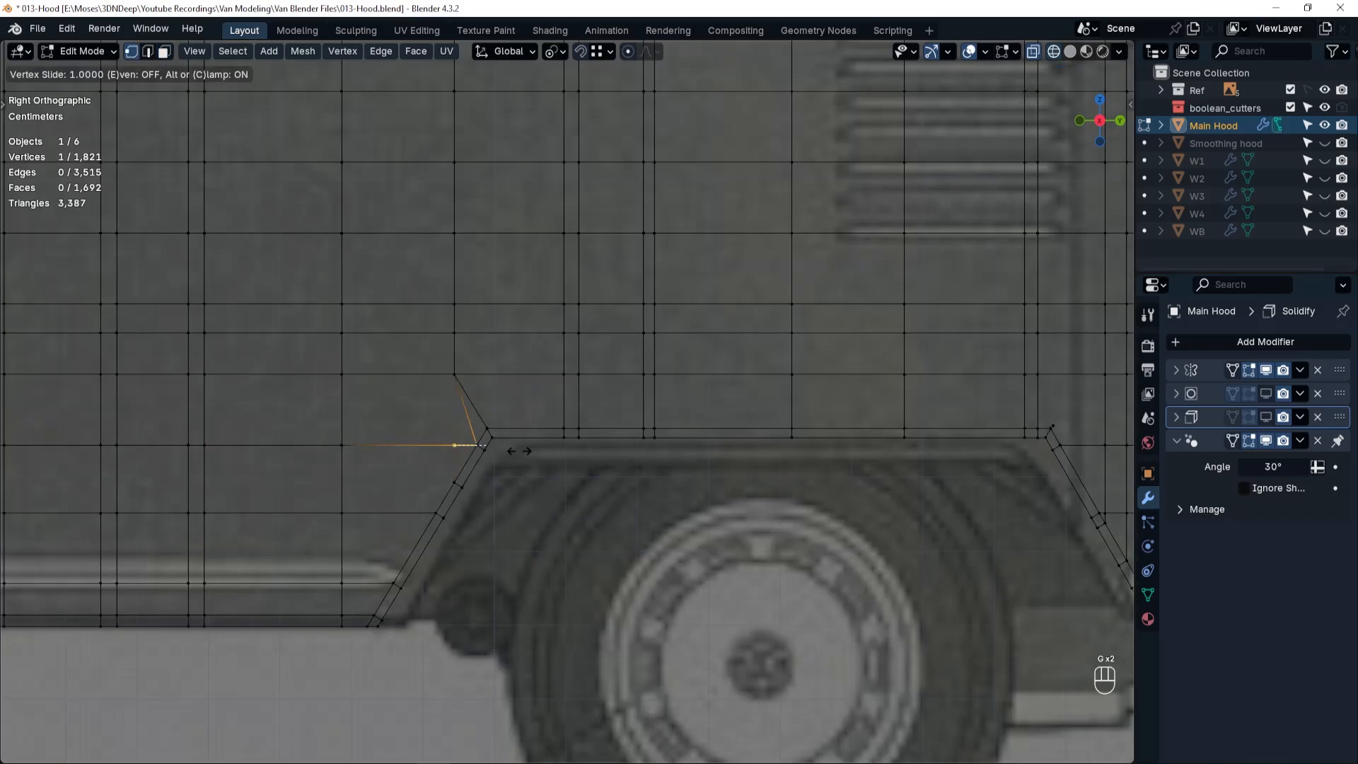
left_click(522, 451)
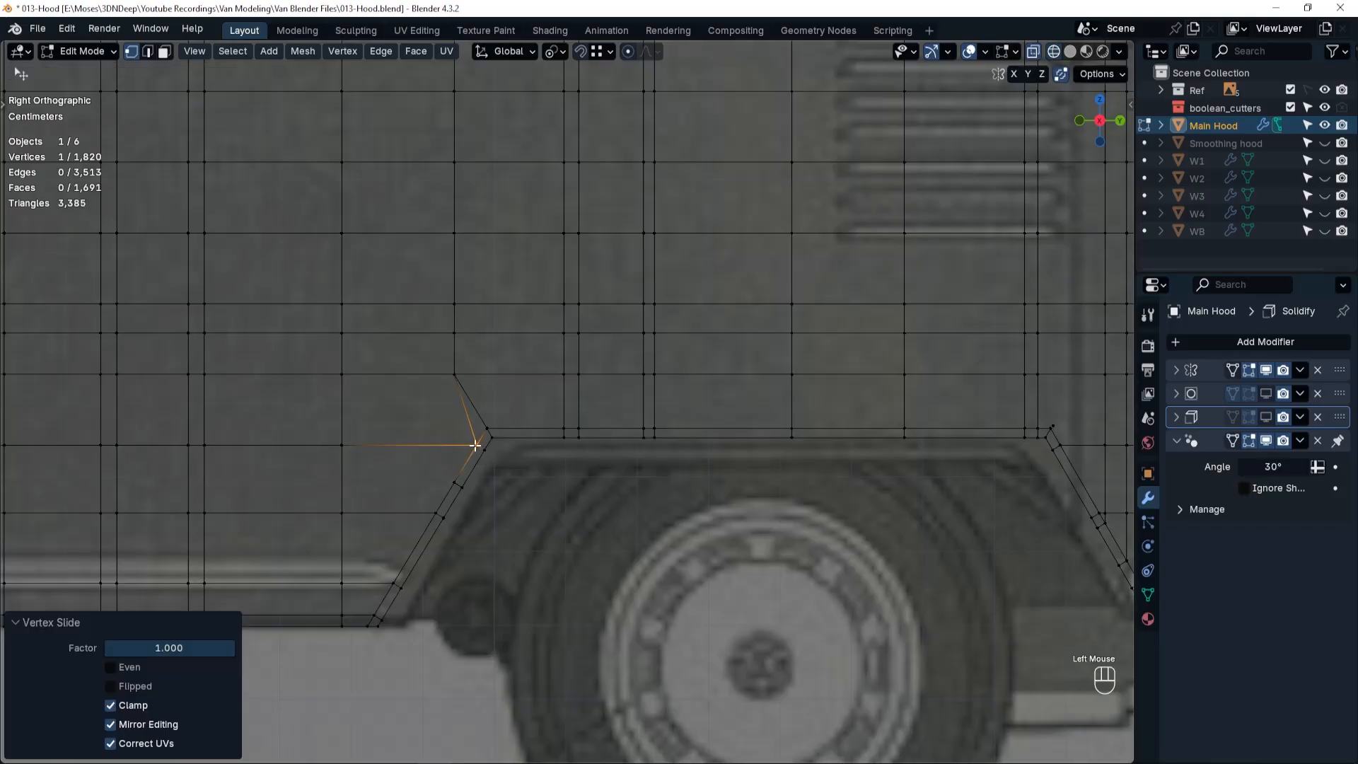
key("g")
key("g")
left_click(491, 438)
left_click(486, 451)
Dissolve the surplus short edge across the wheel arch's slanted front border strip.
key("ctrl+x")
key("Tab")
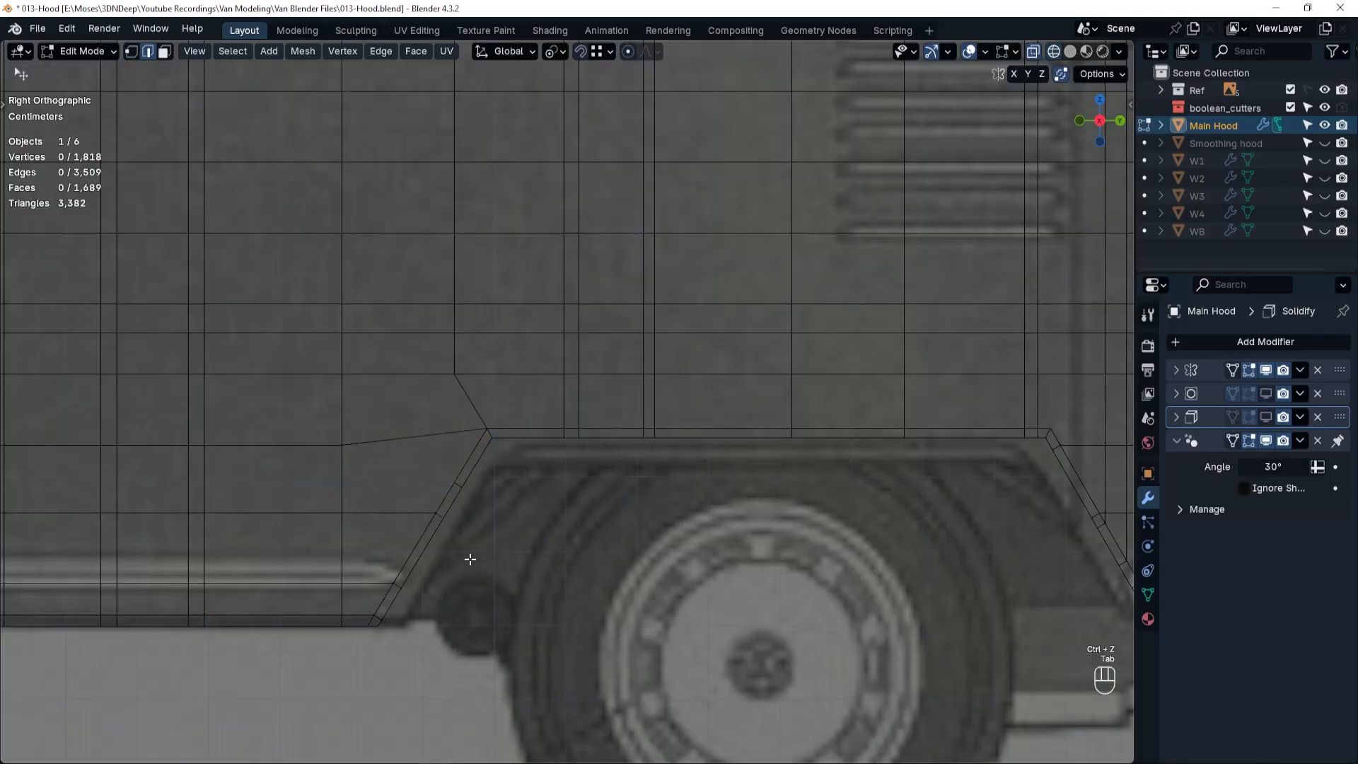
key("ctrl+x")
middle_click_drag(564, 545, 780, 491, "shift")
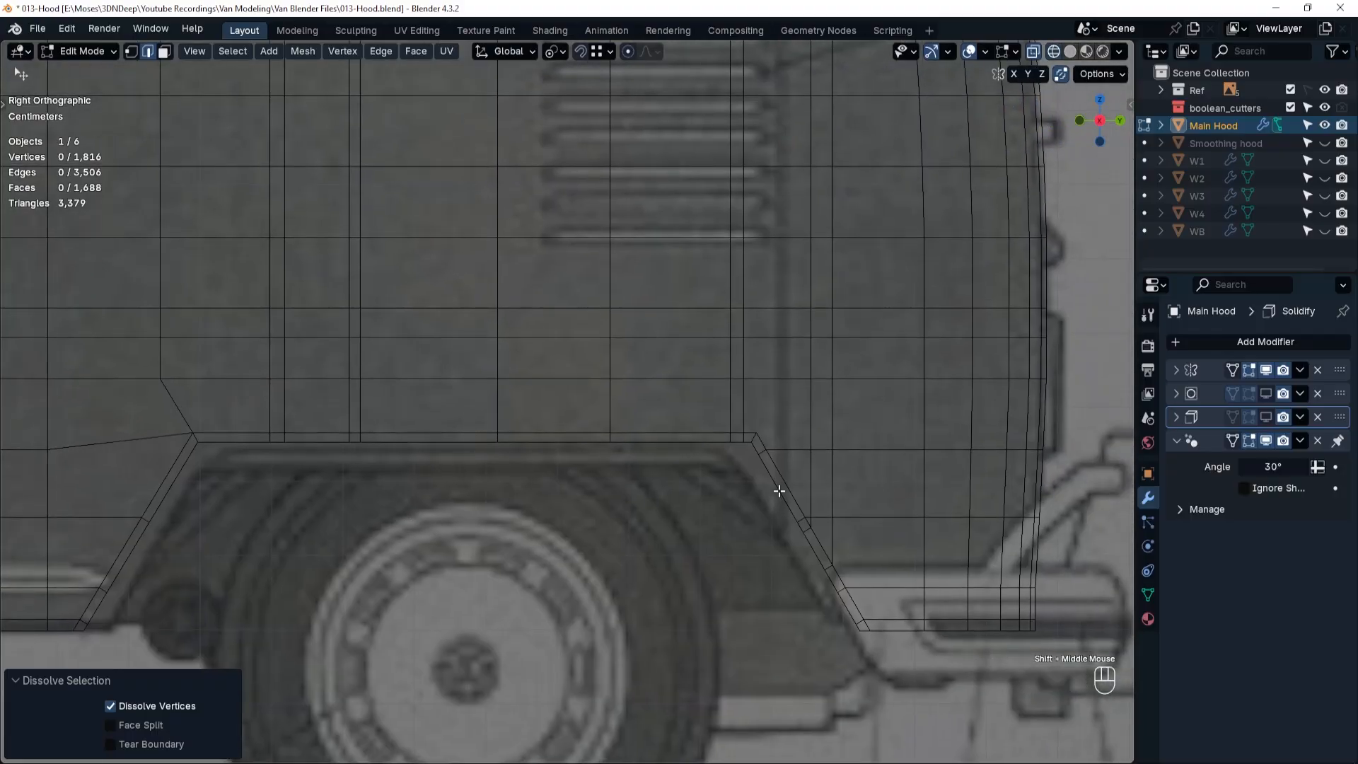
key("Tab")
Merge the surplus vertices along the upper part of the wheel arch's slanted rear border.
scroll(753, 472, "up", 4)
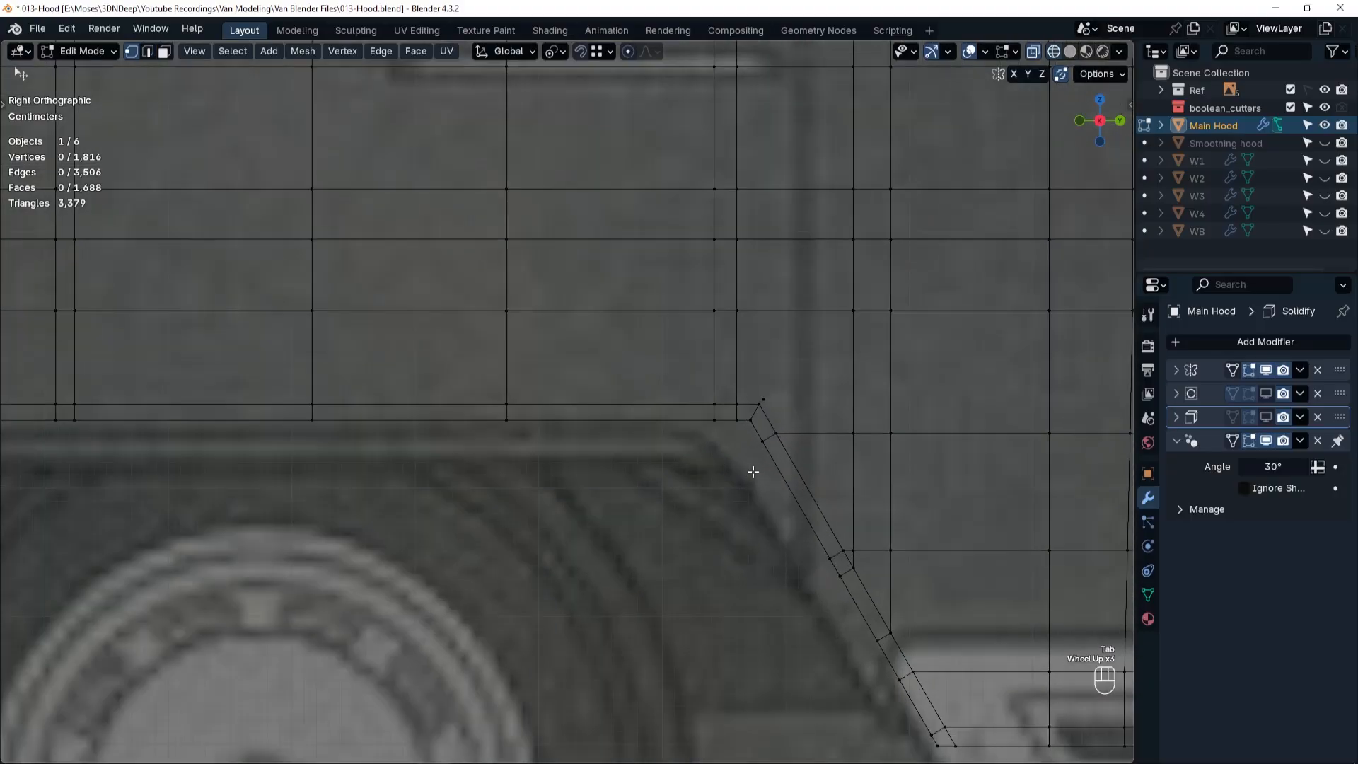
left_click(774, 421)
key("ctrl+x")
middle_click_drag(776, 421, 767, 303, "shift")
Slide the vertices beside the arch's upper rear corner onto the inner and outer corner vertices to merge them.
left_click(764, 303)
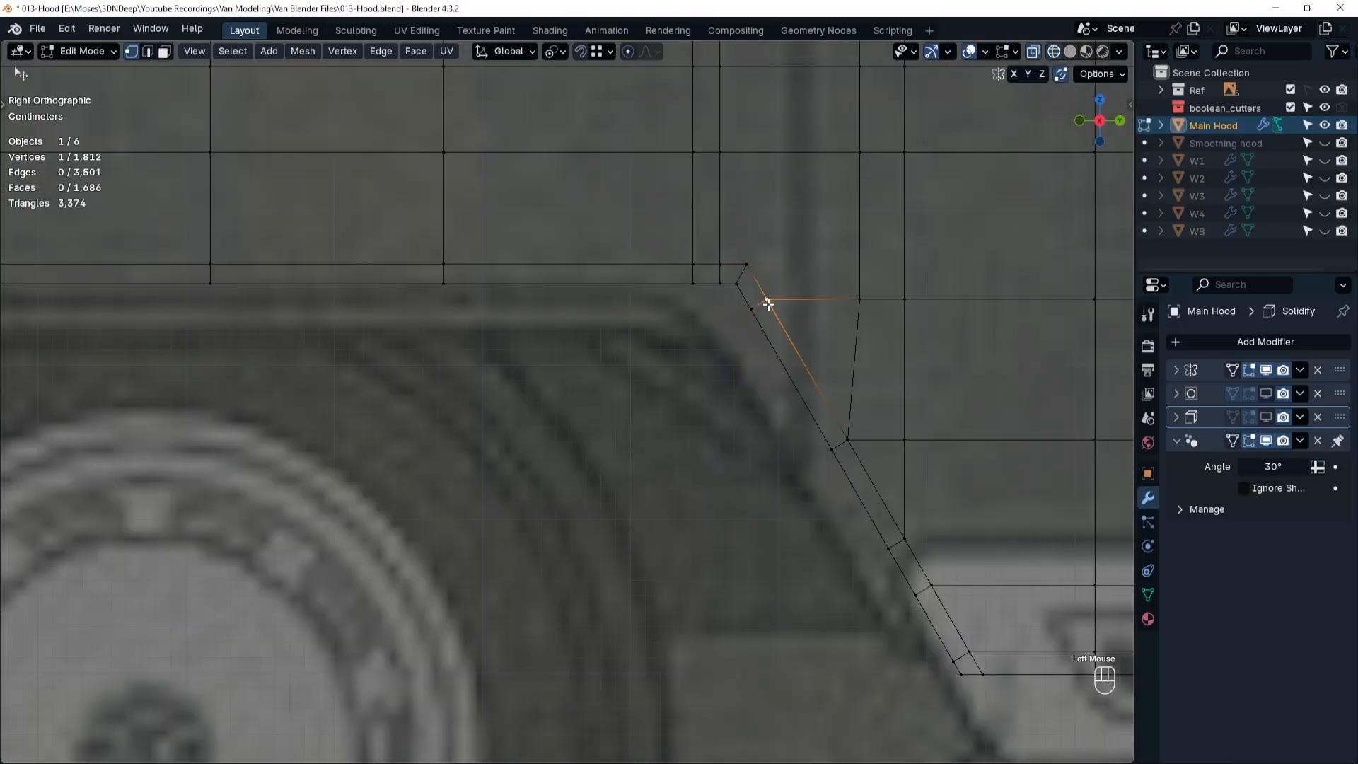
key("g")
key("g")
left_click(752, 267)
left_click(737, 282)
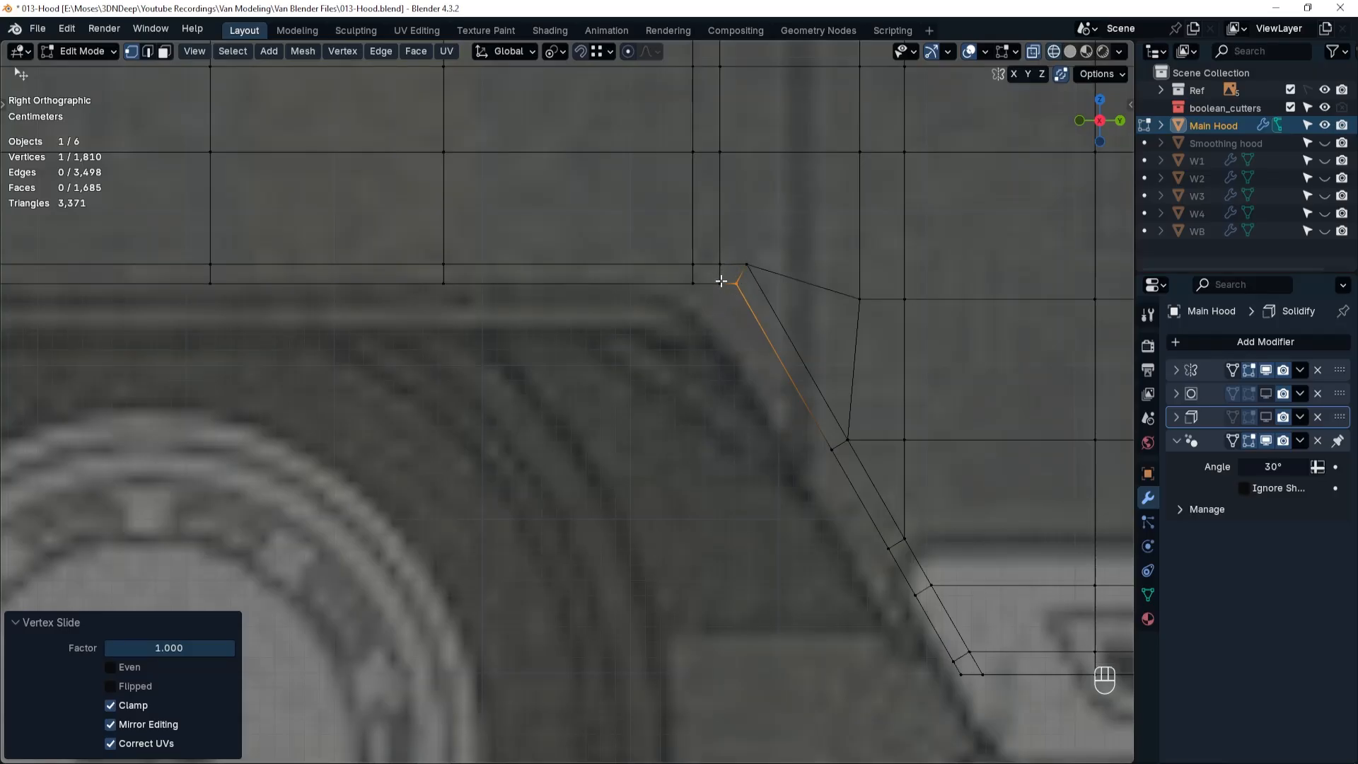
key("g")
key("g")
left_click(737, 259)
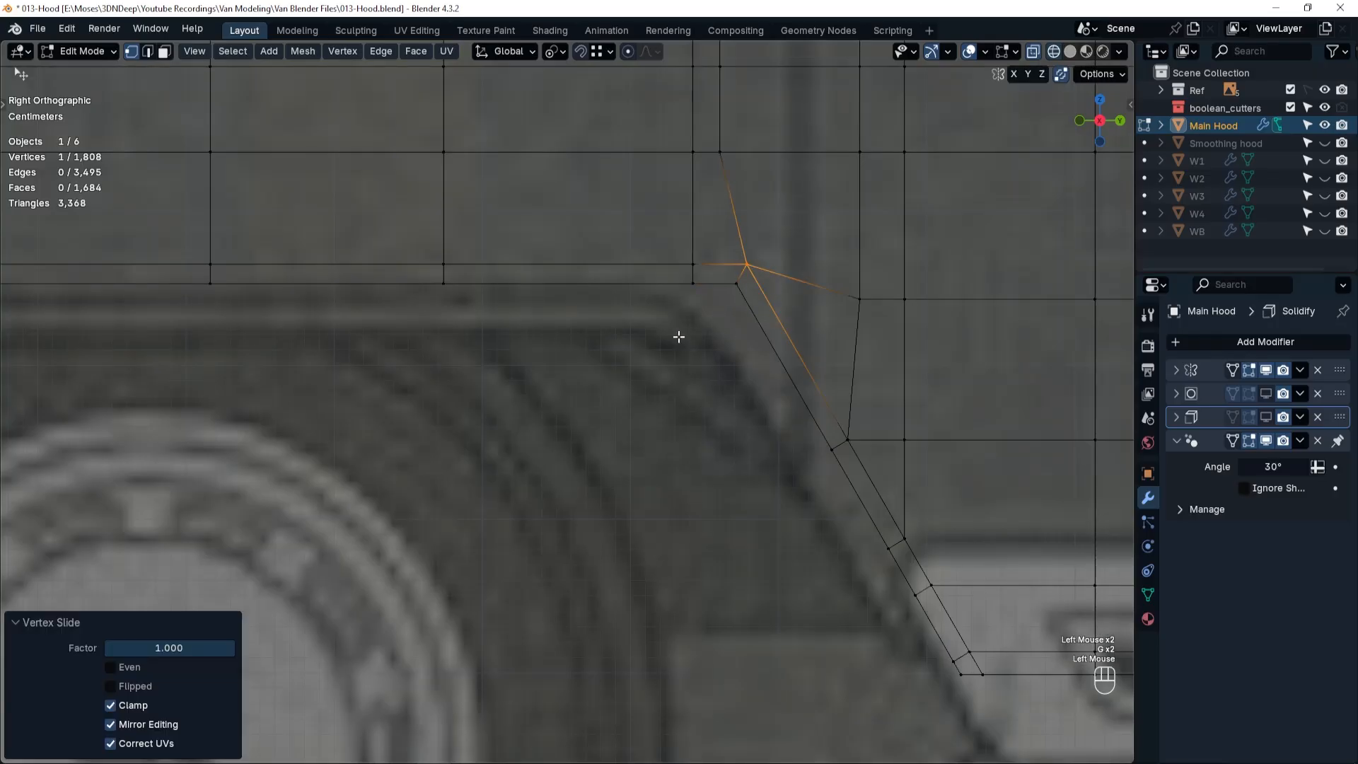
Slide the grid vertex behind the arch onto its slanted rear border, and dissolve the redundant vertical edge there.
middle_click_drag(679, 337, 651, 598, "shift")
middle_click_drag(632, 537, 706, 650, "shift")
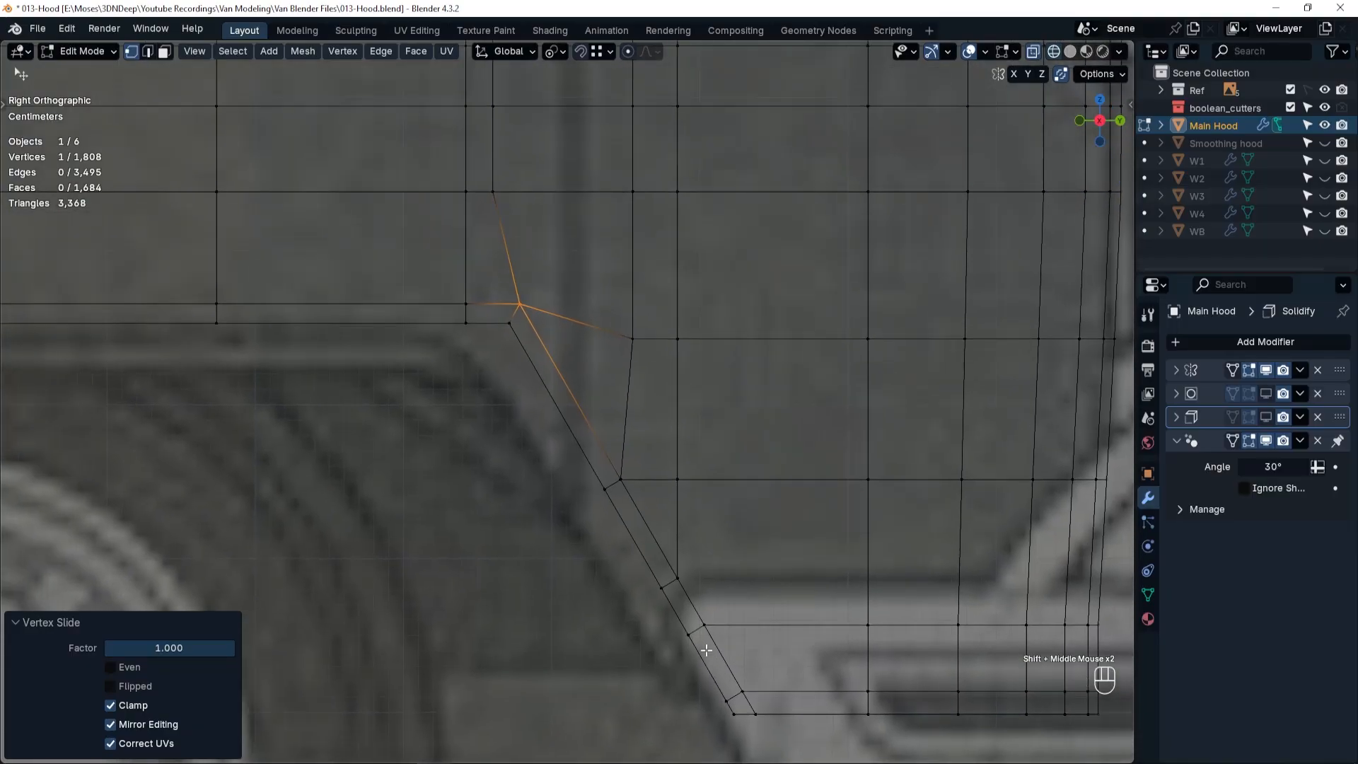
left_click(675, 482)
key("g")
key("g")
left_click(611, 487)
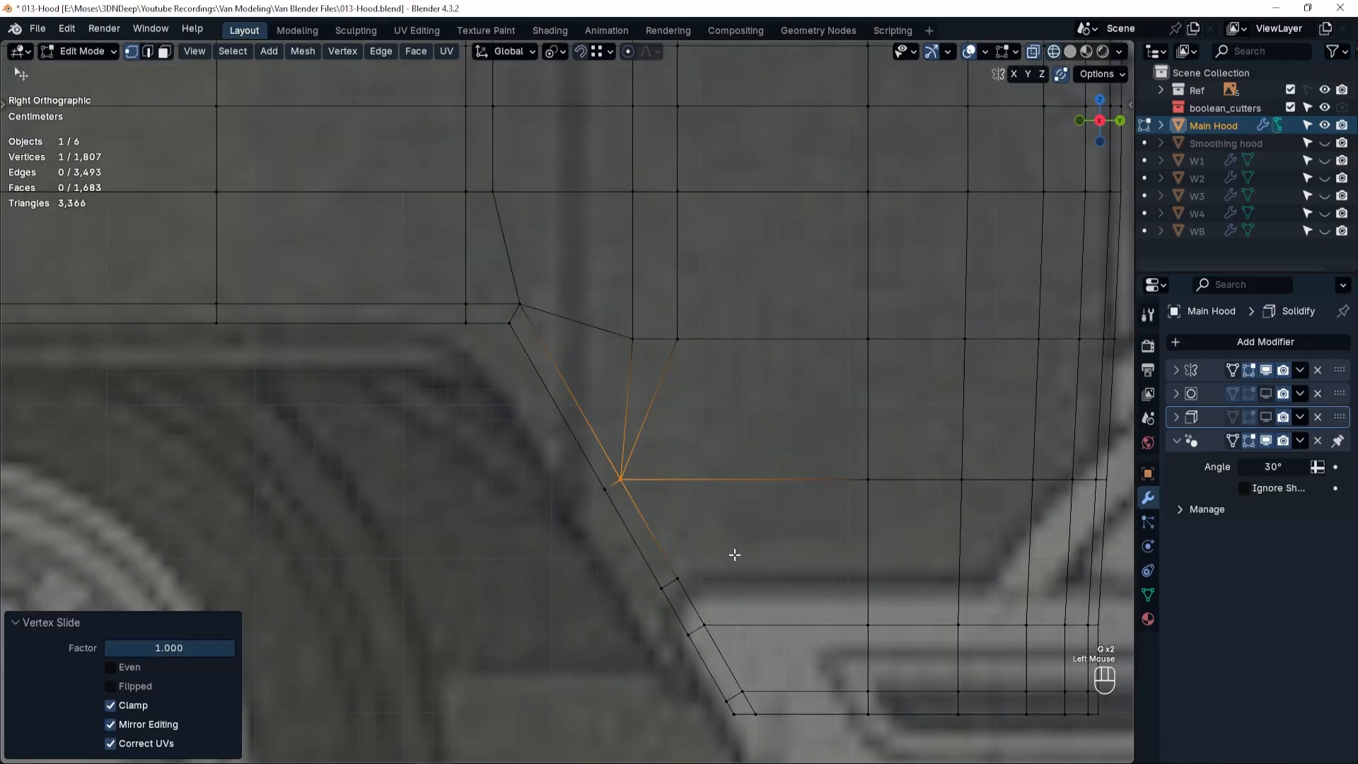
key("Tab")
left_click(626, 385)
key("ctrl+x")
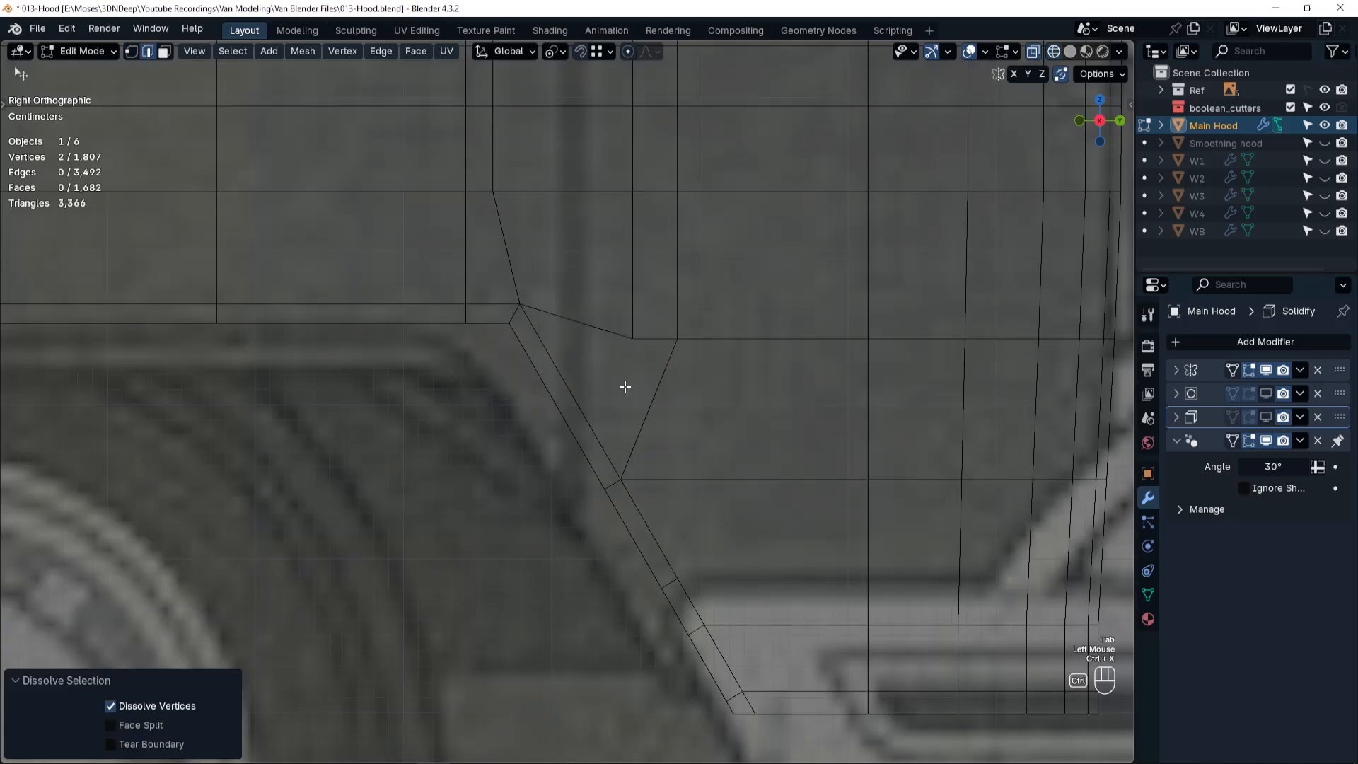
Slide the vertex behind the arch's upper rear corner upward along its vertical edge by a factor of 0.41.
key("Tab")
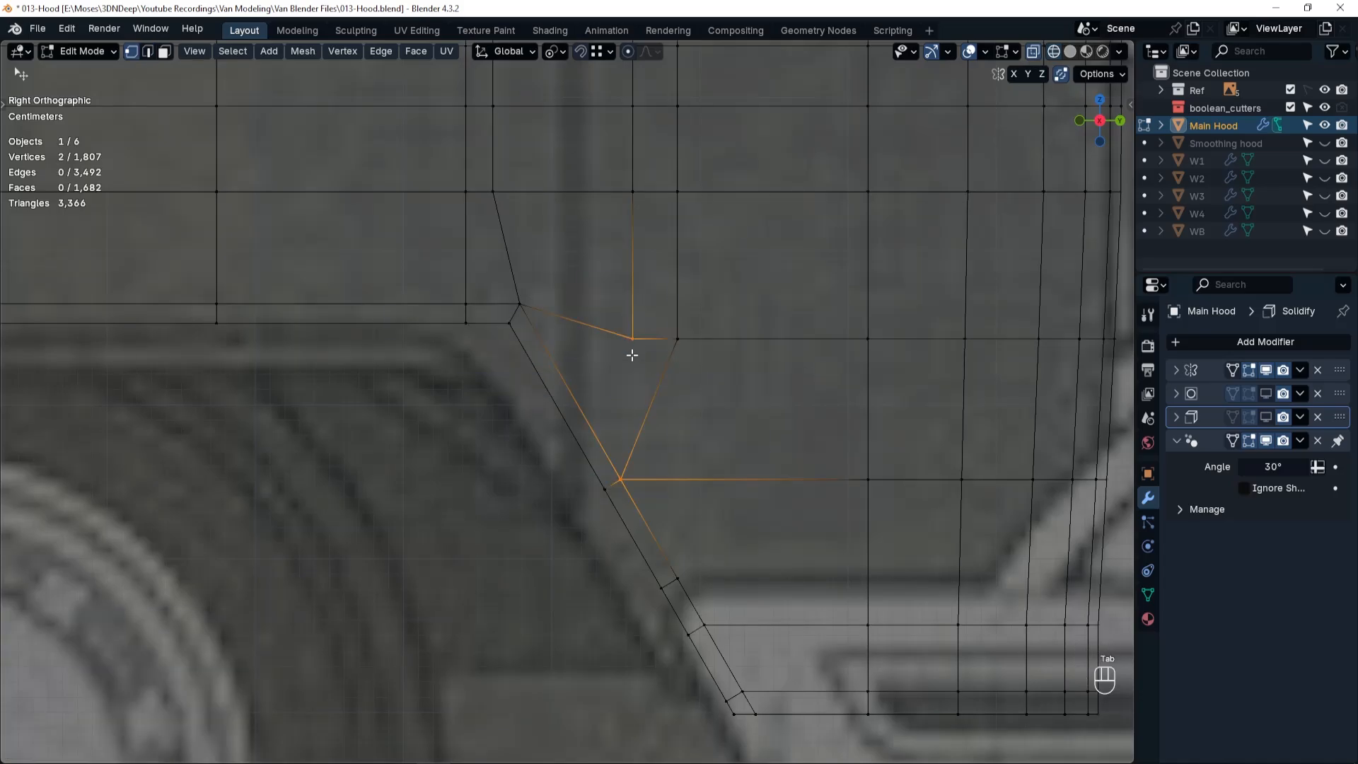
left_click(632, 338)
key("g")
key("g")
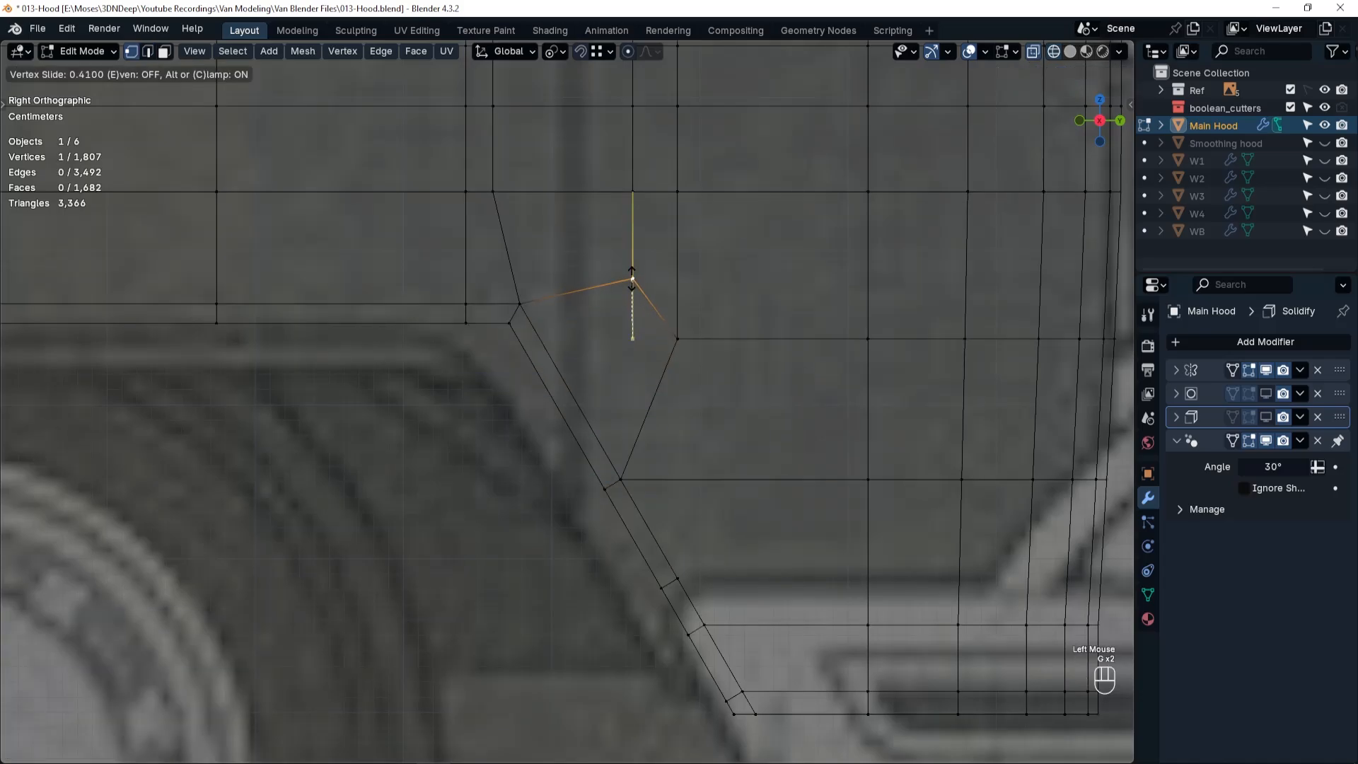
left_click(632, 279)
Dissolve the surplus short edge across the lower part of the wheel arch's slanted rear border strip.
middle_click_drag(659, 487, 658, 414, "shift")
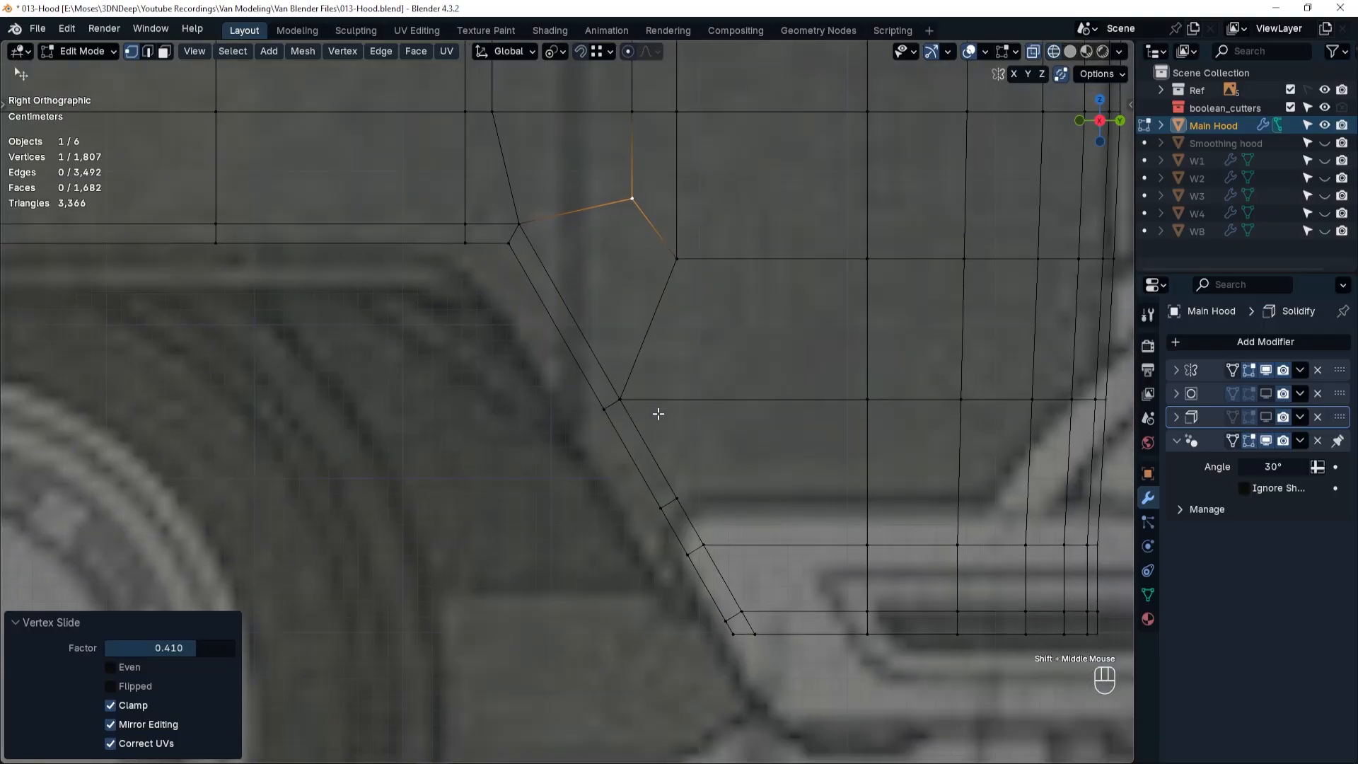
key("Tab")
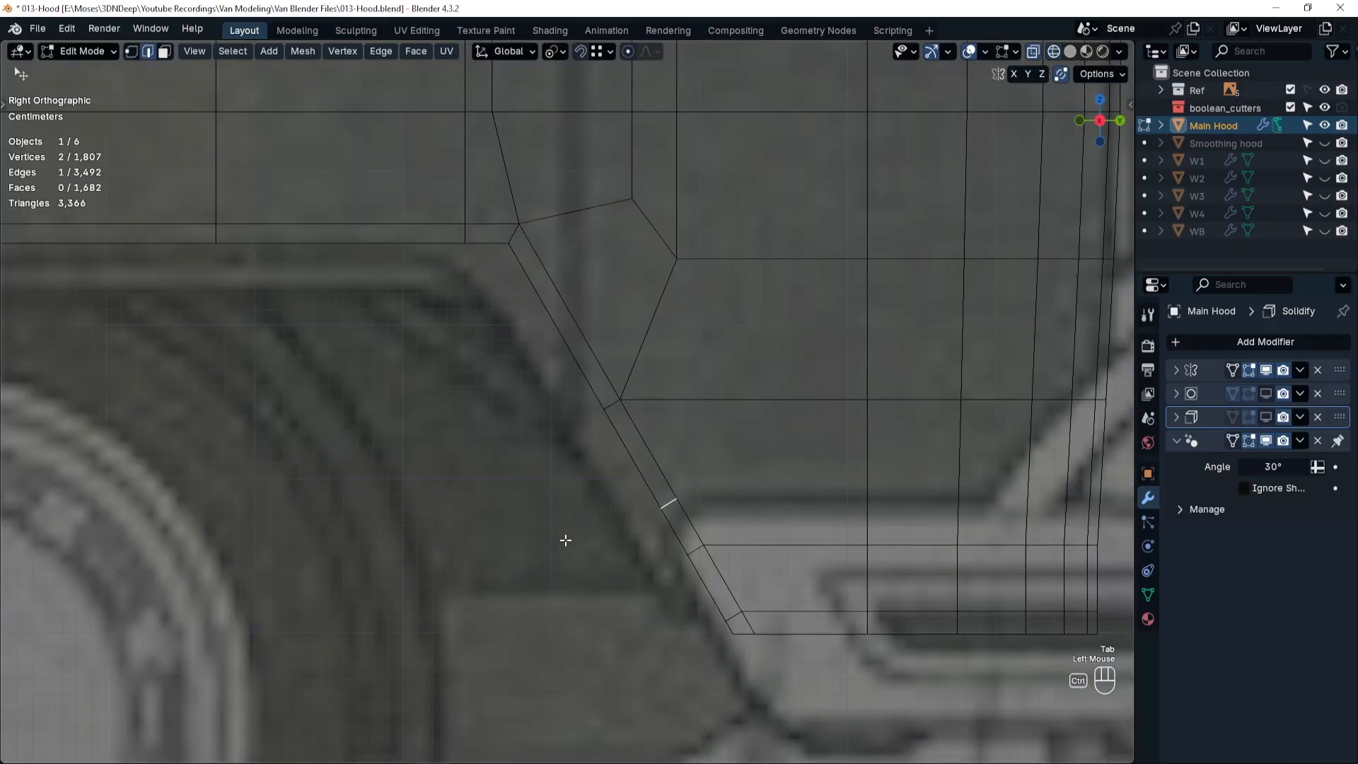
key("ctrl+x")
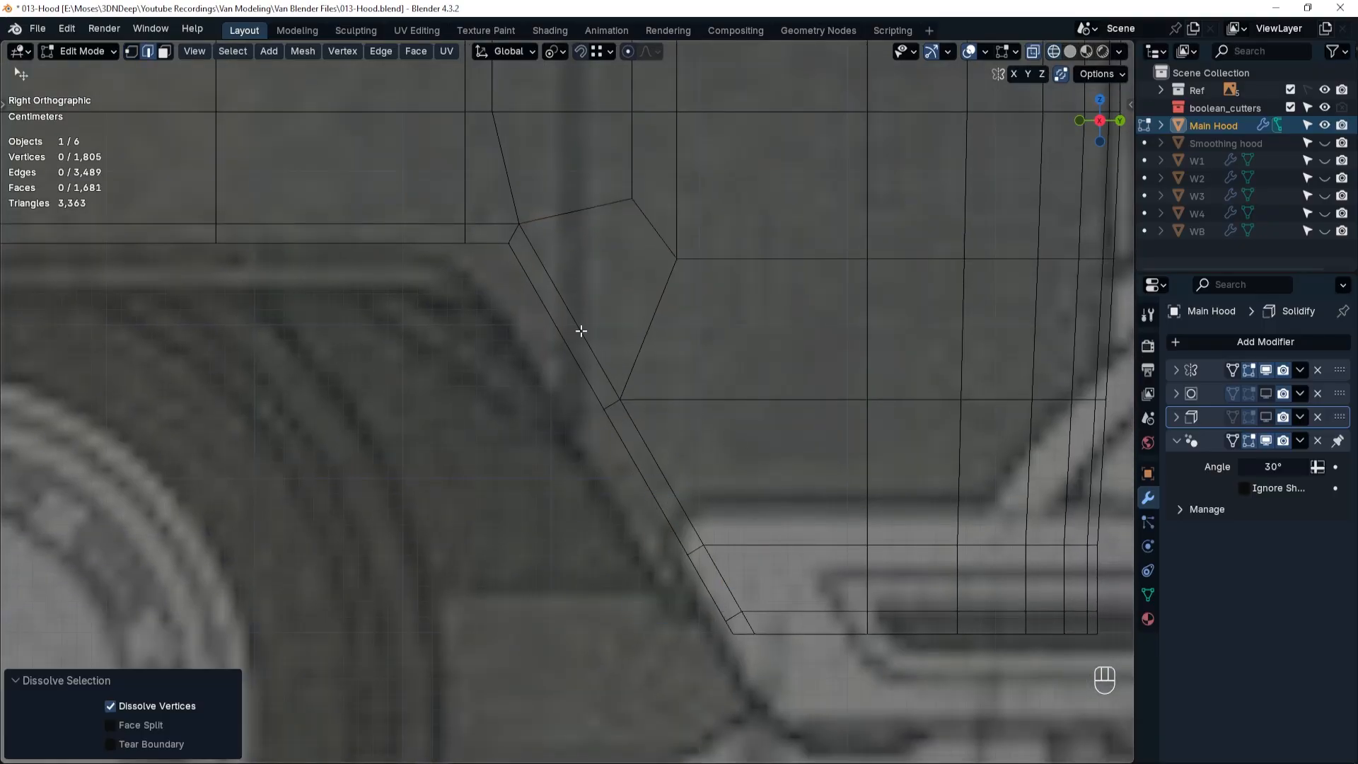
Leave mesh editing, show Main Hood's Solidify and Subdivision modifiers, and check the rear wheel arch in solid shading.
scroll(858, 445, "down", 5)
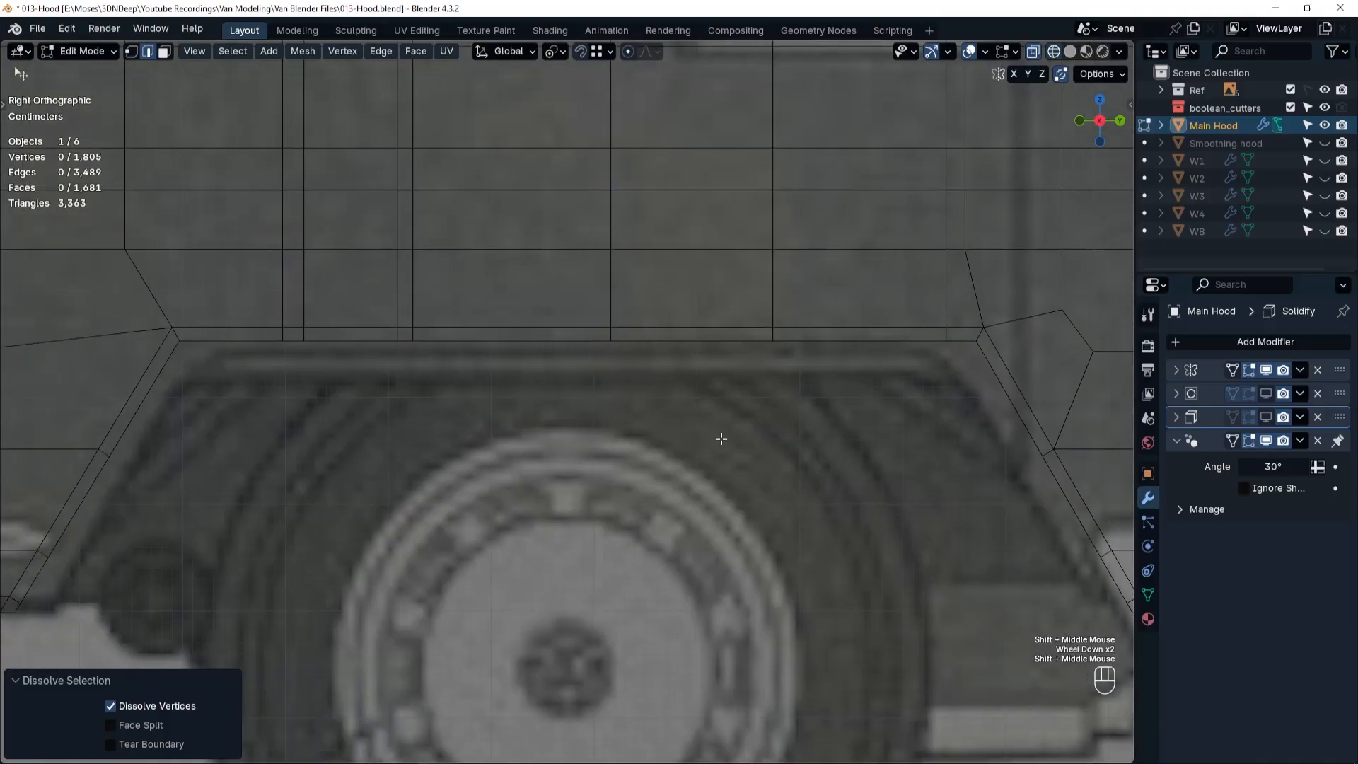
key("Tab")
mouse_move(718, 440)
middle_mouse_down()
mouse_move(627, 551)
mouse_move(658, 574)
middle_mouse_up()
left_click(1266, 417)
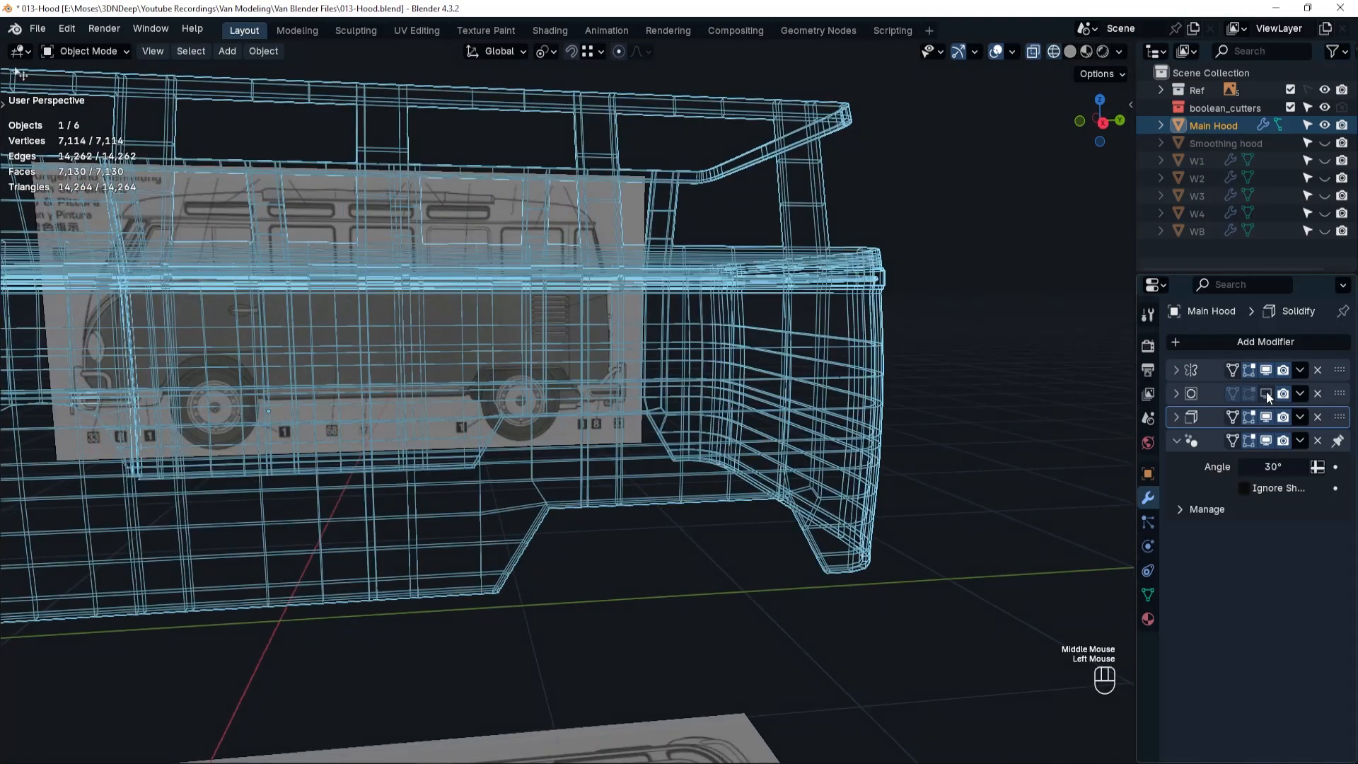
left_click(1266, 393)
key("shift+z")
middle_click_drag(789, 449, 616, 517)
scroll(640, 488, "up", 2)
scroll(657, 499, "down", 4)
Edit Main Hood's mesh in wireframe and add a centred vertical loop cut just behind the engine vents.
key("Tab")
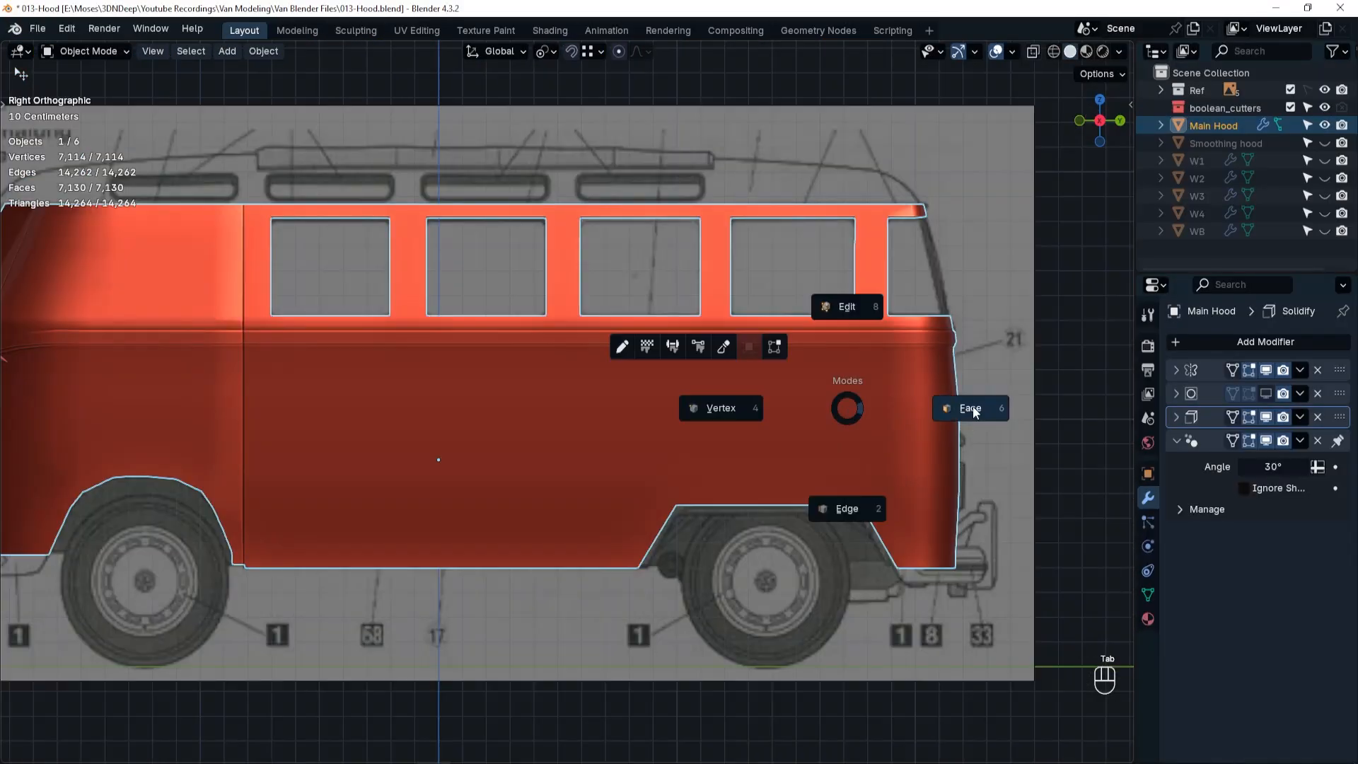
left_click(971, 409)
key("shift+z")
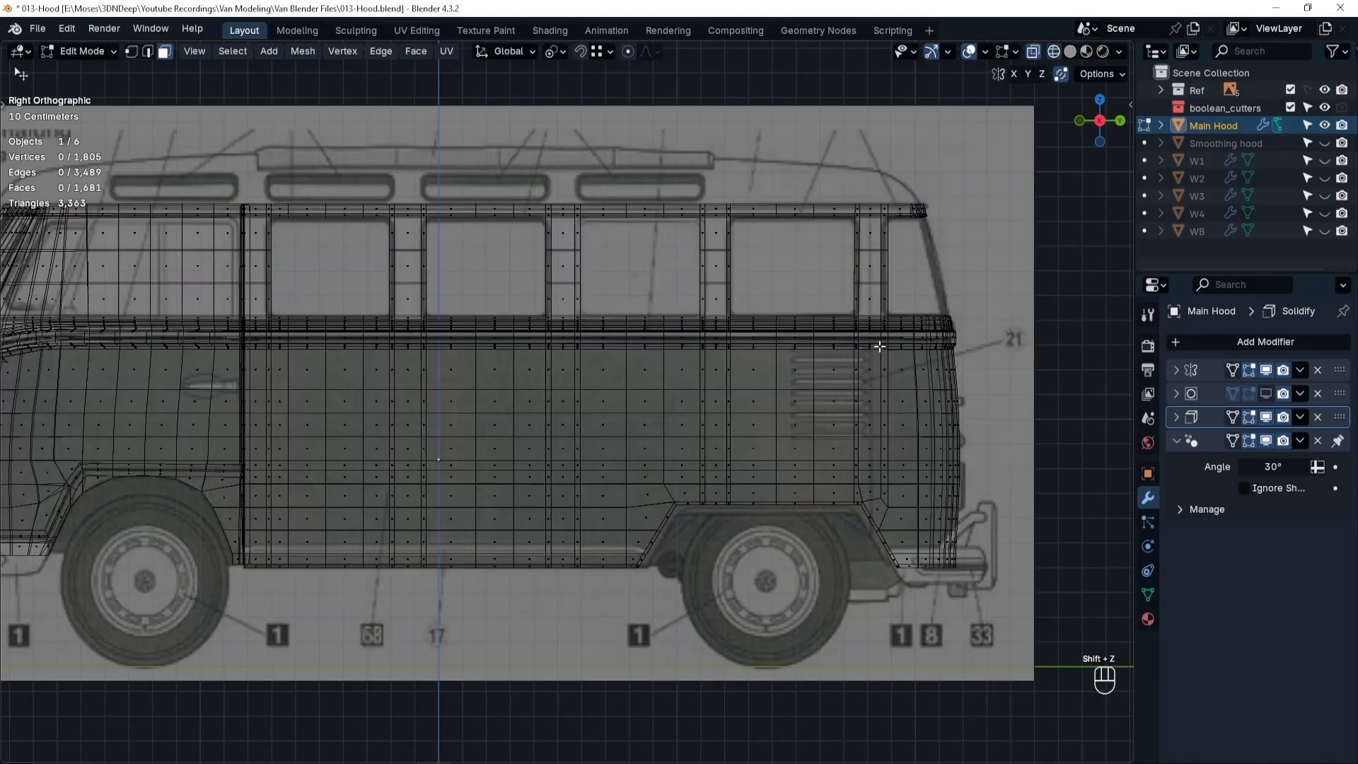
key("ctrl+r")
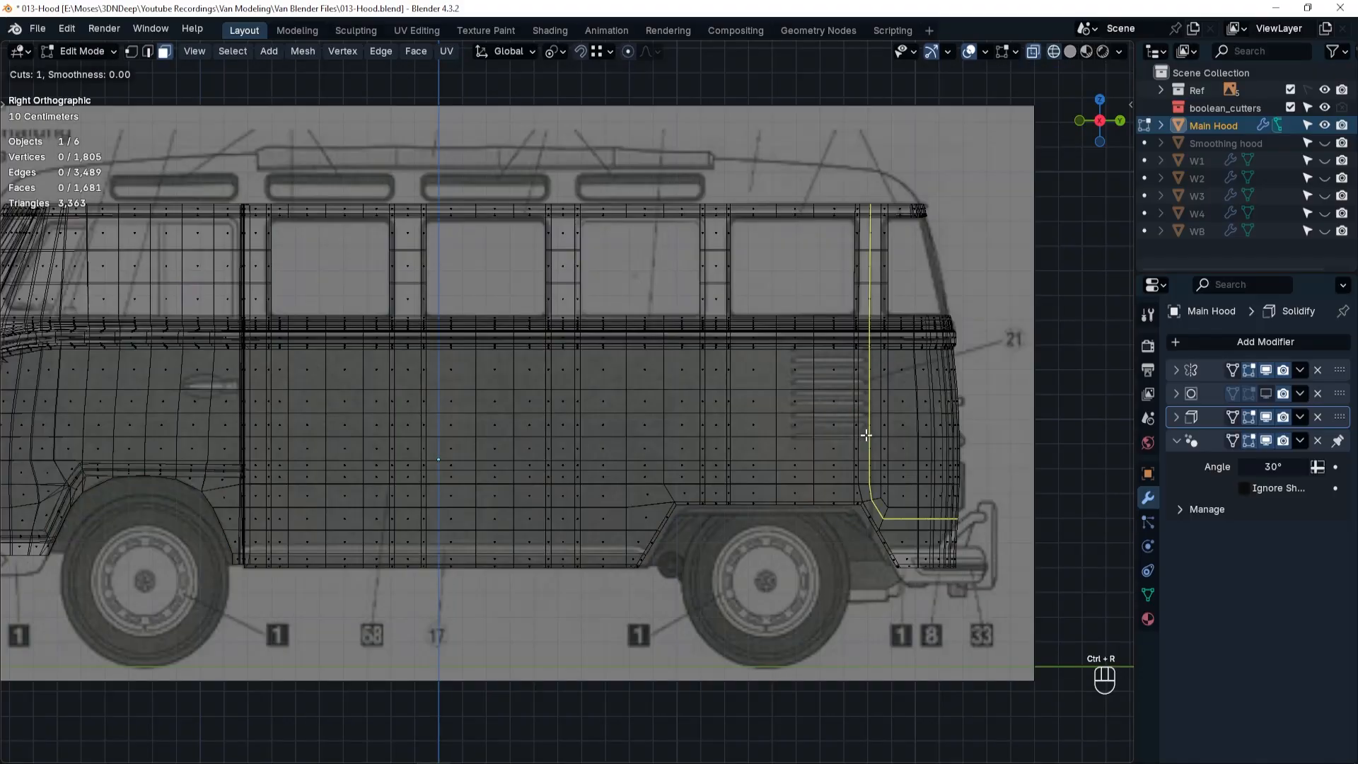
left_click(867, 435)
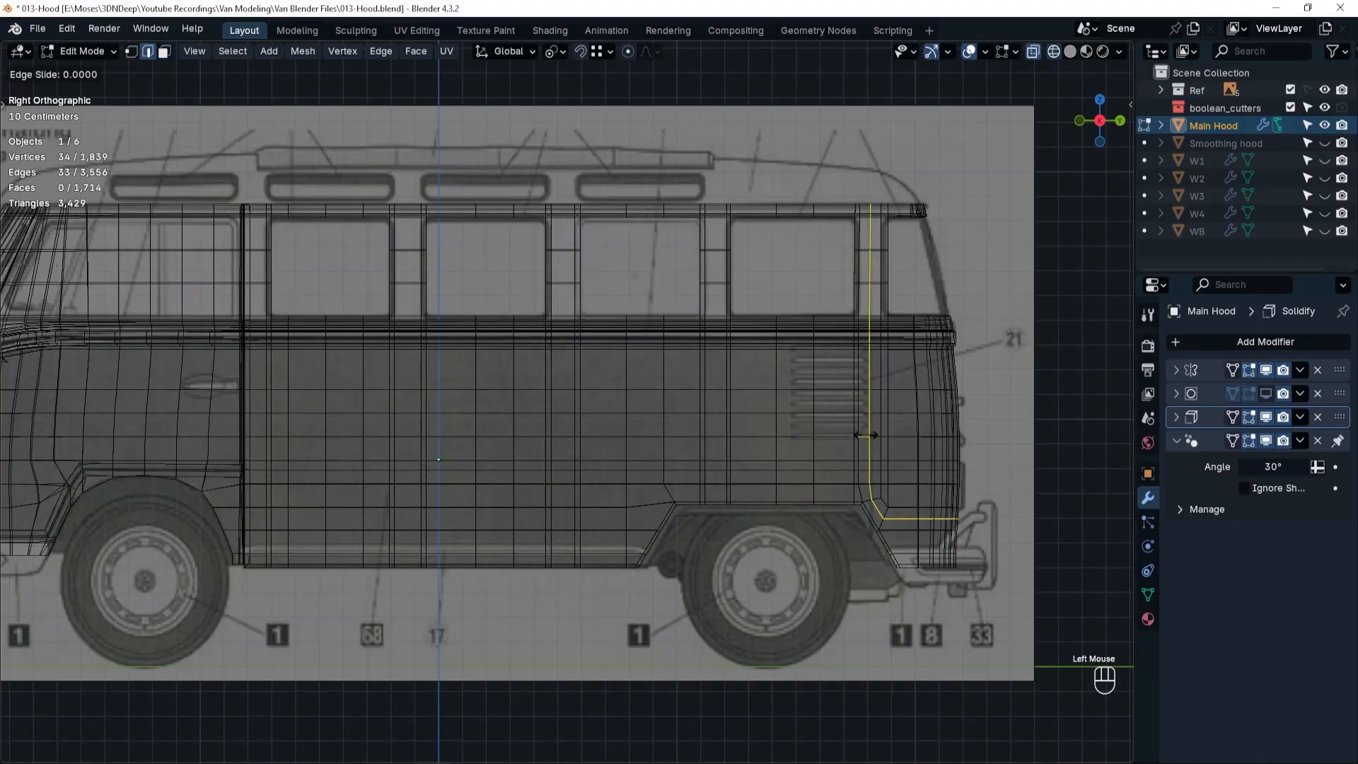
right_click(870, 496)
scroll(881, 532, "up", 5)
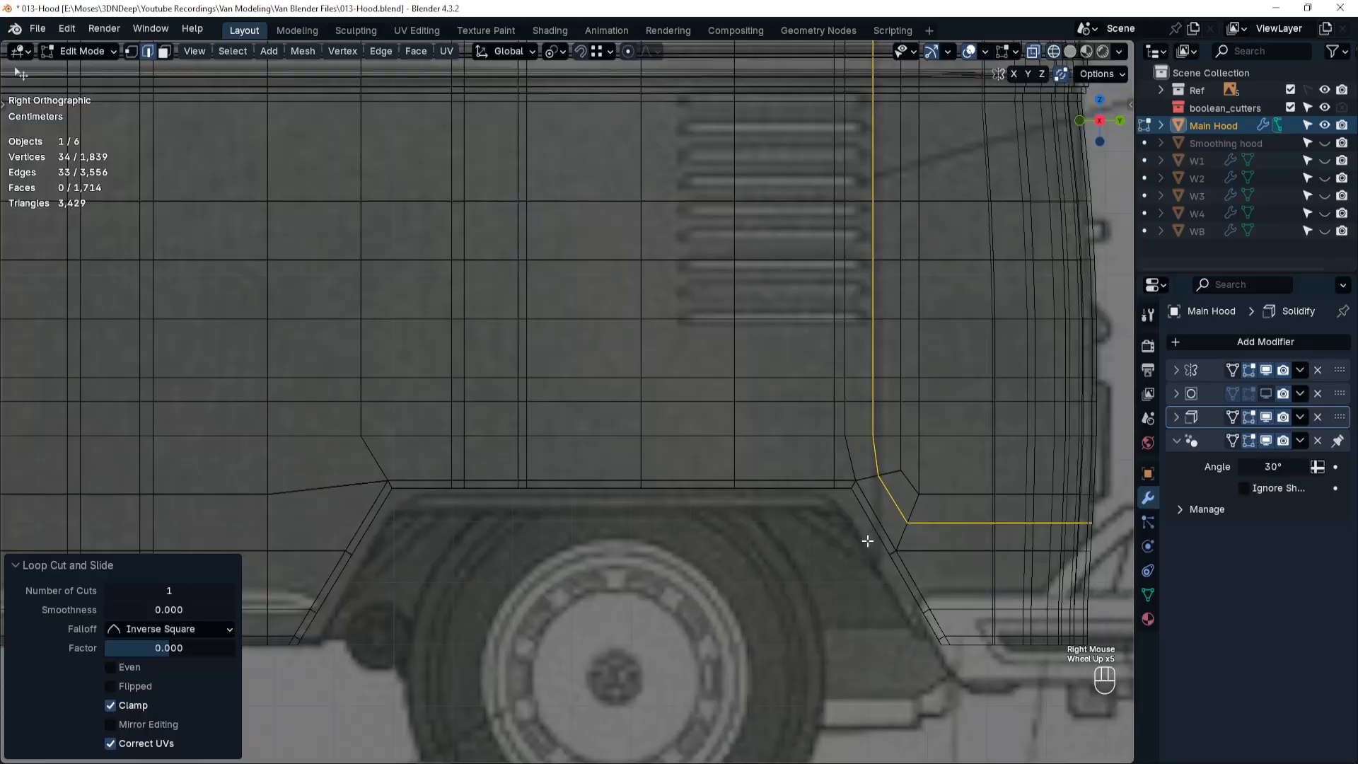
Knife the new loop straight down onto the wheel arch's slanted rear border, and dissolve the loop's surplus horizontal run.
left_click(878, 474)
key("a")
left_click(882, 541)
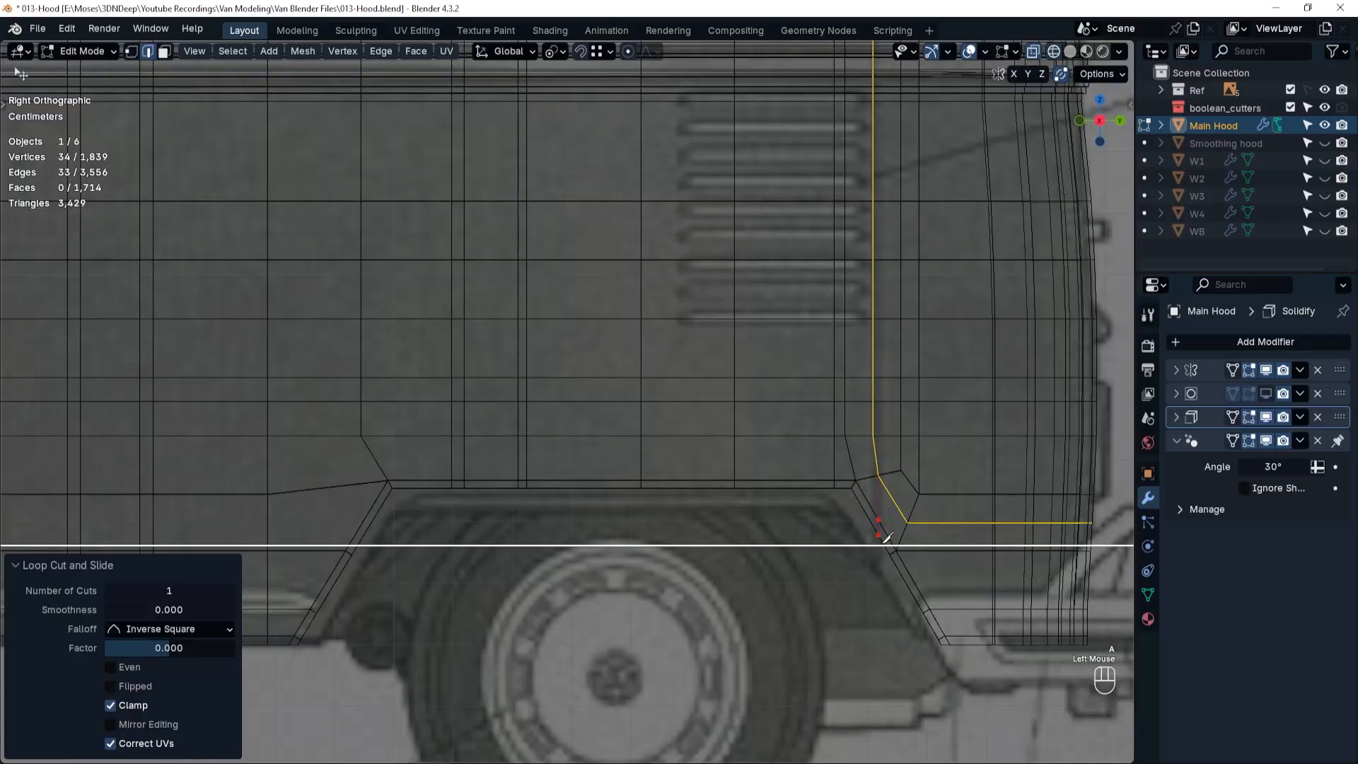
right_click(883, 539)
key("space")
key("ctrl+x")
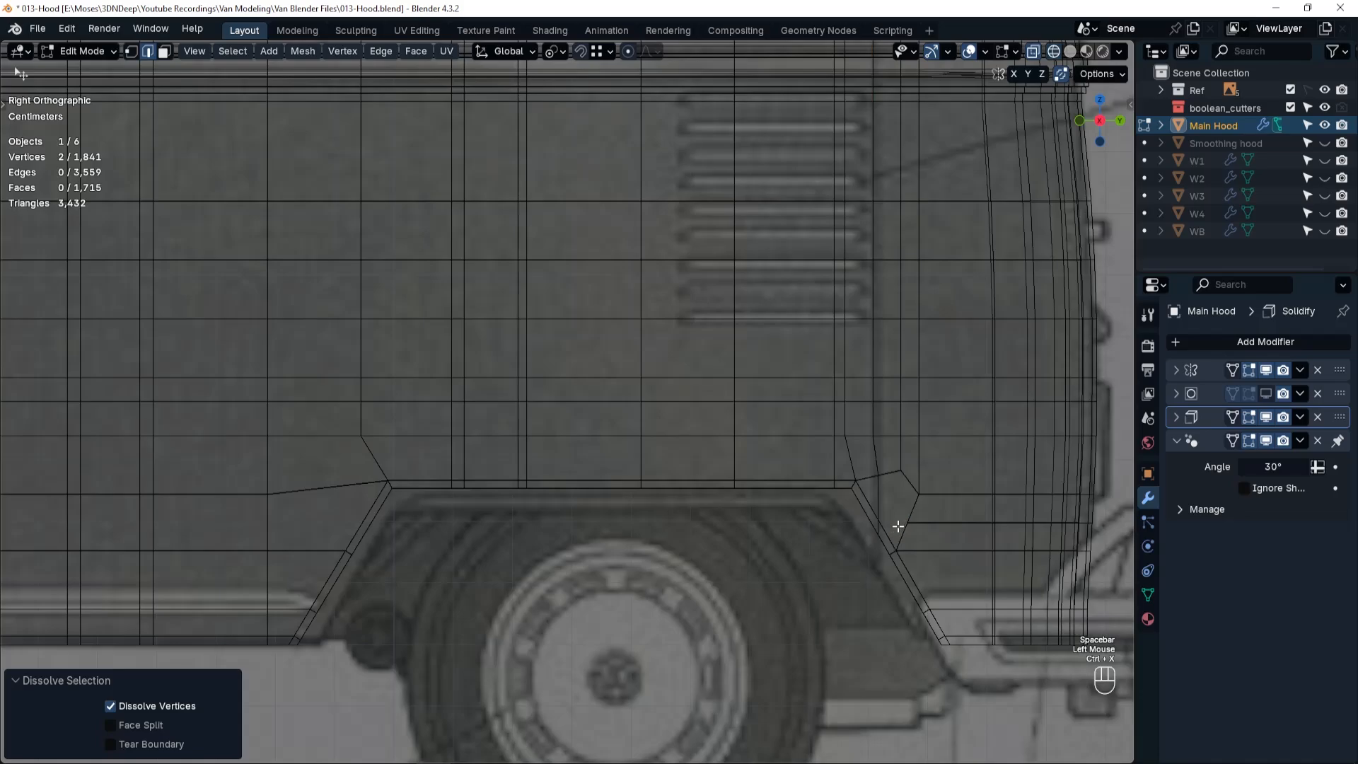
Hide the Solidify modifier's effect and straighten the vertical edge loop behind the vents by scaling it to 0 along Y.
middle_click_drag(894, 525, 809, 528, "shift")
left_click(802, 522, "alt")
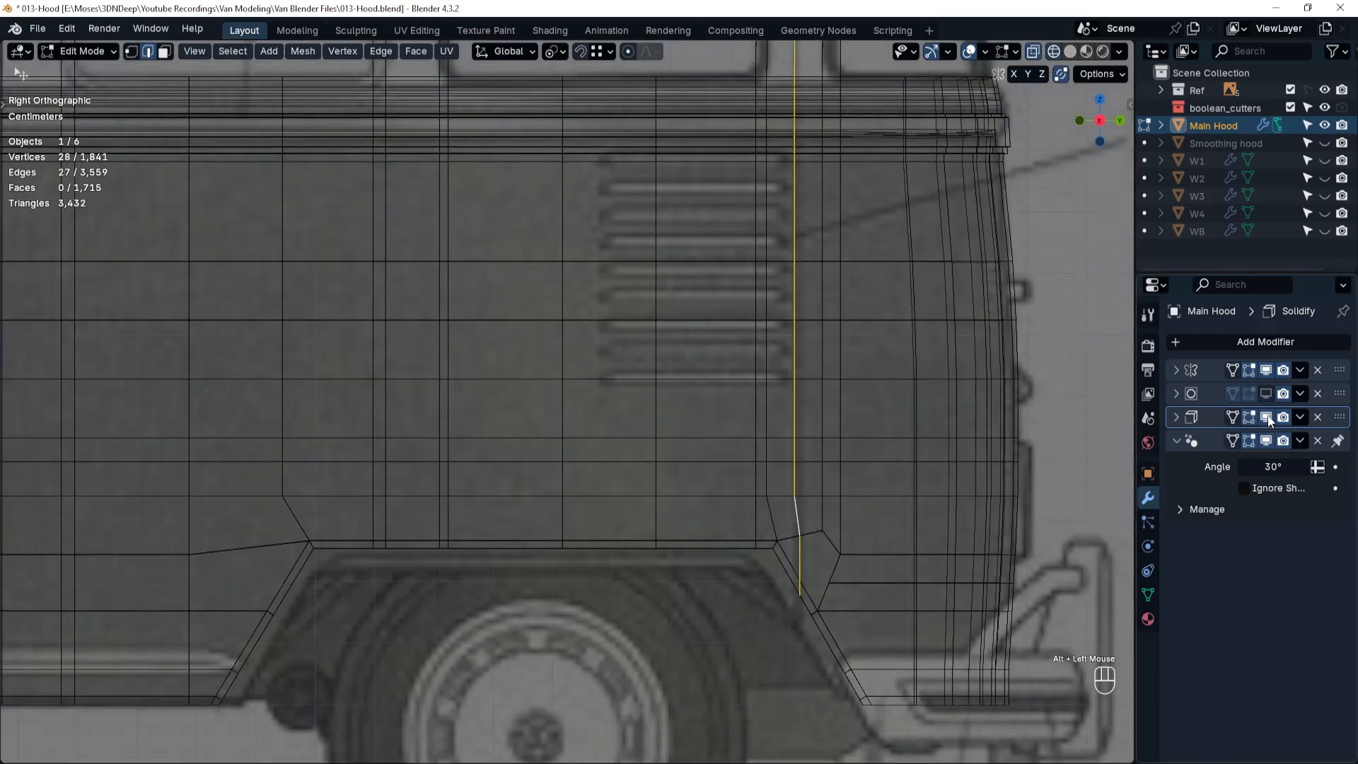
left_click(1268, 417)
scroll(803, 501, "down", 3)
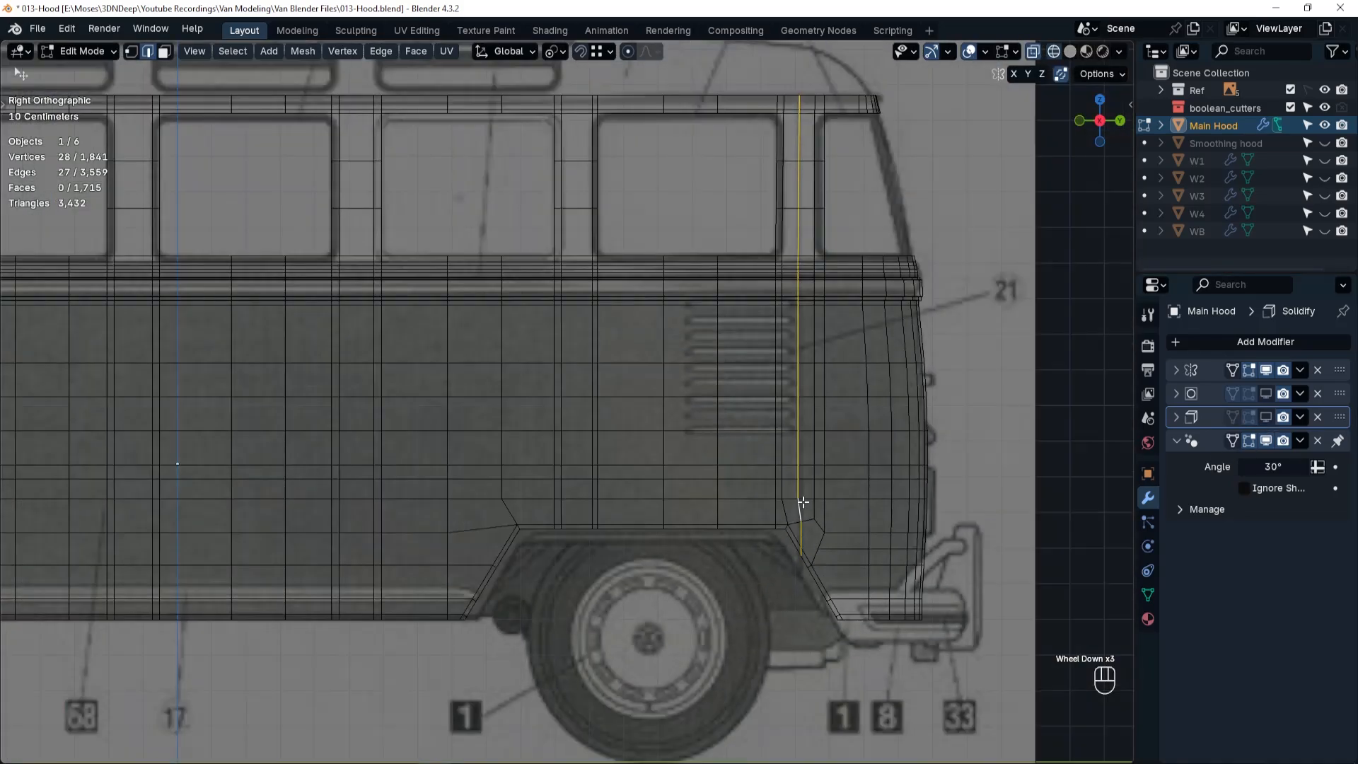
key("s")
key("y")
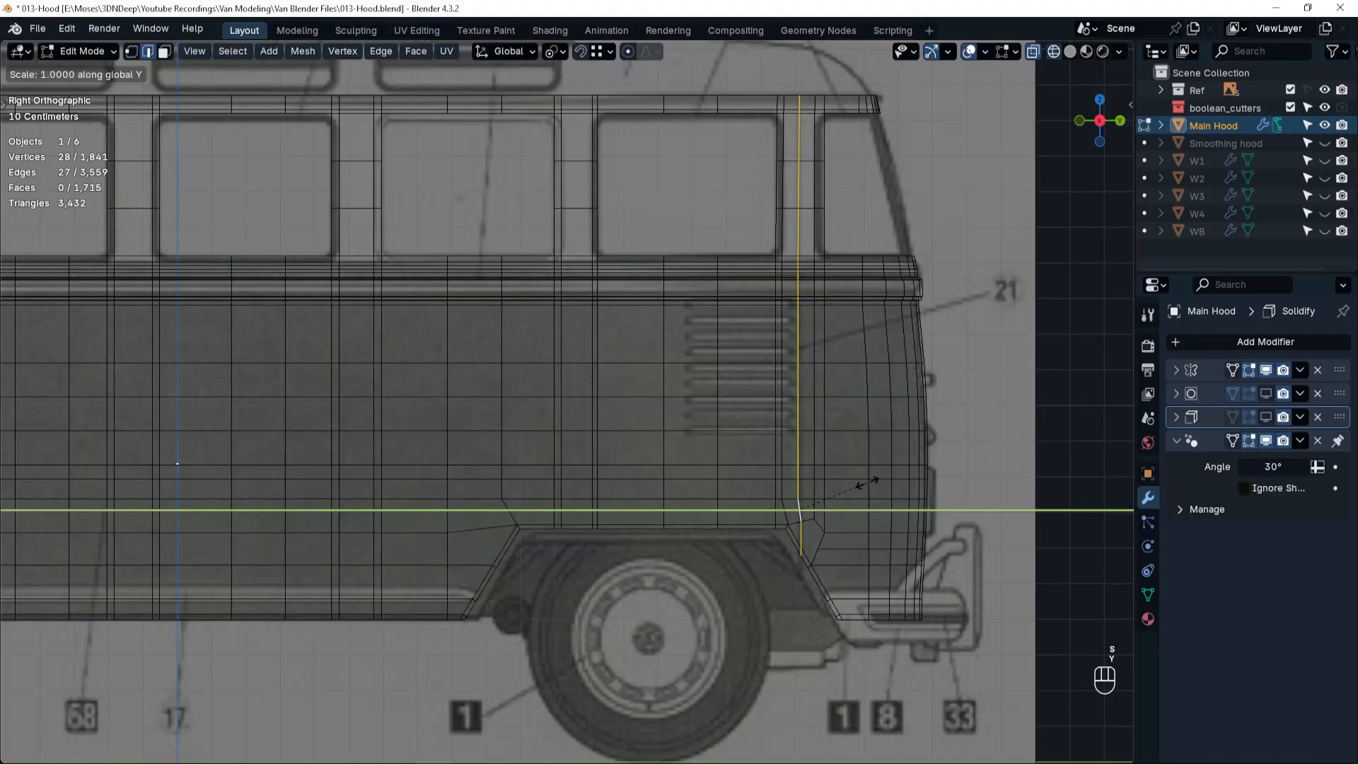
key("KP_0")
key("Return")
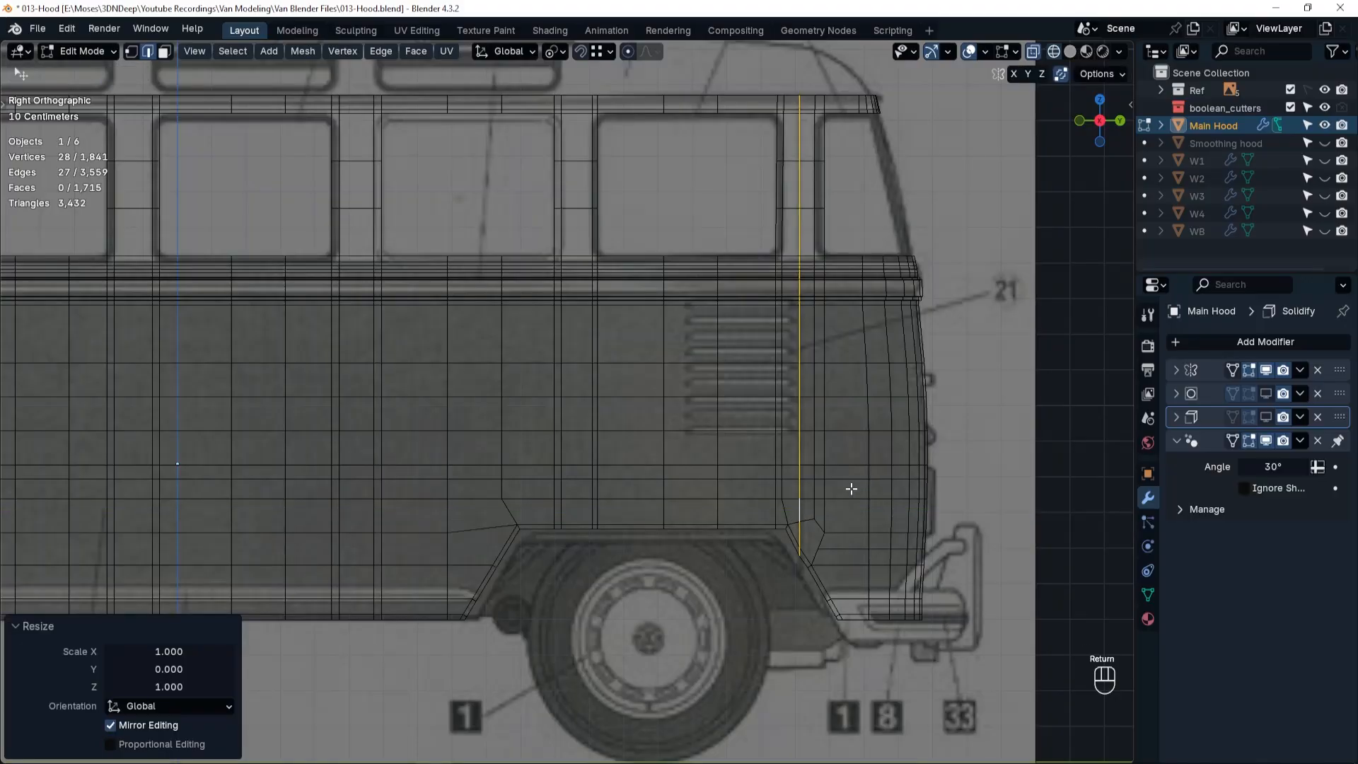
Slide the straightened loop's two lowest vertices onto the arch's slanted border edges, the inner one by a factor of 0.069.
scroll(805, 562, "up", 5)
key("Tab")
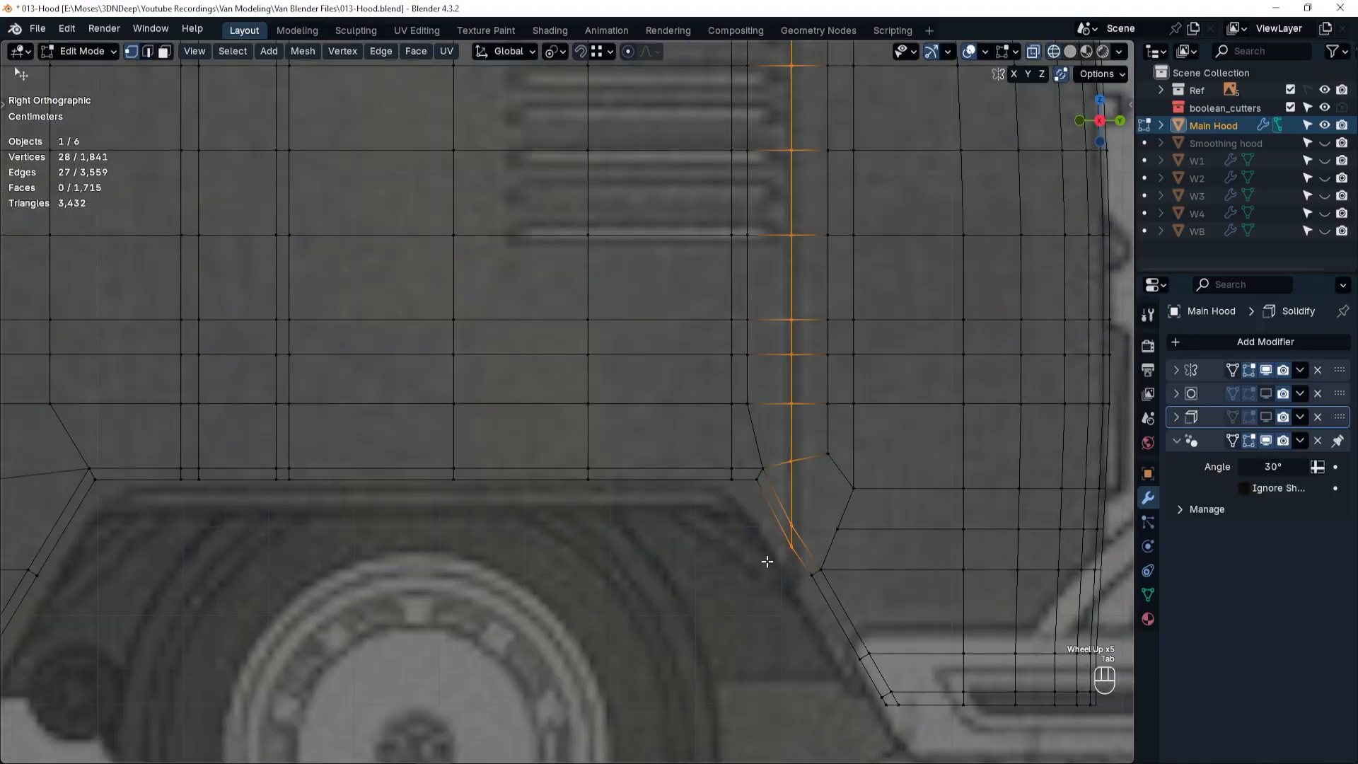
left_click(790, 554)
key("shift+v")
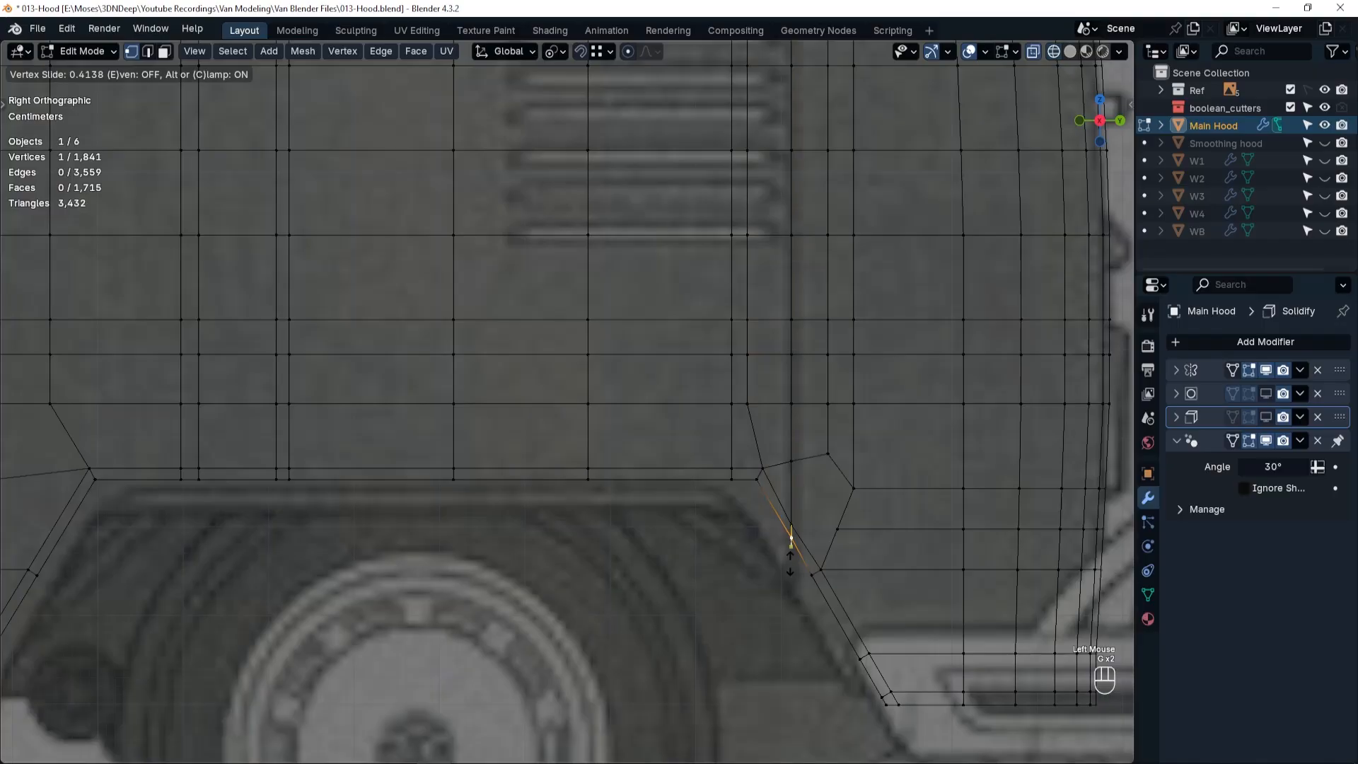
left_click(790, 559)
key("g")
key("g")
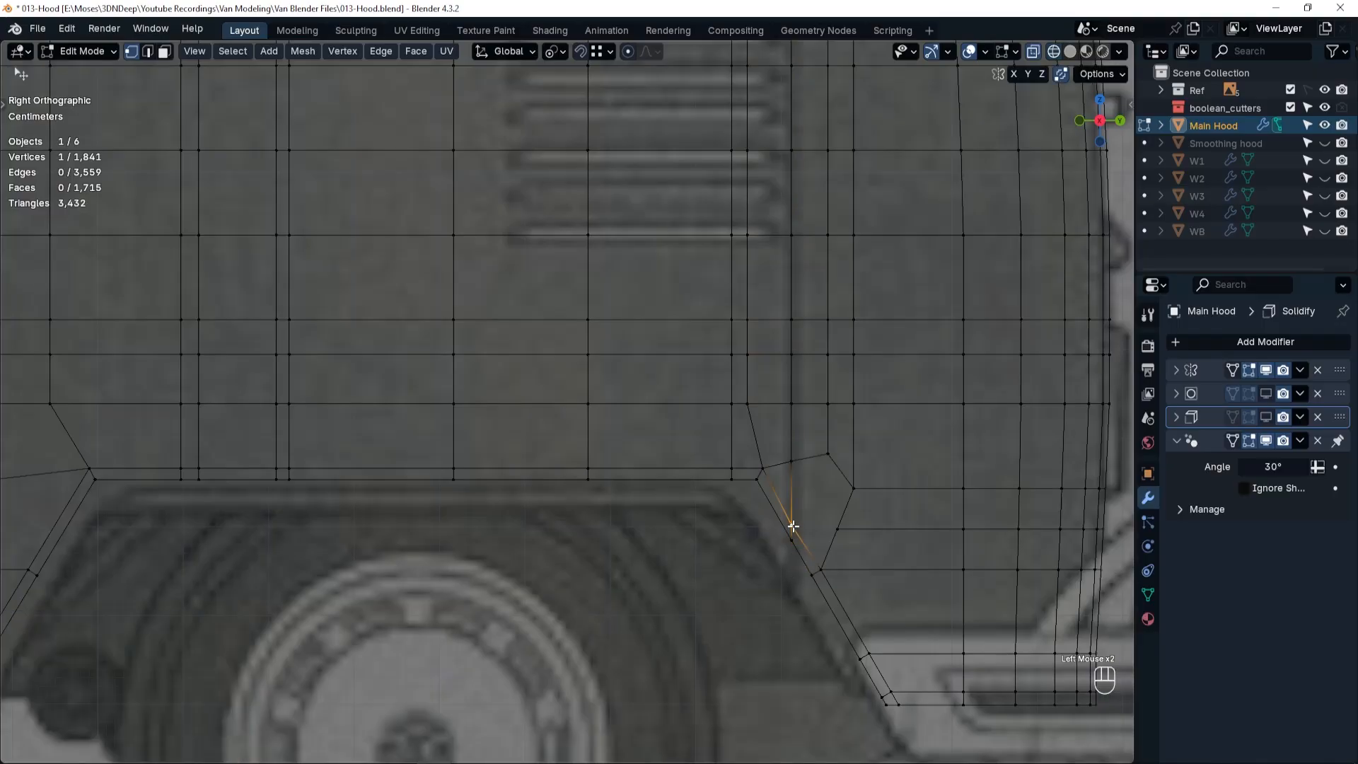
left_click(793, 522)
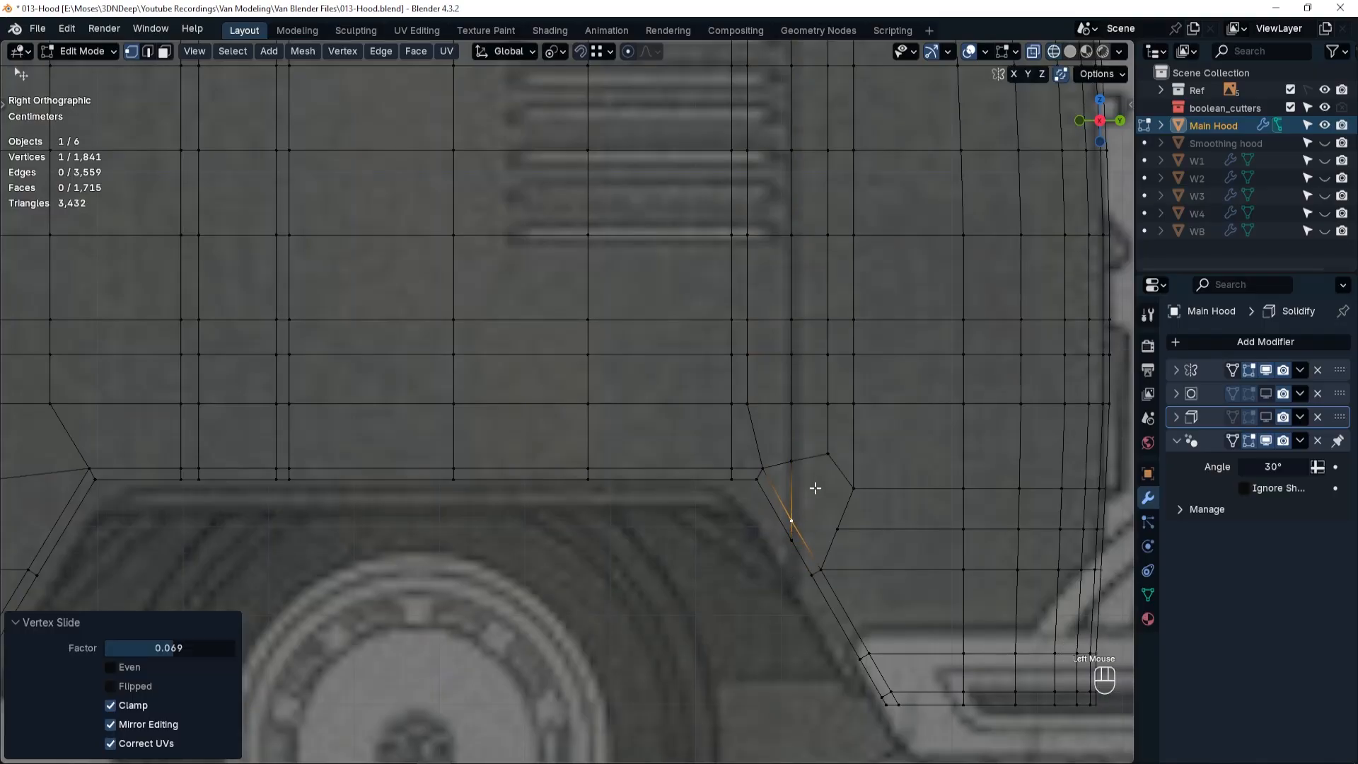
Bevel the vertical edge loop behind the vents by 0.00415 m, and add a centred loop cut along the resulting strip.
key("Tab")
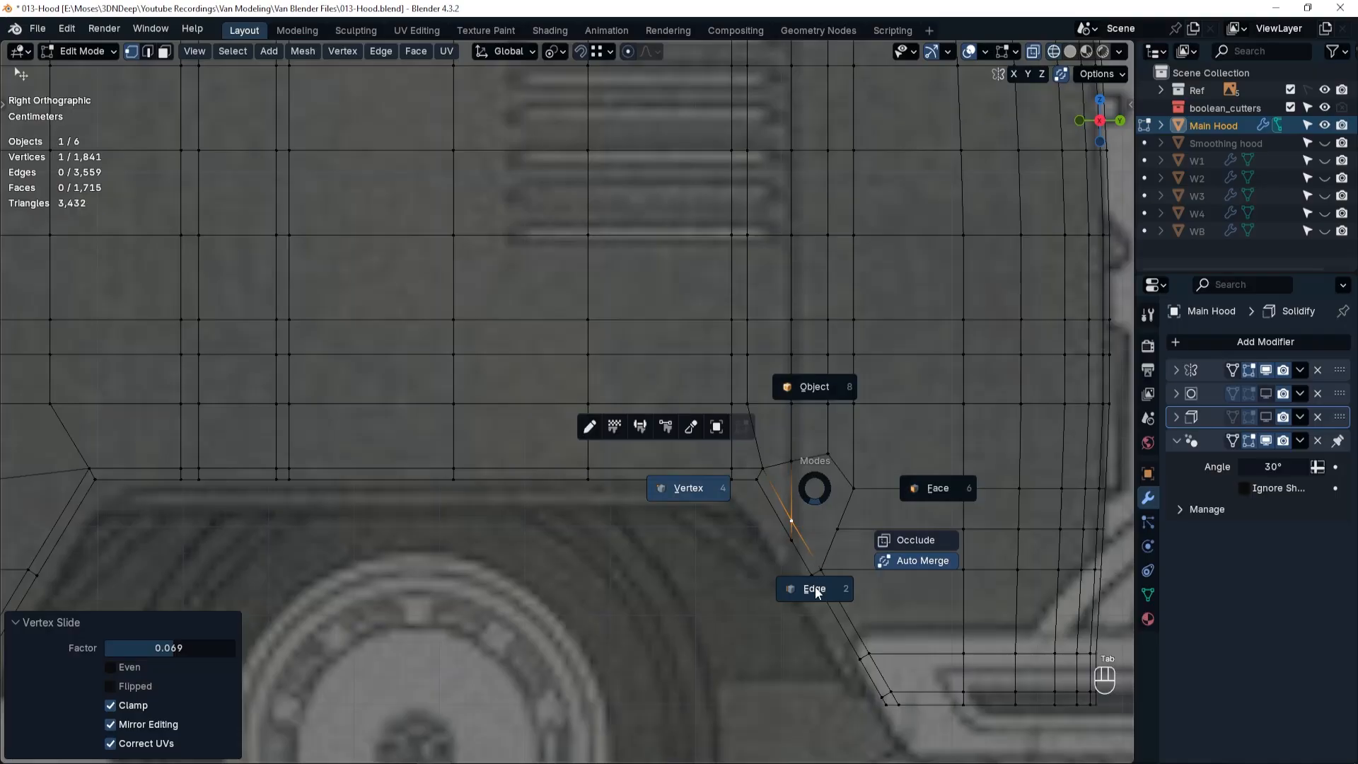
left_click(815, 587)
left_click(793, 493, "alt")
key("ctrl+b")
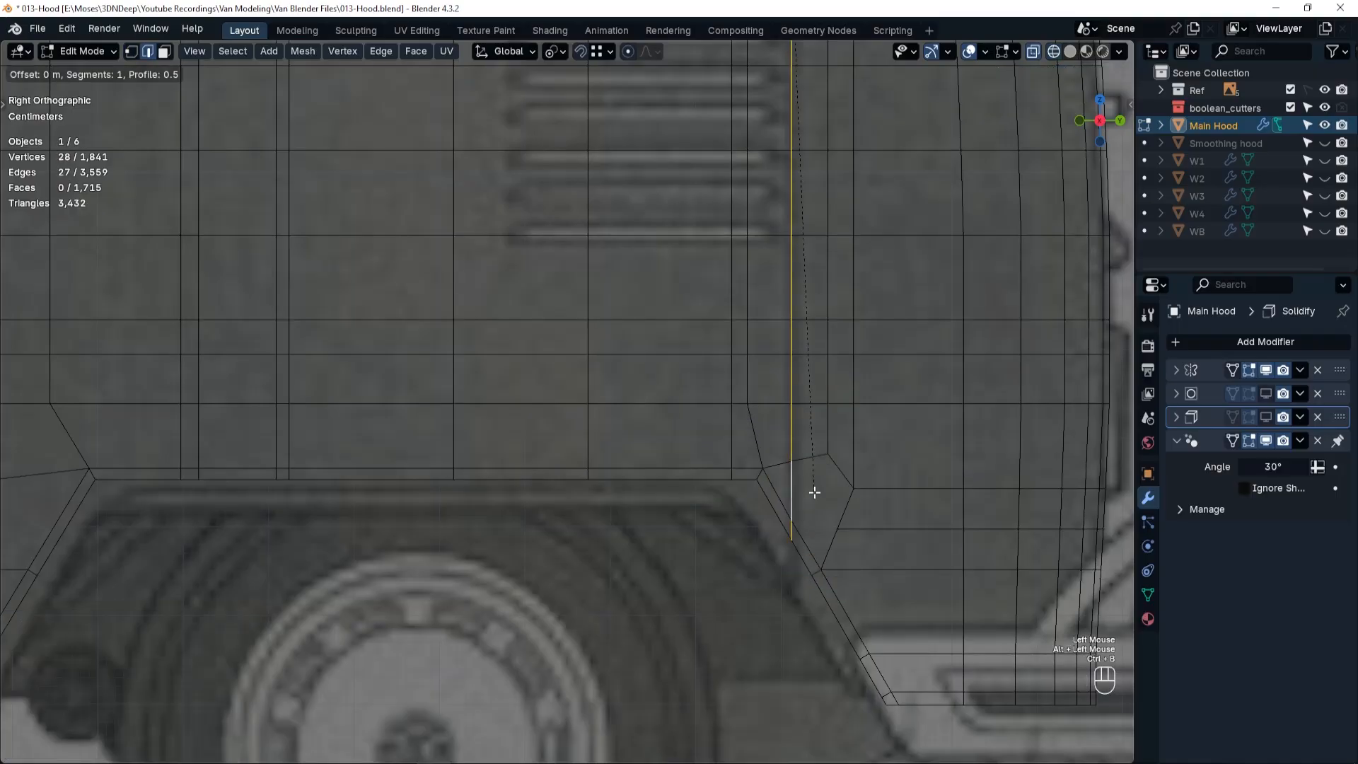
left_click(881, 493)
key("ctrl+r")
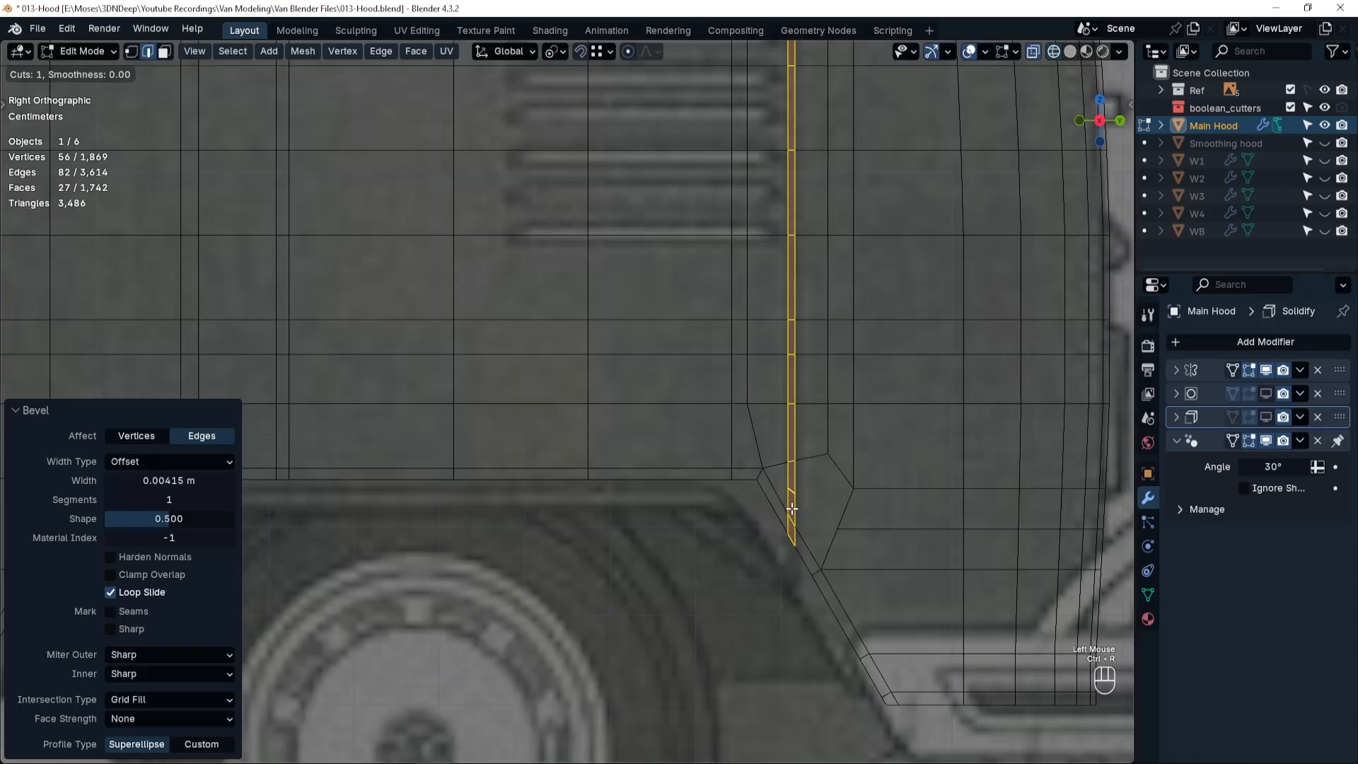
left_click(792, 524)
right_click(811, 504)
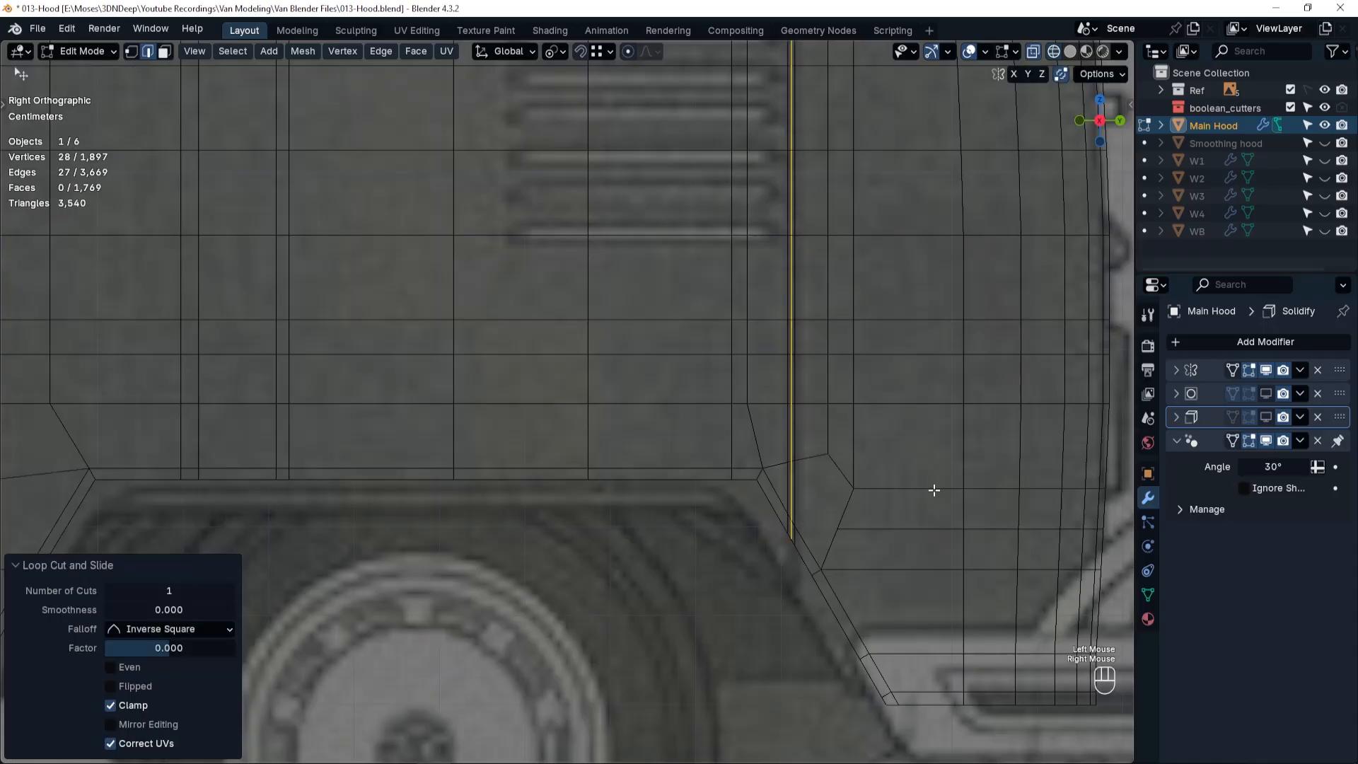
Knife an L-shaped cut into the face behind the arch's slanted border, from its upper corner to its lower front corner.
middle_click_drag(935, 484, 777, 494)
scroll(776, 488, "up", 4)
key("alt+s")
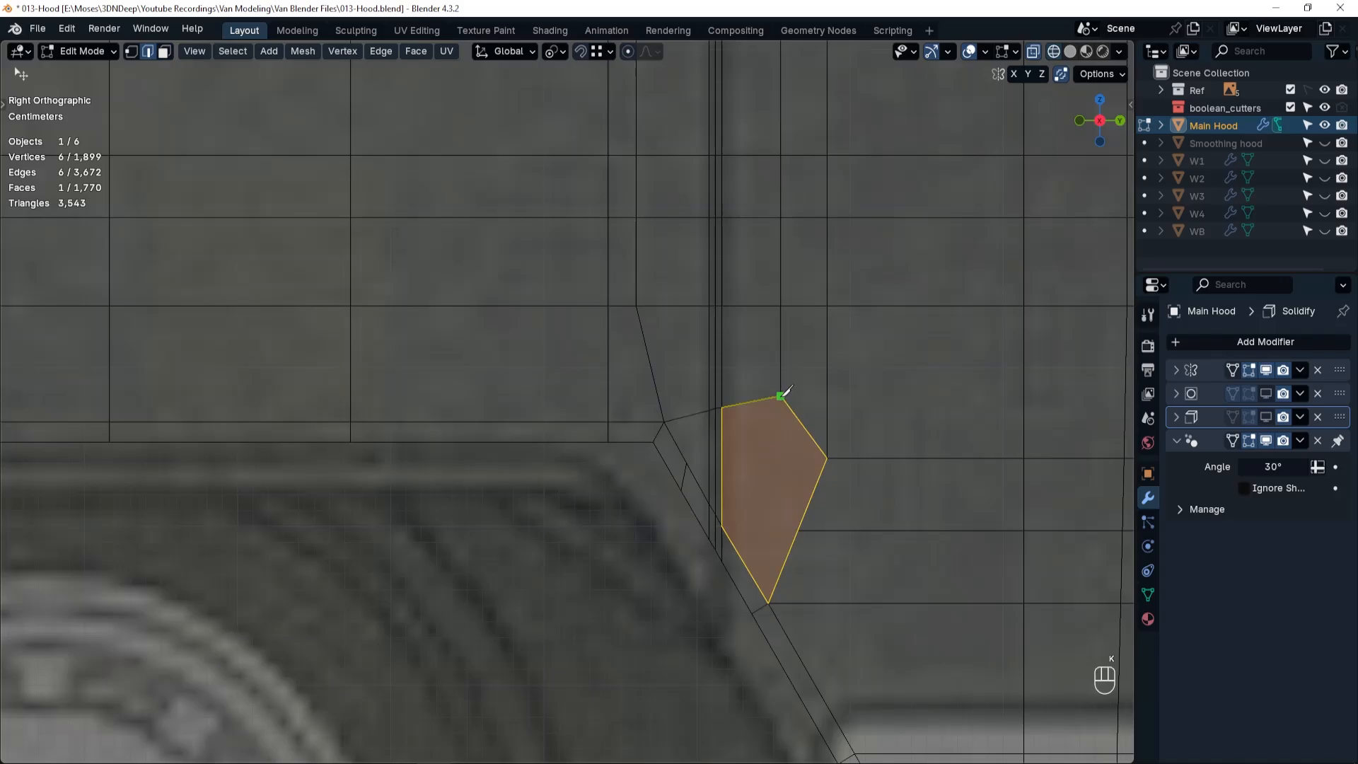
left_click(760, 527)
key("space")
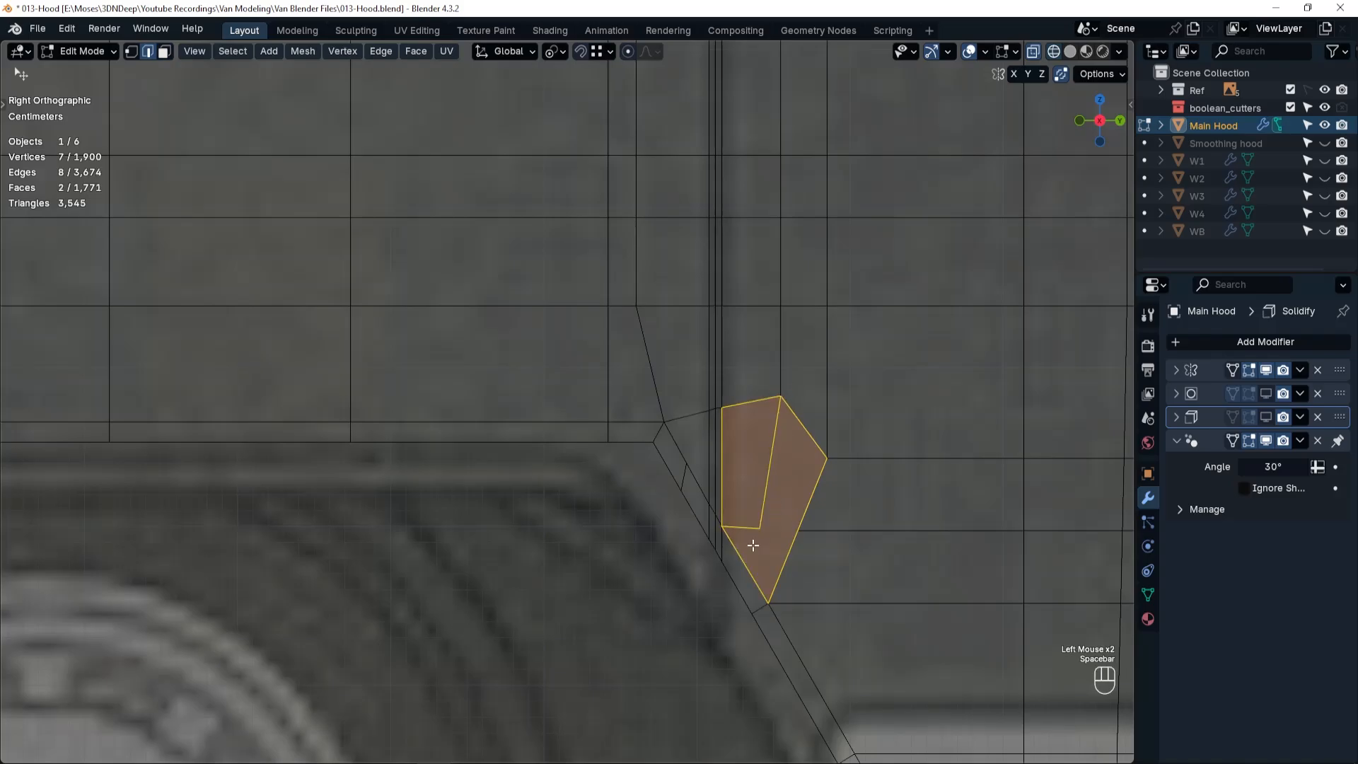
Slide the knife cut's inner vertex upward, connect it to the vertex on the face's rear side, and check the surrounding faces.
key("Tab")
left_click(762, 528)
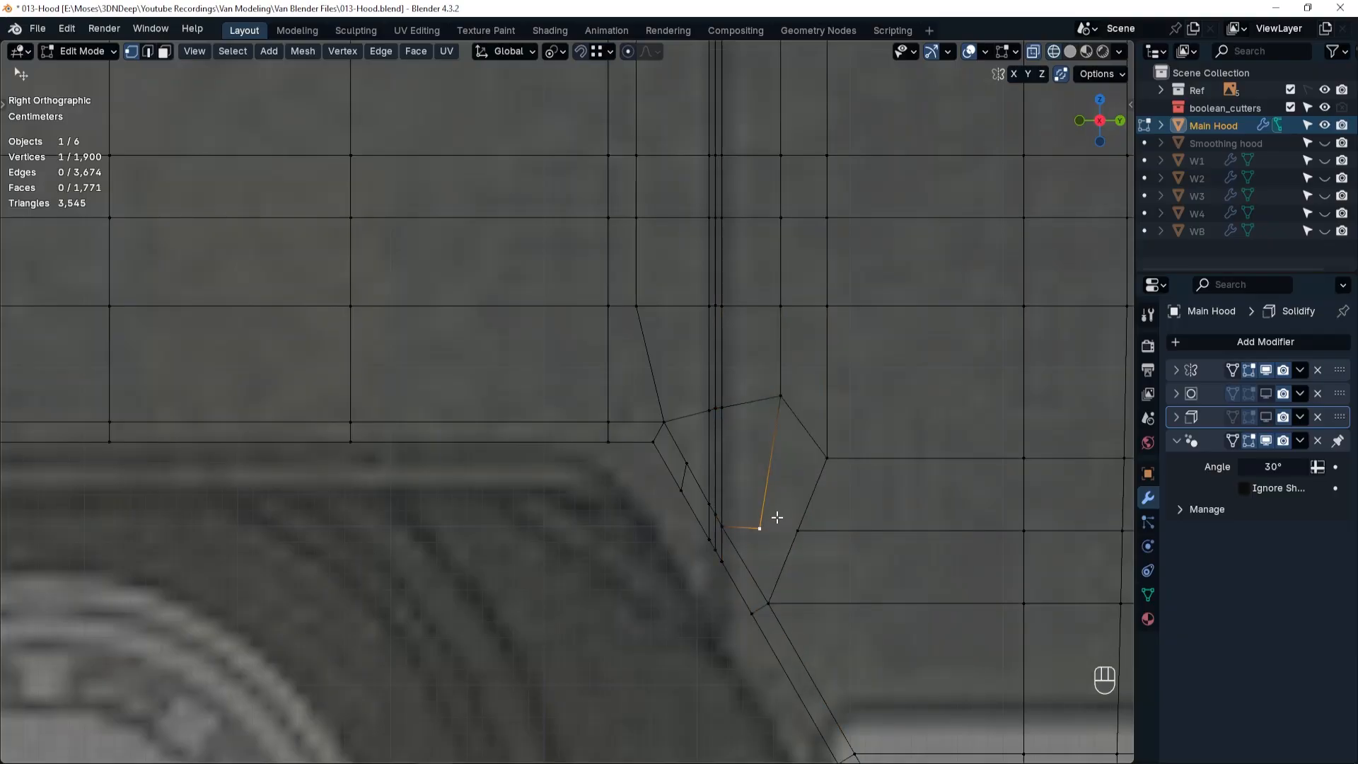
key("g")
key("g")
left_click(771, 506)
left_click(798, 531, "shift")
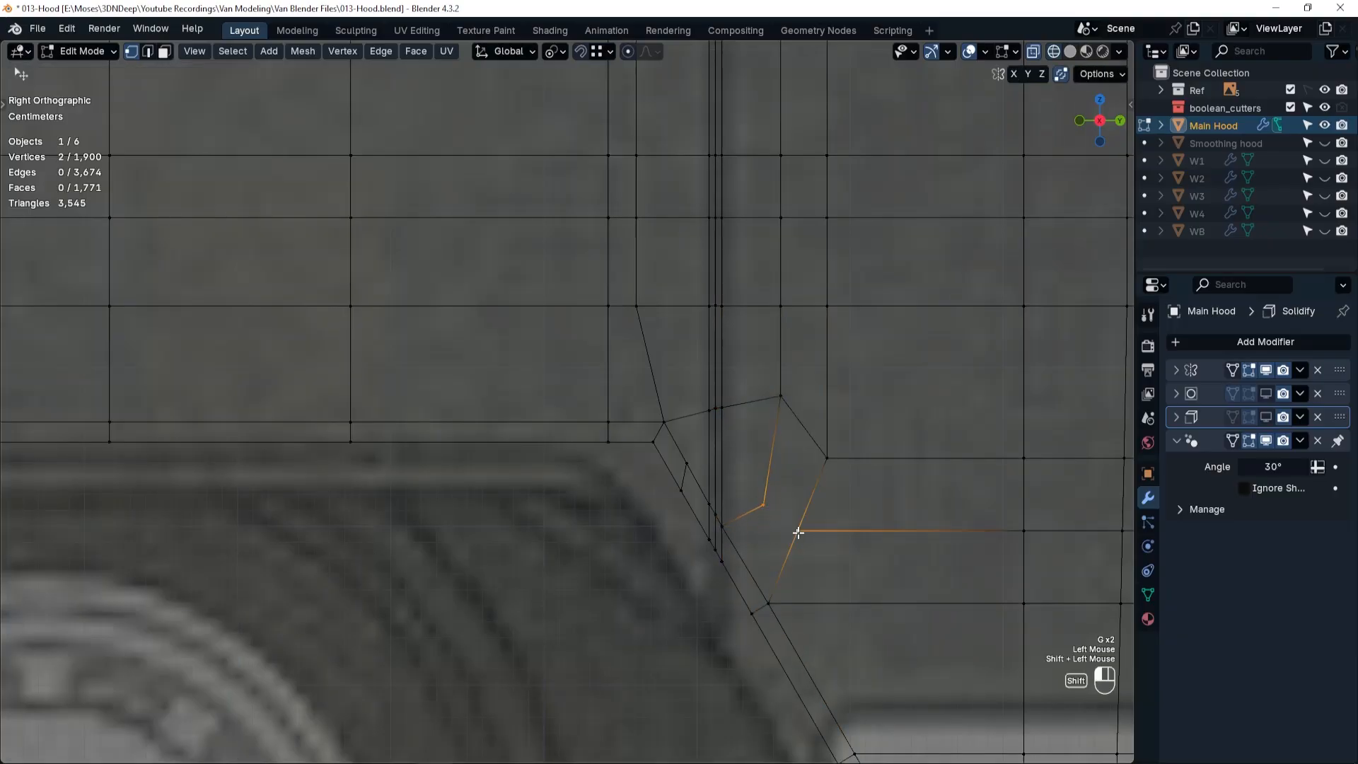
key("j")
key("Tab")
left_click(743, 461)
left_click(793, 474)
left_click(763, 543)
left_click(693, 459)
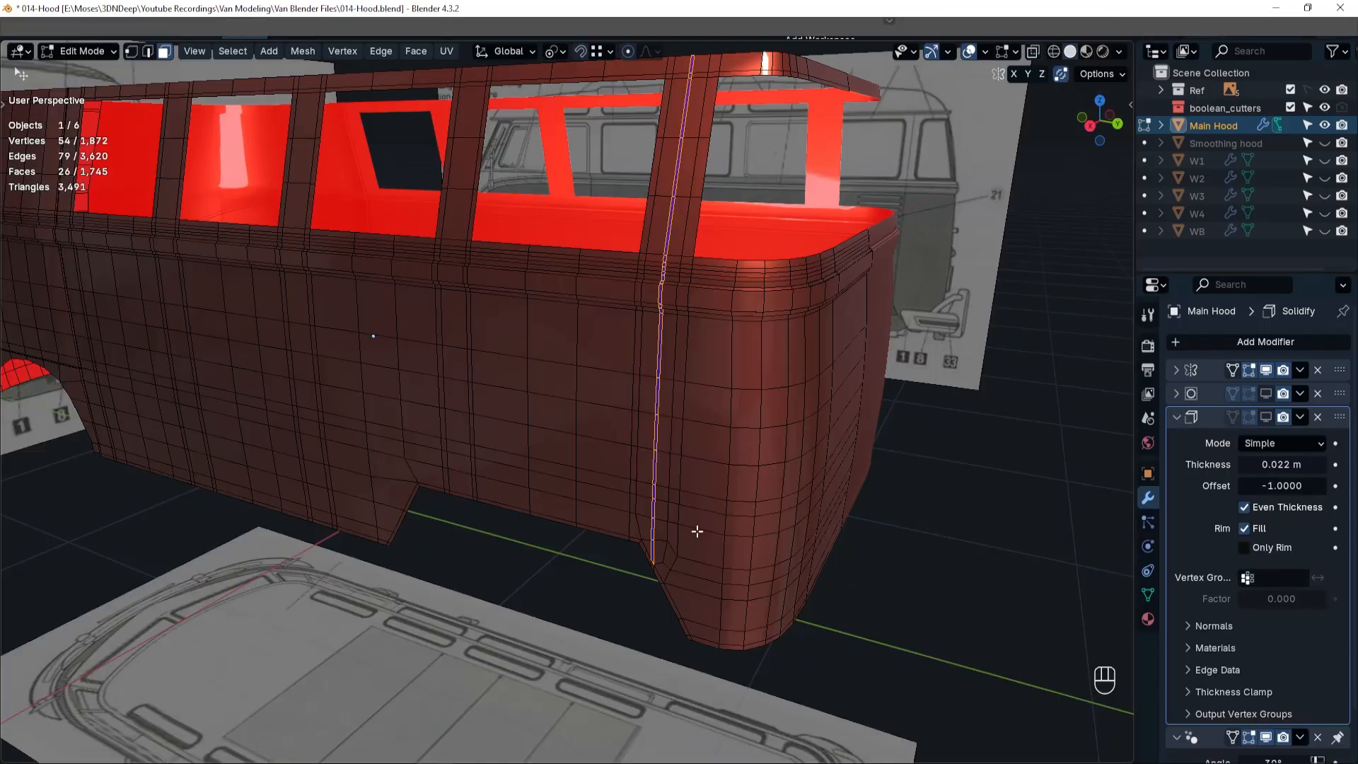
Add a centred loop to the narrow vertical strip and sink it, except its lowest vertex, with a Shrink/Fatten offset of -0.00316 m.
scroll(683, 532, "up", 3)
key("ctrl+r")
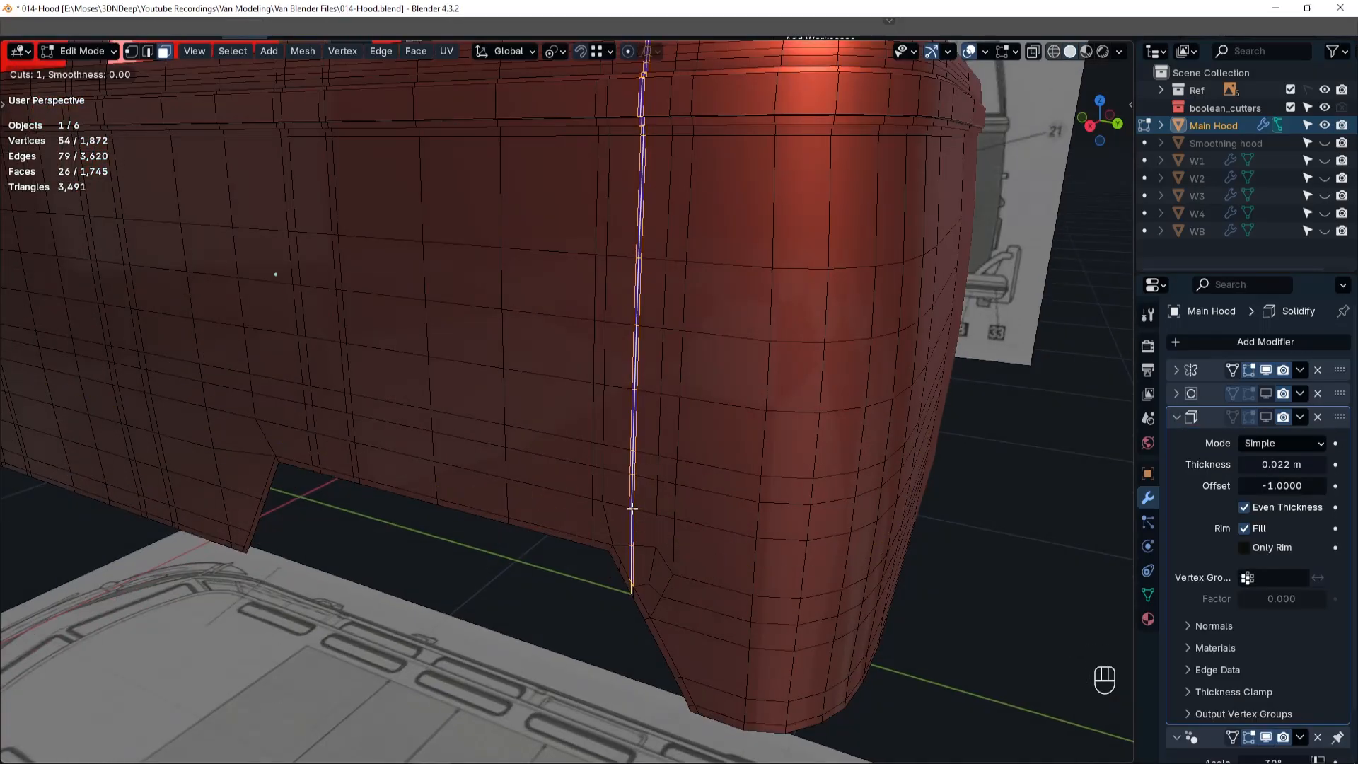
left_click(631, 534)
left_click(633, 566, "shift")
scroll(639, 598, "up", 3)
scroll(639, 597, "down", 3)
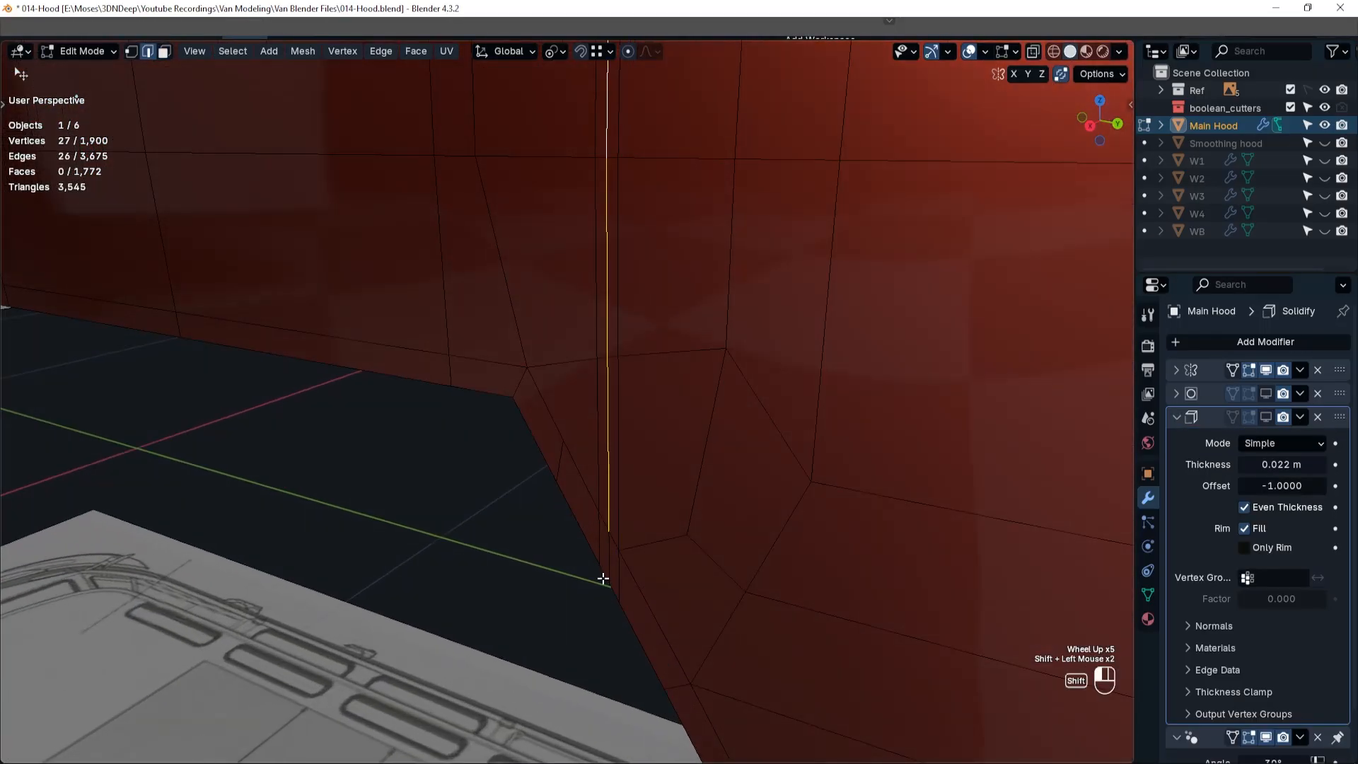
key("alt+s")
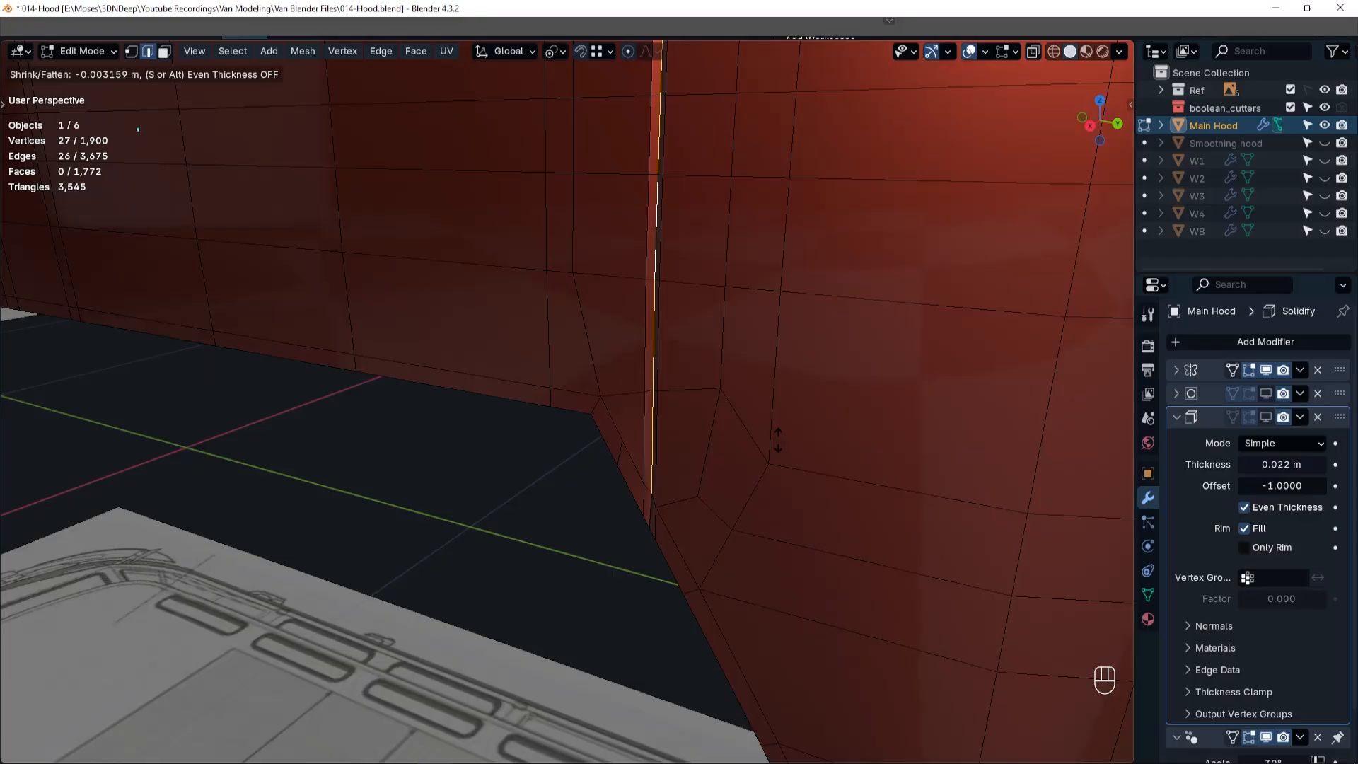
left_click(778, 440)
Show Main Hood's Subdivision and Solidify modifiers, examine the panel groove above the rear wheel arch, and leave mesh editing.
middle_click_drag(618, 527, 767, 488)
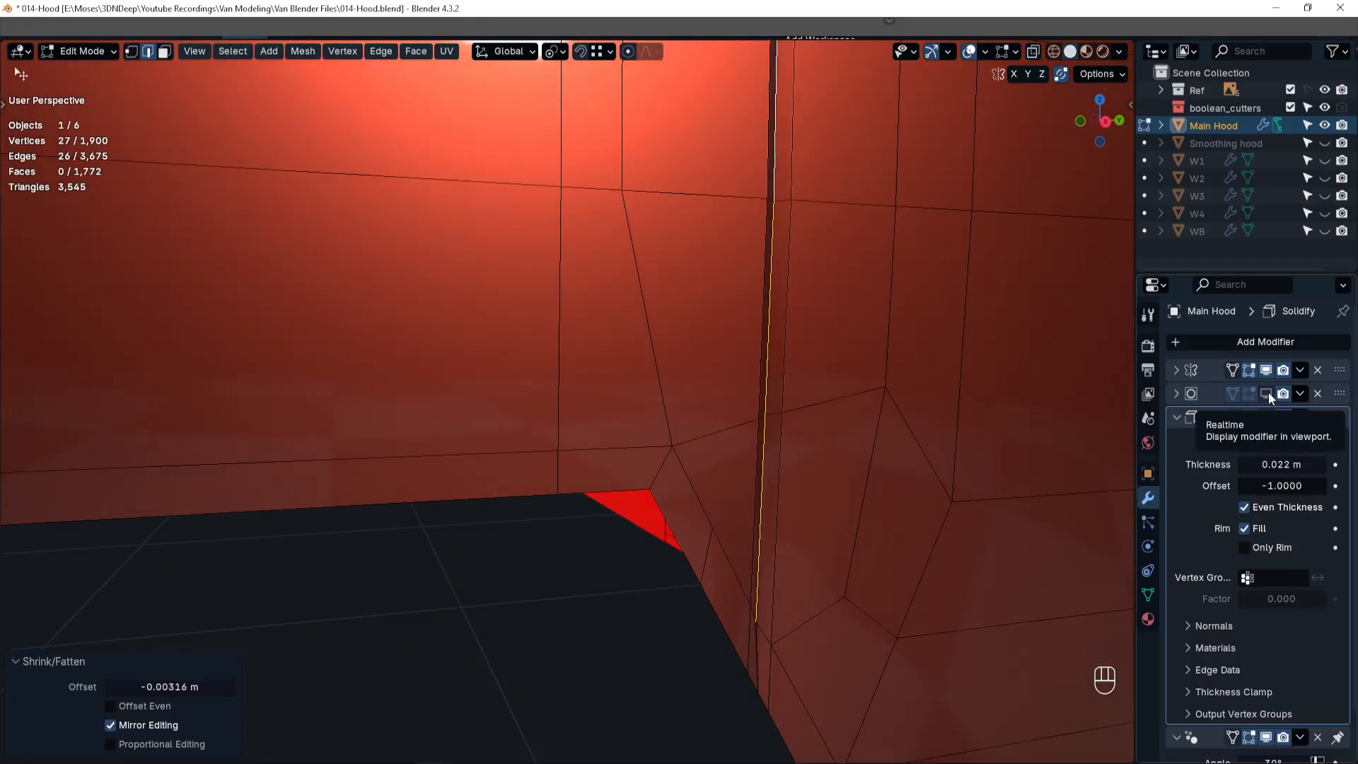
left_click(1268, 393)
left_click(1177, 417)
middle_click_drag(703, 549, 835, 520)
left_click(1266, 416)
scroll(1052, 561, "down", 6)
scroll(1052, 561, "down", 1, "shift")
middle_click_drag(1052, 561, 786, 467, "shift")
middle_click_drag(785, 467, 758, 435)
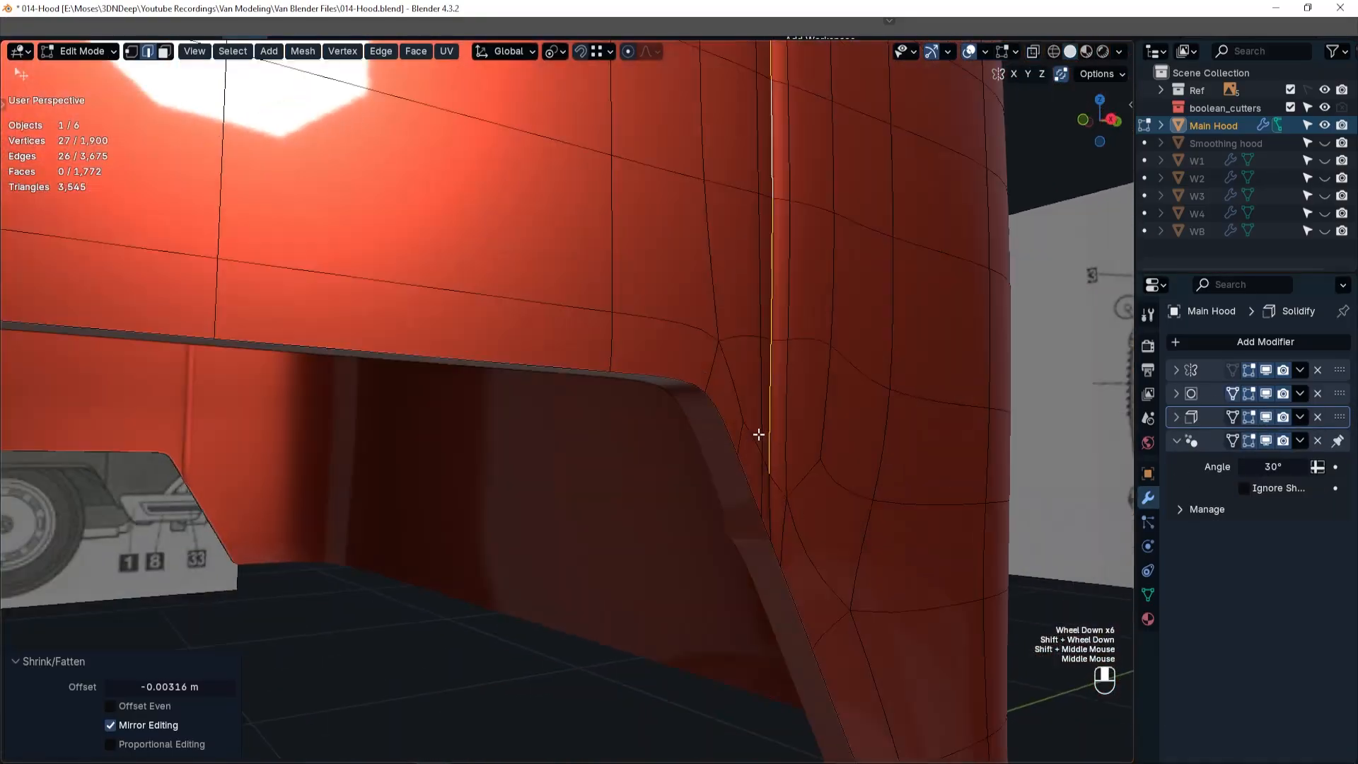
key("Tab")
scroll(744, 418, "down", 8)
Show Main Hood in side-view wireframe, hide its Solidify and Subdivision effects, and resume mesh editing at the front door window.
key("KP_3")
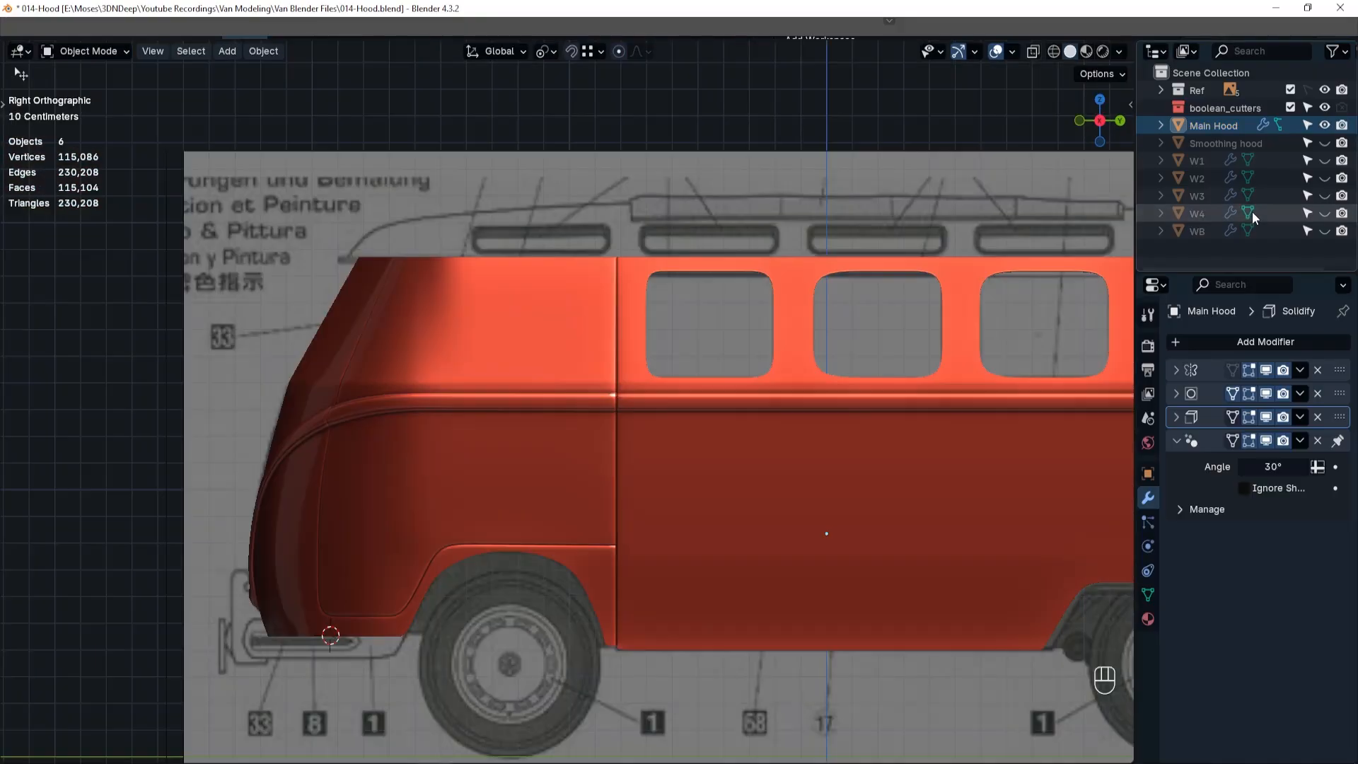
left_click(1326, 125)
left_click(1325, 125)
key("shift+z")
left_click(1267, 416)
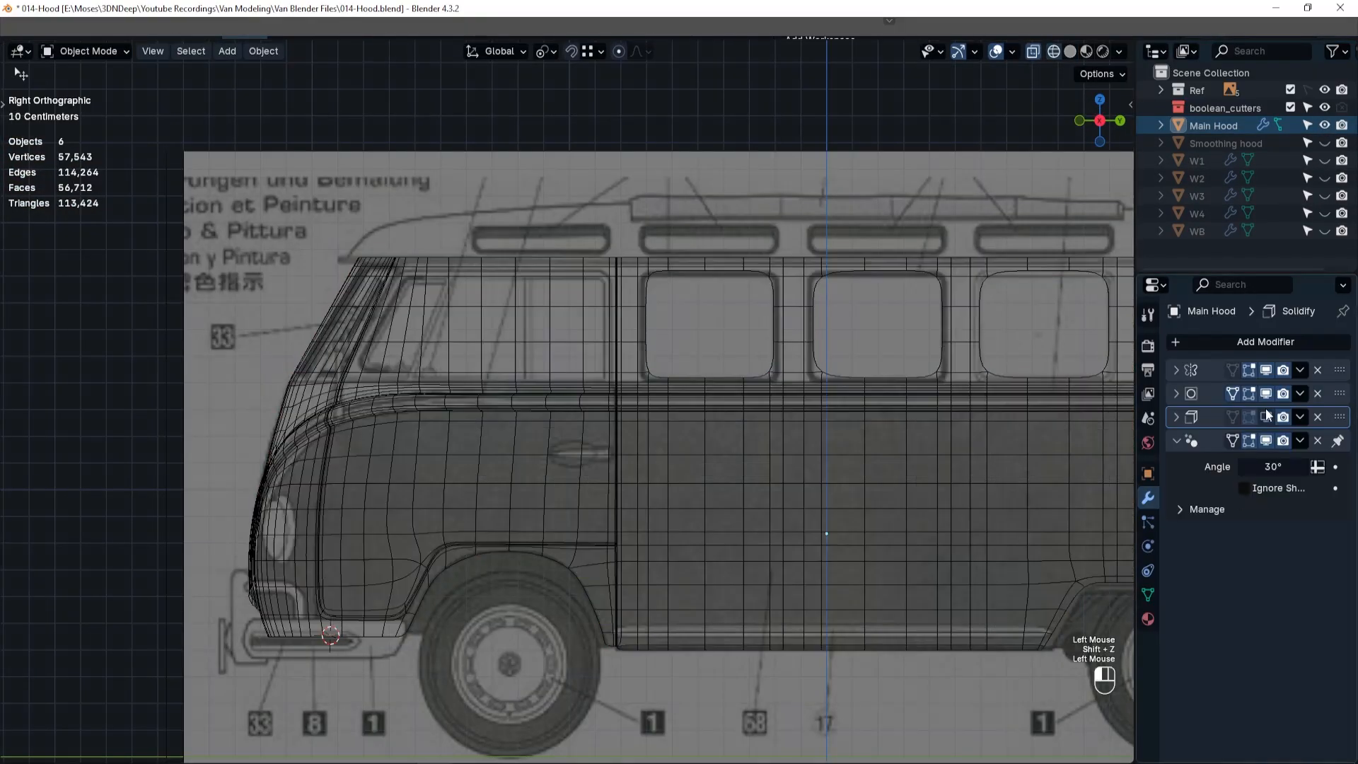
left_click(1267, 393)
scroll(397, 321, "up", 3)
middle_click_drag(397, 321, 478, 341, "shift")
key("Tab")
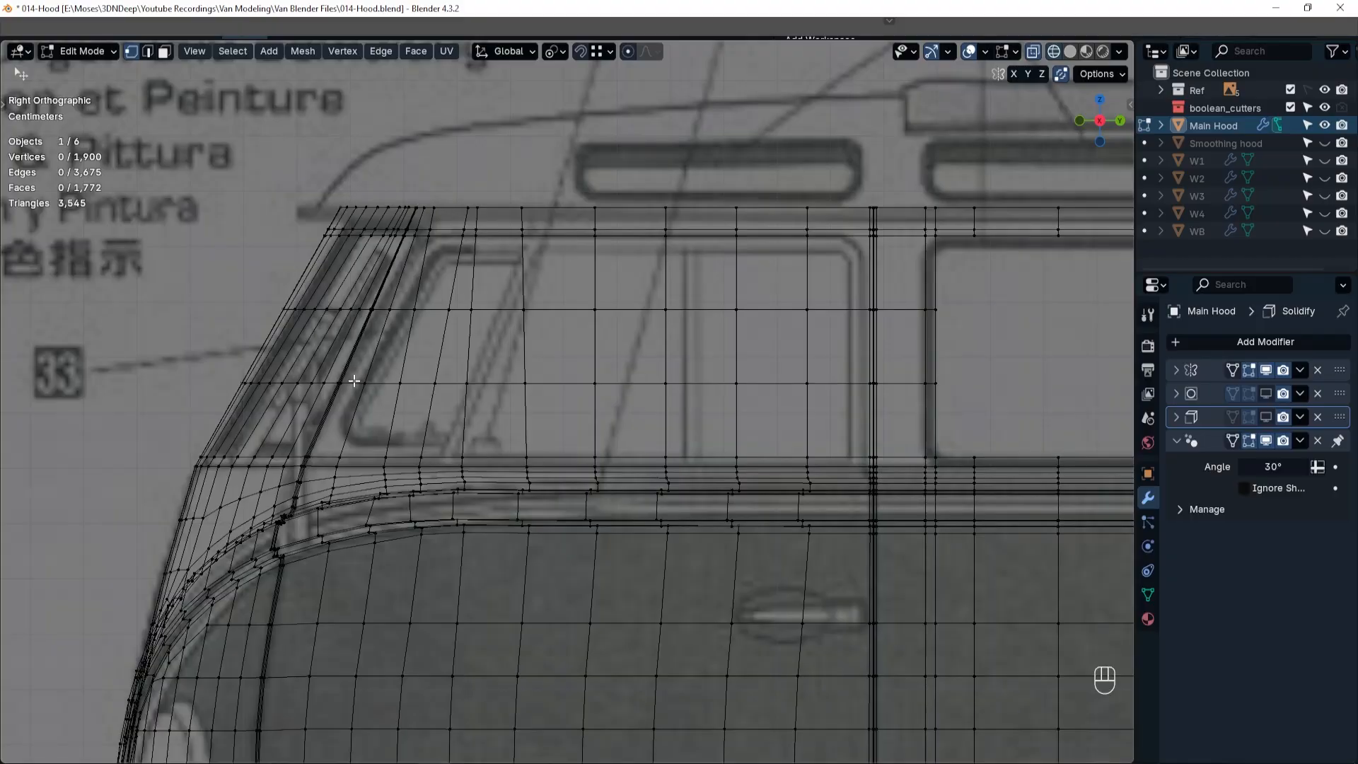
Select the six vertices above the front door window's upper front corner and slide them rearward by a factor of 0.479.
left_click(414, 236)
left_click(429, 236, "shift")
left_click(431, 229, "shift")
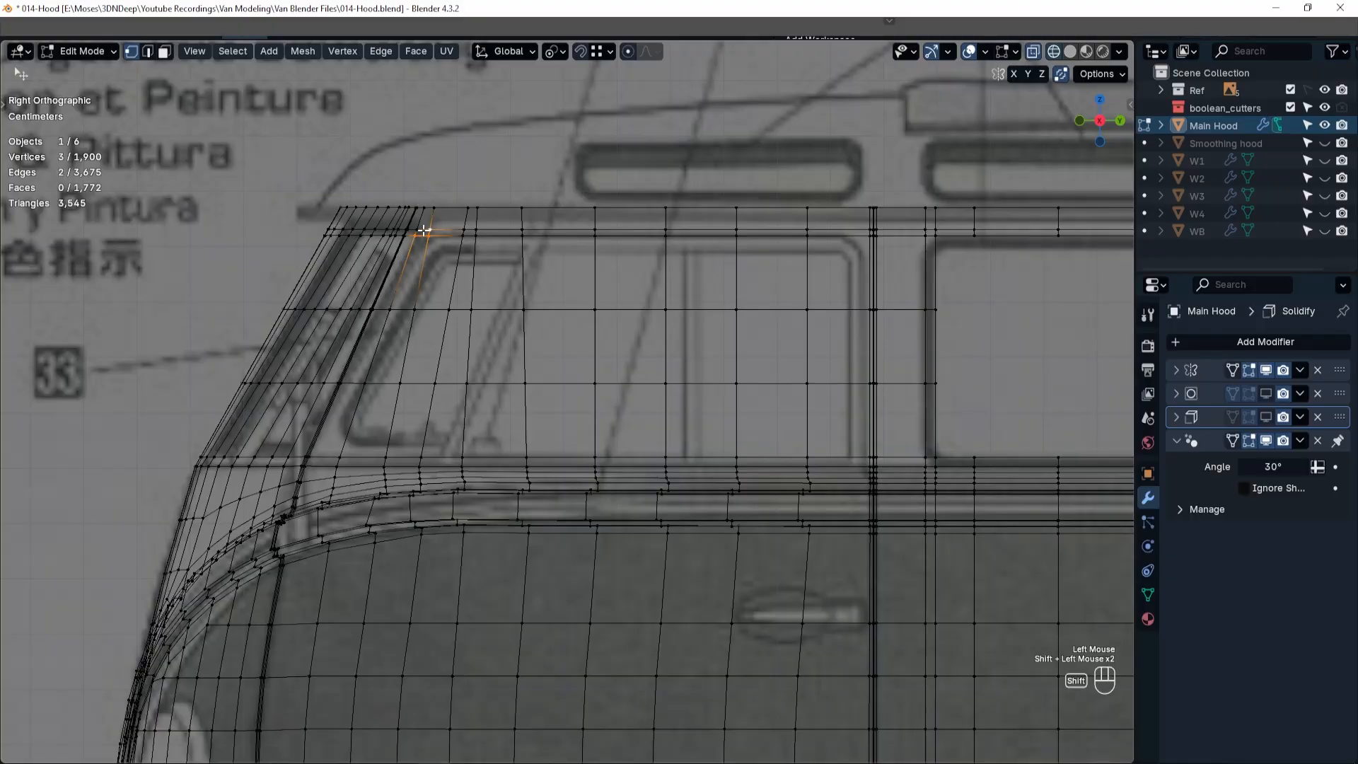
left_click(417, 229, "shift")
left_click(425, 208, "shift")
left_click(434, 208, "shift")
key("g")
key("g")
left_click(452, 209)
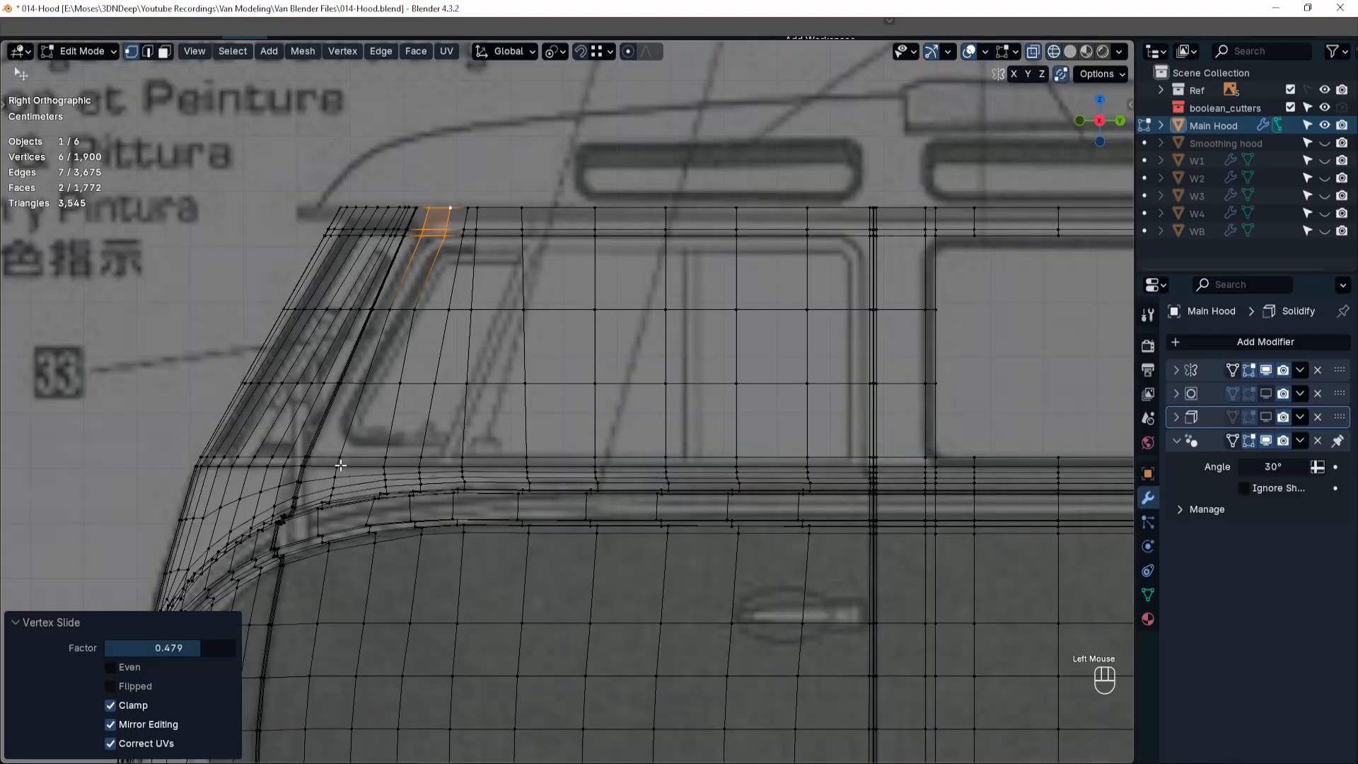
Slide the front-edge vertices at the front door window's lower front corner to the blueprint outline, ending with a factor of 0.257.
left_click(327, 456)
key("g")
key("g")
left_click(357, 384)
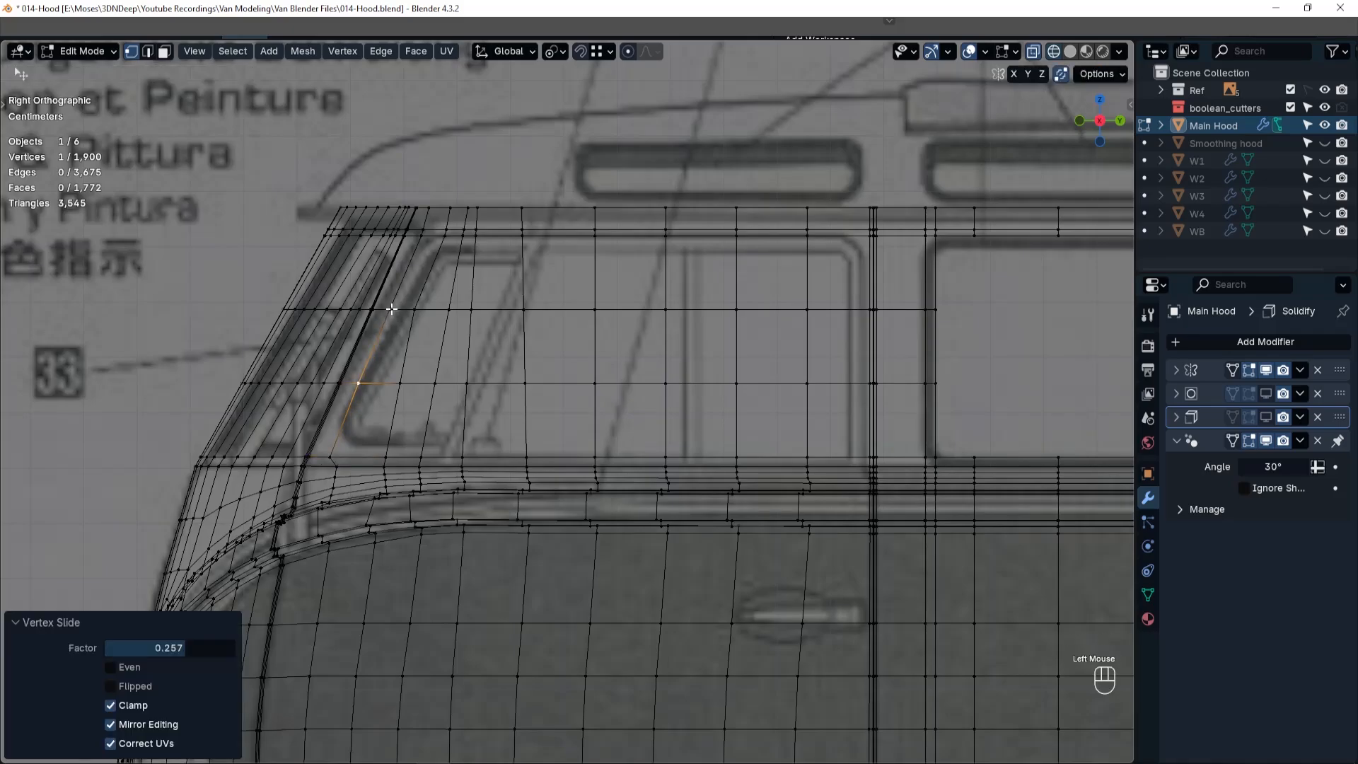
Slide the individual vertices above the front door window's upper front corner, on the roof edge and the row below, to even their spacing.
left_click(423, 230)
key("g")
key("g")
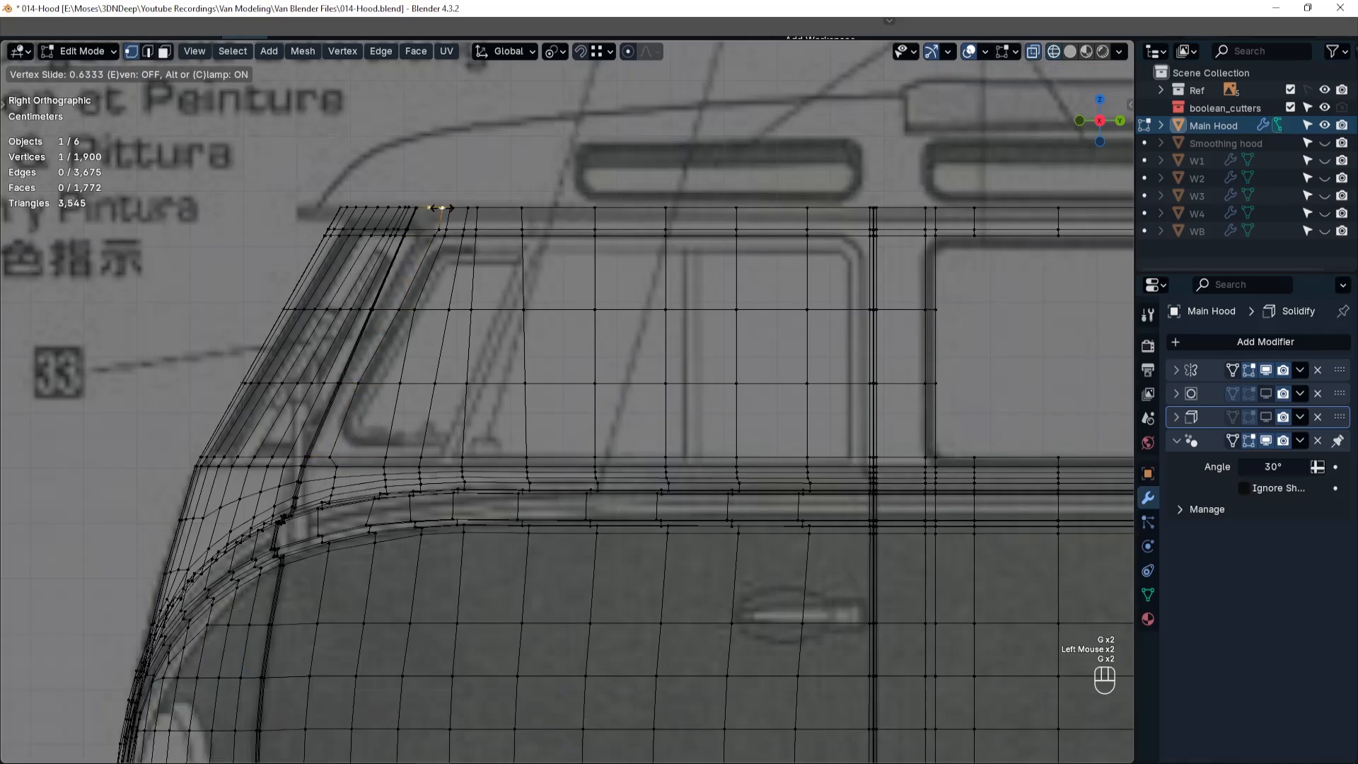
left_click(444, 208)
left_click(450, 208)
key("g")
key("g")
left_click(459, 208)
left_click(447, 229)
key("g")
key("g")
left_click(453, 229)
left_click(444, 236)
left_click(449, 235)
Slide the second column's vertices on the front door window's base and lower row forward, parallel to the sloping front edge.
left_click(384, 458)
key("g")
key("g")
left_click(345, 458)
left_click(400, 384)
key("g")
key("g")
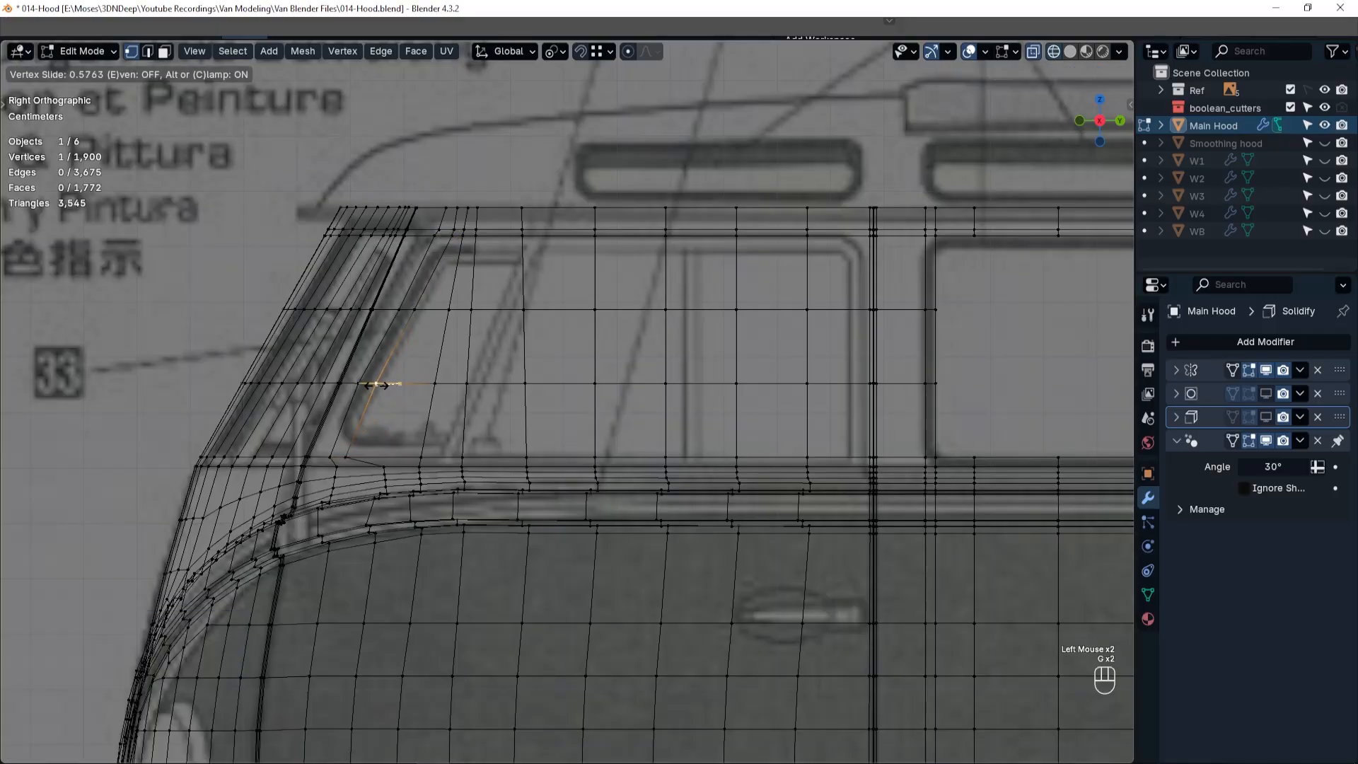
left_click(376, 384)
Slide the vertices at the front door window's upper front corner and on its upper row to align them with the sloping frame.
left_click(453, 235)
key("g")
key("g")
left_click(451, 235)
left_click(415, 309)
key("g")
key("g")
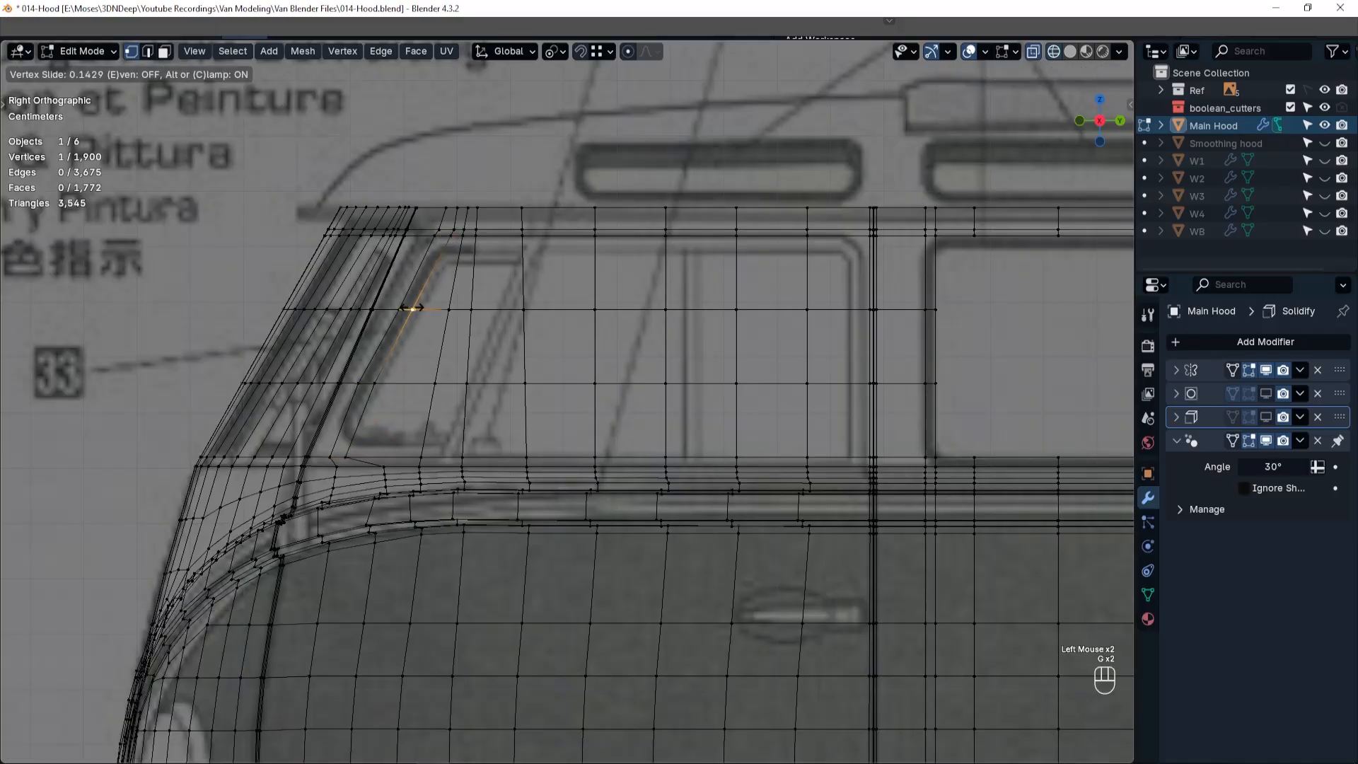
left_click(413, 309)
left_click(433, 237)
key("g")
key("g")
left_click(437, 236)
Fine-tune the two front-edge vertices on the front door window's lower horizontal row with Vertex Slide.
left_click(358, 383)
key("g")
key("g")
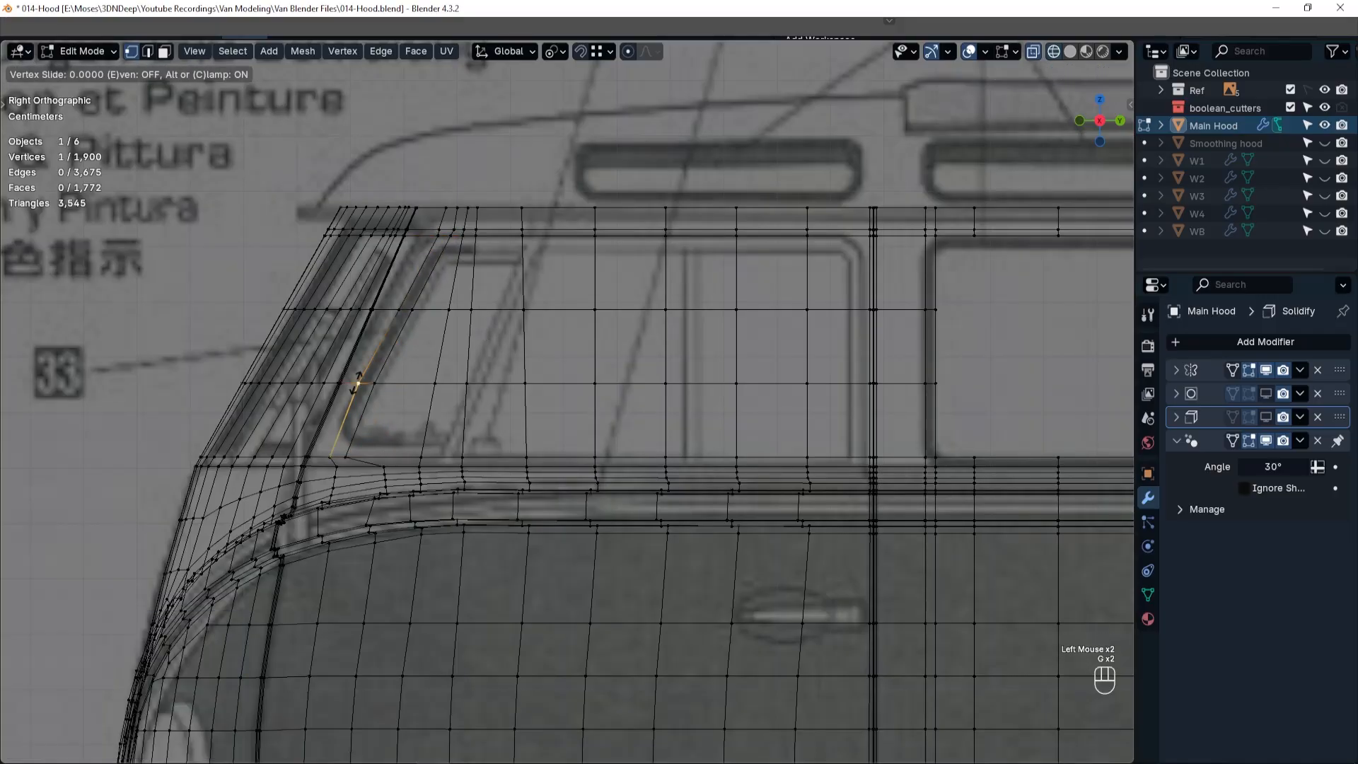
left_click(363, 383)
left_click(376, 383)
key("g")
key("g")
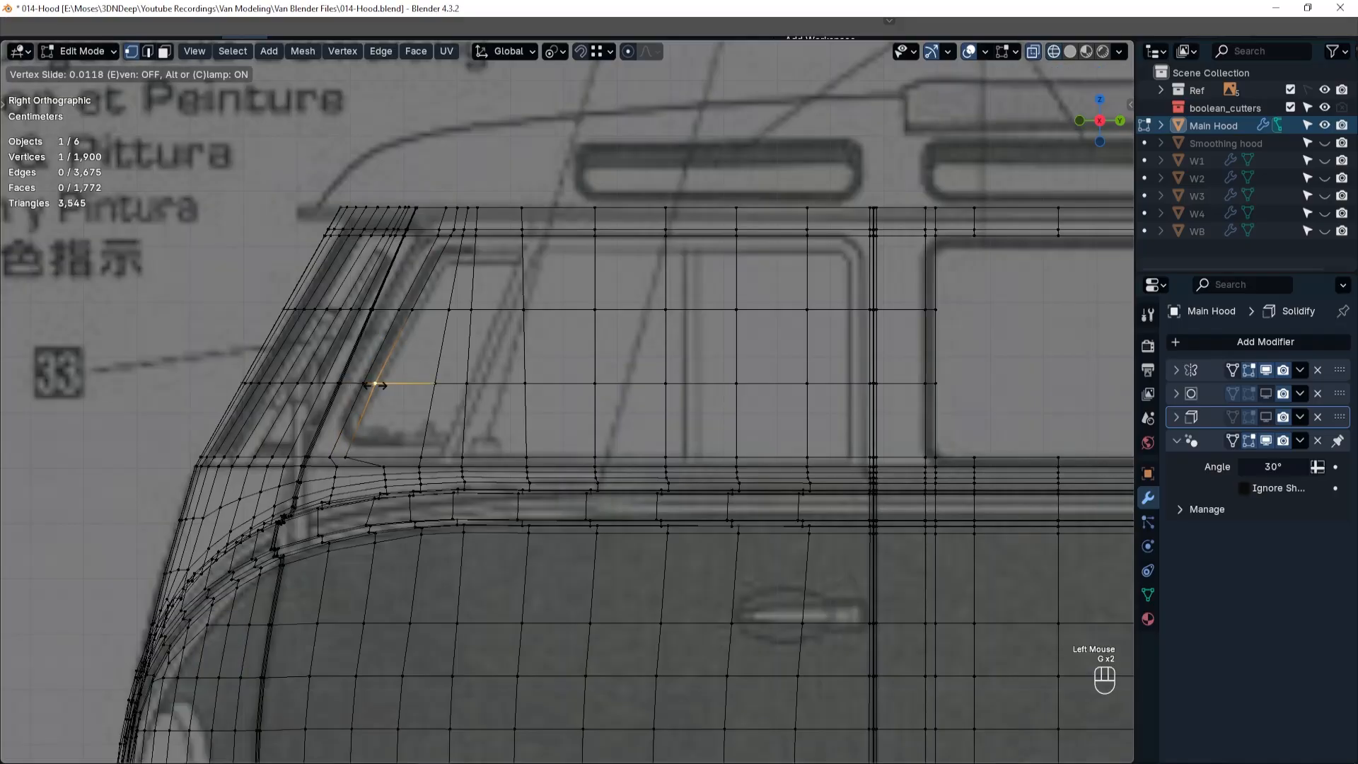
left_click(374, 384)
Add a vertical edge loop near the front door window's rear end and slide it onto the blueprint's rear window edge.
left_click(833, 281)
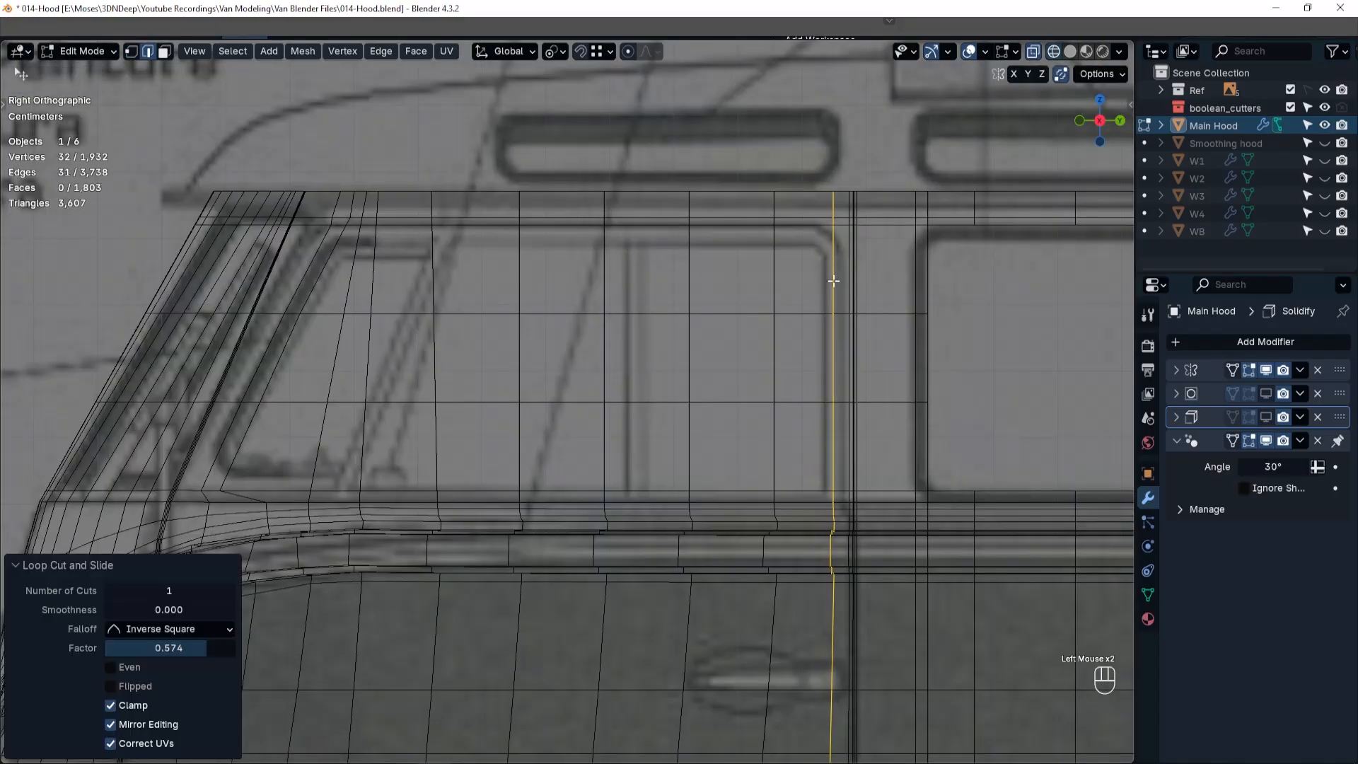
key("ctrl+r")
left_click(806, 287)
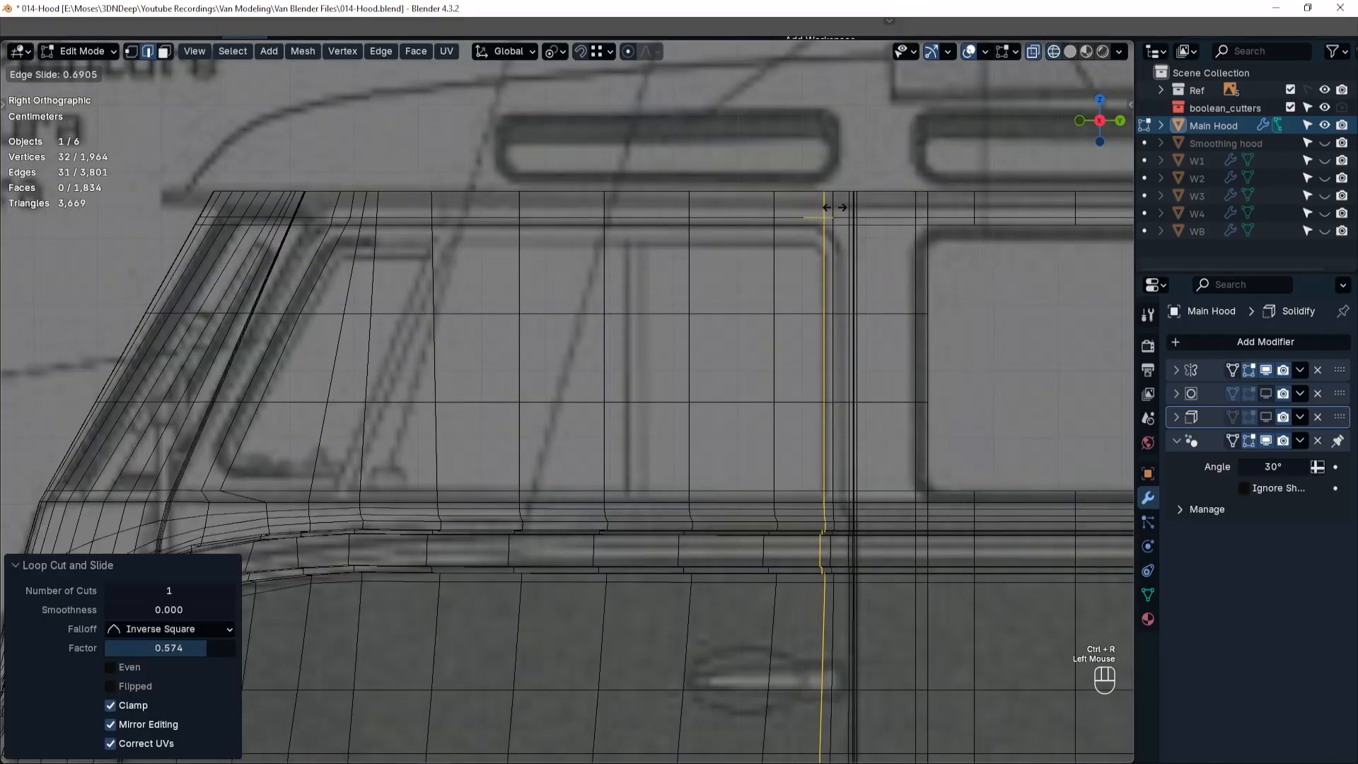
left_click(826, 287)
Select all faces within the front door window outline and separate them from Main Hood into their own object.
key("3")
left_click(337, 270)
left_click(787, 461, "ctrl+shift")
key("x")
key("Escape")
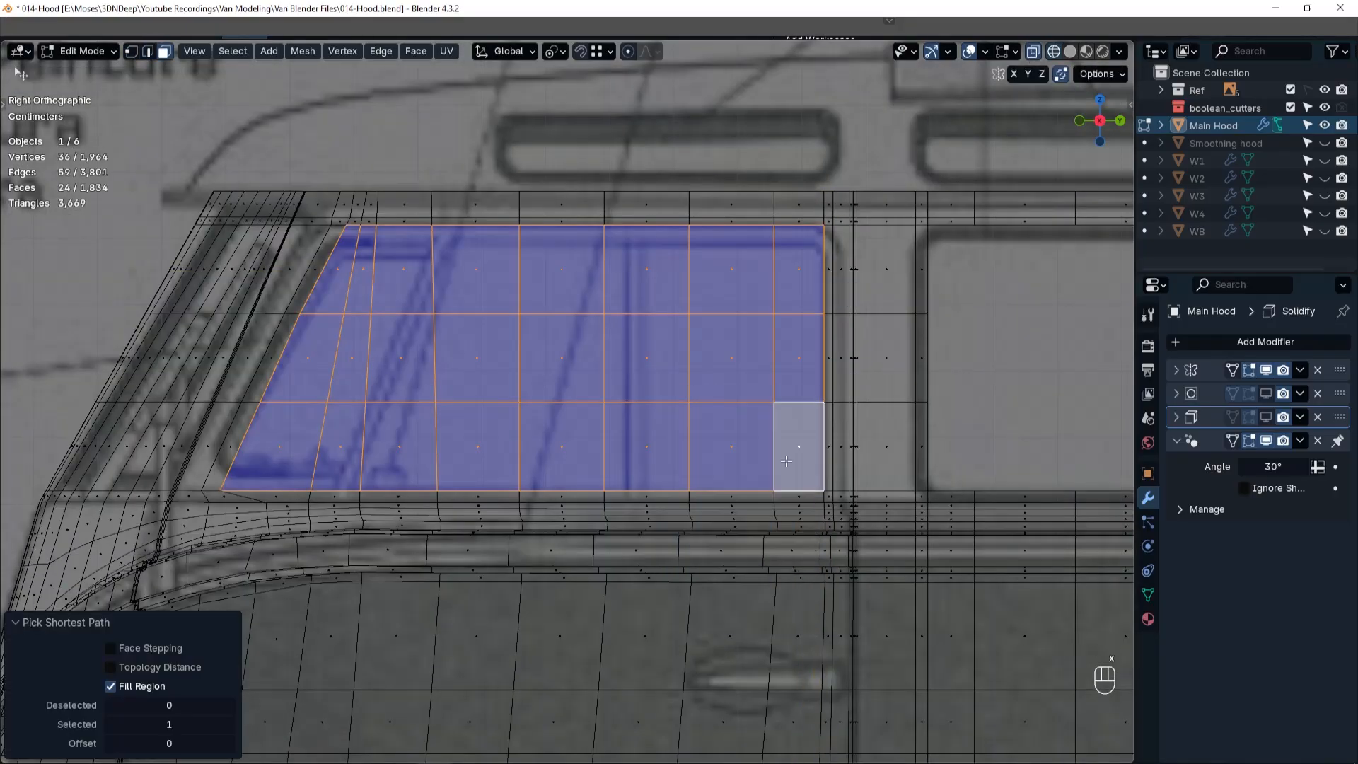
key("p")
left_click(787, 460)
Leave mesh editing and rename the separated front door window object as WD.
key("Tab")
left_click(807, 368)
double_click(1200, 145)
type("W")
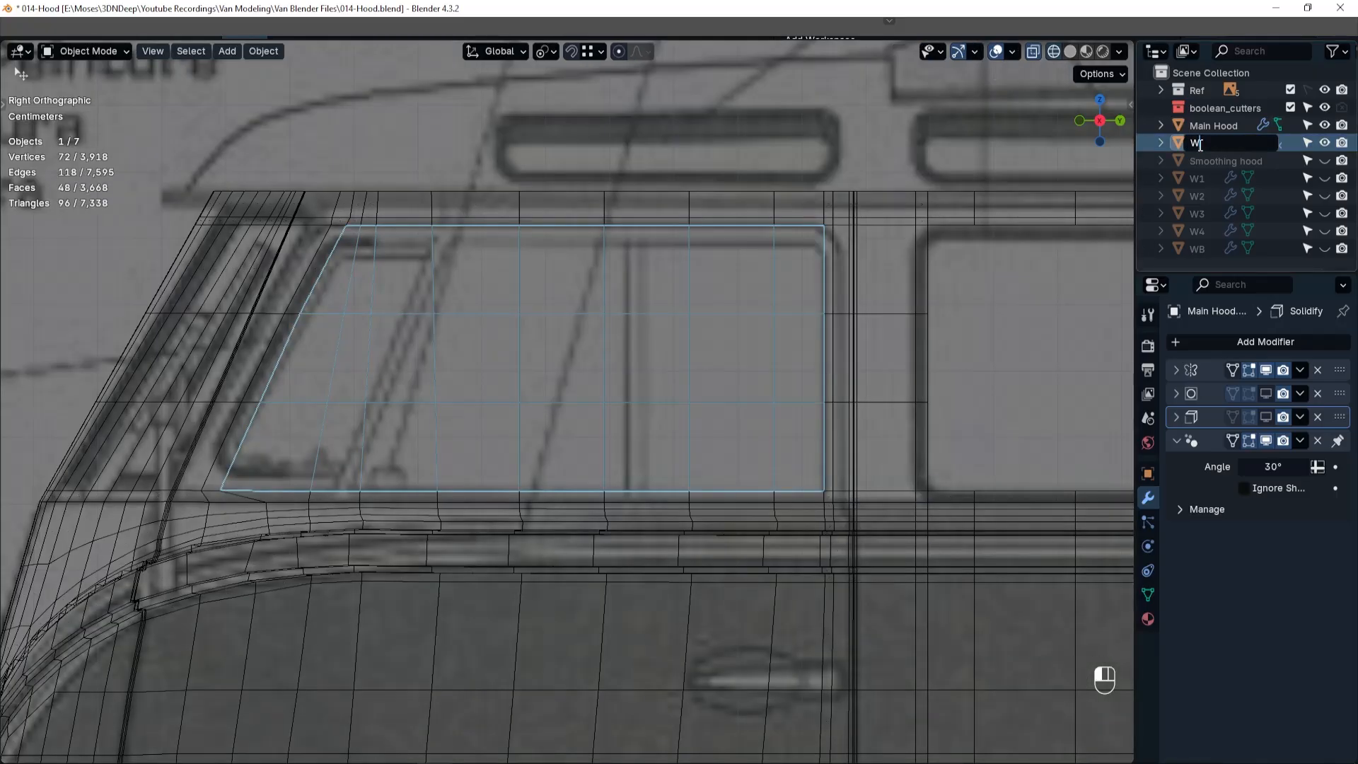
type("D")
key("Return")
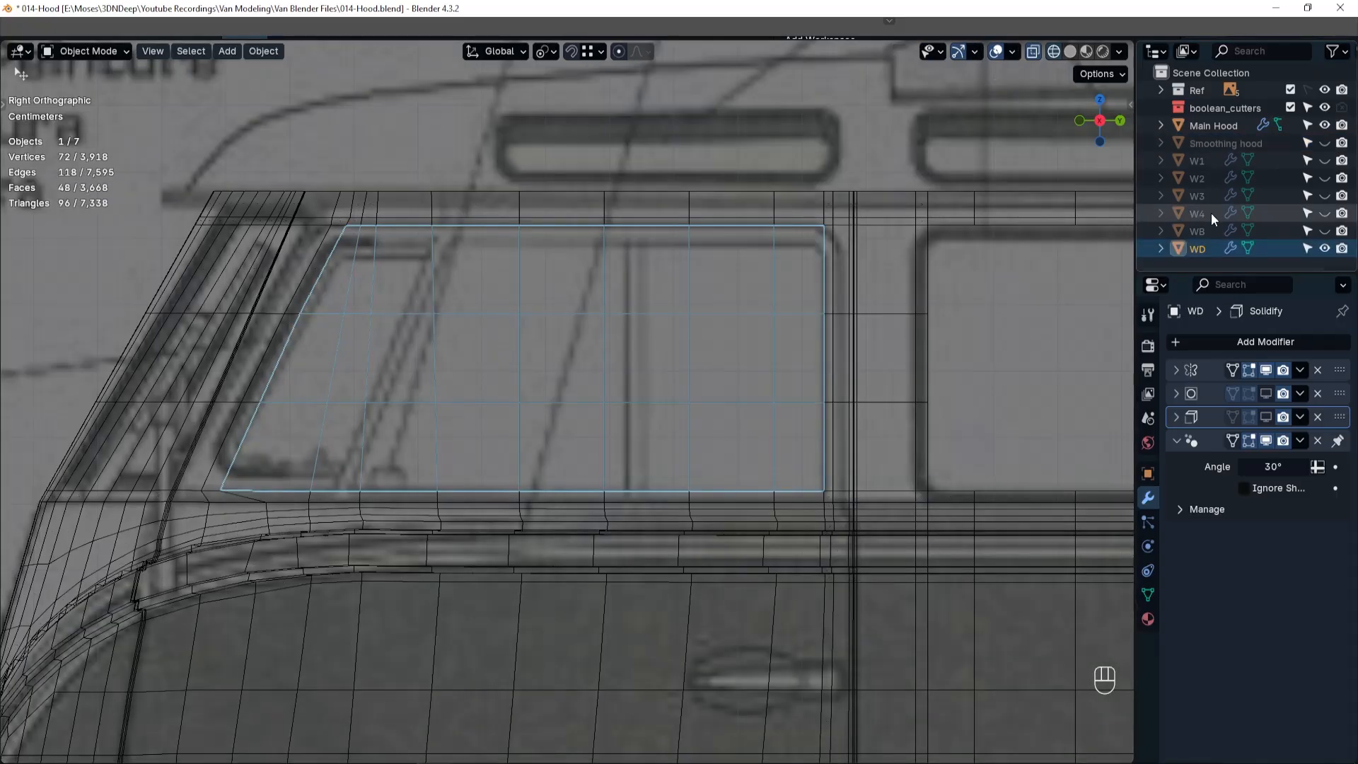
Hide WD, return to solid shading and select Main Hood to examine its front door window opening.
left_click(1325, 248)
scroll(701, 403, "down", 4)
key("shift+z")
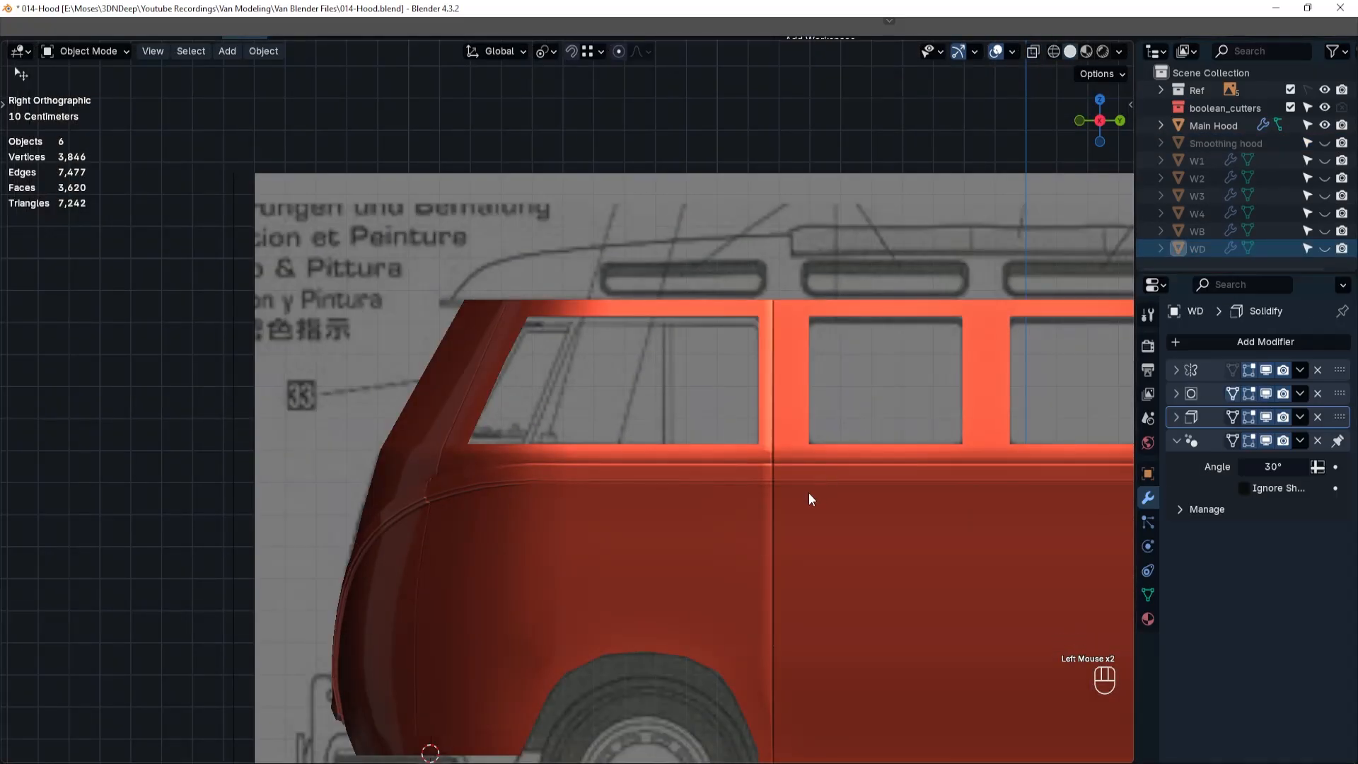
left_click(576, 532)
middle_click_drag(576, 532, 577, 474)
Show Main Hood in front-view wireframe and resume mesh editing at the windshield.
key("grave")
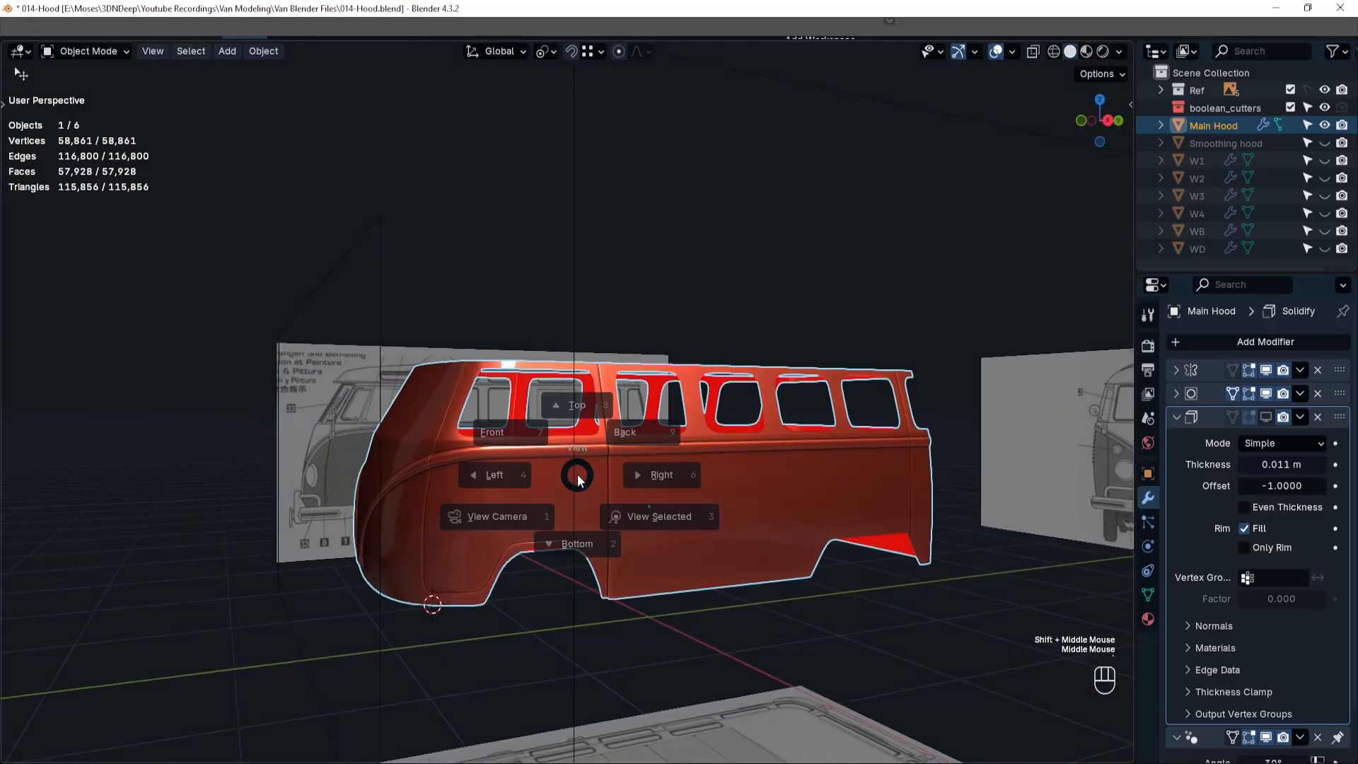
left_click(473, 418)
key("shift+z")
scroll(609, 416, "up", 2)
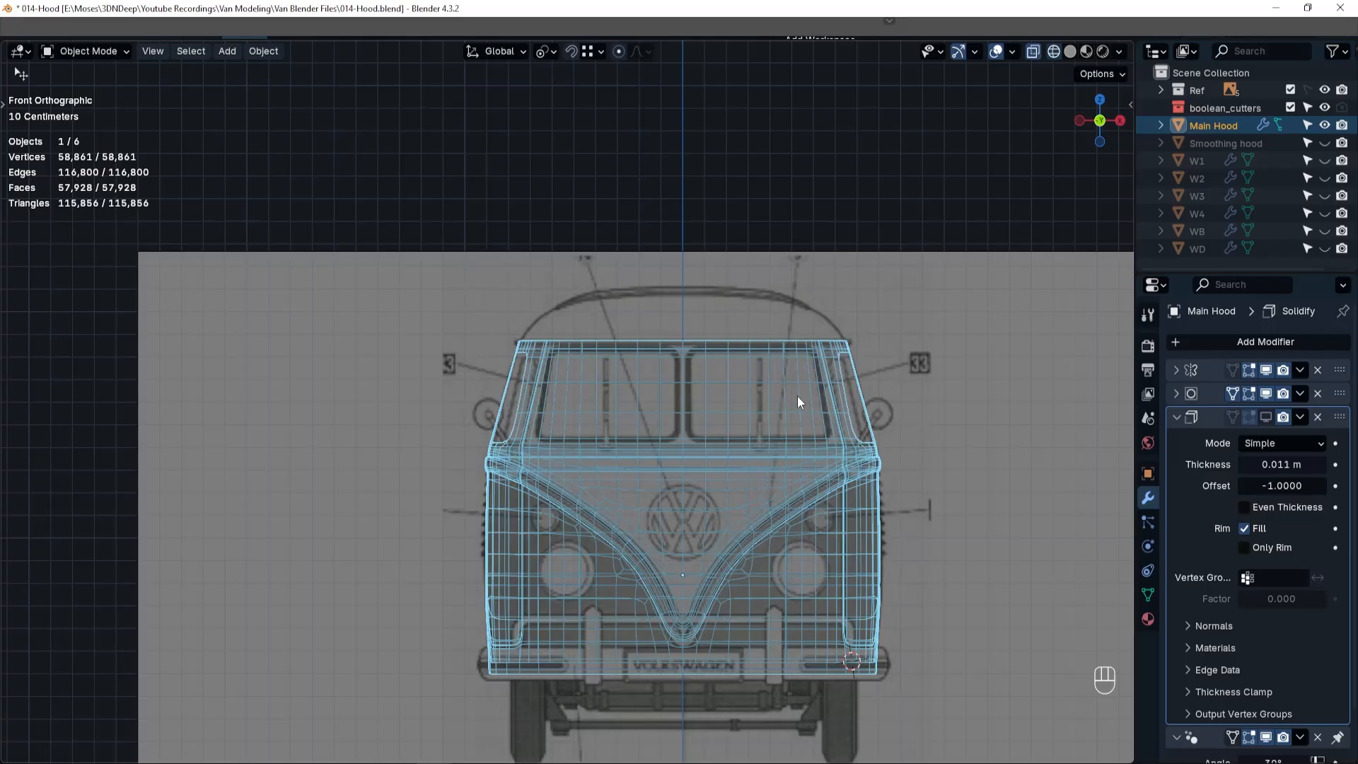
scroll(798, 402, "up", 3)
key("Tab")
scroll(837, 445, "up", 1)
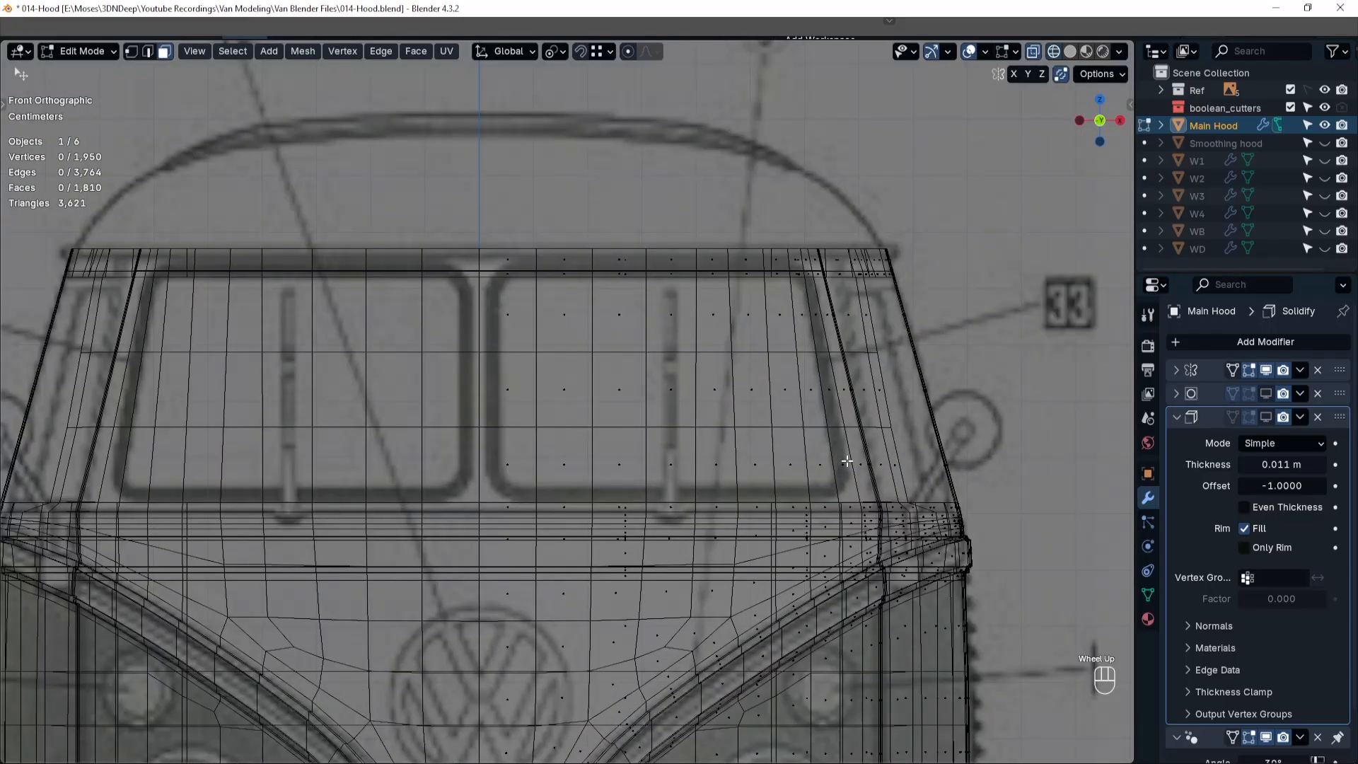
Select the vertical edge column beside the windshield's centre post and slide it toward the centre by a factor of 0.633.
key("Tab")
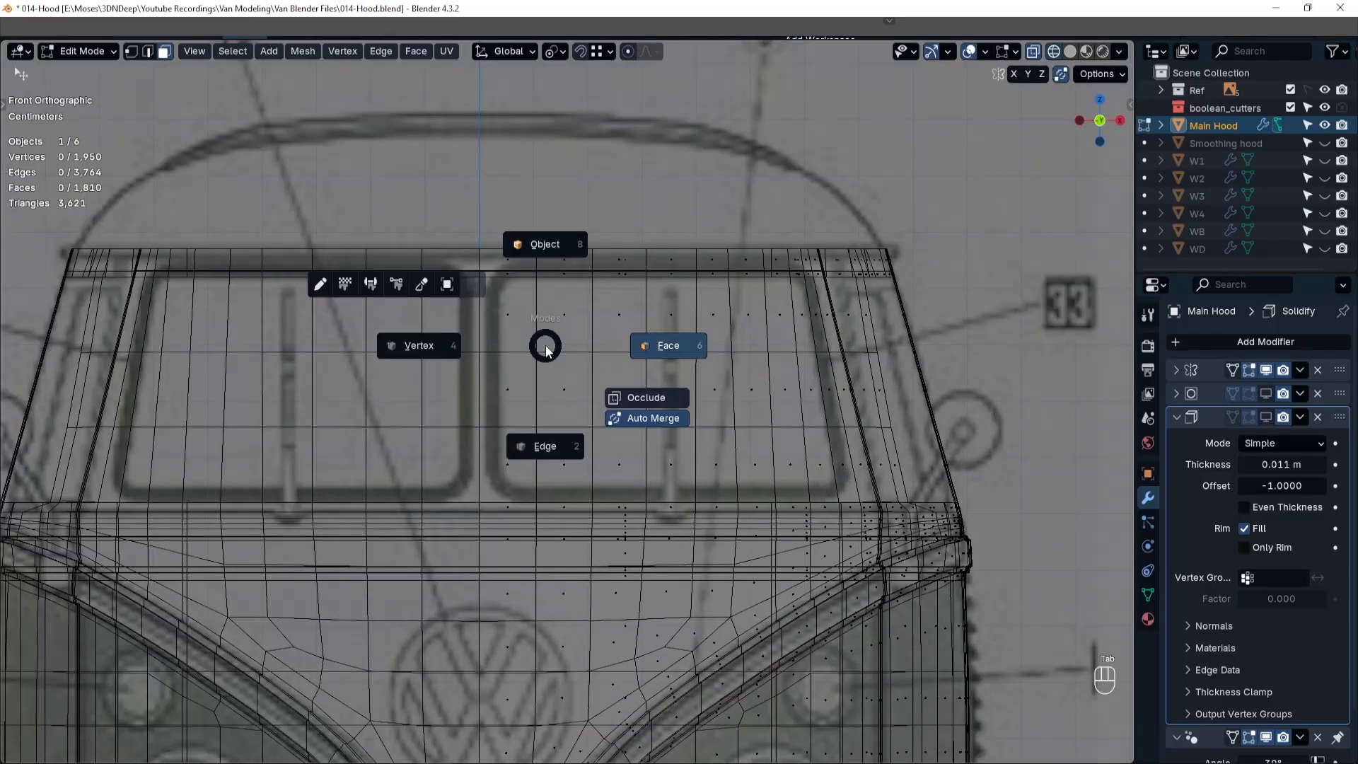
left_click(543, 444)
left_click(535, 324)
left_click(535, 262)
left_click(536, 477, "ctrl")
key("g")
key("g")
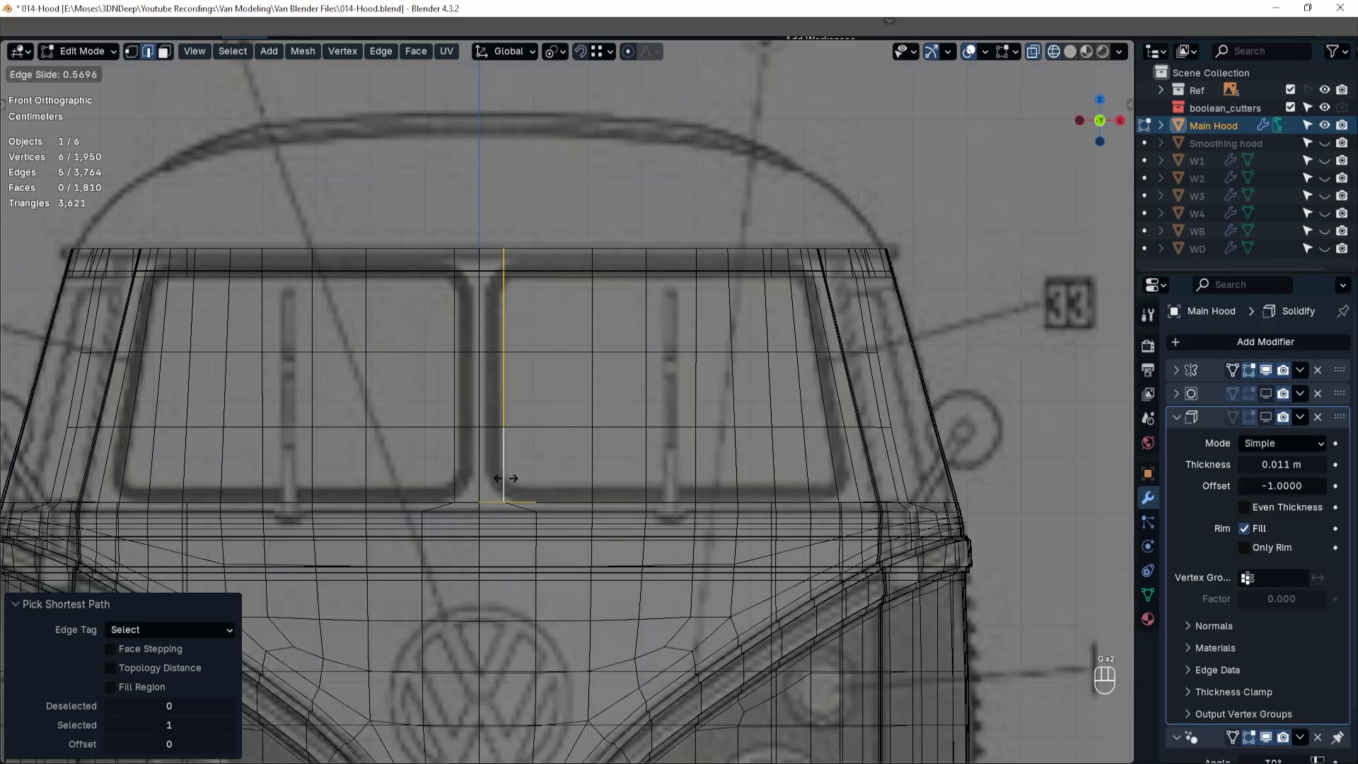
left_click(502, 476)
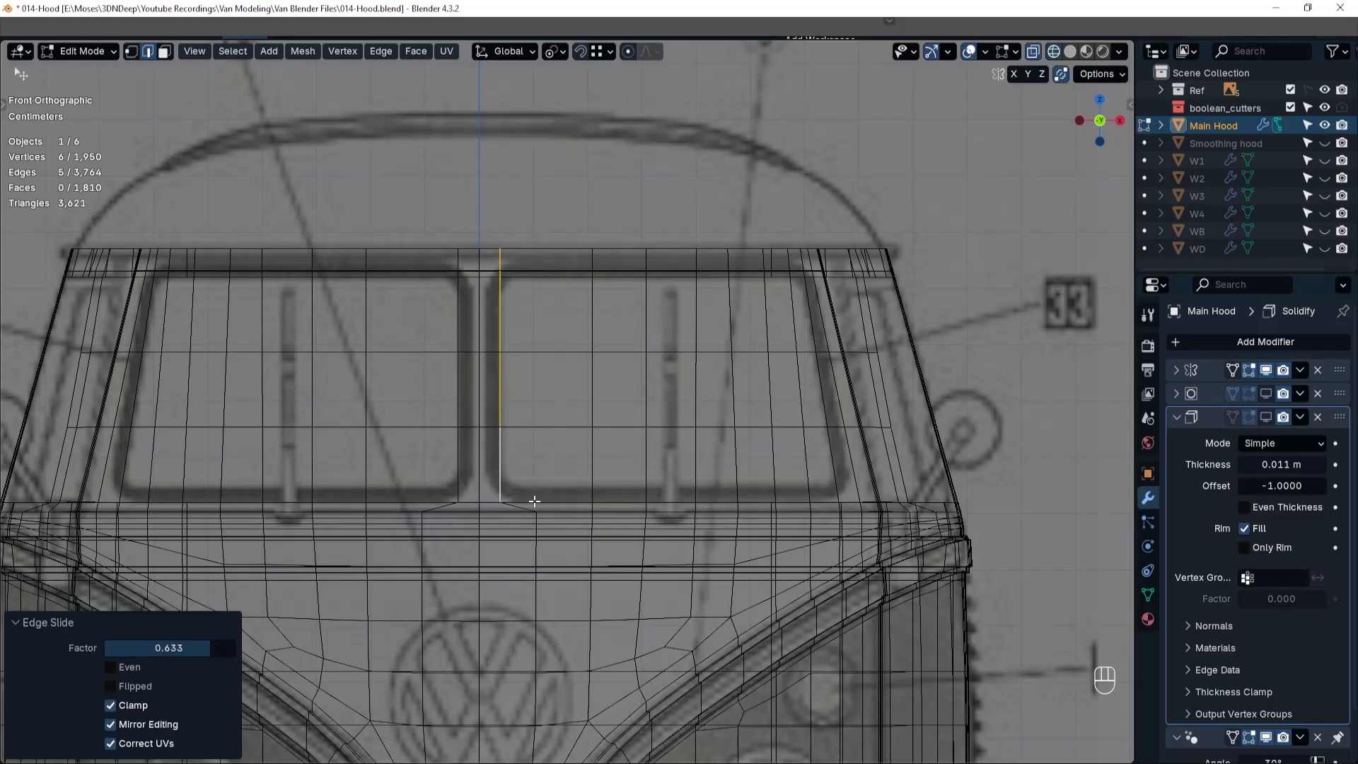
Select the windshield pane's faces between the centre post and the pane's slanted outer edge.
key("3")
left_click(546, 314, "ctrl")
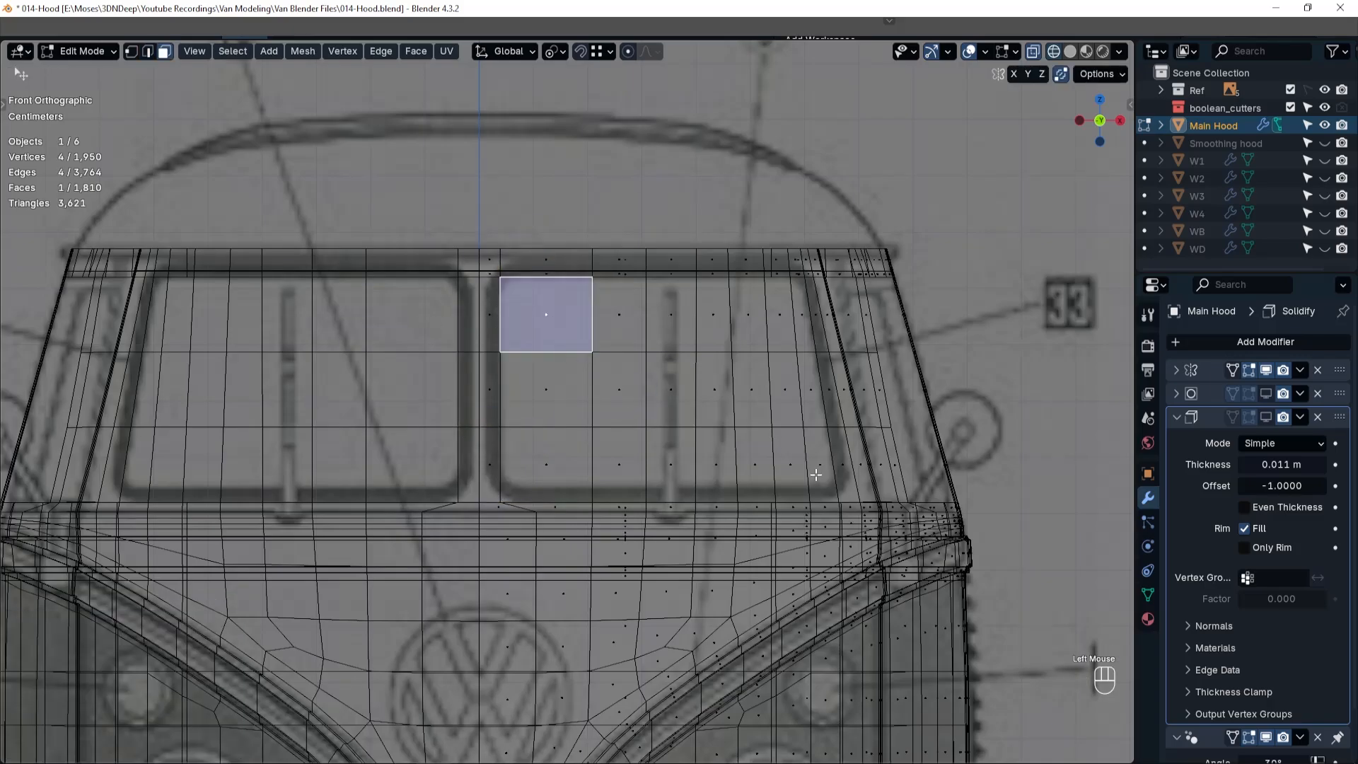
left_click(817, 467, "ctrl+shift")
Try deleting the selected windshield faces and preview Main Hood in solid shading with its Solidify and Subdivision effects shown.
key("x")
left_click(818, 461)
key("Tab")
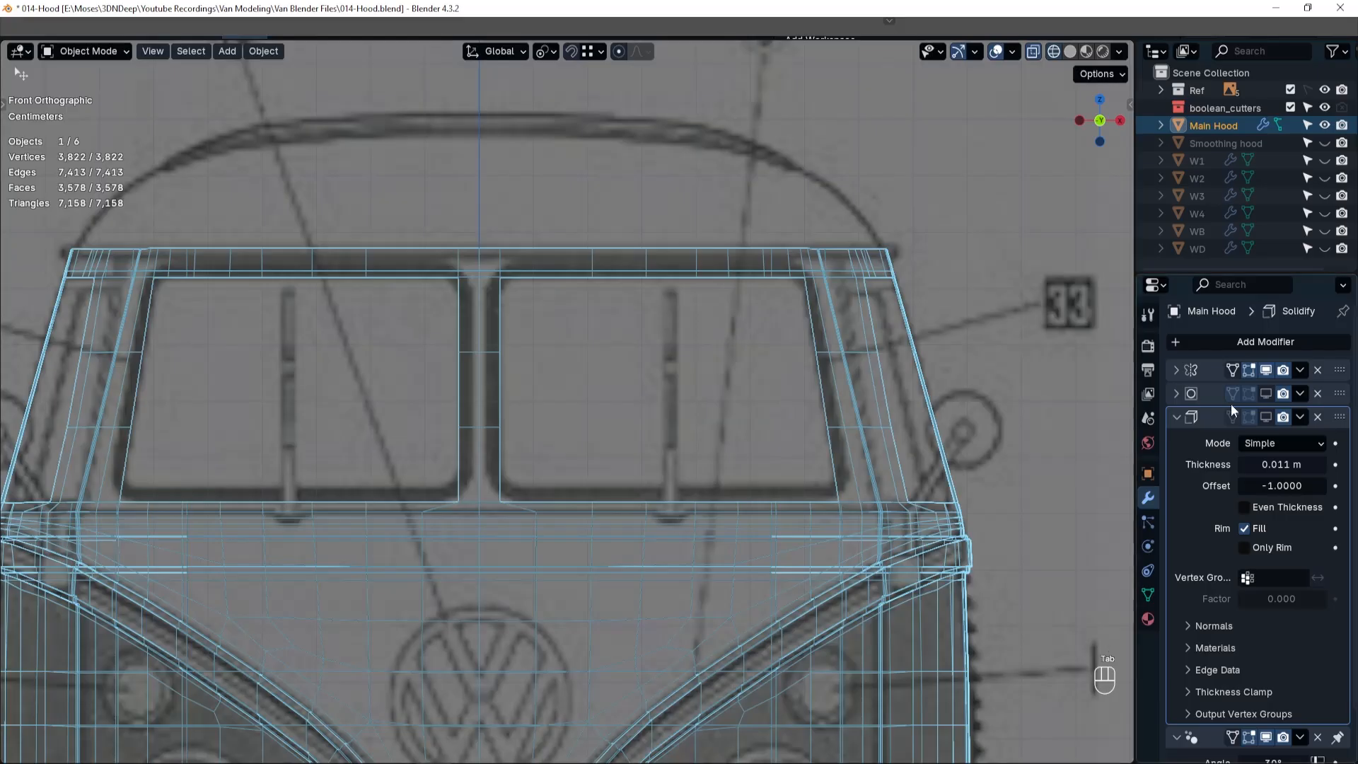
left_click(1266, 417)
left_click(1267, 394)
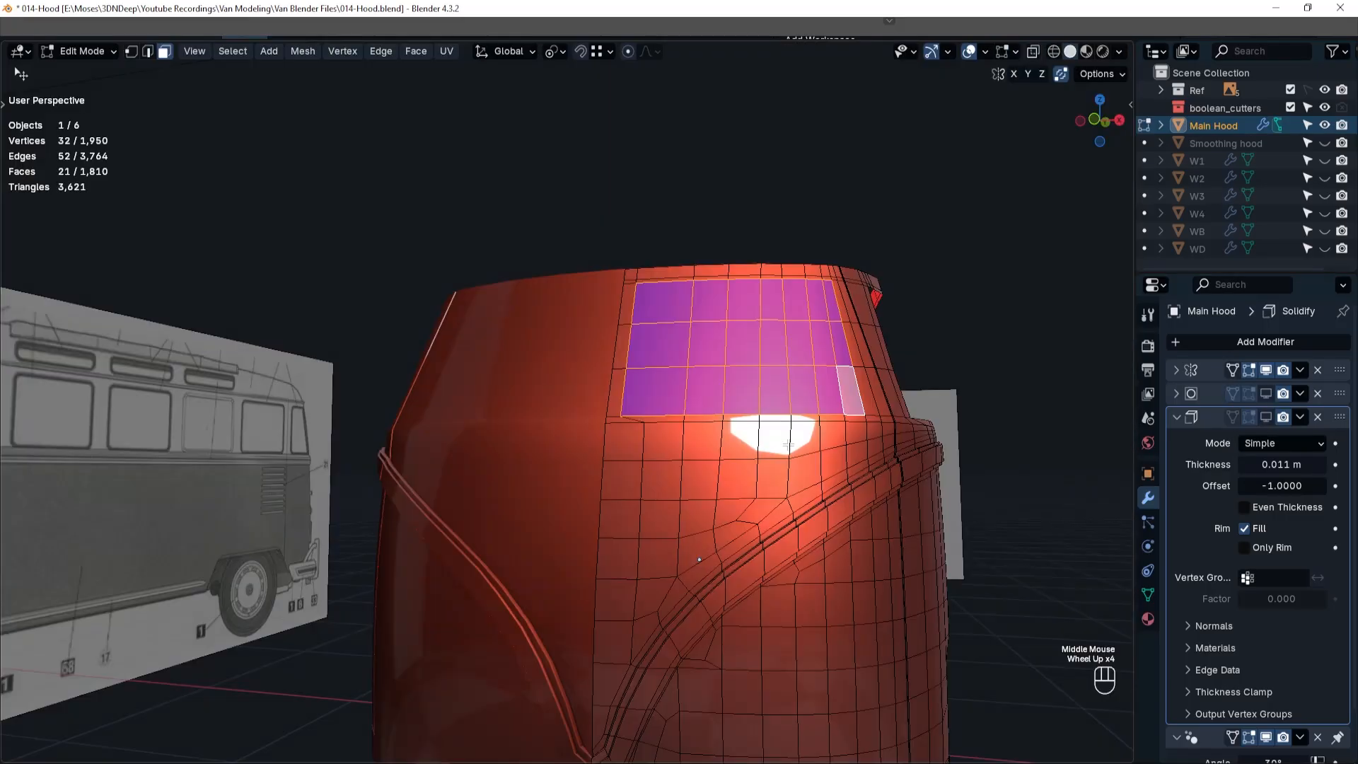
key("shift+z")
key("grave")
left_click(818, 397)
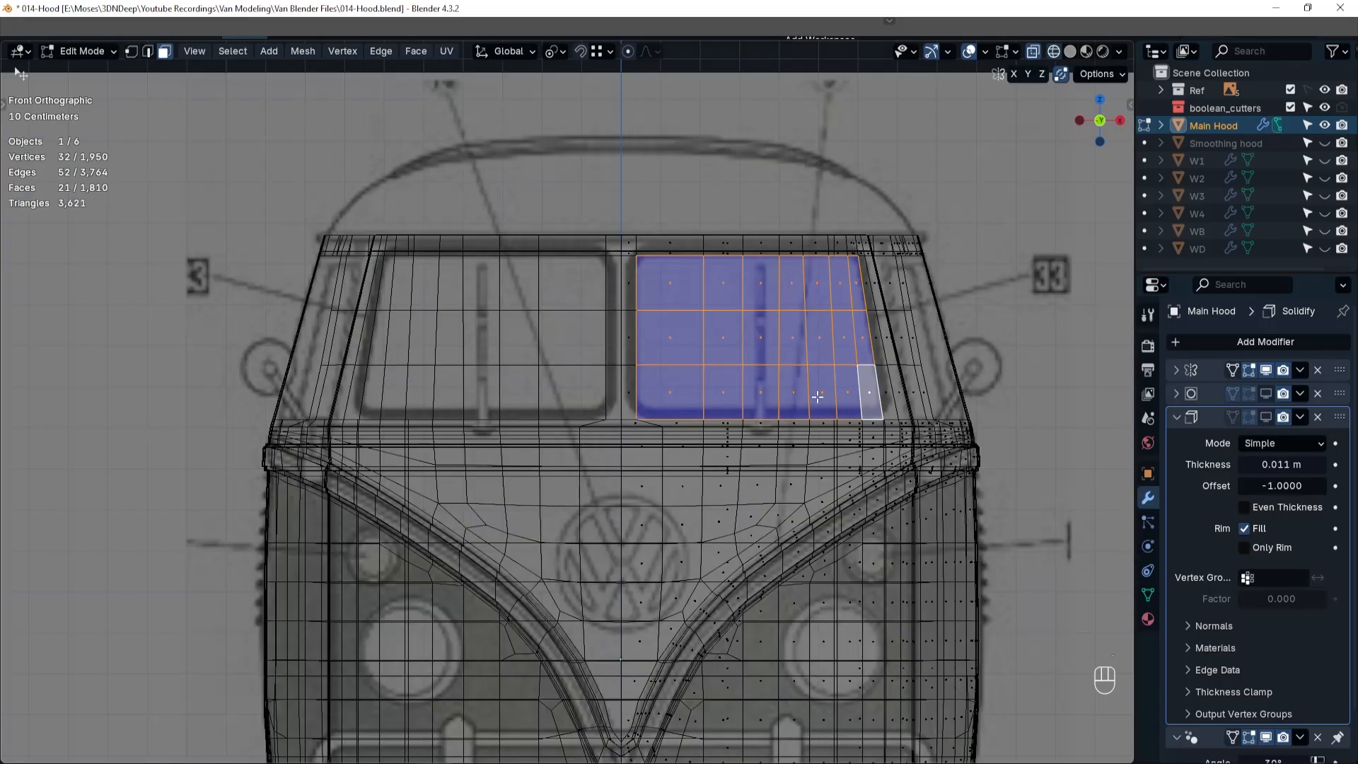
Add the centre post column and the next outer column of faces to the windshield selection and separate it from Main Hood.
left_click(629, 283, "shift")
left_click(628, 337, "shift")
left_click(628, 393, "shift")
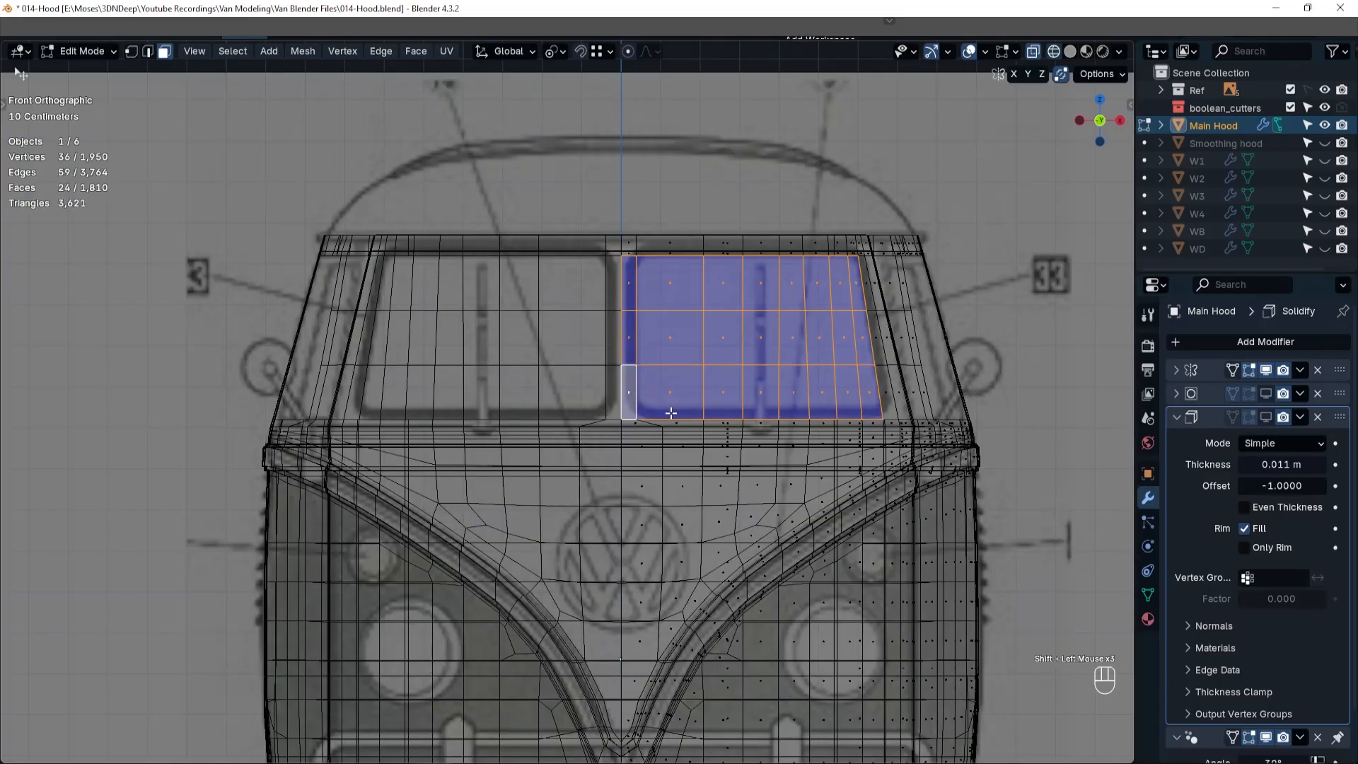
left_click(868, 281, "shift")
left_click(876, 338, "shift")
left_click(886, 393, "shift")
key("p")
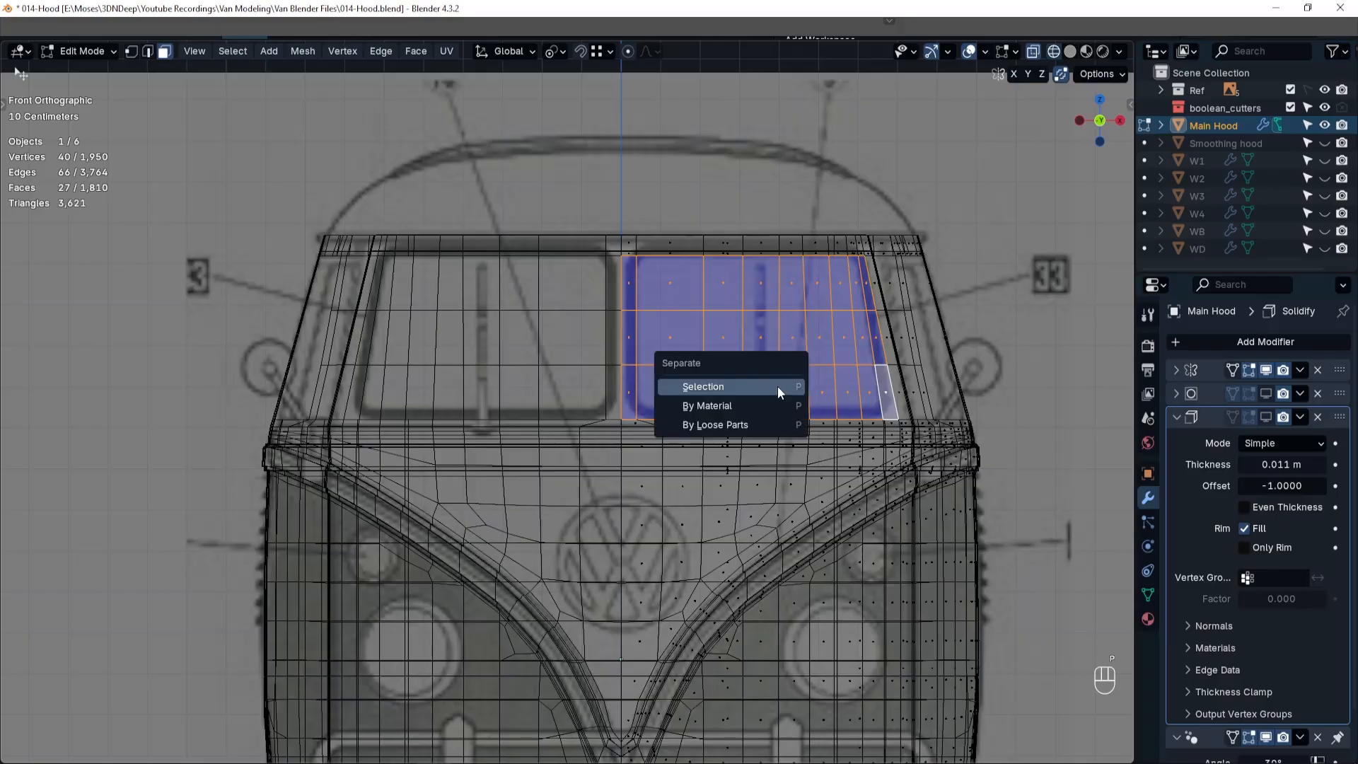
left_click(773, 385)
Leave mesh editing, rename the separated windshield object as WF, and examine Main Hood's window openings.
key("Tab")
left_click(804, 321)
double_click(1231, 145)
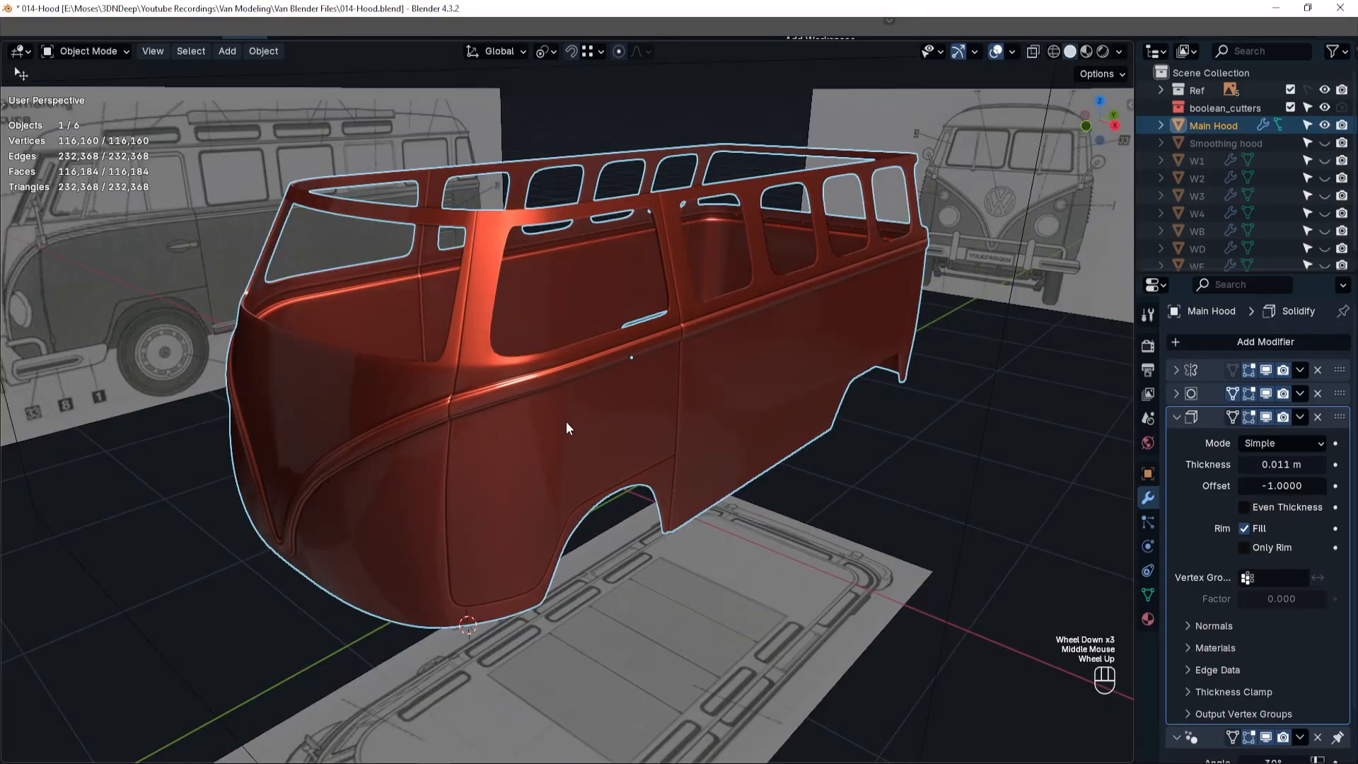
mouse_move(567, 423)
middle_mouse_down()
mouse_move(723, 424)
mouse_move(691, 397)
mouse_move(559, 414)
middle_mouse_up()
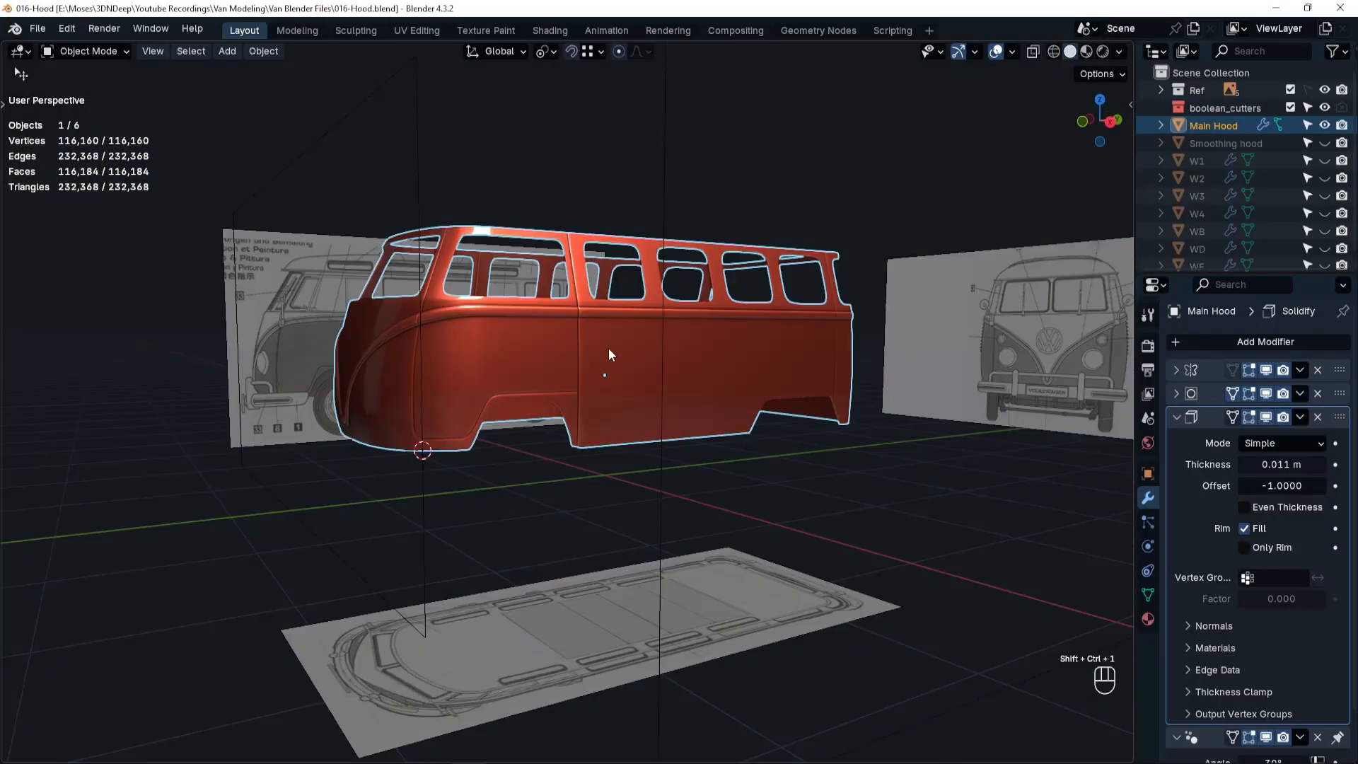
scroll(609, 348, "up", 2)
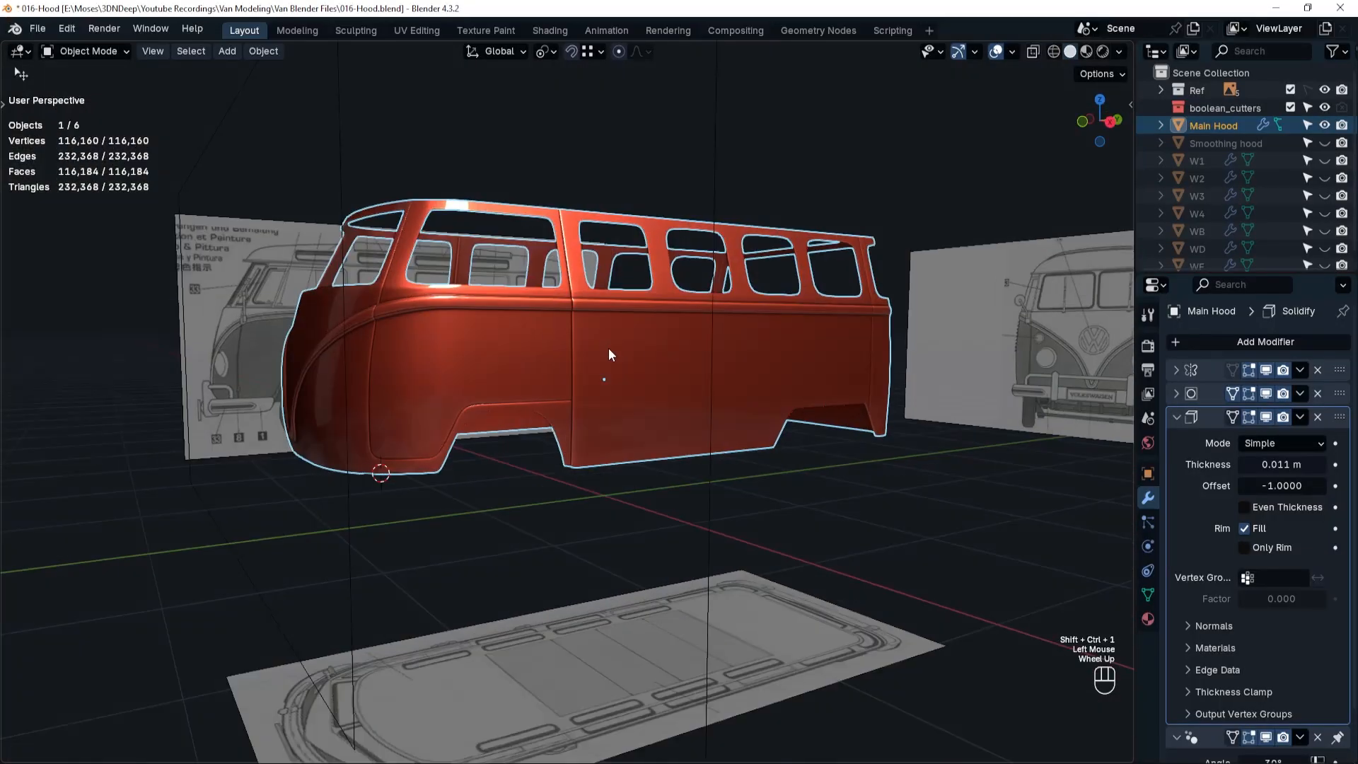
Delete the face loop running along Main Hood's upper rim above the windows and leave mesh editing.
key("Tab")
left_click(748, 320)
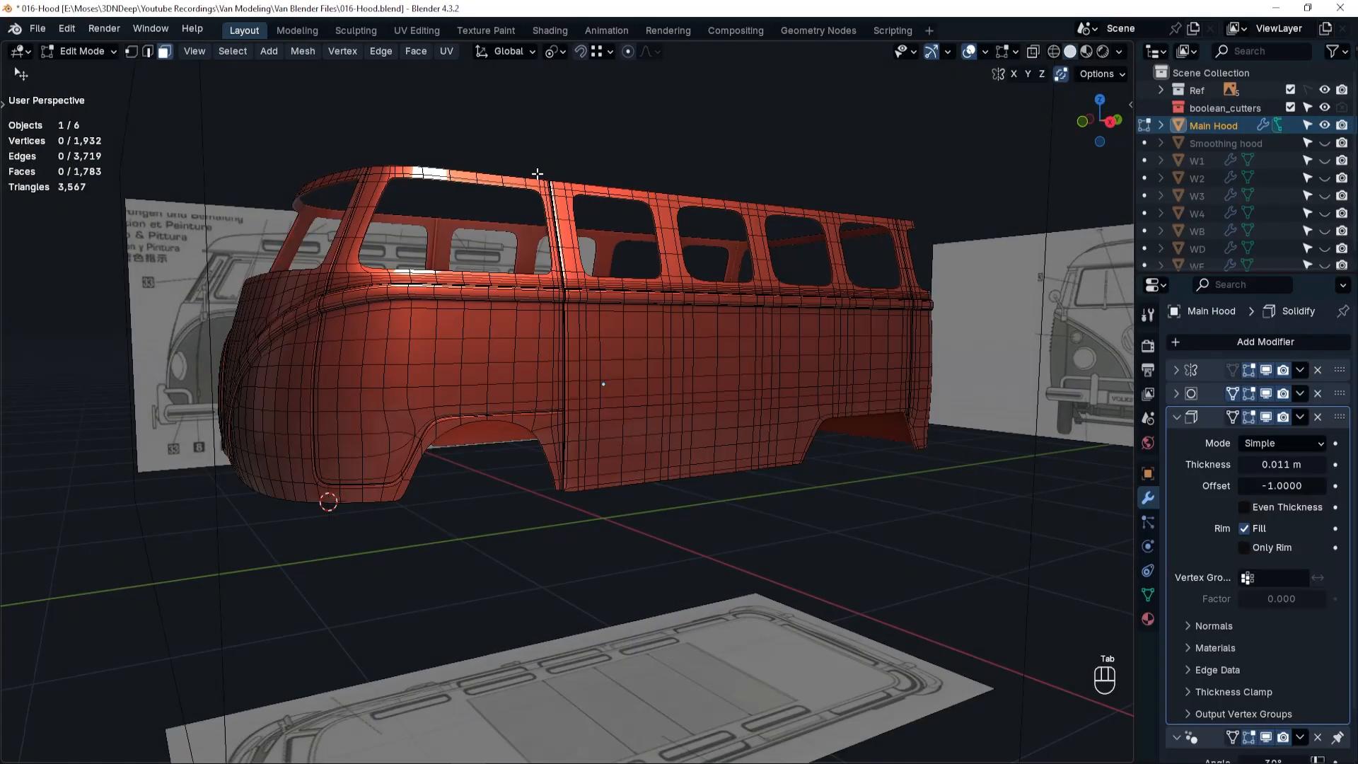
left_click(539, 182, "alt")
key("x")
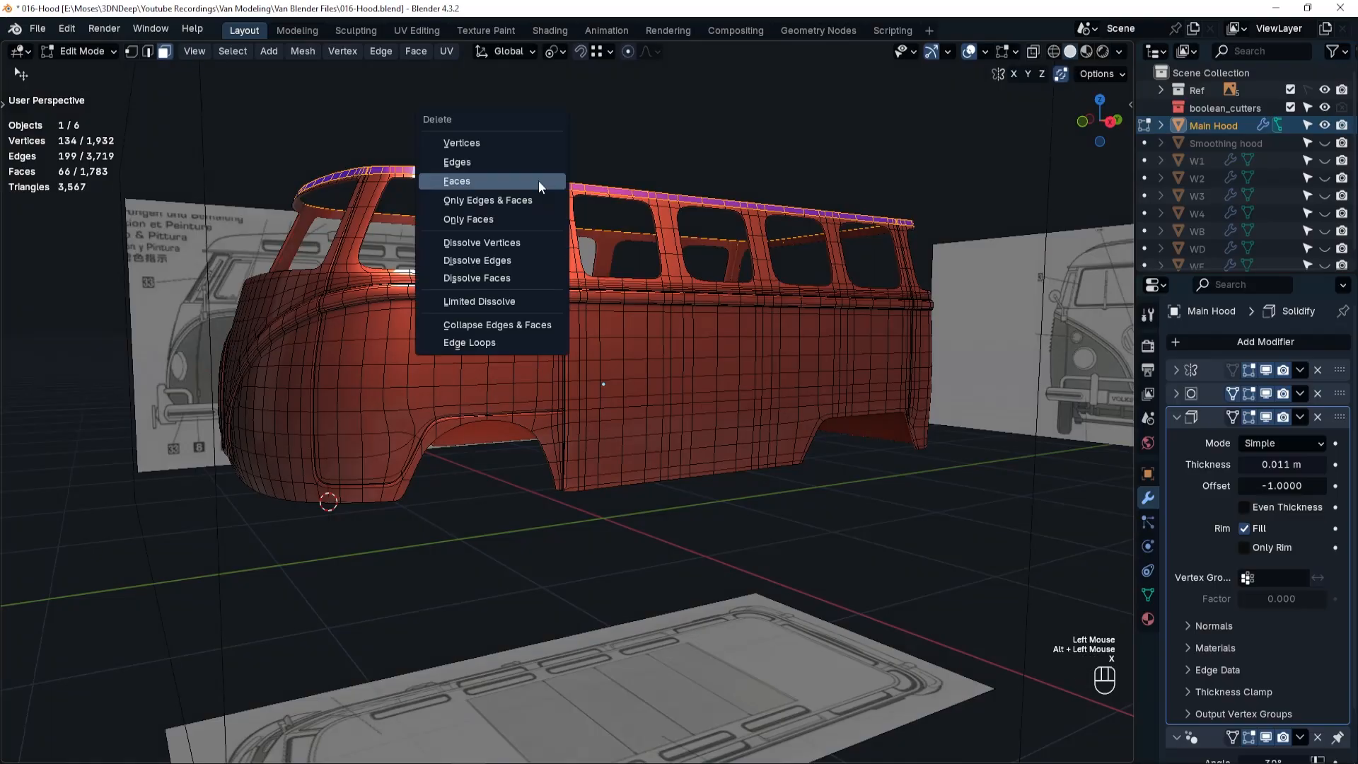
left_click(538, 180)
key("Tab")
left_click(539, 81)
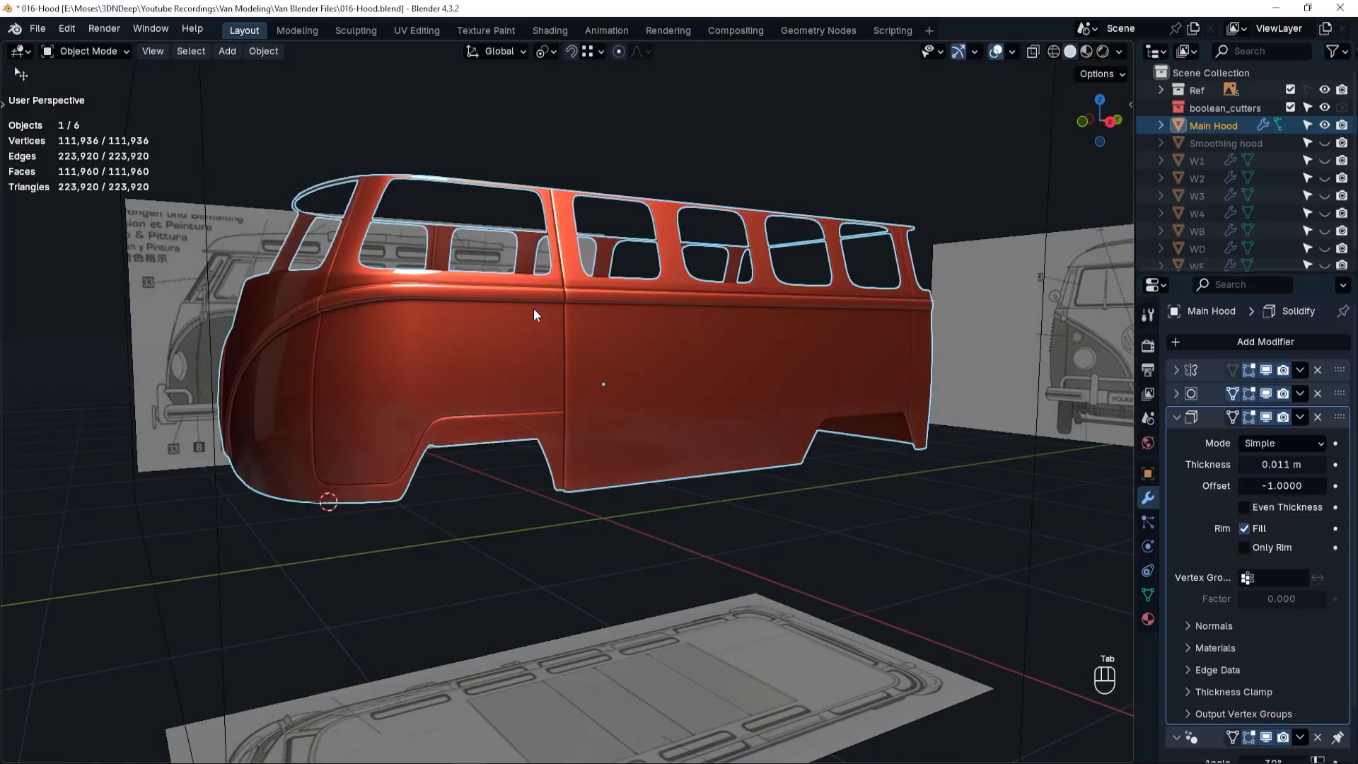
Snap the 3D cursor to the selected Main Hood in top view and add a 2 m plane there.
key("grave")
left_click(537, 211)
key("shift+s")
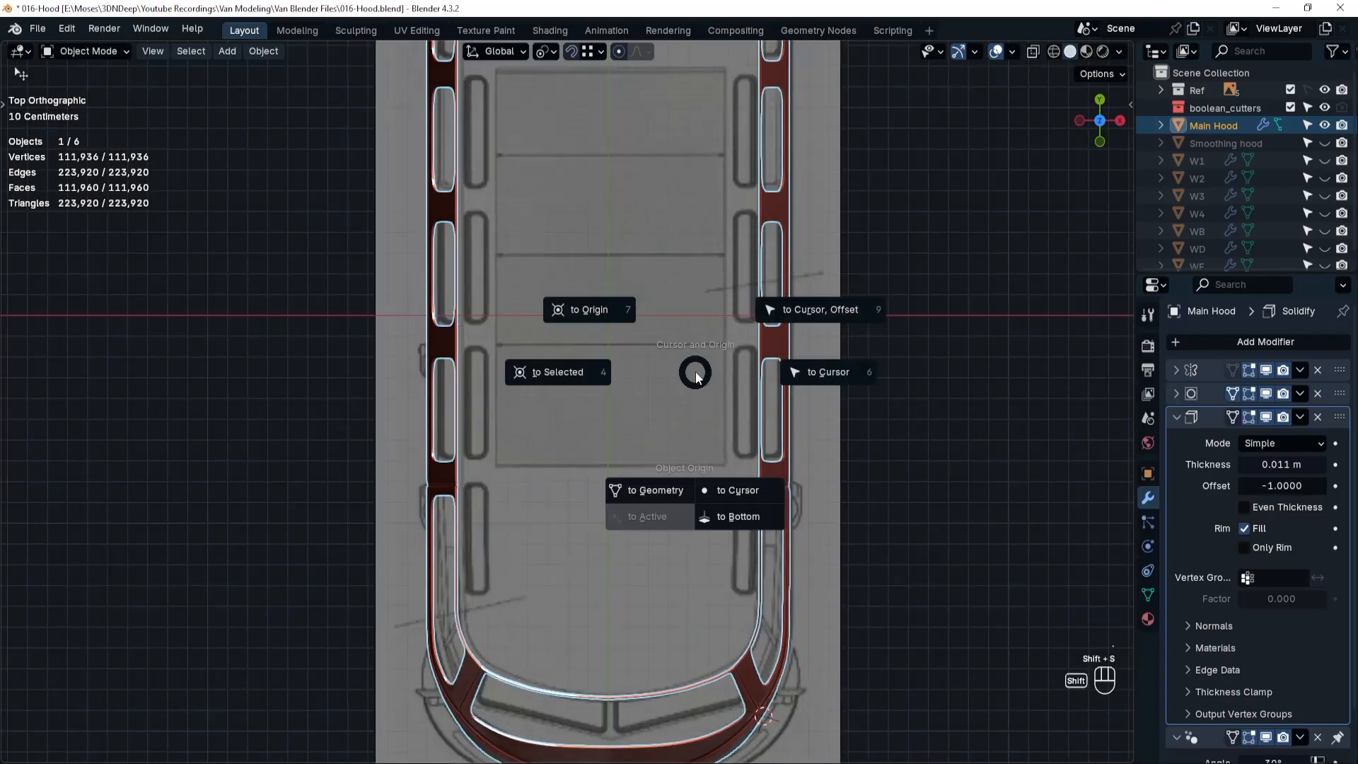
left_click(540, 372)
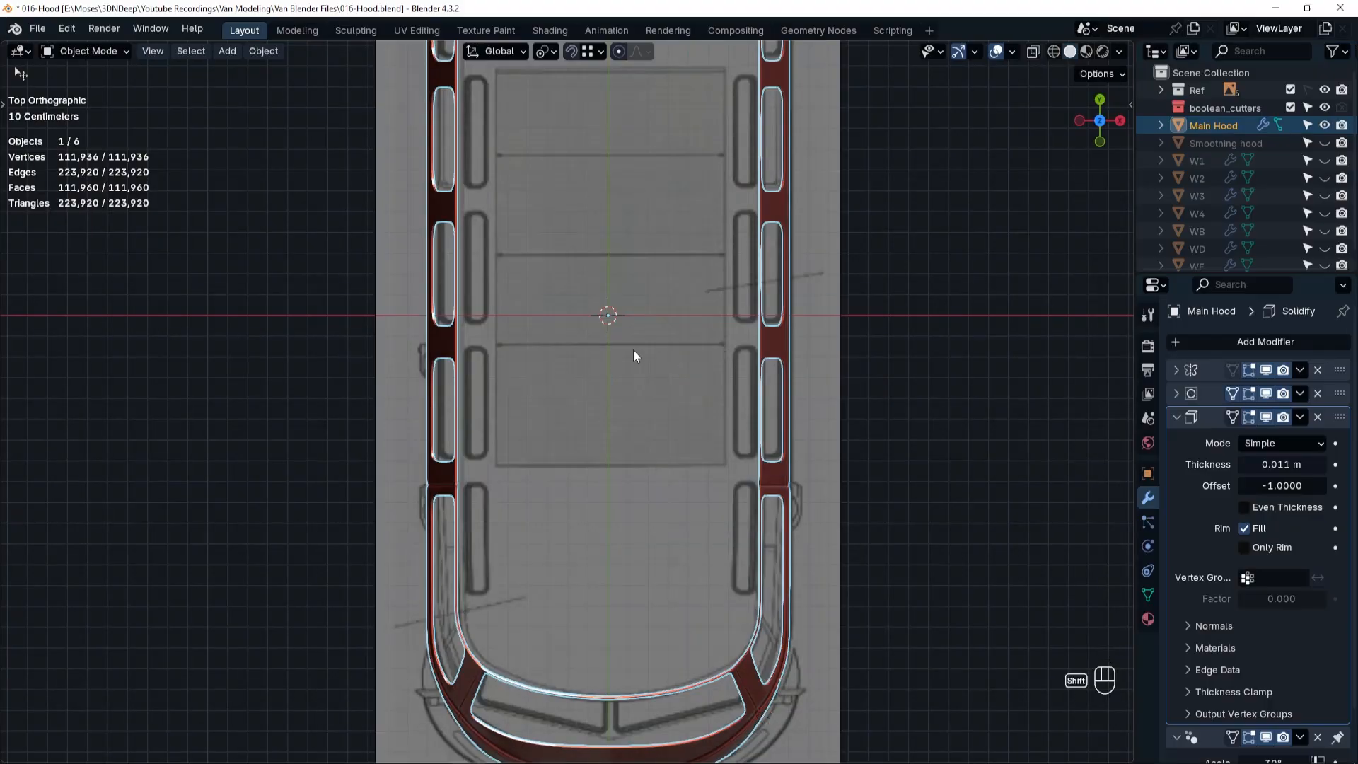
key("shift+a")
mouse_move(634, 350)
left_click(703, 367)
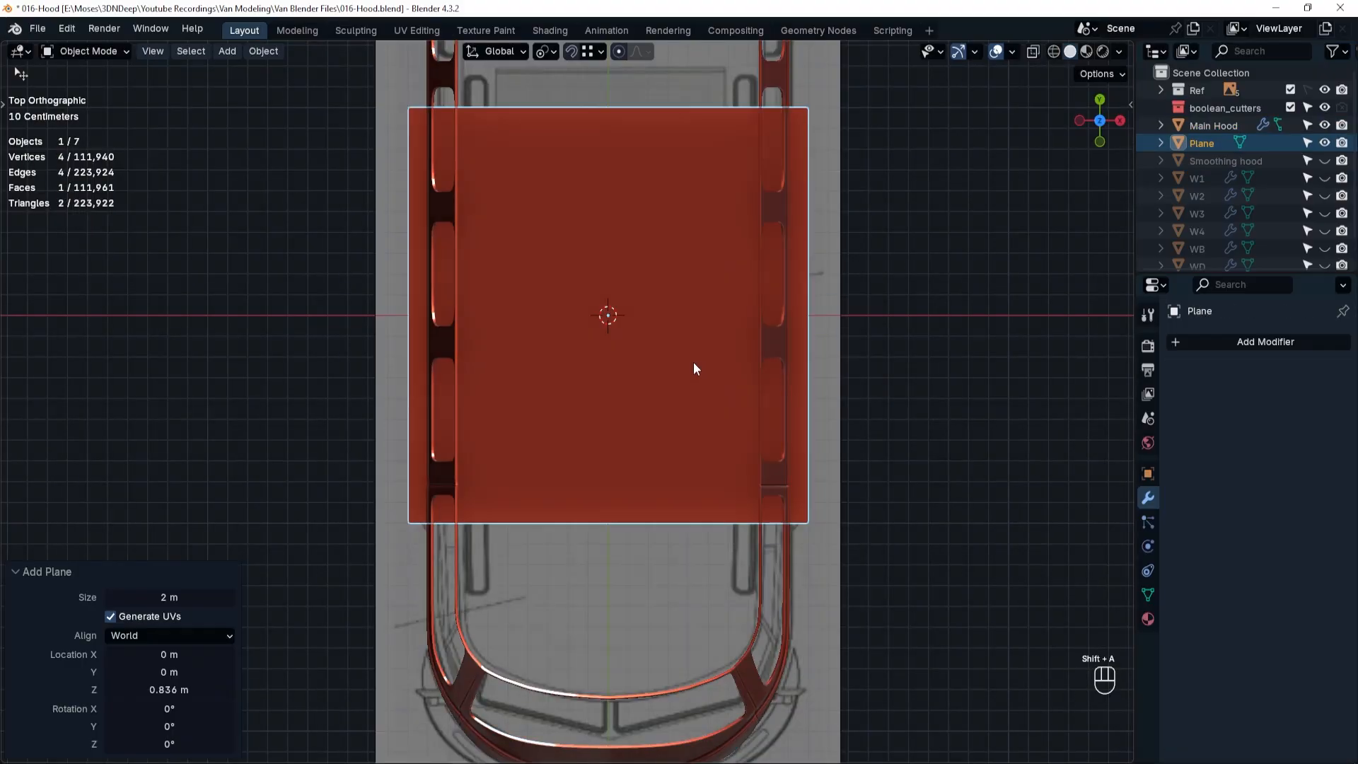
Edit the plane in wireframe and move its front edge -0.83371 m along Y to the front of the roof rim.
key("Tab")
left_click(779, 372)
key("shift+z")
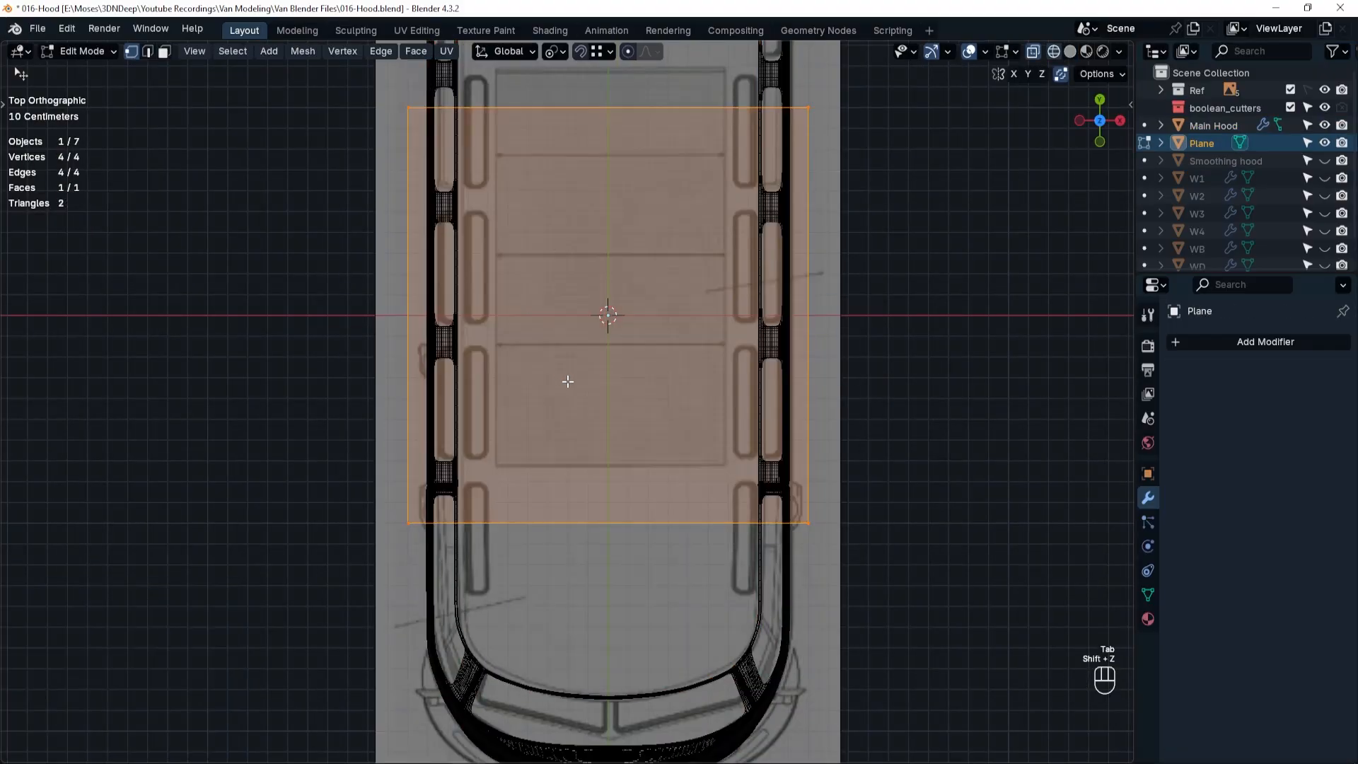
left_click(868, 597)
key("w")
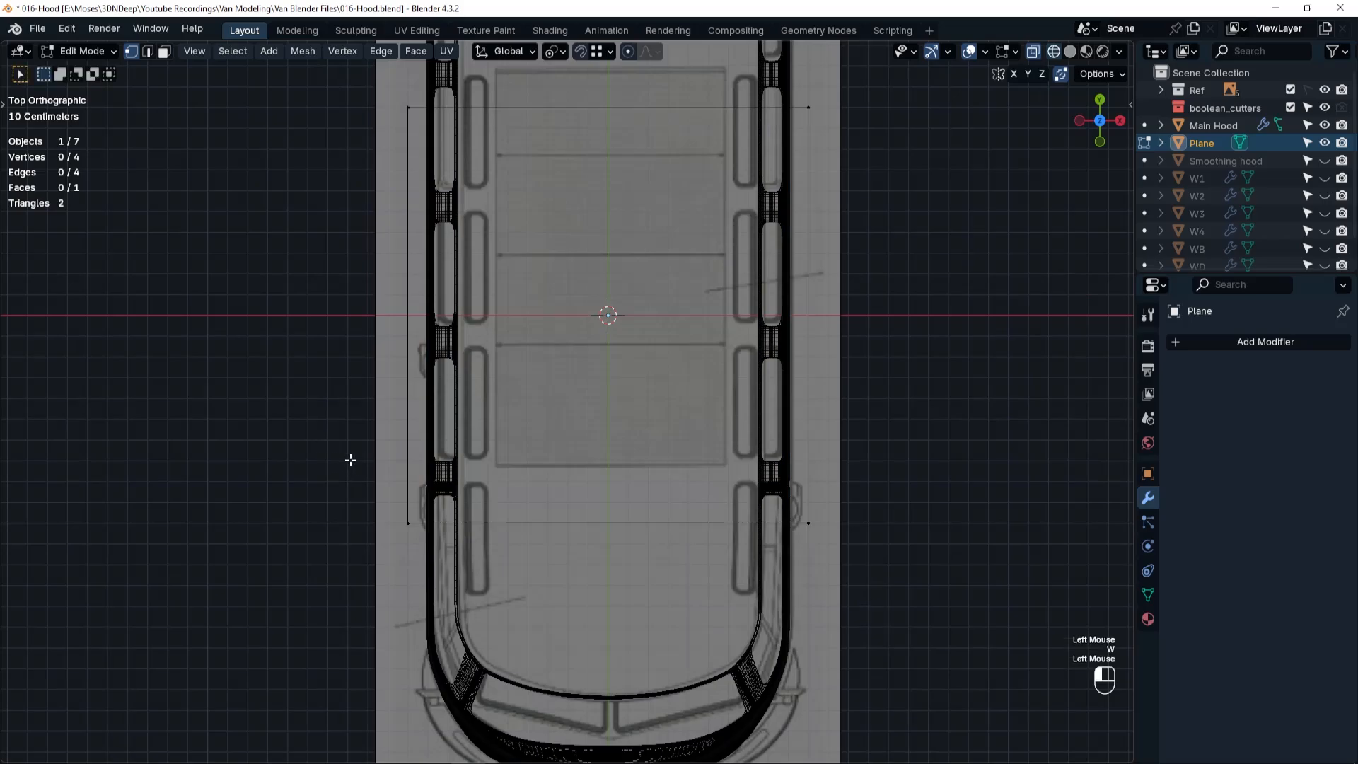
left_click_drag(348, 460, 828, 570)
key("g")
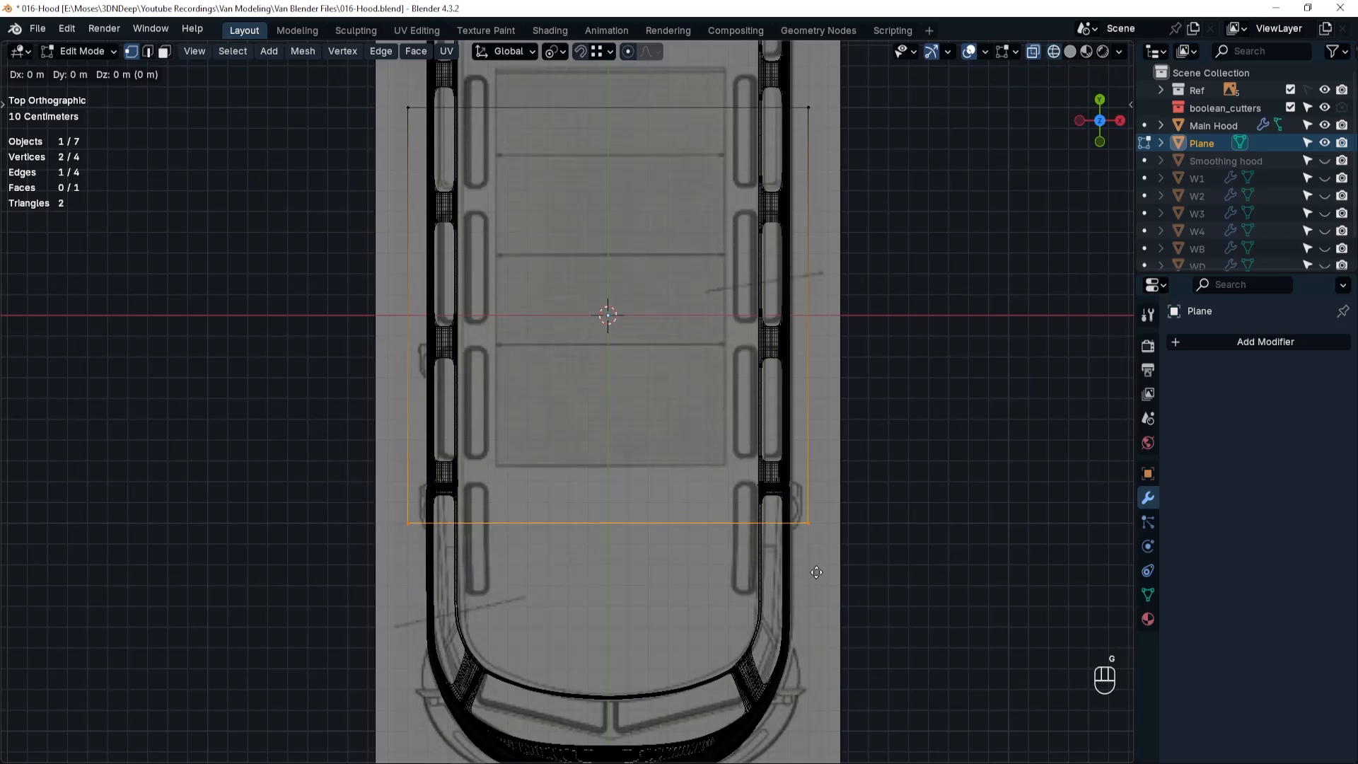
left_click(816, 746)
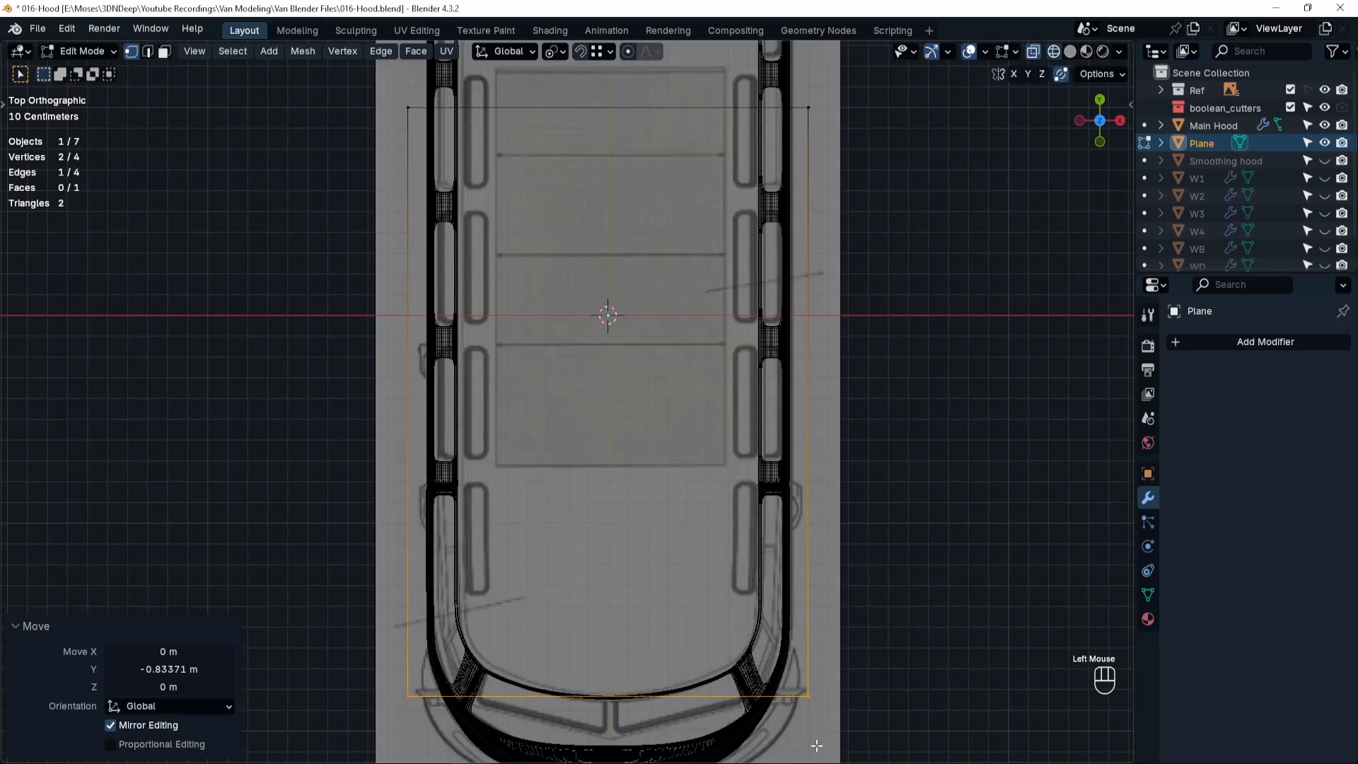
Move the plane's rear edge 1.0457 m along Y to the back of the roof rim.
middle_click_drag(566, 71, 585, 268, "shift")
left_click_drag(391, 264, 903, 369)
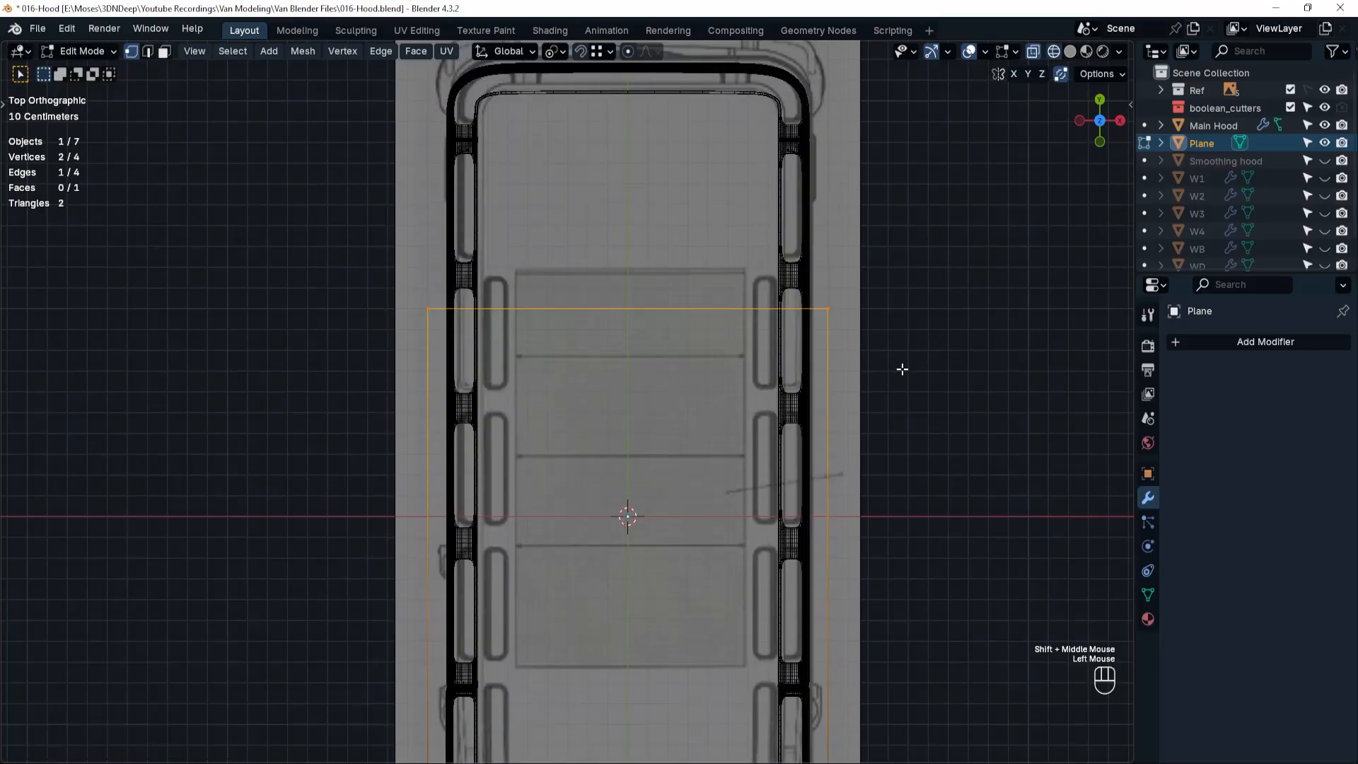
key("g")
key("y")
left_click(890, 171)
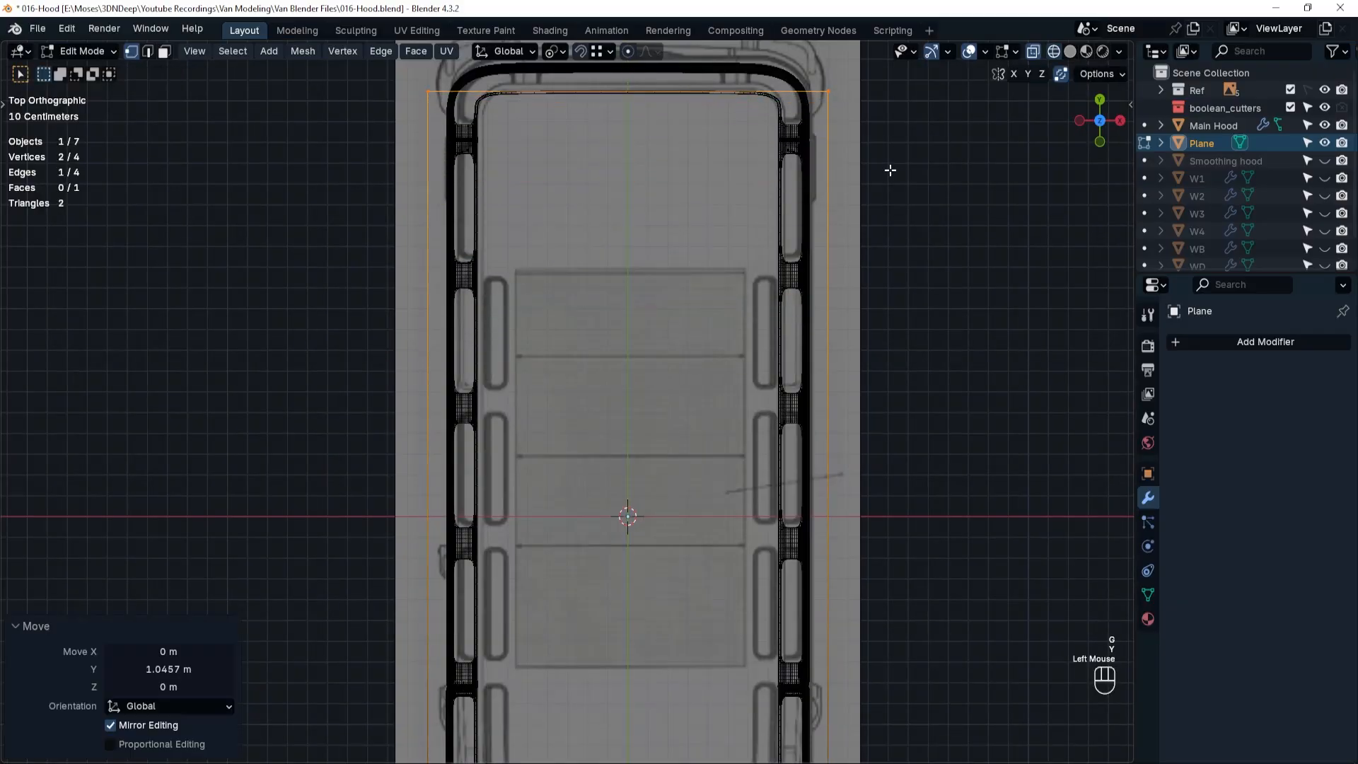
Scale the whole plane along X by about 0.90 to match the van body's width and leave mesh editing.
key("a")
key("s")
key("x")
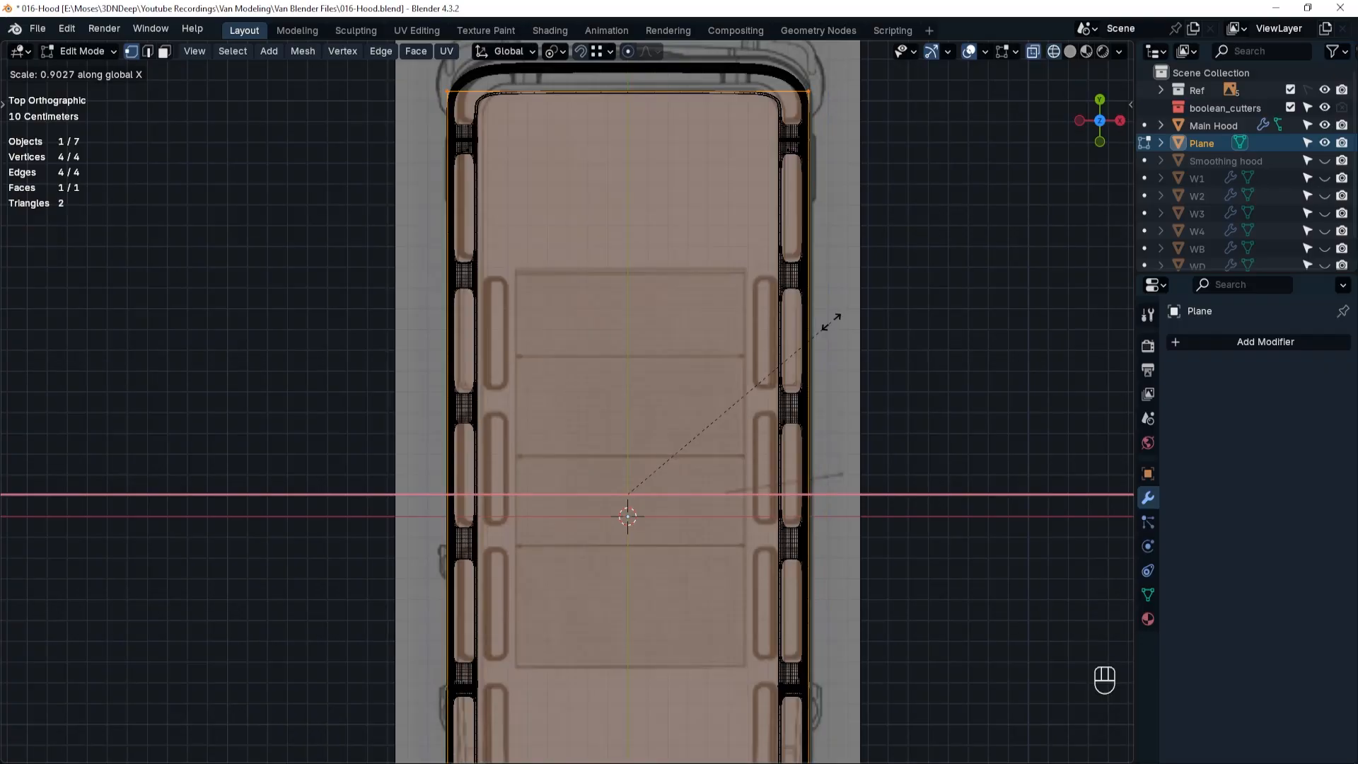
left_click(832, 322)
key("grave")
key("Tab")
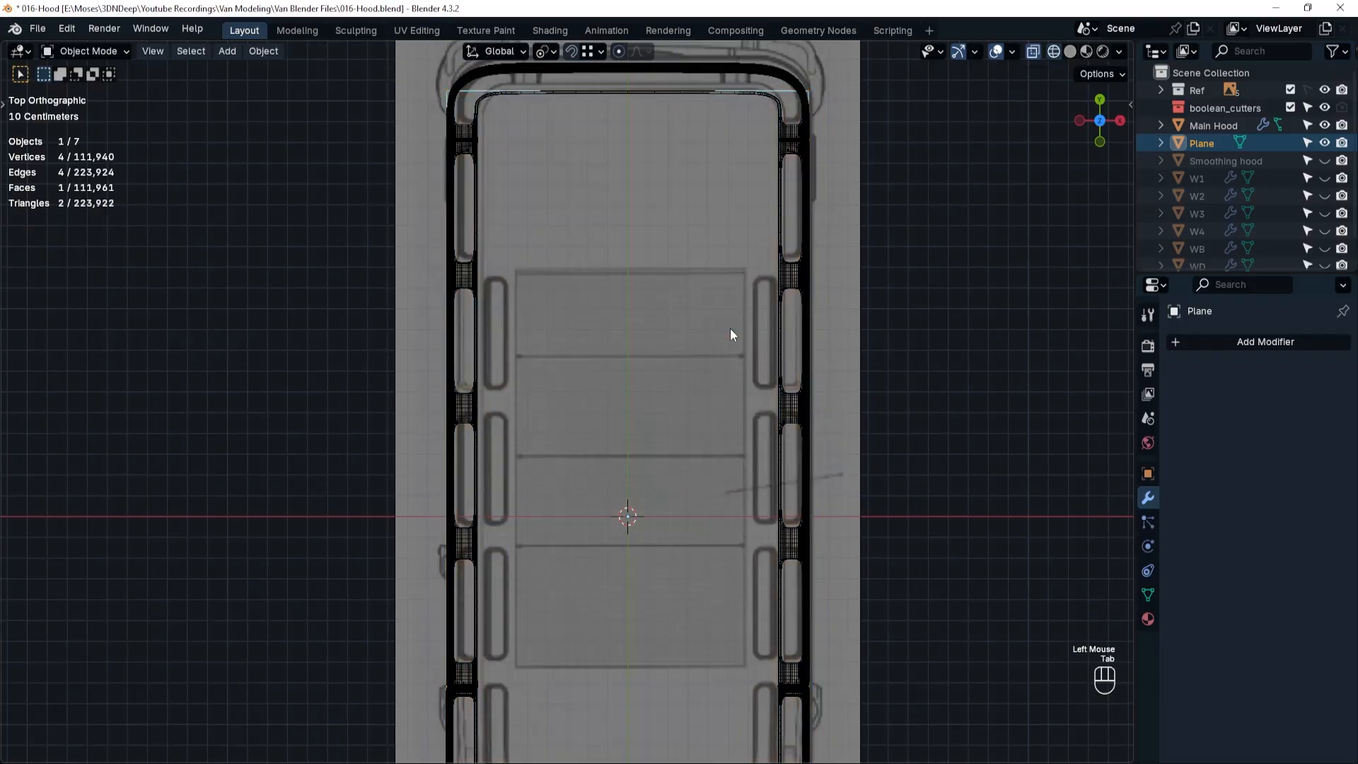
Raise the plane about 1 m along Z in front view to the top of the windshield frame.
key("grave")
left_click(603, 316)
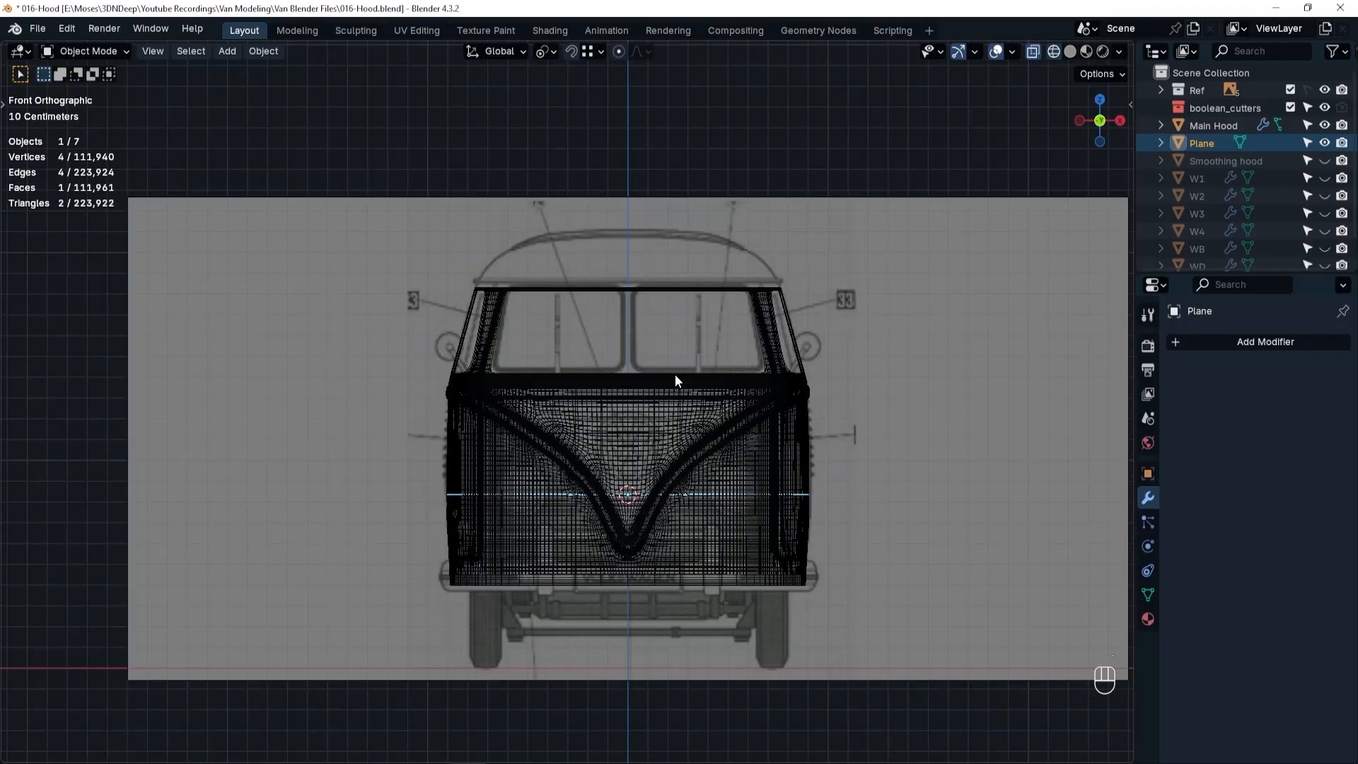
key("g")
key("z")
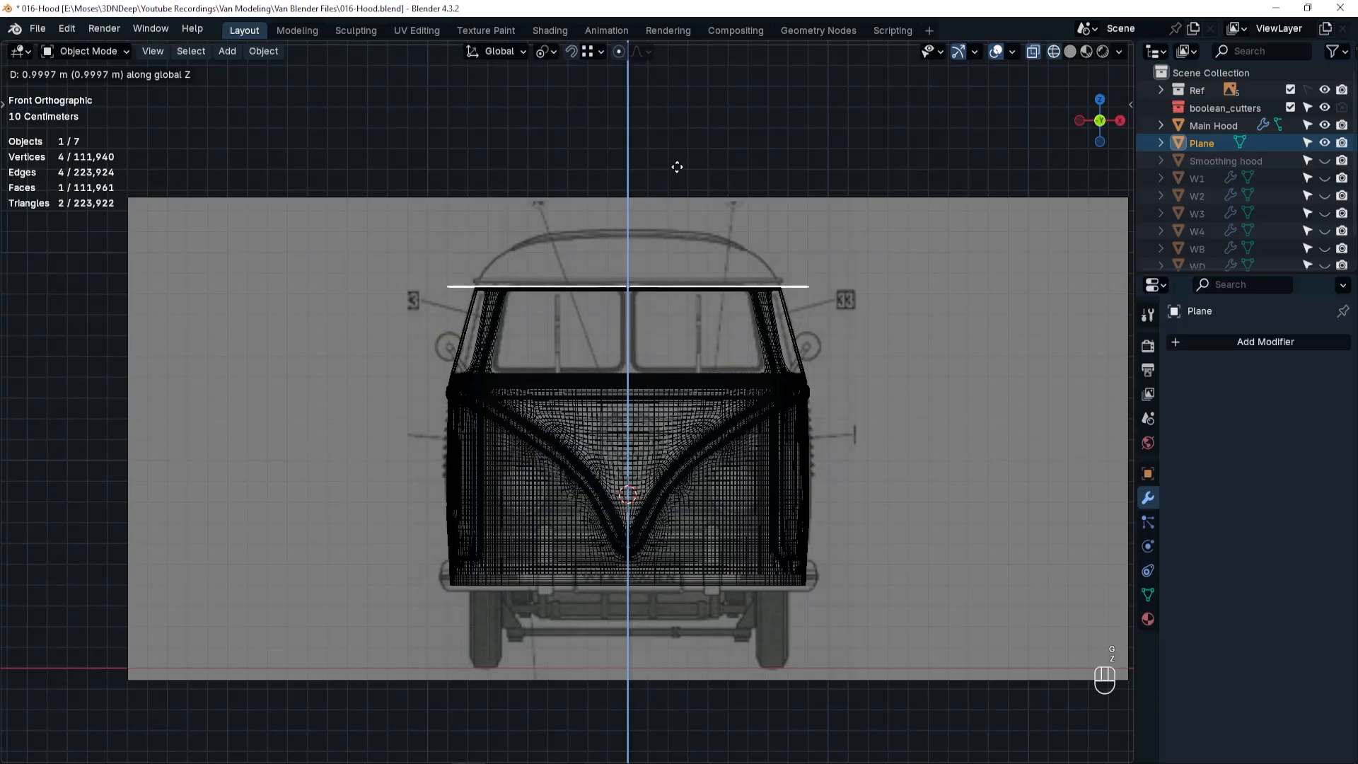
left_click(677, 167)
Scale the plane's mesh along X by about 0.87 to fit the roof line's width and return to Object Mode.
key("Tab")
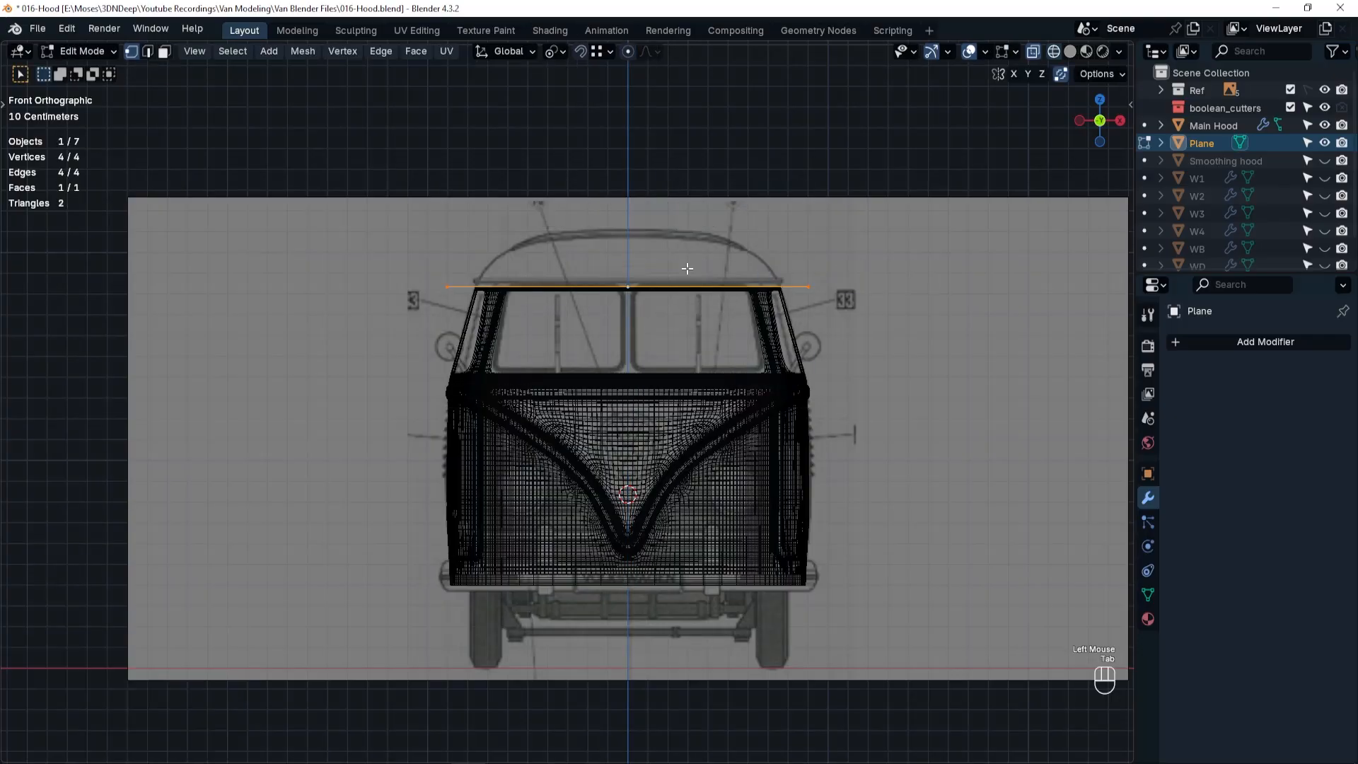
key("s")
key("x")
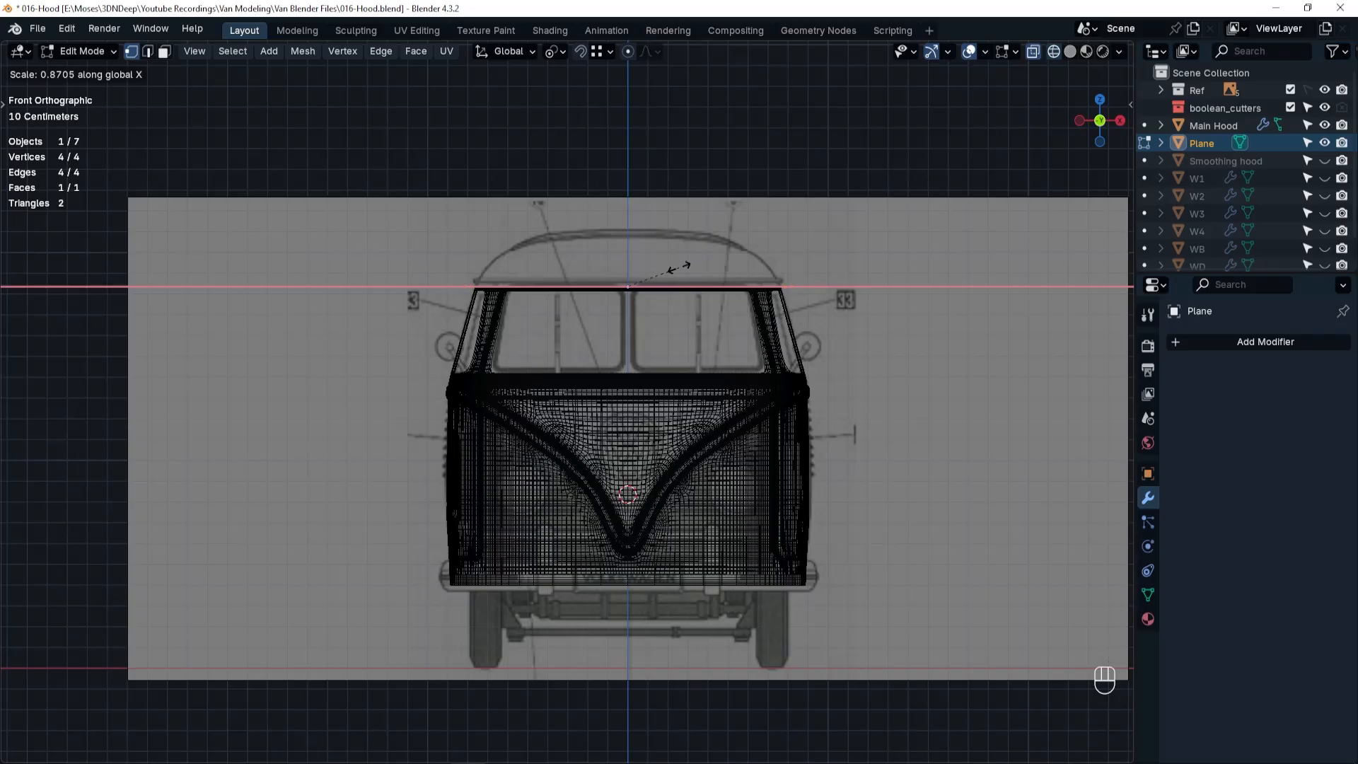
left_click(679, 267)
key("Tab")
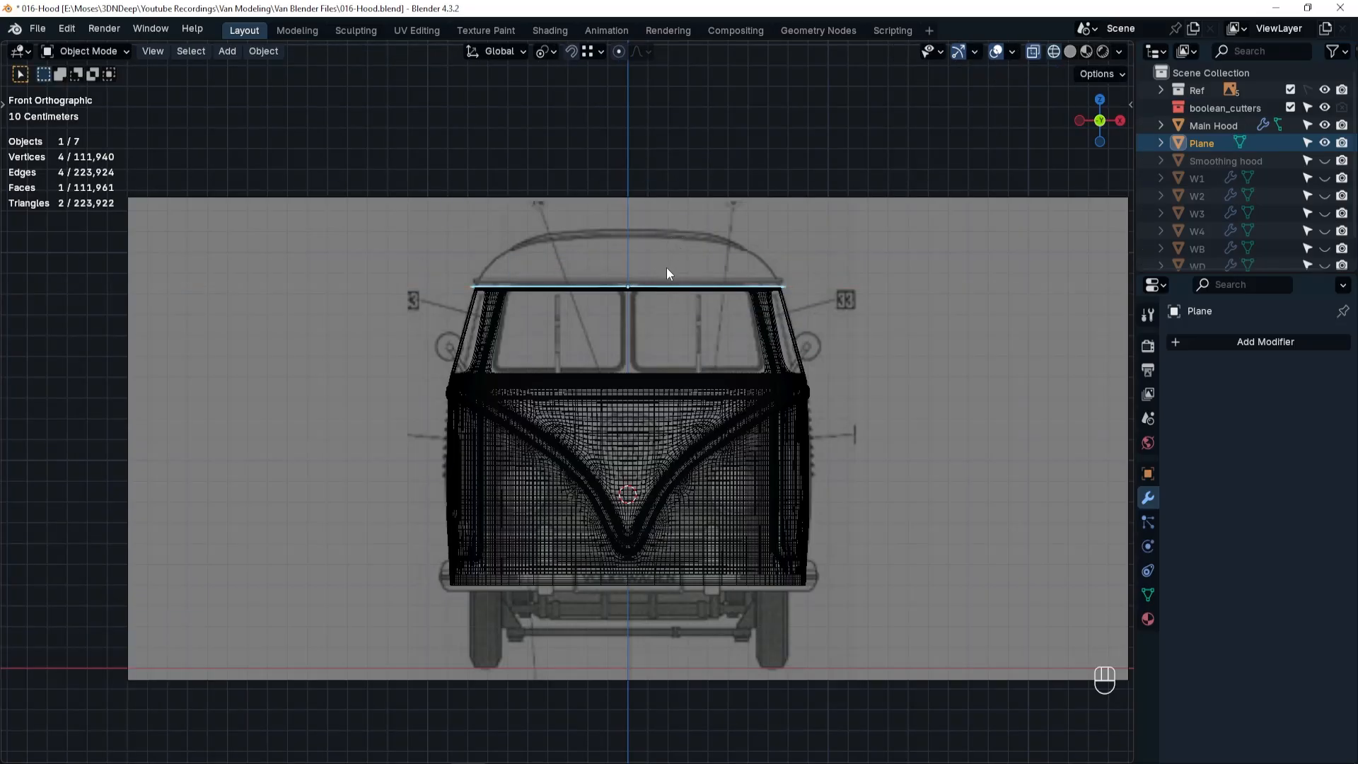
Set the plane's origin to its geometry and add a level 1 Subdivision modifier.
middle_click_drag(689, 287, 644, 370)
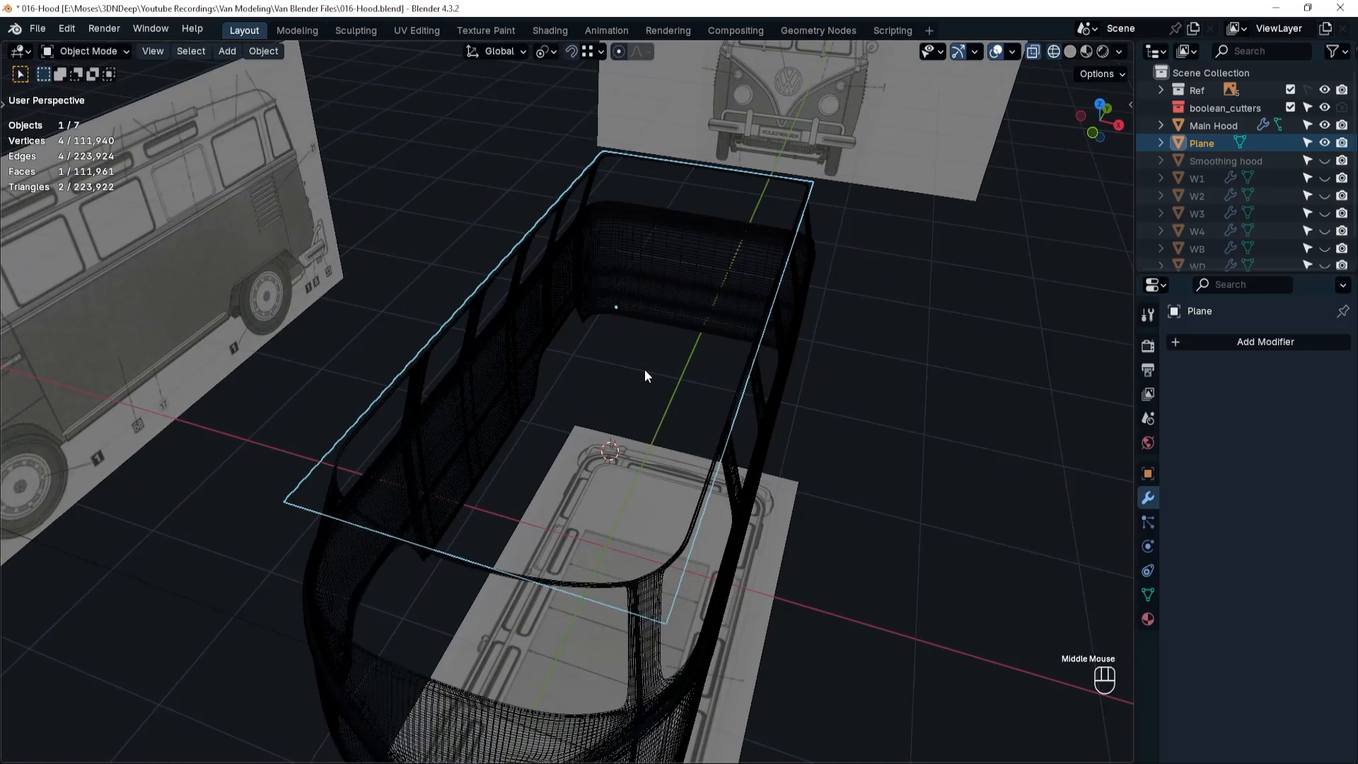
key("Tab")
key("shift+s")
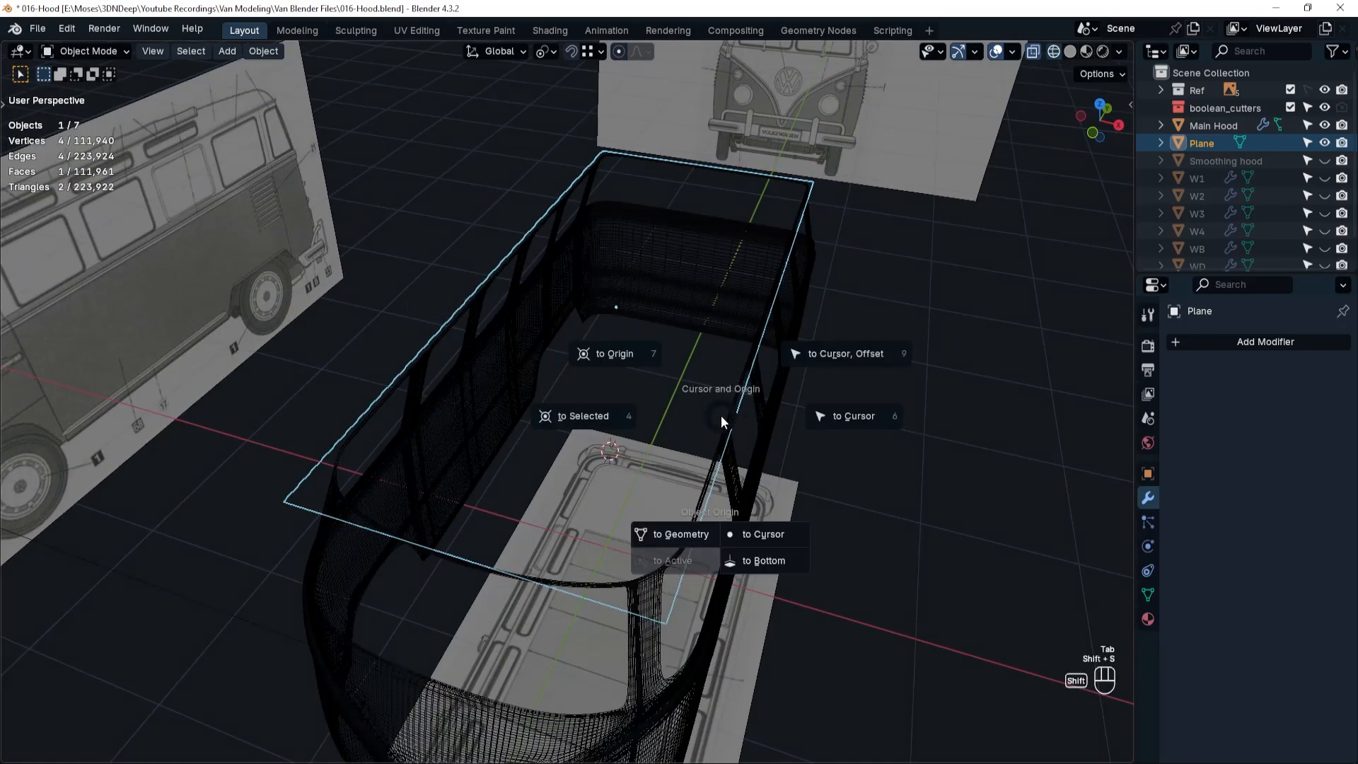
left_click(669, 534)
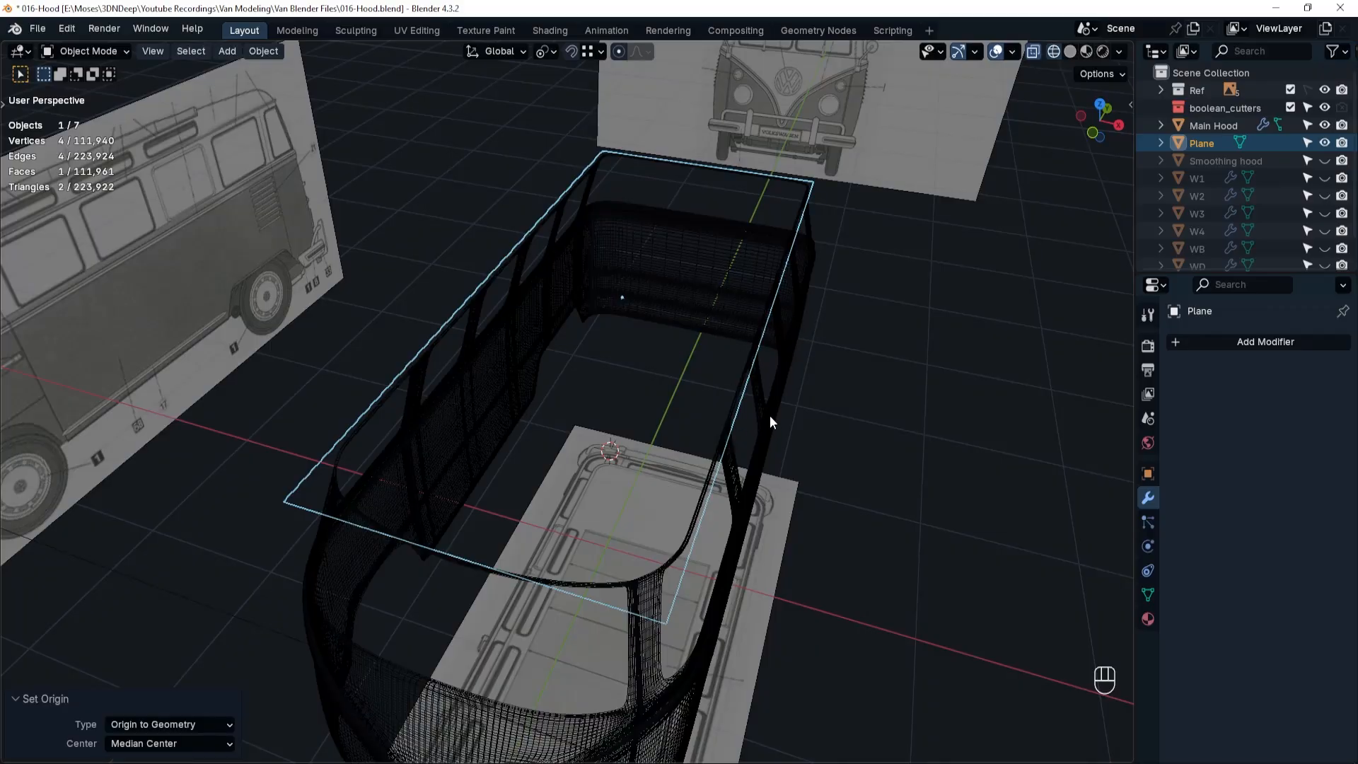
key("ctrl+1")
Cut a centred lengthwise edge loop into the plane and delete the face on the negative X side.
key("Tab")
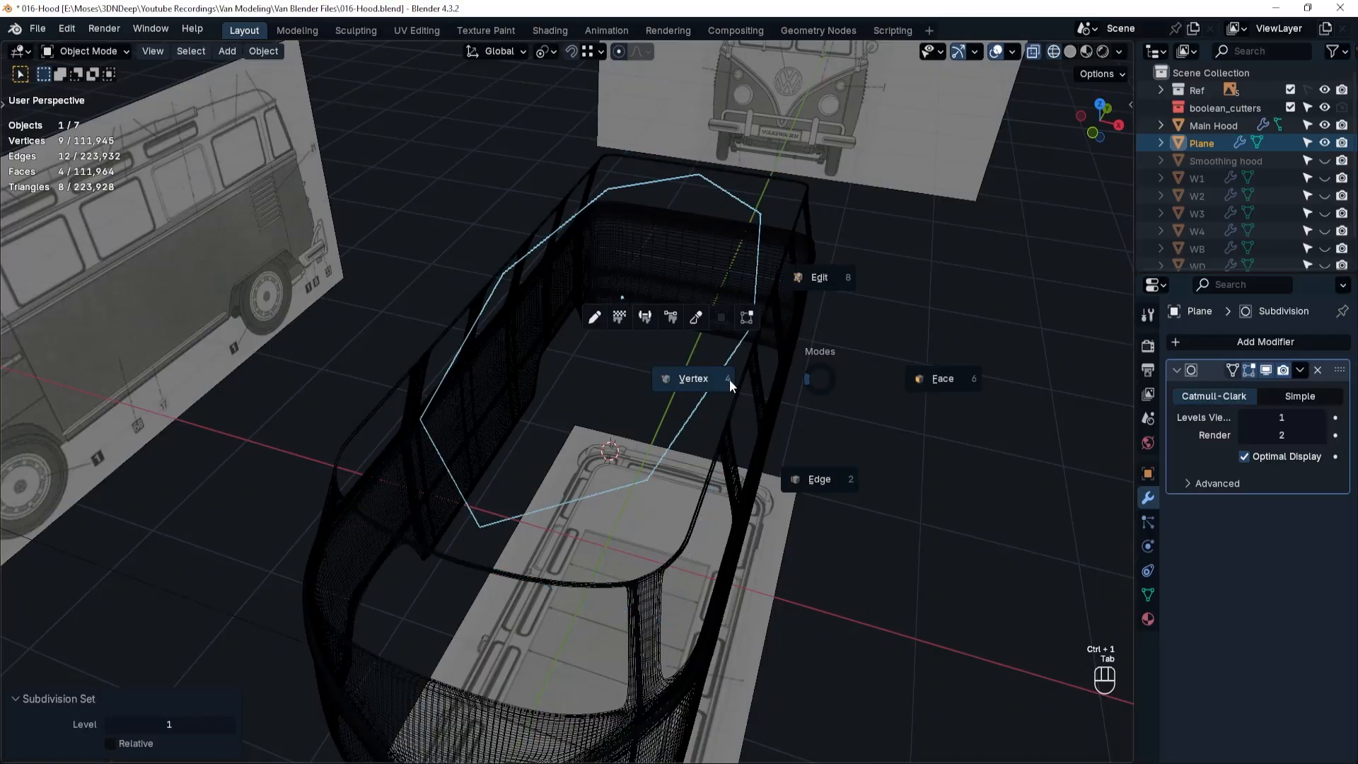
left_click(815, 280)
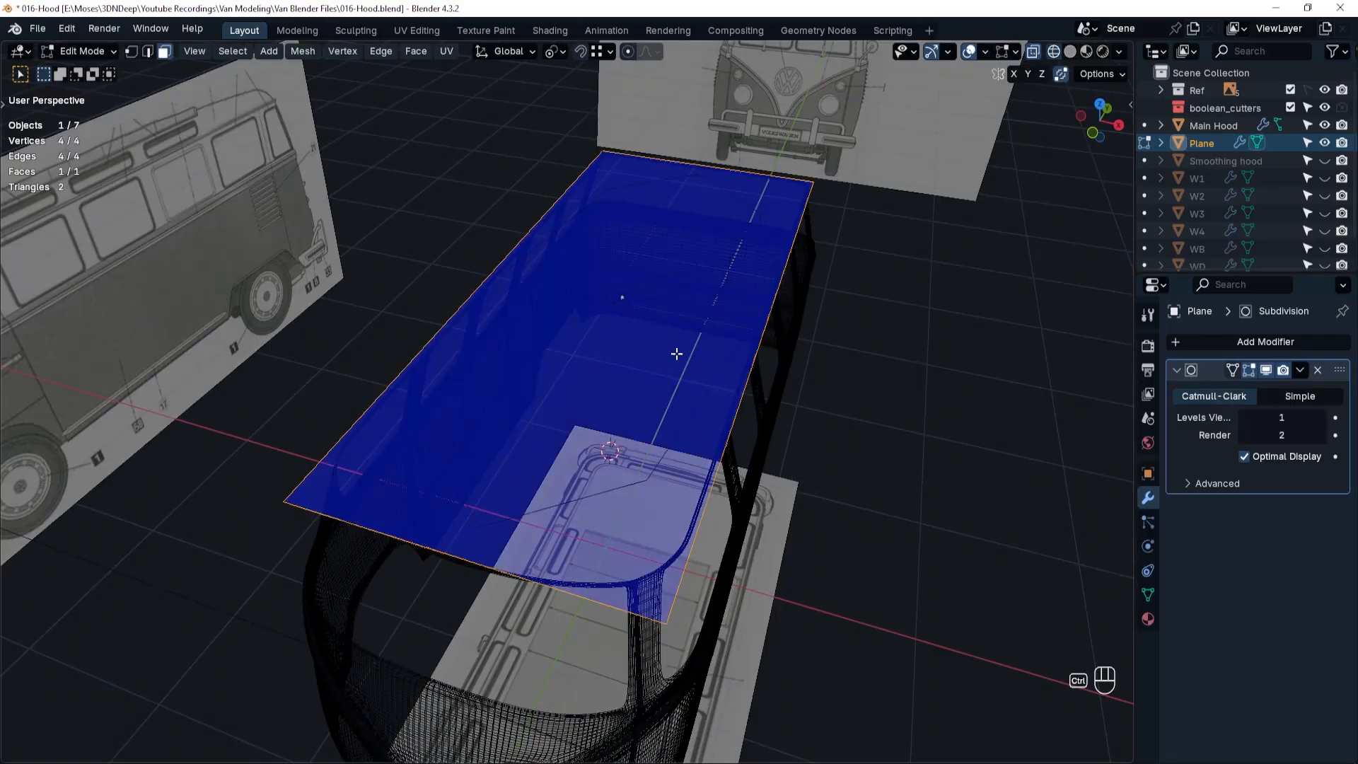
key("ctrl+r")
left_click(562, 463)
right_click(559, 474)
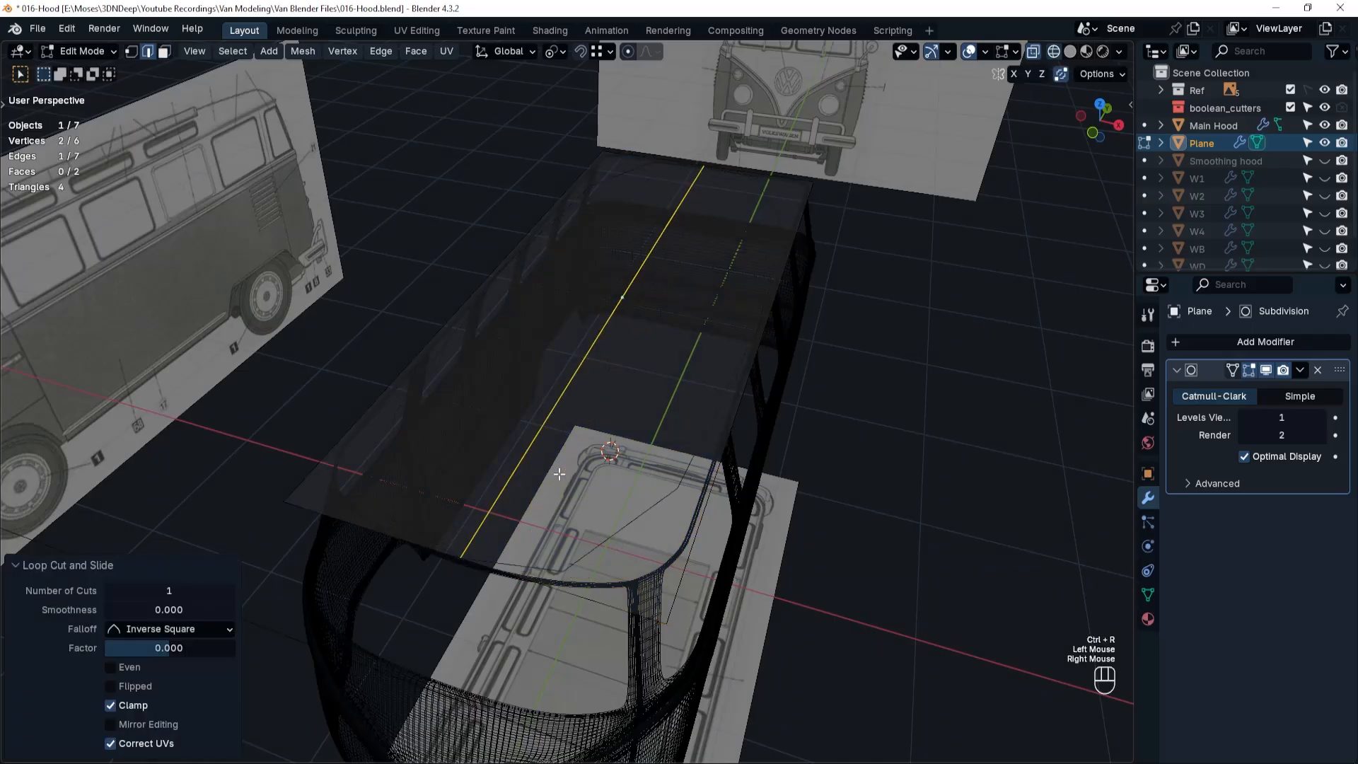
key("Tab")
left_click(551, 292)
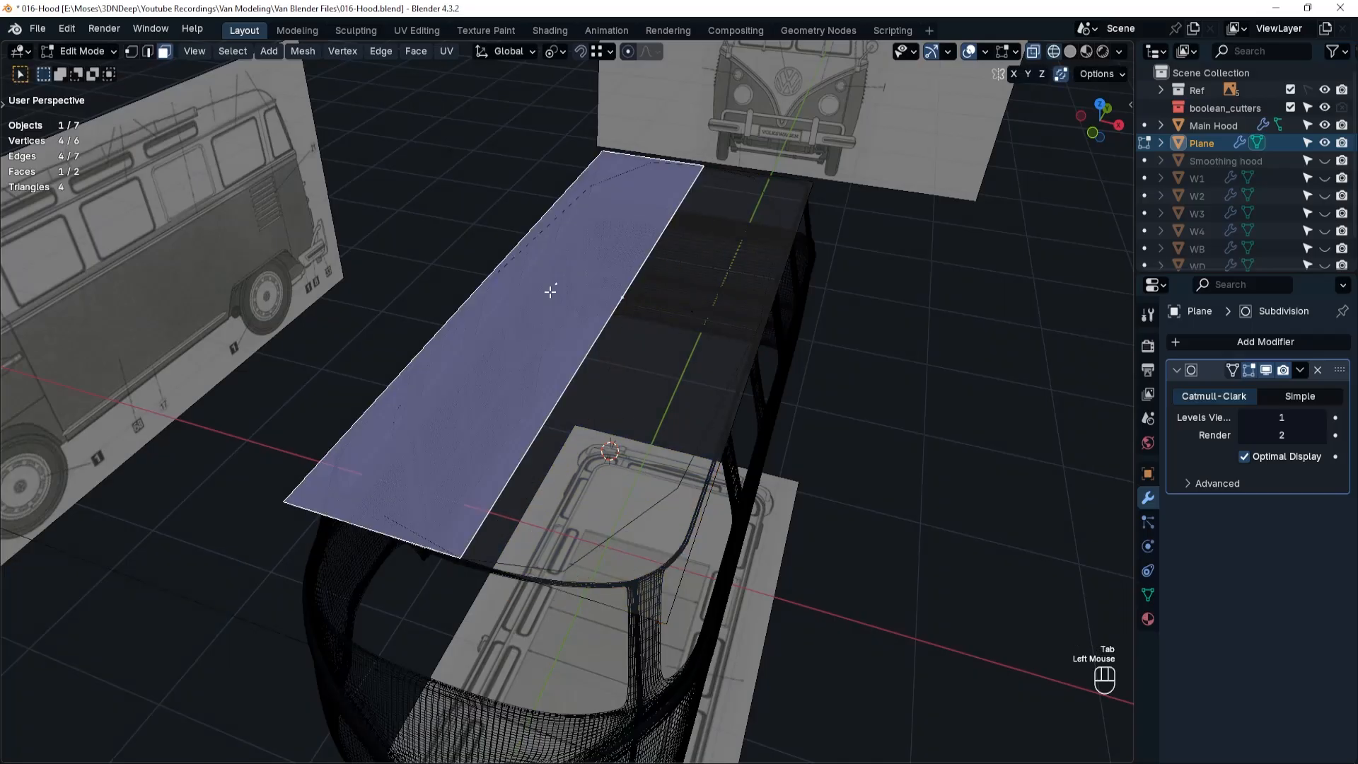
key("x")
left_click(549, 291)
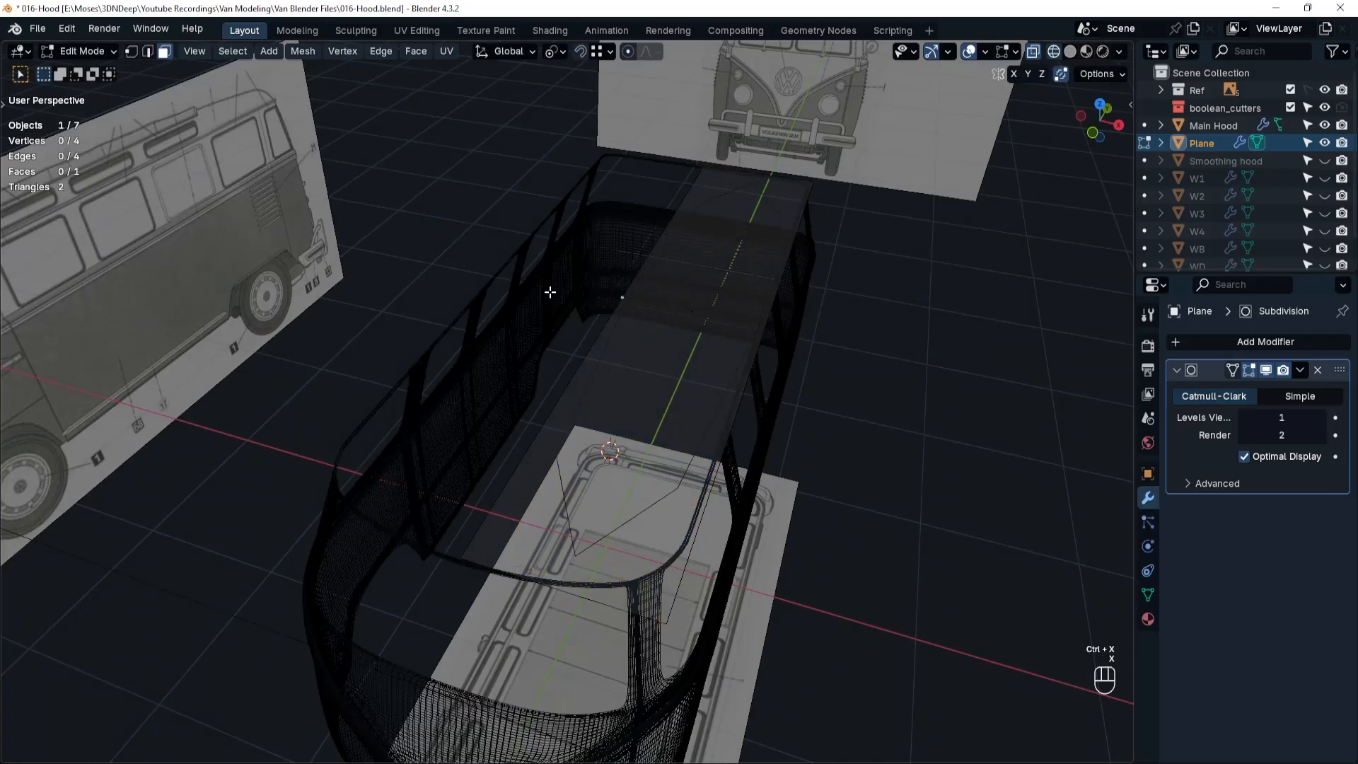
Add a Mirror modifier on the X axis to the plane, place it above Subdivision and collapse its settings.
left_click(1238, 342)
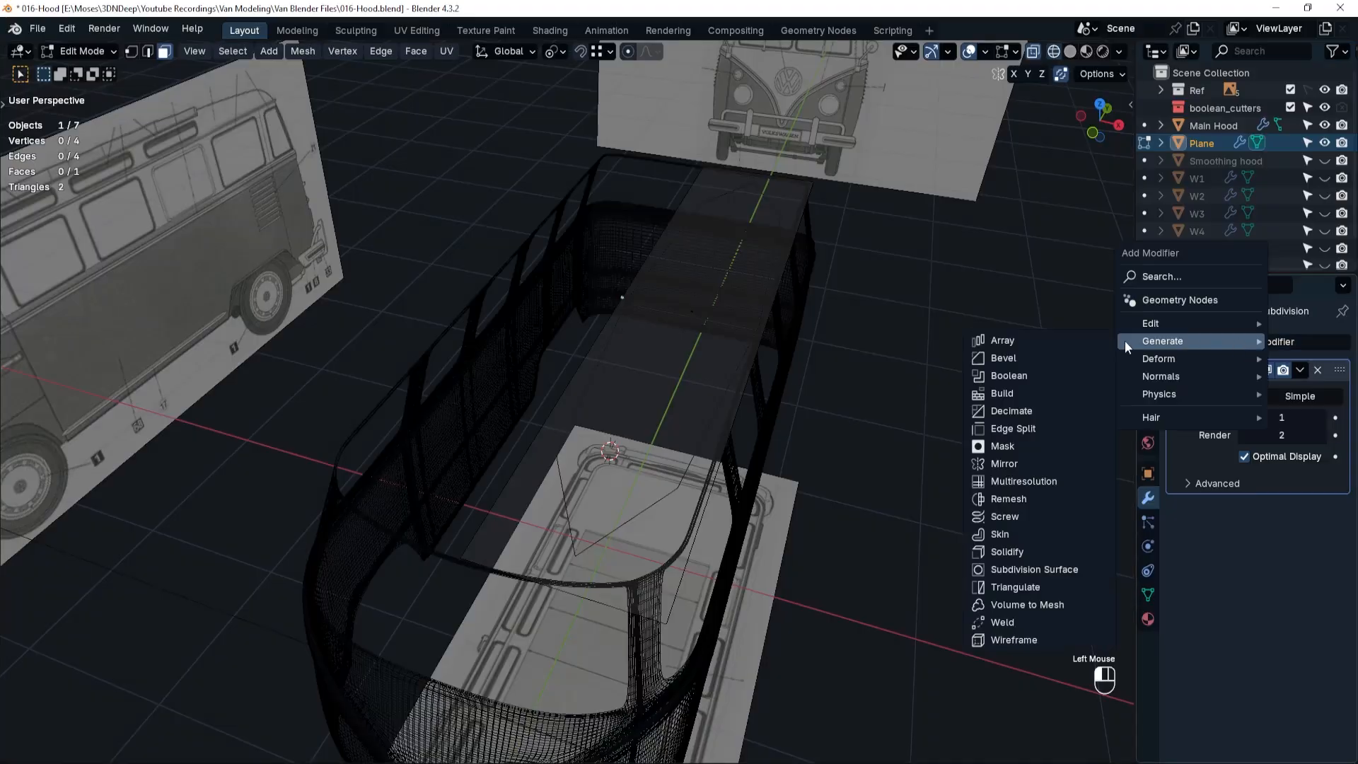
left_click(1004, 463)
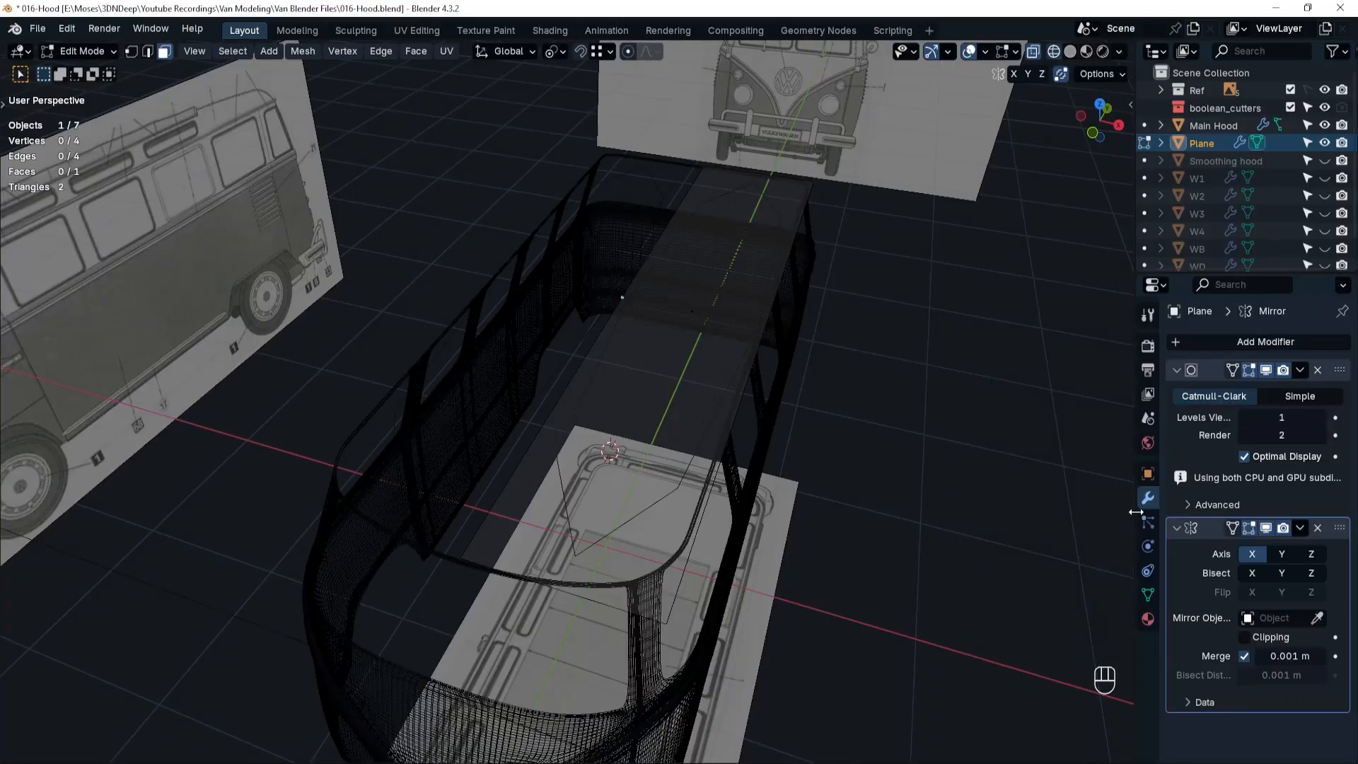
middle_click_drag(663, 413, 709, 406)
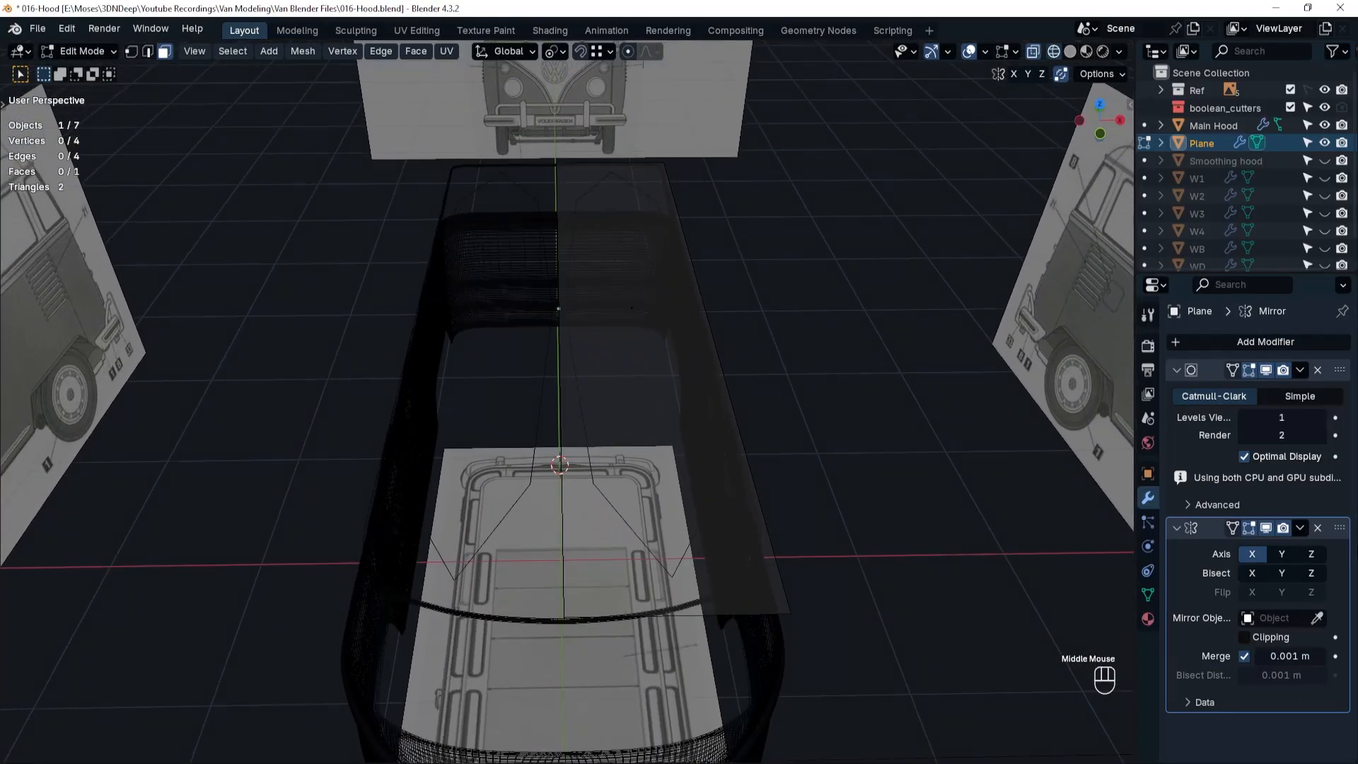
left_click_drag(1337, 529, 1337, 359)
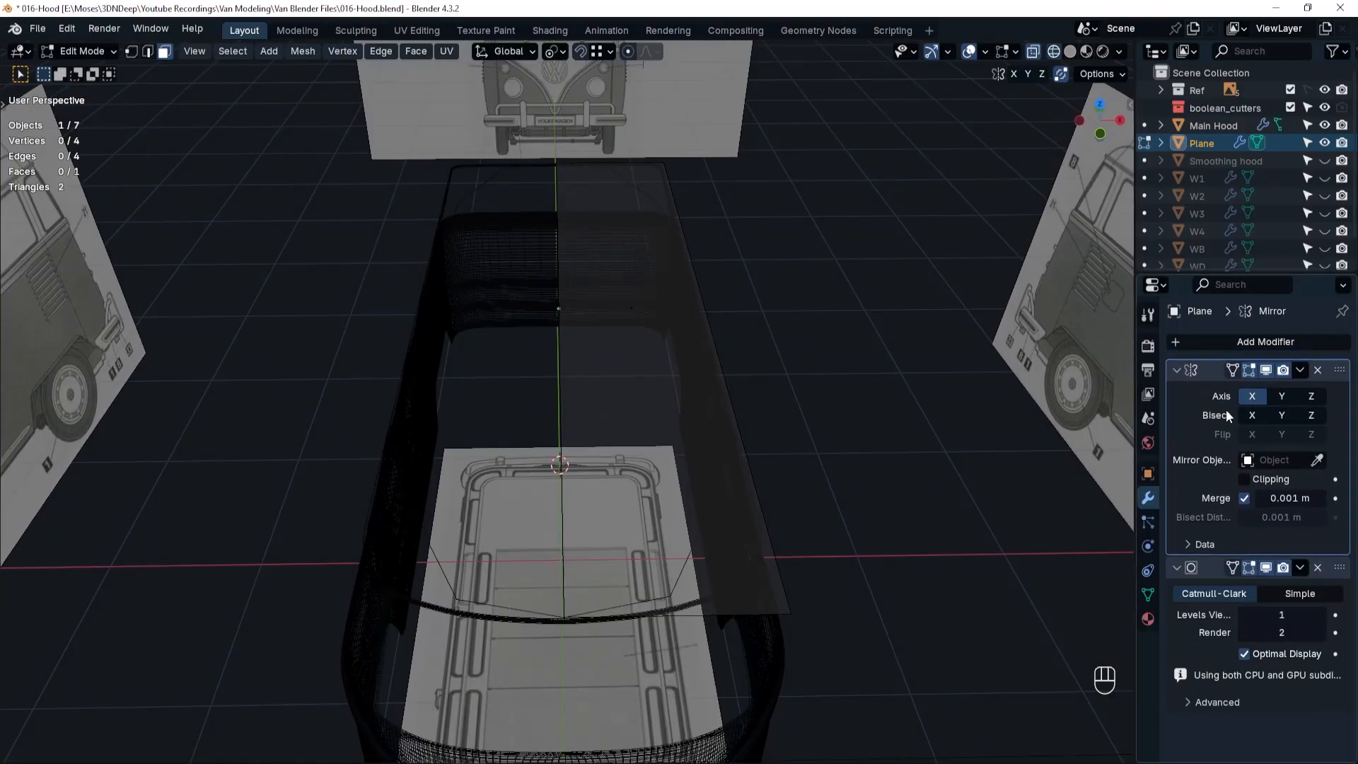
left_click(1177, 370)
scroll(601, 384, "down", 1)
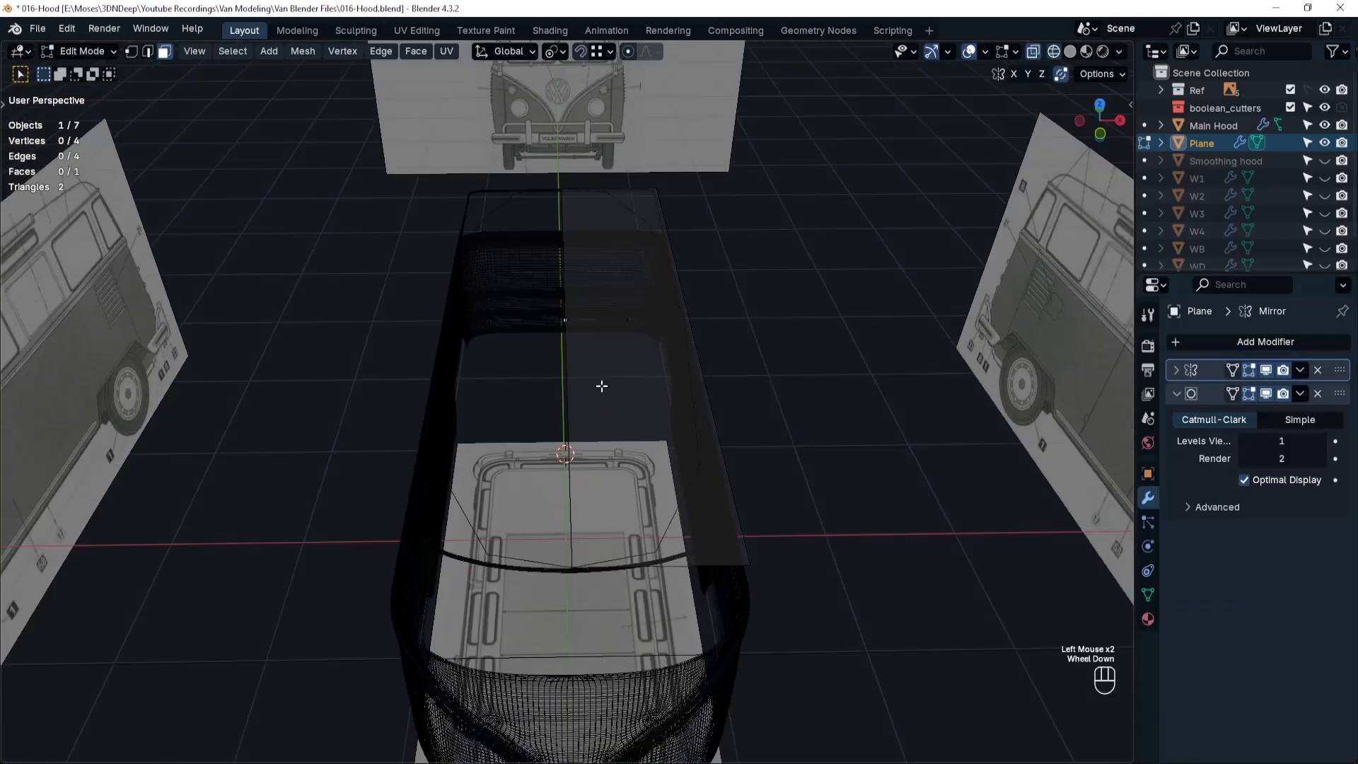
In solid shading, cut a centred crosswise loop in the plane and a second one slid 0.632 toward the front.
middle_click_drag(601, 385, 617, 399)
key("shift+z")
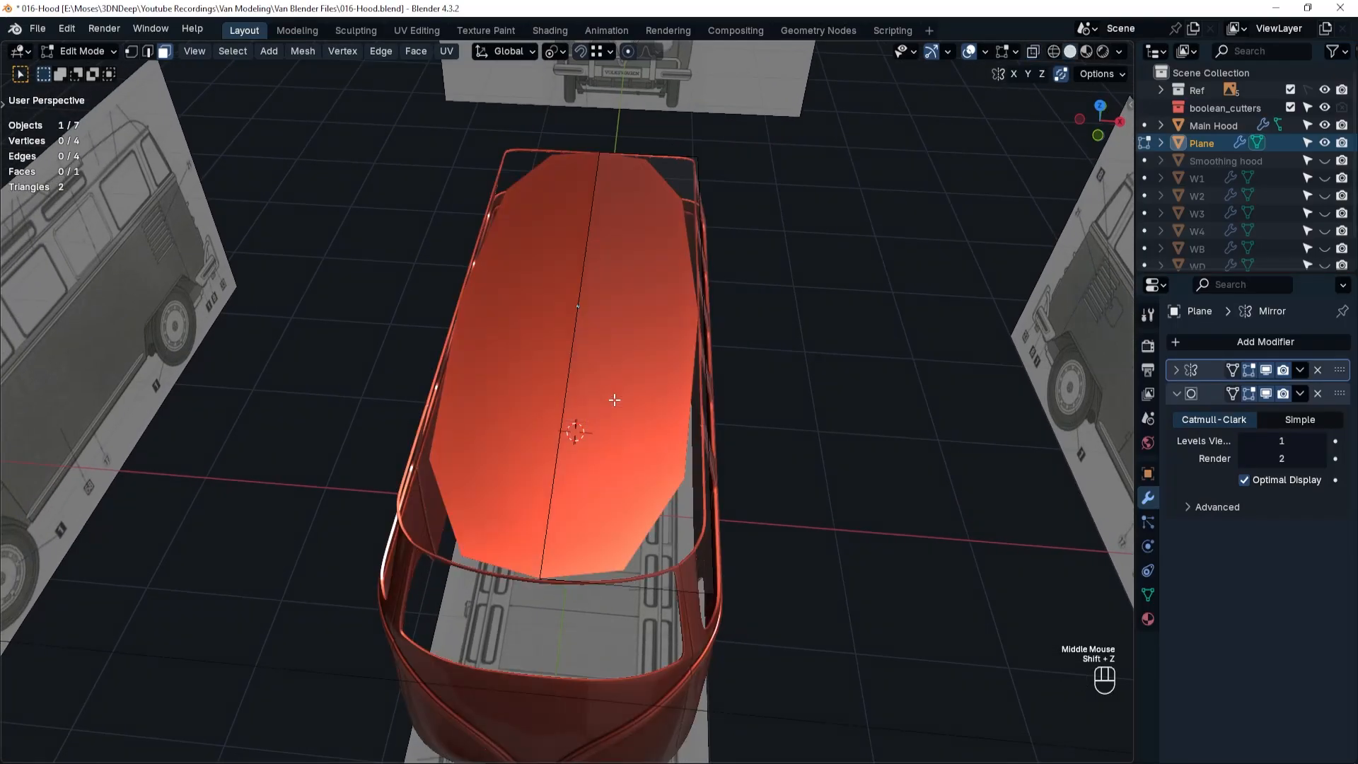
key("Tab")
left_click(733, 477)
key("ctrl+r")
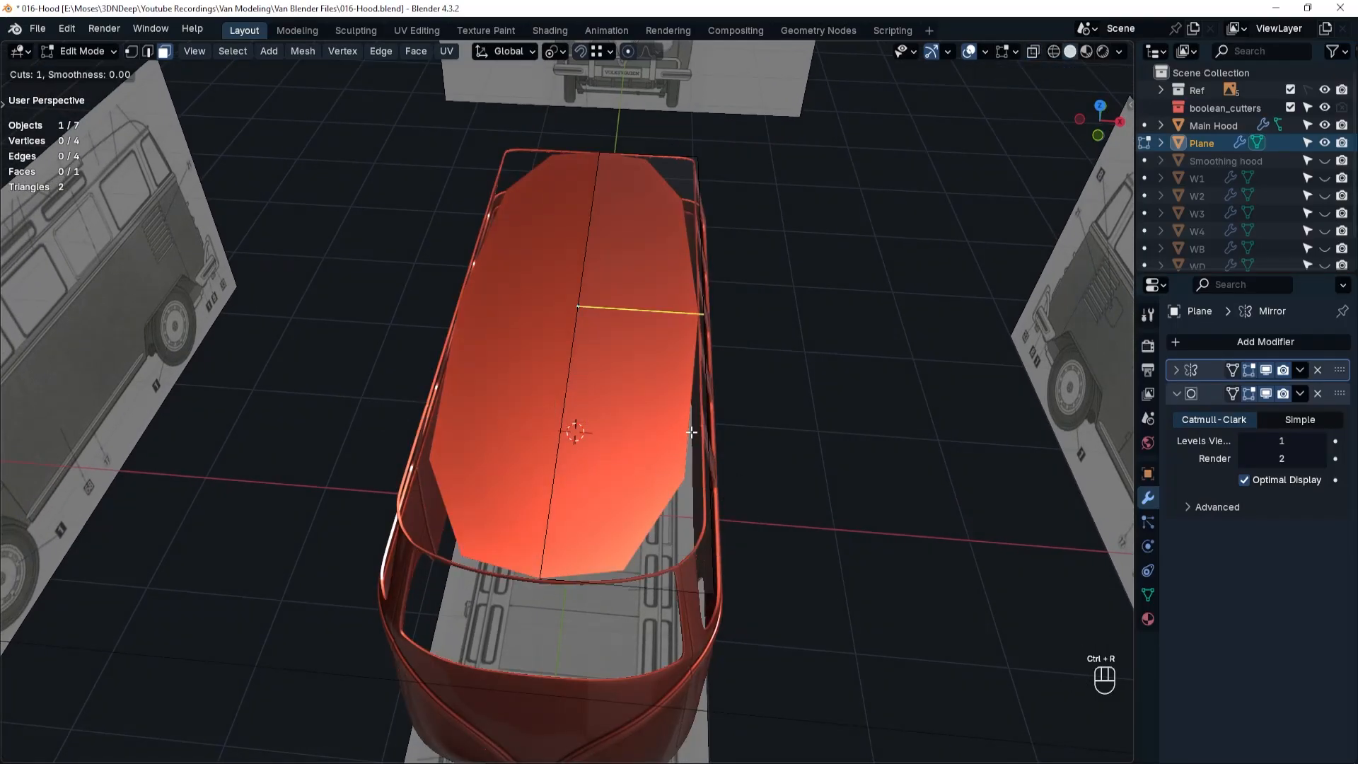
left_click(692, 431)
right_click(925, 422)
key("ctrl+r")
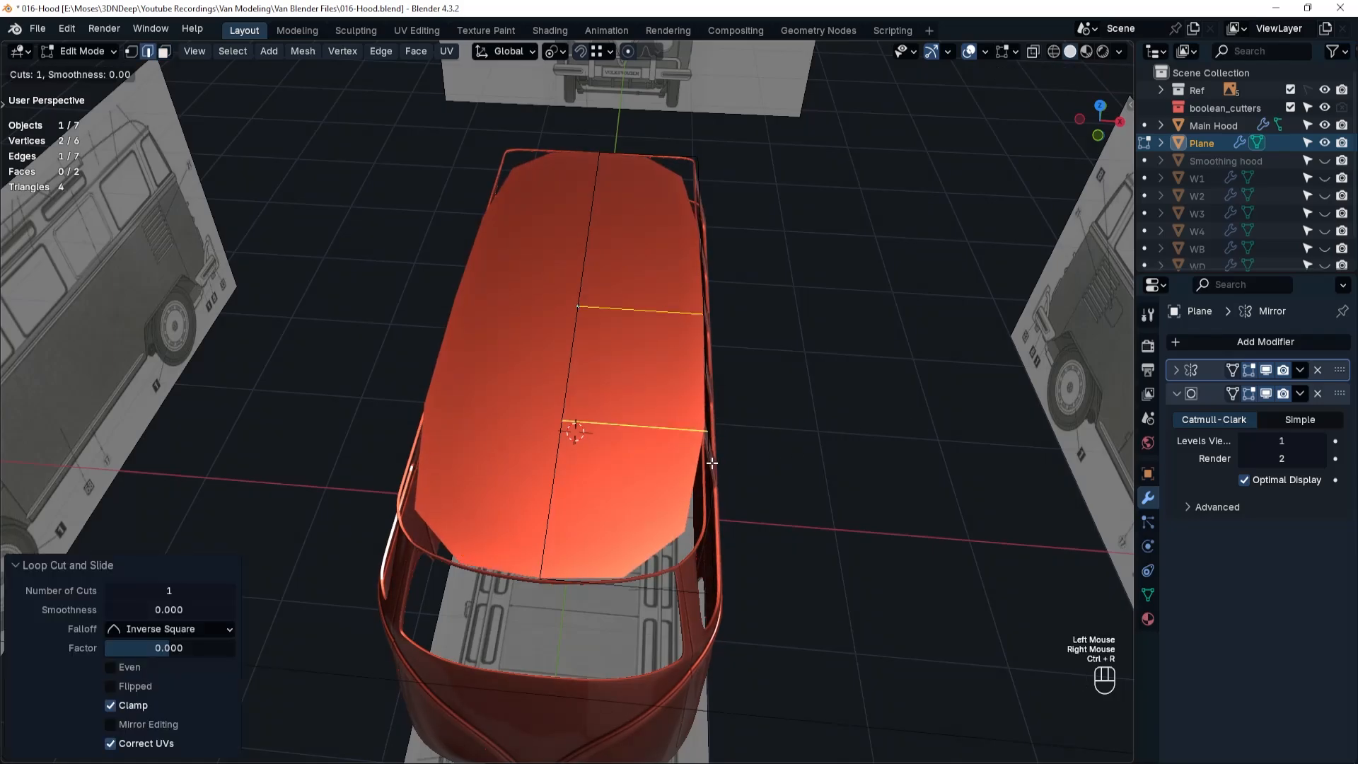
left_click(708, 465)
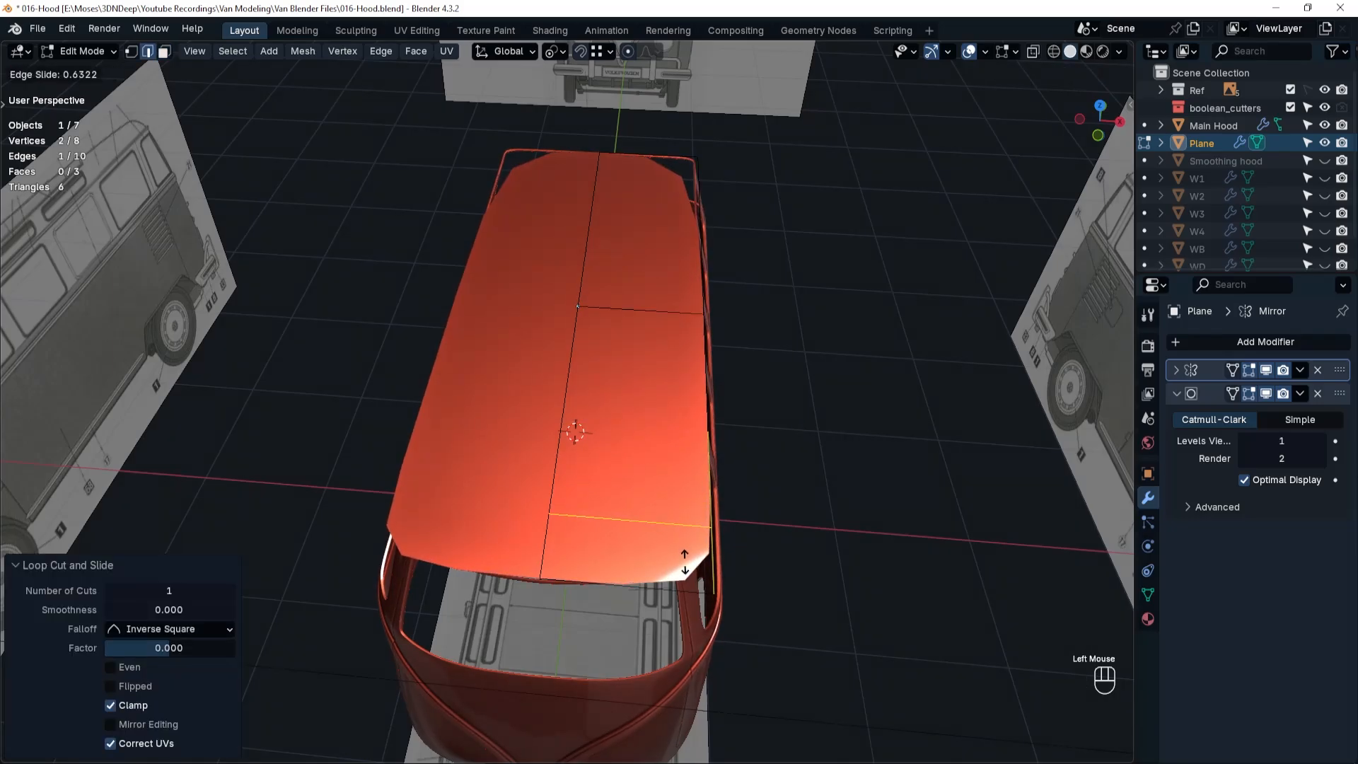
left_click(685, 563)
In wireframe top view, slide the front crosswise loop slightly forward and move the outer front corner vertex 0.16391 m along Y.
key("grave")
left_click(687, 461)
key("shift+z")
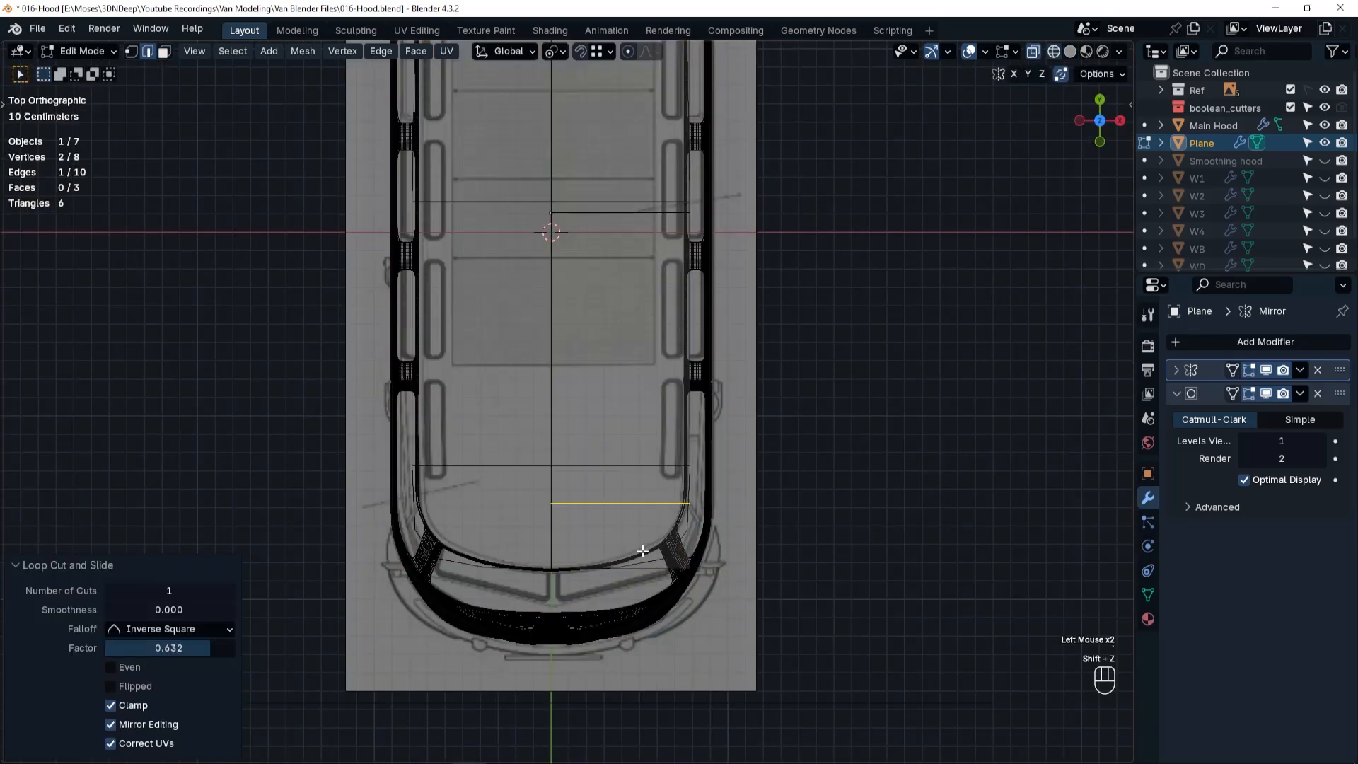
scroll(643, 552, "up", 2)
key("g")
key("g")
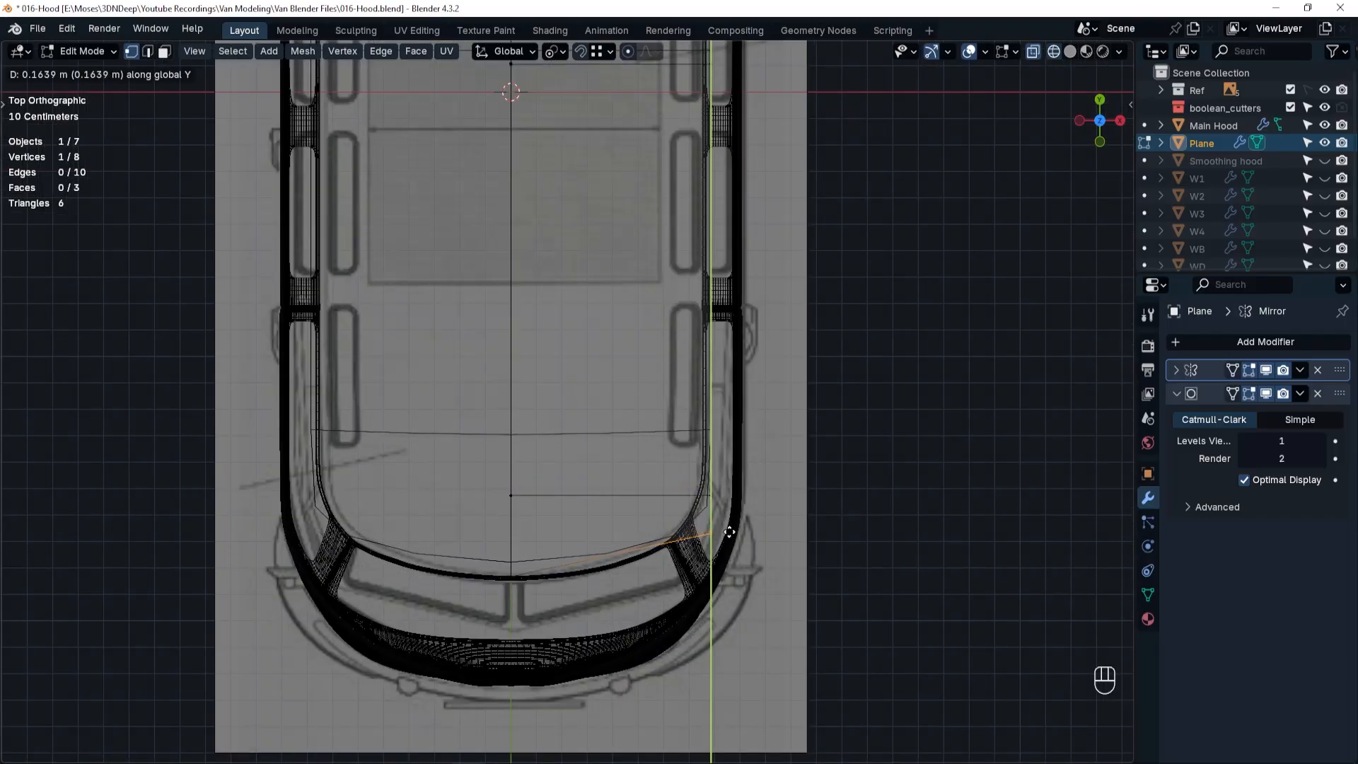
left_click(729, 532)
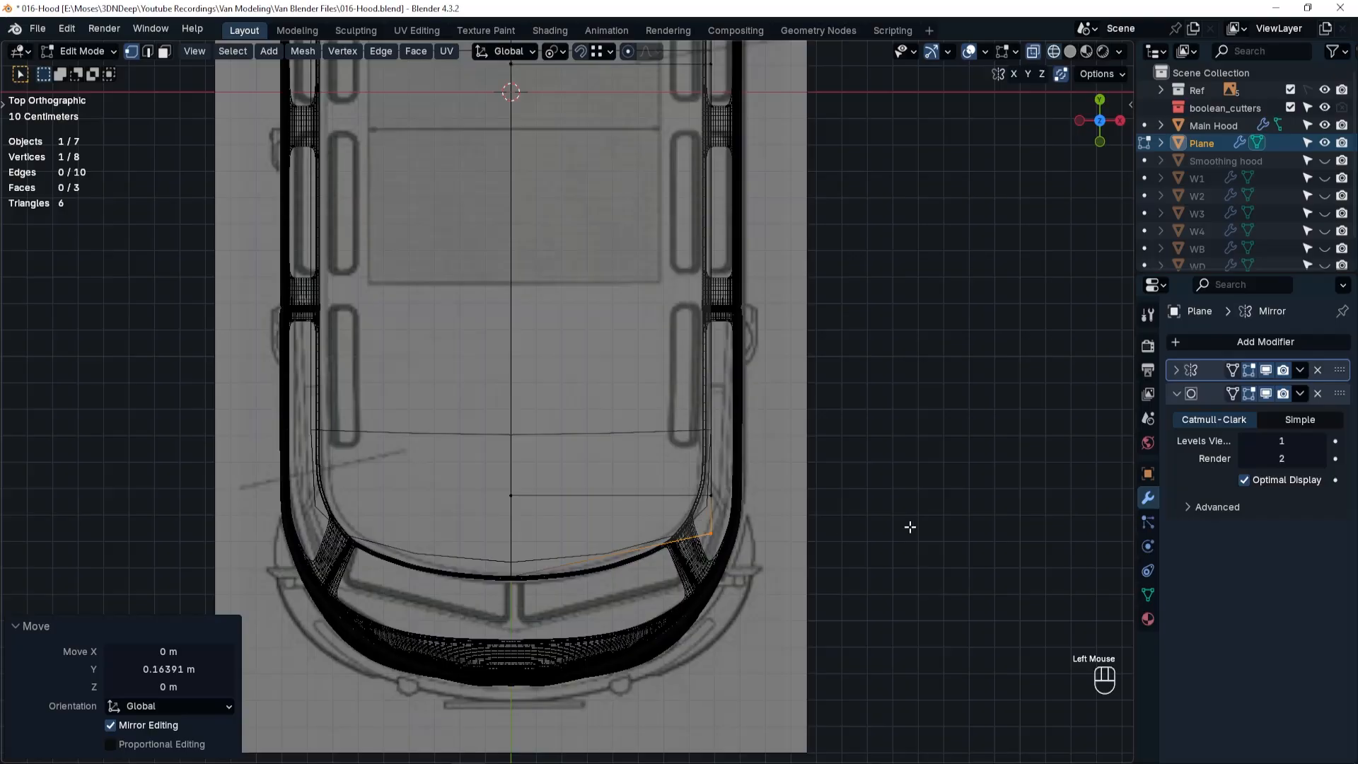
Display the edit cage on the modified roof mesh and add a centred lengthwise edge loop to its half.
left_click(1232, 370)
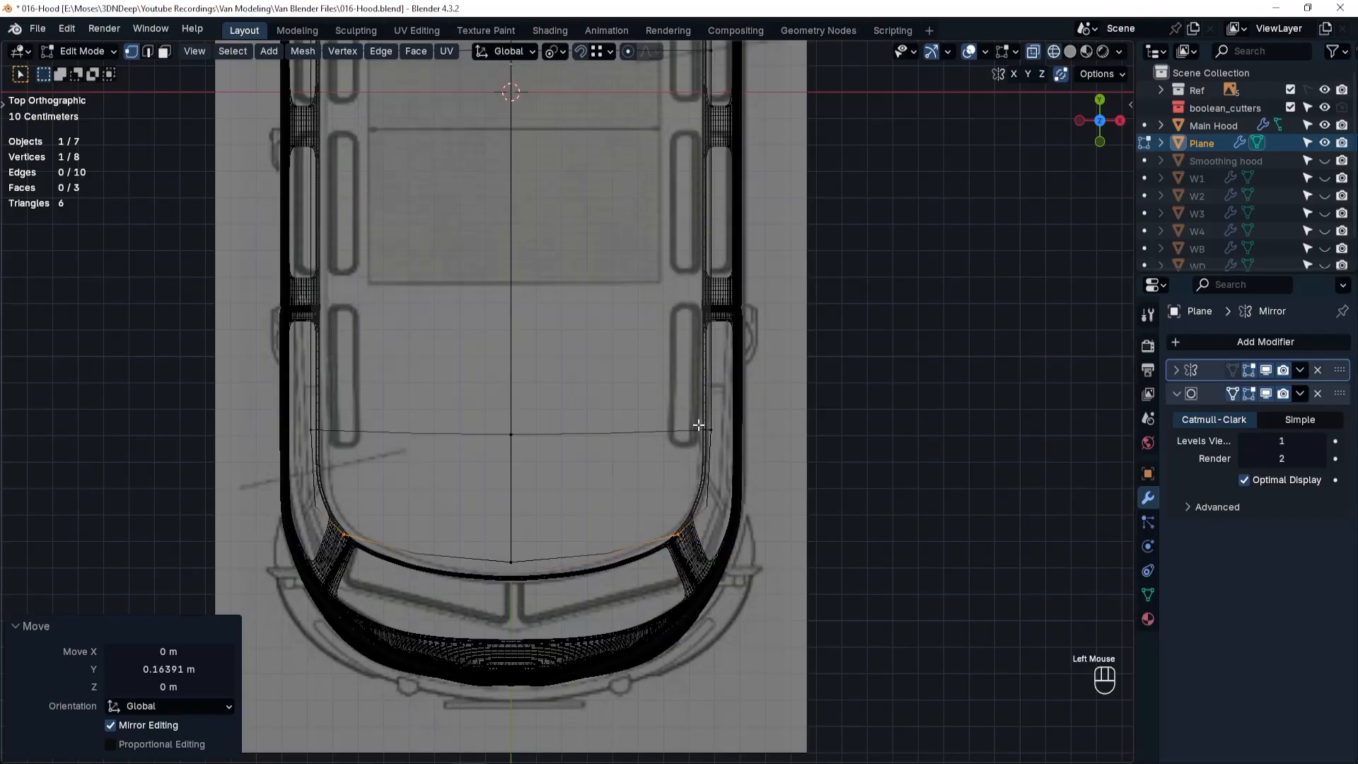
key("ctrl+r")
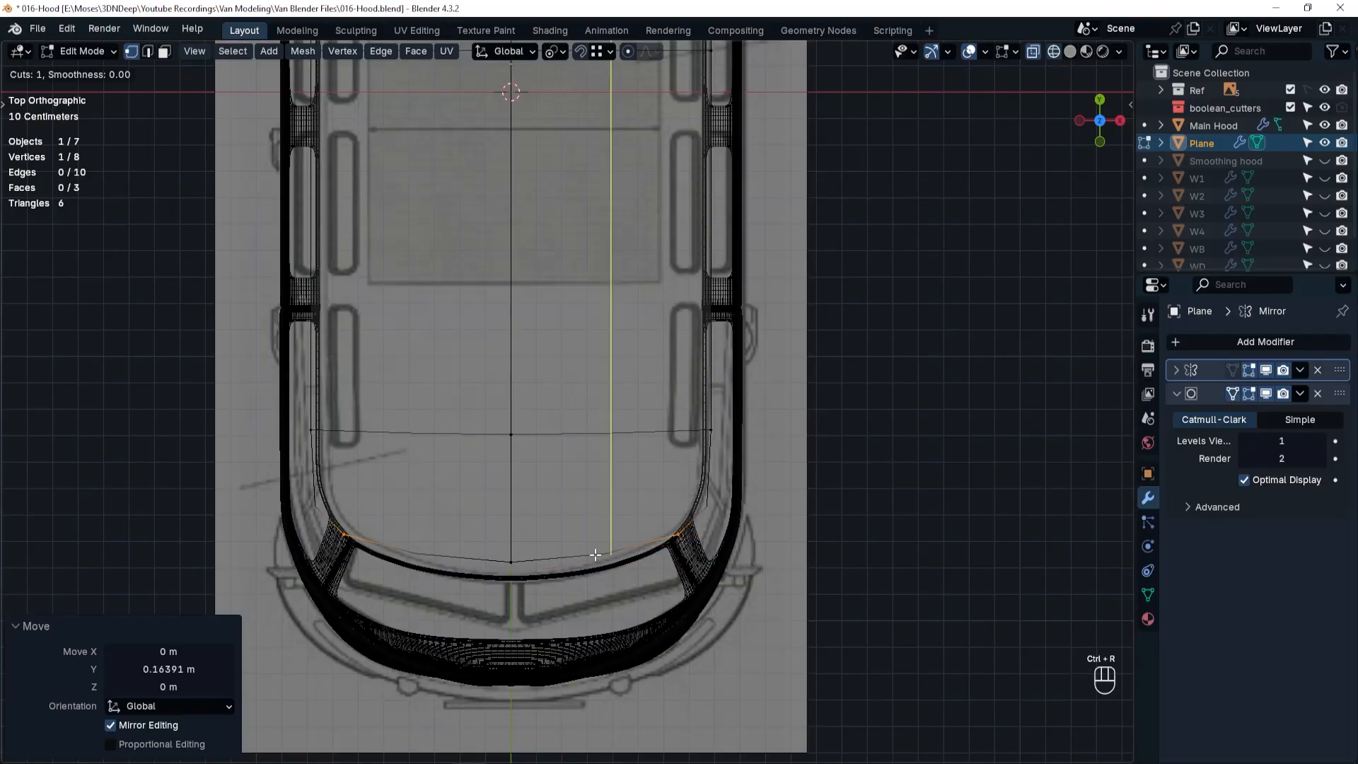
left_click(601, 552)
right_click(594, 534)
Move the new loop's front vertex about -0.044 m along Y onto the roof rim and start moving the outer front corner vertex.
left_click(620, 583)
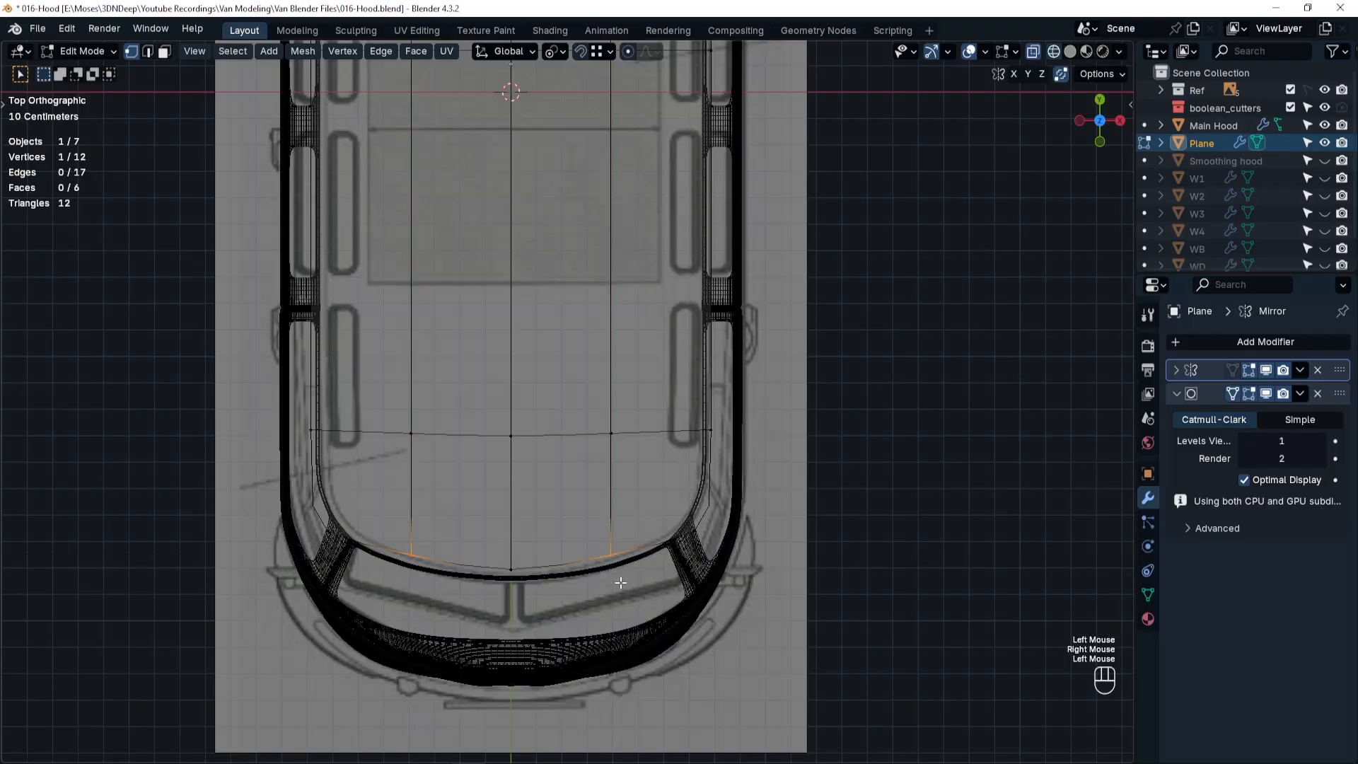
key("g")
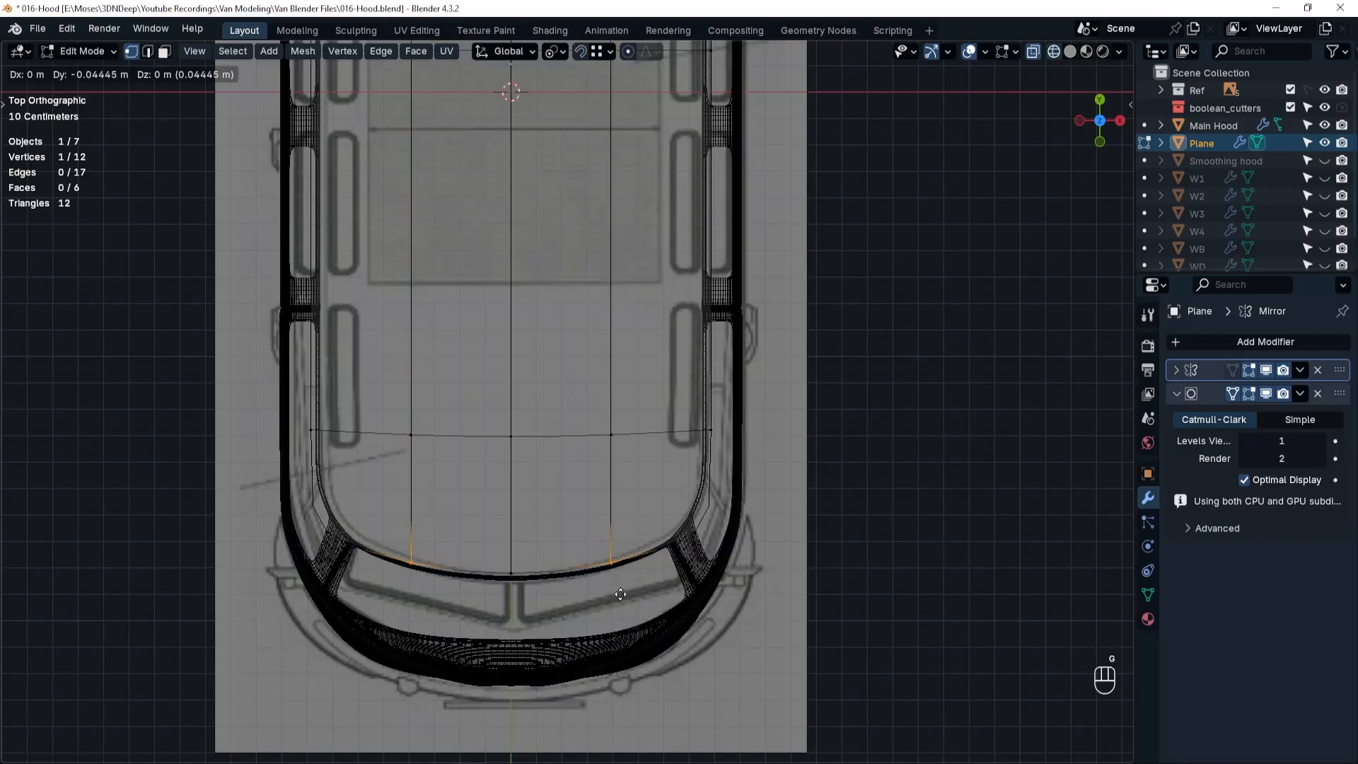
left_click(621, 594)
left_click(711, 561)
key("g")
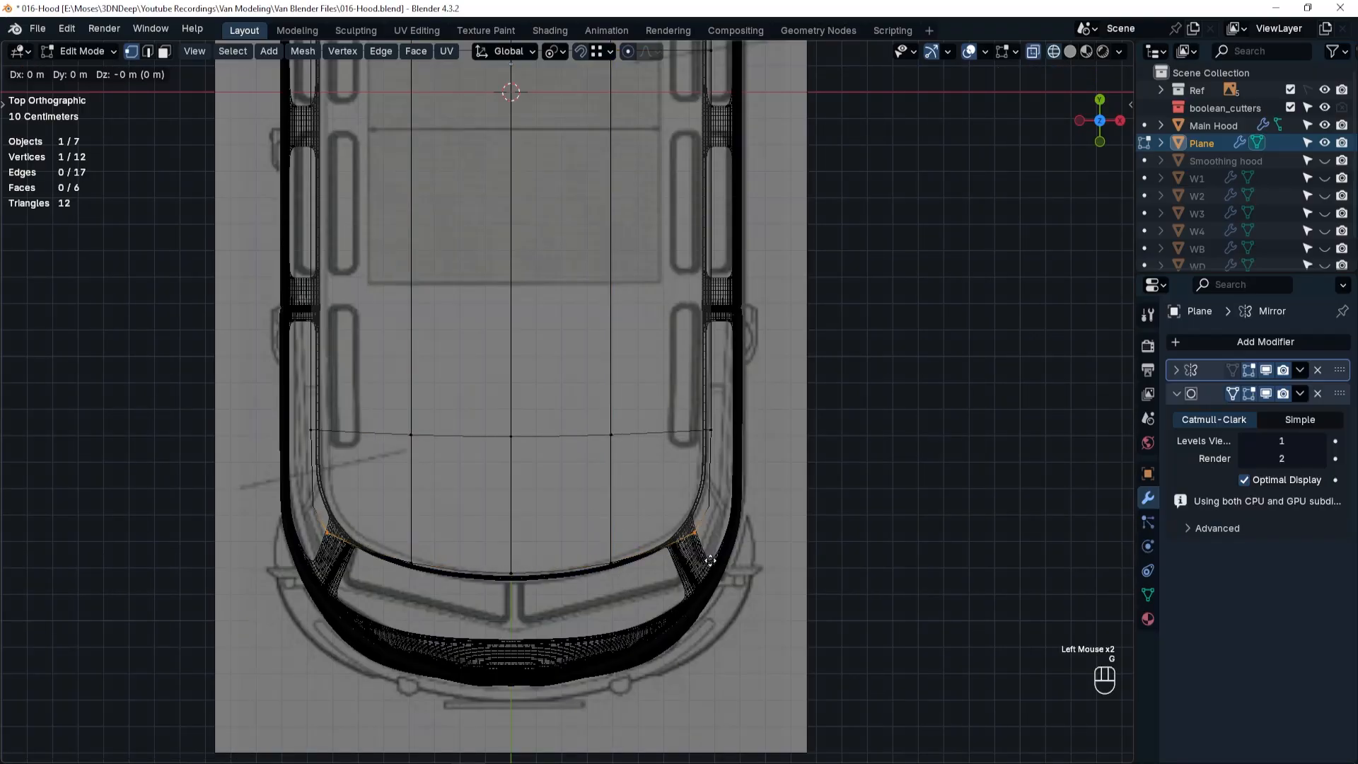
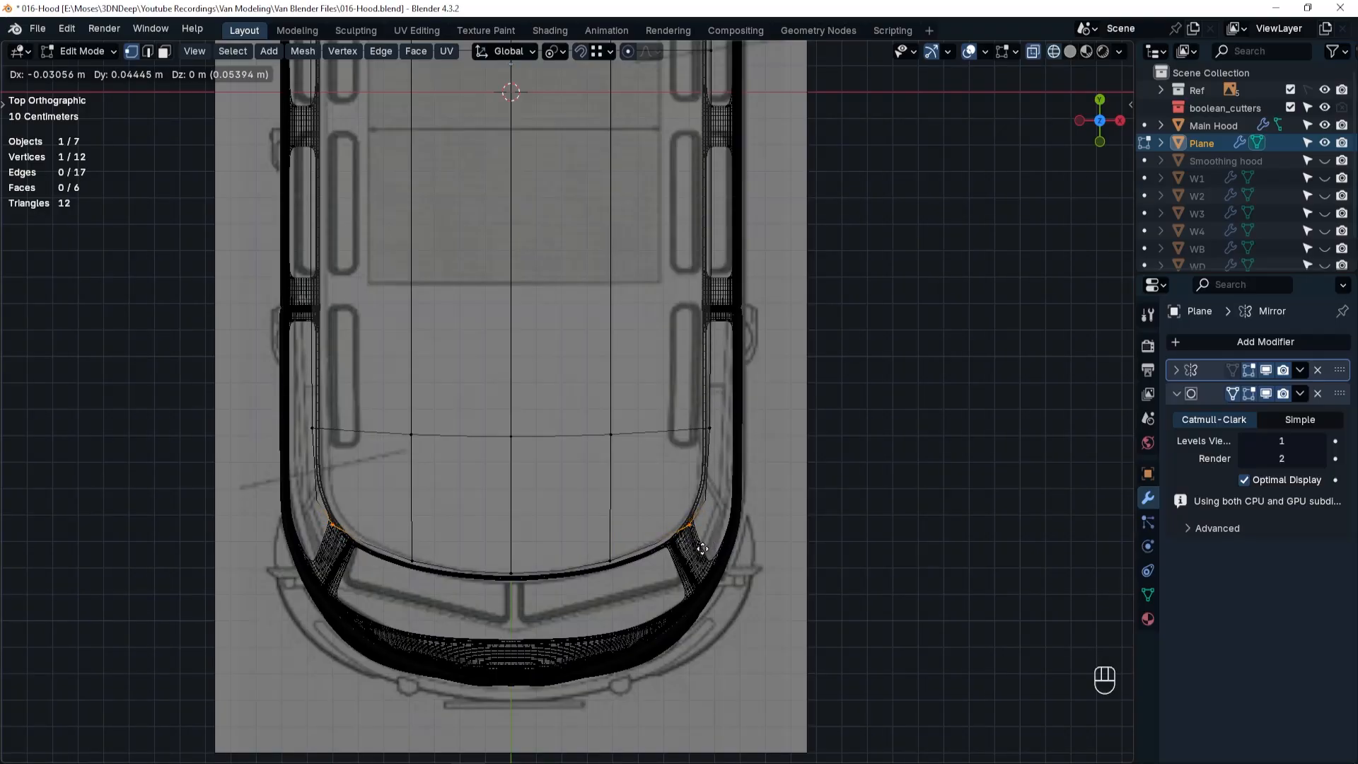
Fit the roof's front vertices to Main Hood's rim, moving the intermediate one about -0.033 m and the centre one -0.025 m along Y.
left_click(703, 549)
left_click(608, 564)
key("g")
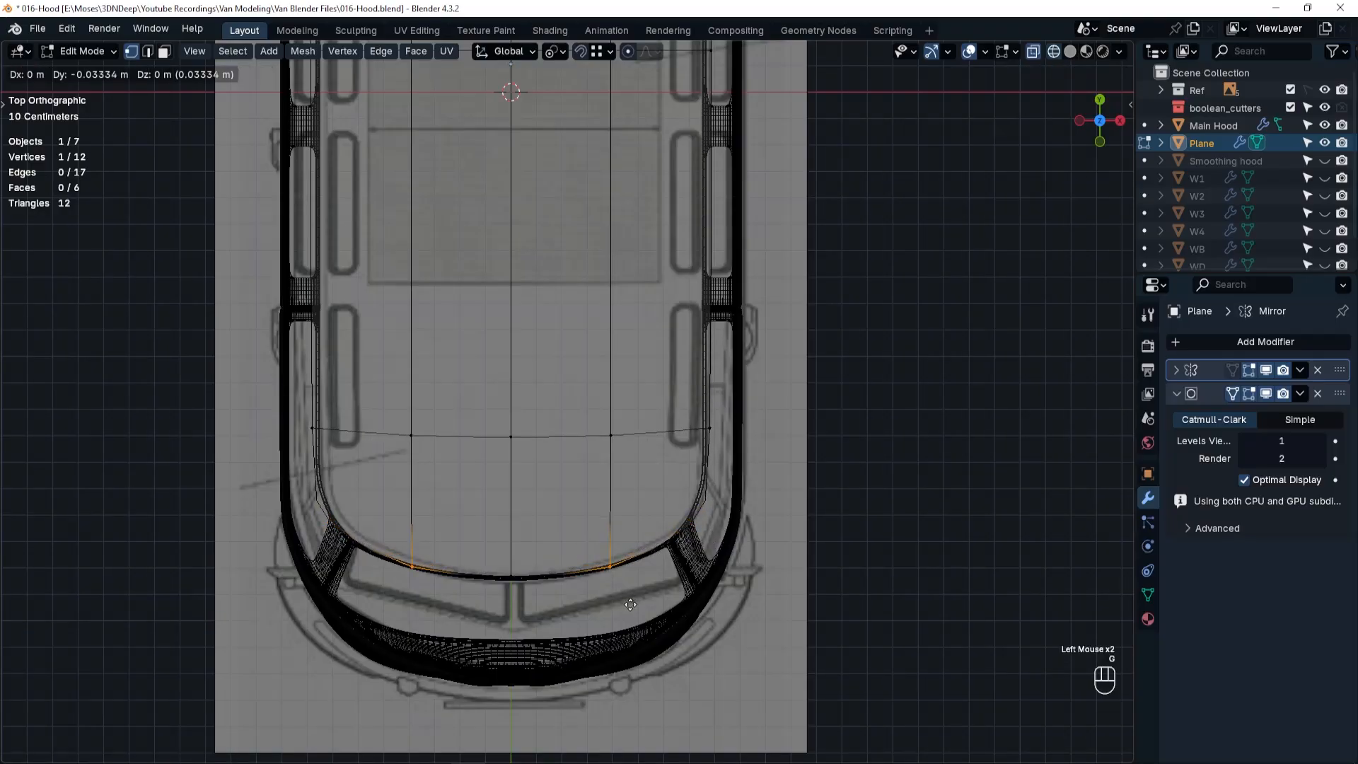
left_click(631, 605)
left_click(511, 577)
key("g")
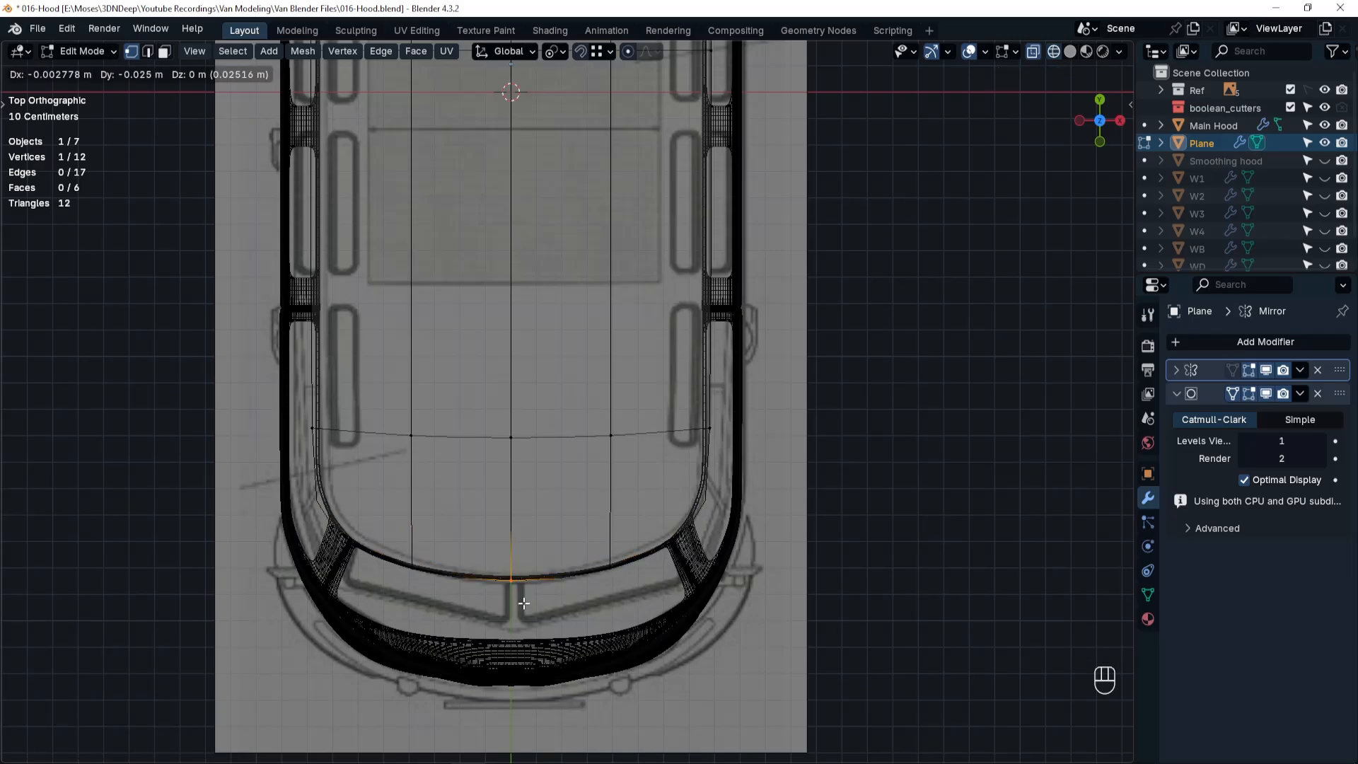
left_click(524, 603)
Cut a crosswise edge loop in the roof's rear section and slide it toward the rear edge with factor -0.897.
scroll(634, 494, "down", 2)
middle_click_drag(625, 70, 624, 271, "shift")
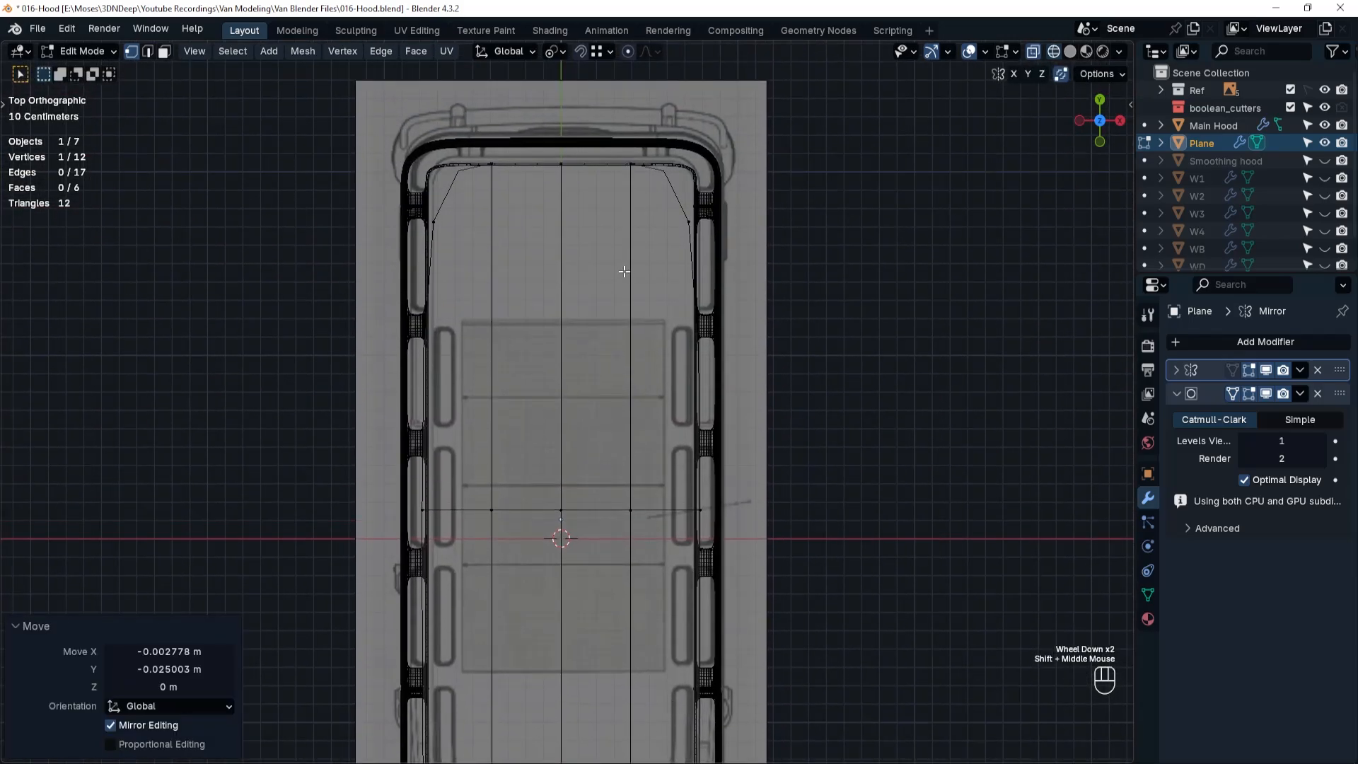
key("ctrl+r")
left_click(622, 255)
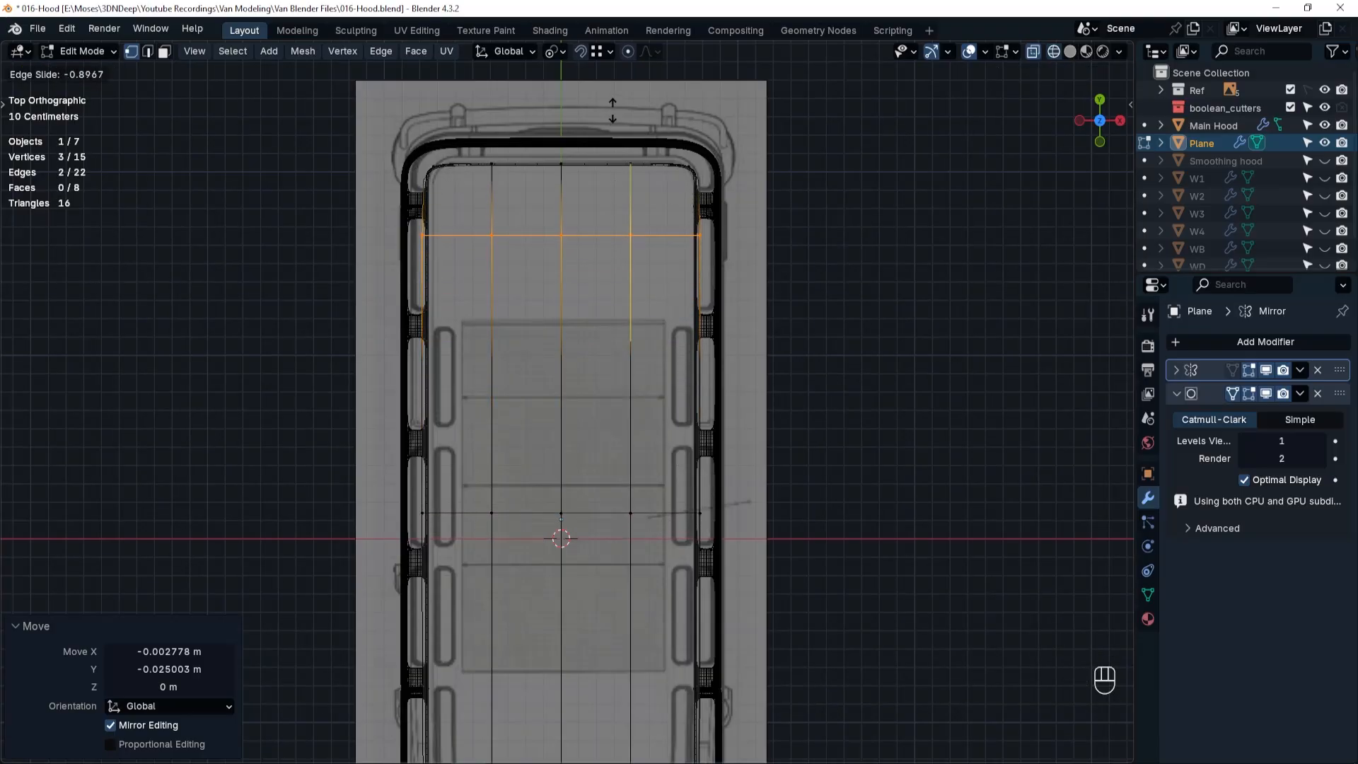
left_click(613, 110)
Extrude all roof faces to give the plane thickness, and extrude its side rim faces 0.00949 m along their normals.
middle_click_drag(612, 110, 773, 382)
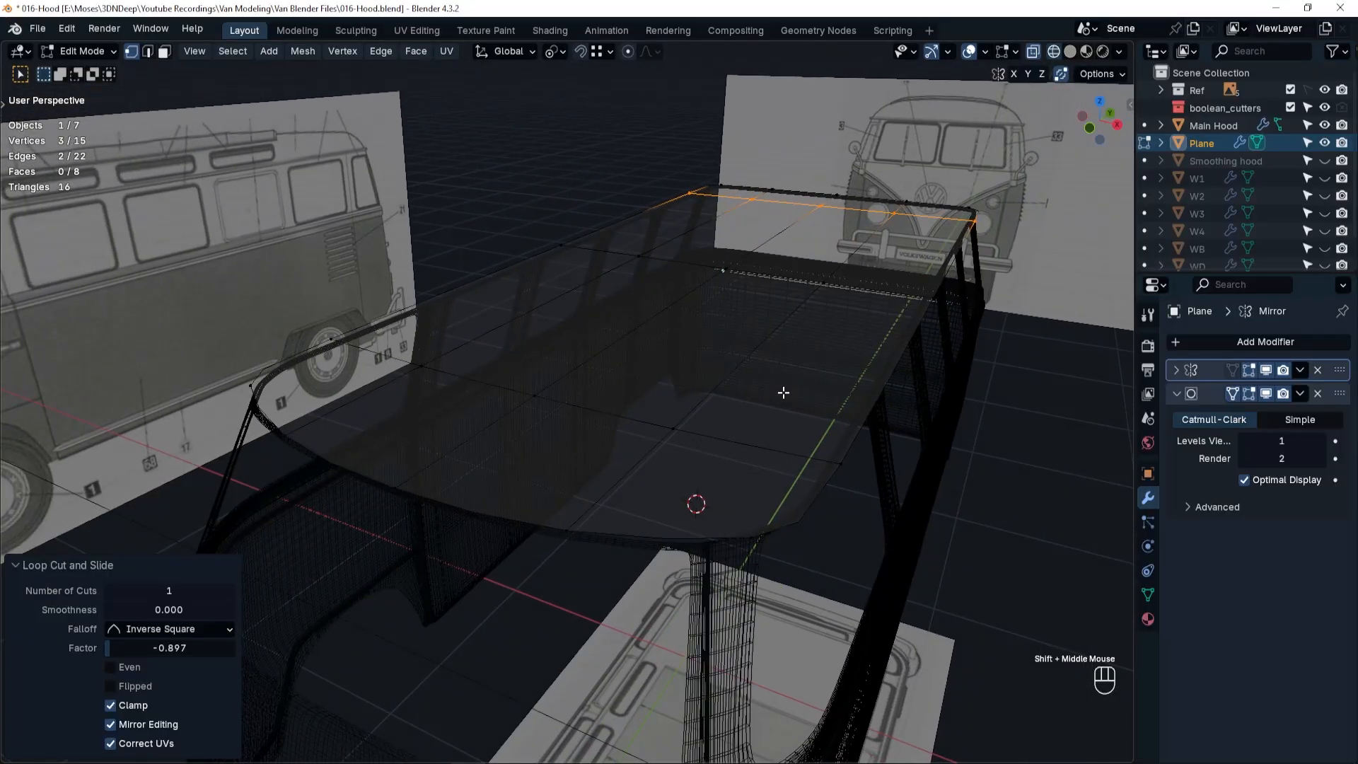
key("Tab")
key("a")
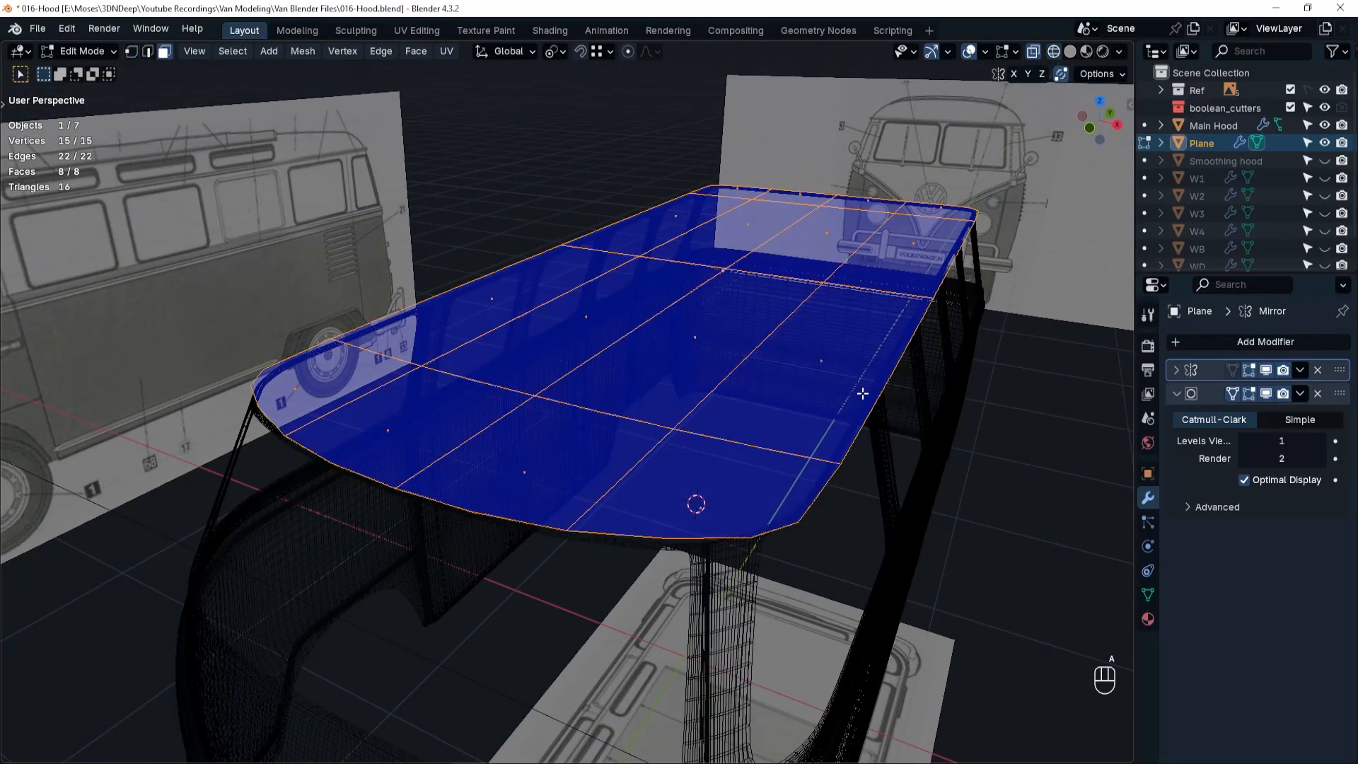
key("e")
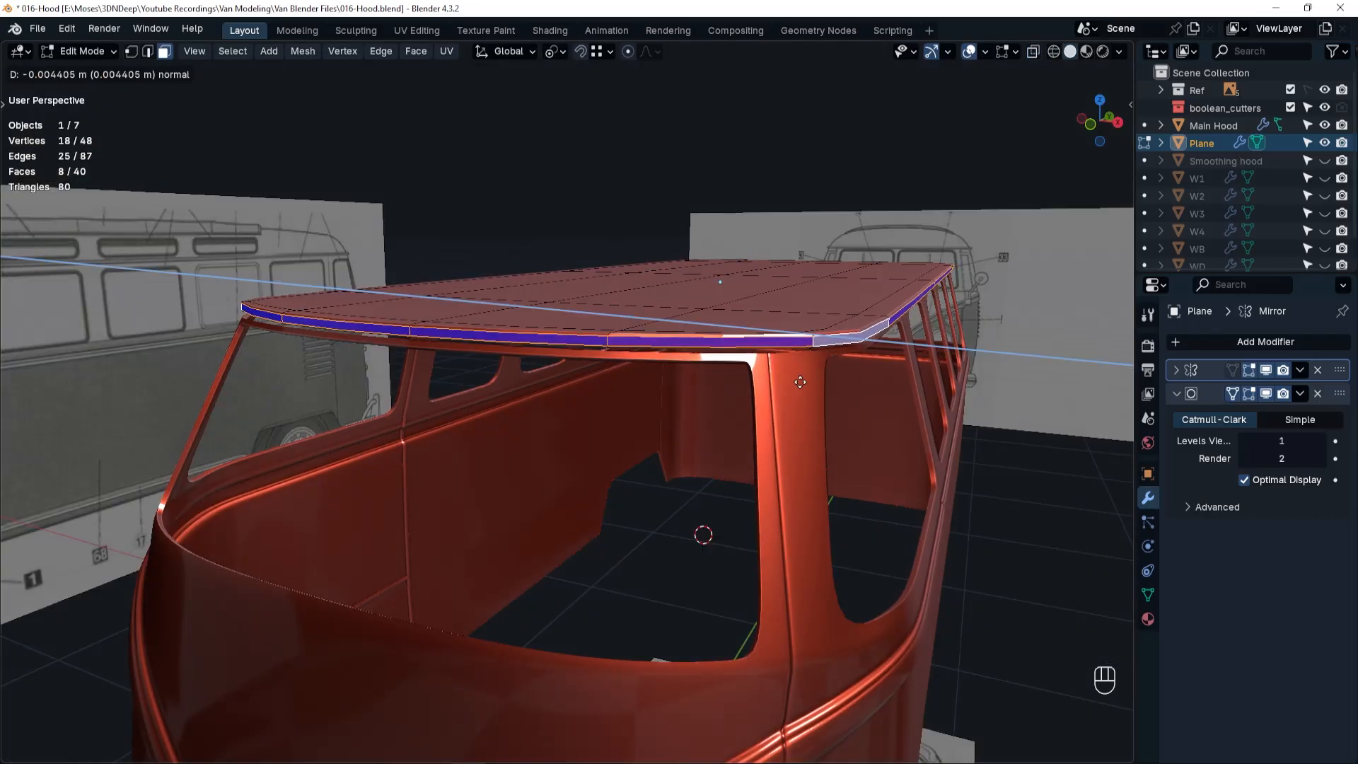
left_click(815, 375)
middle_click_drag(815, 375, 770, 394)
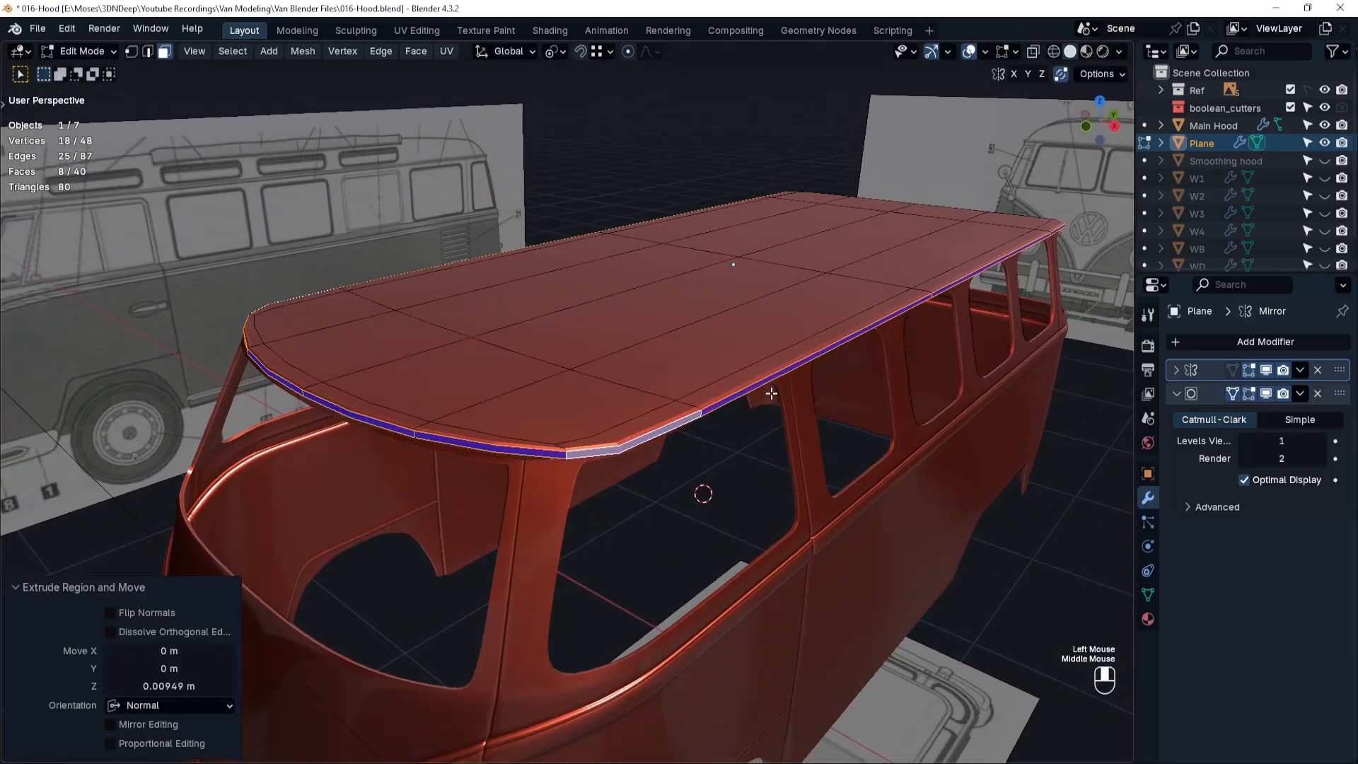
Inset the roof's top faces 0.02488 m, extrude them, and in the right side view raise them 0.17105 m along Z.
key("e")
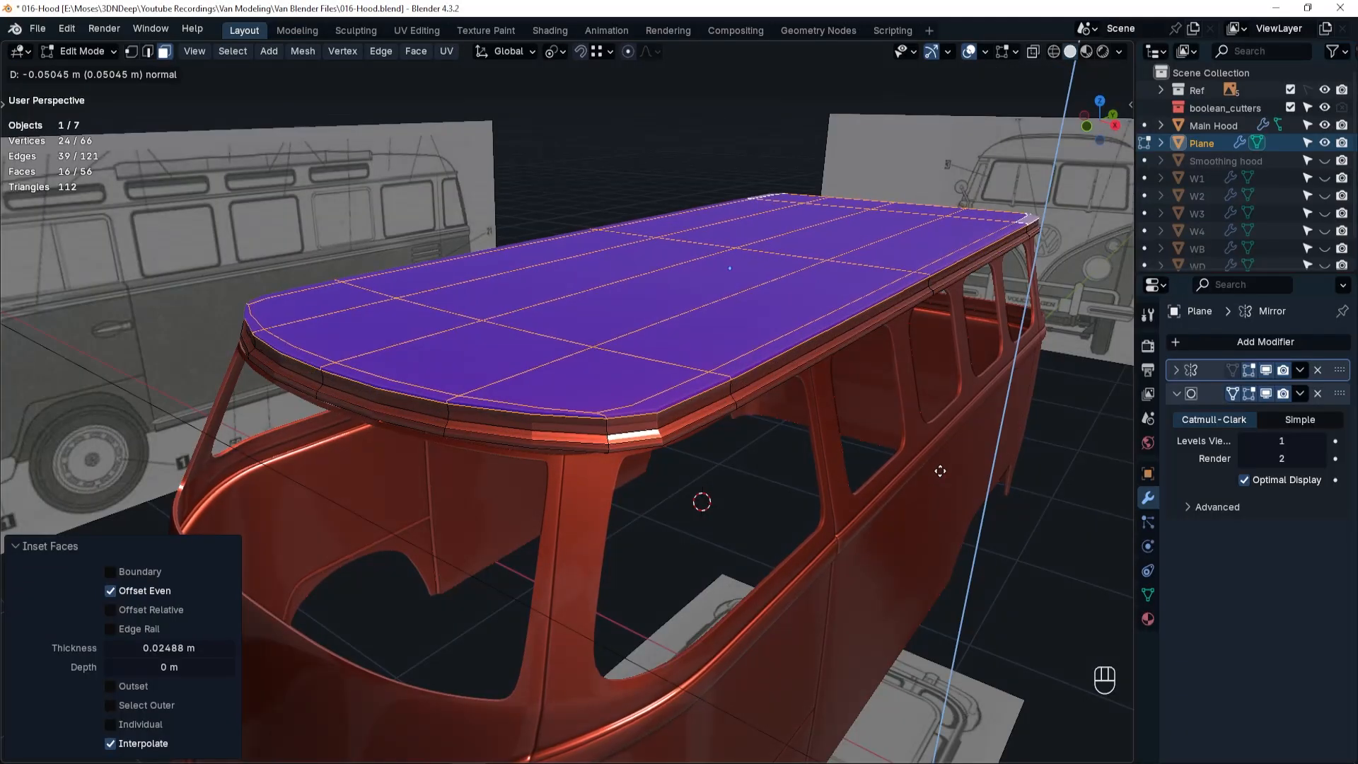
left_click(940, 474)
key("grave")
left_click(1034, 470)
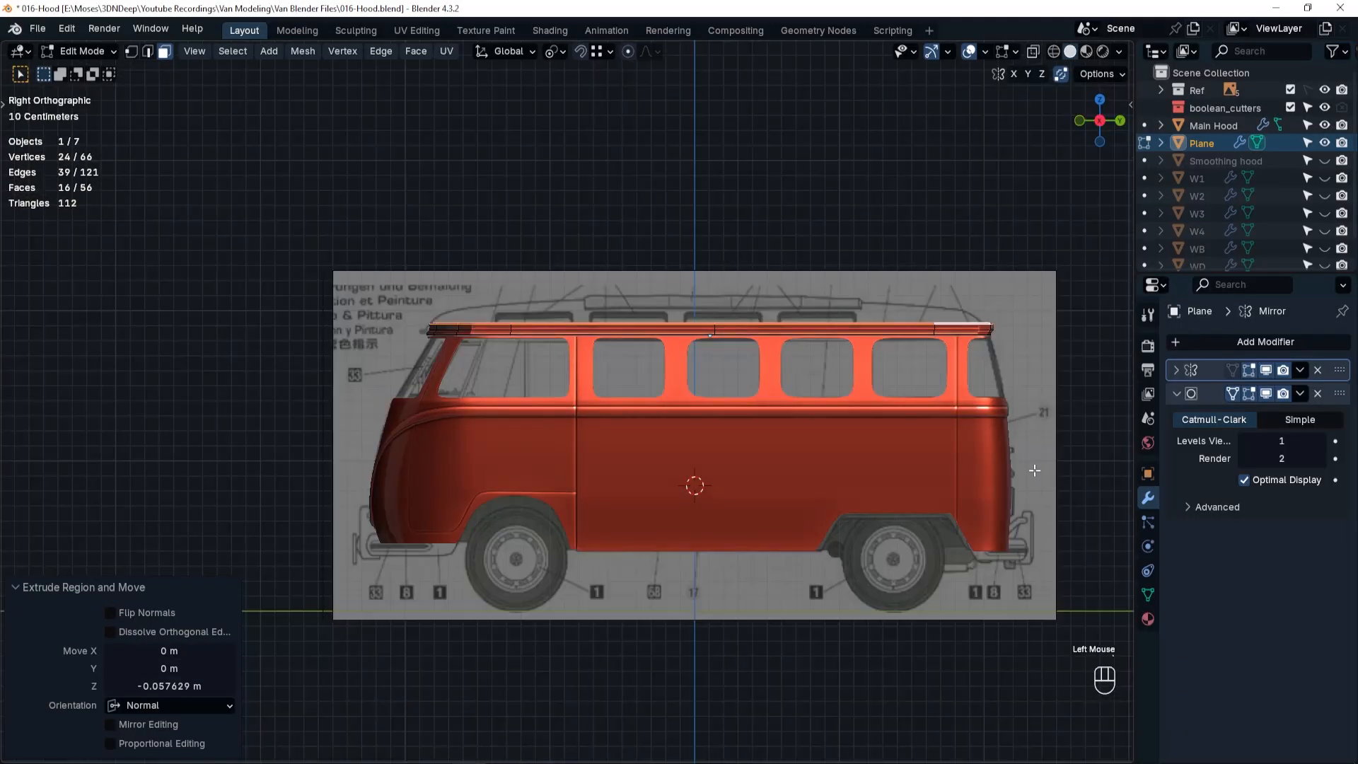
key("g")
key("z")
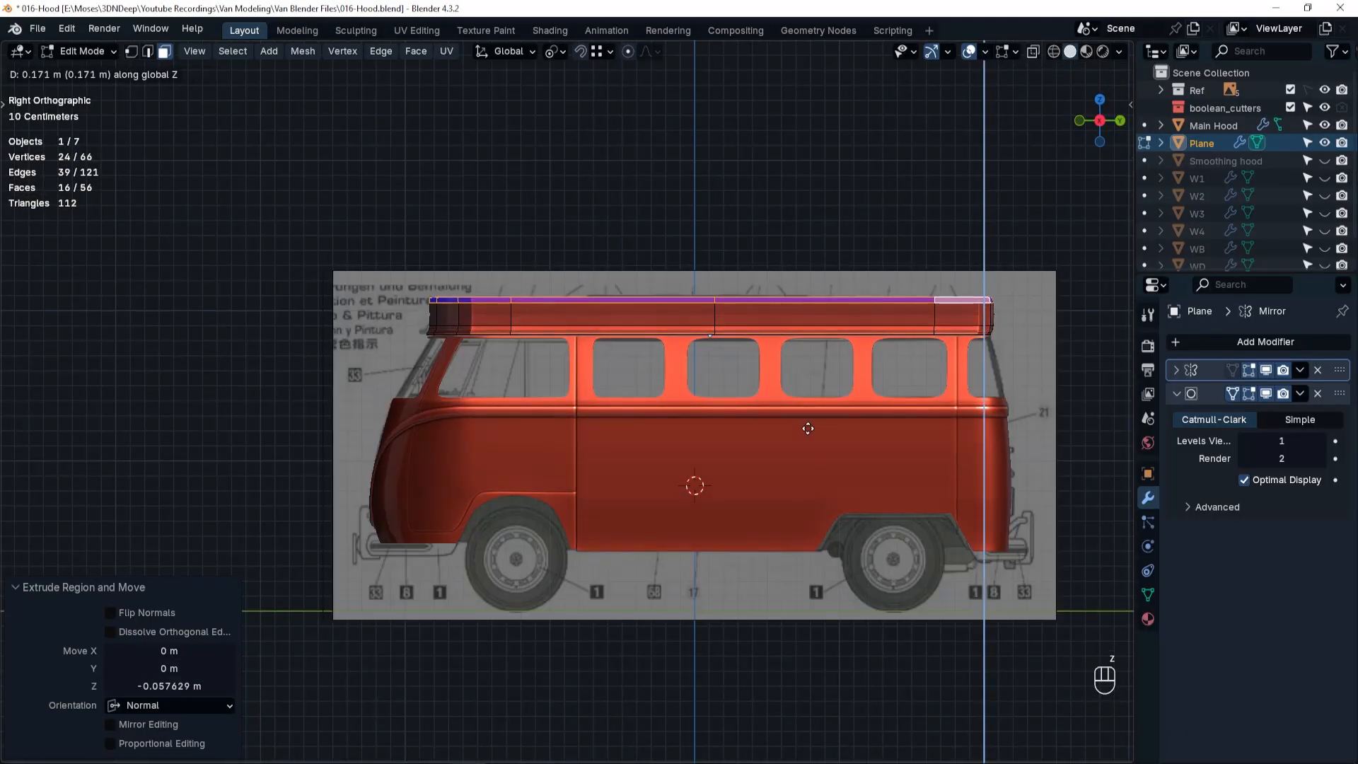
left_click(809, 429)
In wireframe side view, move the roof's front top vertices 0.050907 m along Y and -0.12218 m along Z onto the blueprint curve.
key("shift+z")
scroll(800, 427, "up", 2)
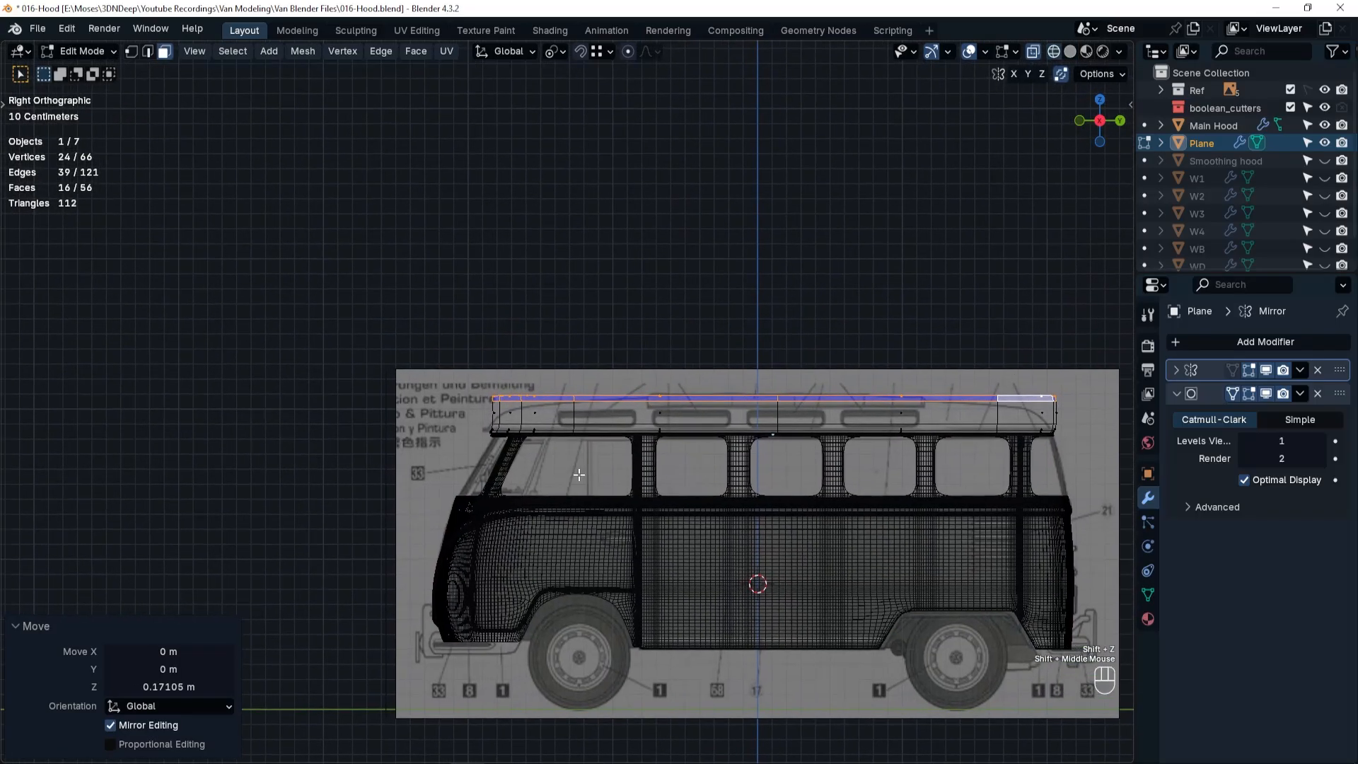
middle_click_drag(477, 410, 564, 463, "shift")
key("1")
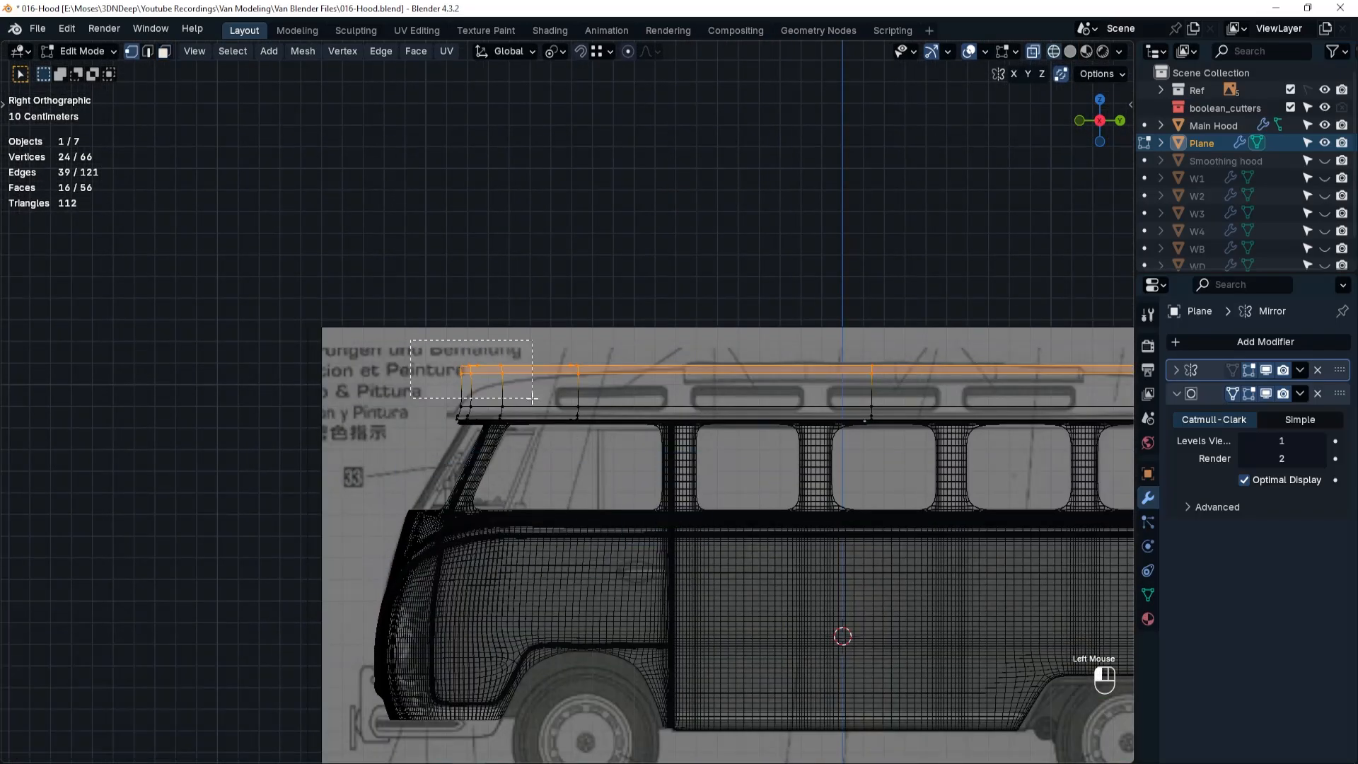
left_click_drag(415, 343, 520, 424)
key("g")
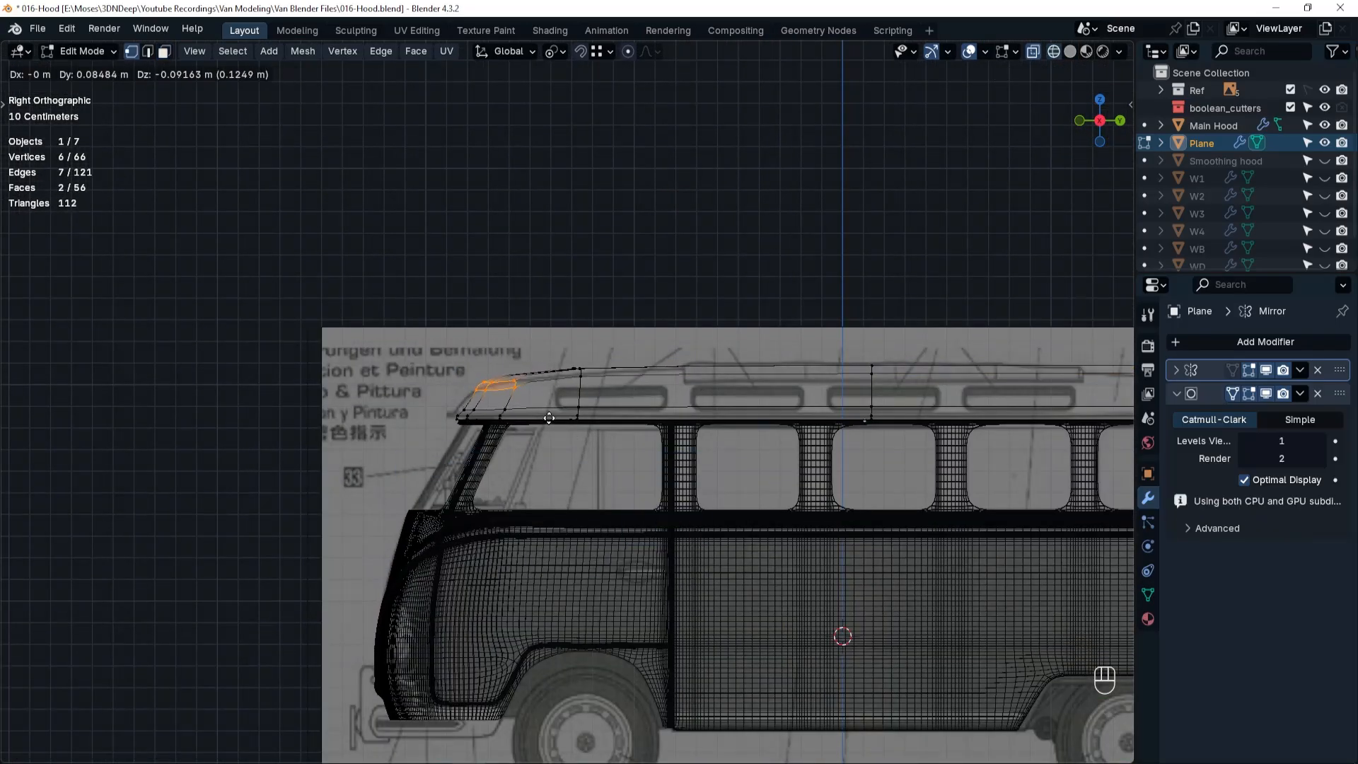
left_click(541, 425)
Move the roof's lower front rim vertices about -0.031 m along Y to meet the blueprint's front lip.
scroll(469, 427, "up", 3)
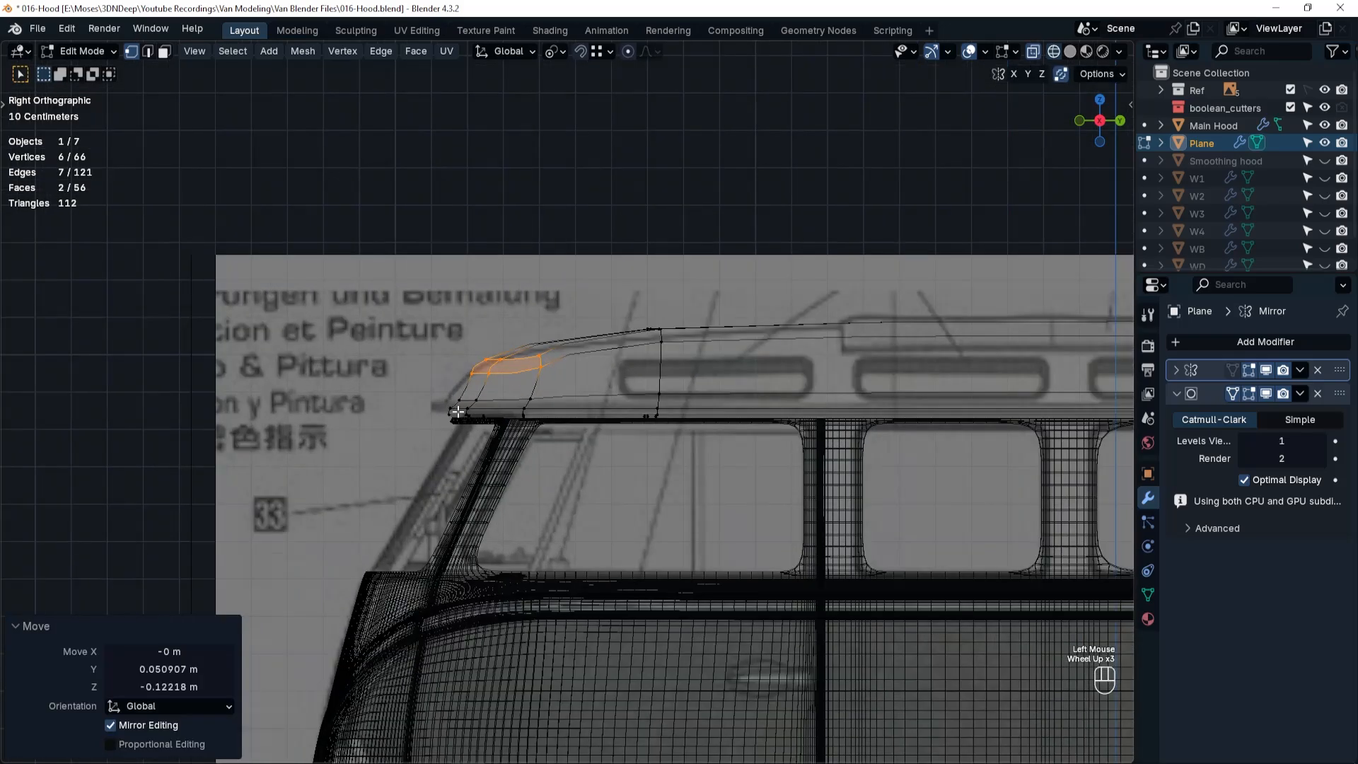
left_click_drag(452, 390, 488, 429)
key("g")
key("y")
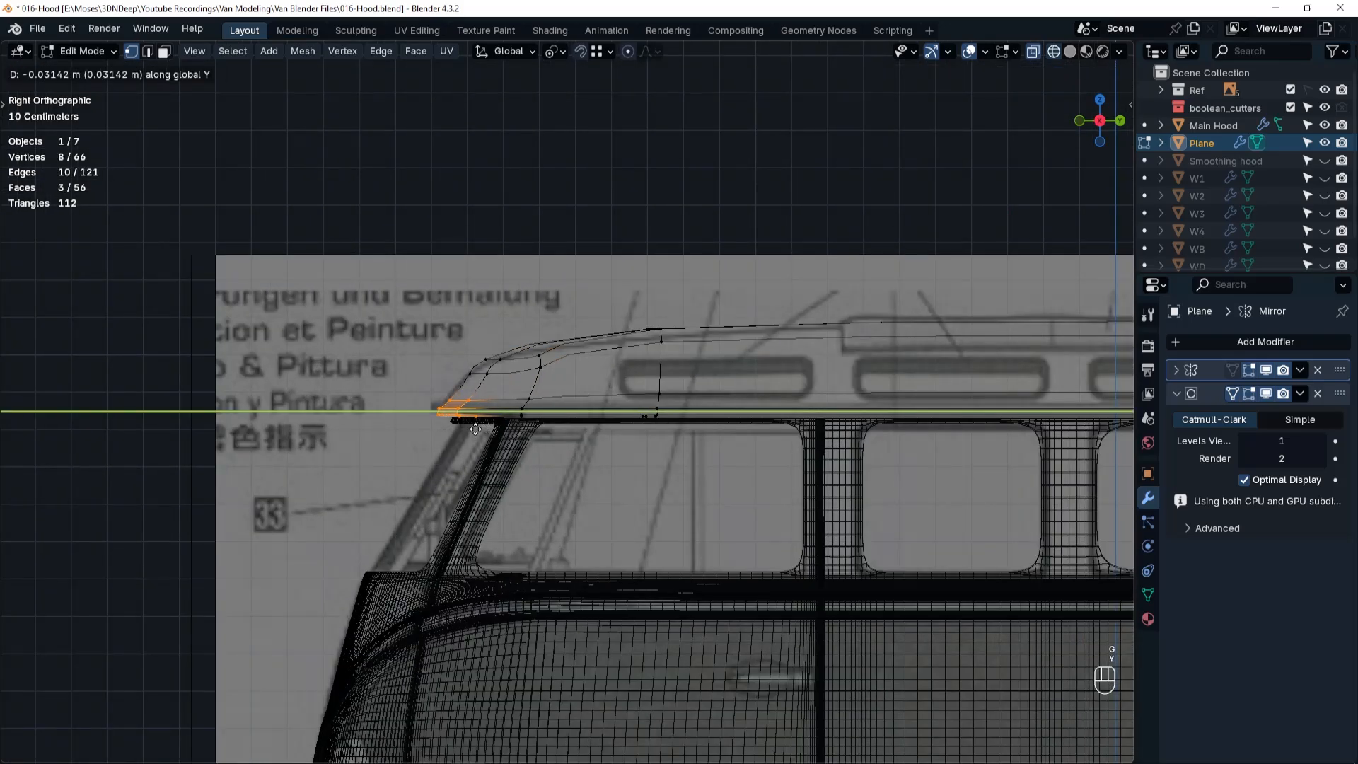
left_click(476, 429)
Move the front vertex pair just above the rim -0.01964 m along Y to follow the blueprint.
left_click_drag(457, 368, 467, 409)
key("g")
key("y")
left_click(484, 398)
key("g")
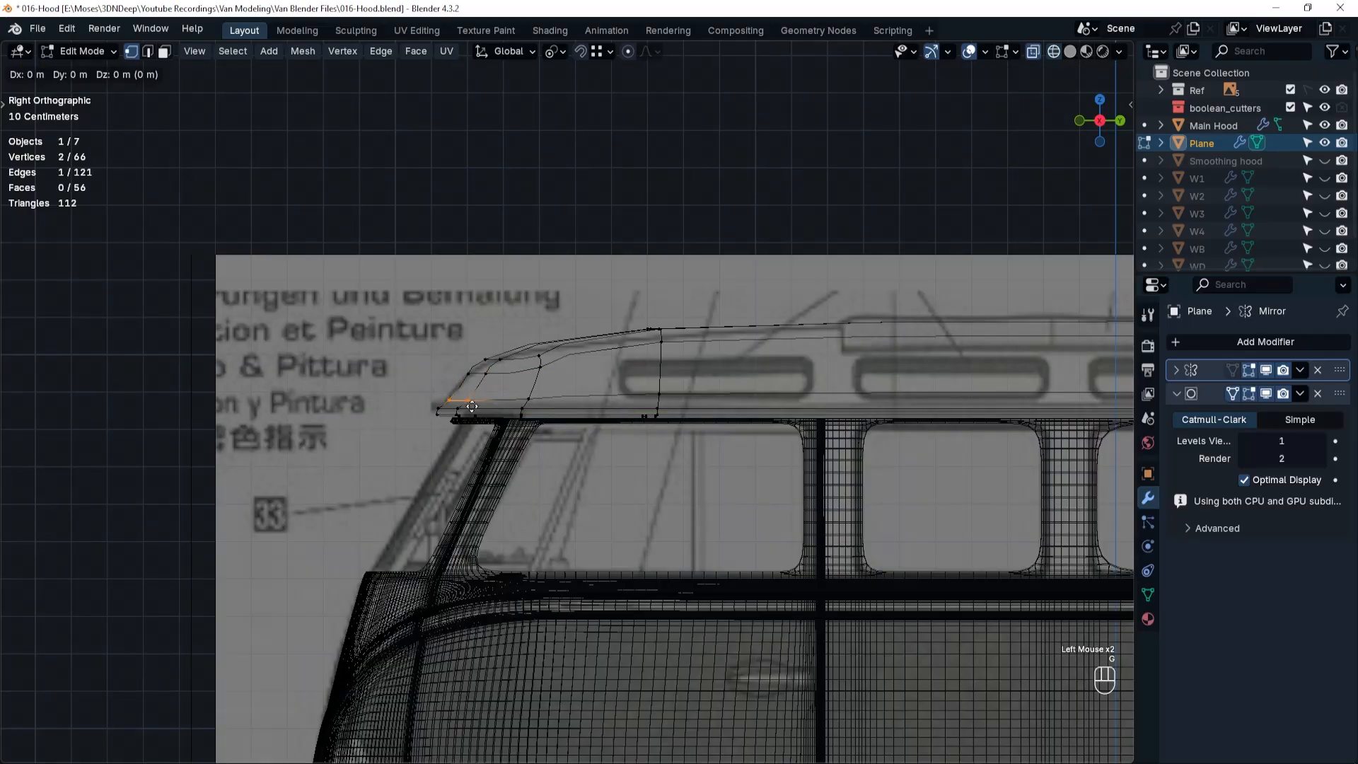
key("y")
left_click(467, 406)
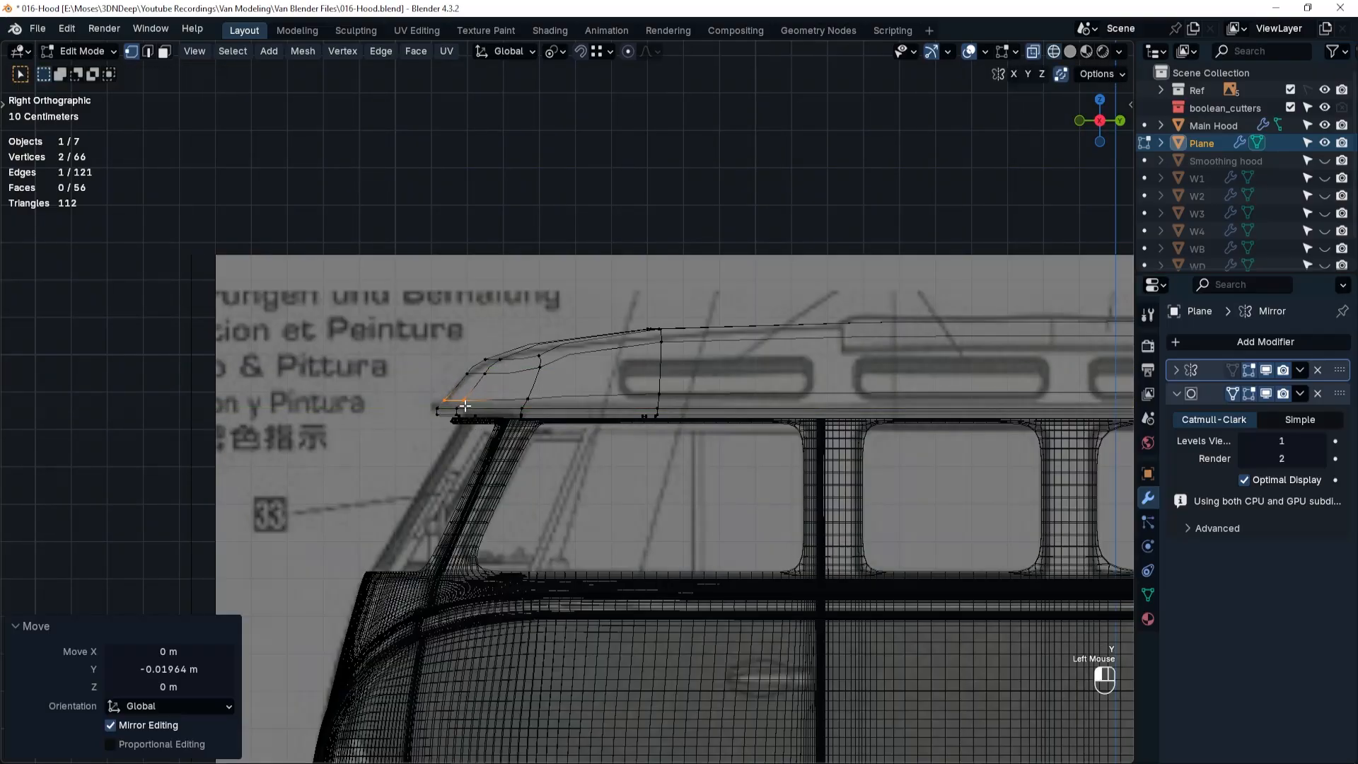
Move the higher front vertex pair near the roof's top curve -0.035352 m along Y.
left_click(488, 375)
key("g")
key("y")
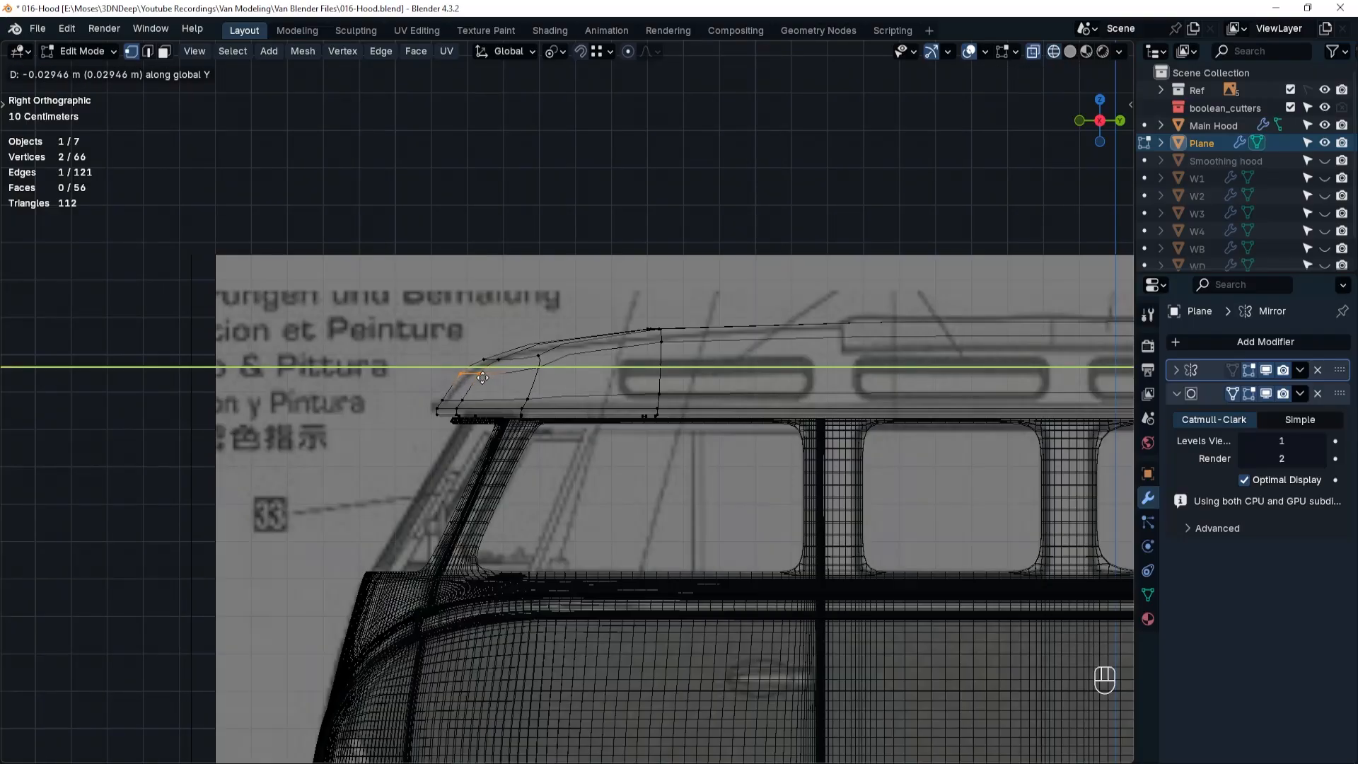
left_click(481, 377)
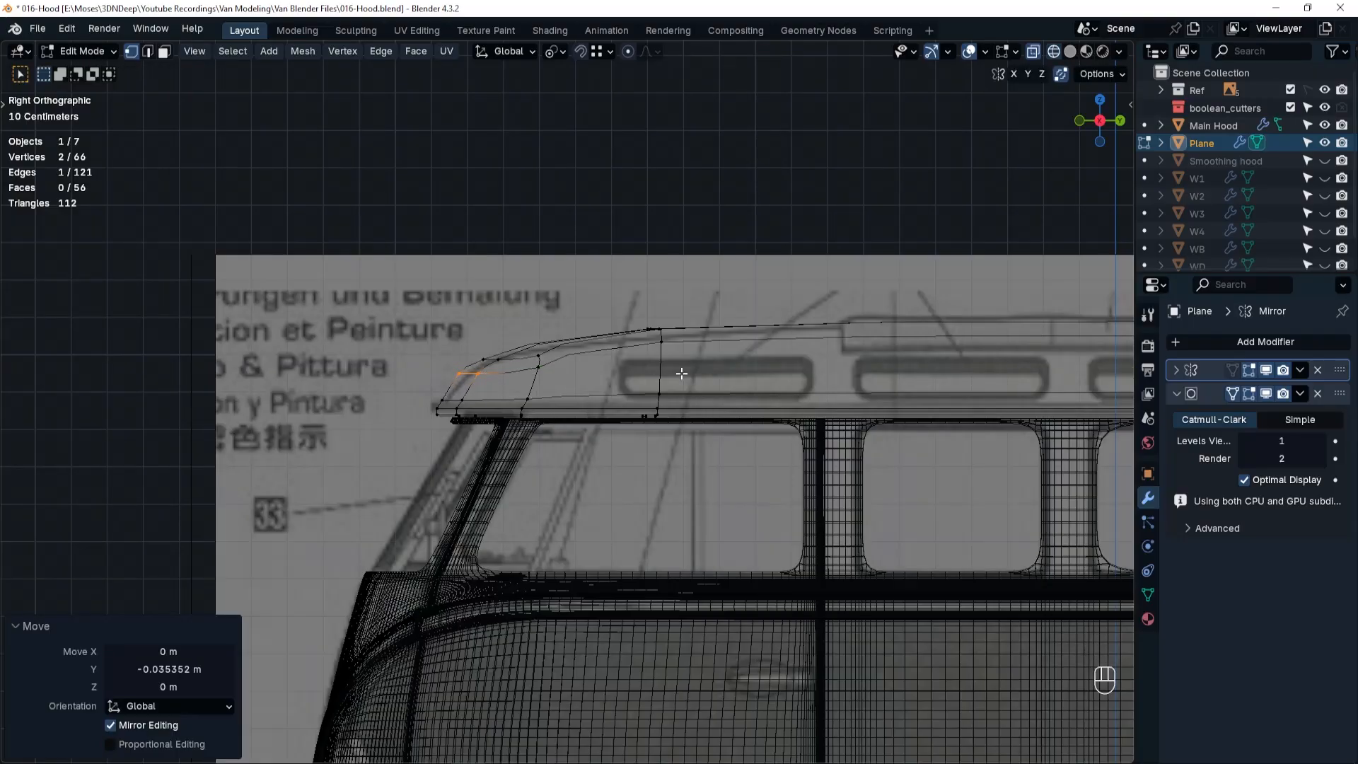
Move the roof's rear end vertices above the rim about -0.045 m along Y to match the blueprint.
middle_click_drag(735, 375, 367, 391, "shift")
middle_click_drag(1130, 403, 903, 423, "shift")
left_click_drag(906, 394, 964, 421)
left_click_drag(885, 312, 968, 414)
key("g")
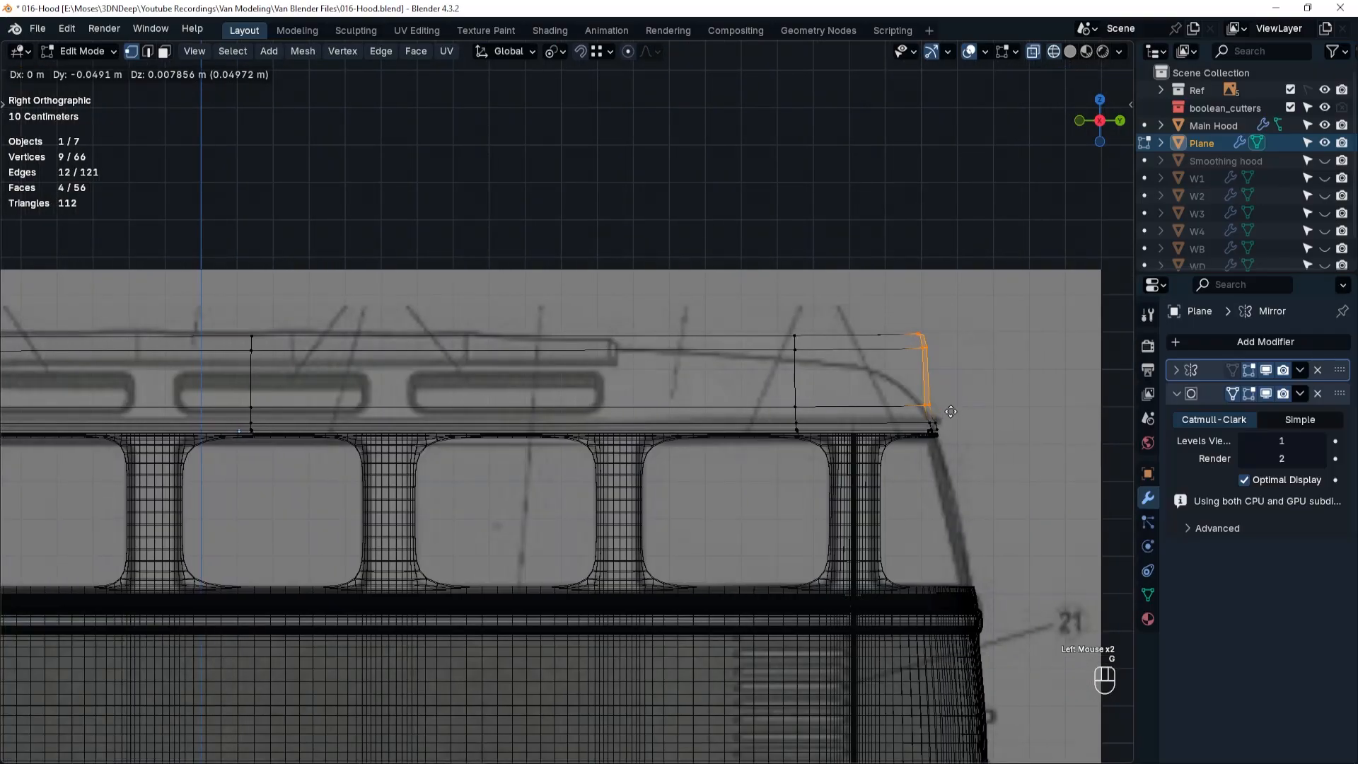
key("y")
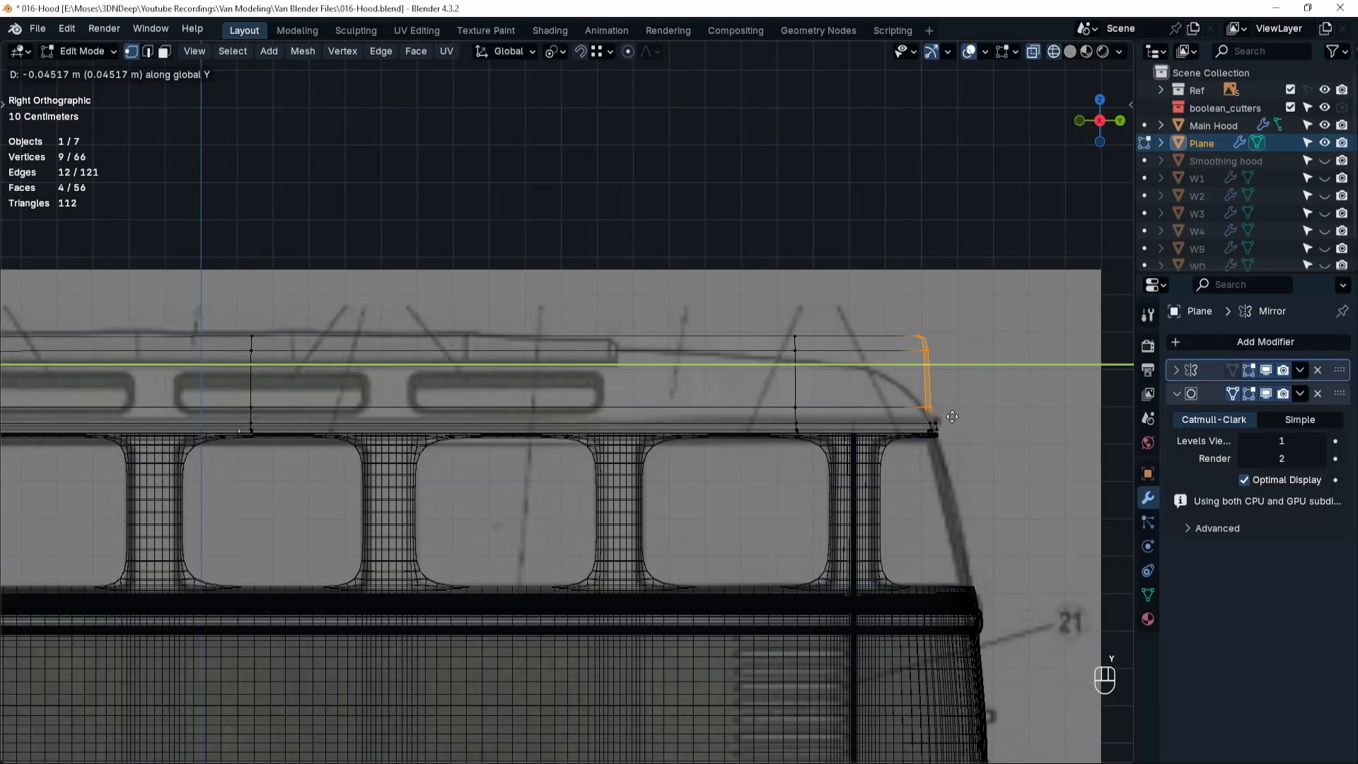
left_click(948, 417)
Move the rear top vertices -0.021604 m in Y and -0.15319 m in Z, and lower the rear crosswise loop's top about 0.051 m.
left_click_drag(882, 312, 949, 368)
key("g")
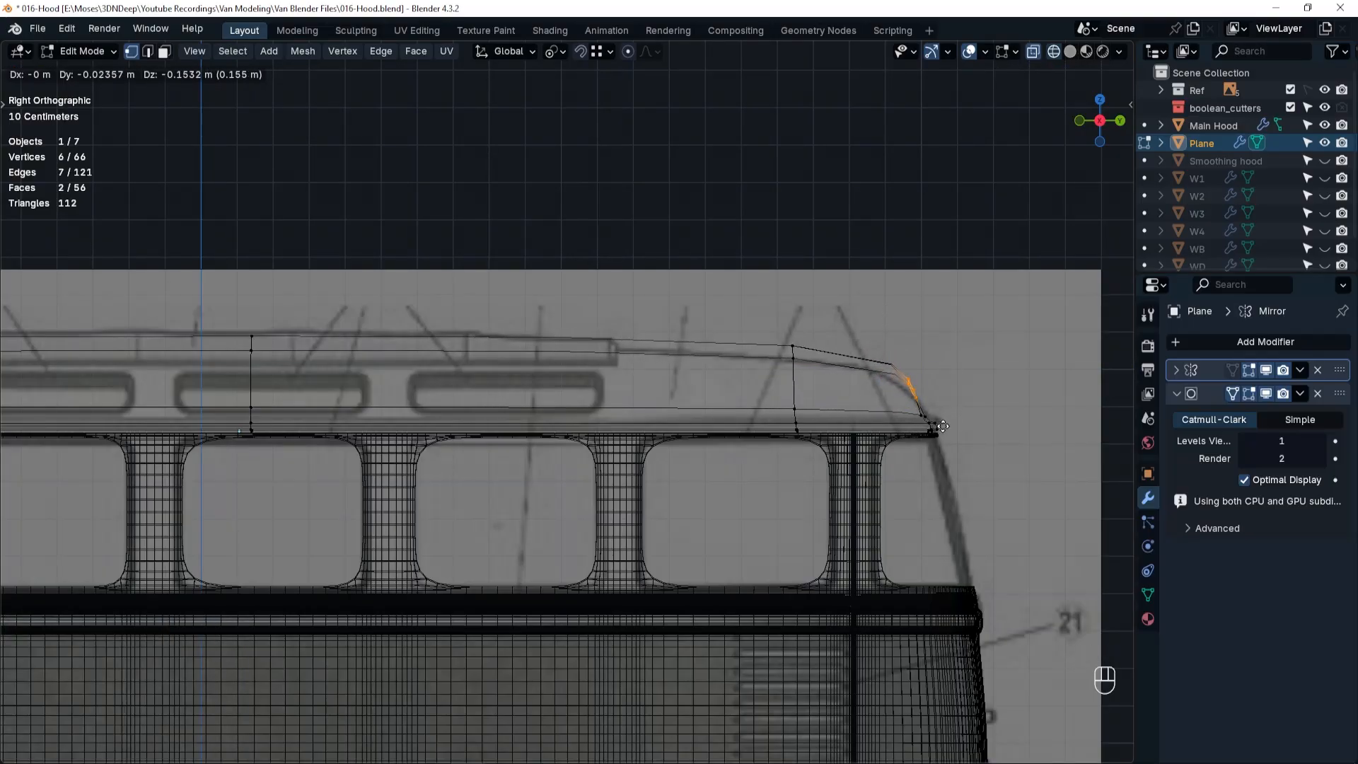
left_click(939, 426)
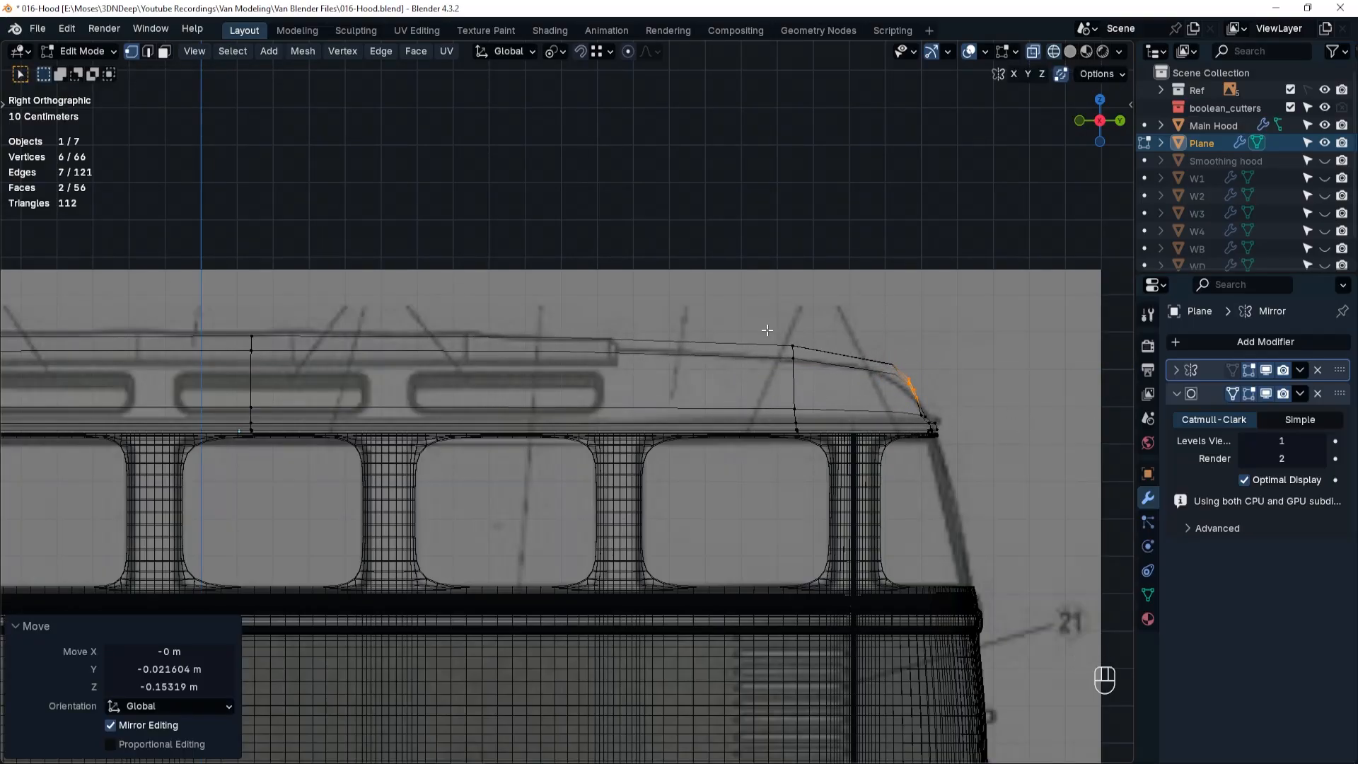
left_click(826, 382, "alt")
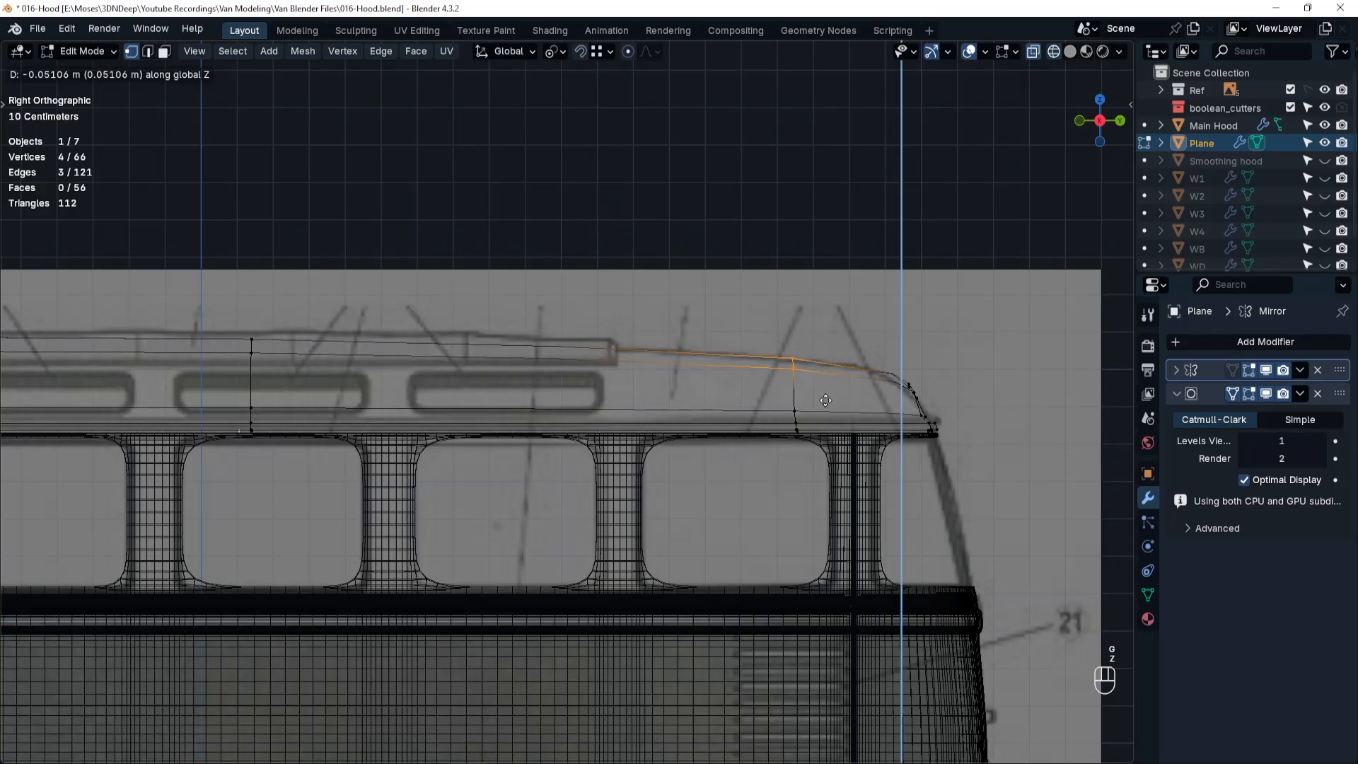
left_click(825, 402)
In Object Mode with solid shading, shade the roof auto smooth and set its viewport subdivision level to 2.
middle_click_drag(520, 400, 910, 394, "shift")
mouse_move(347, 387)
middle_mouse_down("shift")
mouse_move(479, 382)
mouse_move(559, 422)
mouse_move(703, 424)
mouse_move(652, 415)
middle_mouse_up("shift")
key("Tab")
left_click(445, 295)
key("shift+z")
scroll(558, 422, "down", 4)
right_click(639, 408)
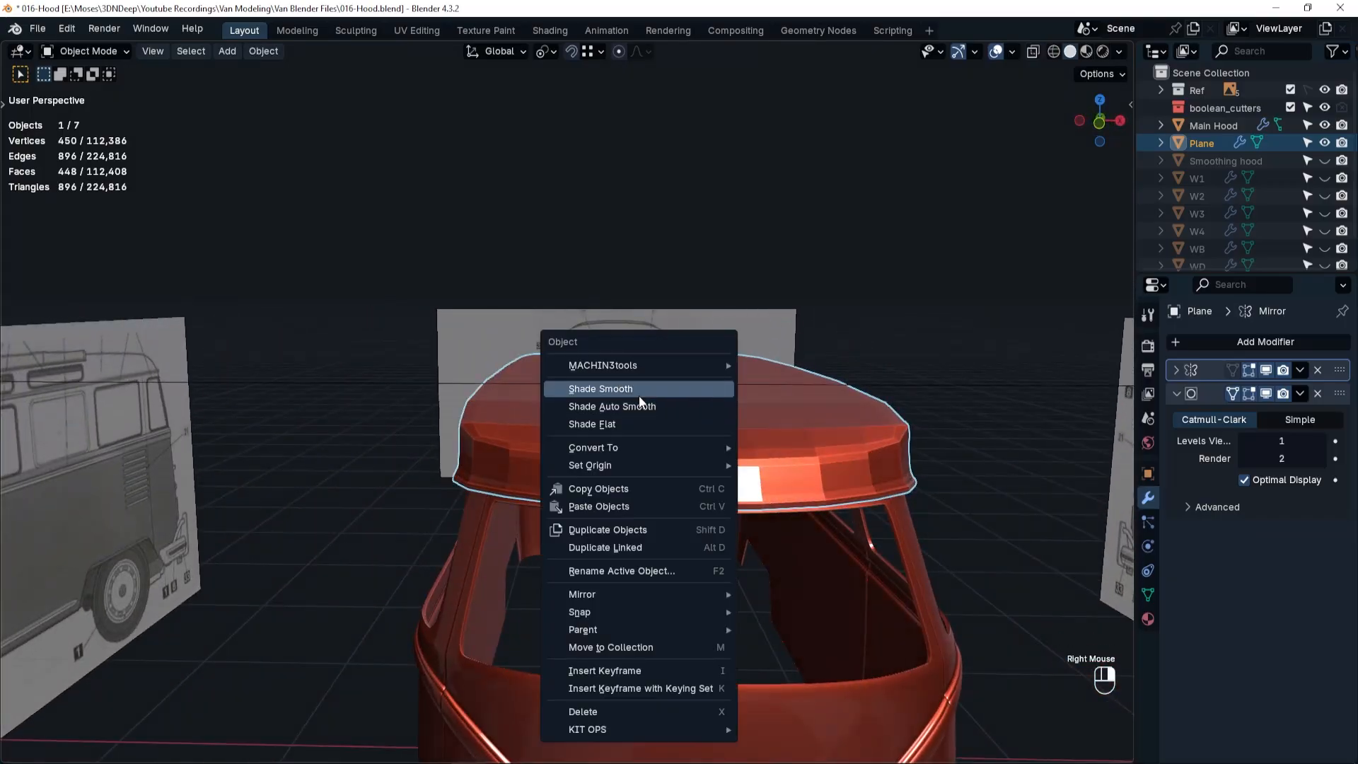
left_click(636, 408)
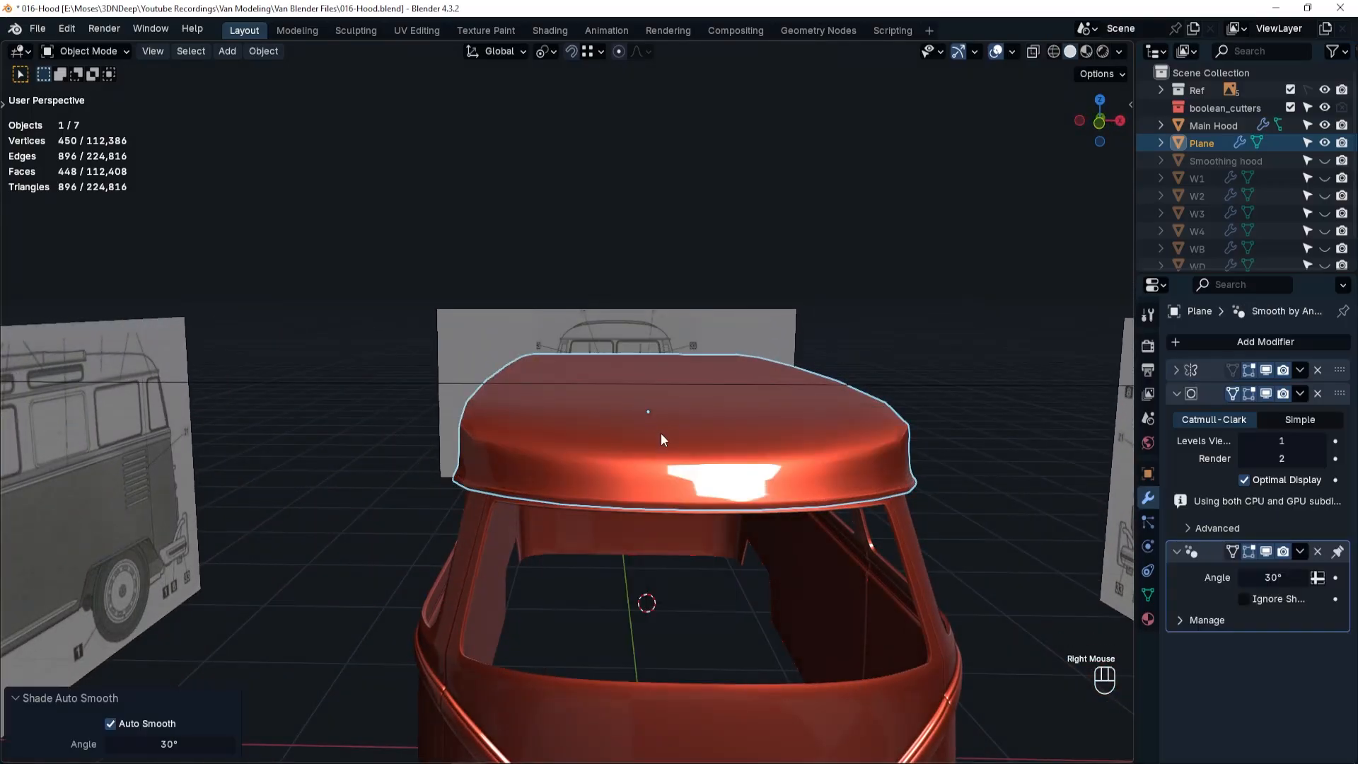
left_click(1322, 441)
Reopen the roof mesh for editing in edge selection.
middle_click_drag(636, 459, 719, 473)
scroll(758, 431, "up", 2)
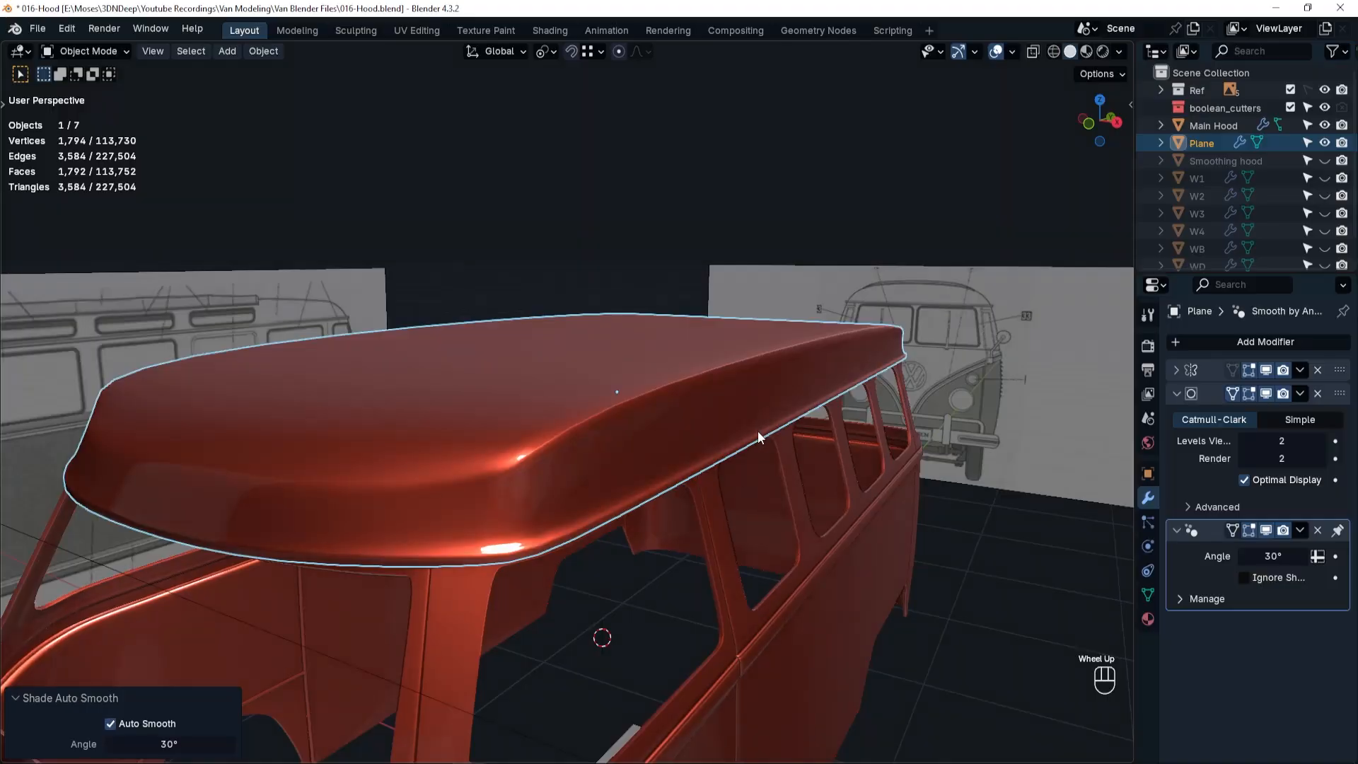
scroll(683, 416, "up", 1)
key("Tab")
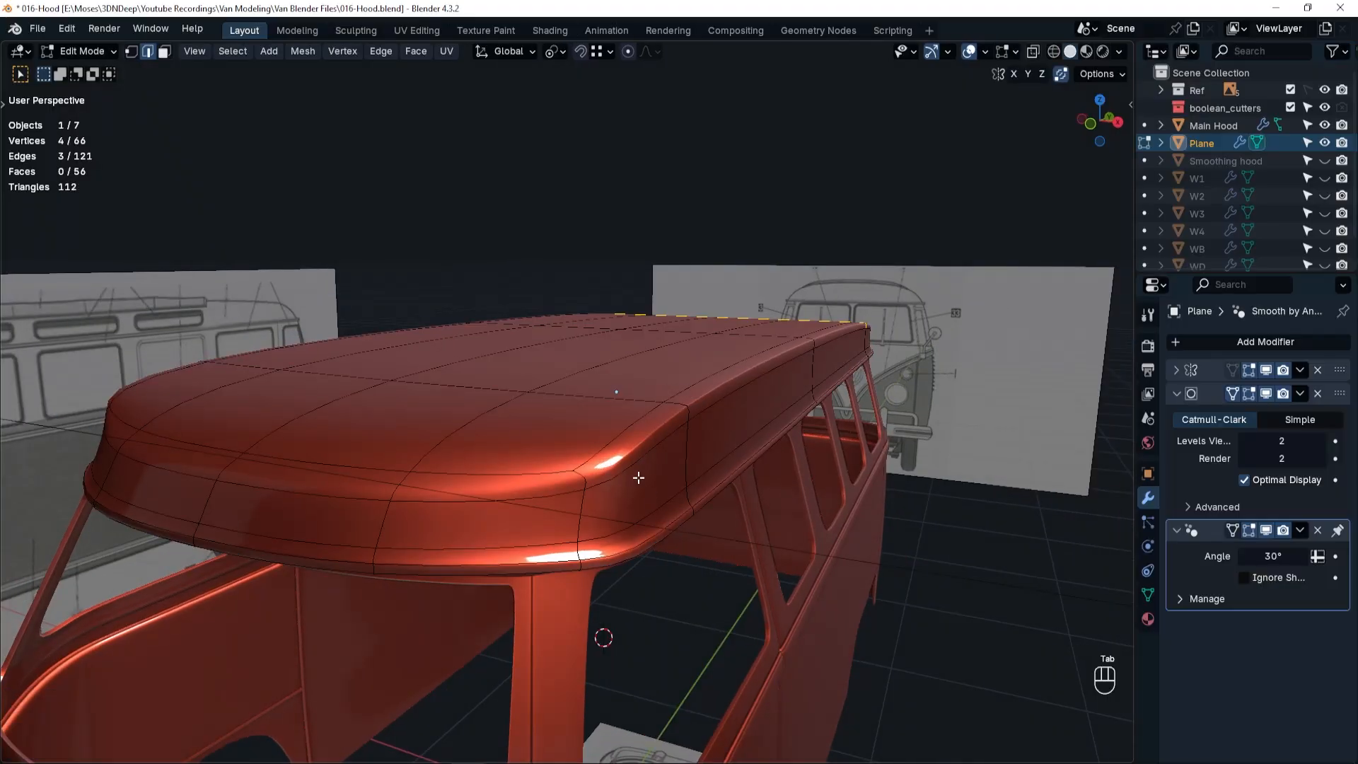
left_click(624, 430, "alt")
key("g")
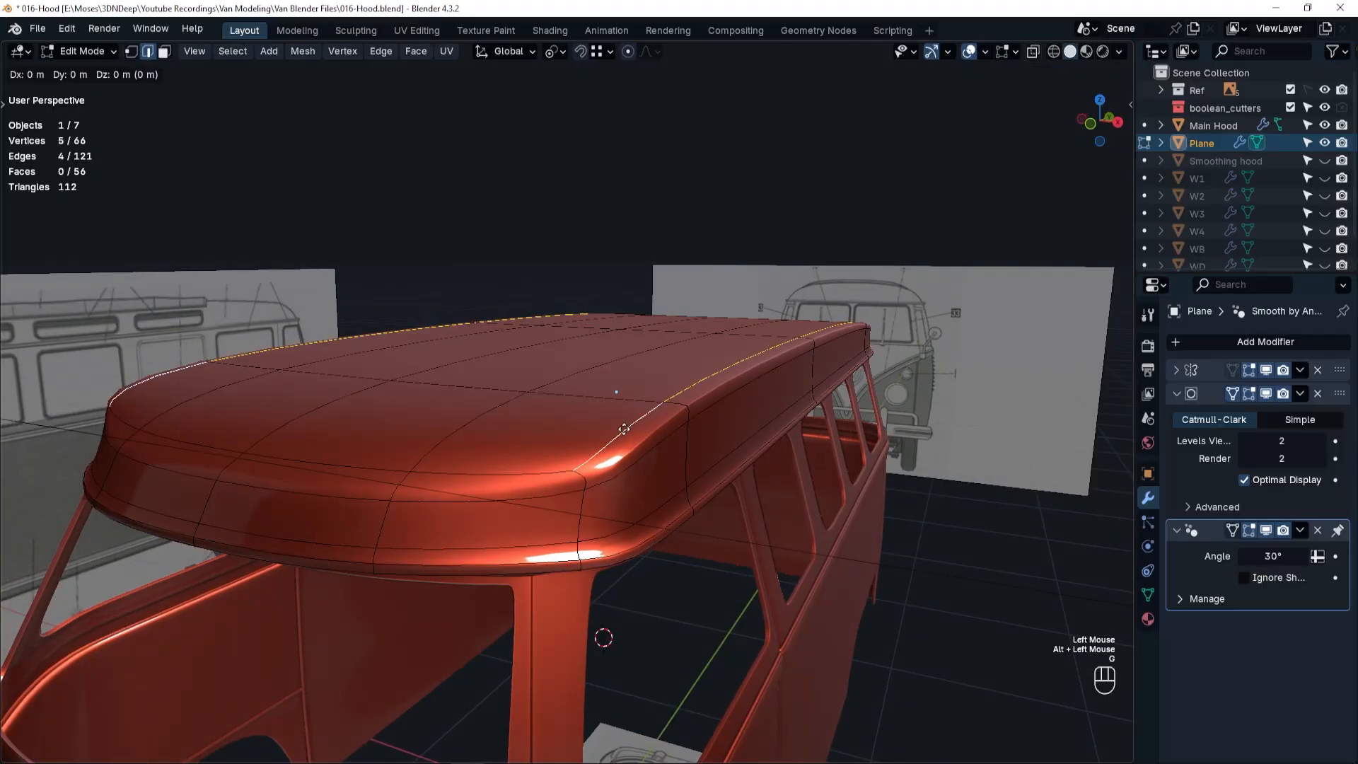
right_click(648, 439)
Slide the edge loop around the roof's upper side downward toward the rim with factor -0.546.
left_click(648, 440, "alt")
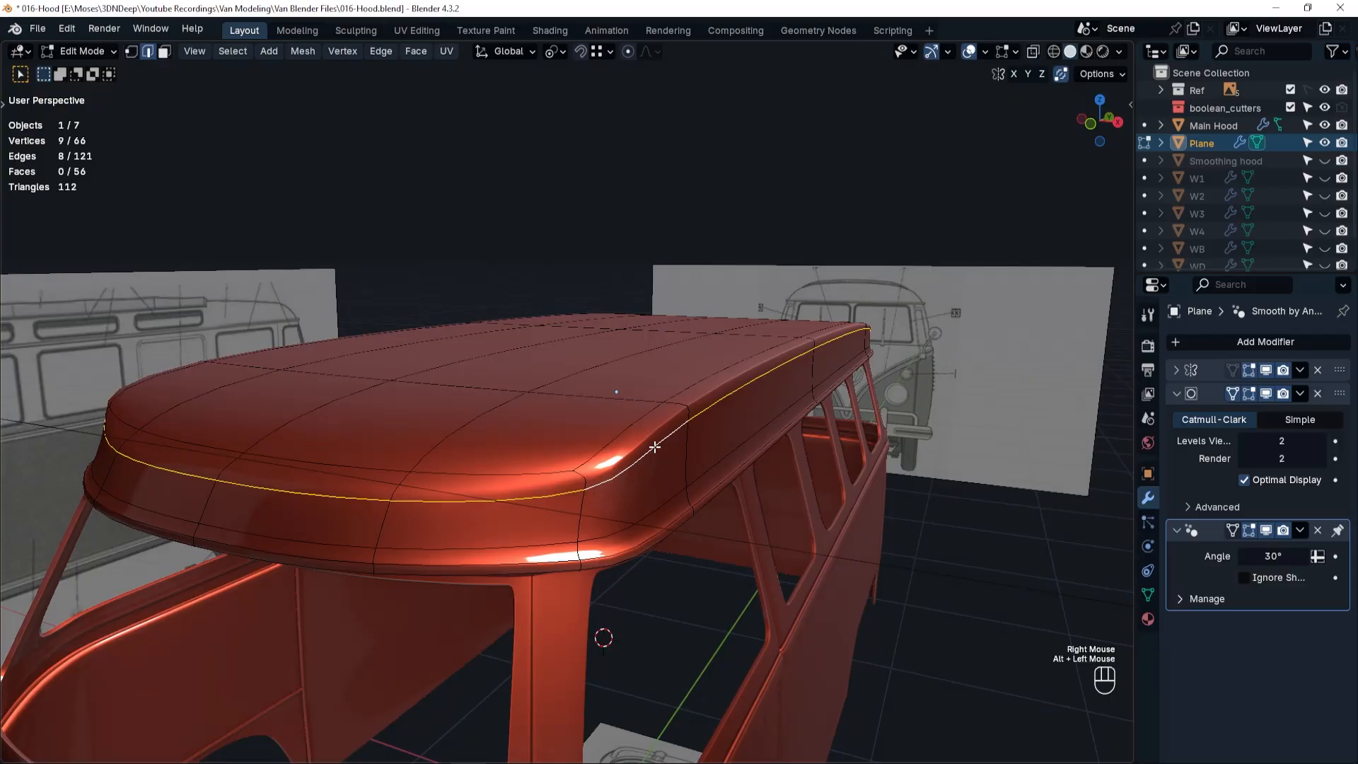
key("g")
key("g")
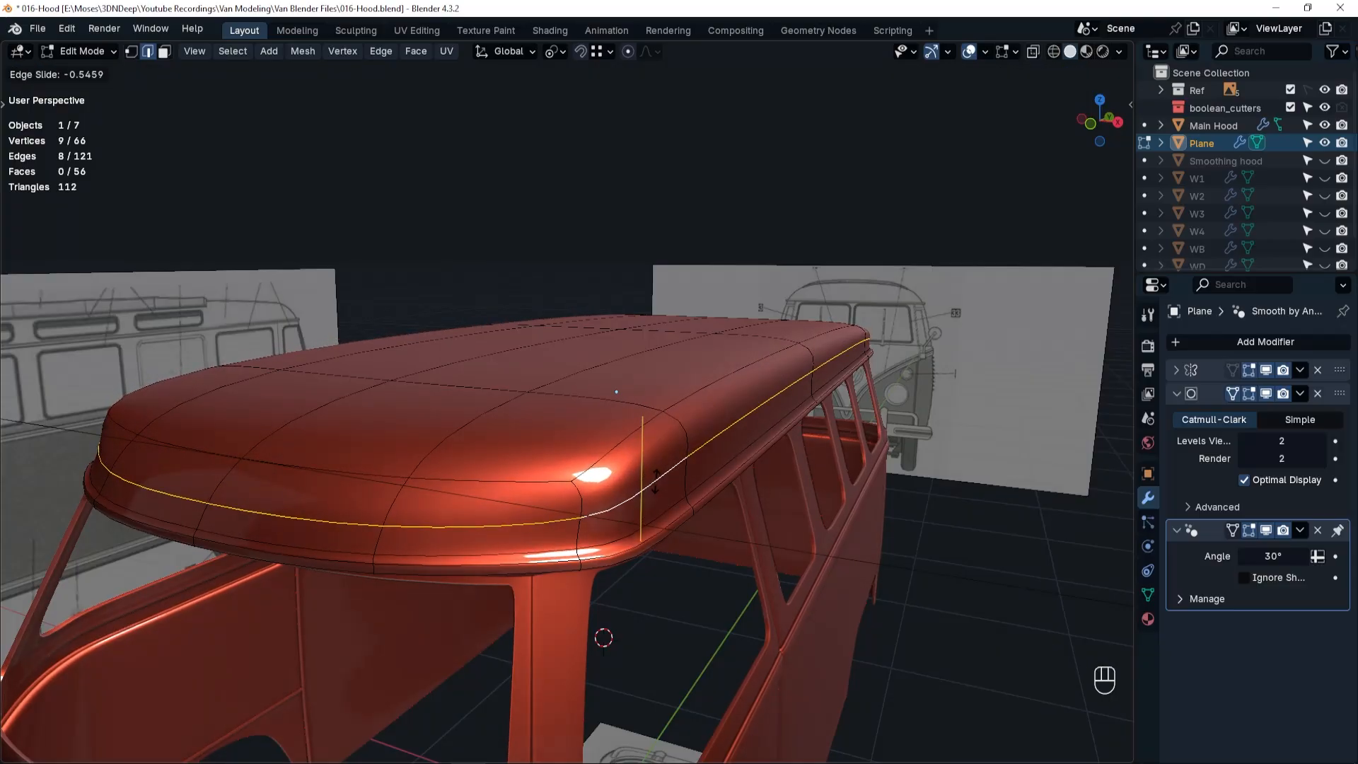
left_click(656, 482)
In front wireframe view, raise the two top vertices on the roof's centreline 0.051054 m along Z to meet the blueprint arc.
middle_click_drag(667, 406, 559, 394)
key("grave")
left_click(697, 391)
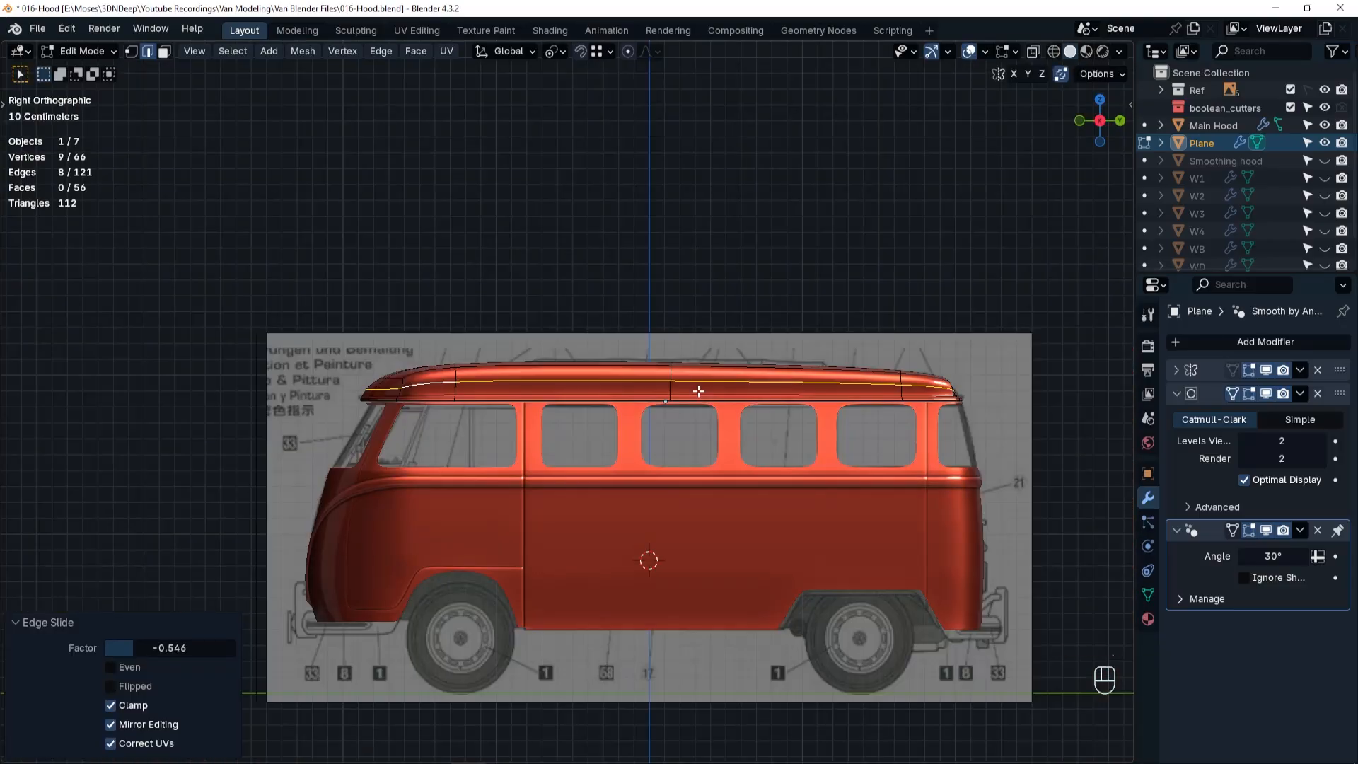
key("grave")
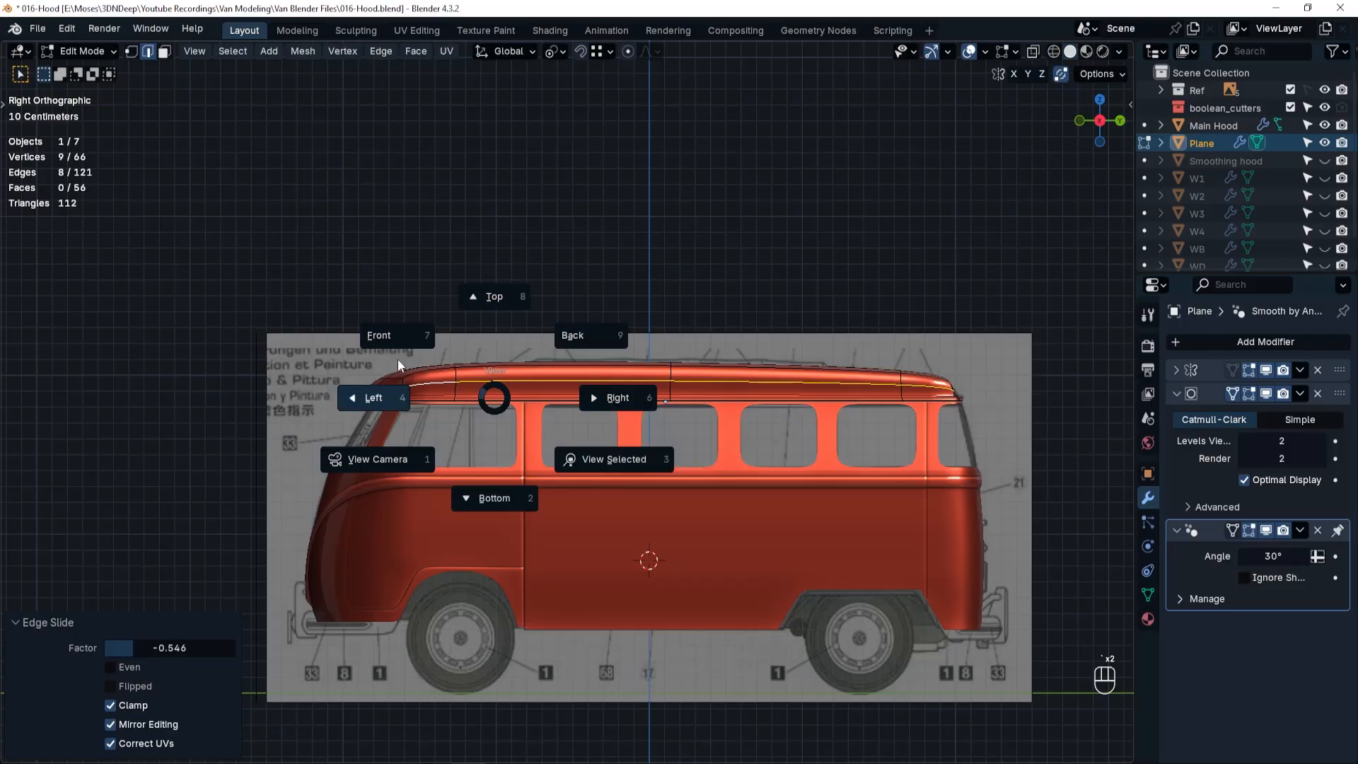
left_click(379, 333)
scroll(593, 410, "up", 1)
left_click(592, 366, "alt")
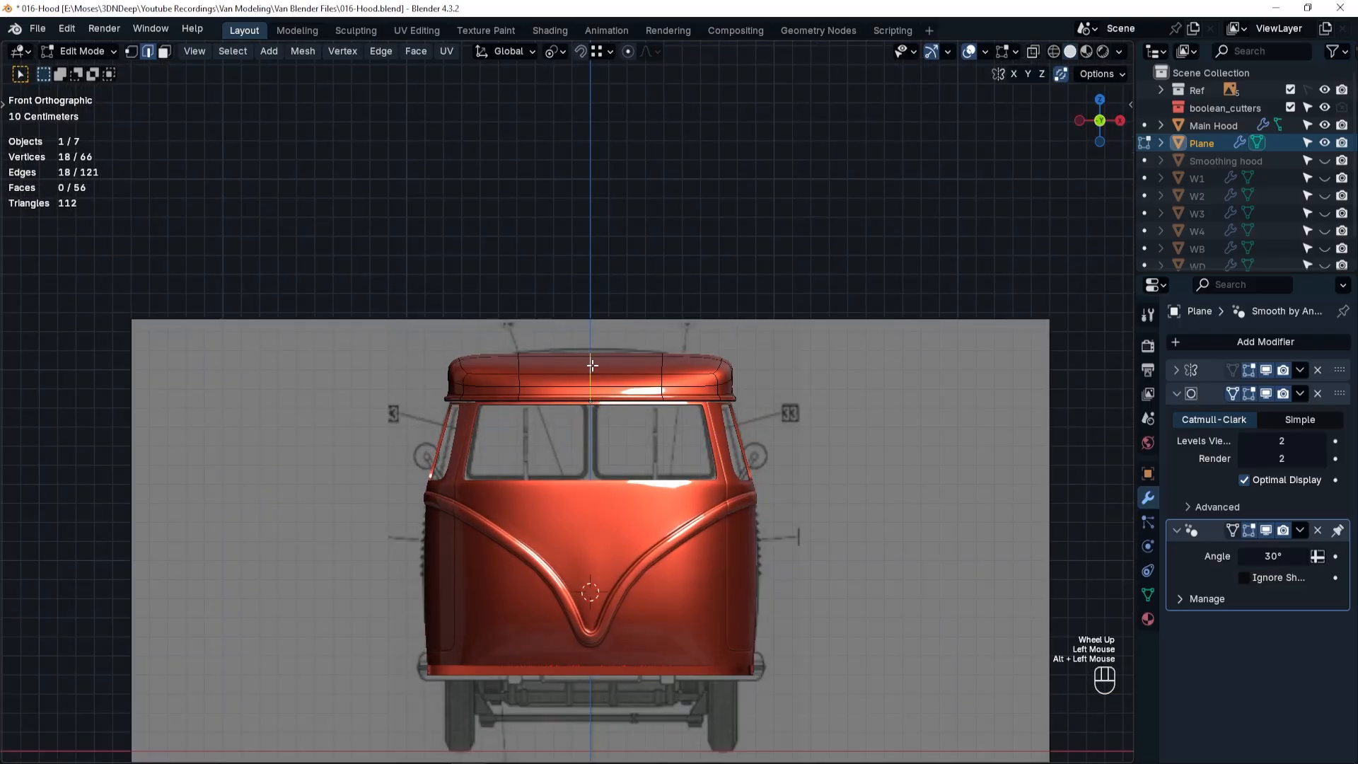
key("Tab")
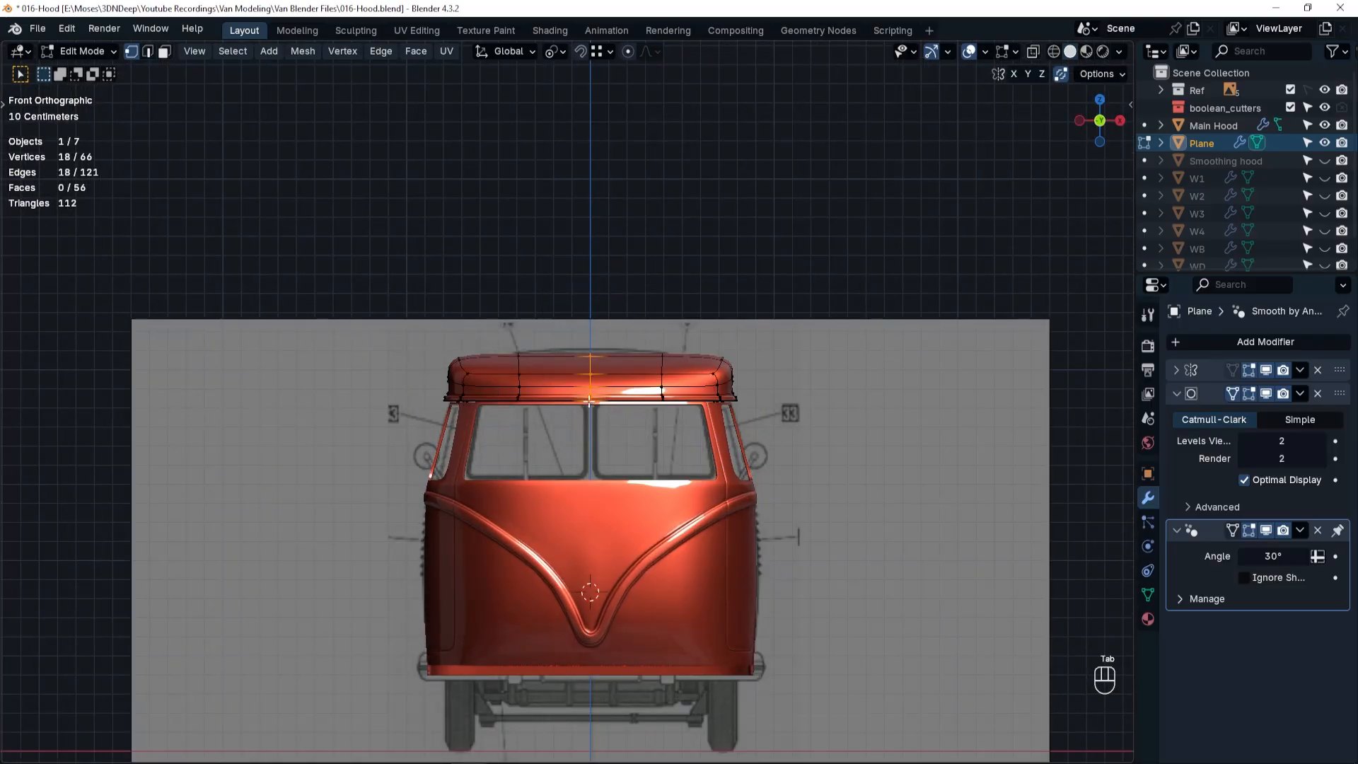
scroll(589, 401, "up", 5)
key("shift+z")
left_click(592, 389, "ctrl")
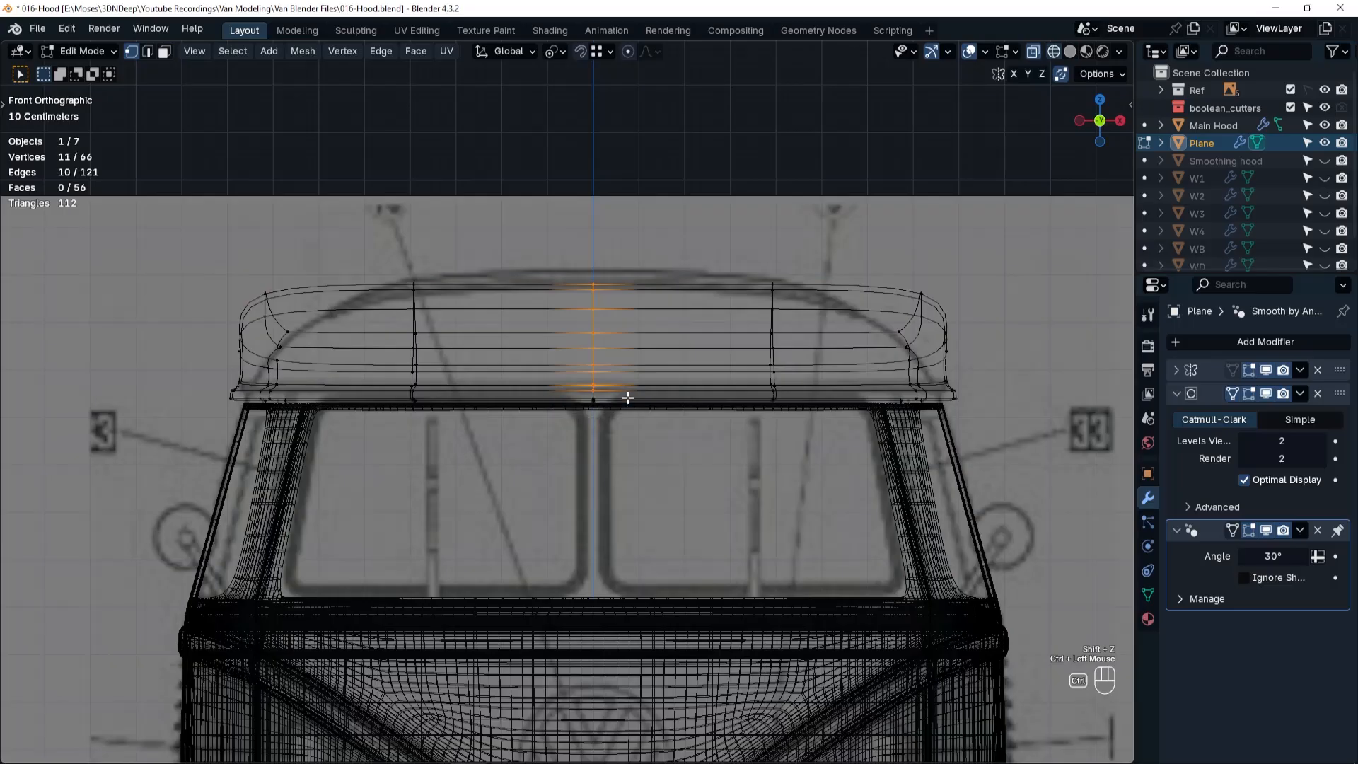
left_click_drag(505, 465, 691, 303, "ctrl")
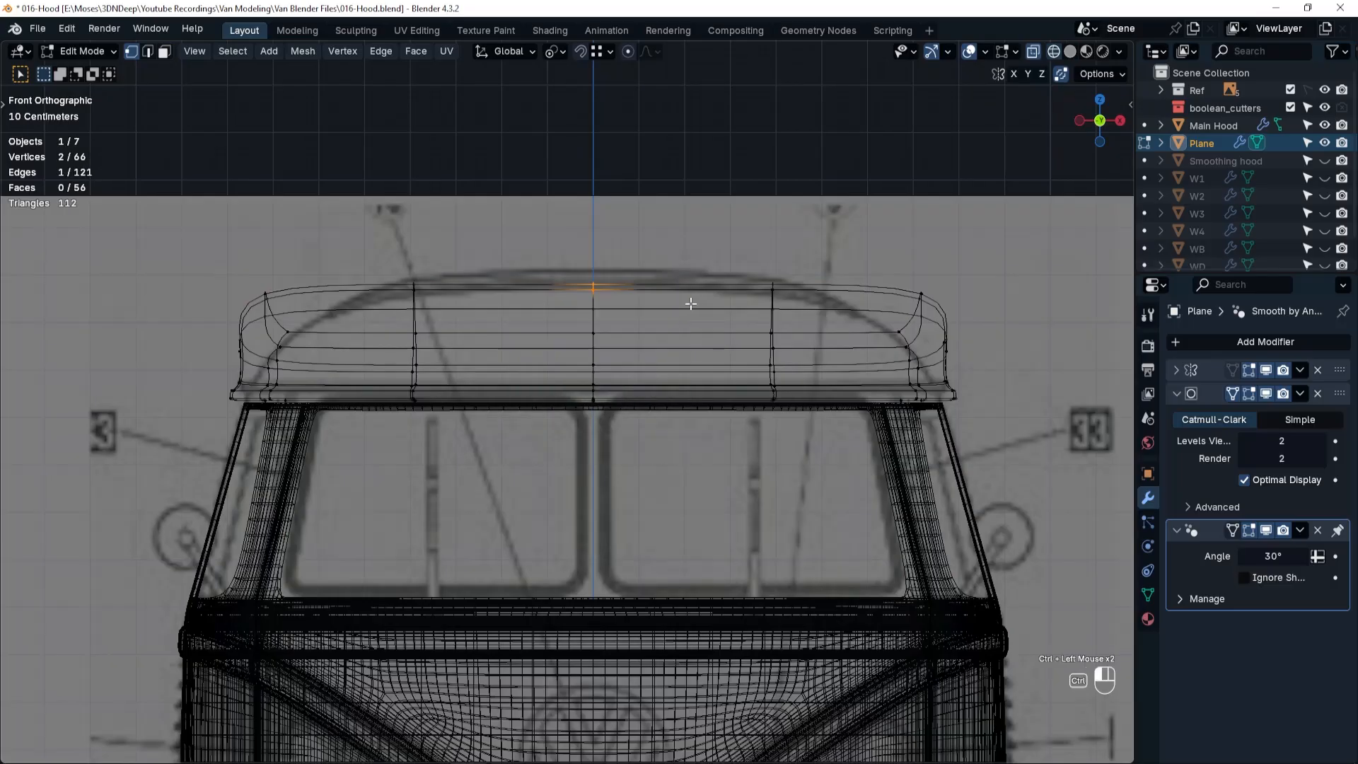
key("g")
key("z")
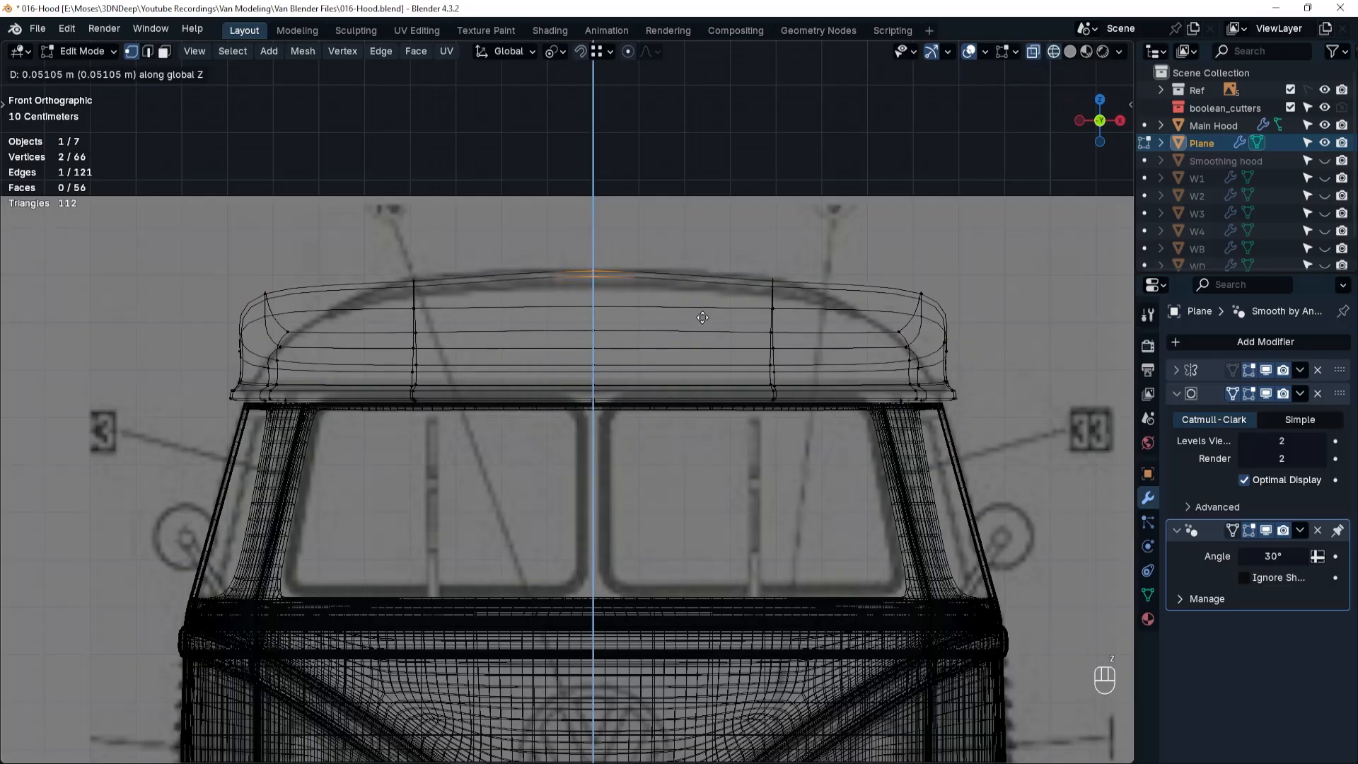
left_click(702, 318)
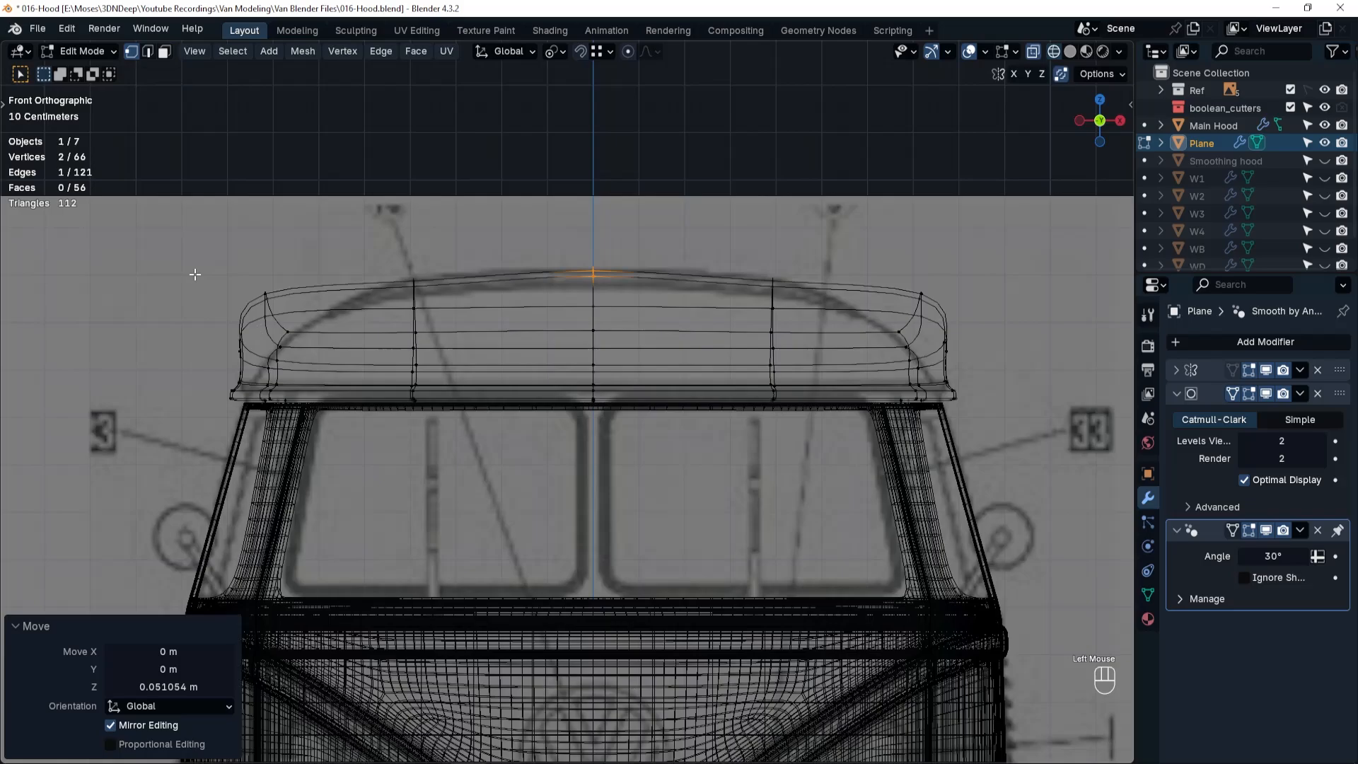
Pull the roof's outer side vertices inward along X, then shift the upper ones a further -0.15162 m to follow the blueprint curve.
left_click_drag(195, 274, 318, 370)
key("g")
key("x")
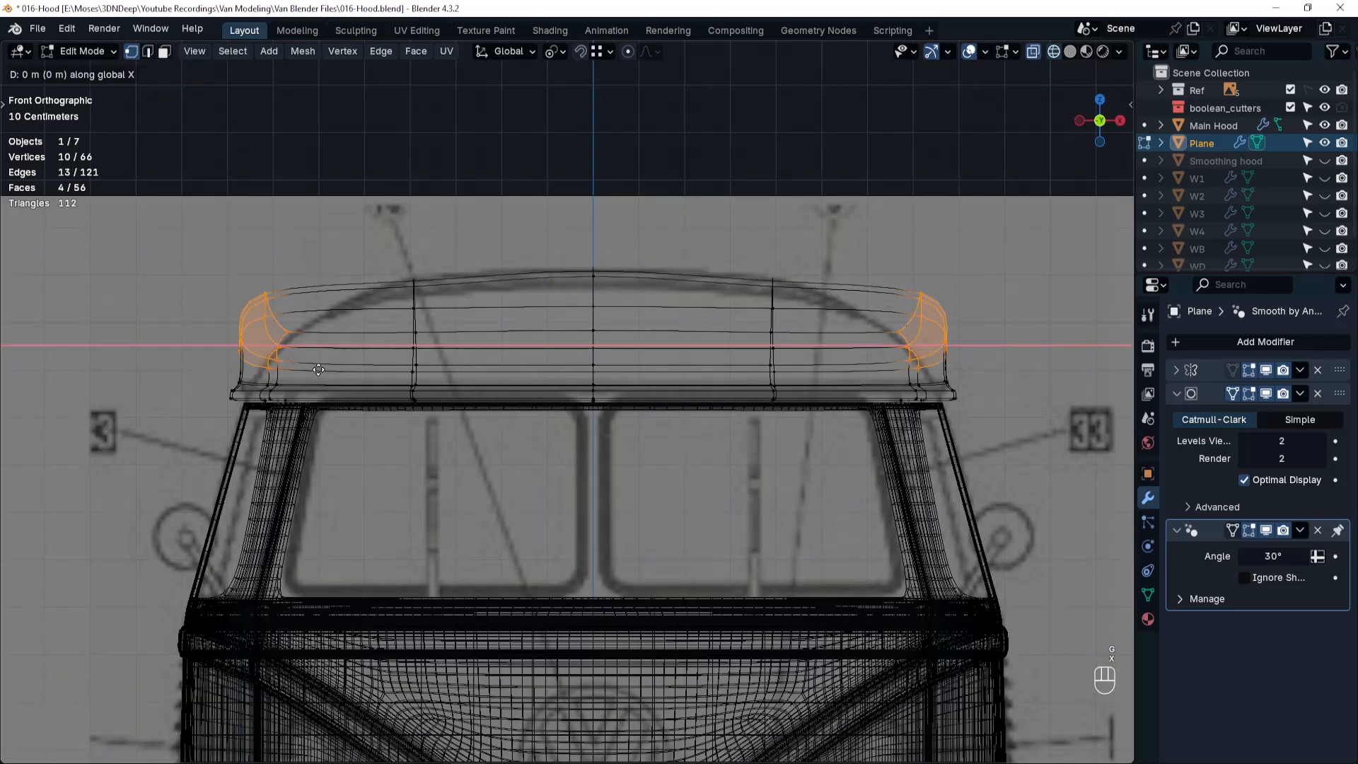
left_click(359, 370)
left_click_drag(263, 276, 353, 336)
key("g")
key("x")
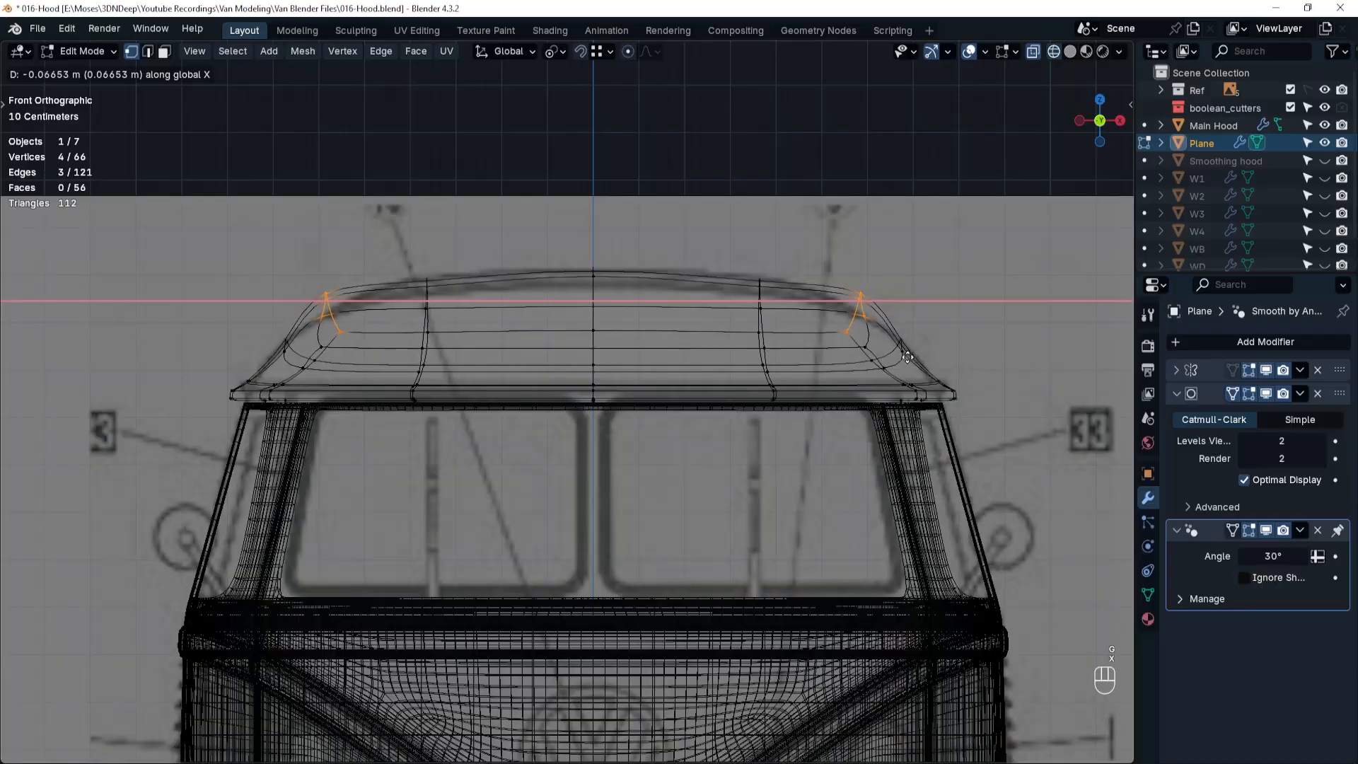
left_click(871, 358)
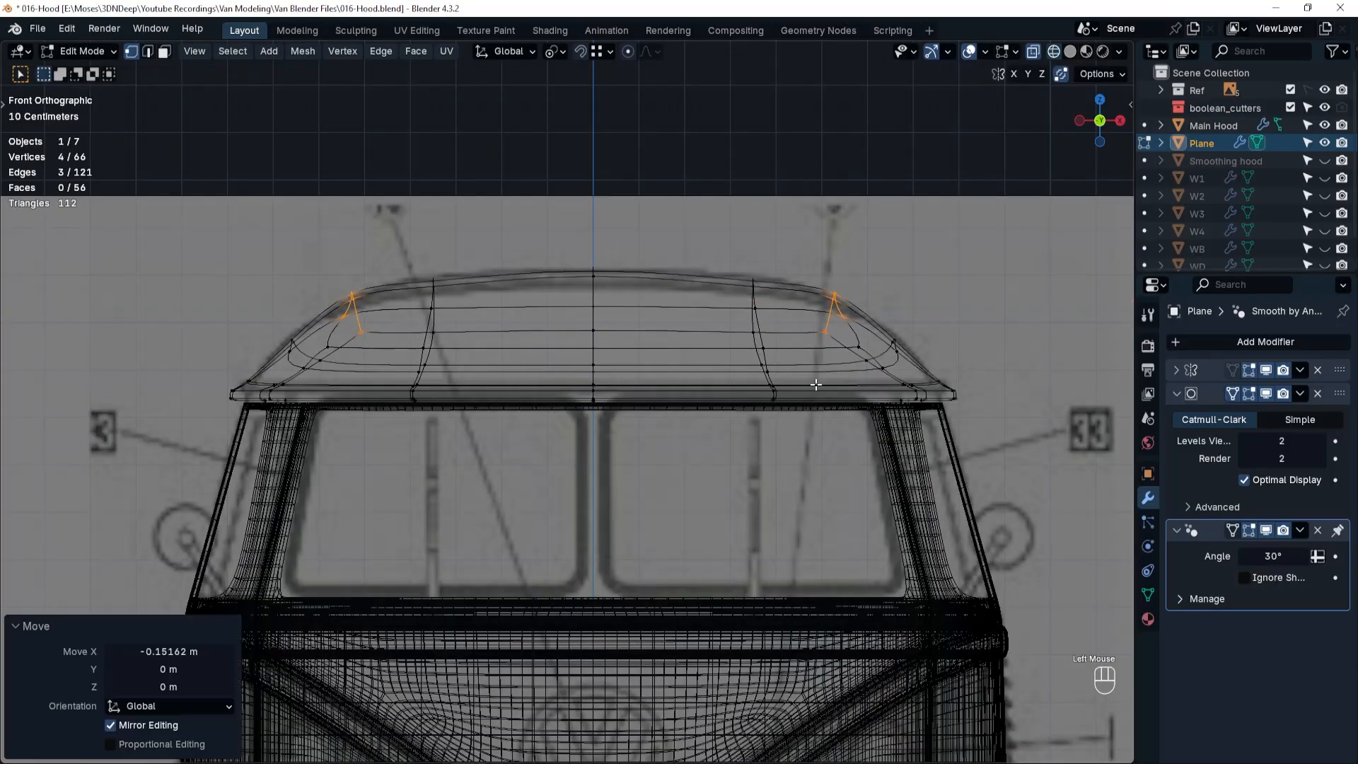
Check the roof in solid shading, then slide its front upper corner vertex along its edge with factor 0.518.
middle_click_drag(819, 381, 704, 385)
key("Tab")
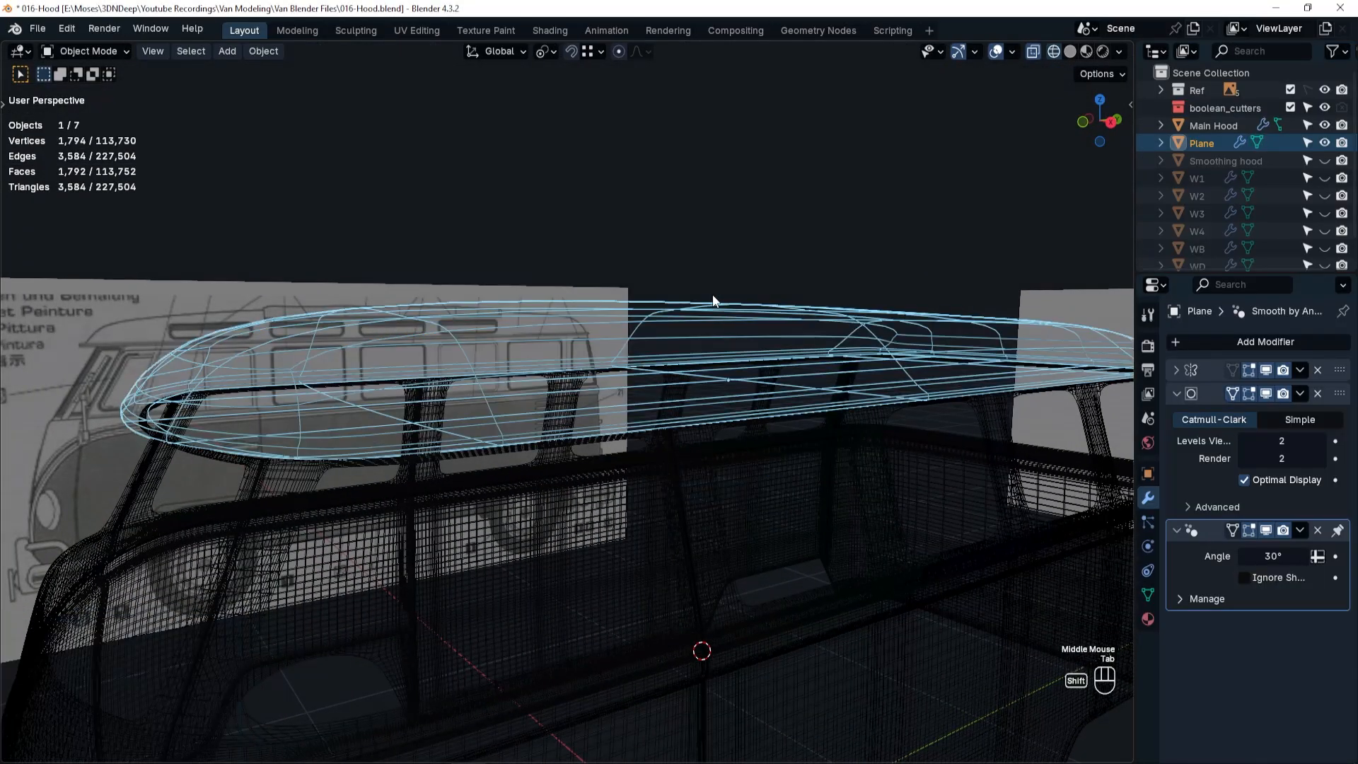
key("shift+z")
scroll(702, 329, "down", 2)
middle_click_drag(702, 335, 570, 458)
scroll(601, 375, "up", 2)
key("Tab")
middle_click_drag(573, 618, 668, 646)
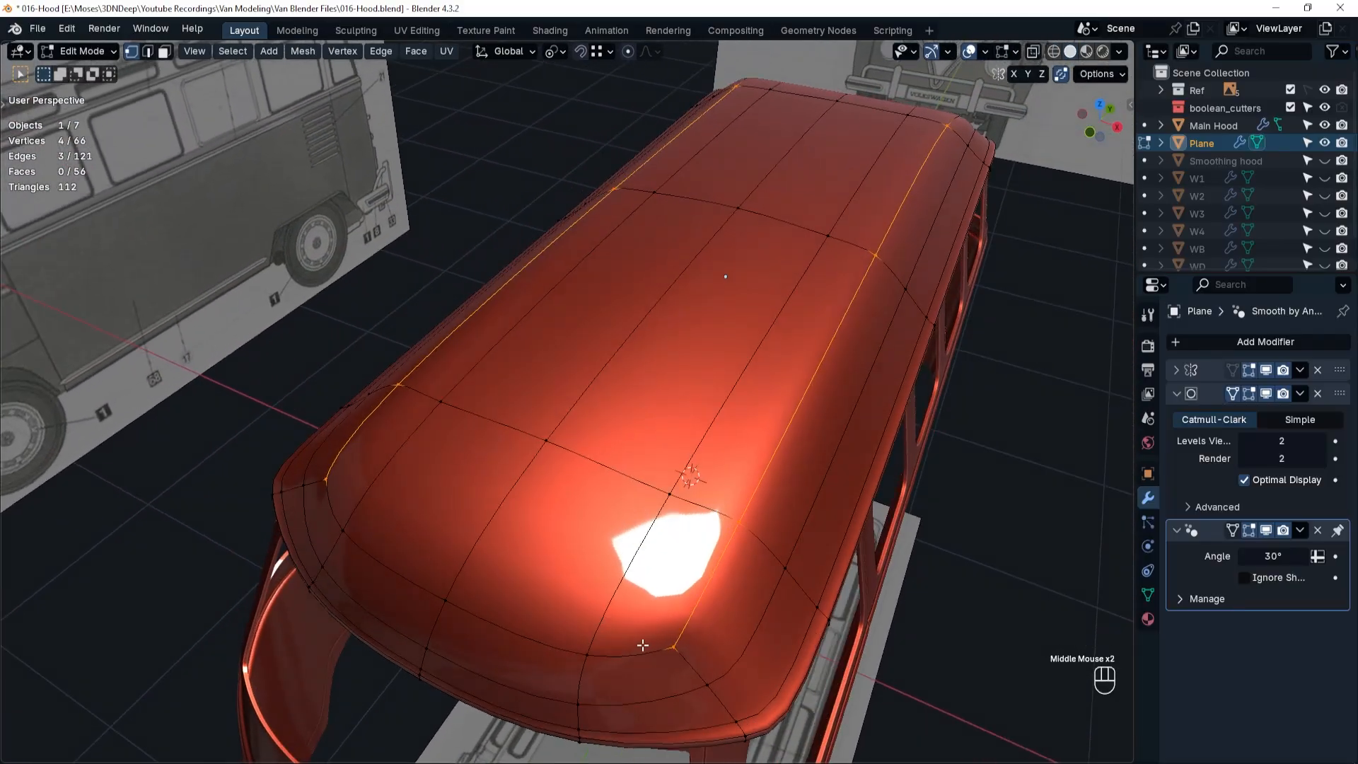
left_click(674, 644)
key("g")
key("g")
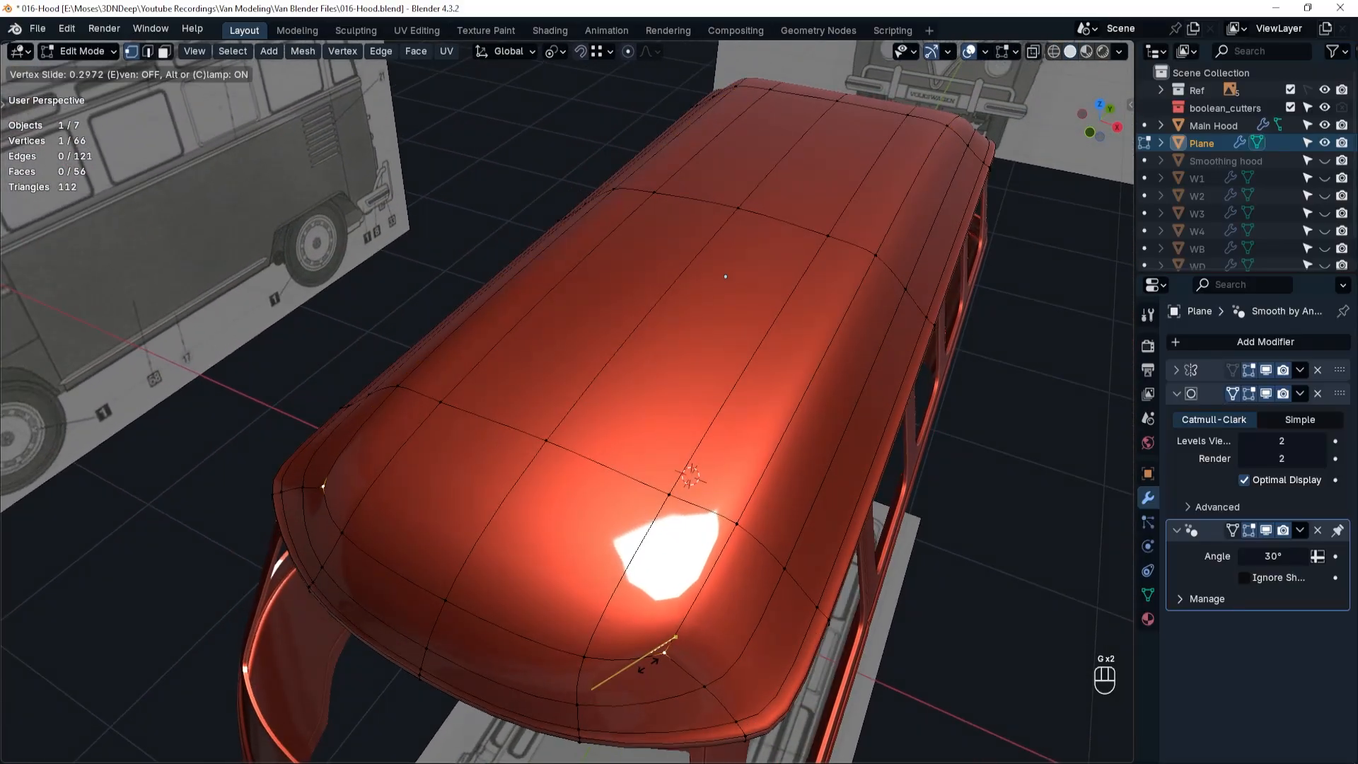
left_click(704, 667)
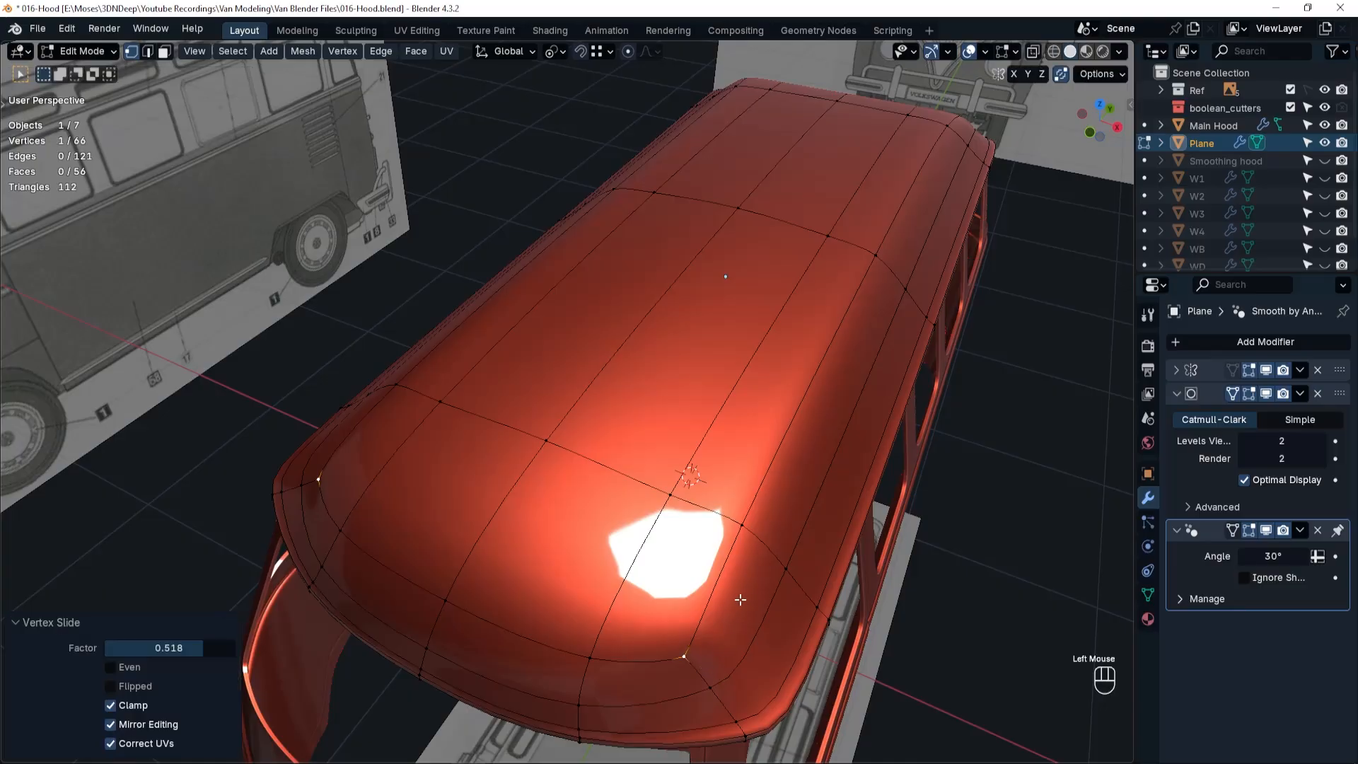
middle_click_drag(740, 597, 677, 511)
scroll(904, 593, "down", 3)
middle_click_drag(904, 593, 764, 596, "shift")
middle_click_drag(764, 595, 594, 594)
middle_click_drag(594, 594, 984, 438, "shift")
middle_click_drag(983, 439, 919, 479)
scroll(919, 479, "down", 2)
middle_click_drag(1005, 475, 919, 563)
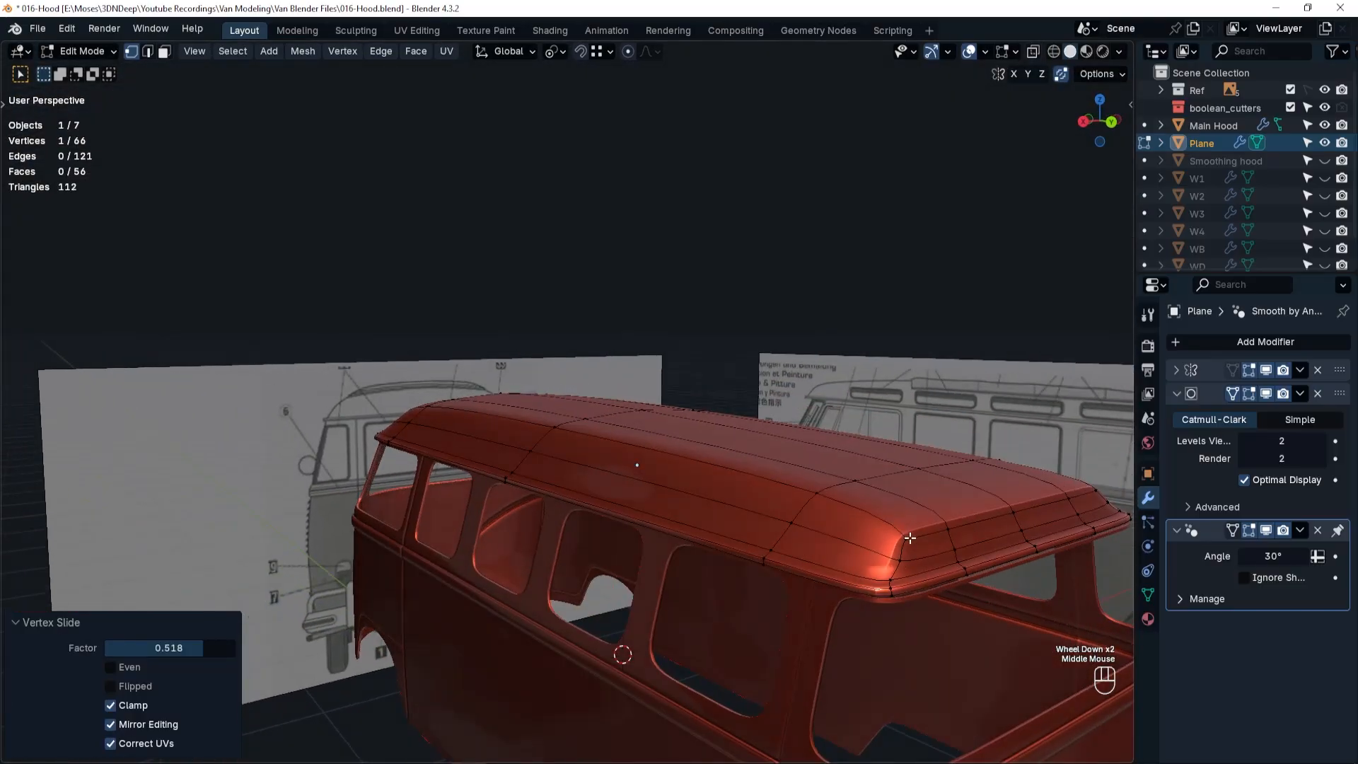
left_click(920, 563)
scroll(920, 562, "up", 1)
key("shift+v")
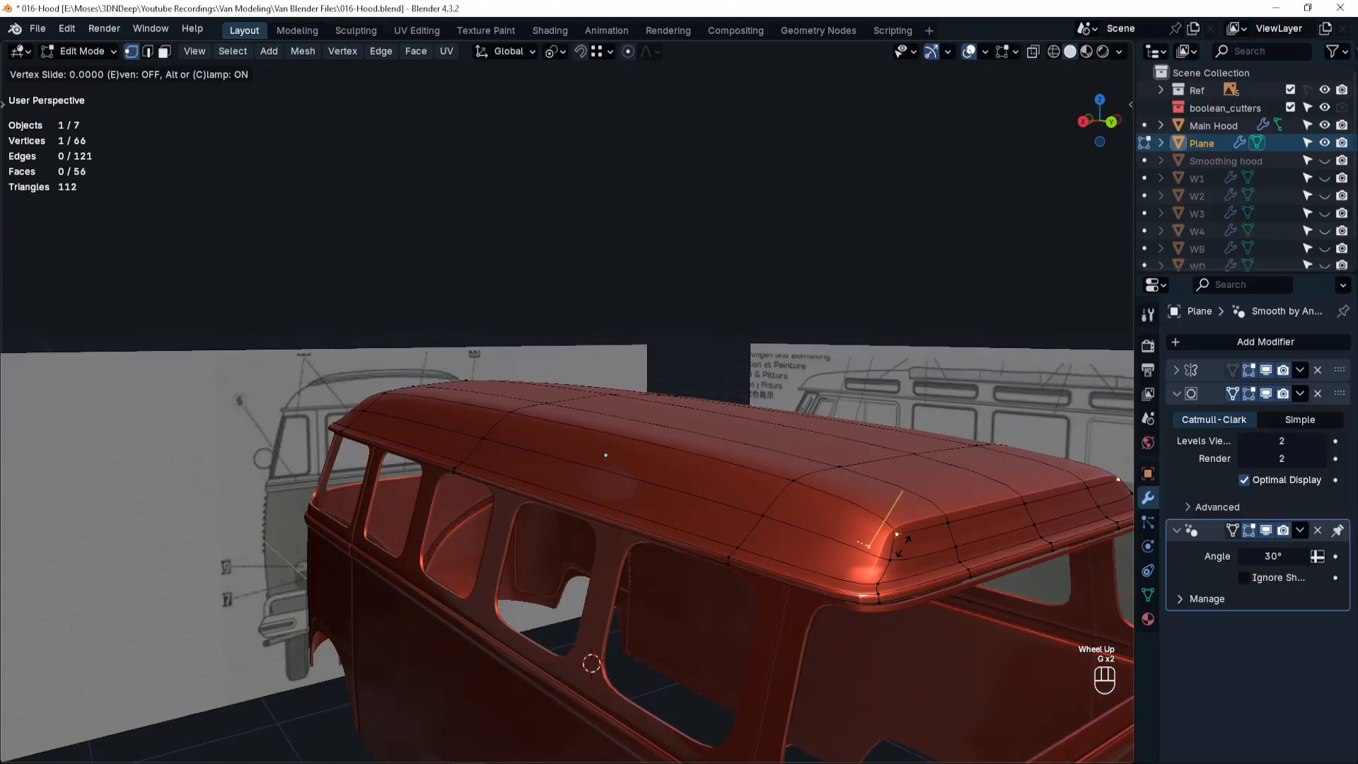
right_click(849, 530)
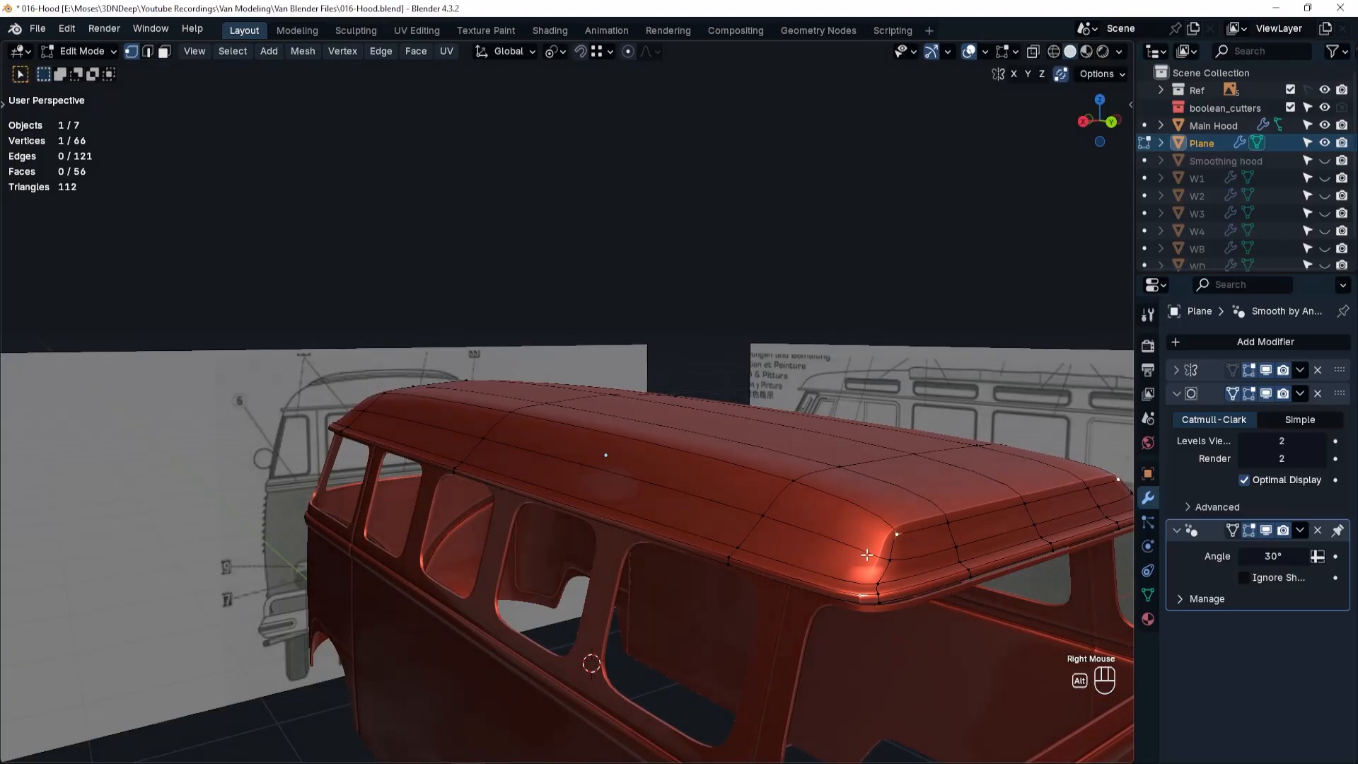
Slide the lengthwise edge loop around the roof's lower side toward the rim with factor about -0.79.
left_click(867, 555, "alt")
key("g")
key("g")
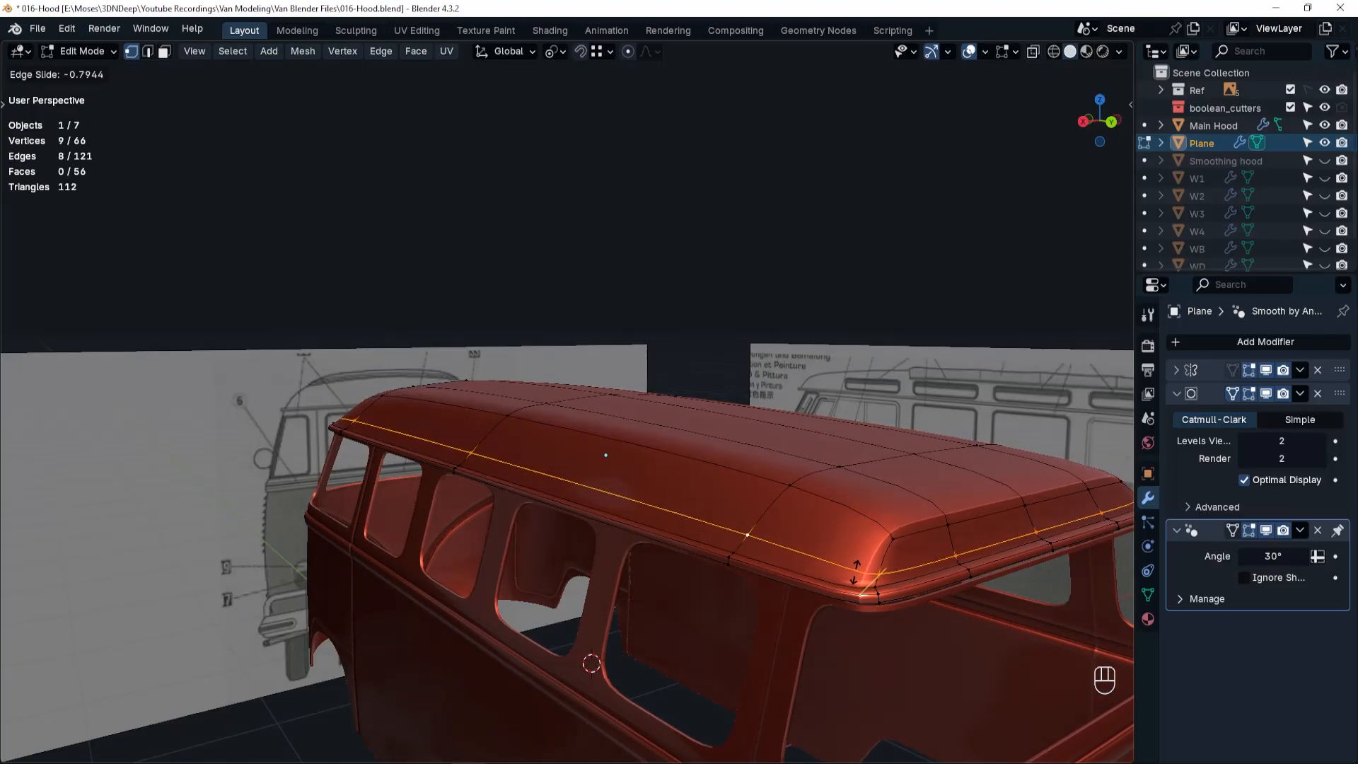
left_click(856, 571)
left_click(885, 560, "alt")
key("g")
key("g")
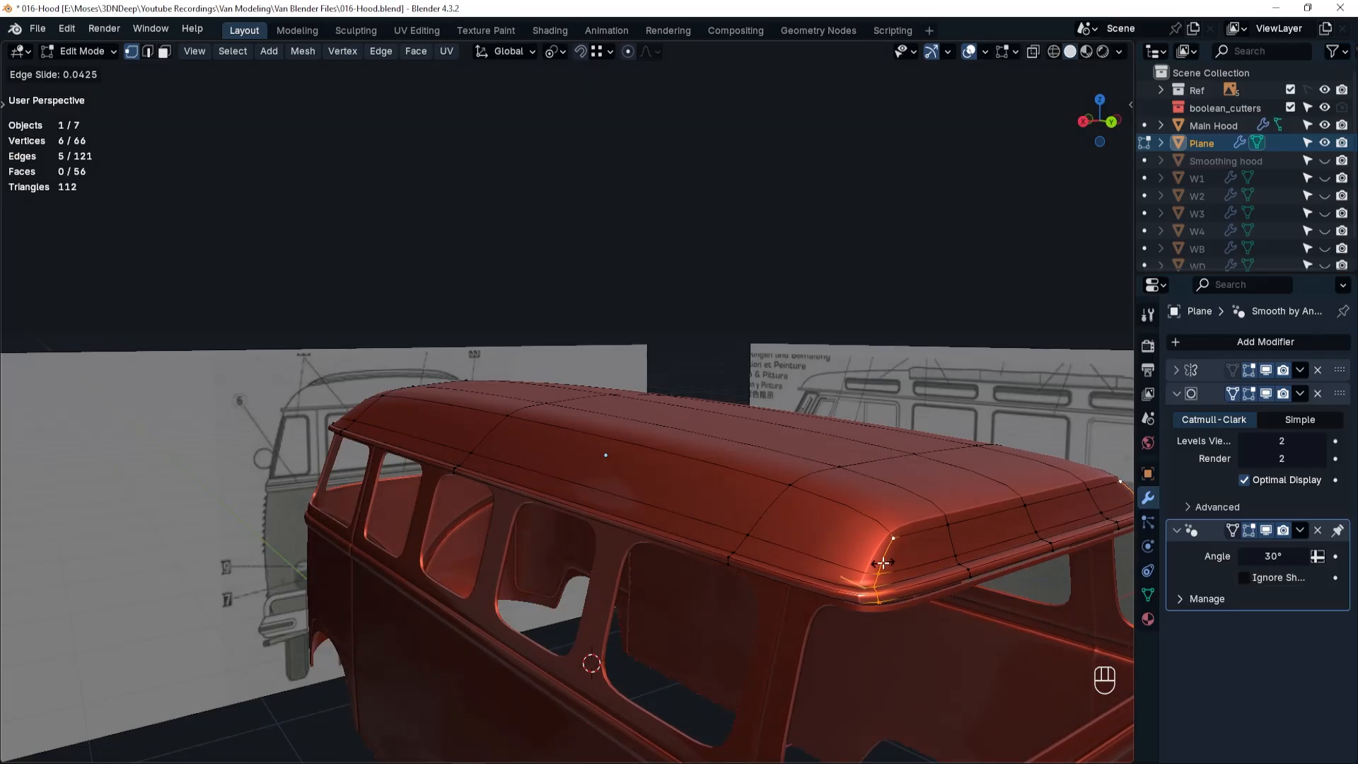
right_click(883, 563)
Slide the crosswise edge loop closest to the nearest roof end by a factor of about 0.045.
left_click(777, 505, "alt")
key("g")
key("g")
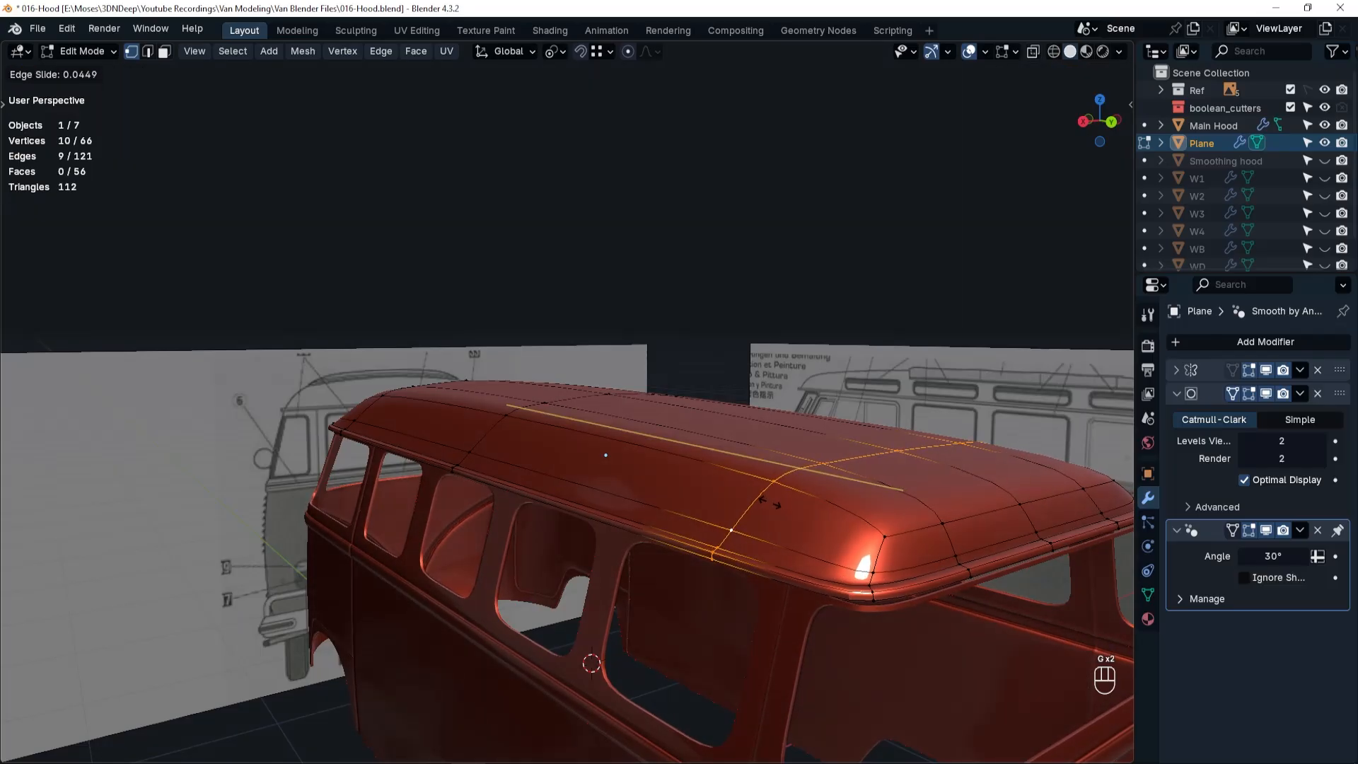
left_click(768, 502)
Return to Object Mode, reselect the roof and examine its smoothed shape along the side of the van.
scroll(639, 486, "down", 2)
middle_click_drag(255, 609, 491, 445)
key("Tab")
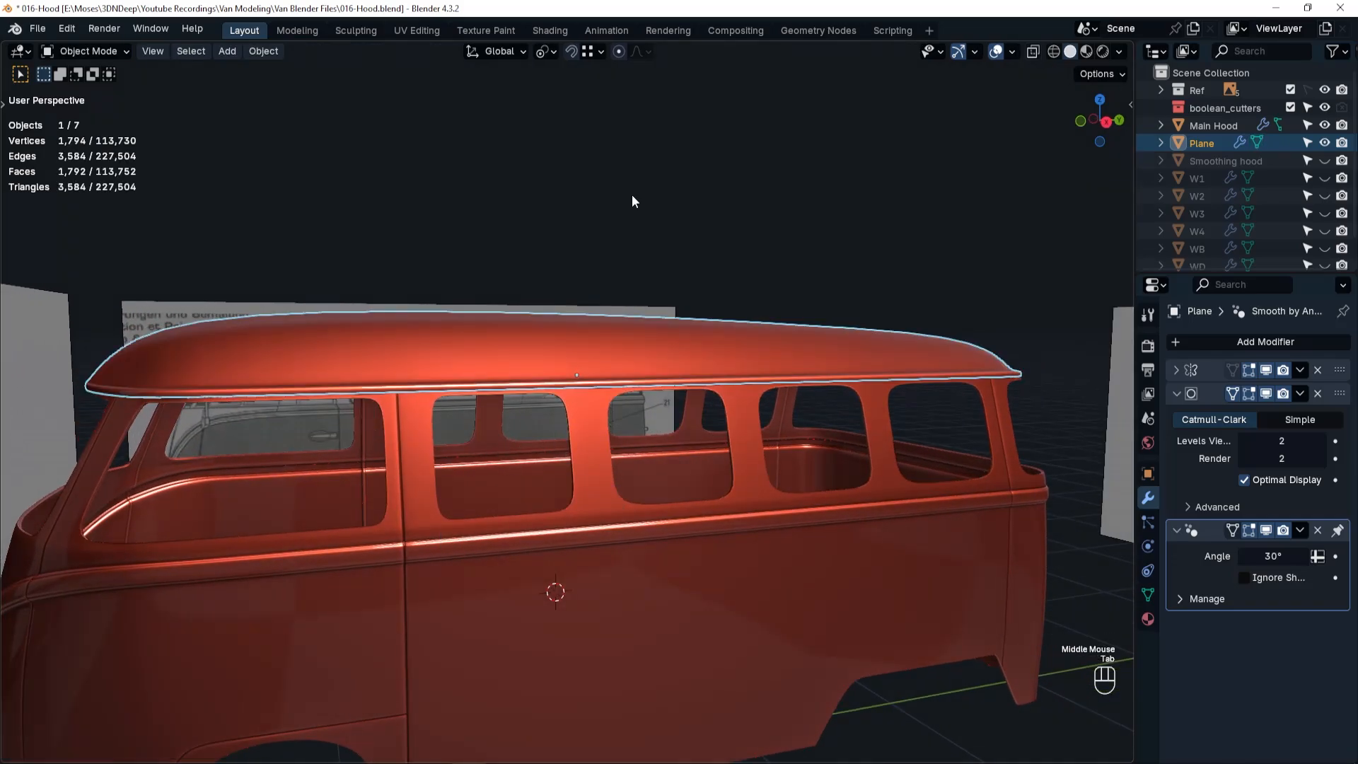
left_click(632, 197)
left_click(607, 359)
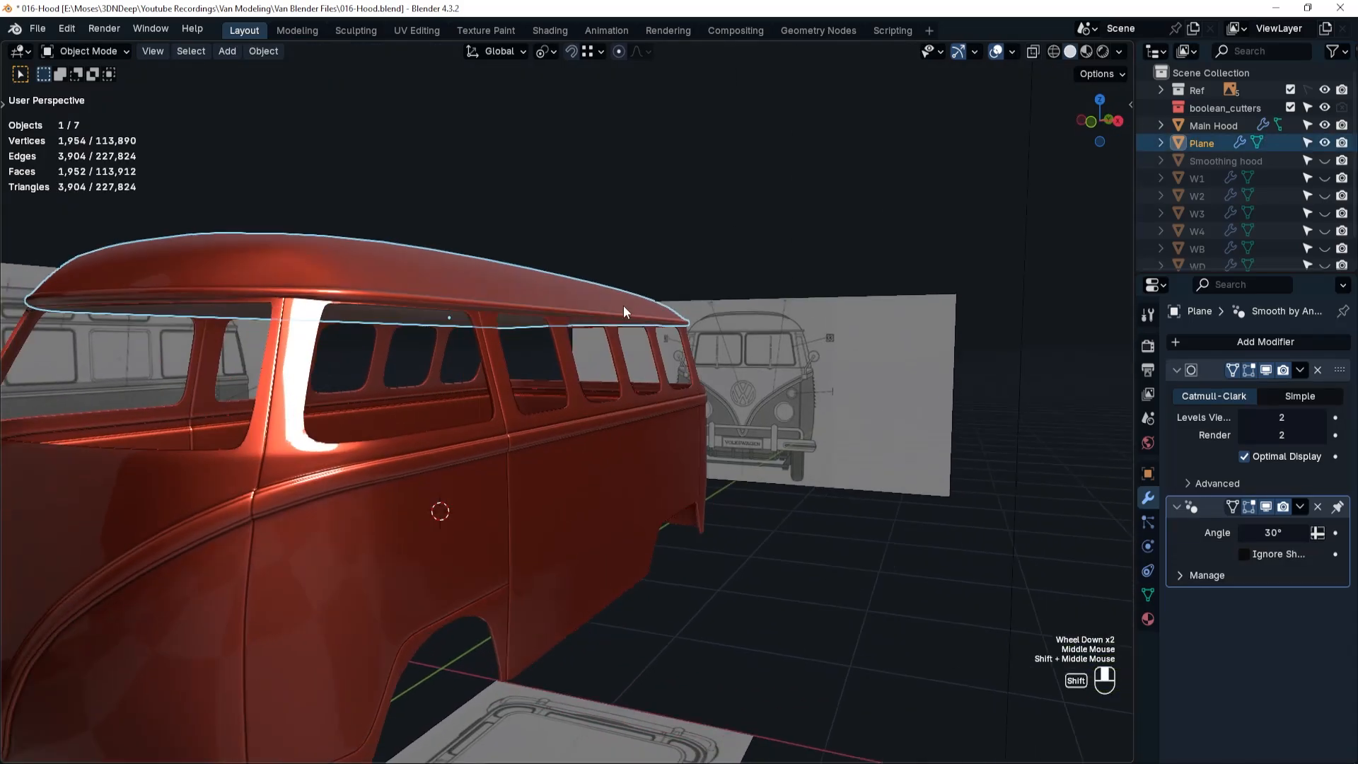
middle_click_drag(623, 306, 673, 276, "shift")
middle_click_drag(672, 276, 555, 321)
scroll(494, 306, "down", 2)
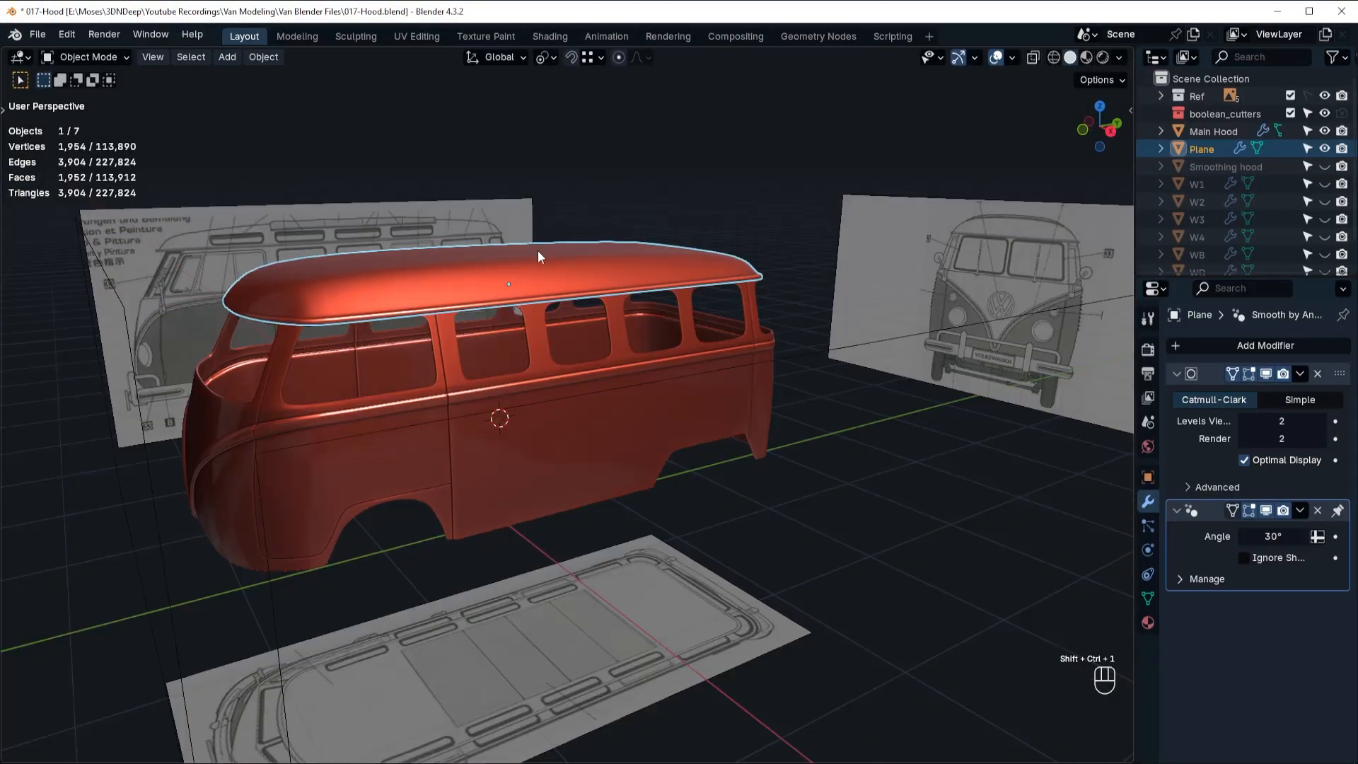
Isolate the roof in local view and turn off its Subdivision modifier's viewport display.
left_click(540, 269)
key("KP_Divide")
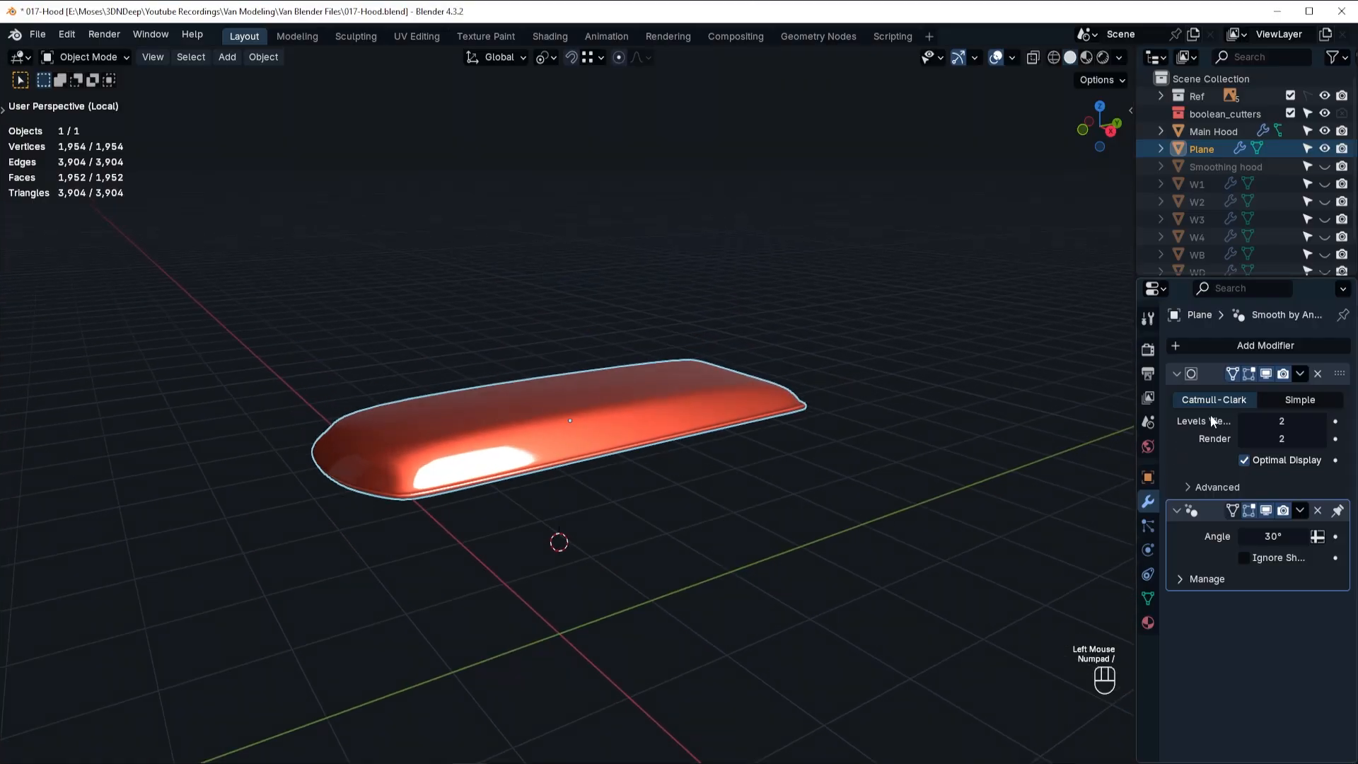
left_click(1268, 376)
Open the roof mesh for editing and, from the right view, add 10 evenly spaced loop cuts between its front and middle crosswise loops.
key("Tab")
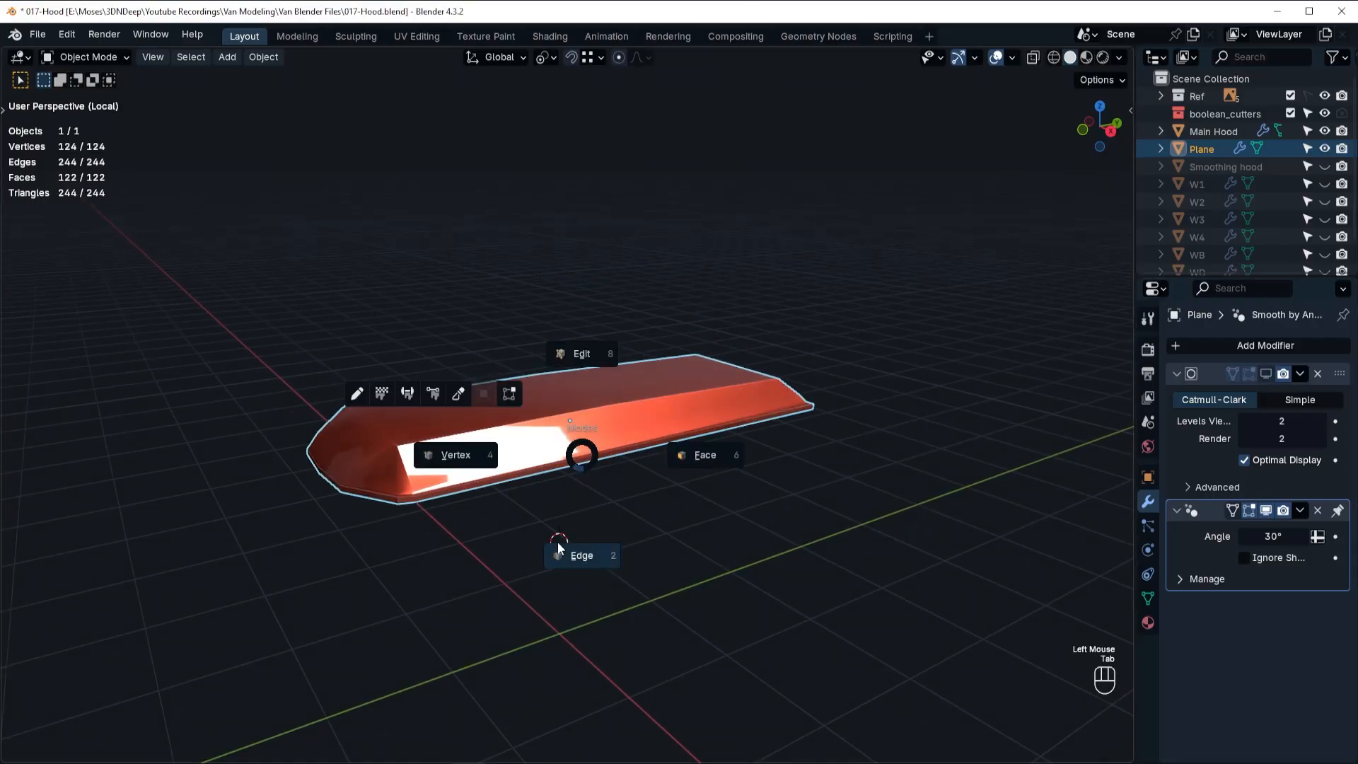
left_click(707, 464)
key("grave")
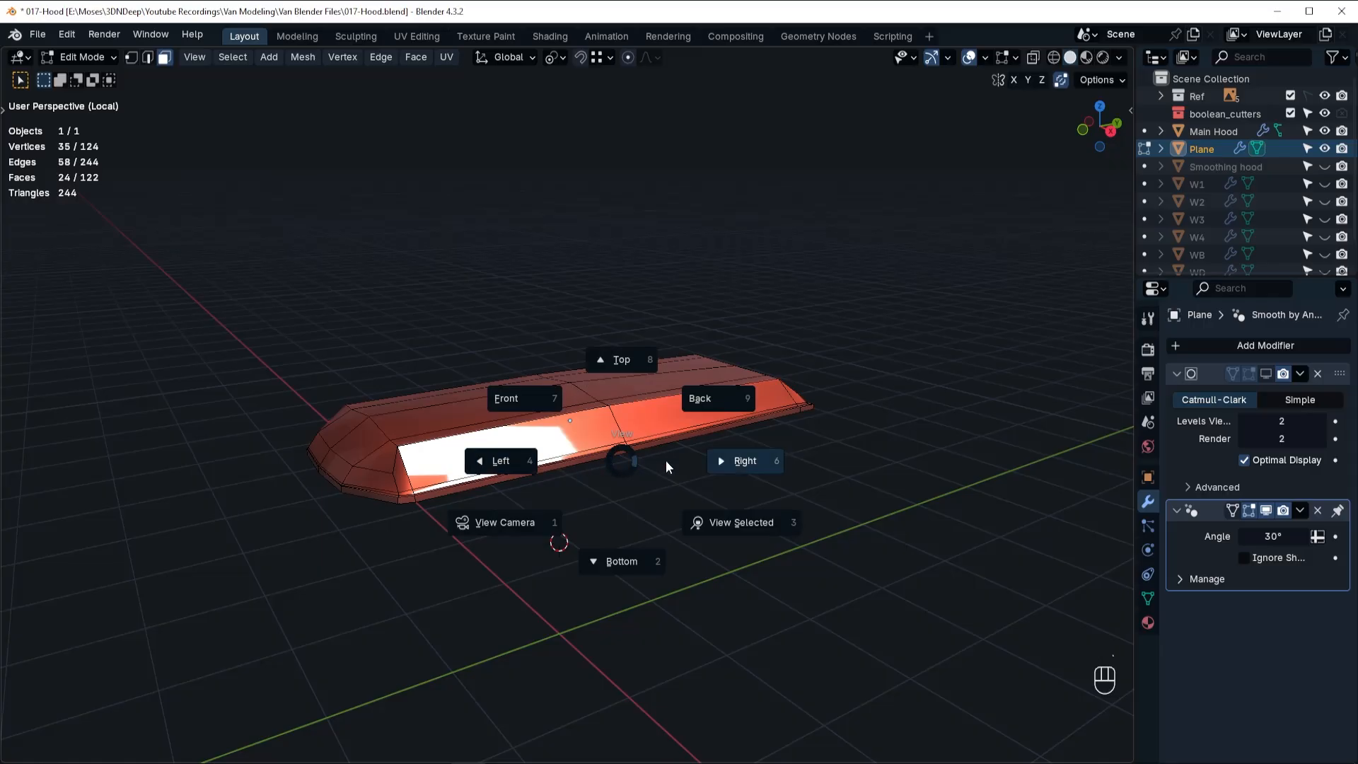
left_click(625, 466)
scroll(487, 431, "up", 2)
key("ctrl+r")
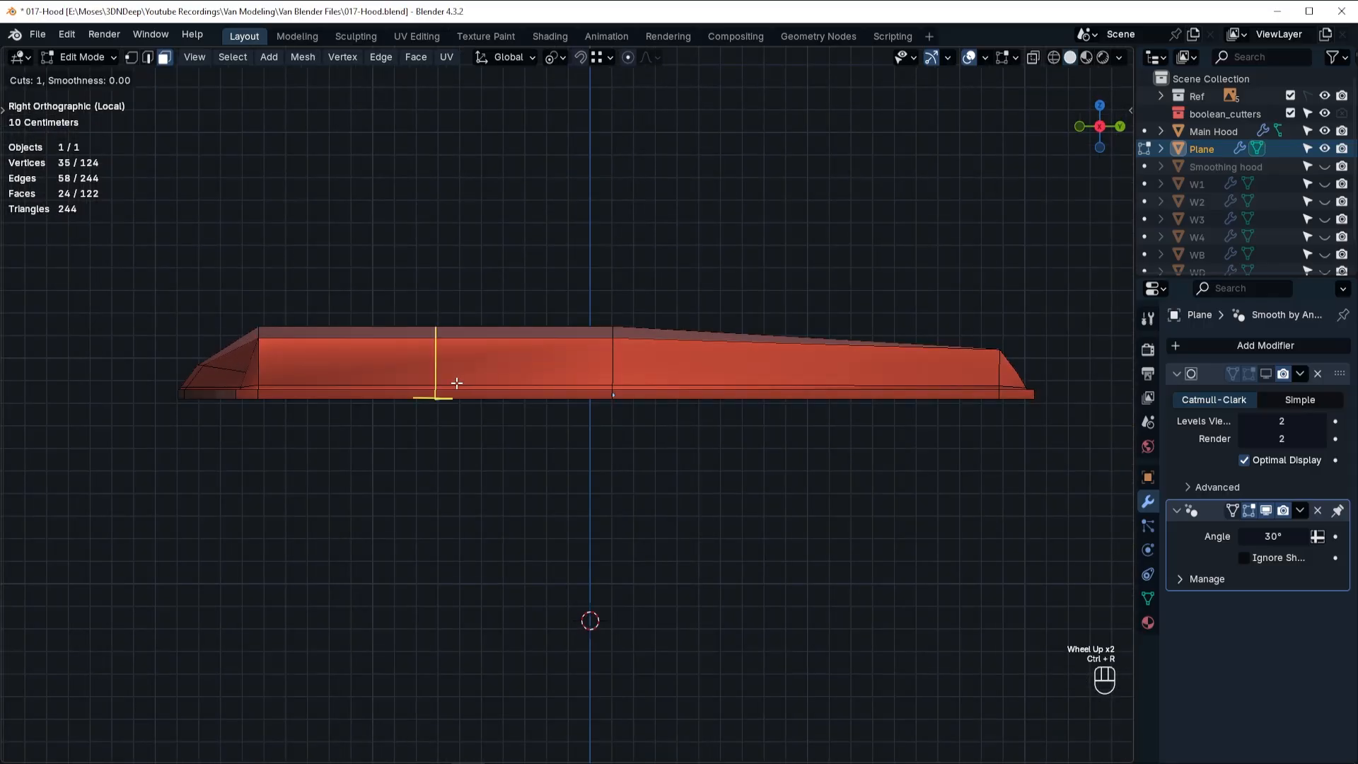
scroll(457, 383, "up", 9)
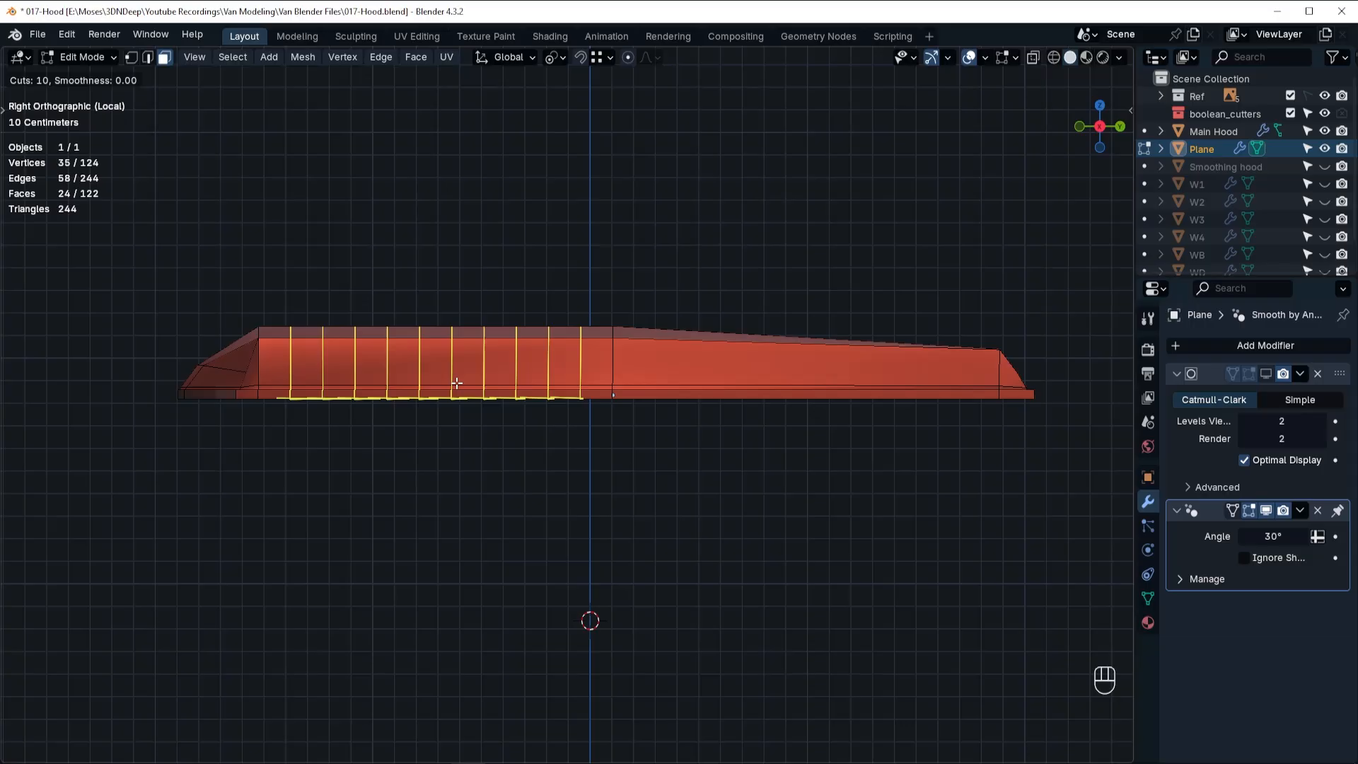
left_click(457, 383)
right_click(464, 386)
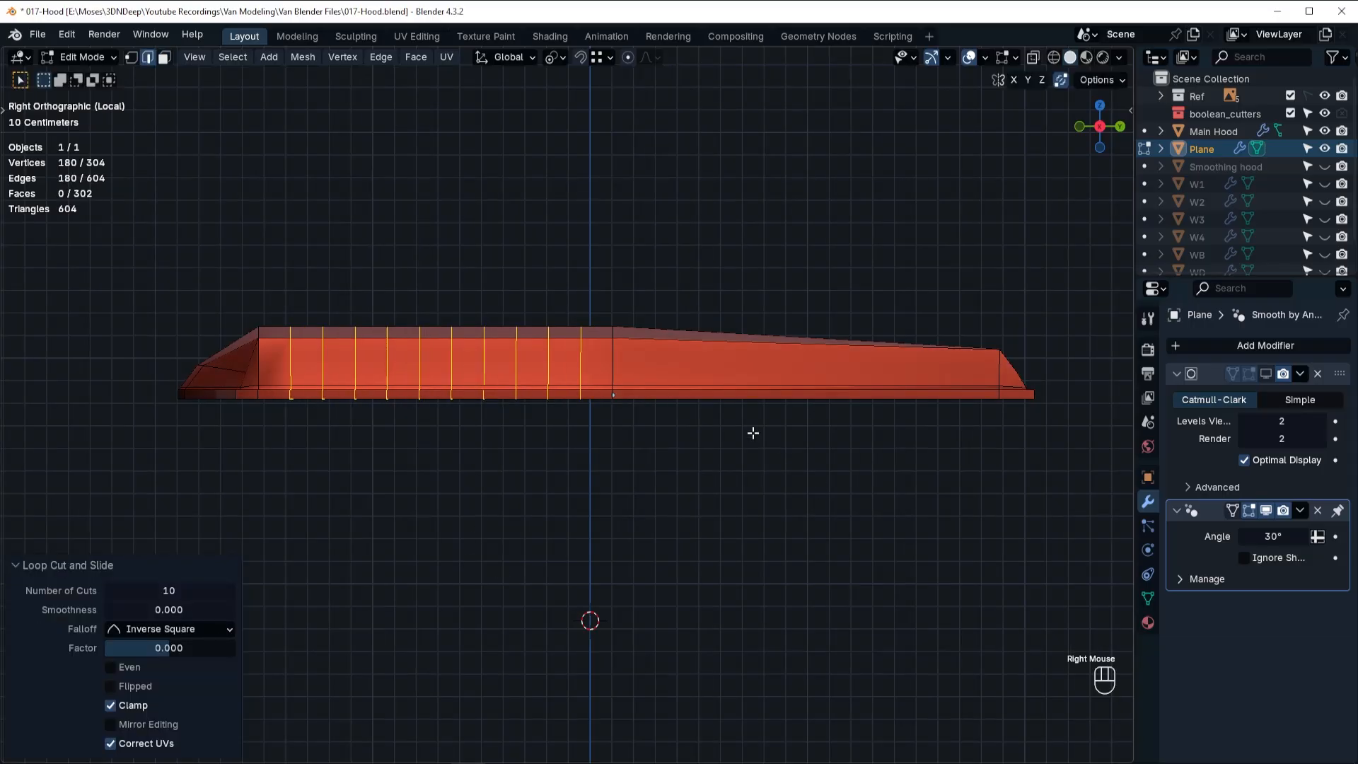
Add 10 evenly spaced loop cuts between the roof's middle and rear crosswise loops.
key("ctrl+r")
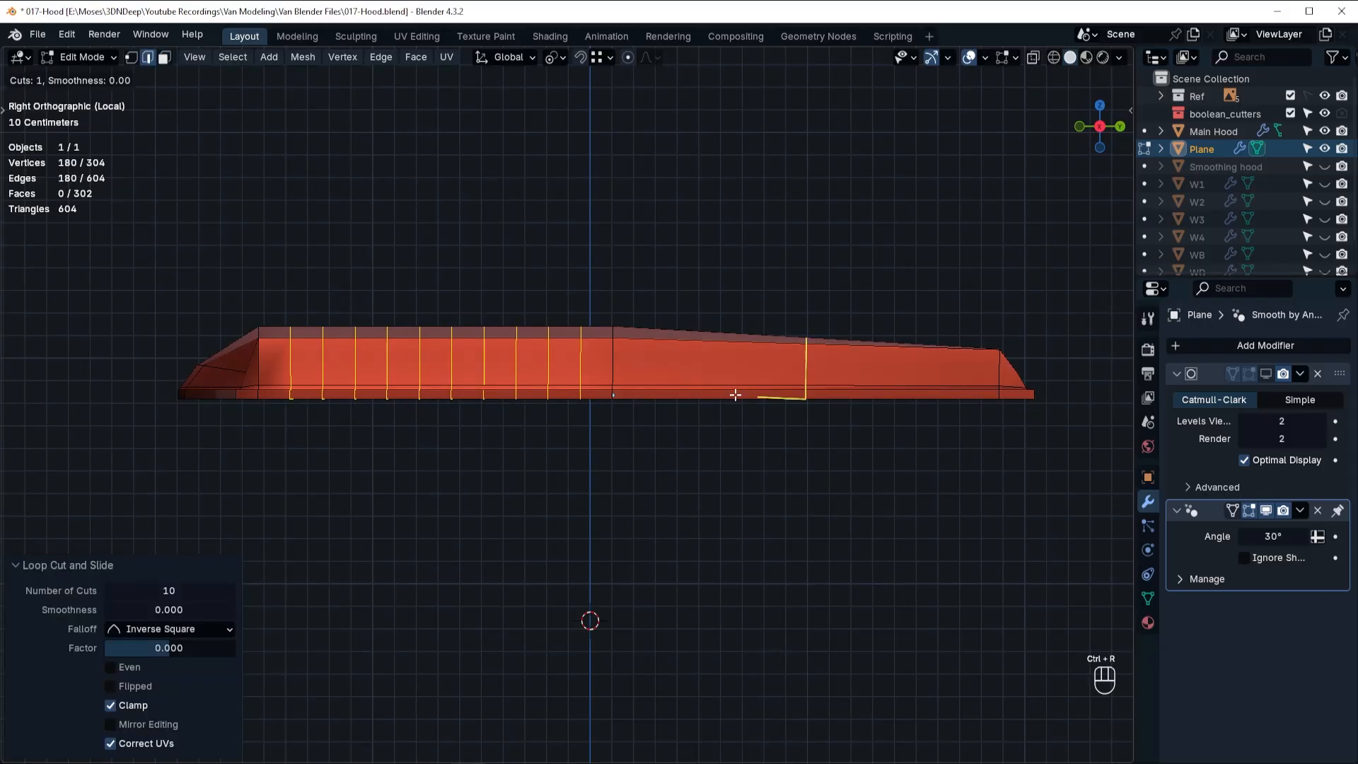
left_click(736, 395)
right_click(736, 394)
left_click(168, 591)
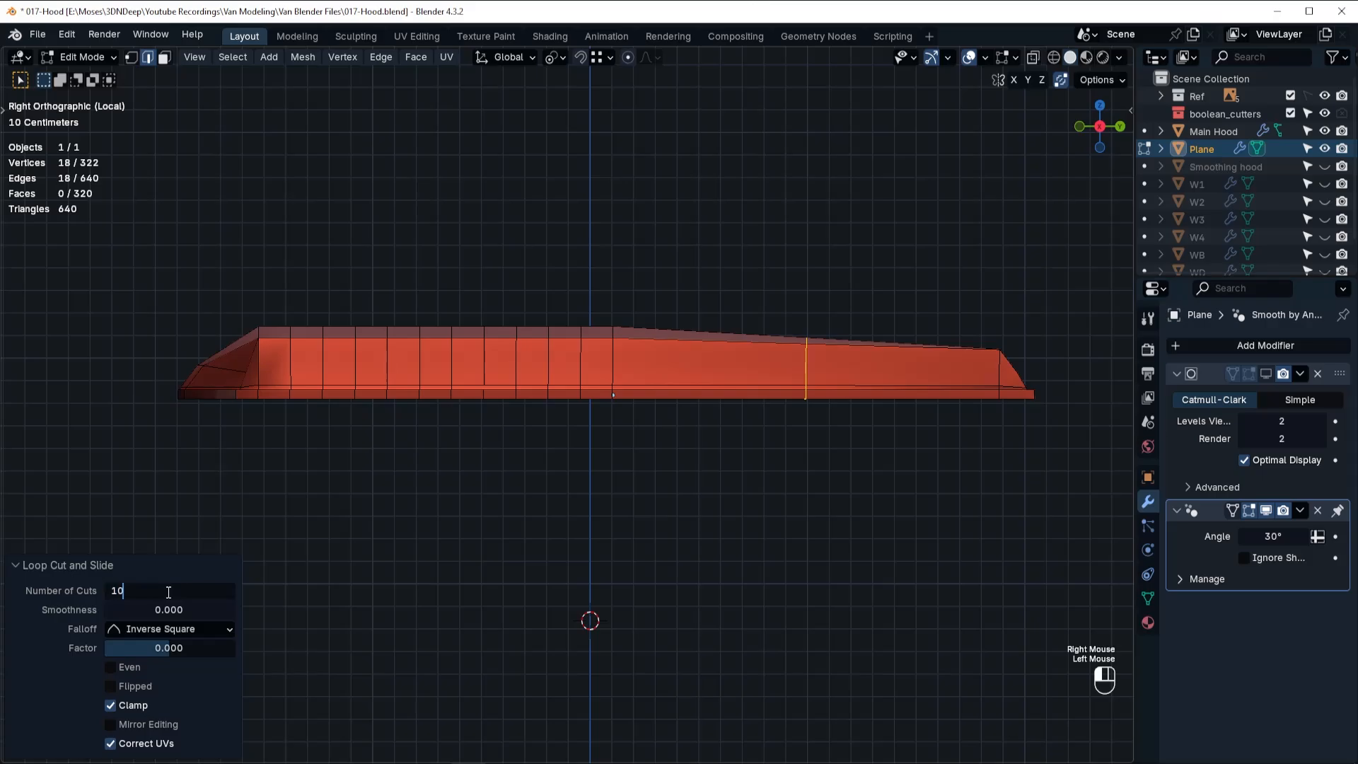
type("10")
key("Return")
Add a centred loop cut lengthwise around the roof's side, then show the full scene again in wireframe.
key("ctrl+r")
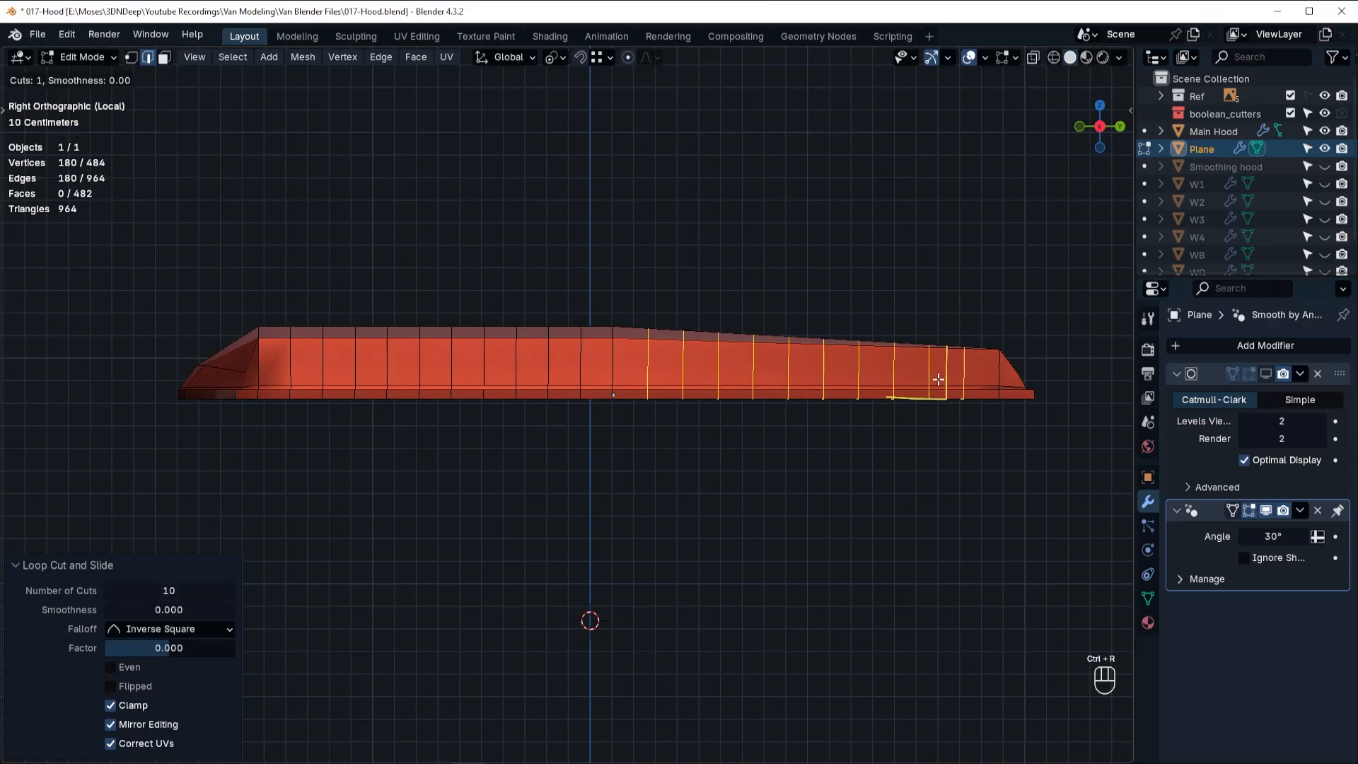
left_click(932, 375)
right_click(612, 497)
key("slash")
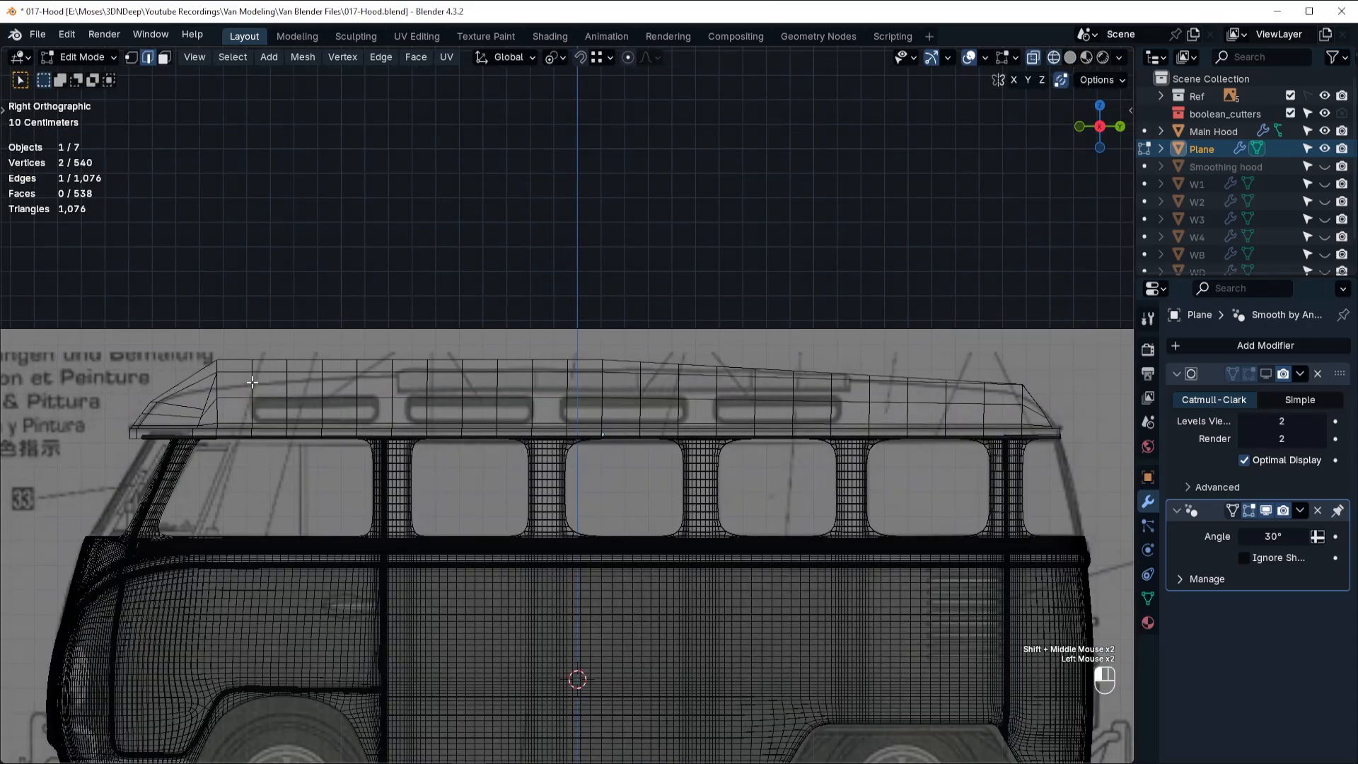
left_click(252, 383, "alt")
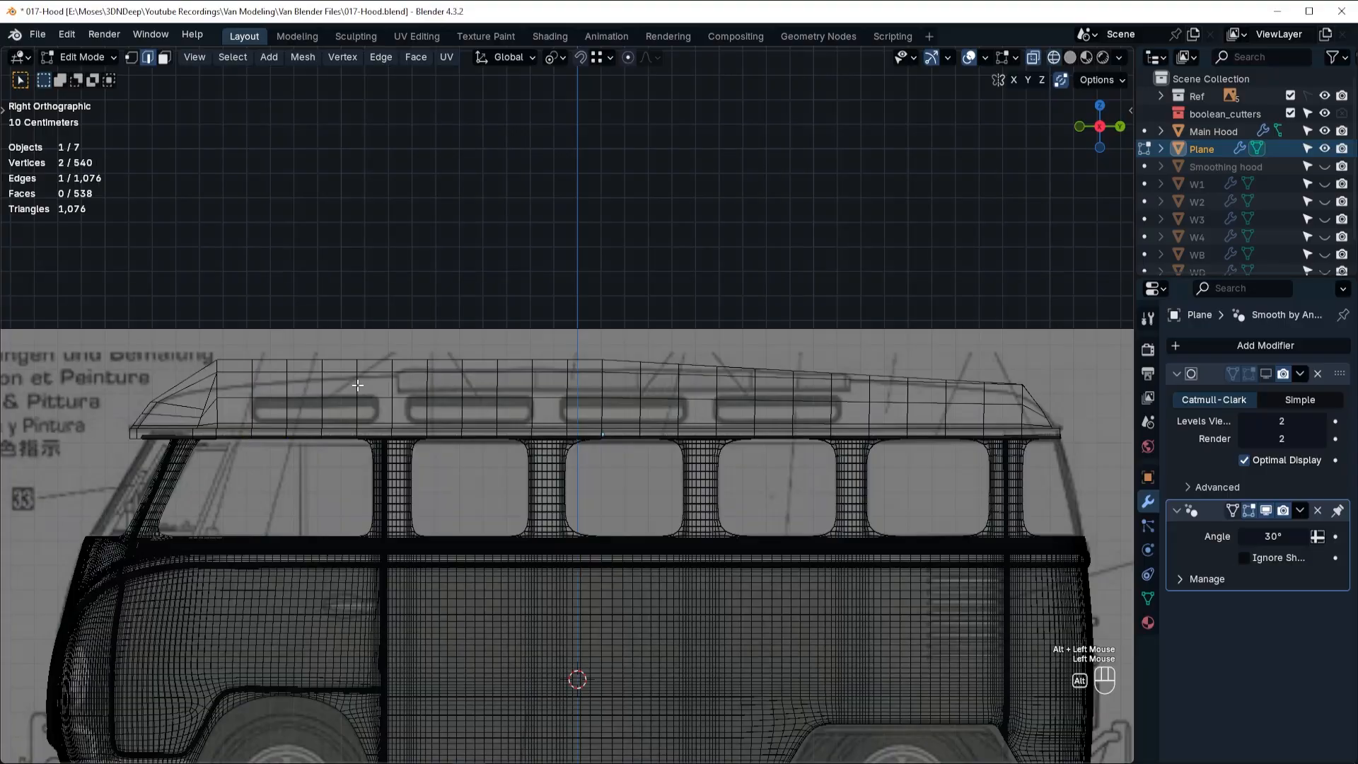
Slide two crosswise roof loops forward to align with the first roof window's rear edge and the second roof window's front edge.
left_click(357, 384, "alt")
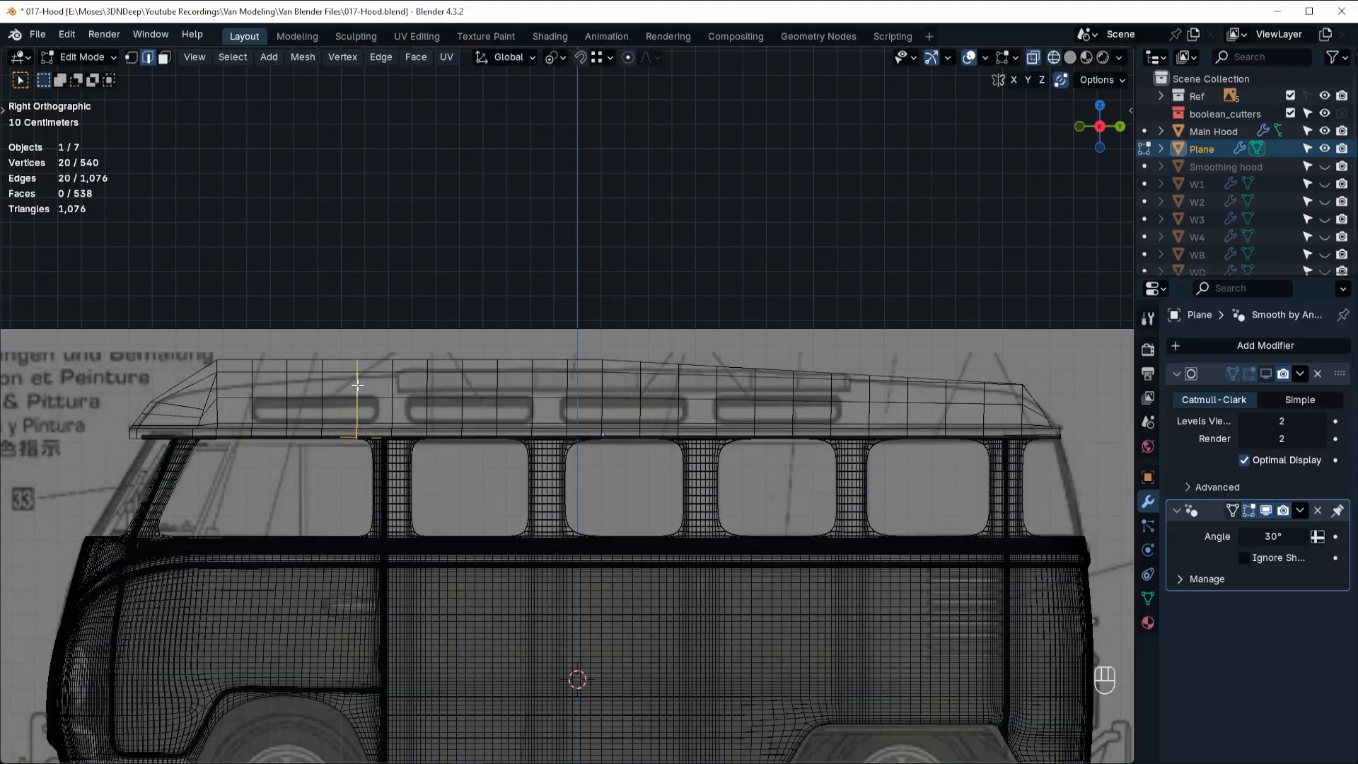
left_click(390, 414, "alt")
key("g")
key("g")
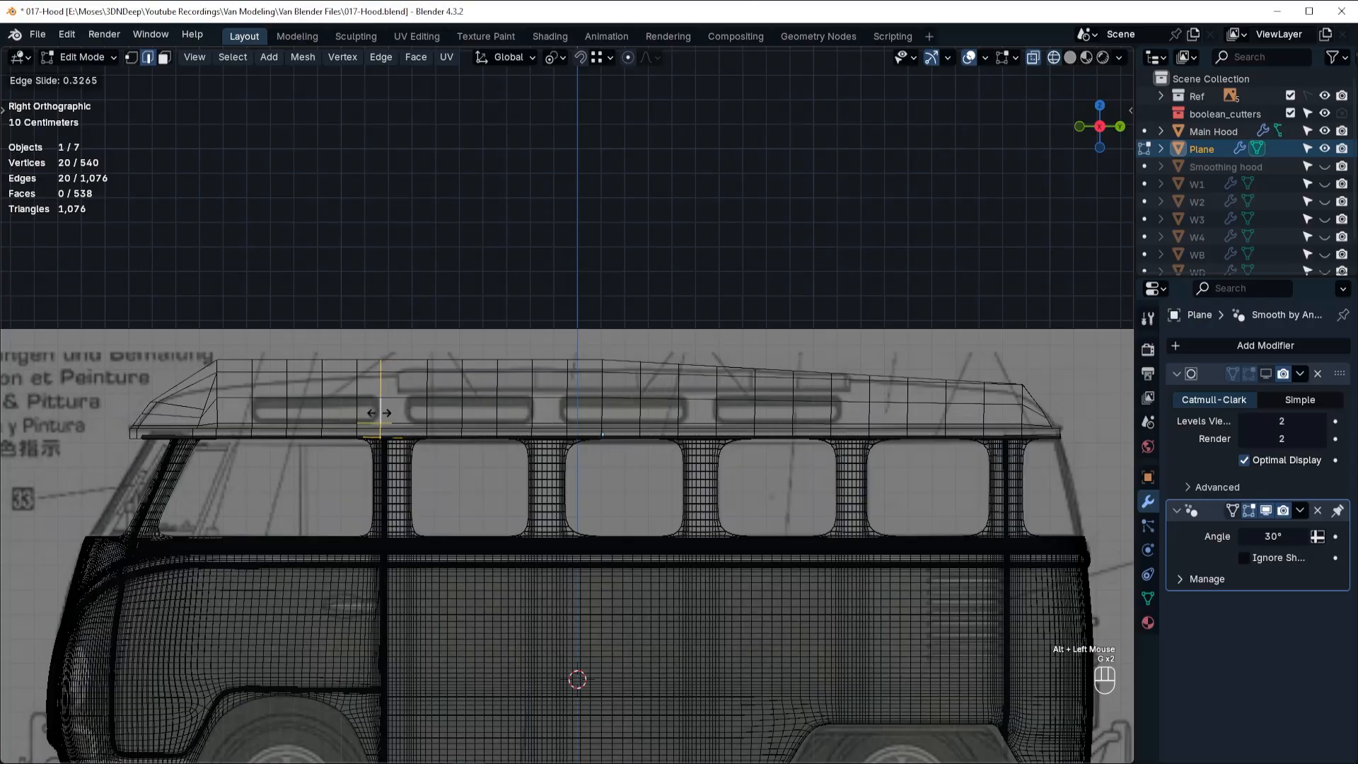
left_click(428, 408)
key("g")
key("g")
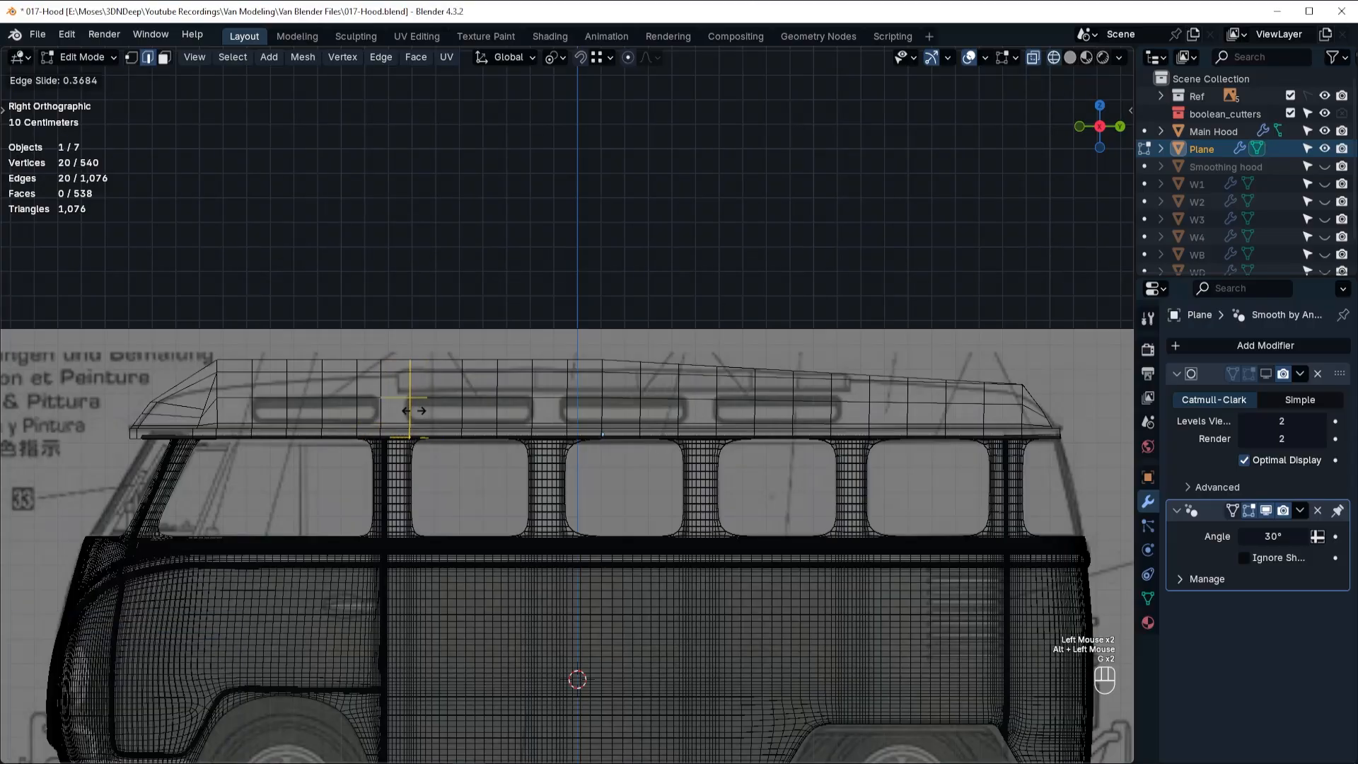
left_click(429, 409)
Slide the next three crosswise loops forward so they fall inside the second roof window's outline on the blueprint.
left_click(460, 408, "alt")
key("g")
key("g")
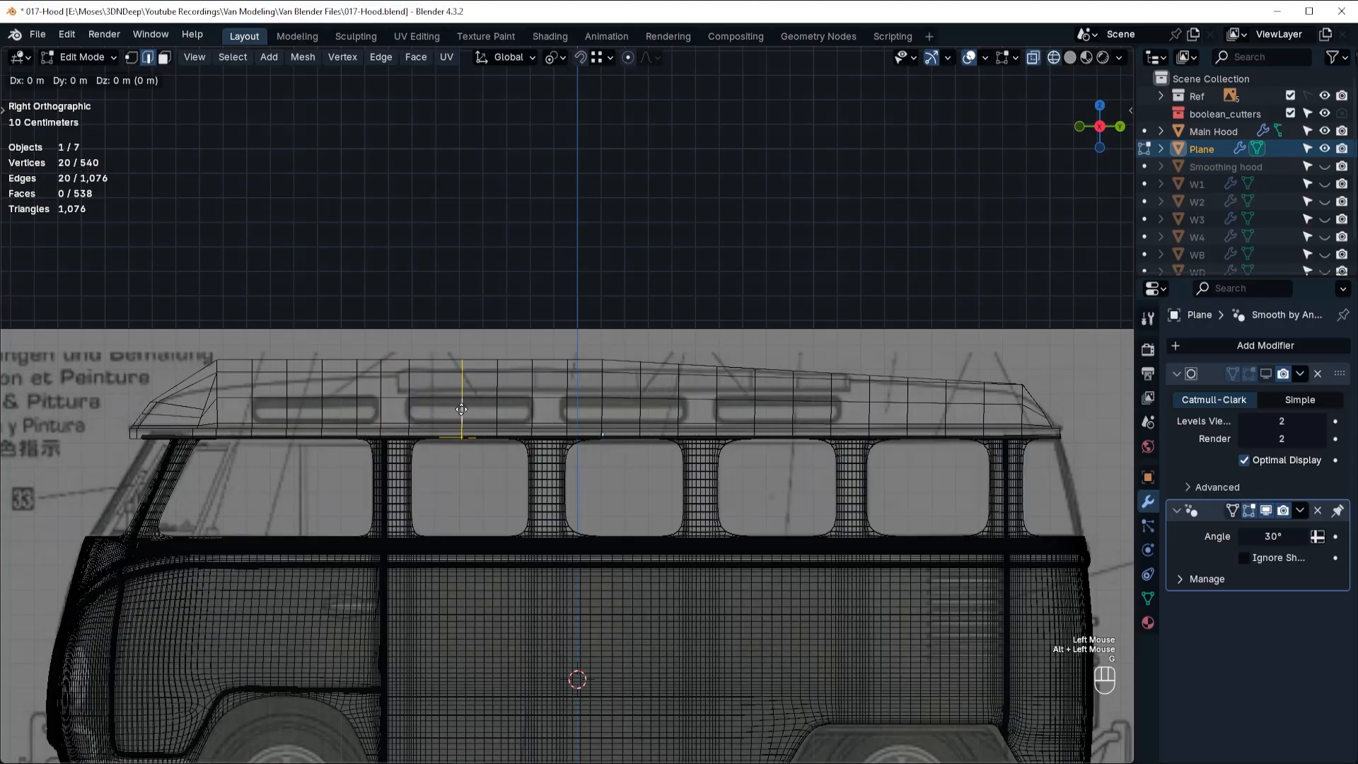
left_click(445, 409)
left_click(495, 409, "alt")
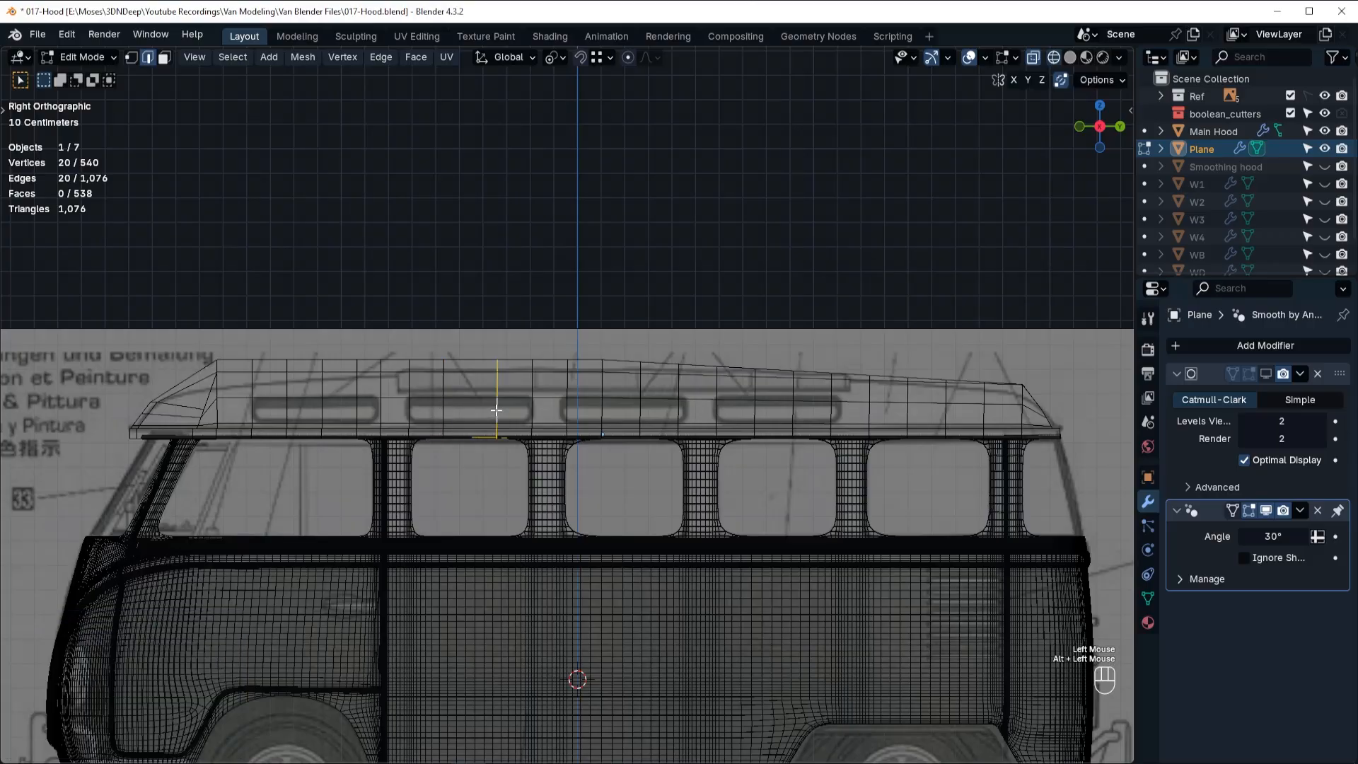
key("g")
key("g")
left_click(479, 410)
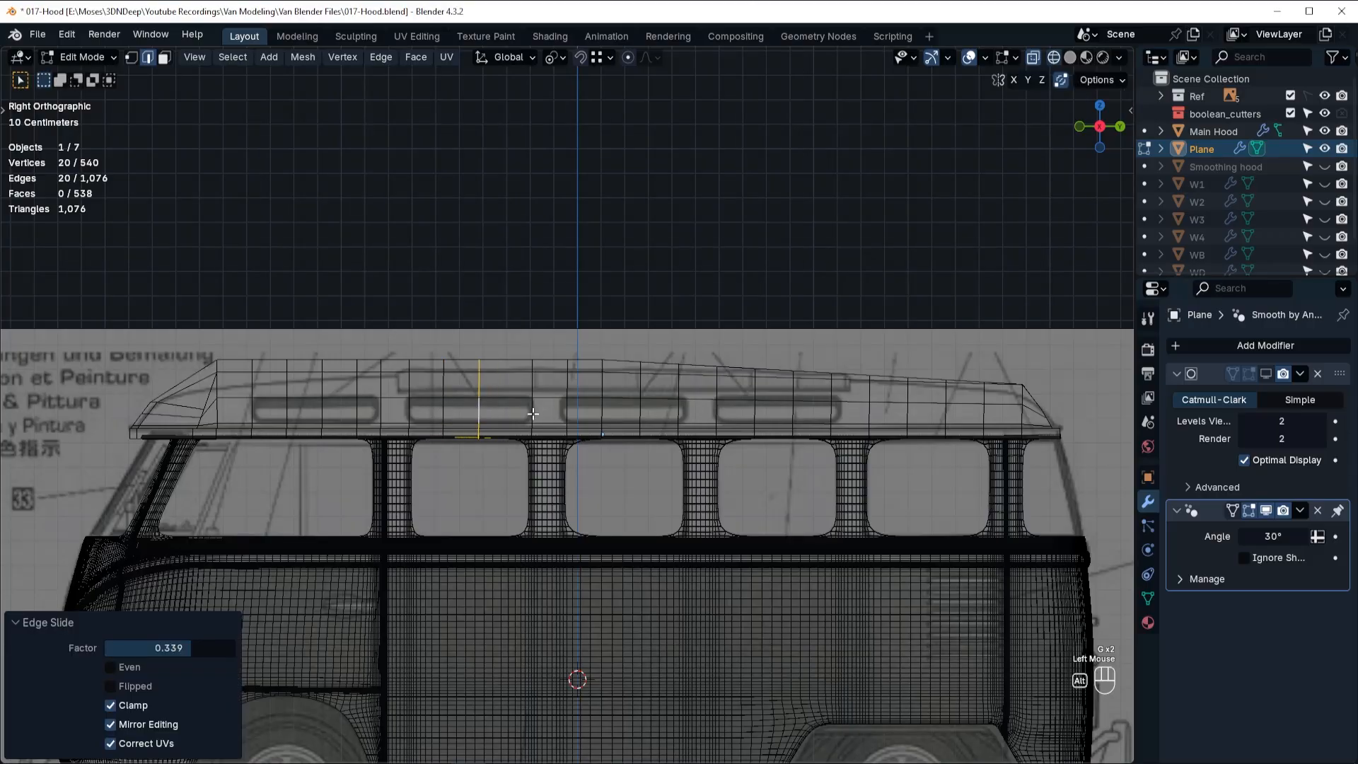
left_click(530, 412, "alt")
key("g")
key("g")
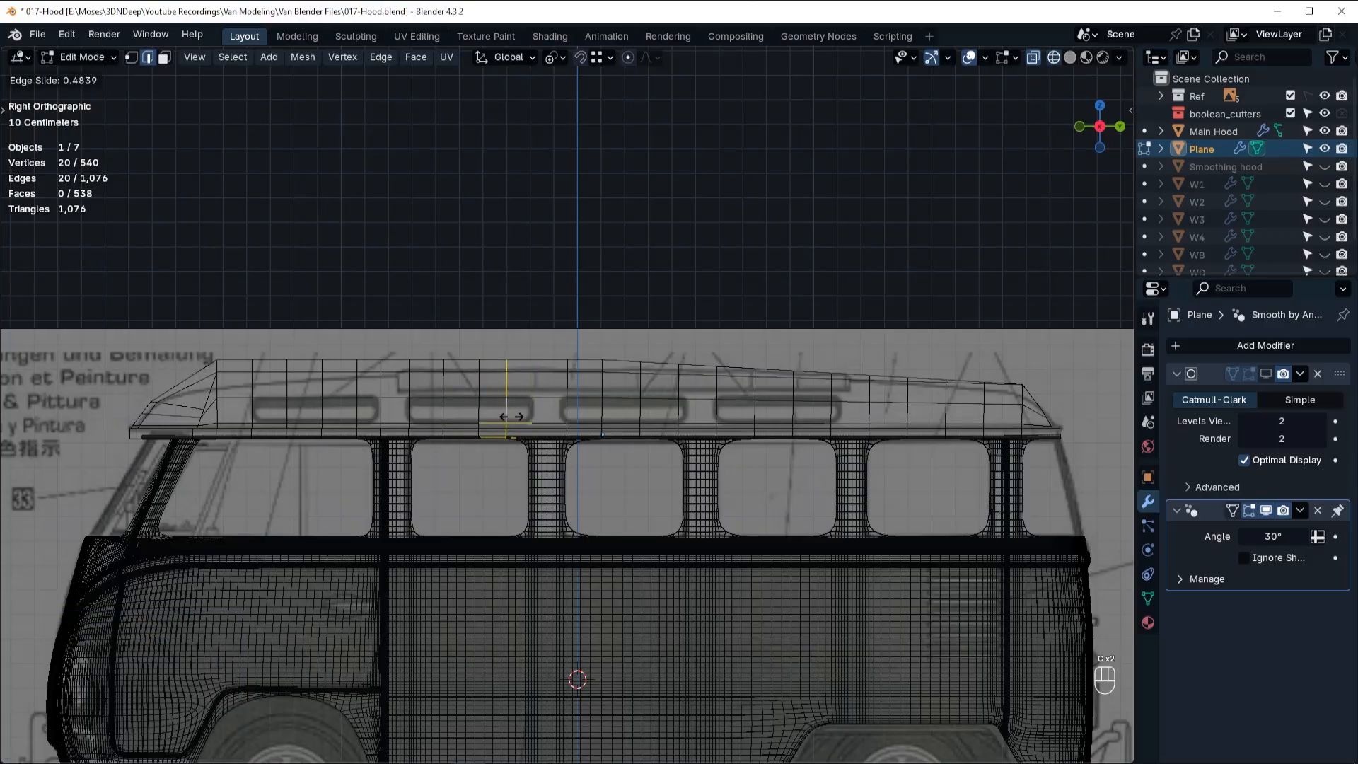
left_click(508, 419)
Add a crosswise loop cut at the second roof window's rear edge, with a slide factor of about 0.12.
key("ctrl+r")
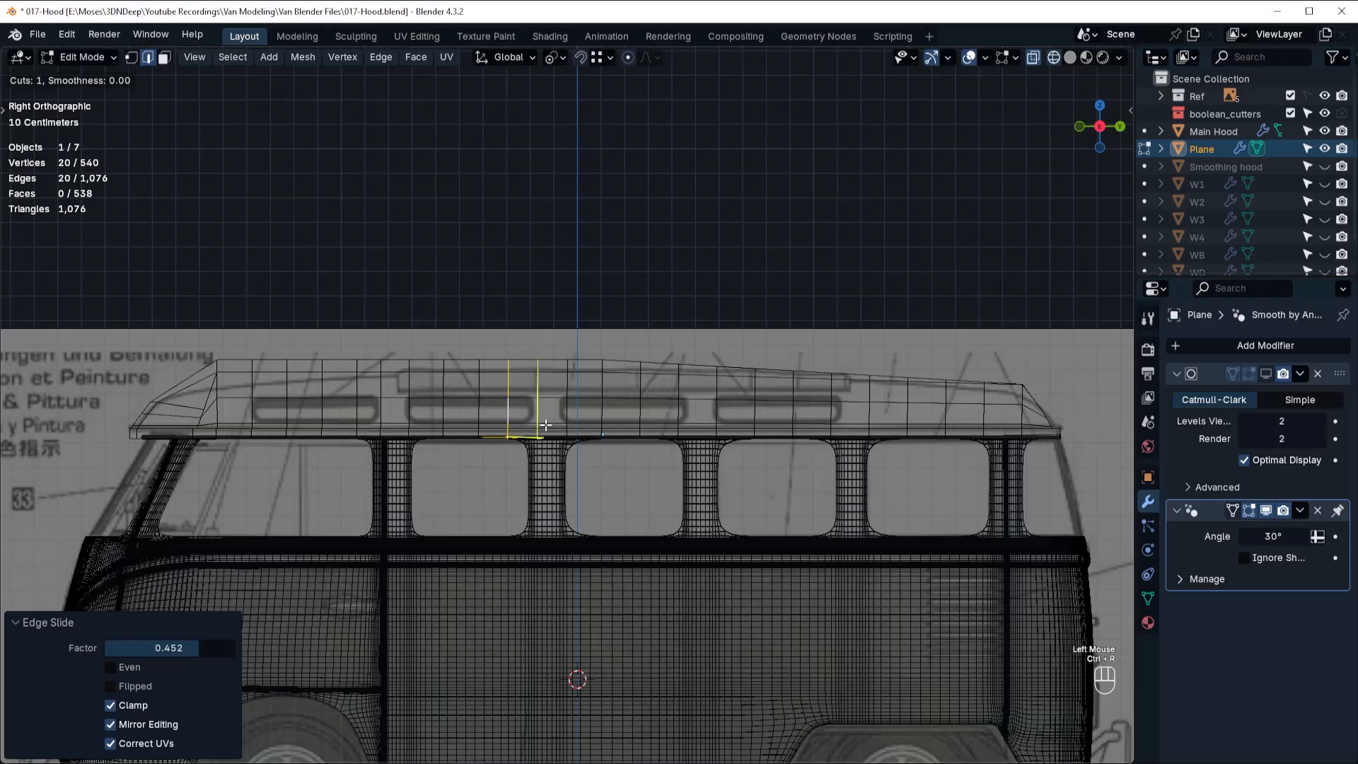
left_click(534, 411)
left_click(510, 403)
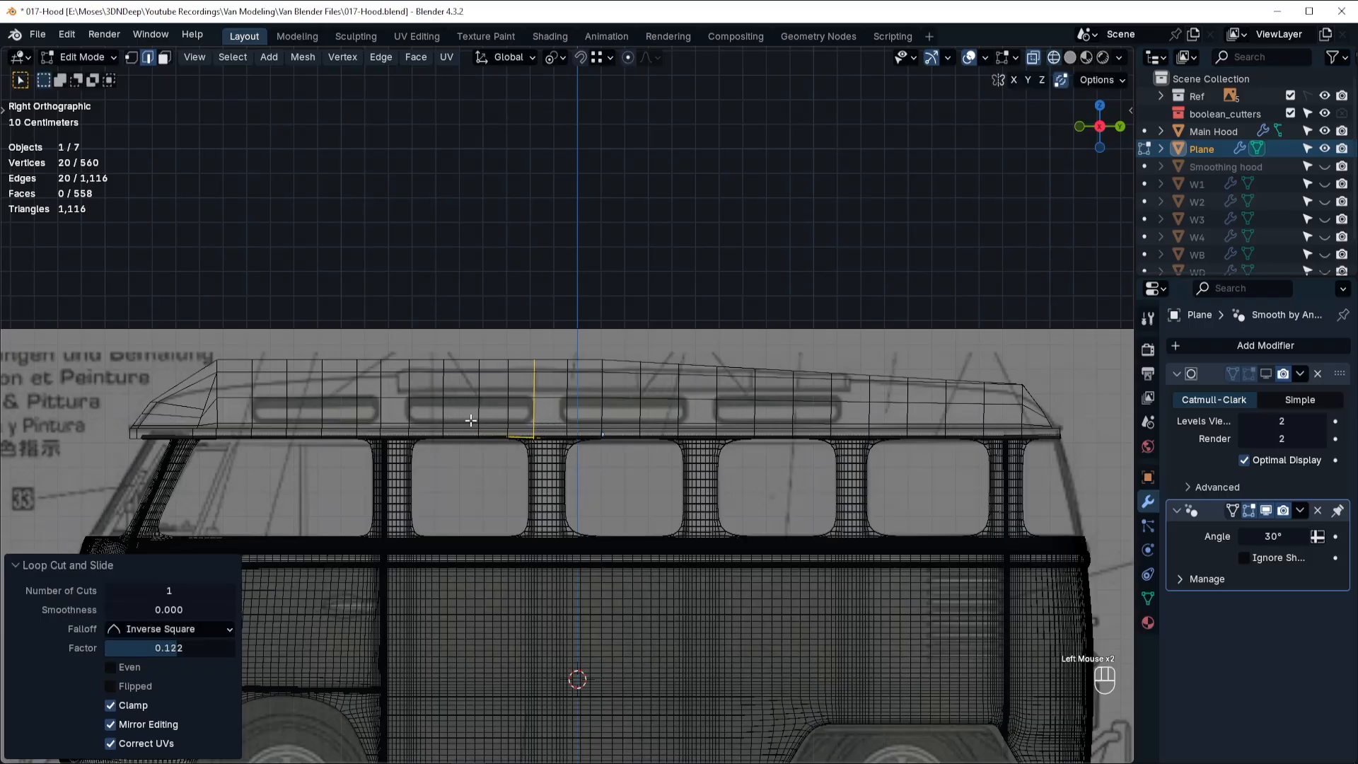
Slide the three inner loops of the second roof window slightly forward, working from rear to front, to even out their spacing.
left_click(504, 411, "alt")
key("g")
key("g")
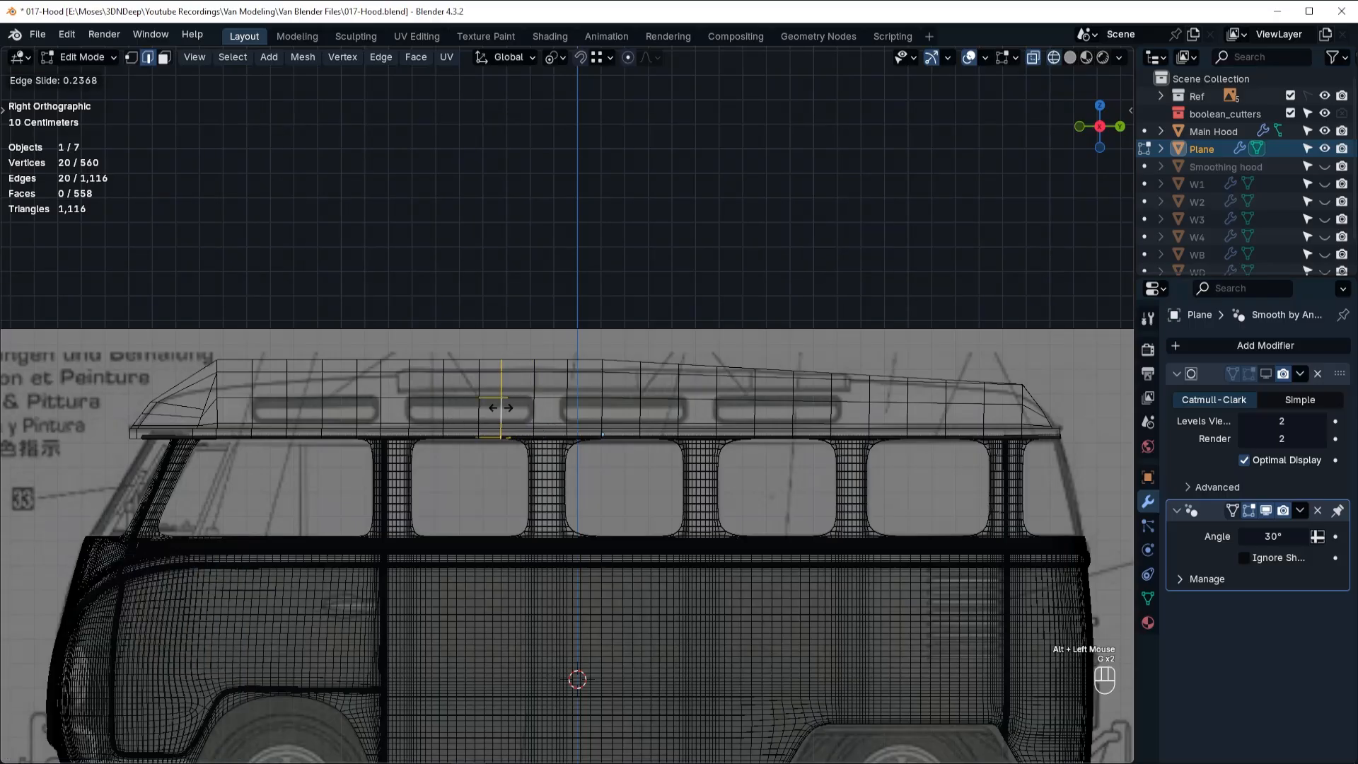
left_click(481, 416)
key("g")
key("g")
left_click(443, 415)
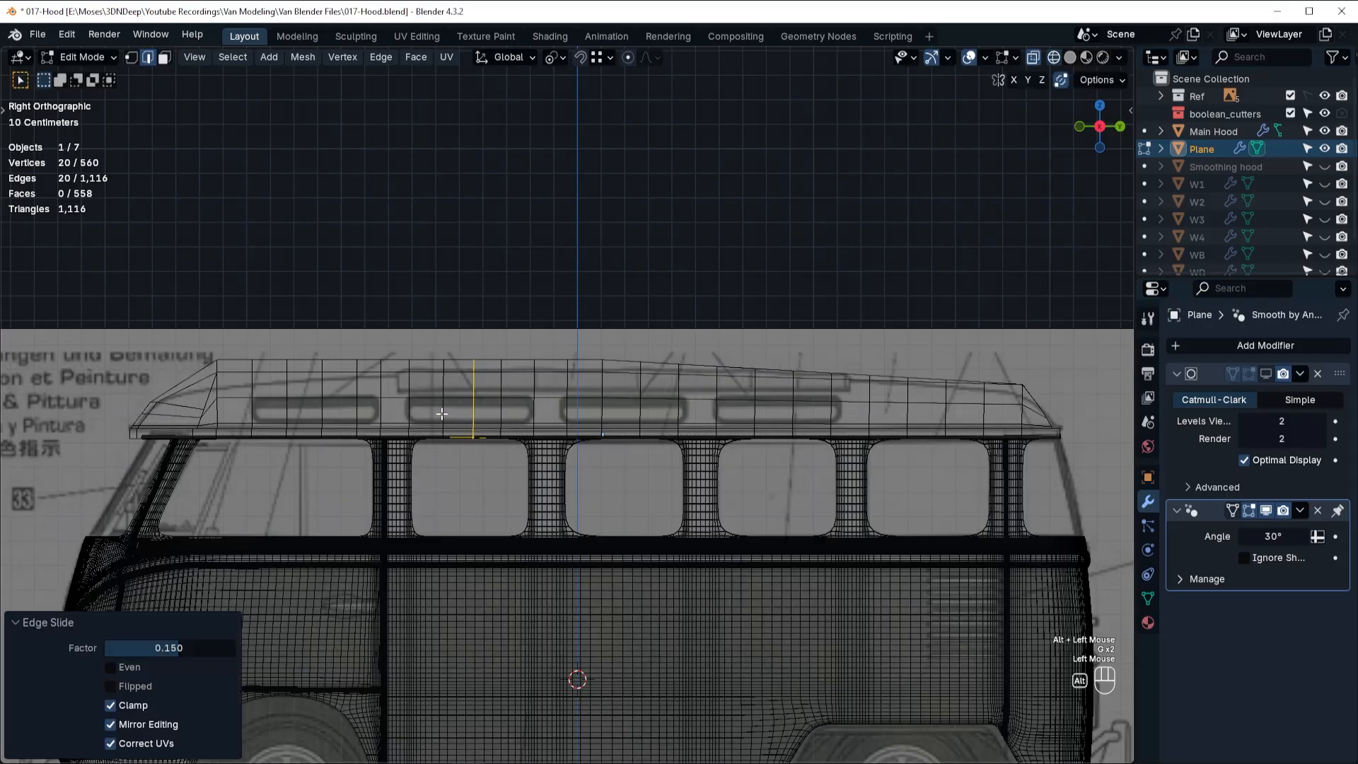
left_click(442, 414, "alt")
key("g")
key("g")
left_click(439, 414)
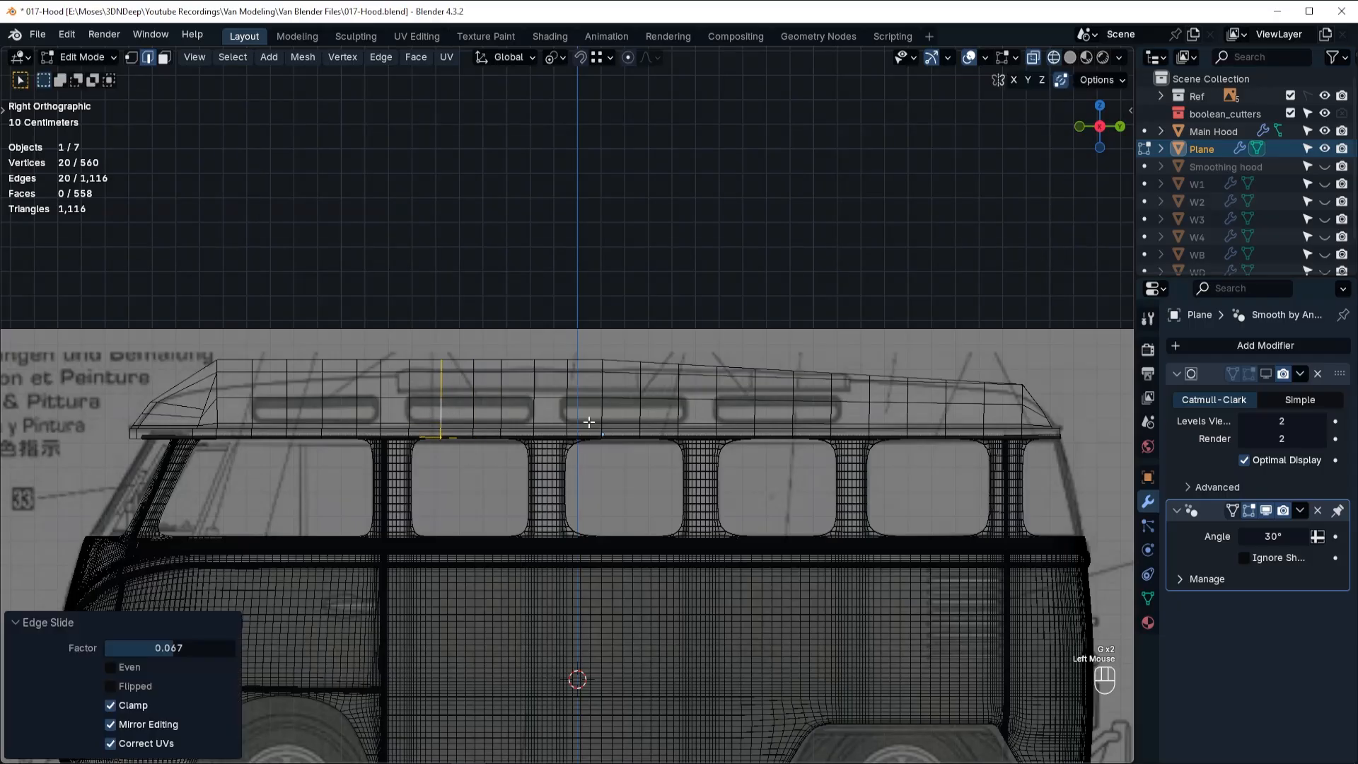
Slide a crosswise loop forward to the third roof window's front edge and nudge the loop behind it slightly forward.
left_click(565, 413, "alt")
key("g")
key("g")
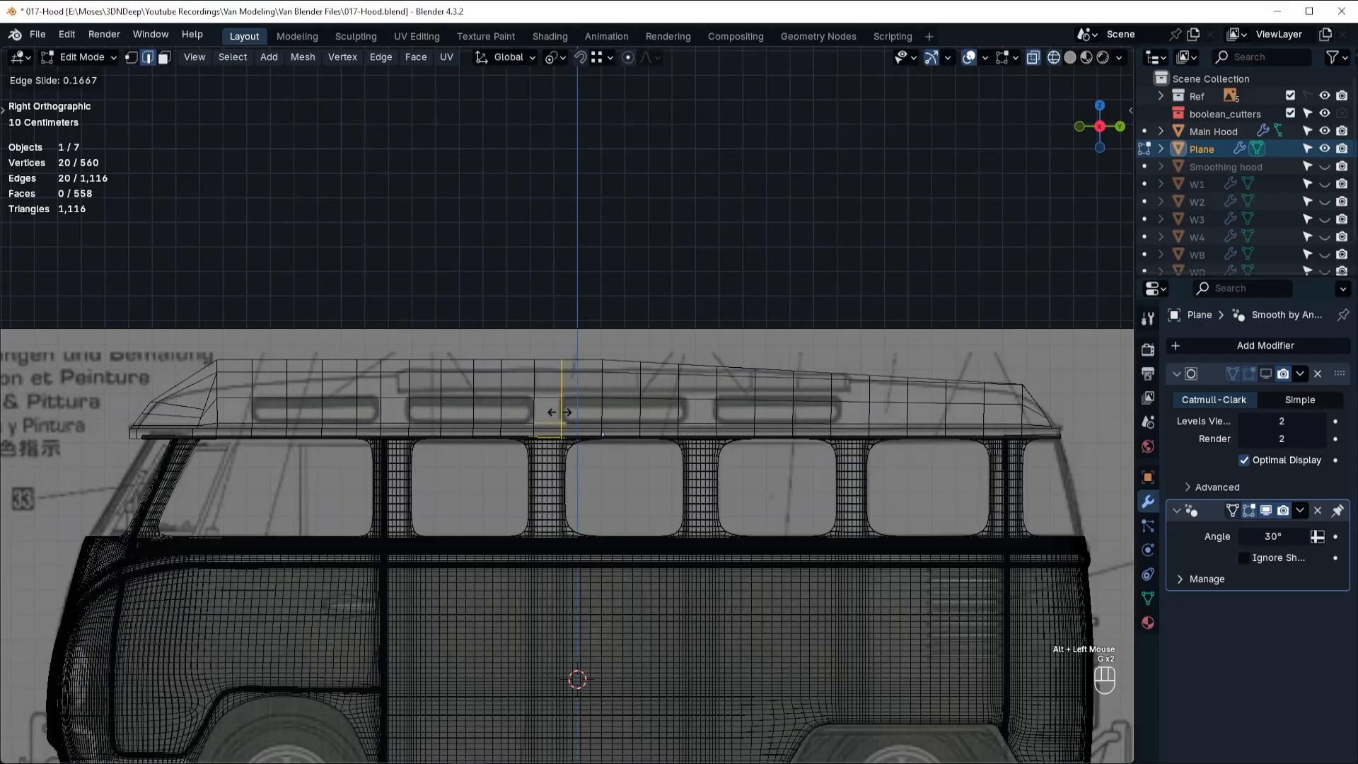
left_click(560, 412)
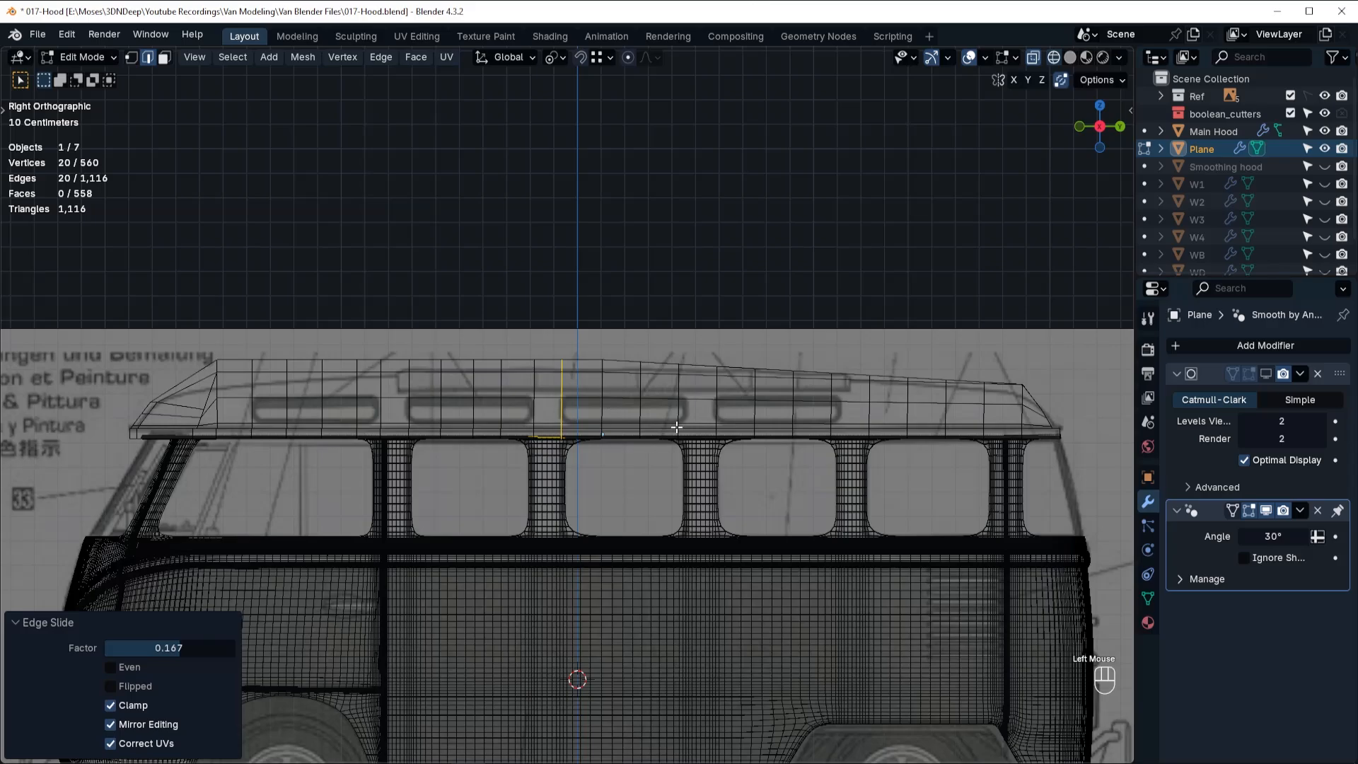
left_click(602, 414, "alt")
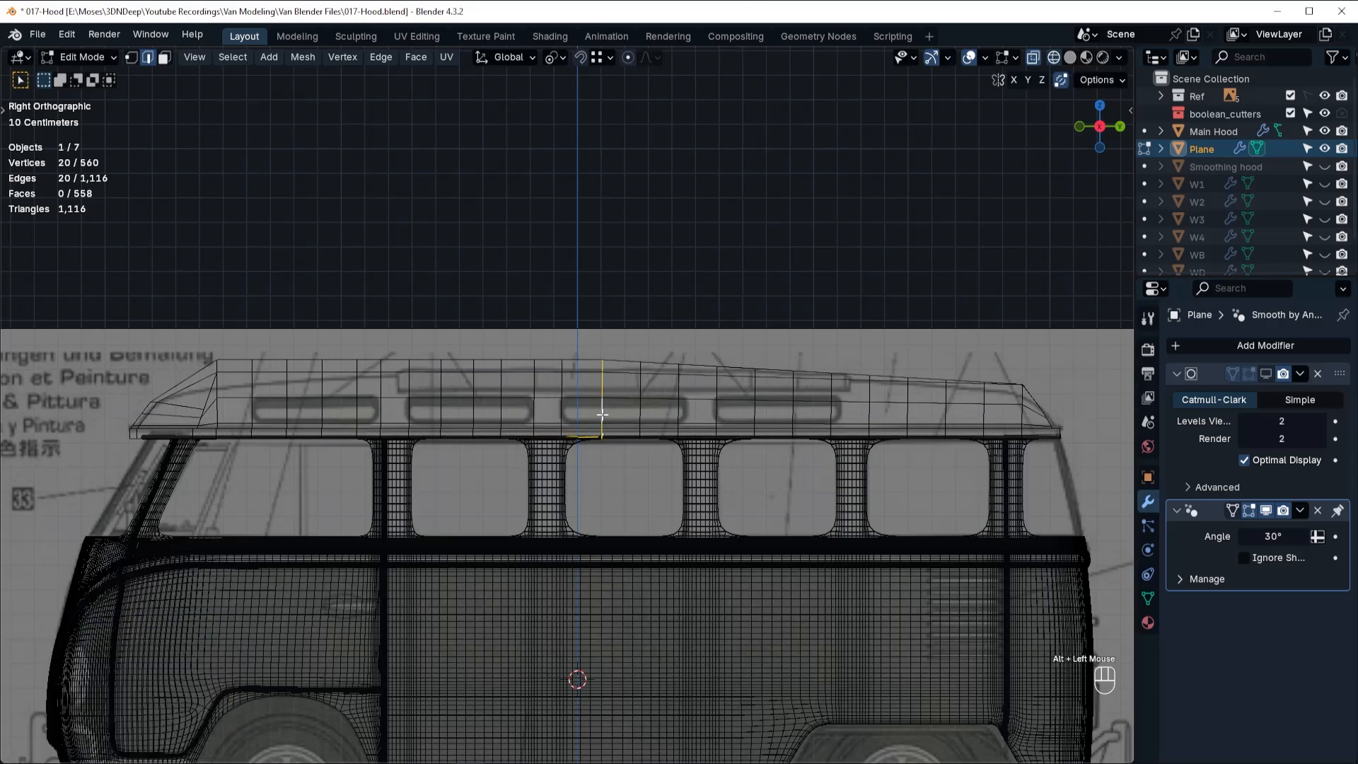
key("g")
key("g")
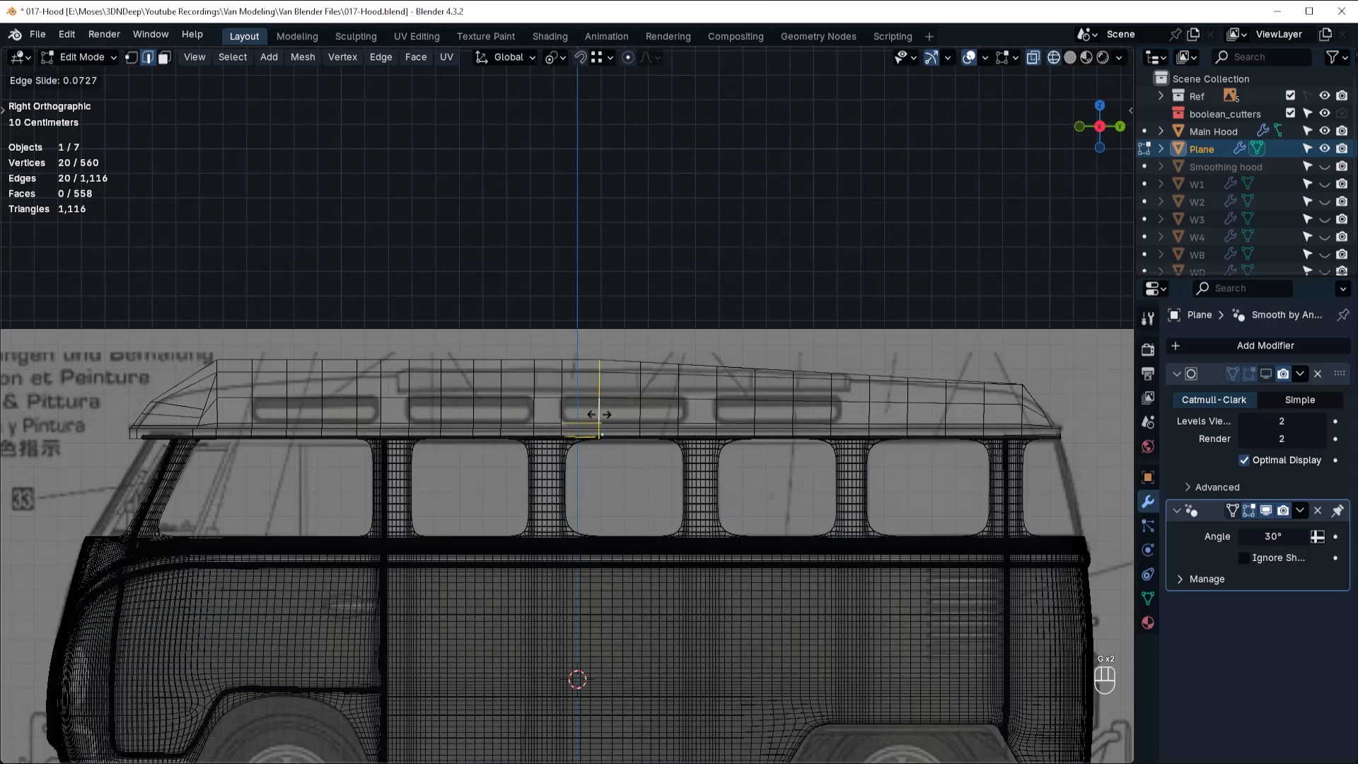
left_click(599, 414)
Slide the third roof window's next inner loop forward and the following loop back to the window's rear edge.
double_click(641, 411, "alt")
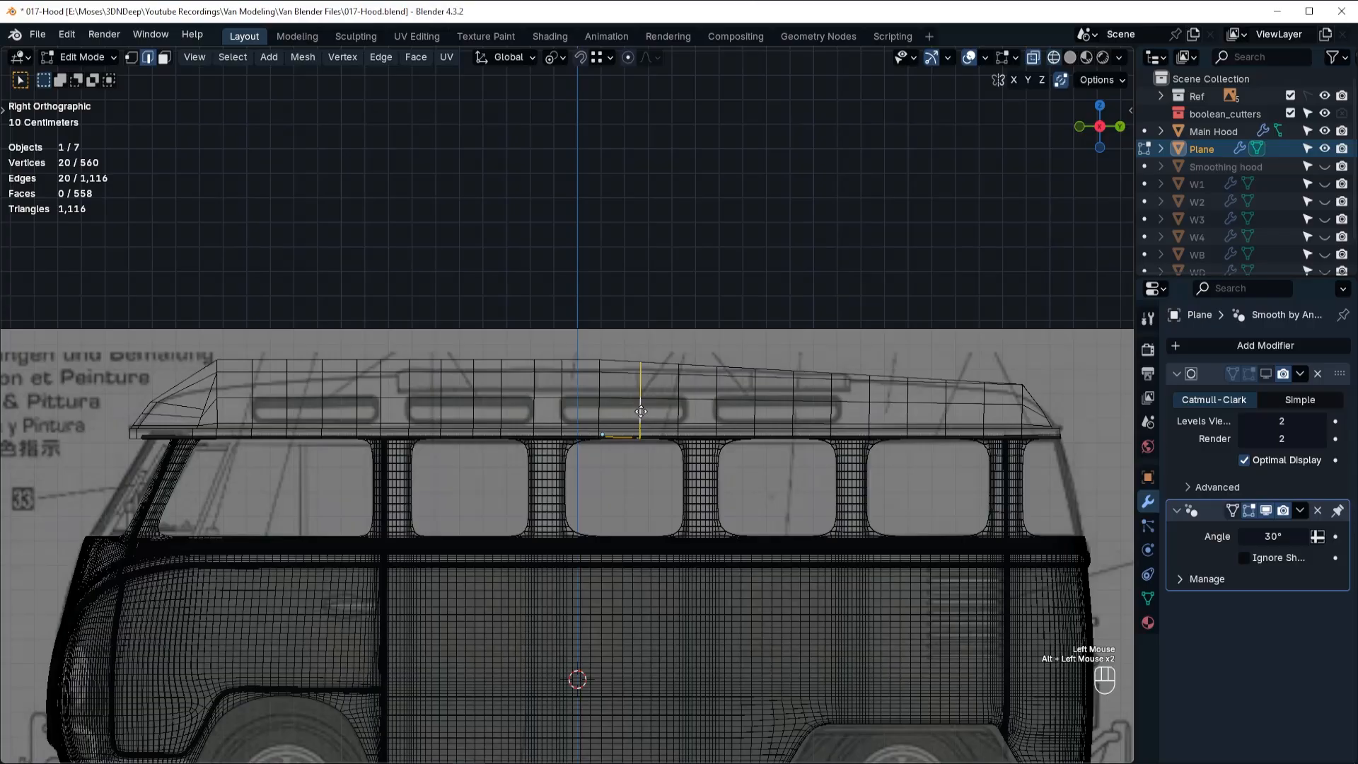
key("g")
key("g")
left_click(629, 410)
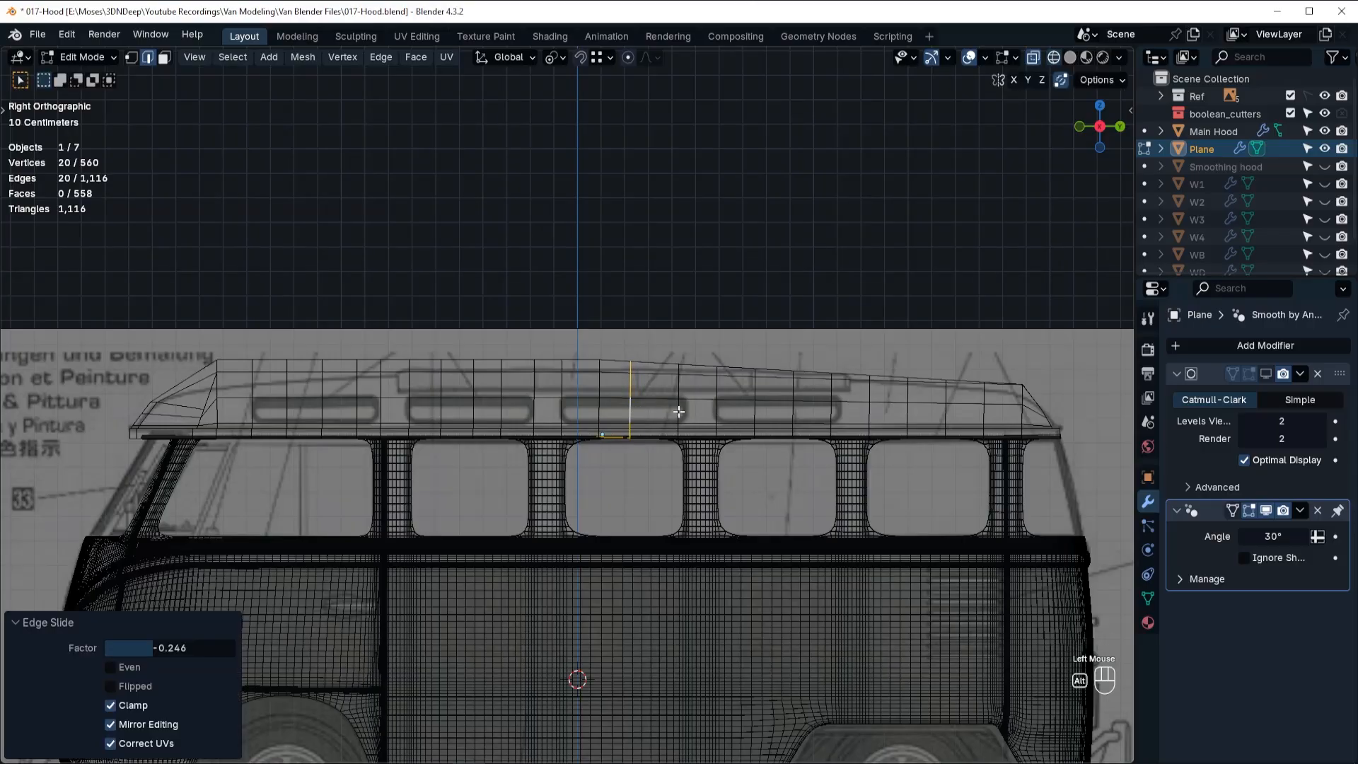
key("g")
key("g")
left_click(685, 410)
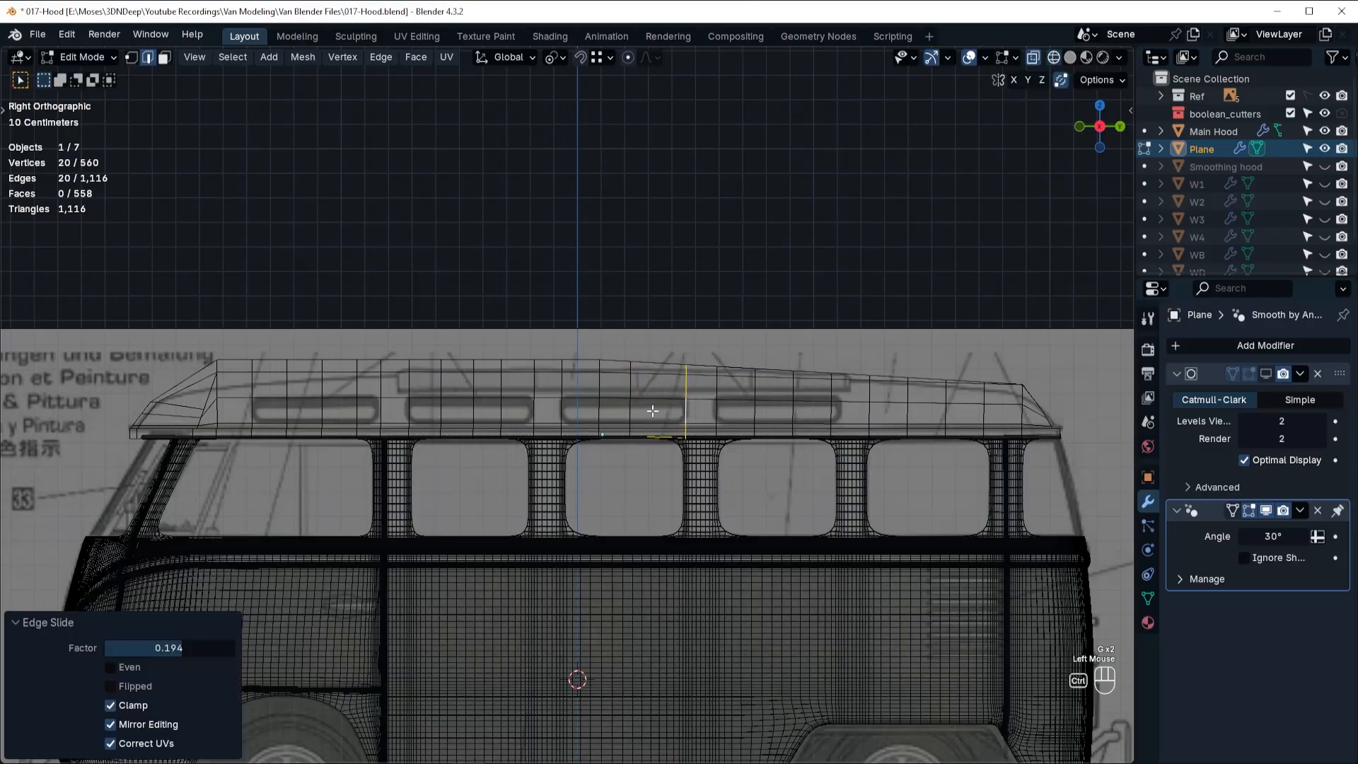
Add a centred loop cut in the third roof window's rear gap, then slide its three inner loops forward together by about 0.26.
key("ctrl+r")
left_click(630, 416)
right_click(604, 422)
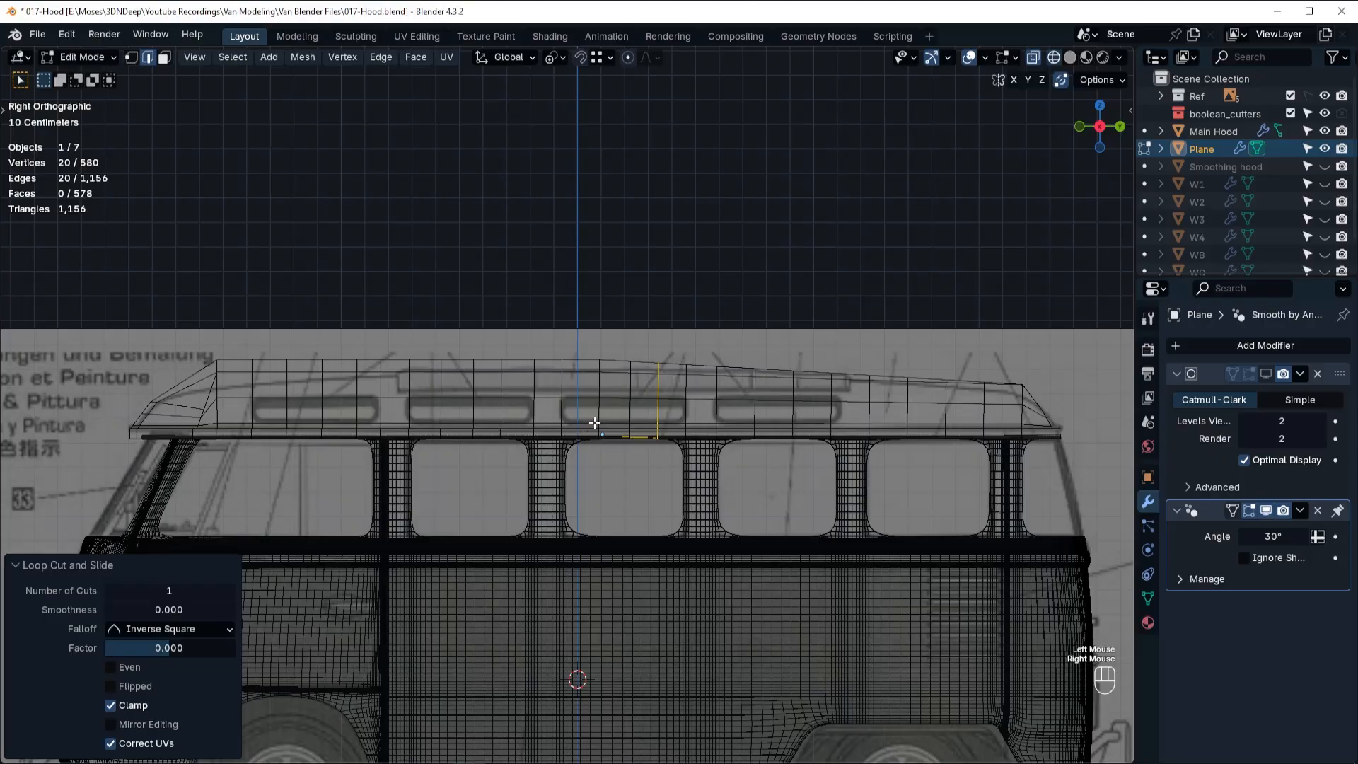
left_click(599, 412, "alt")
left_click(630, 412, "alt+shift")
left_click(658, 411, "alt+shift")
key("g")
key("g")
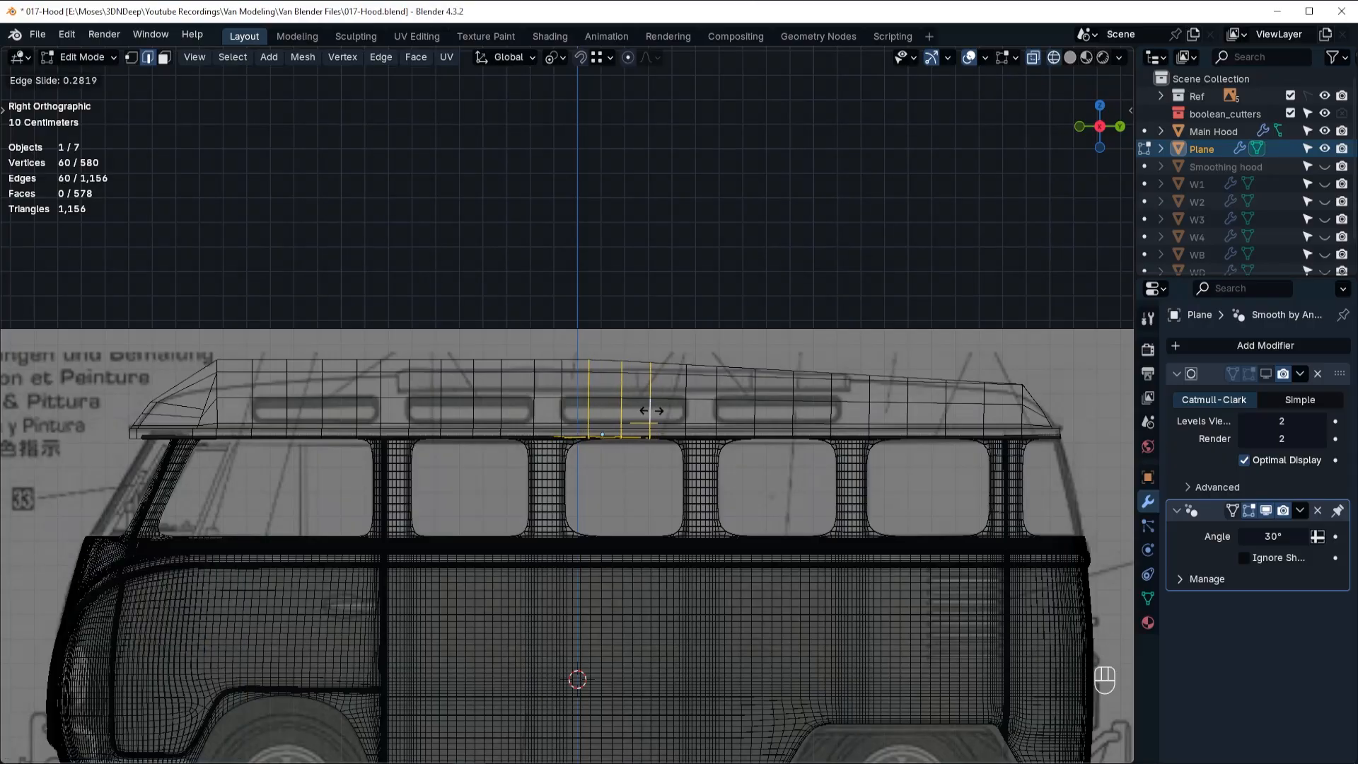
left_click(651, 409)
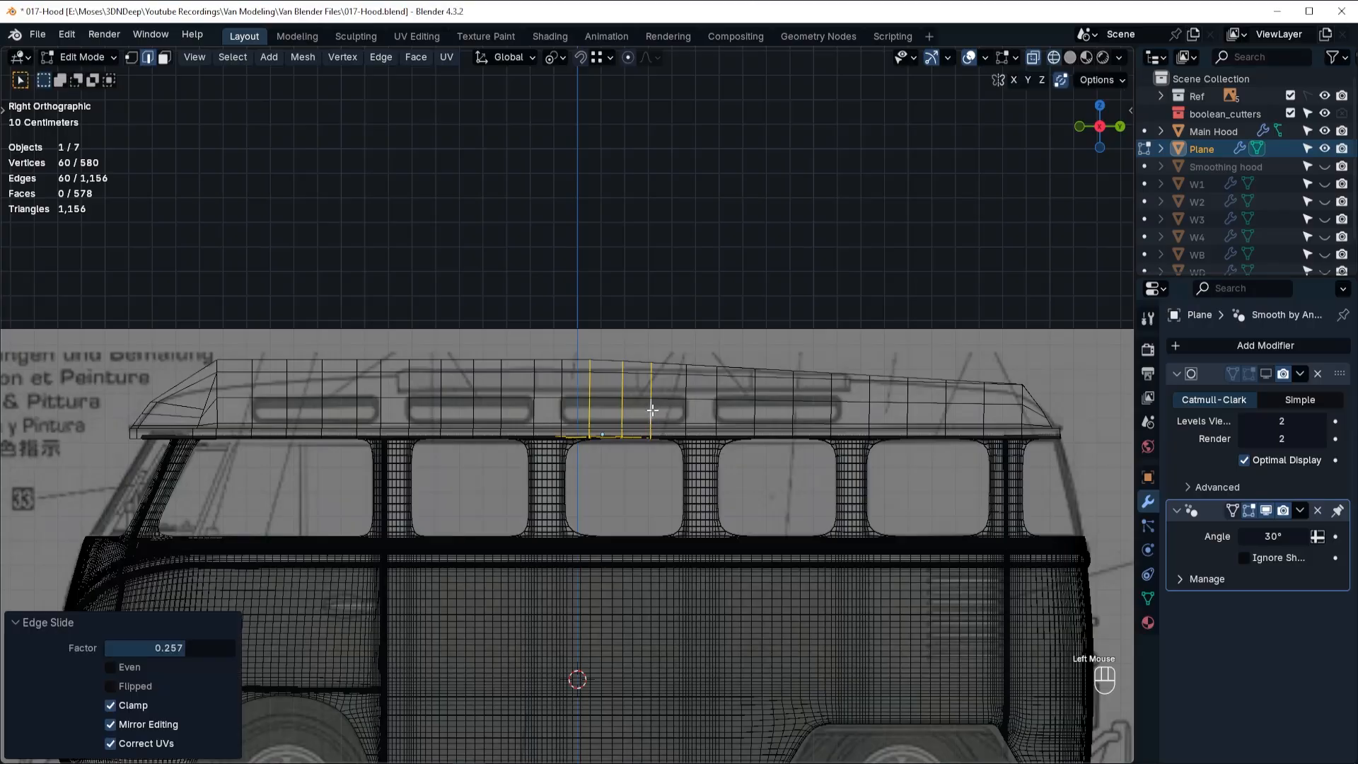
Slide the crosswise loop near the fourth roof window forward onto its front edge, with a factor of about -0.08.
left_click(716, 415, "alt")
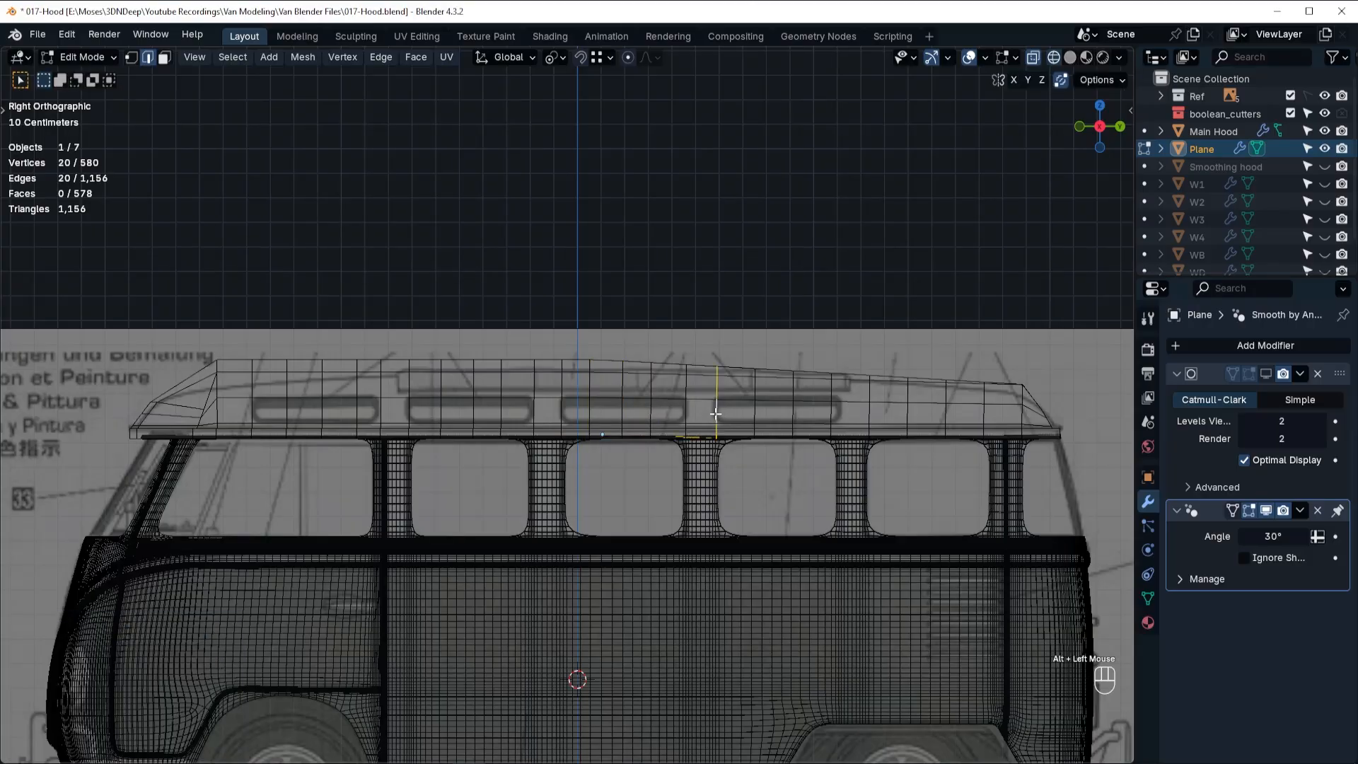
key("g")
key("g")
left_click(712, 414)
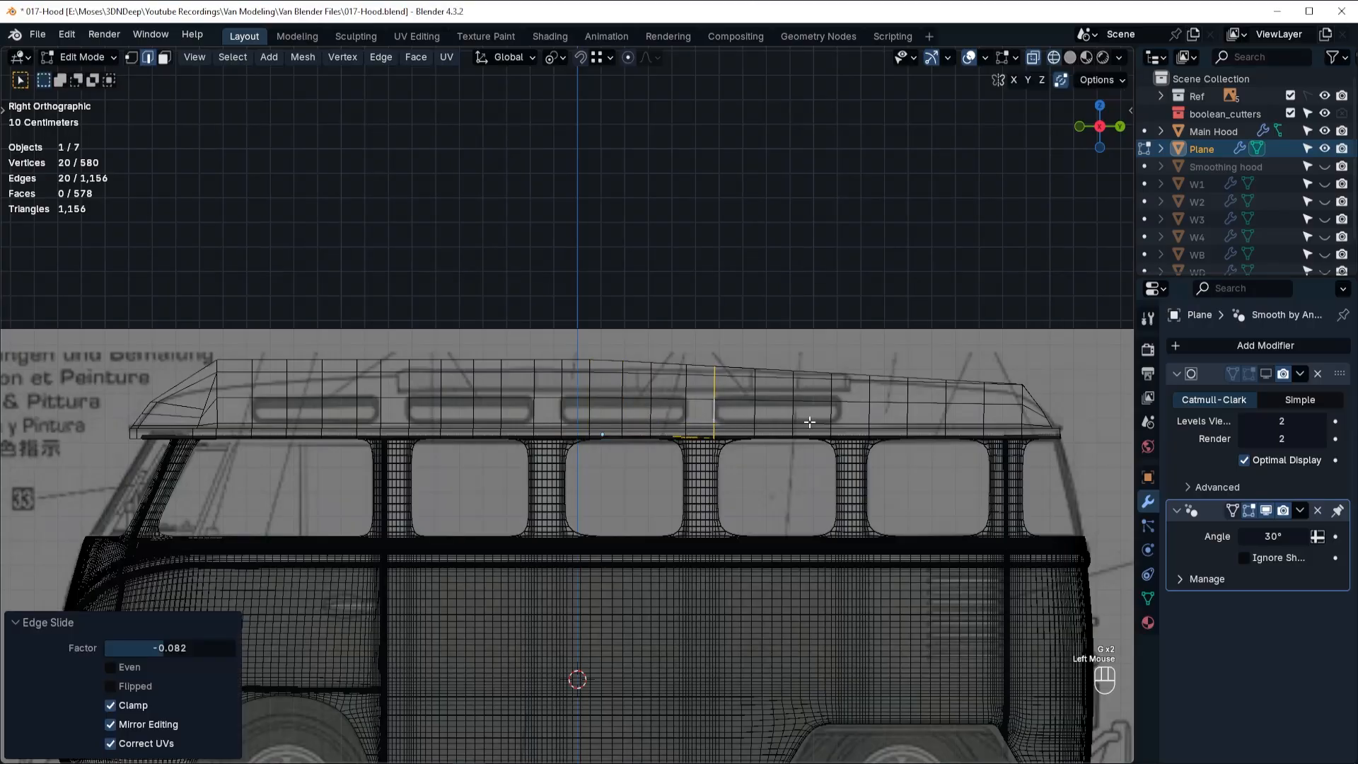
Slide the next two crosswise loops forward to space them evenly inside the fourth roof window's outline.
left_click(755, 409, "alt")
key("g")
key("g")
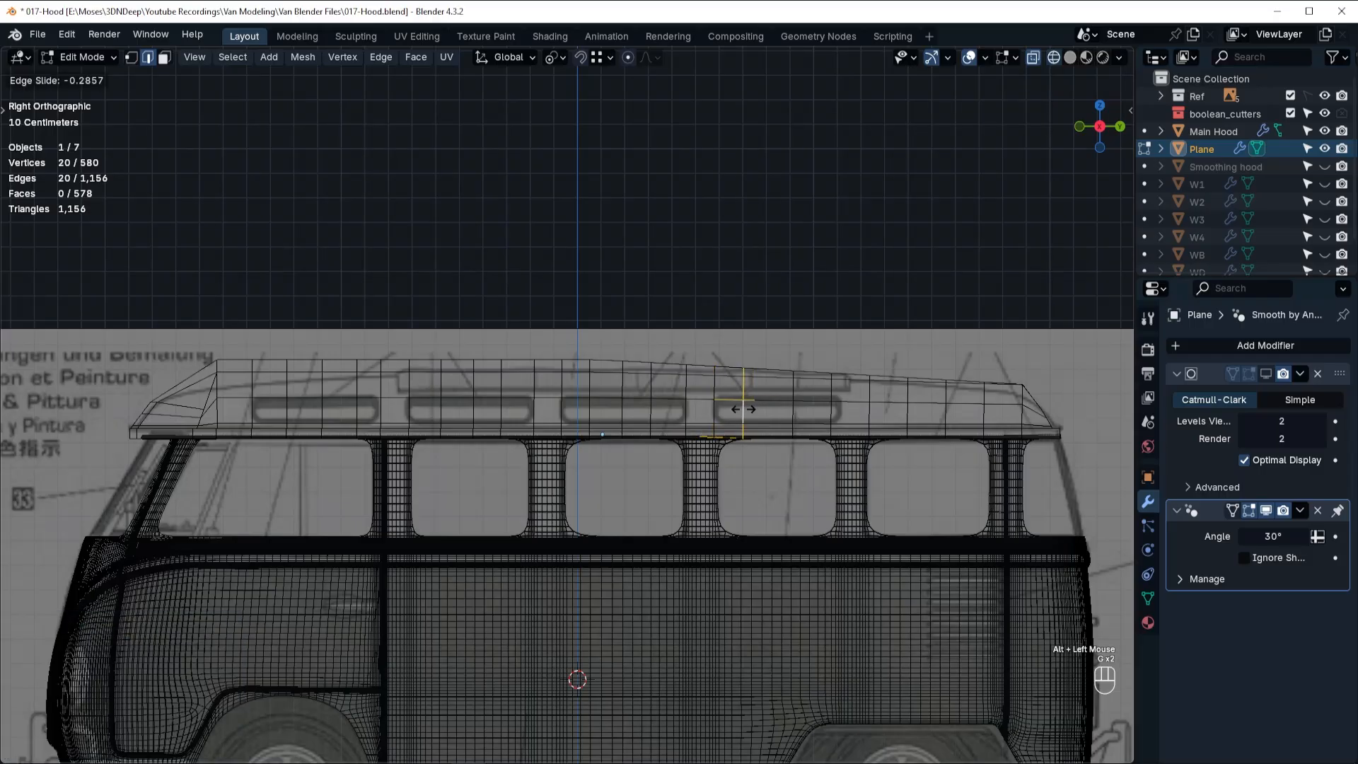
left_click(792, 407)
left_click(779, 409, "alt")
key("g")
key("g")
left_click(778, 407)
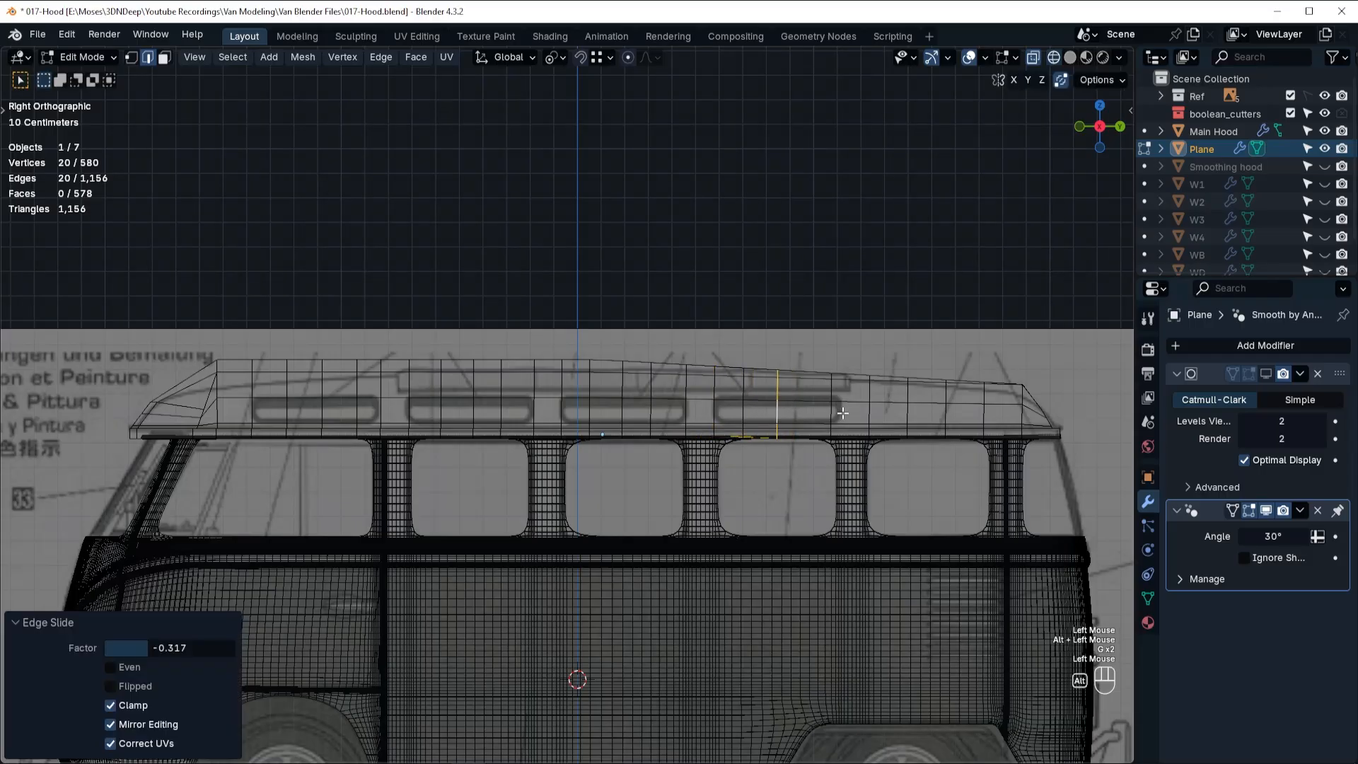
Slide the following loop back to the fourth roof window's rear edge and add a centred loop cut in the gap before it.
left_click(830, 406, "alt")
key("g")
key("g")
left_click(841, 414)
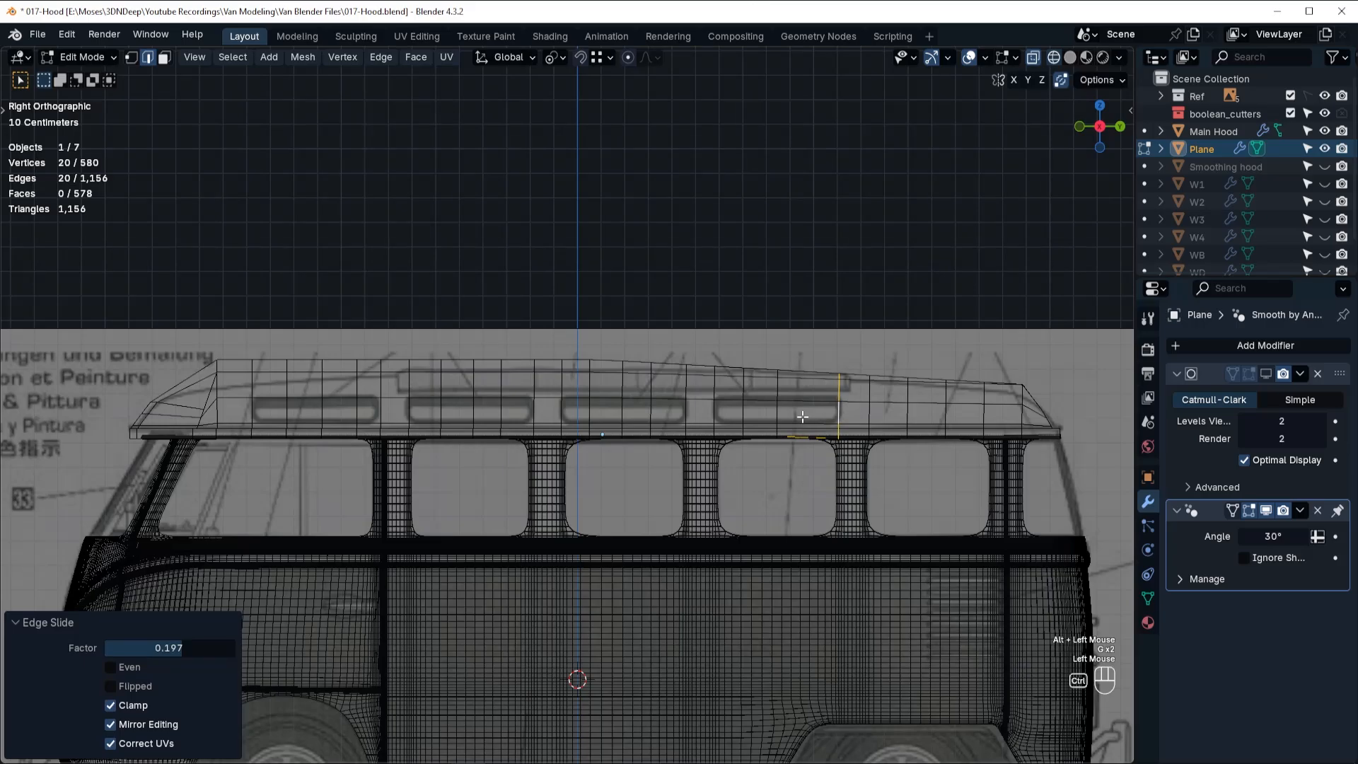
key("ctrl+r")
left_click(809, 414)
right_click(809, 414)
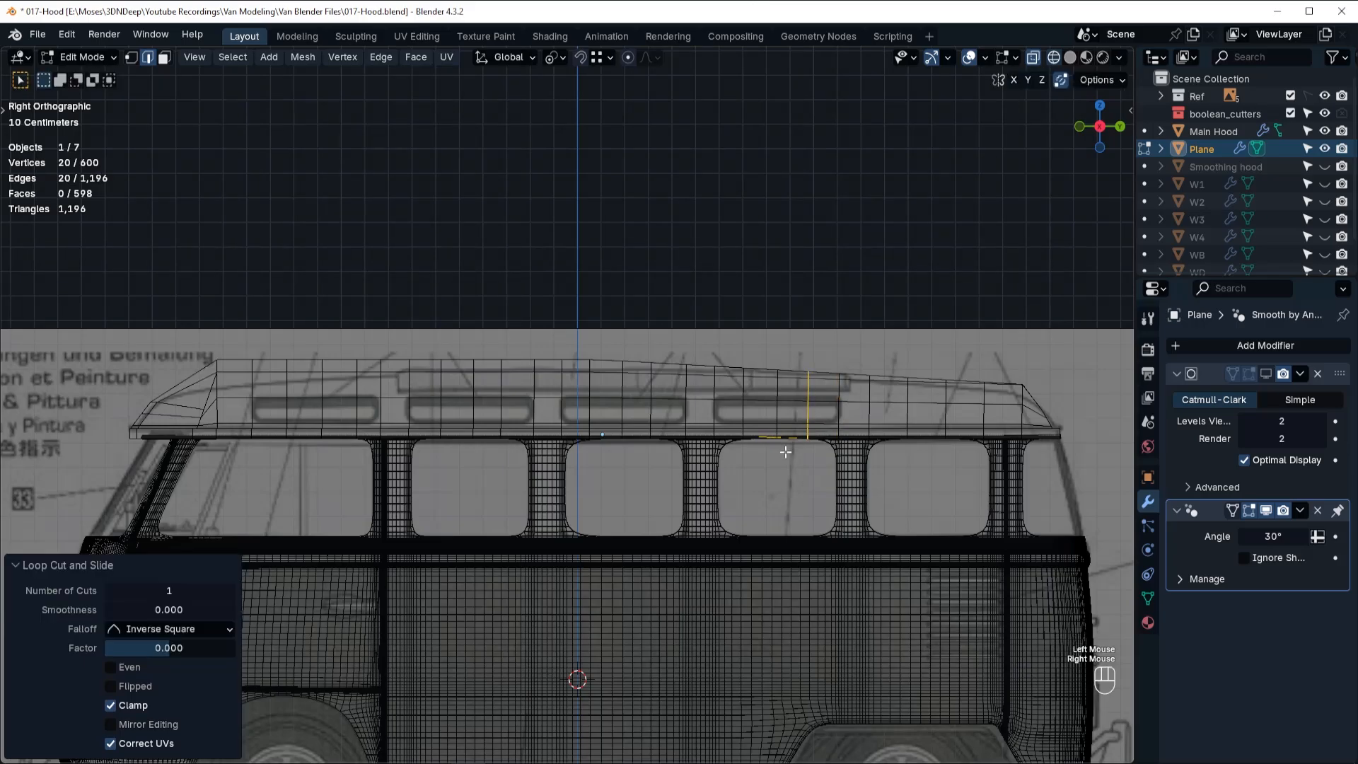
Switch to face selection and select the four side faces within each of the four roof window outlines.
key("Tab")
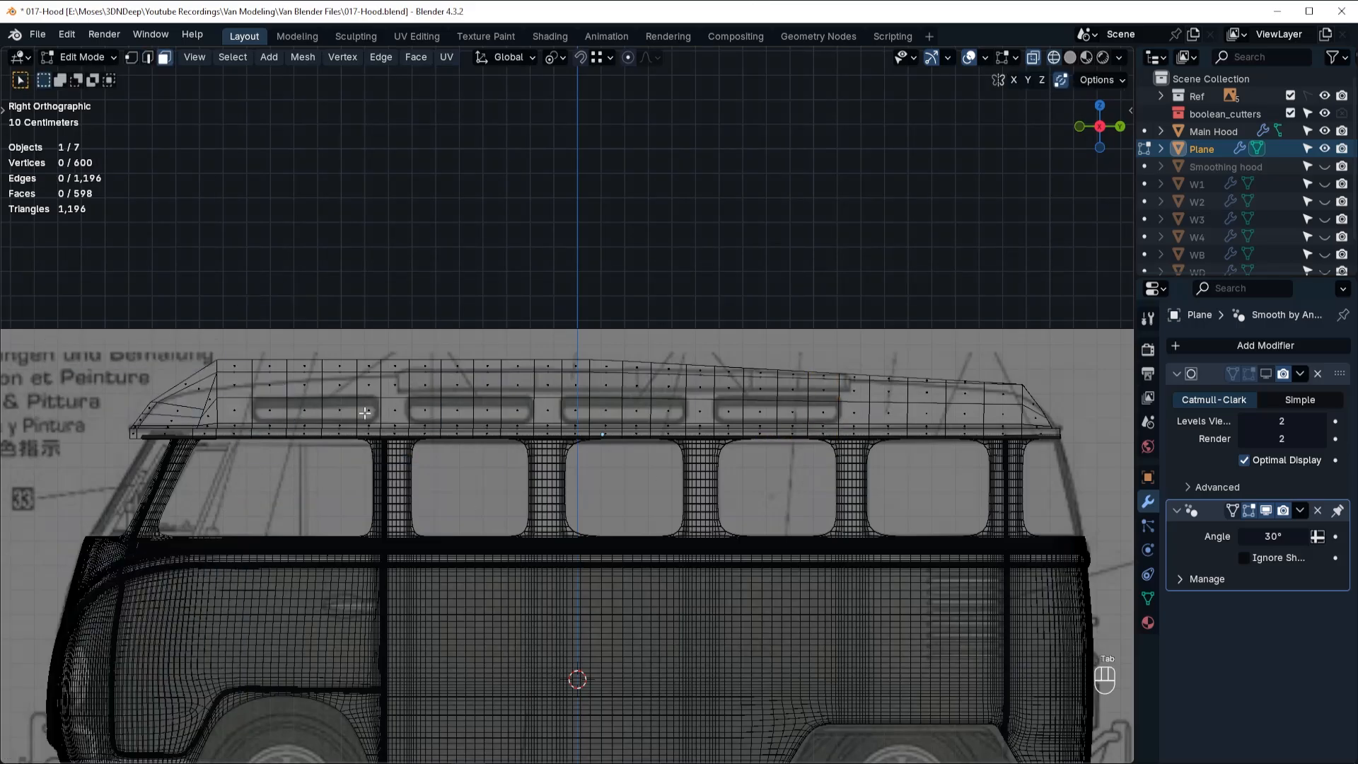
left_click(271, 411)
left_click(304, 411, "shift")
left_click(339, 411, "shift")
left_click(369, 411, "shift")
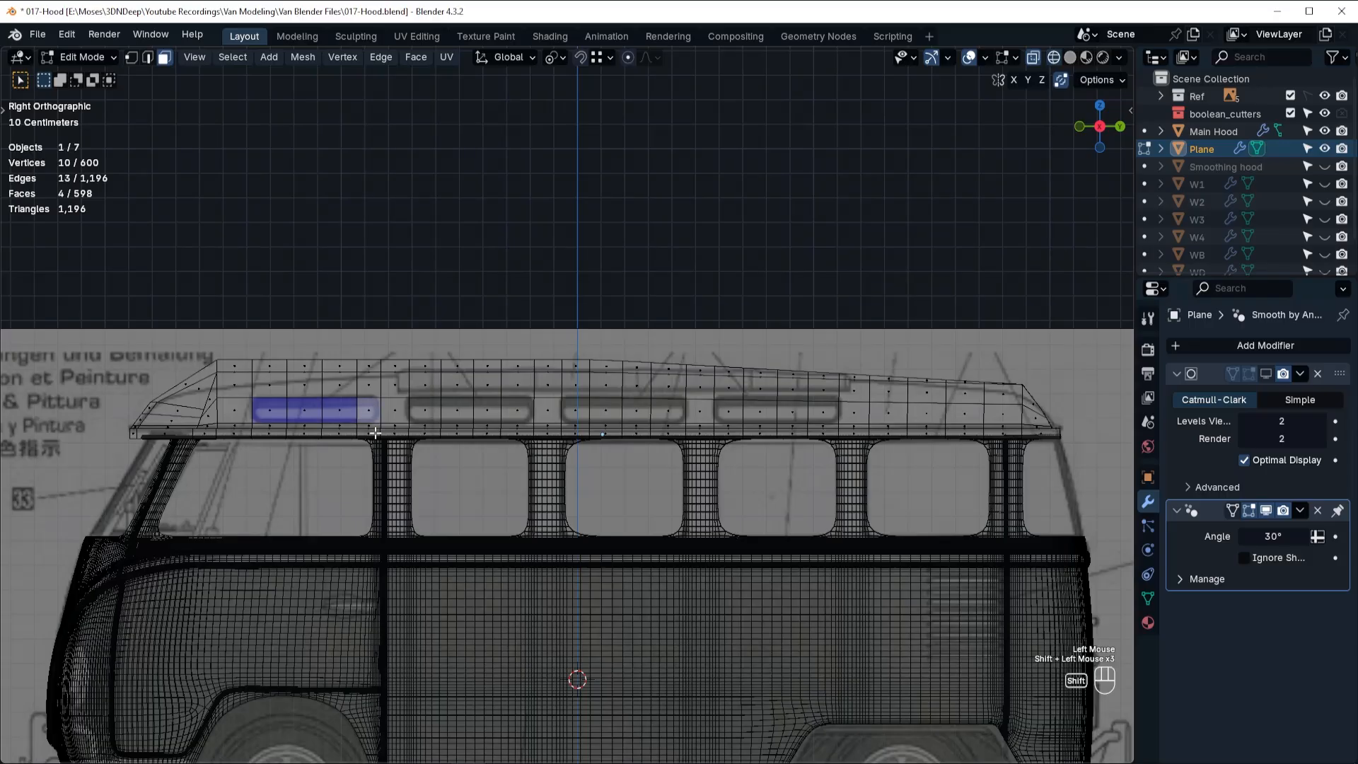
left_click(428, 411, "shift")
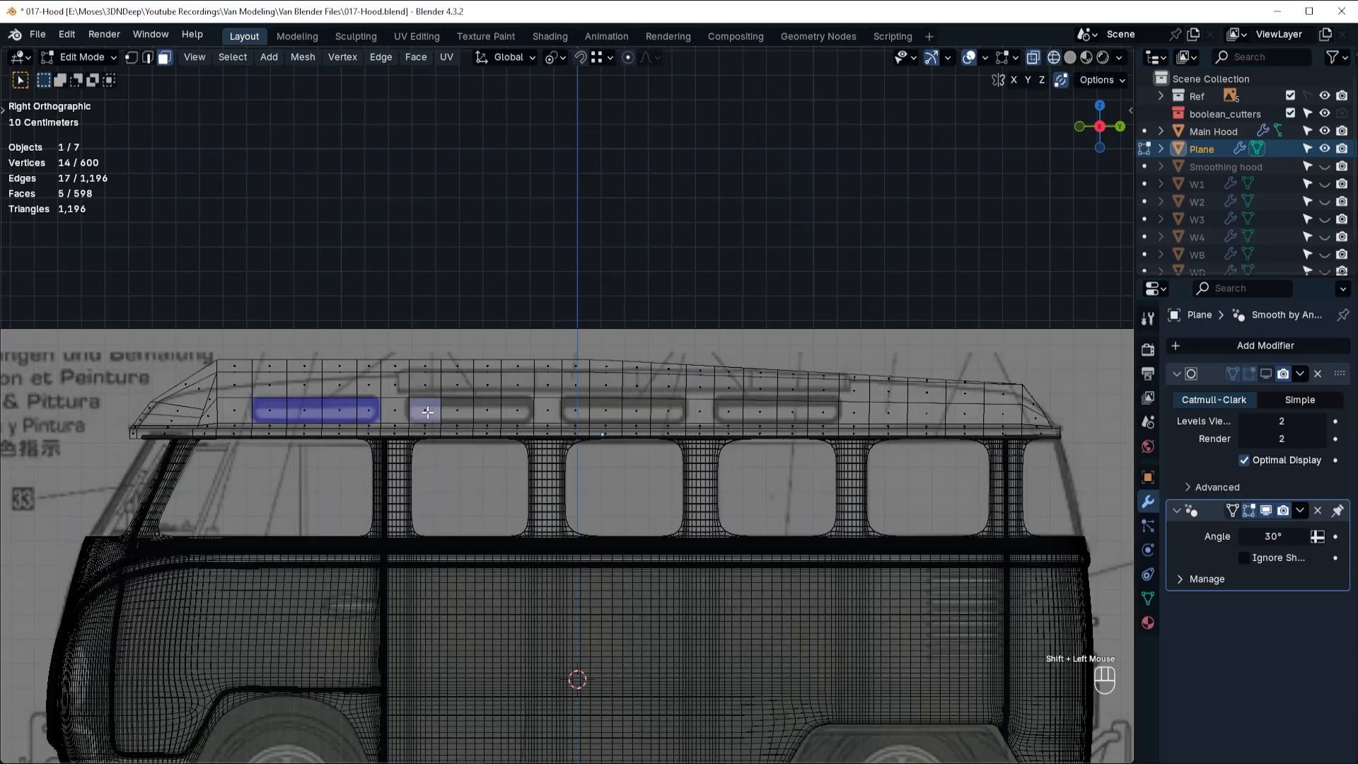
left_click(516, 411, "ctrl")
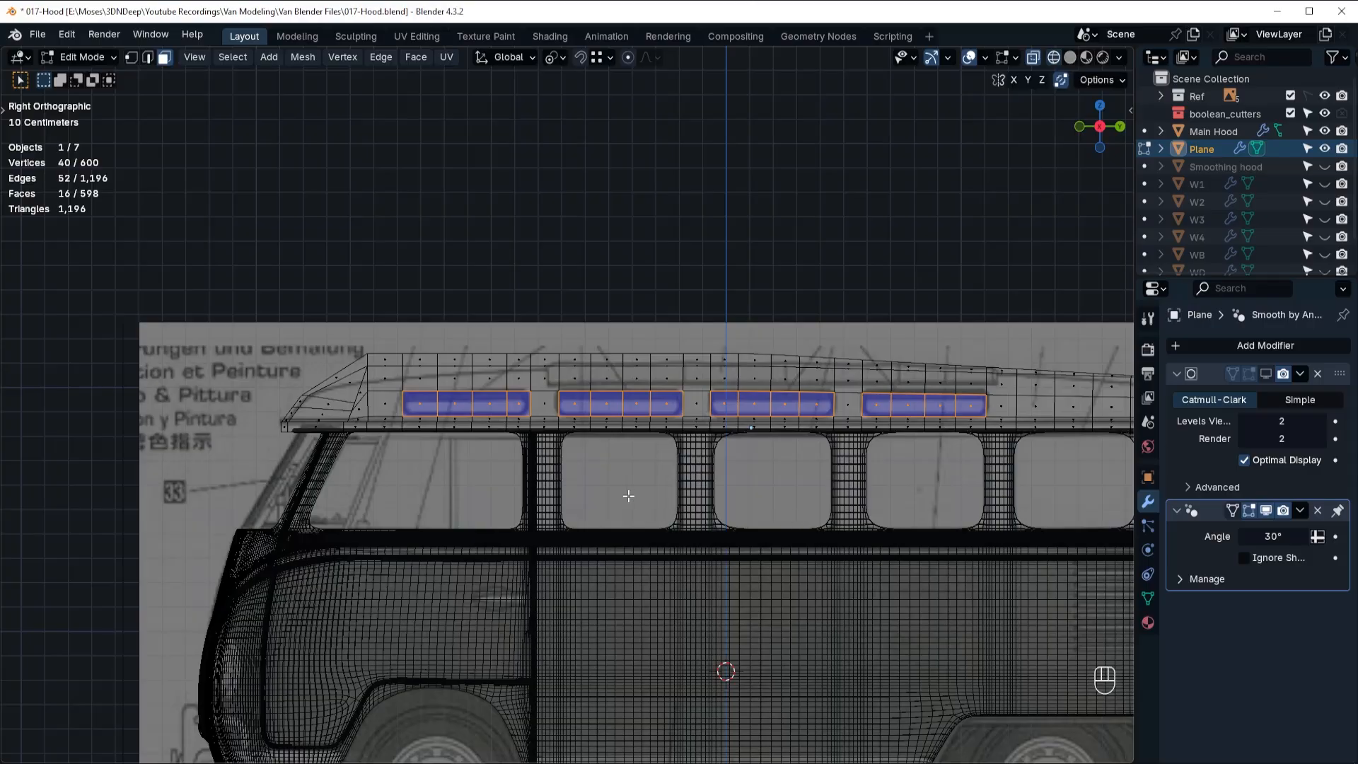
middle_click_drag(629, 496, 921, 536)
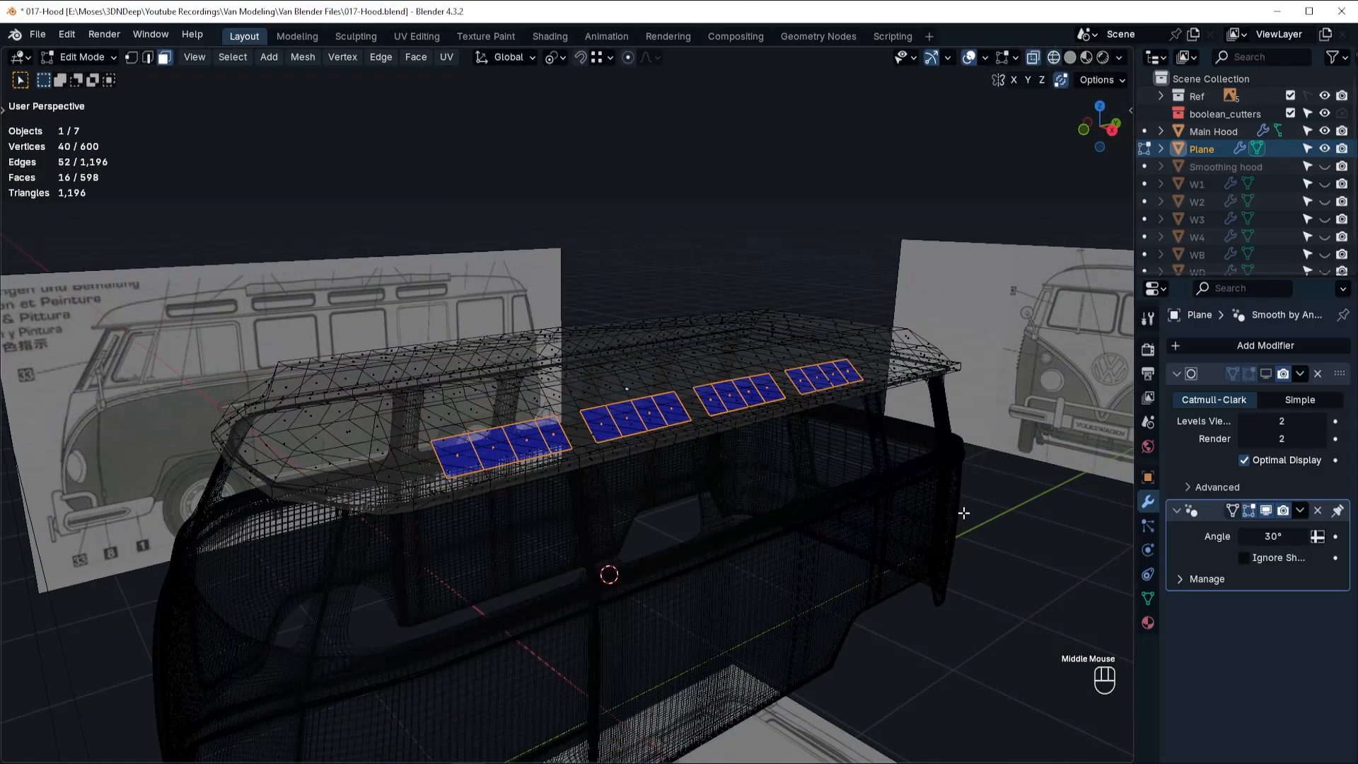
key("e")
right_click(948, 523)
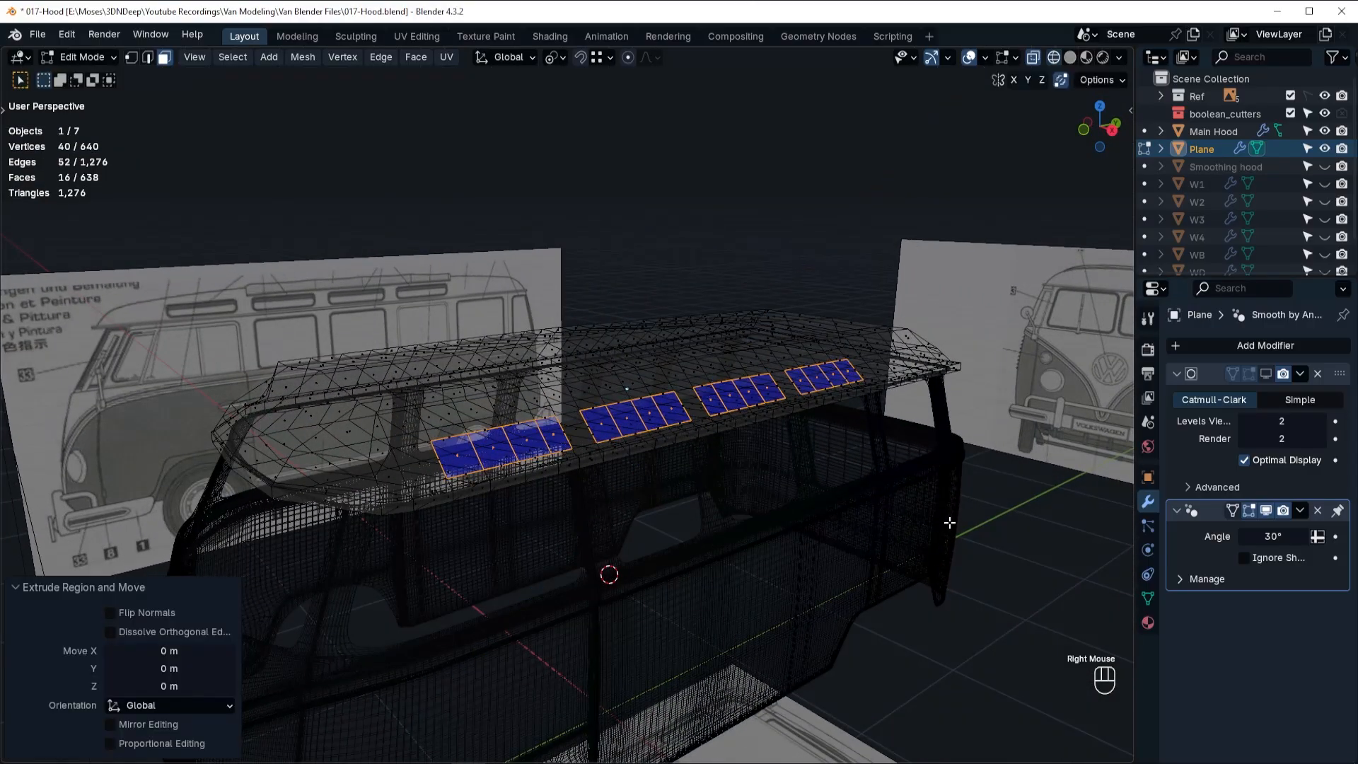
key("ctrl+z")
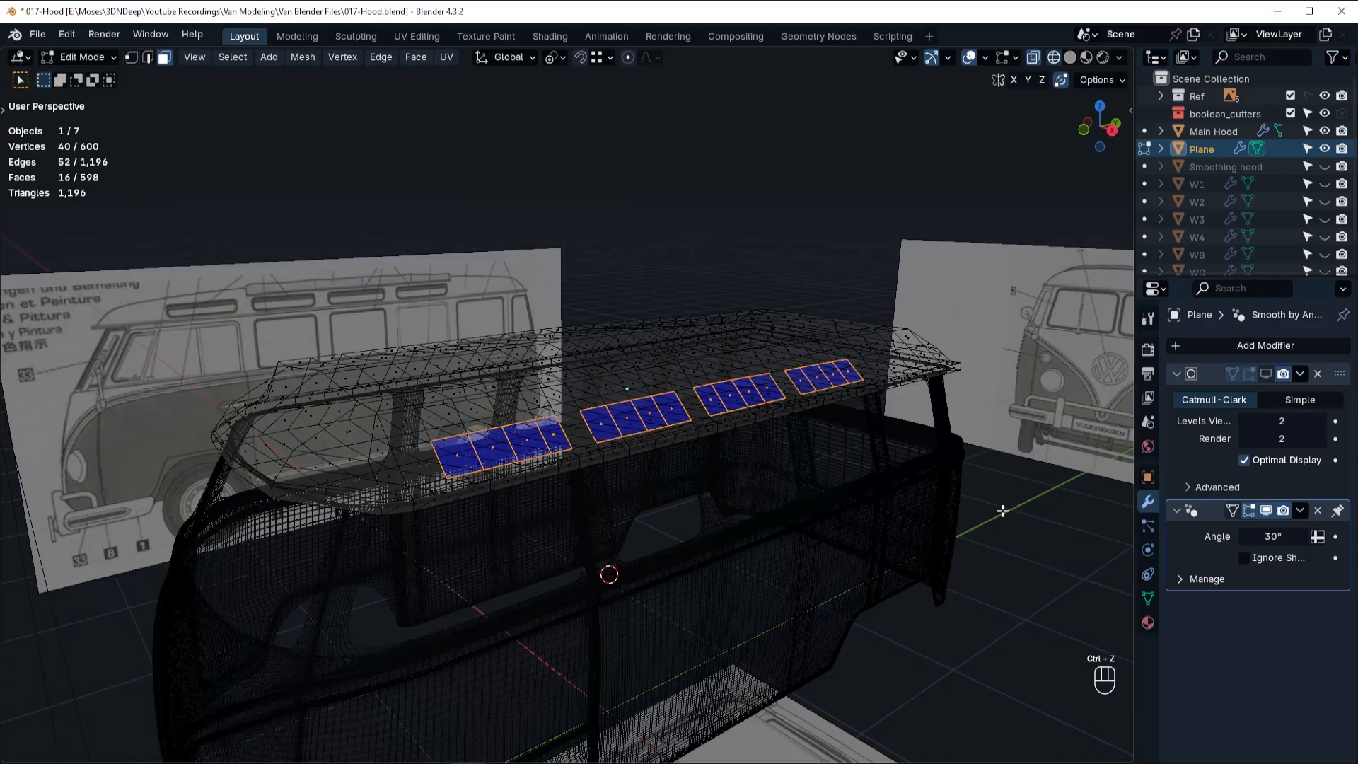
Extrude the selected faces of the four roof windows inward by about 0.078 m and return to solid shading.
key("e")
left_click(989, 516)
key("shift+z")
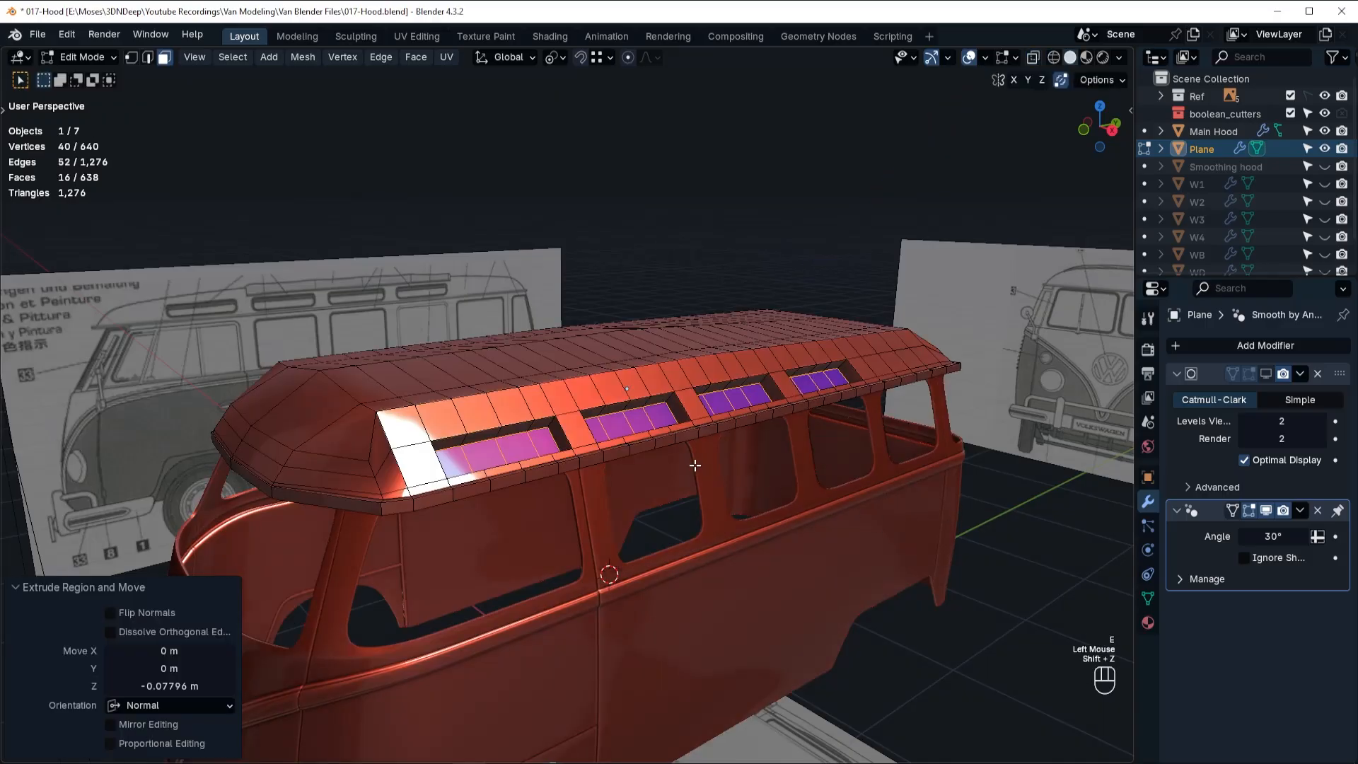
Add a centred loop cut around the first roof window recess's walls and bevel it about 0.03 m.
scroll(691, 464, "up", 2)
scroll(631, 439, "down", 1)
middle_click_drag(597, 415, 622, 418)
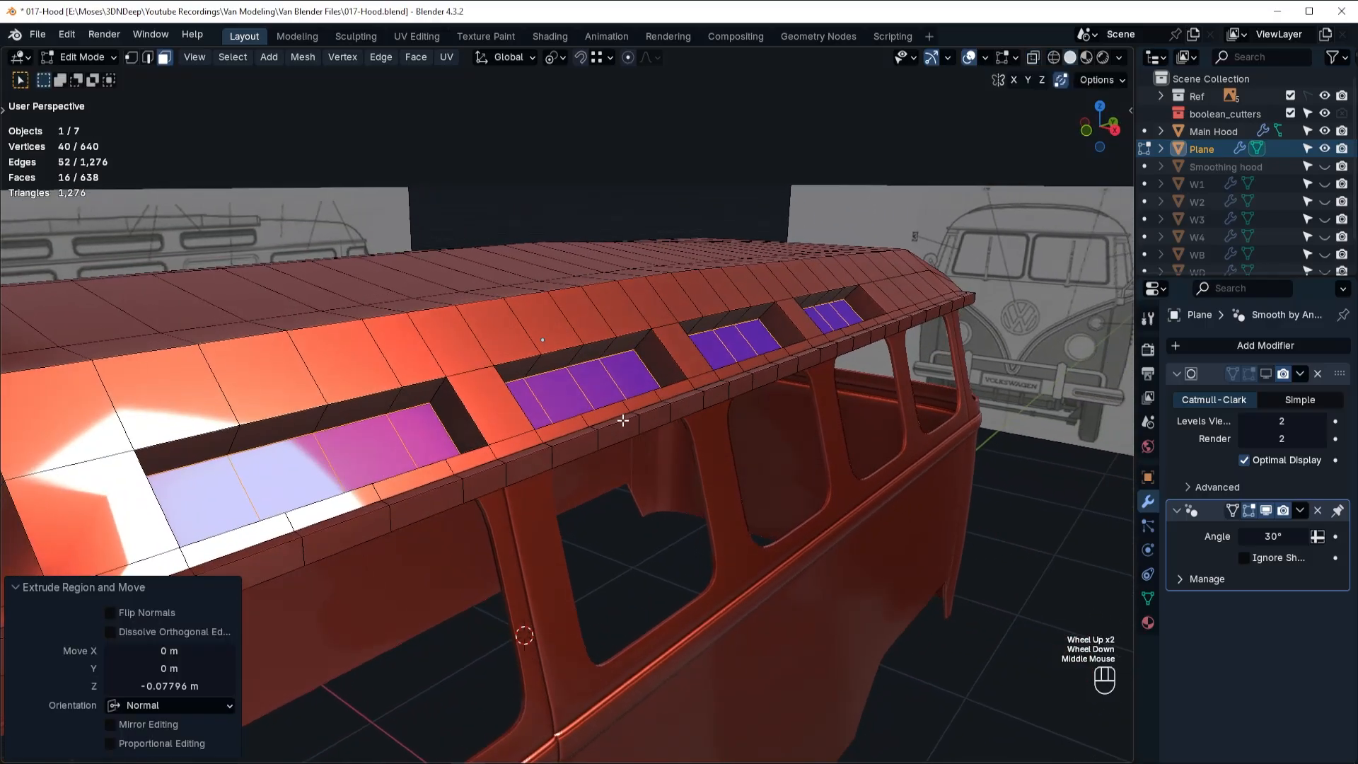
key("ctrl+r")
left_click(441, 399)
right_click(442, 398)
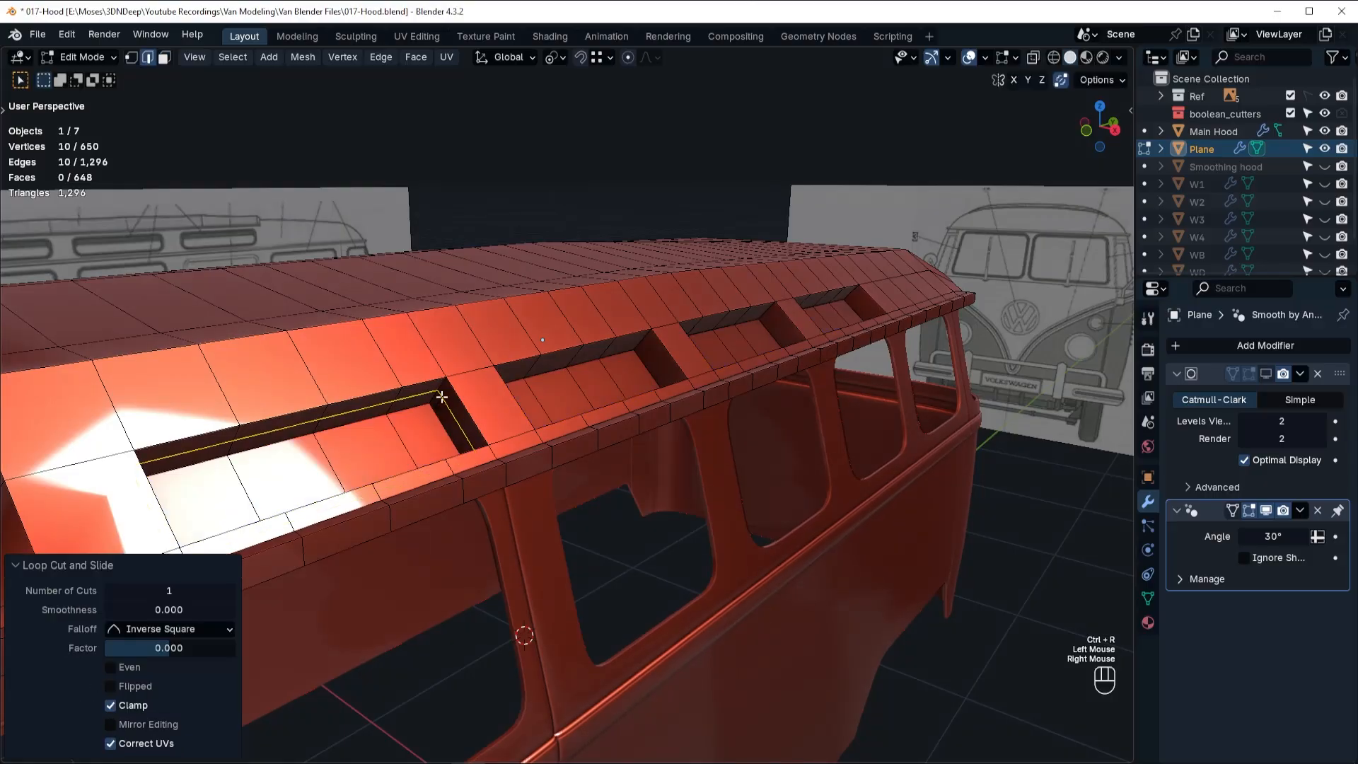
key("ctrl+b")
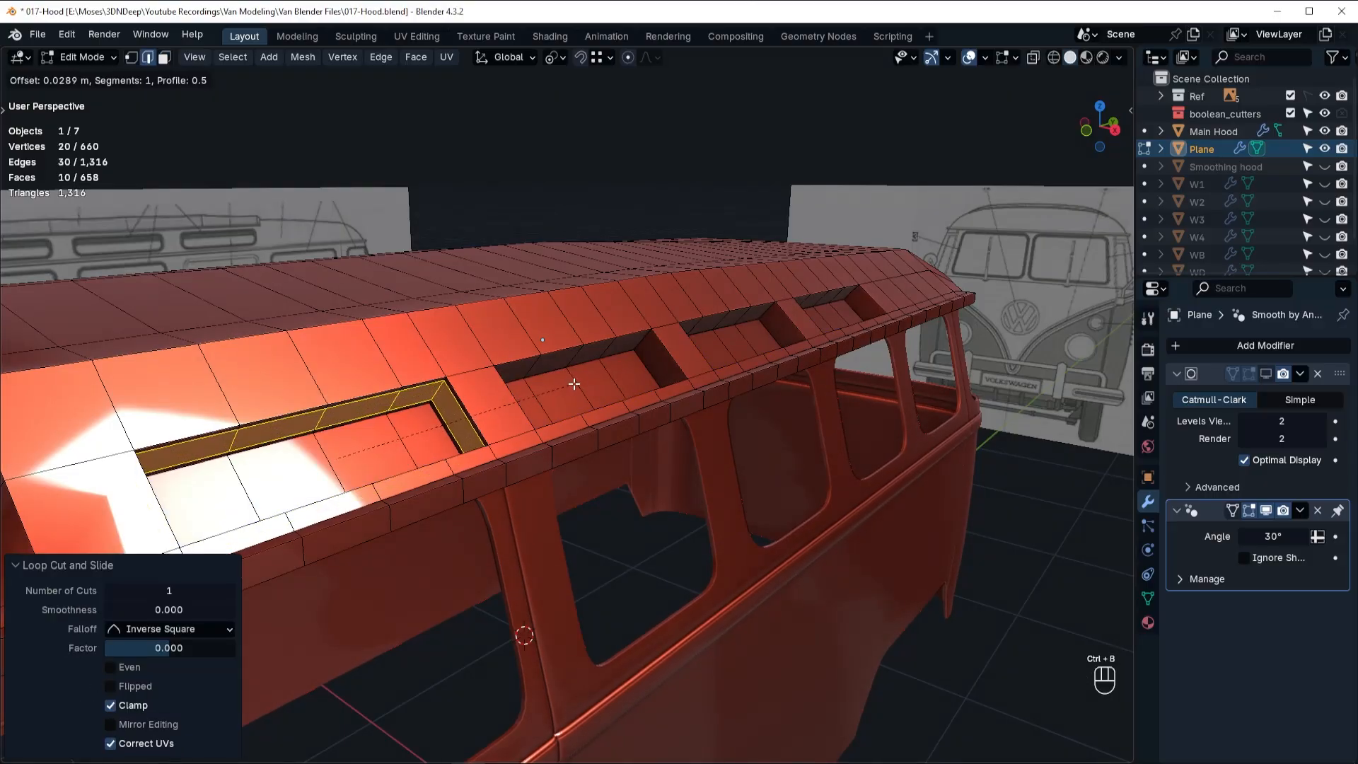
left_click(575, 383)
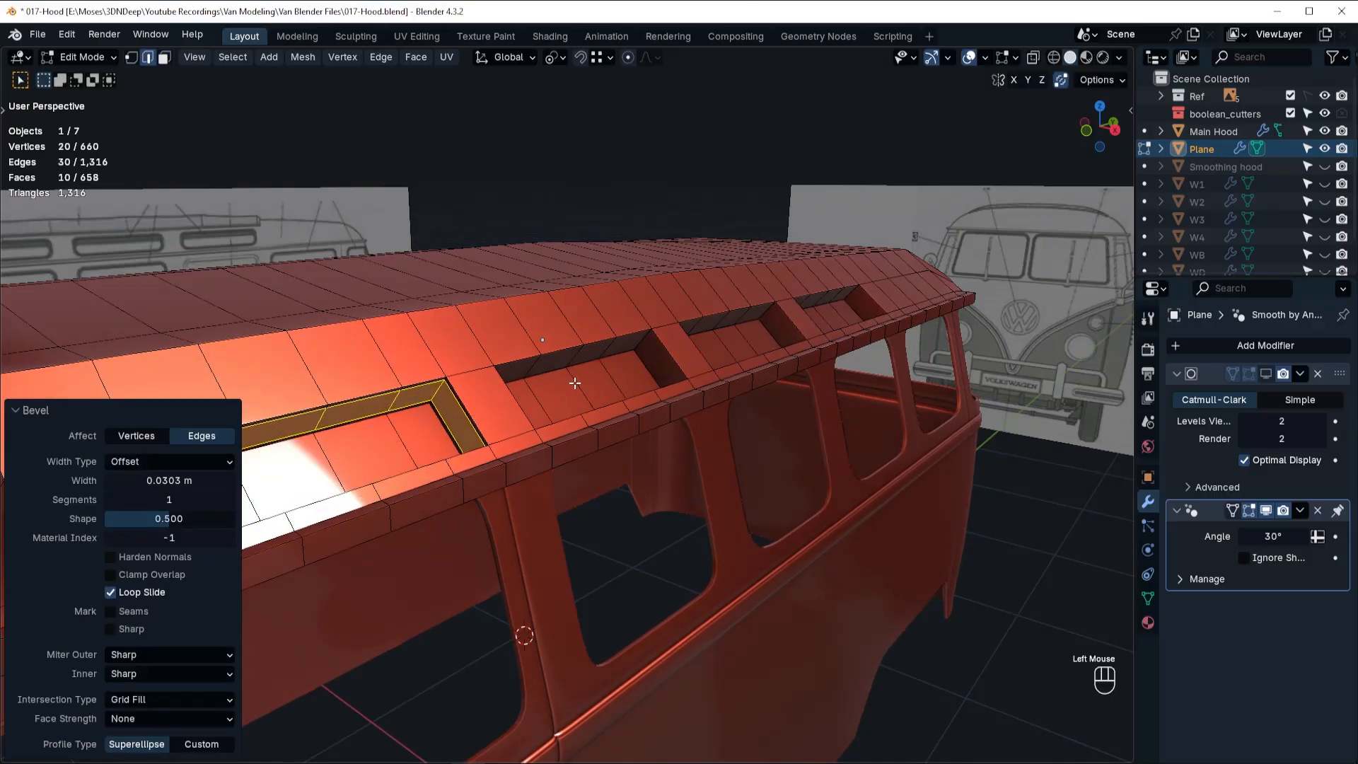
Set the first recess's bevel width to 0.035 m.
double_click(173, 480)
type(".03")
key("Return")
left_click(172, 482)
key("Return")
left_click(170, 481)
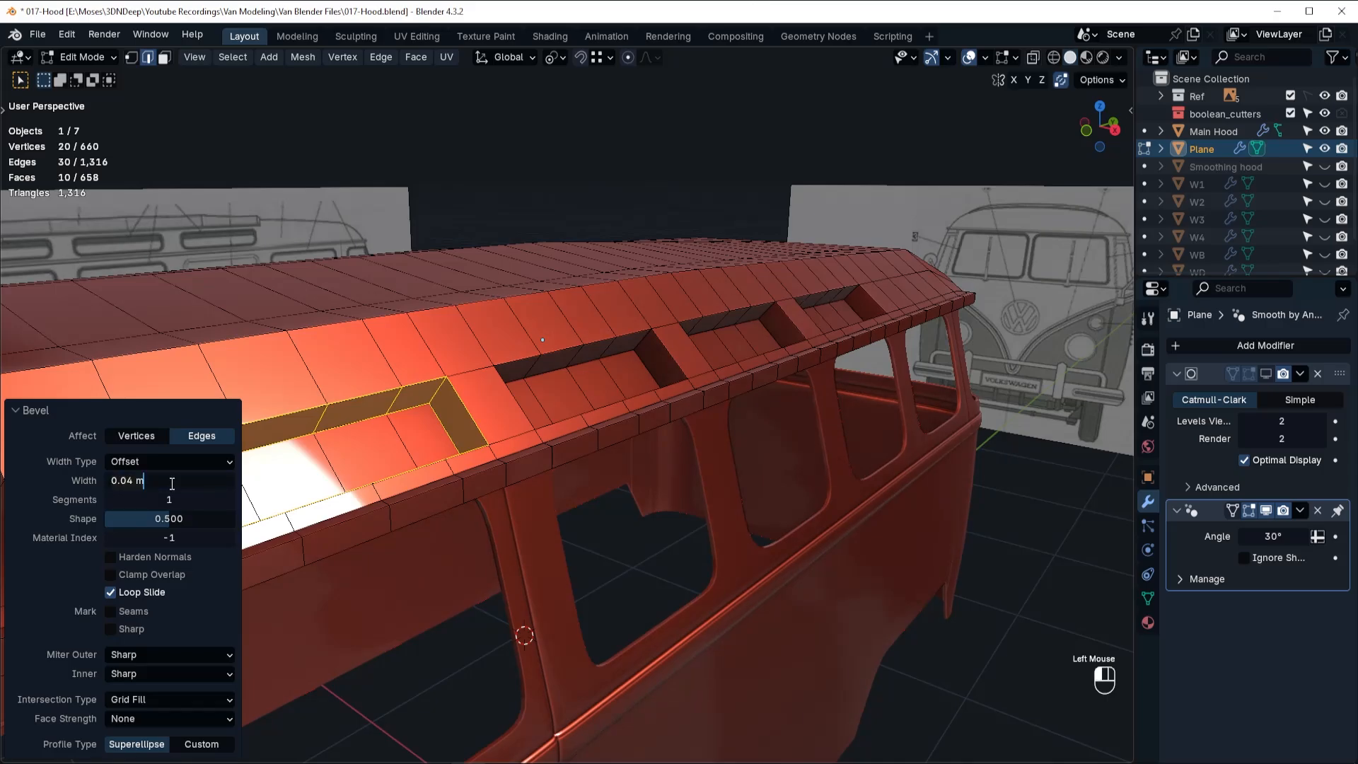
type(".035")
key("Return")
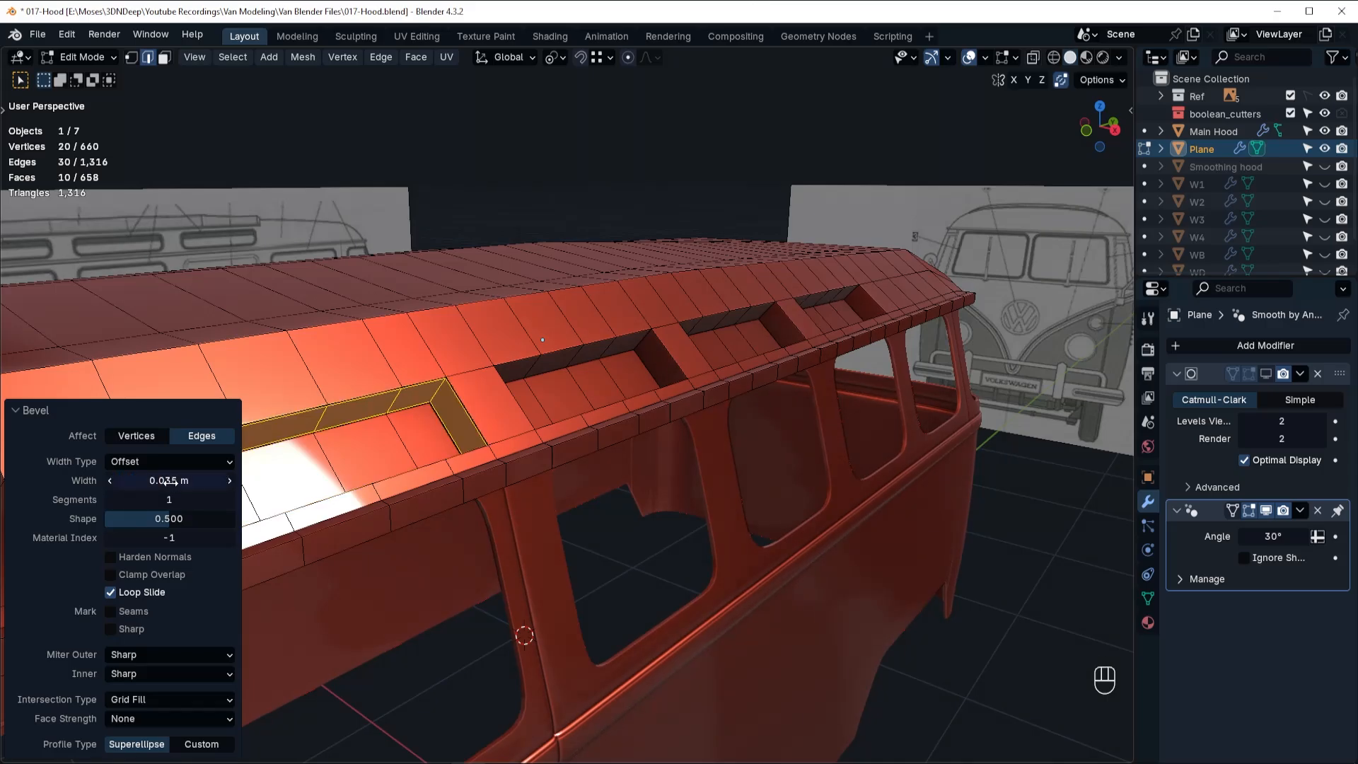
Add a centred loop cut around the second recess's walls and bevel it to a width of 0.035 m.
key("ctrl+r")
left_click(648, 350)
right_click(651, 348)
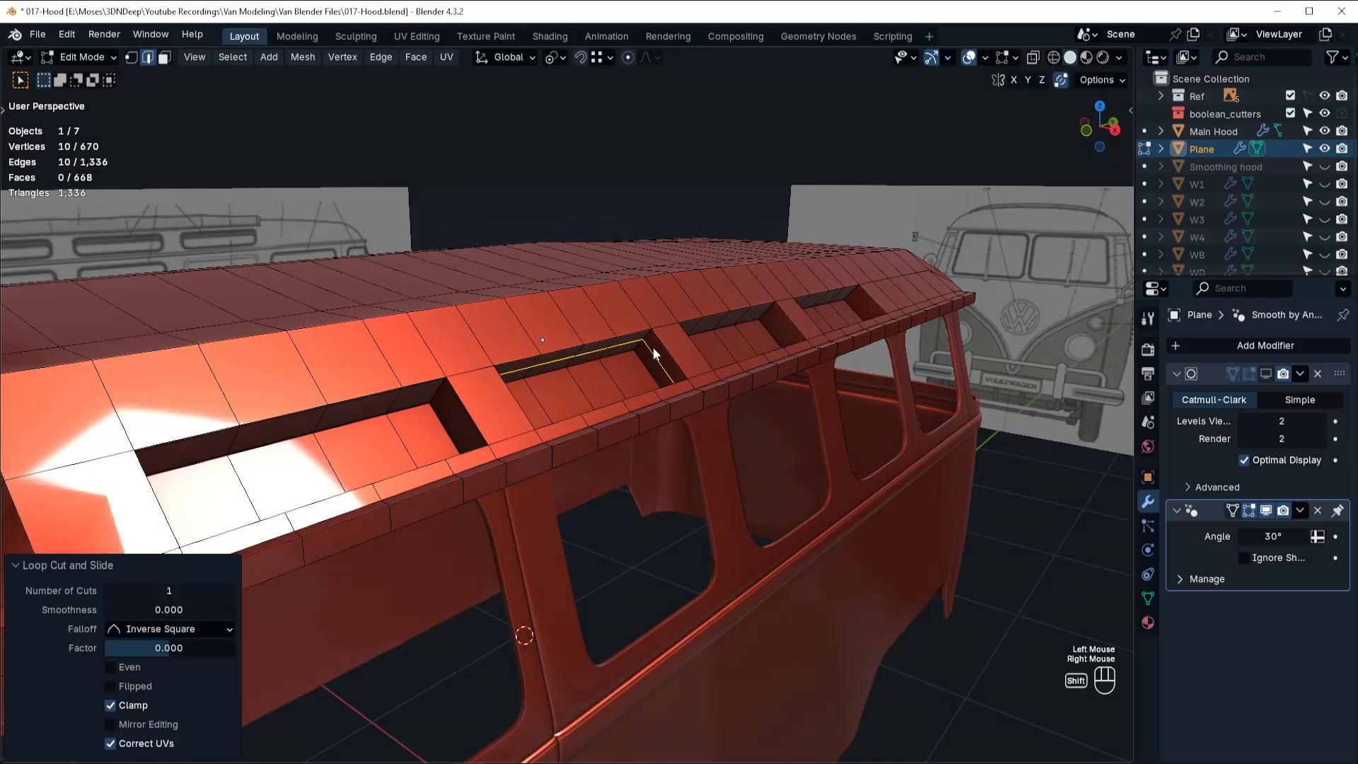
key("shift+r")
key("ctrl+z")
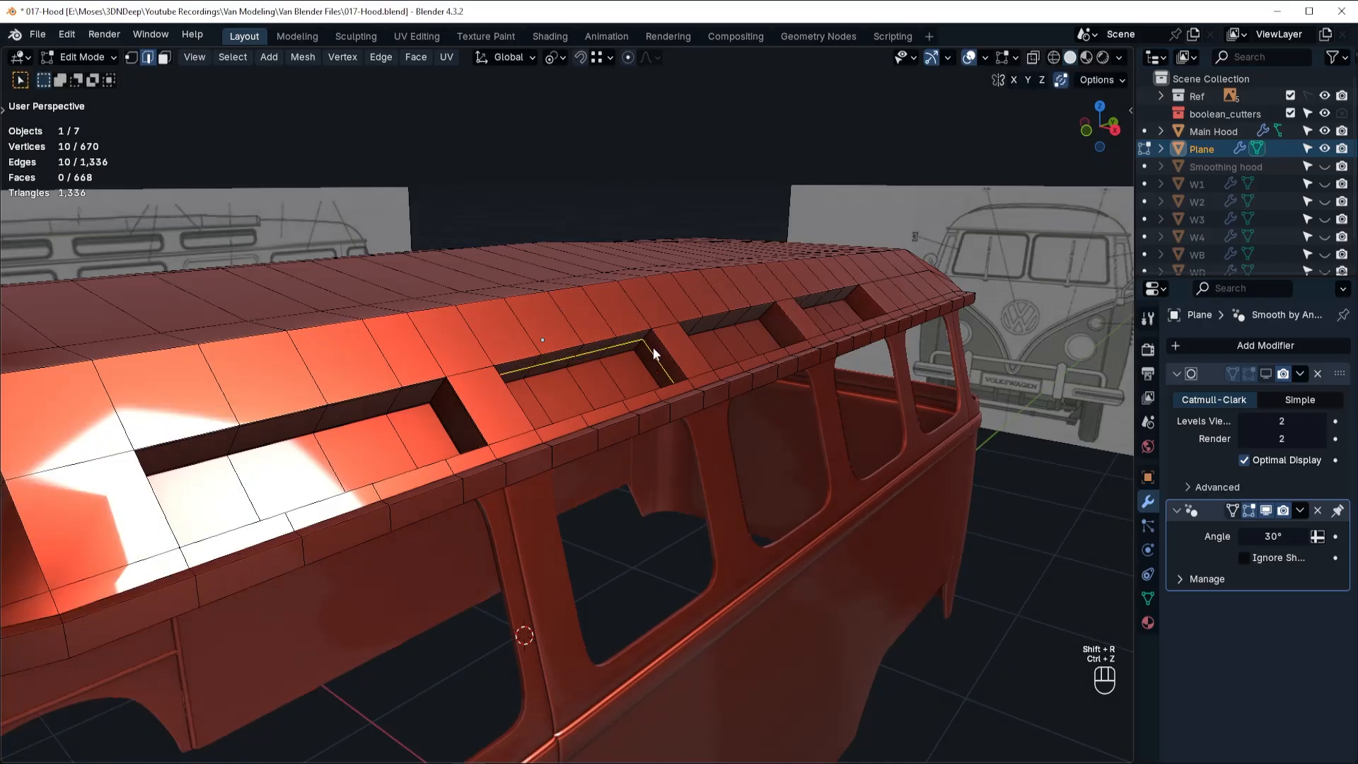
key("ctrl+b")
left_click(668, 343)
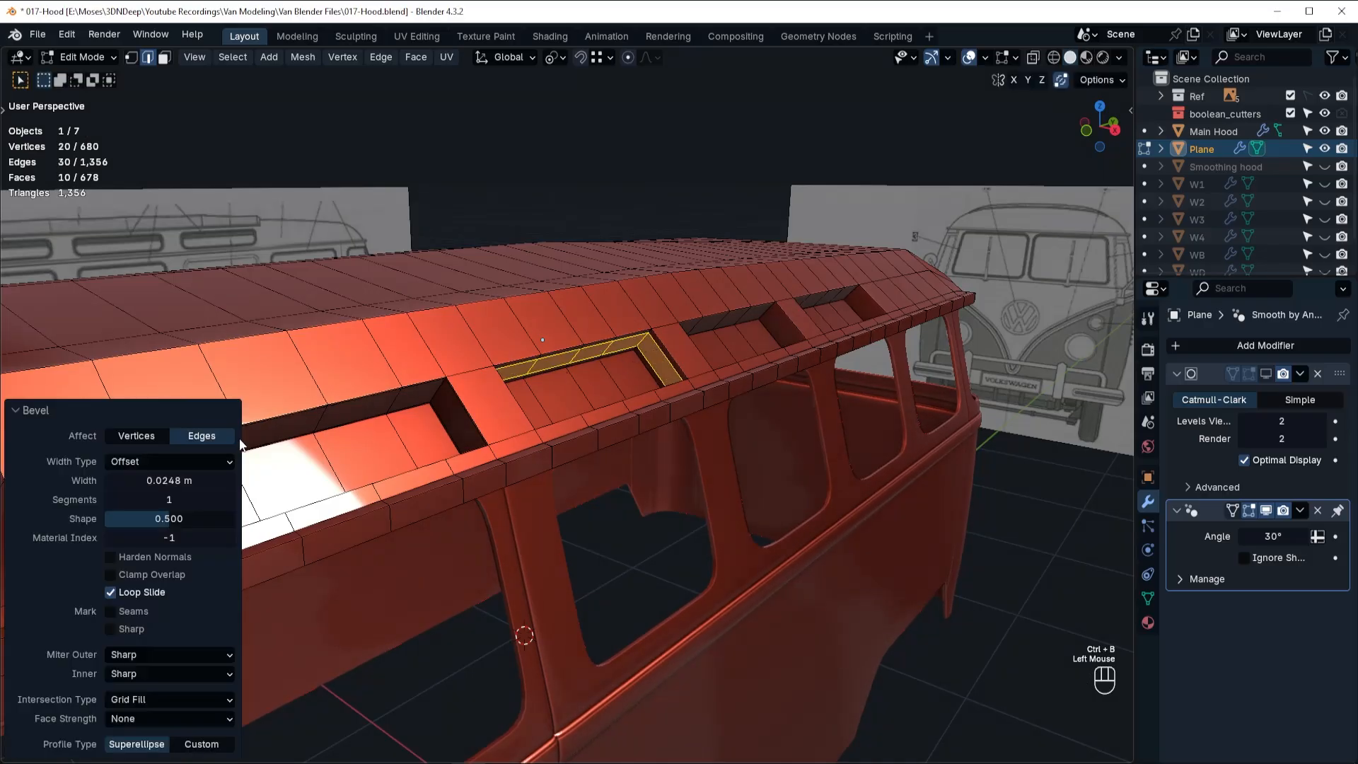
left_click(174, 484)
key("ctrl+a")
key("BackSpace")
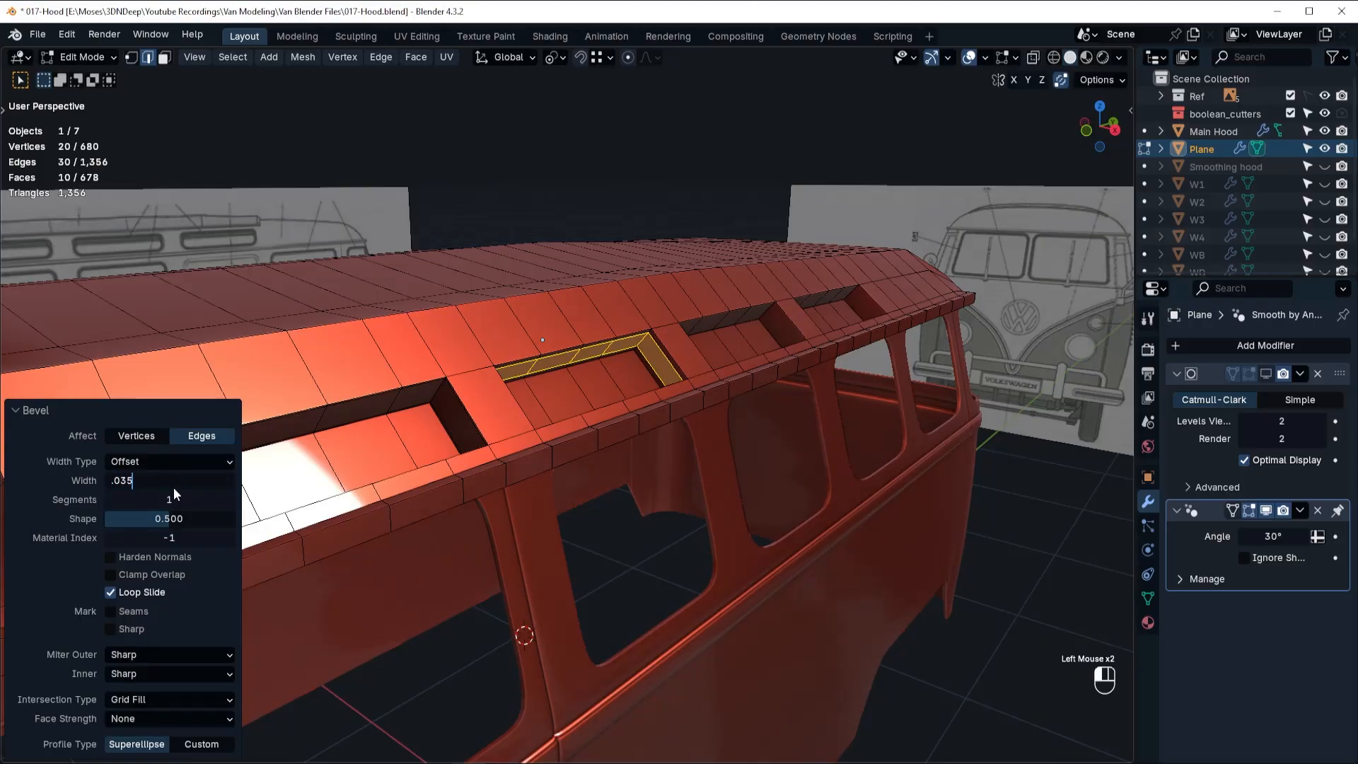
type(".035")
key("Return")
Add a centred loop cut around the third recess's walls and bevel it to a width of 0.035 m.
key("ctrl+r")
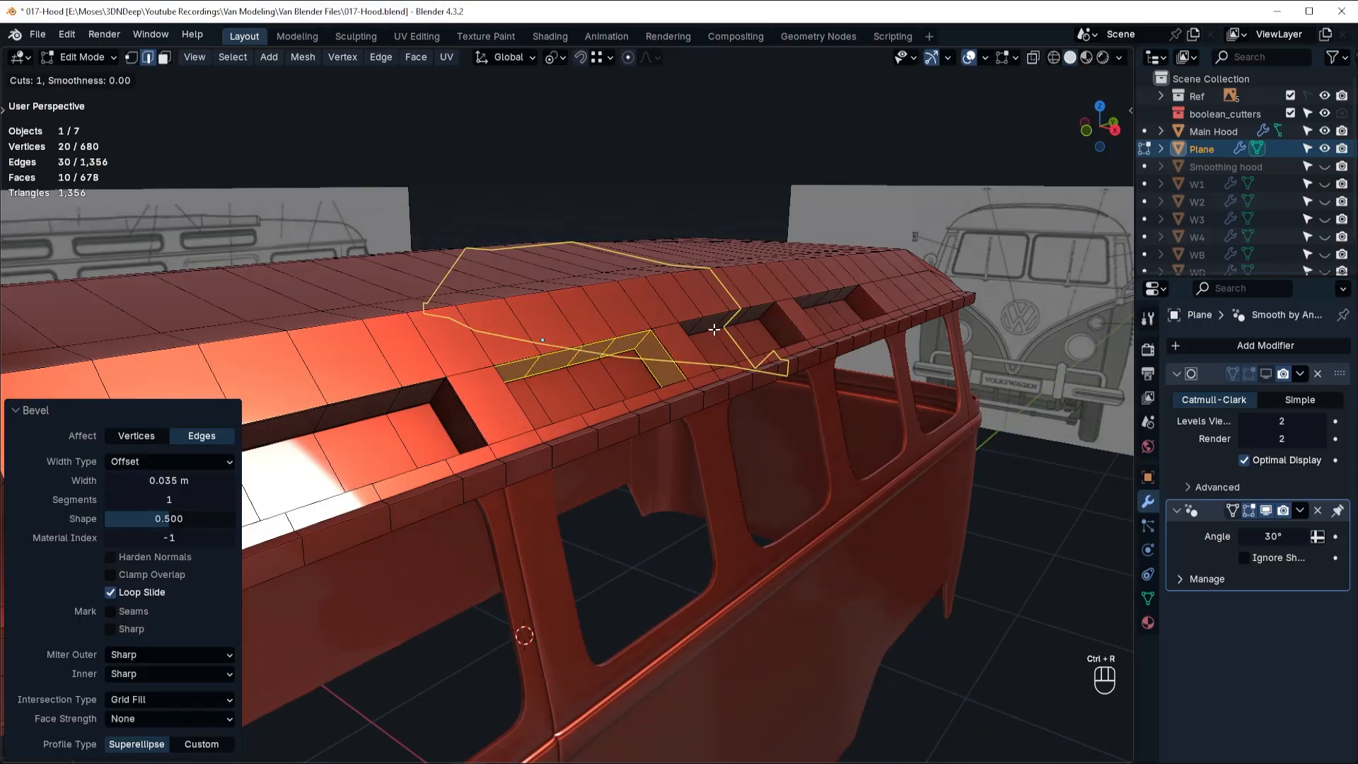
left_click(765, 320)
right_click(768, 319)
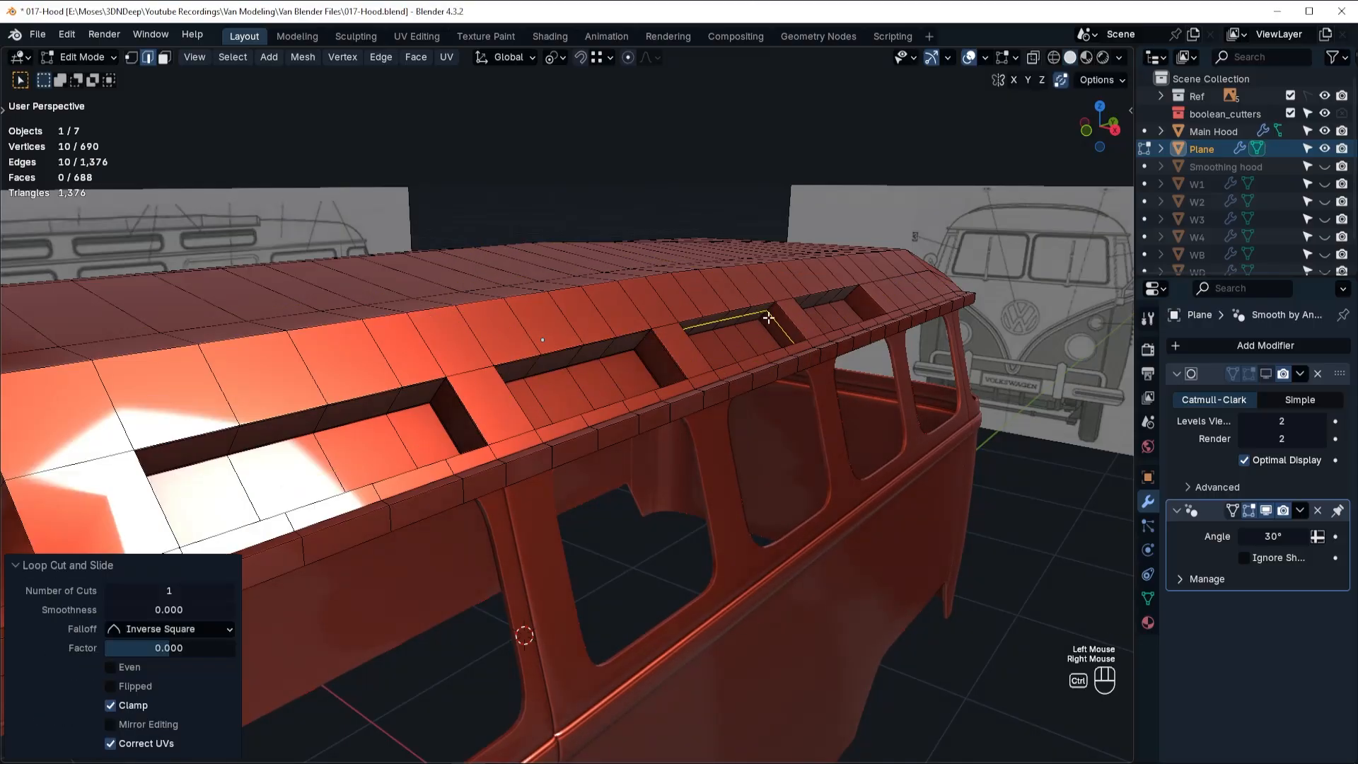
key("ctrl+b")
left_click(719, 322)
double_click(167, 482)
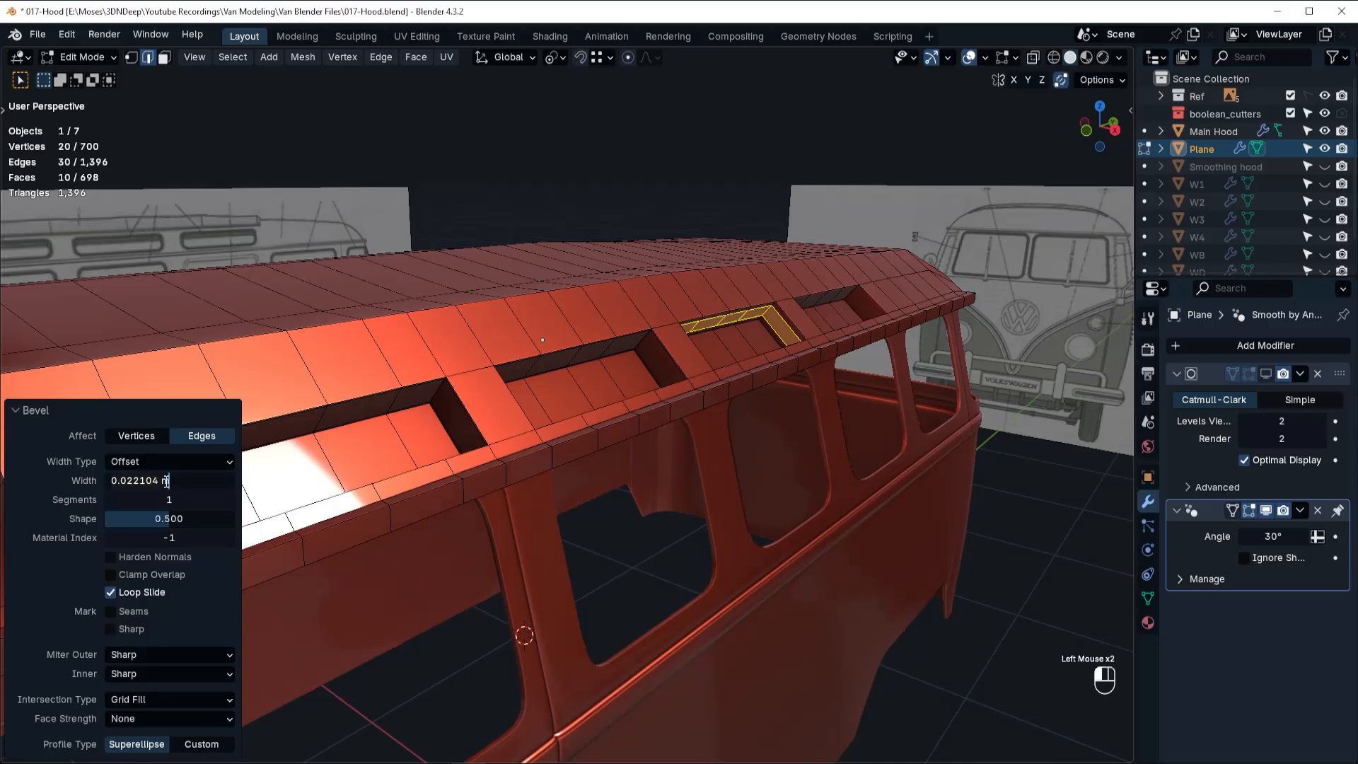
type(".035")
key("Return")
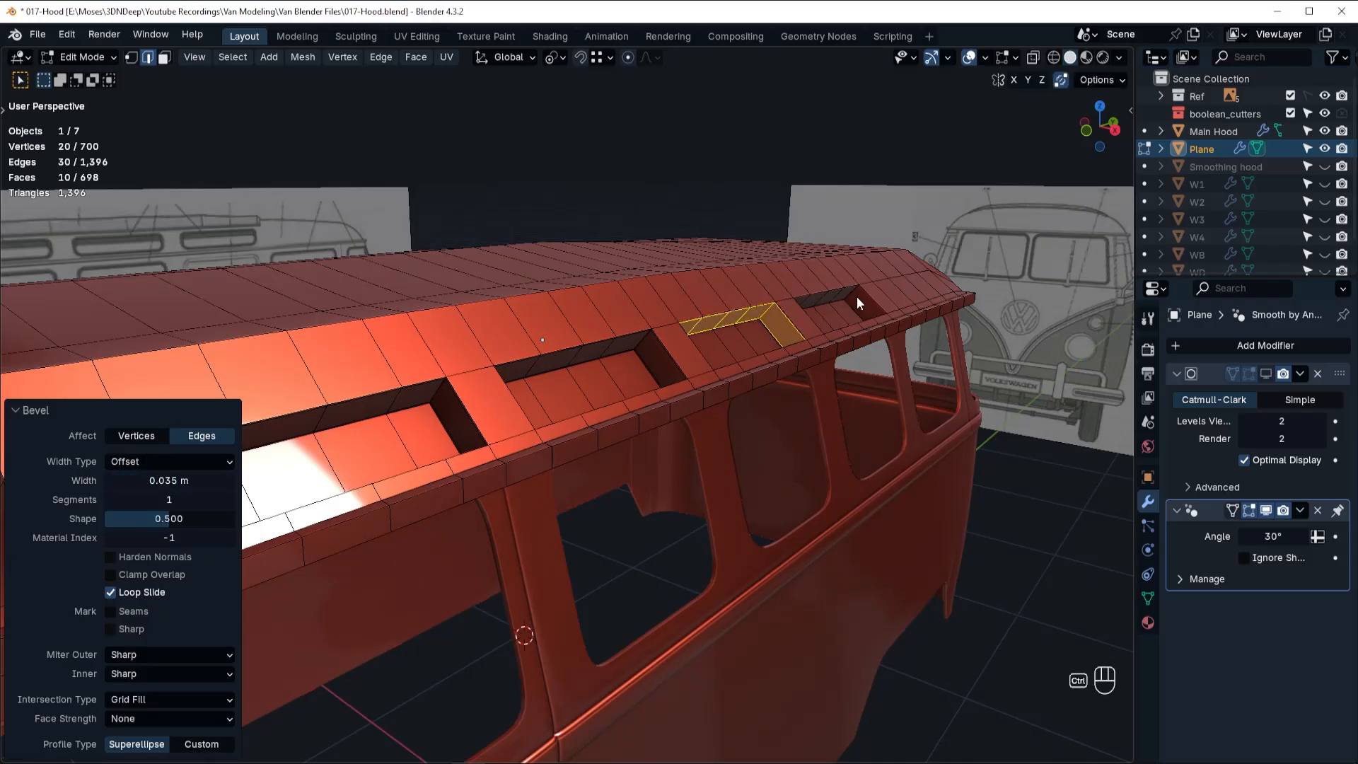
key("ctrl+r")
left_click(856, 296)
right_click(857, 296)
key("ctrl+b")
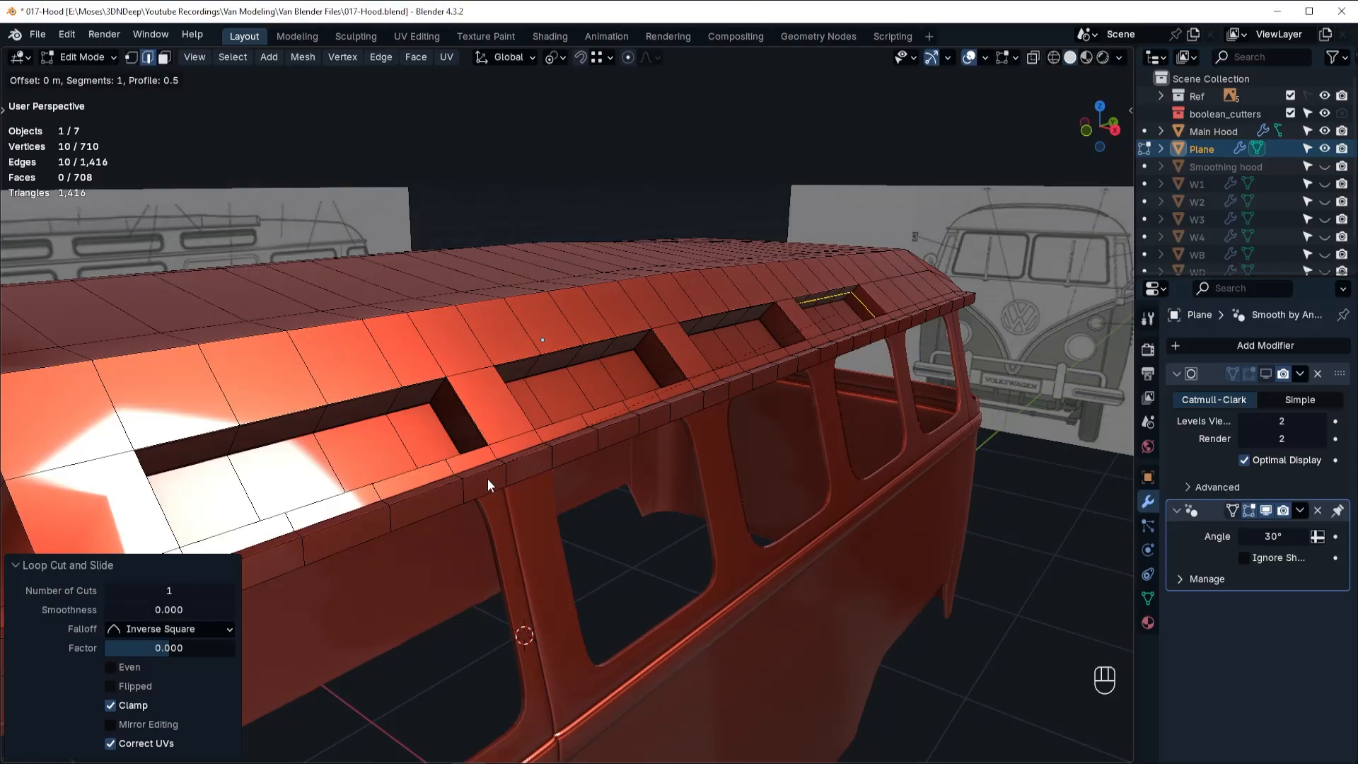
right_click(834, 338)
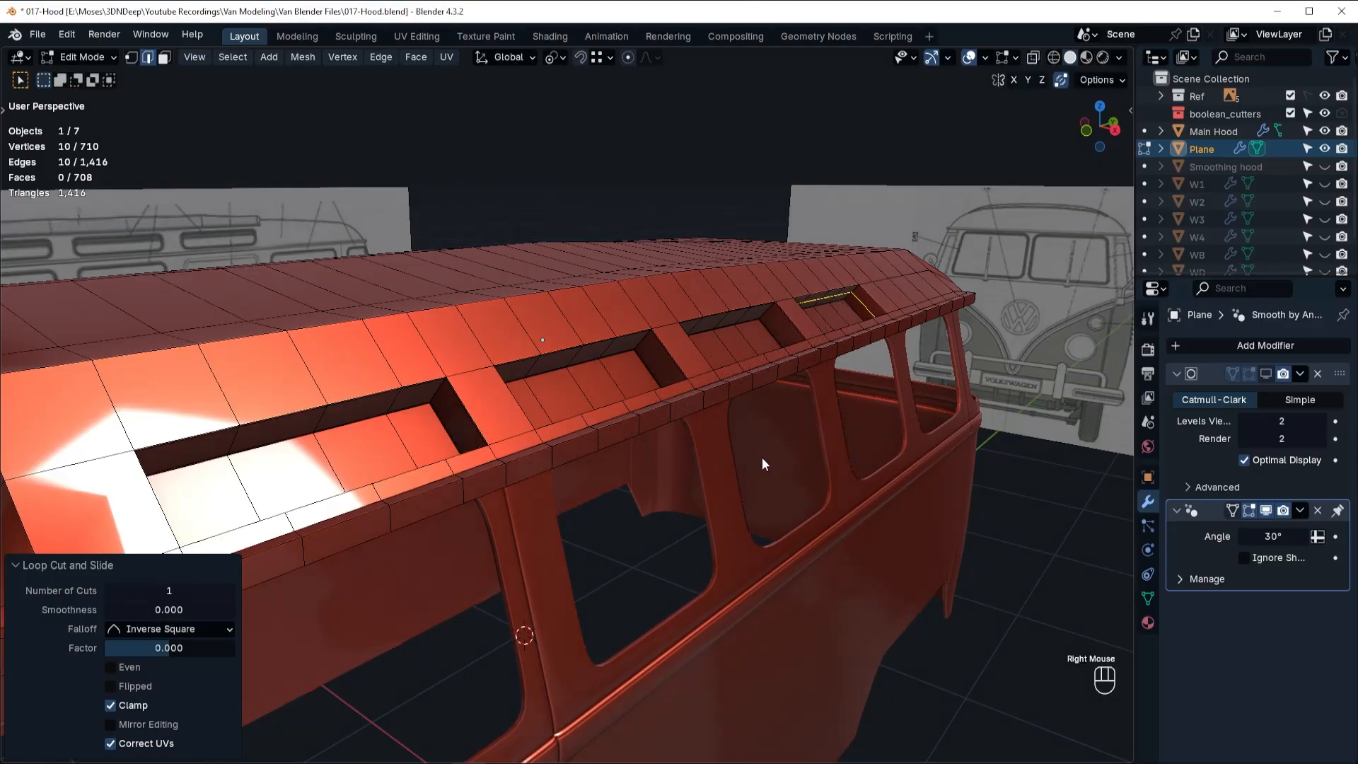
key("ctrl+x")
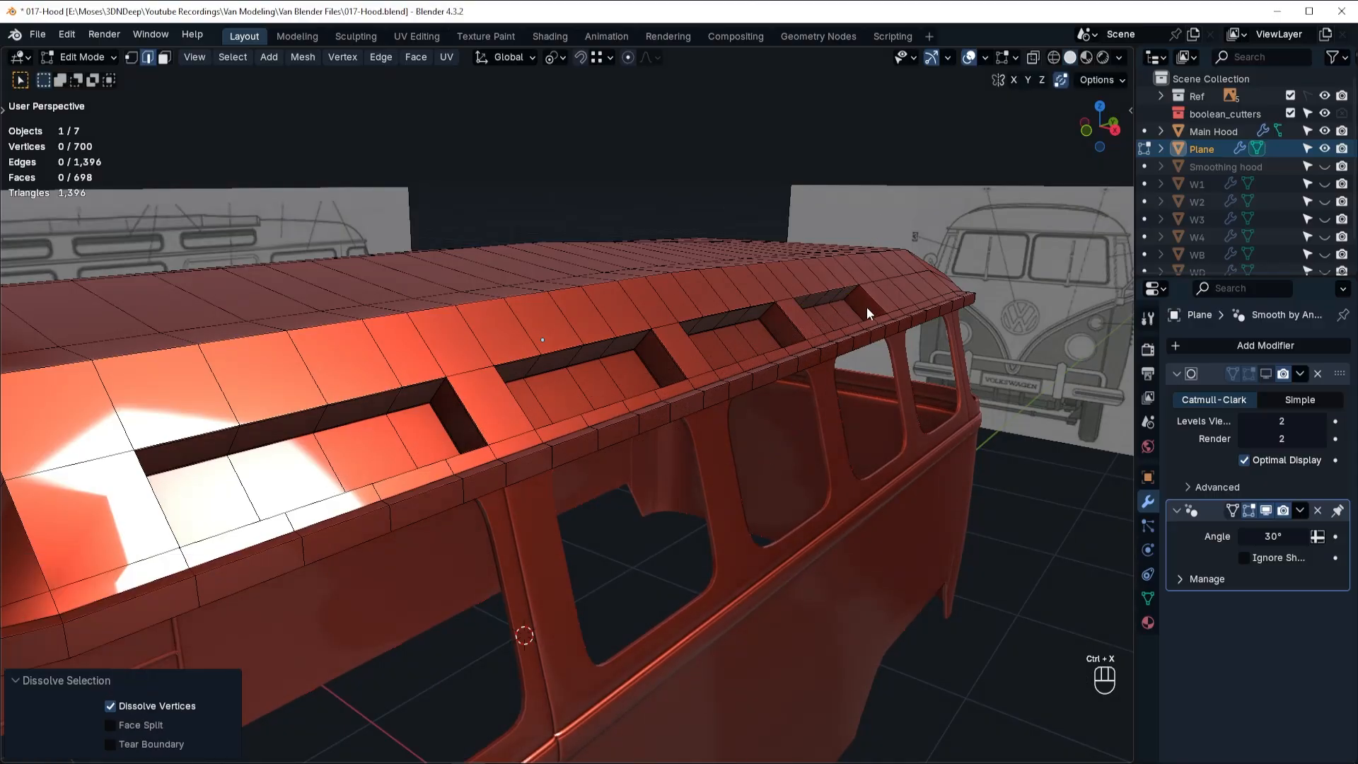
Add a centred loop cut around the fourth recess's walls and bevel it to a width of 0.035 m.
key("ctrl+r")
left_click(847, 296)
right_click(853, 291)
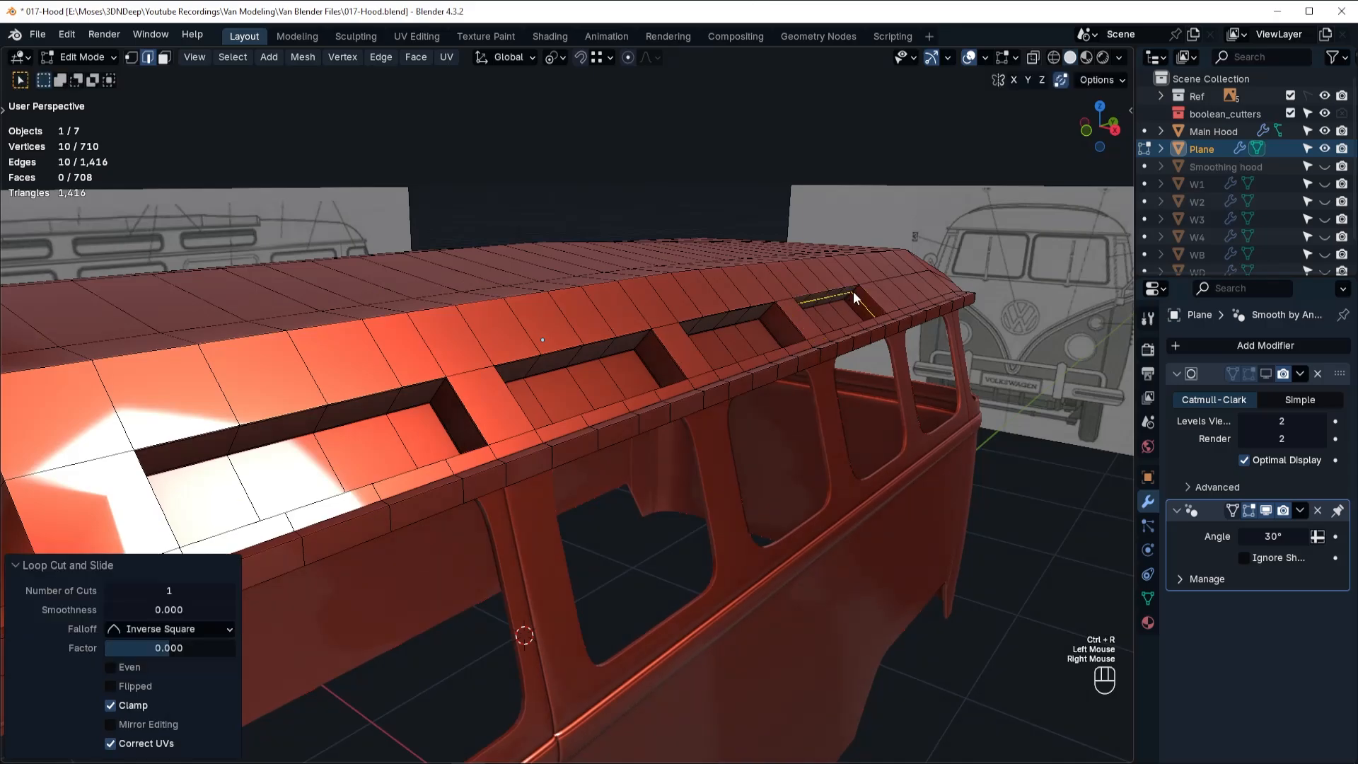
key("ctrl+b")
left_click(856, 286)
double_click(205, 482)
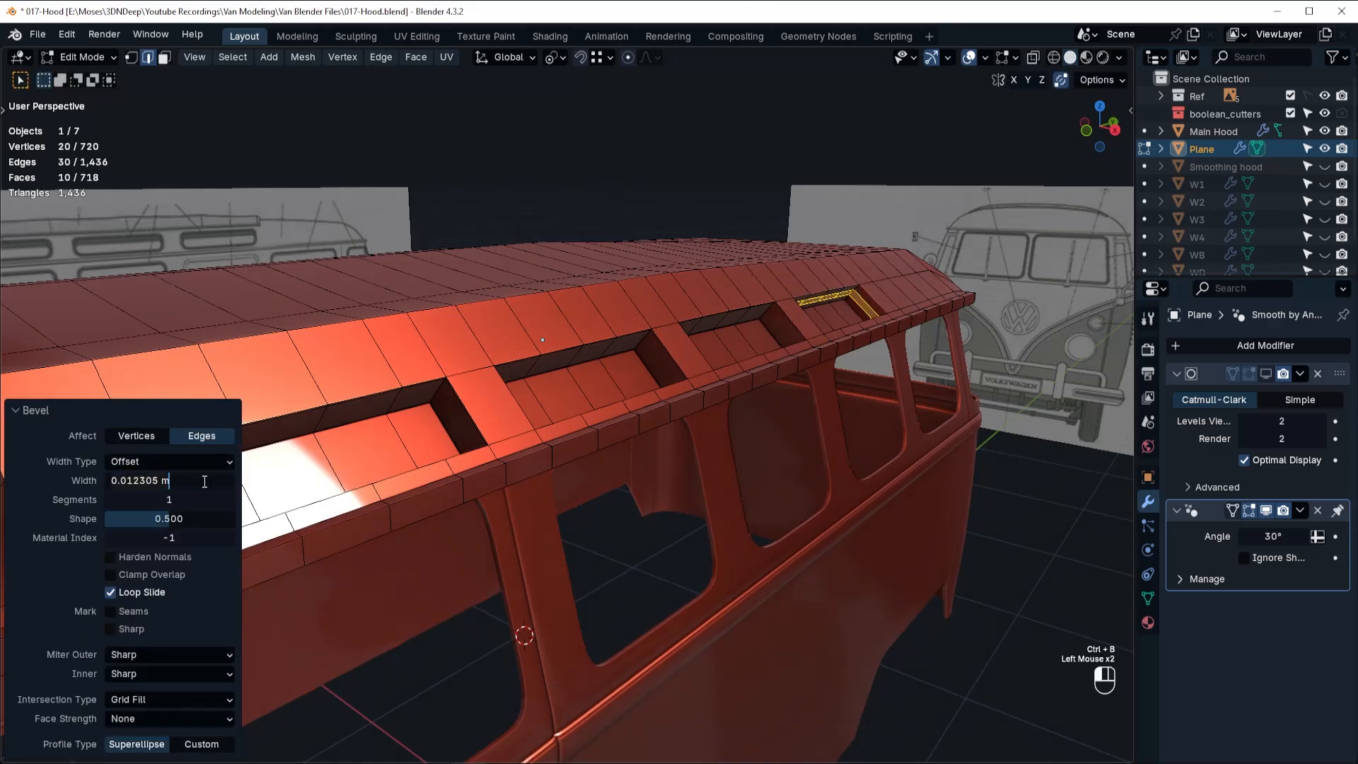
key("ctrl+a")
key("BackSpace")
type("0.035")
key("Return")
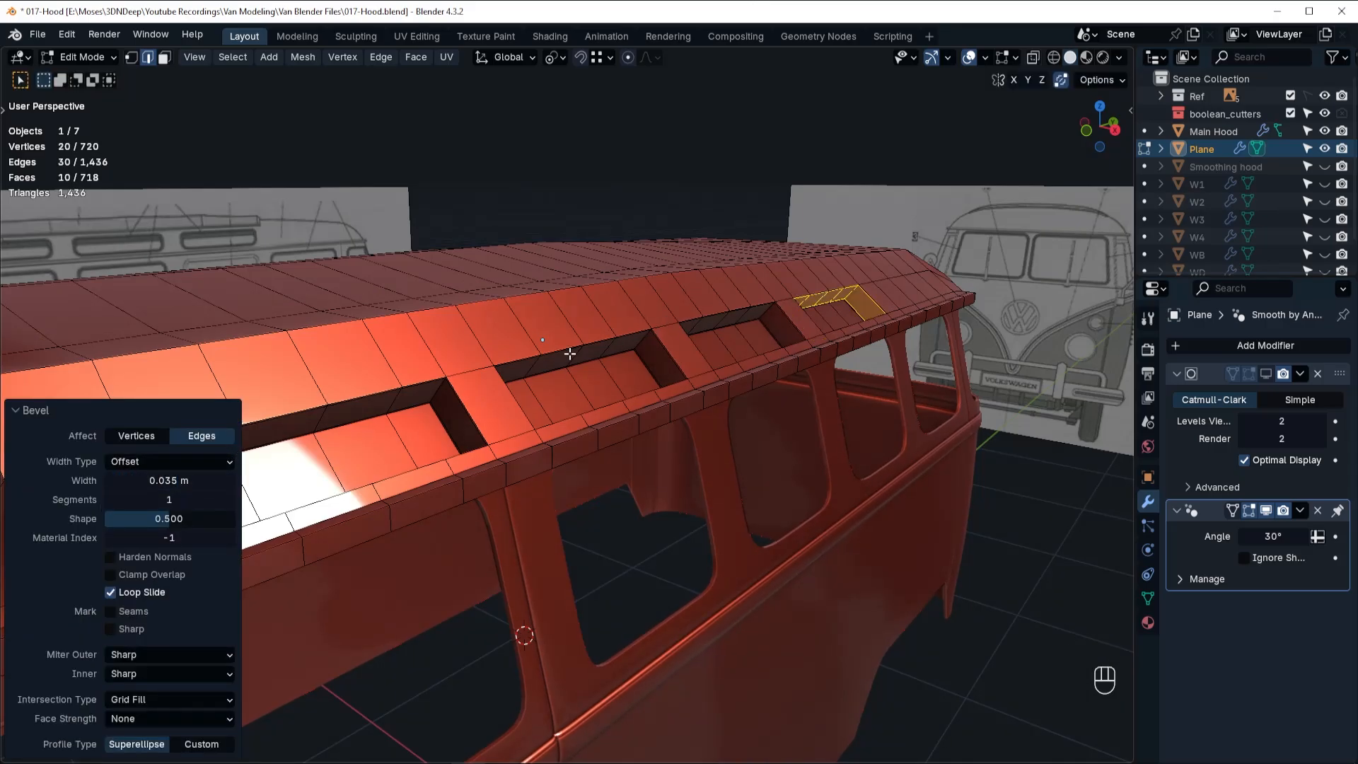
Return the roof to Object Mode with its subdivision smoothing displayed and inspect the four window recesses.
key("ctrl+Tab")
left_click(575, 249)
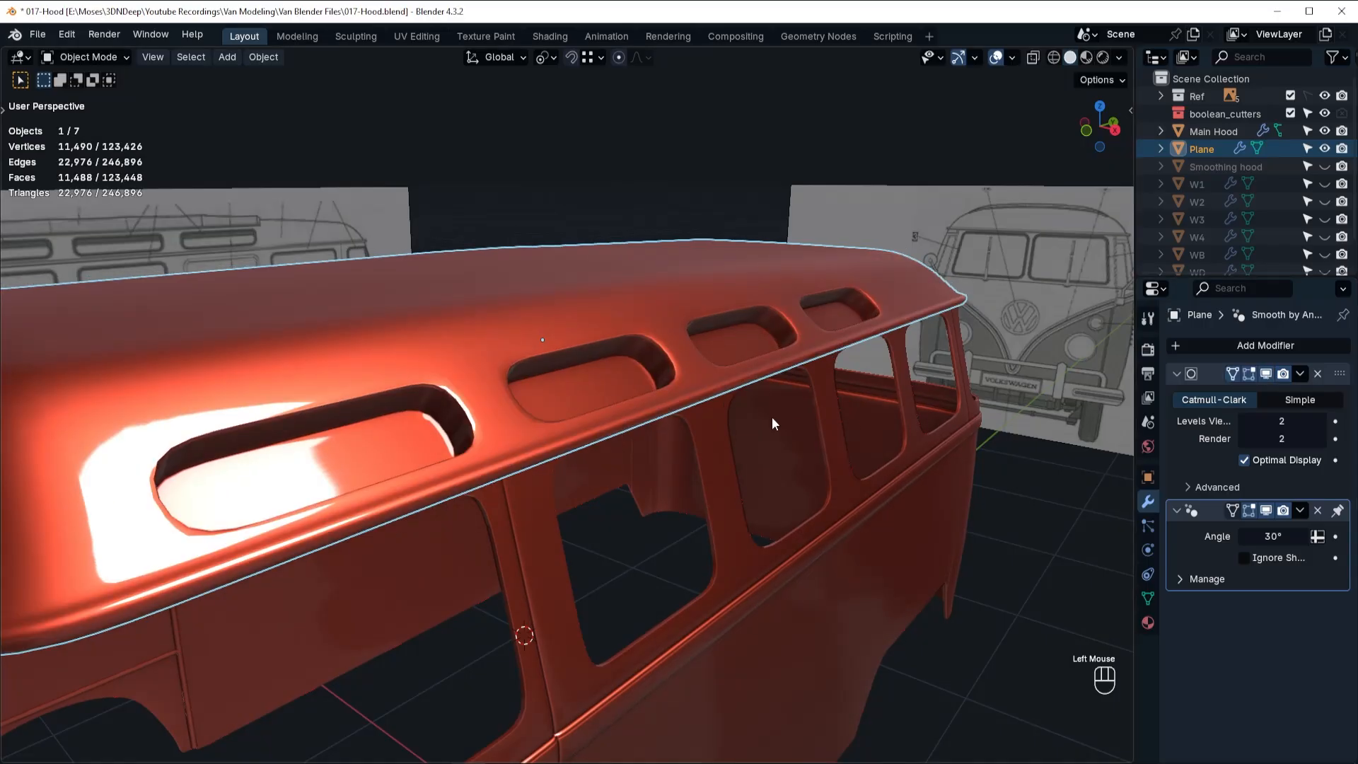
right_click(624, 357)
left_click(654, 351)
scroll(654, 351, "down", 4)
middle_click_drag(654, 351, 548, 364)
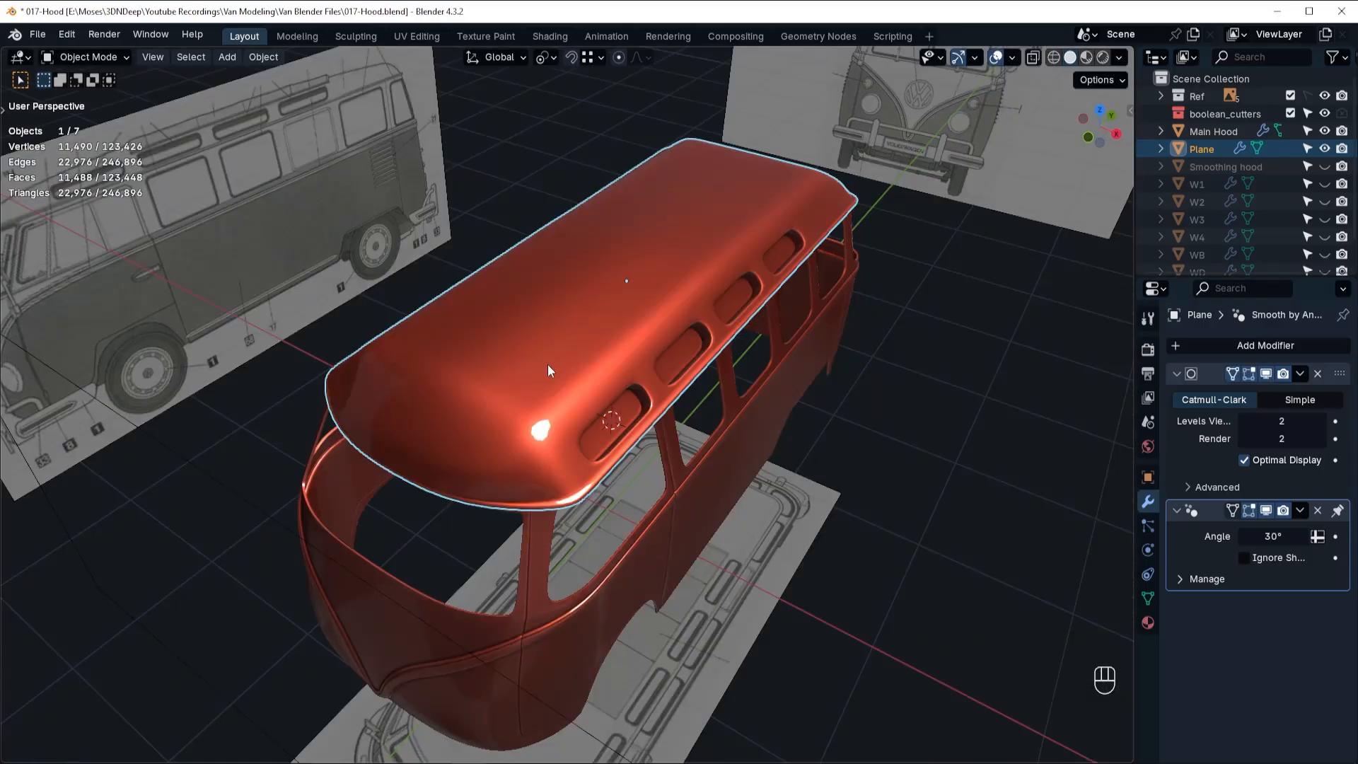
Select the whole roof mesh, symmetrize it in the +X to -X direction, and return to Object Mode.
key("ctrl+Tab")
left_click(661, 365)
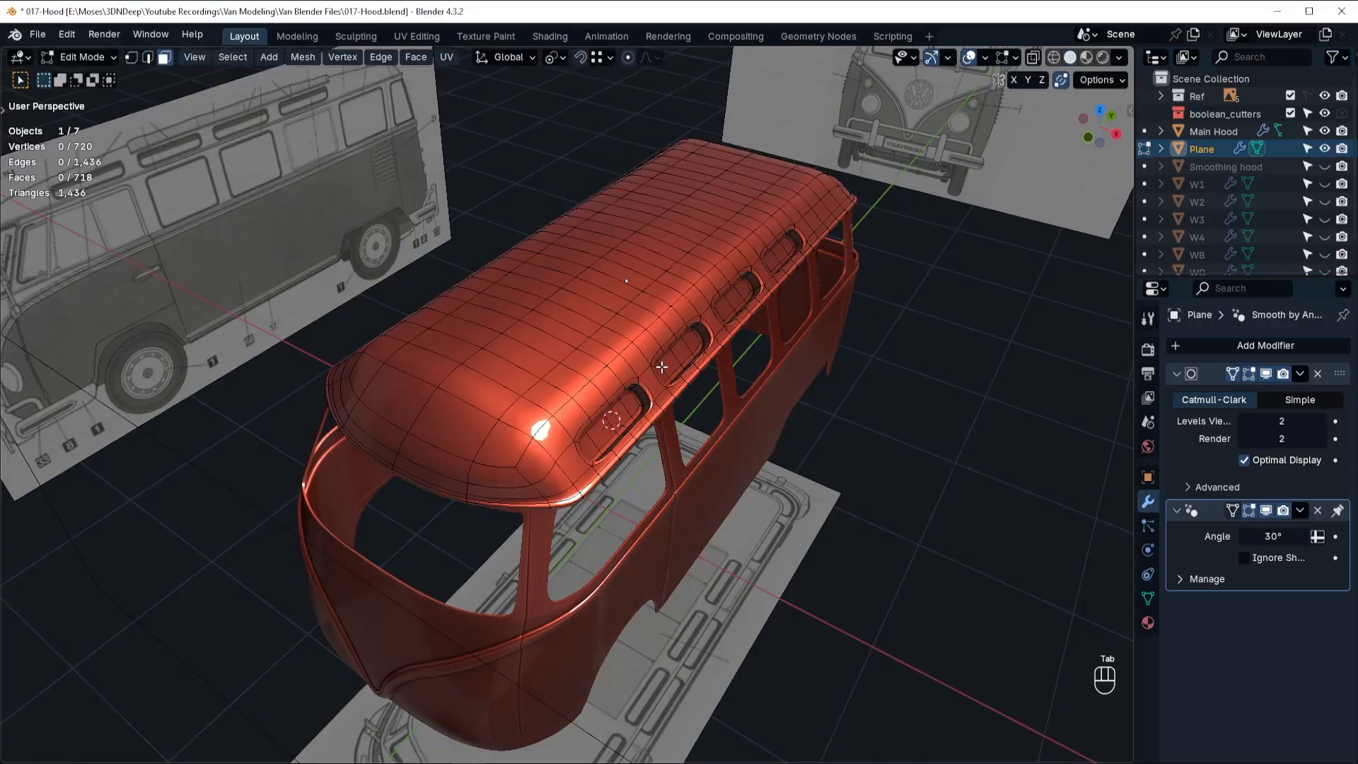
key("a")
key("alt+x")
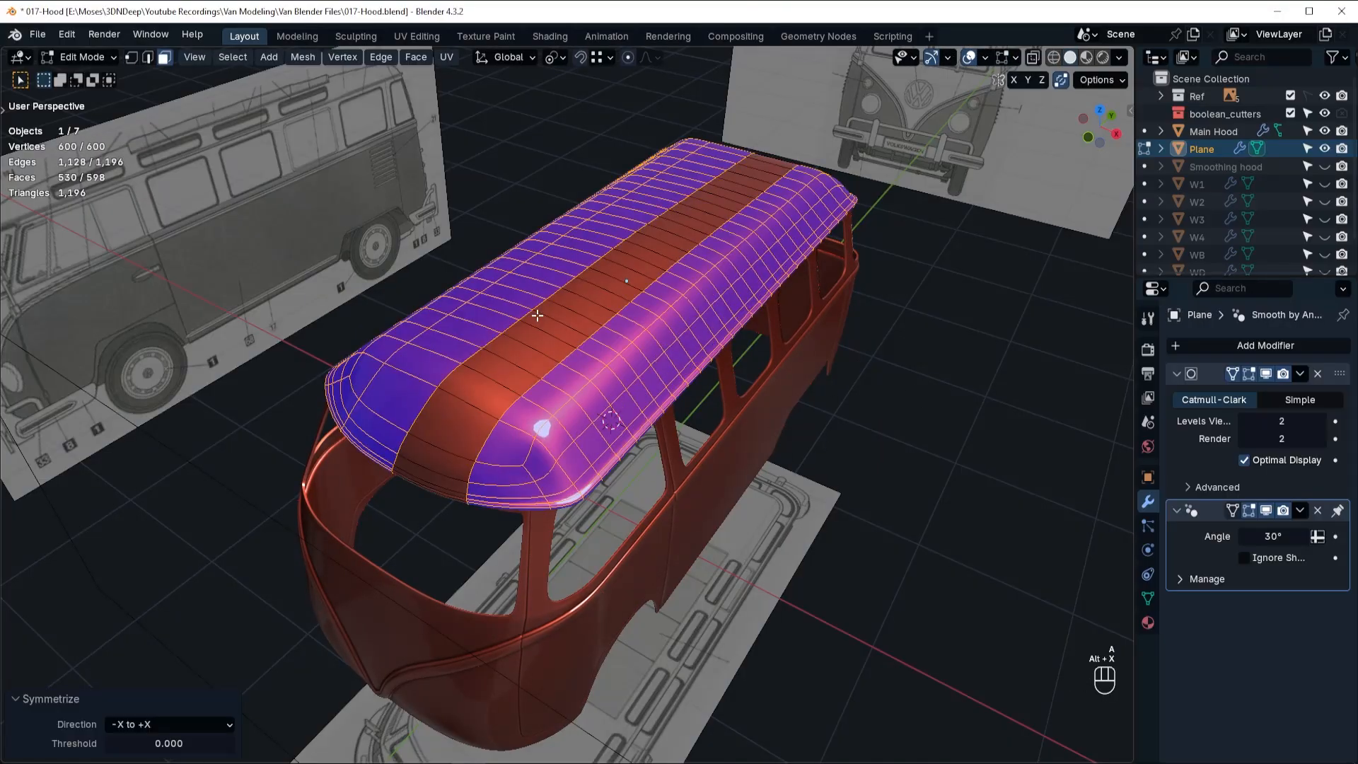
left_click(149, 726)
left_click(143, 629)
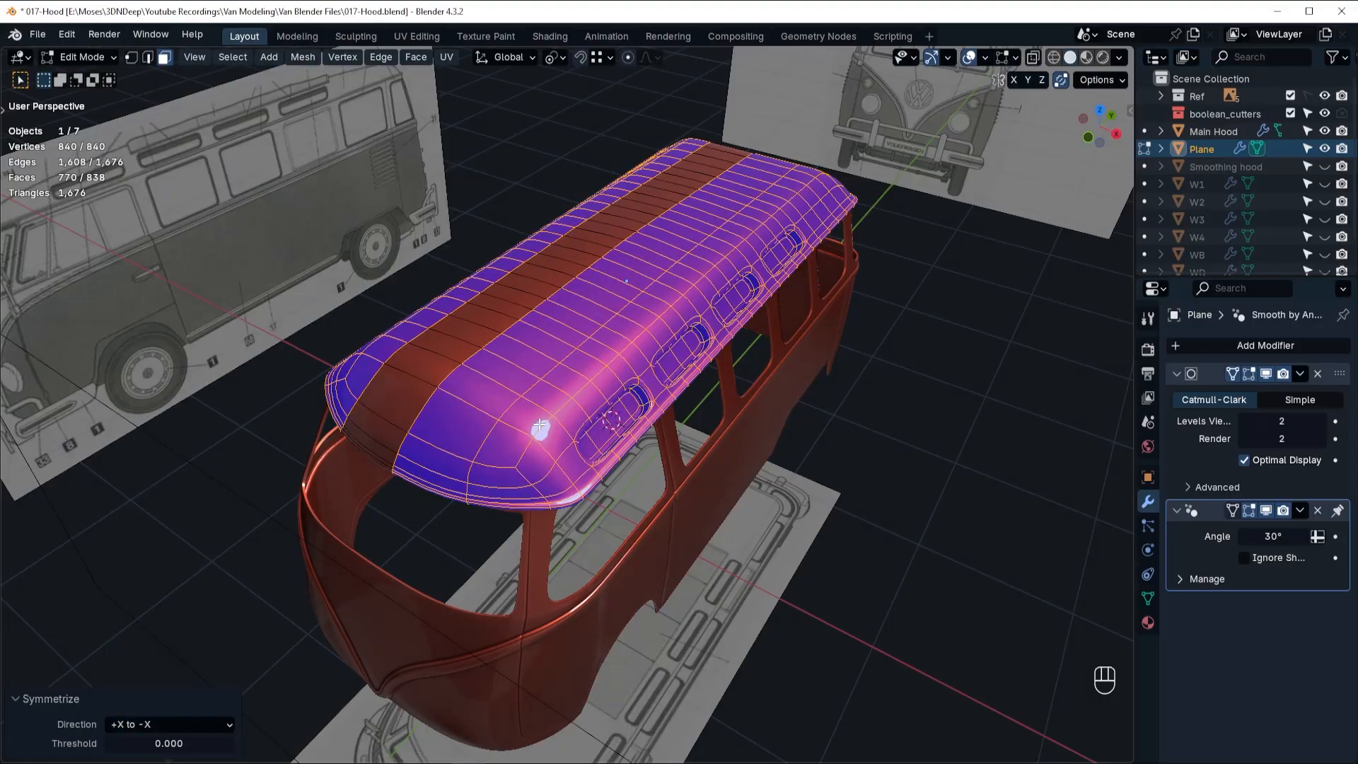
middle_click_drag(499, 371, 508, 320)
key("Tab")
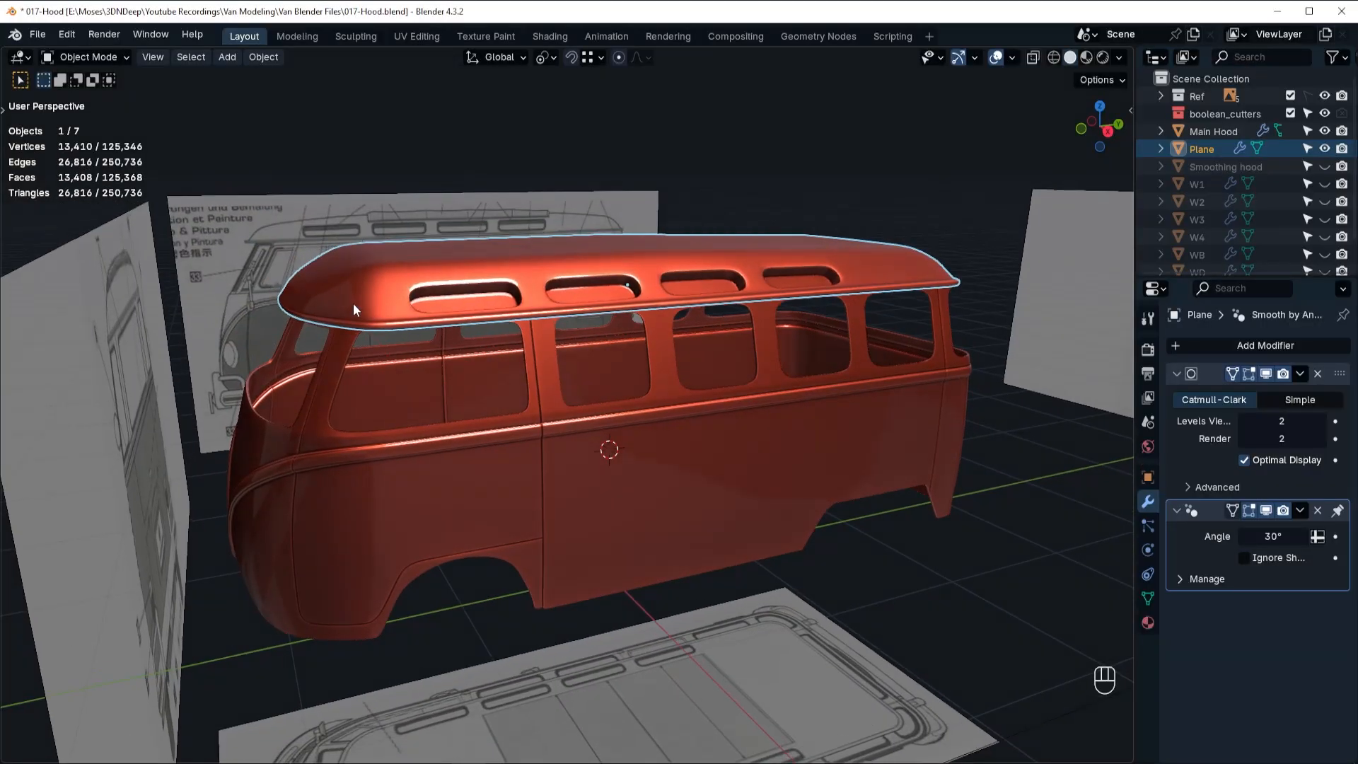
Select the vertex at the roof's front corner and move it about 0.02 m outward along X.
scroll(508, 320, "up", 4)
key("Tab")
middle_click_drag(319, 301, 633, 469)
left_click(349, 492)
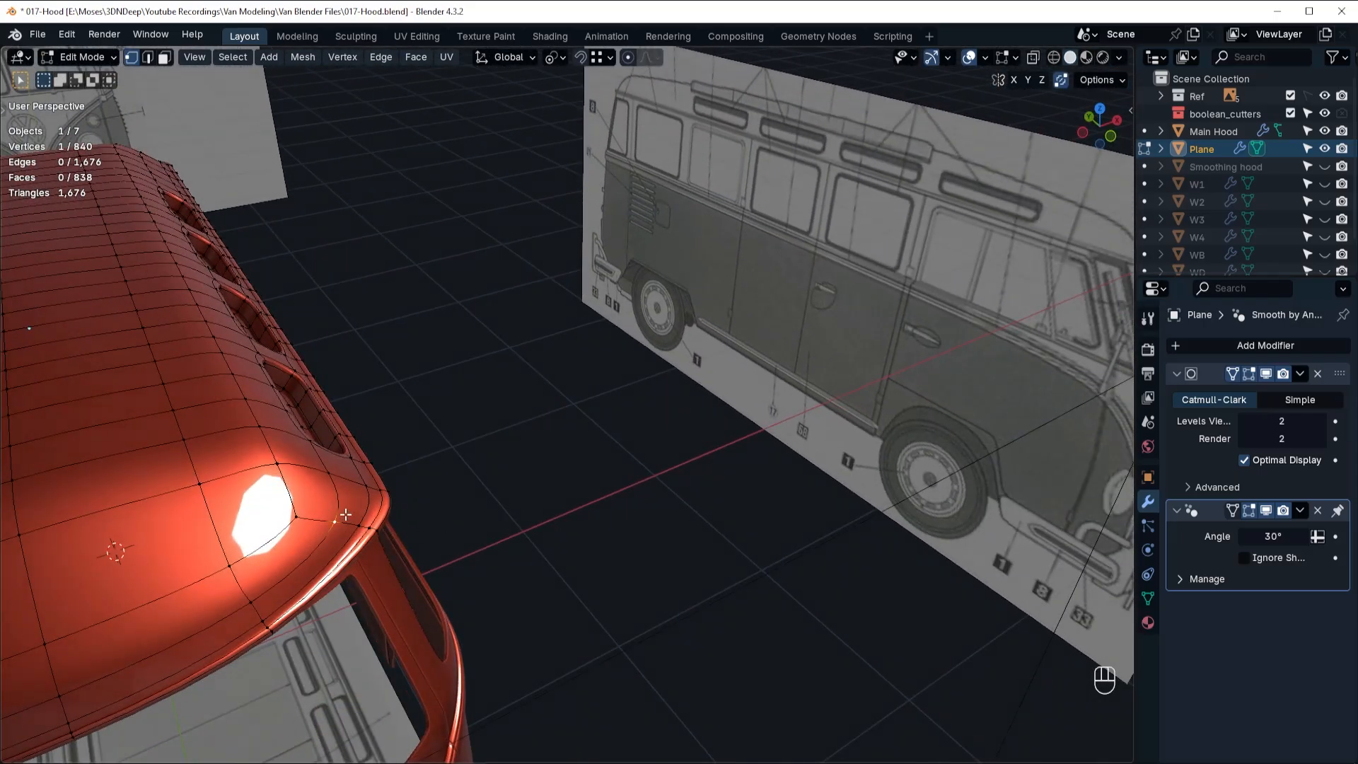
key("g")
key("x")
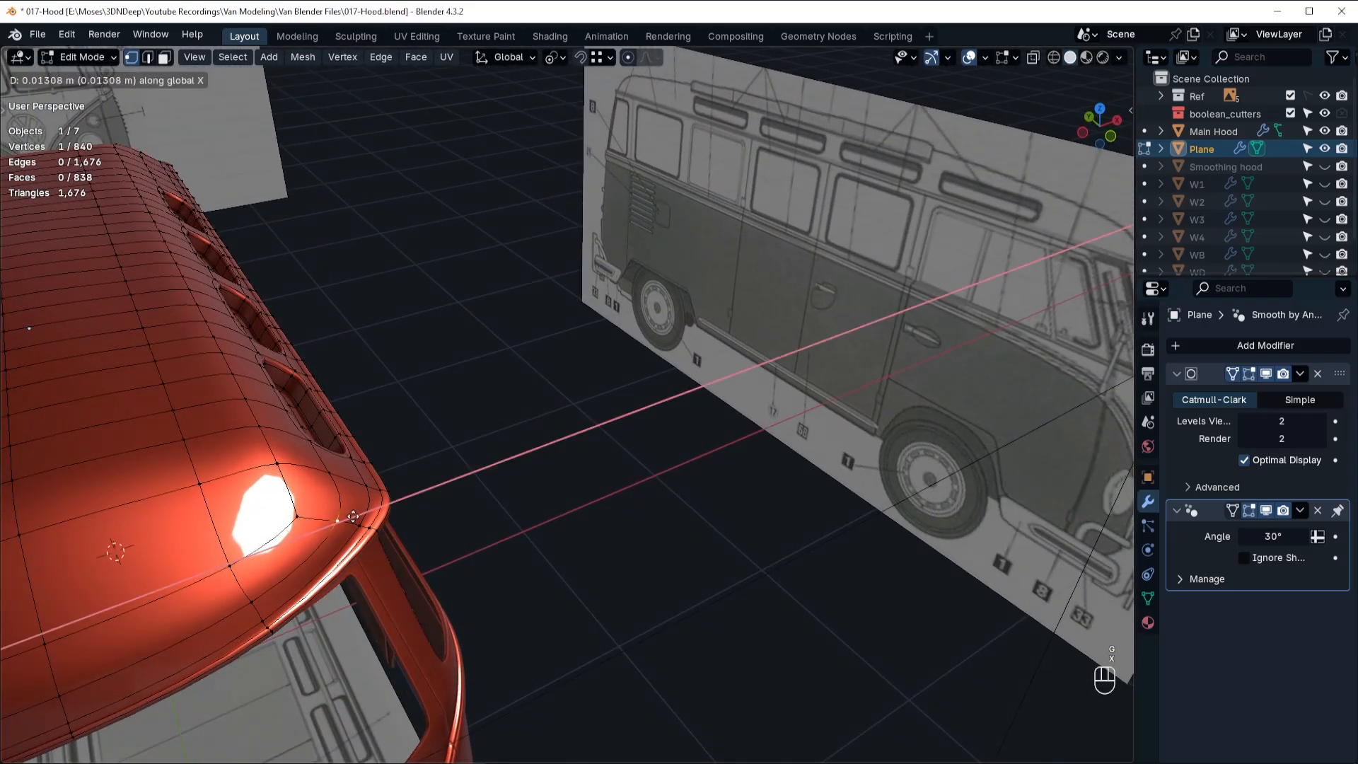
left_click(355, 516)
Raise the roof's front corner vertex along Z by about 0.014 m and another 0.04 m or so, and return to Object Mode.
middle_click_drag(355, 517, 116, 399)
key("g")
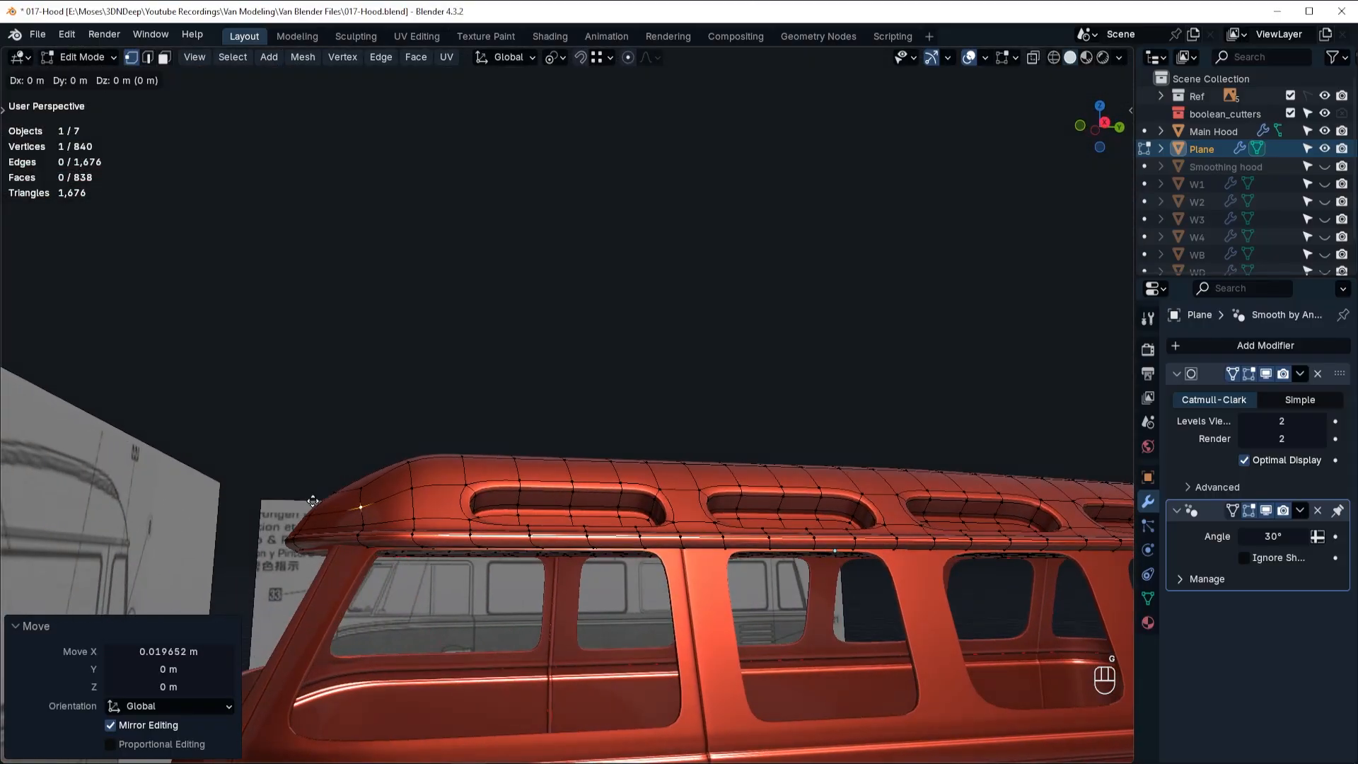
key("z")
double_click(359, 486)
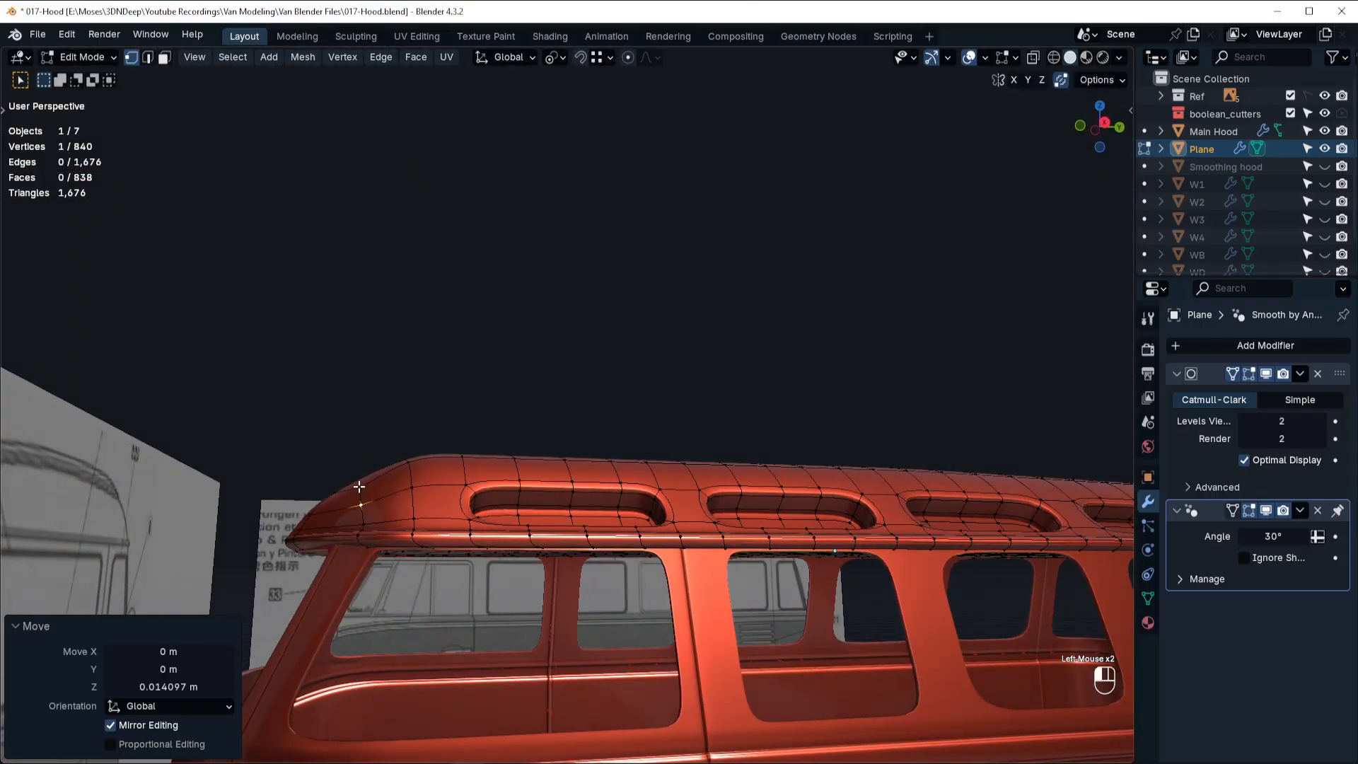
key("g")
key("z")
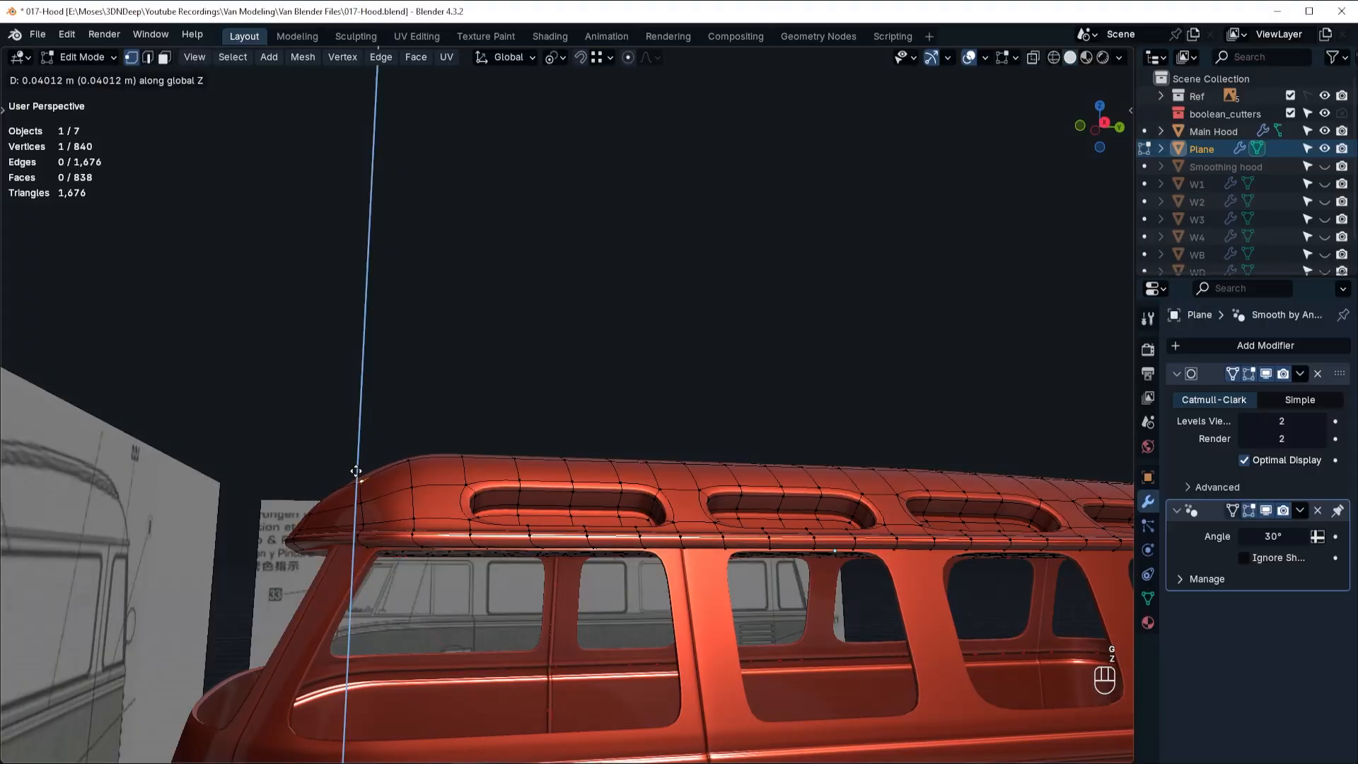
left_click(358, 468)
key("Tab")
scroll(555, 473, "down", 5)
middle_click_drag(556, 473, 622, 491)
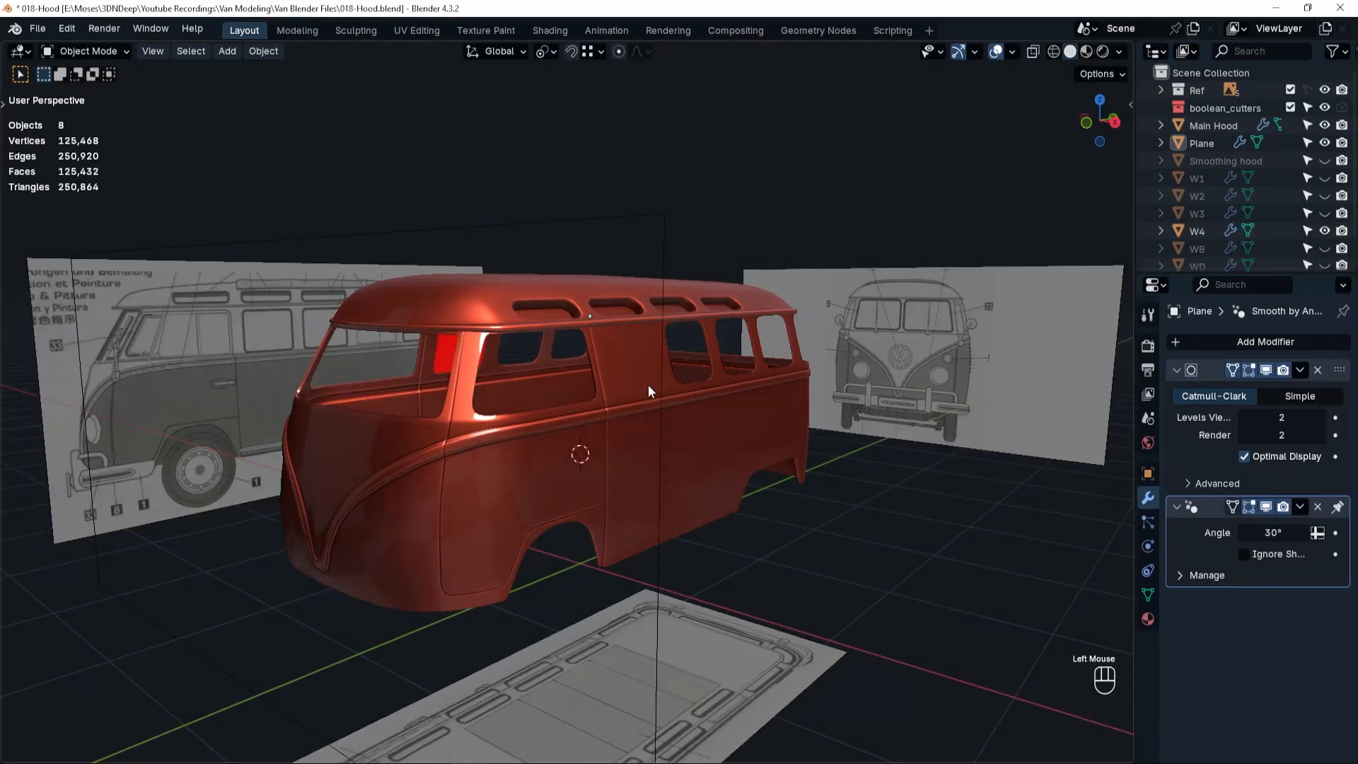
Open the W4 side window panel for face editing and hide its subdivision smoothing in the viewport.
left_click(639, 379)
scroll(639, 379, "up", 5)
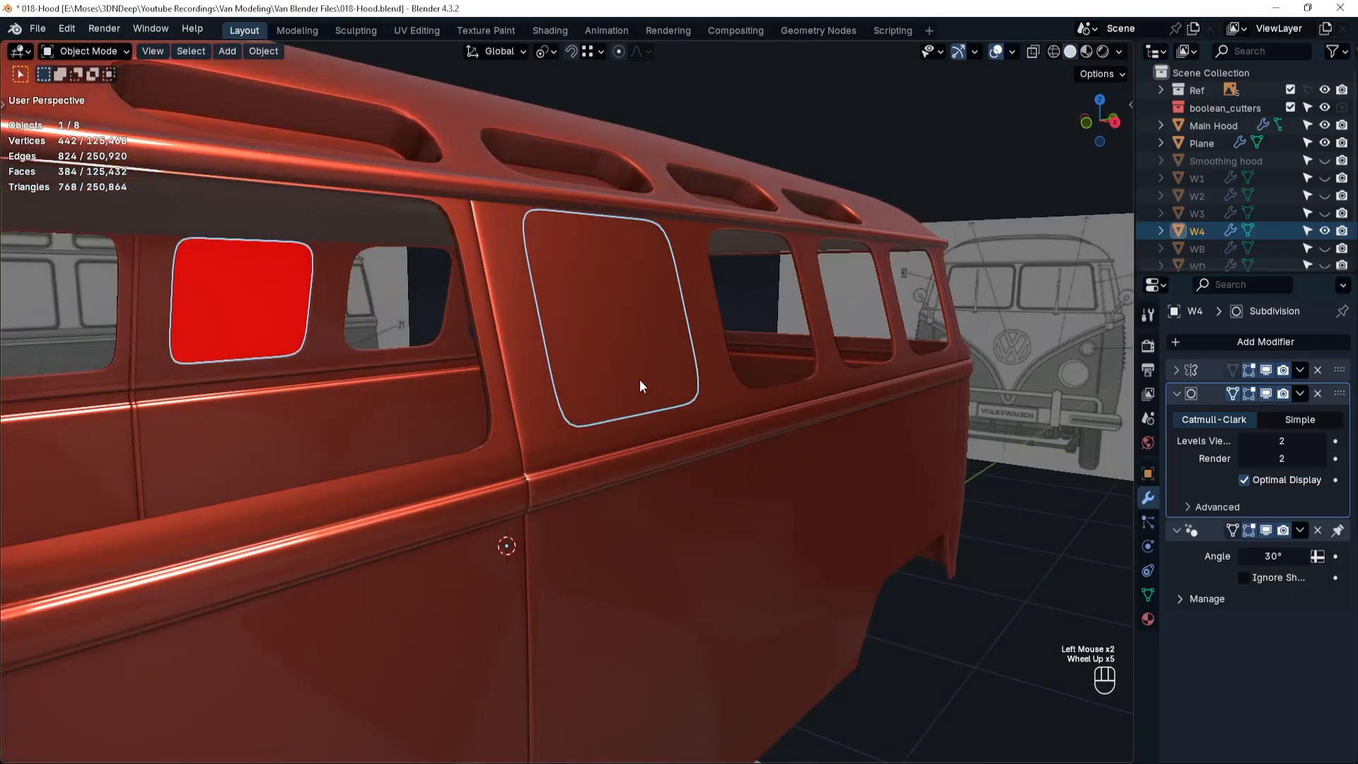
key("Tab")
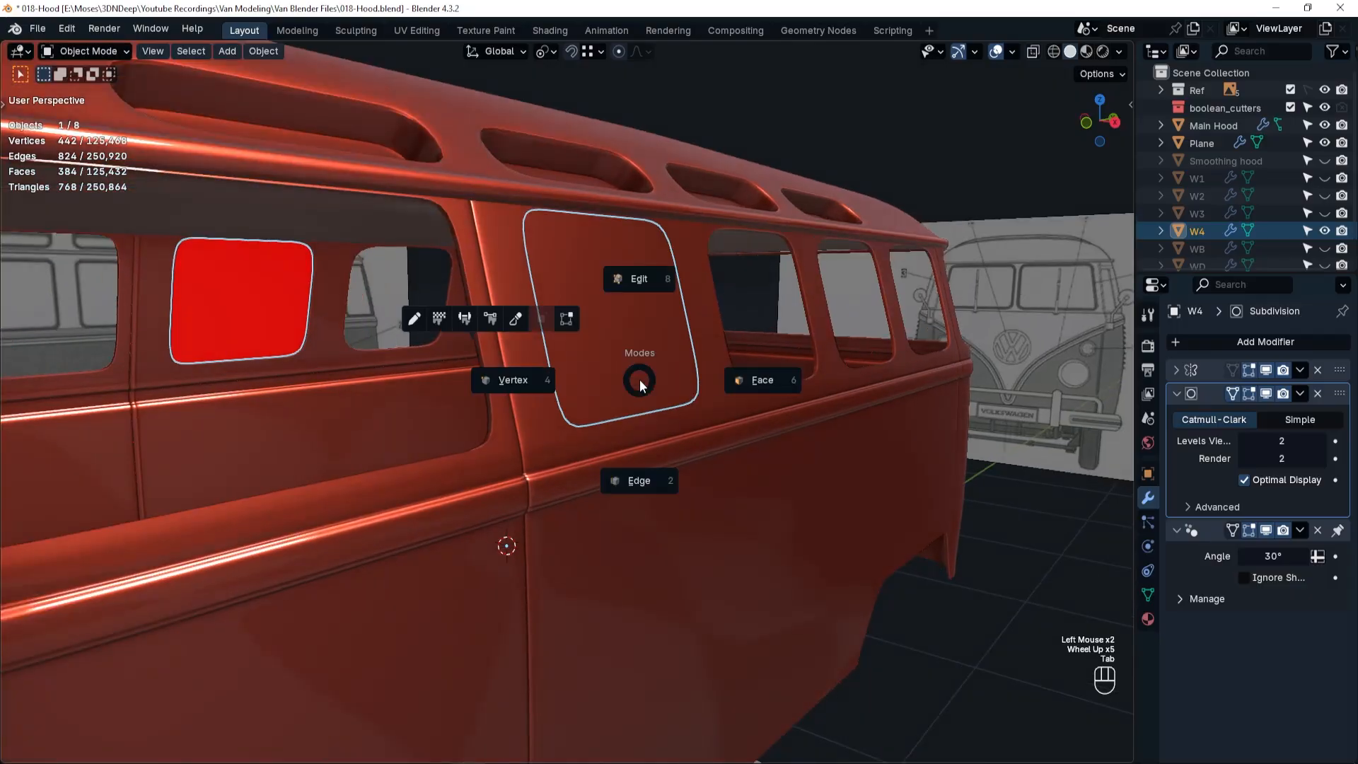
left_click(733, 379)
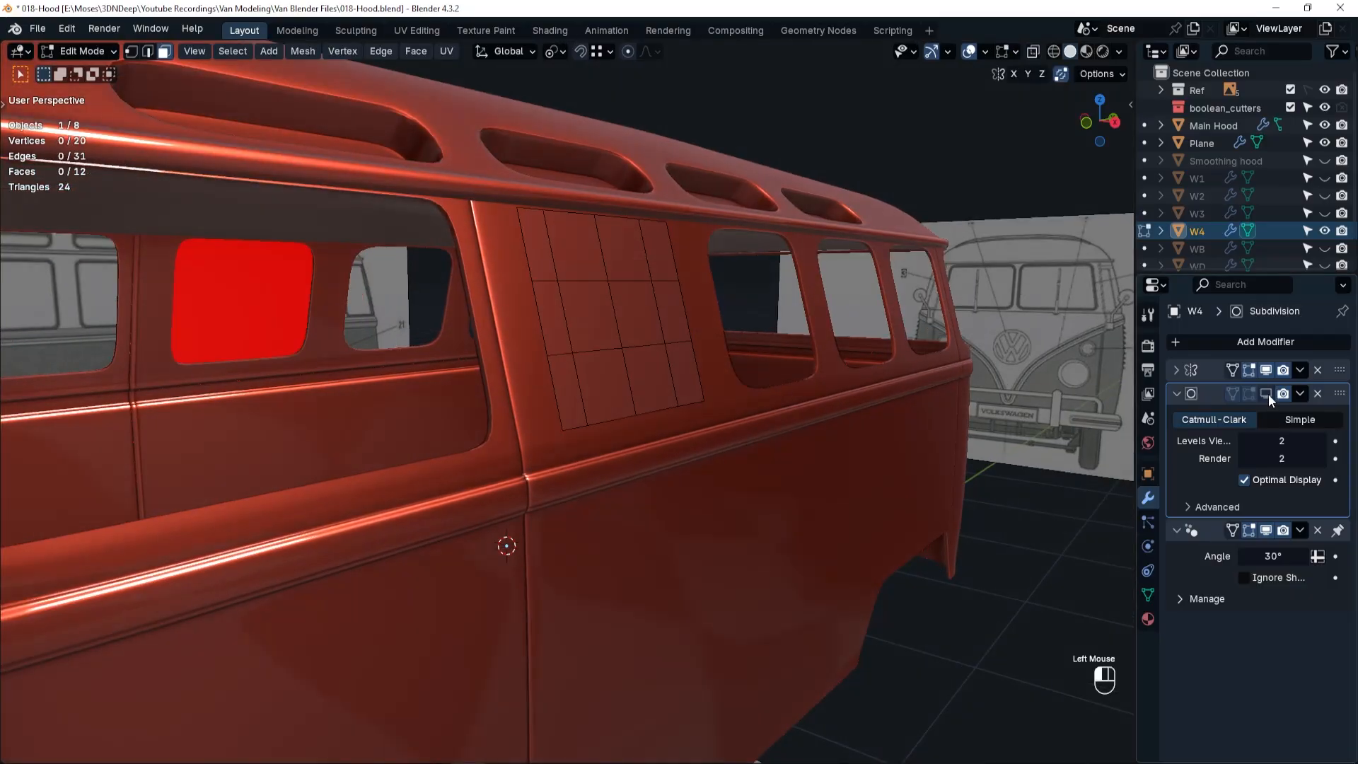
left_click(1266, 393)
Select all faces of the W4 panel and inset them by about 0.013 m.
left_click(547, 261)
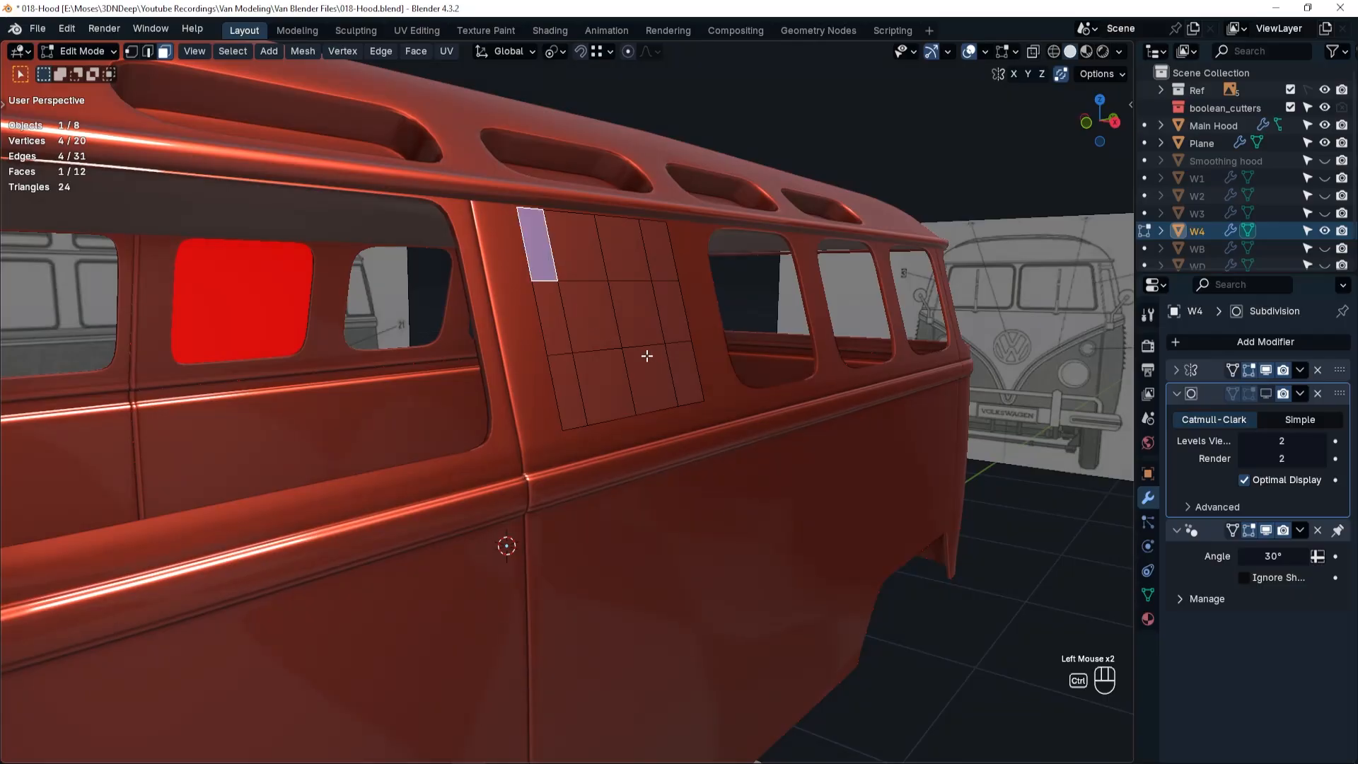
left_click(683, 377, "ctrl+shift")
key("i")
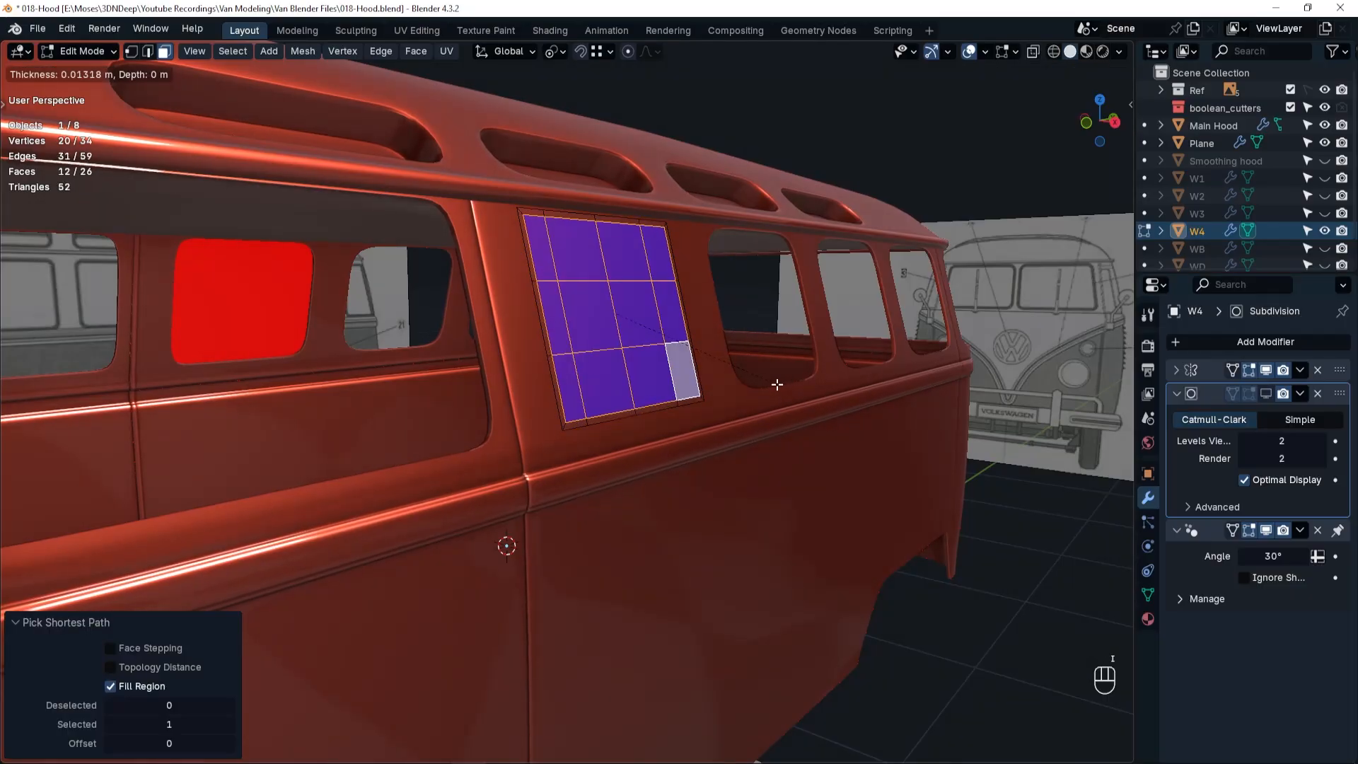
left_click(777, 384)
double_click(167, 648)
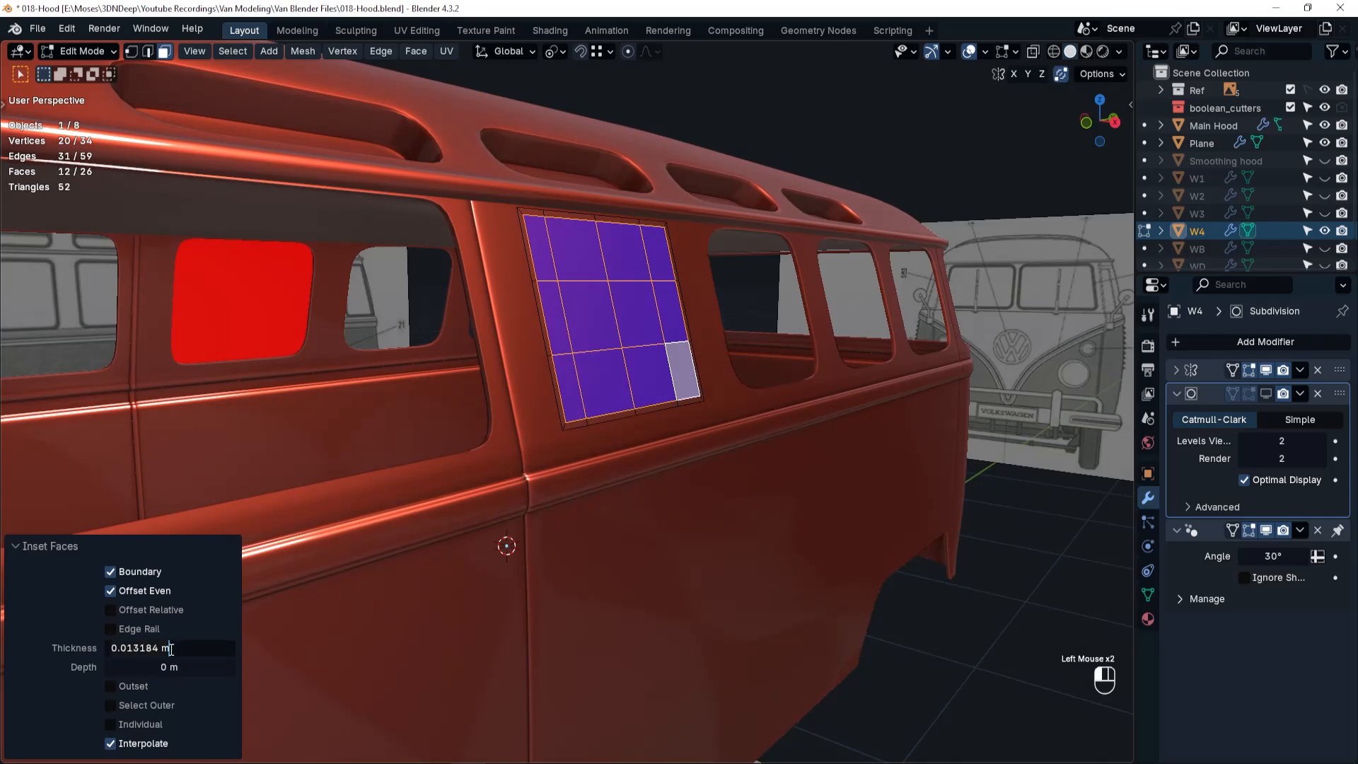
key("ctrl+a")
key("BackSpace")
key("Return")
Select the border ring of faces on the W4 panel and extrude it outward 0.013 m along the normal.
left_click(552, 357)
left_click(550, 356, "alt")
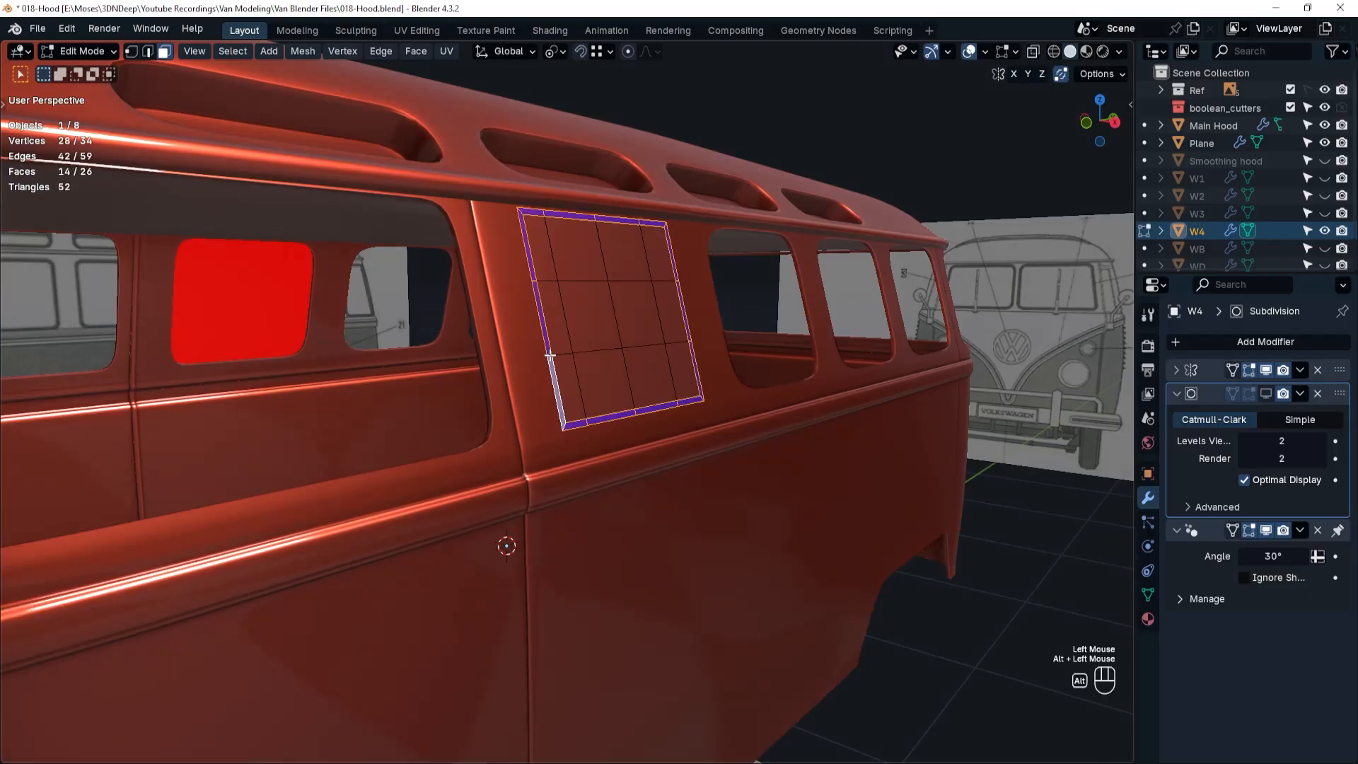
key("e")
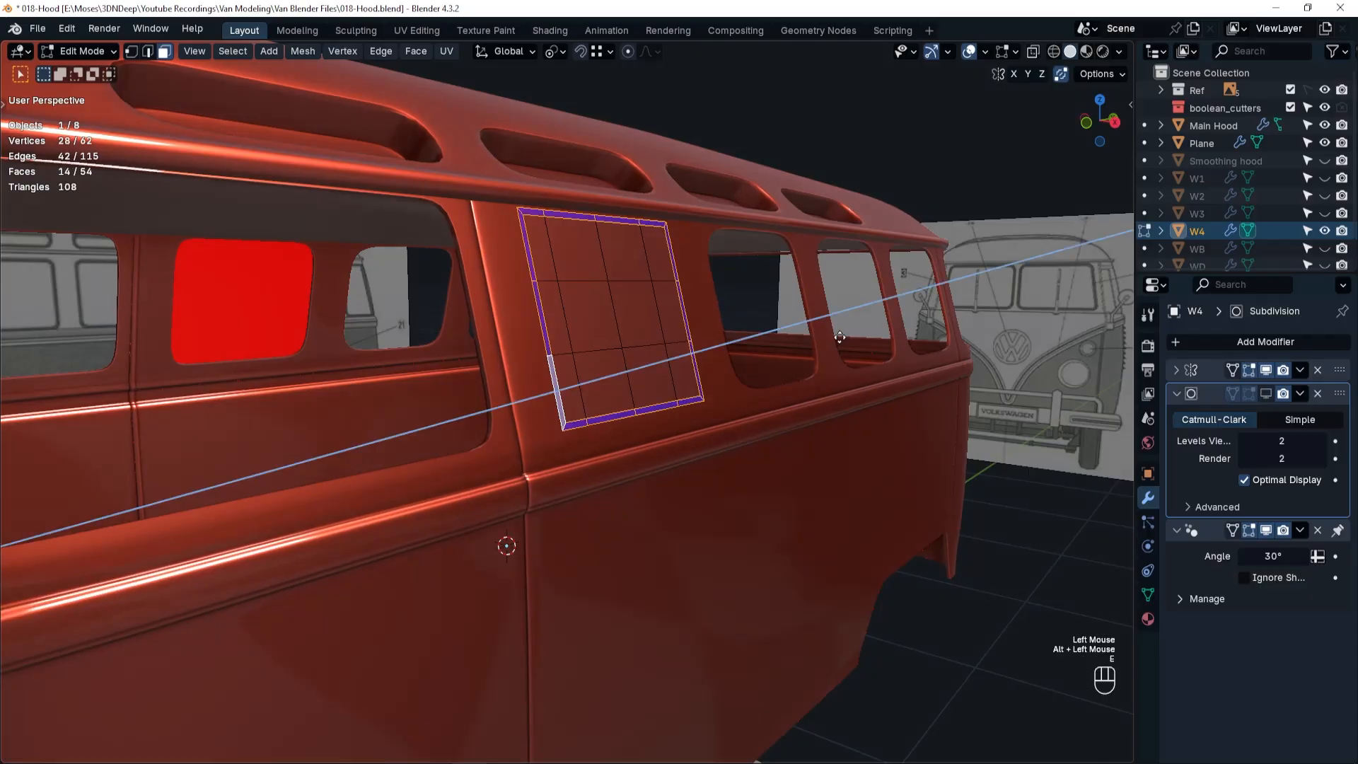
left_click(847, 337)
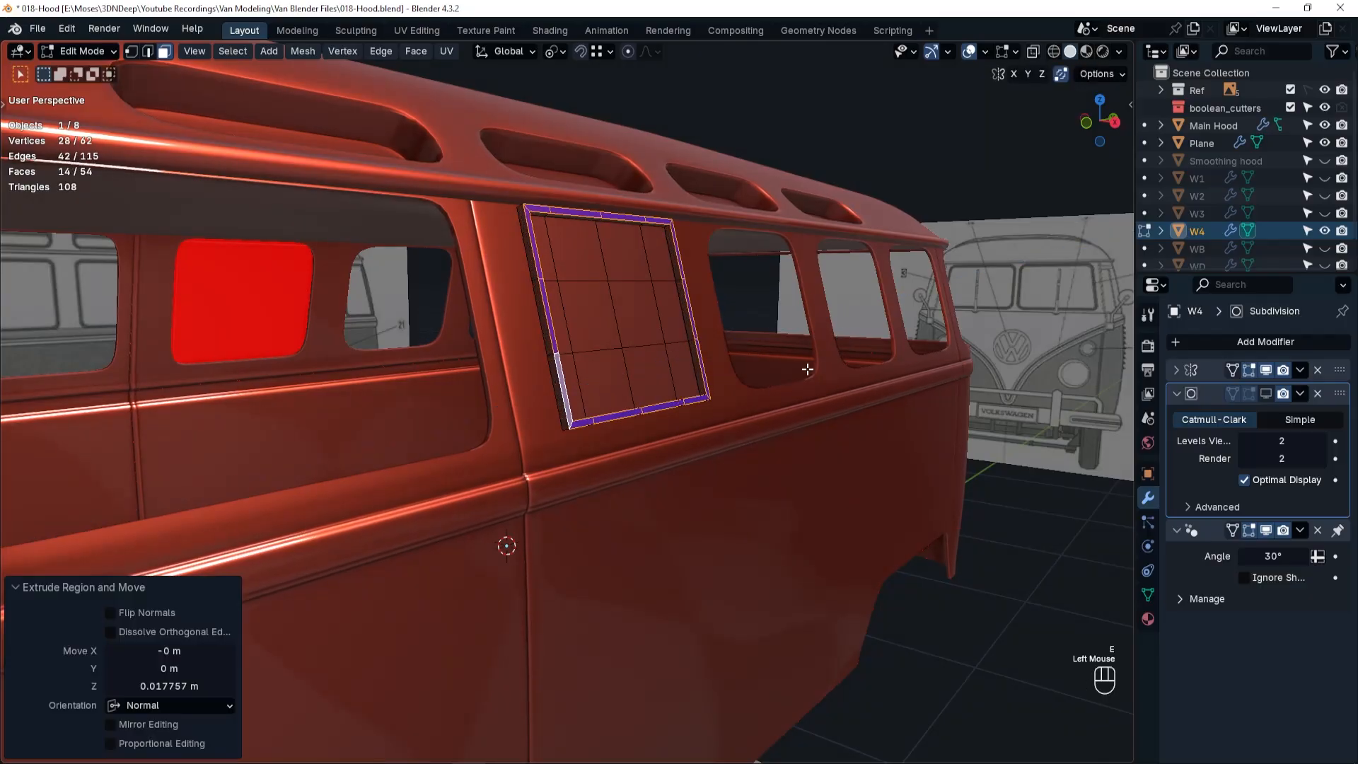
double_click(168, 686)
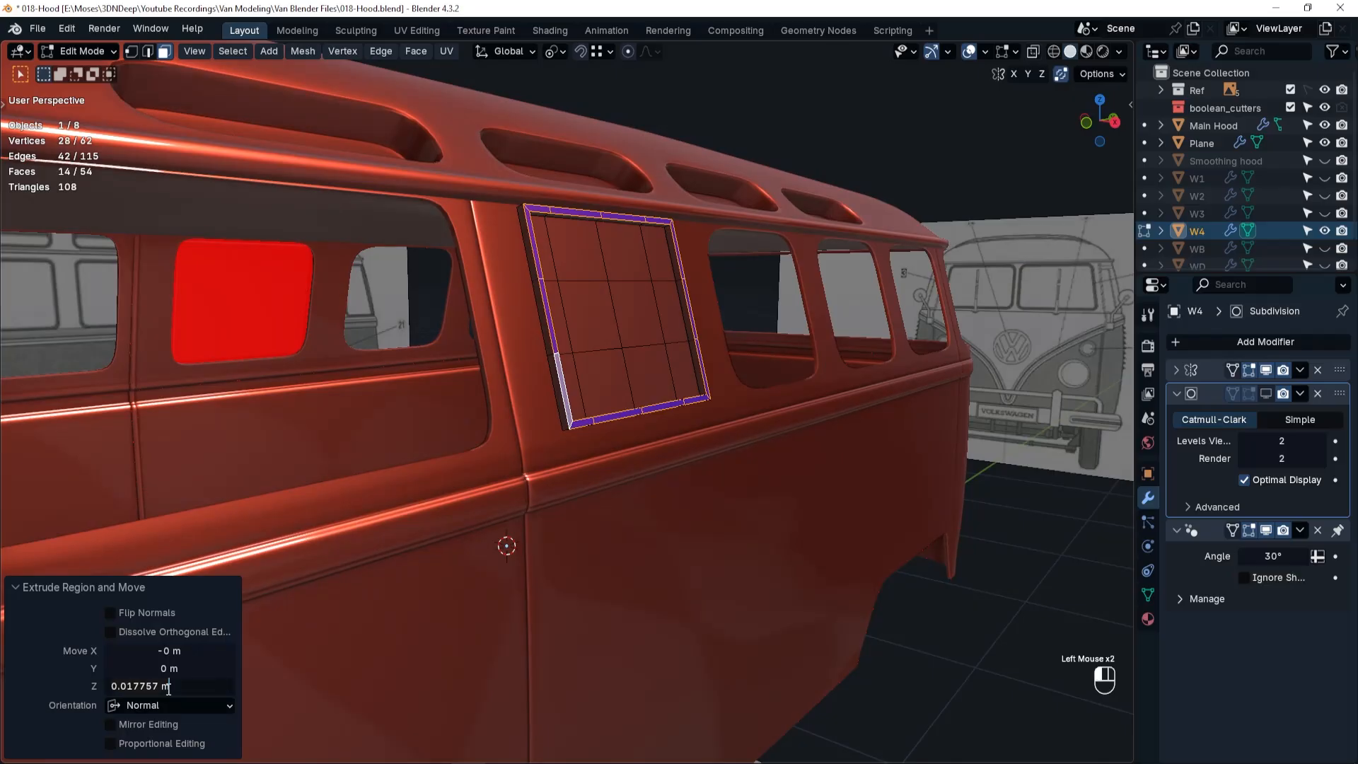
key("ctrl+a")
type("0.13")
key("Return")
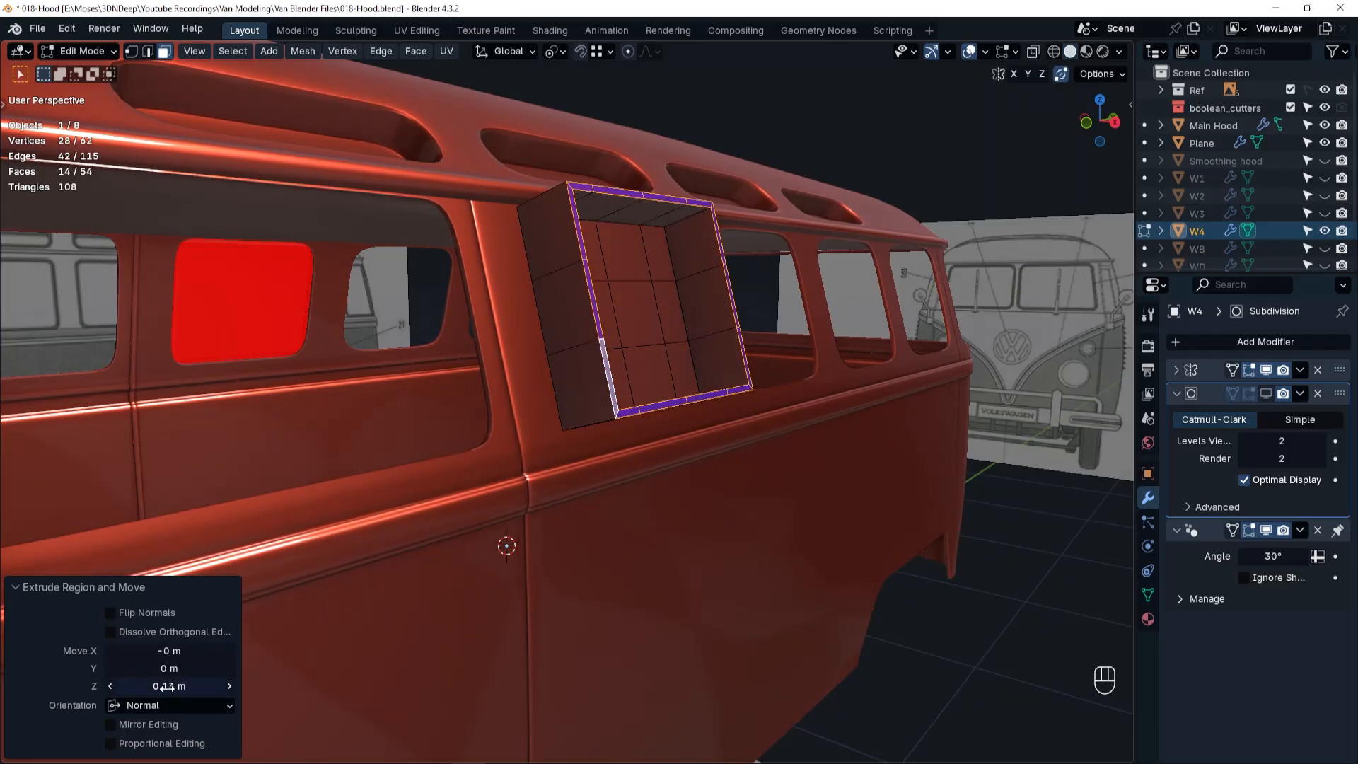
left_click(167, 686)
key("BackSpace")
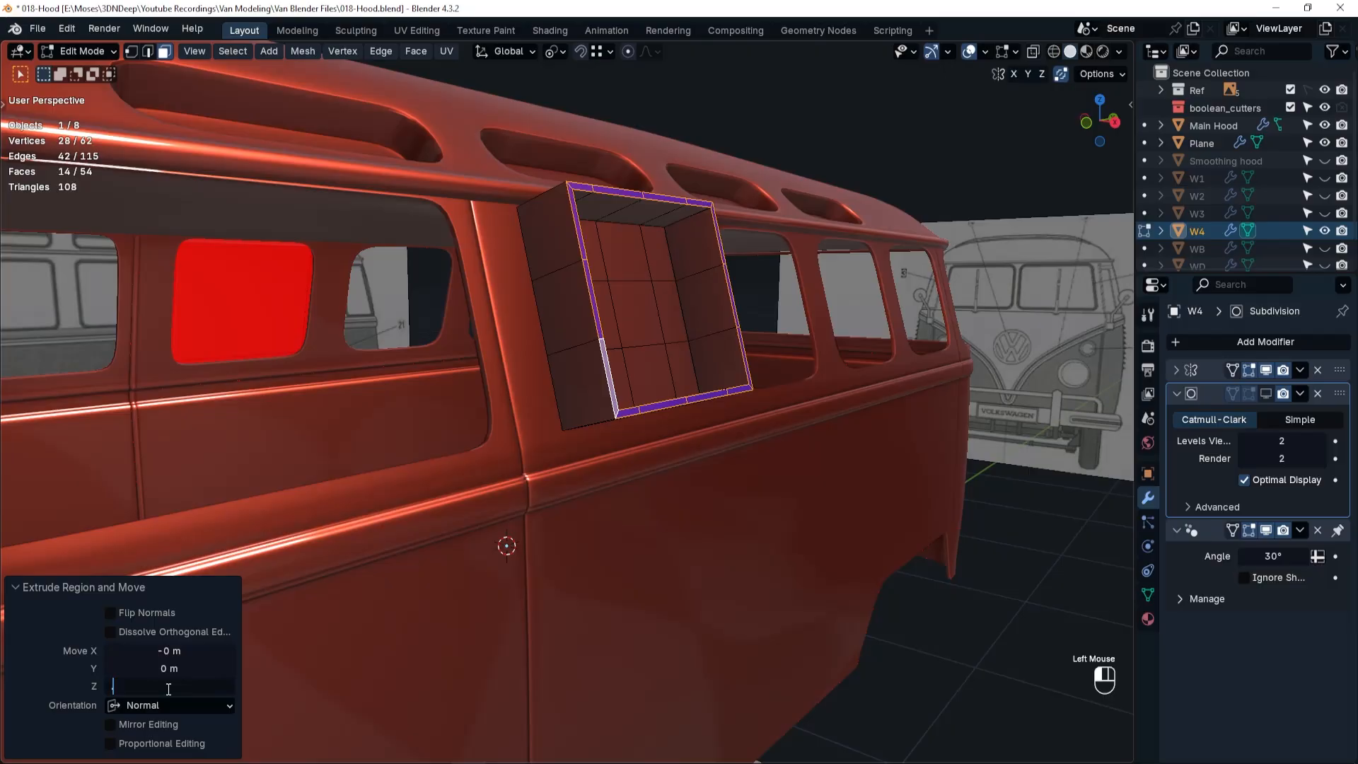
key("Return")
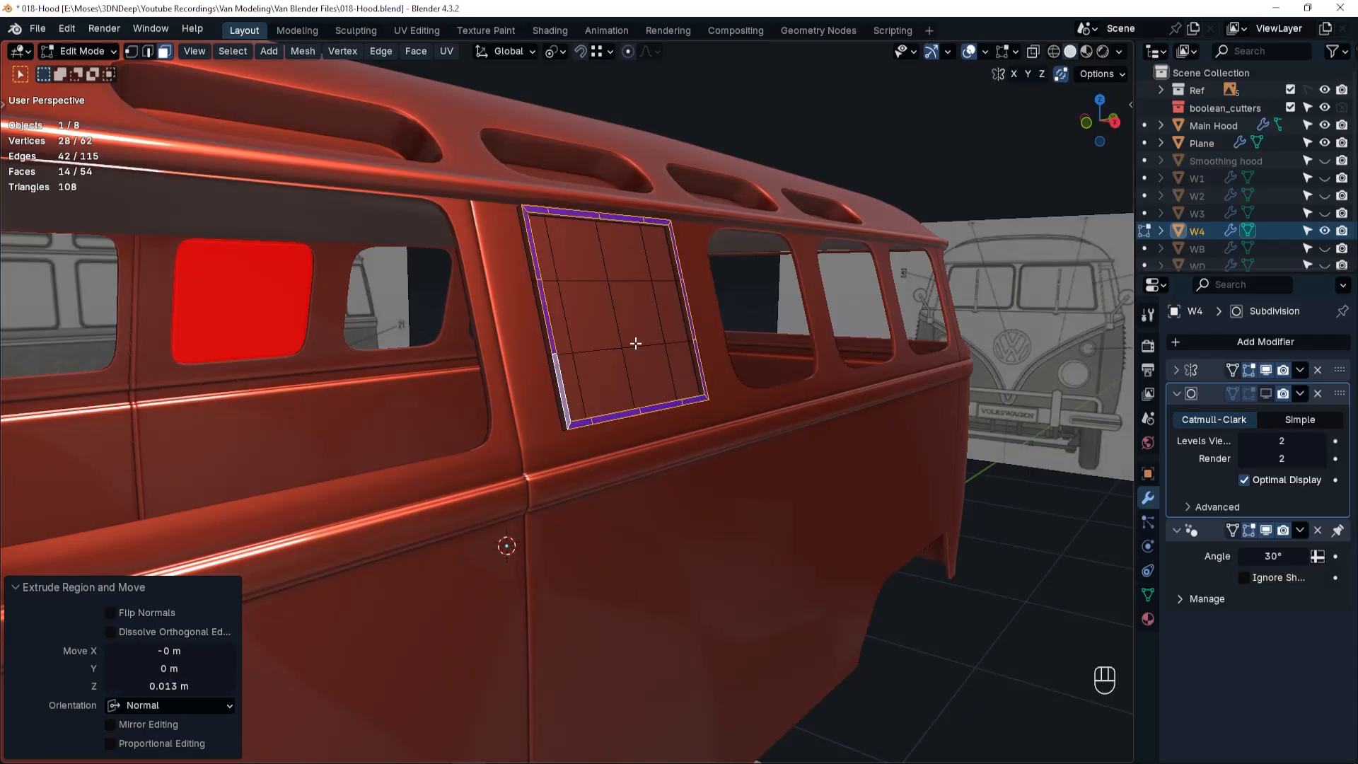
Add a centred loop cut around the W4 panel's raised border and bevel it with a width of 0.003 m.
key("ctrl+r")
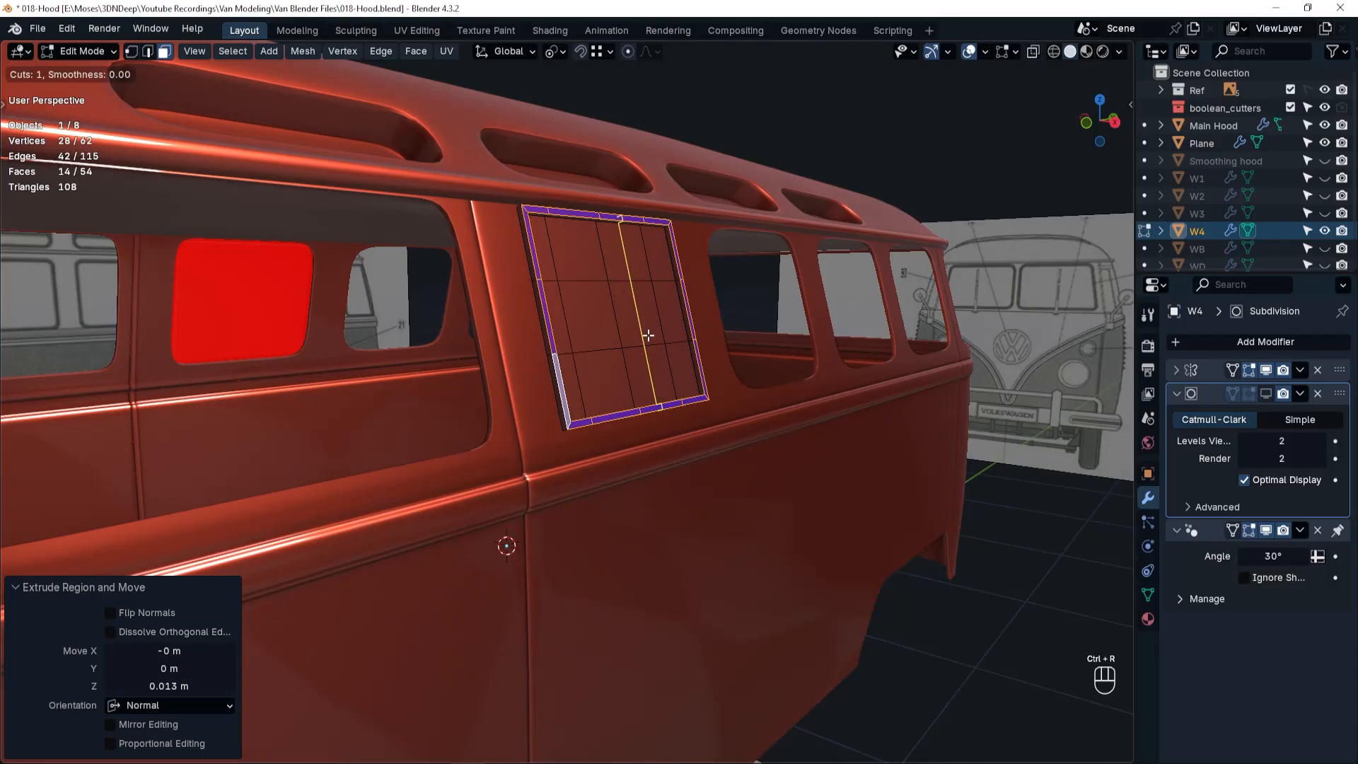
left_click(678, 281)
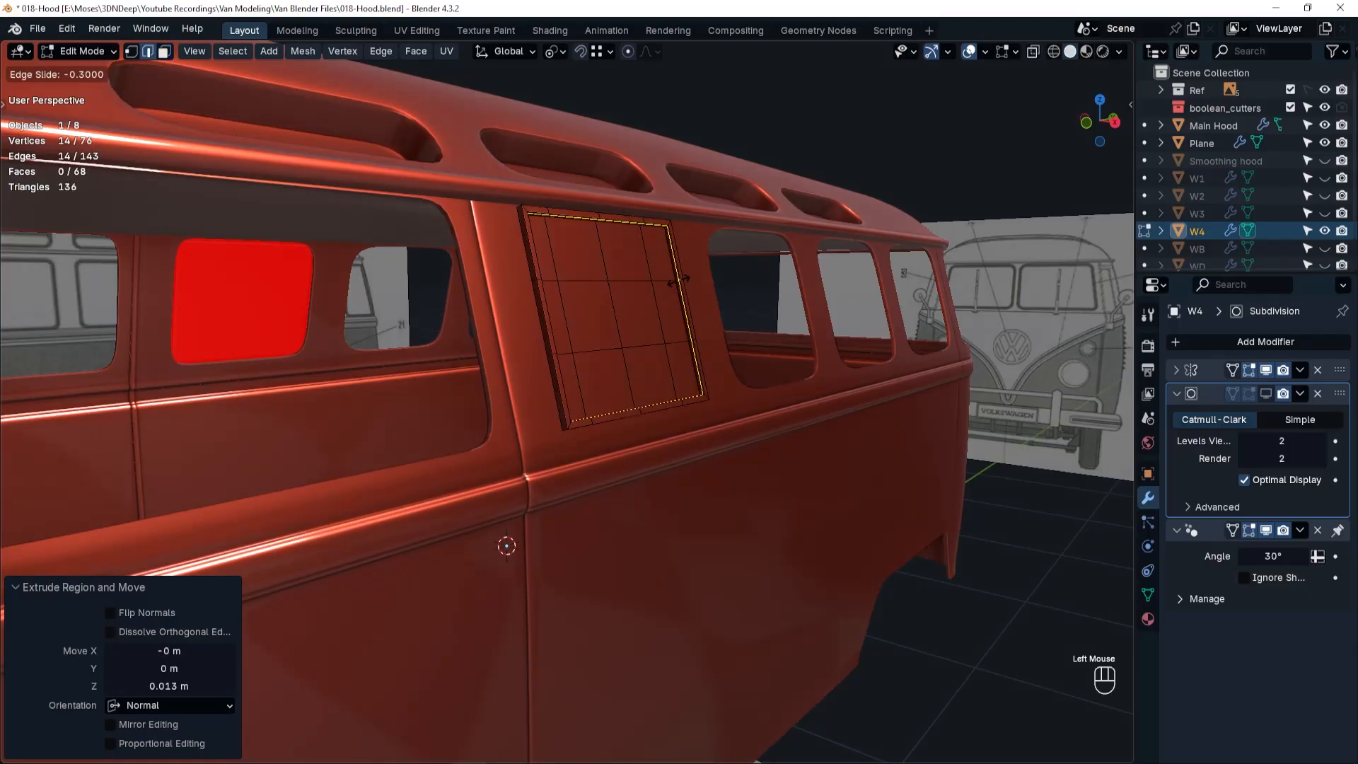
right_click(677, 281)
key("ctrl+b")
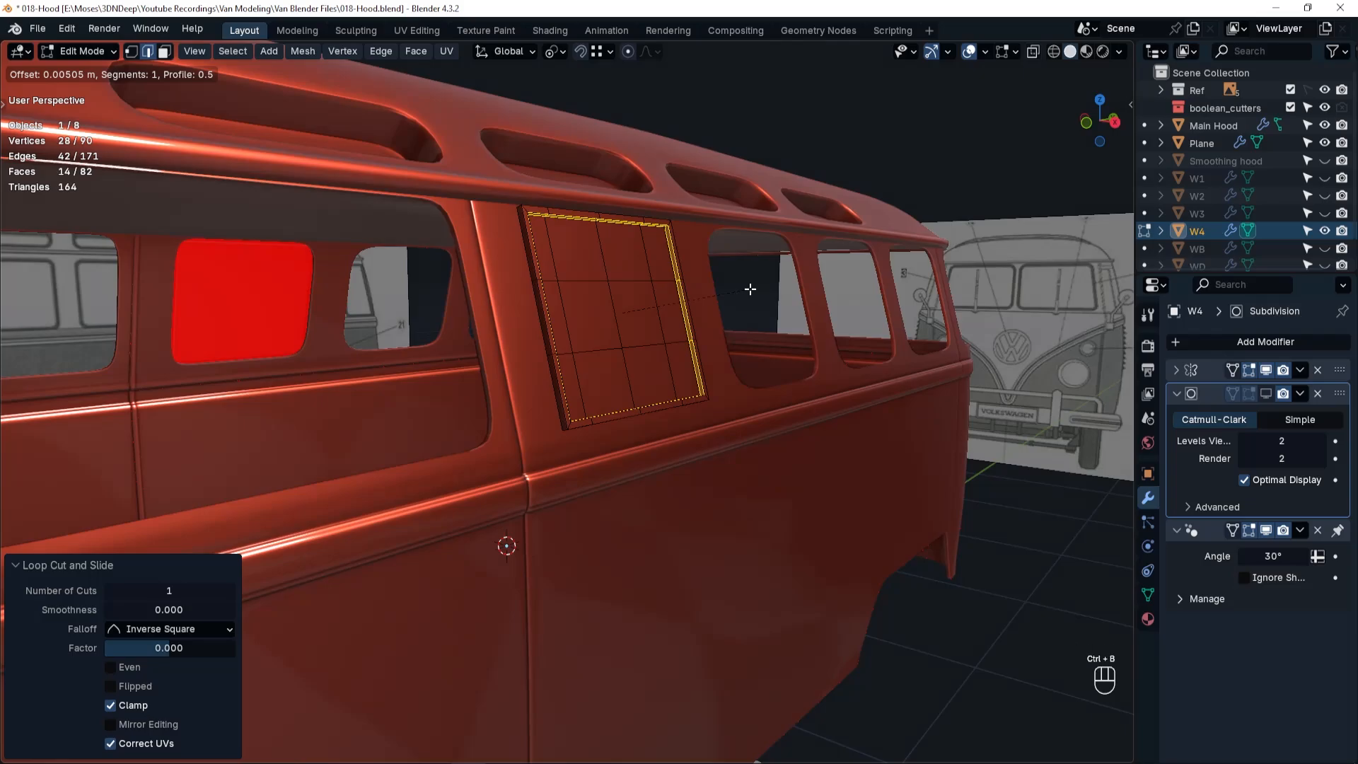
key("shift")
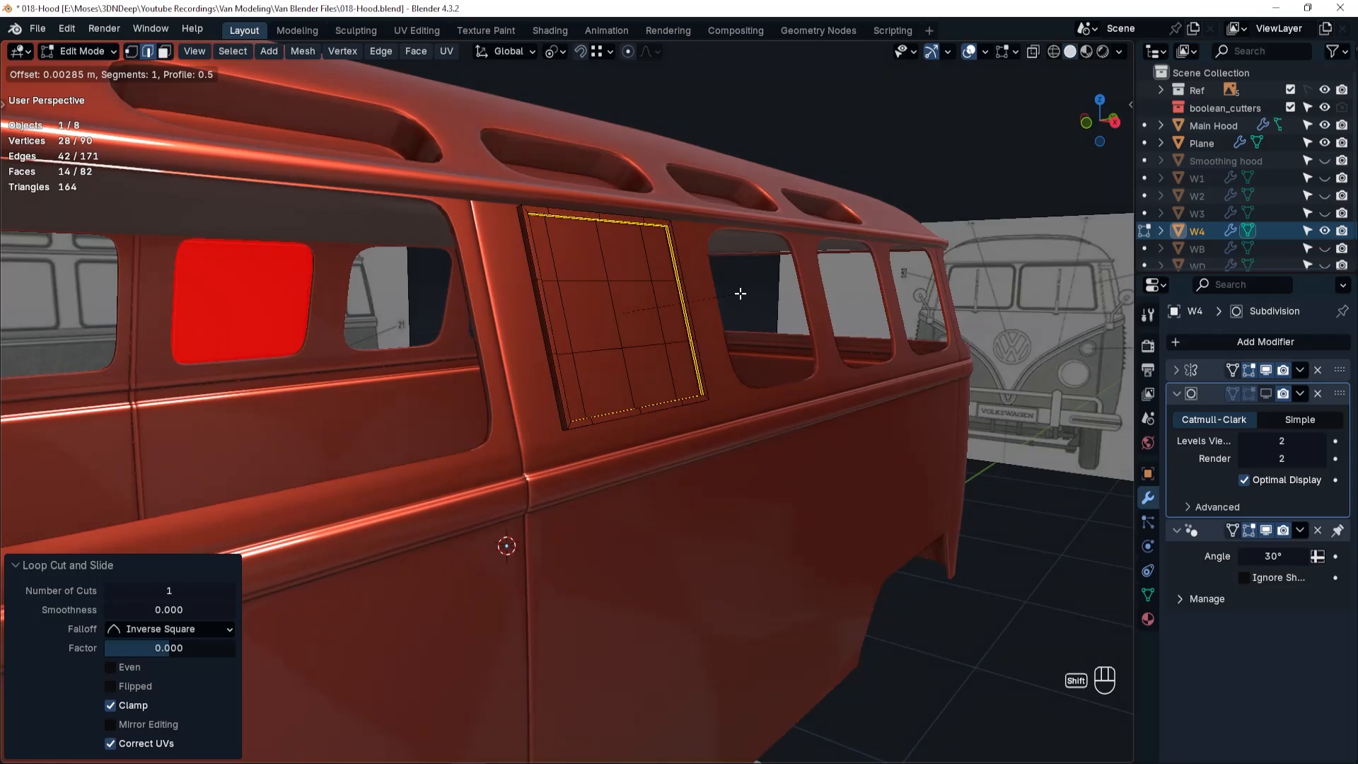
left_click(742, 292, "shift")
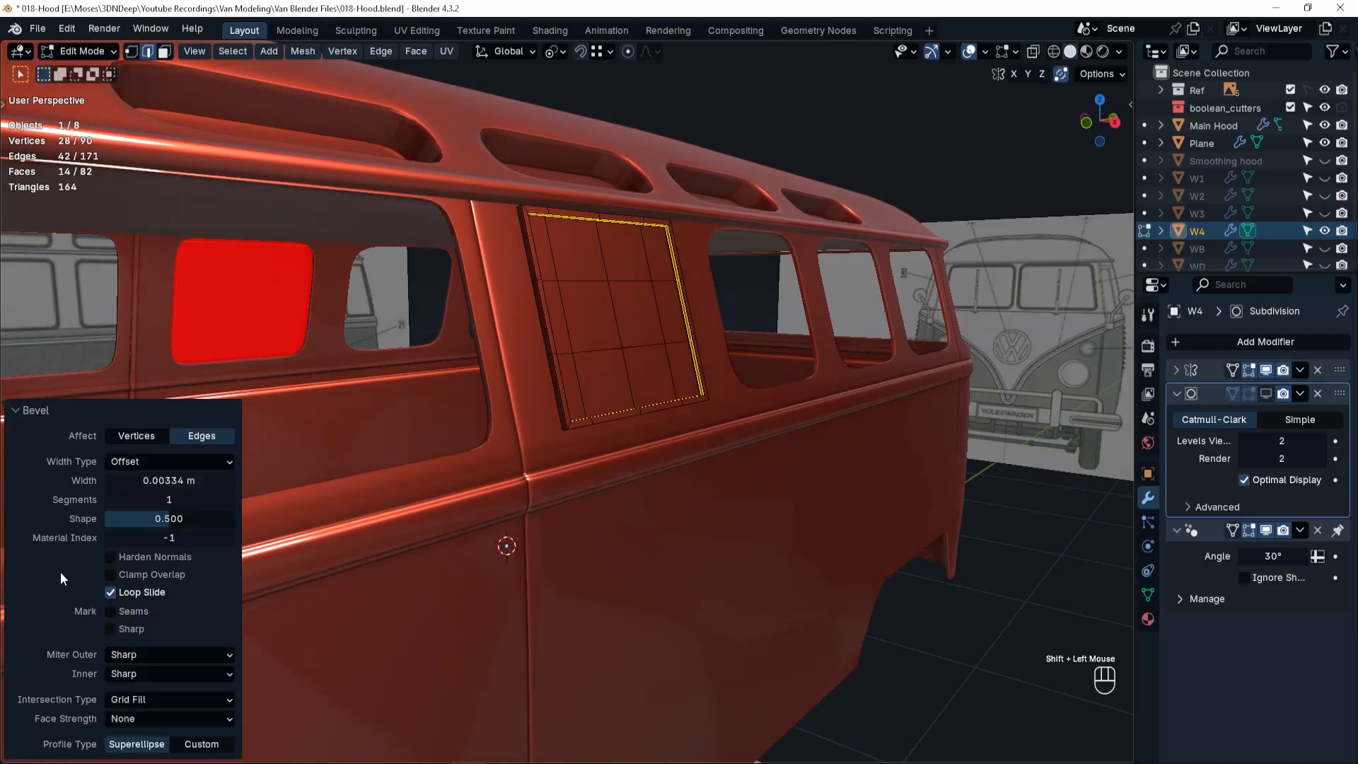
left_click(154, 480)
type(".00")
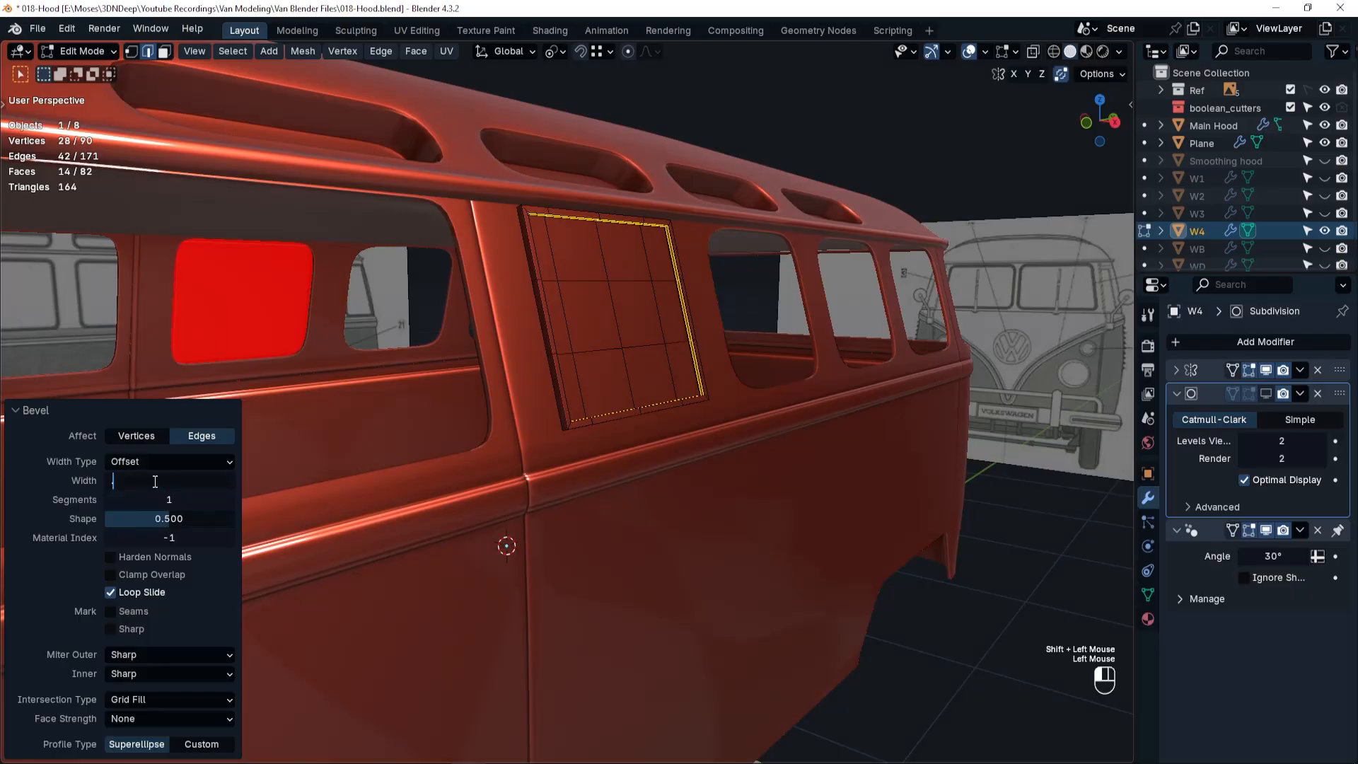
type("3")
key("Return")
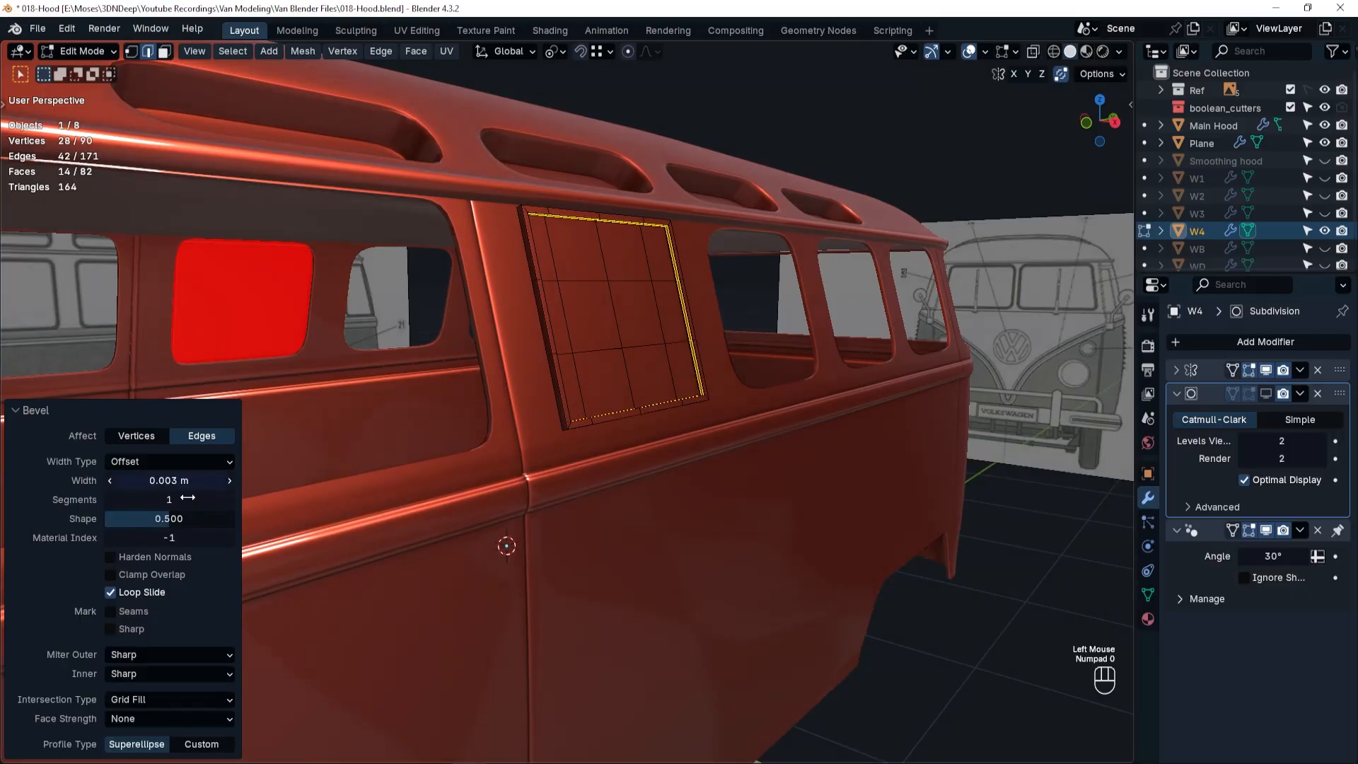
Return W4 to Object Mode, show its subdivision smoothing again and add a Solidify modifier.
key("Tab")
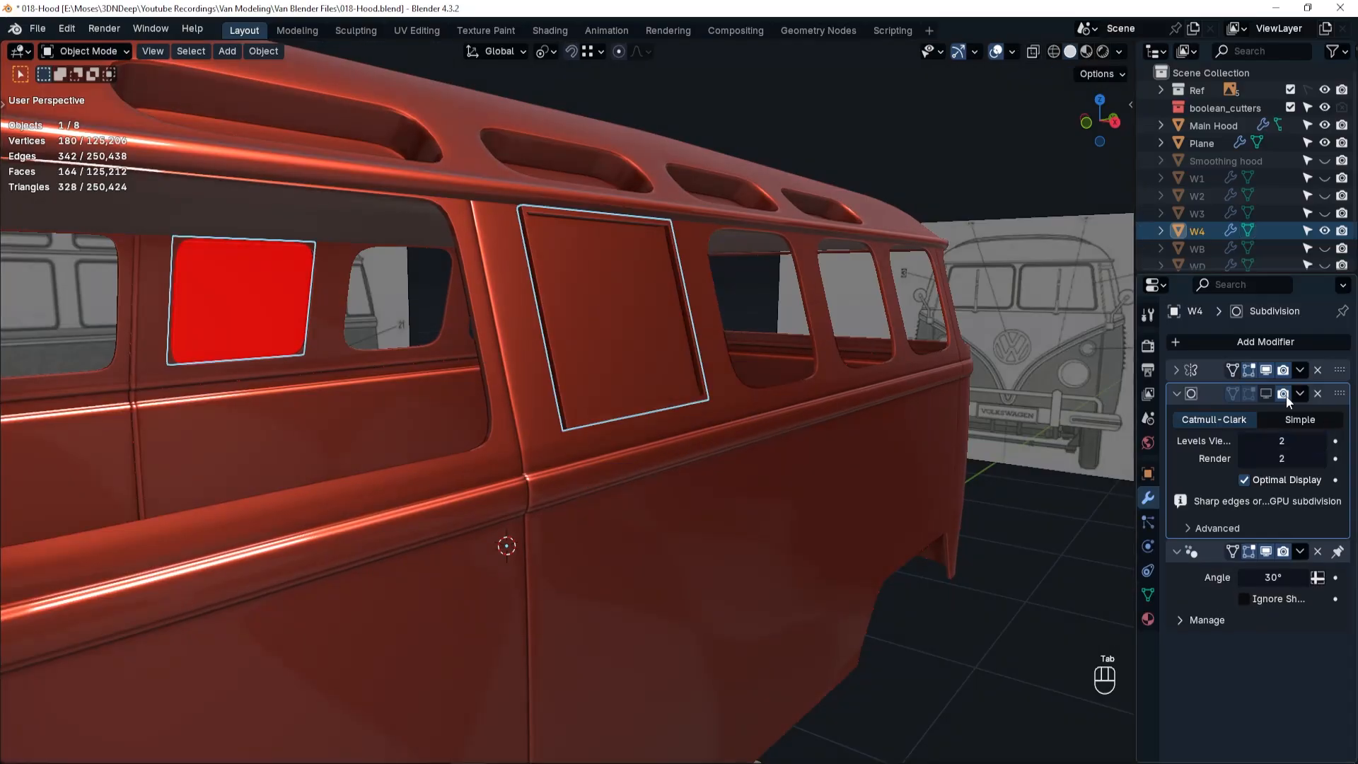
left_click(1265, 394)
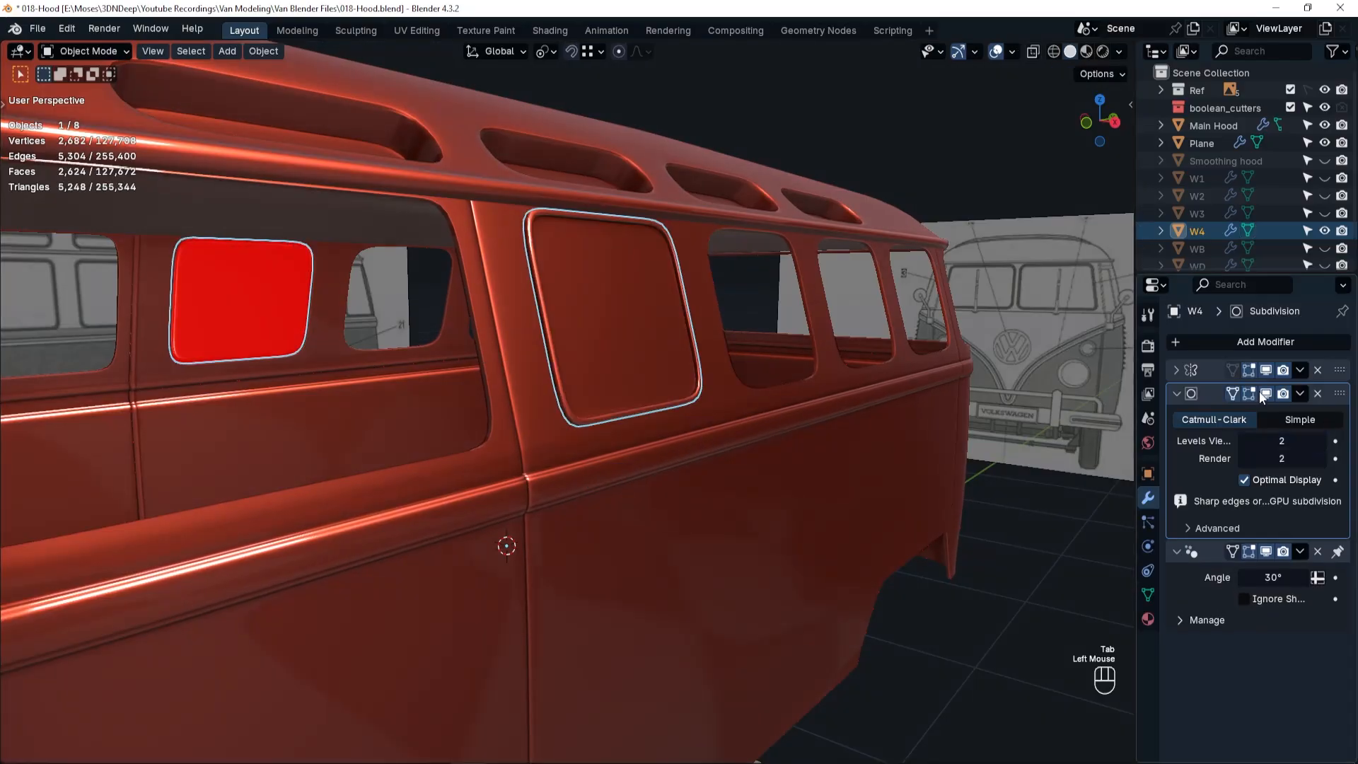
left_click(1255, 343)
mouse_move(1255, 342)
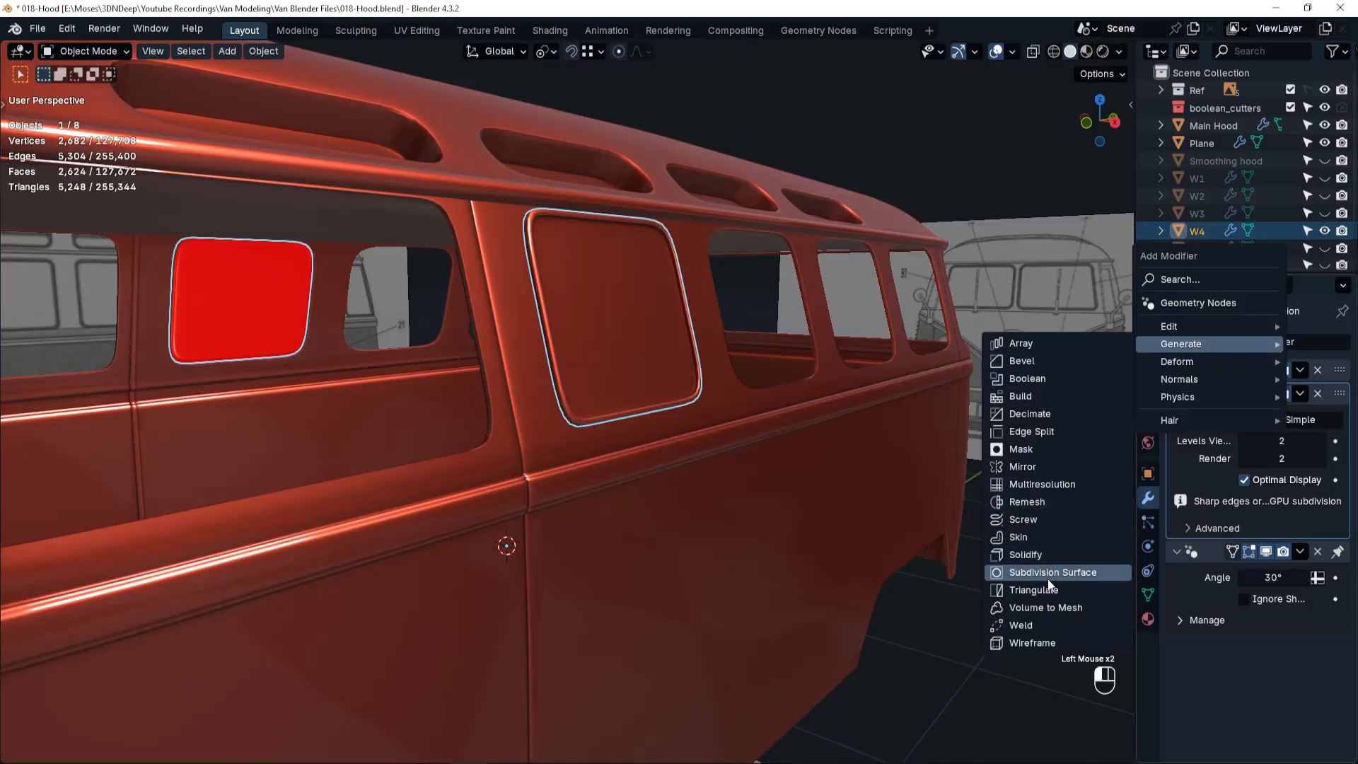
left_click(1046, 554)
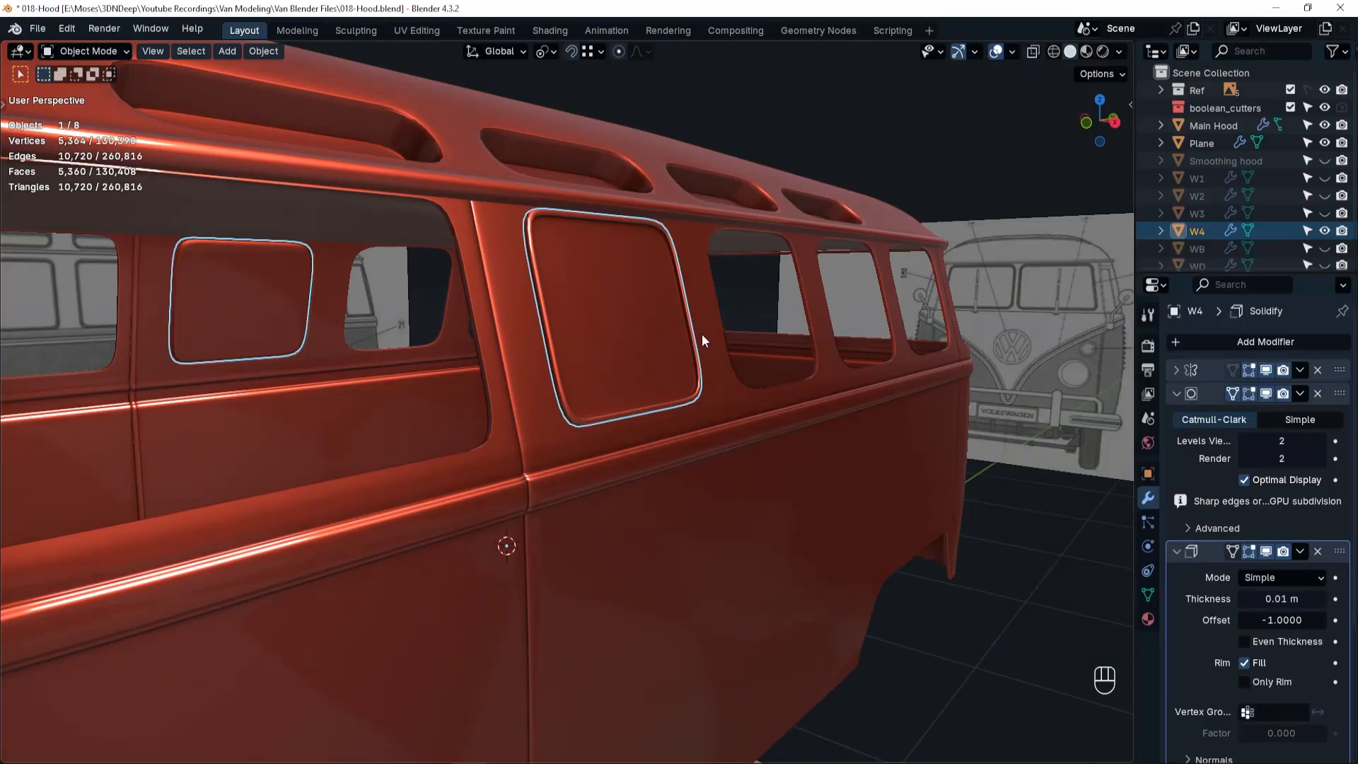
Unhide the W3 side window panel, select it and frame it in the viewport.
left_click(1324, 213)
left_click(748, 339)
key("KP_Decimal")
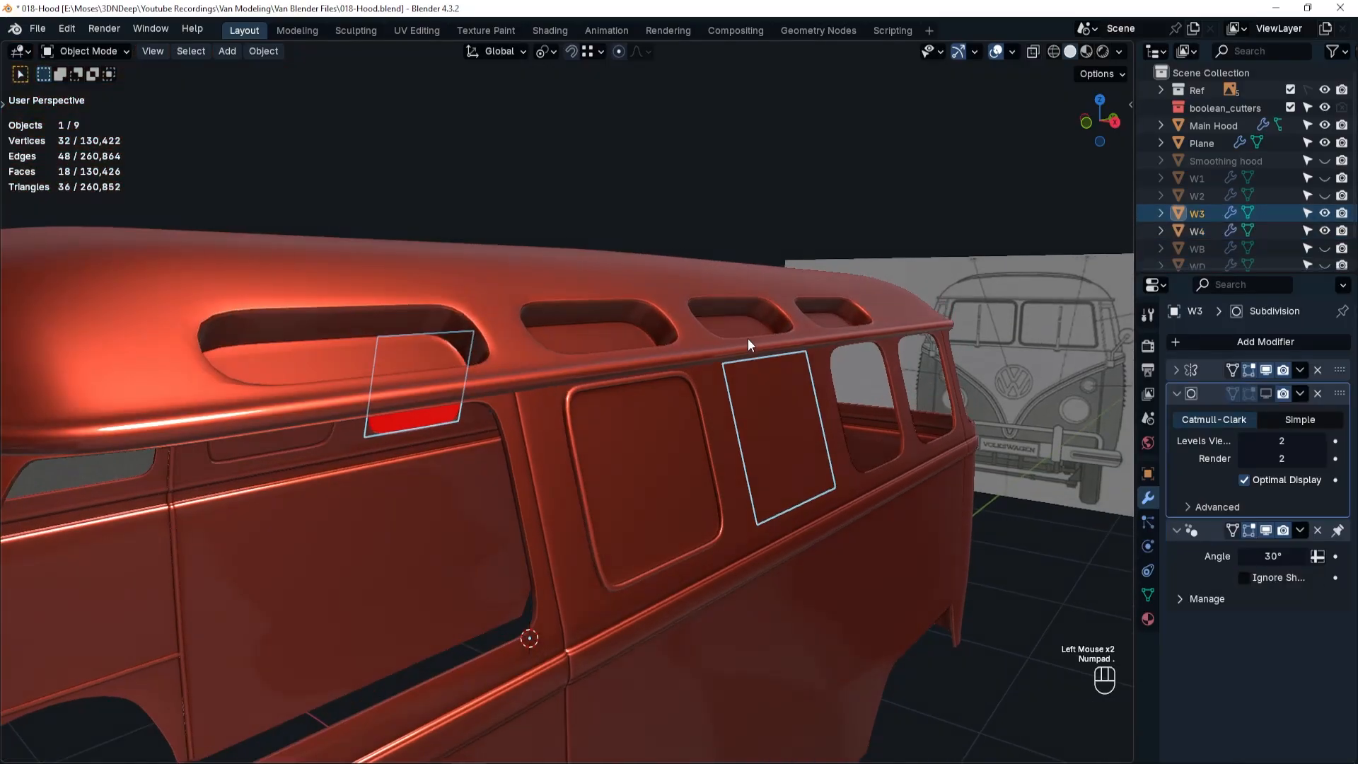
scroll(795, 444, "up", 3)
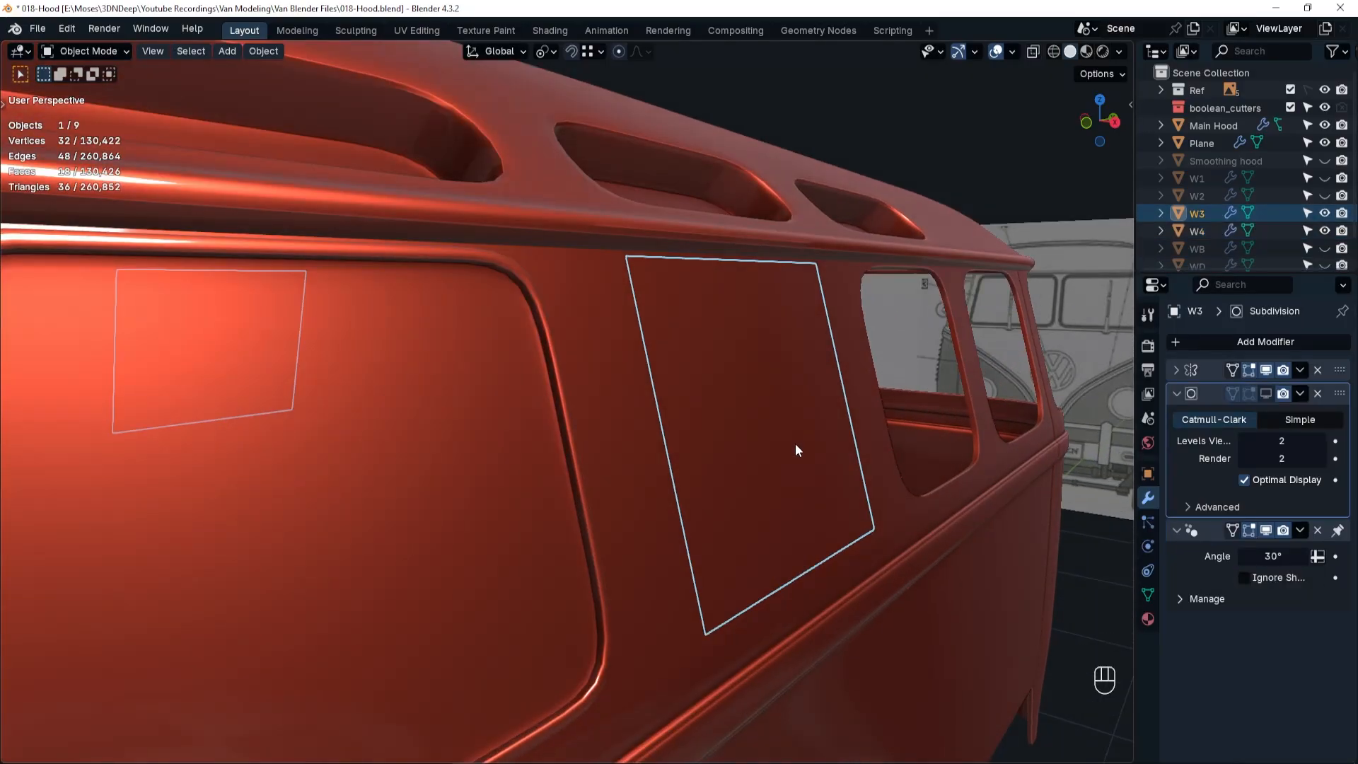
Try setting the W3 panel's origin to its geometry, and undo it.
key("shift+s")
left_click(753, 555)
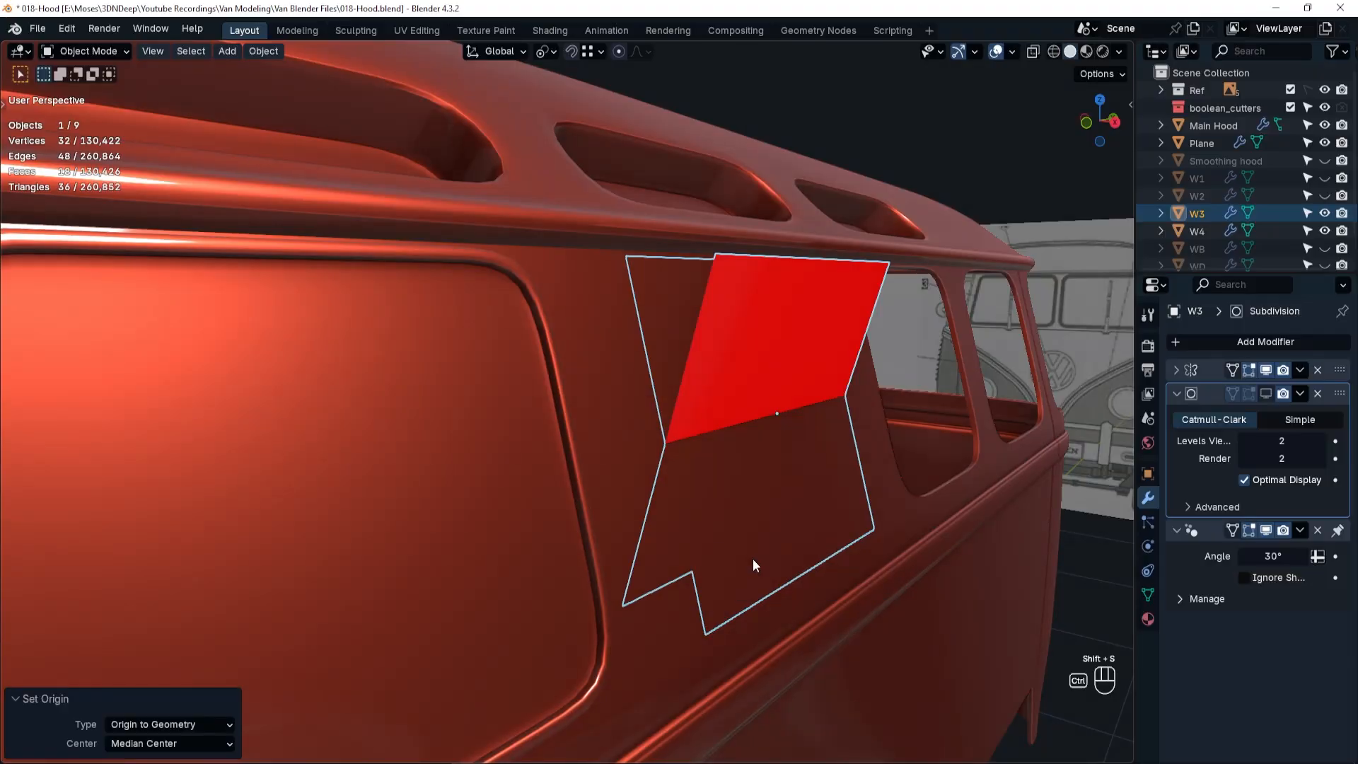
key("ctrl+z")
Enter Edit Mode on W3, select all nine panel faces and inset them 0.013 m.
key("Tab")
left_click(686, 355)
left_click(842, 488, "ctrl+shift")
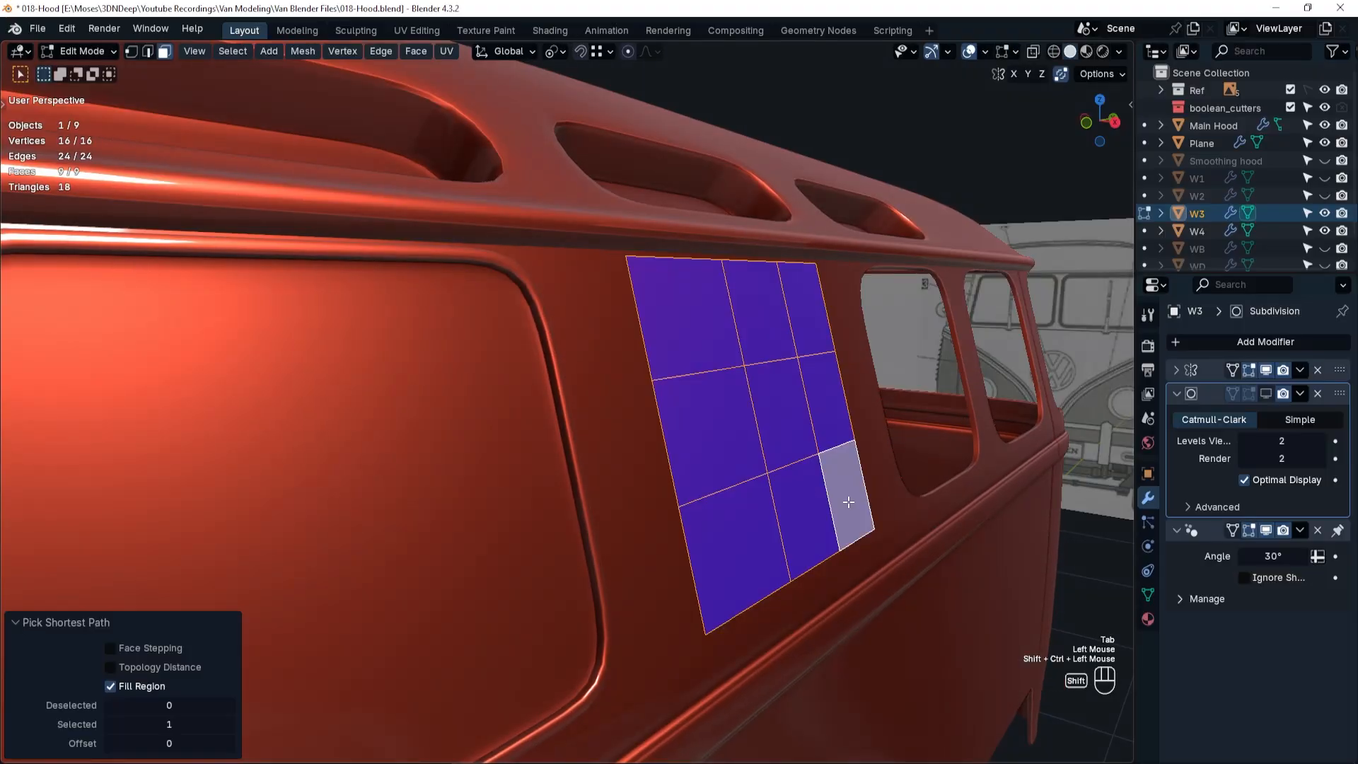
key("i")
left_click(818, 510)
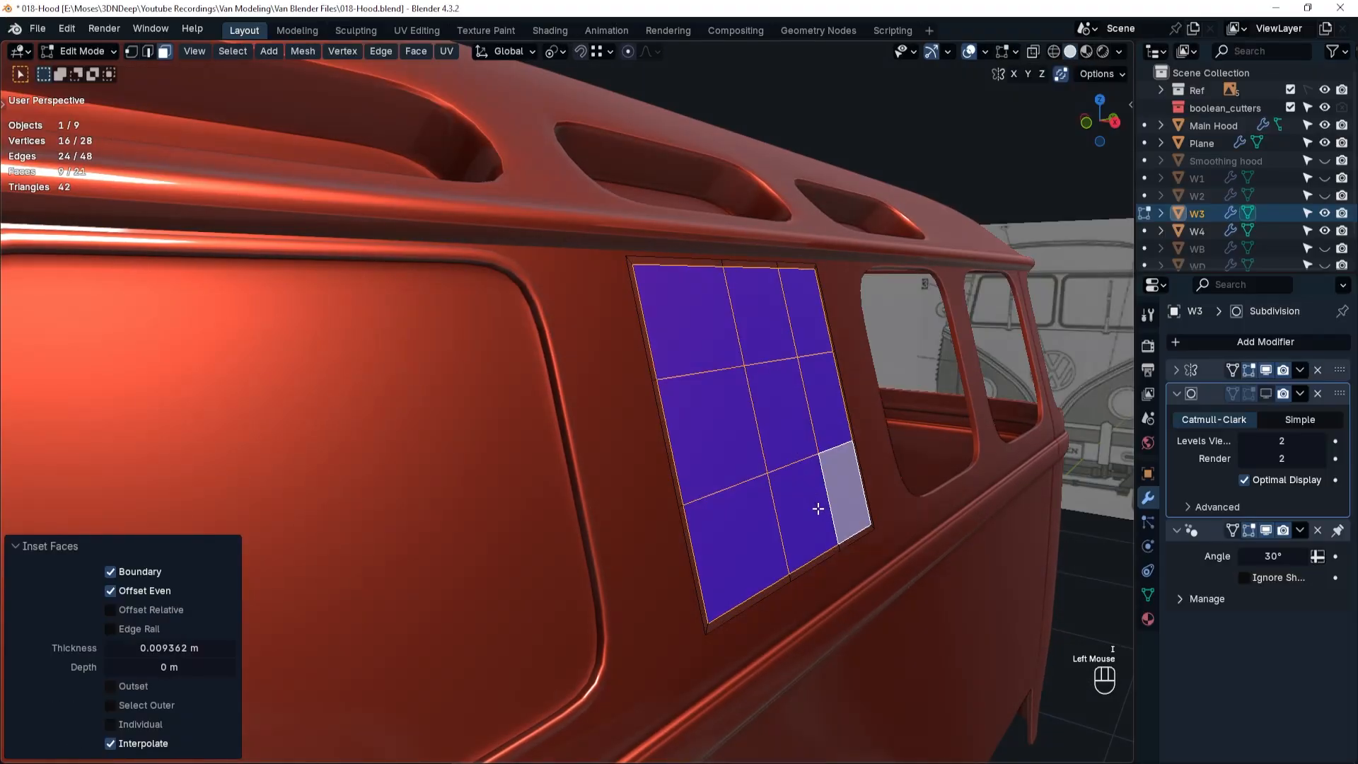
left_click(152, 648)
key("BackSpace")
key("Return")
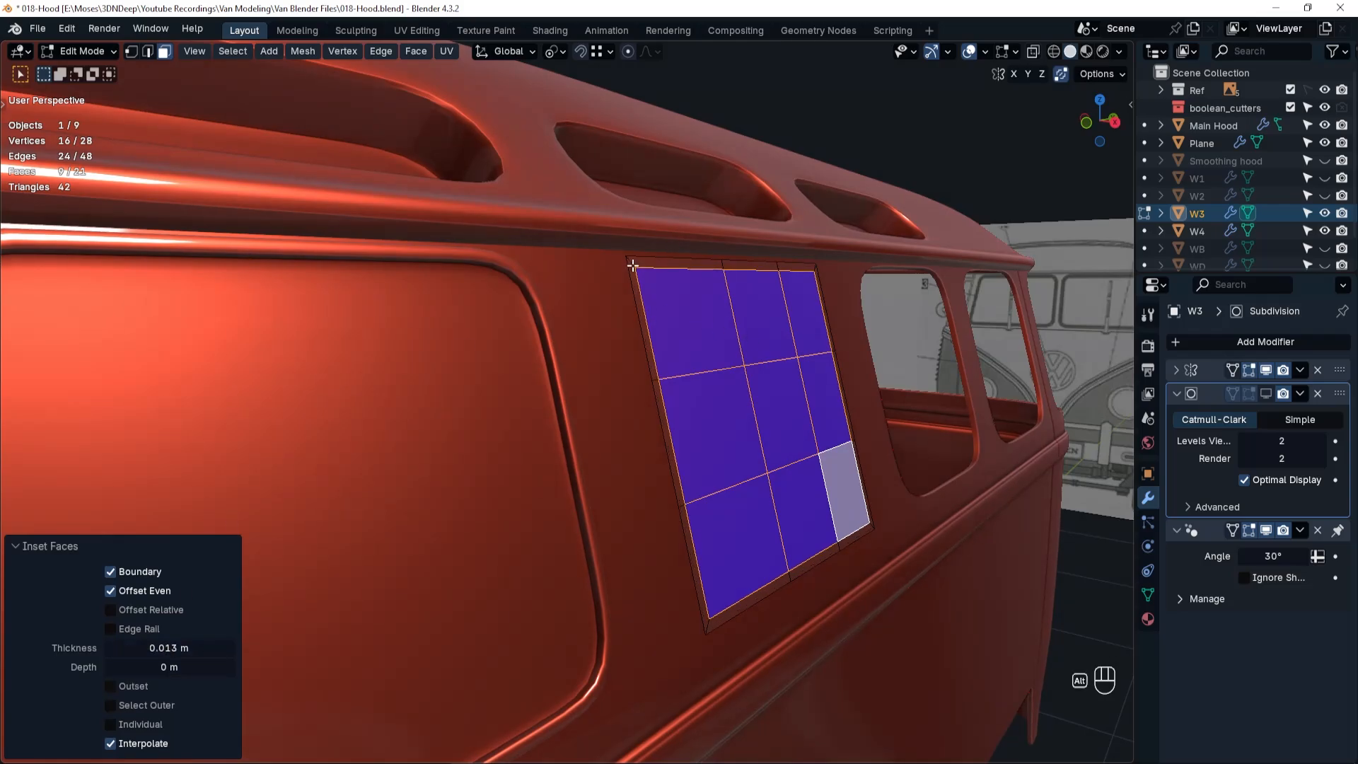
Select the border ring of faces on the W3 panel and extrude it outward 0.013 m along the normal.
left_click(637, 265, "alt")
key("e")
left_click(727, 333)
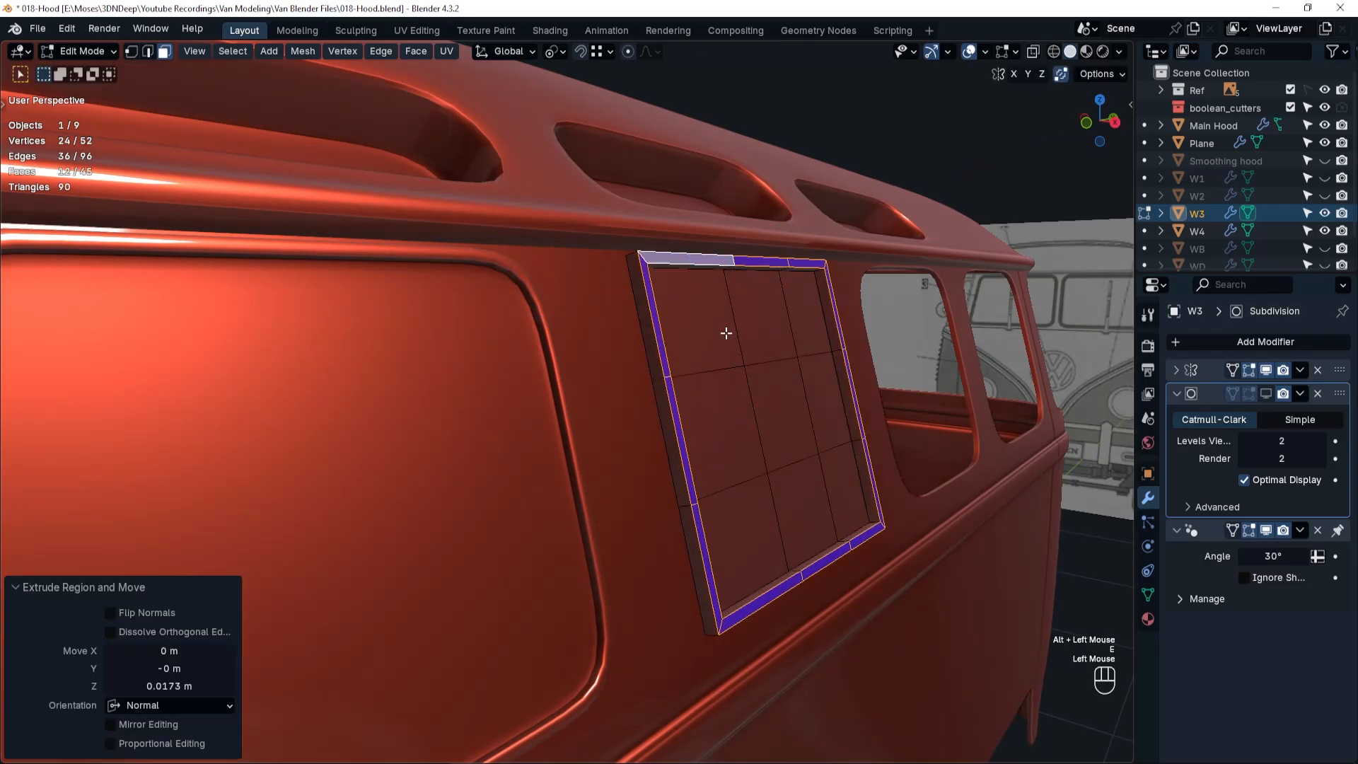
double_click(161, 687)
key("BackSpace")
type(".013")
key("Return")
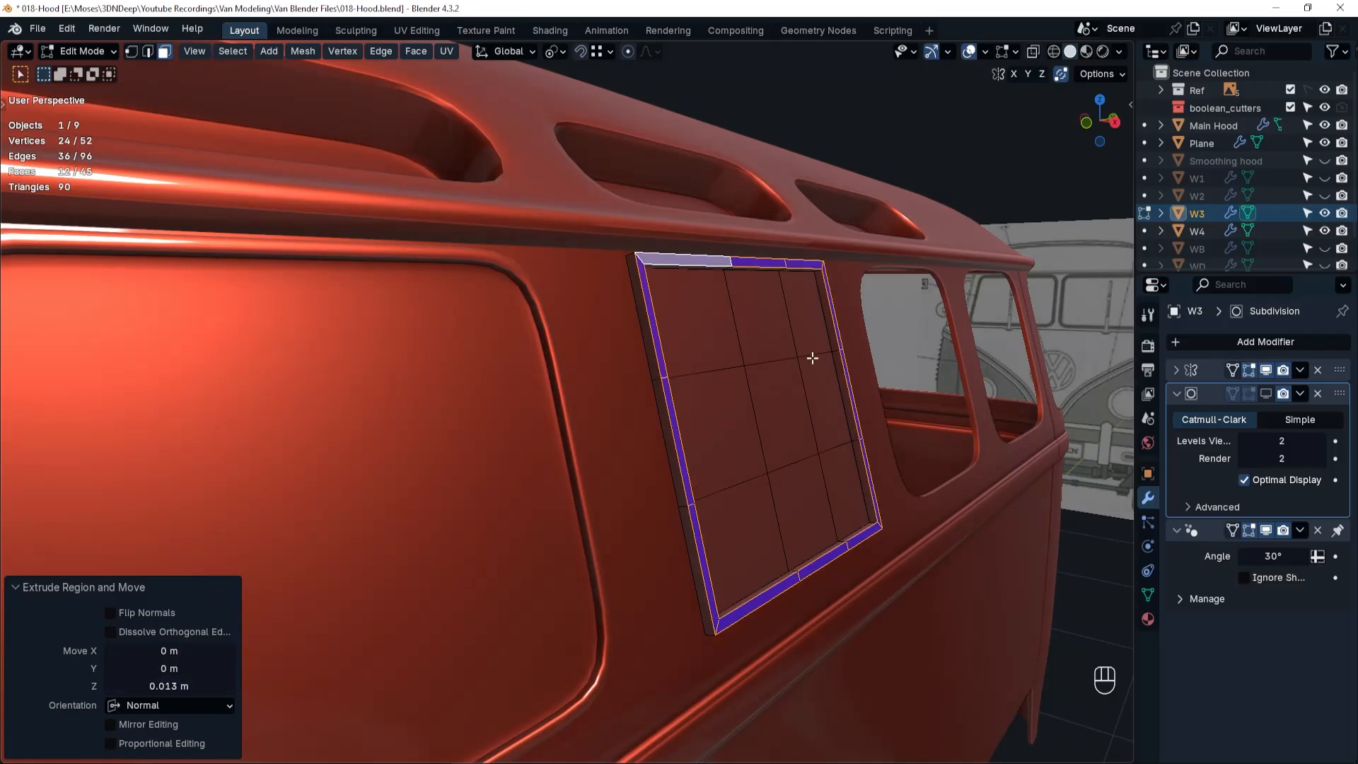
Add a centred edge loop around the raised border of the W3 panel and bevel it with a 0.003 m width.
key("ctrl+r")
left_click(835, 348)
right_click(530, 486)
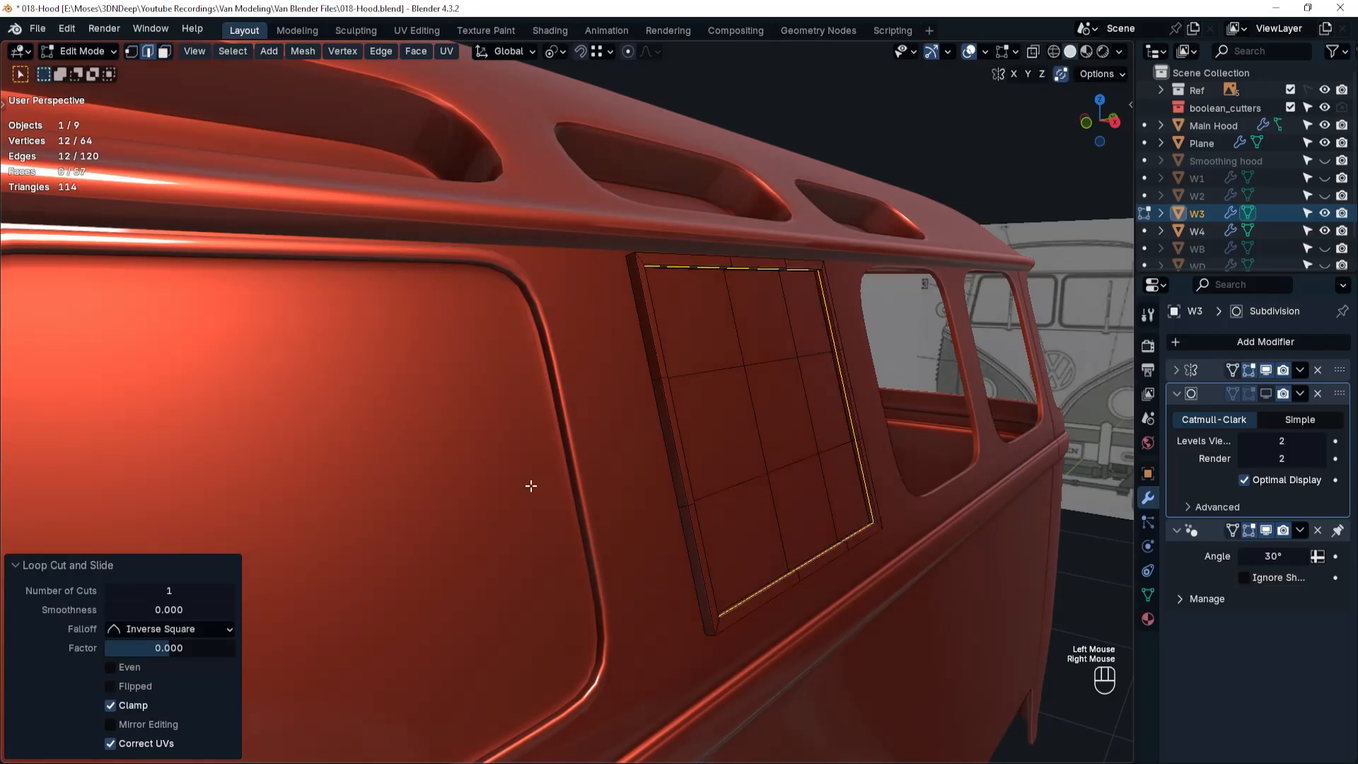
key("ctrl+b")
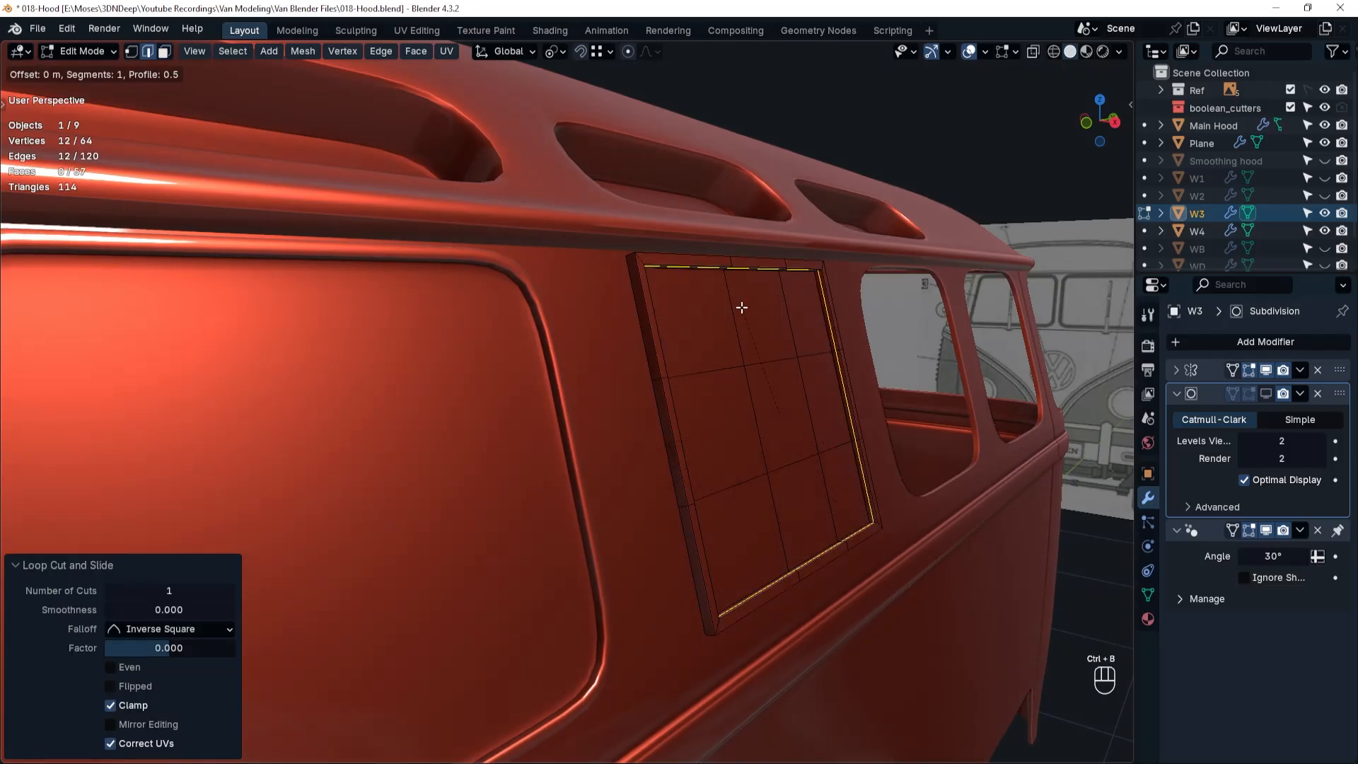
left_click(1039, 506)
double_click(174, 482)
type(".003")
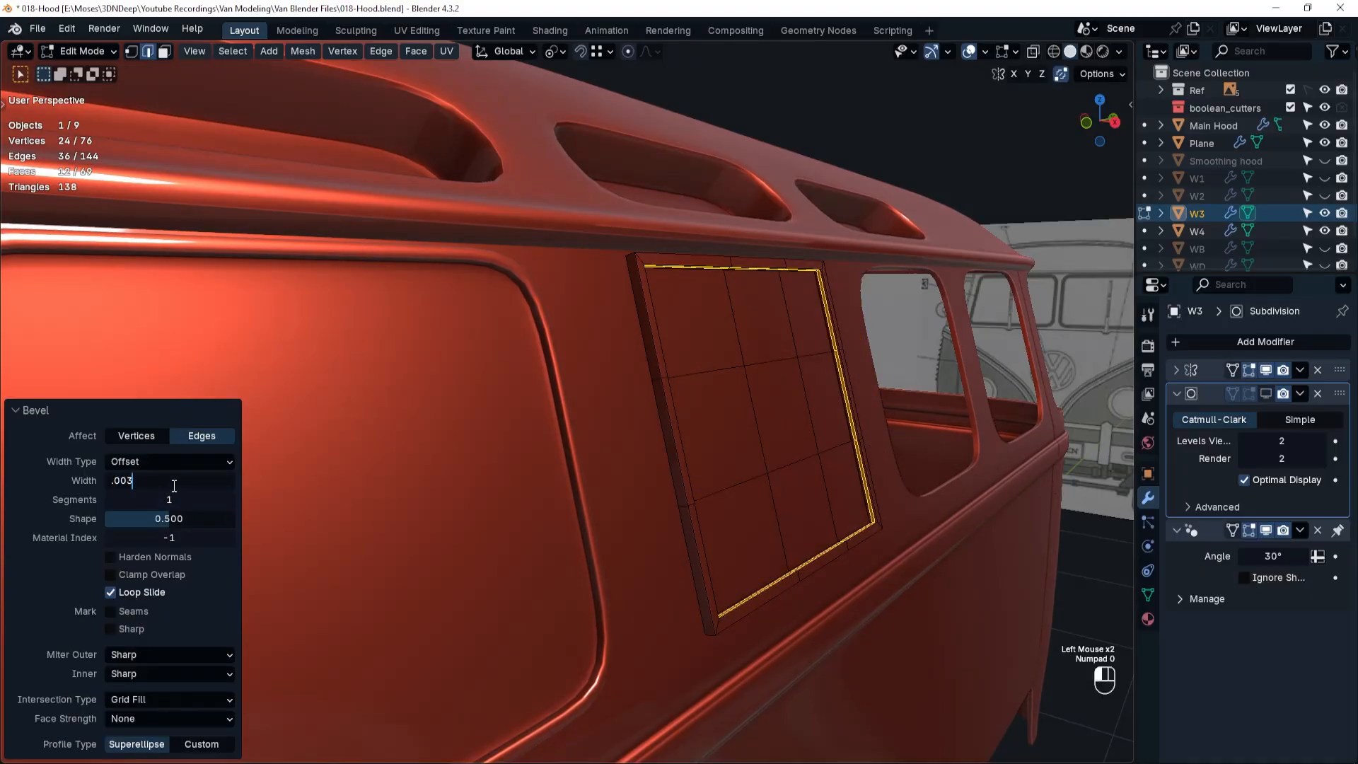
key("Return")
Show W3's subdivision in Object Mode at viewport level 3 and add a Solidify modifier to the panel.
key("Tab")
left_click(1268, 394)
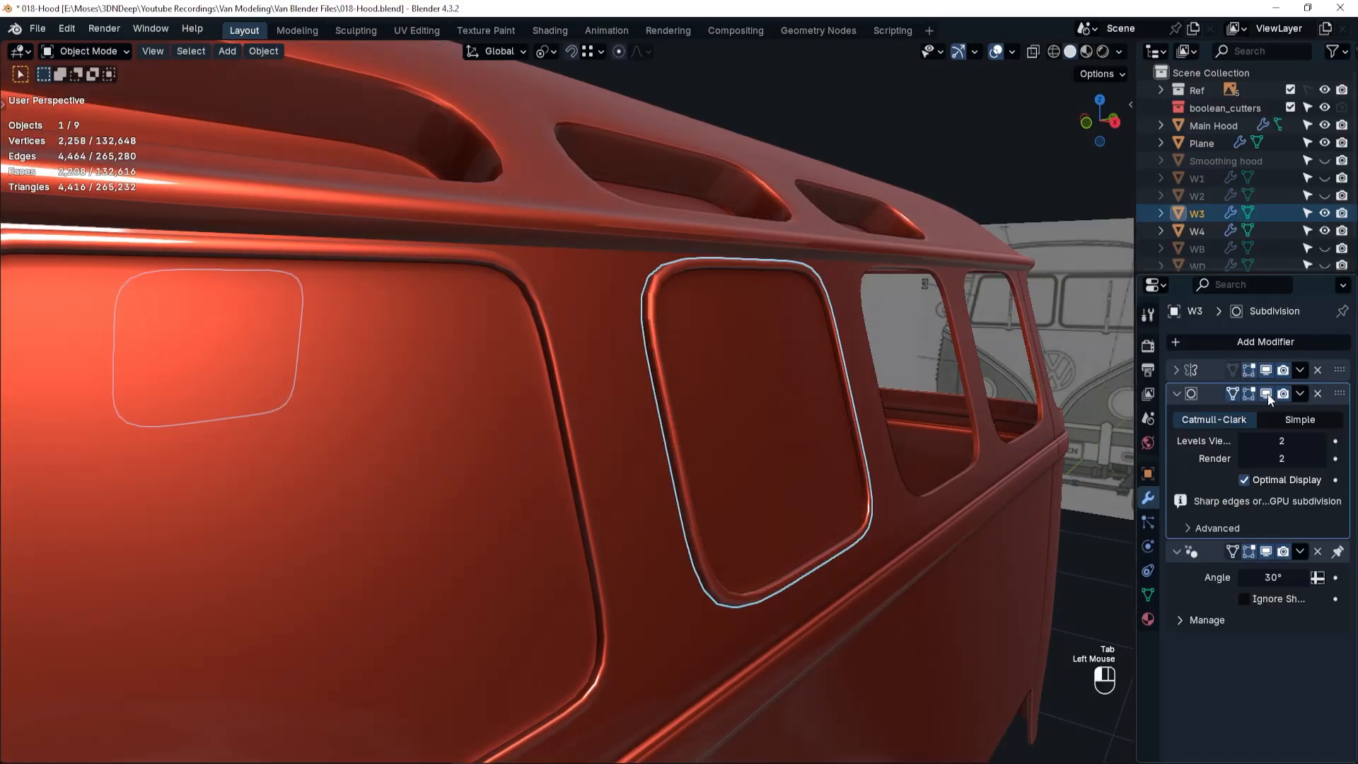
left_click(1189, 342)
mouse_move(1178, 341)
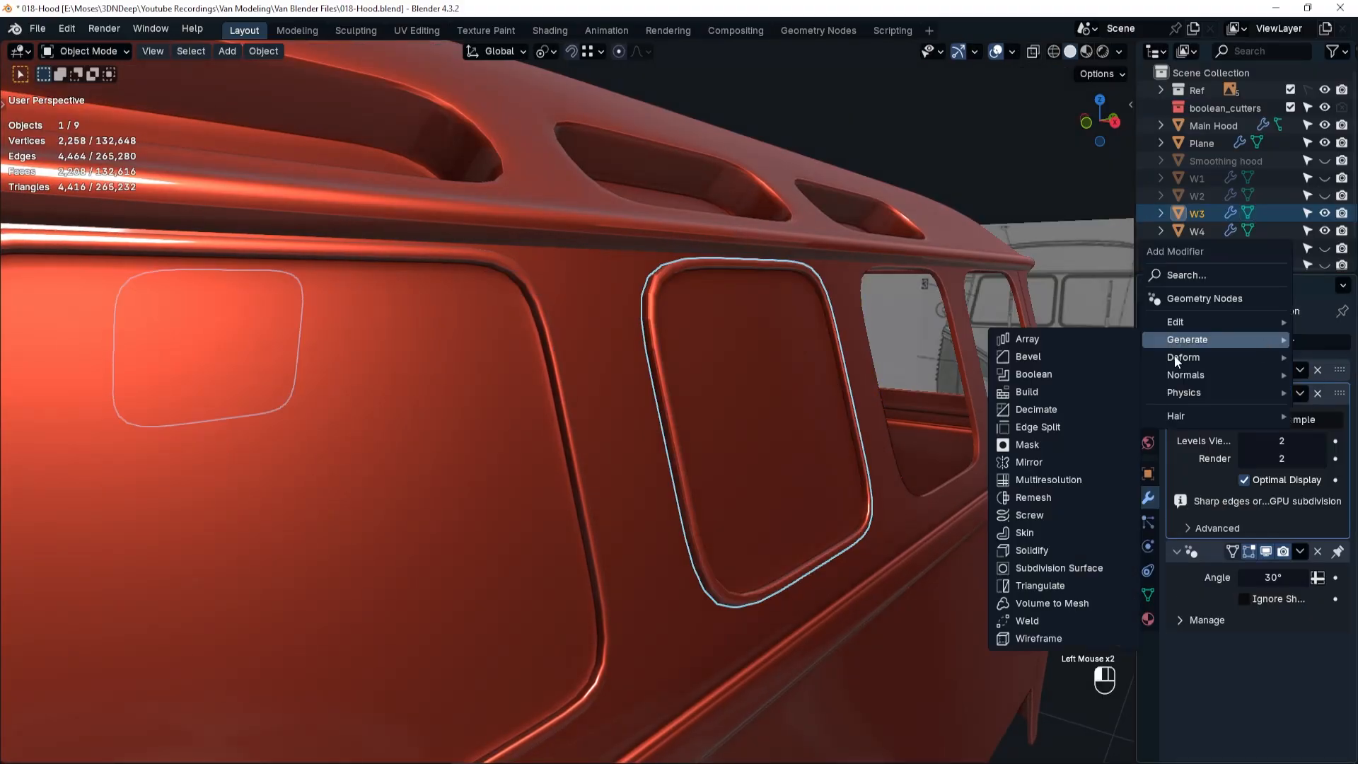
left_click(1030, 551)
left_click(1321, 441)
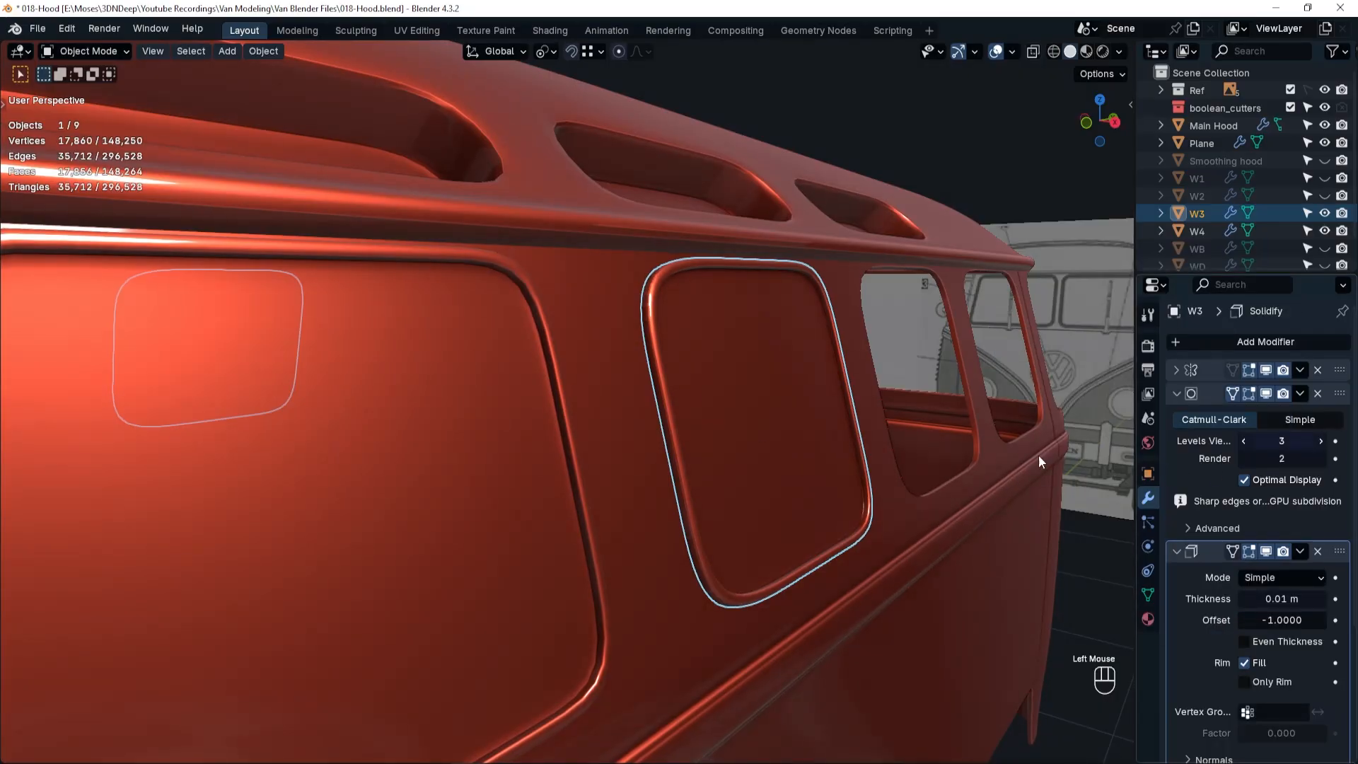
Shade the W3 and W4 panels auto smooth, and set W4's viewport subdivision level to 3.
right_click(649, 289)
left_click(651, 286)
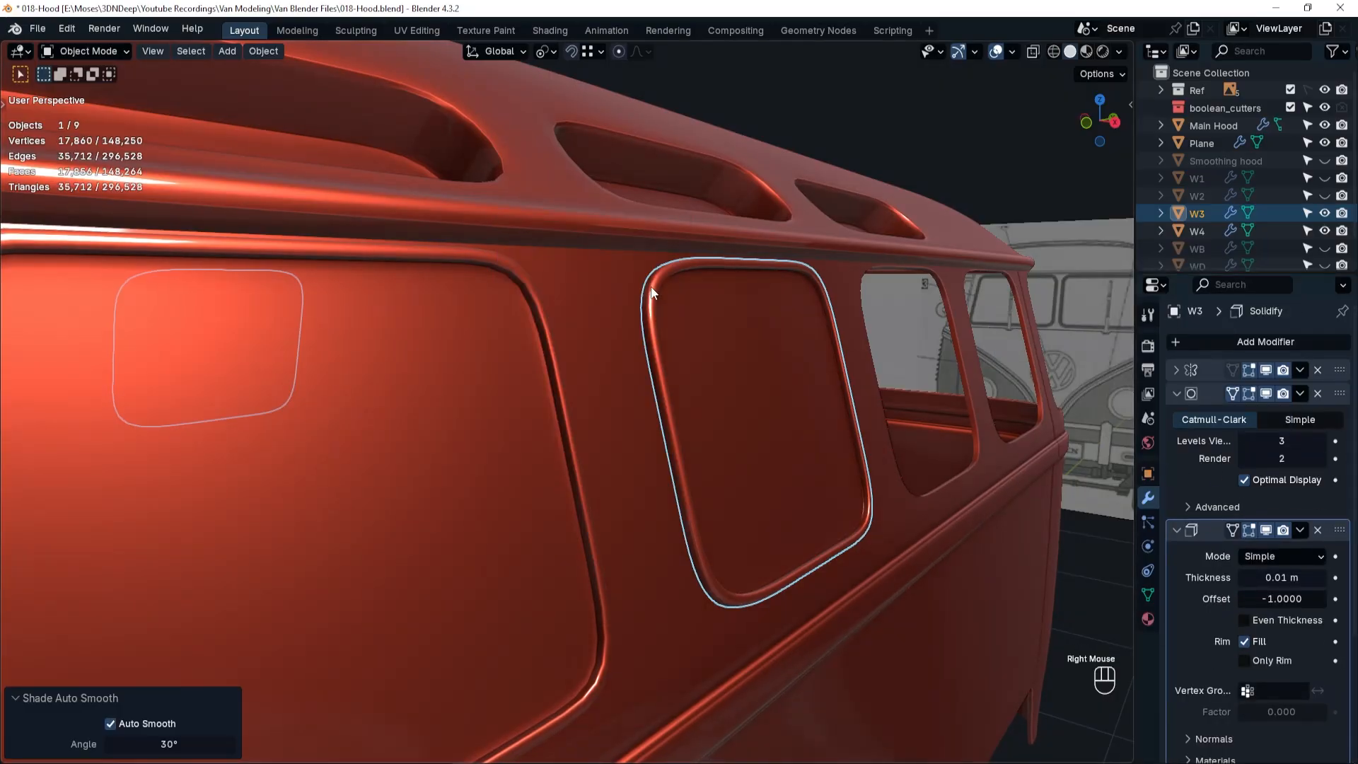
left_click(552, 359)
right_click(552, 360)
left_click(552, 360)
left_click(1320, 441)
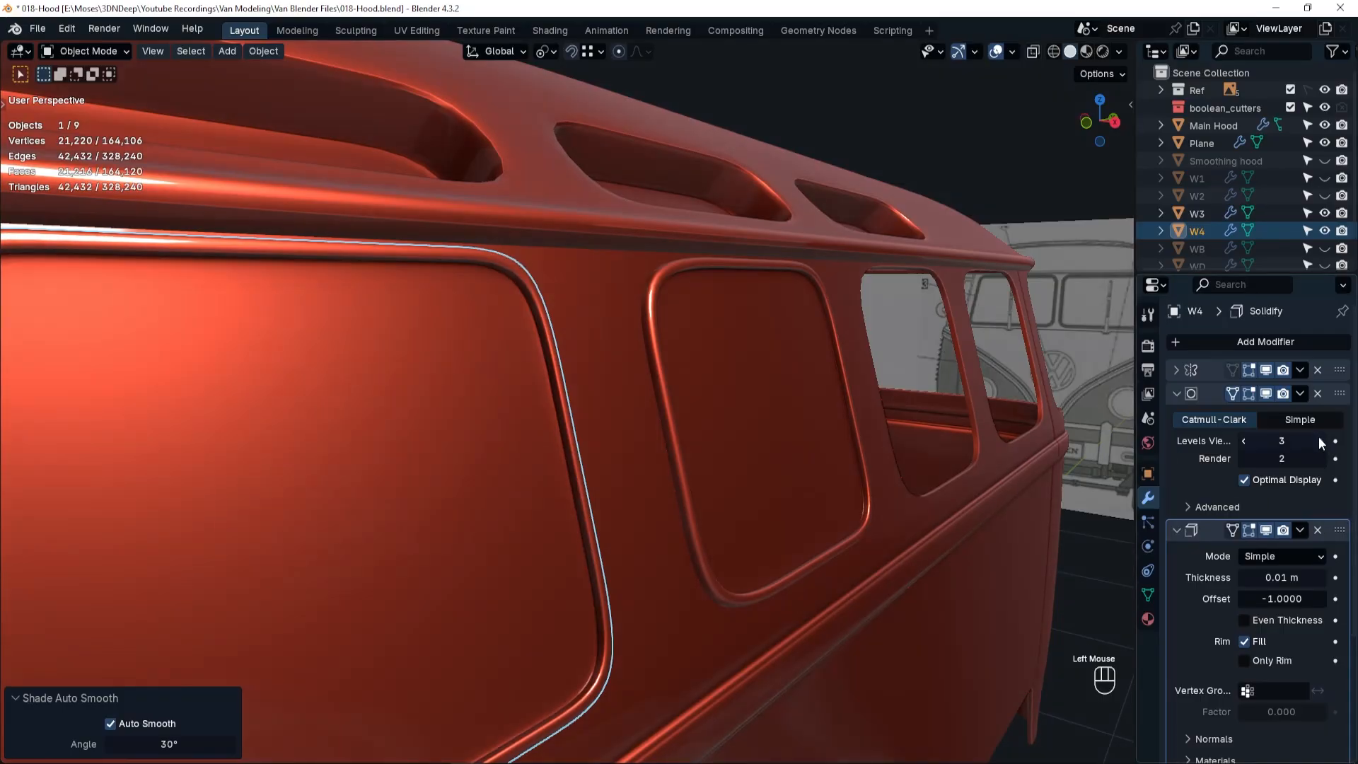
Unhide the W2 side window panel, select it and bring it close in the viewport.
left_click(1324, 196)
left_click(1197, 196)
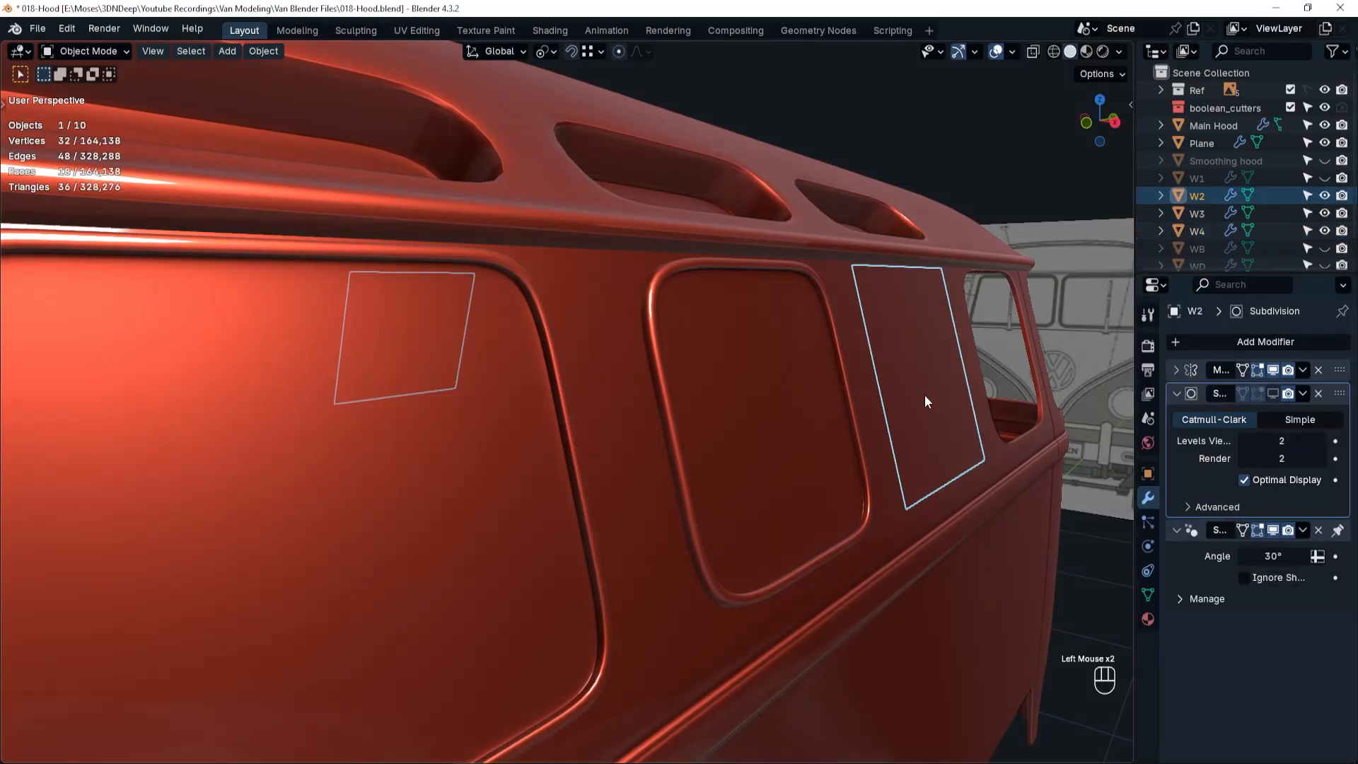
middle_click_drag(926, 402, 530, 529)
Enter face editing on W2, select all nine panel faces and inset them 0.013 m.
key("Tab")
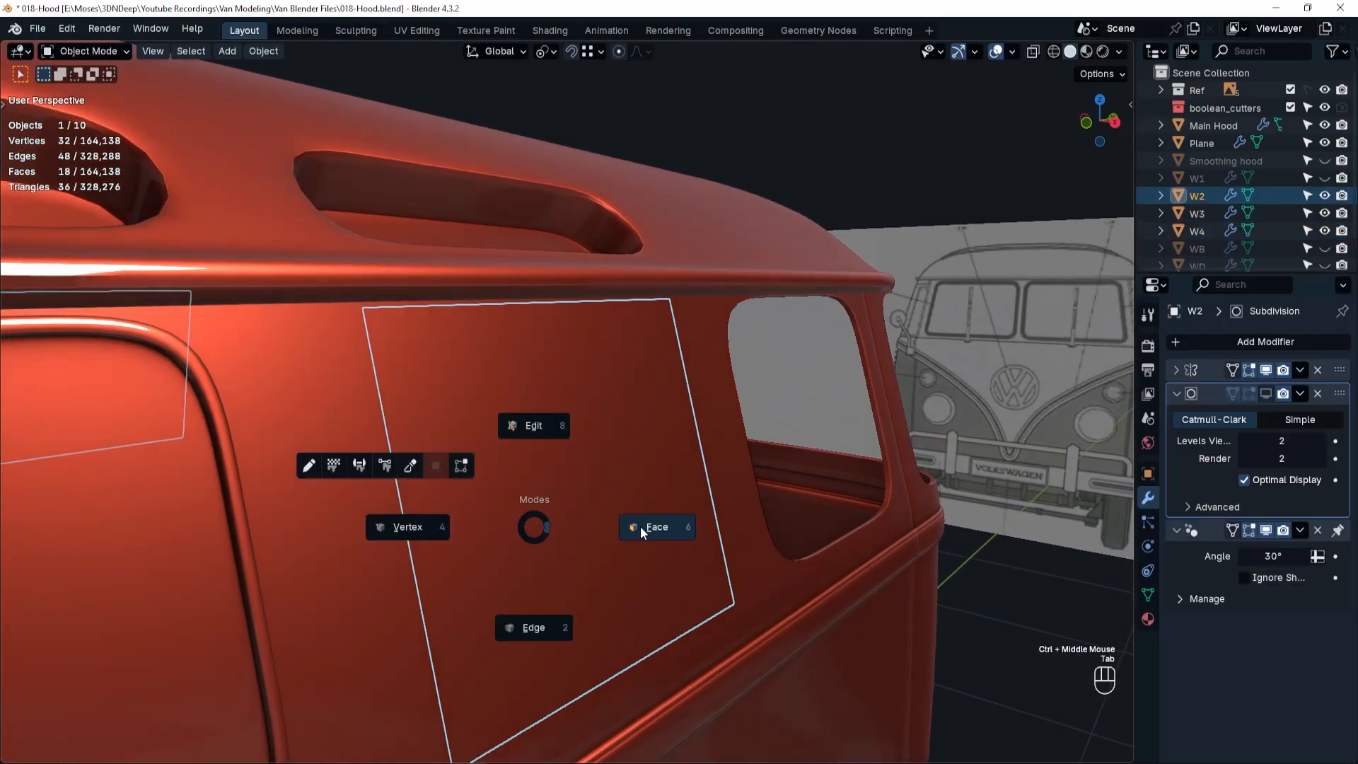
left_click(639, 527)
left_click(411, 412)
left_click(691, 577, "ctrl+shift")
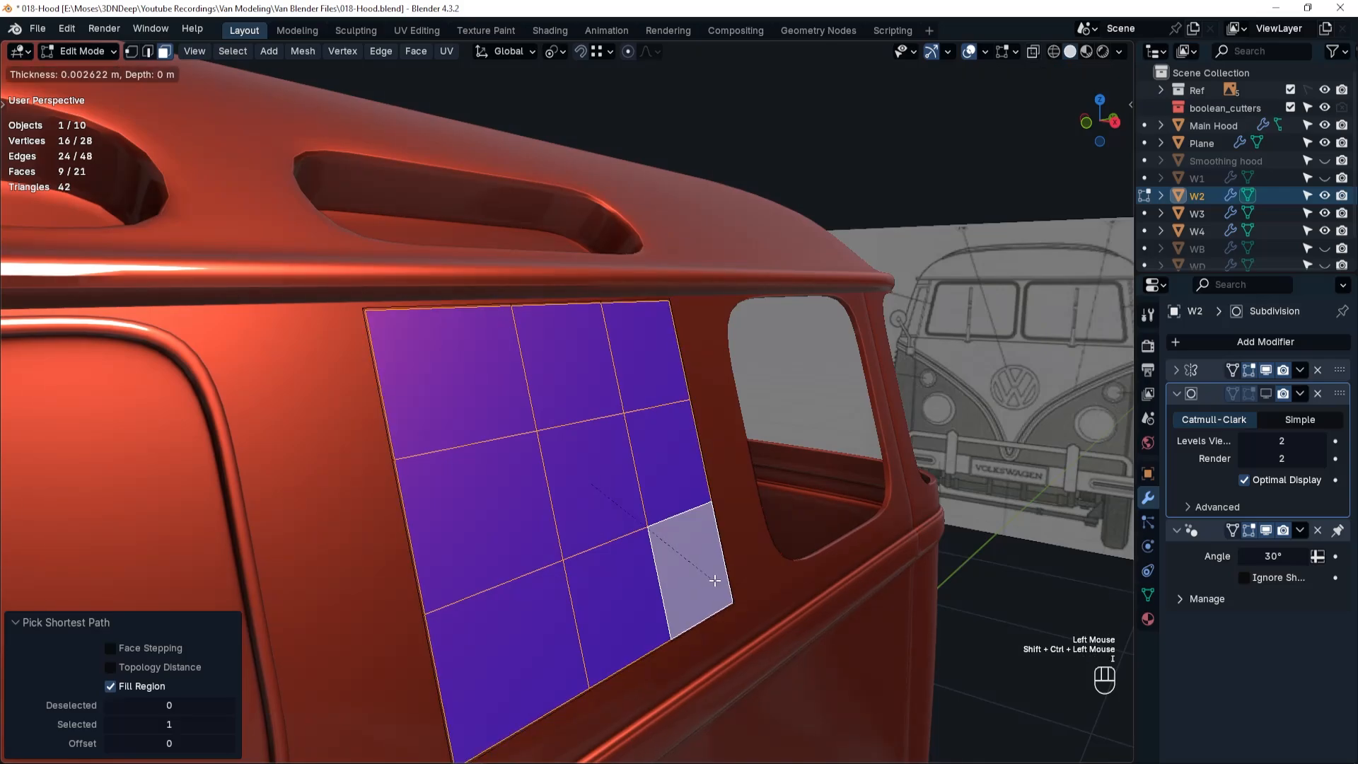
left_click(715, 580)
double_click(182, 649)
type(".013")
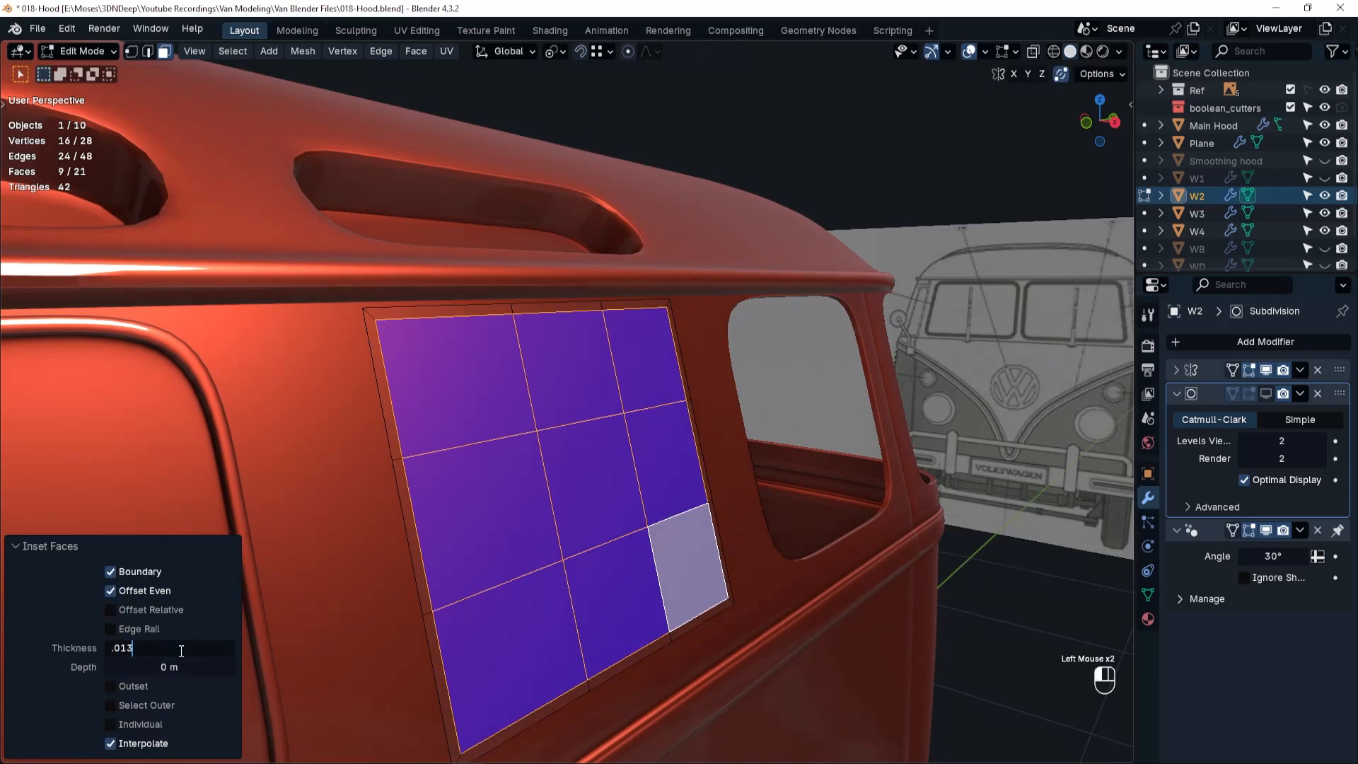
key("Return")
Select the border ring of faces on the W2 panel and extrude it outward 0.013 m along the normal.
left_click(379, 314, "alt")
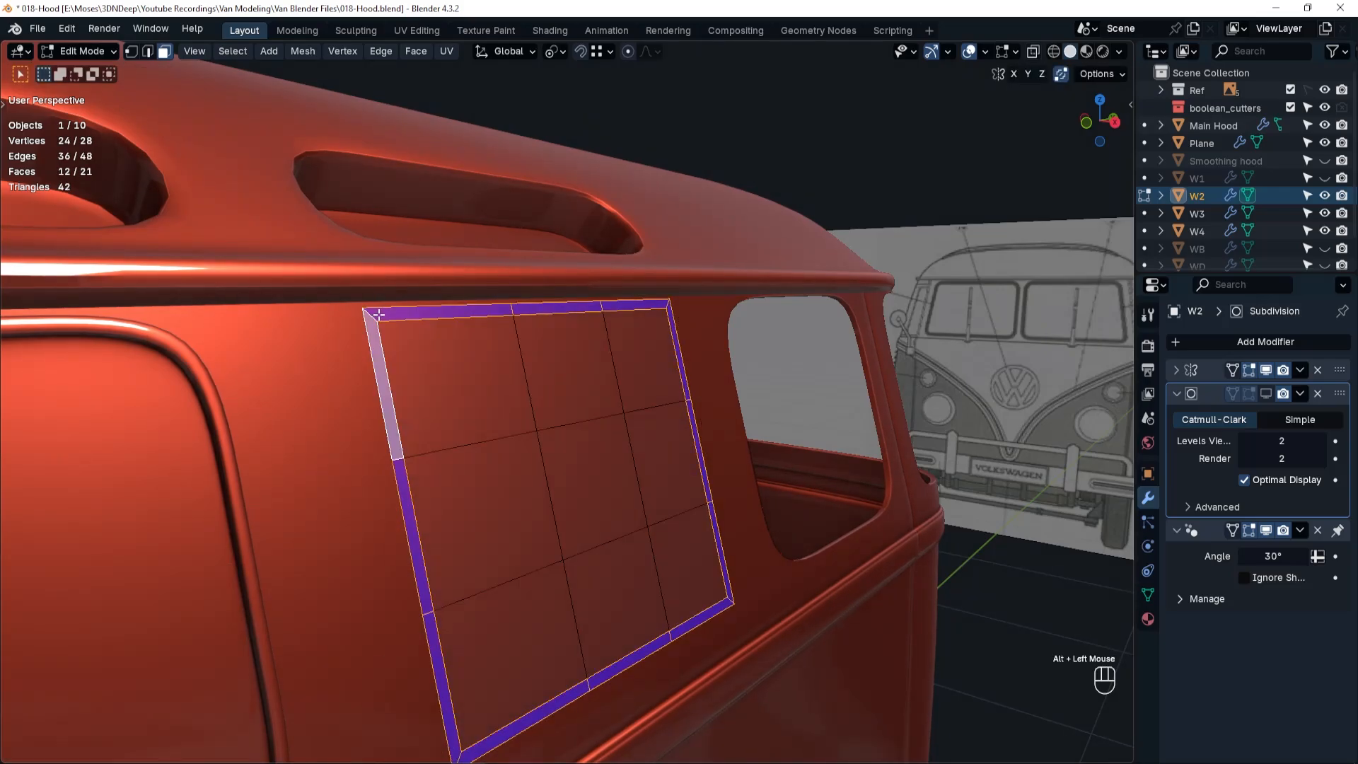
key("e")
left_click(386, 312)
double_click(159, 686)
type(".01")
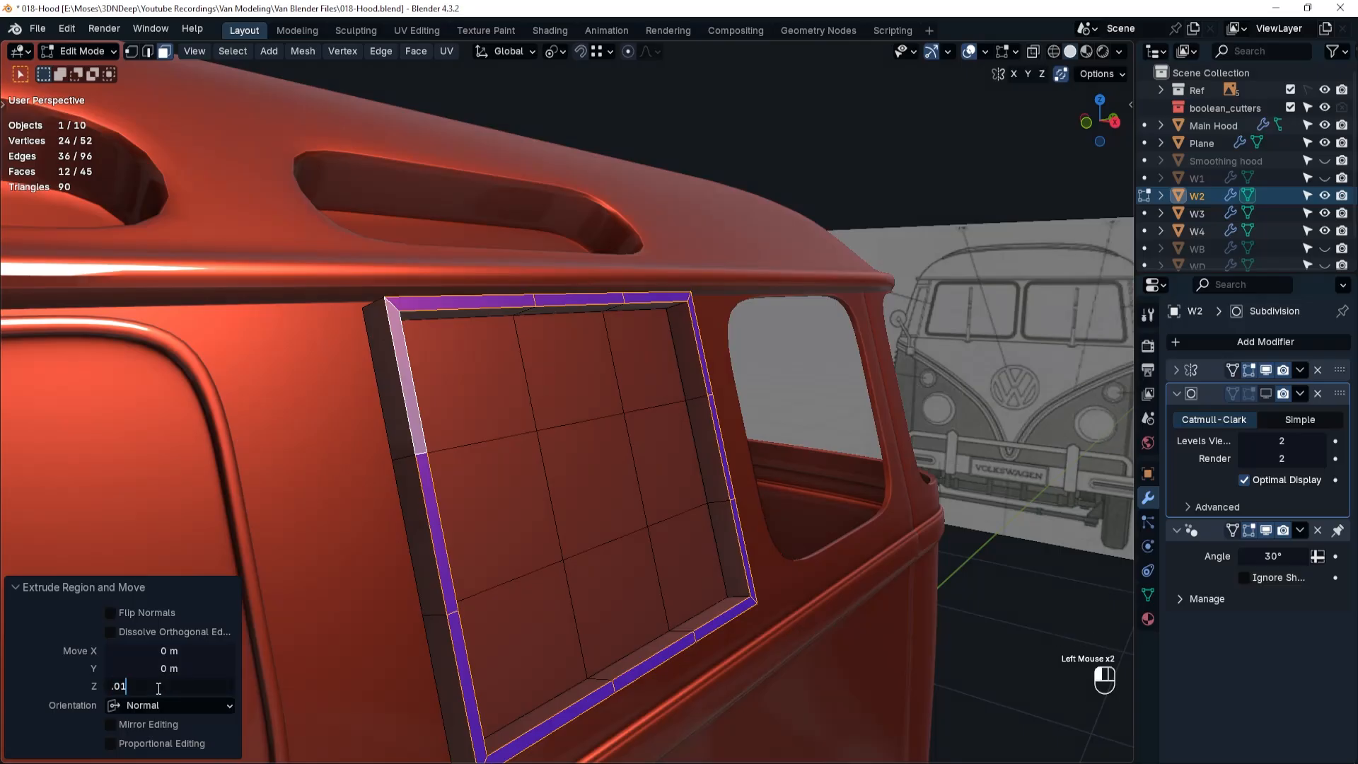
type("3")
key("Return")
Add a centred edge loop around W2's raised border and bevel it with a 0.003 m width.
key("ctrl+r")
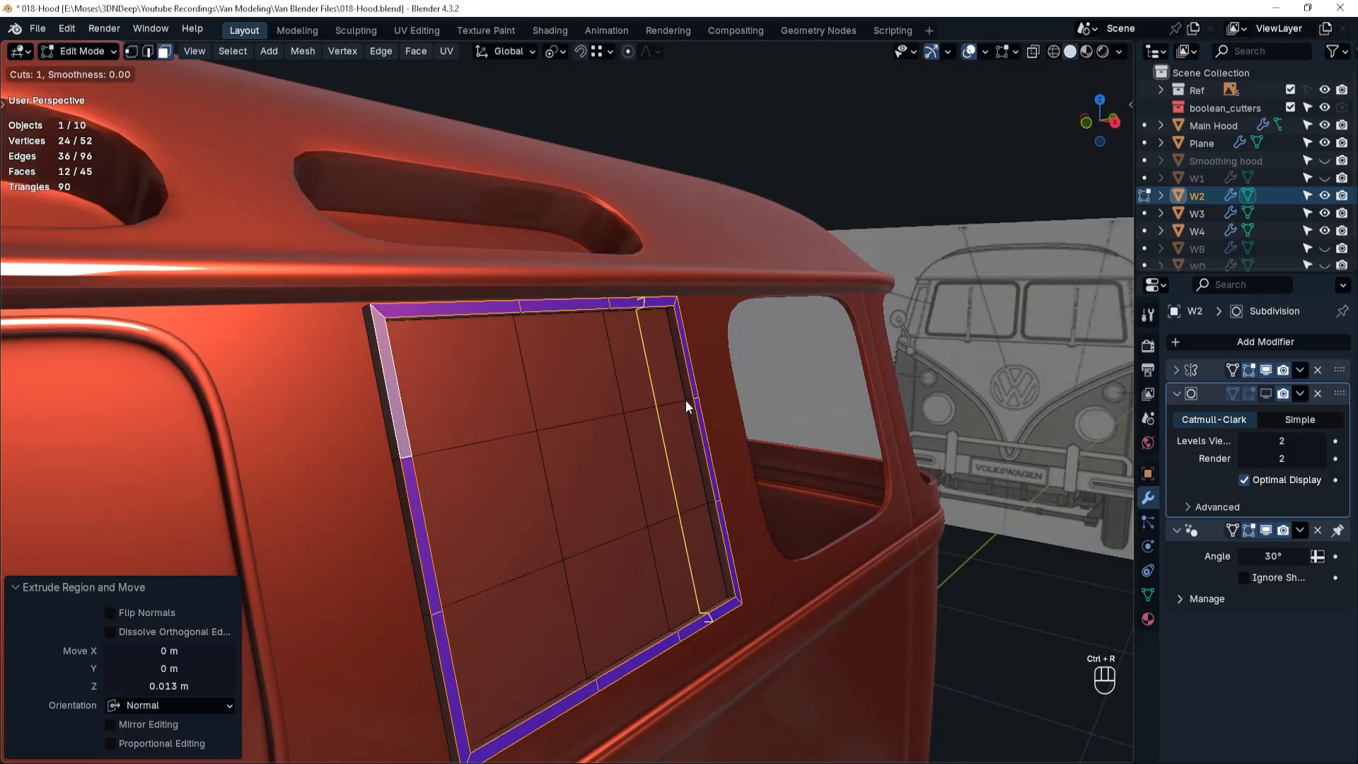
left_click(696, 398)
right_click(873, 402)
key("ctrl+b")
left_click(884, 396)
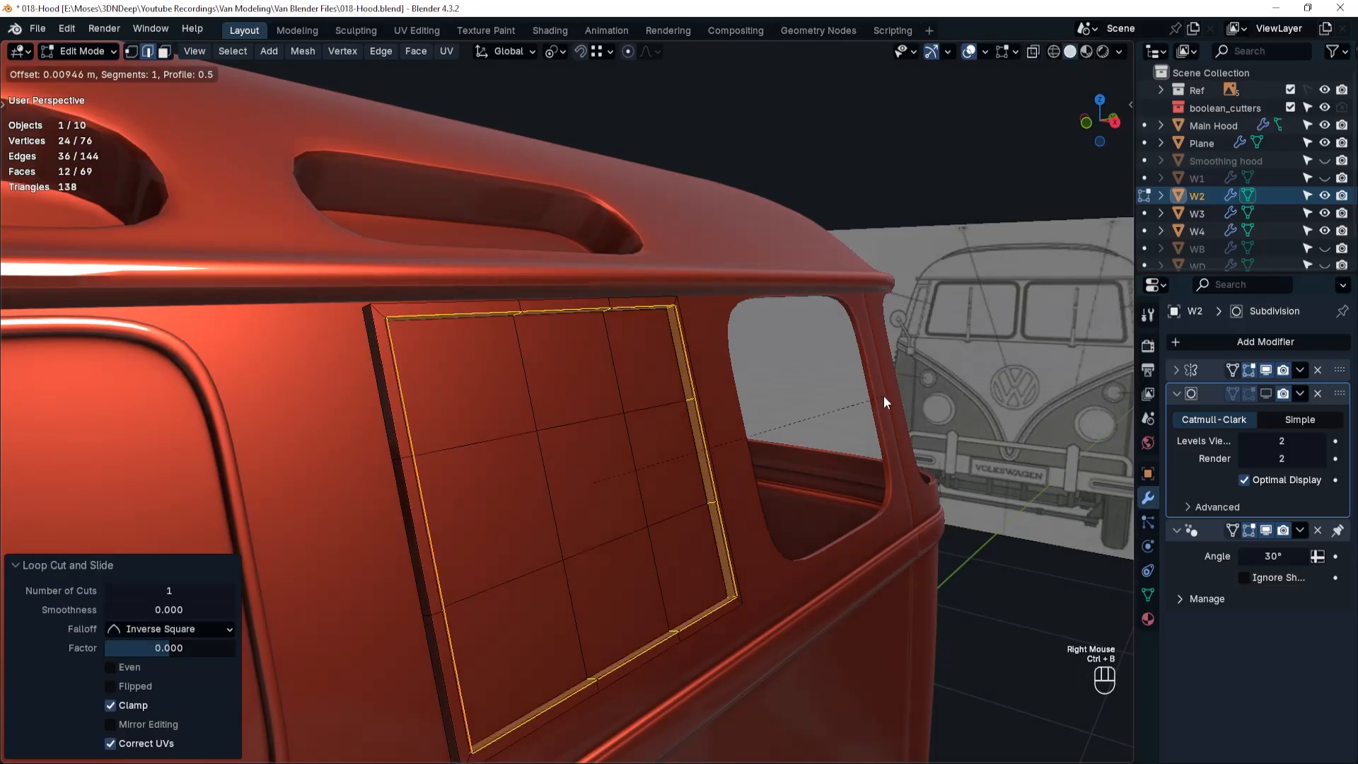
left_click(169, 481)
type(".003")
key("Return")
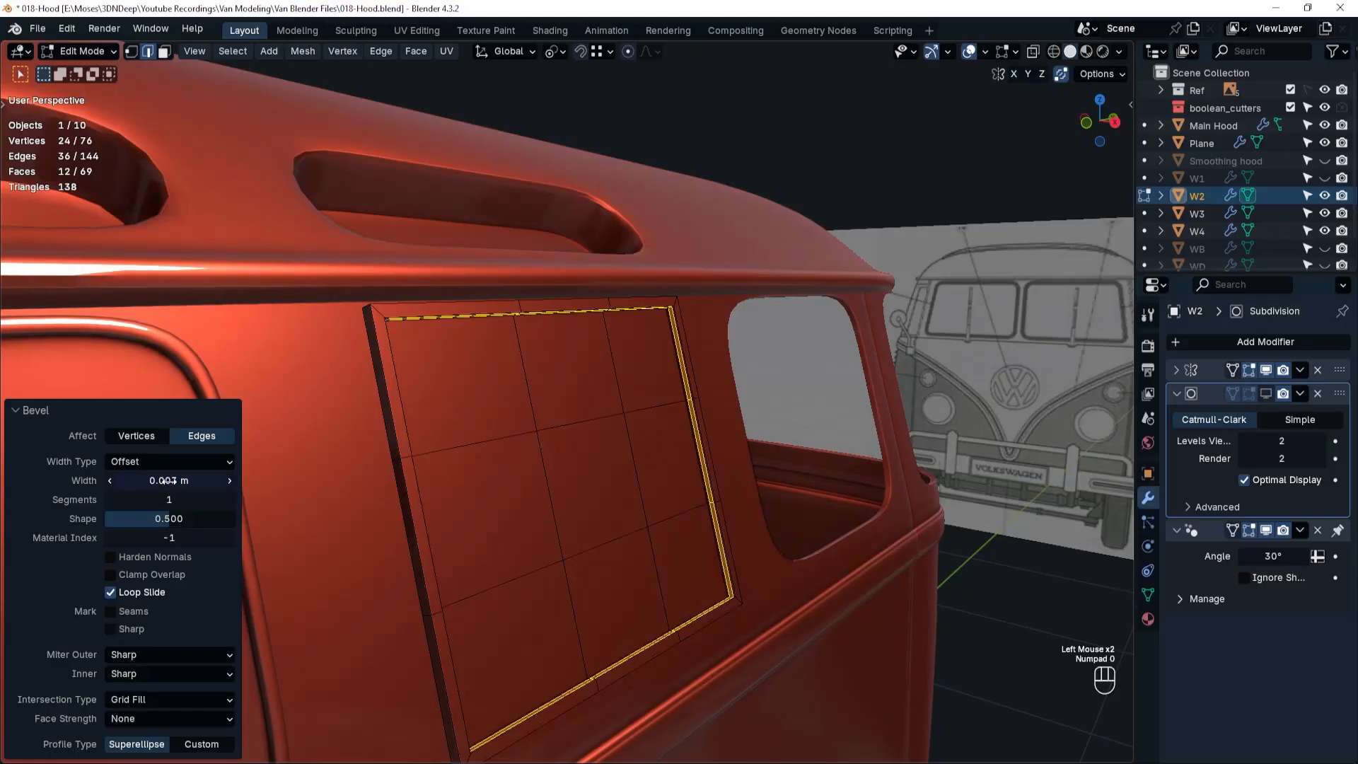
Show W2's subdivision in Object Mode at viewport level 3 and shade the panel auto smooth.
key("Tab")
left_click(422, 339)
left_click_drag(1266, 393, 1204, 422)
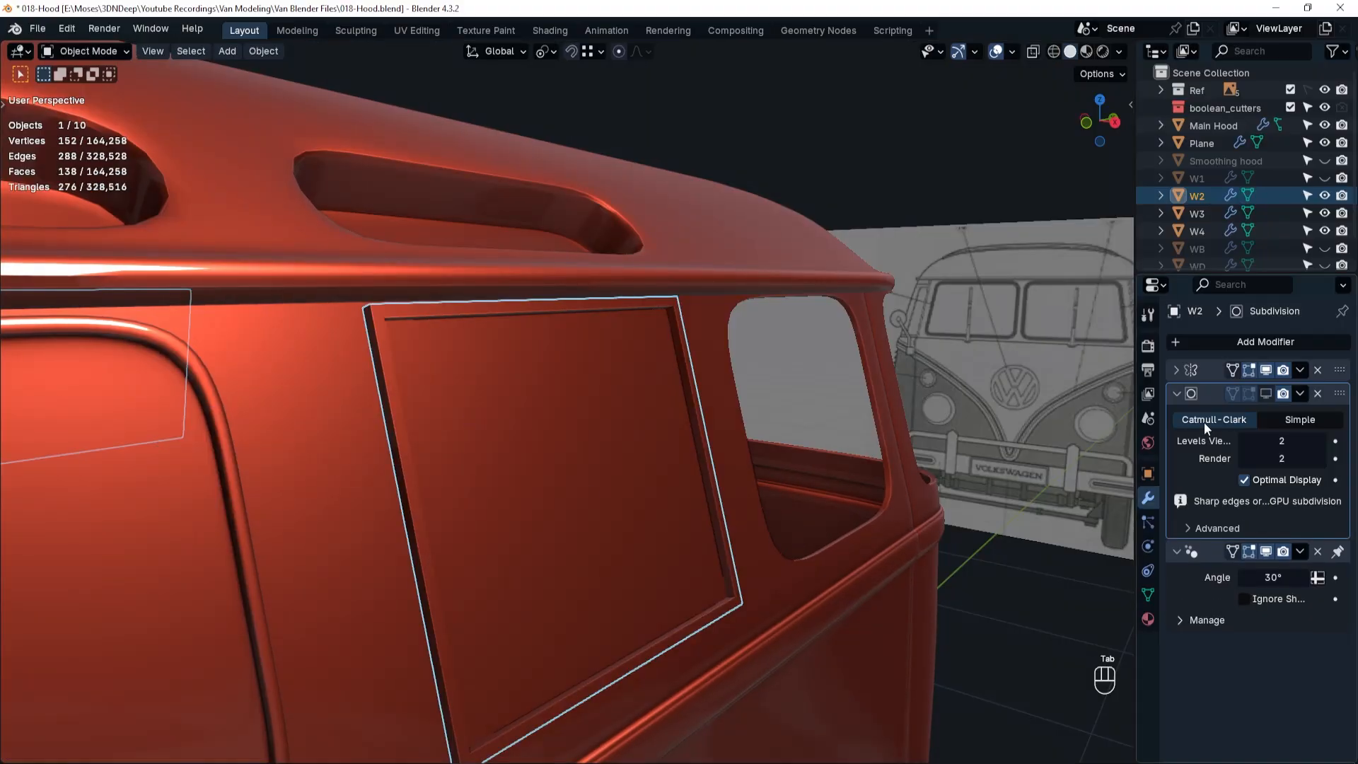
left_click(1315, 440)
right_click(403, 341)
left_click(401, 344)
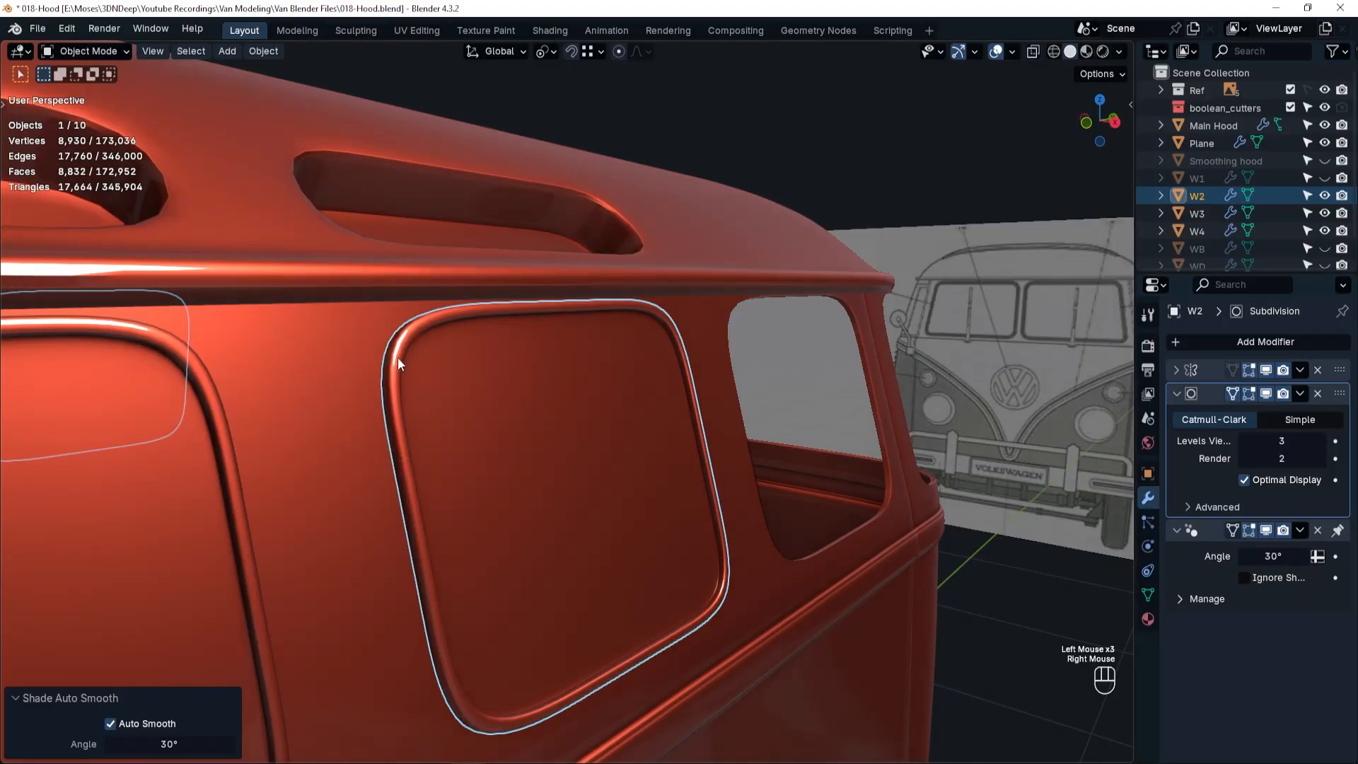
Add a Solidify modifier to the W2 panel.
left_click(1222, 340)
mouse_move(1226, 343)
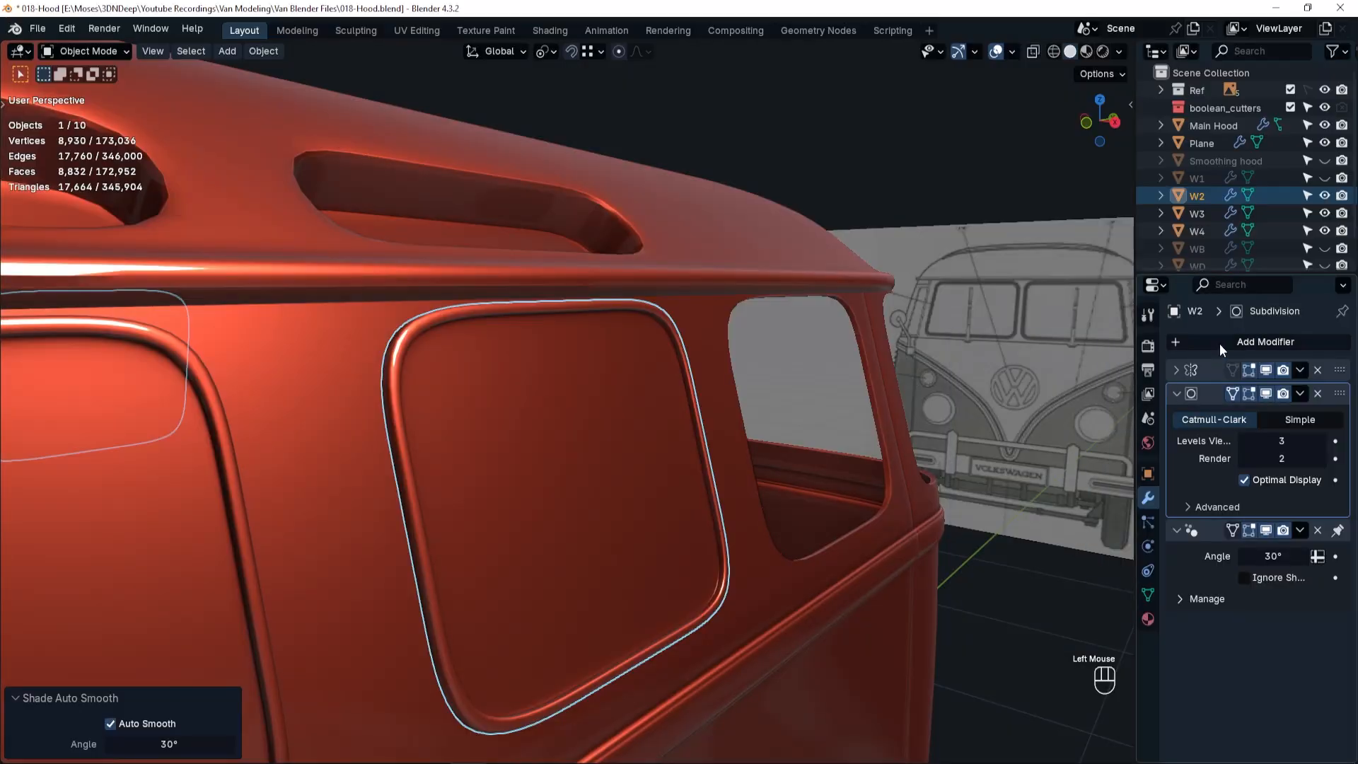
left_click(1220, 342)
mouse_move(1188, 350)
left_click(983, 558)
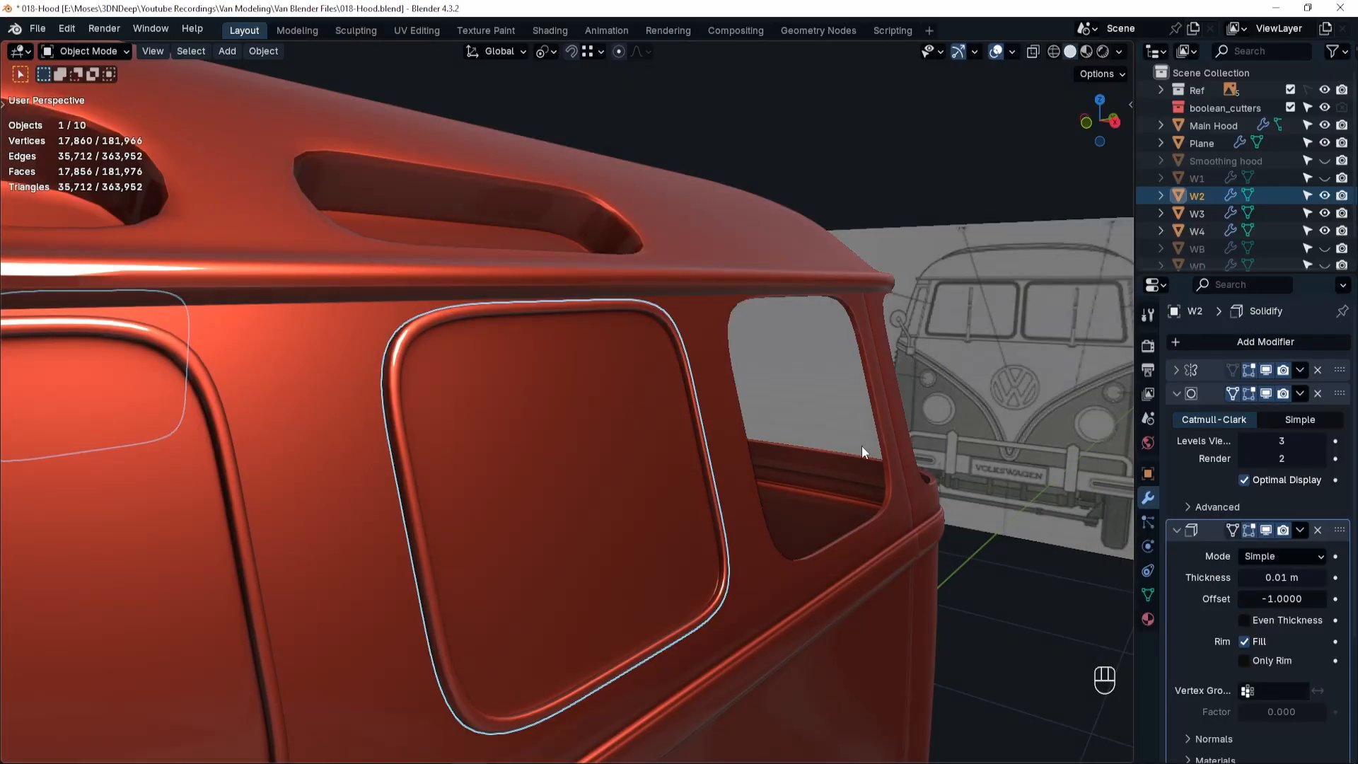
Unhide the W1 side window panel, select it and enter Edit Mode with face selection.
left_click(1324, 178)
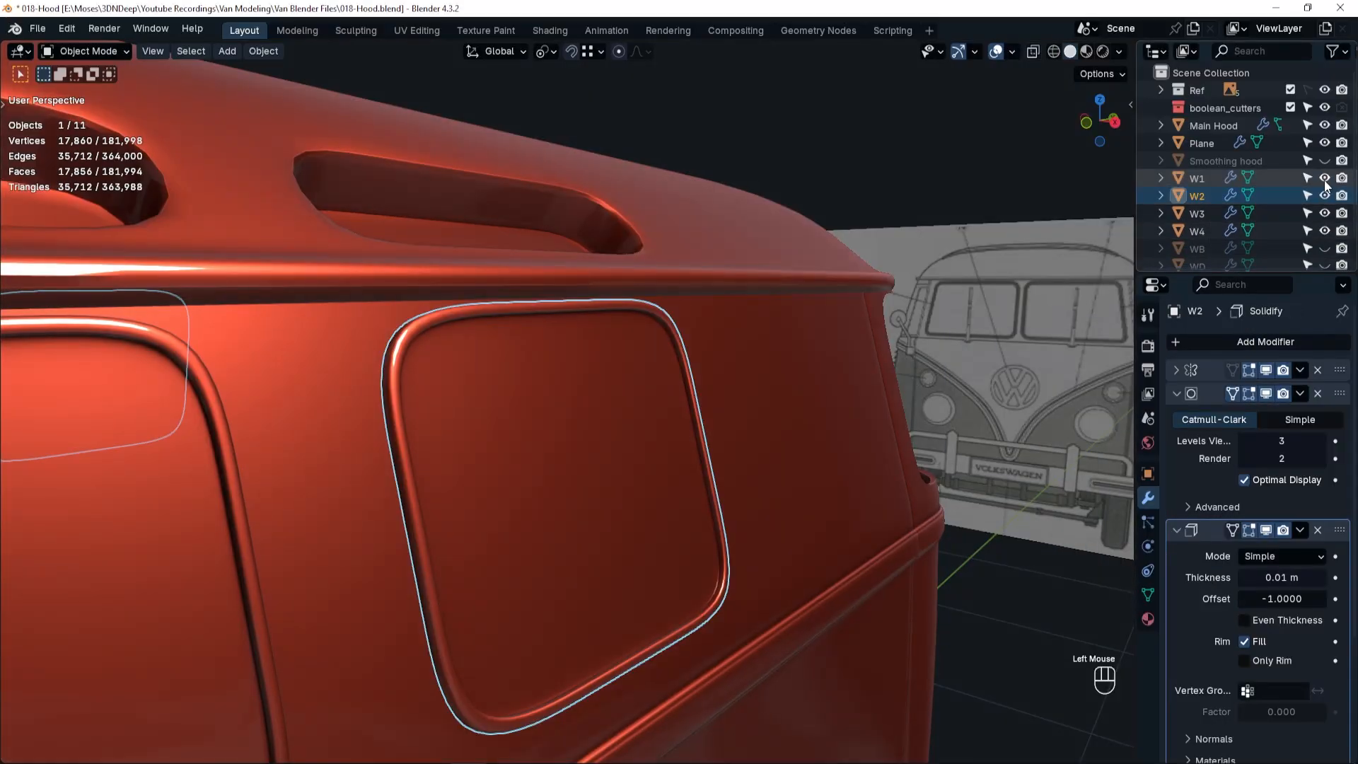
left_click(816, 429)
key("Tab")
left_click(927, 430)
Select all nine faces of the W1 panel and inset them 0.013 m.
left_click(777, 361)
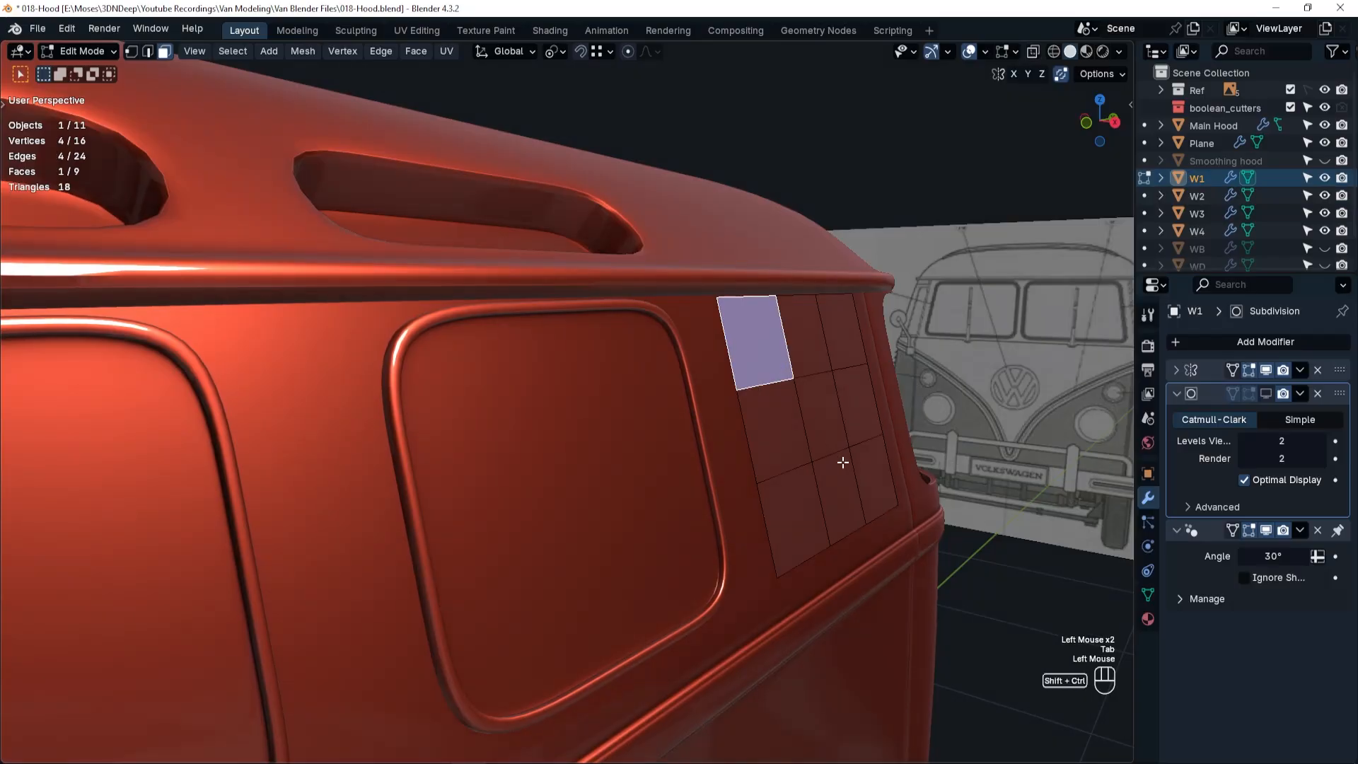
left_click(863, 476, "ctrl+shift")
key("i")
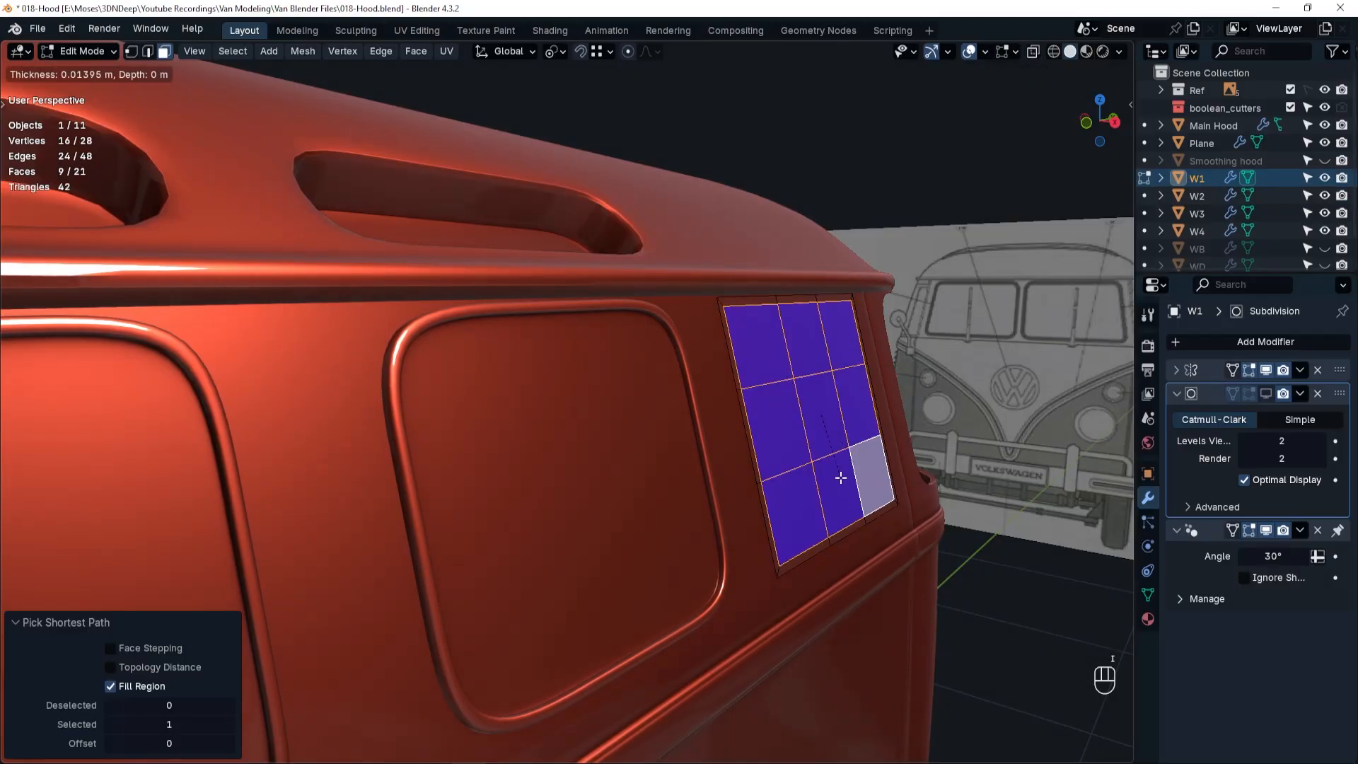
left_click(843, 477)
double_click(186, 648)
type(".0")
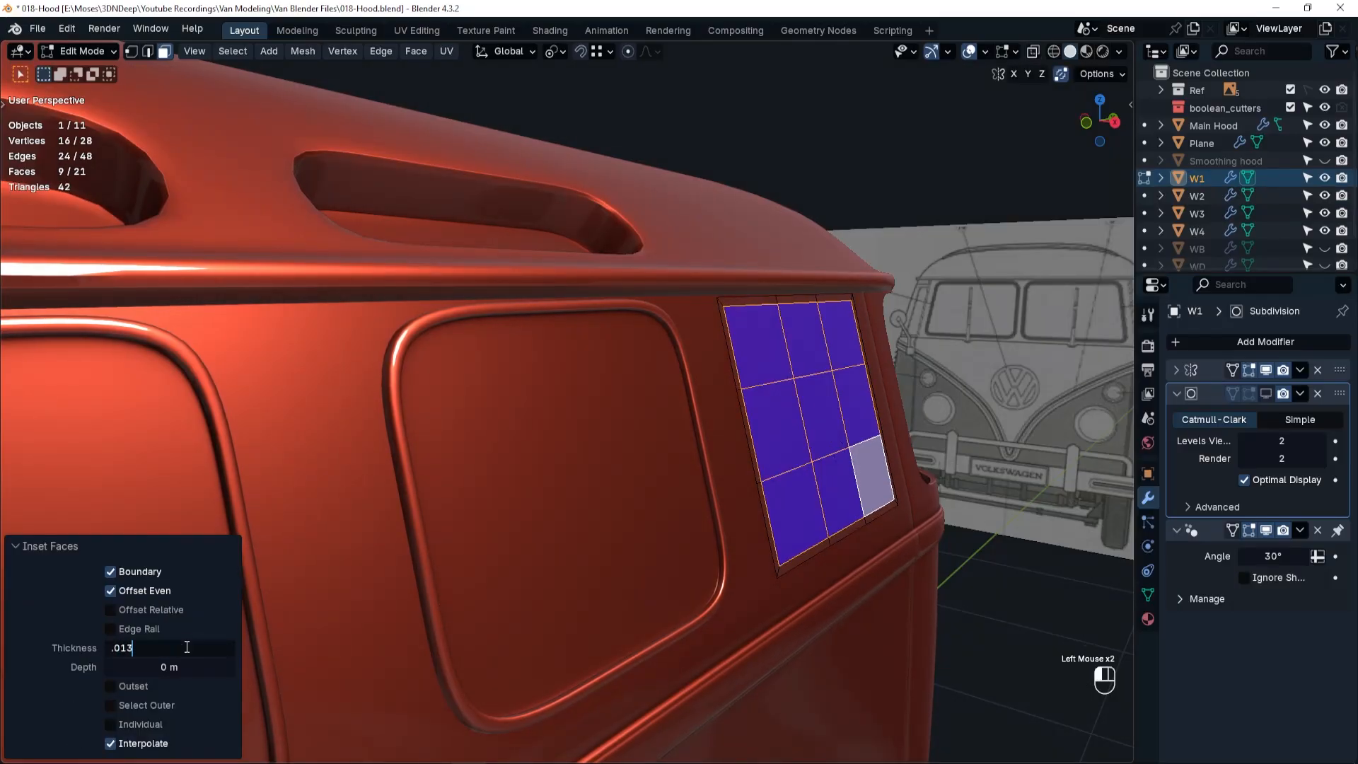
type("13")
key("Return")
Select the border ring of faces on the W1 panel and extrude it outward 0.013 m along the normal.
left_click(726, 309, "alt")
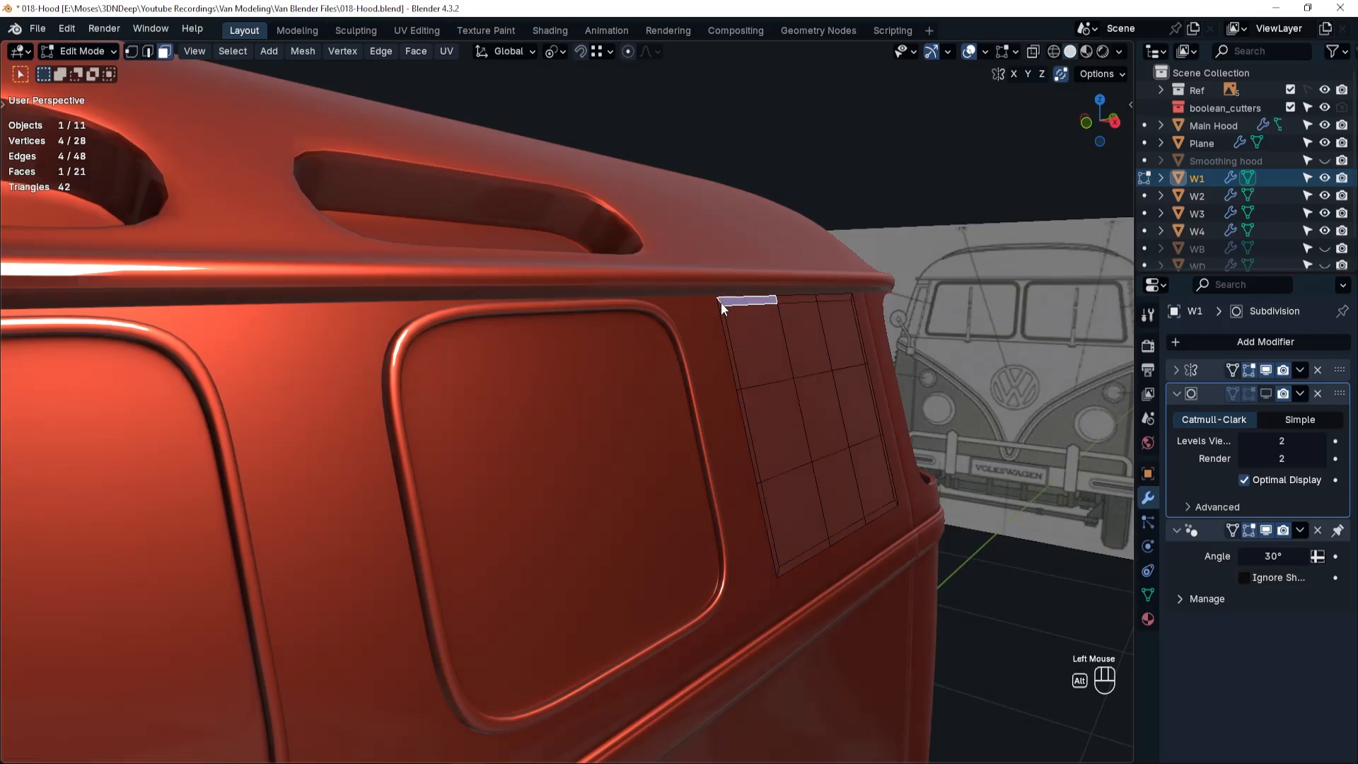
key("e")
left_click(174, 670)
double_click(172, 686)
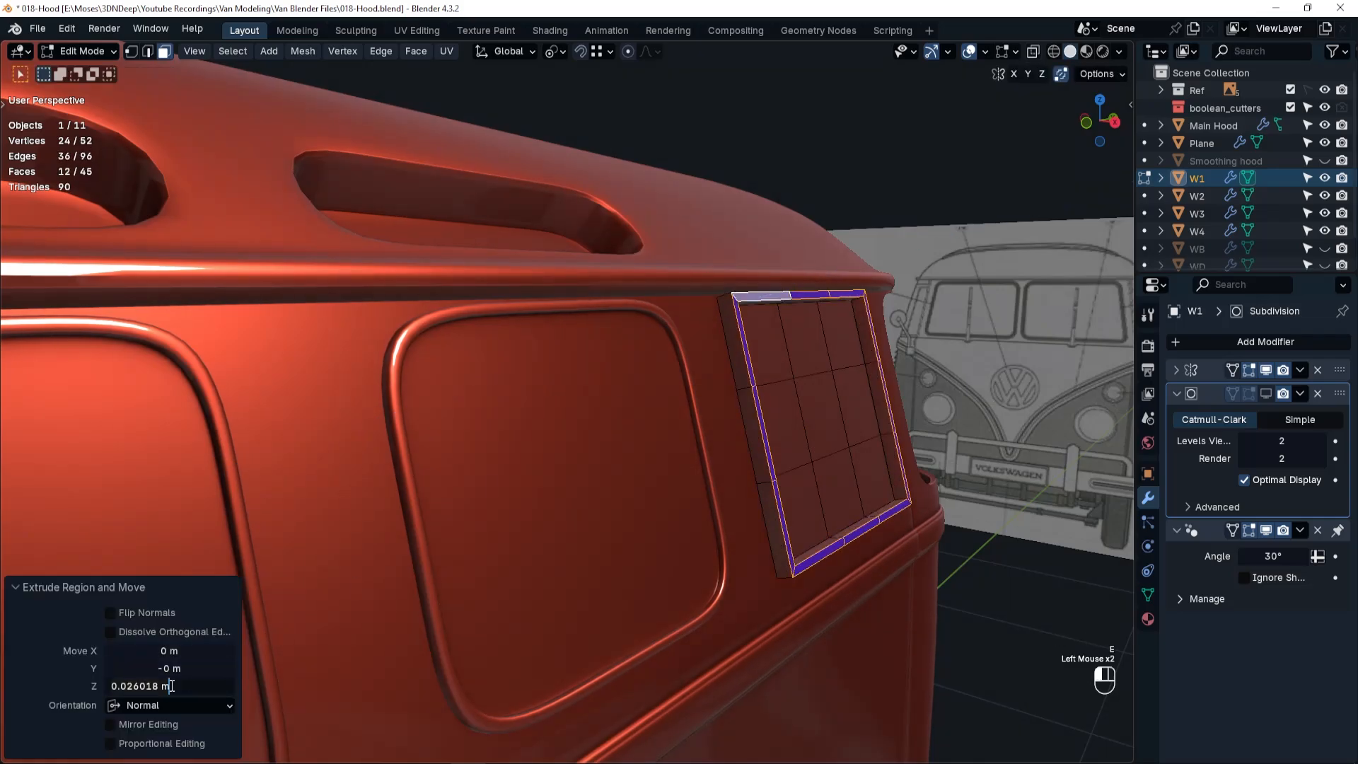
type(".013")
key("Return")
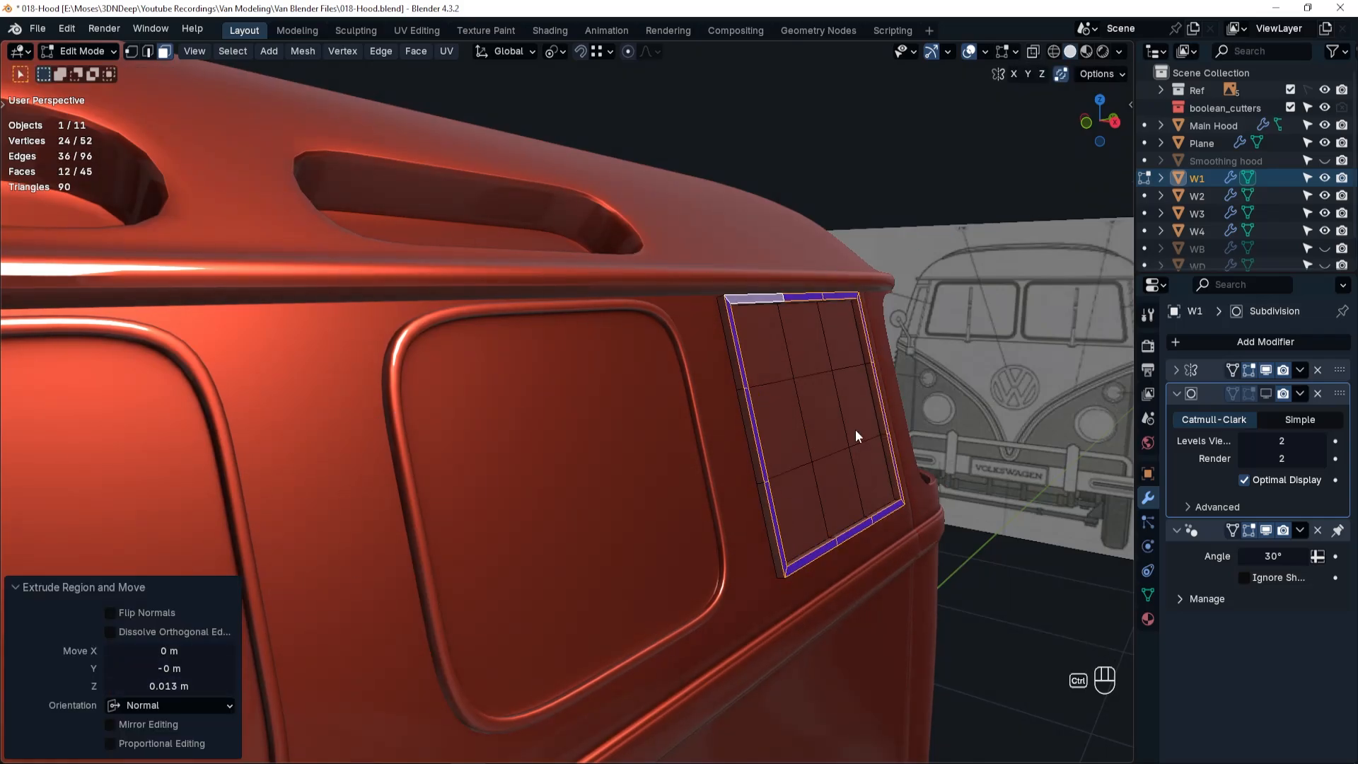
Add a centred edge loop around W1's raised border and bevel it with a 0.003 m width.
key("ctrl+r")
left_click(876, 361)
right_click(876, 361)
key("ctrl+b")
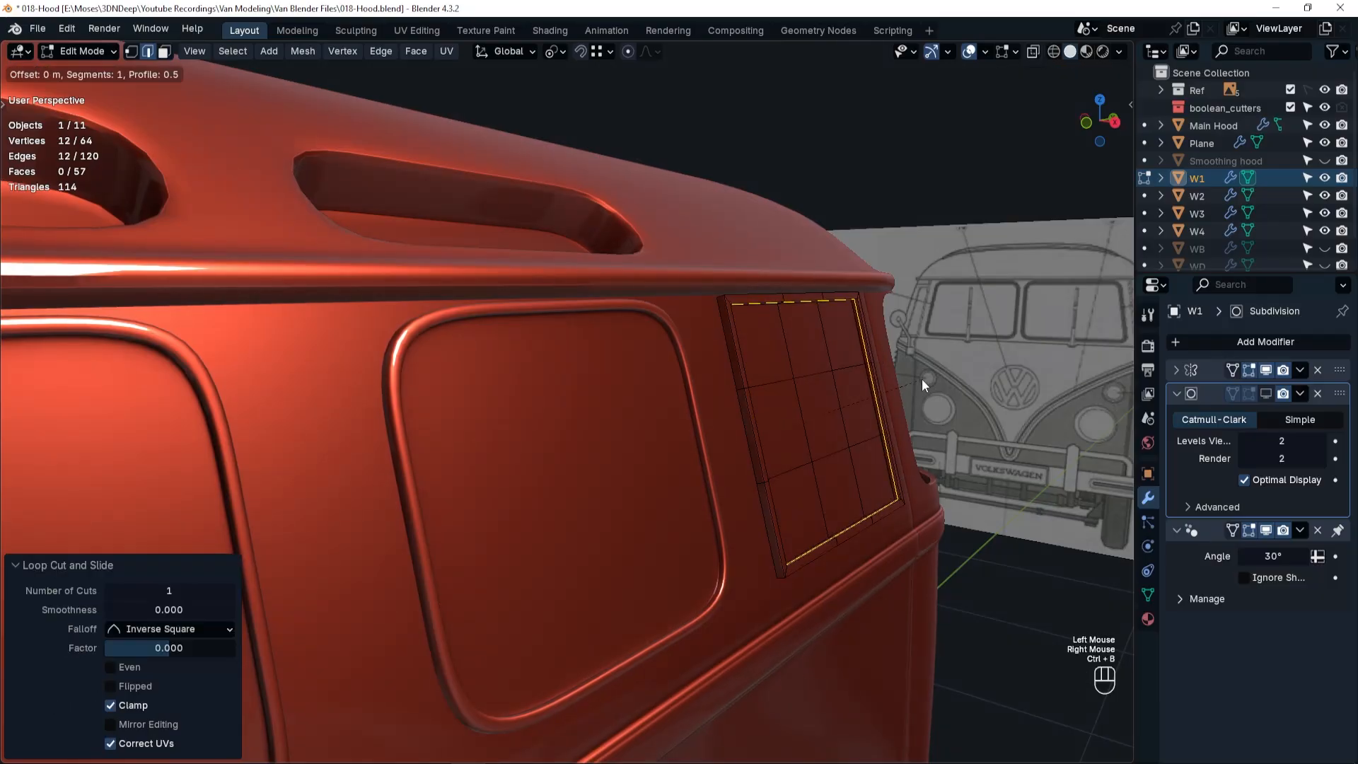
left_click(872, 365)
double_click(169, 482)
type(".003")
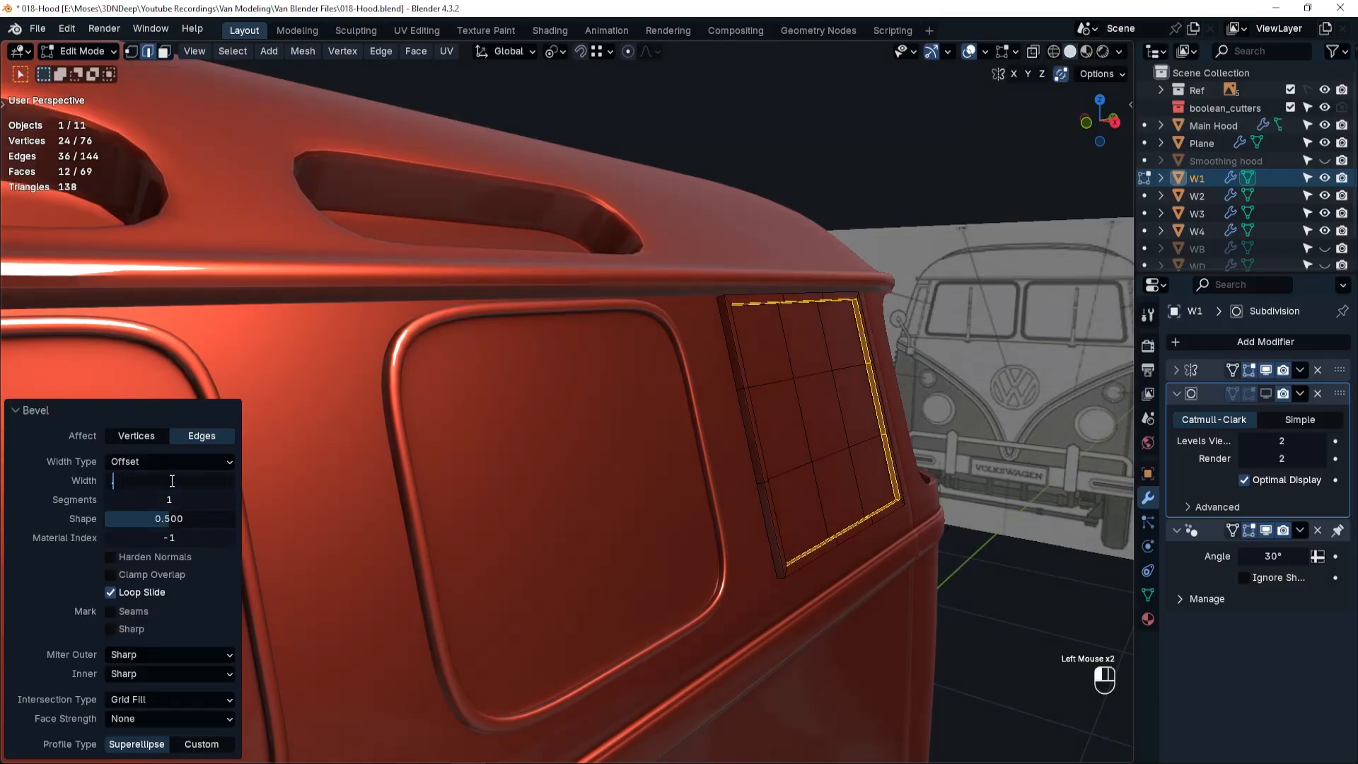
key("Return")
key("Return")
key("Return")
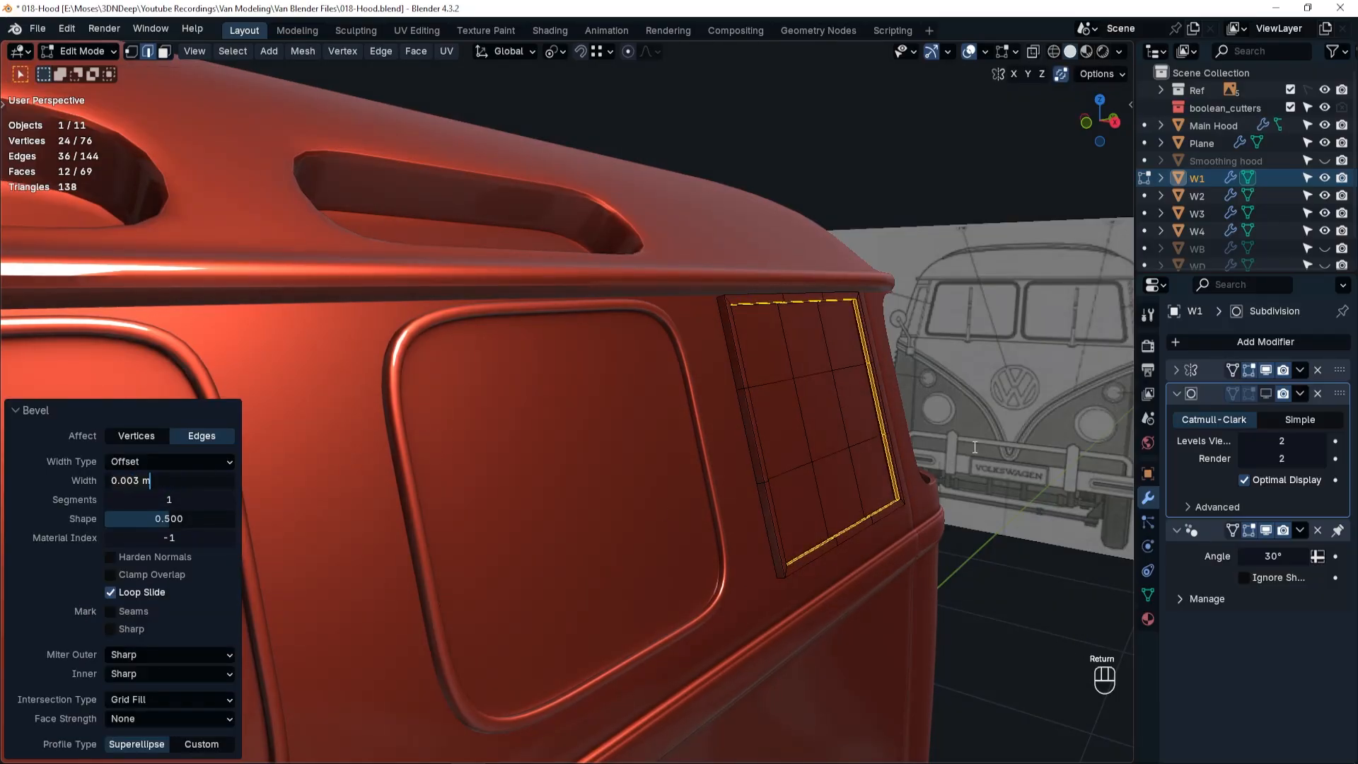
Turn on W1's subdivision display at viewport level 3 and shade the panel auto smooth in Object Mode.
left_click(1266, 395)
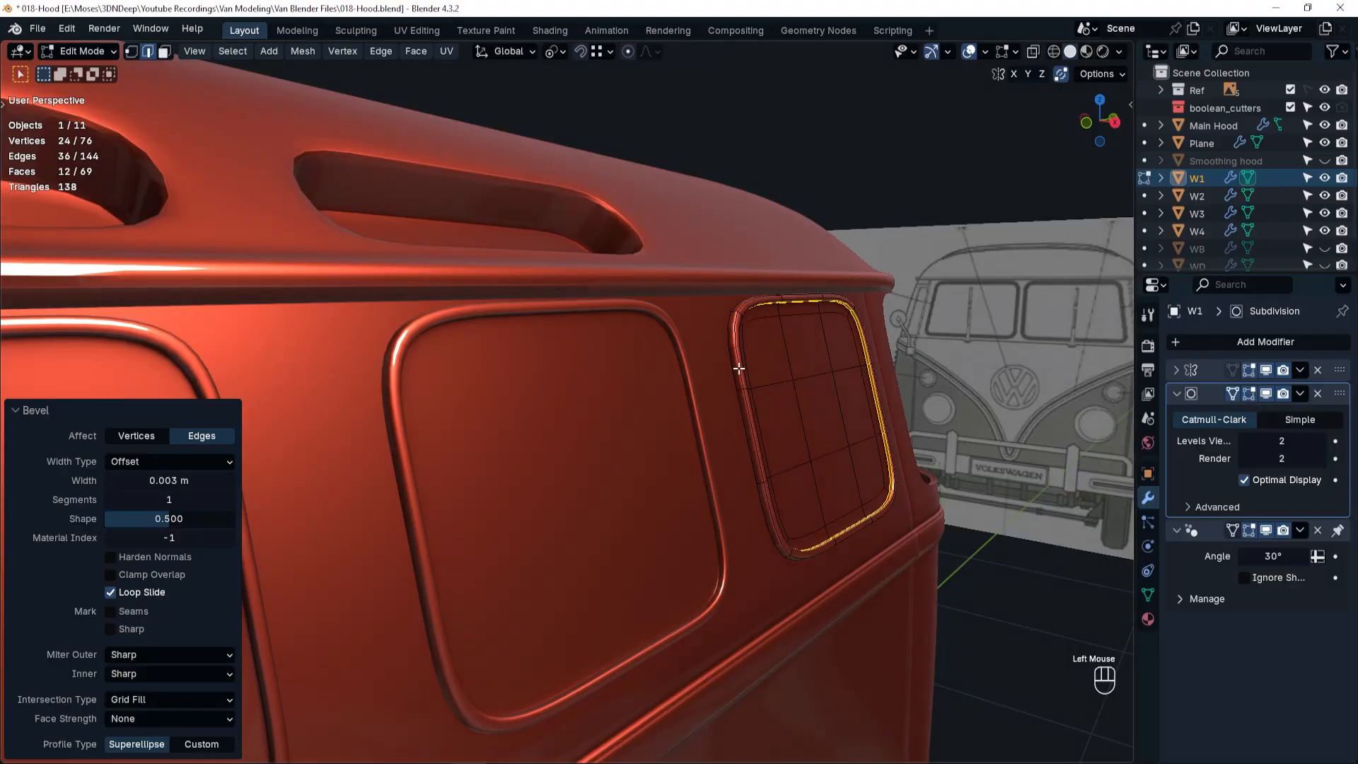
key("Tab")
right_click(736, 322)
left_click(736, 322)
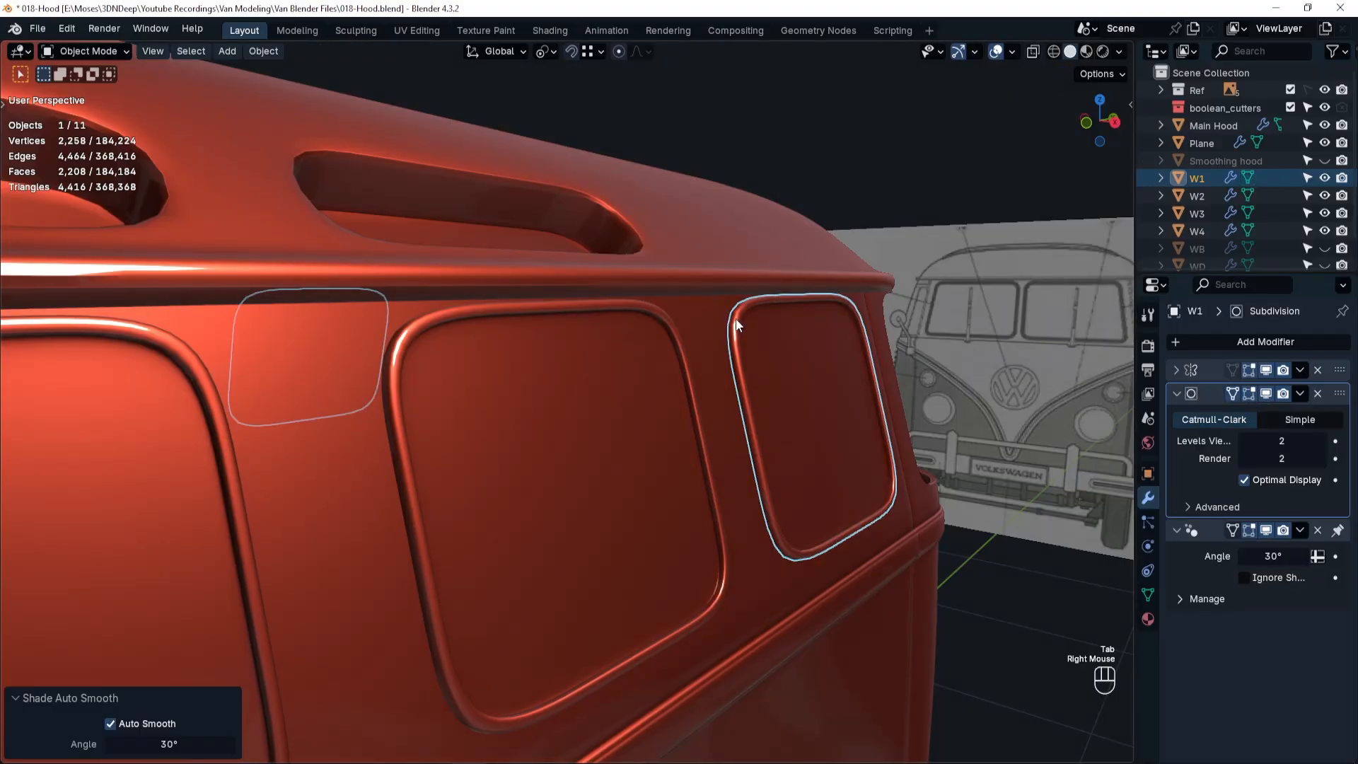
left_click(1323, 441)
Add a Solidify modifier to the W1 panel.
left_click(1273, 341)
mouse_move(1272, 341)
left_click(1074, 554)
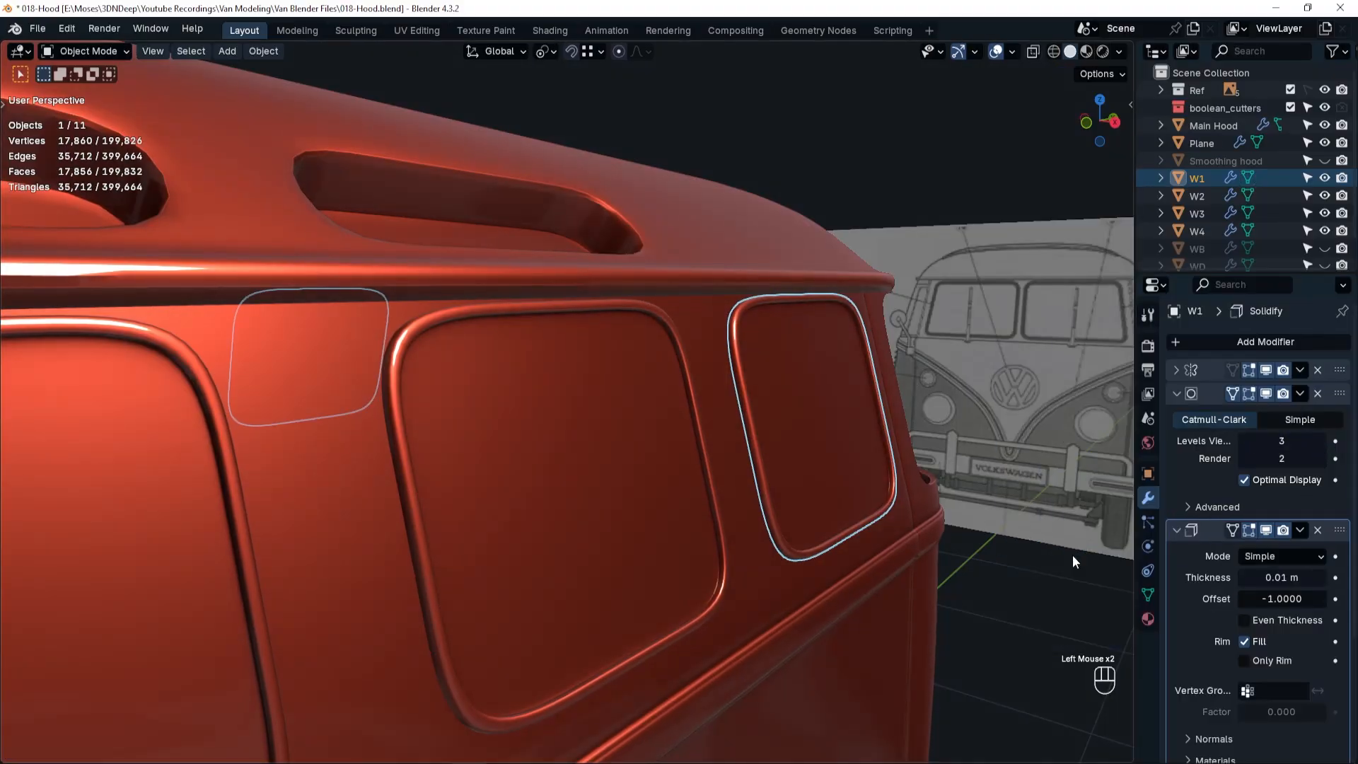
scroll(653, 513, "down", 5)
middle_click_drag(654, 513, 419, 528, "shift")
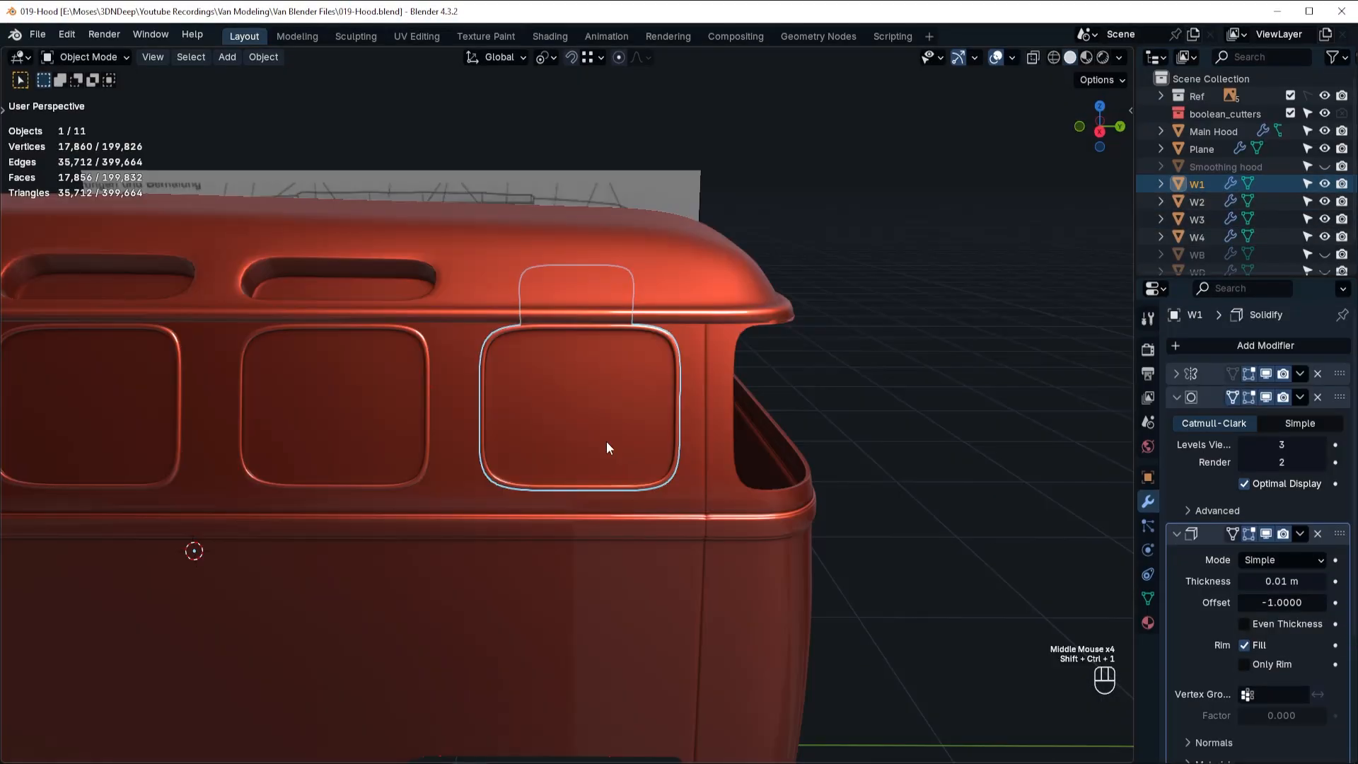
Unhide the rear window panel WB, isolate it in local view and open its mesh for editing.
middle_click_drag(607, 447, 920, 453)
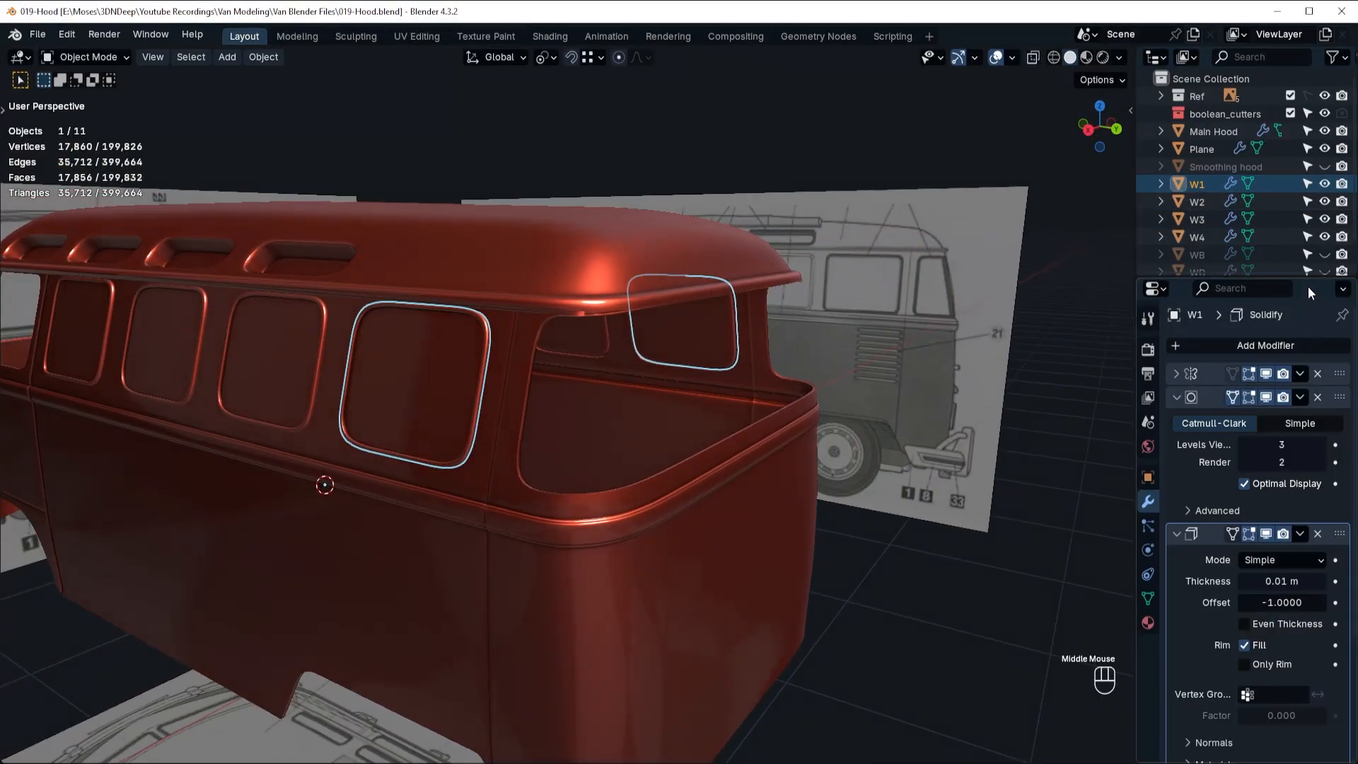
left_click(1324, 255)
left_click(664, 402)
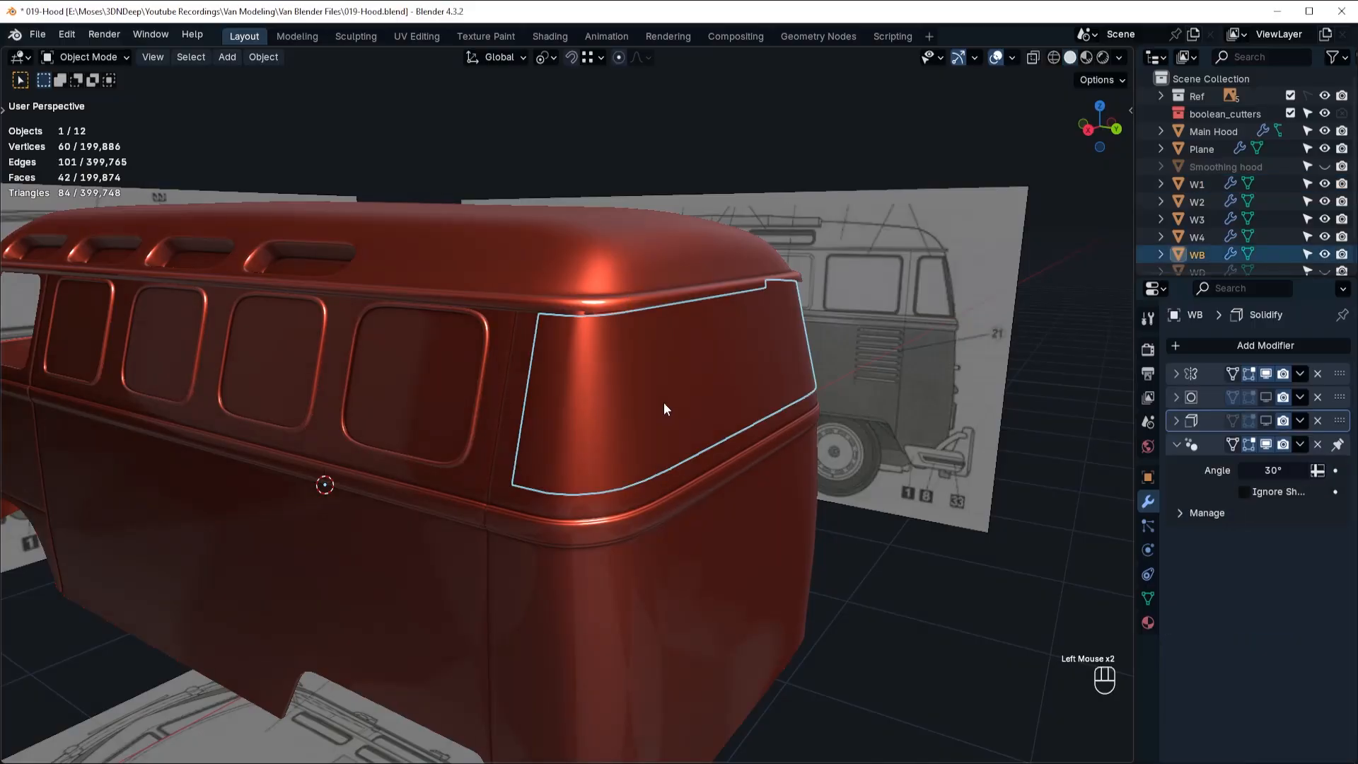
key("KP_Divide")
key("Tab")
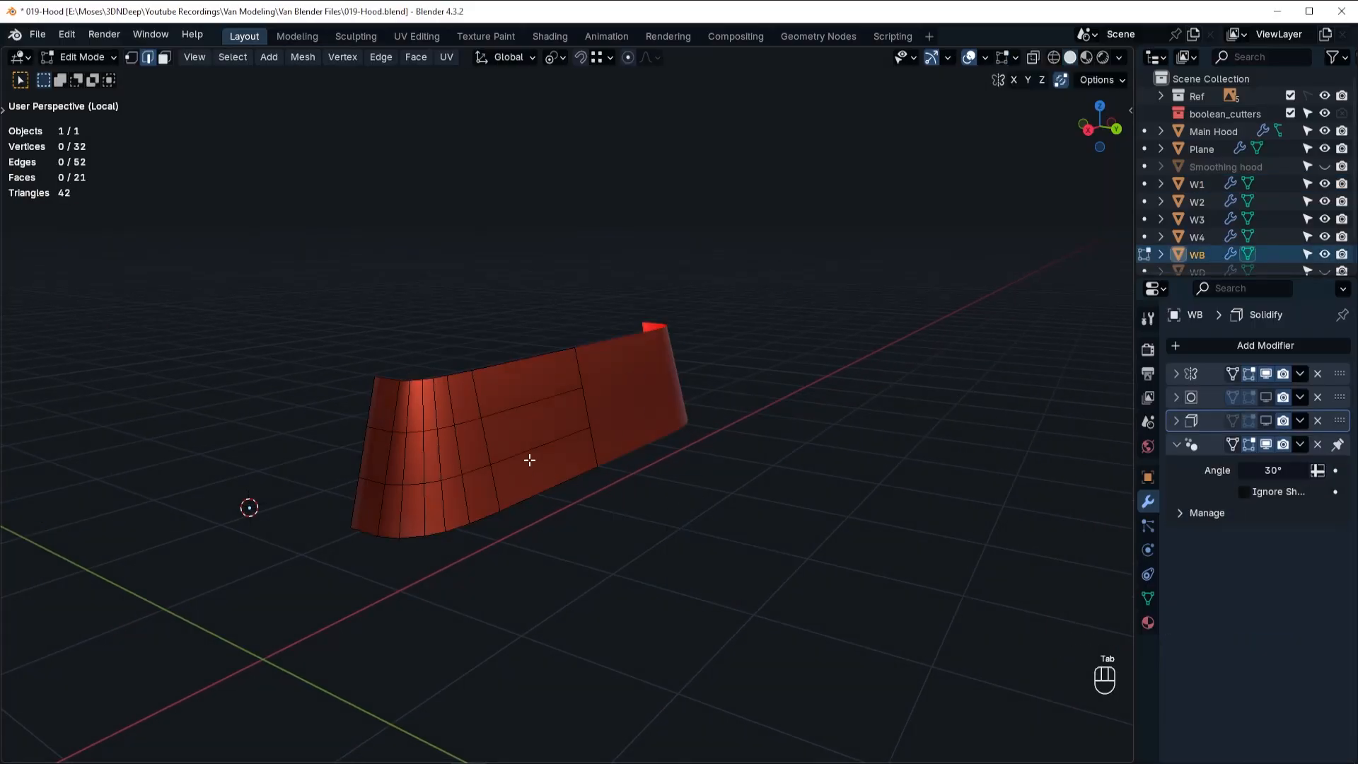
Add three evenly spaced vertical edge loops across the wide faces of WB's flat rear section.
key("ctrl+r")
scroll(539, 425, "up", 2)
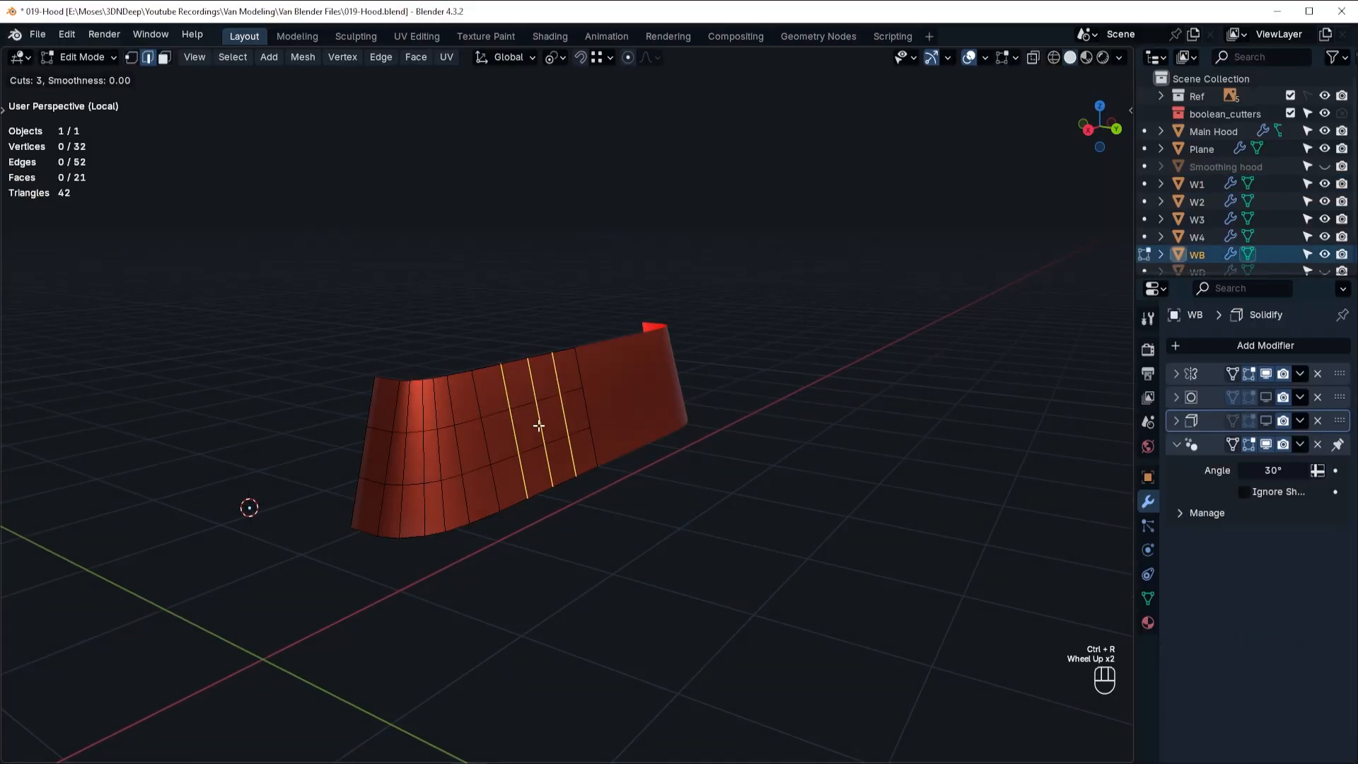
left_click(539, 425)
right_click(548, 458)
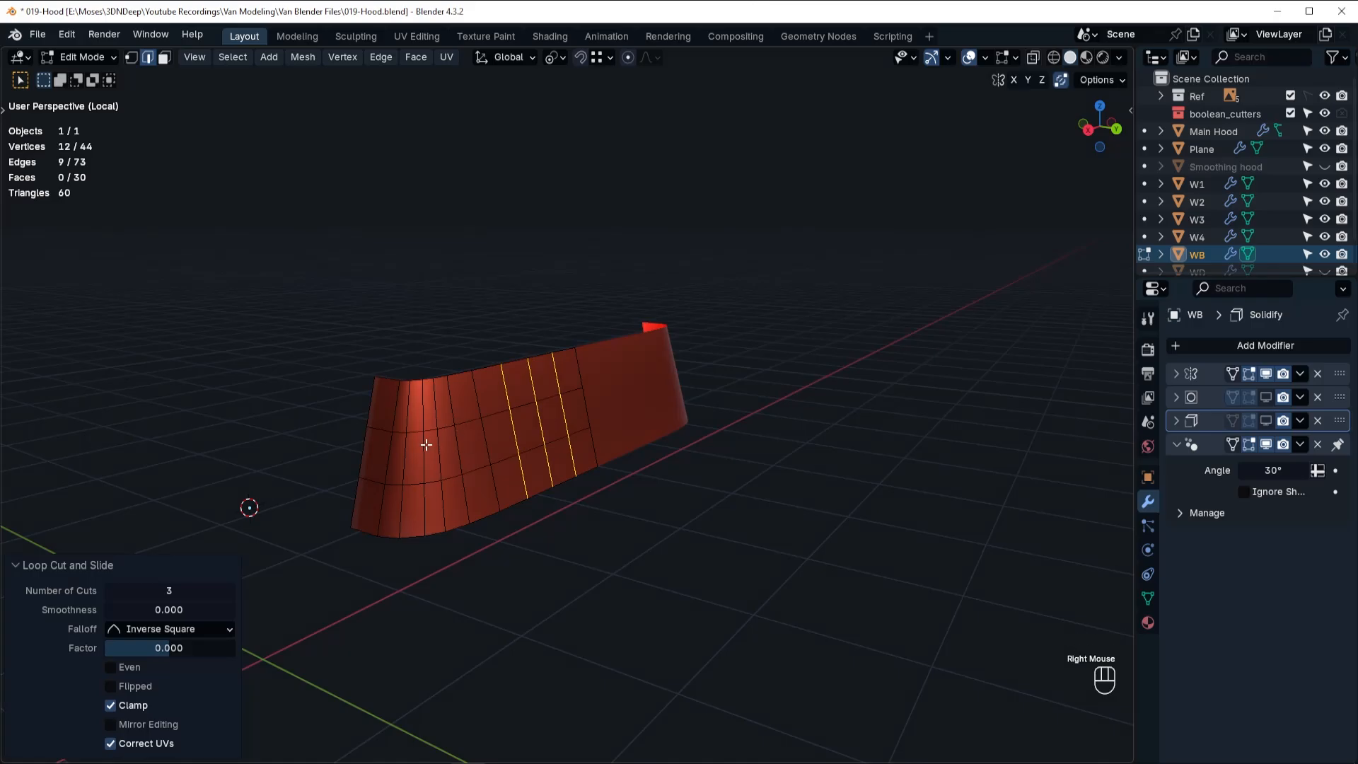
Add support edge loops close to WB's outer side, top, bottom and centre edges, and turn on its subdivision display.
key("ctrl+r")
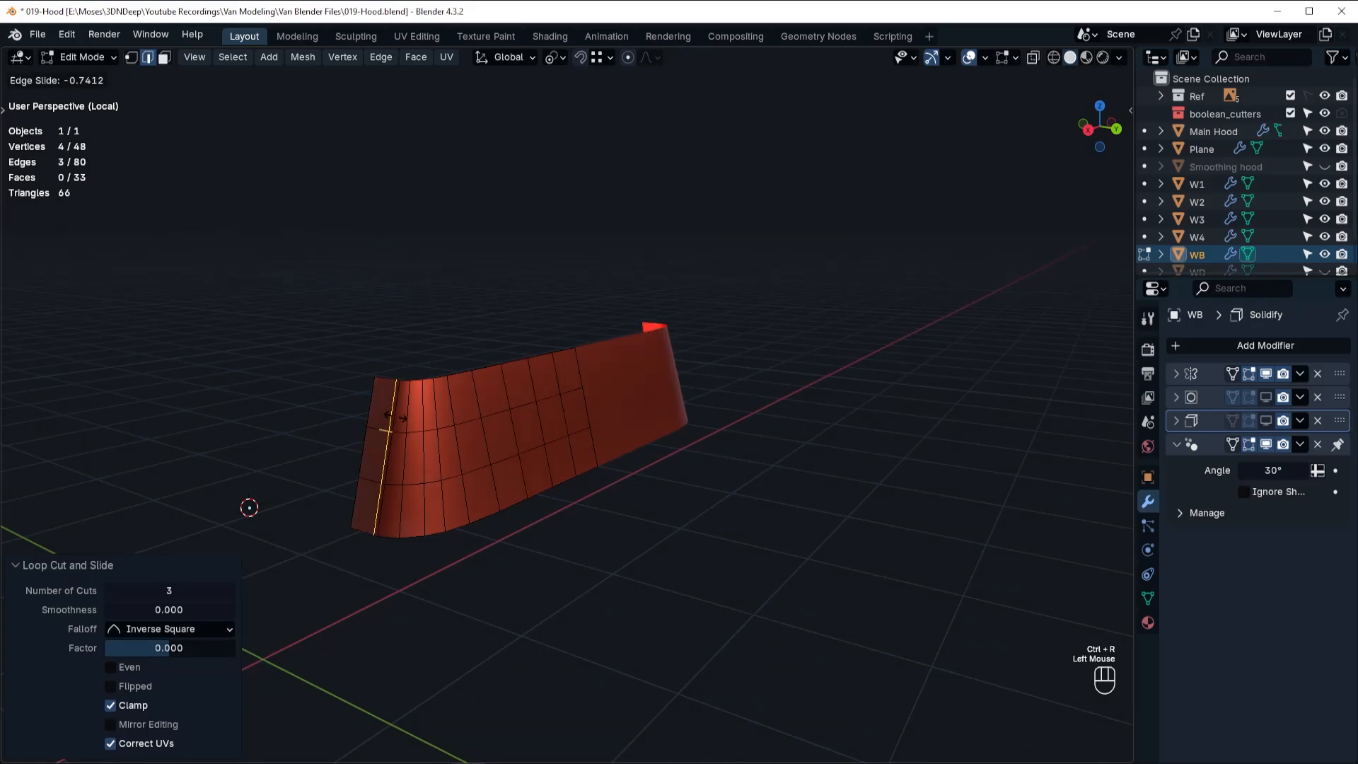
left_click(428, 405)
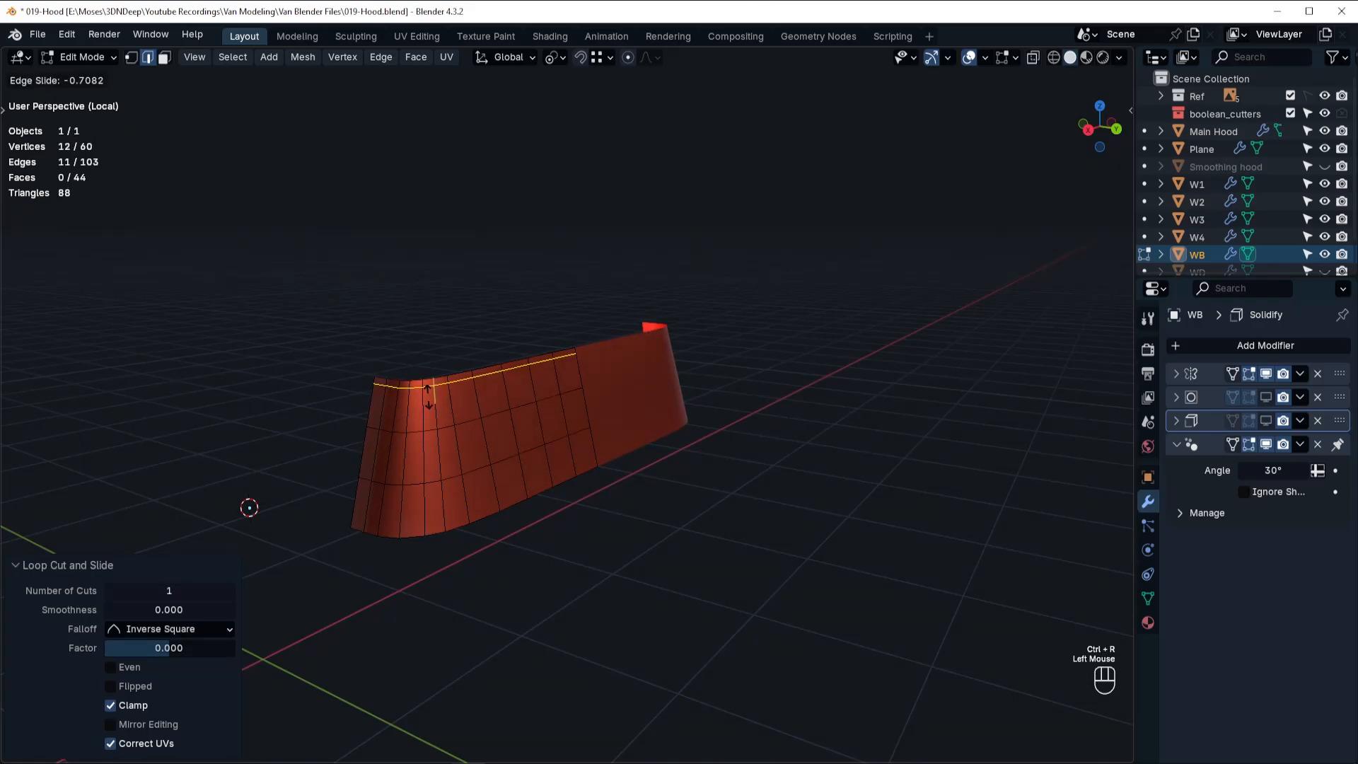
left_click(428, 396)
key("ctrl+r")
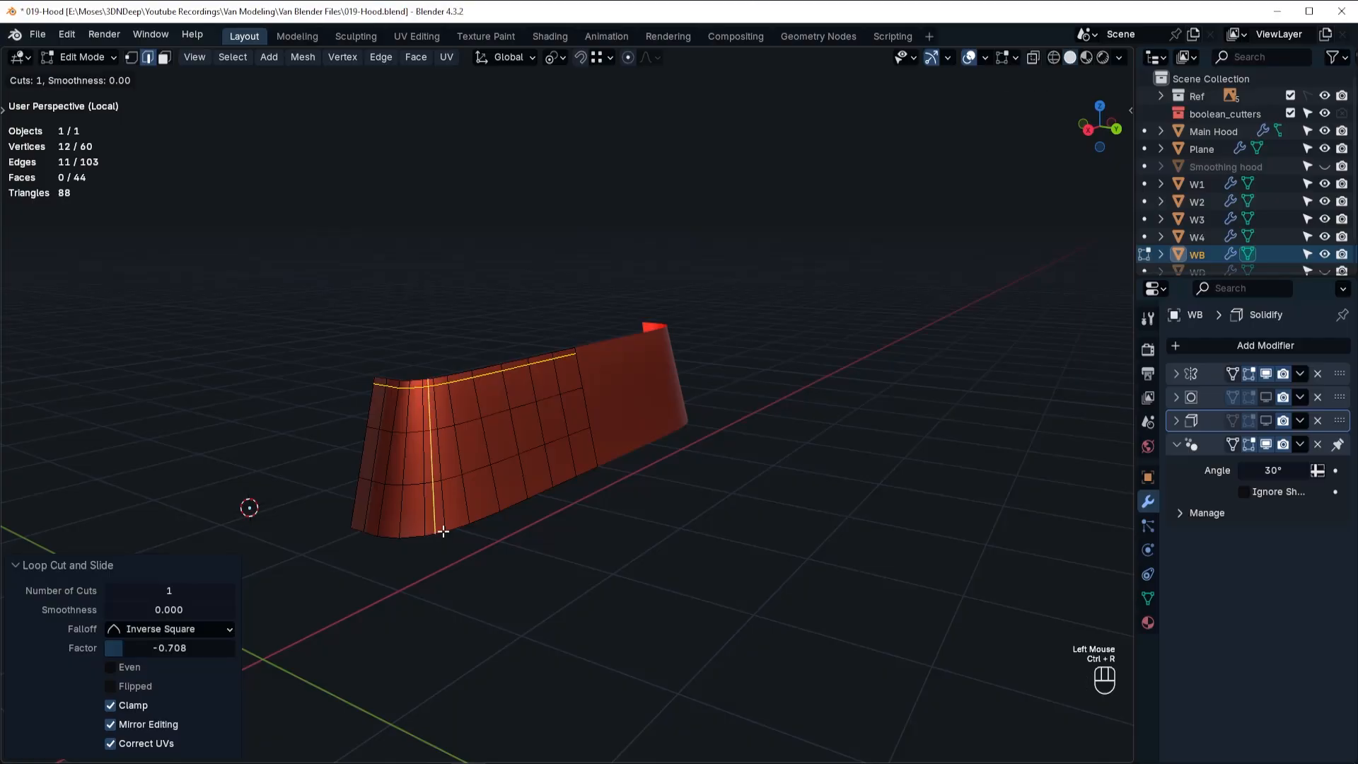
left_click(440, 532)
left_click(446, 546)
middle_click_drag(503, 509, 658, 449)
key("ctrl+r")
left_click(655, 367)
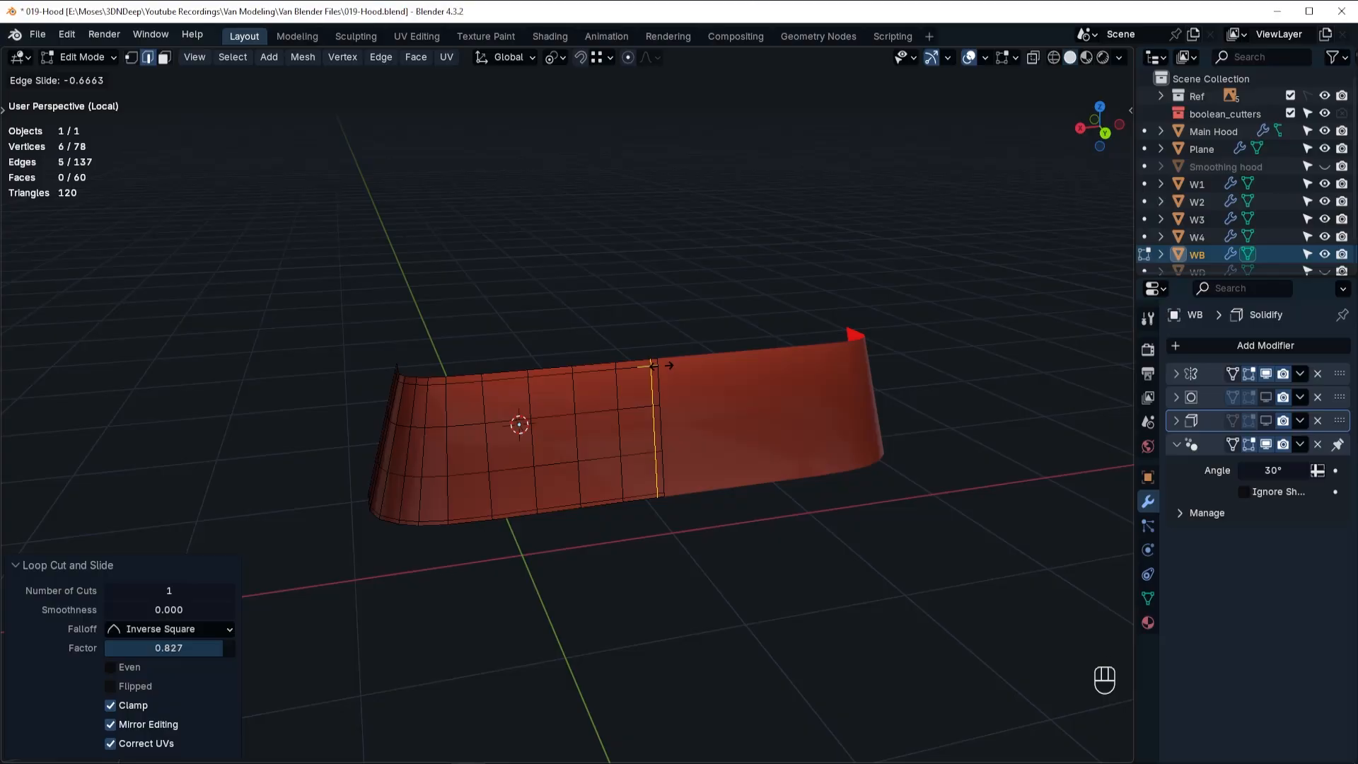
left_click(658, 365)
left_click(1251, 398)
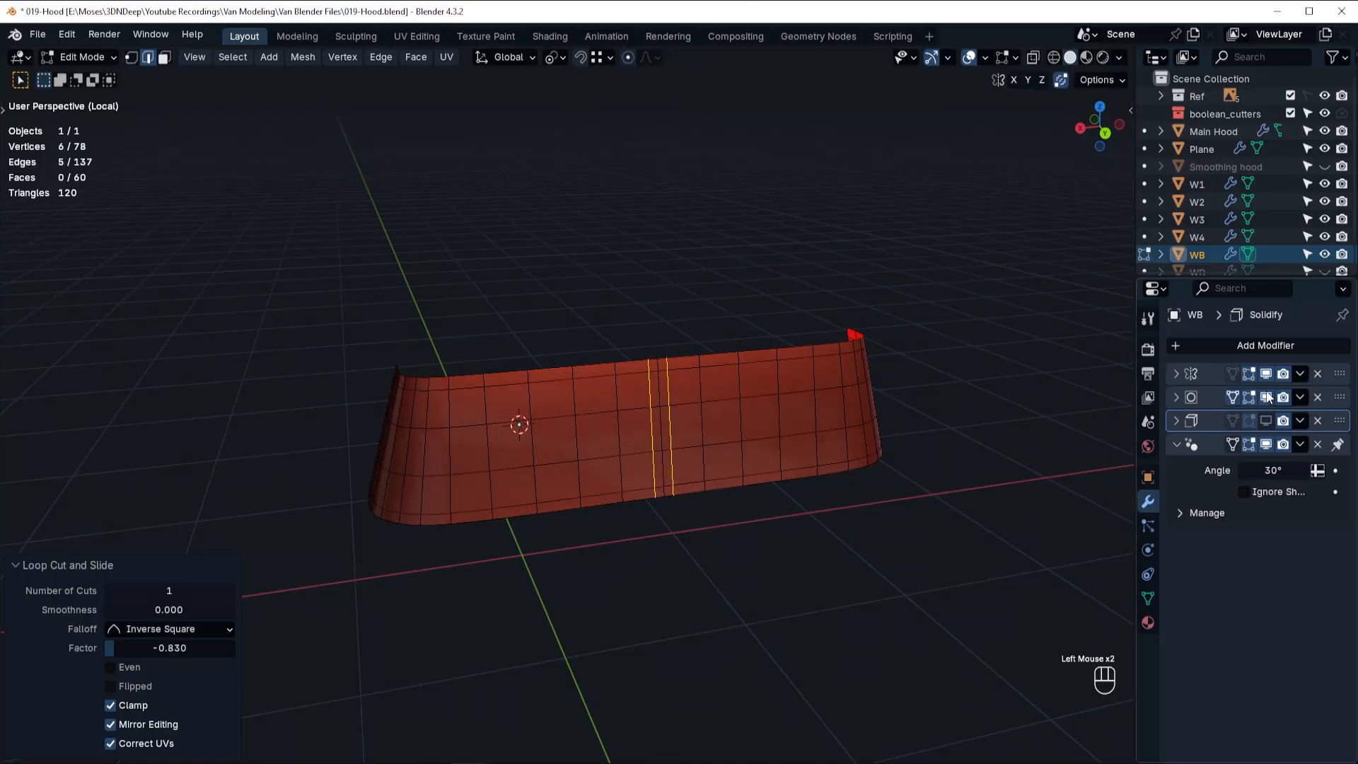
Select WB's inner faces inside the narrow border, extrude them and sink them about 0.022 m inward along their normals.
middle_click_drag(436, 407, 408, 423)
left_click(408, 423)
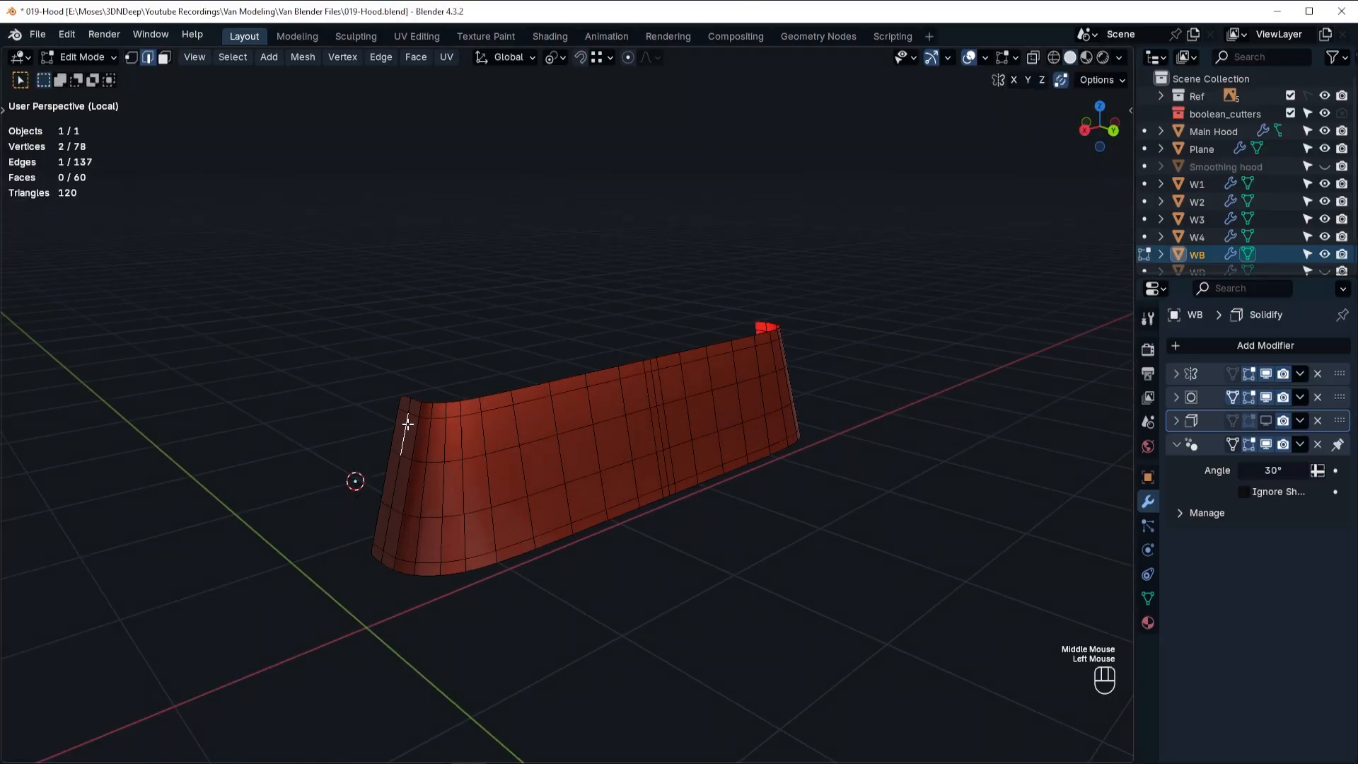
key("ctrl+Tab")
left_click(411, 428)
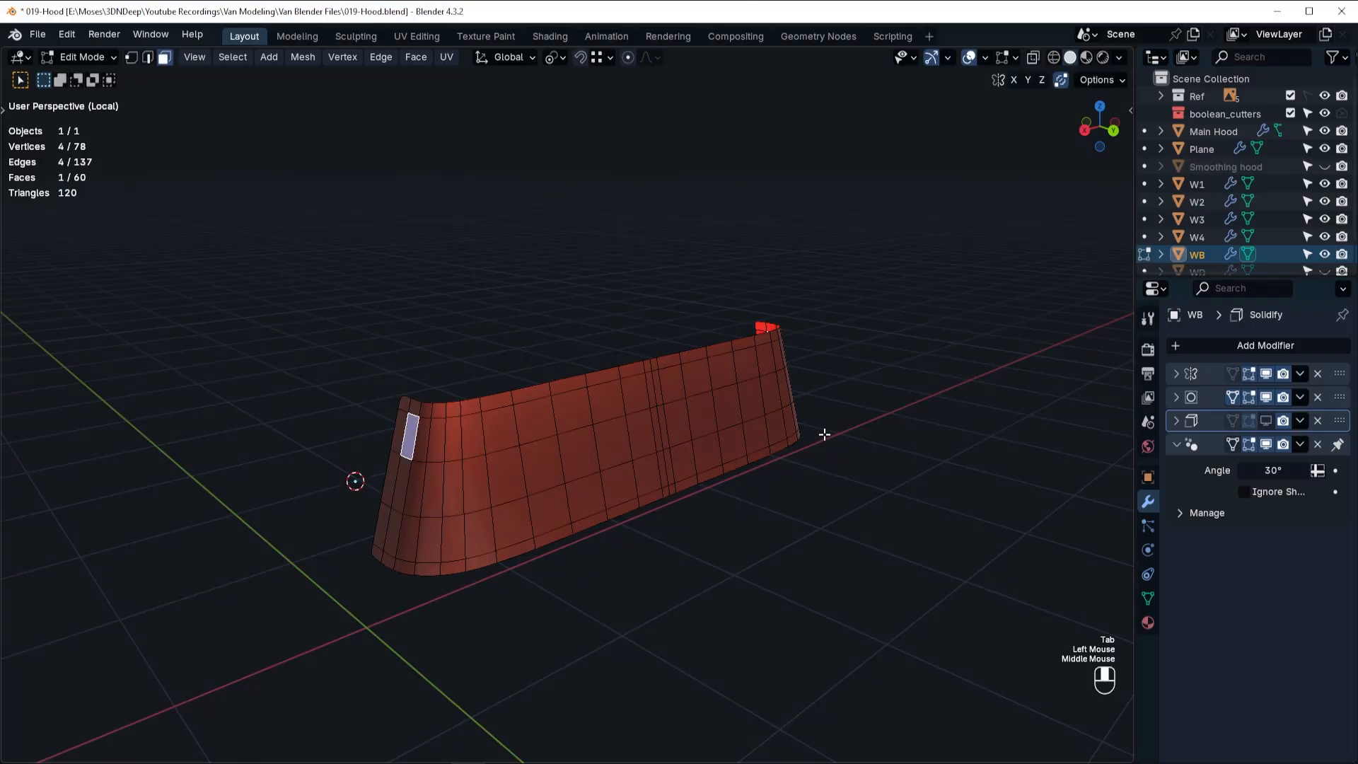
middle_click_drag(825, 434, 778, 478)
left_click(689, 514, "ctrl+shift")
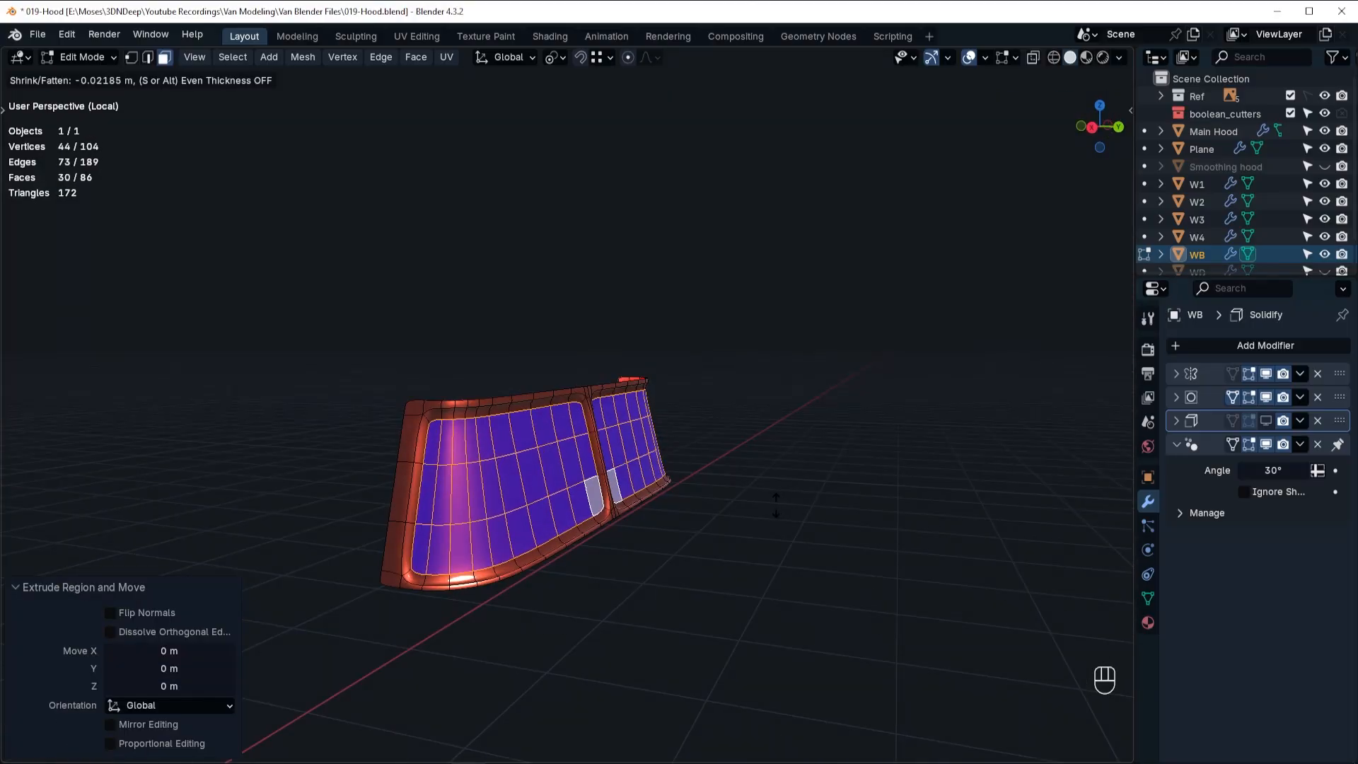
left_click(776, 506)
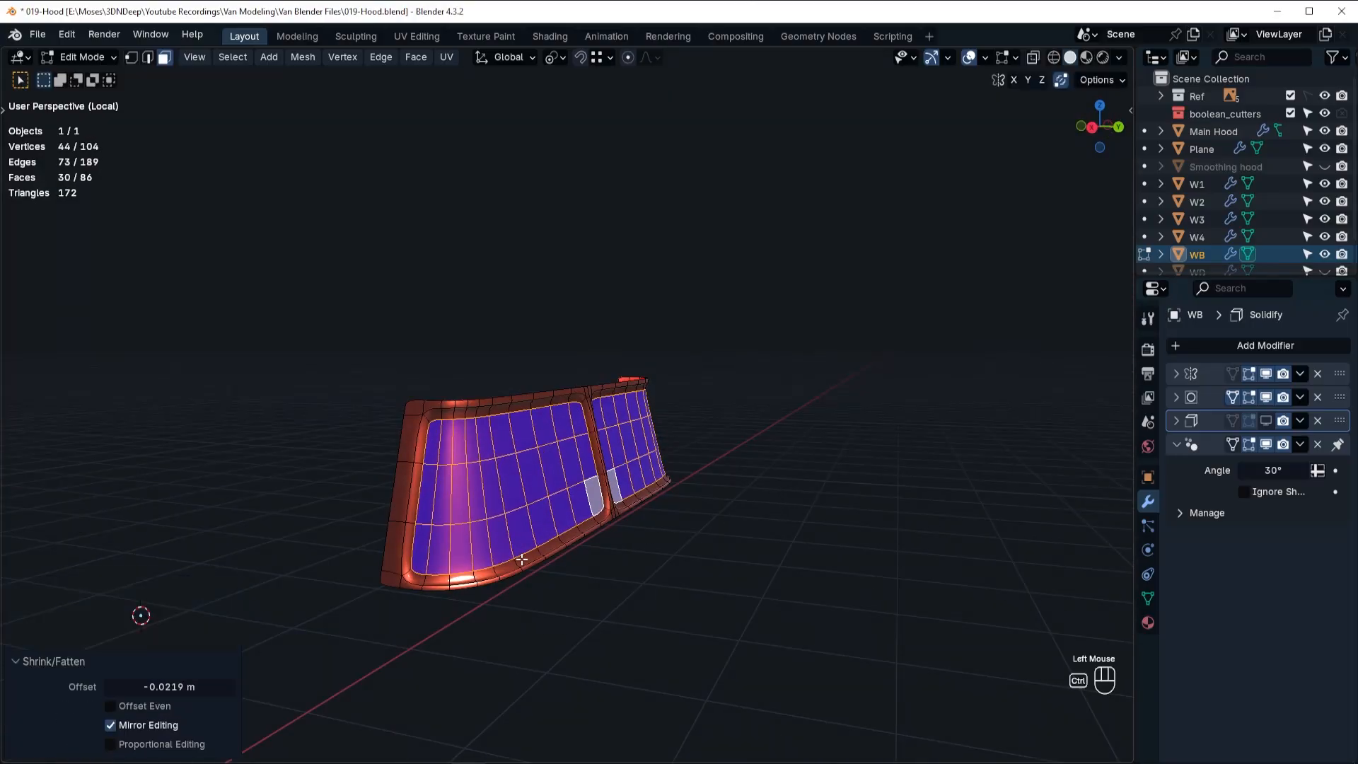
Add an edge loop around WB's recess wall, slid to the end of the wall, and return to the full van in Object Mode.
key("ctrl+r")
left_click(523, 559)
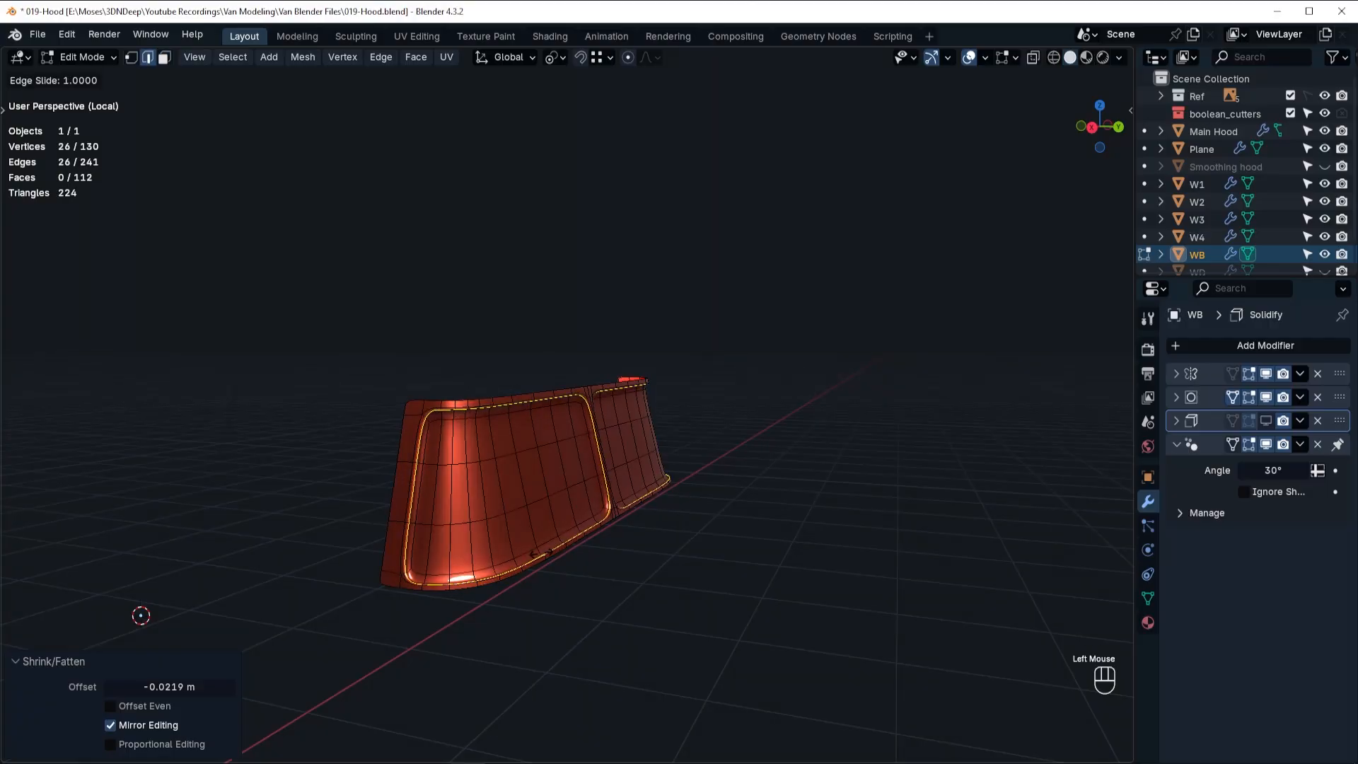
left_click(541, 554)
middle_click_drag(541, 553, 614, 476)
scroll(495, 507, "up", 2)
key("Tab")
left_click(674, 355)
scroll(608, 460, "down", 1)
key("KP_Divide")
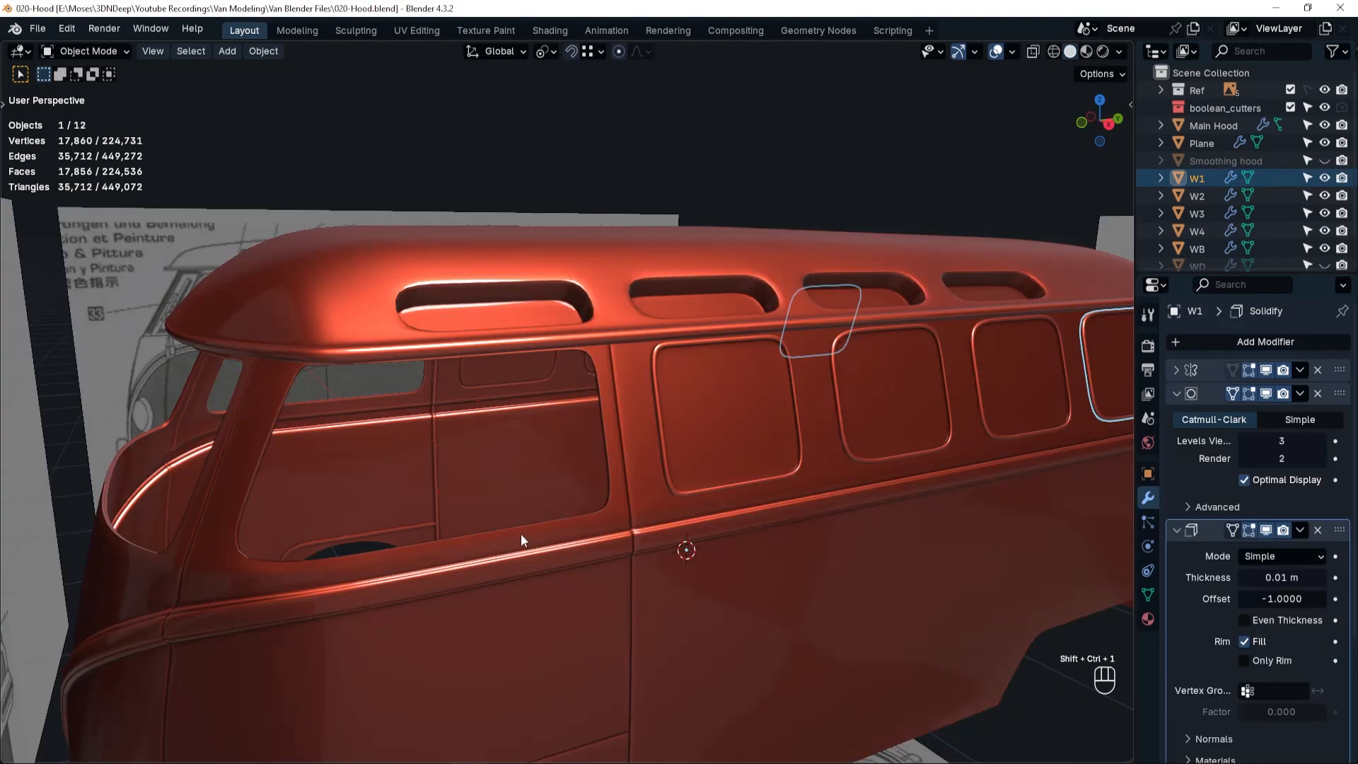
Unhide the front door window panel WD and open its mesh for editing.
left_click(1322, 266)
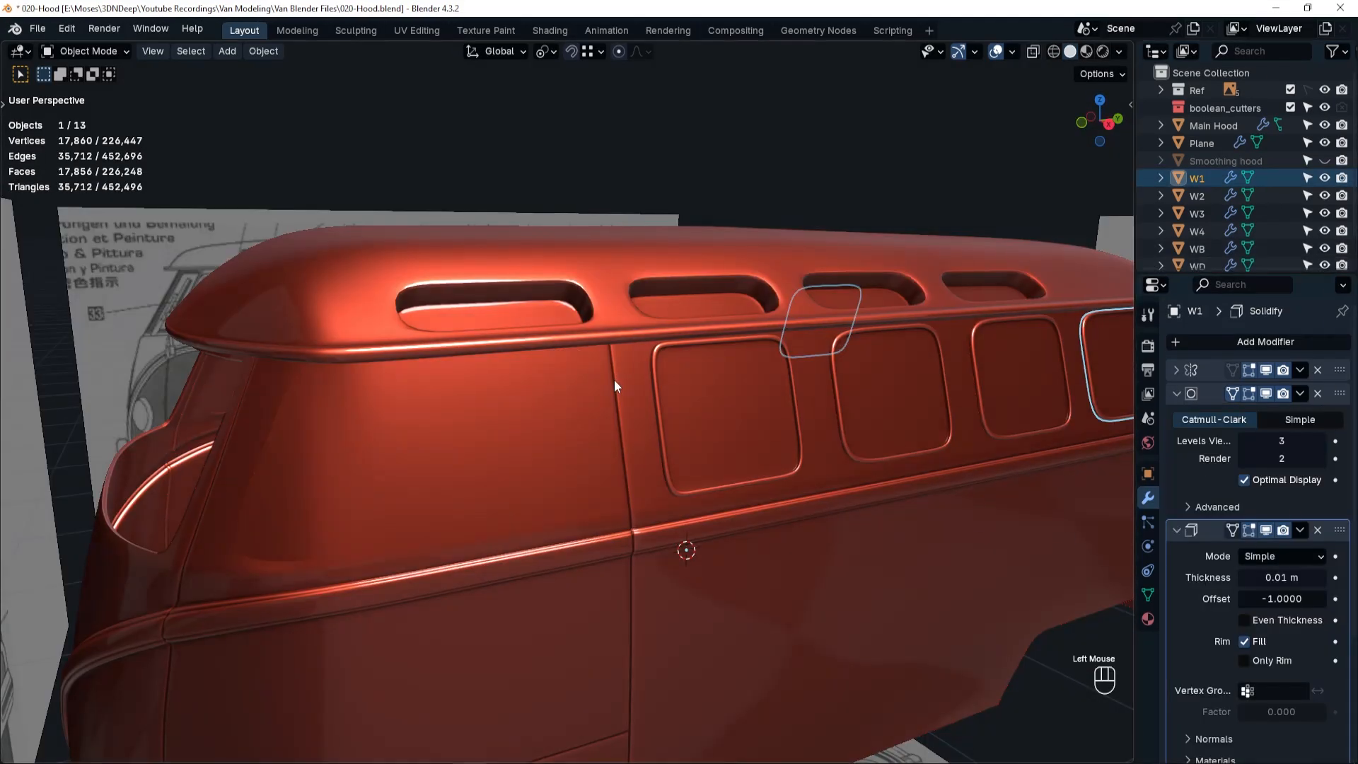
left_click(460, 464)
key("Tab")
left_click(609, 476)
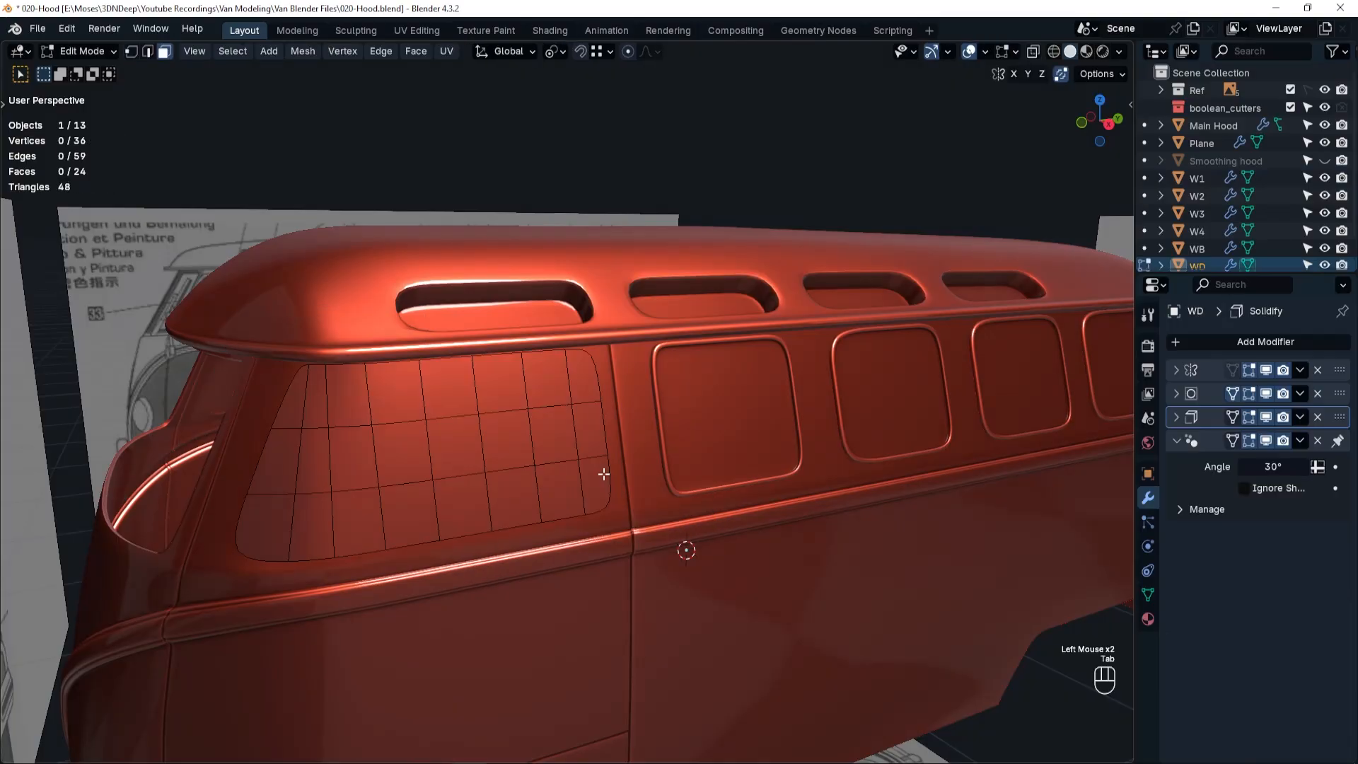
Select all faces of the WD panel and inset them by about 0.012 m.
left_click(300, 407)
left_click(598, 477, "ctrl+shift")
key("i")
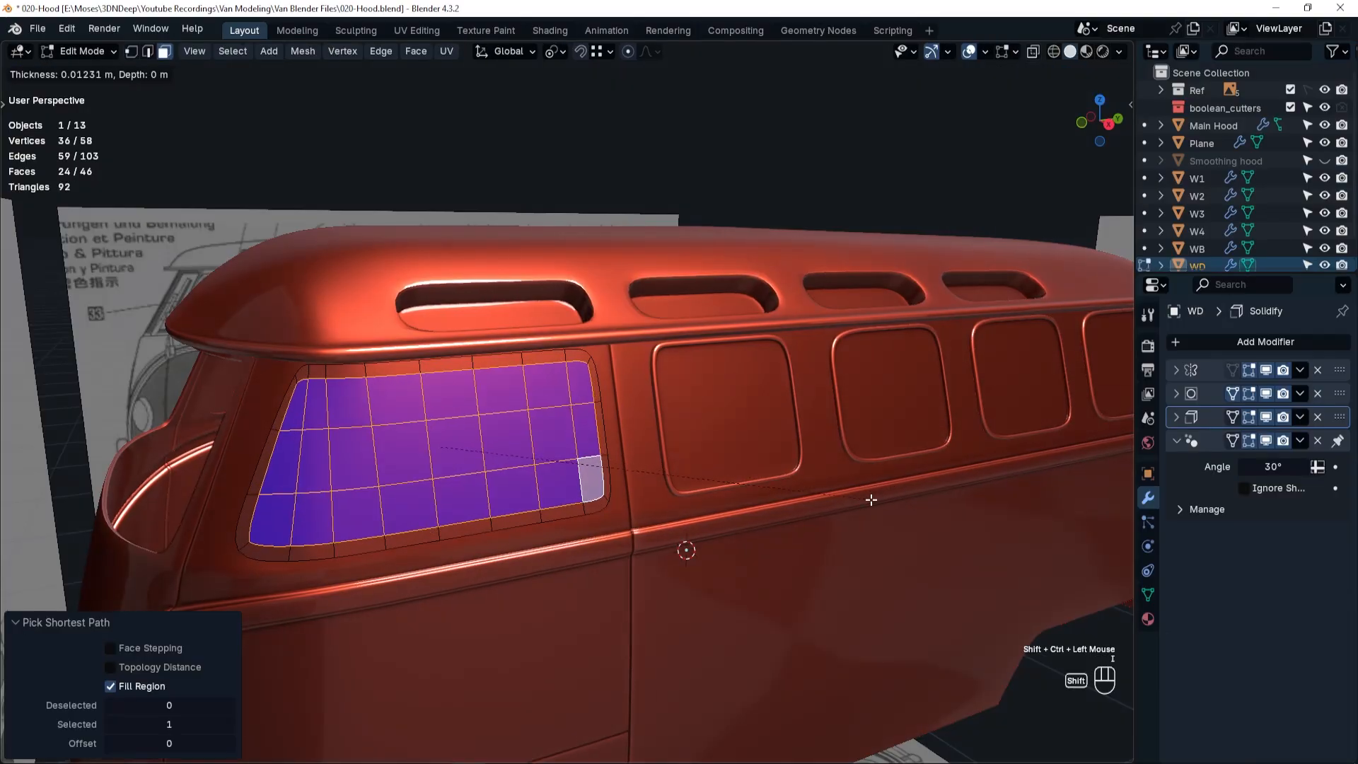
left_click(871, 499, "shift")
Select WD's border ring of faces, extrude it in place and fatten it outward by 0.012 m.
left_click(590, 359, "alt")
key("e")
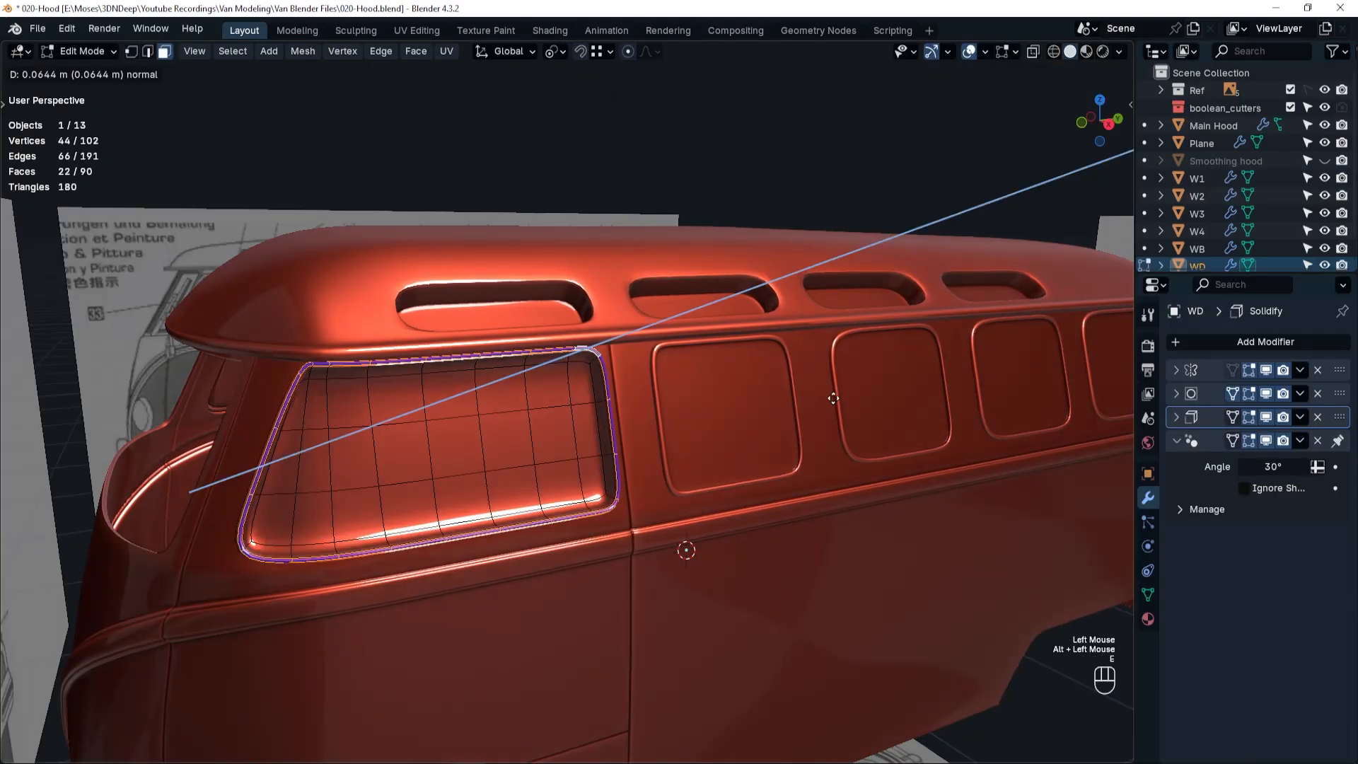
right_click(835, 399)
key("alt+s")
left_click(845, 393)
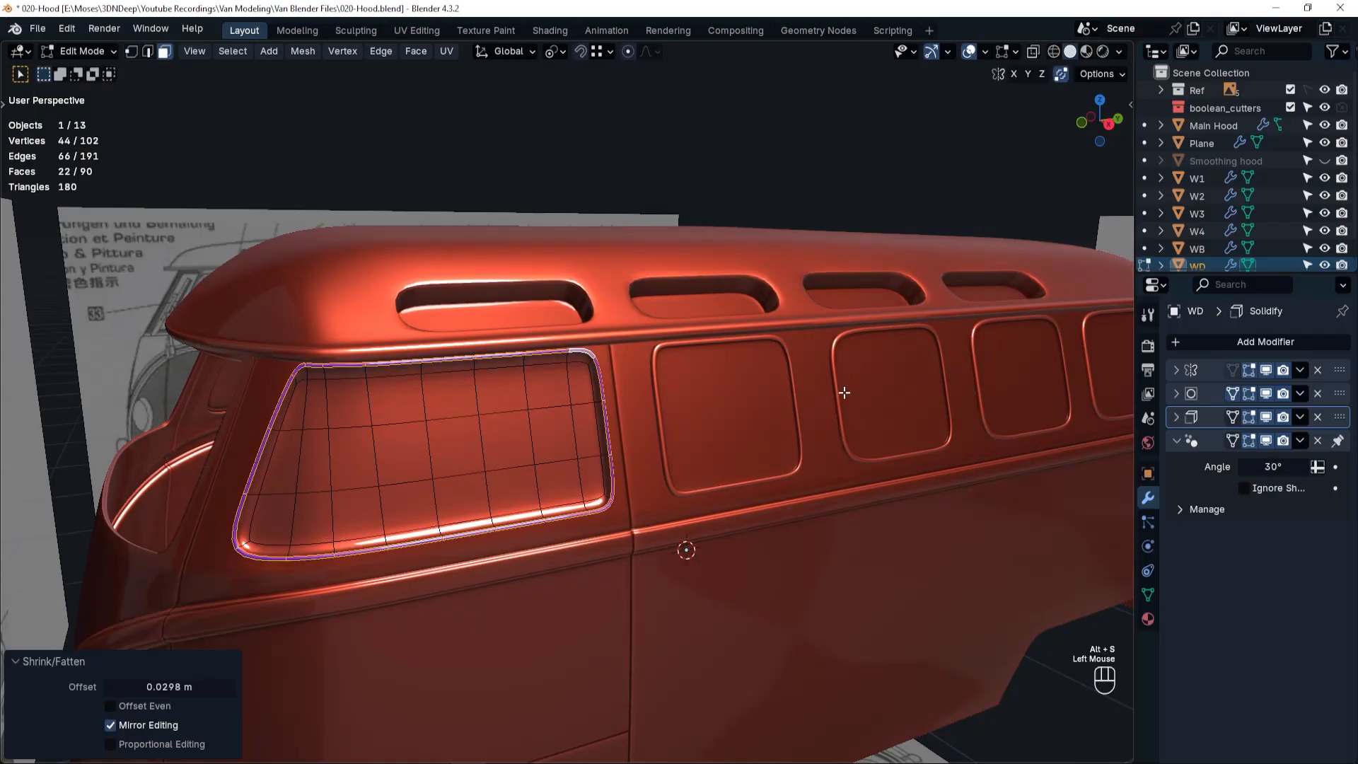
double_click(157, 688)
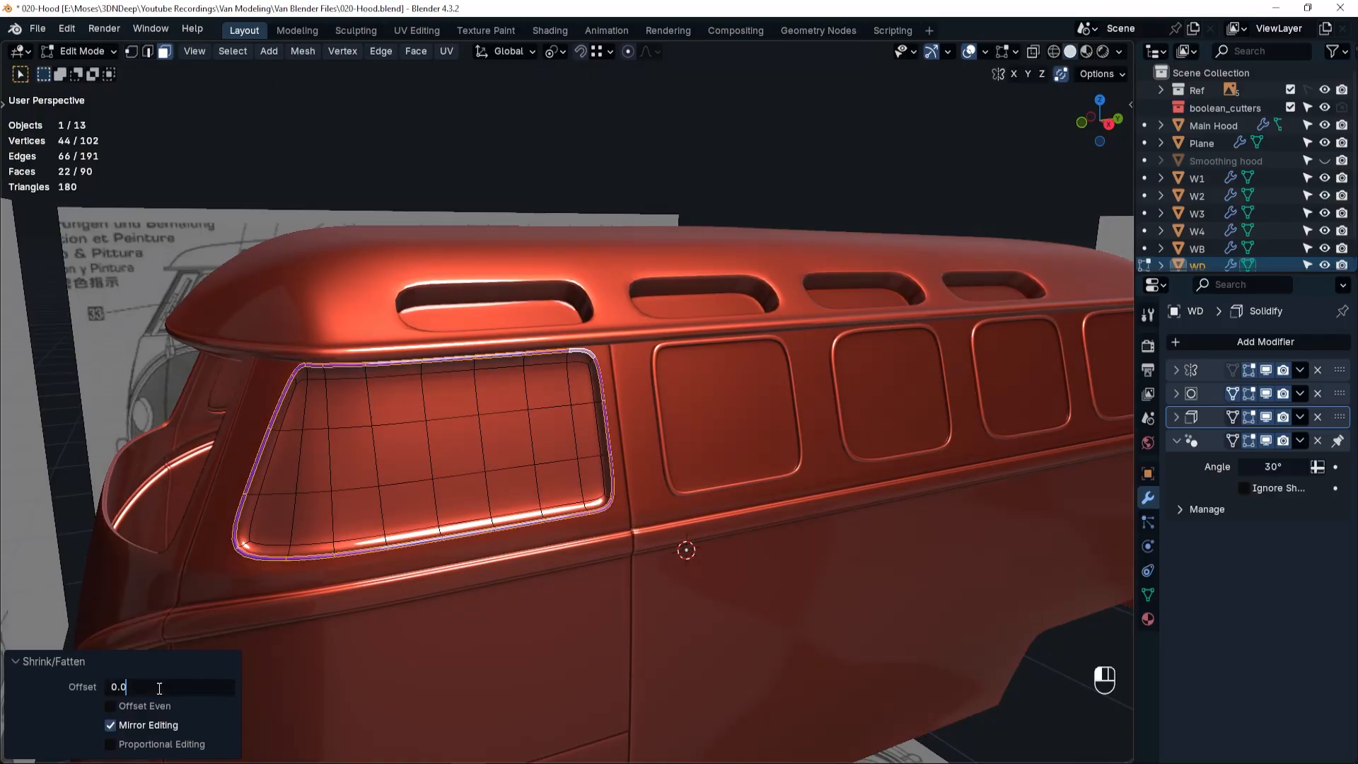
type("0.012")
key("Return")
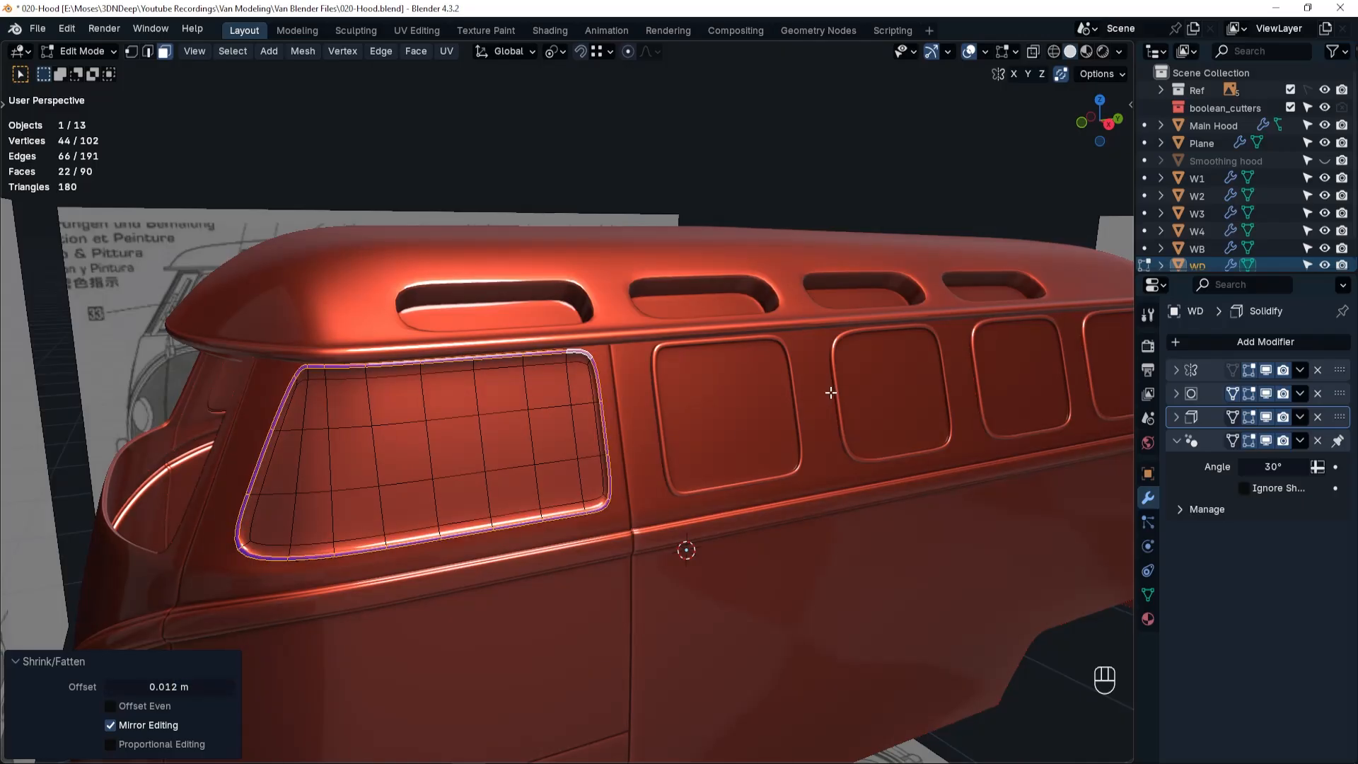
Add a centred edge loop around WD's raised border and bevel it with a 0.003 m width.
scroll(638, 416, "up", 3)
middle_click_drag(608, 424, 658, 415)
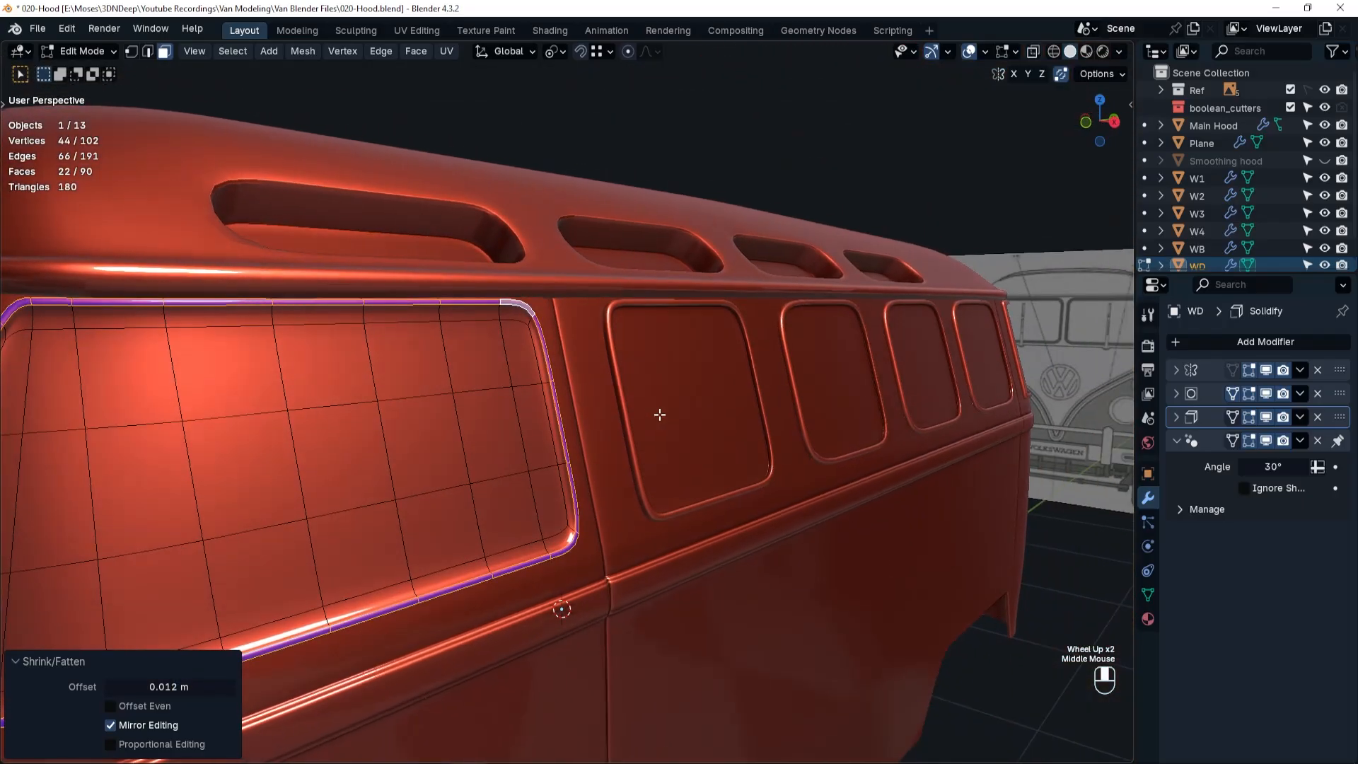
key("ctrl+r")
left_click_drag(545, 382, 546, 380)
key("ctrl+b")
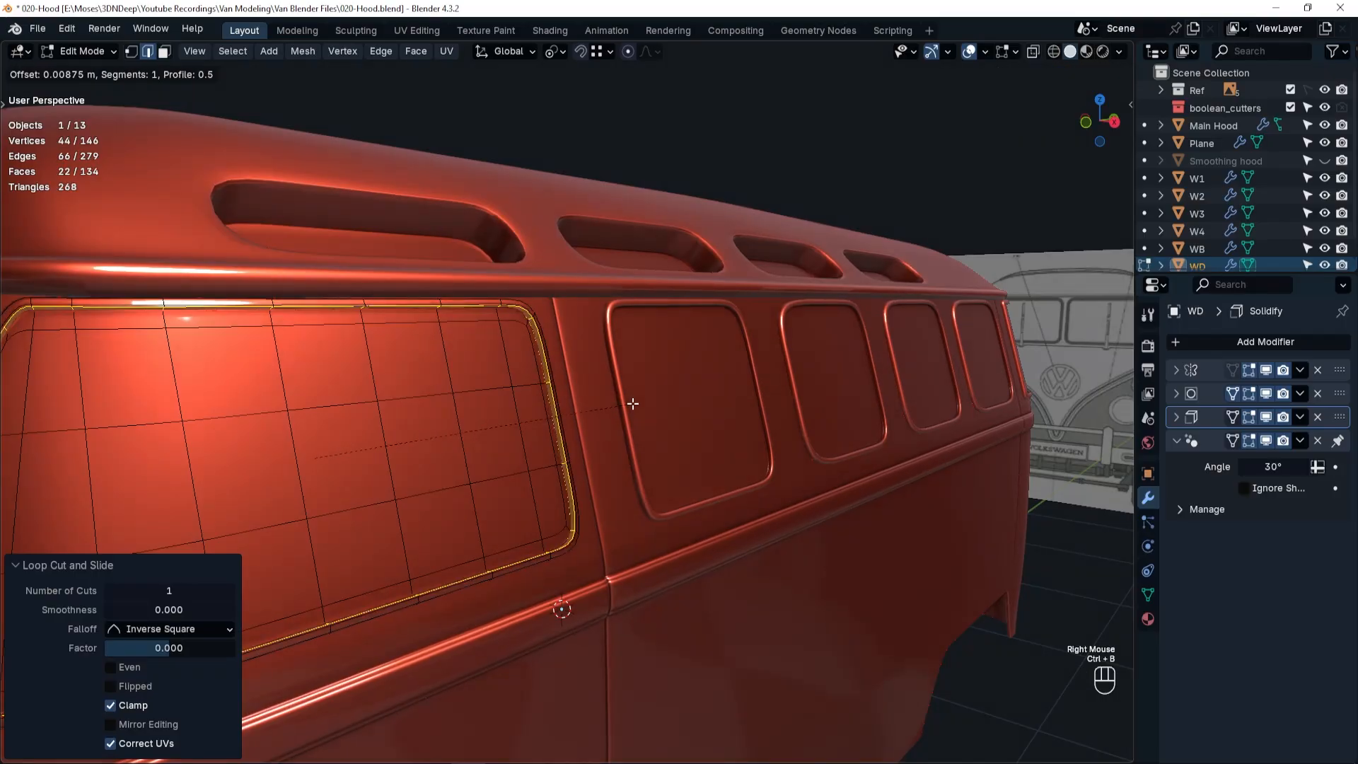
left_click(630, 403)
double_click(182, 481)
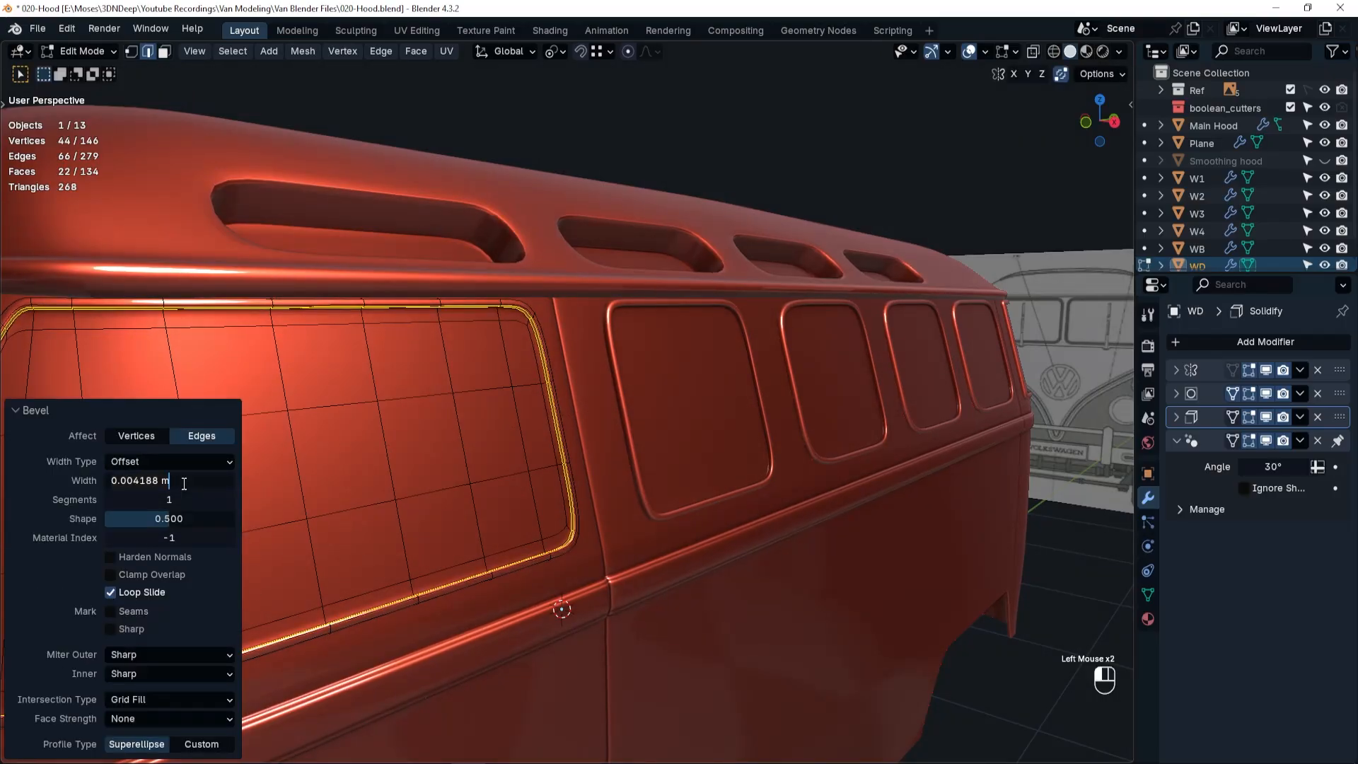
type(".003")
key("Return")
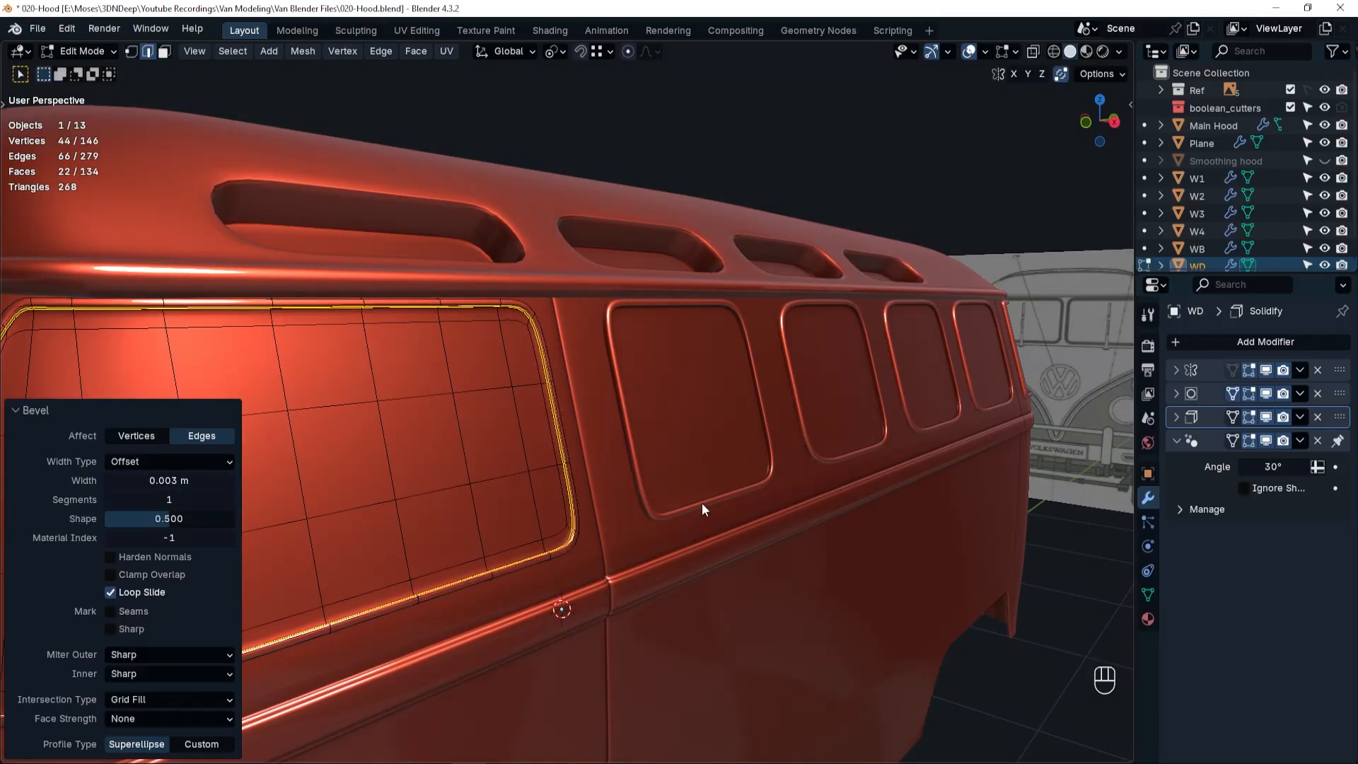
Finish editing WD, unhide the front windshield panel WF and open its mesh for editing.
middle_click_drag(702, 503, 673, 447)
key("ctrl+Tab")
left_click(621, 349)
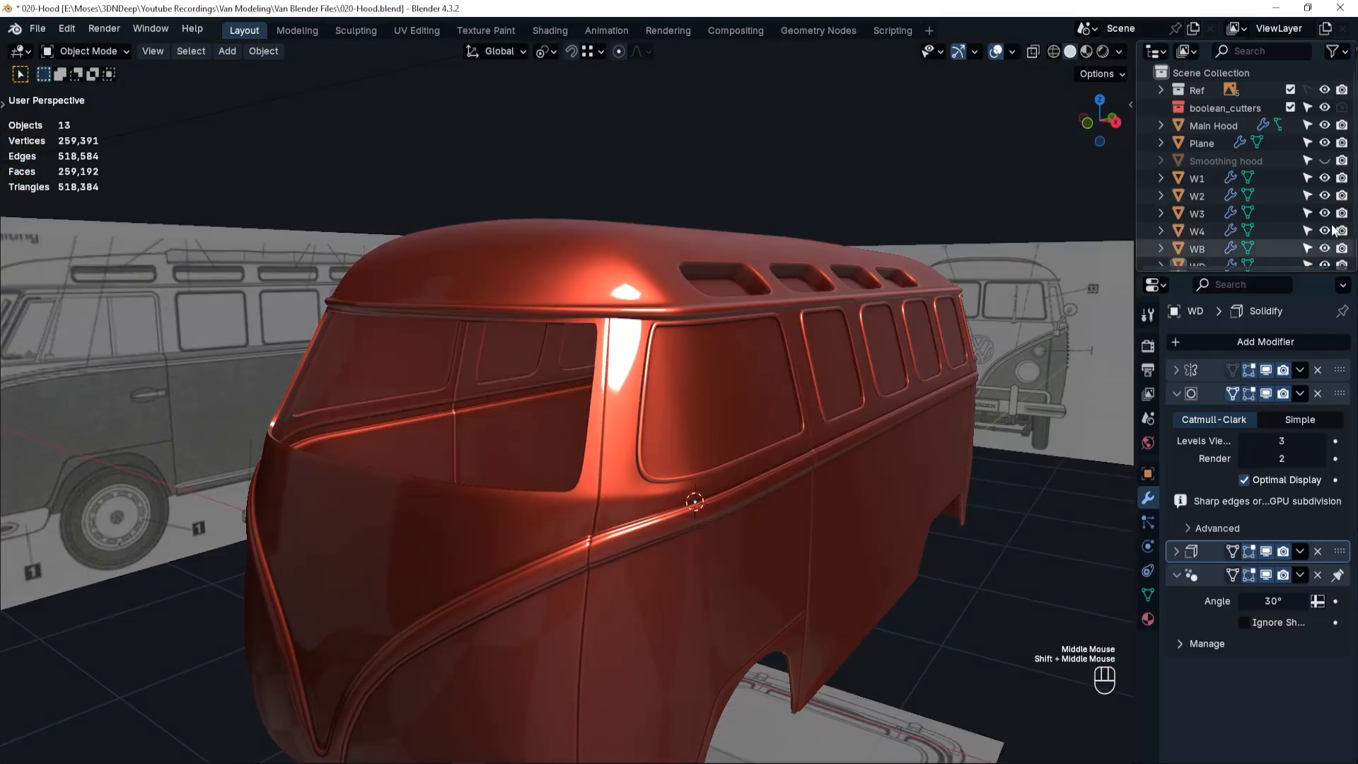
scroll(1332, 231, "down", 2)
left_click(1325, 254)
left_click(467, 416)
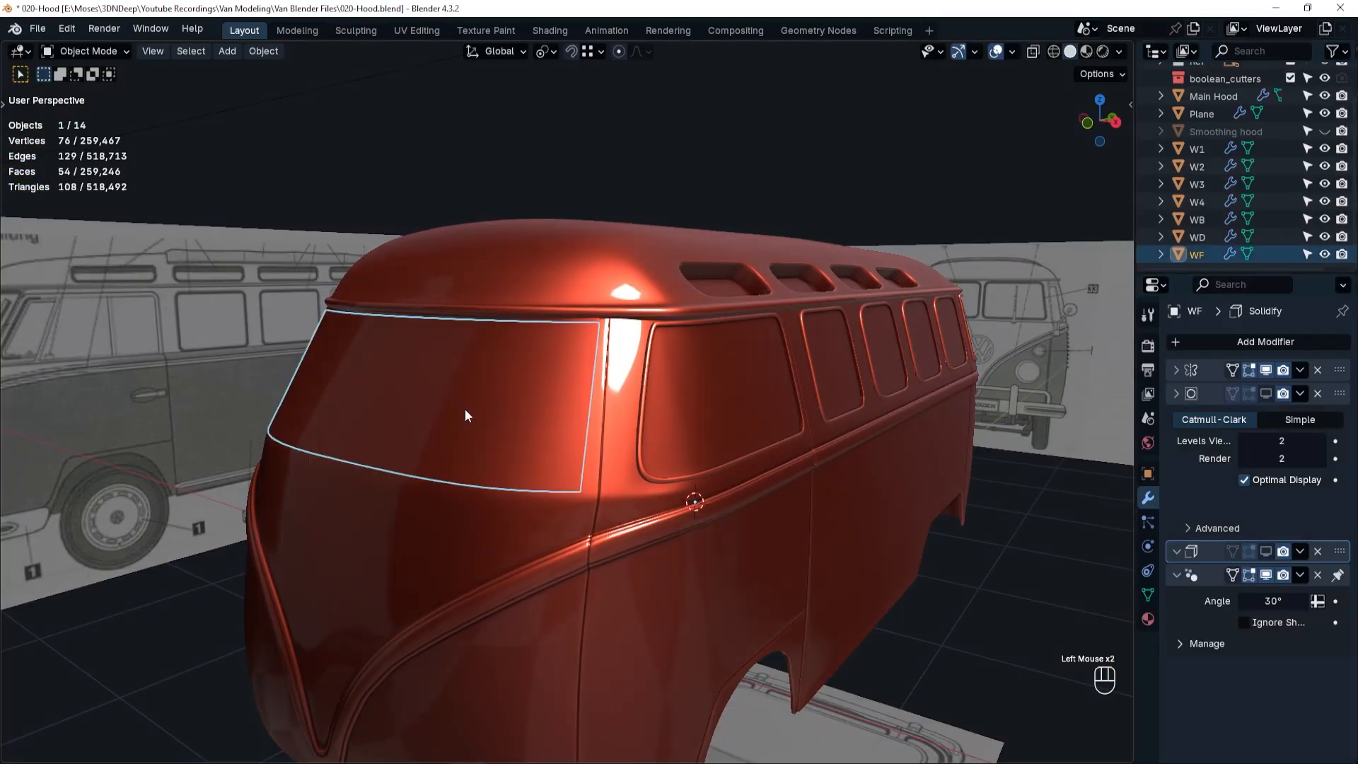
key("Tab")
middle_click_drag(527, 424, 534, 418)
Select all faces of the WF panel and inset them slightly to form a thin border.
left_click(370, 332)
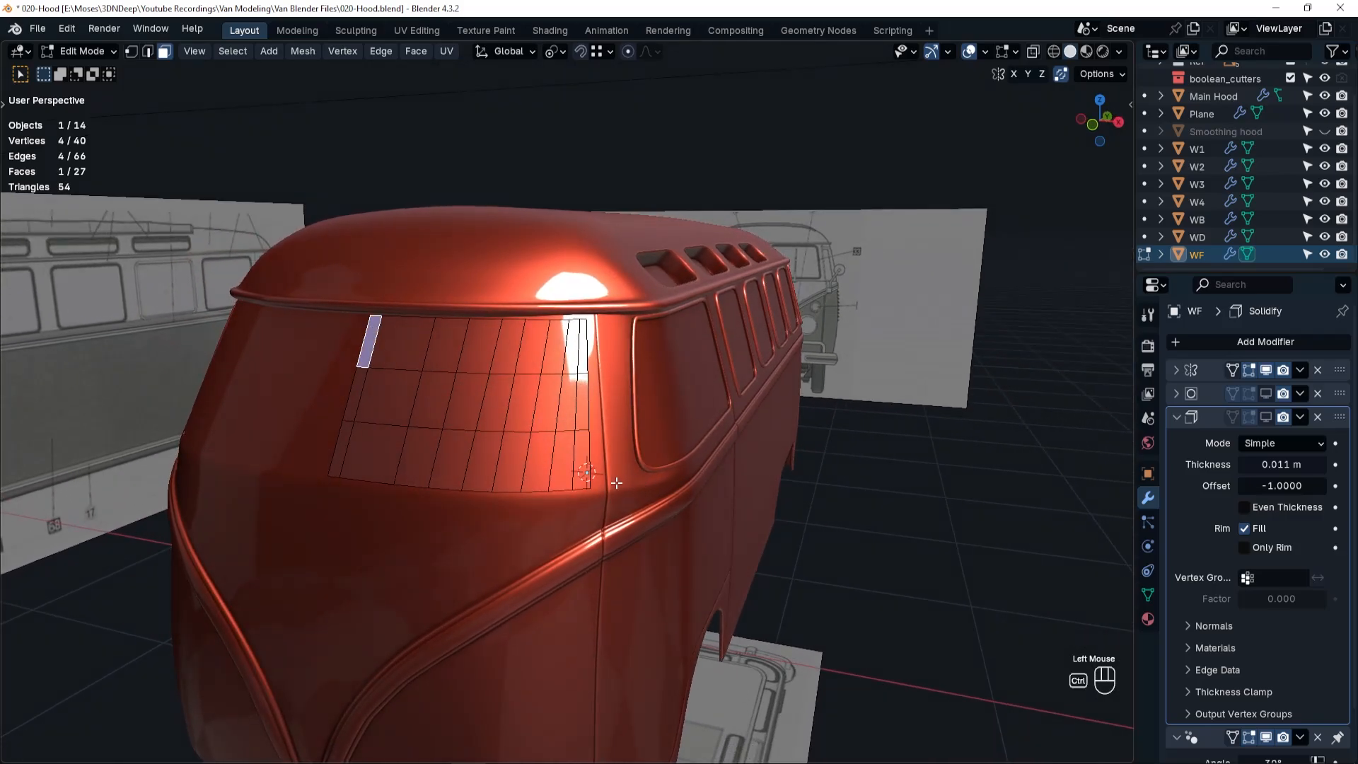
left_click(580, 452, "ctrl+shift")
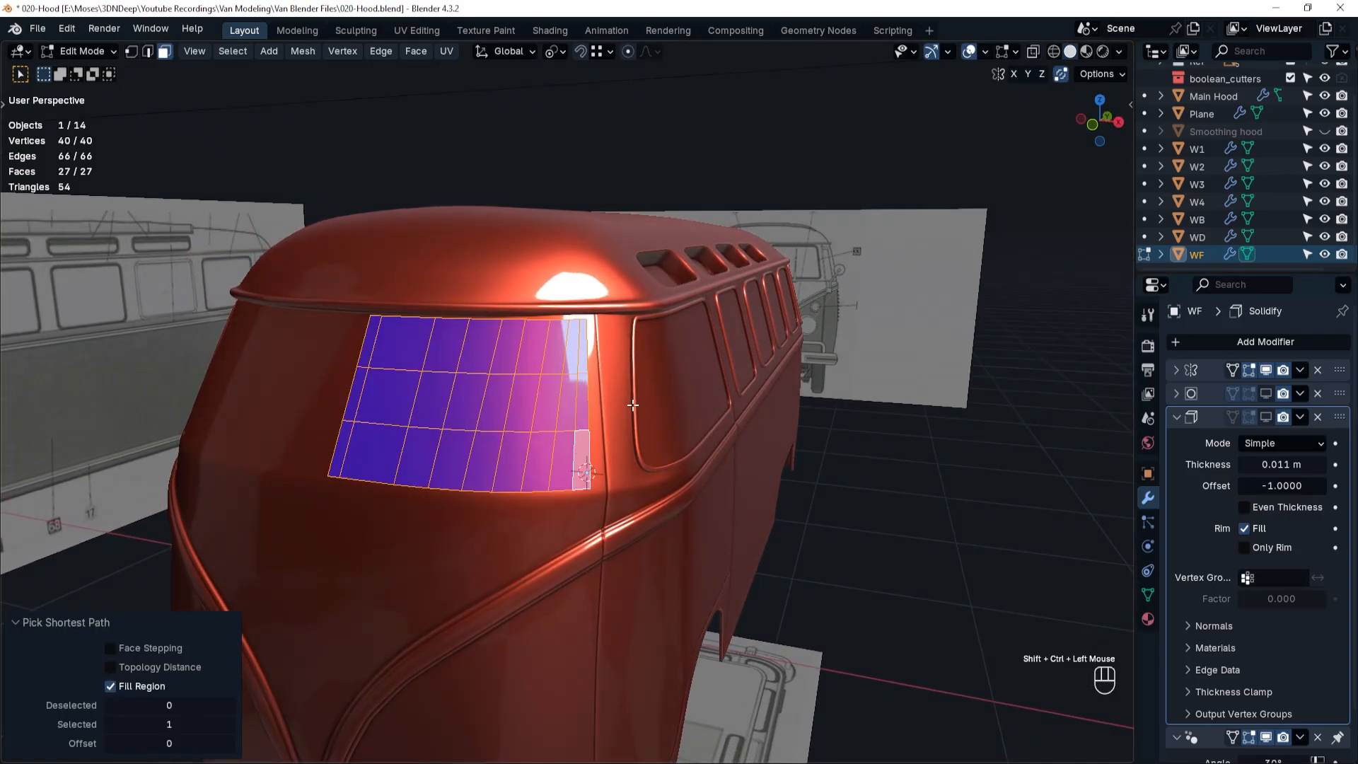
scroll(561, 405, "up", 2)
key("i")
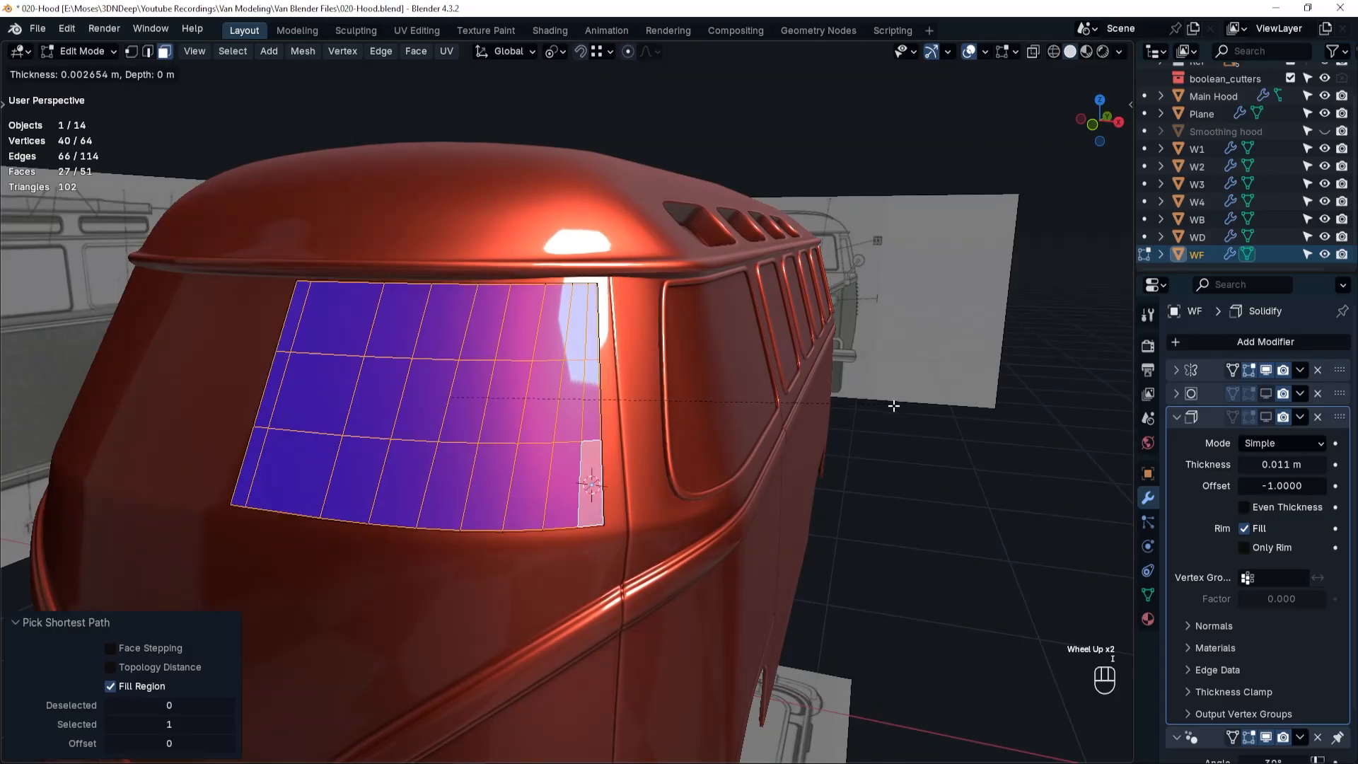
left_click(891, 409)
Select WF's border ring of faces, extrude it in place and fatten it outward by 0.013 m.
left_click(598, 522, "alt")
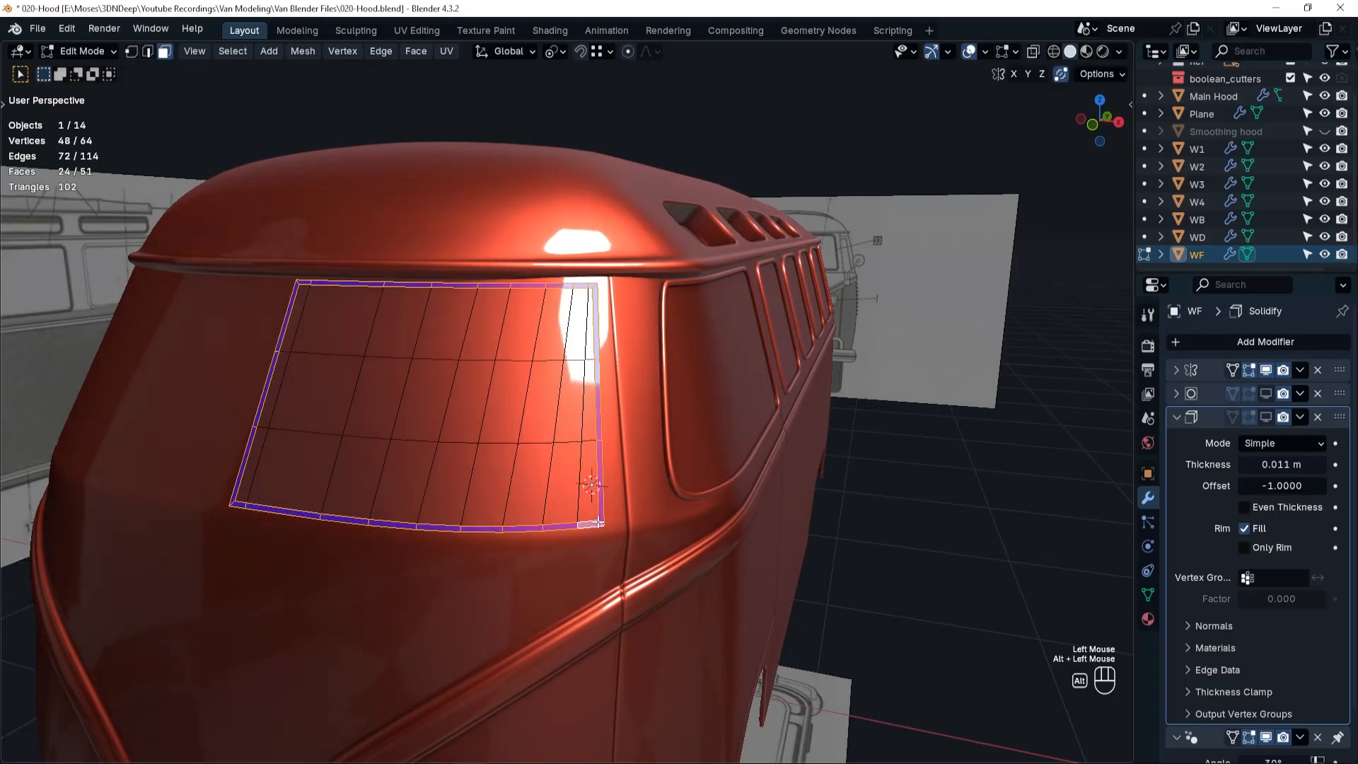
key("e")
right_click(738, 479)
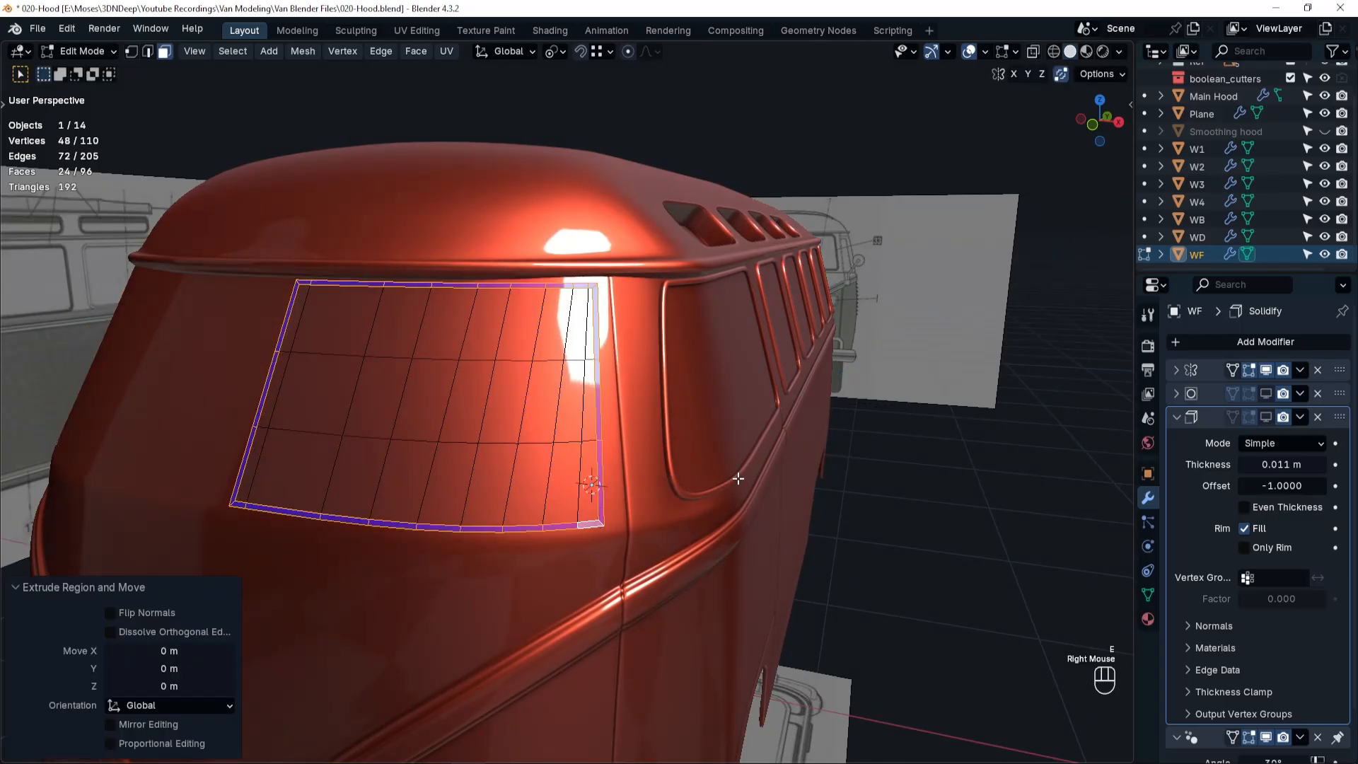
key("alt+s")
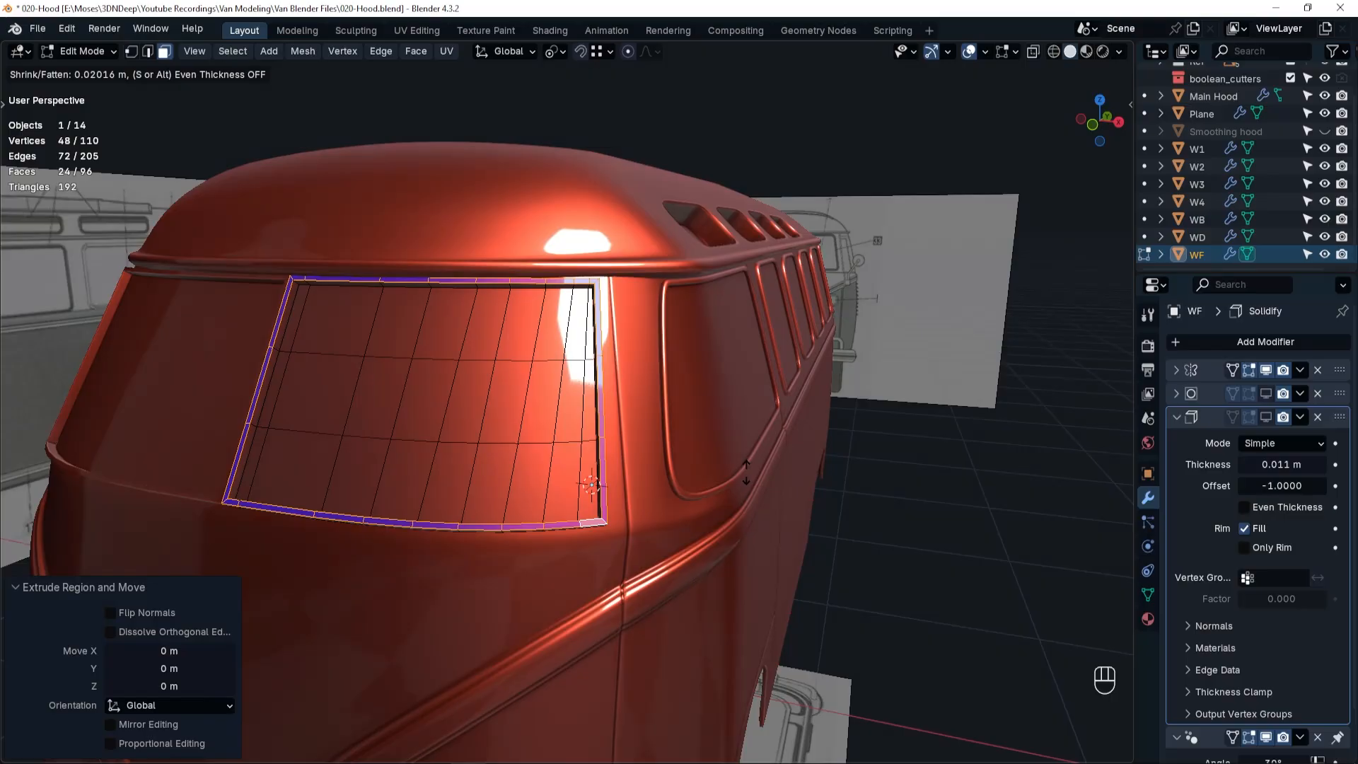
left_click(746, 471, "shift")
left_click(176, 689)
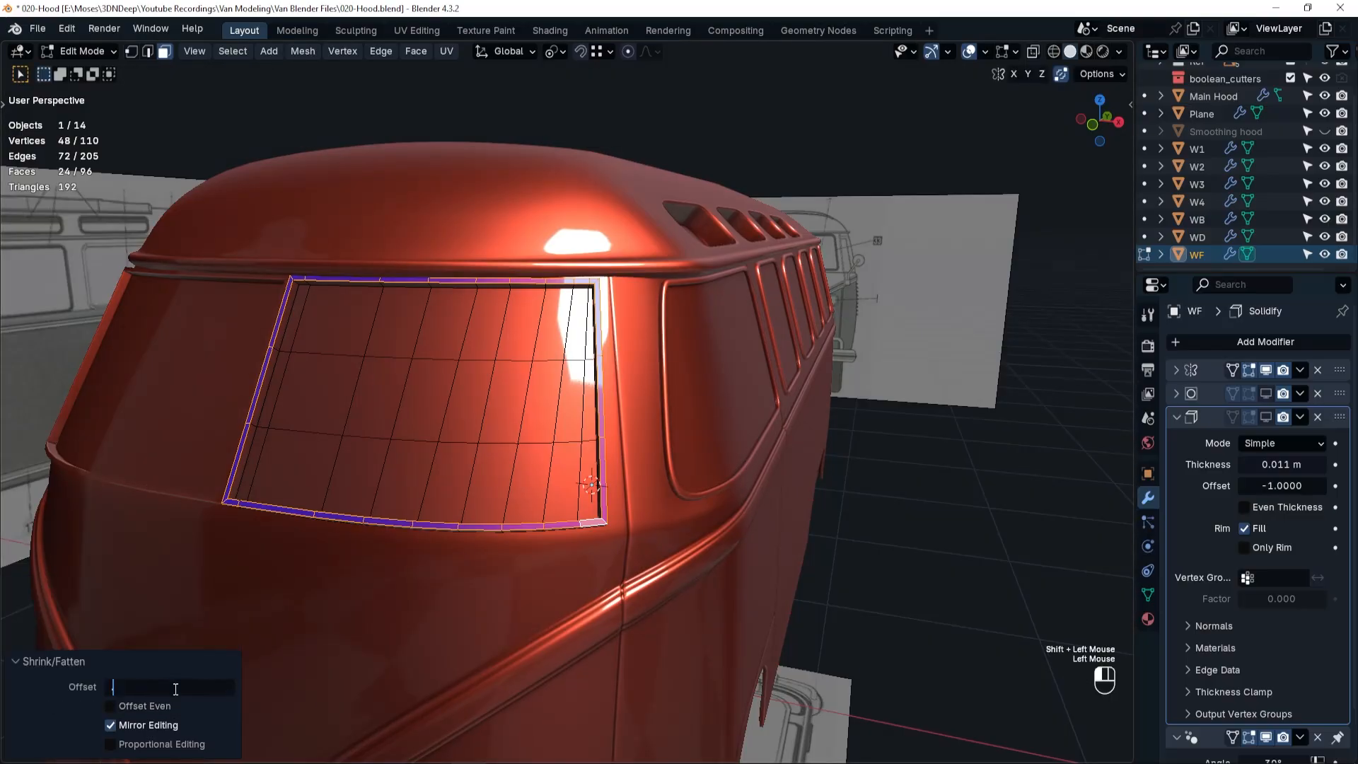
key("Return")
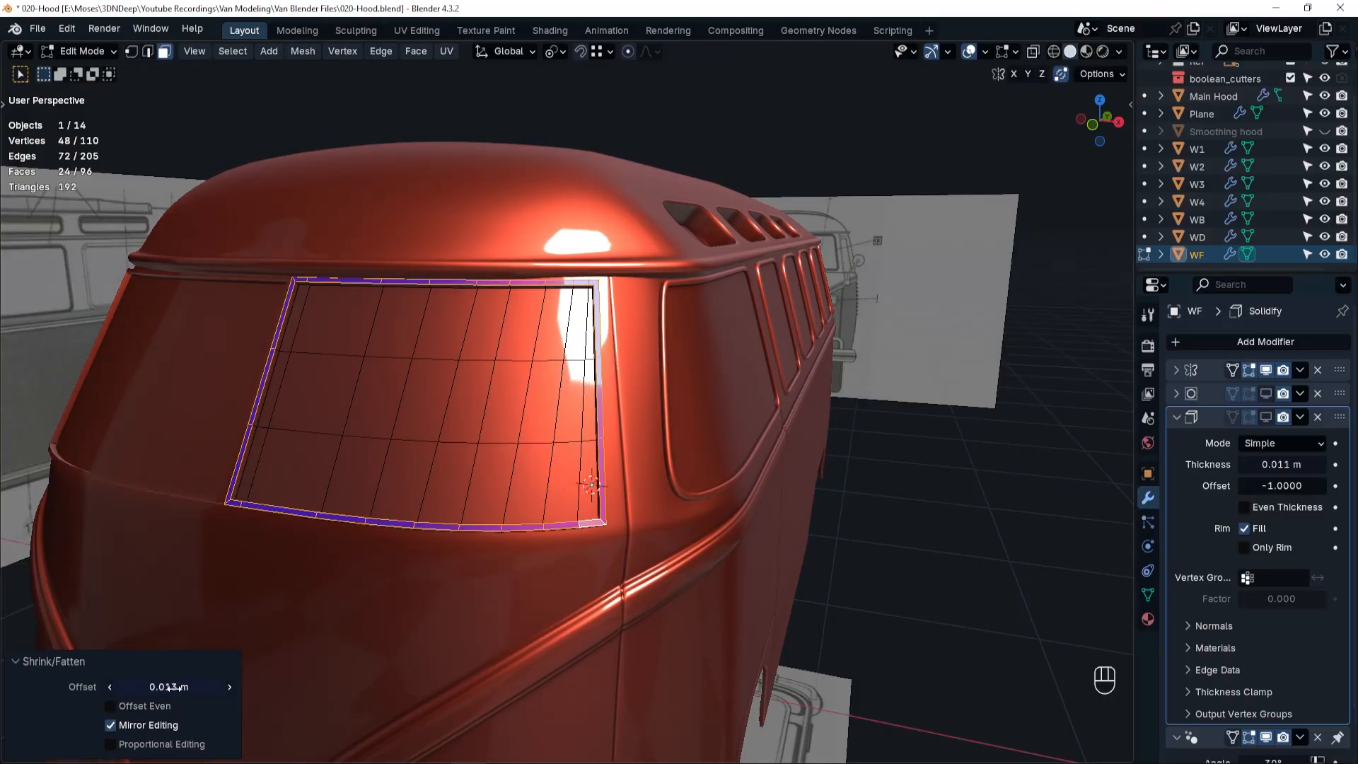
Add a centred edge loop around WF's raised border and bevel it with a 0.003 m width.
left_click(314, 597)
scroll(296, 334, "up", 3)
key("ctrl+r")
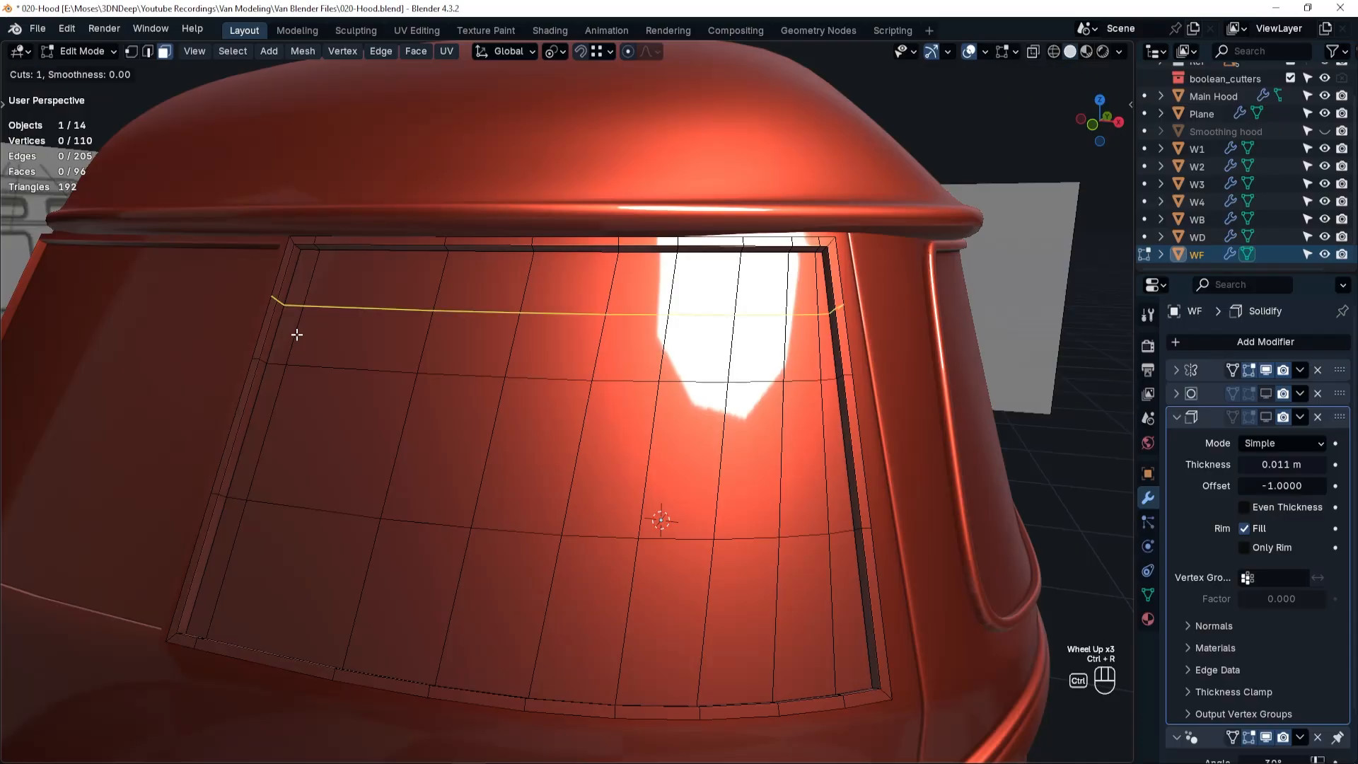
left_click(301, 252)
right_click(302, 249)
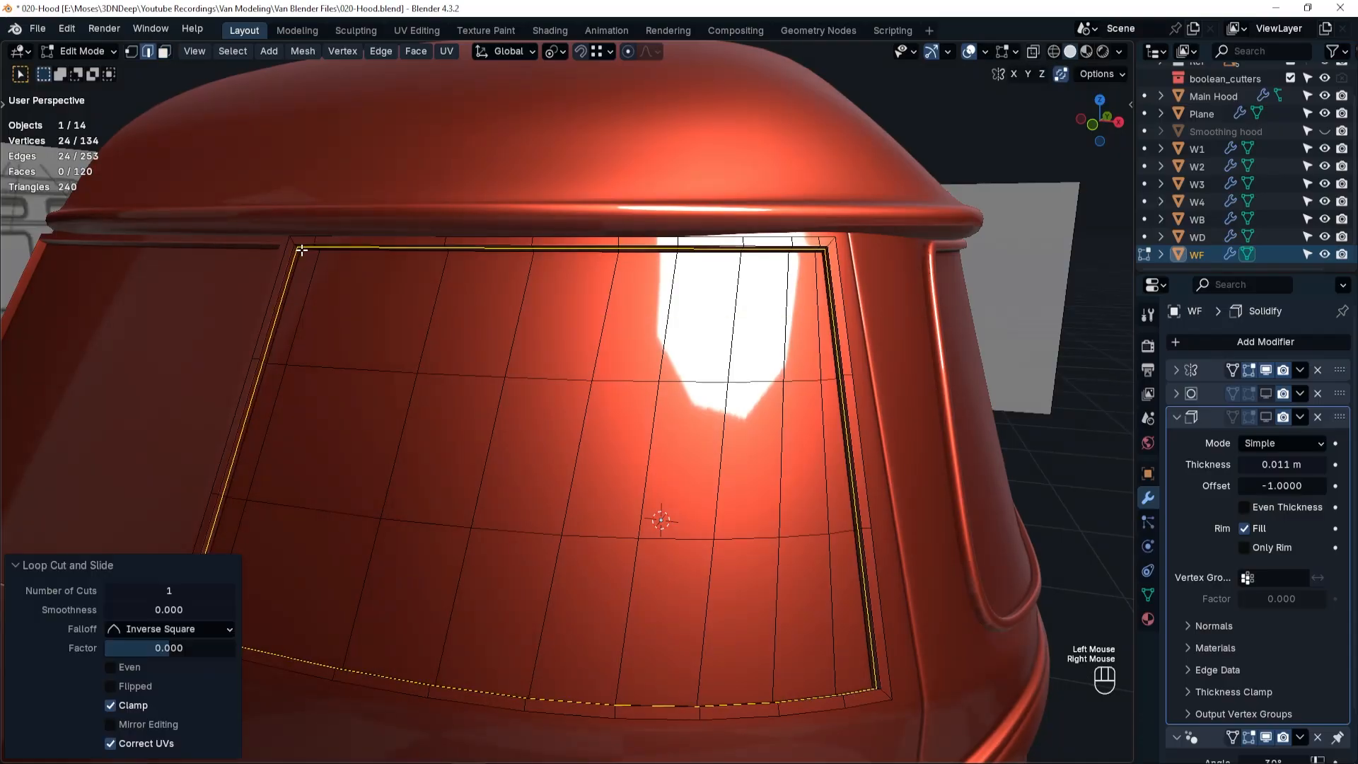
key("ctrl+b")
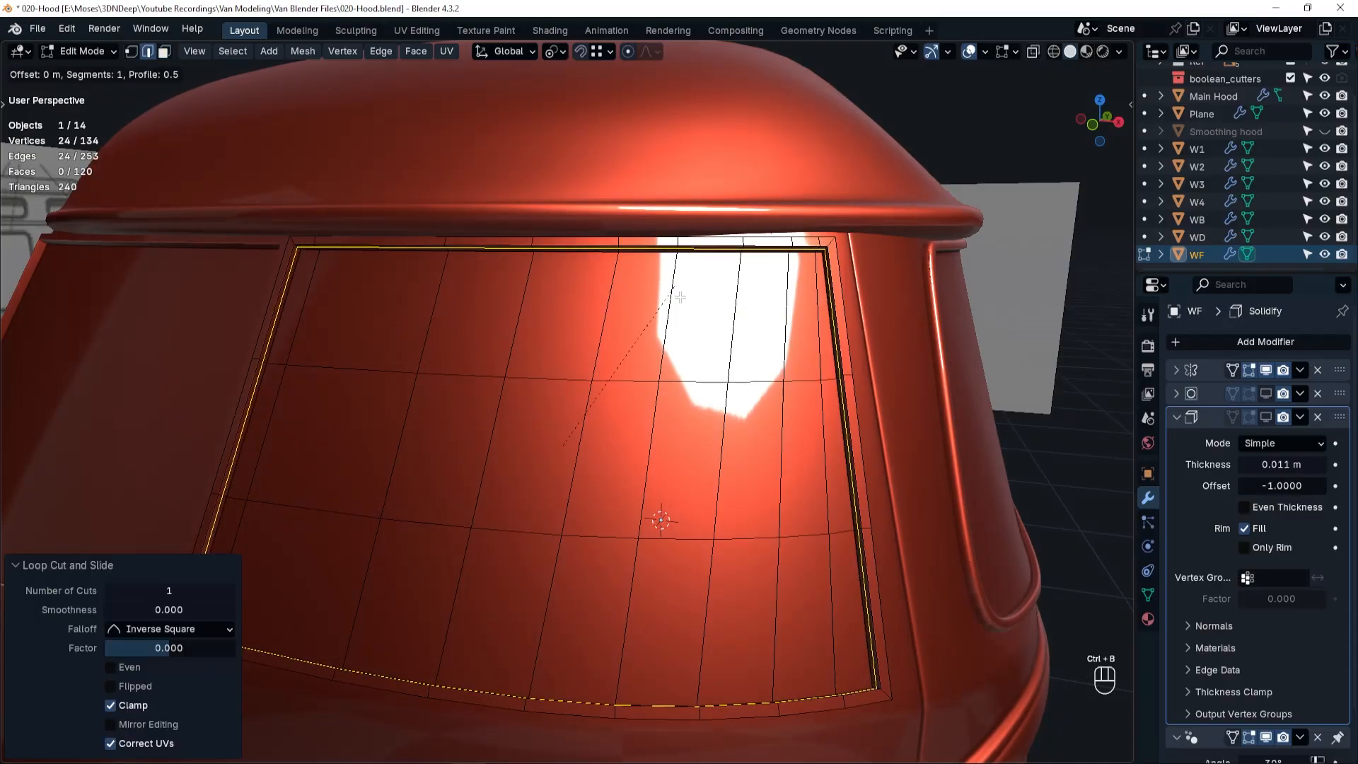
left_click(403, 566)
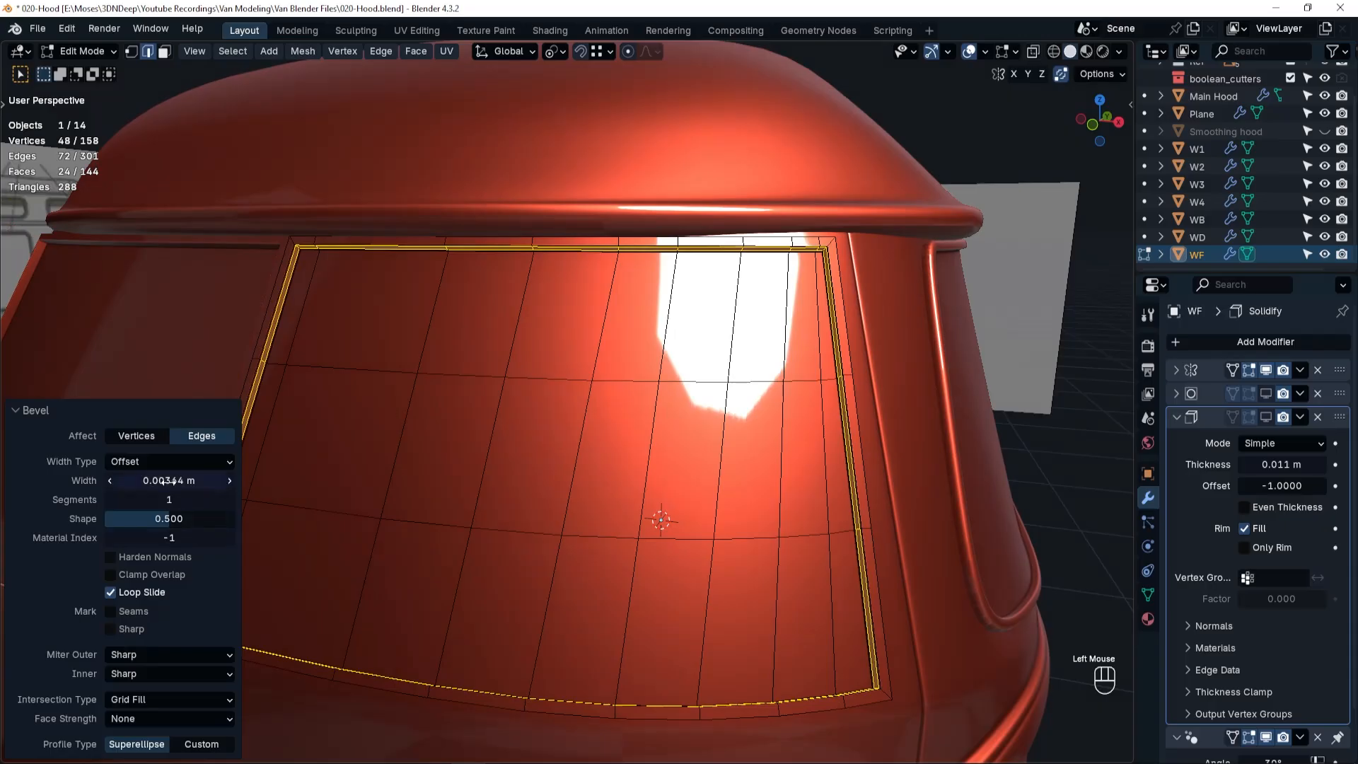
double_click(168, 482)
type(".003")
key("Return")
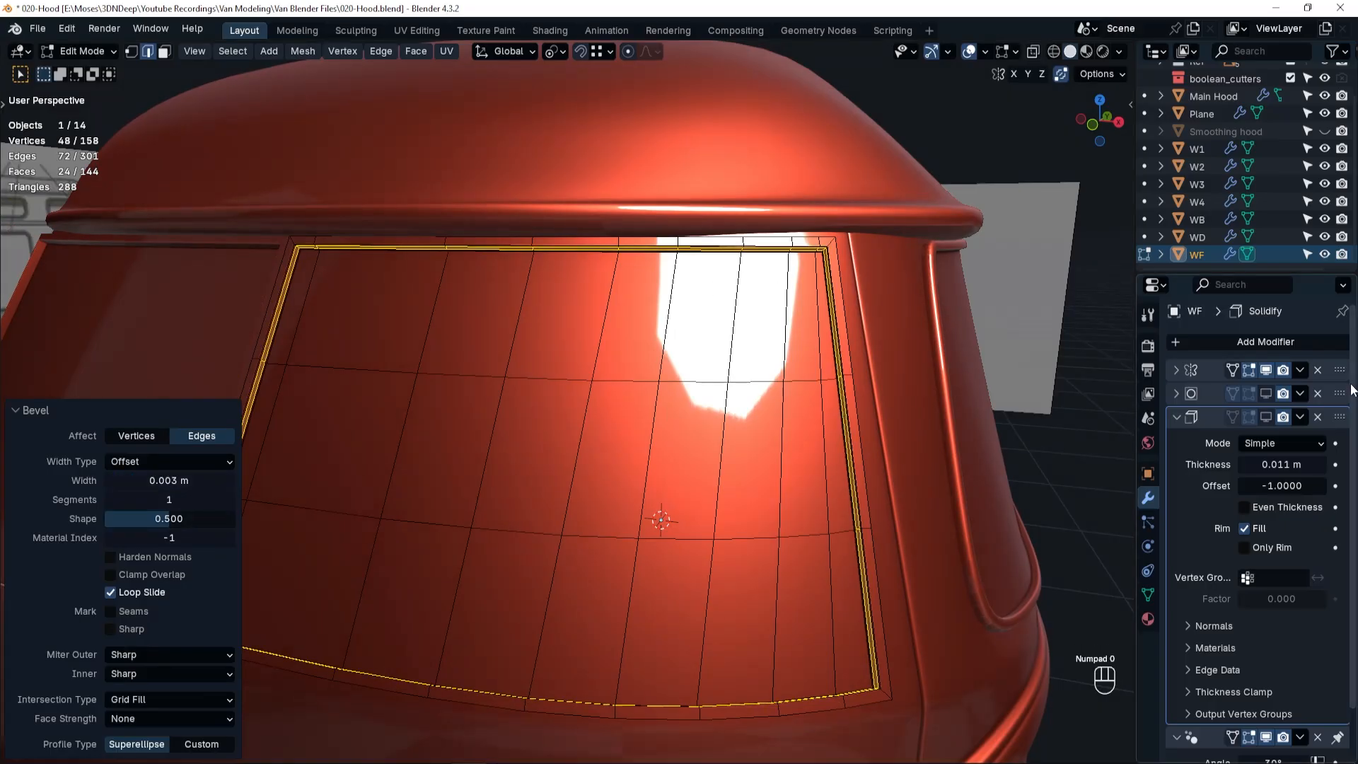
Show WF's subdivision and add horizontal edge loops close to the panel's upper and lower borders, sliding the lower one by a factor of 0.845.
scroll(461, 424, "down", 3)
middle_click_drag(443, 417, 597, 424, "shift")
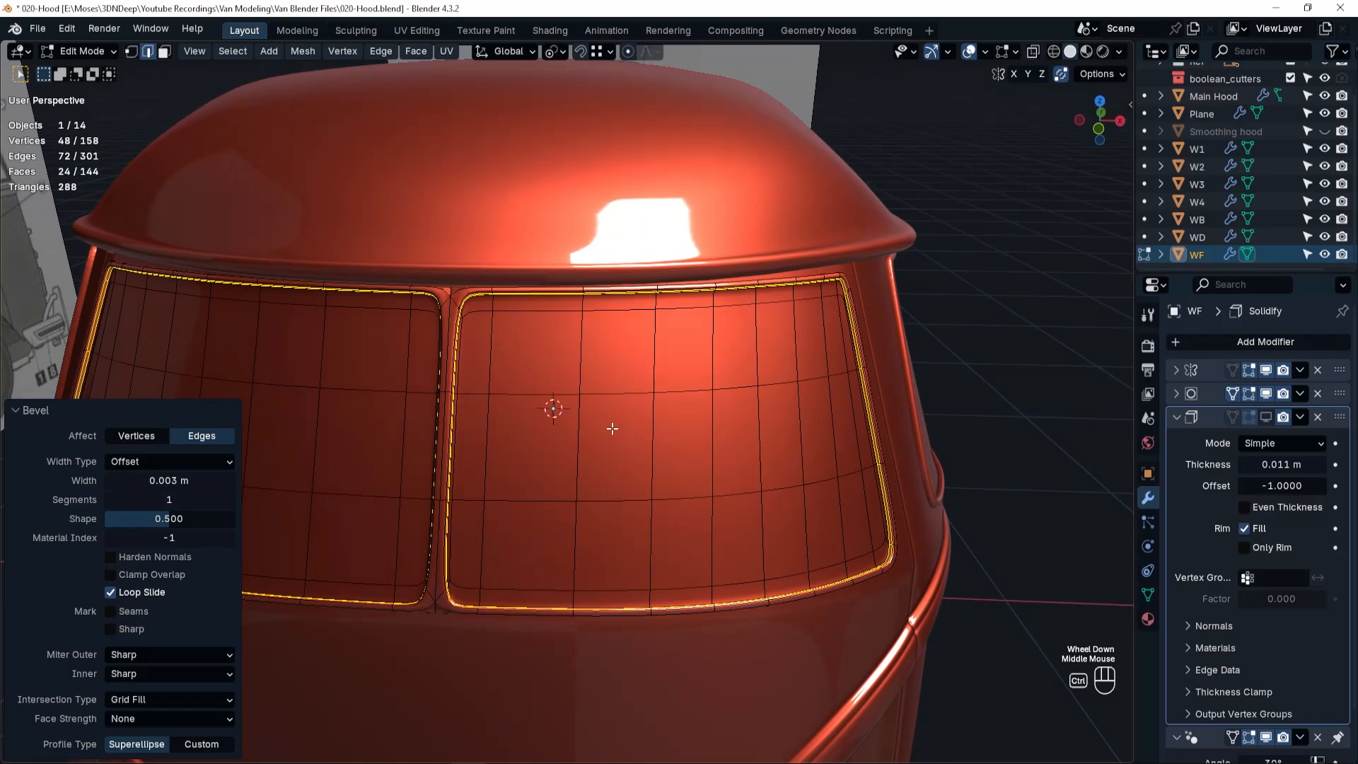
key("ctrl+r")
left_click(479, 352)
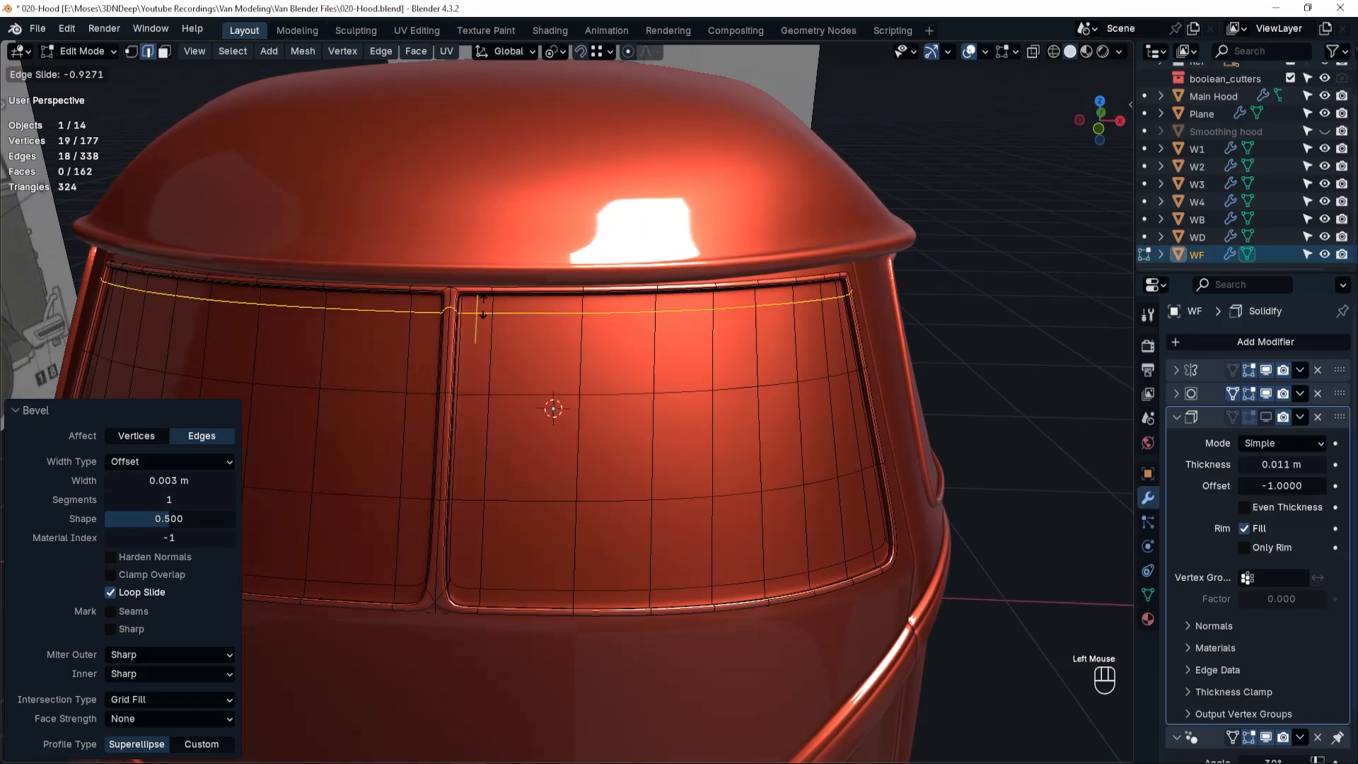
left_click(484, 300)
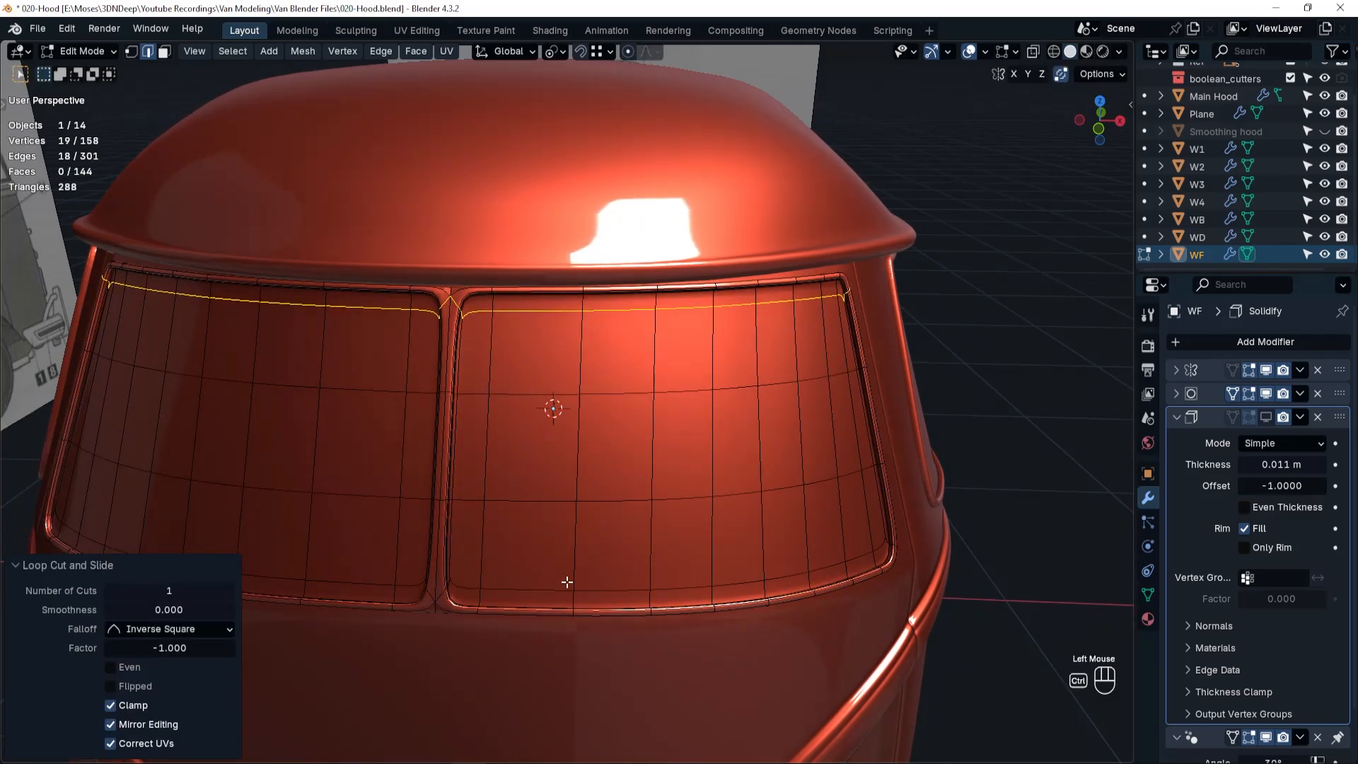
left_click(567, 576)
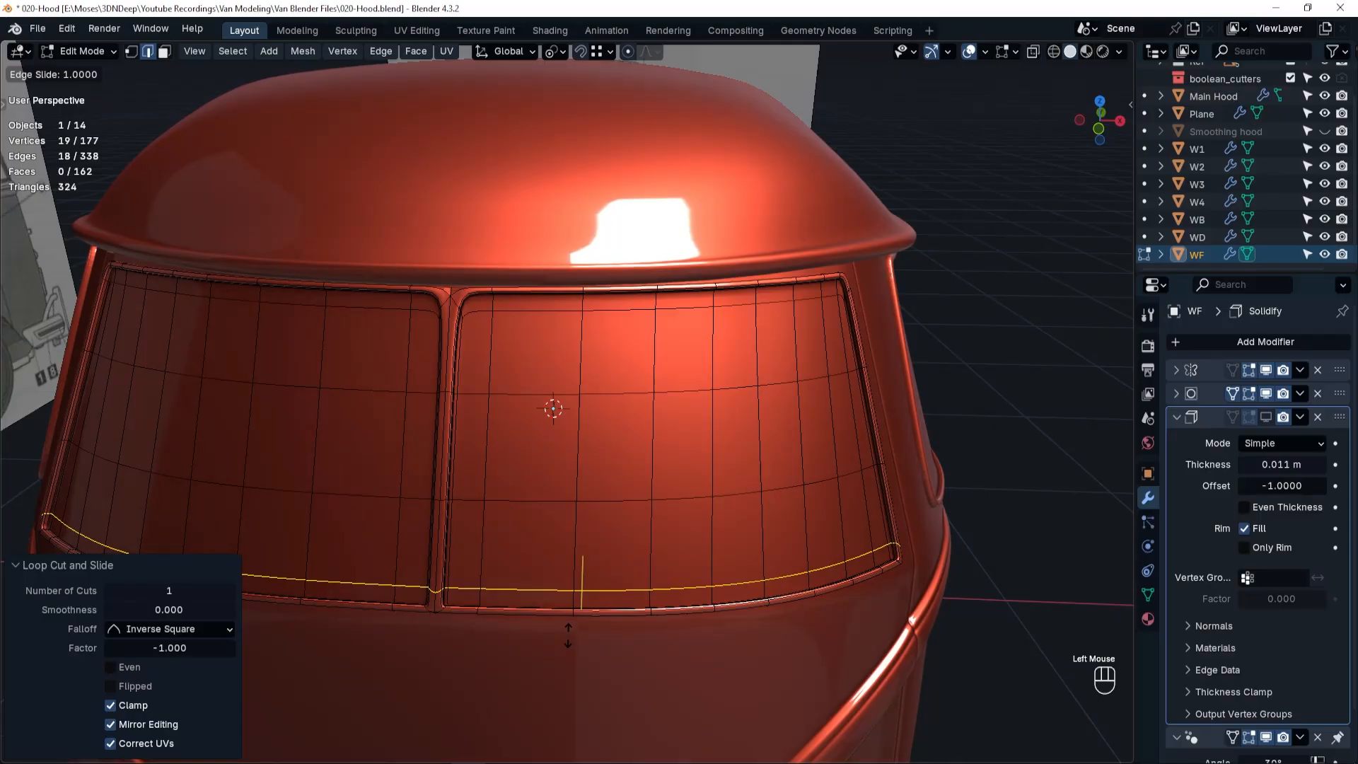
left_click(571, 558)
key("Tab")
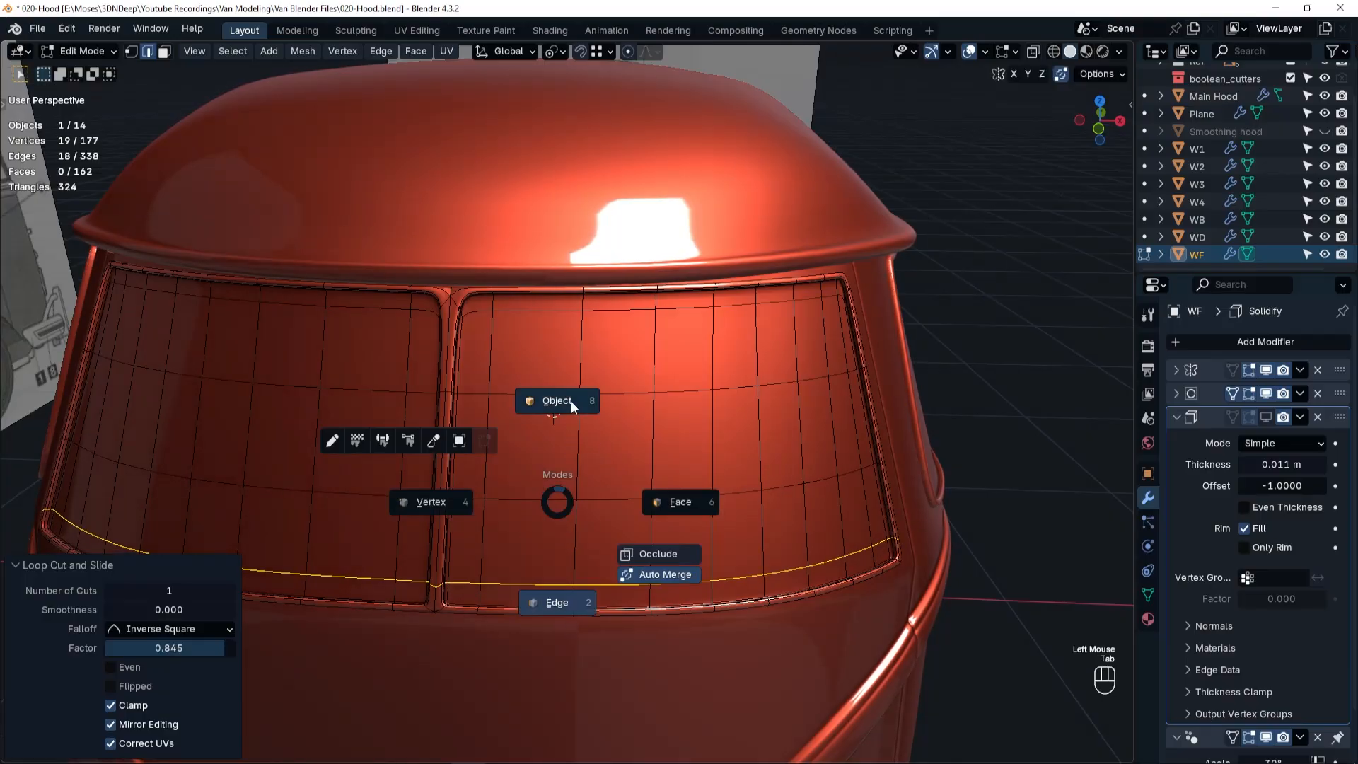
left_click(571, 400)
Reopen WF's mesh and slide the edge loop near the panel's upper border slightly downward by a factor of 0.040.
scroll(456, 301, "up", 4)
key("Tab")
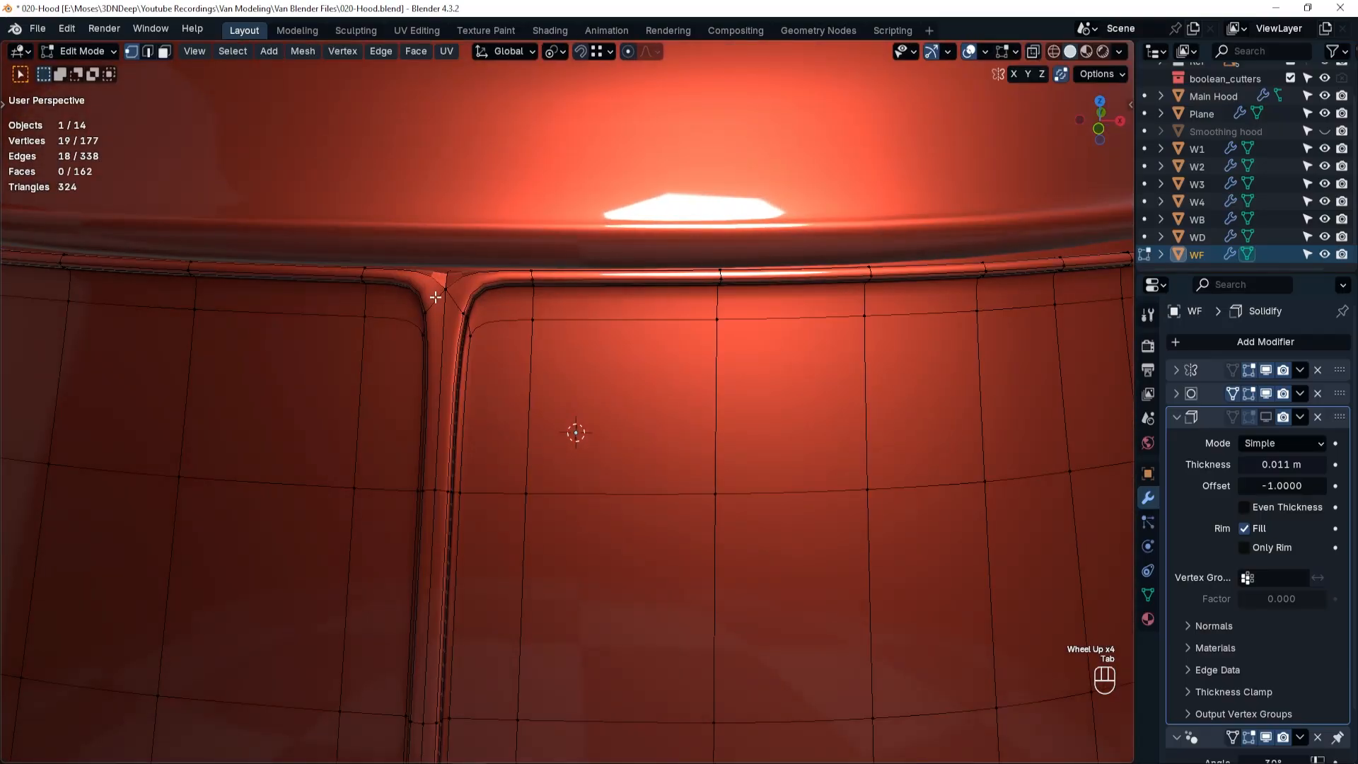
left_click(580, 321, "alt")
key("g")
key("g")
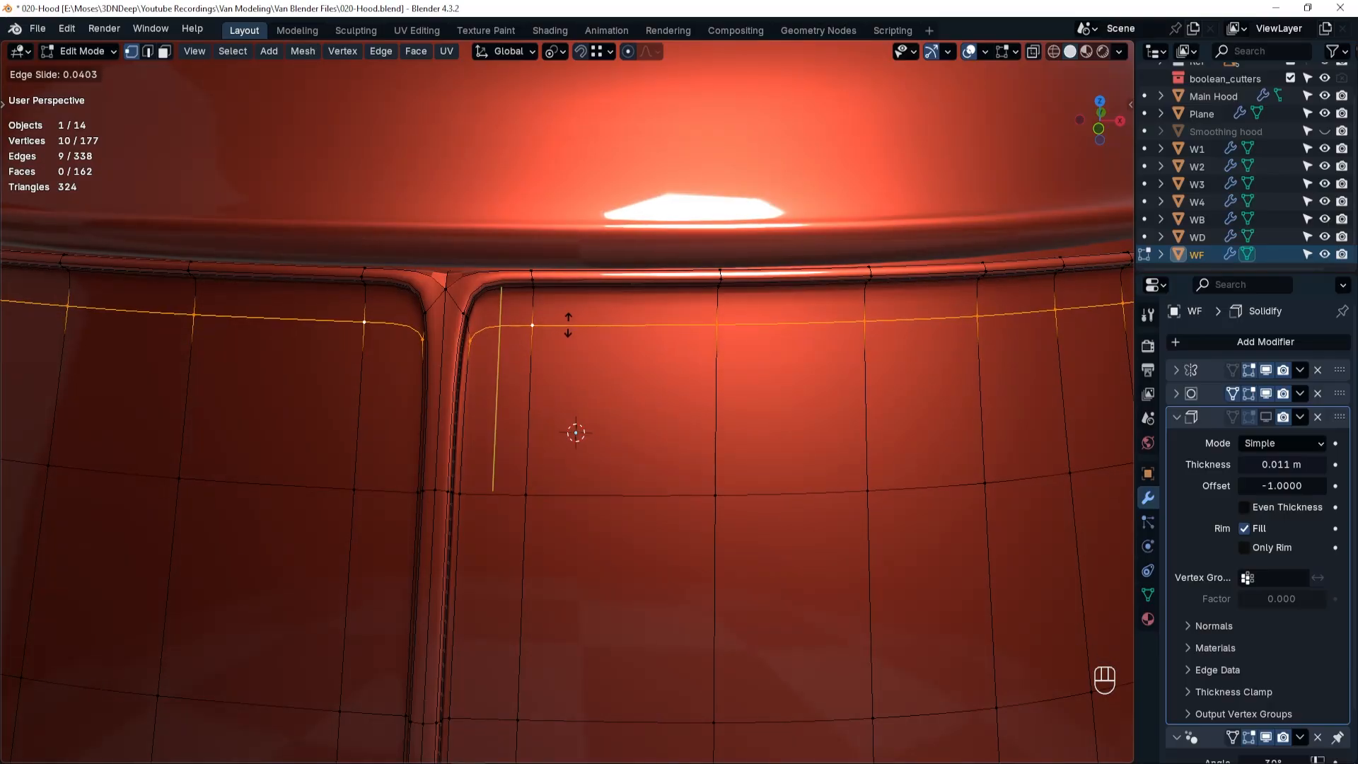
left_click(569, 325)
Finish editing WF and apply Shade Auto Smooth at 30° to the windshield panel.
key("Tab")
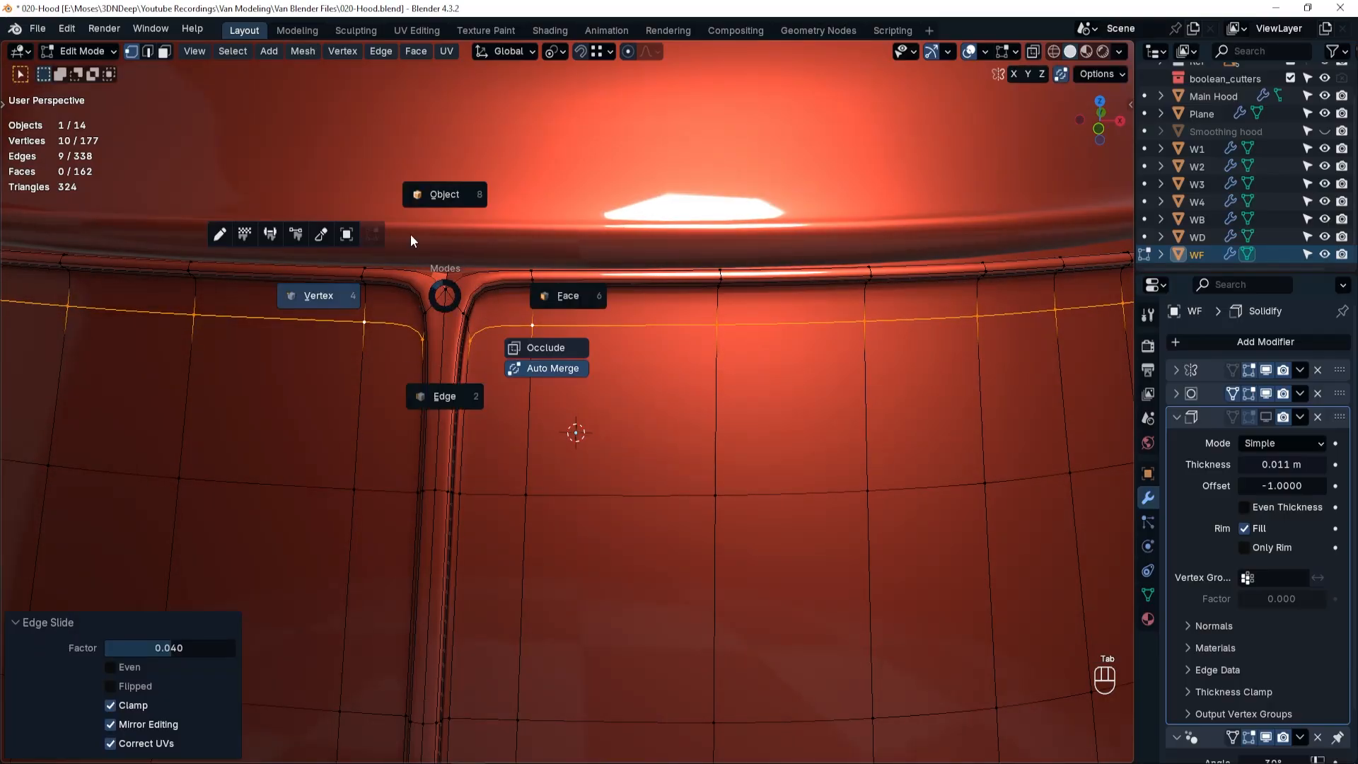
right_click(440, 304)
left_click(442, 303)
scroll(579, 364, "down", 2)
scroll(579, 363, "down", 2)
middle_click(647, 366)
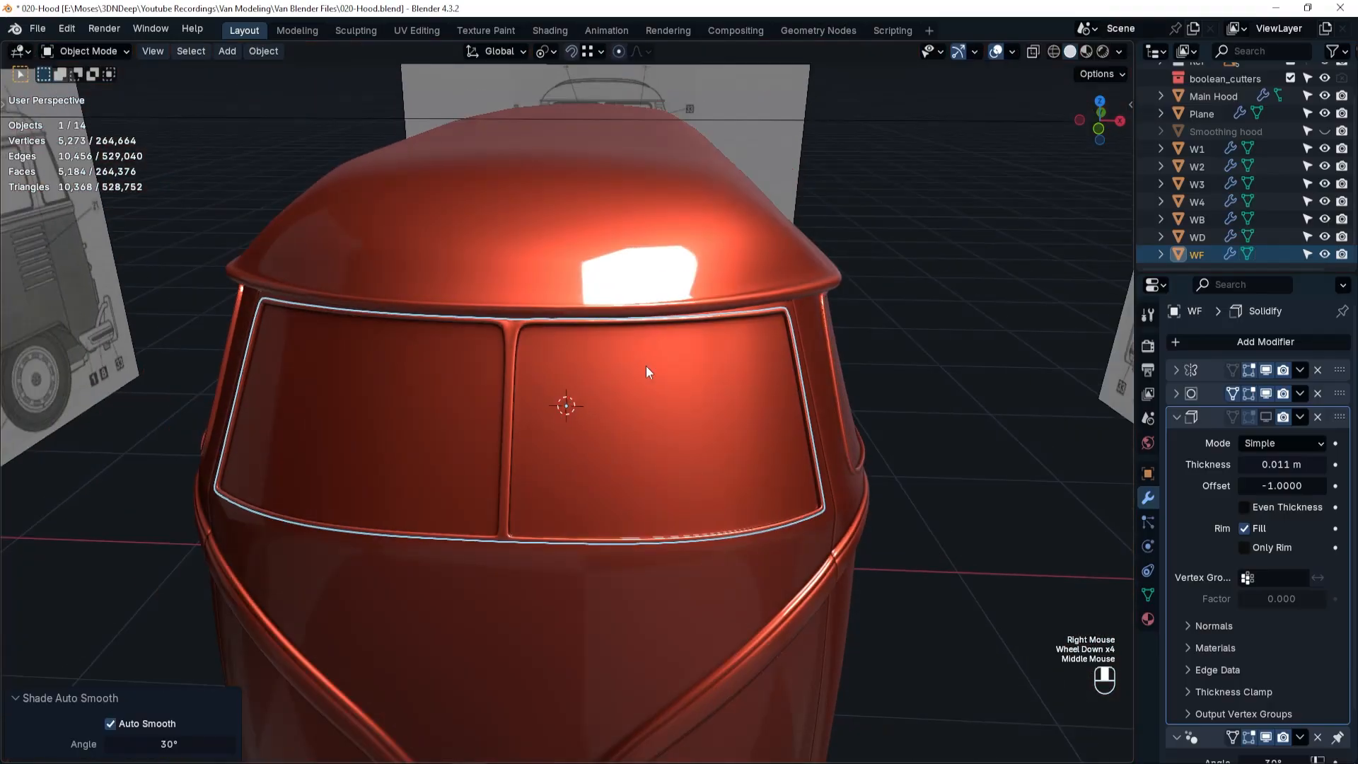